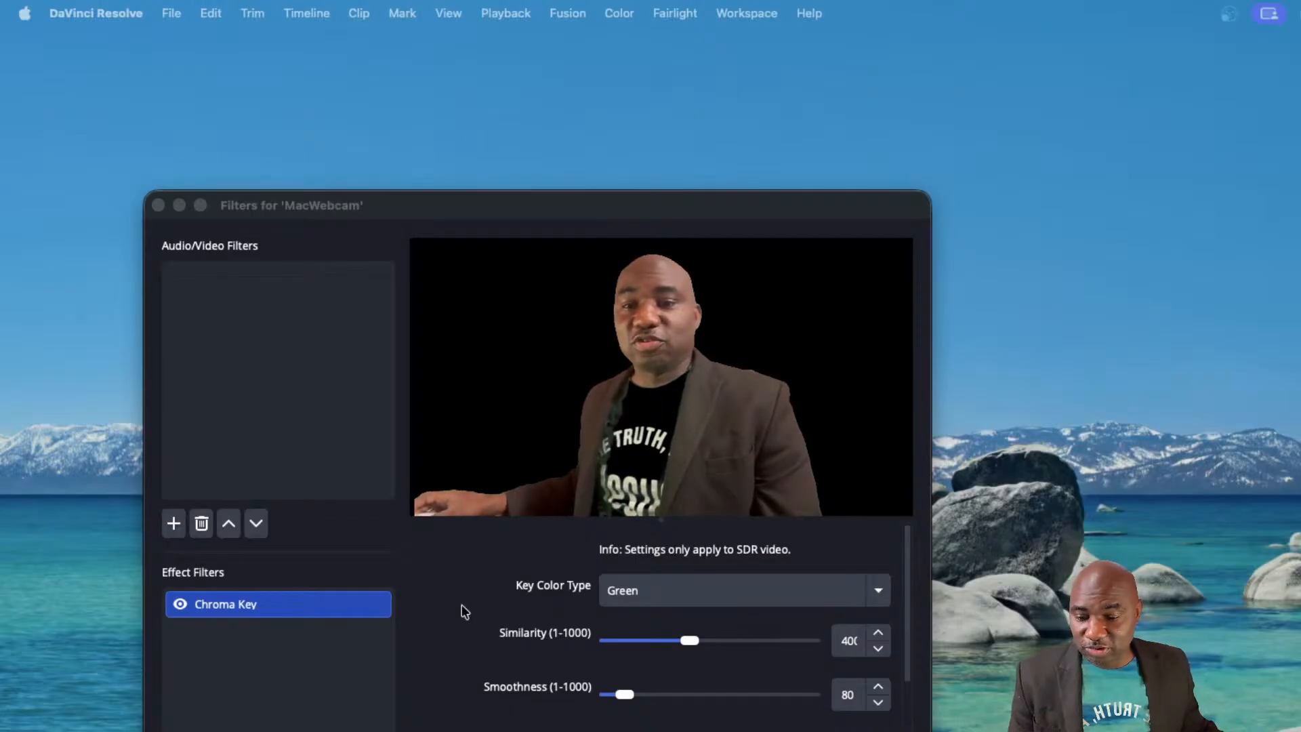
- Close the MacWebcam filters window and reposition the main OBS window so its preview, sources and chat are in view
drag(519, 205, 542, 185)
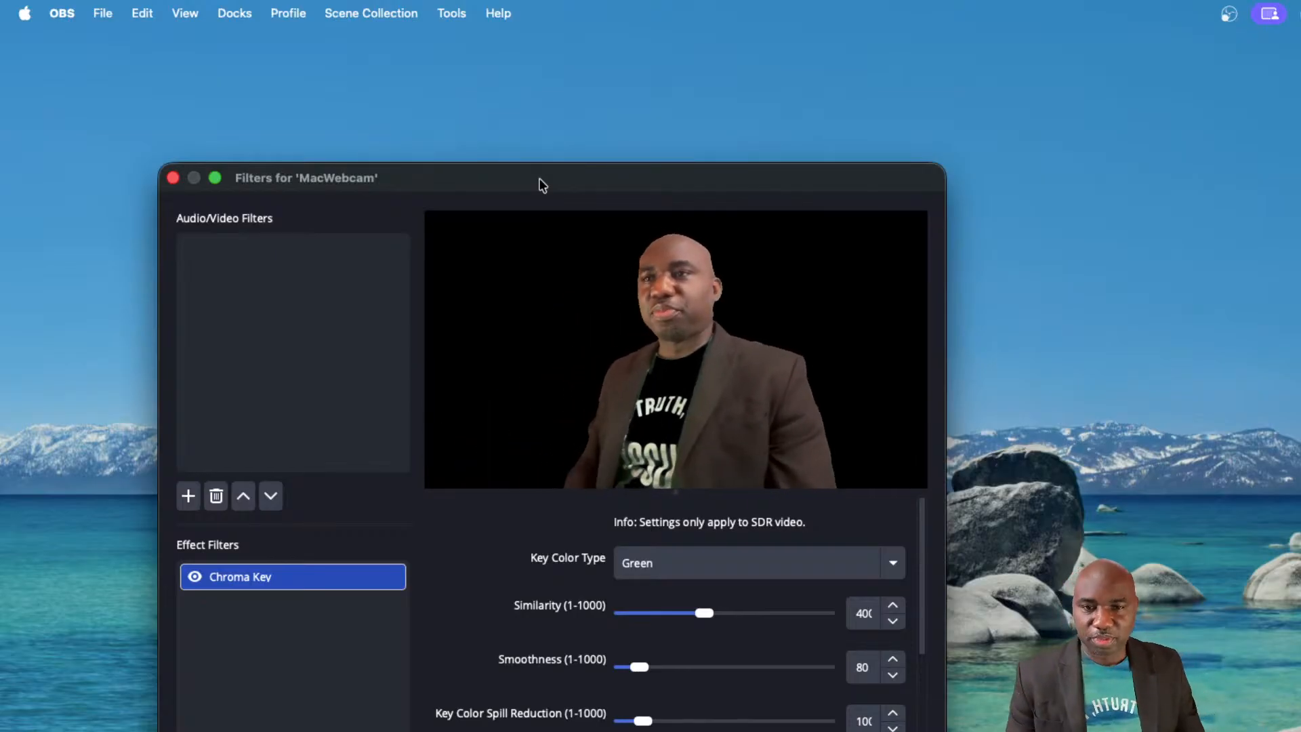
drag(533, 178, 688, 120)
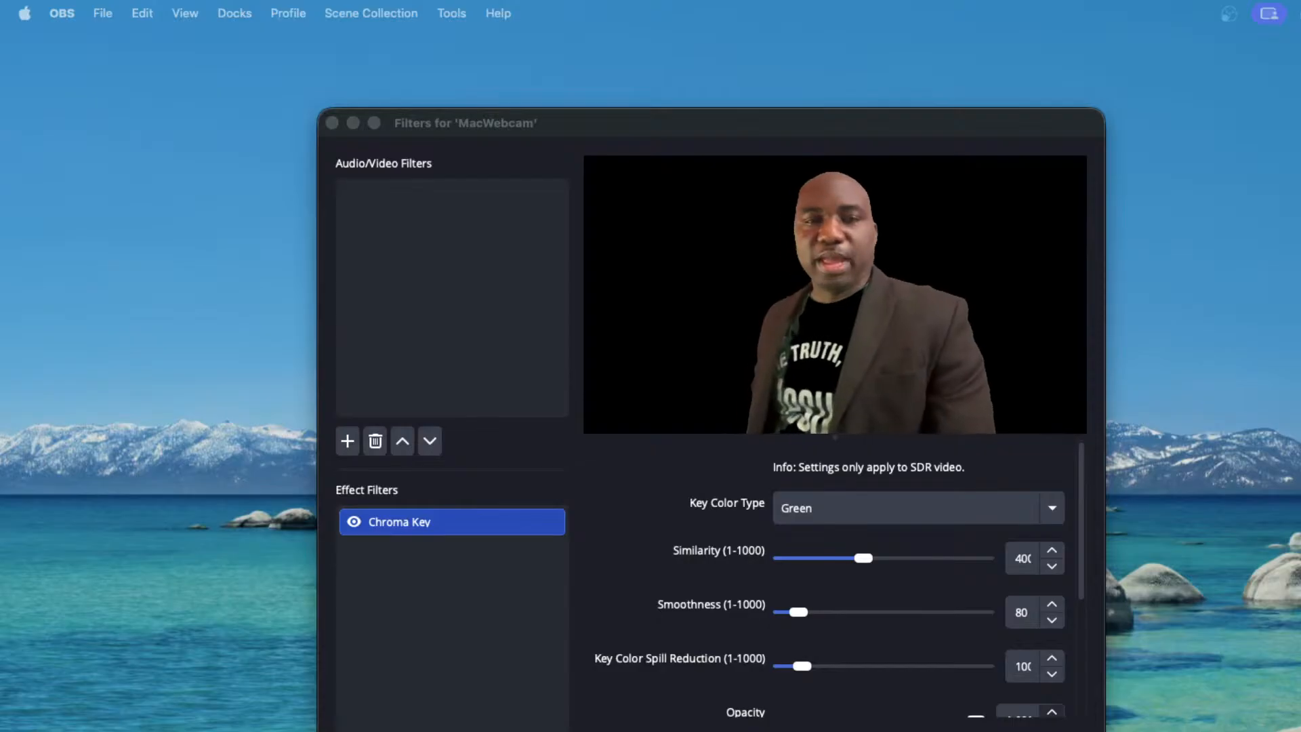
drag(765, 127, 908, 29)
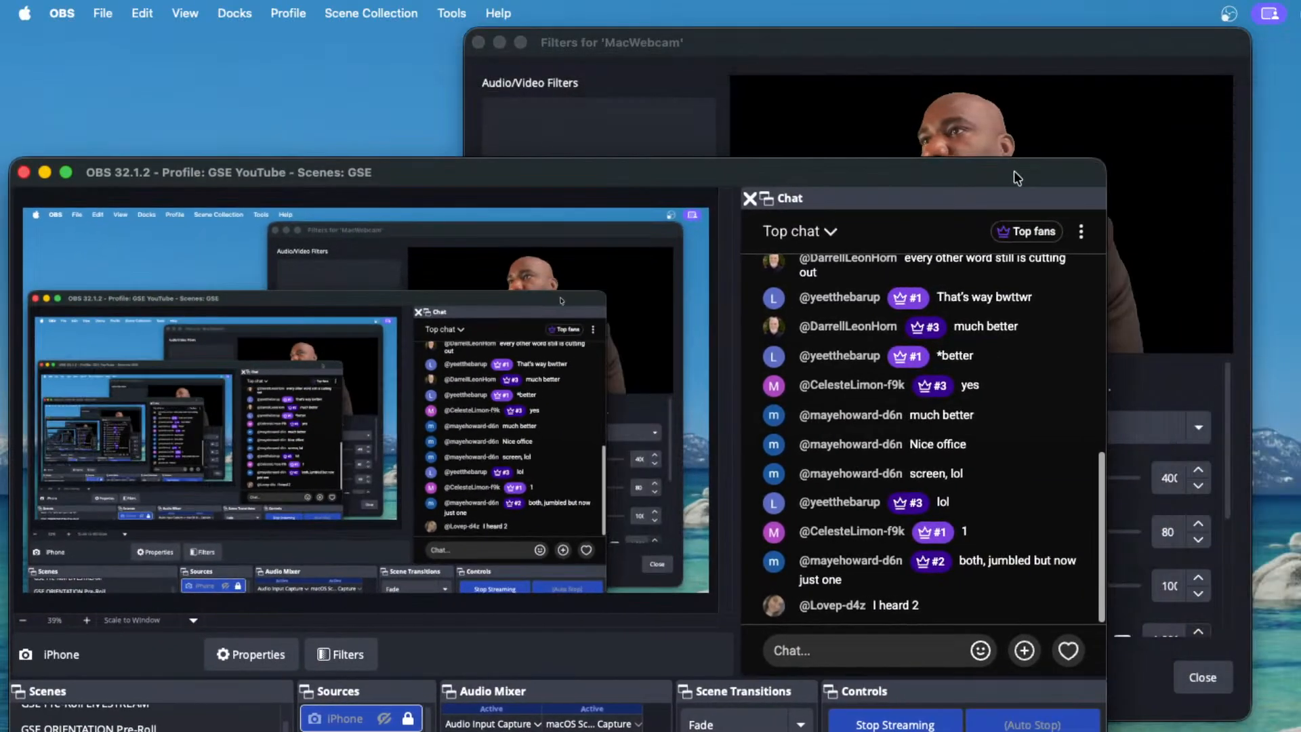
drag(1014, 171, 1084, 65)
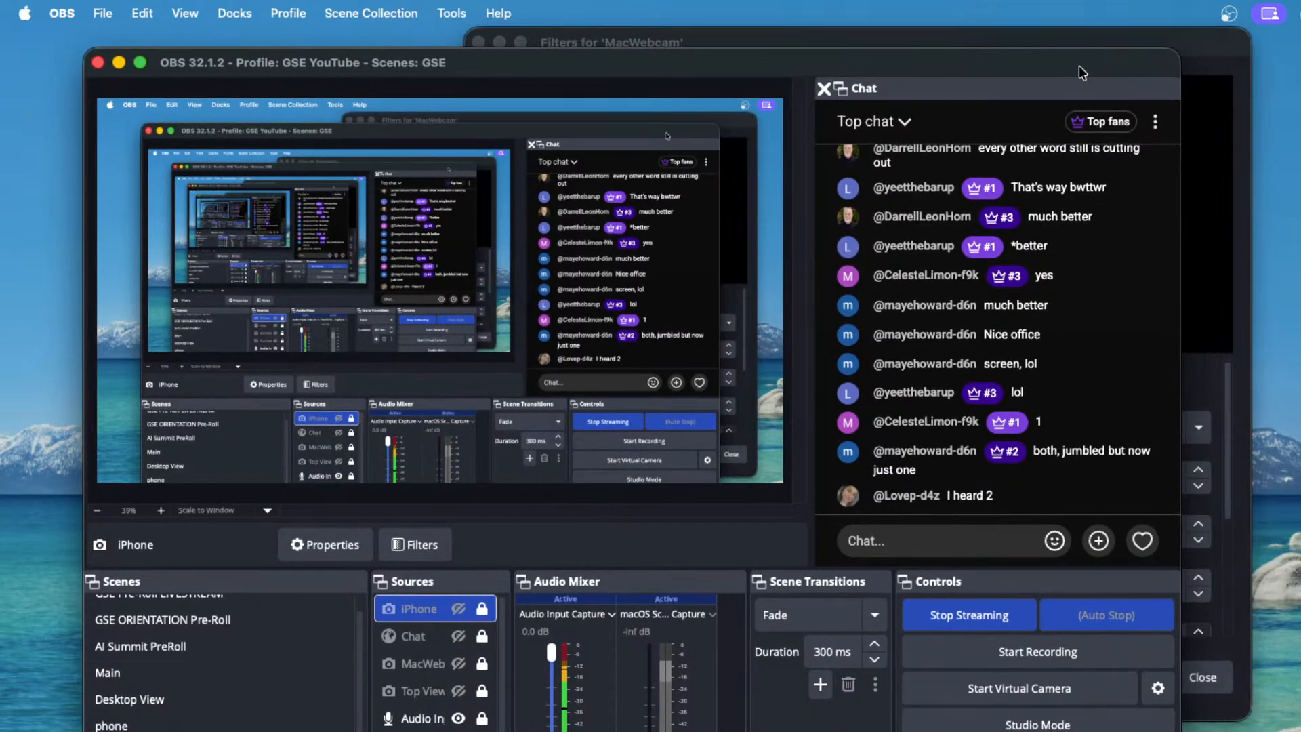
drag(1208, 42, 1300, 83)
drag(1058, 81, 36, 306)
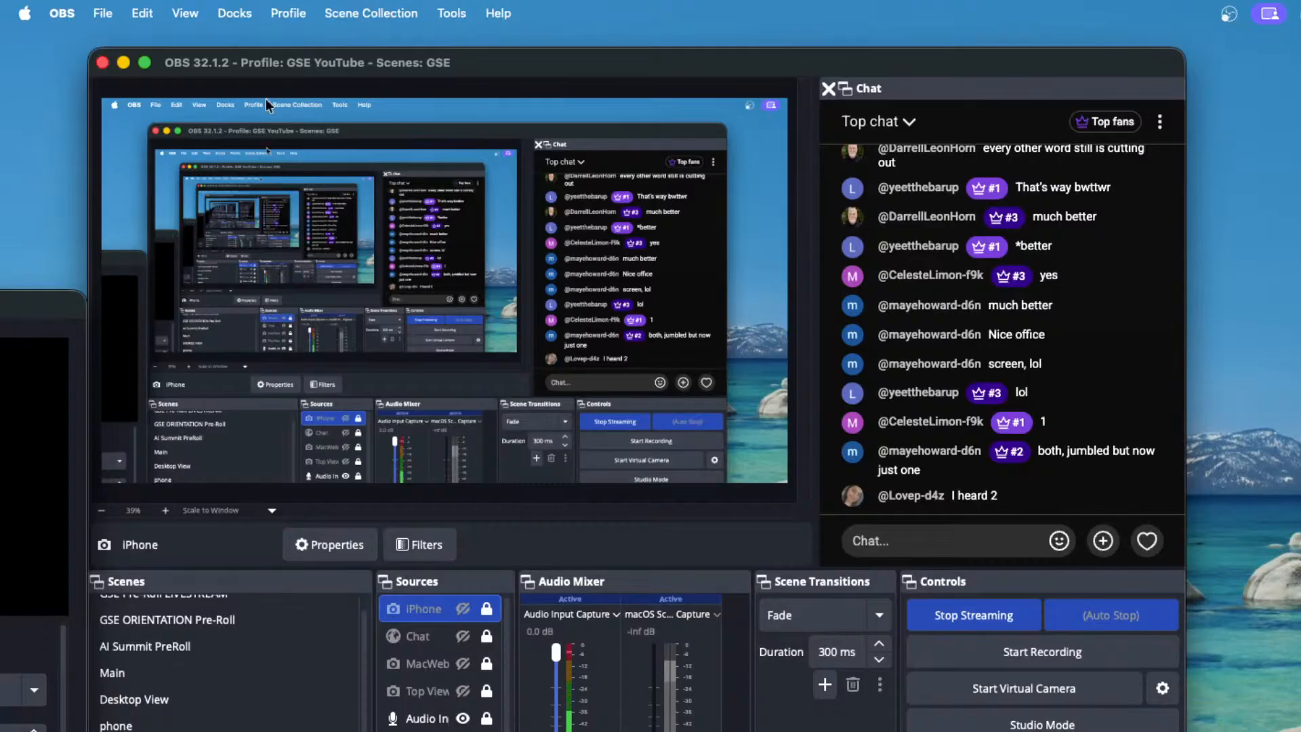
key(Escape)
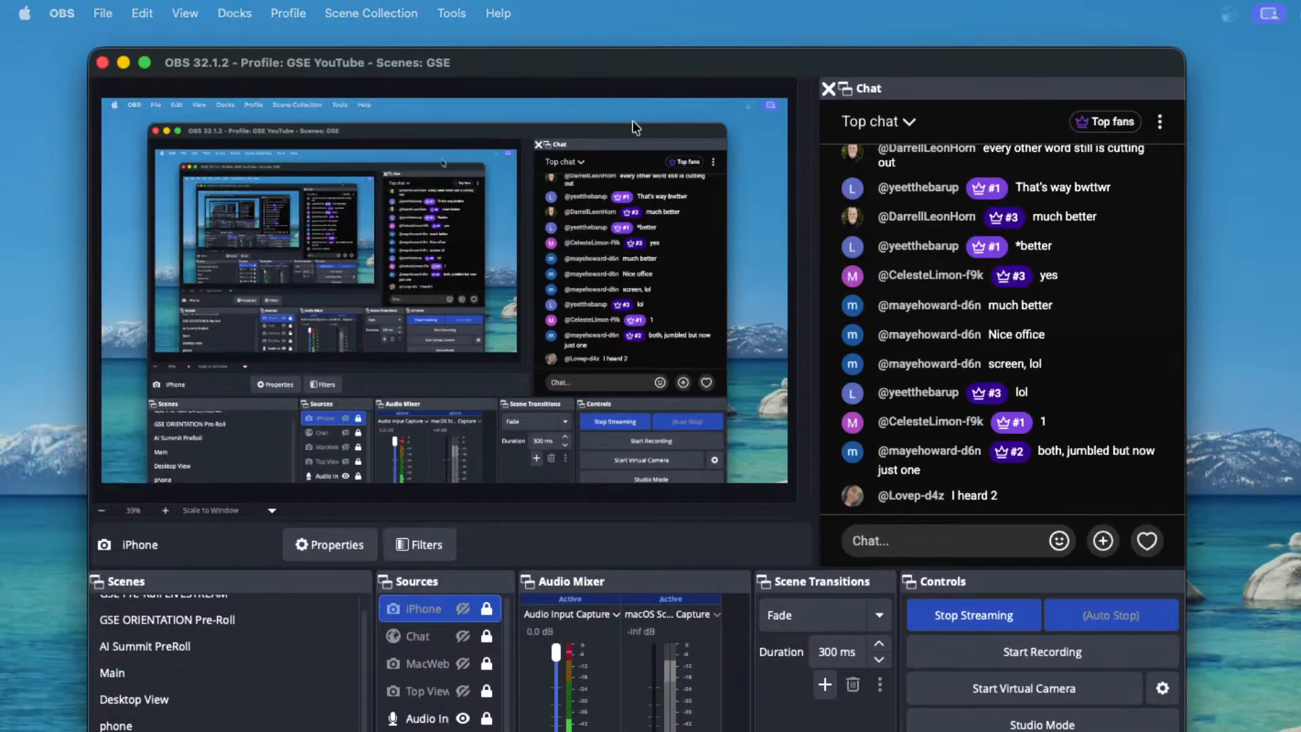
drag(553, 63, 612, 66)
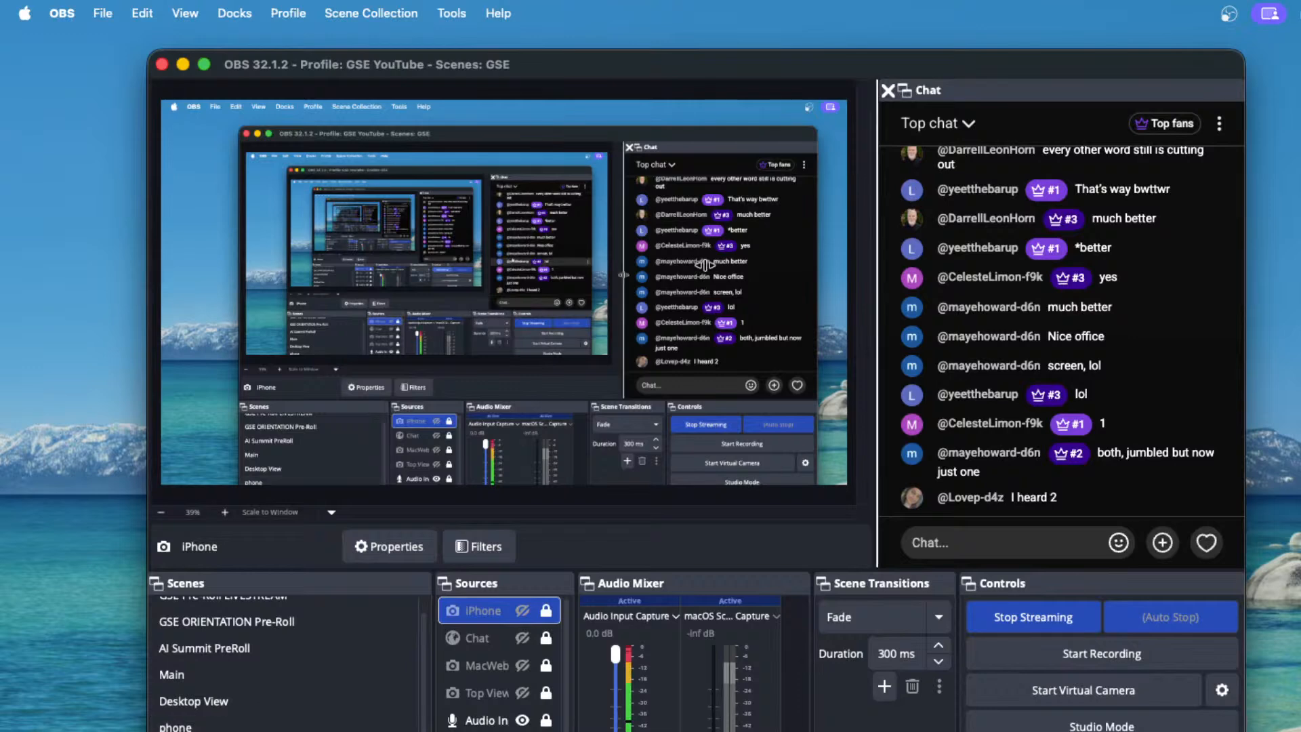
- Set the Audio Input Capture source's device to UMC202HD 192k and check its properties without changing them
scroll(909, 403, up, 5)
scroll(1017, 372, down, 5)
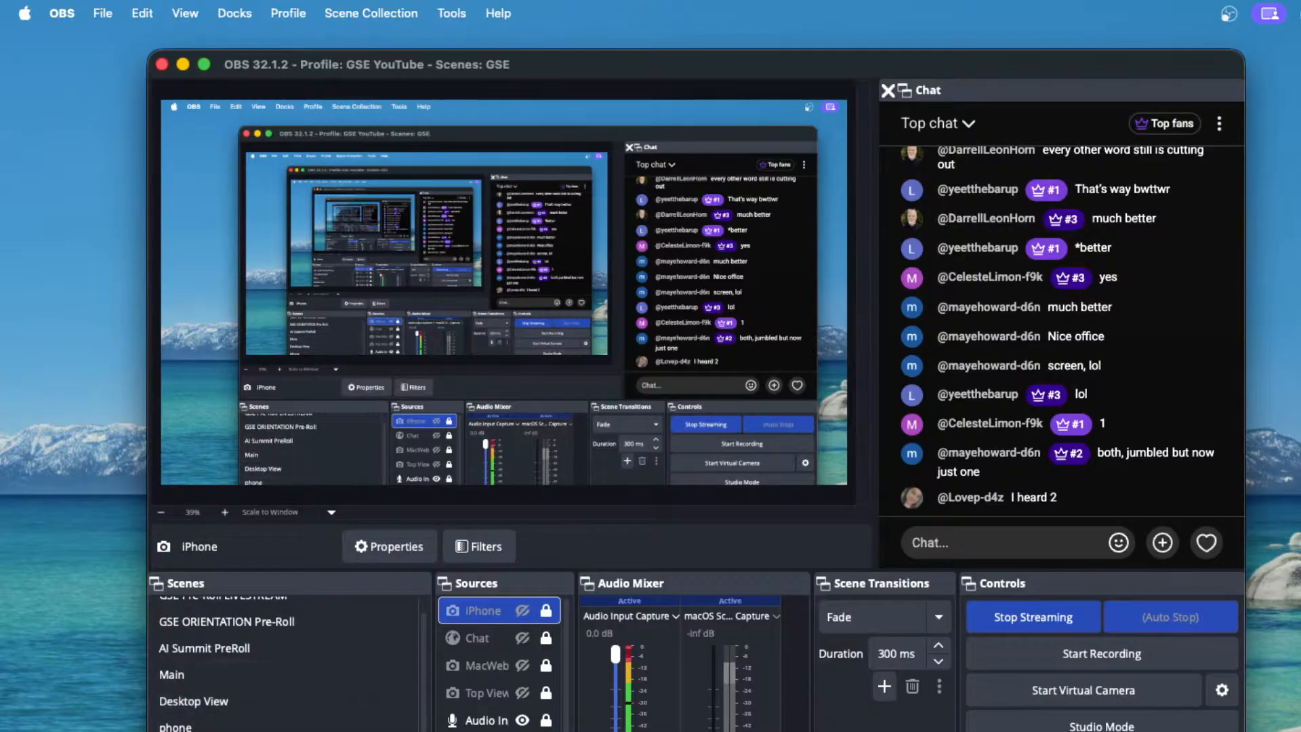
scroll(490, 673, down, 1)
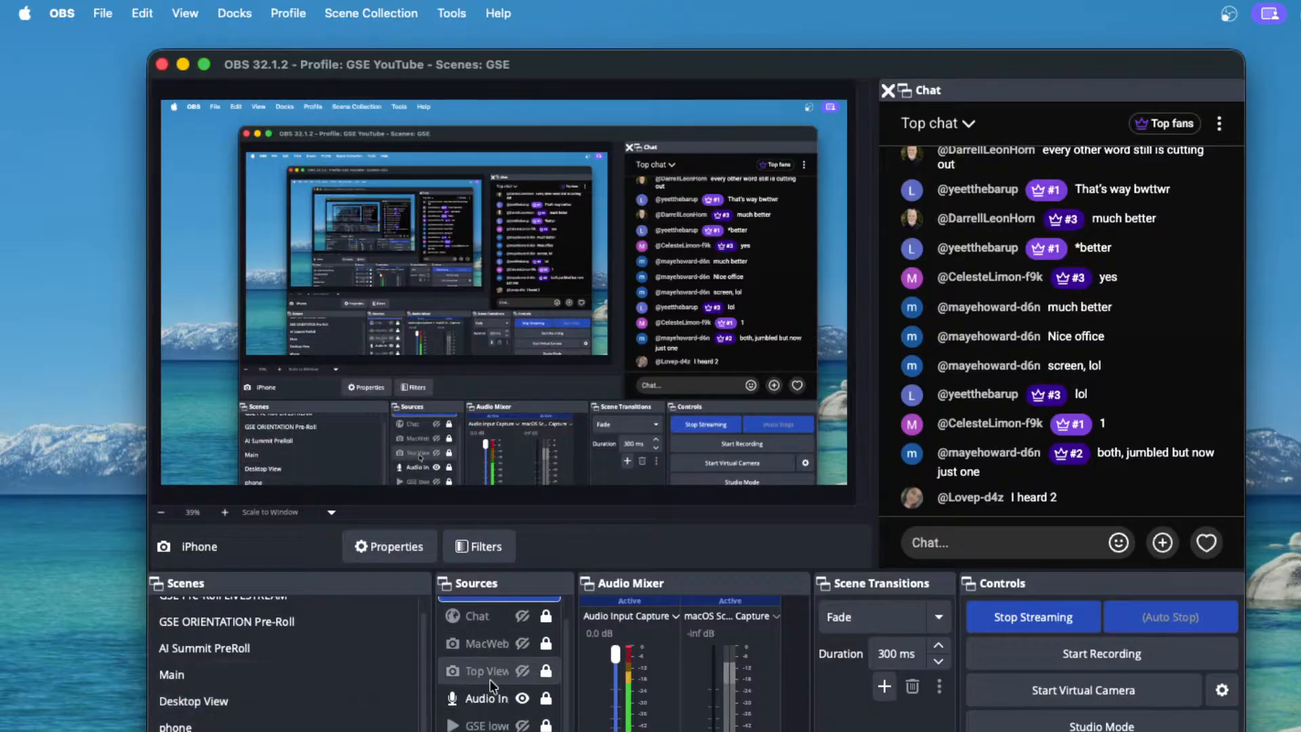
click(492, 702)
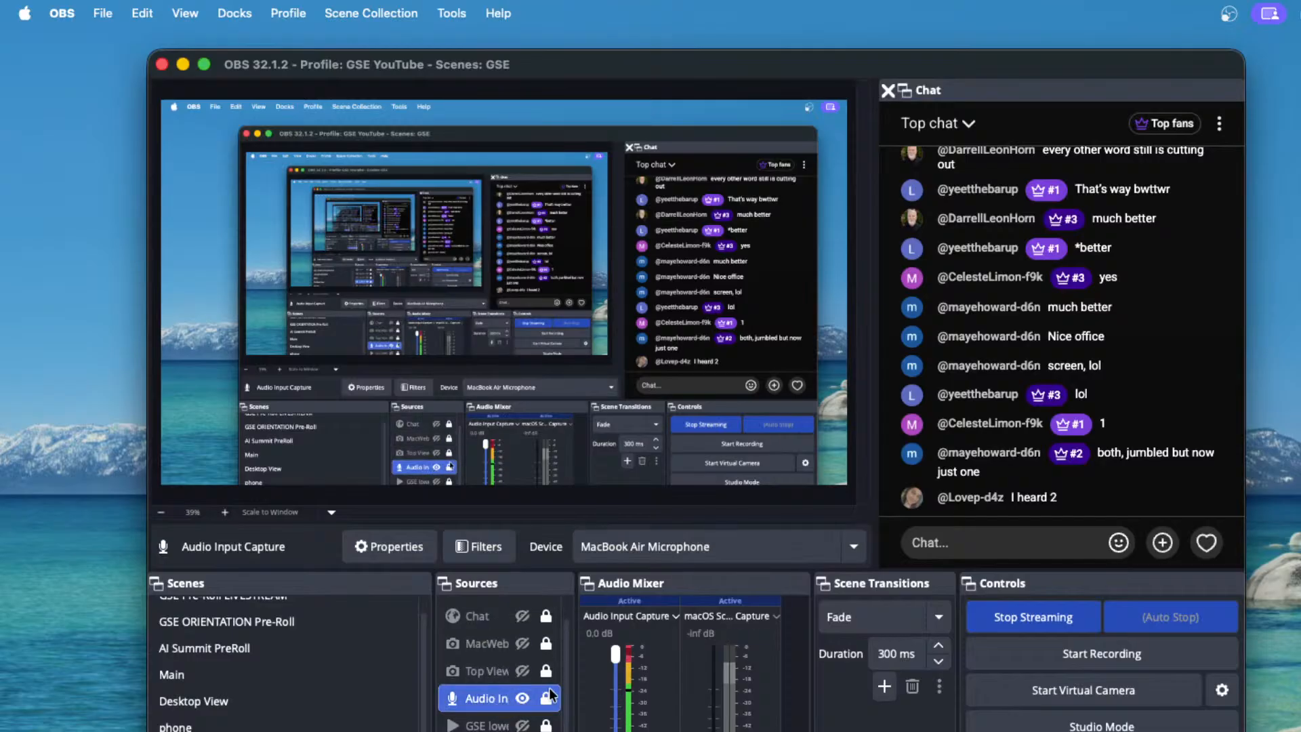
click(693, 531)
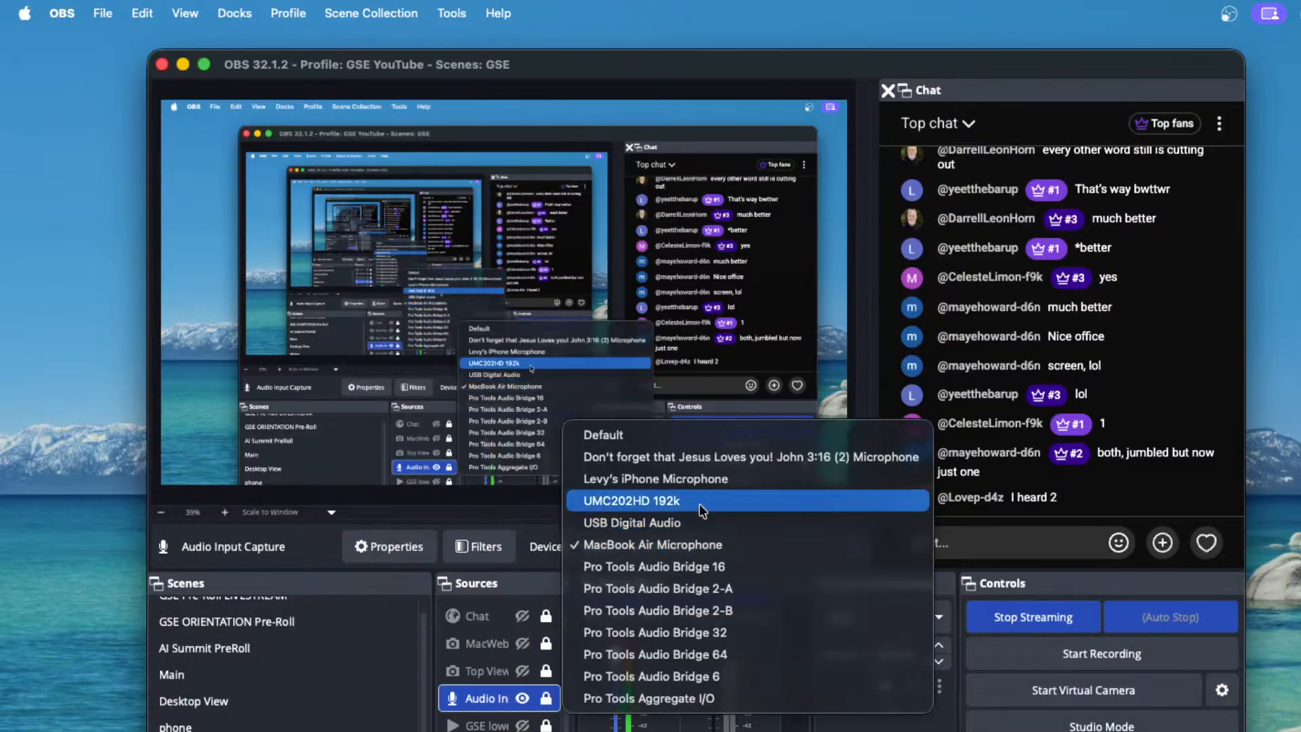
click(699, 505)
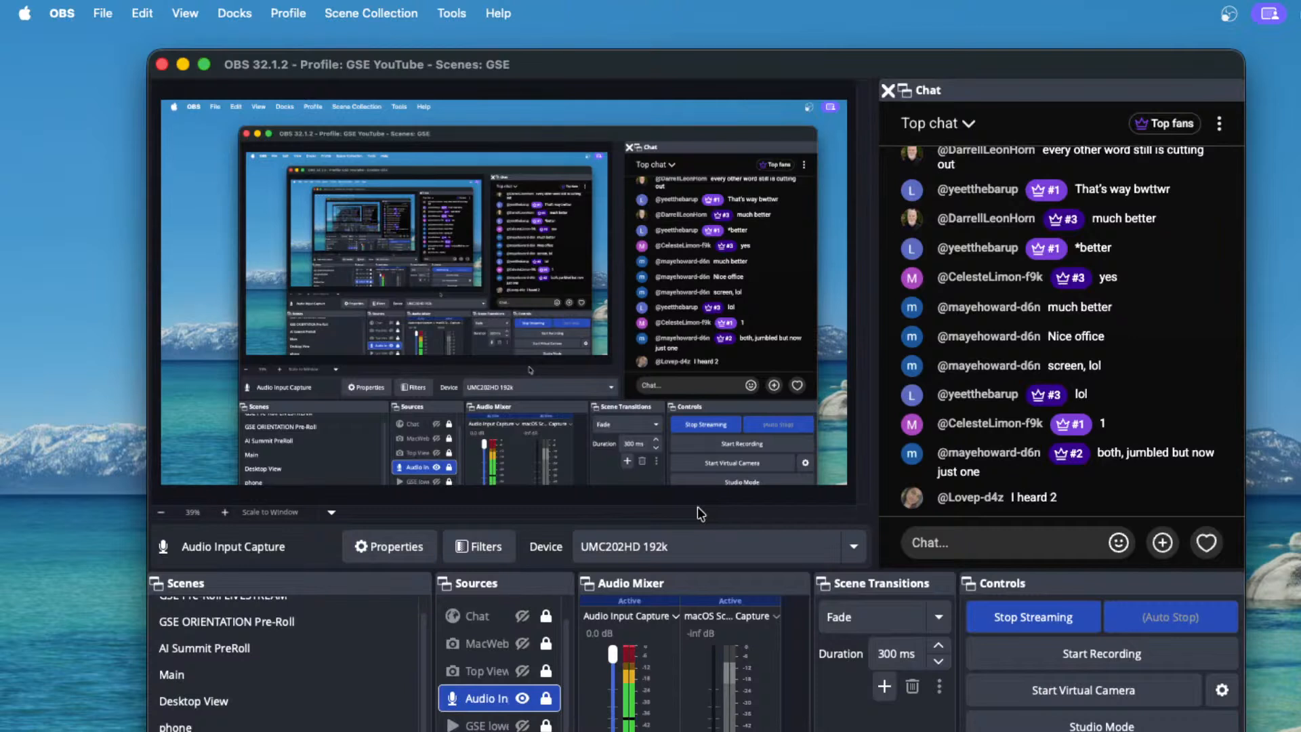
double_click(496, 701)
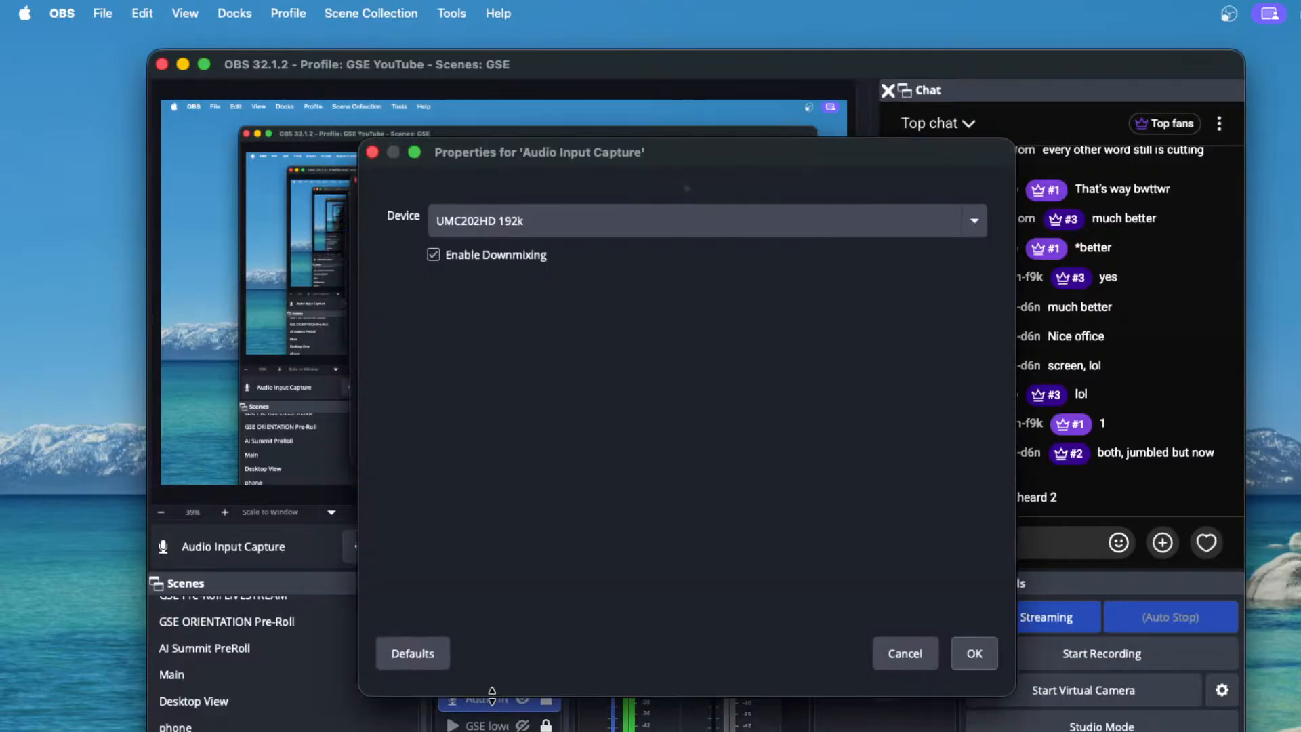
click(903, 651)
- Disable the Noise Suppression 2, Compressor and Limiter filters on the Audio Input Capture source
click(467, 546)
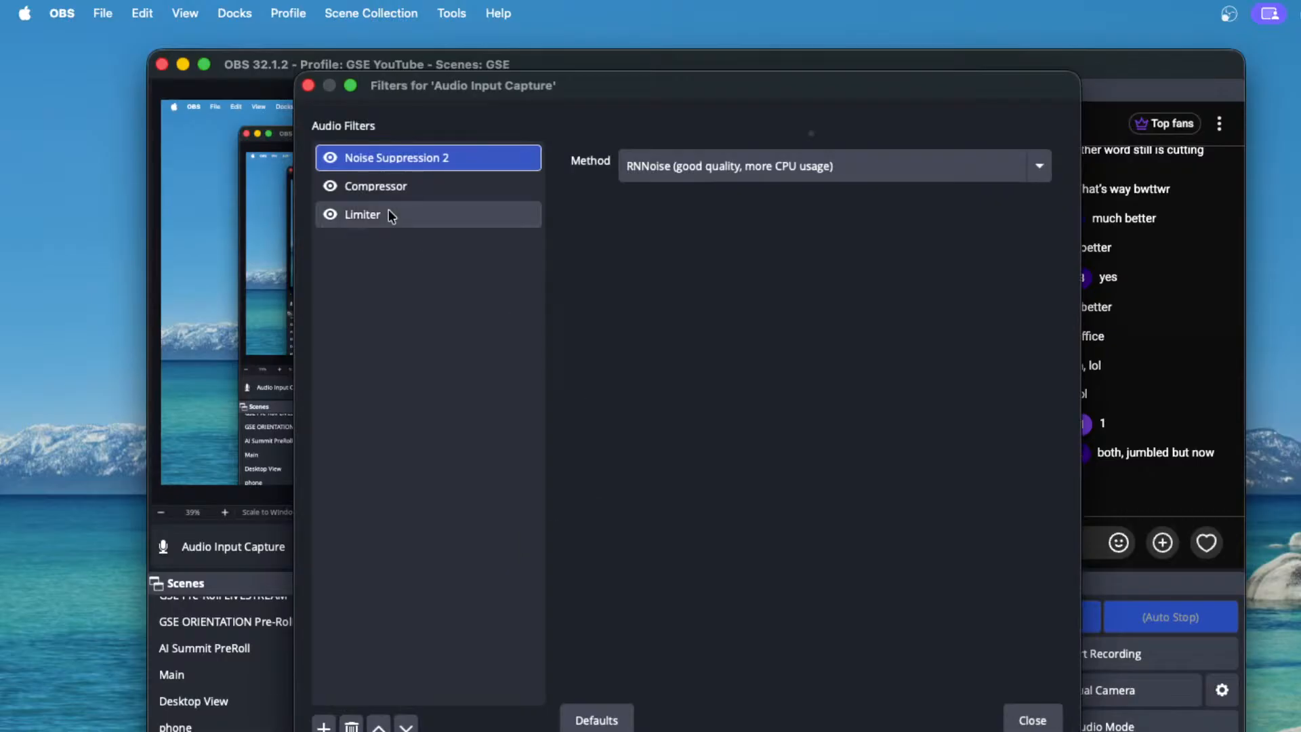
click(329, 158)
click(330, 187)
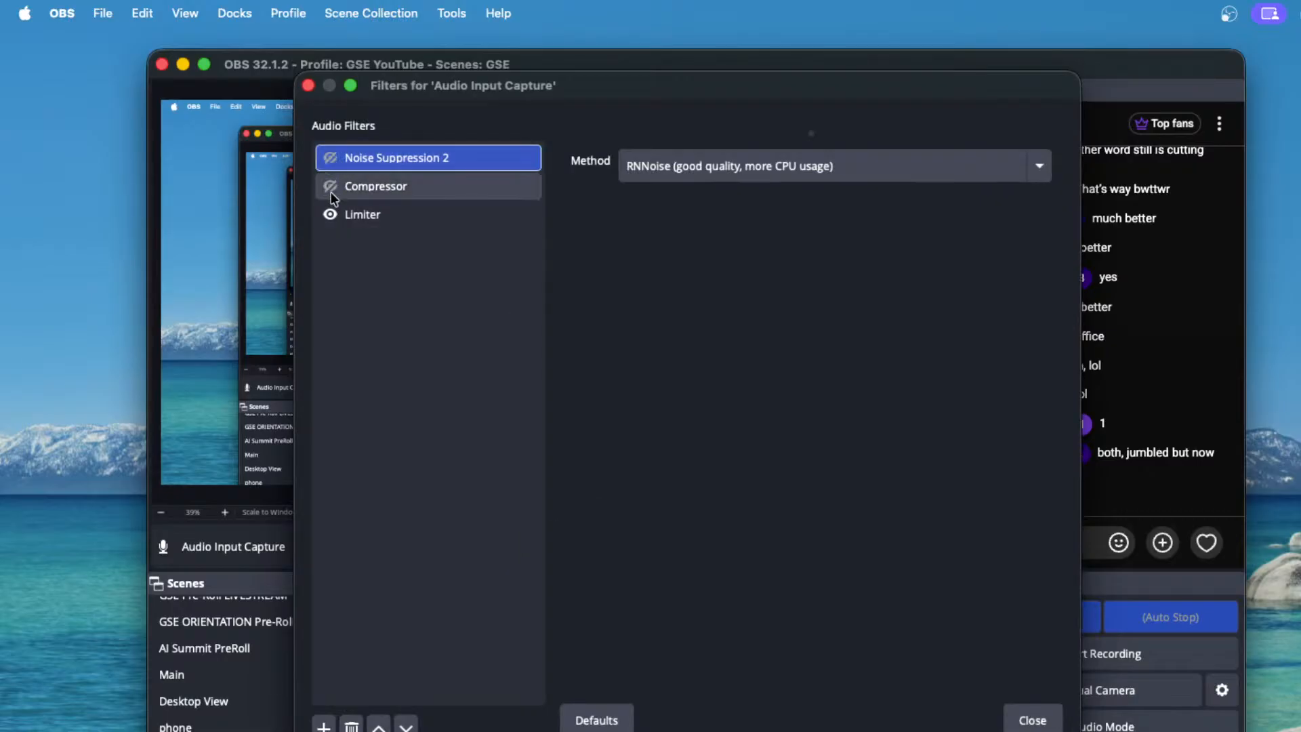
click(330, 214)
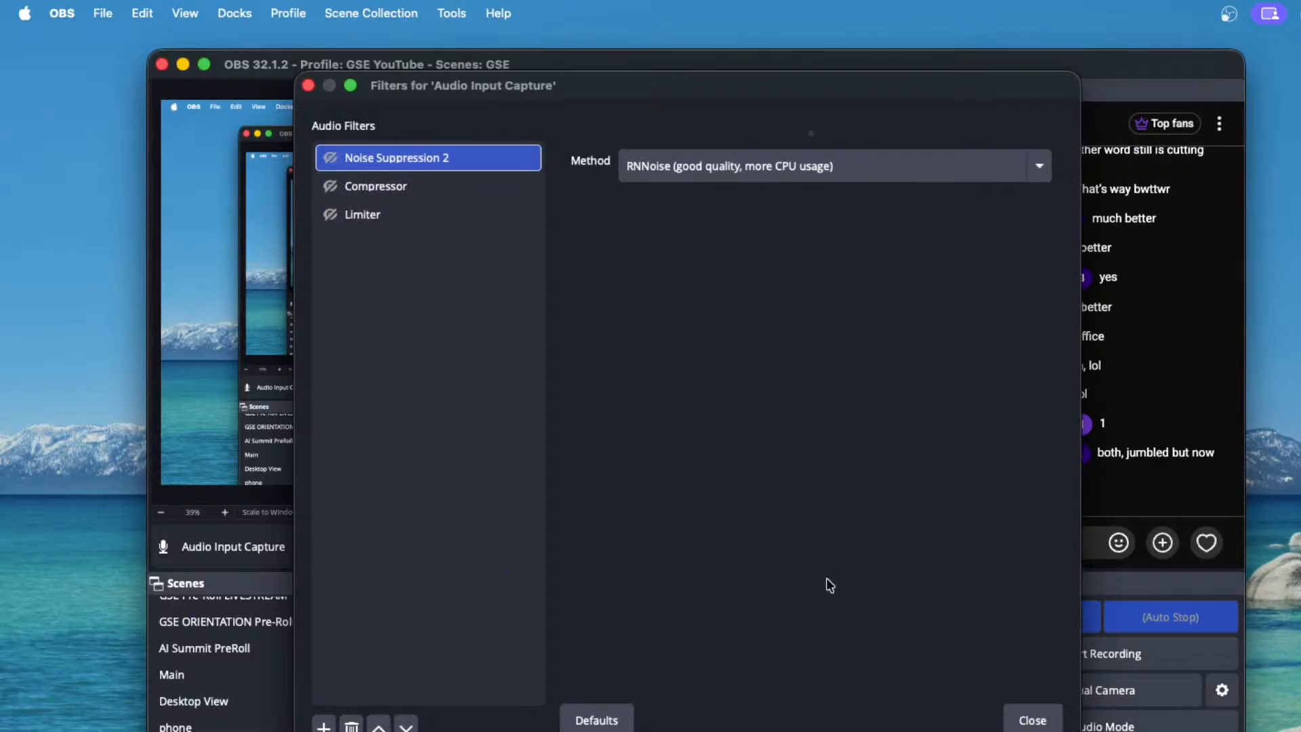
click(1031, 720)
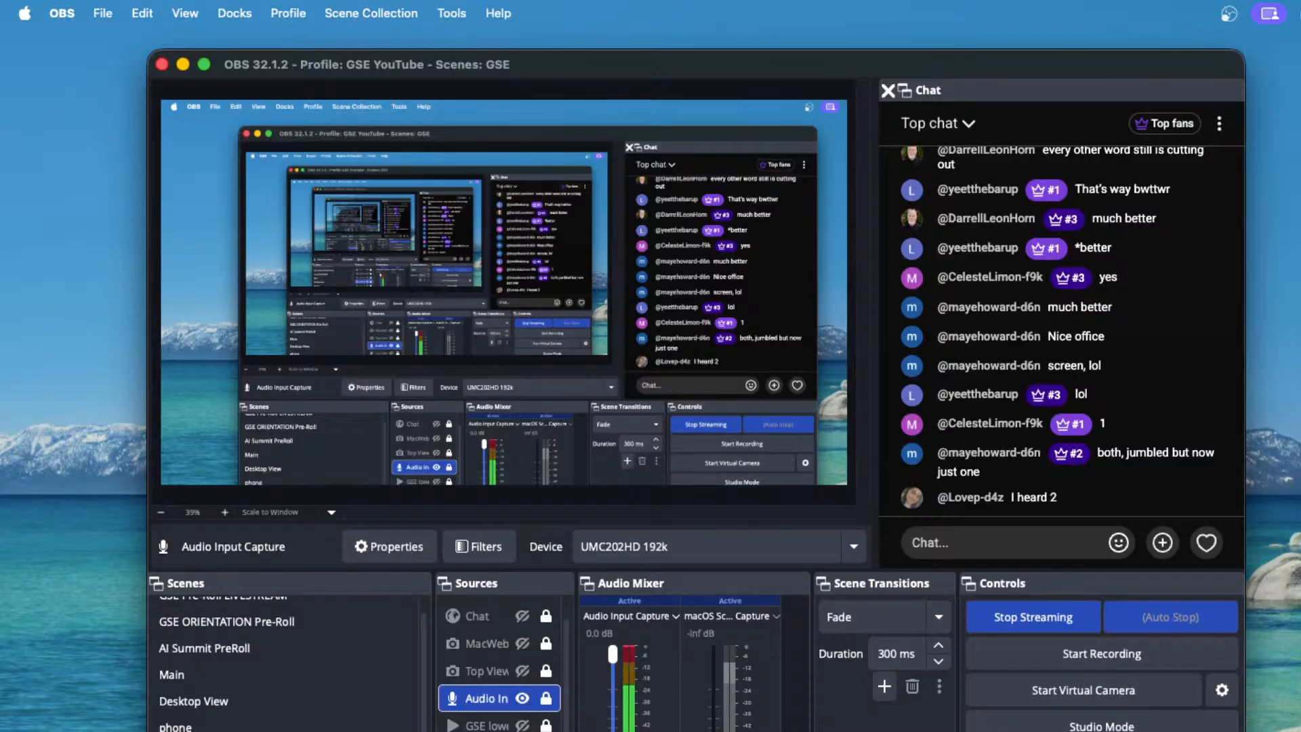
- Switch Audio Input Capture back to the MacBook Air Microphone and re-enable its Noise Suppression 2, Compressor and Limiter filters
click(680, 545)
click(680, 590)
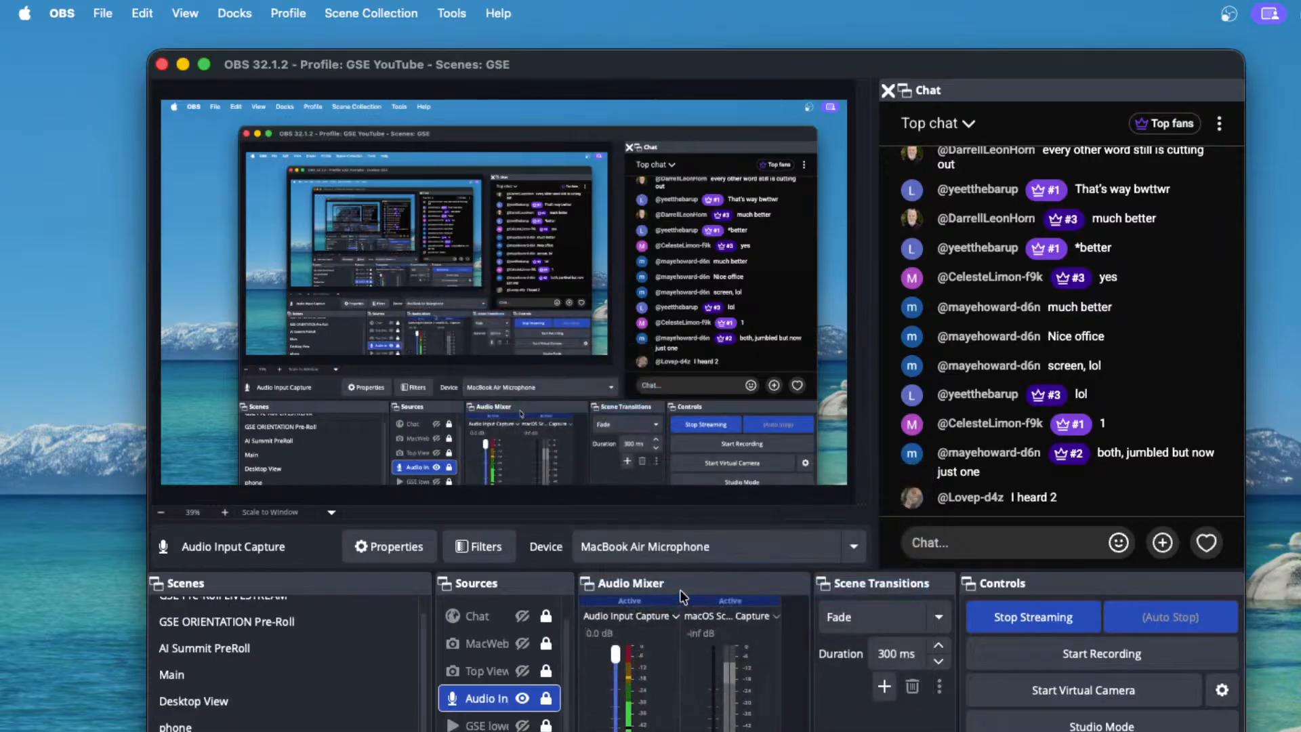
click(521, 694)
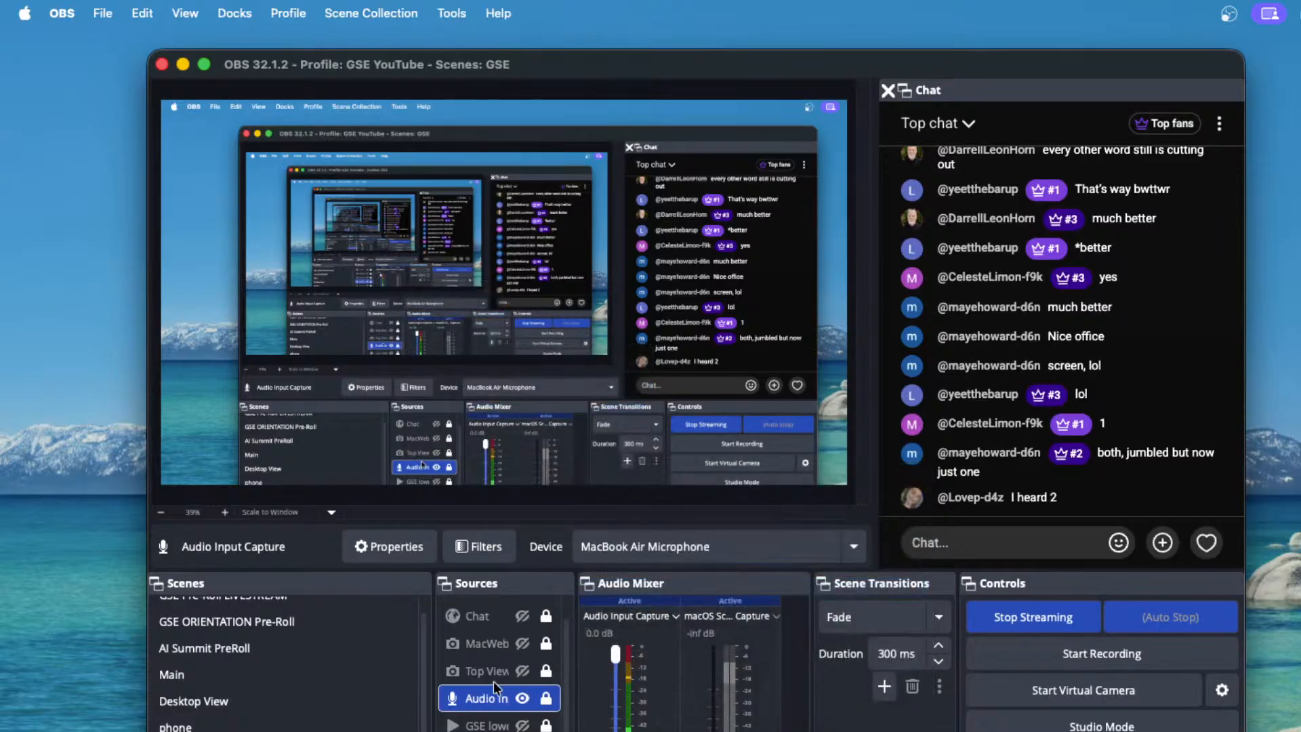
click(482, 546)
drag(472, 99, 1017, 107)
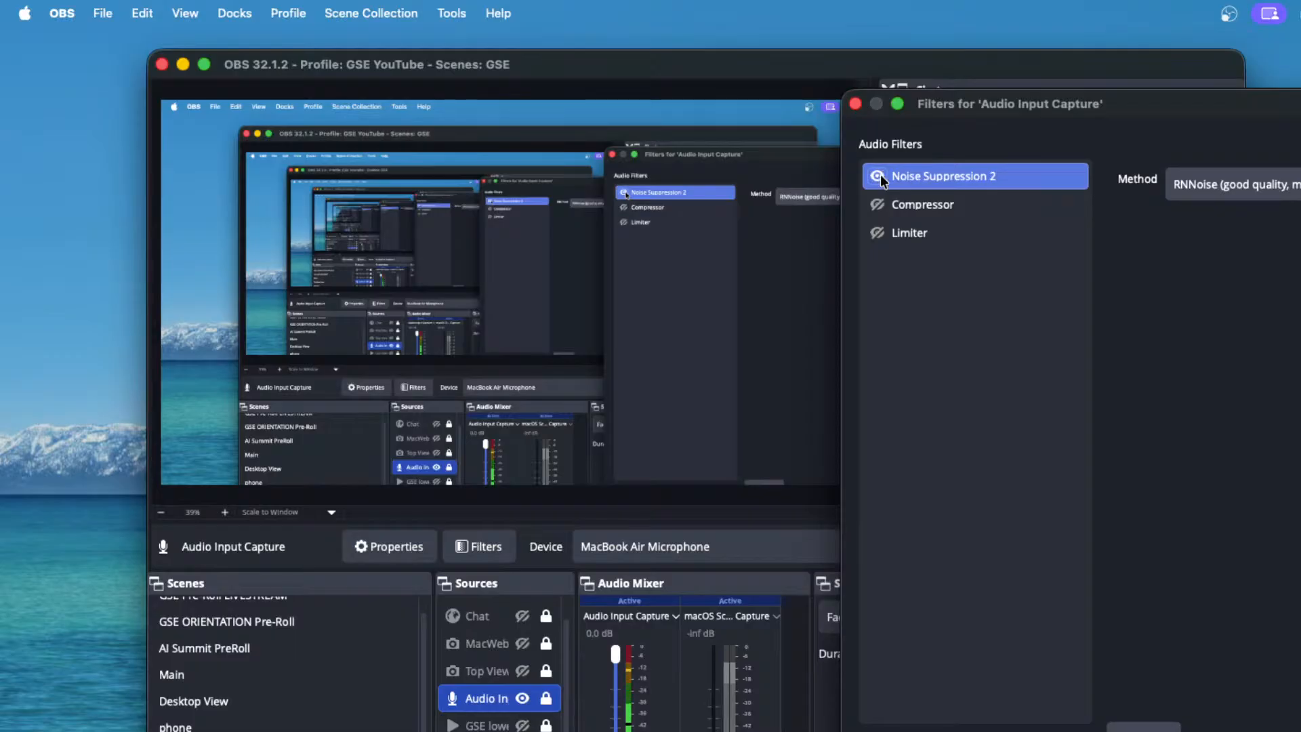
click(877, 204)
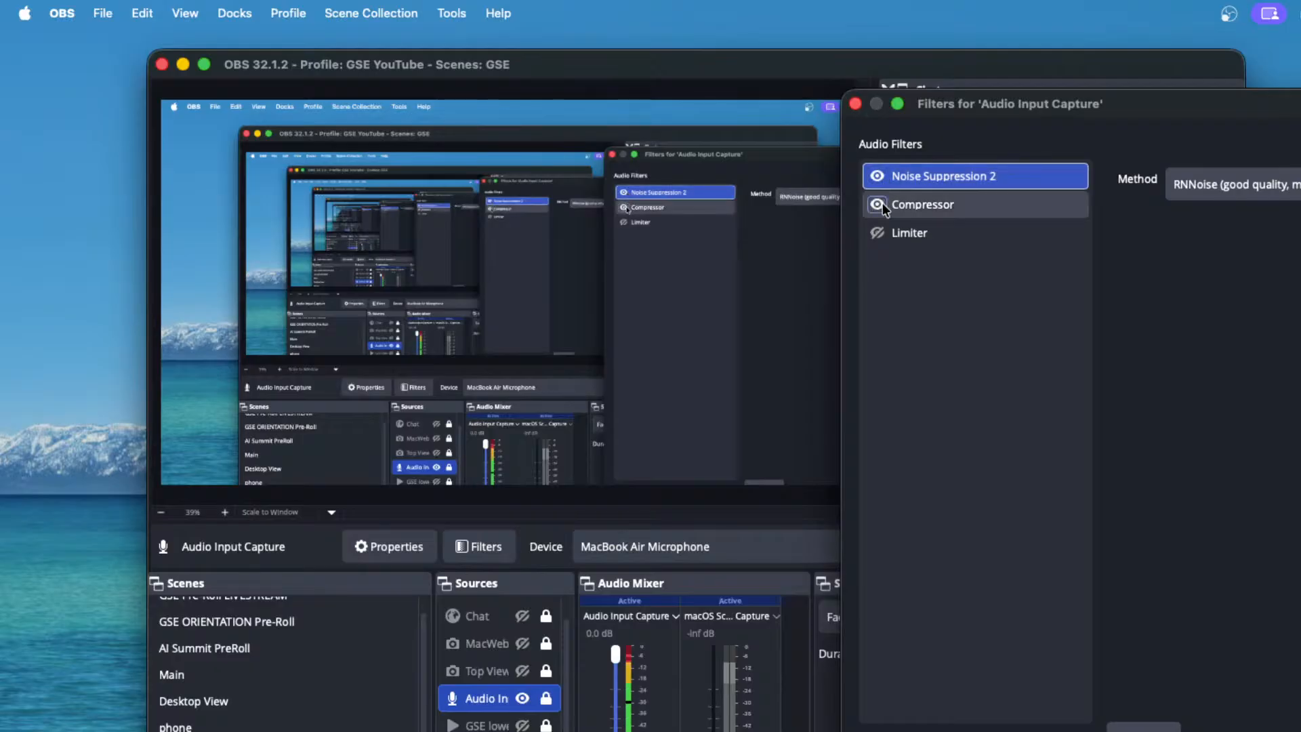
click(877, 233)
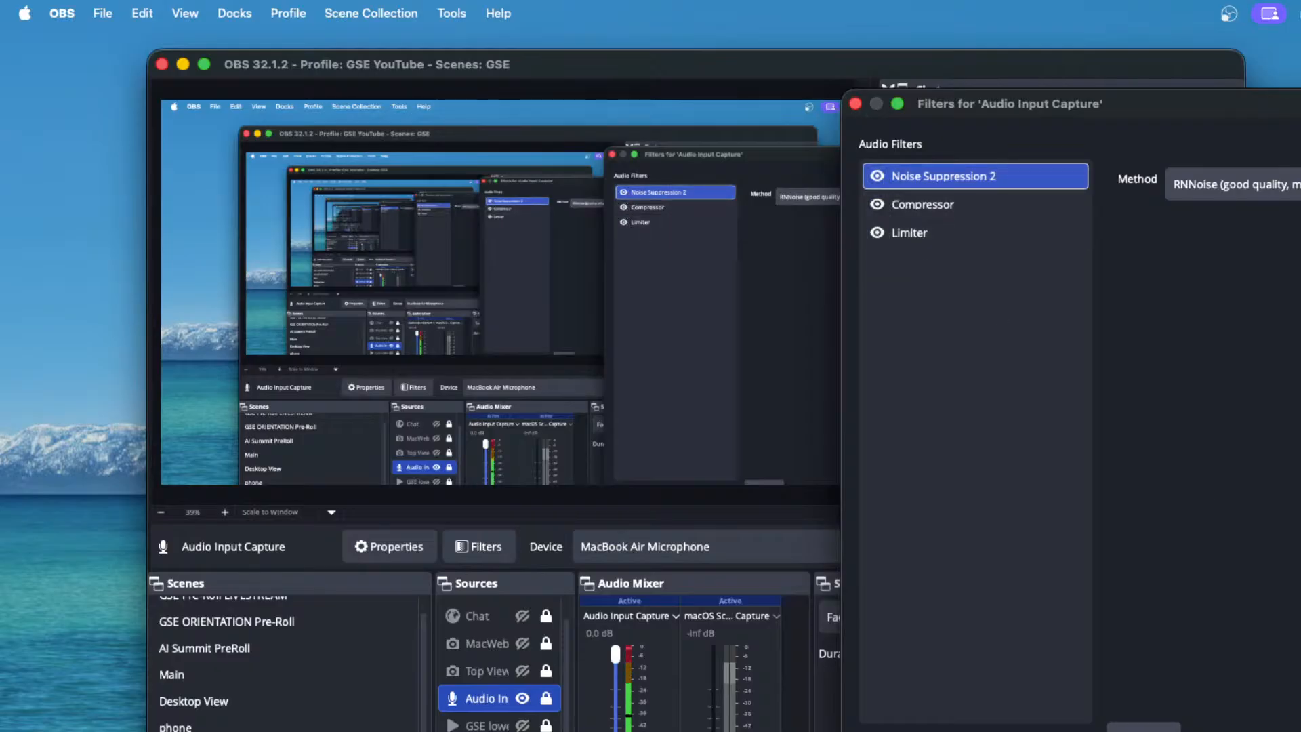
key(Escape)
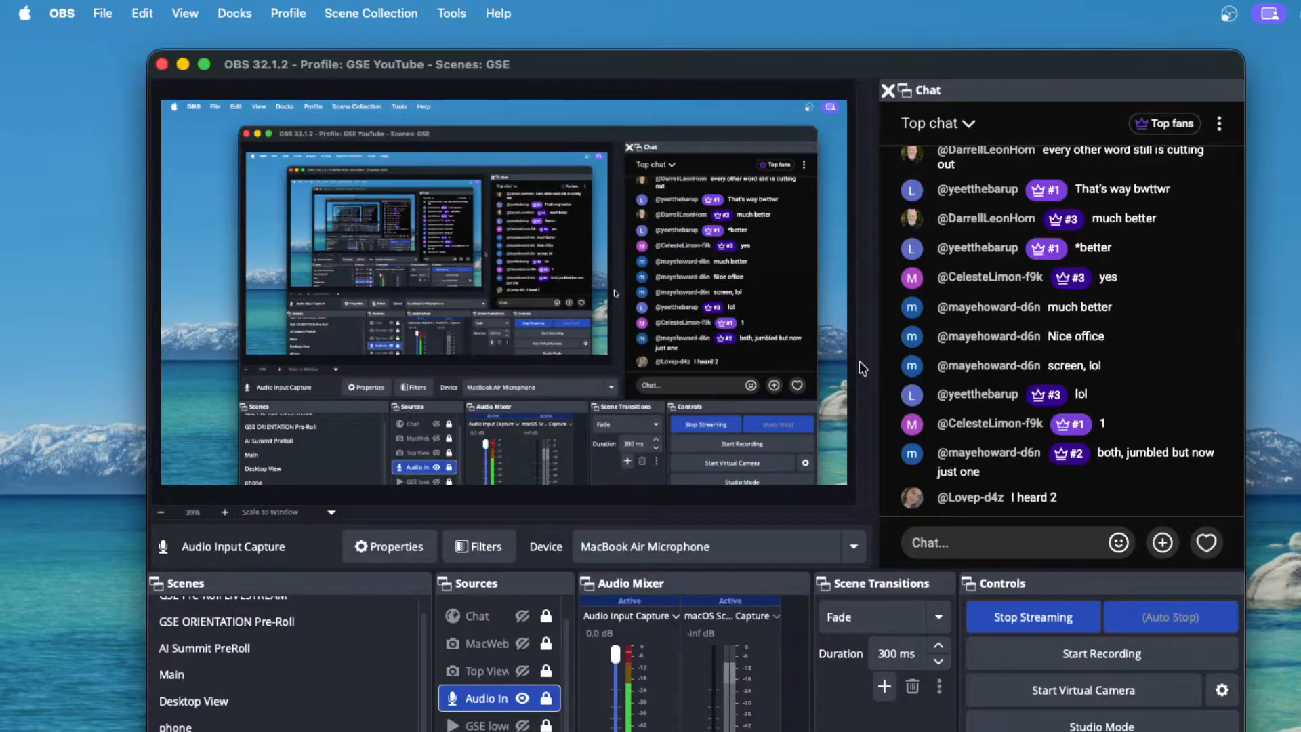
- Make the MacWebcam source visible in the current scene
scroll(488, 641, up, 2)
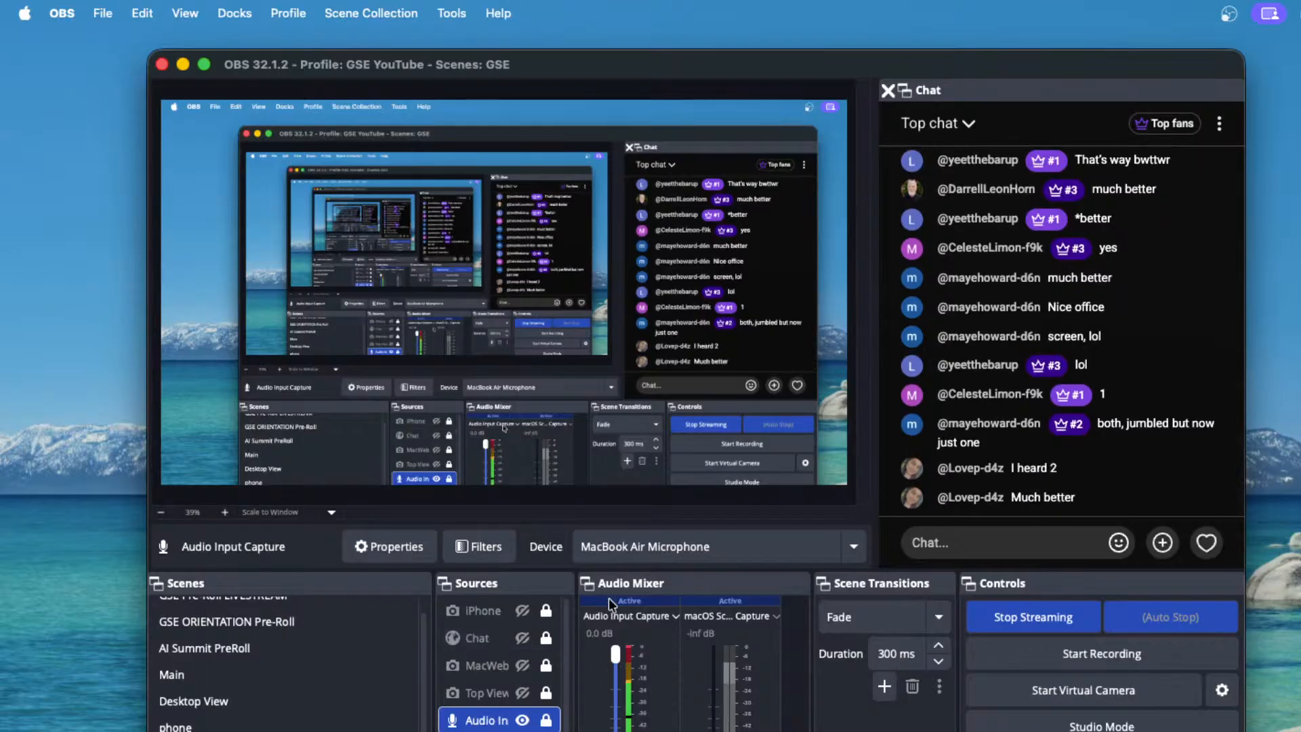
scroll(525, 662, down, 2)
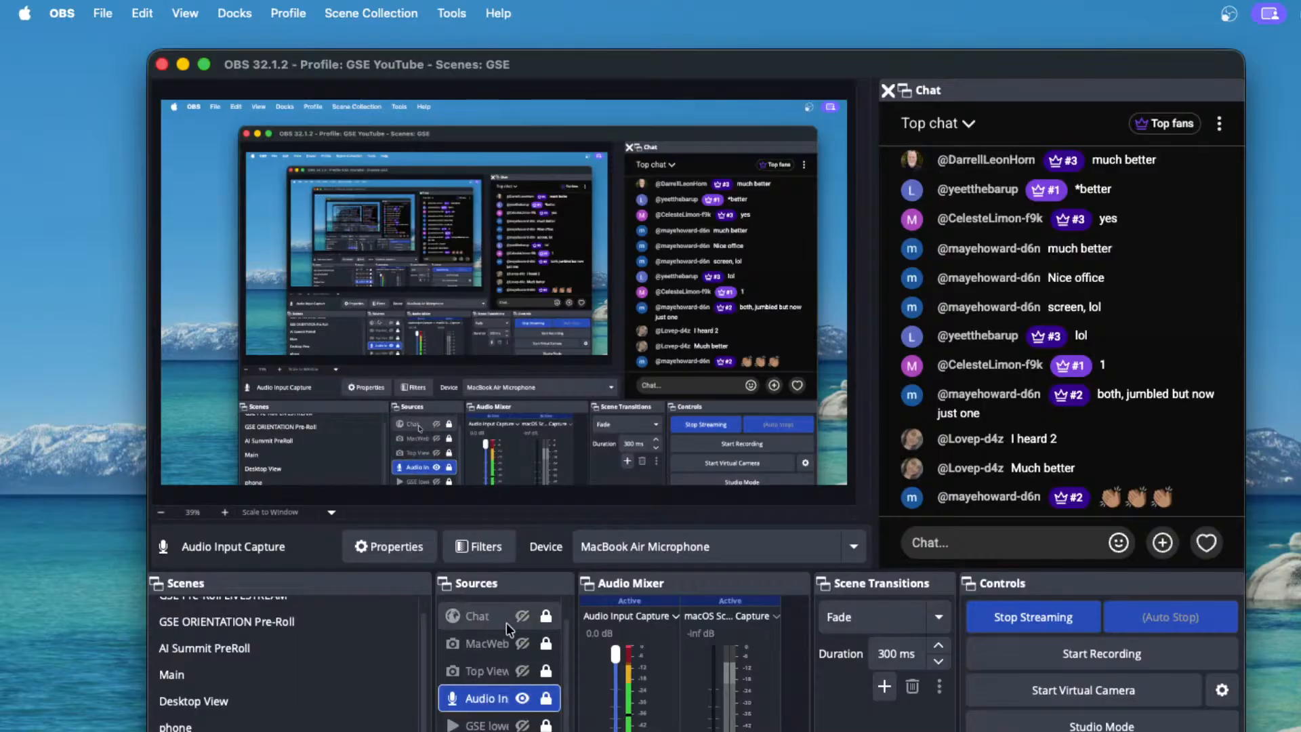
click(522, 642)
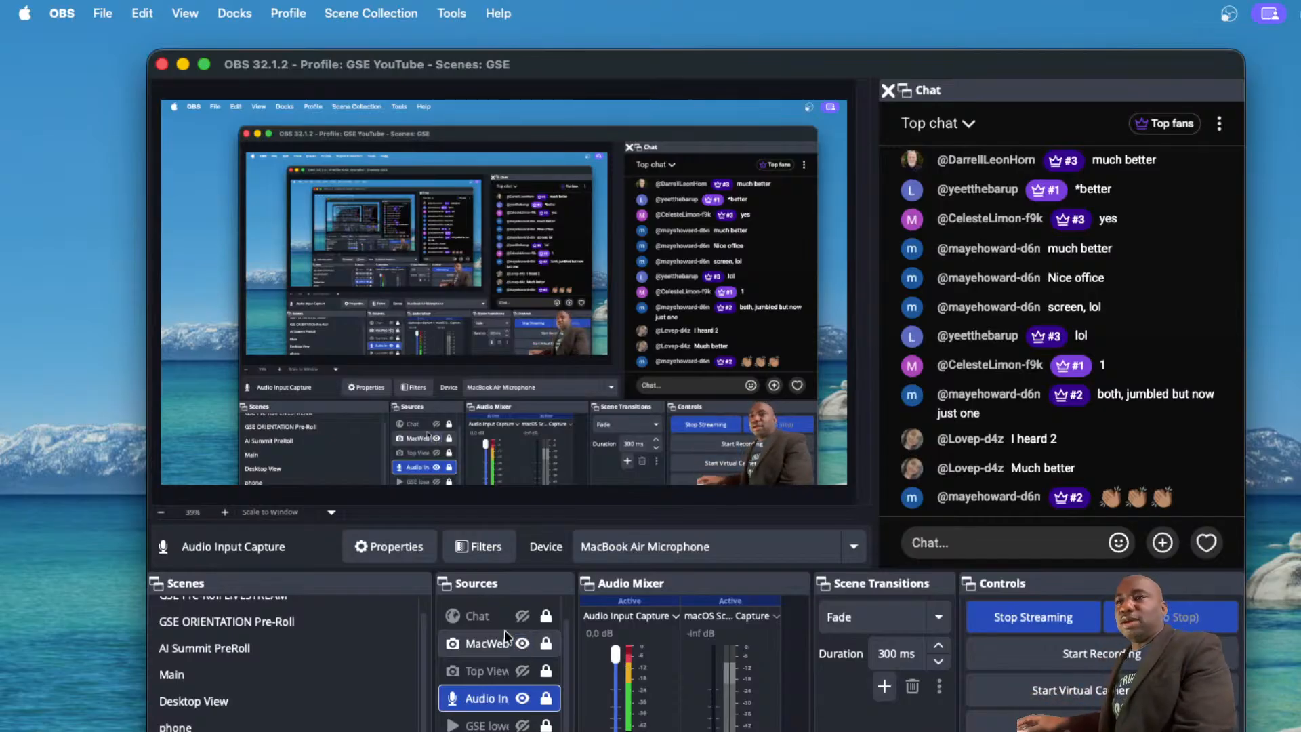
- Try UMC202HD 192k as the Audio Input Capture device for comparison, and return it to MacBook Air Microphone
click(721, 546)
click(717, 500)
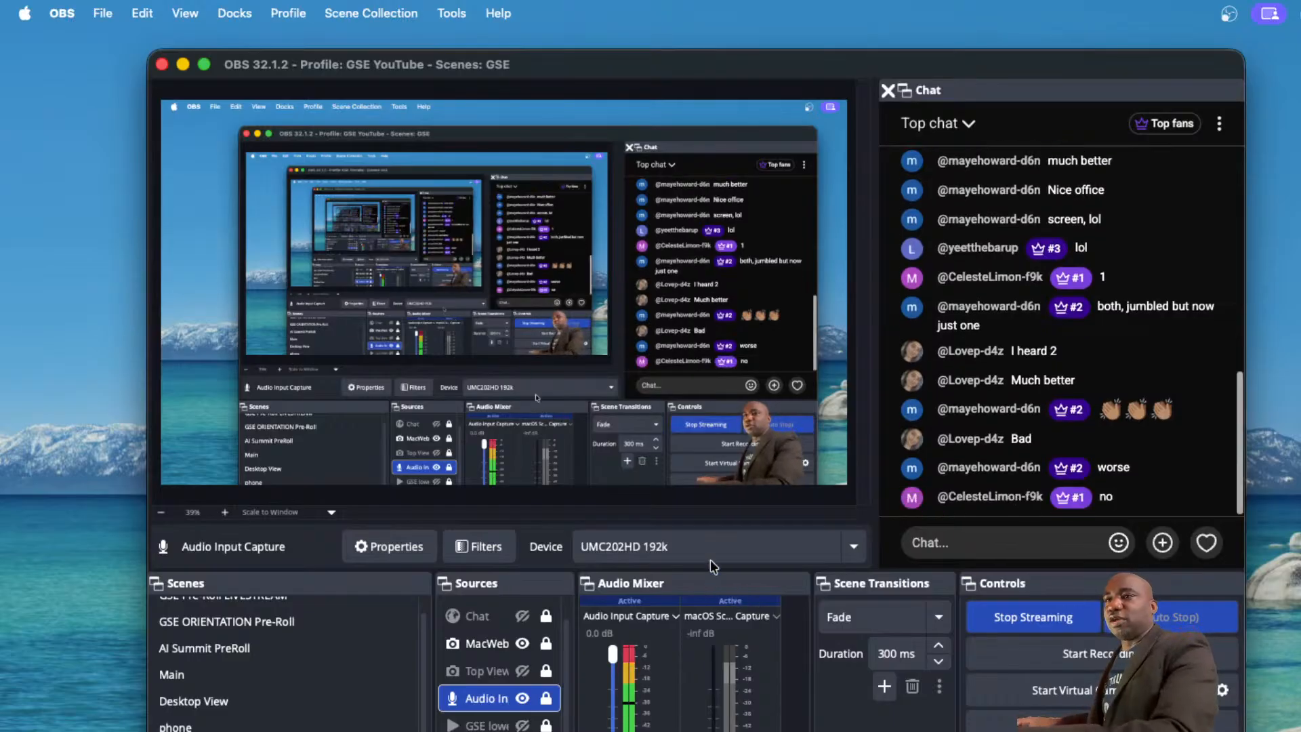
click(709, 539)
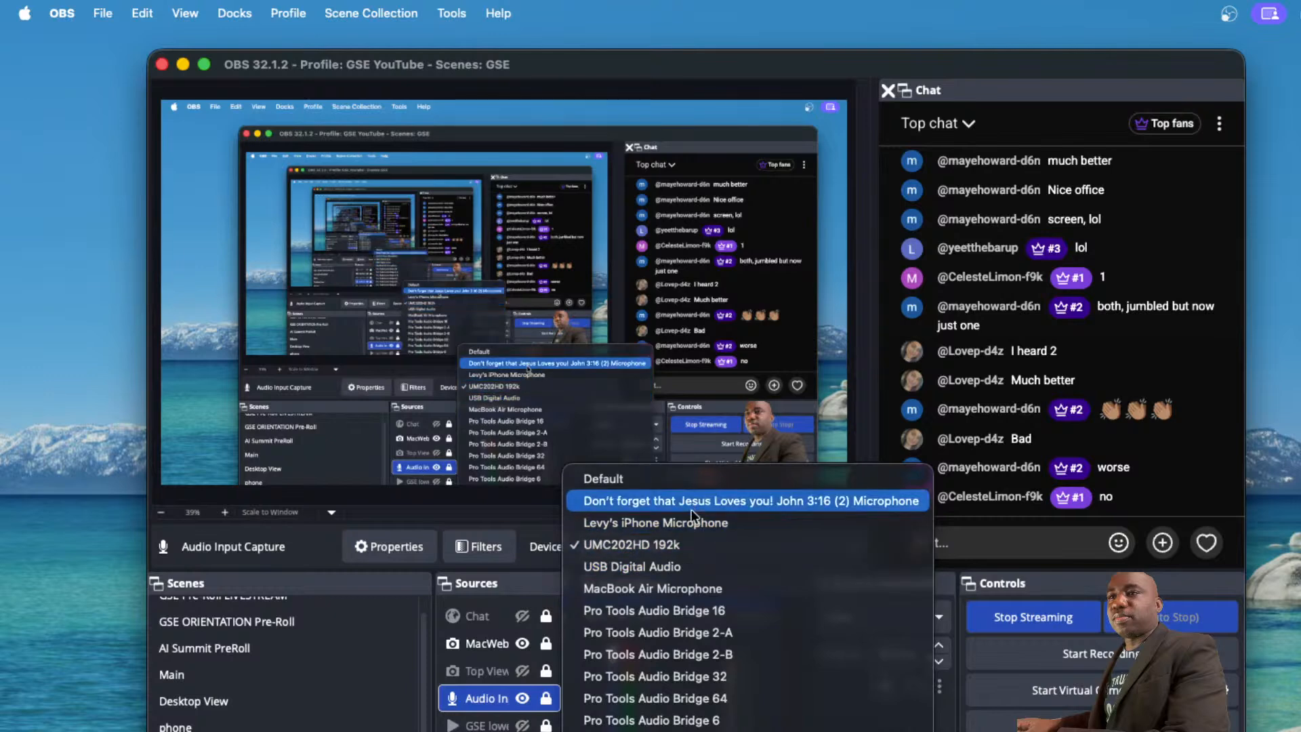
click(696, 587)
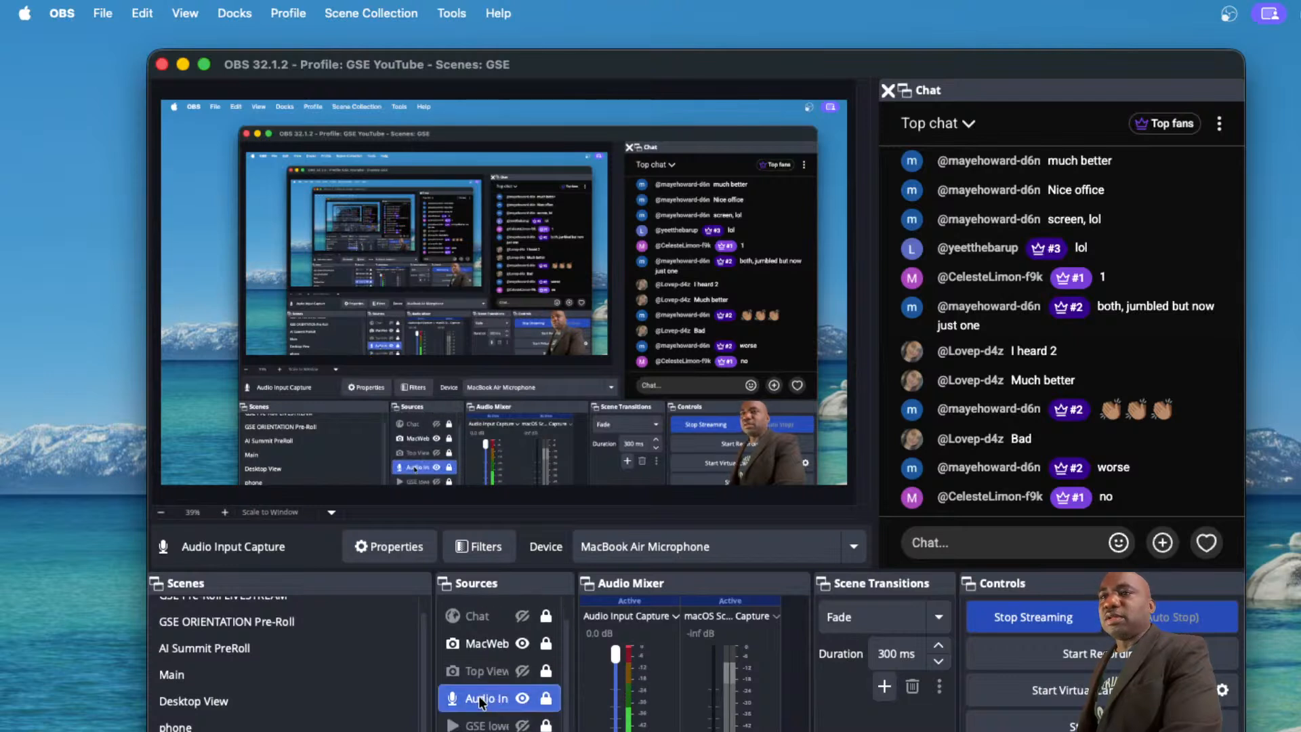
- Show the Compressor filter settings of the Audio Input Capture source, placing the filters window beside the audio mixer
click(478, 547)
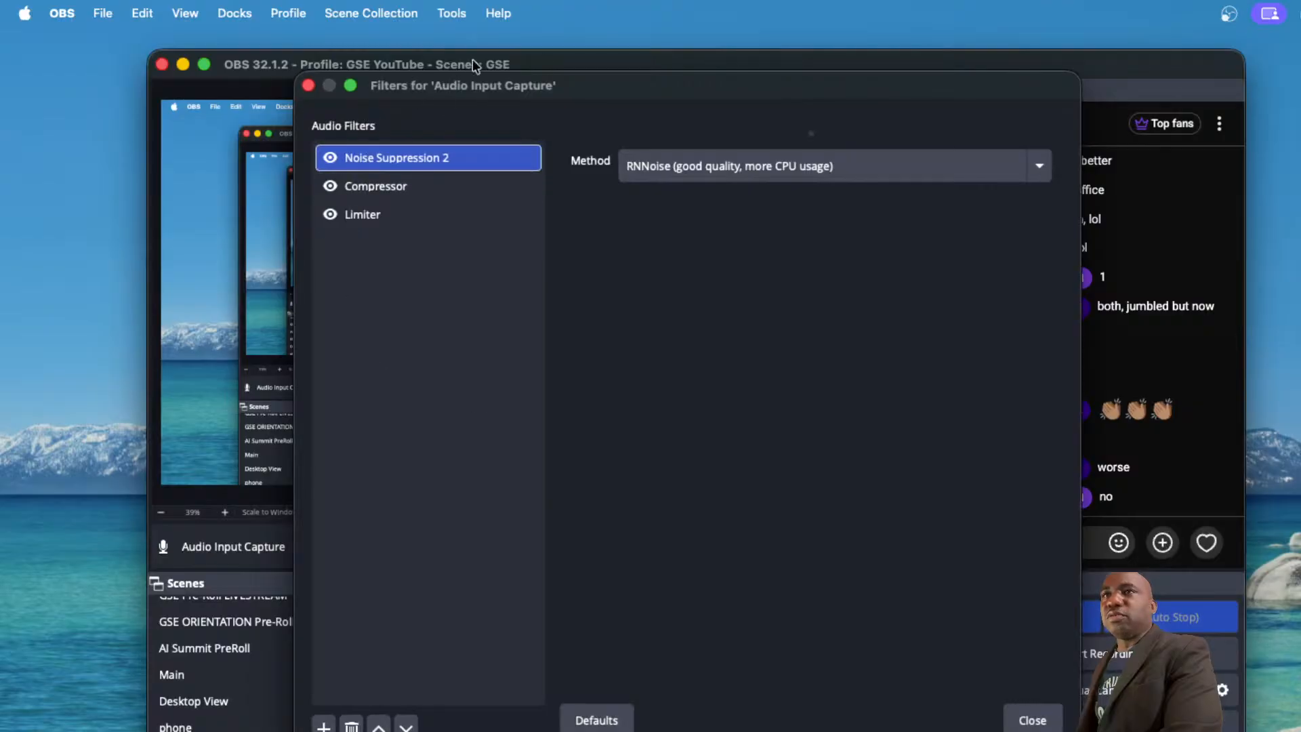
drag(508, 91, 1182, 84)
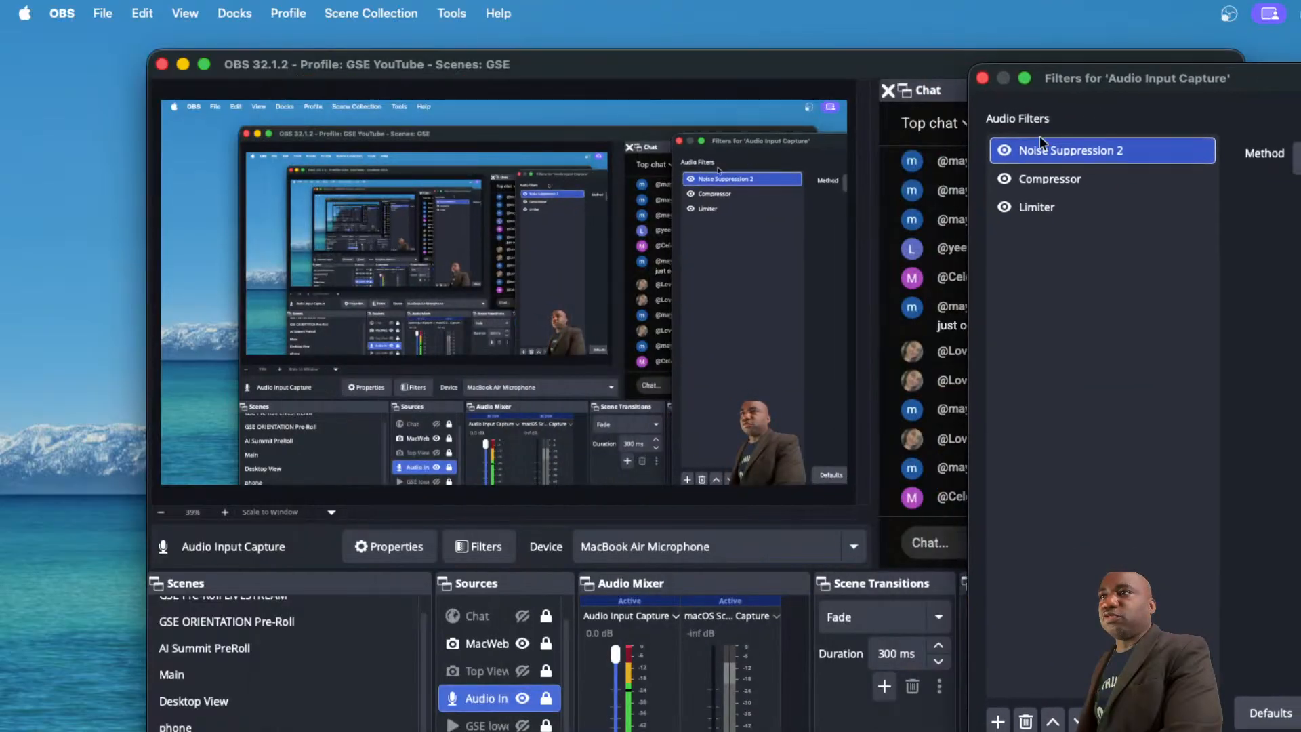
click(1005, 149)
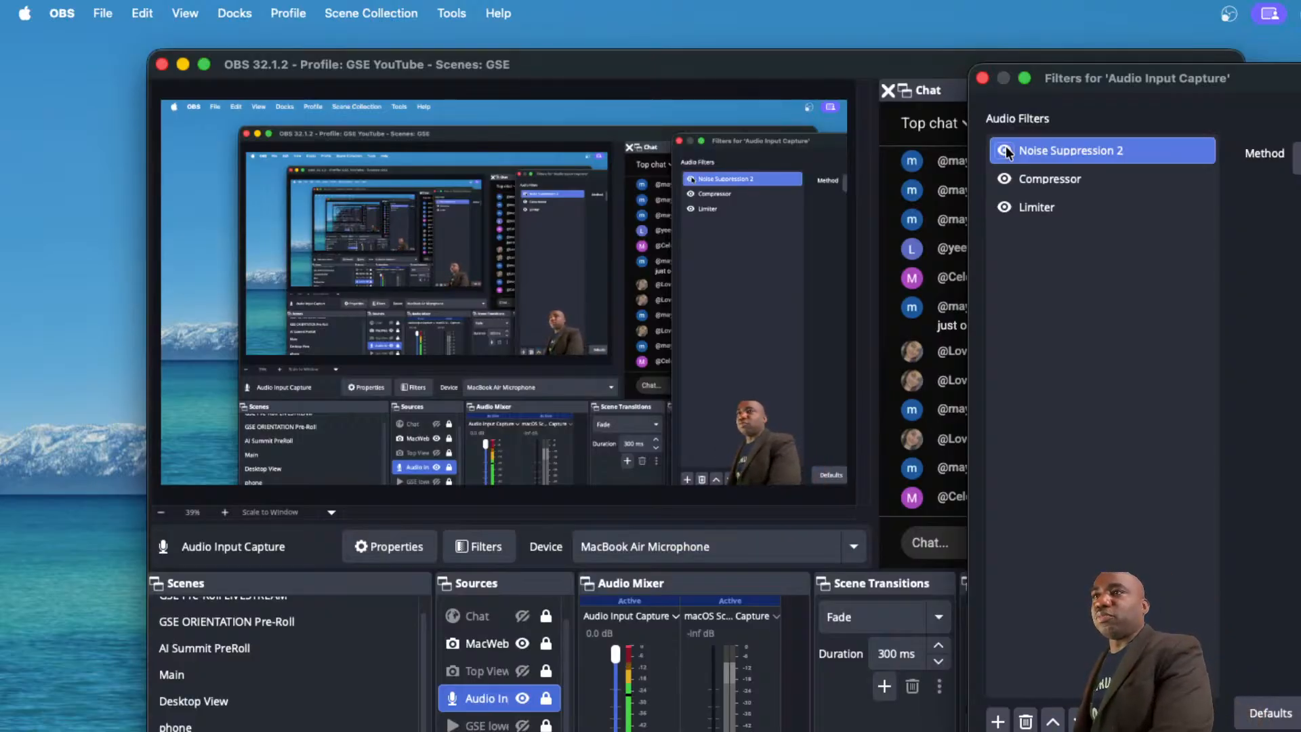
click(1049, 178)
drag(1167, 86, 1108, 70)
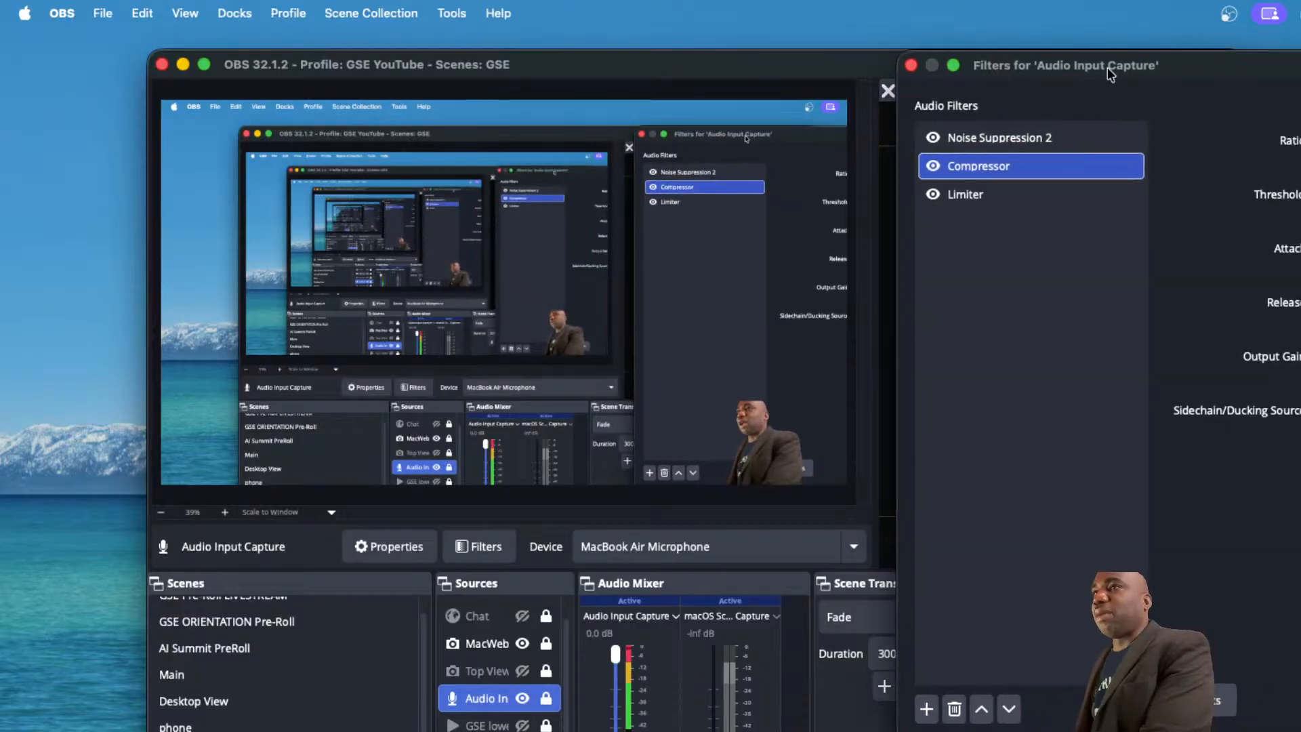
mouse_move(1042, 67)
mouse_down()
mouse_move(1157, 68)
mouse_move(1065, 64)
mouse_up()
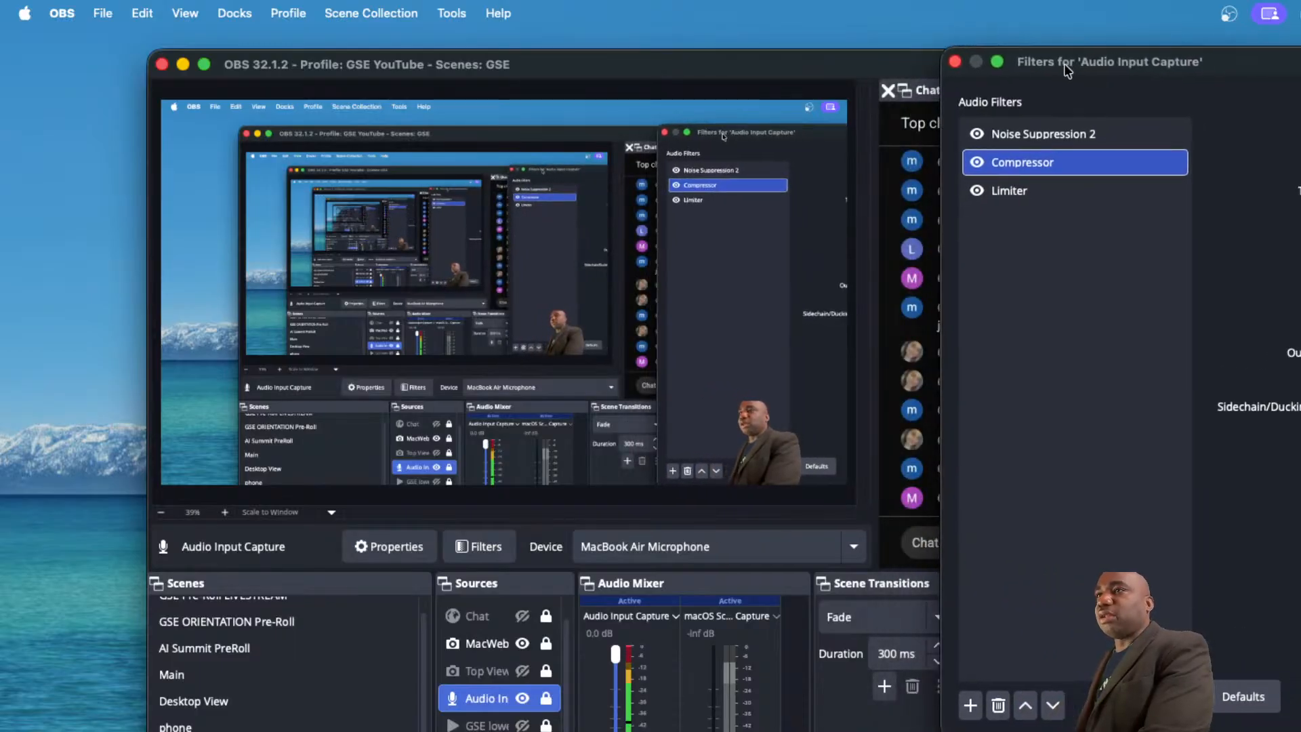
drag(1196, 62, 1072, 62)
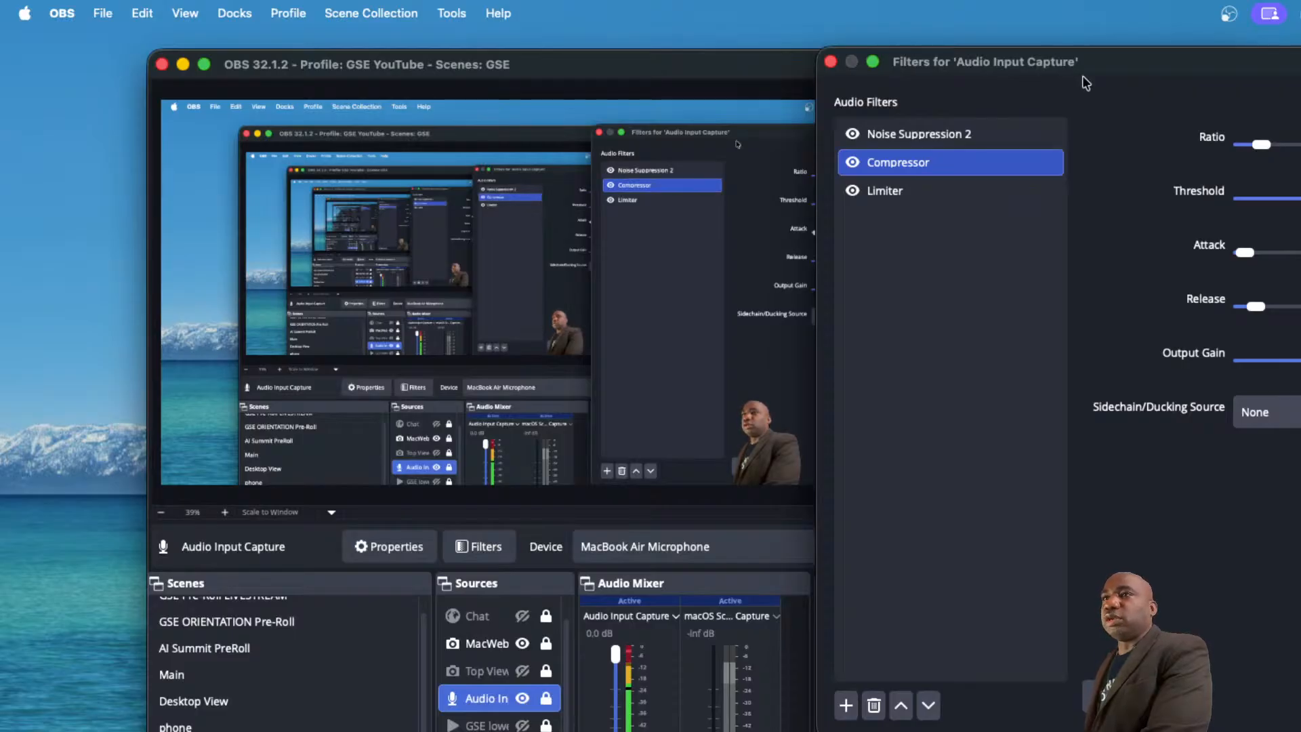
- Disable the Compressor and Limiter filters of Audio Input Capture, keeping the filters window clear of the audio mixer
drag(1064, 64, 938, 70)
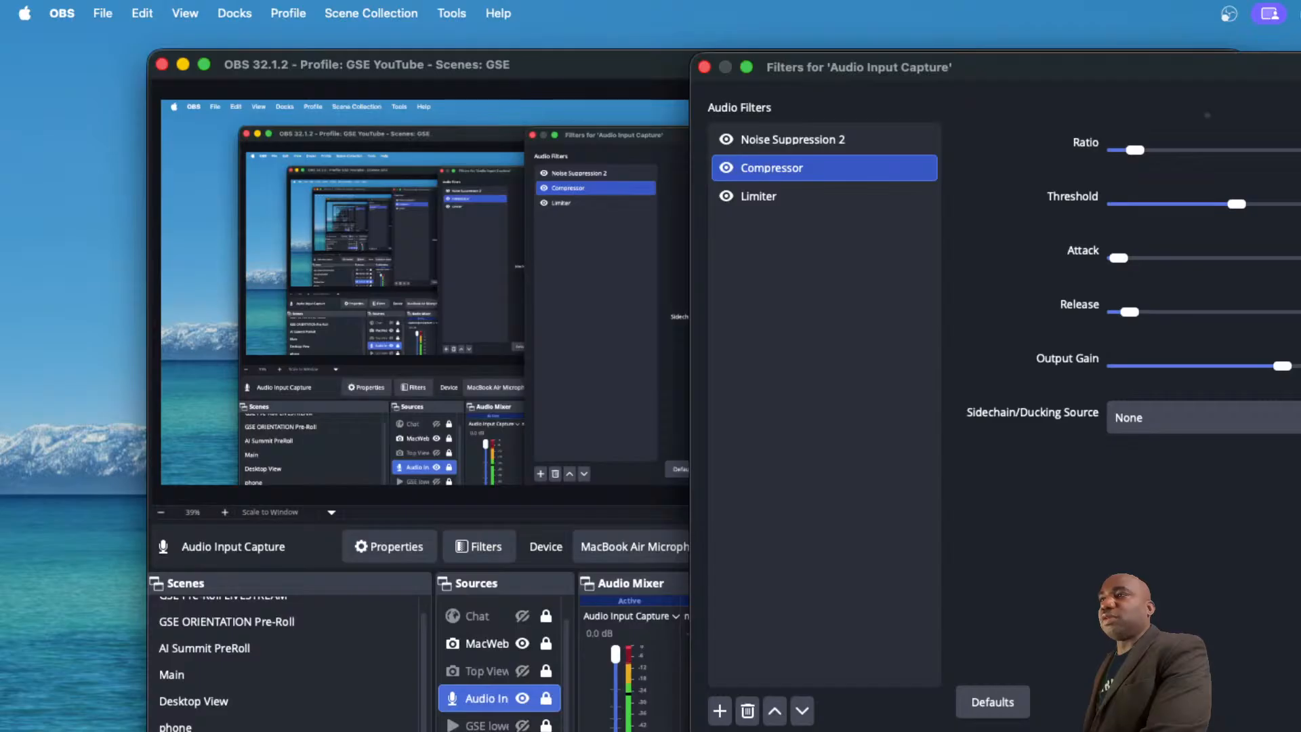
drag(901, 78, 1118, 82)
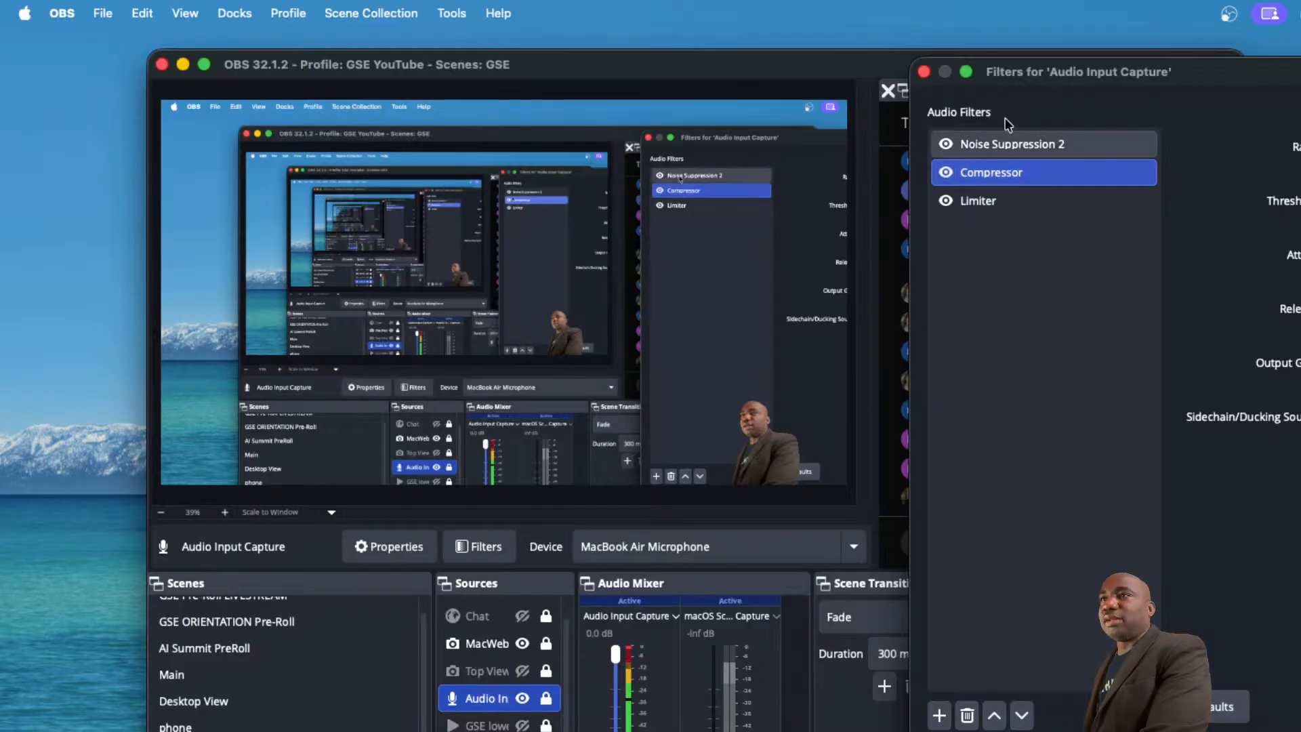
mouse_move(1020, 82)
mouse_down()
mouse_move(1283, 75)
mouse_move(1032, 72)
mouse_up()
click(958, 161)
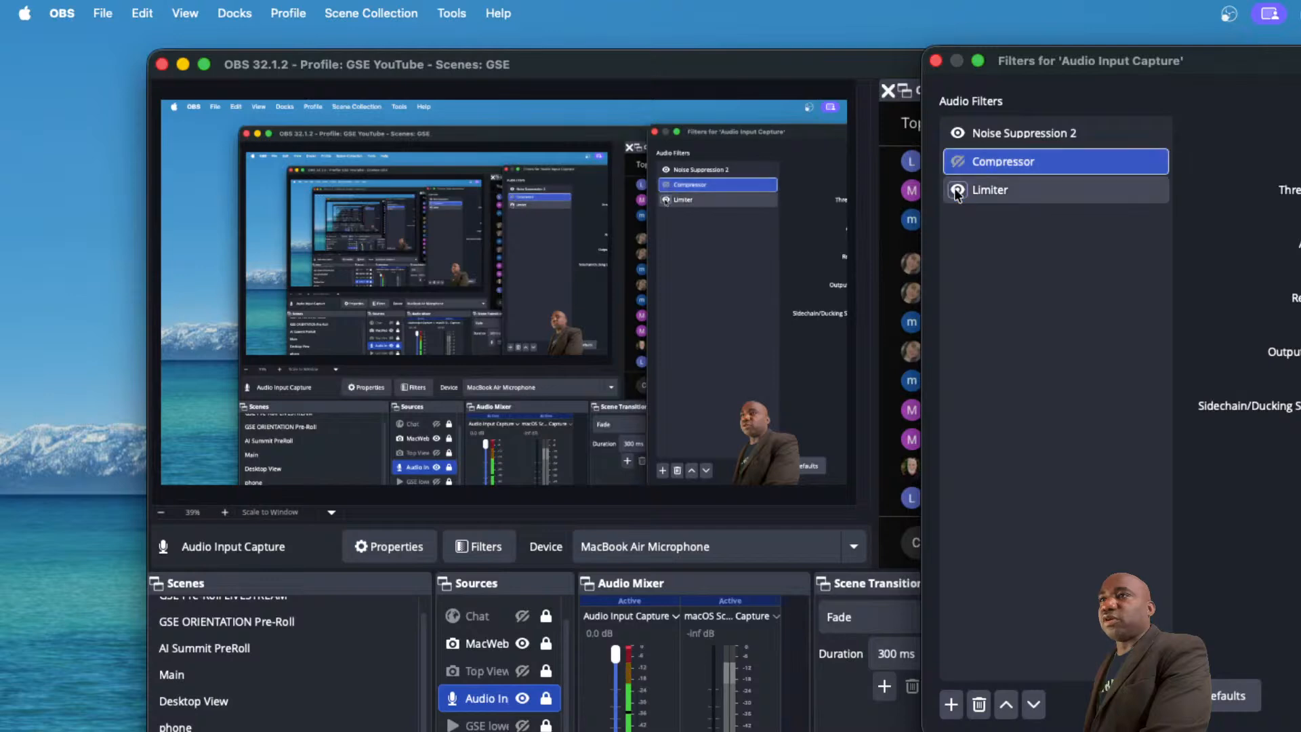
click(958, 190)
drag(1035, 70, 996, 71)
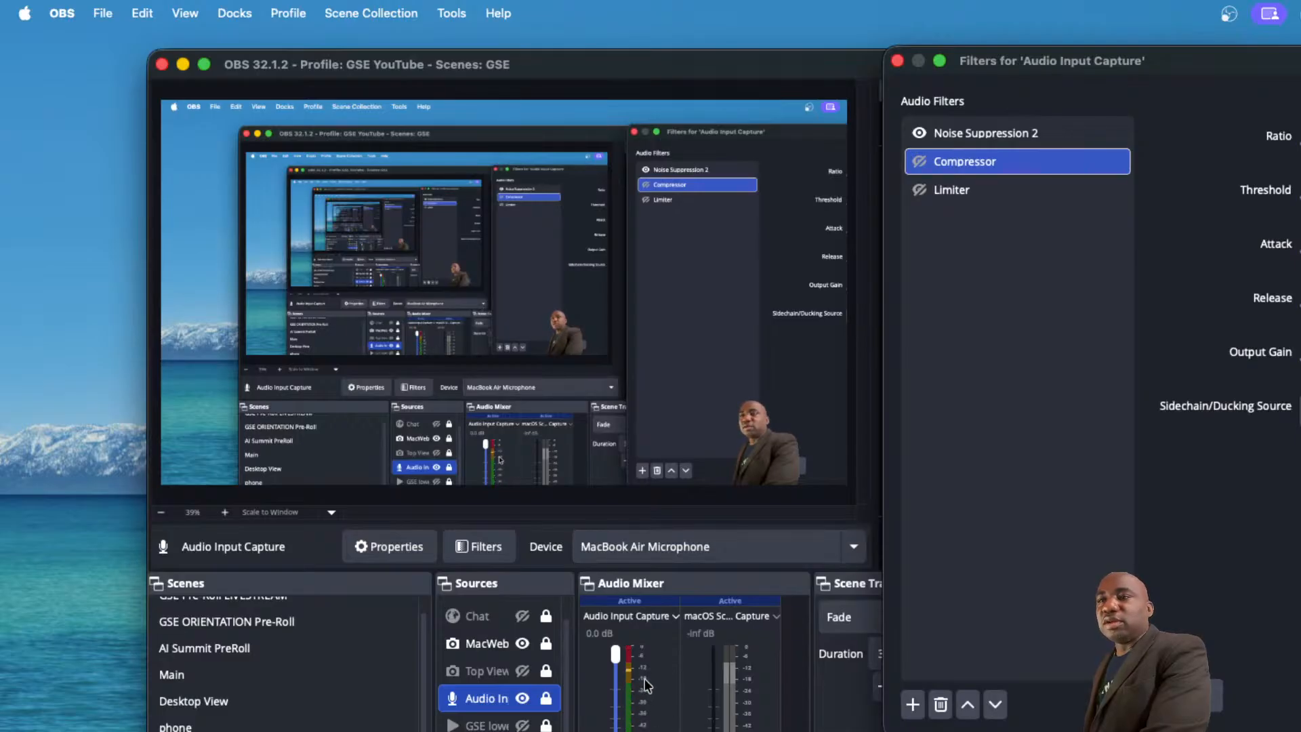
- Maximize the main window, widen the Chat dock, and shrink the preview so the Sources and Audio Mixer docks become taller
click(553, 68)
double_click(552, 67)
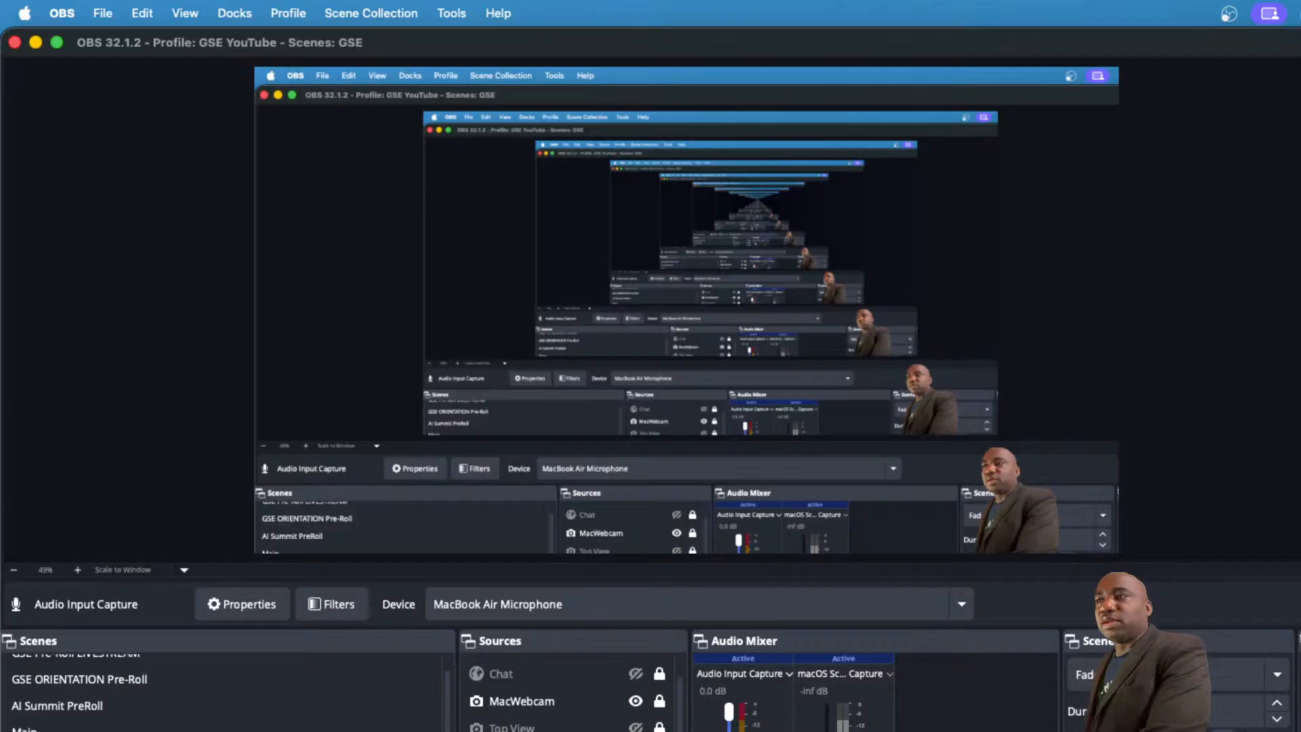
drag(1298, 526, 1096, 526)
drag(1044, 623, 1031, 505)
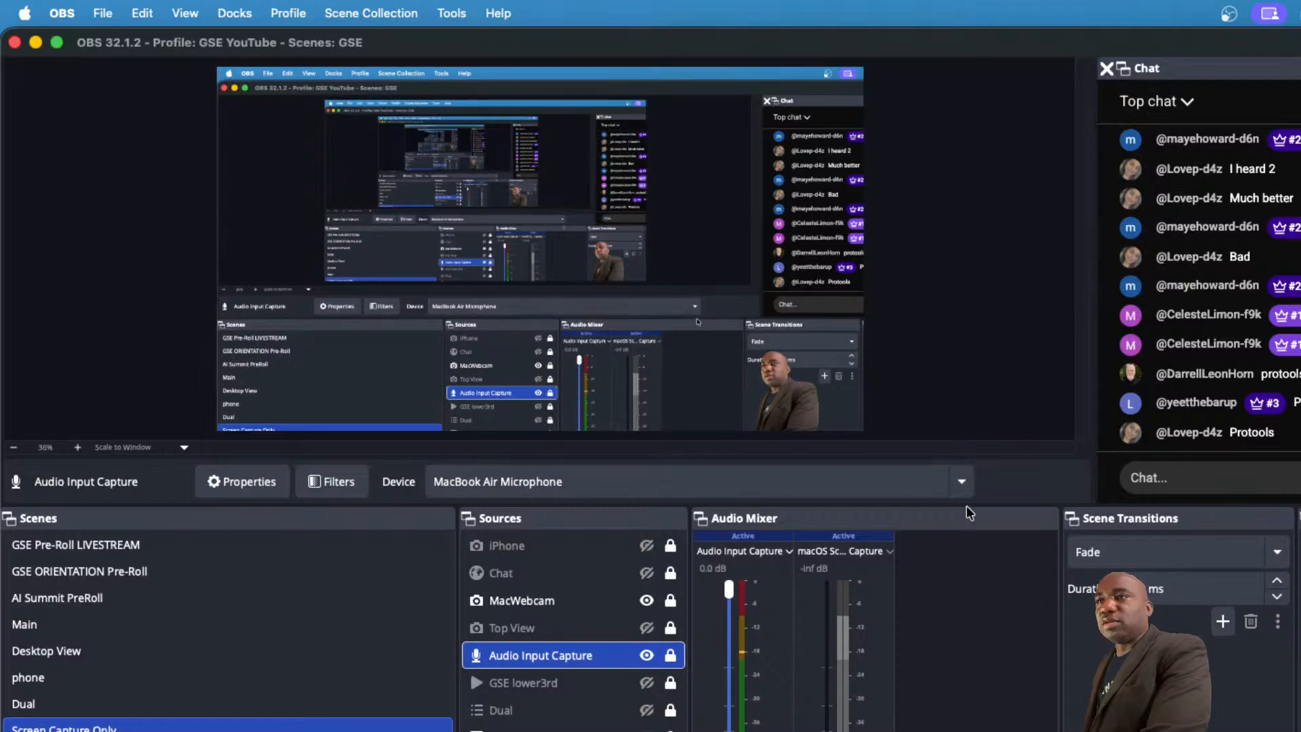
drag(966, 505, 967, 341)
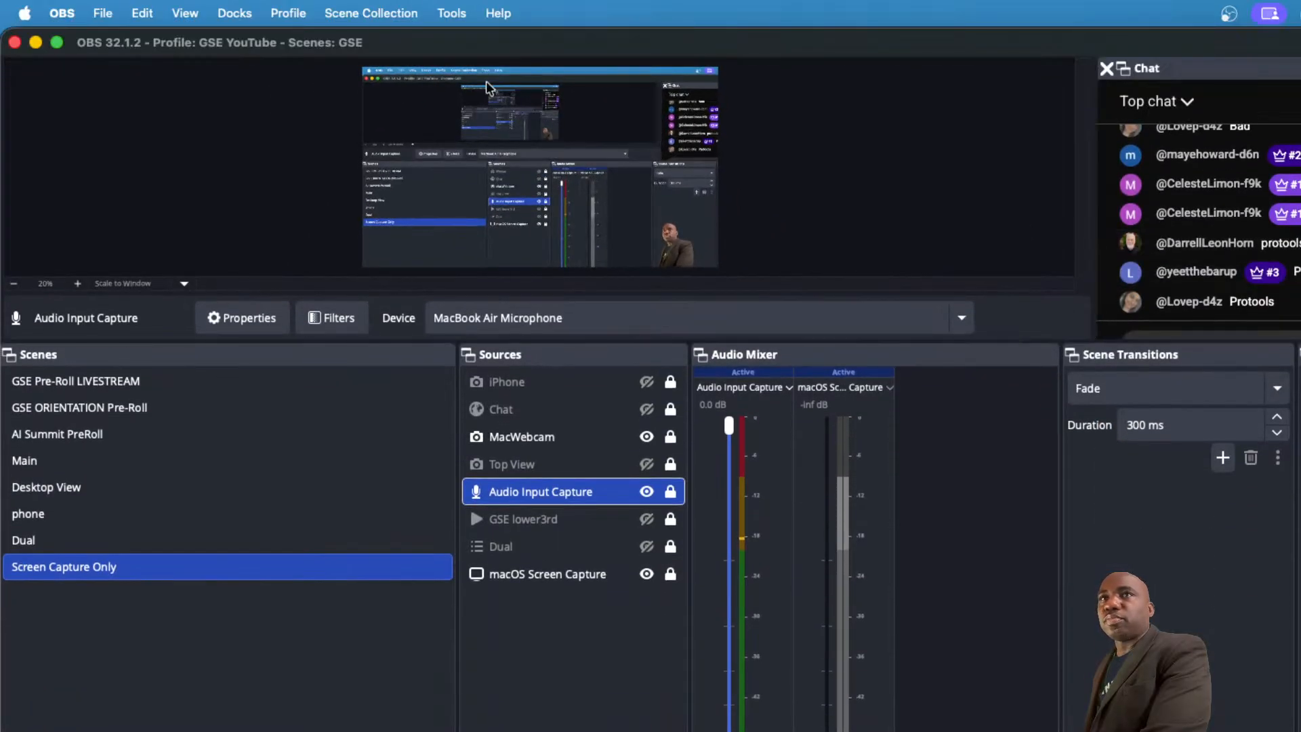
- Show the Stats dock and dock it beside the preview
click(225, 14)
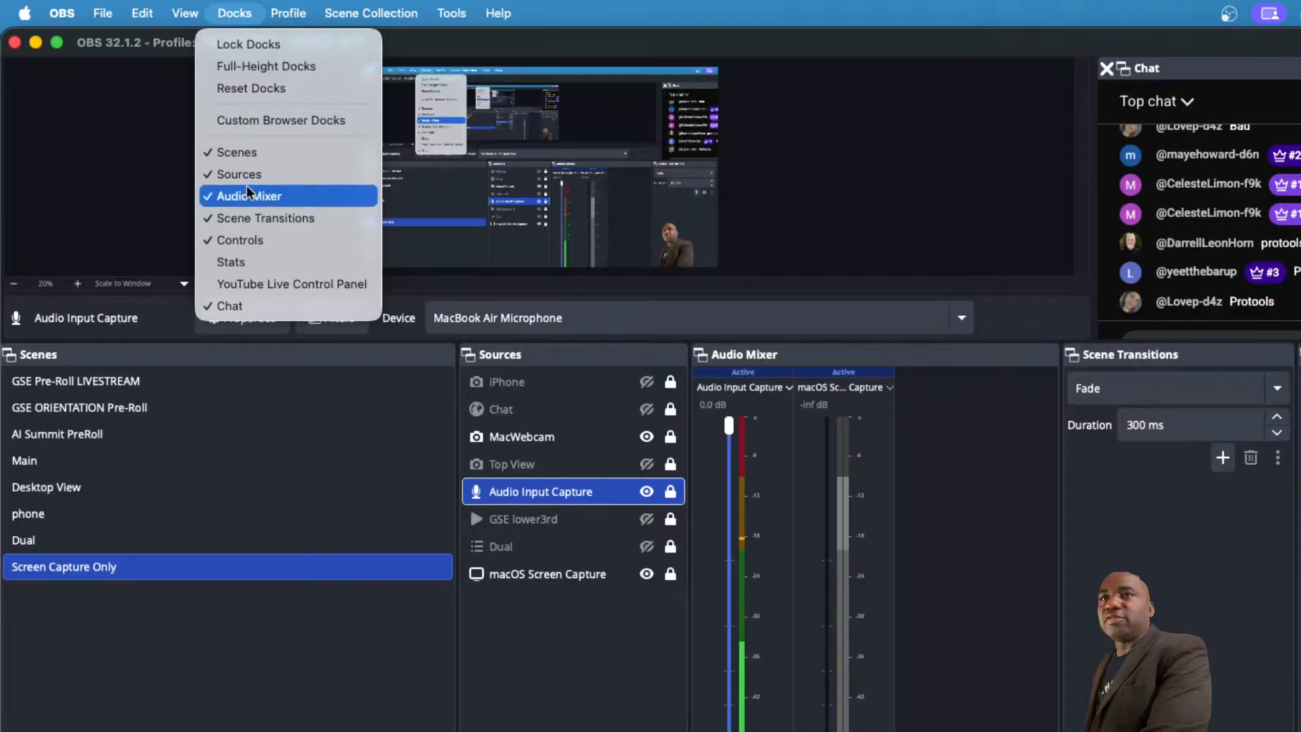
click(273, 262)
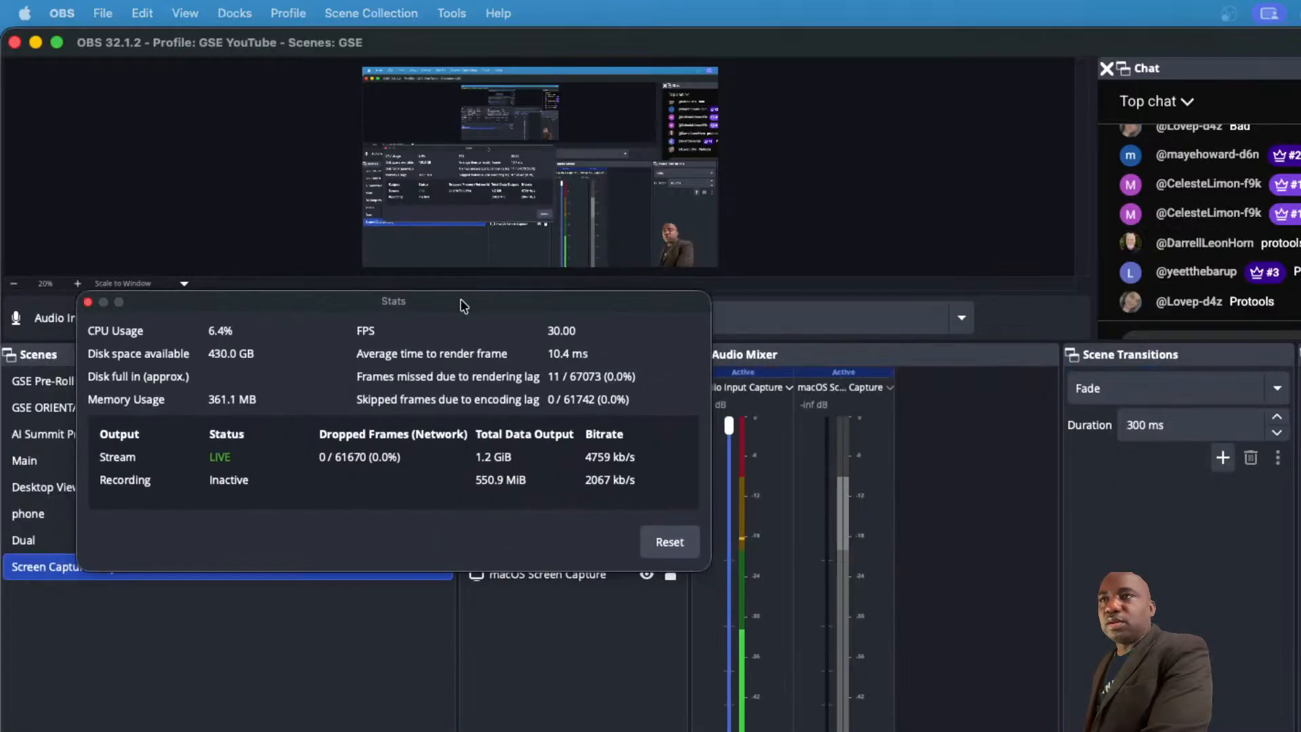
drag(459, 302, 1148, 180)
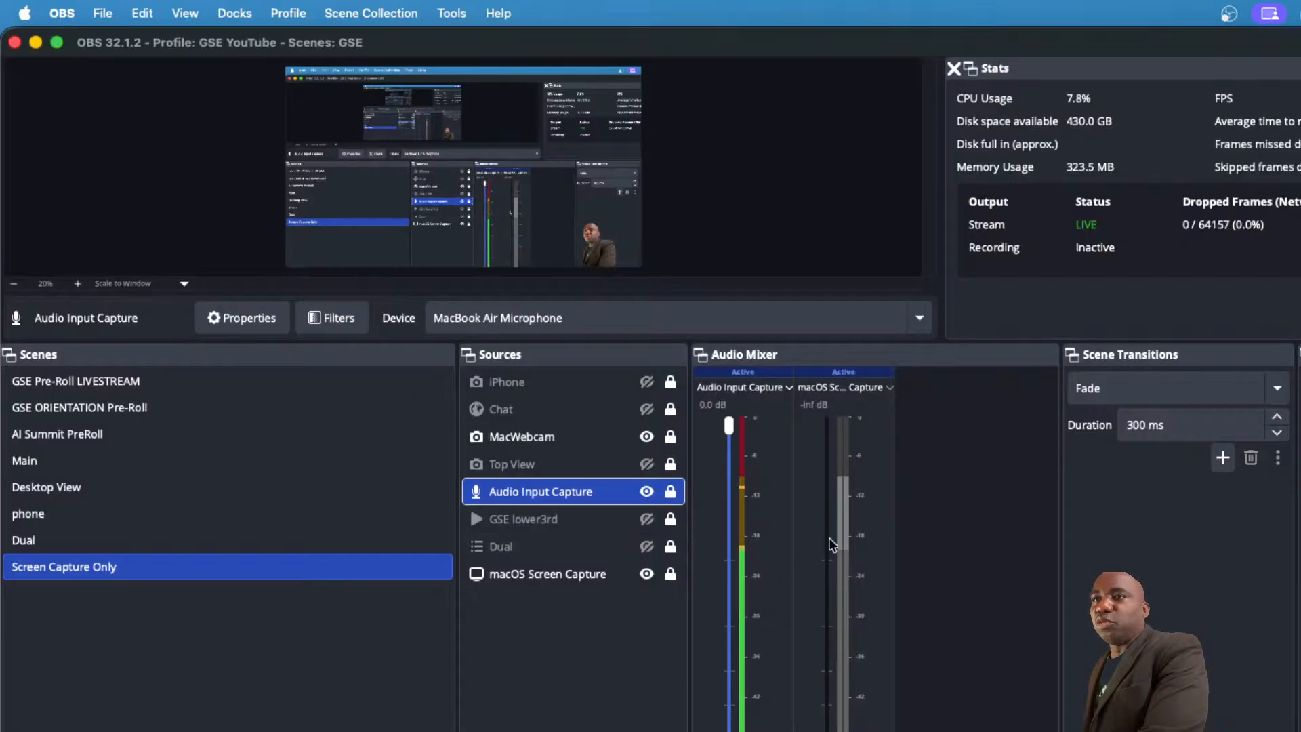
- Check the Compressor settings of Audio Input Capture with the filters window moved beside the audio mixer
click(357, 321)
click(631, 200)
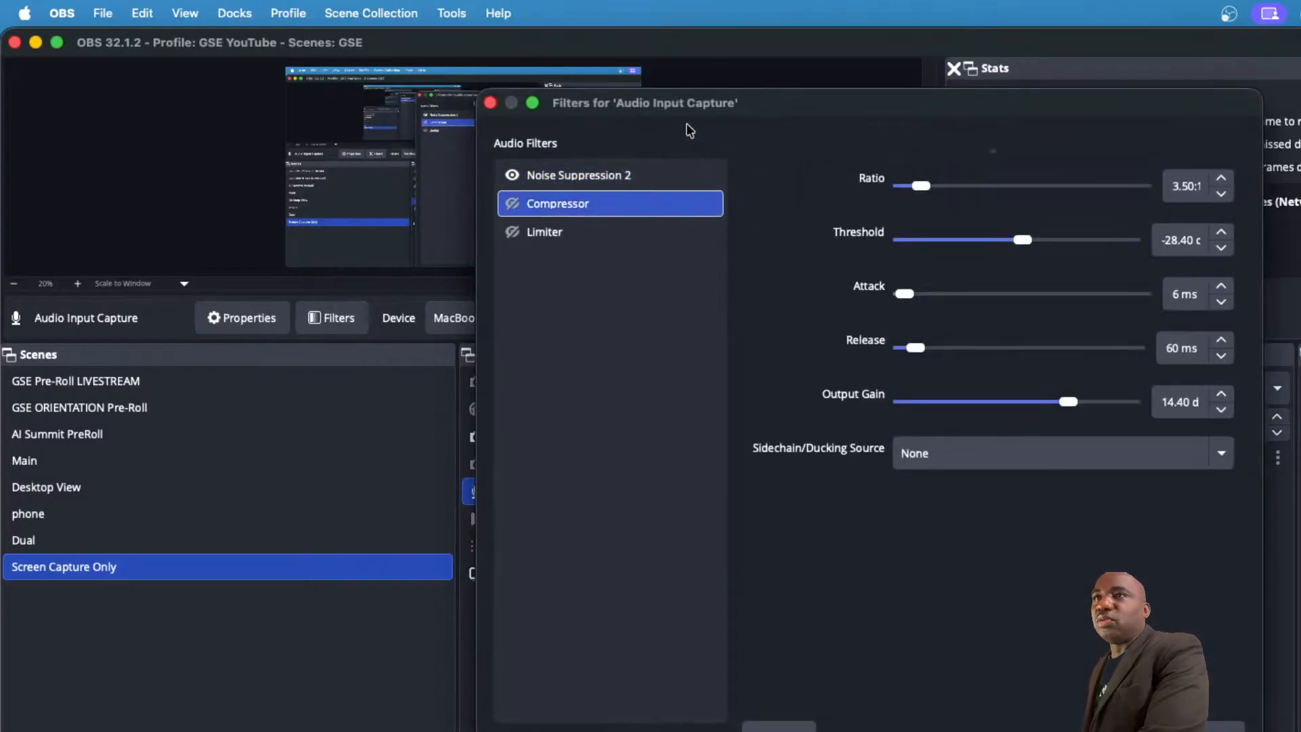
drag(691, 115, 1171, 136)
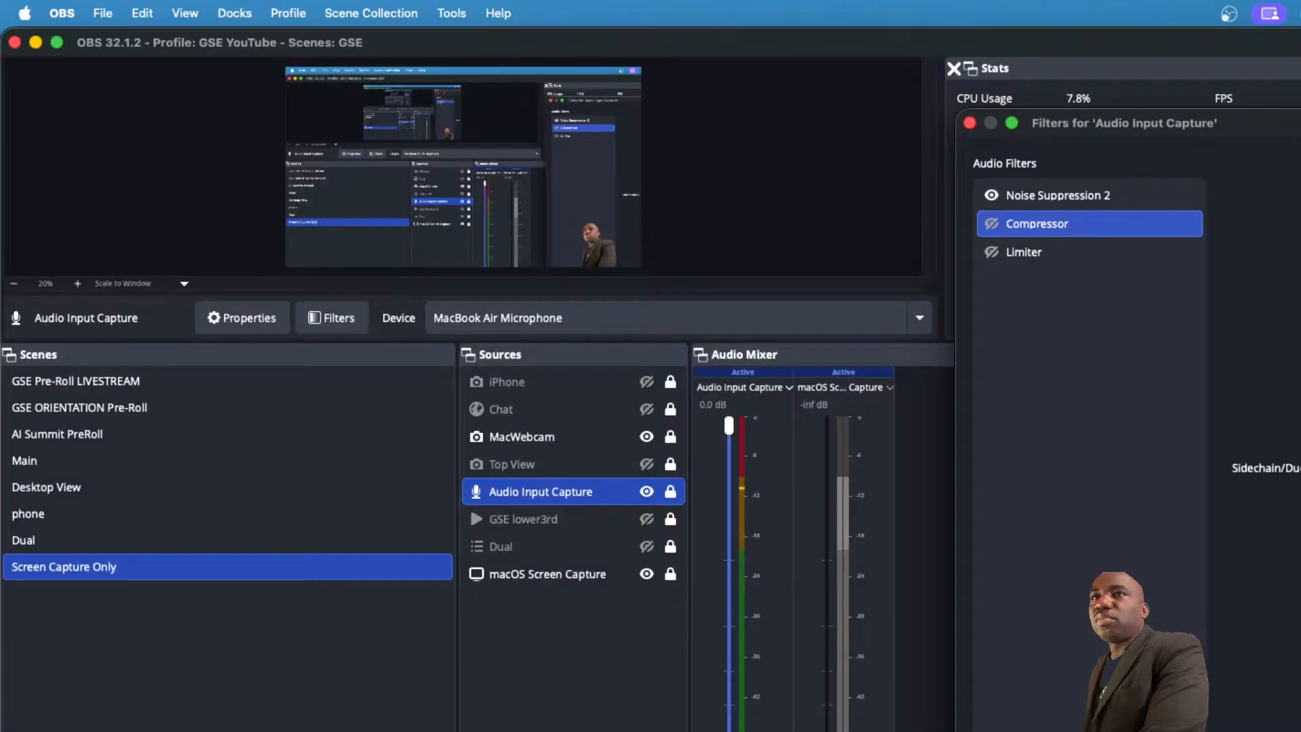
drag(1197, 120, 1059, 159)
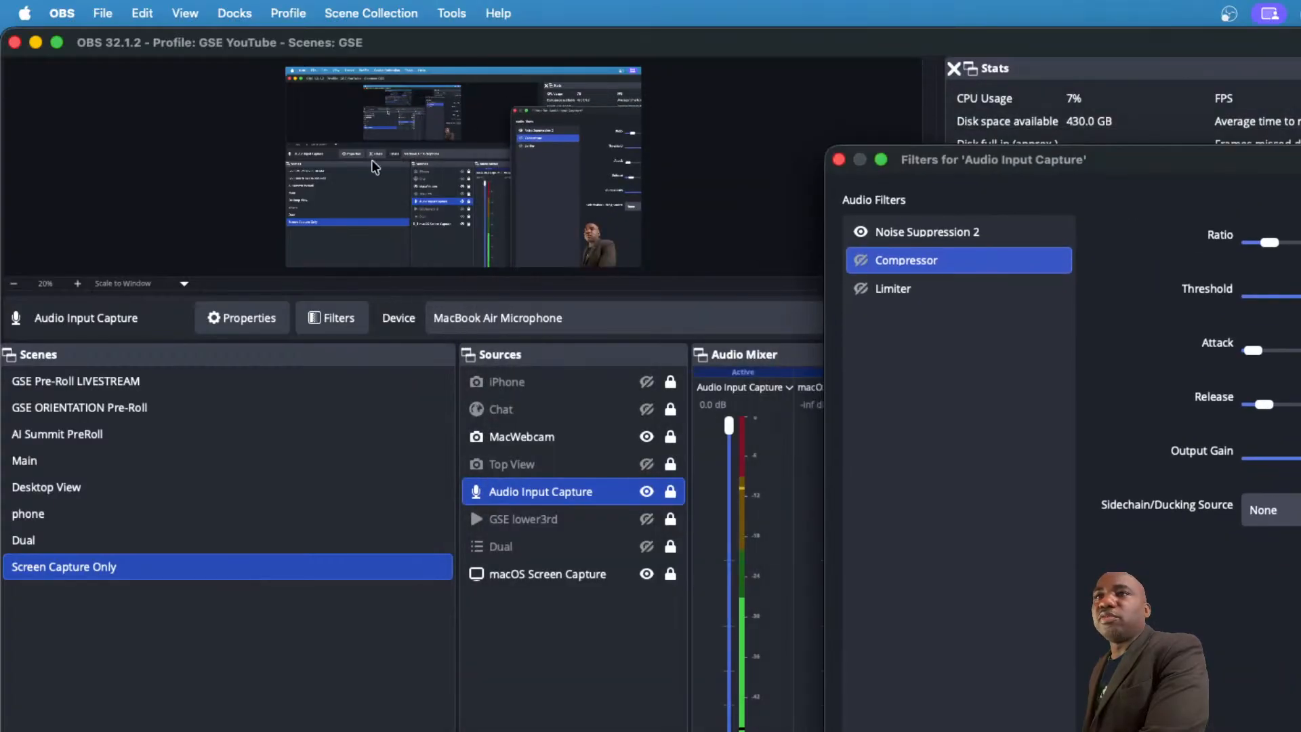
- Unlock the macOS Screen Capture source, resize it so the whole desktop fits the canvas, and lock it again
click(524, 566)
click(669, 575)
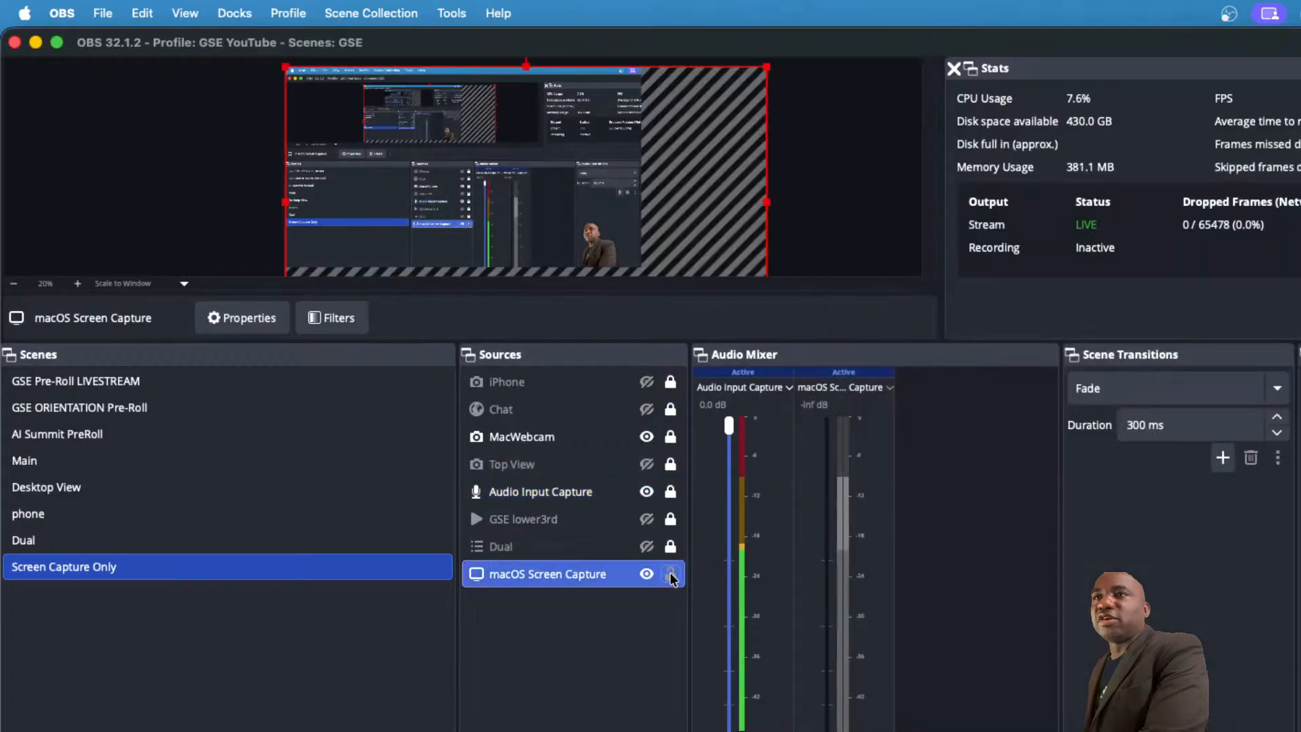
drag(283, 65, 389, 107)
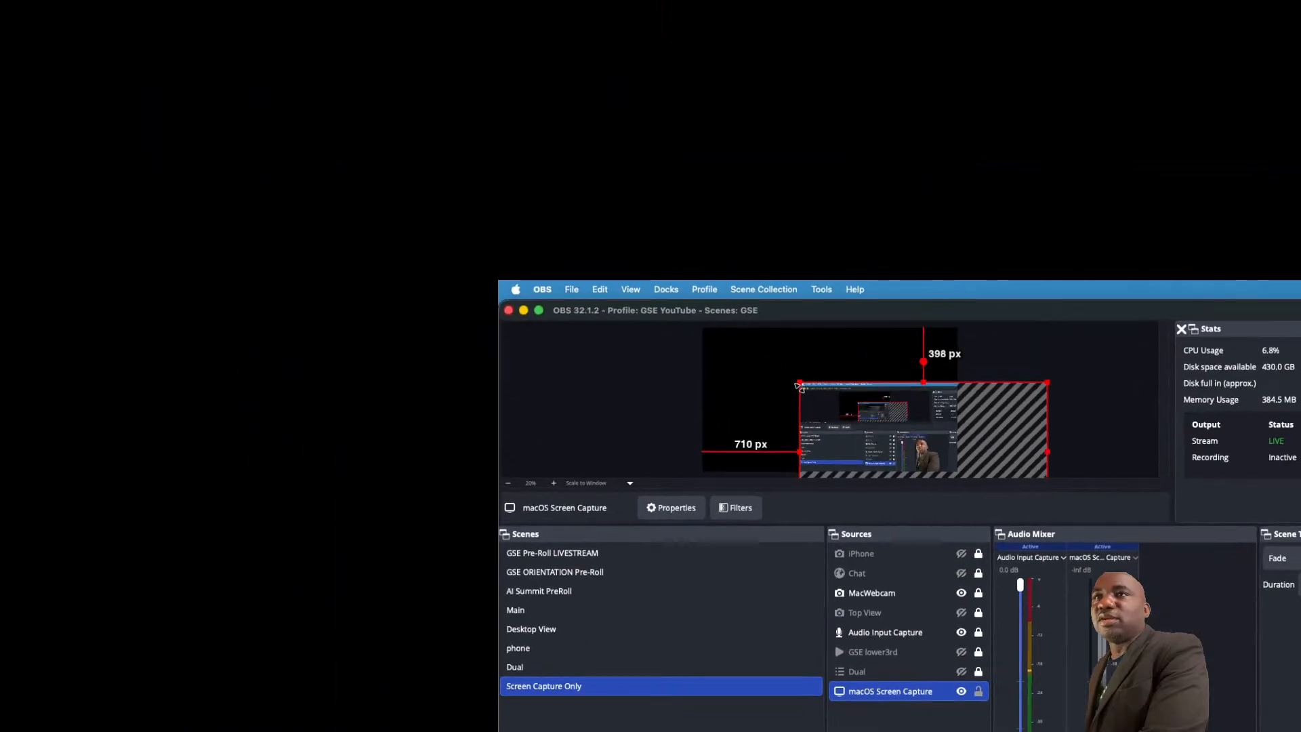
drag(322, 76, 325, 76)
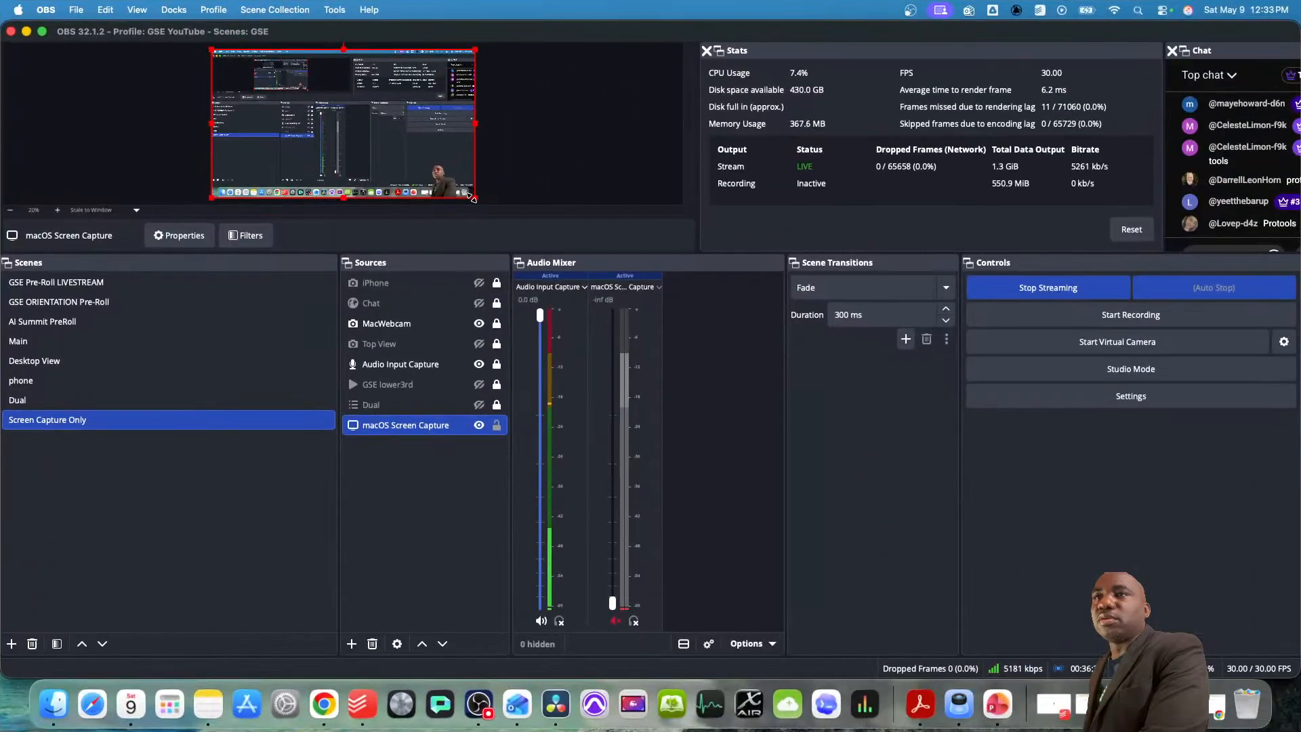
click(497, 426)
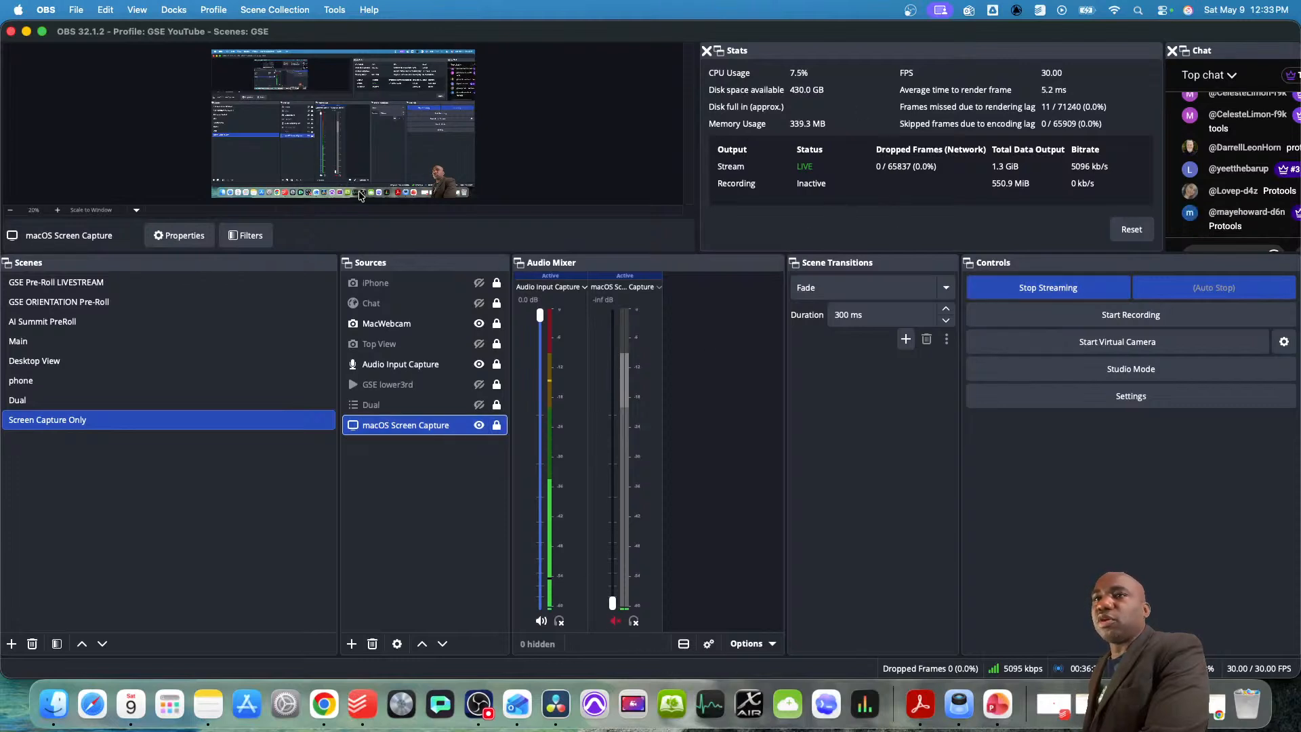
- Check the audio filters applied to the macOS Screen Capture source and close its filters window
click(245, 235)
drag(485, 77, 788, 100)
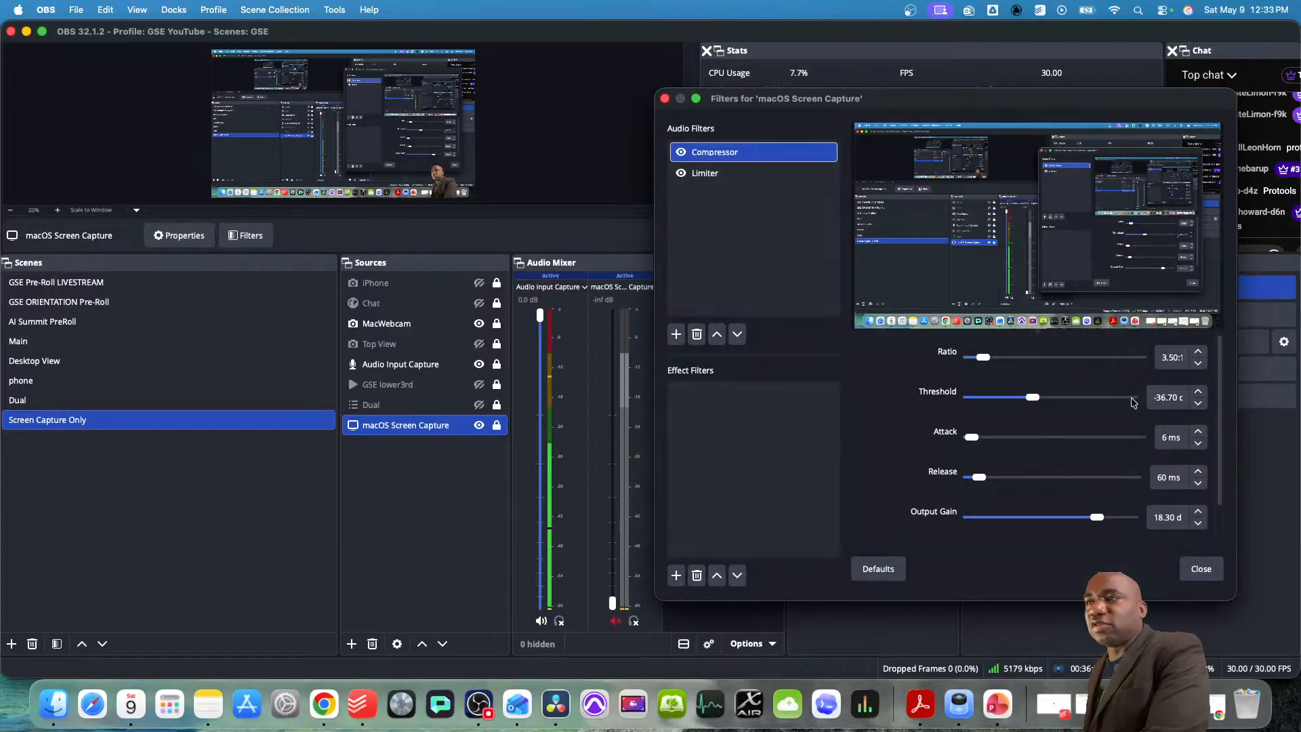
click(664, 101)
- Review the Noise Suppression 2 and Compressor filter settings of the Audio Input Capture source
click(401, 364)
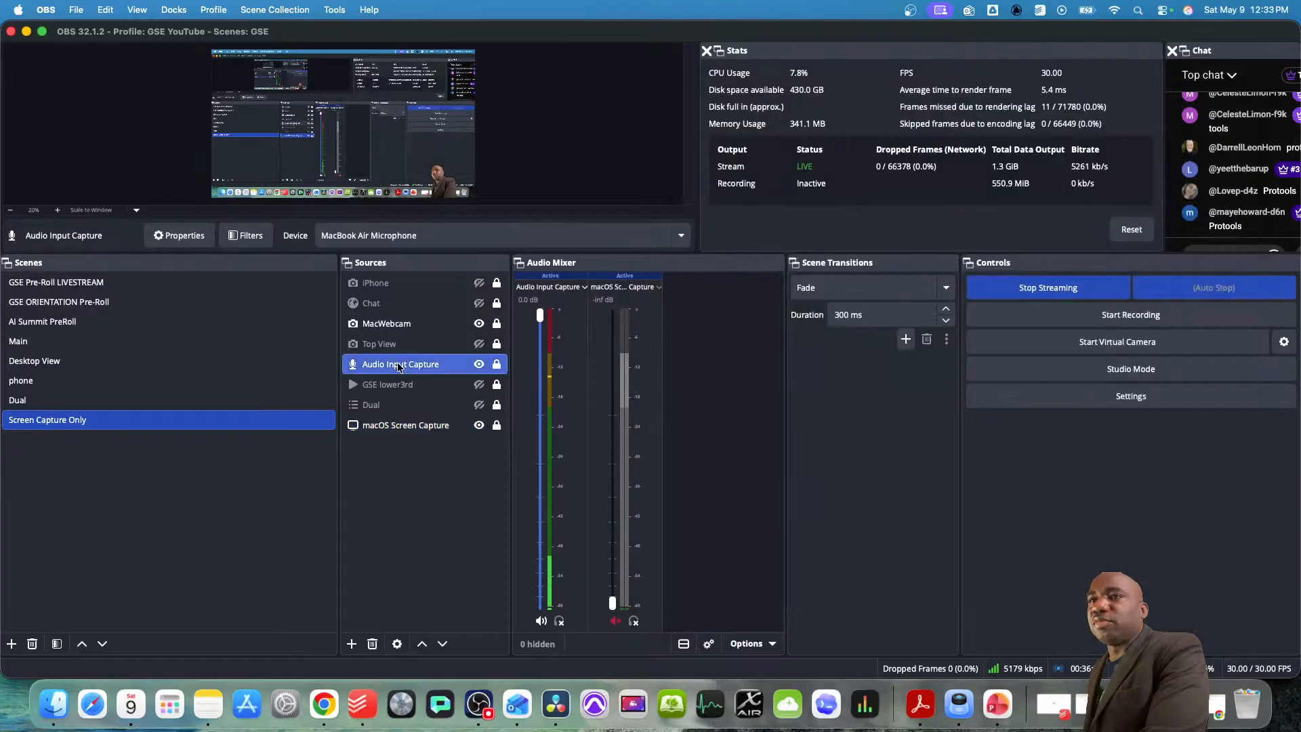
click(247, 236)
drag(500, 81, 752, 81)
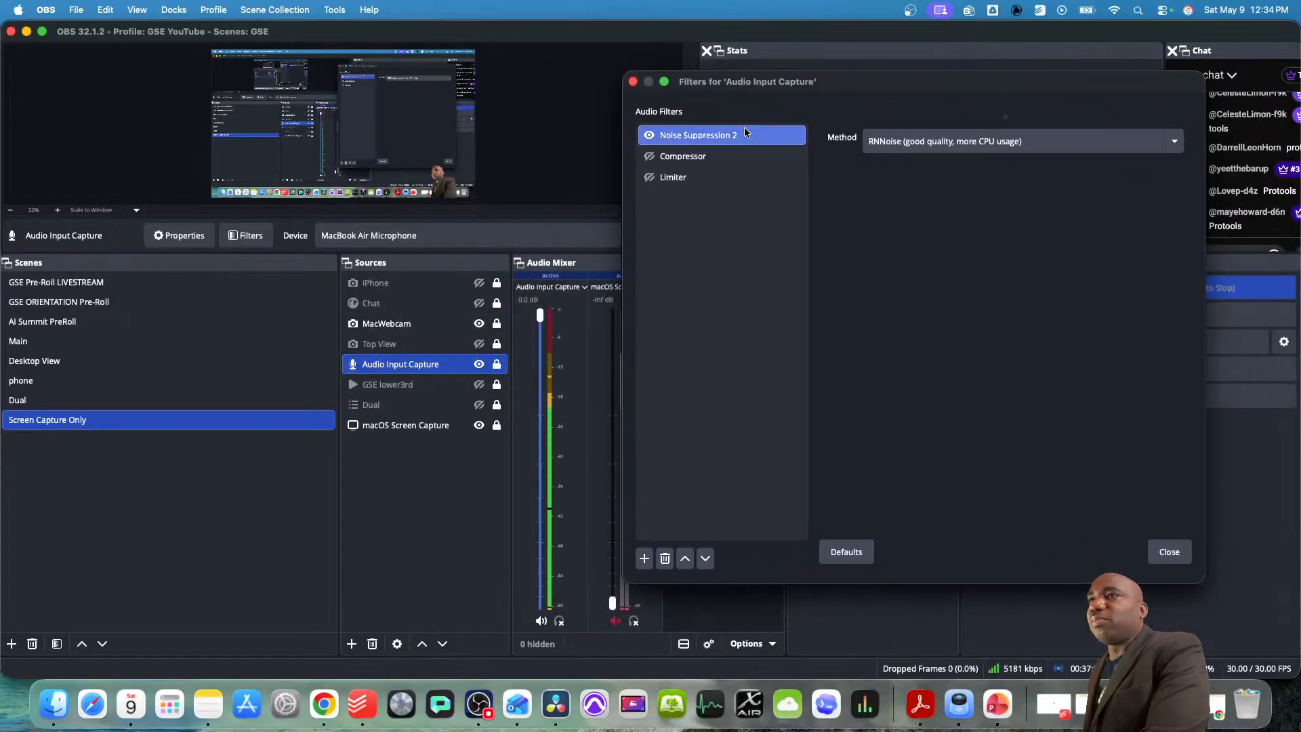
click(665, 156)
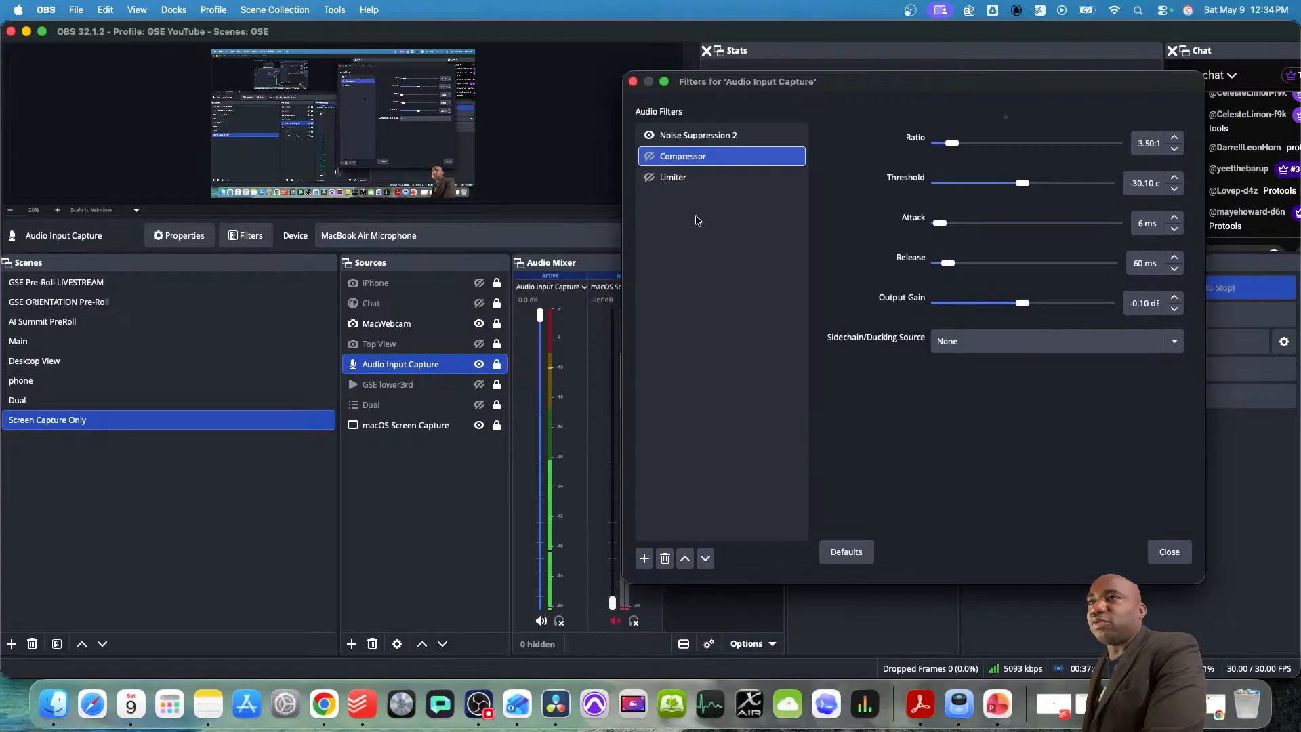
click(648, 157)
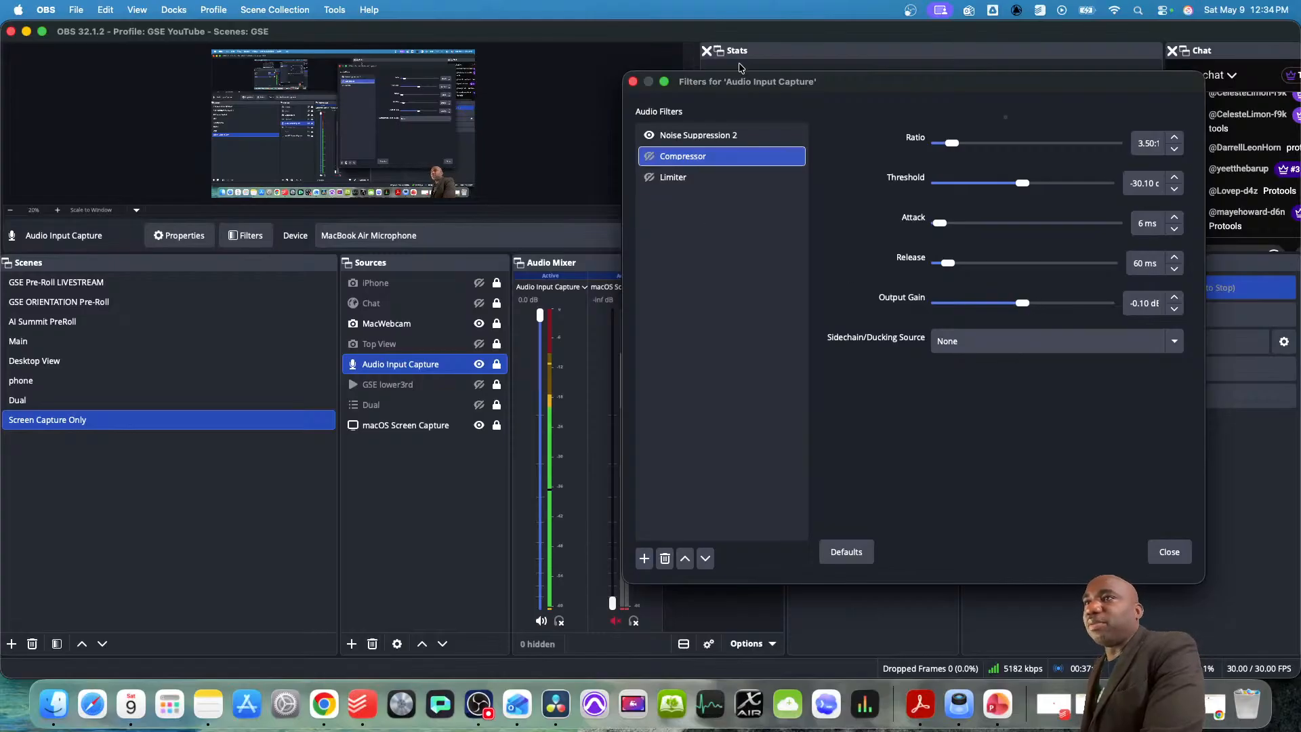
drag(746, 84, 700, 59)
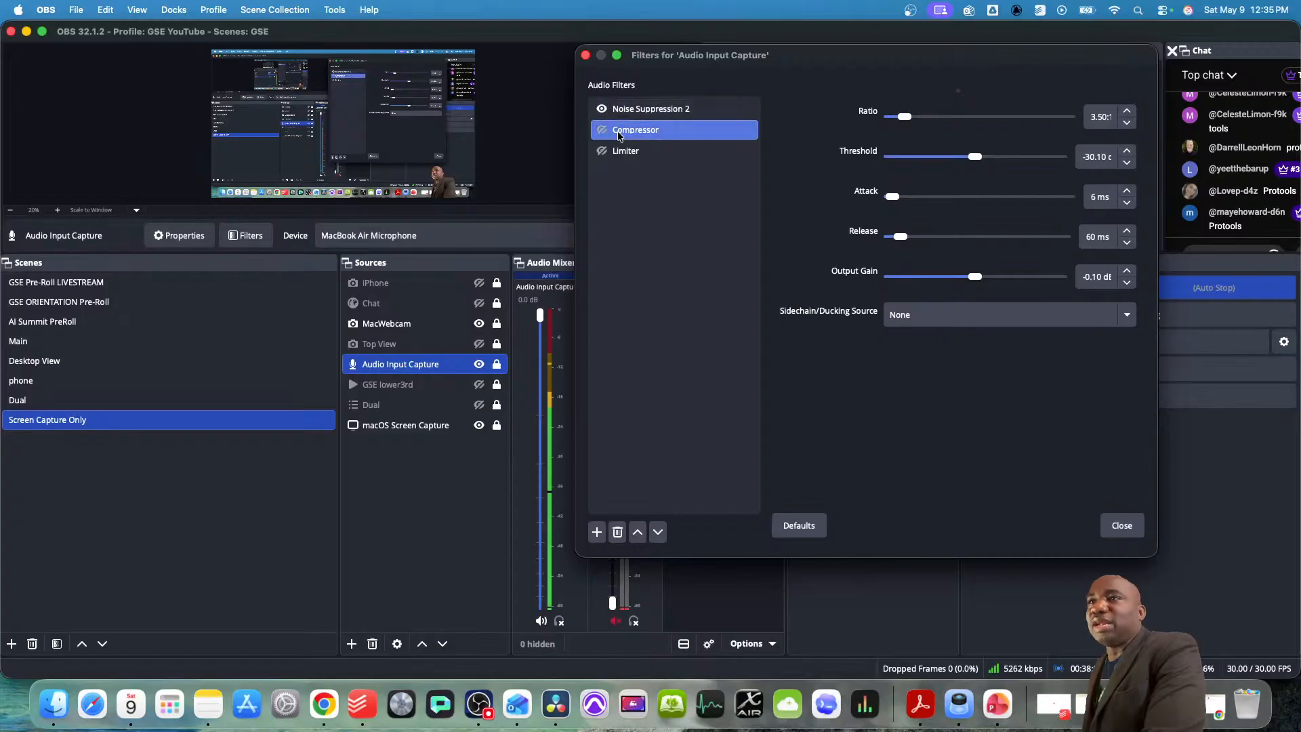
- Get the filters window out of the way, then resize the docks to give Stats and Chat more width
drag(697, 60, 195, 78)
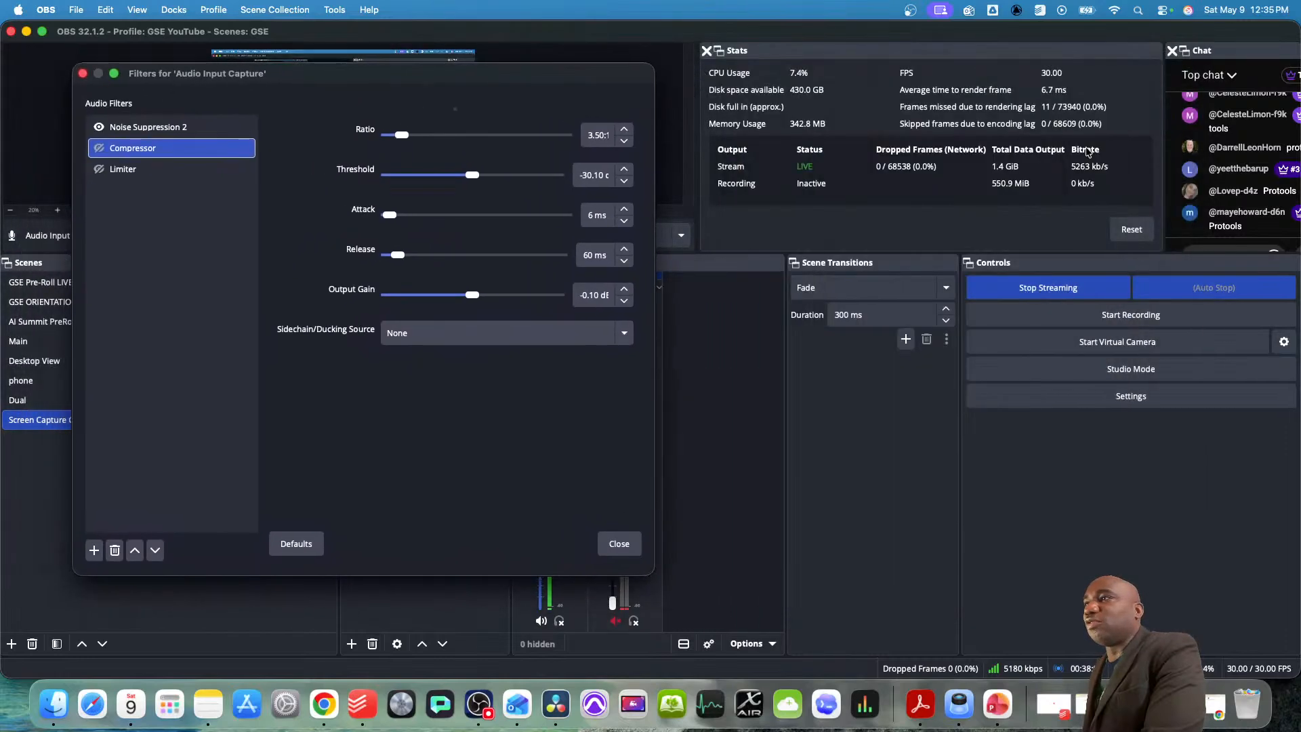
click(1164, 201)
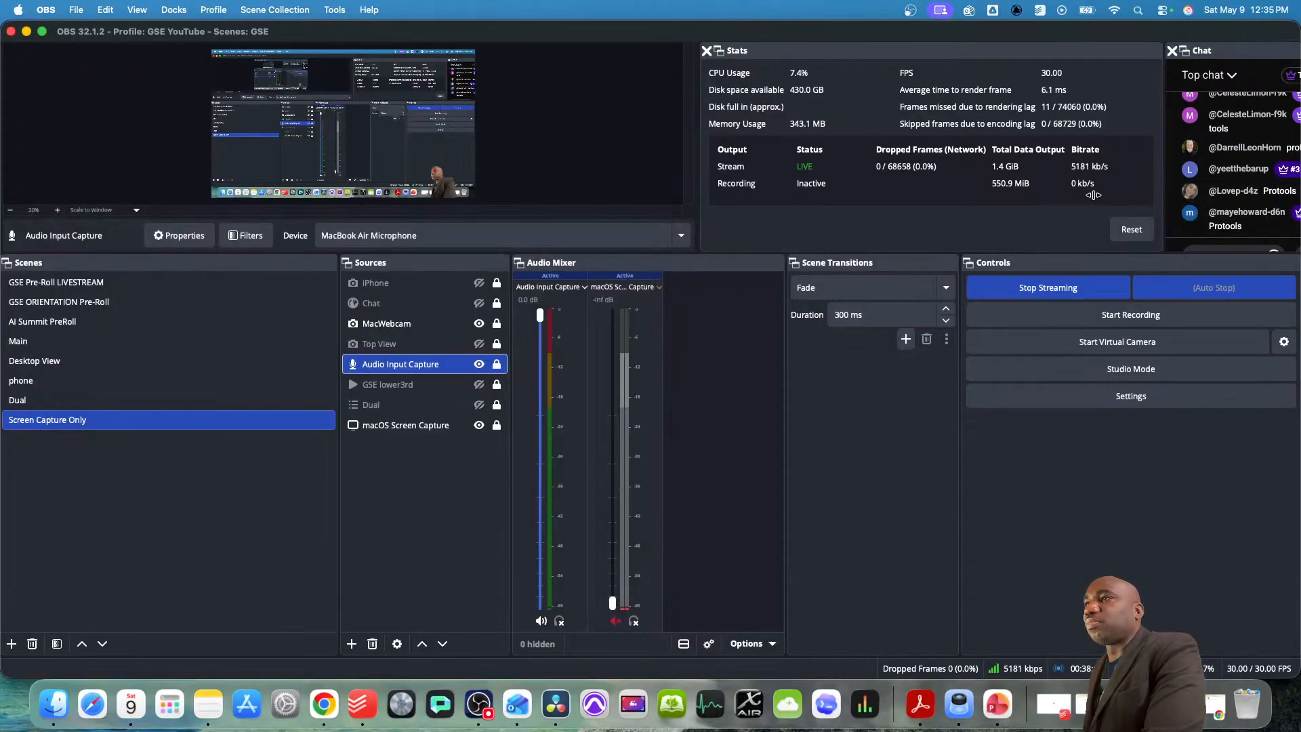
drag(695, 149, 486, 134)
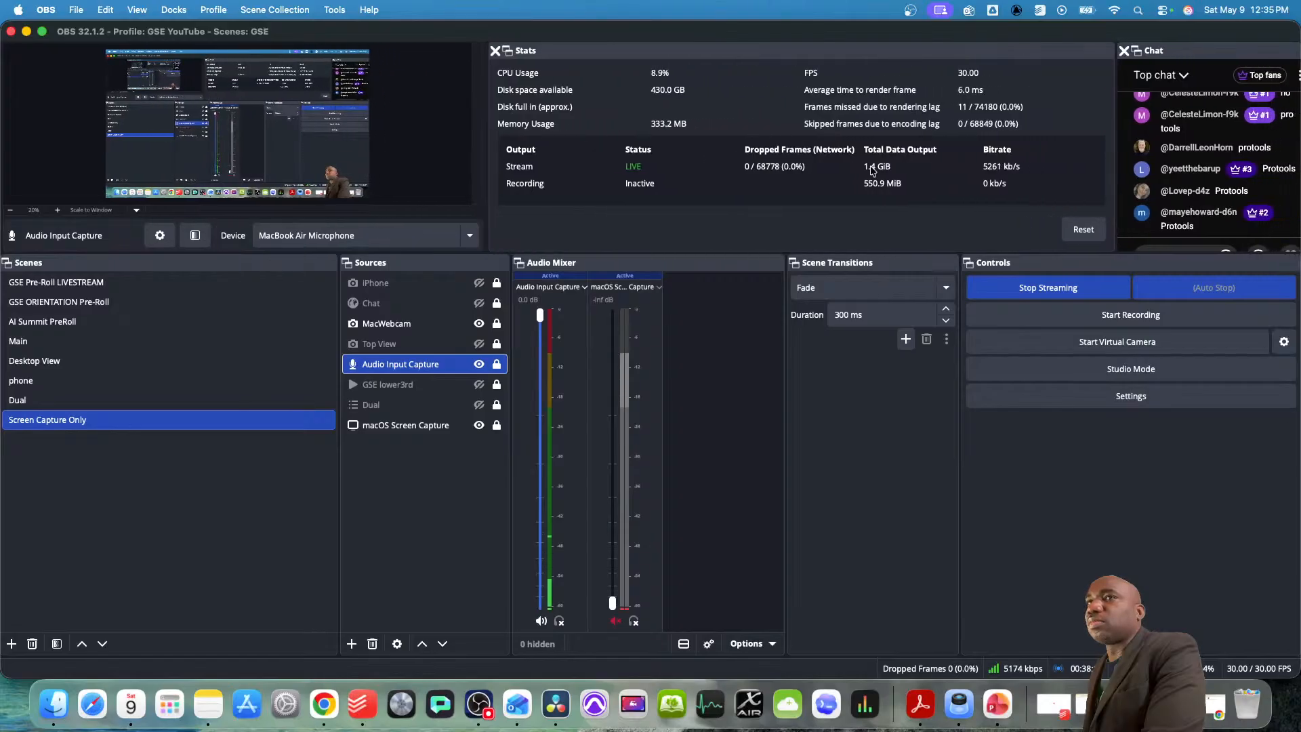
drag(1115, 177, 980, 179)
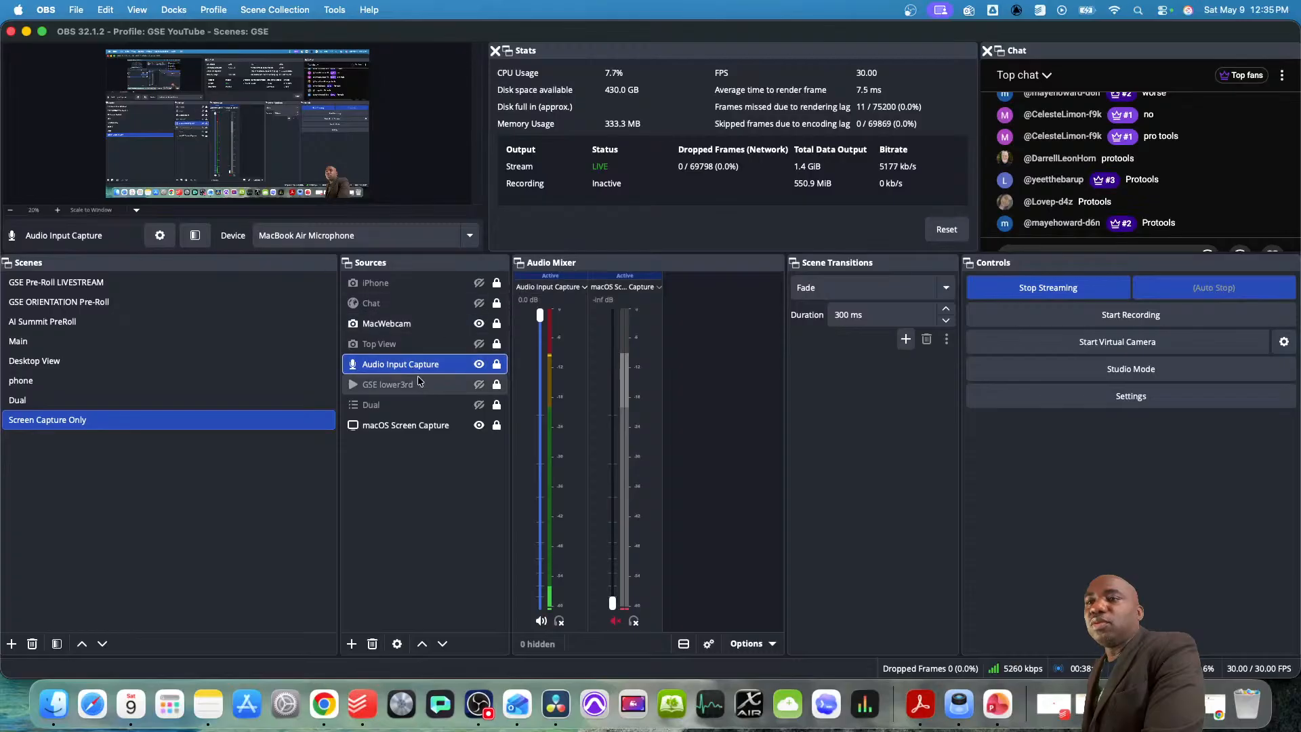
- Check the advanced audio properties of the active sources and close the window
click(708, 644)
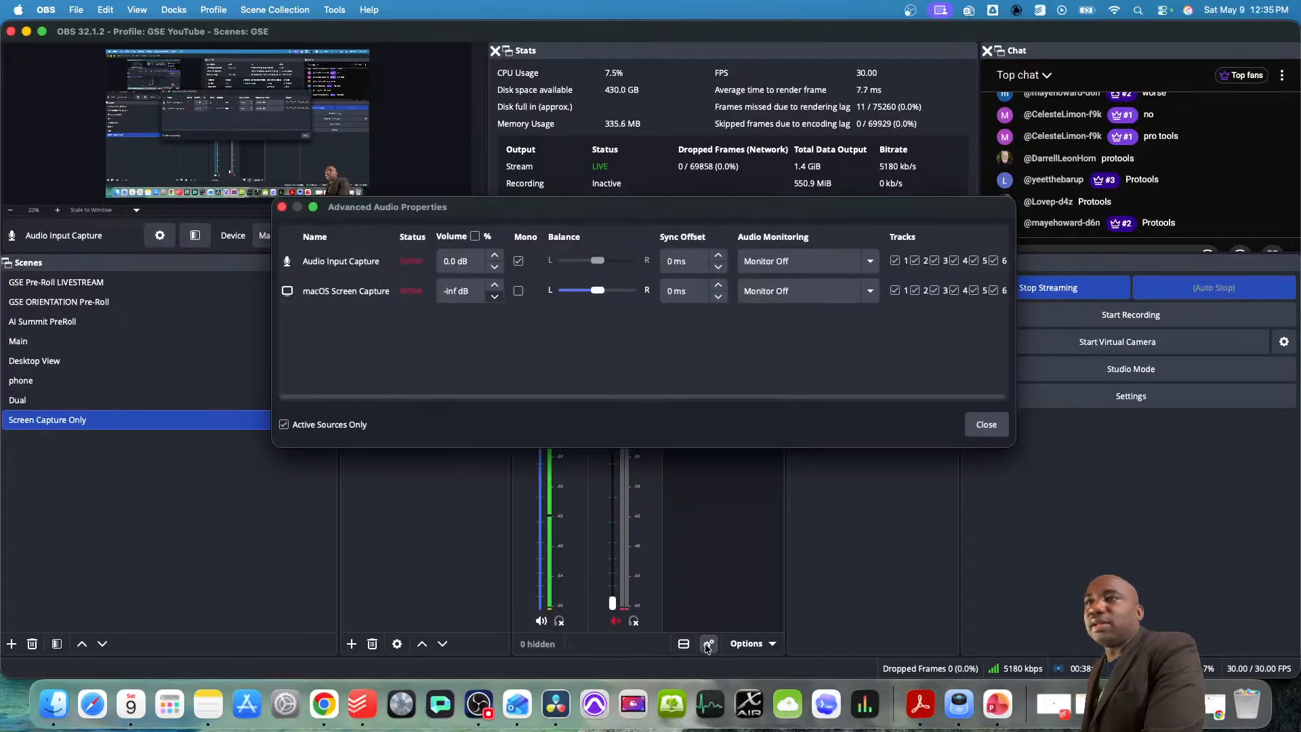
click(981, 424)
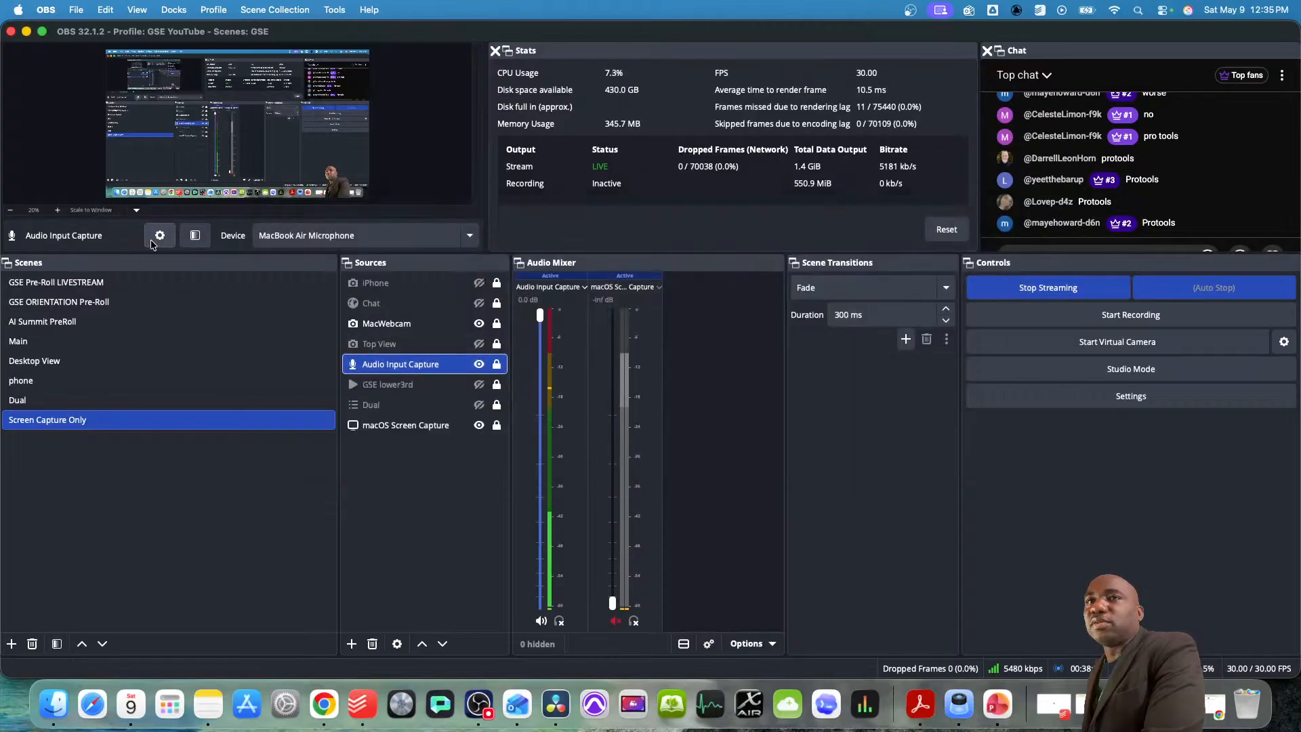
- Place the Audio Input Capture filters beside the audio mixer and compare the sound with the Compressor enabled and disabled, leaving it off
click(195, 236)
drag(469, 85, 513, 84)
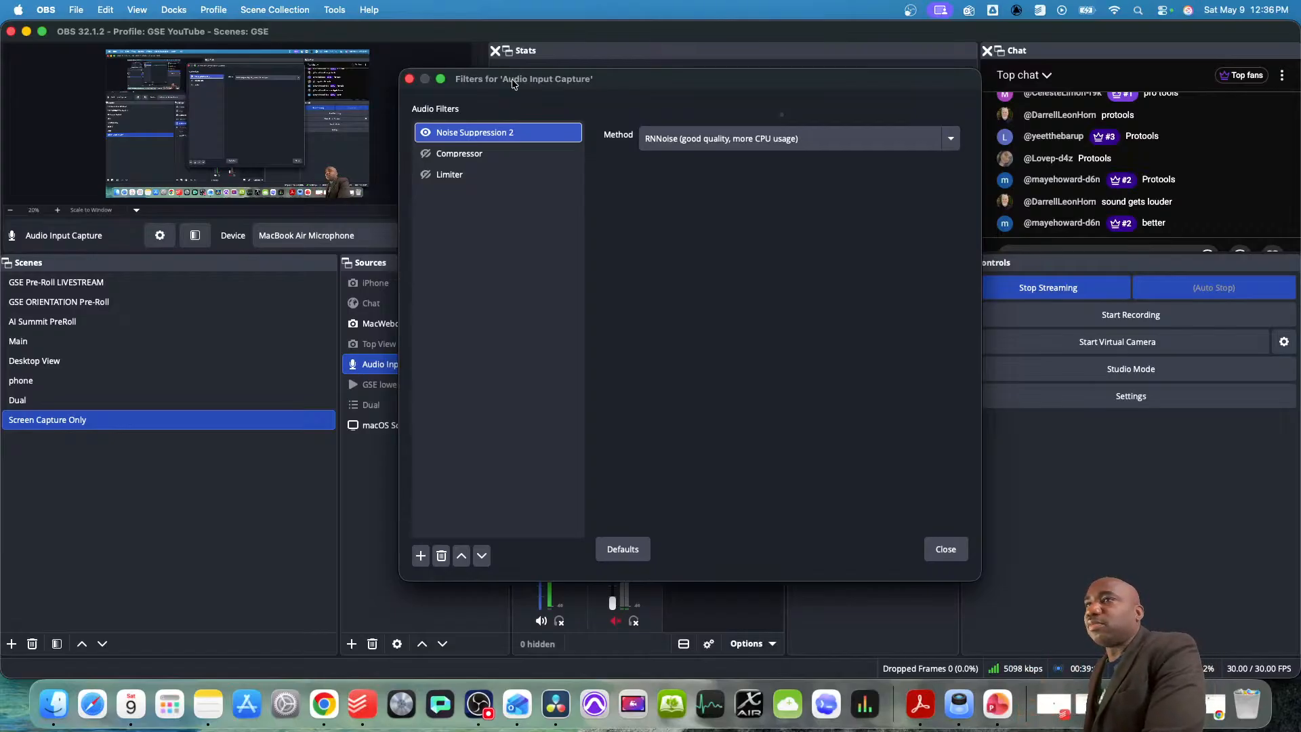
drag(400, 70, 434, 86)
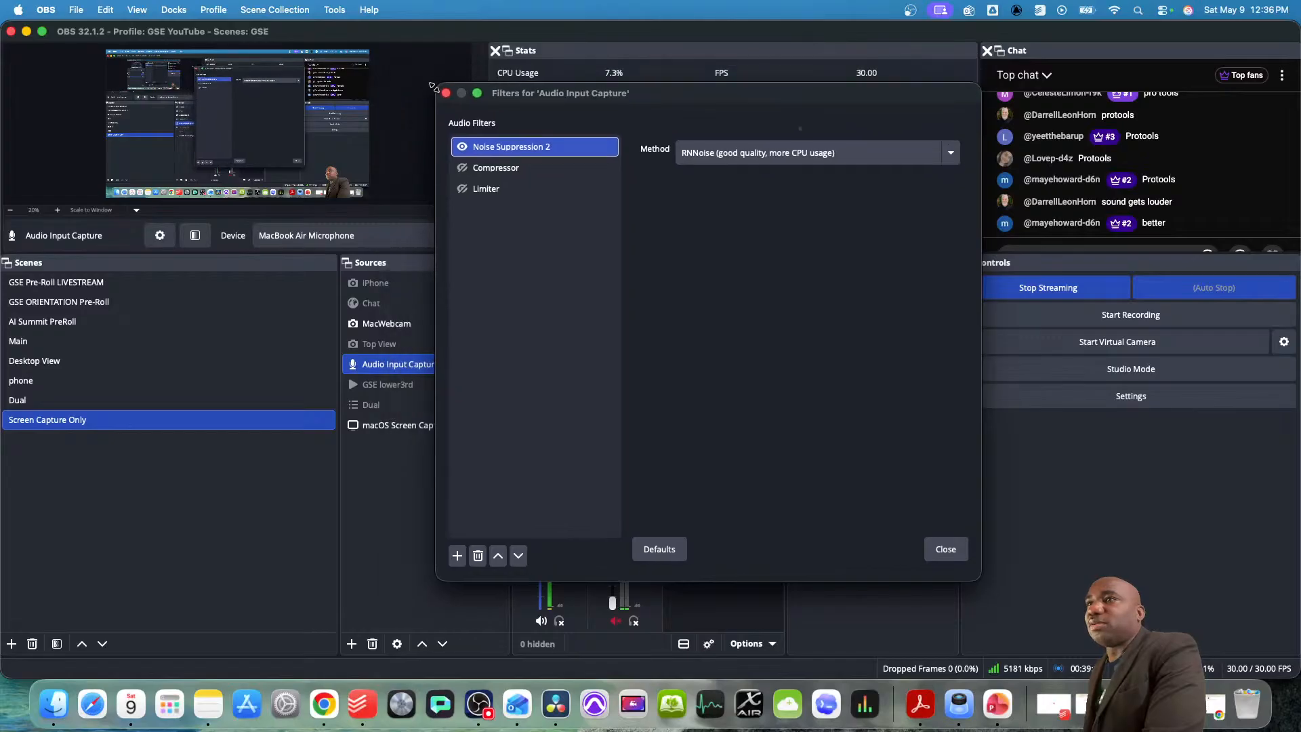
click(515, 168)
drag(687, 94, 708, 77)
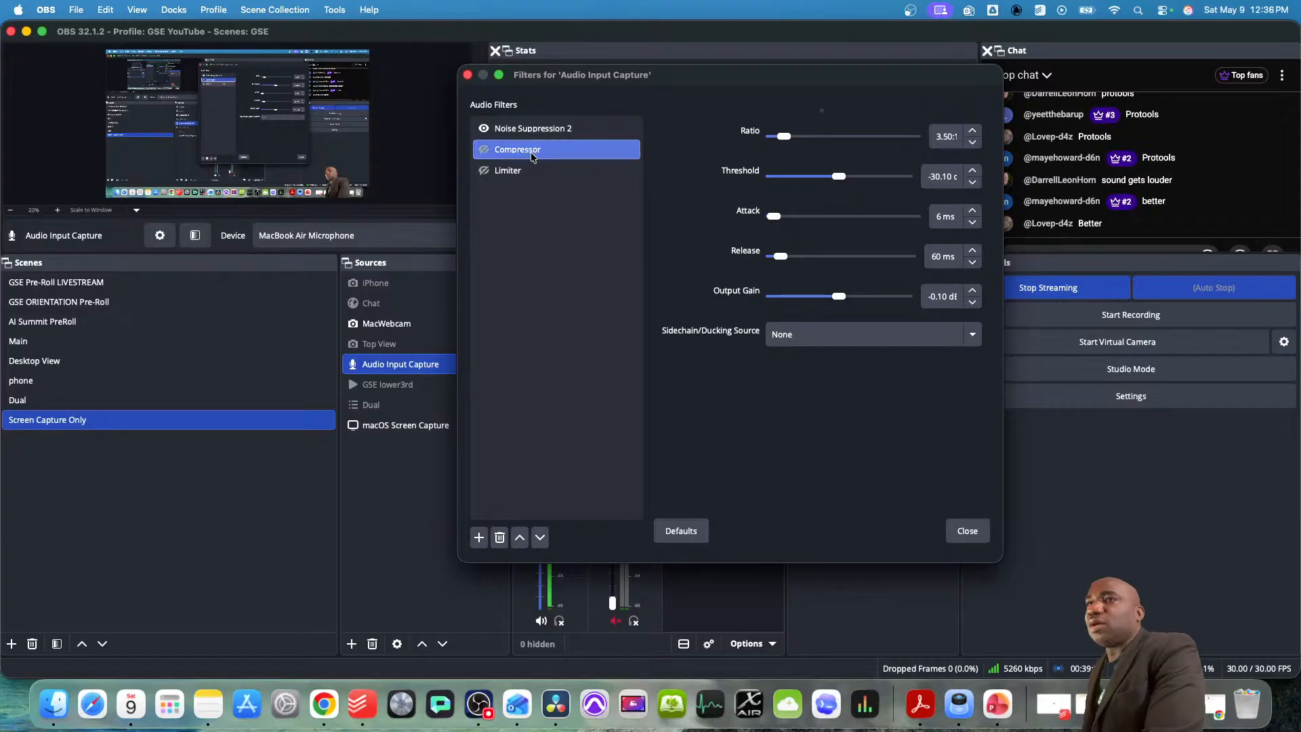
drag(546, 76, 743, 89)
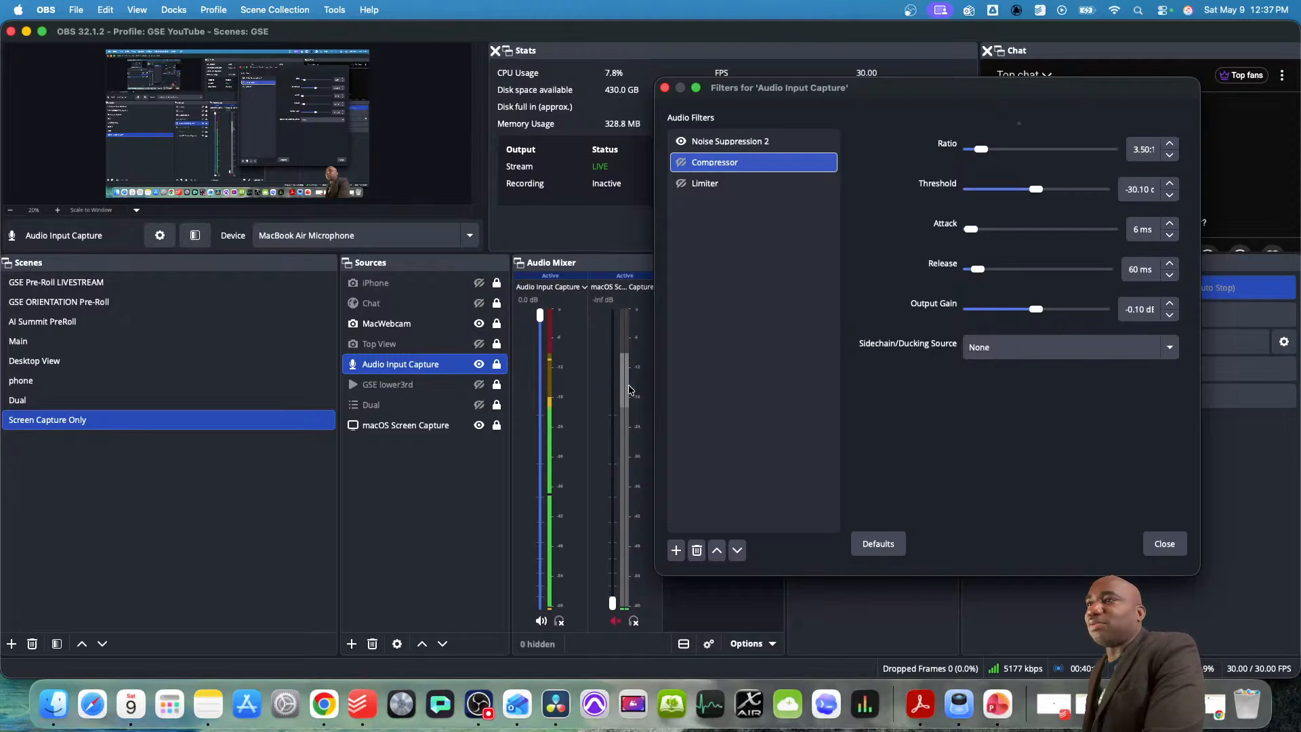
click(679, 162)
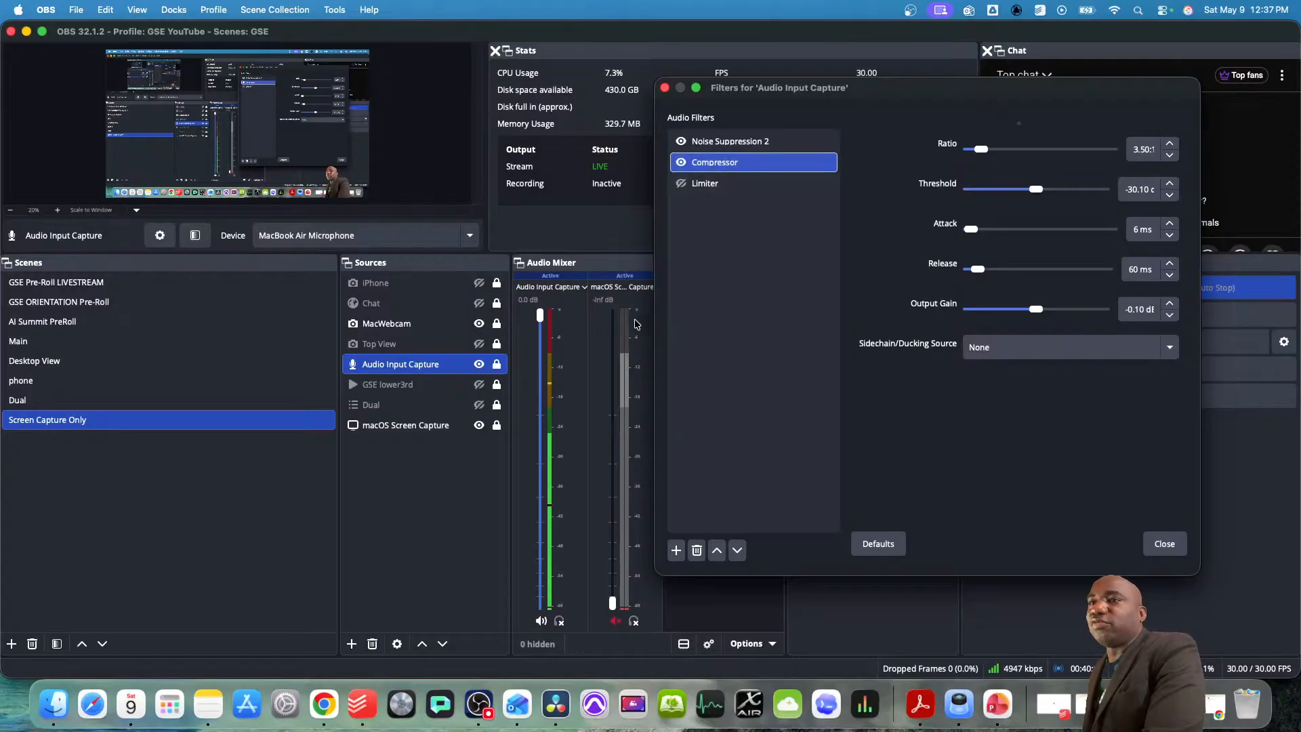
click(681, 162)
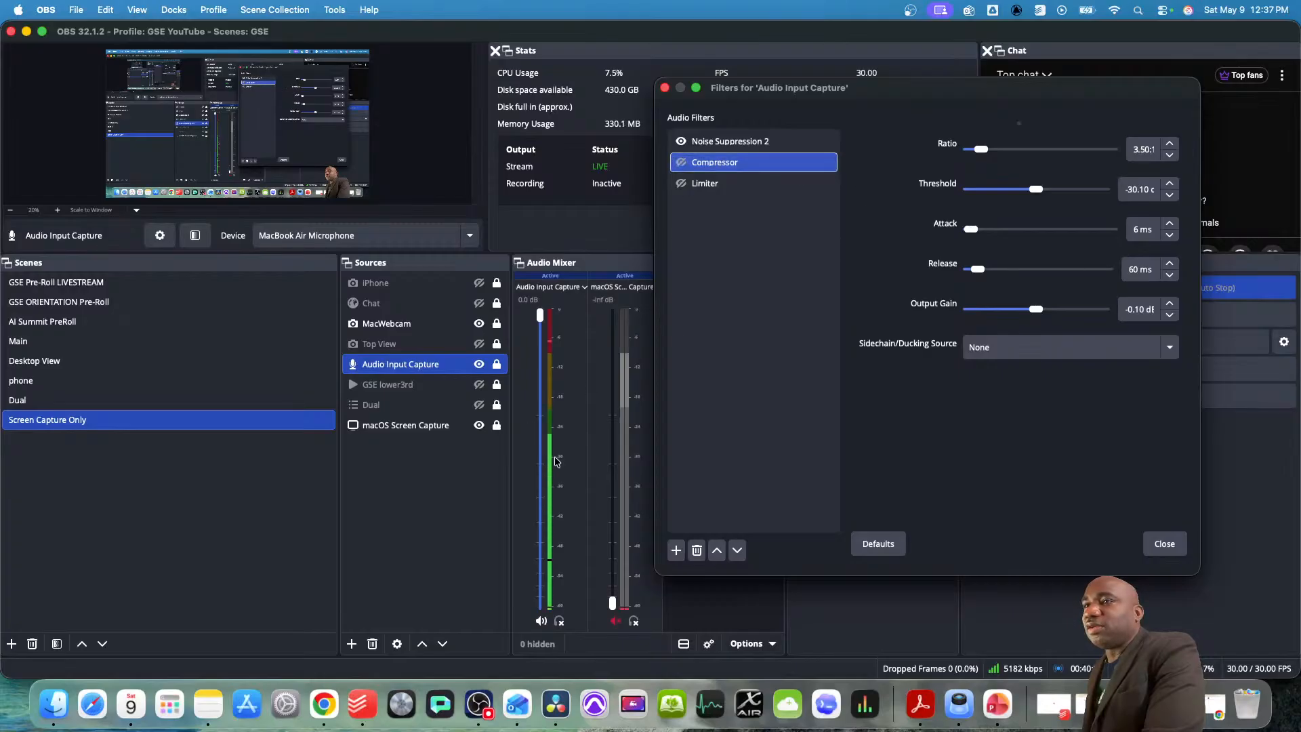
- Turn the Compressor filter on, then shift the filters window to read the chat and return it beside the audio mixer
click(682, 163)
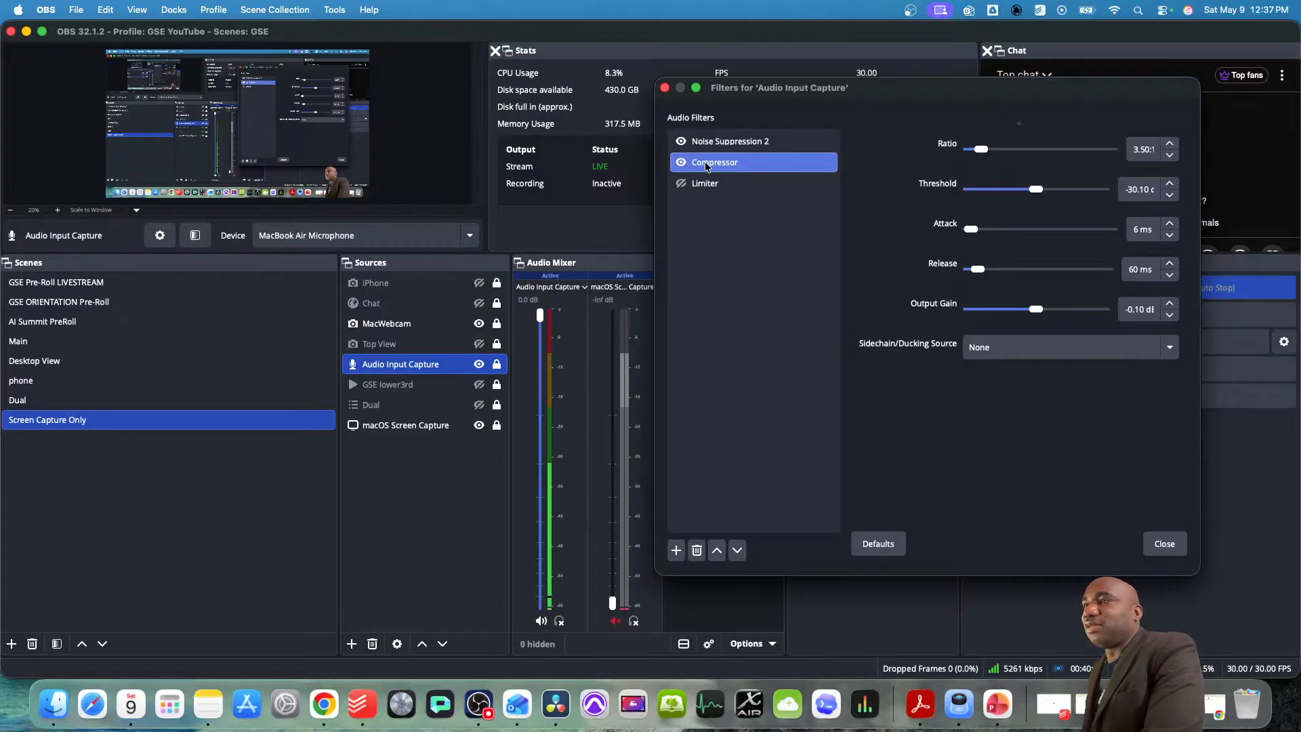
drag(804, 92, 623, 96)
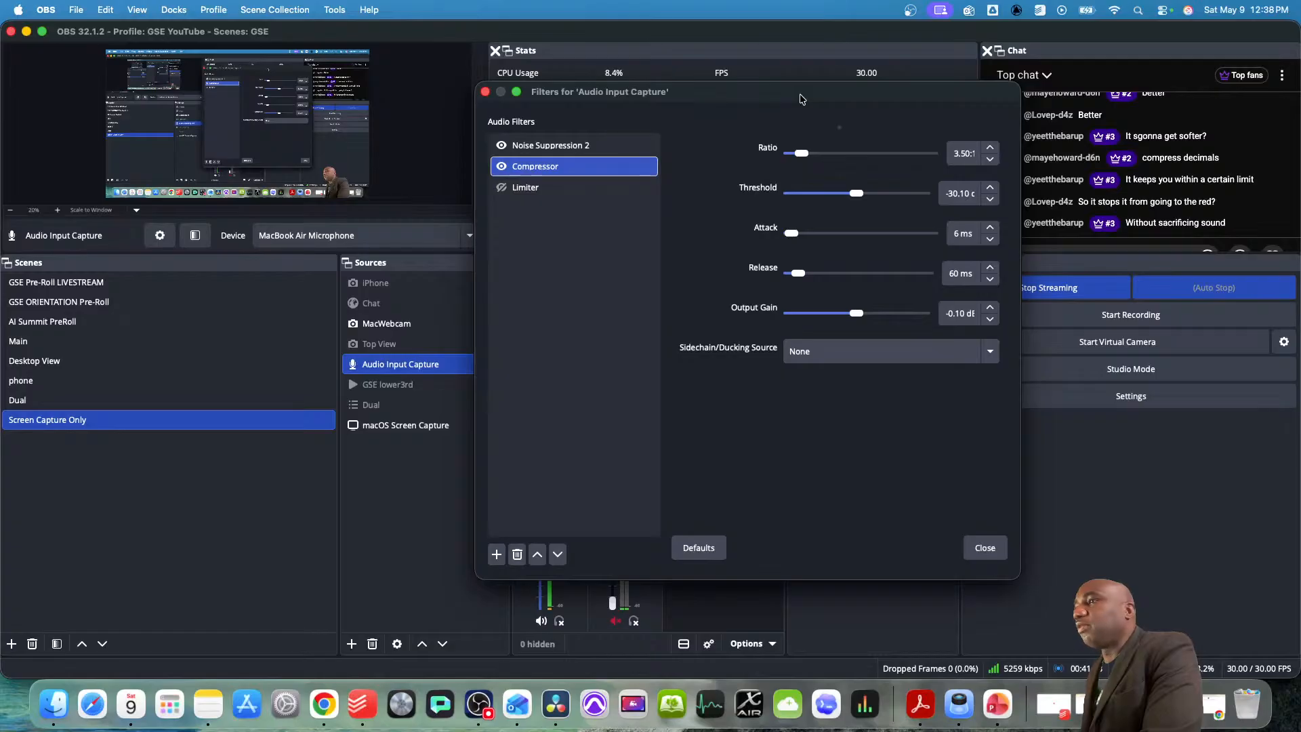
drag(771, 97, 933, 110)
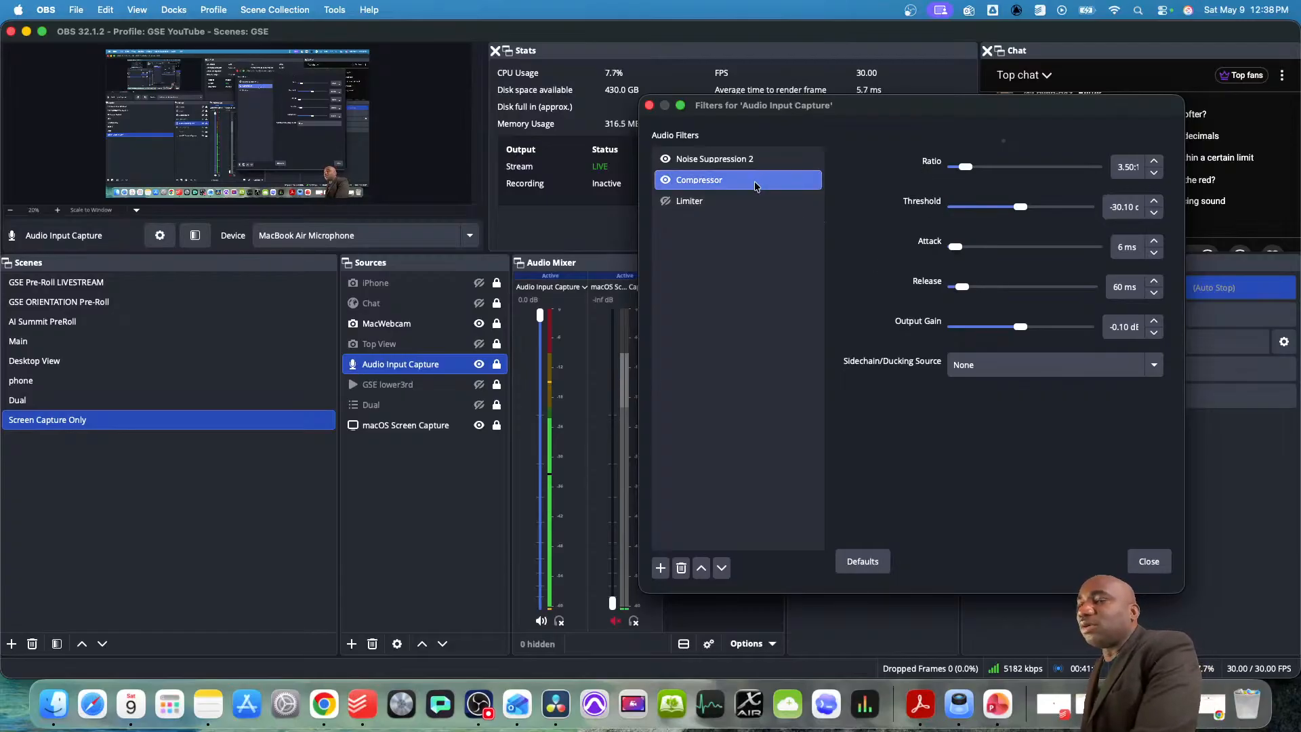
- Check the Limiter filter's settings, return to the Compressor settings and keep the filters window clear of the audio mixer
click(688, 199)
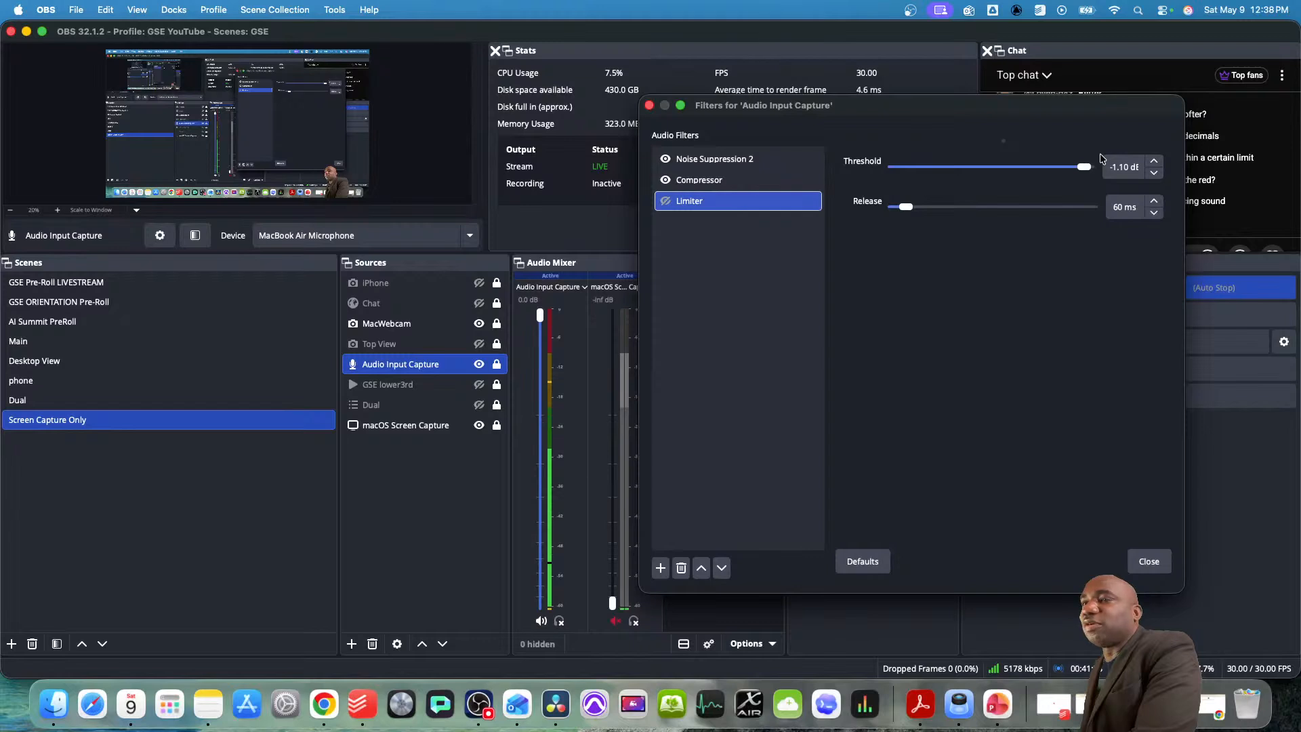
click(704, 180)
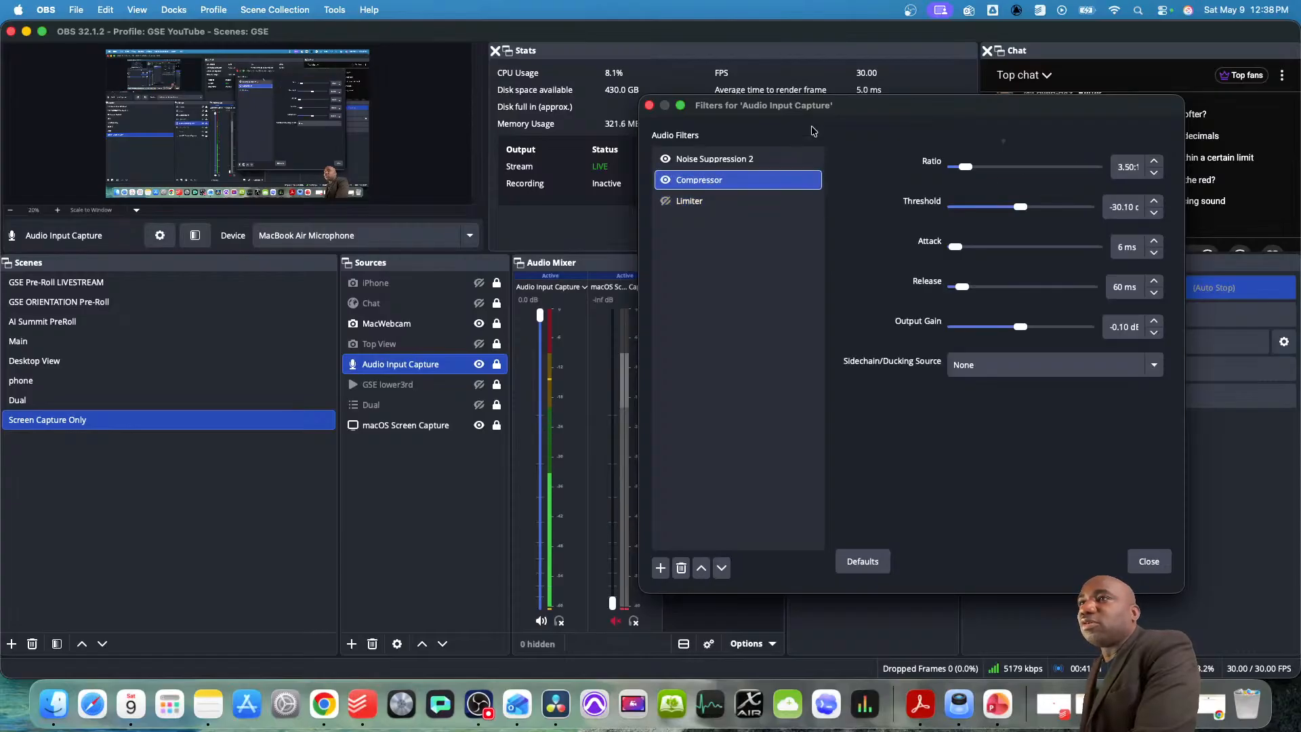
mouse_move(866, 110)
mouse_down()
mouse_move(701, 108)
mouse_move(876, 124)
mouse_up()
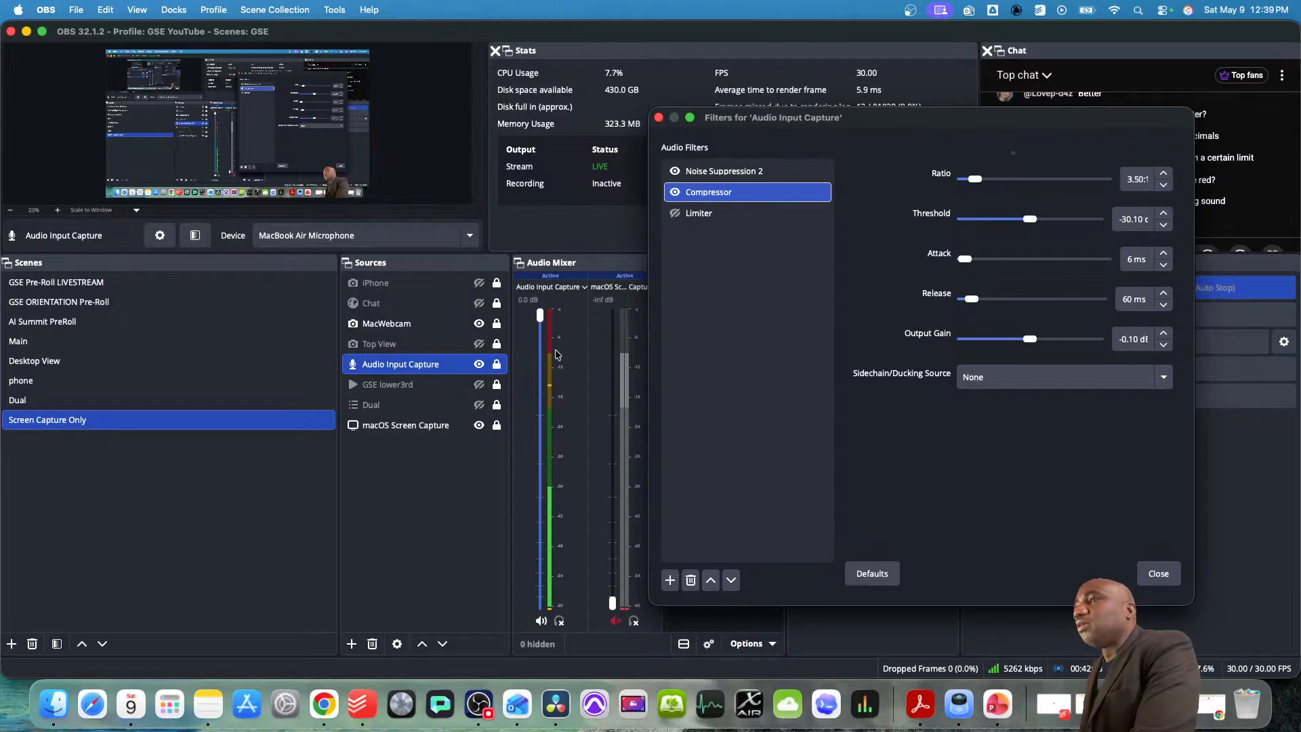
mouse_move(903, 125)
mouse_down()
mouse_move(751, 134)
mouse_move(754, 123)
mouse_move(890, 122)
mouse_up()
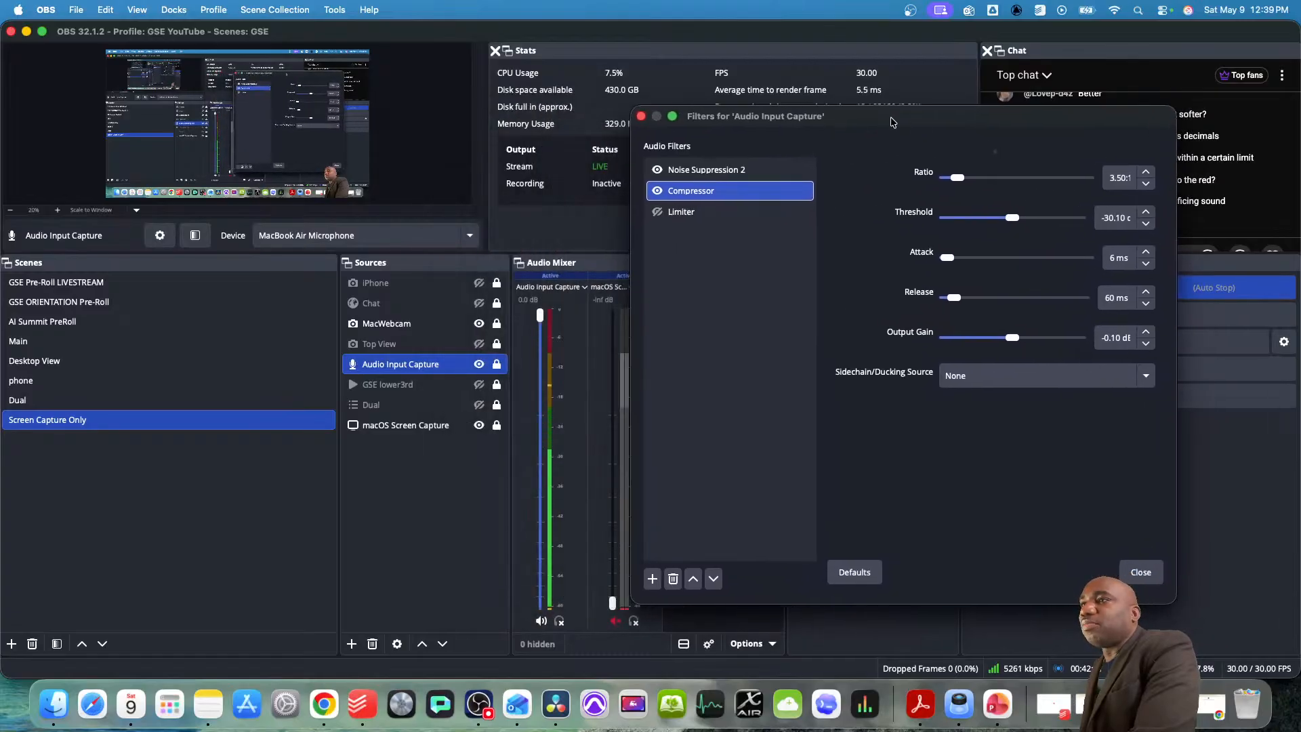
- Try a Compressor threshold of -54.20 dB and compare the microphone sound with the filter on and off
drag(1012, 219, 965, 220)
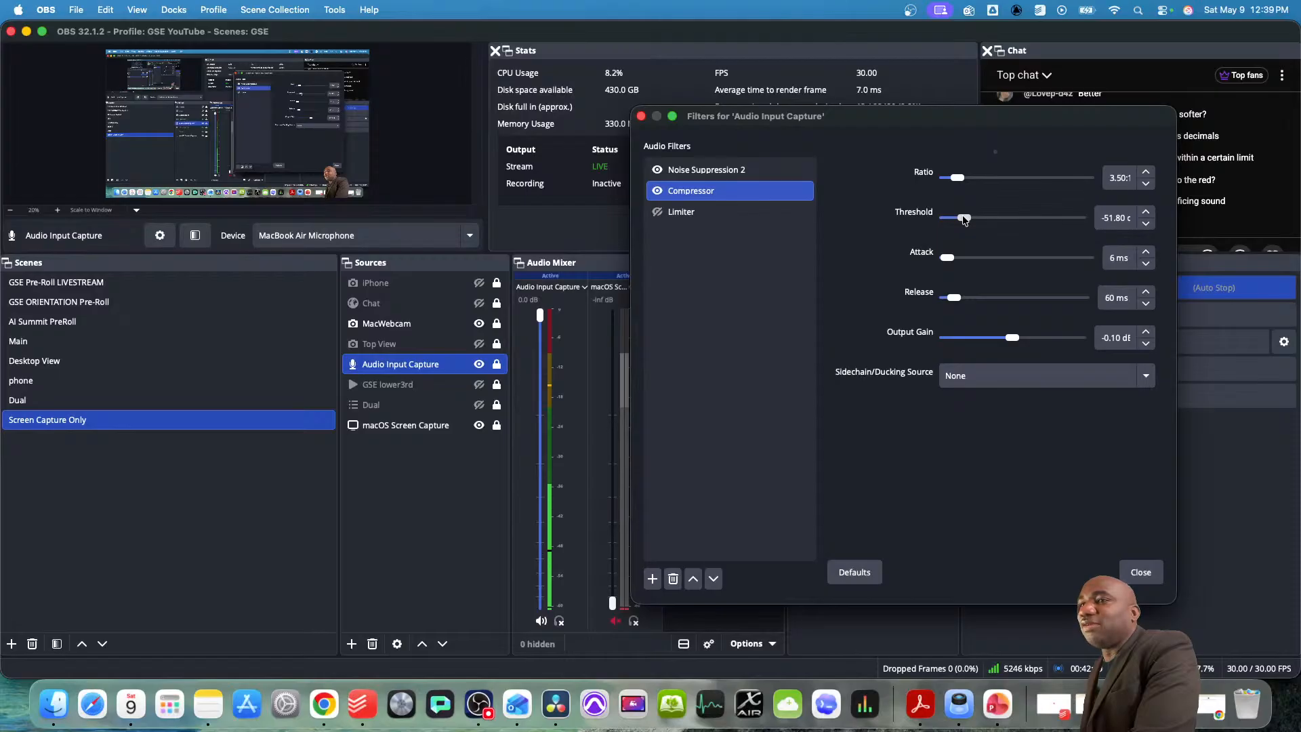
drag(965, 219, 959, 220)
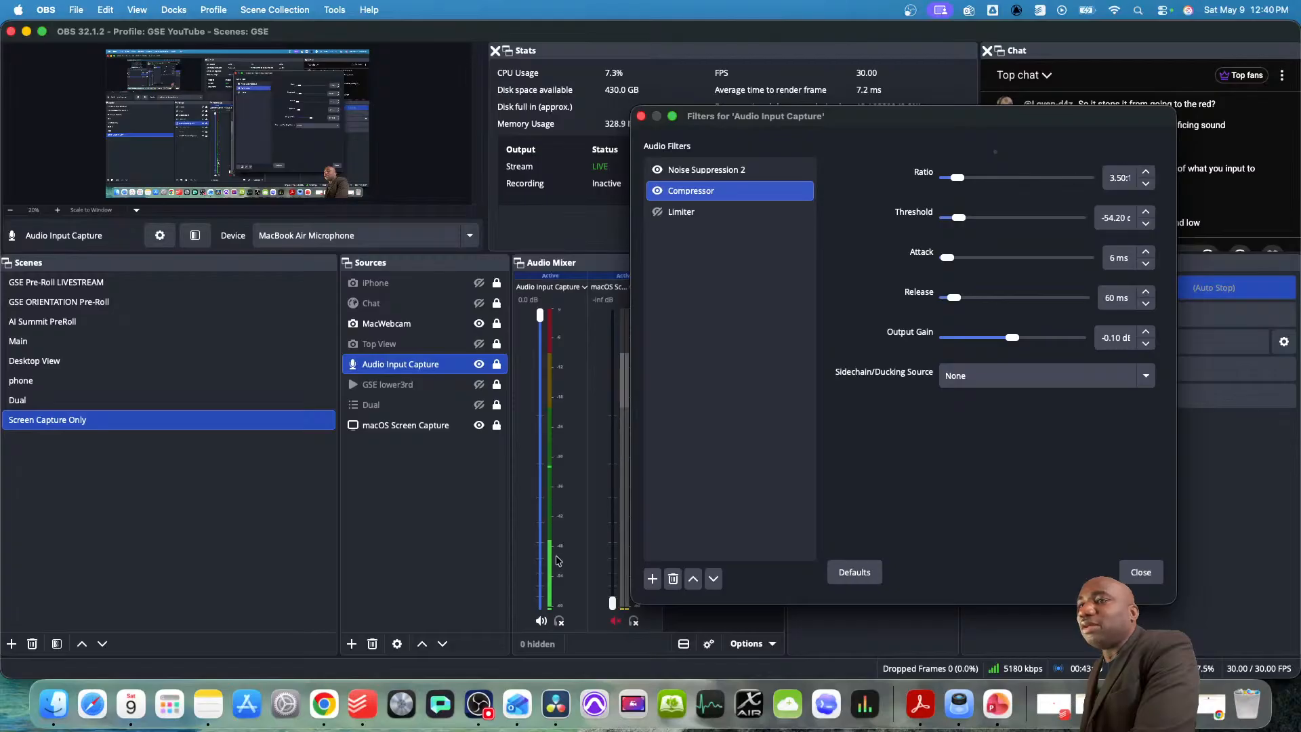
click(656, 192)
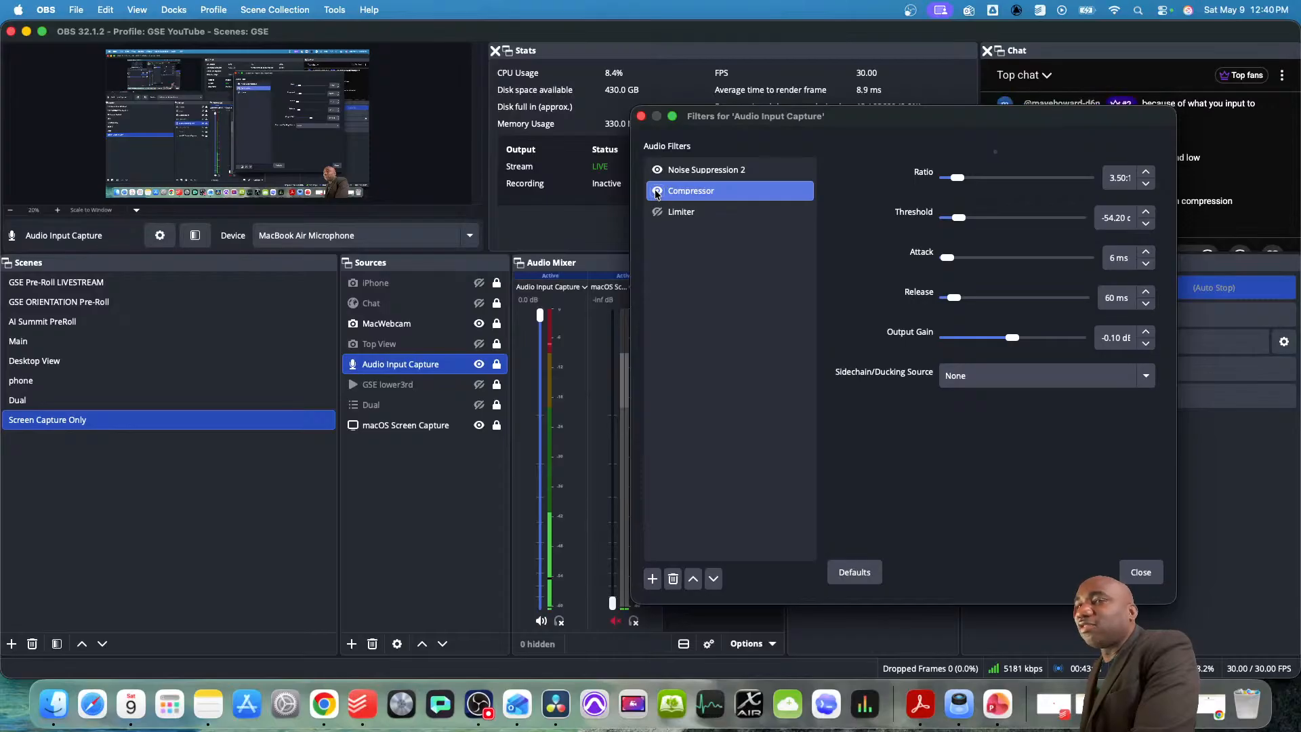
mouse_move(983, 117)
mouse_down()
mouse_move(826, 94)
mouse_move(971, 107)
mouse_up()
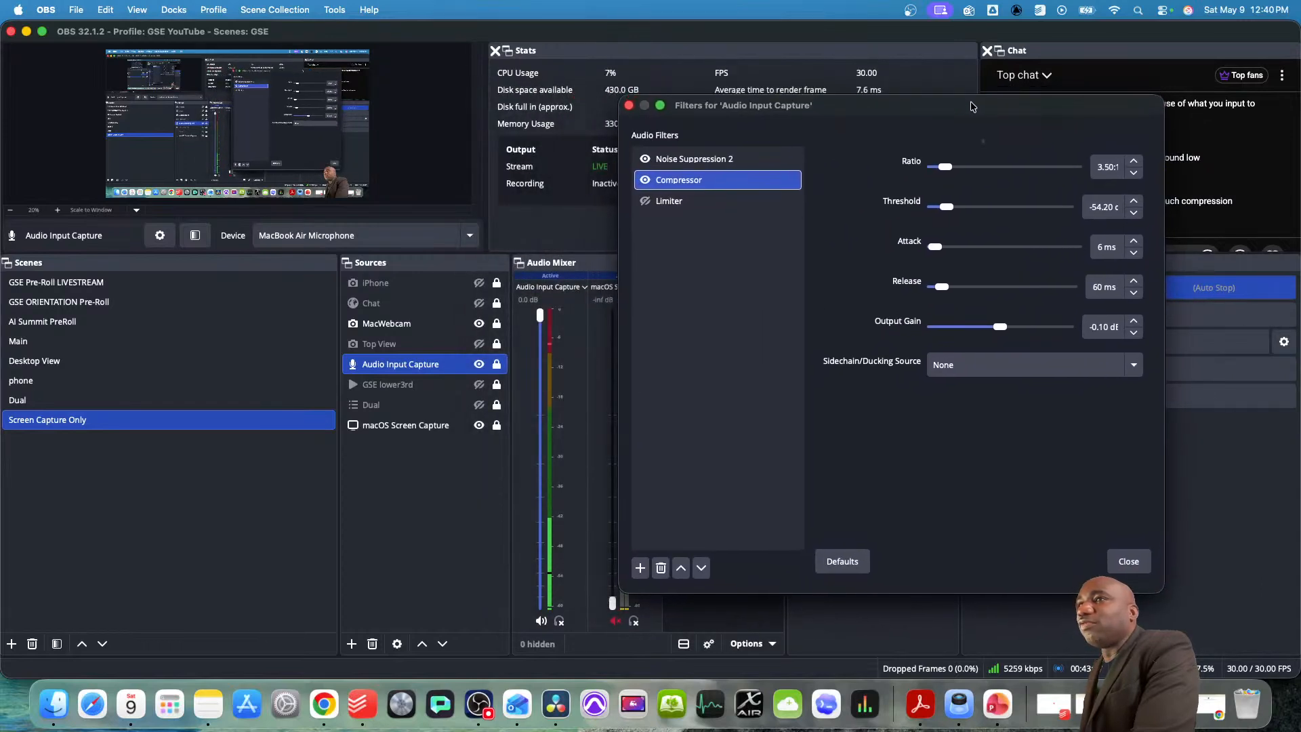
click(645, 180)
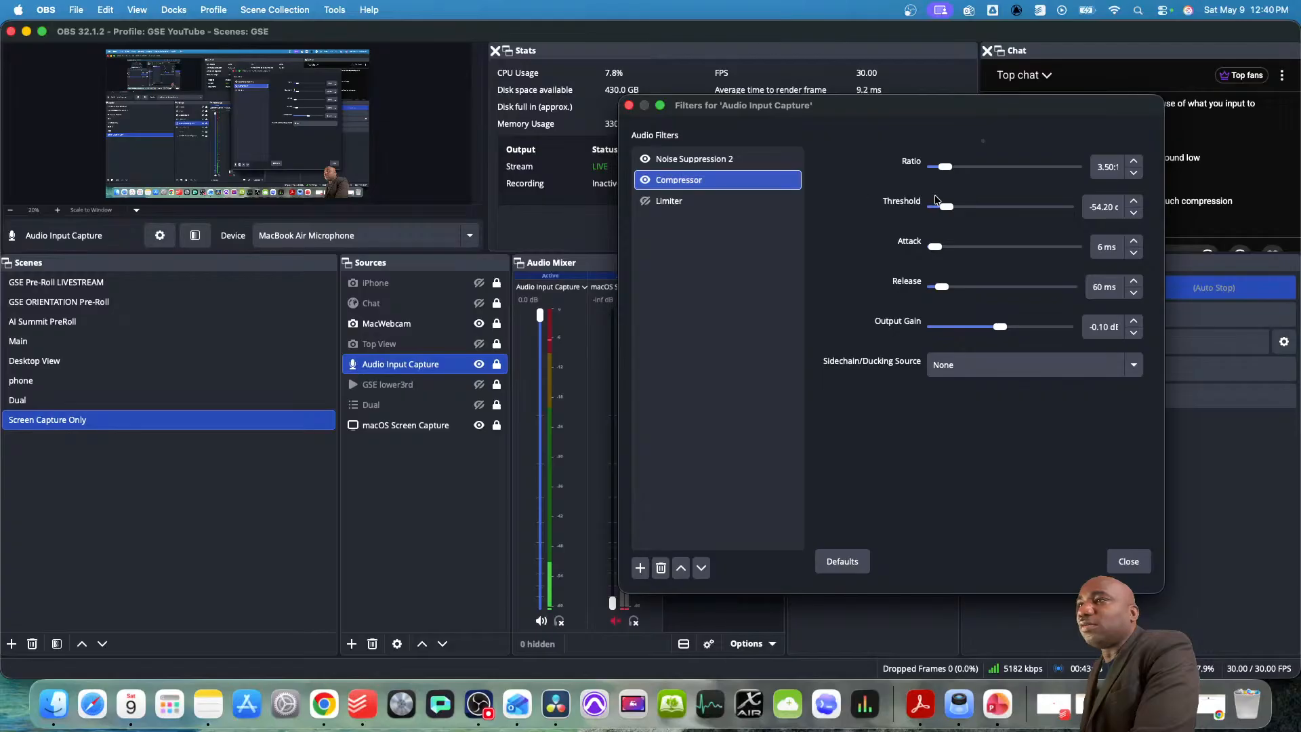
- Set the Compressor threshold to -30.80 dB, trying -11.60, -6.10 and -43.20 dB for comparison before restoring it
drag(947, 206, 999, 207)
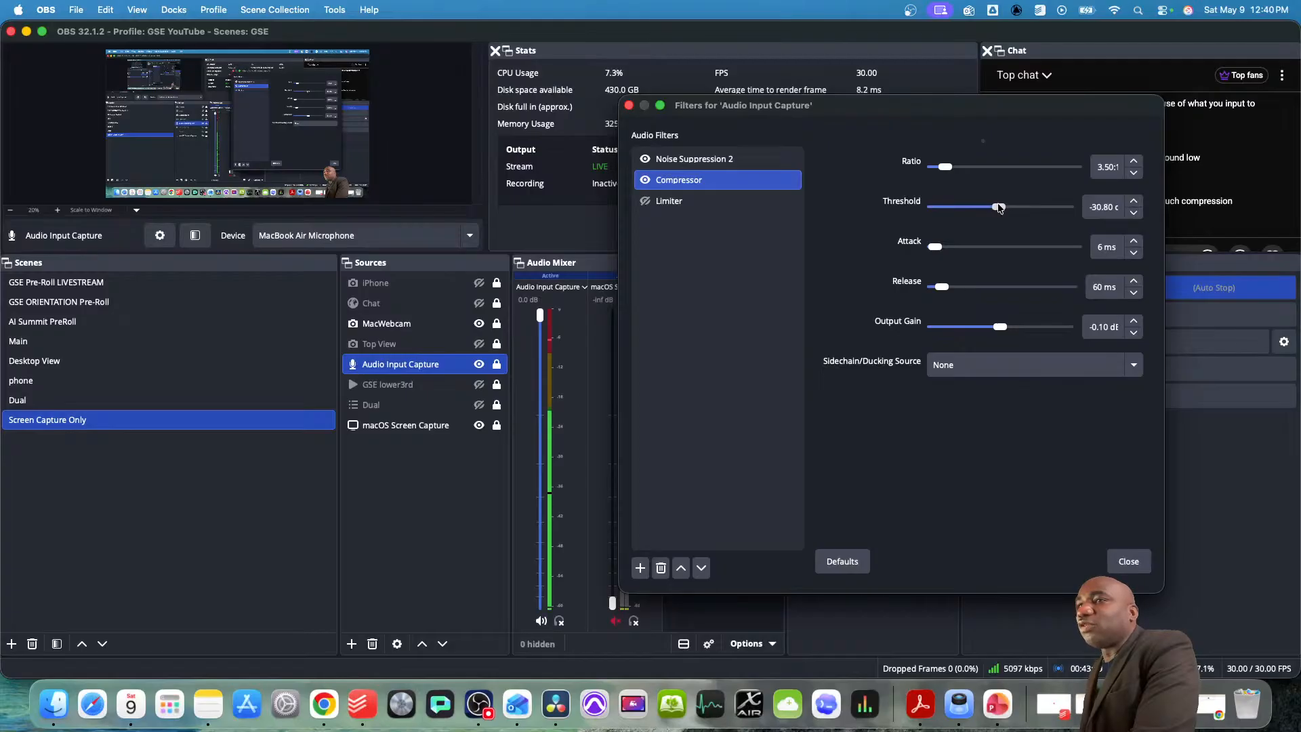
click(645, 179)
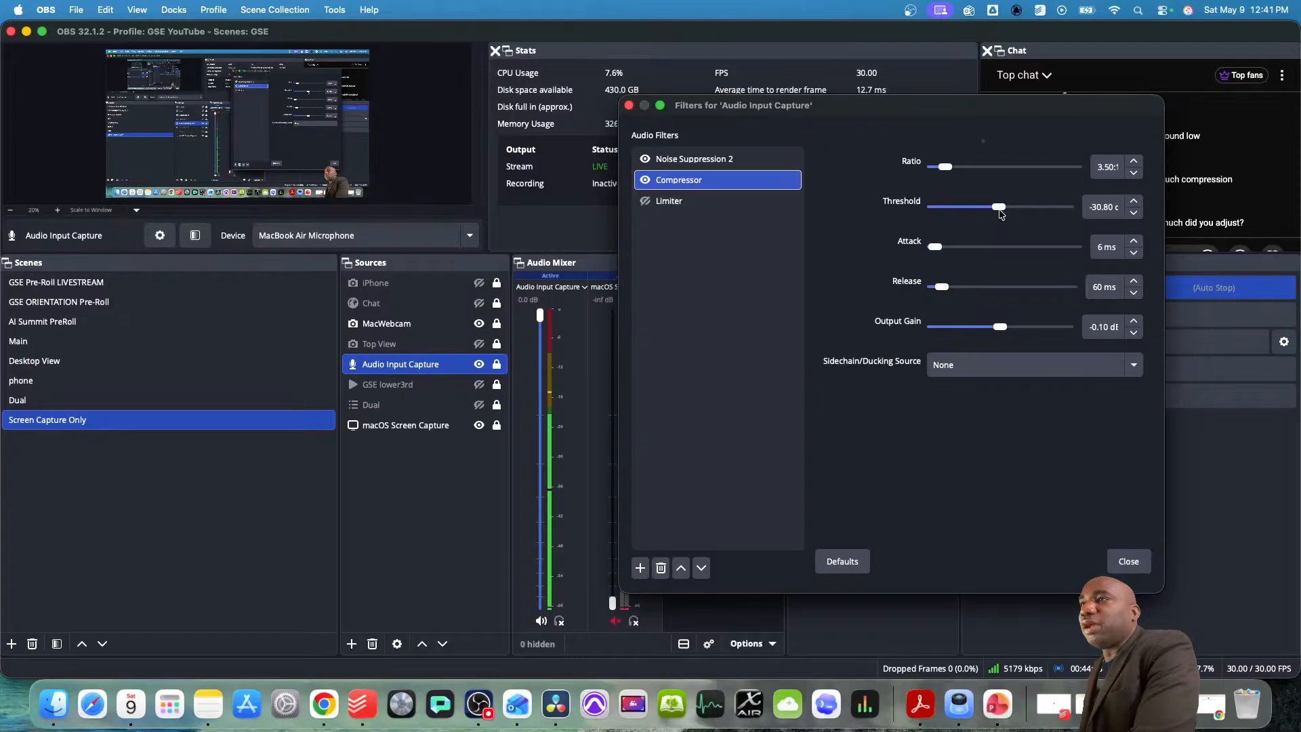
drag(999, 207, 1041, 207)
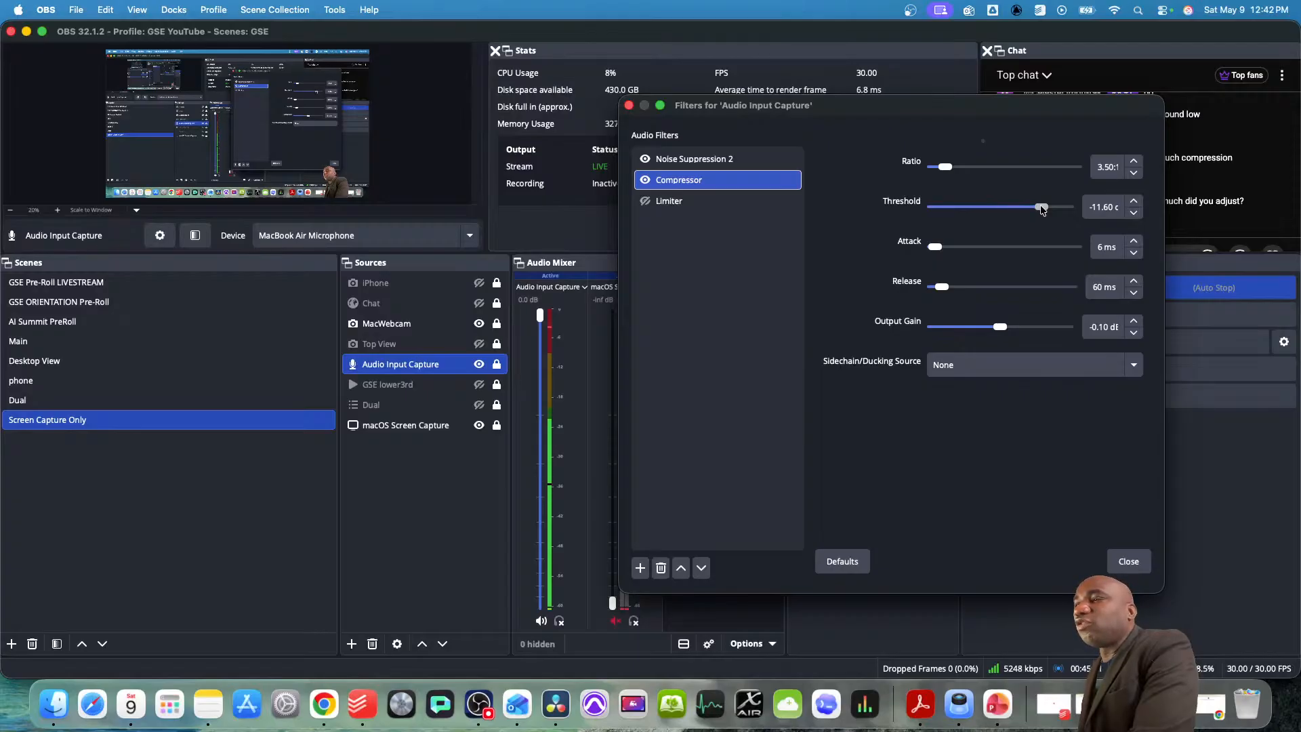
drag(1041, 209, 1054, 211)
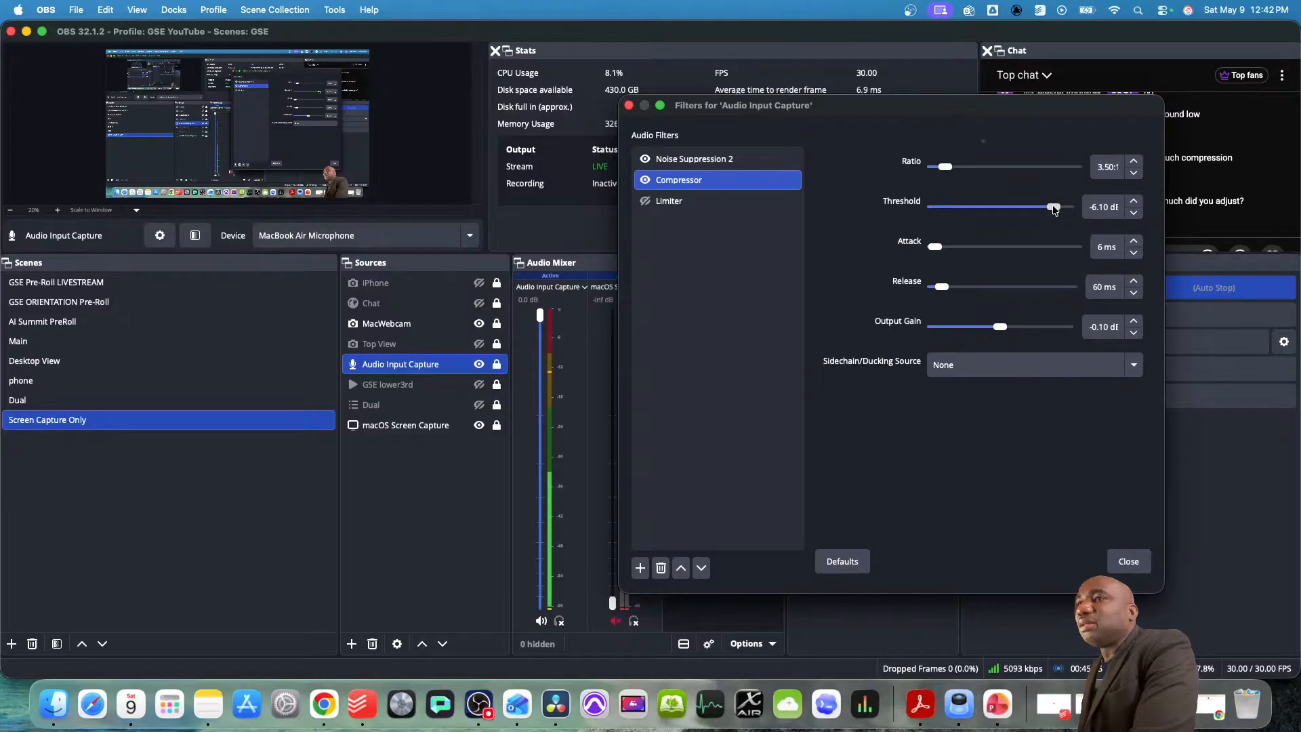
drag(1054, 210, 971, 207)
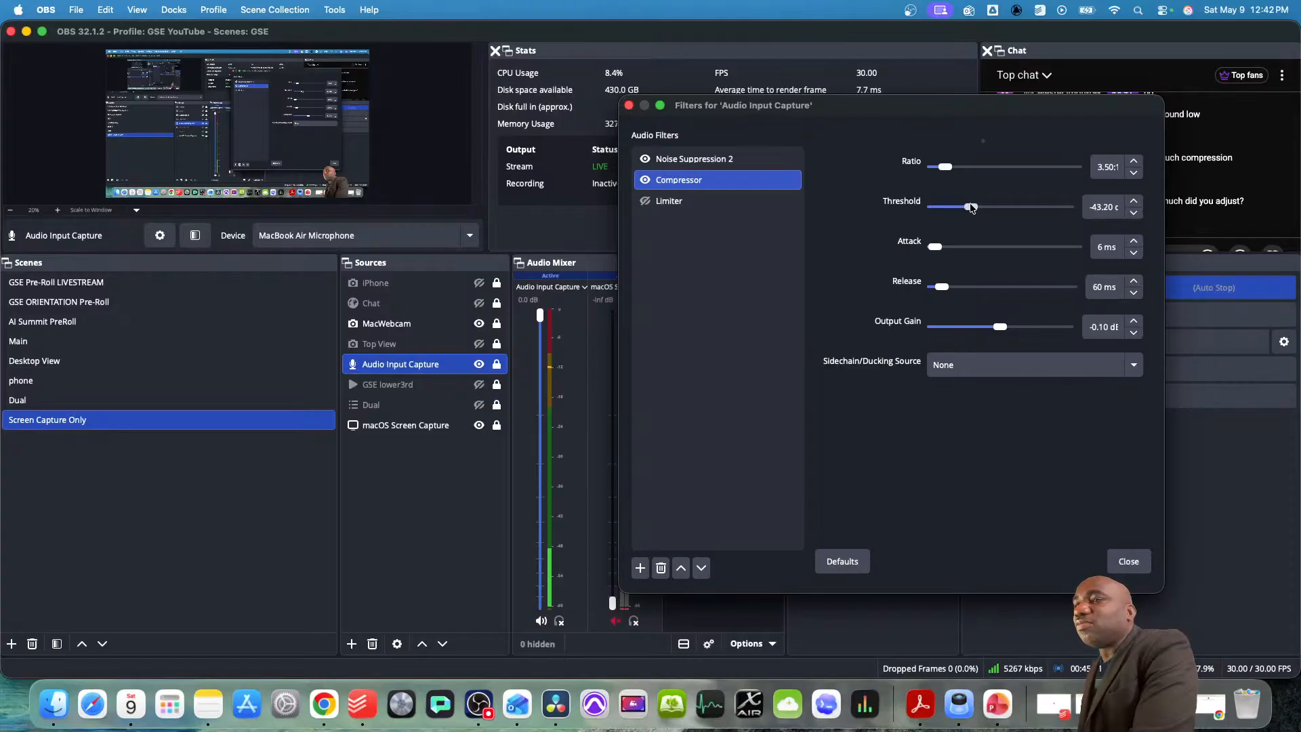
drag(971, 207, 998, 207)
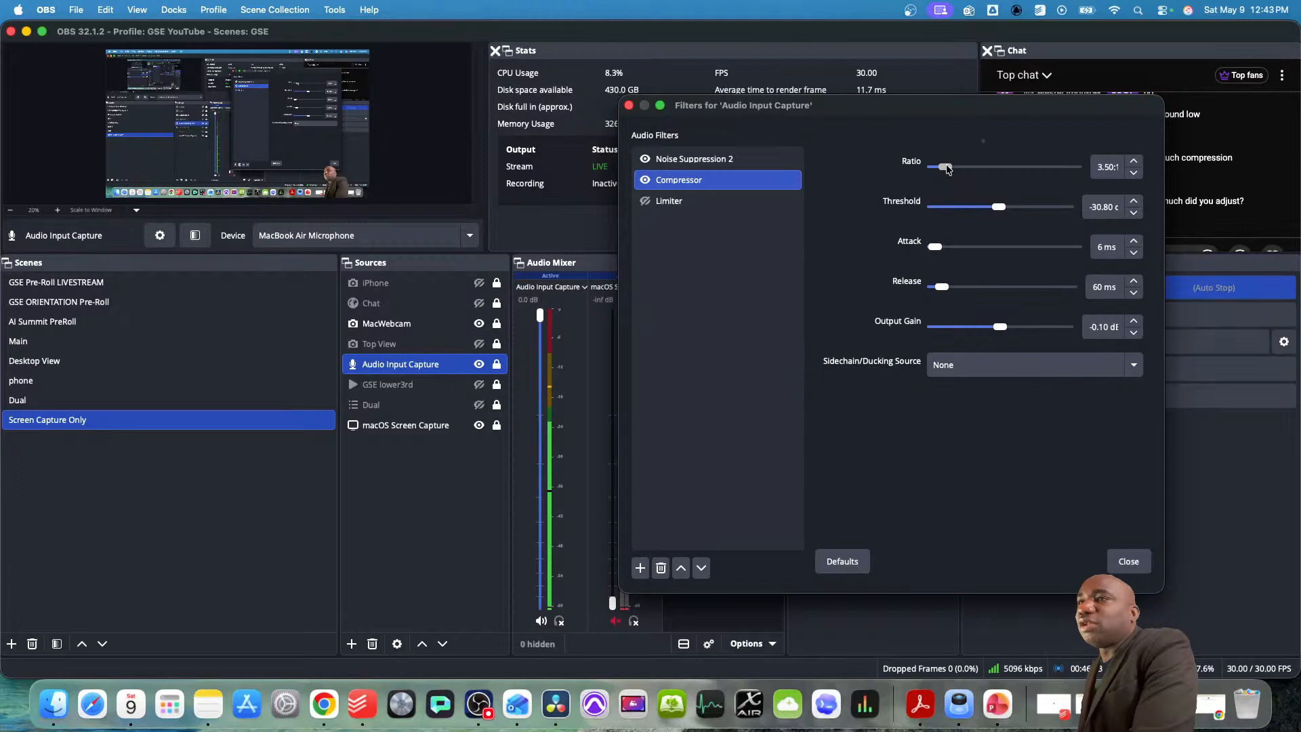
- Try Compressor ratios of 1.00:1, 2.50:1 and 32.00:1, then set the ratio to 3.00:1
drag(947, 168, 930, 169)
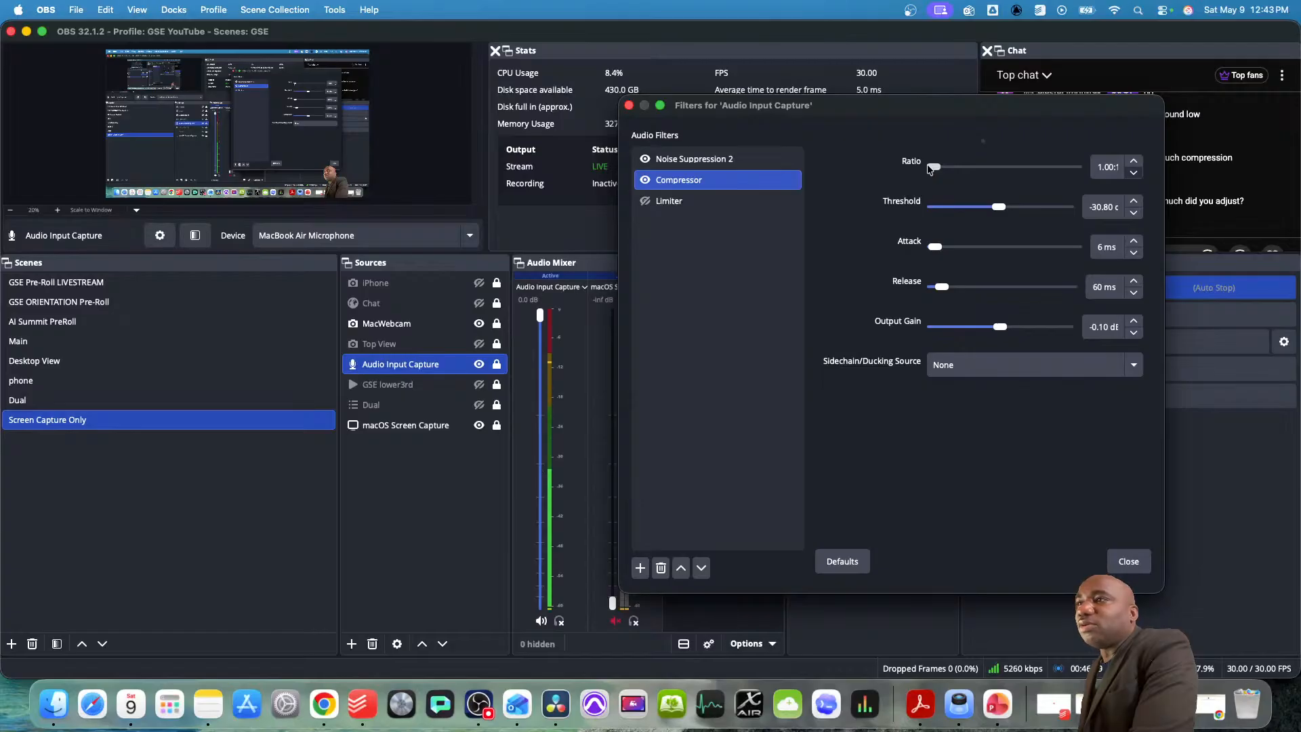
drag(929, 170, 941, 169)
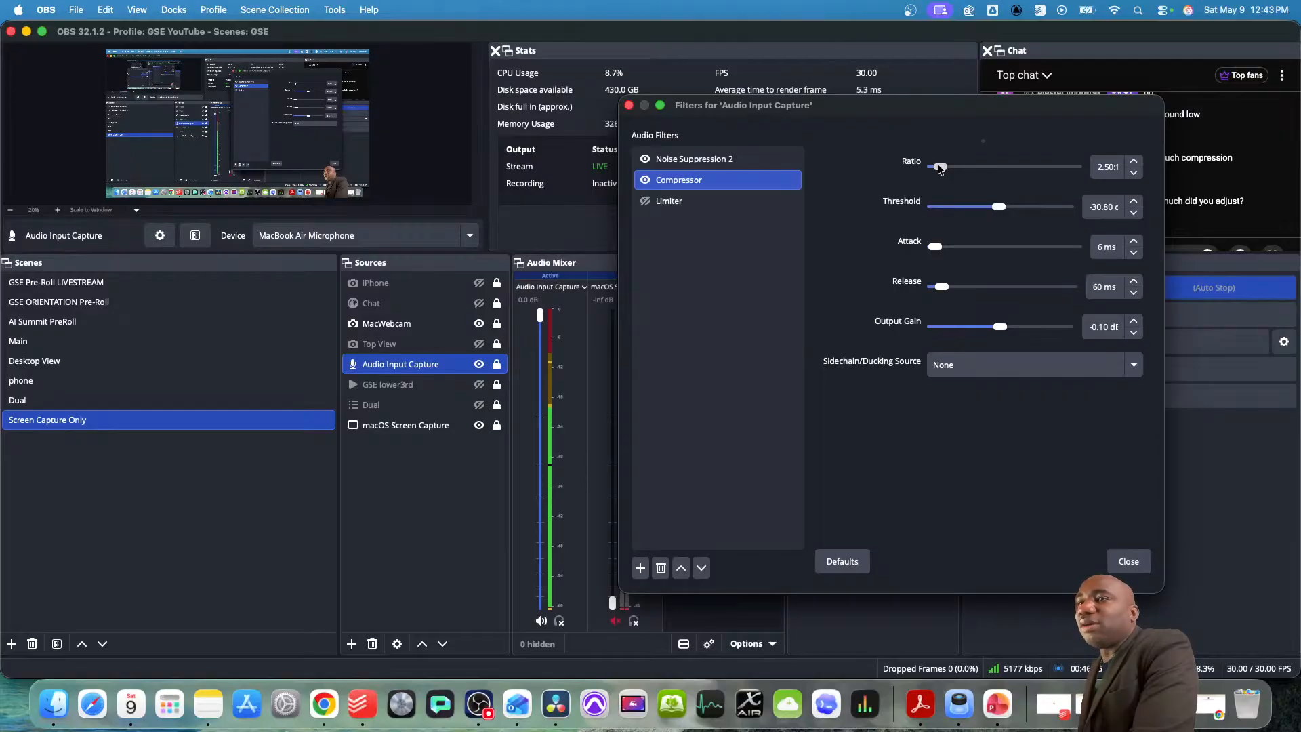
drag(940, 169, 1172, 175)
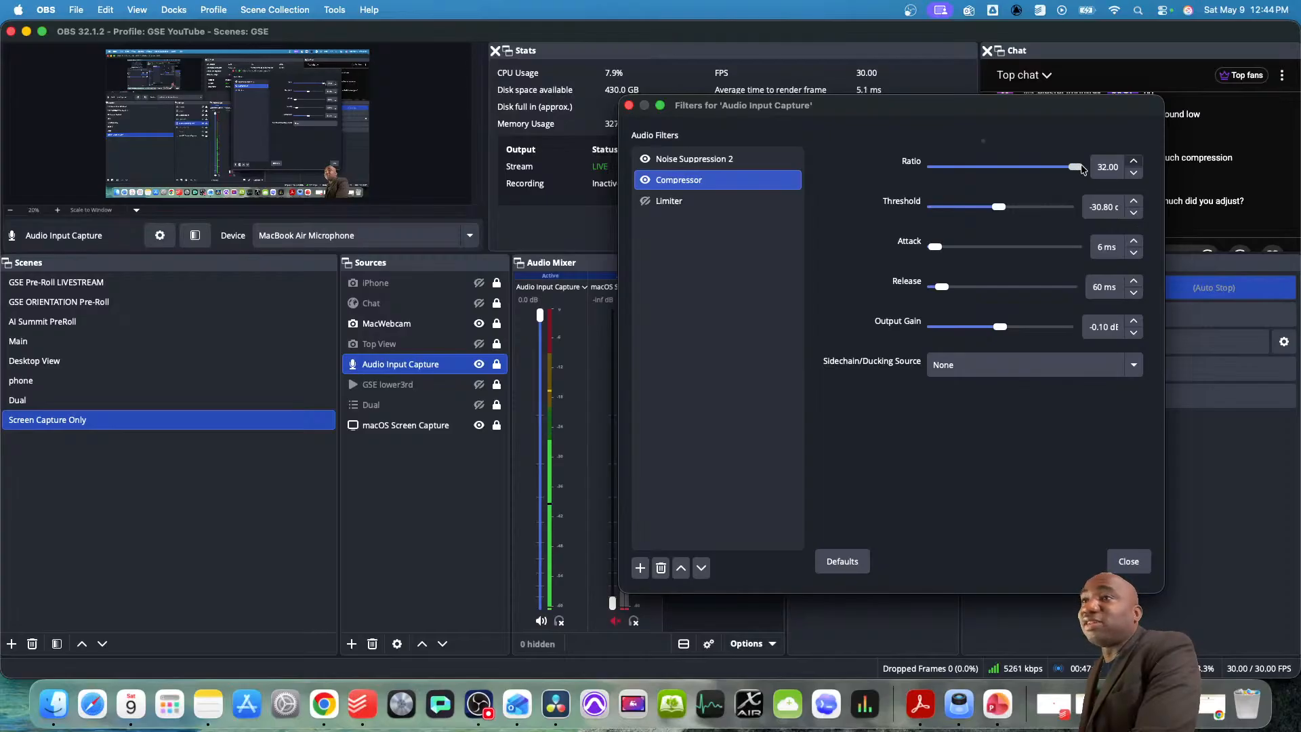
drag(1082, 169, 947, 169)
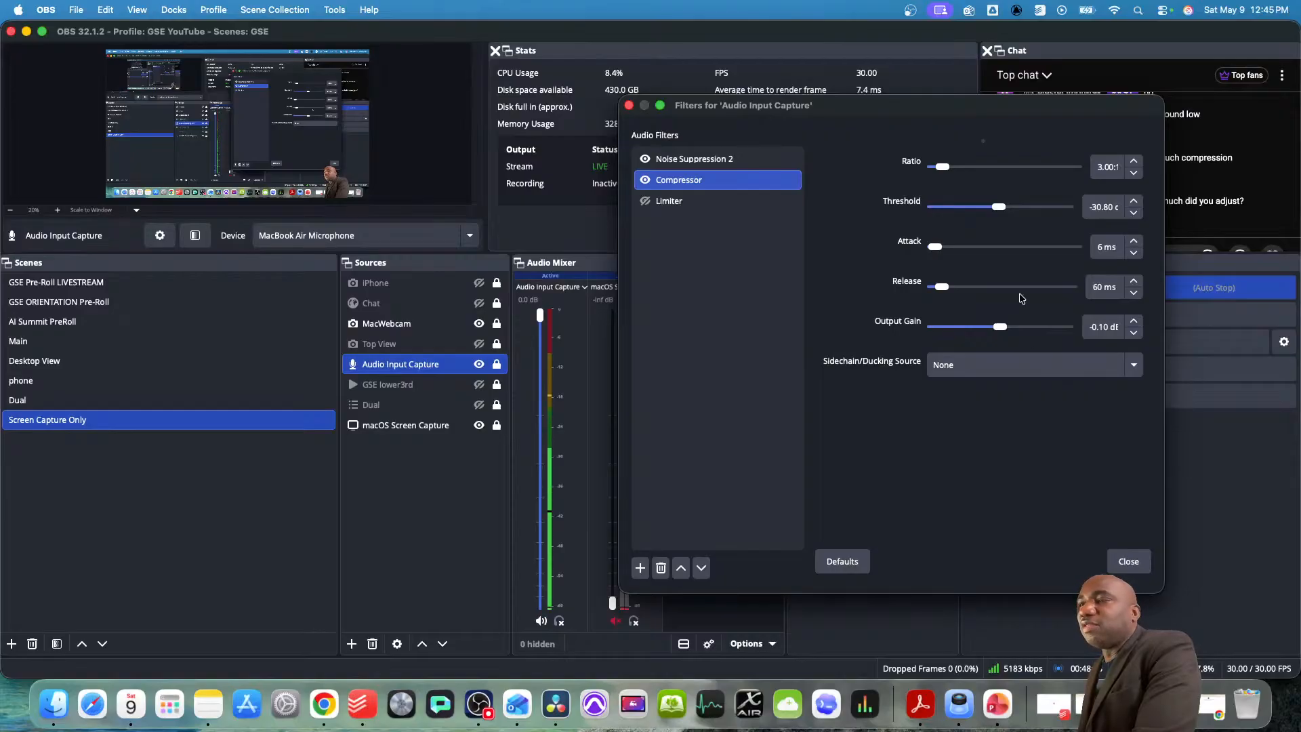
- Try Compressor output gains of 12.50 dB and -5.00 dB, comparing the sound with the filter on and off, and leave it enabled
drag(1000, 326, 1028, 334)
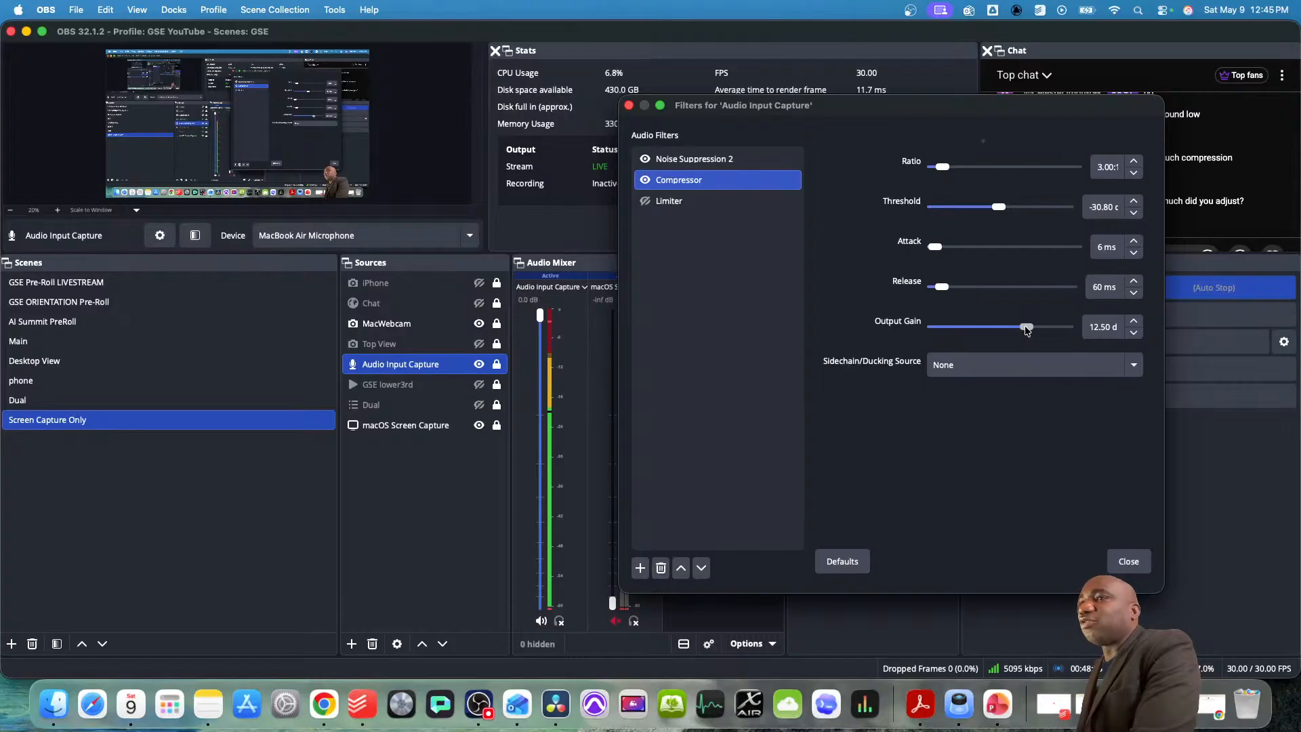
click(646, 180)
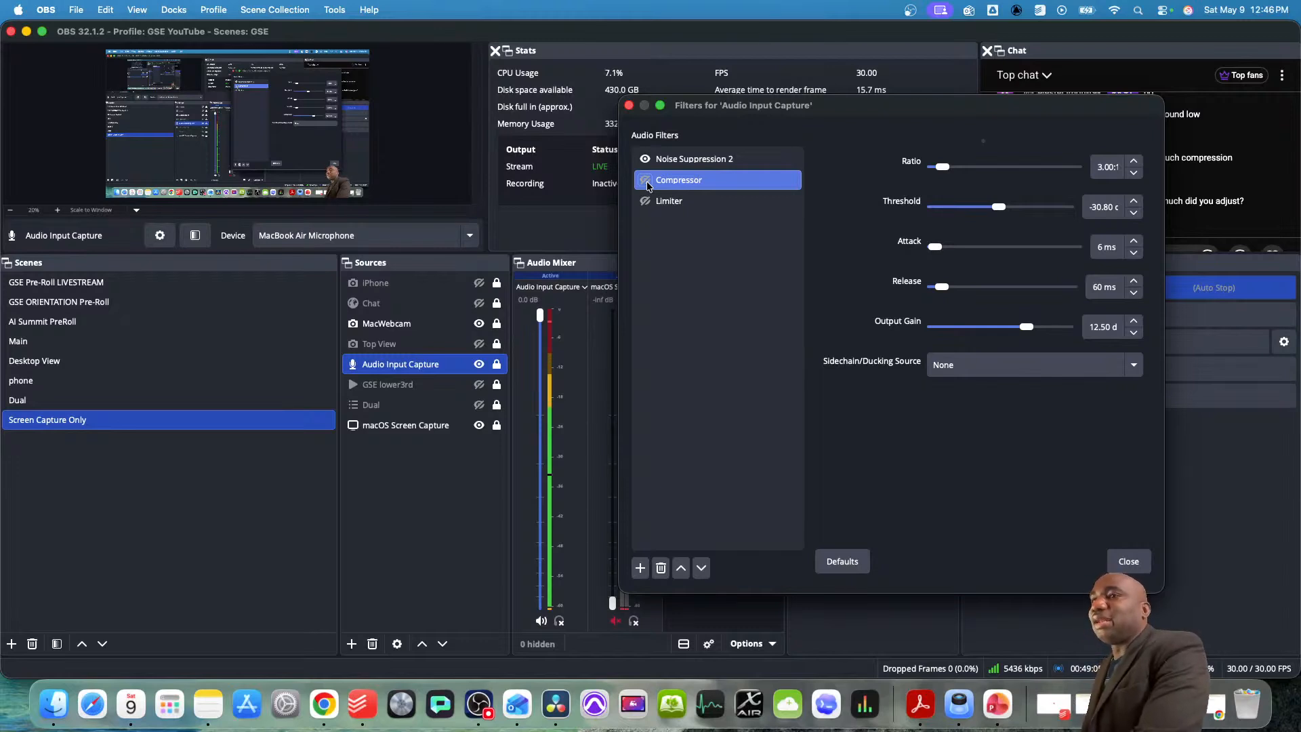
drag(1026, 327, 990, 330)
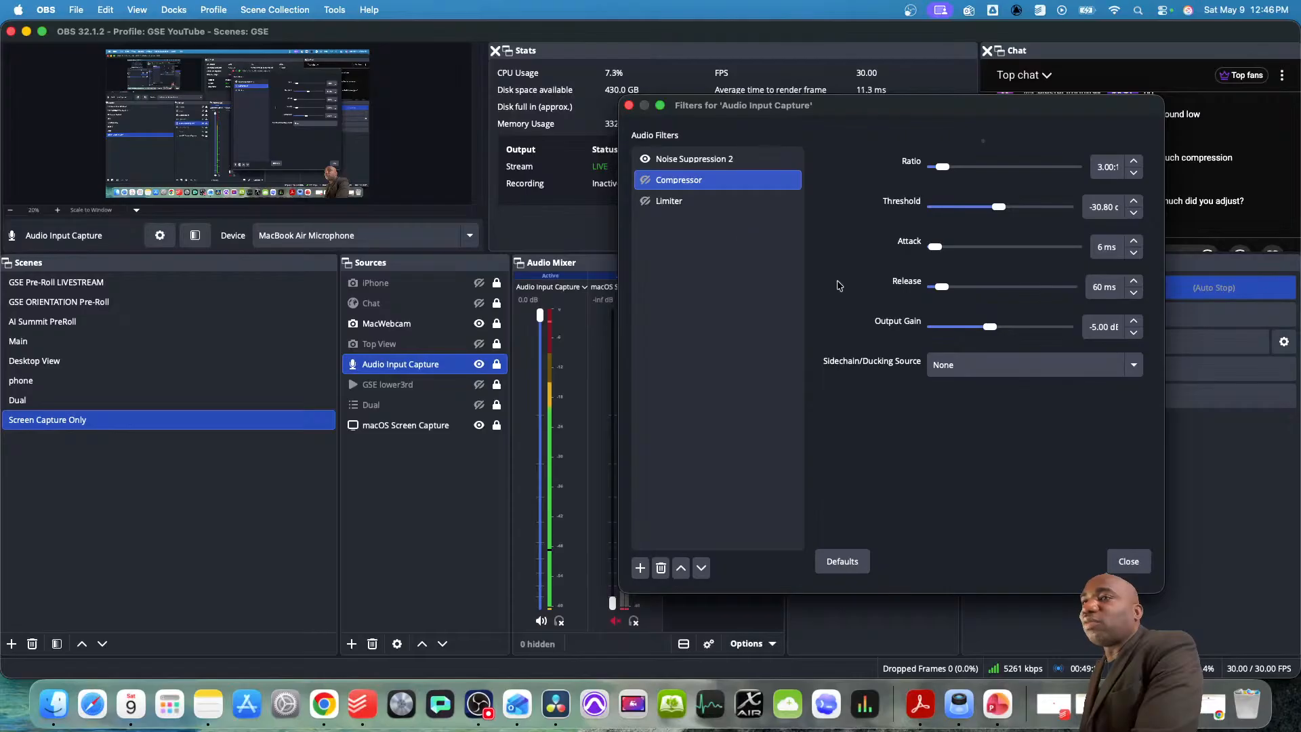
click(644, 181)
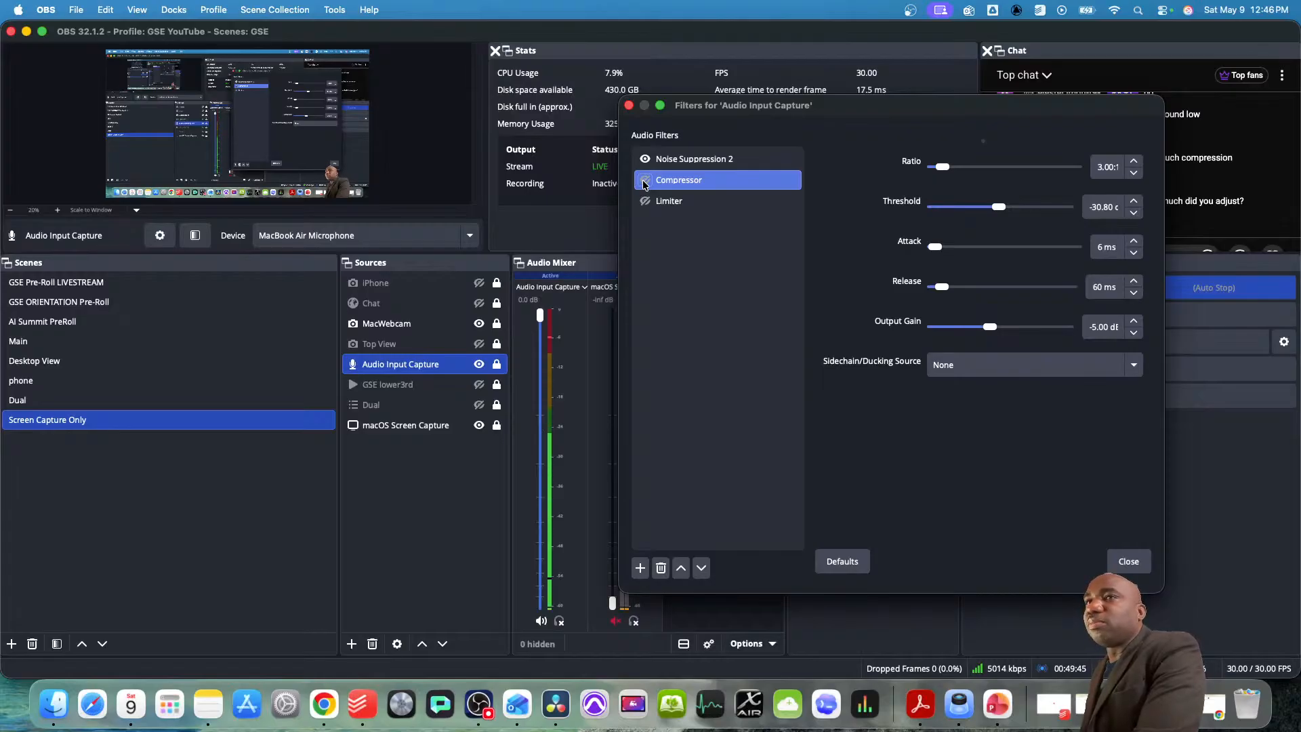
click(643, 183)
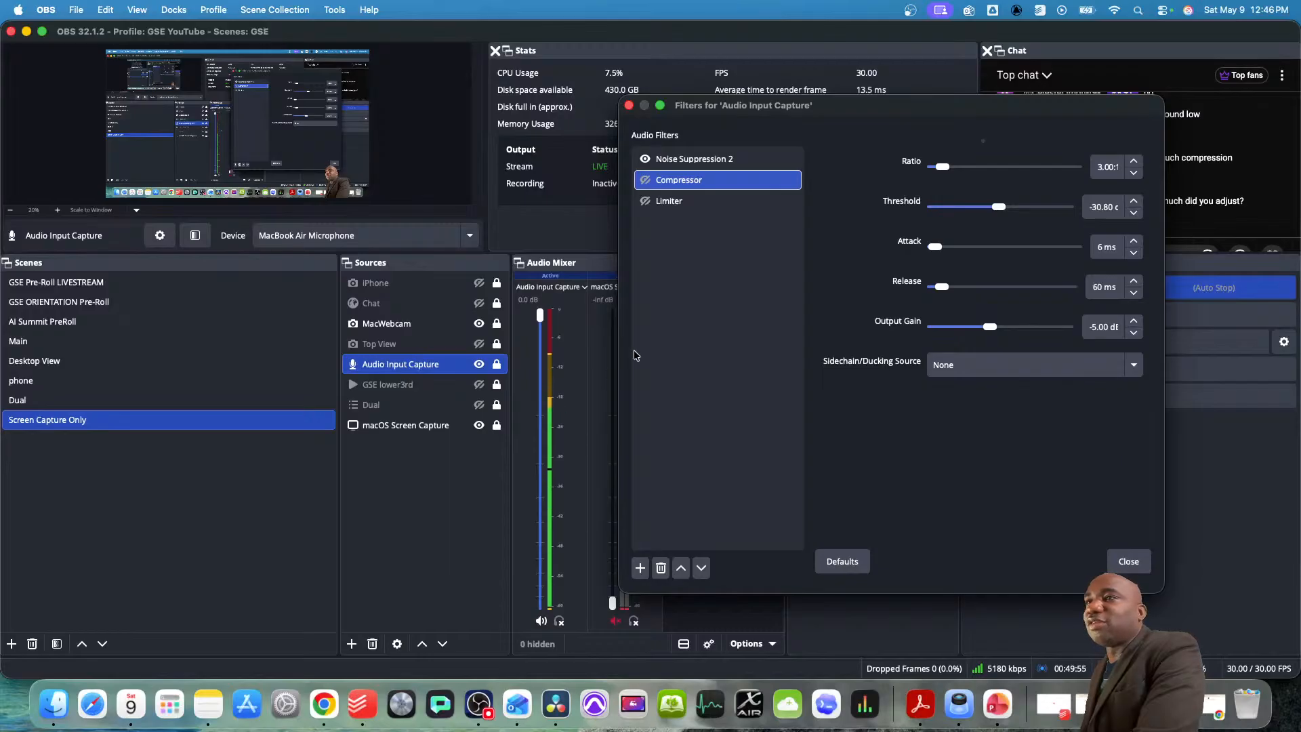
click(645, 181)
- Set the Compressor output gain to 4.40 dB, compare the sound with and without the filter, and leave it enabled
drag(990, 329, 1012, 332)
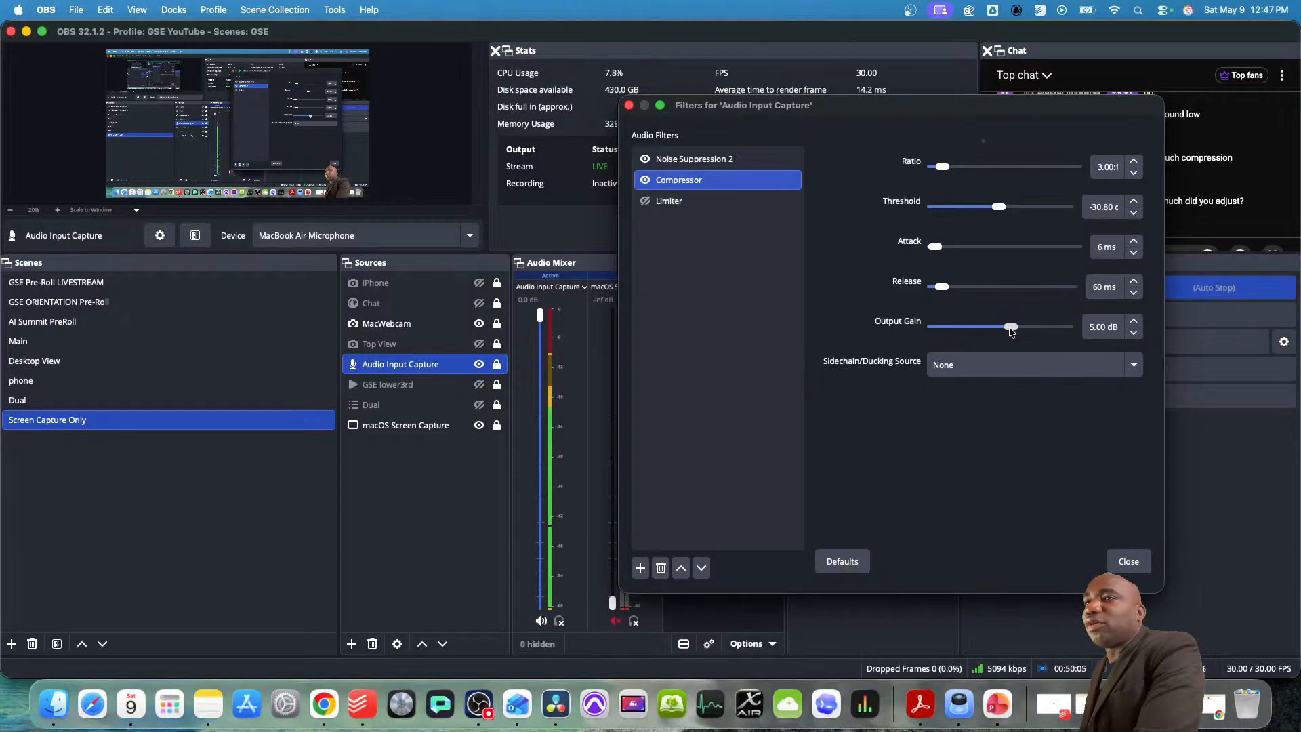
drag(1011, 332, 1010, 332)
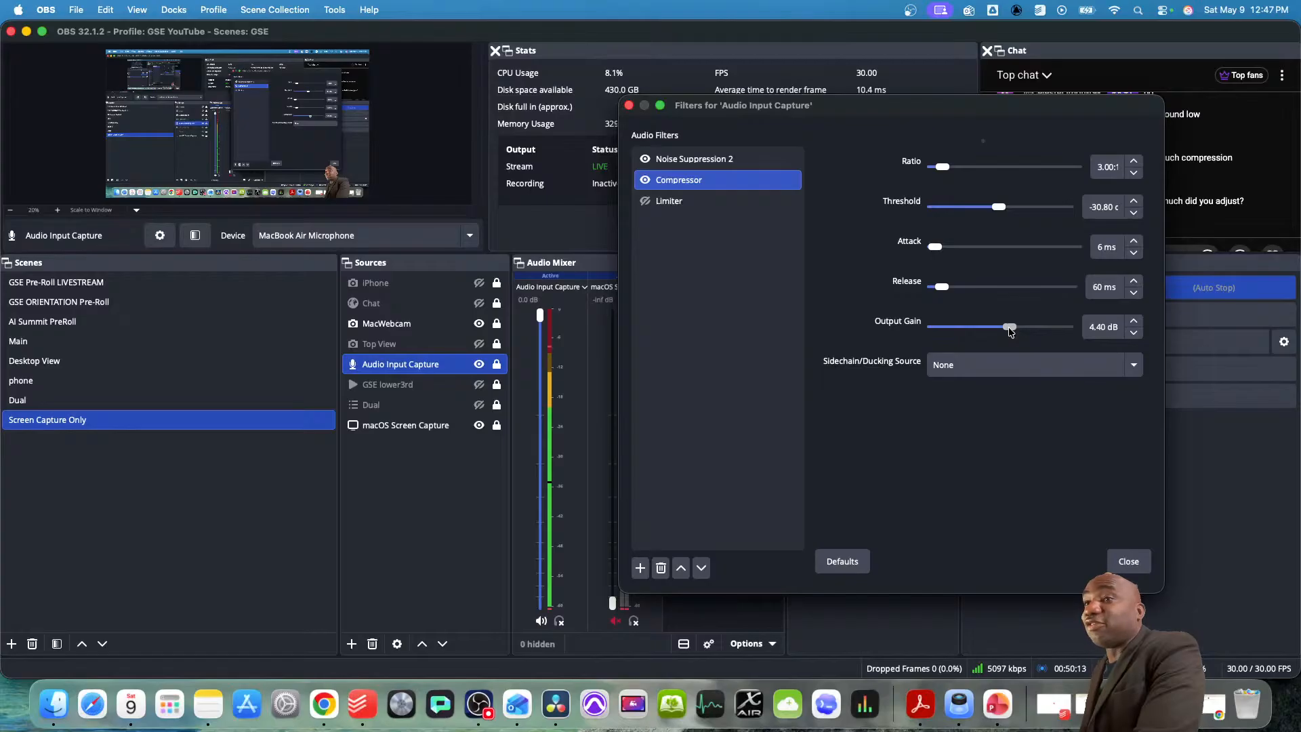
click(646, 181)
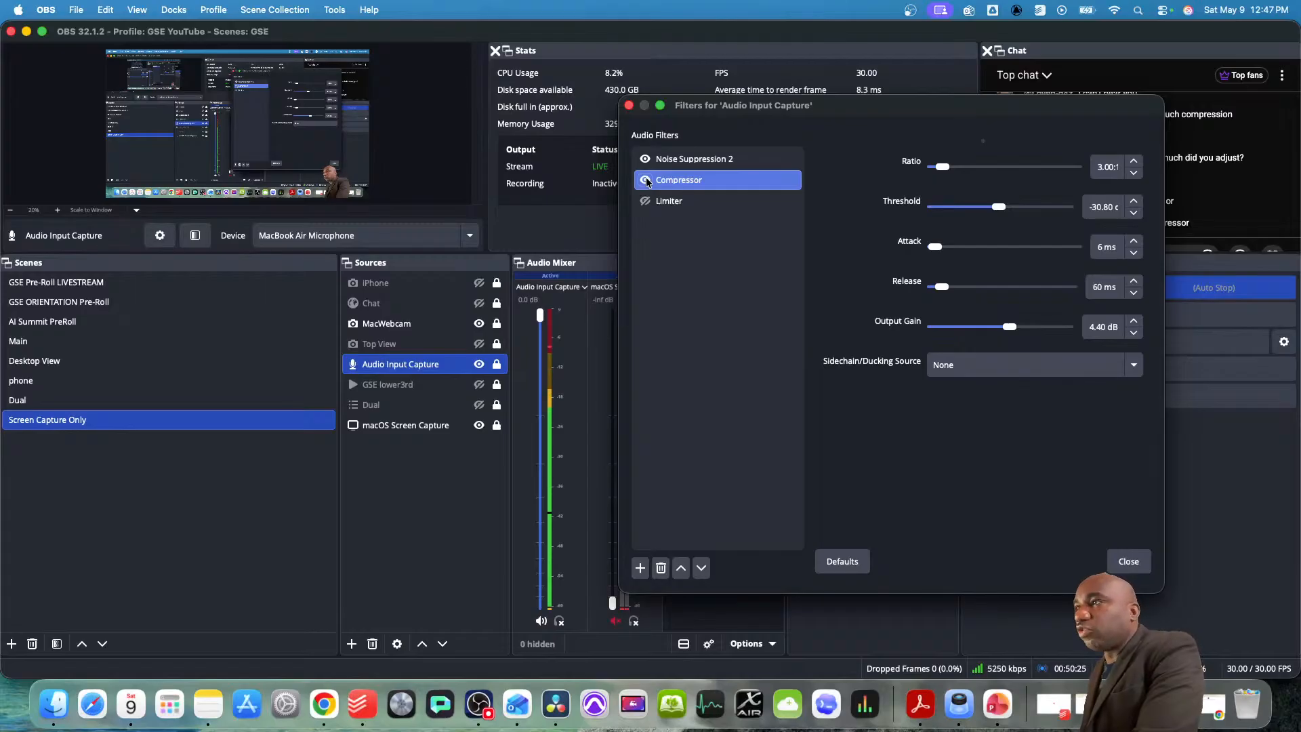
- Move the filters window off the chat, close it and enlarge the upper docks to show the full Chat dock
mouse_move(877, 111)
mouse_down()
mouse_move(701, 107)
mouse_move(853, 110)
mouse_up()
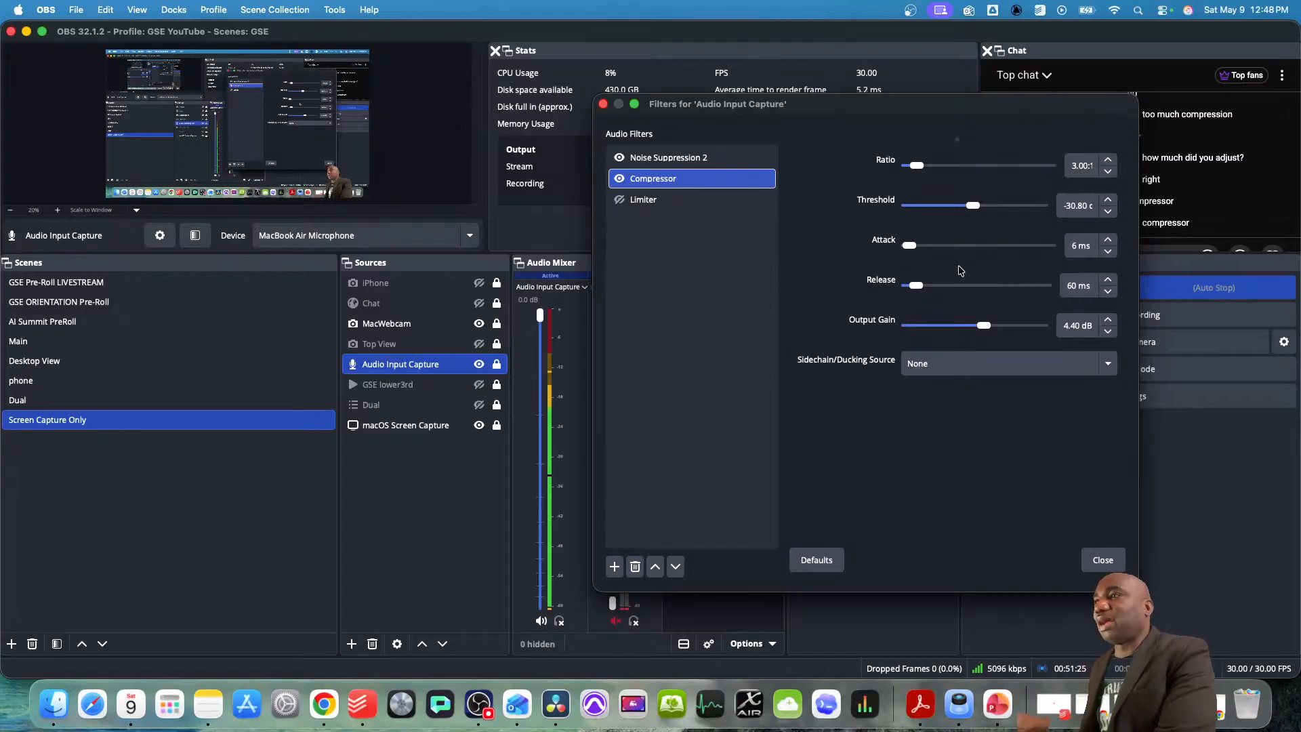
drag(1060, 102, 896, 94)
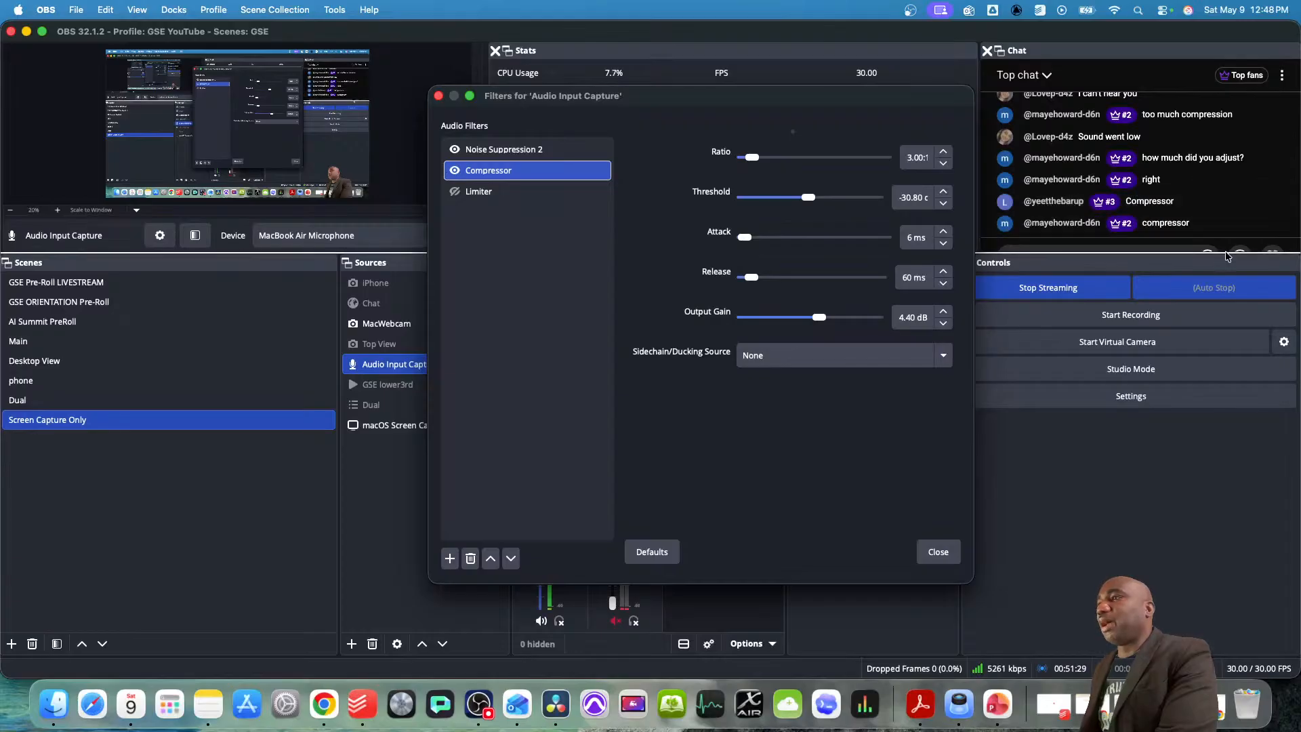
key(Escape)
drag(1170, 252, 1170, 305)
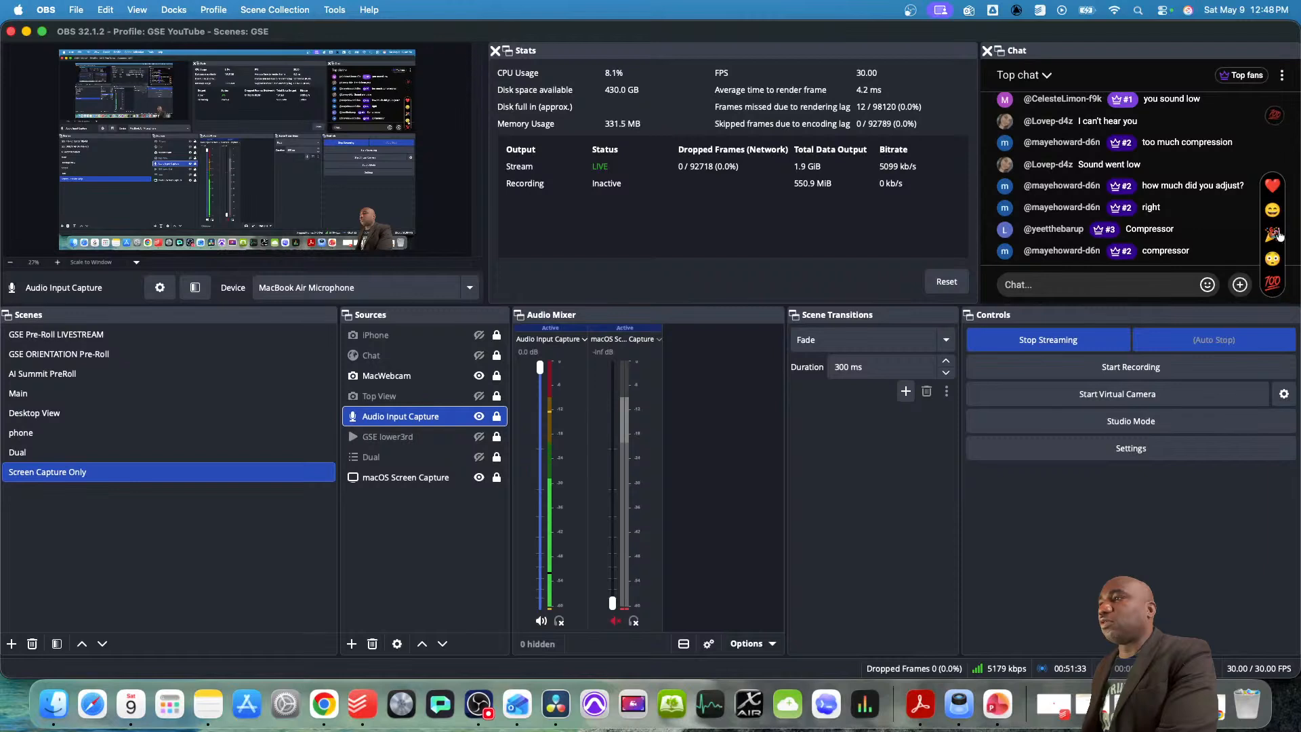
- Send four heart reactions in the live chat and reduce the upper docks' height to give the audio mixer more room
click(1273, 186)
click(1272, 186)
click(1272, 186)
click(1272, 186)
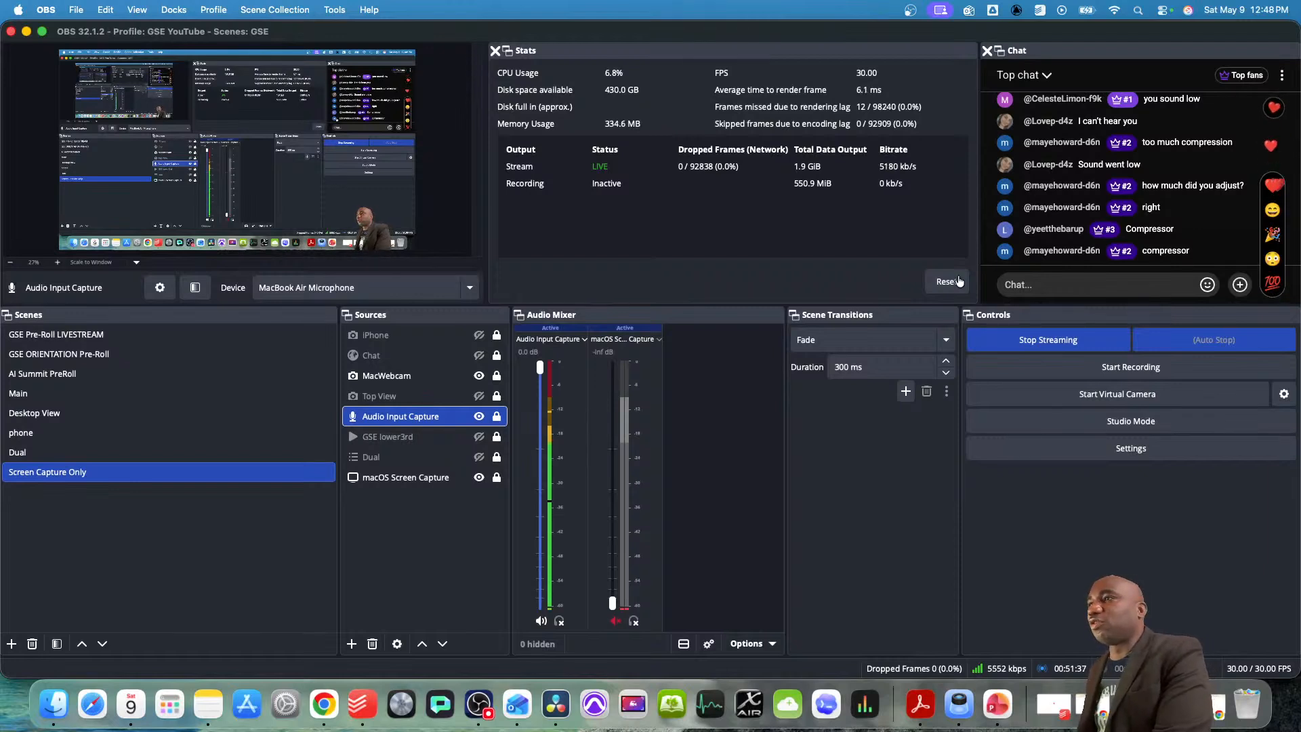
drag(633, 305, 638, 263)
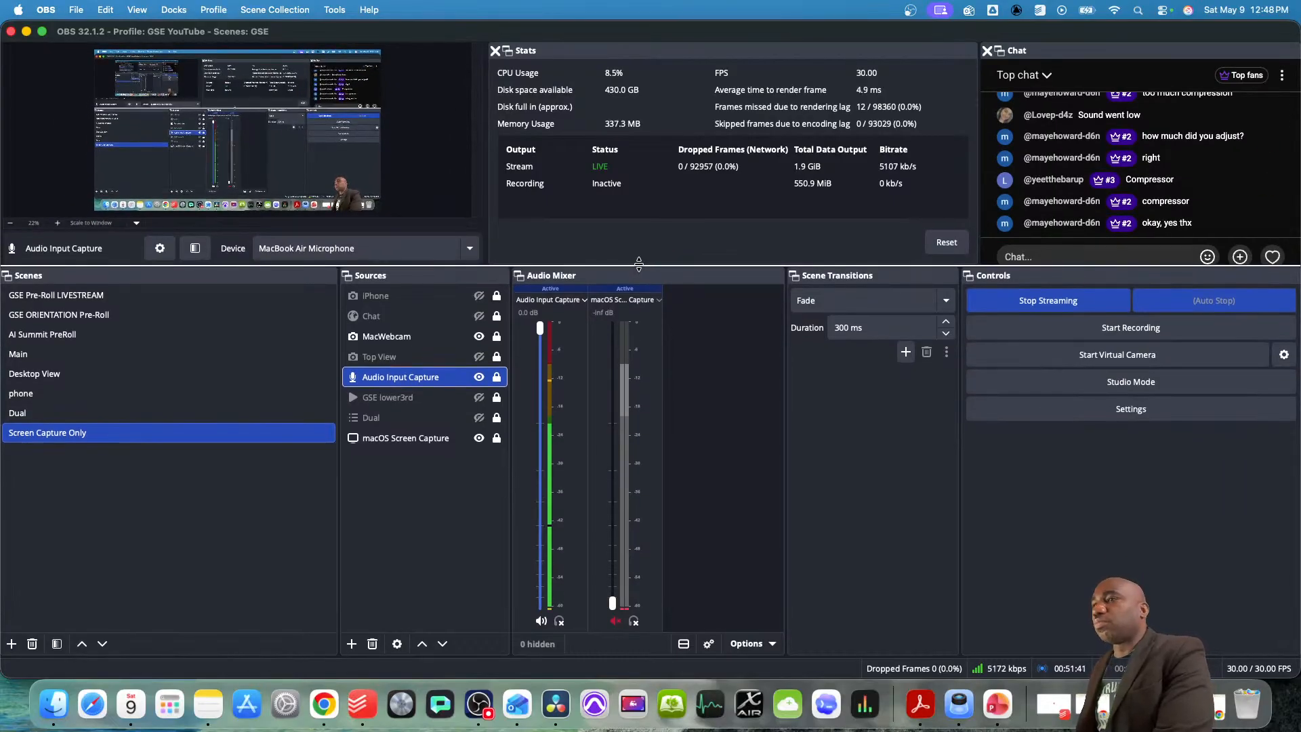
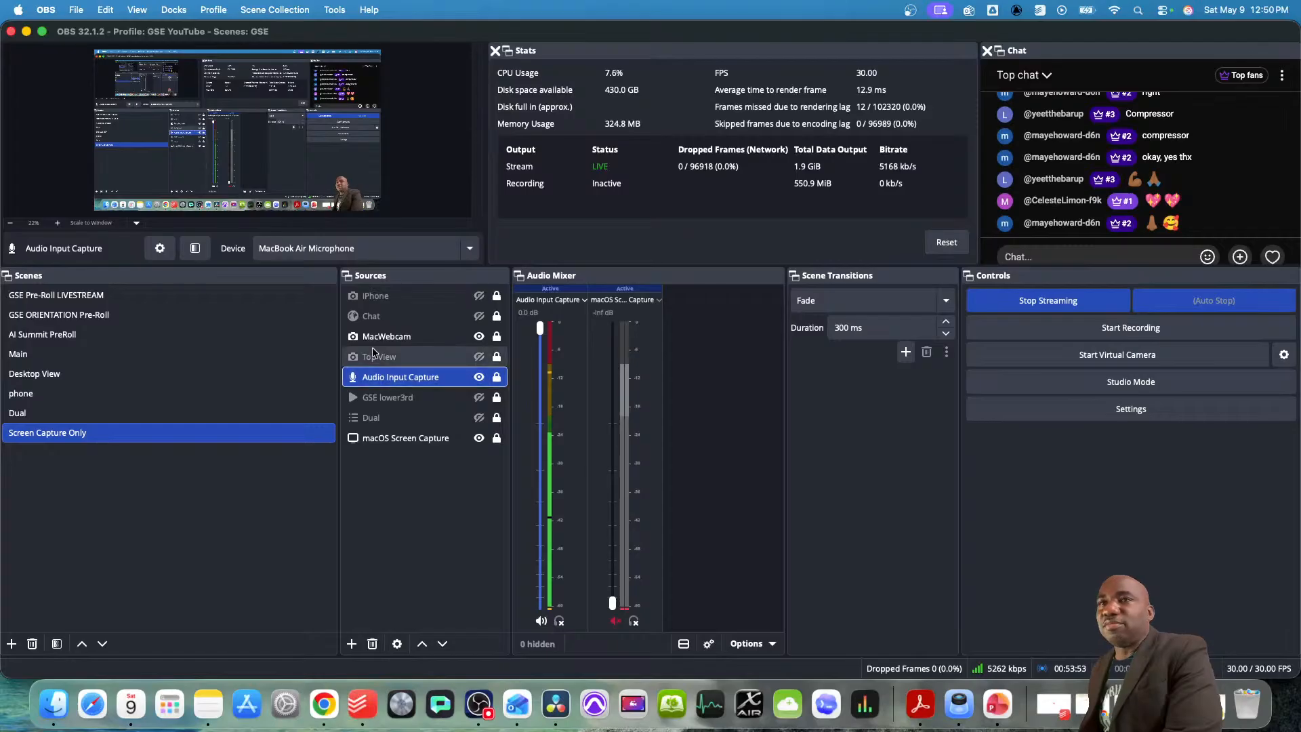
- Open the Audio Input Capture filters clear of the mixer, compare the sound with the Compressor off and on, and leave it enabled
click(195, 248)
drag(468, 80, 827, 106)
click(770, 180)
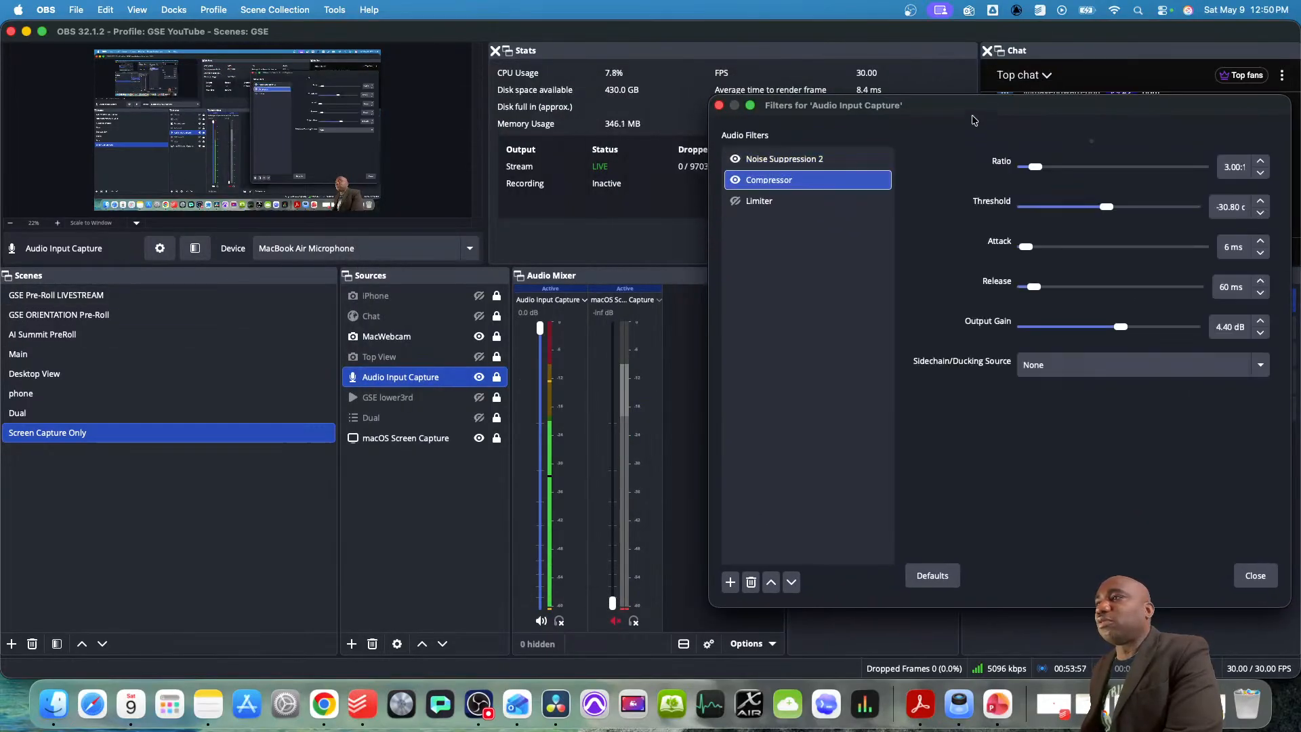
drag(943, 107, 900, 89)
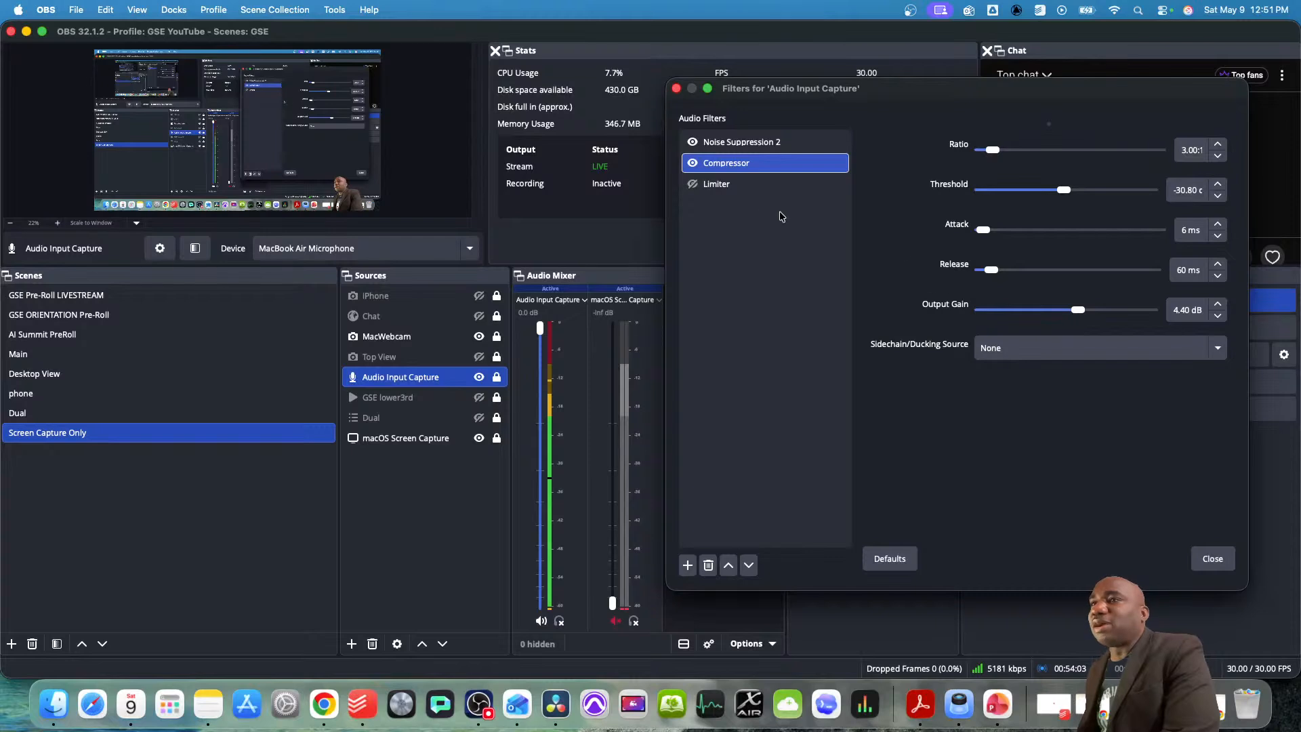
click(694, 165)
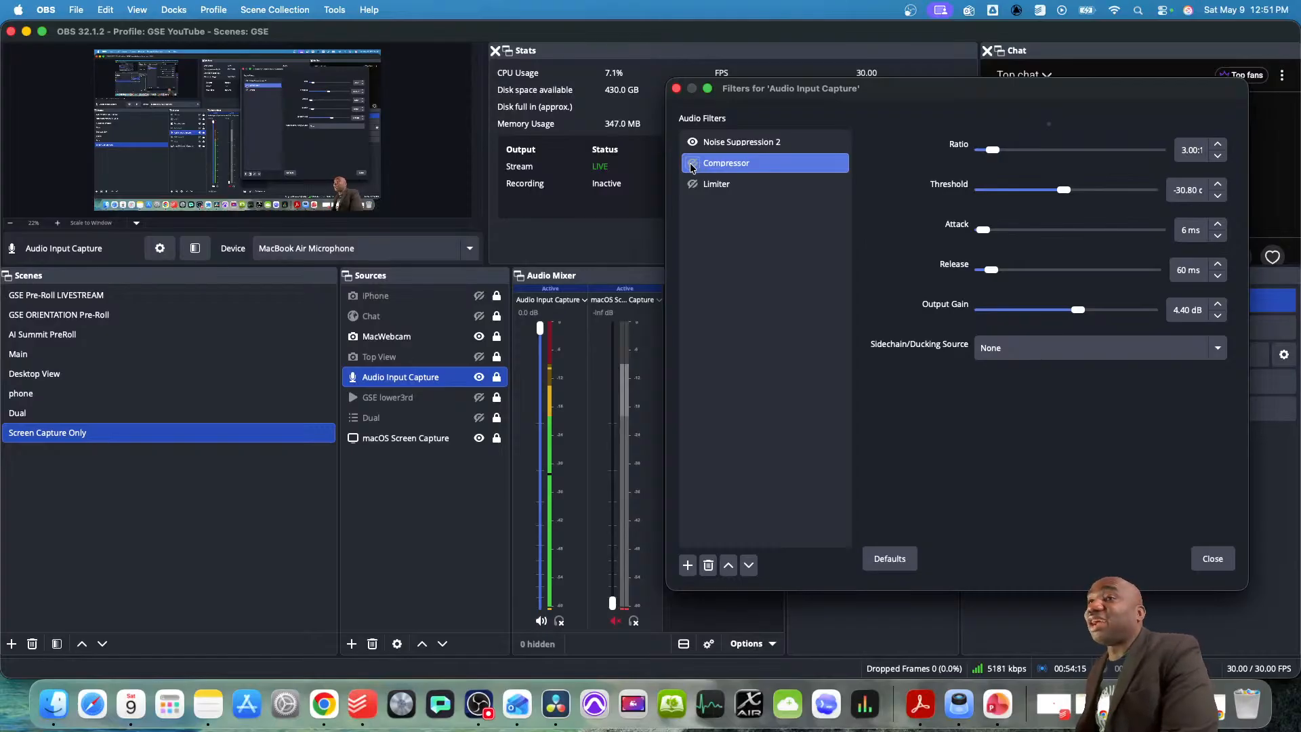
click(692, 165)
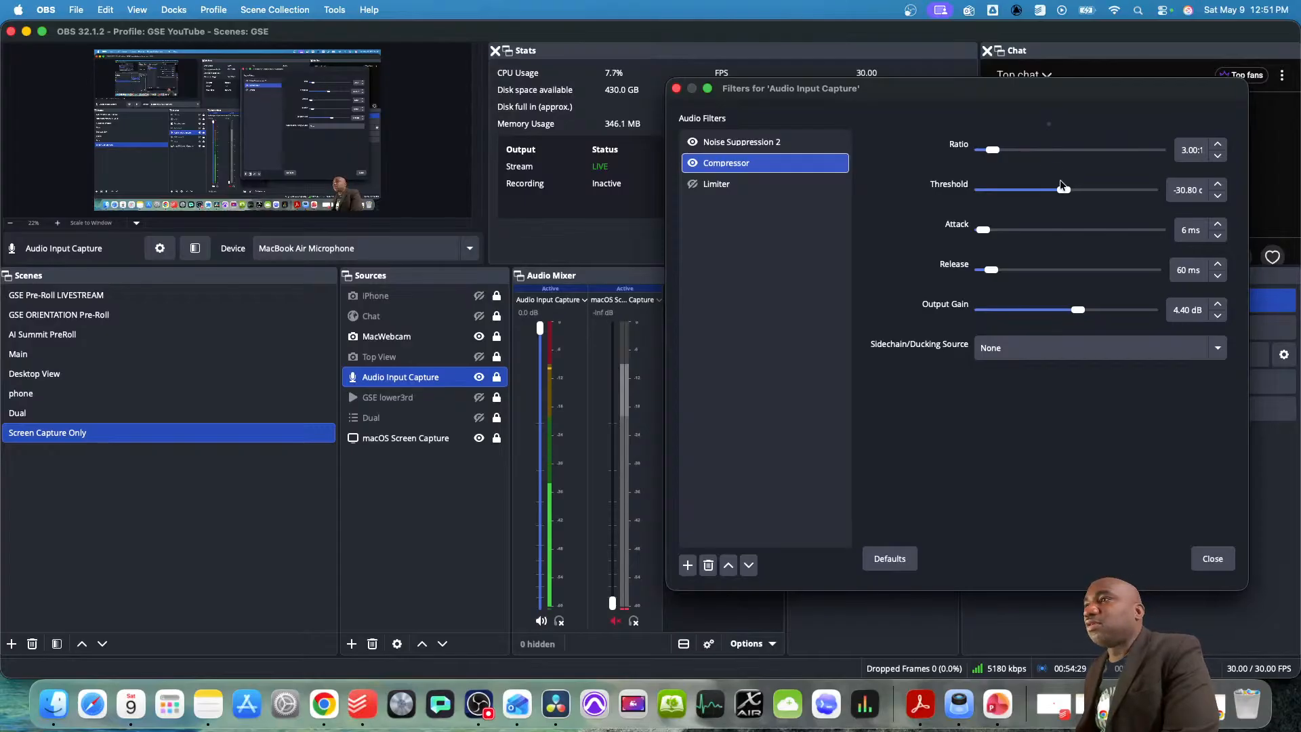
- Set the Compressor threshold to -52.80 dB, the ratio to 7.50:1 and the output gain to 24.90 dB
drag(1066, 192, 1001, 194)
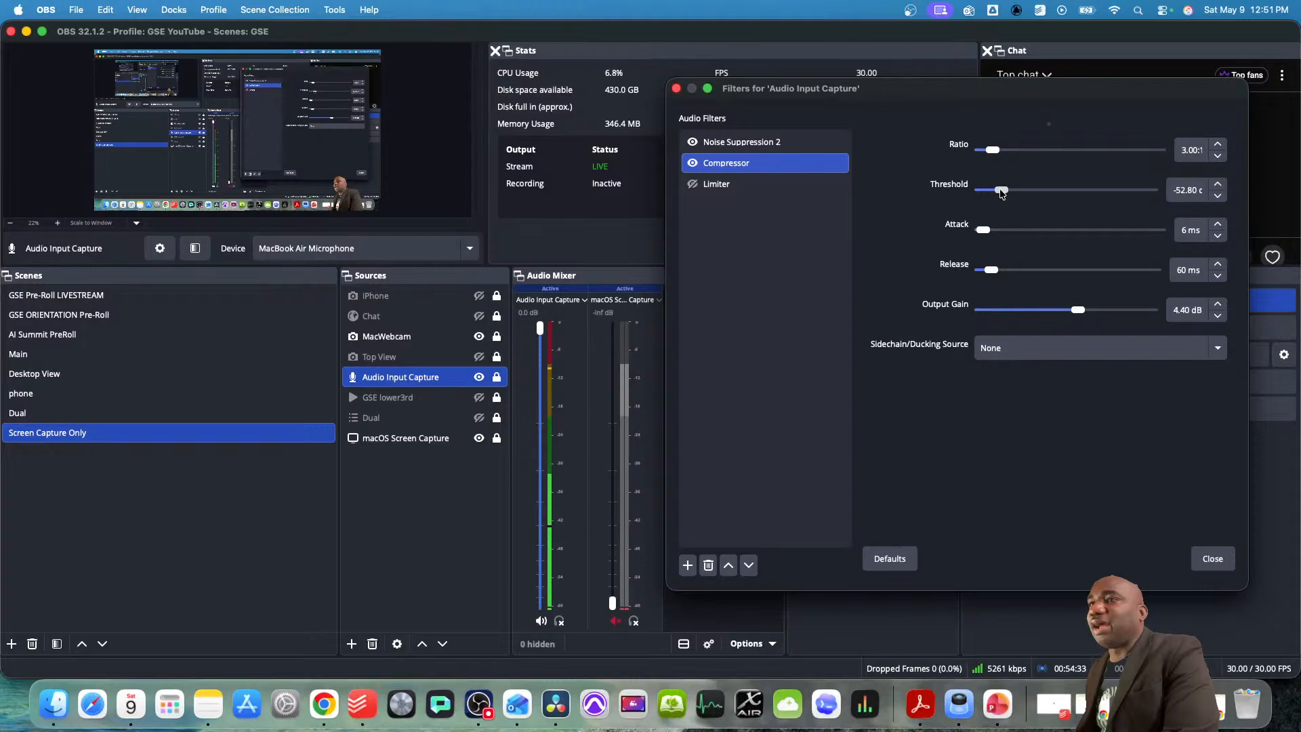
drag(1078, 312, 1118, 312)
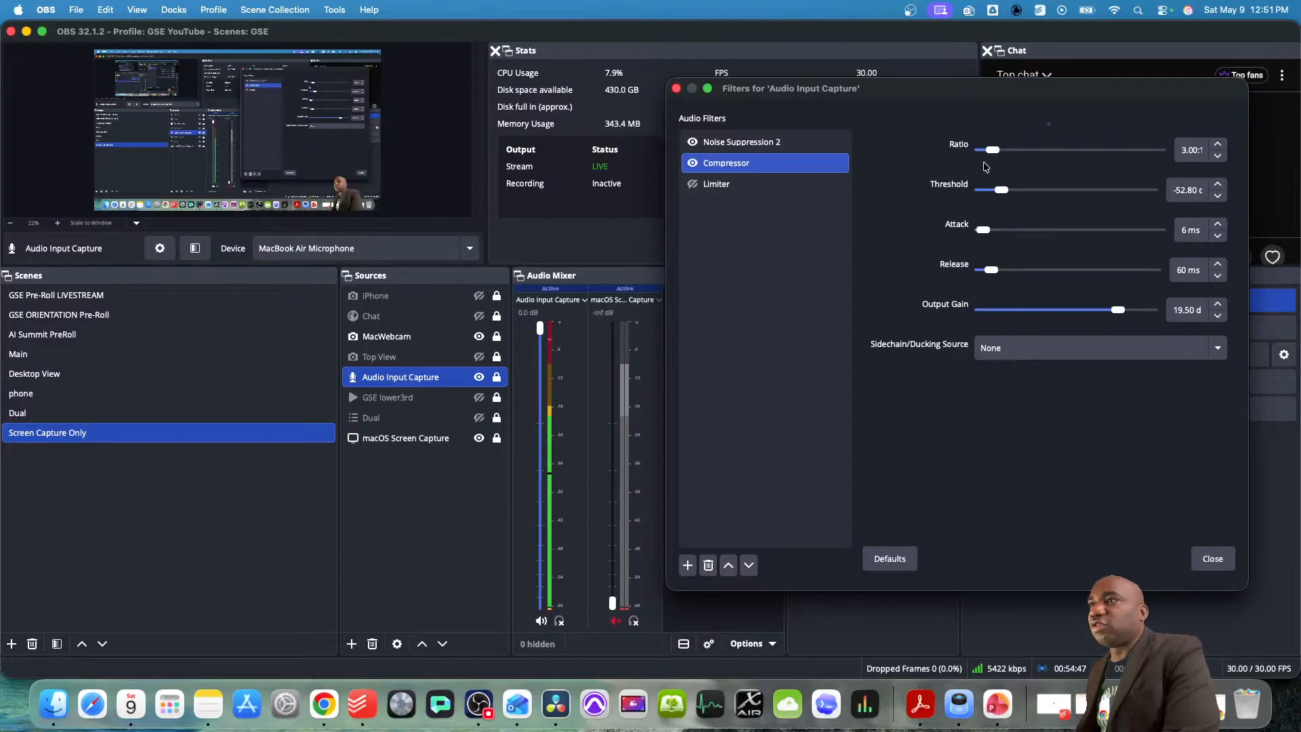
drag(993, 150, 1021, 150)
drag(1118, 310, 1133, 311)
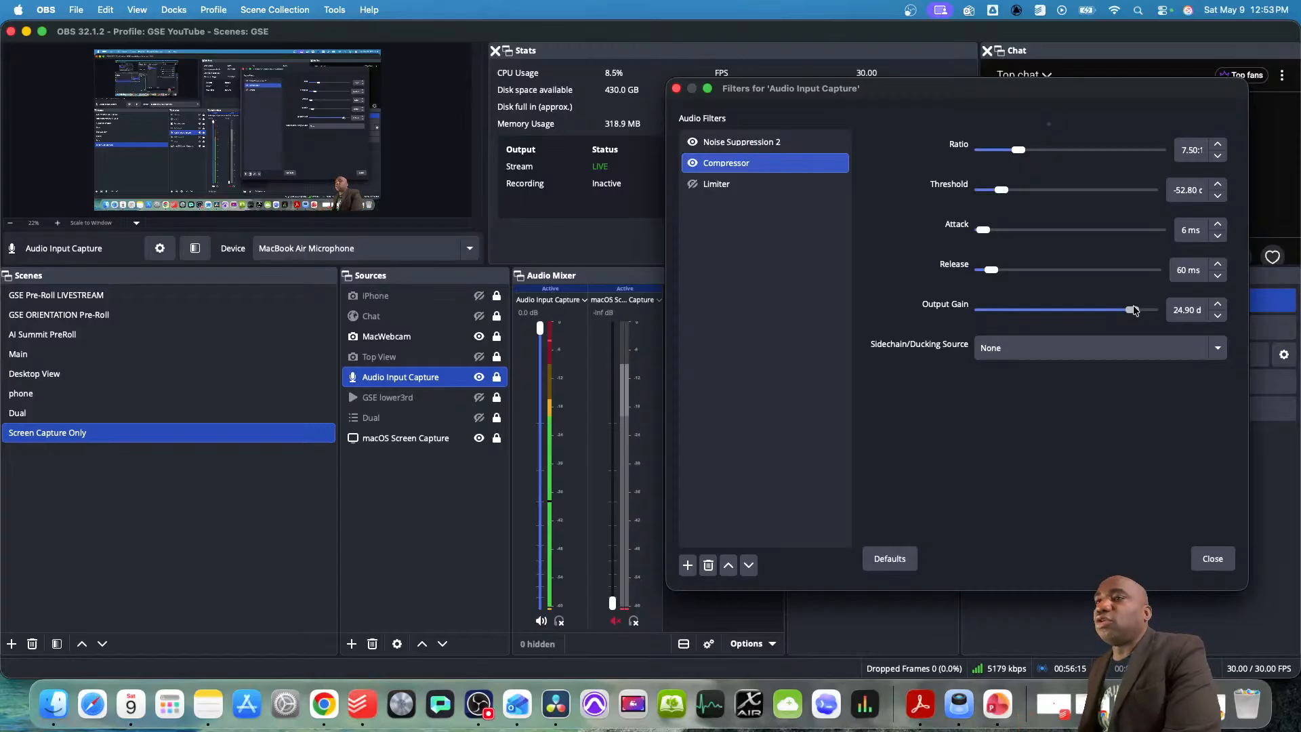
- Disable the Compressor and Noise Suppression 2 filters for a listening comparison, and re-enable only the Compressor
click(695, 164)
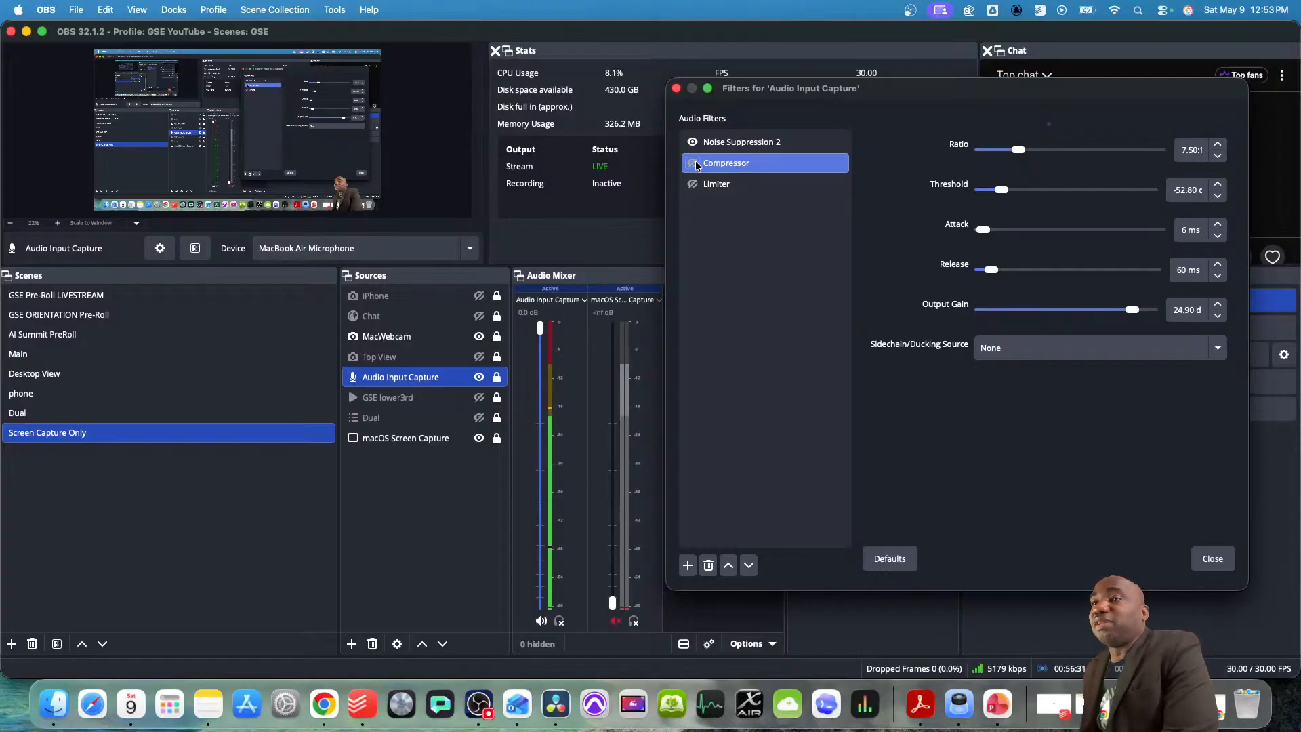
click(692, 143)
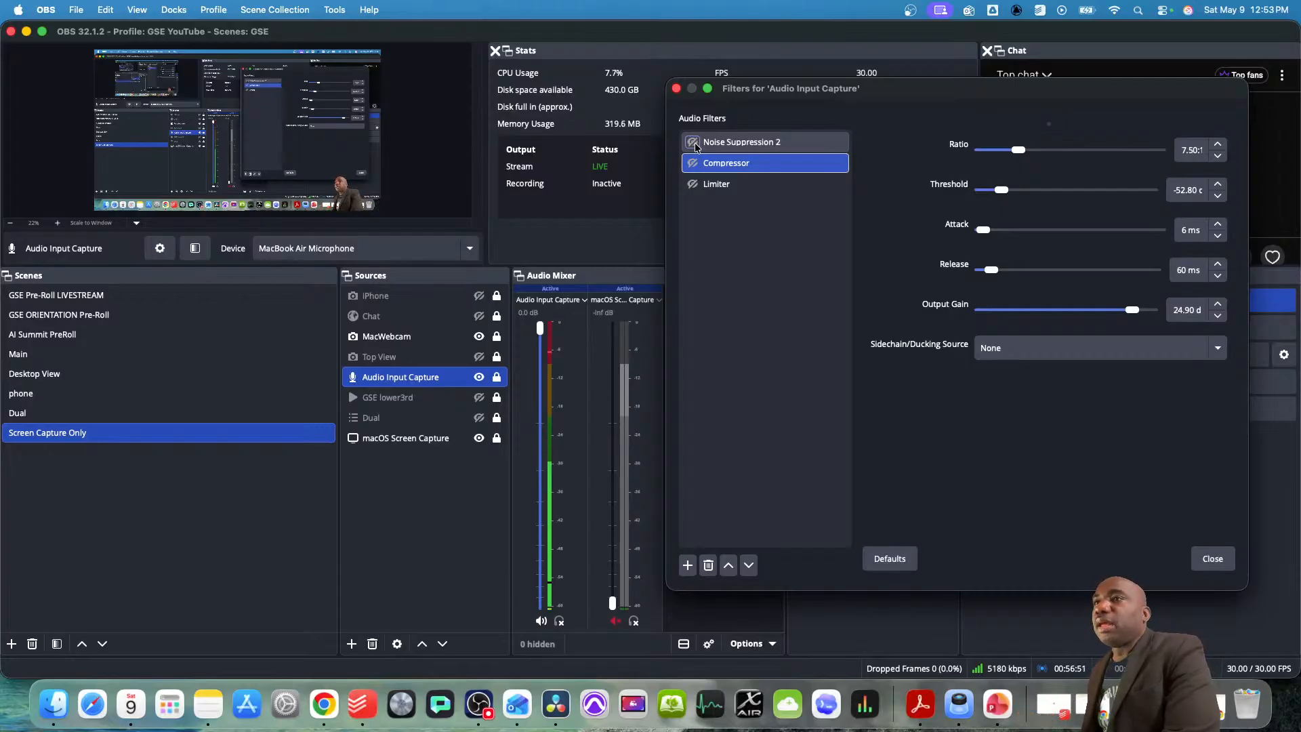
click(691, 164)
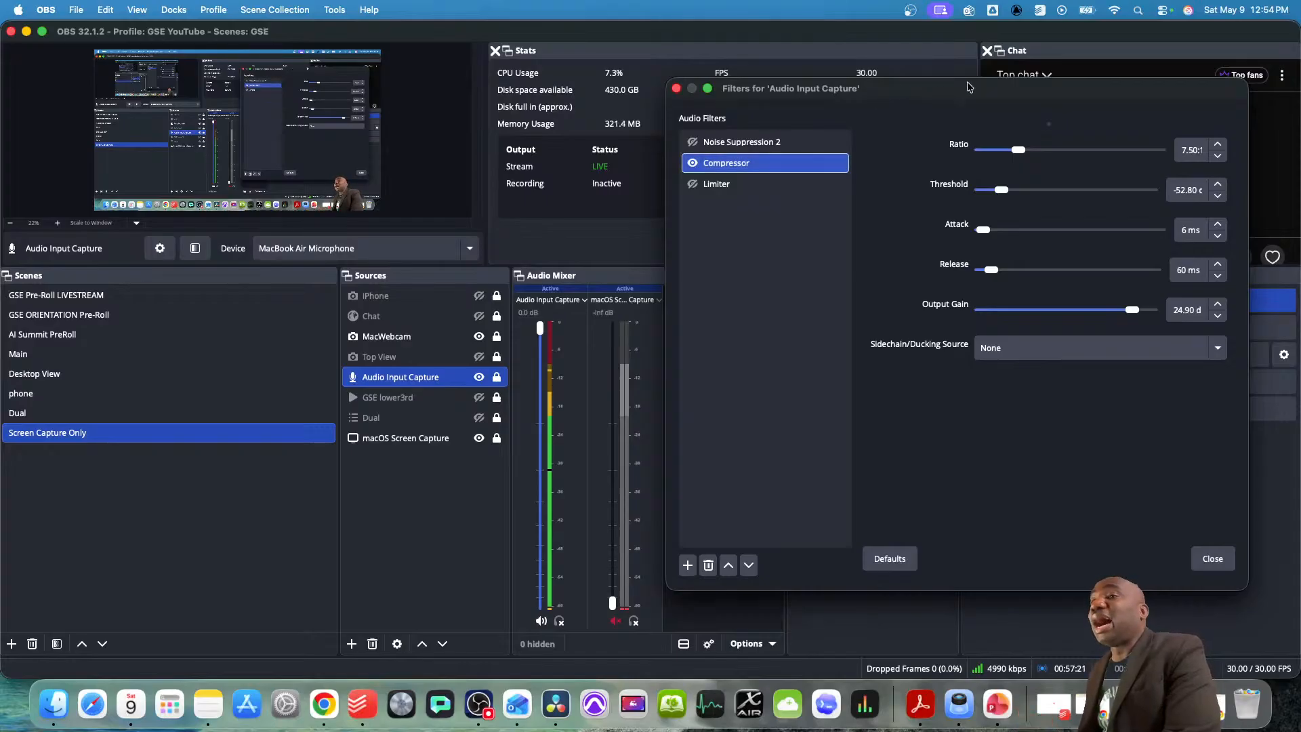
- Uncover the Chat dock, read the viewers' feedback and compare the sound by toggling the Compressor filter
drag(968, 87, 572, 92)
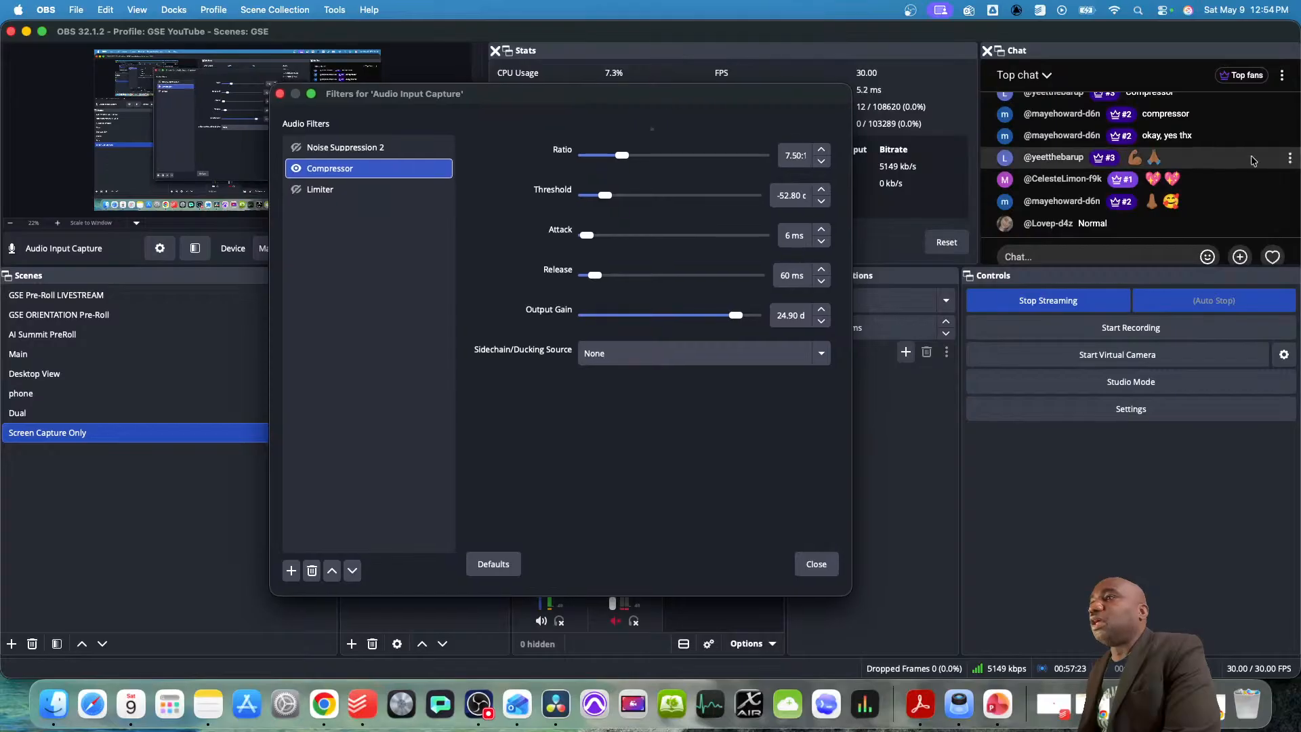
scroll(1142, 187, up, 1)
scroll(1141, 182, up, 5)
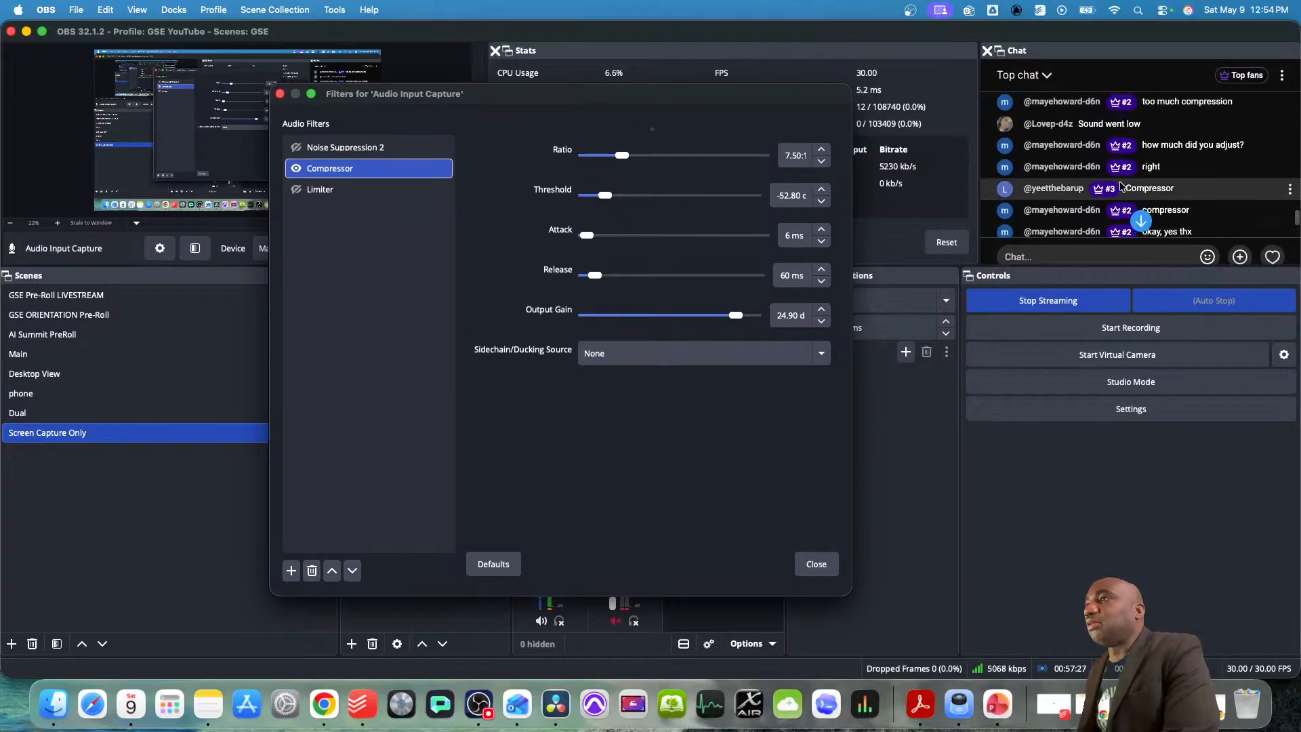
scroll(1119, 186, down, 5)
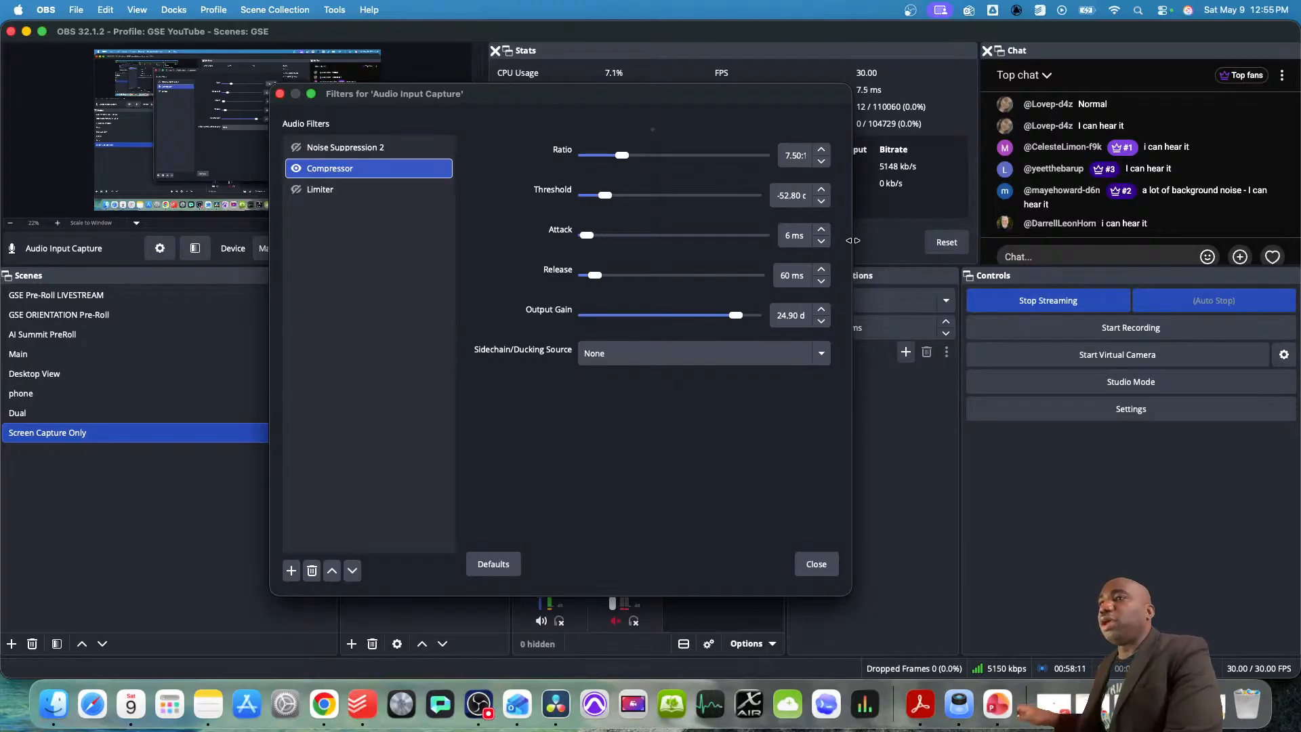
click(299, 170)
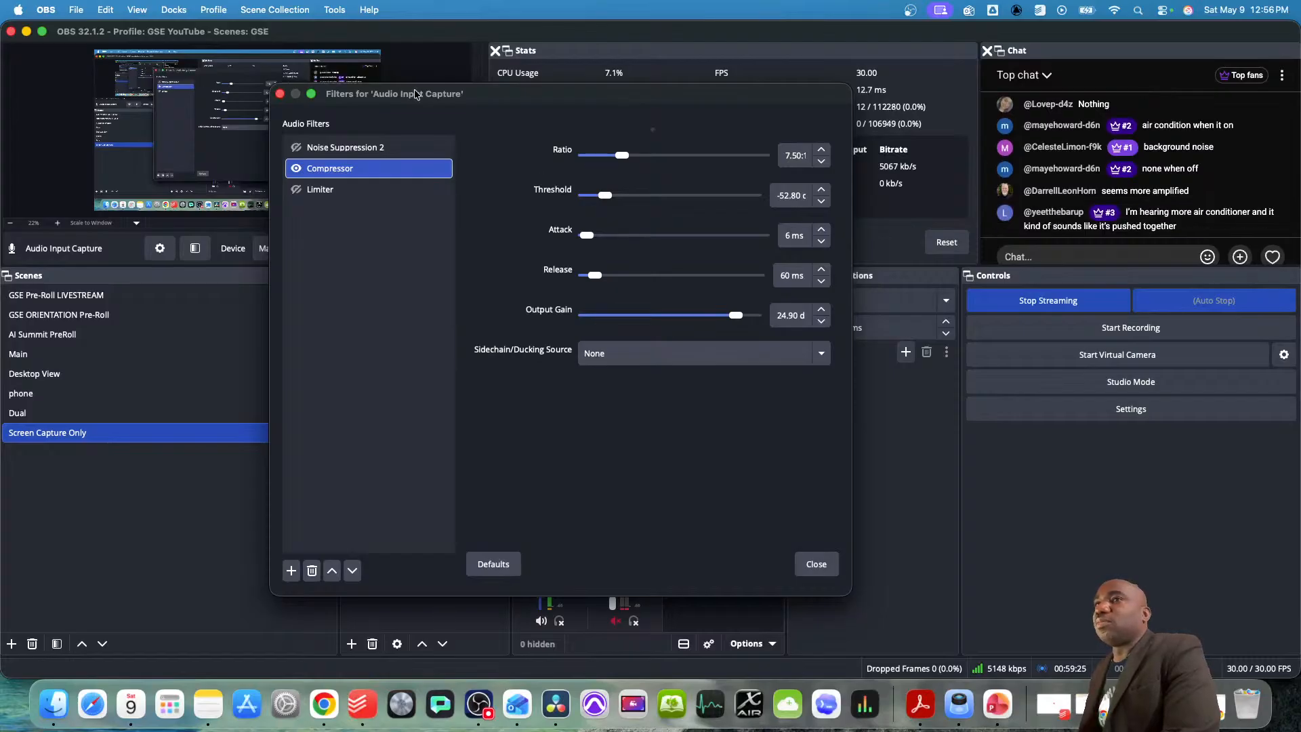
- Move the filters window off the audio mixer, toggle the Compressor to compare the meter levels, and leave it enabled
drag(418, 95, 808, 101)
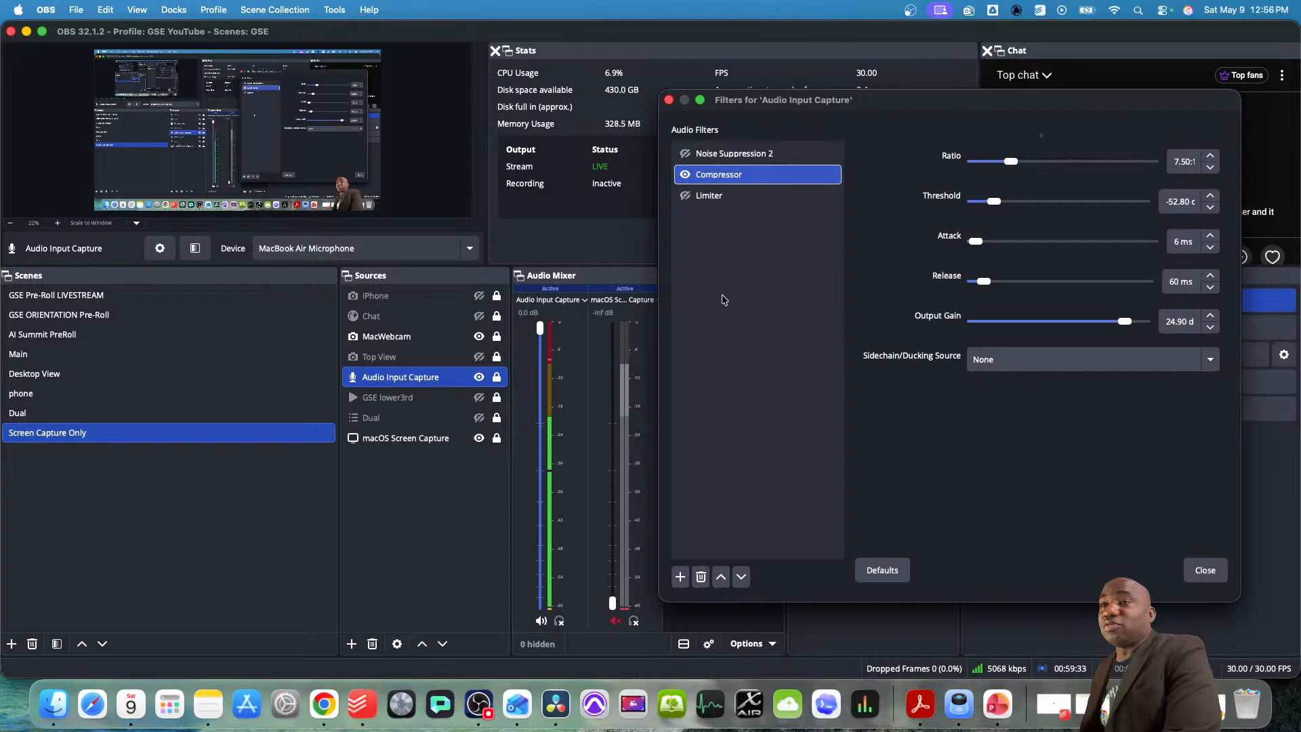
click(686, 176)
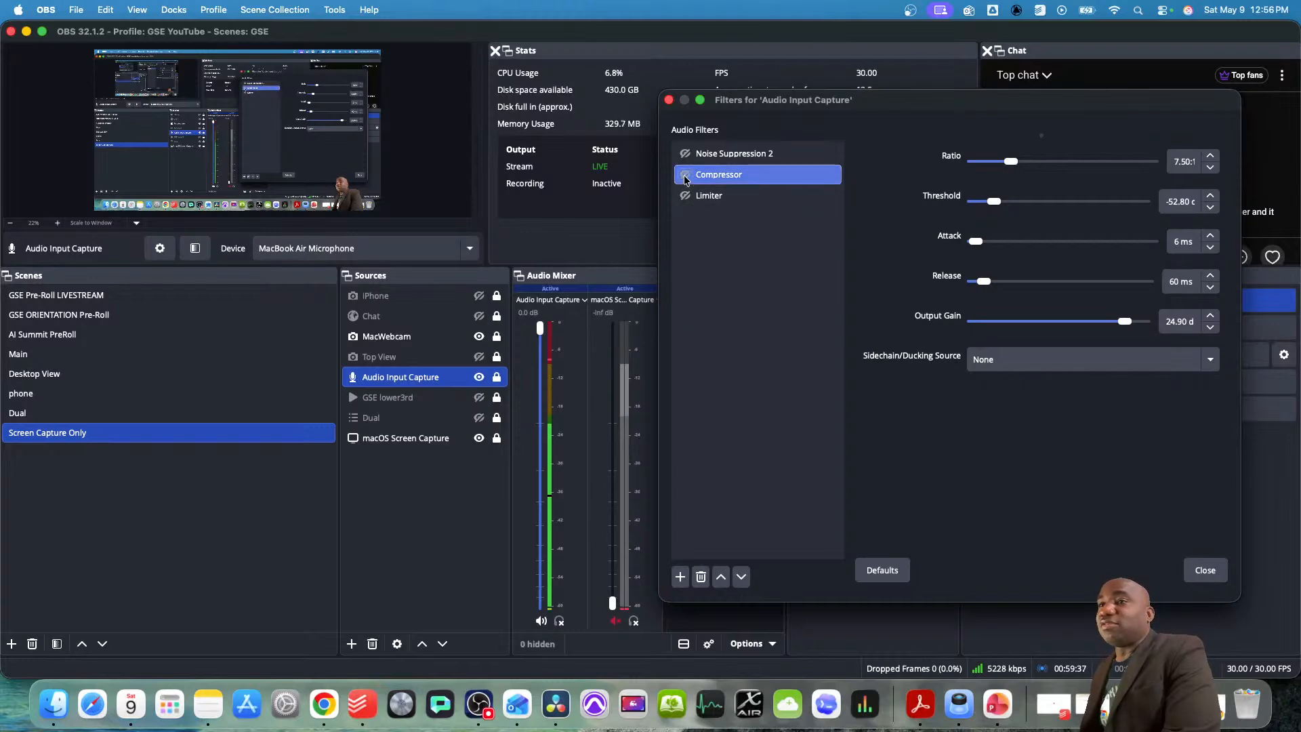
click(685, 176)
click(685, 176)
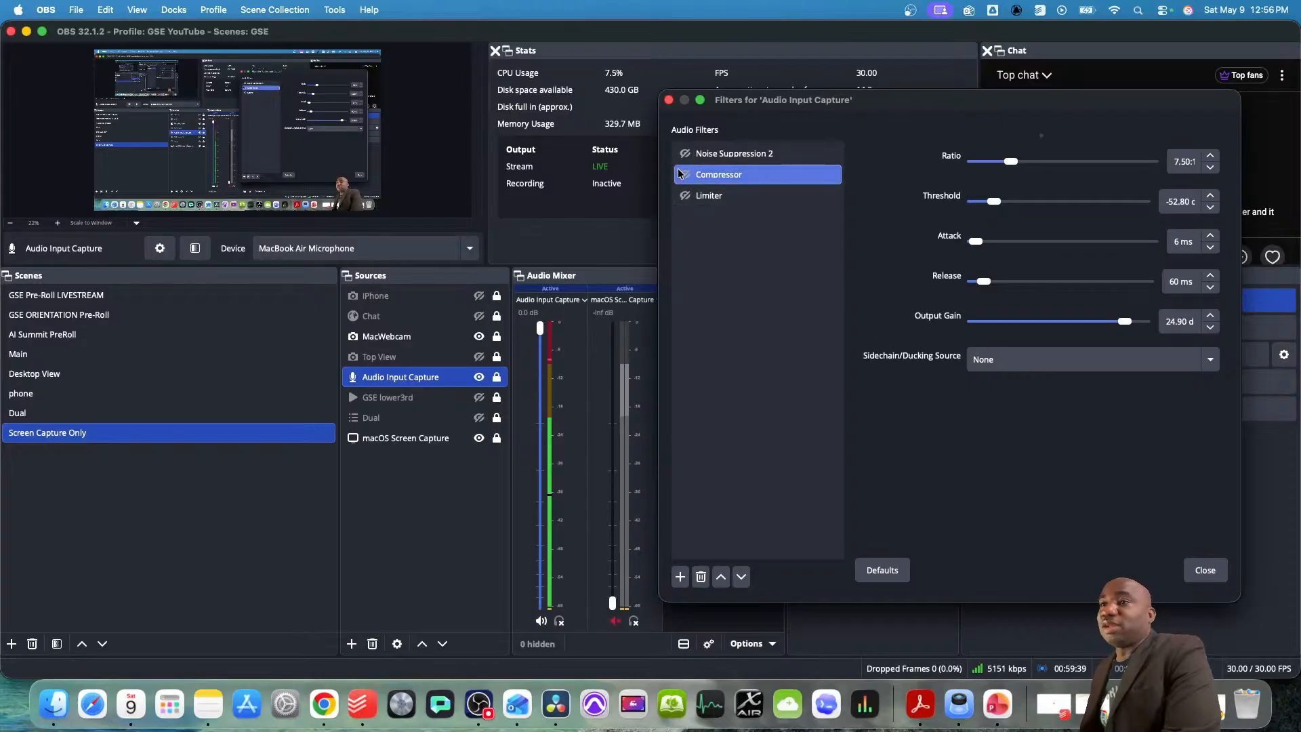
click(684, 174)
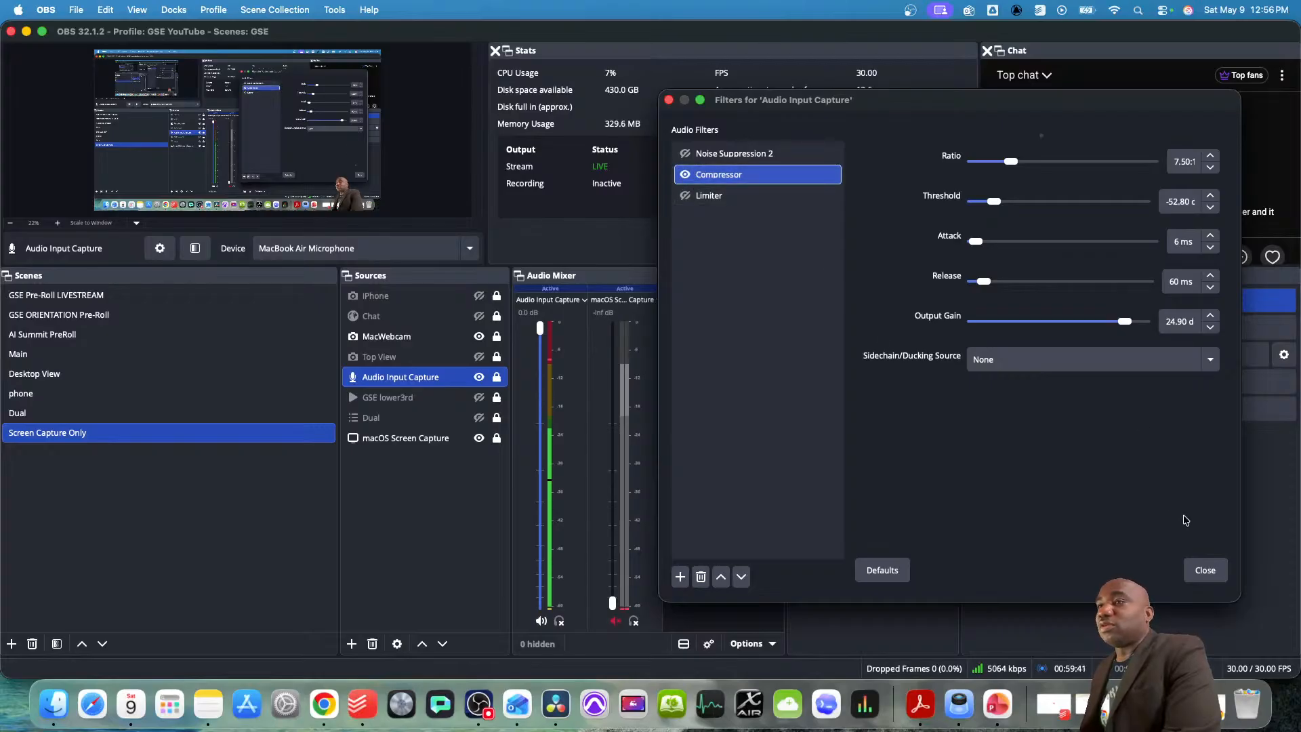
- Set the Compressor output gain to 23.10 dB, compare the levels with the filter off and on, and leave it enabled
drag(1125, 321, 1123, 323)
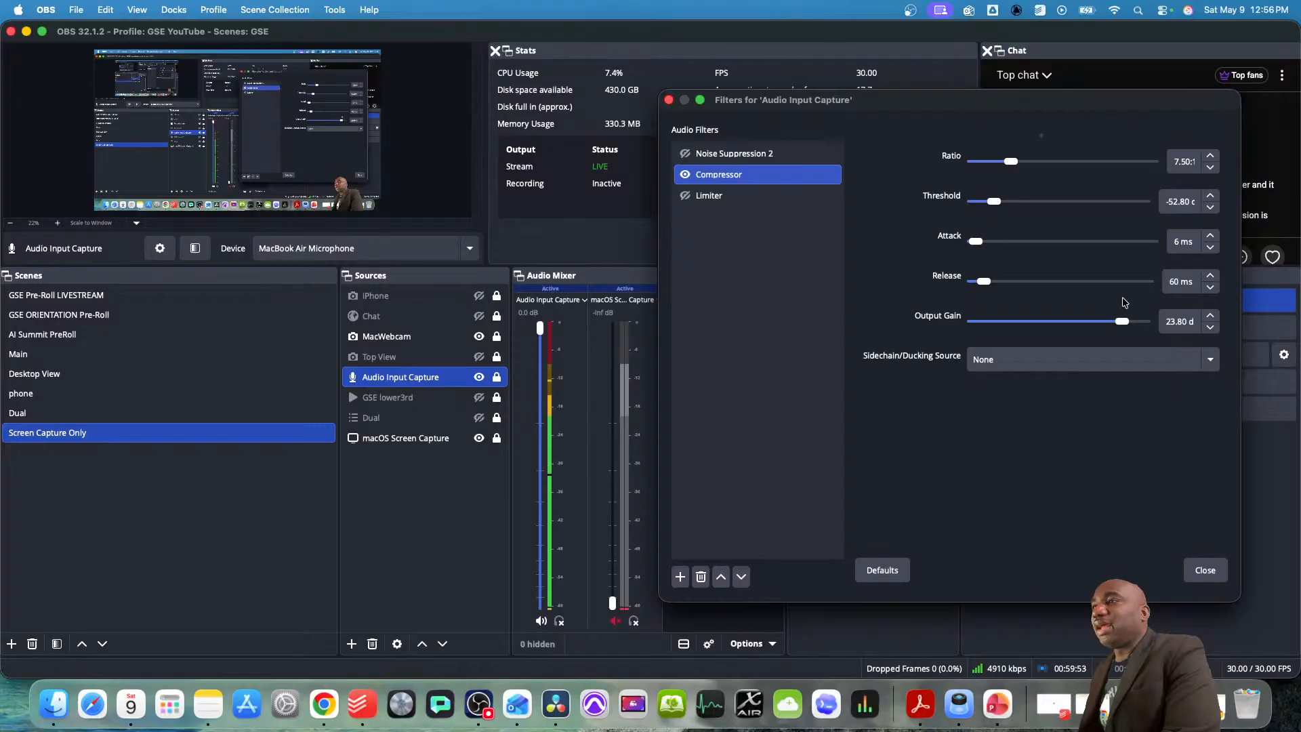
drag(1123, 322, 1121, 324)
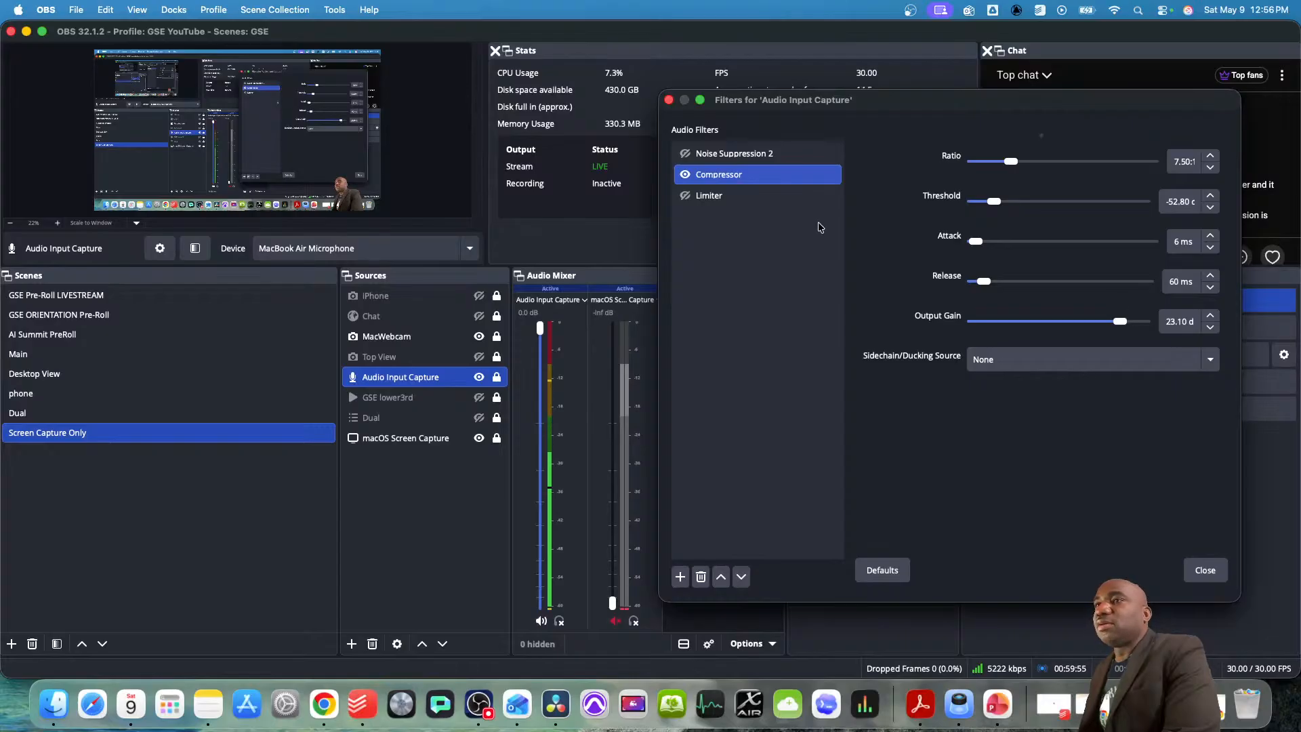
click(685, 176)
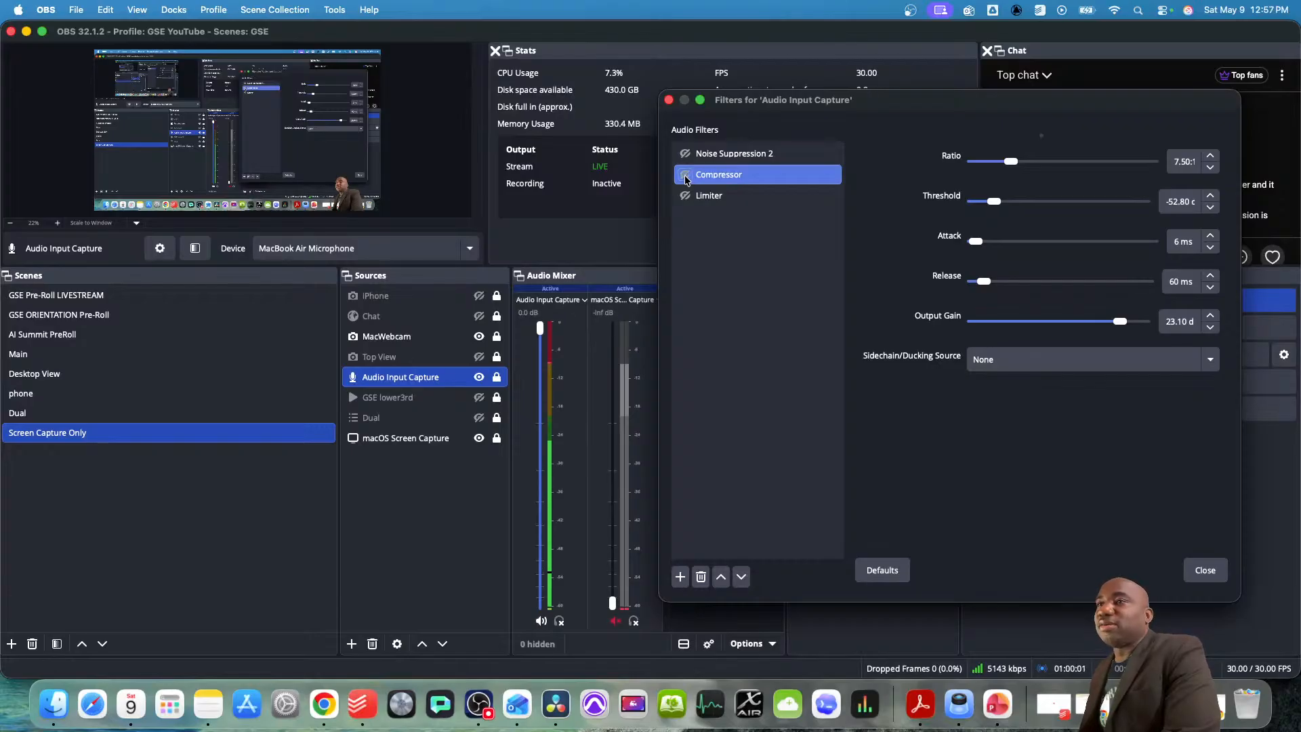
click(685, 176)
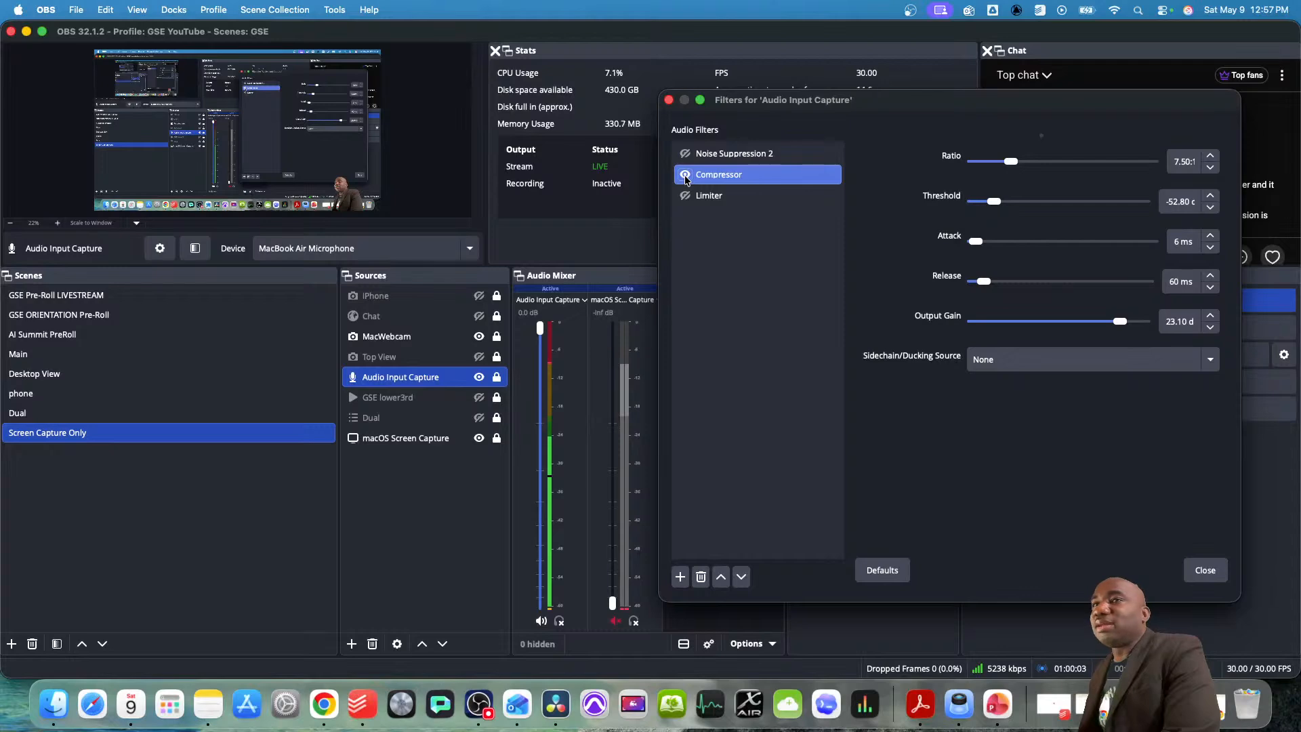
- Re-enable Noise Suppression 2, reposition the filters window around the chat and mixer, and toggle the Compressor to compare, leaving it enabled
drag(891, 101, 558, 96)
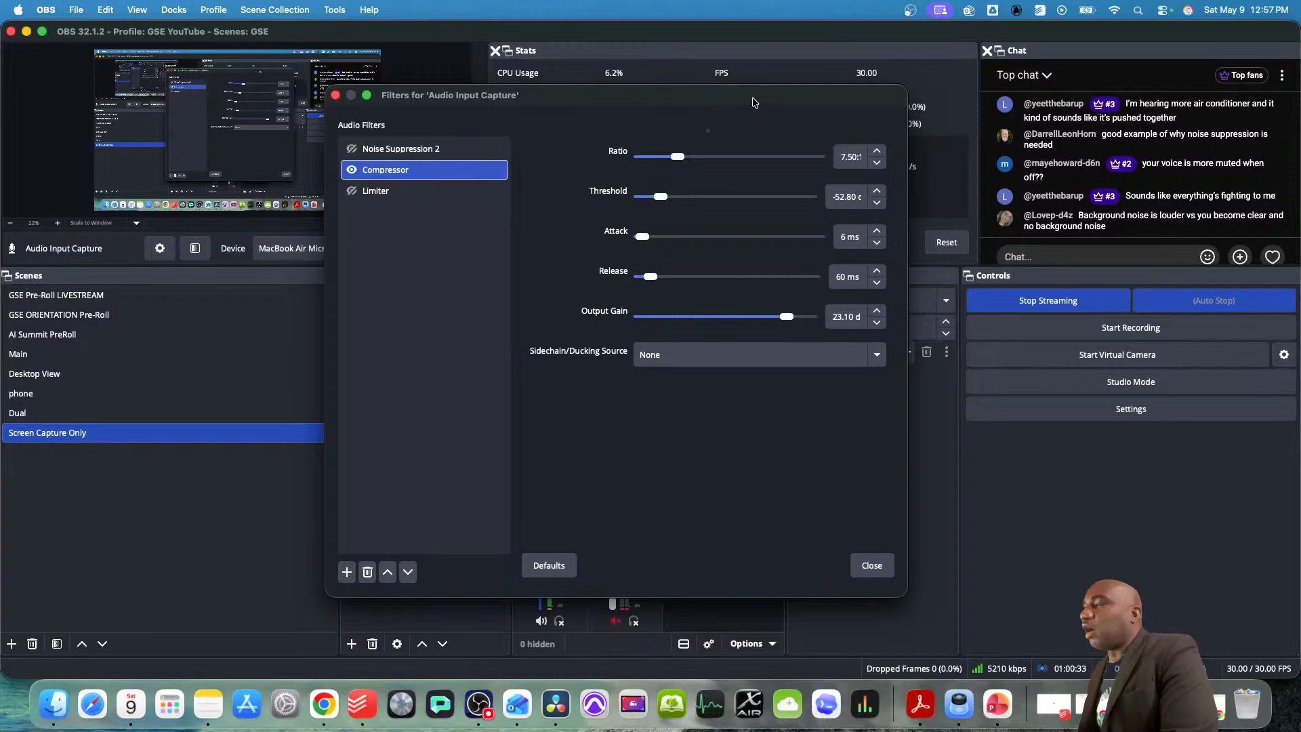
drag(753, 102, 1025, 103)
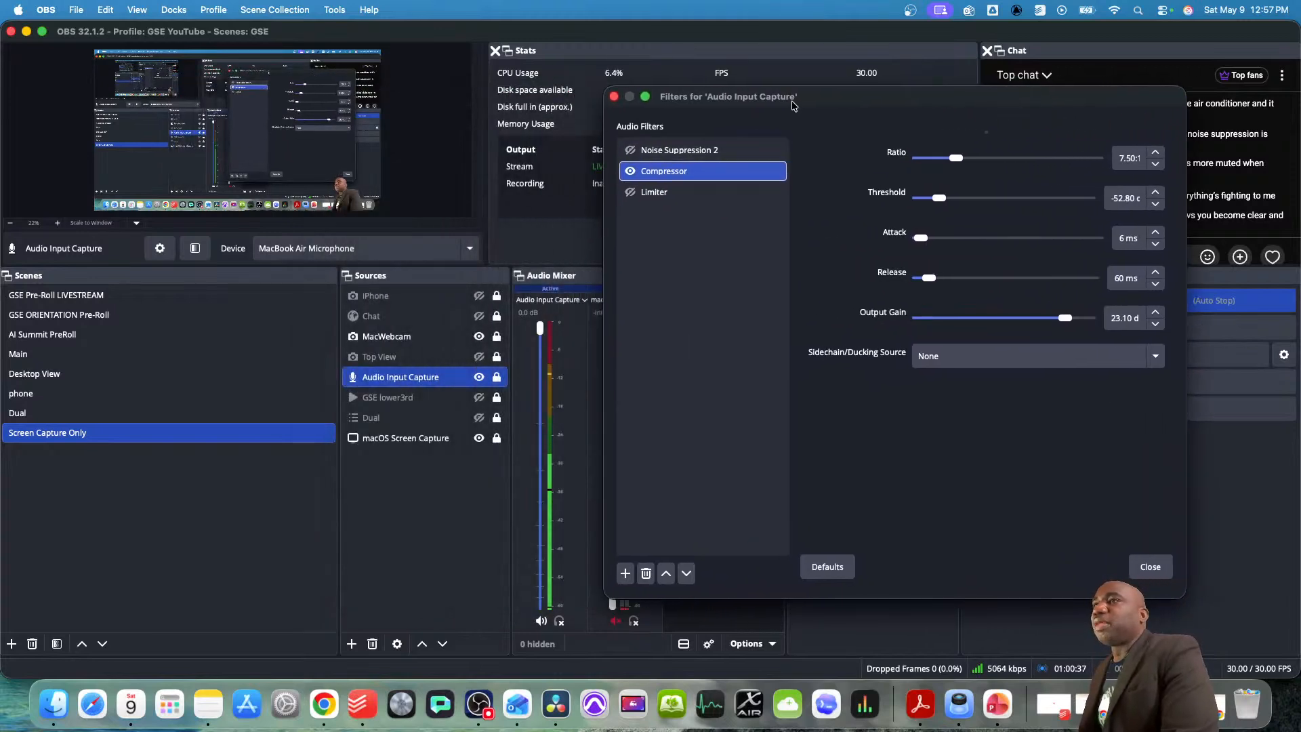
drag(798, 103, 610, 91)
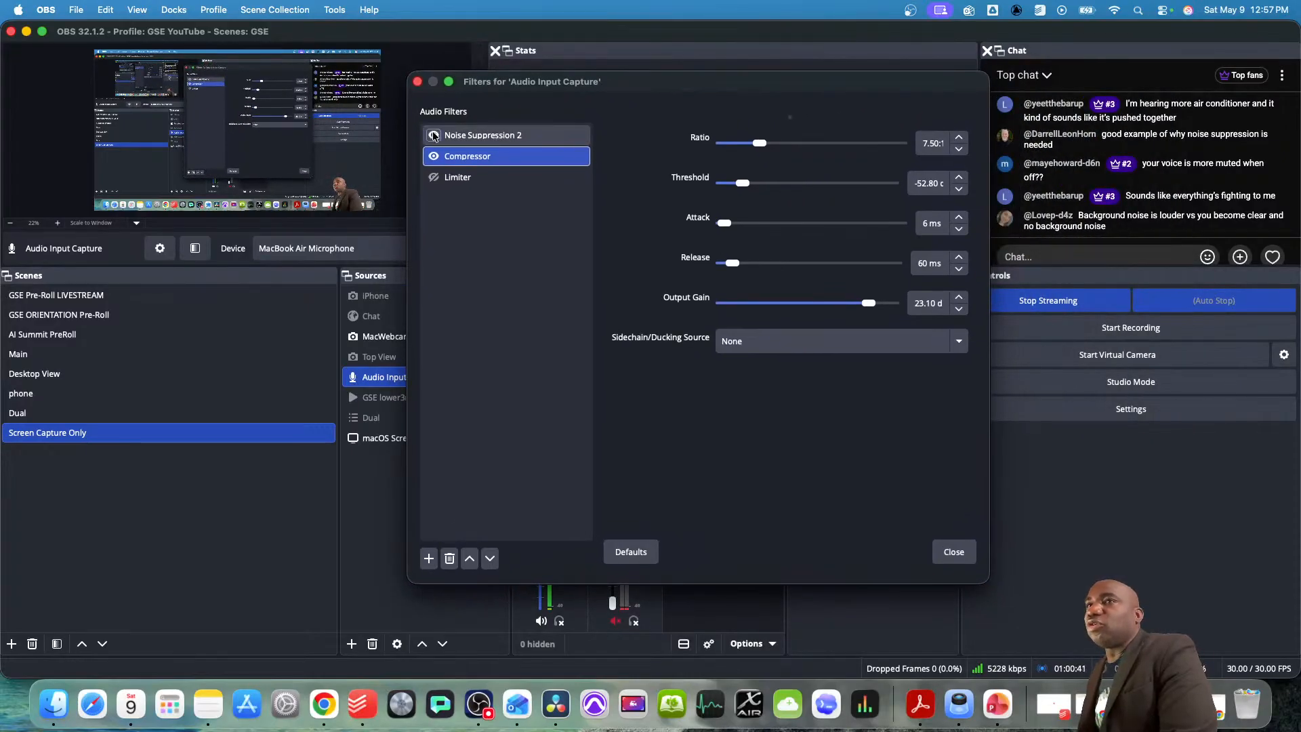
drag(531, 86, 595, 84)
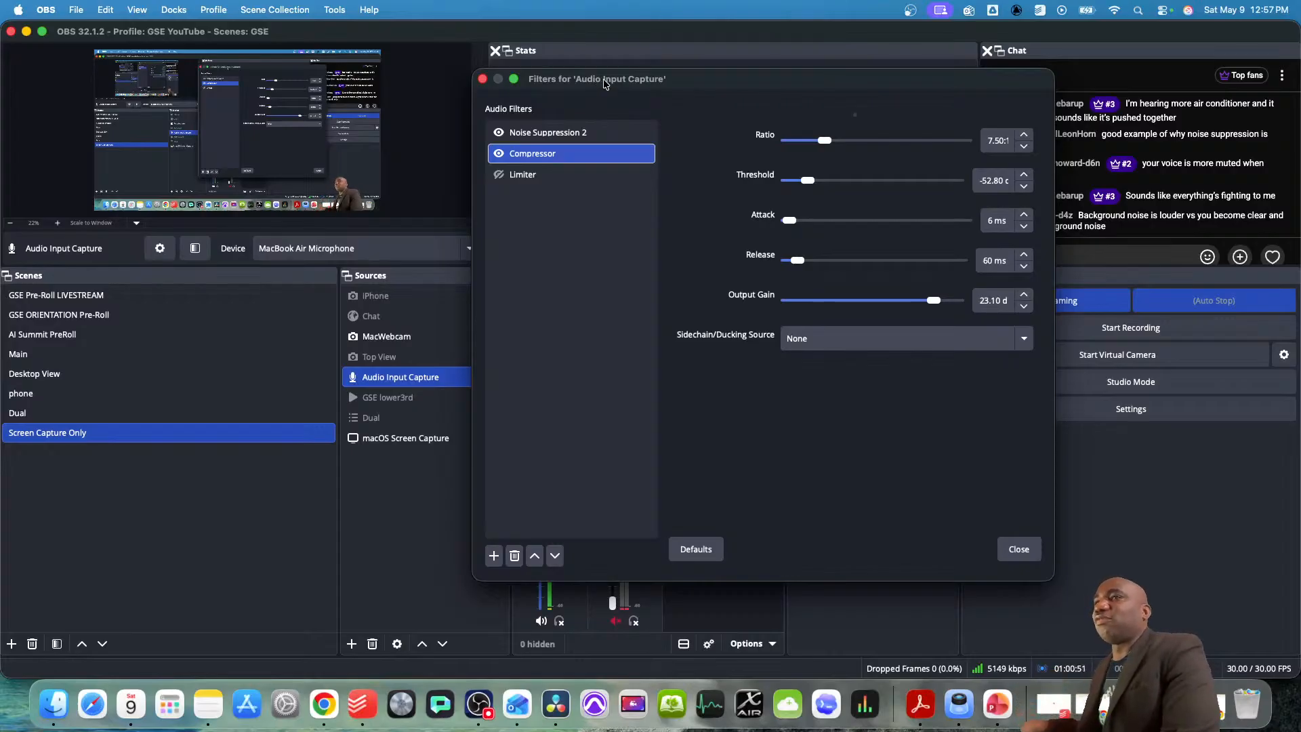
drag(603, 83, 668, 82)
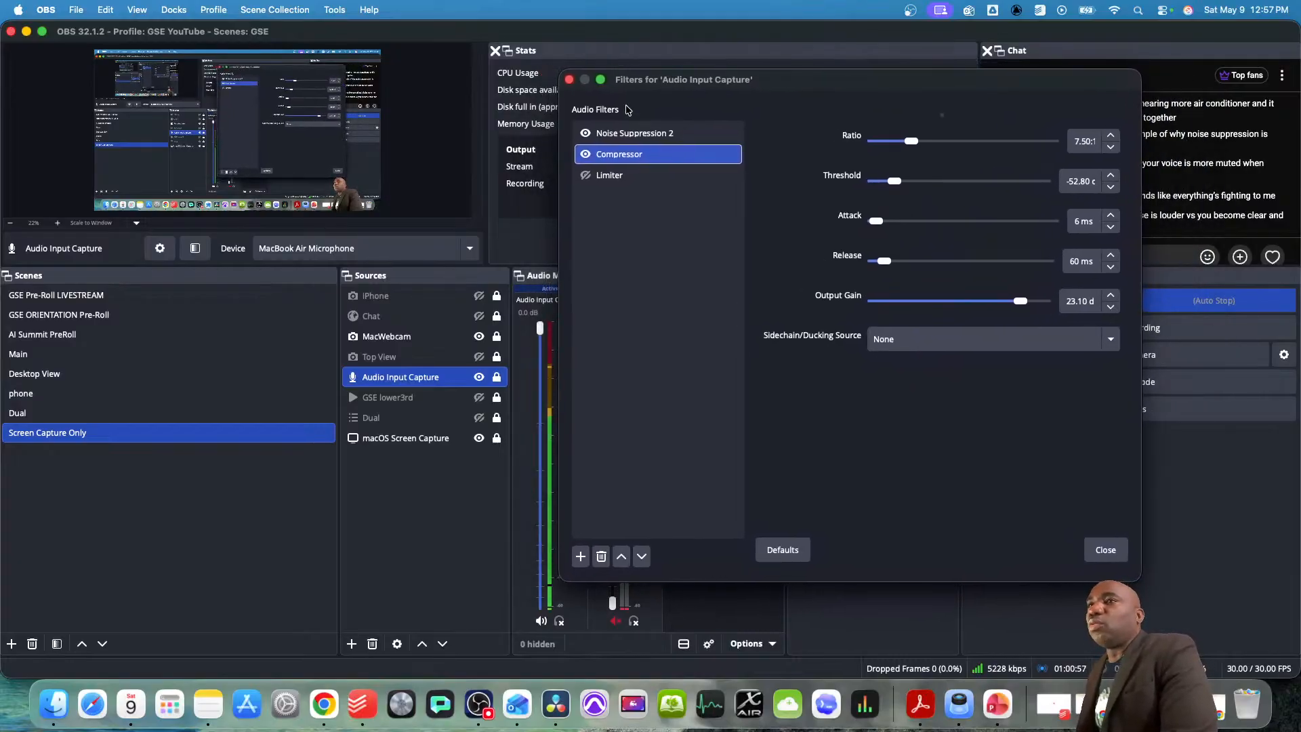
click(586, 155)
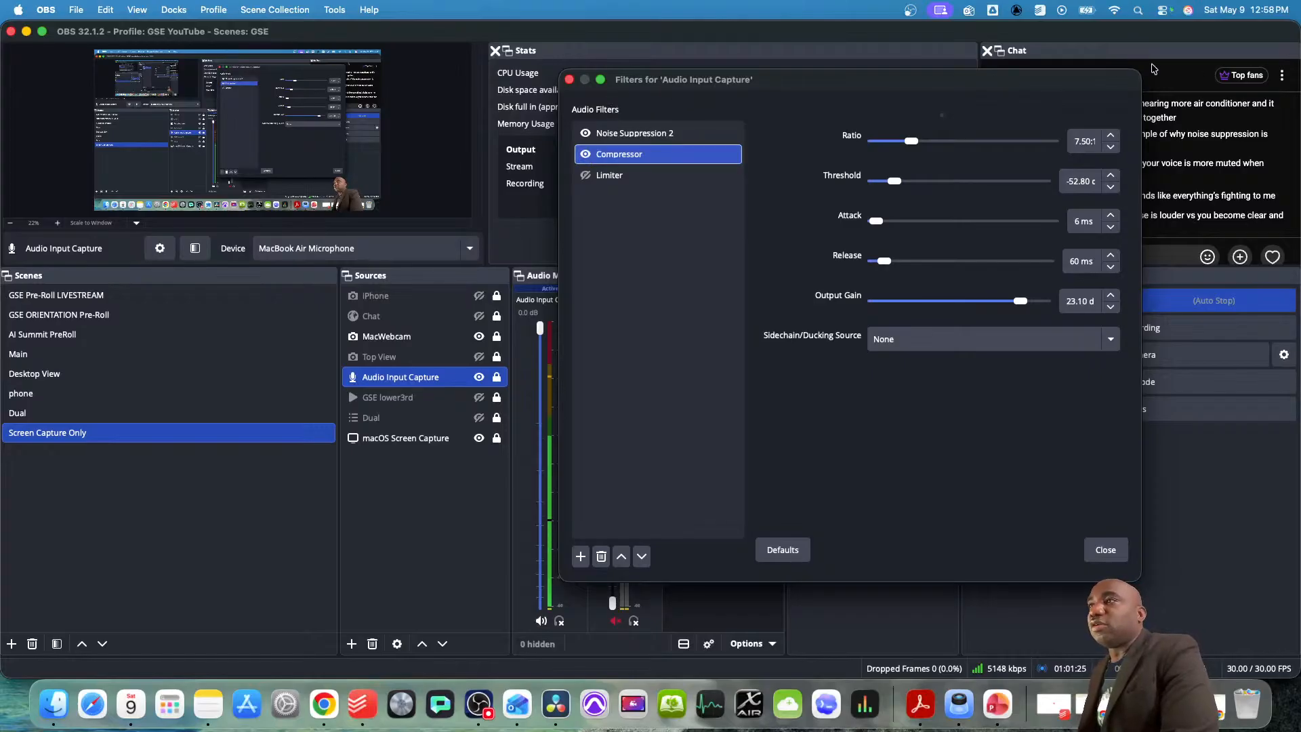
- Narrow the filters window and move it so that it covers neither the Chat dock nor the Audio Mixer
drag(1139, 70, 1082, 90)
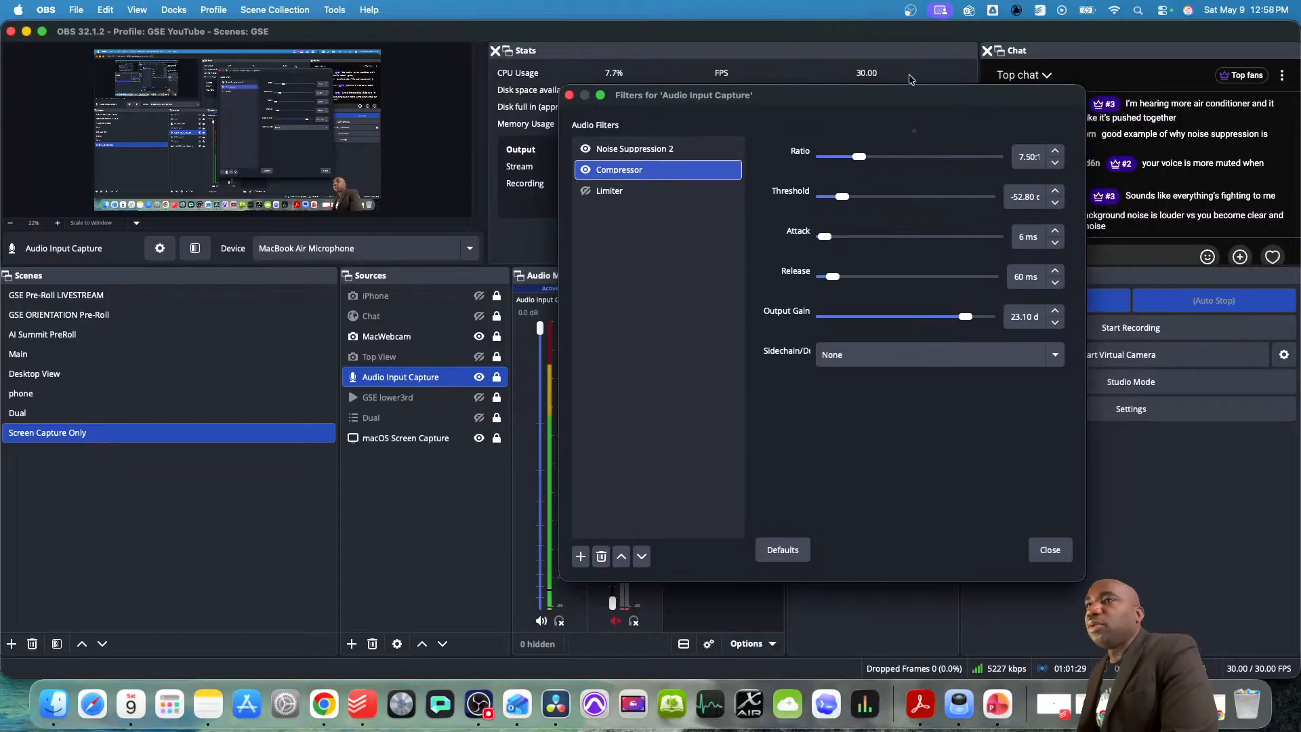
drag(927, 99, 882, 86)
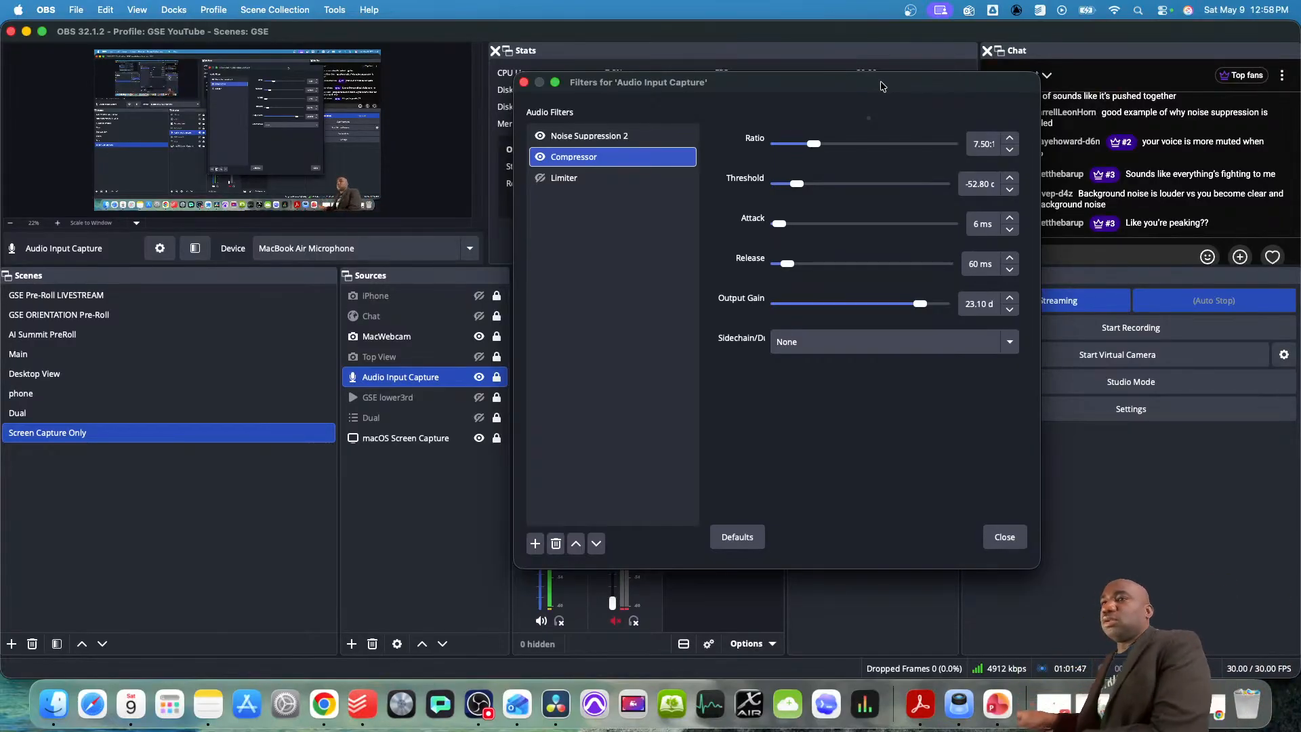
drag(829, 83, 885, 80)
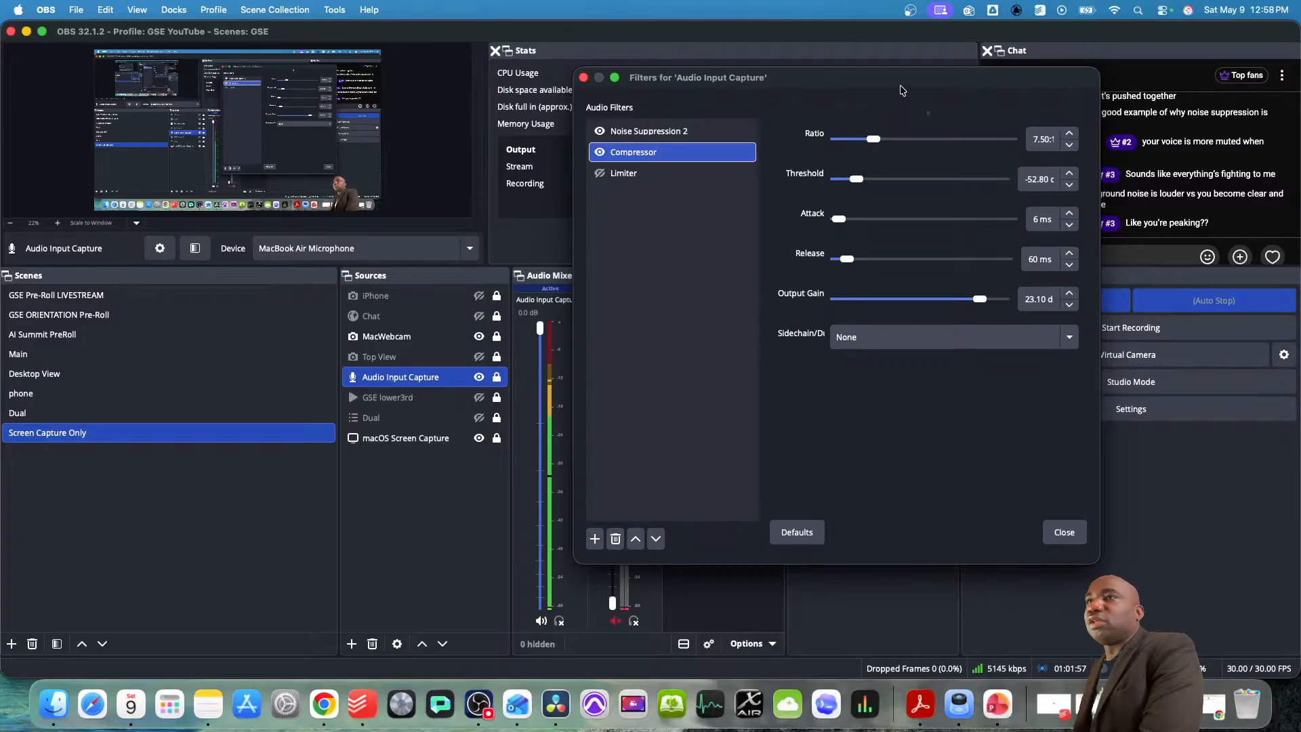
drag(796, 82, 234, 79)
drag(540, 68, 486, 81)
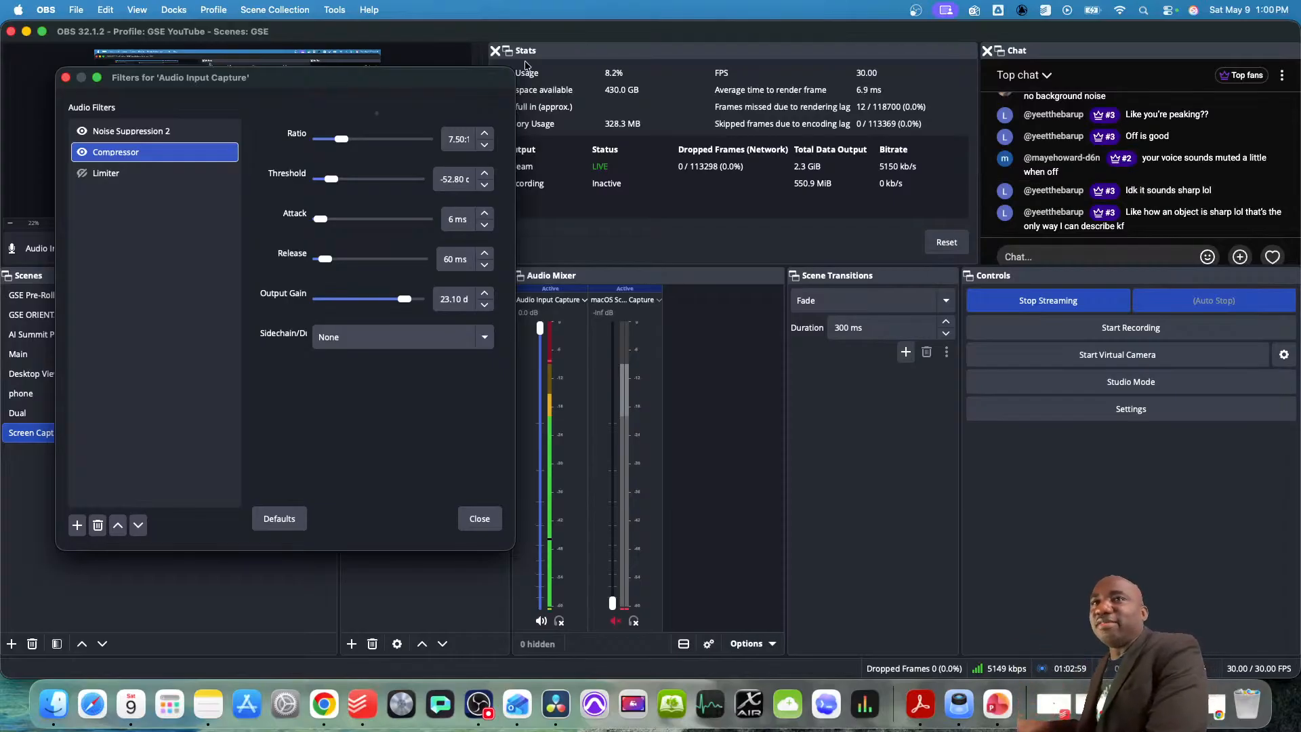
- Disable the Compressor filter and review the viewers' feedback in the live chat
click(82, 152)
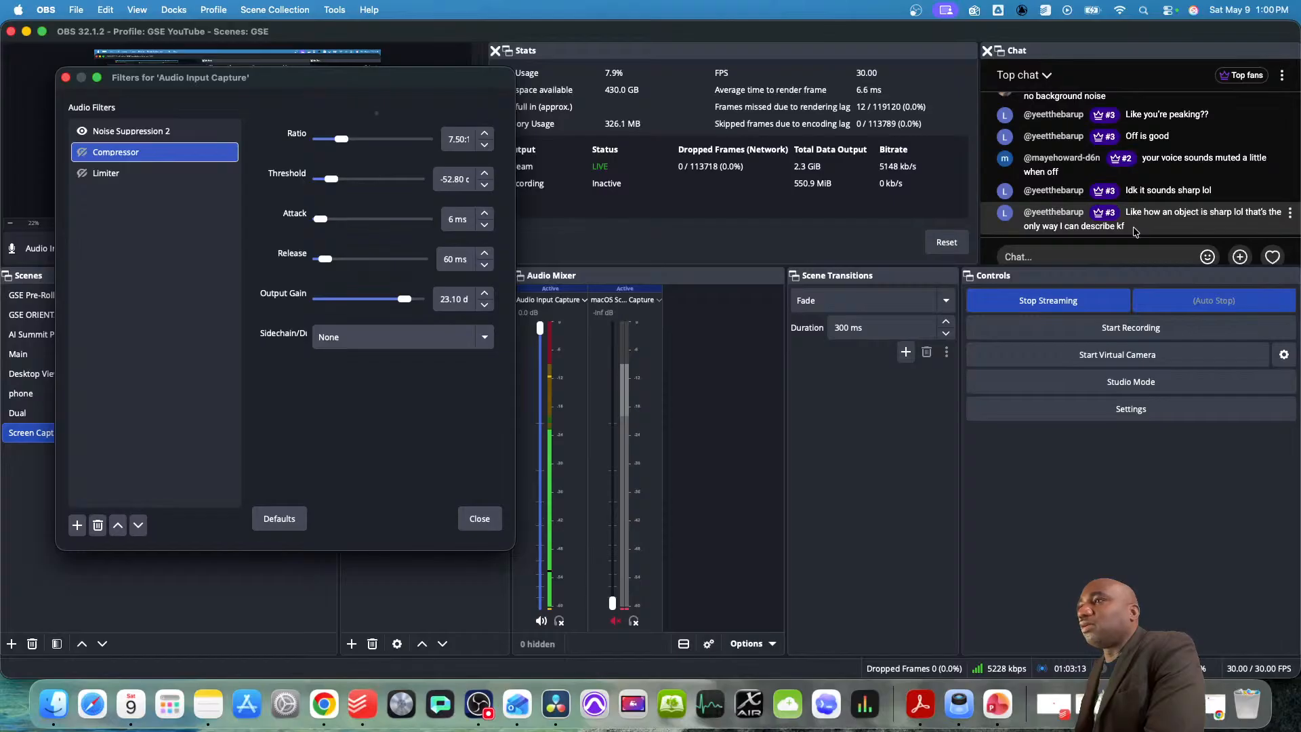
scroll(1152, 203, up, 1)
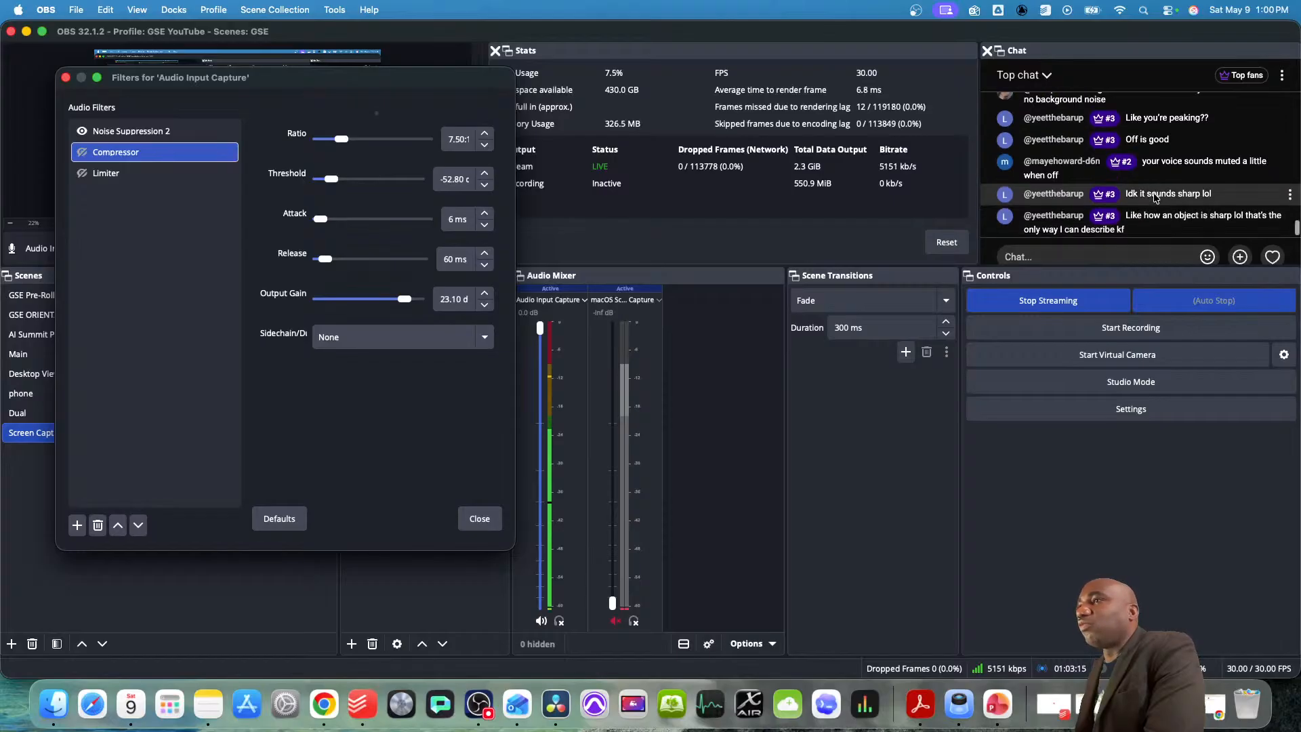
- Review the viewers' feedback in the live chat and re-enable the Compressor filter
scroll(1156, 197, down, 3)
scroll(1156, 197, up, 3)
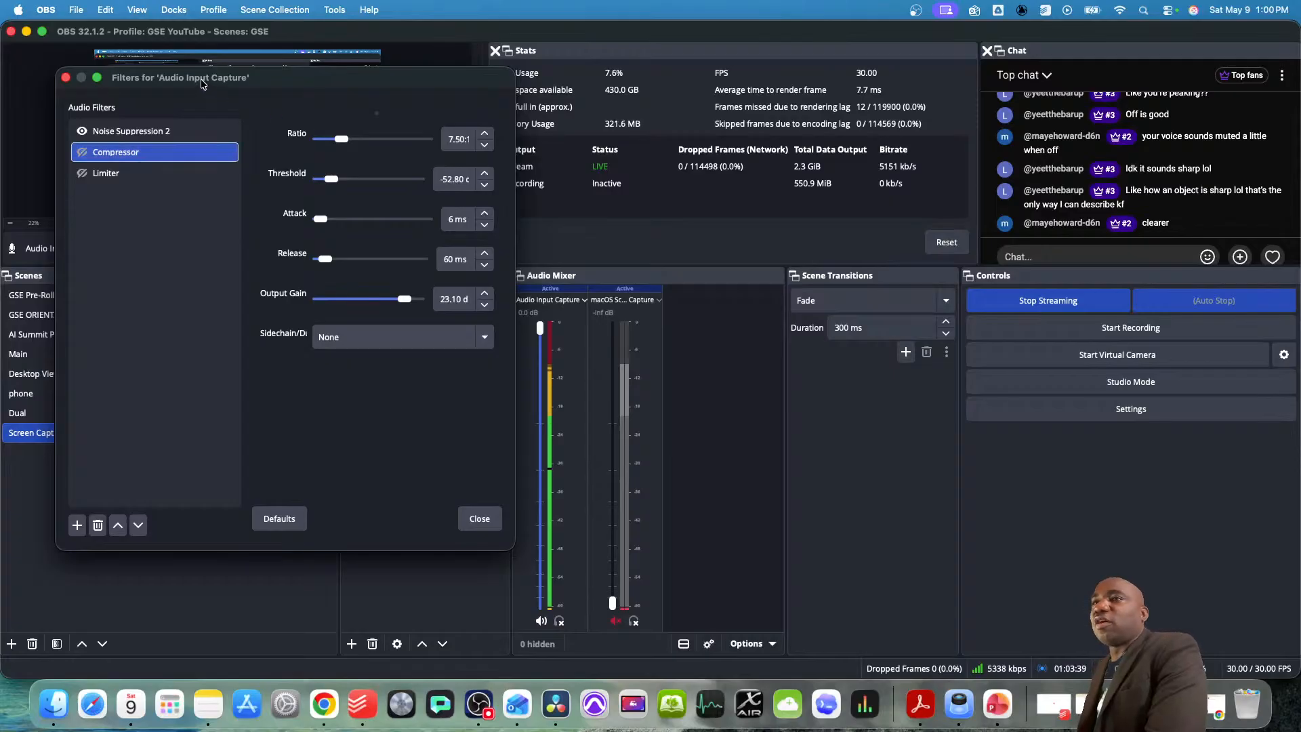
click(82, 152)
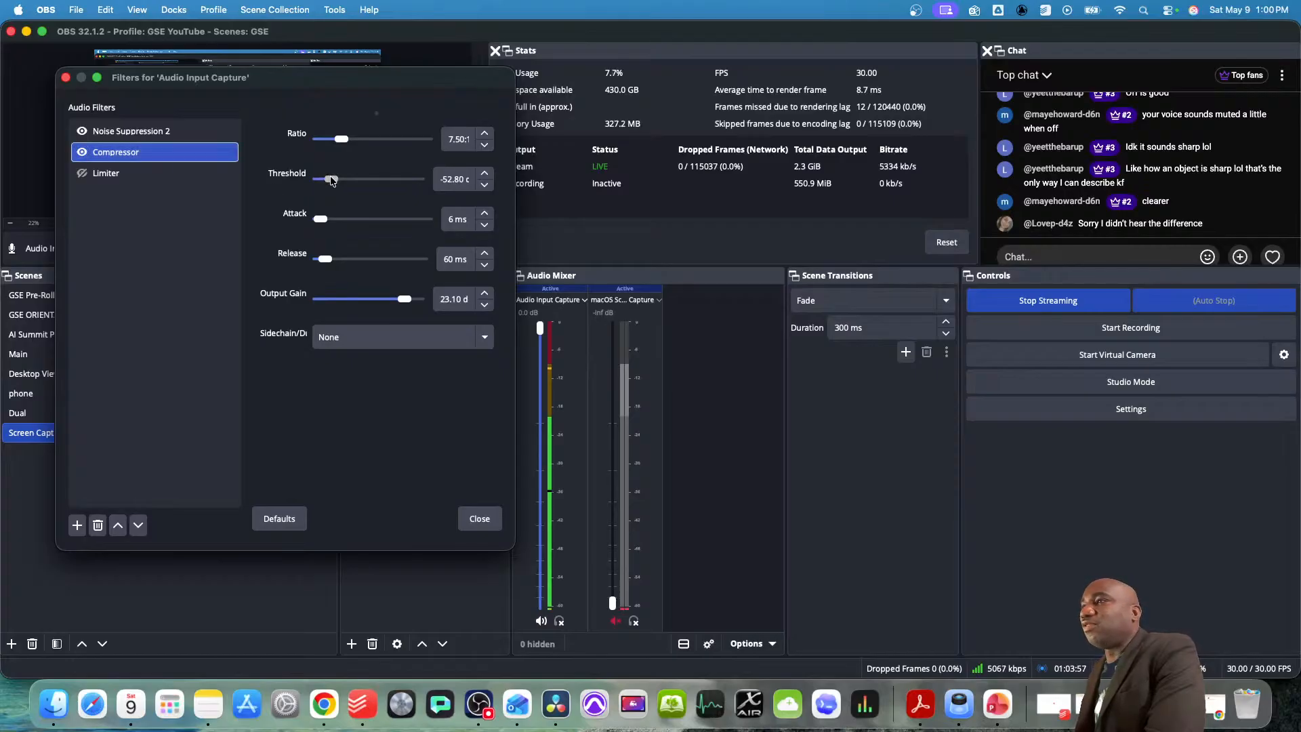
- Adjust the Compressor threshold while watching the microphone level, comparing low and high values, and set it to -30.00 dB
scroll(332, 180, up, 2)
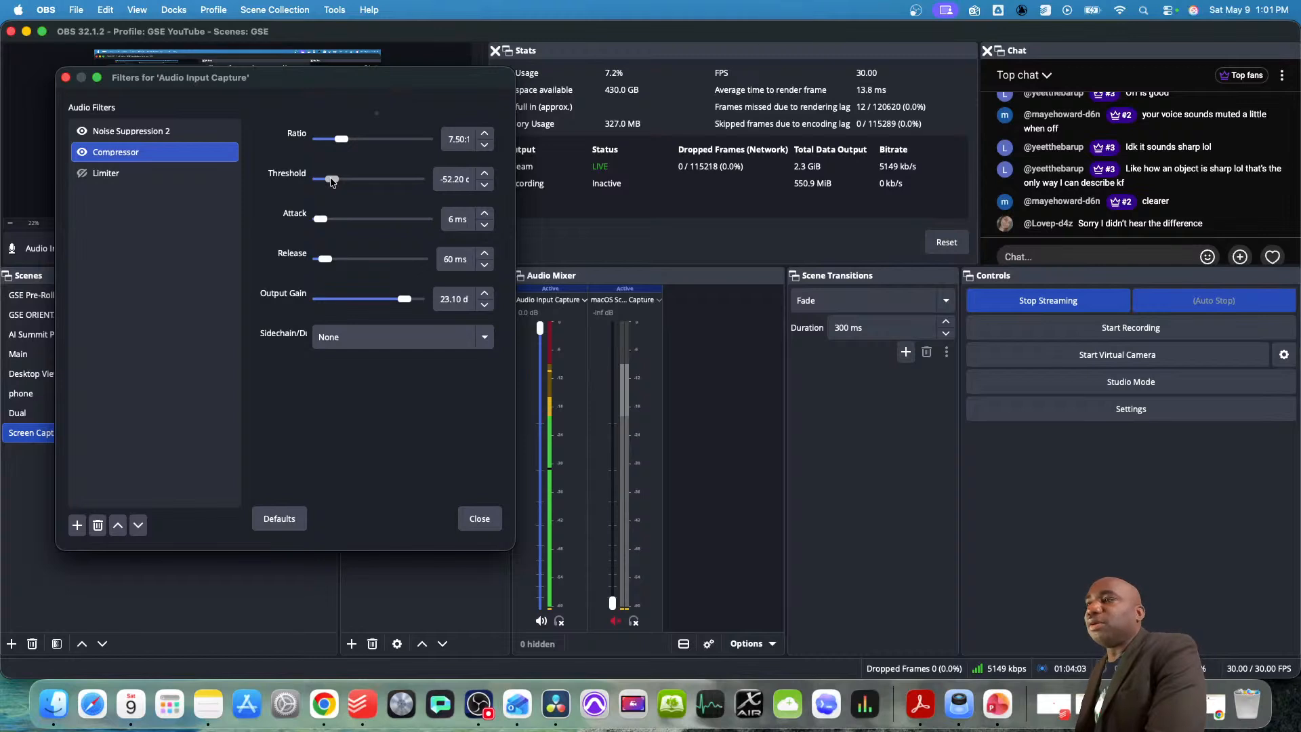
drag(332, 180, 342, 186)
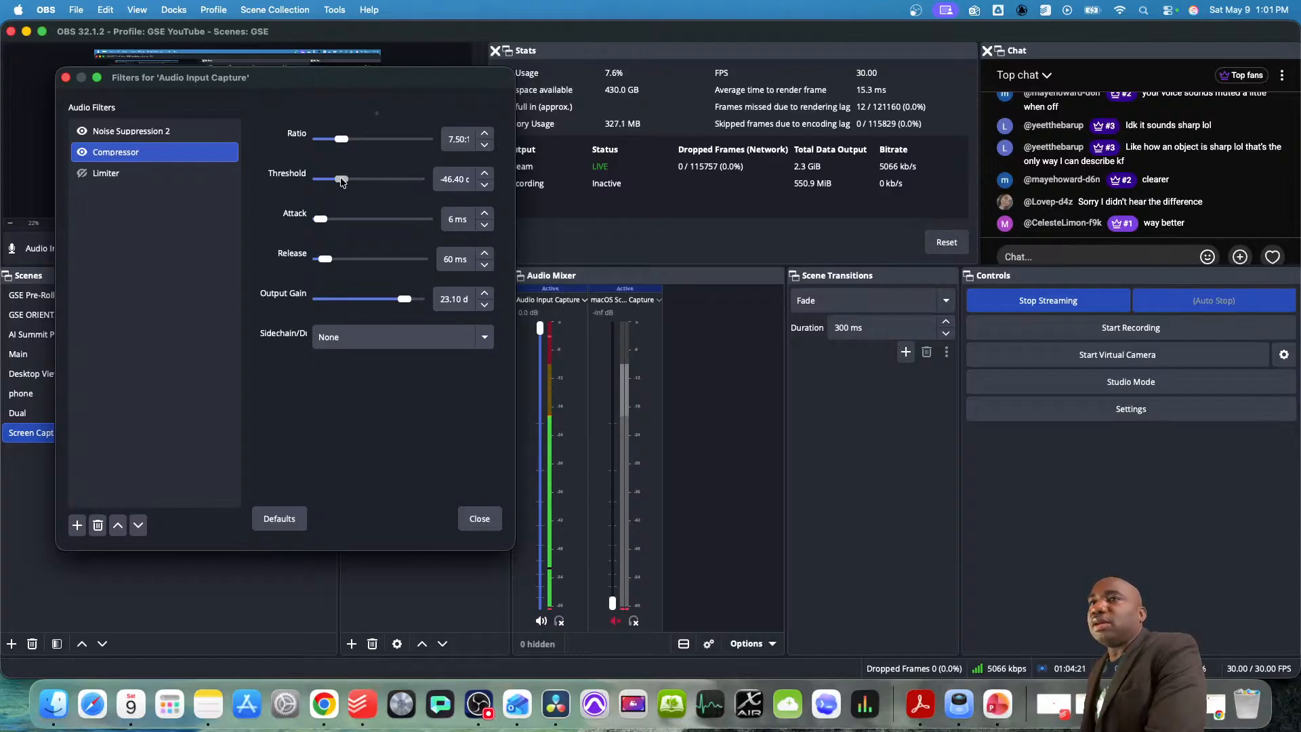
drag(345, 180, 367, 182)
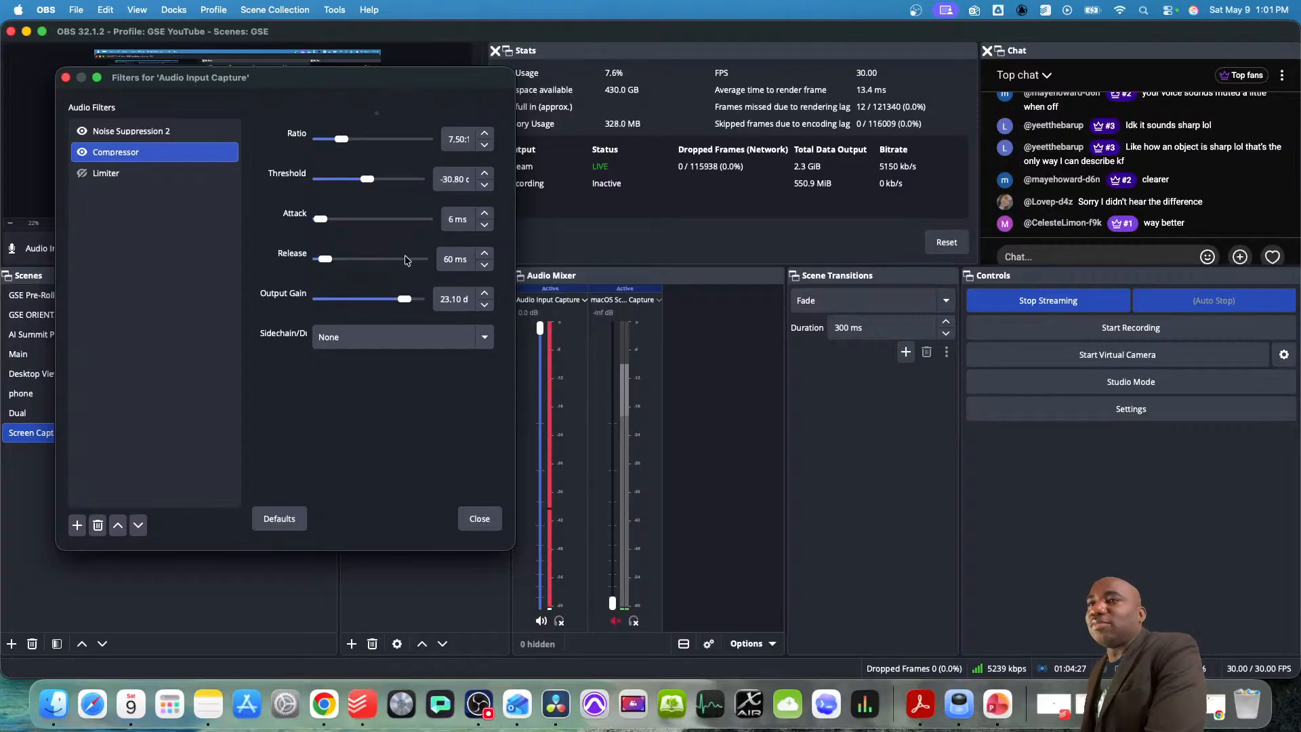
drag(366, 181, 337, 183)
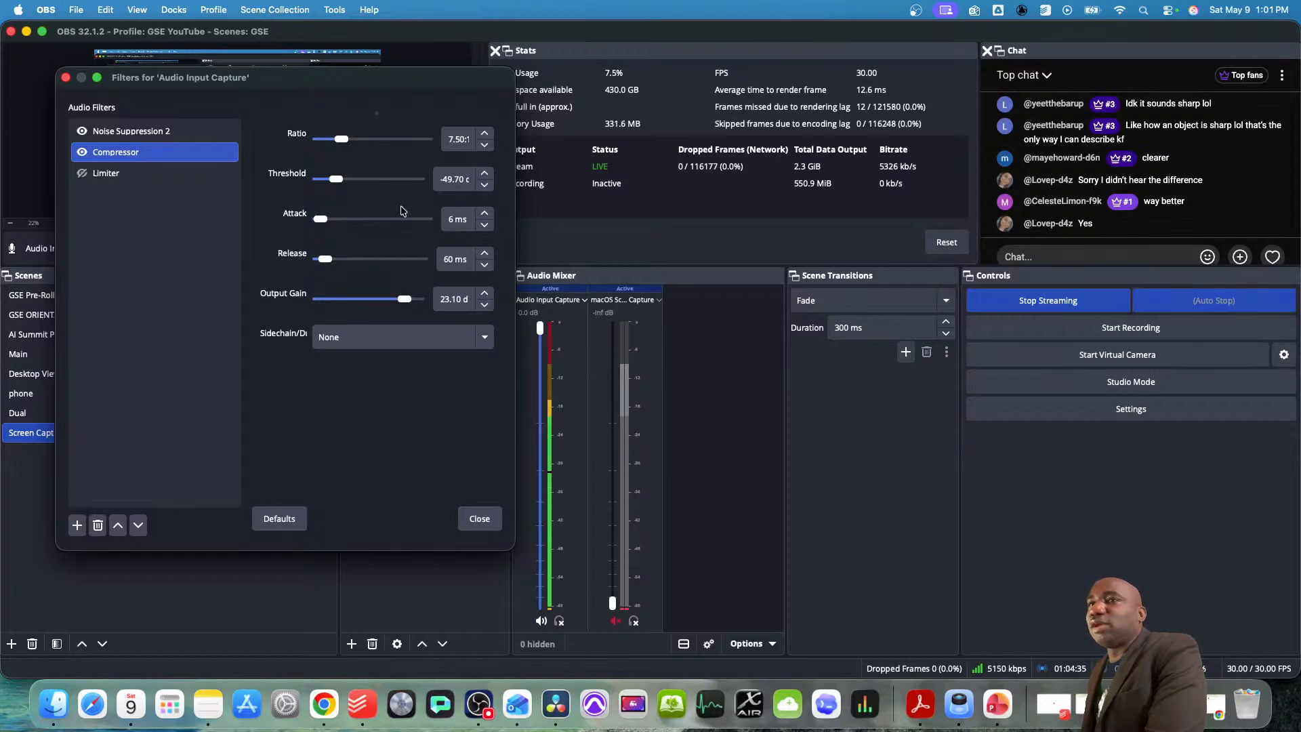
drag(332, 181, 372, 182)
drag(366, 180, 368, 181)
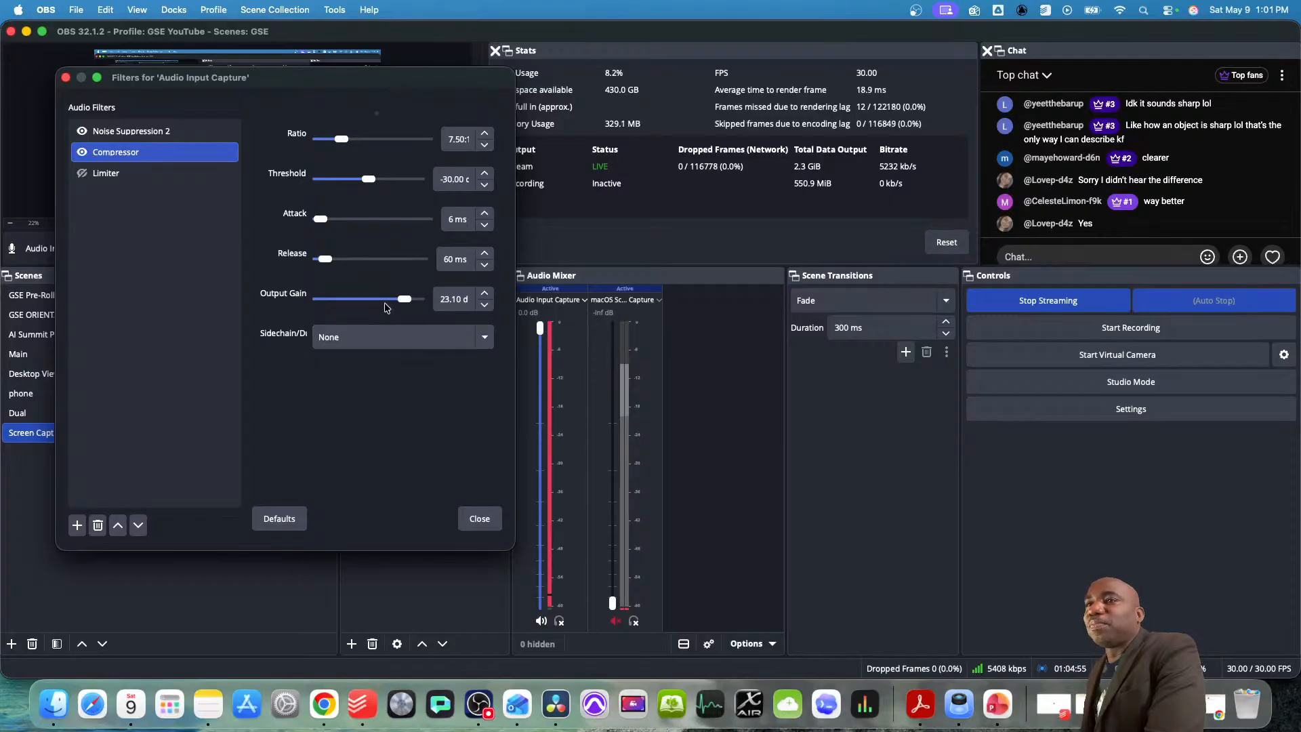
- Set the Compressor output gain to 15.80 dB and fine-tune its threshold to -30.40 dB
drag(405, 299, 392, 301)
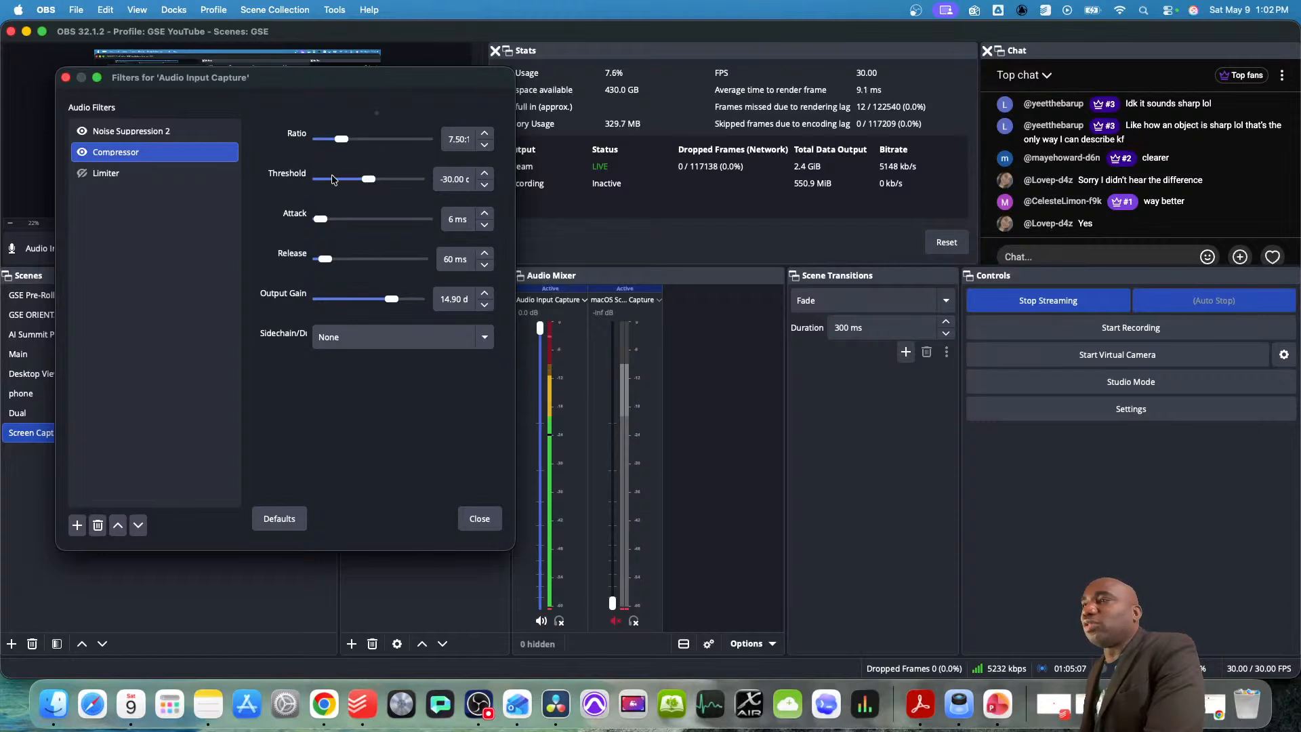
double_click(449, 140)
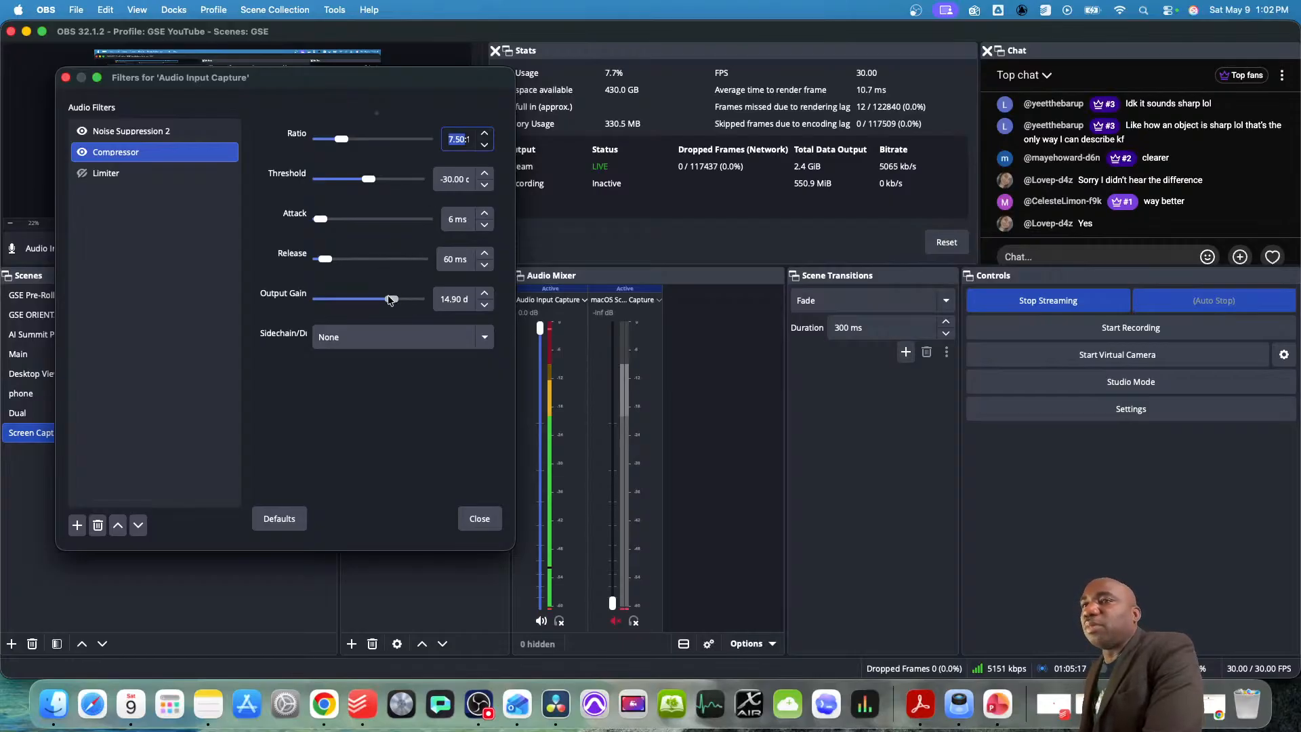
drag(391, 298, 394, 301)
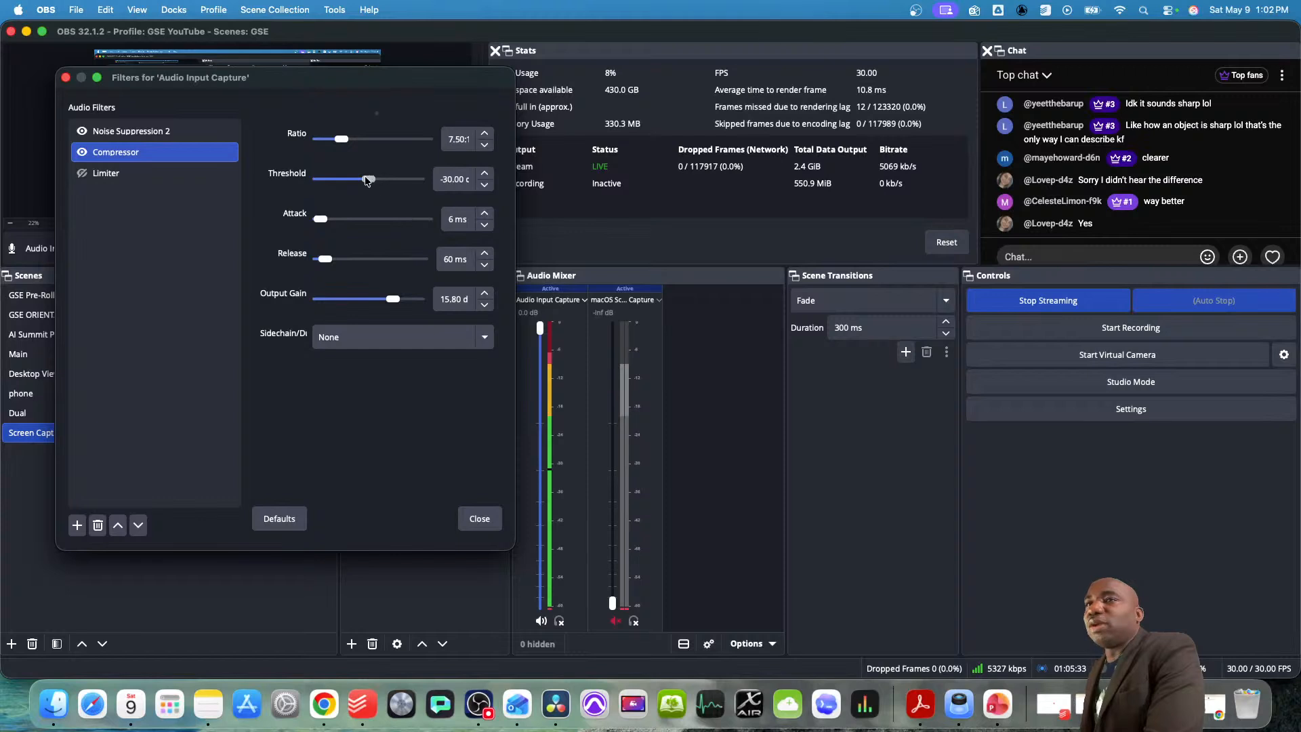
mouse_move(366, 182)
mouse_down()
mouse_move(323, 181)
mouse_move(368, 185)
mouse_up()
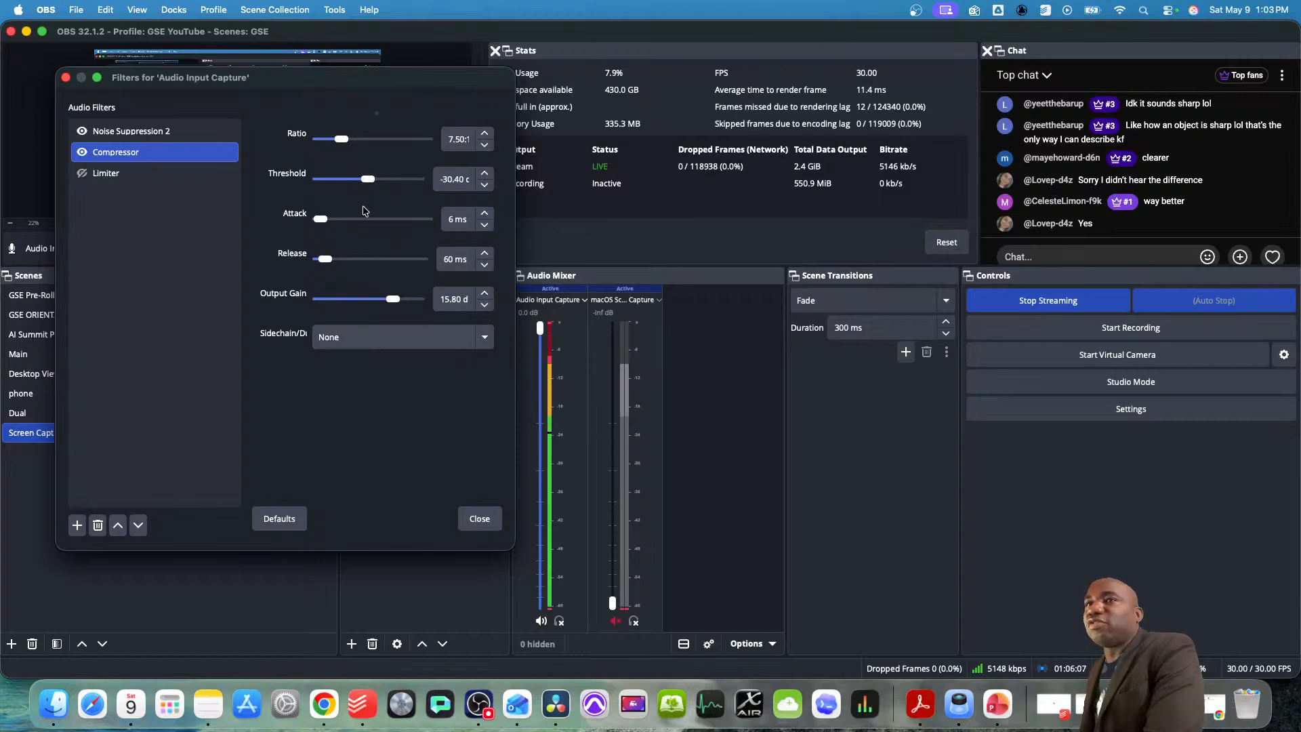
- Set the Compressor ratio to 3.00:1 and adjust its output gain to 14.00 dB
drag(342, 139, 327, 140)
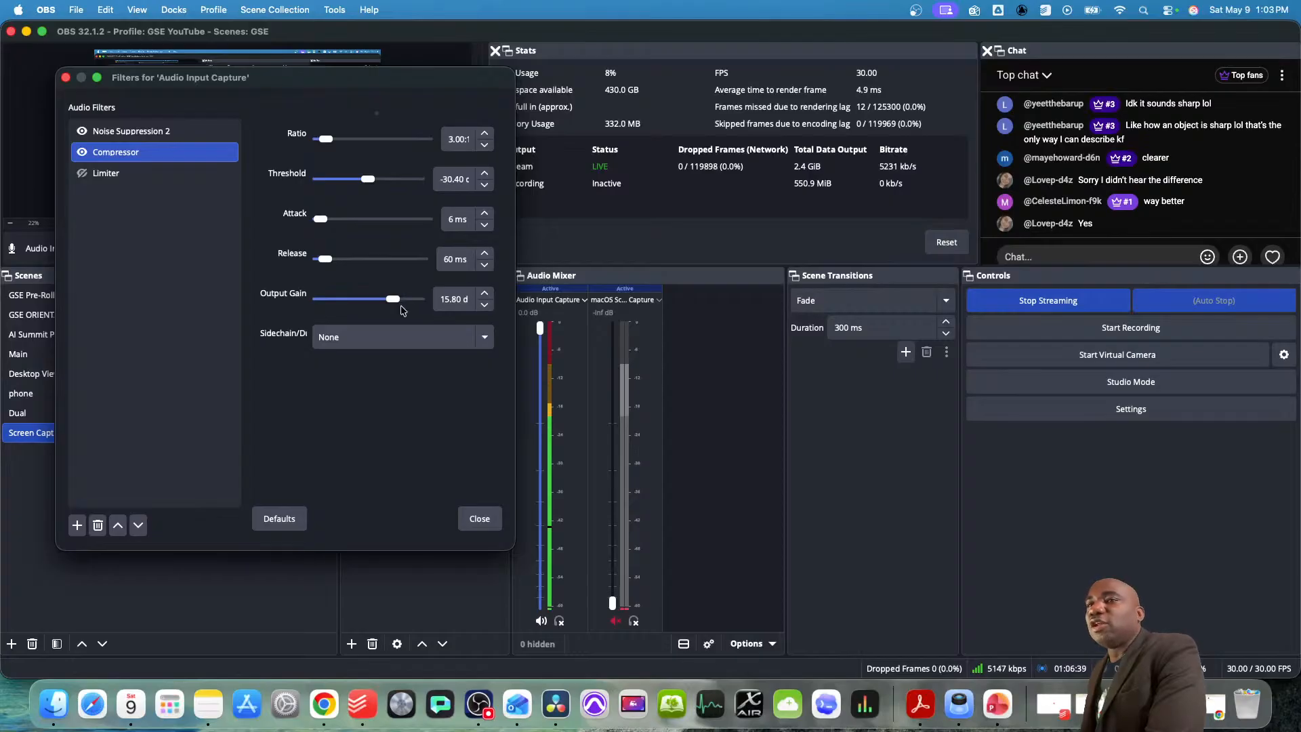
mouse_move(393, 300)
mouse_down()
mouse_move(364, 303)
mouse_move(388, 304)
mouse_up()
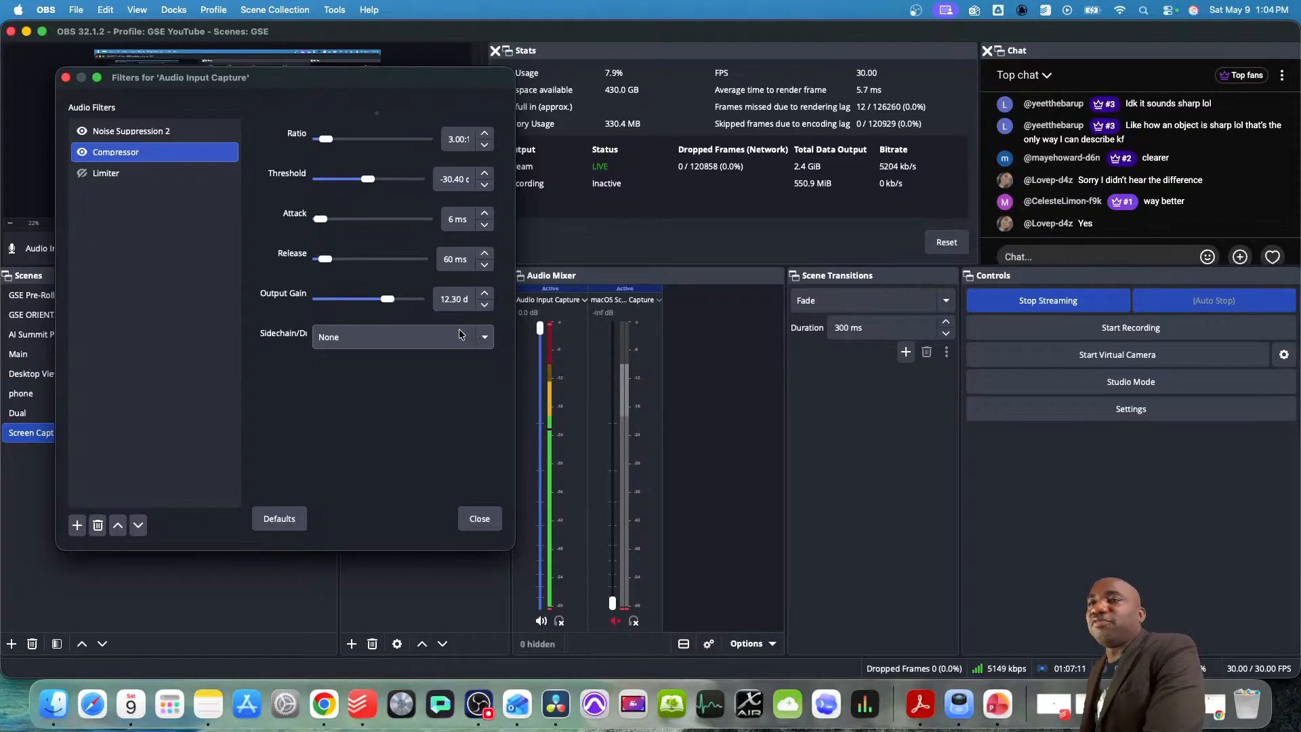
drag(387, 300, 393, 304)
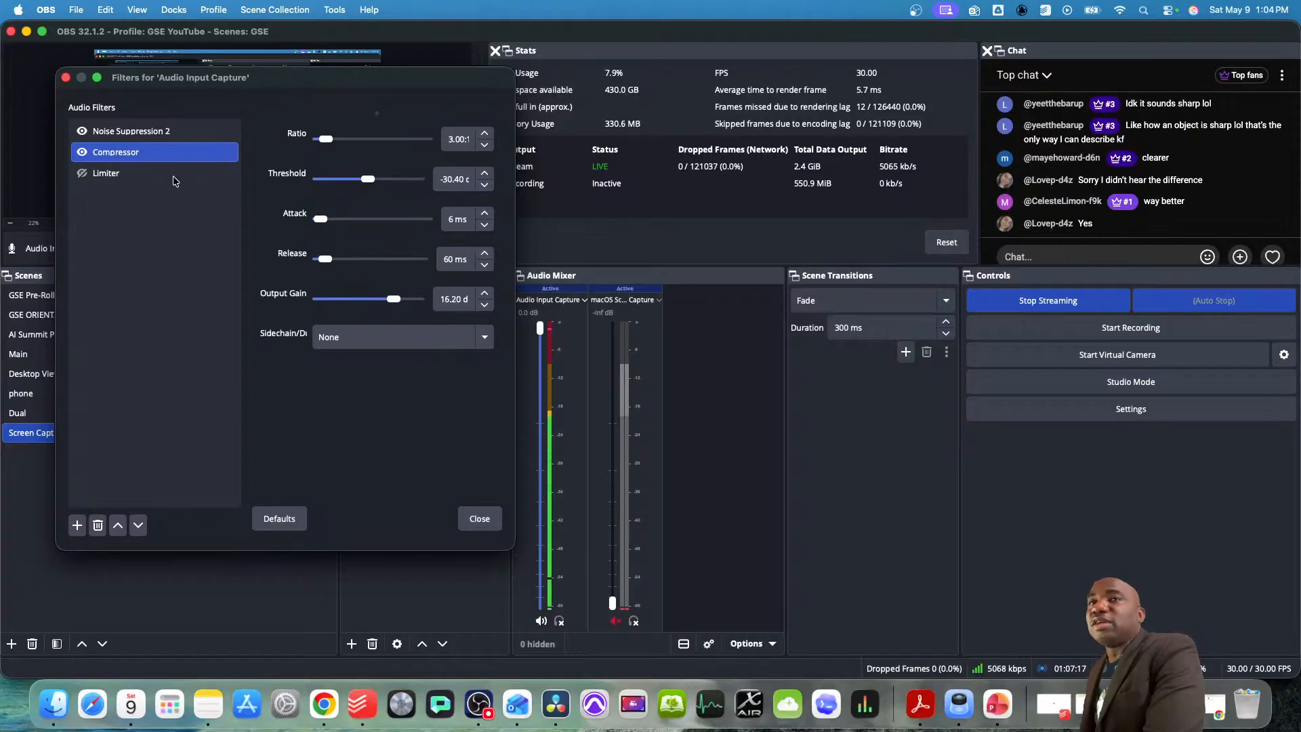
click(131, 170)
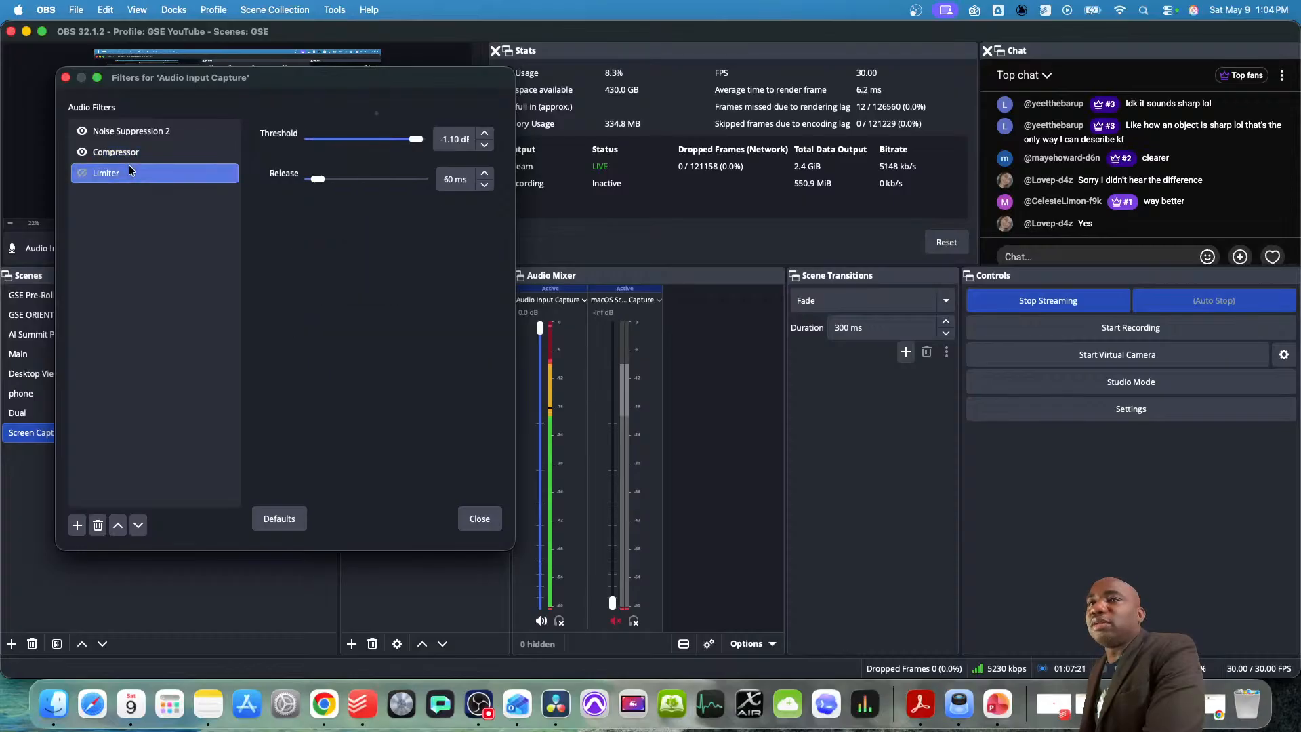
click(129, 152)
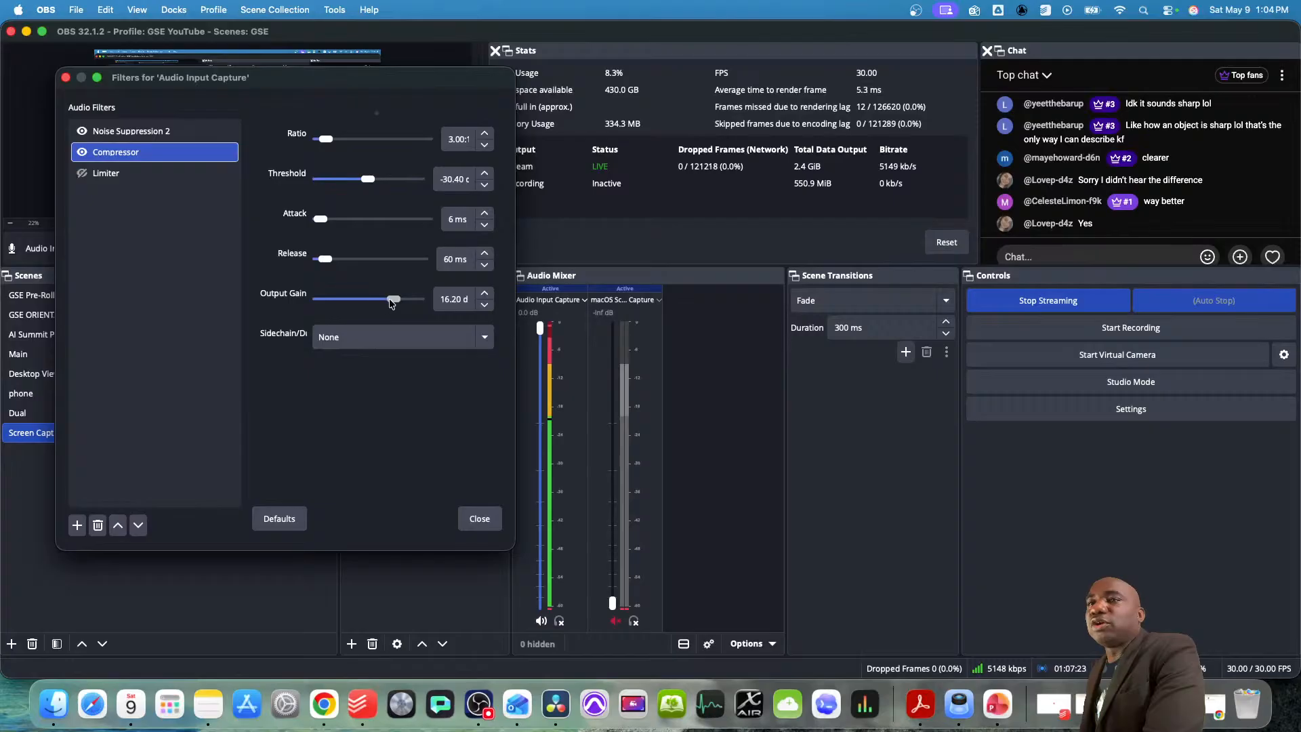
drag(391, 303, 391, 303)
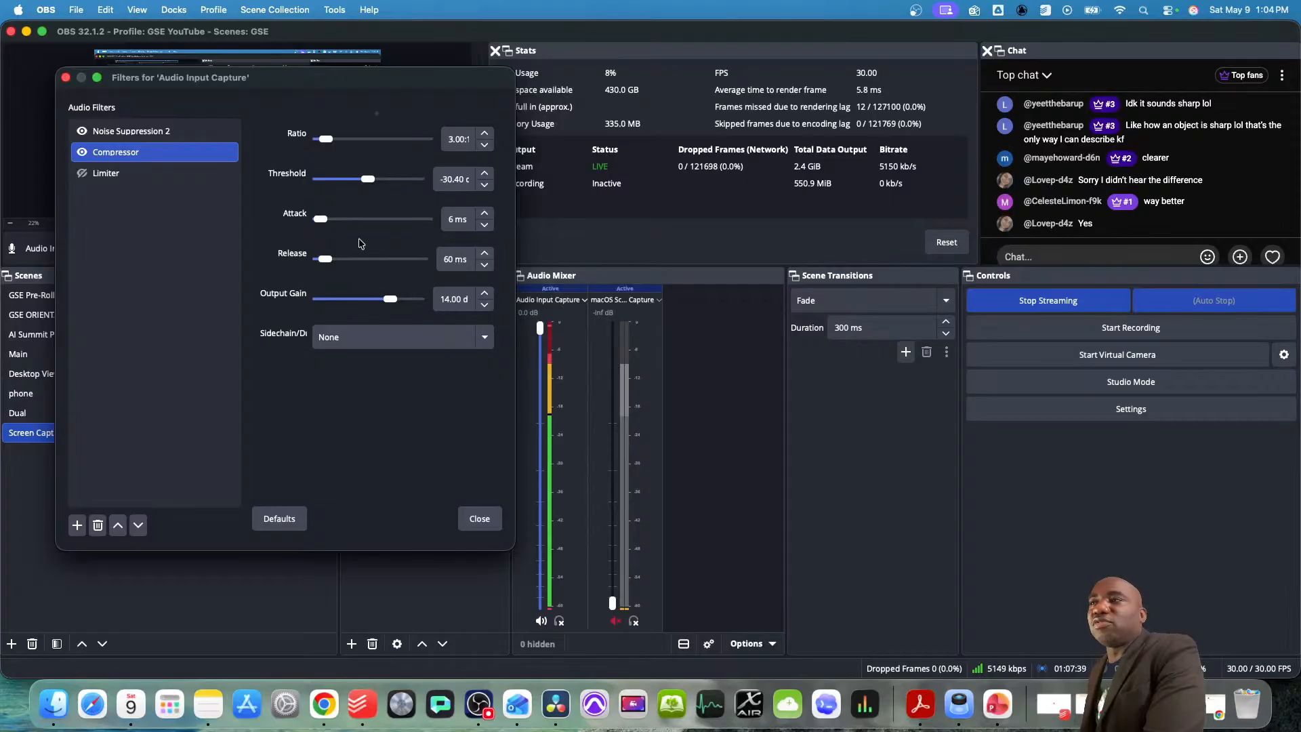
- Enable the Limiter filter and set its threshold to -3.00 dB
click(127, 173)
click(132, 155)
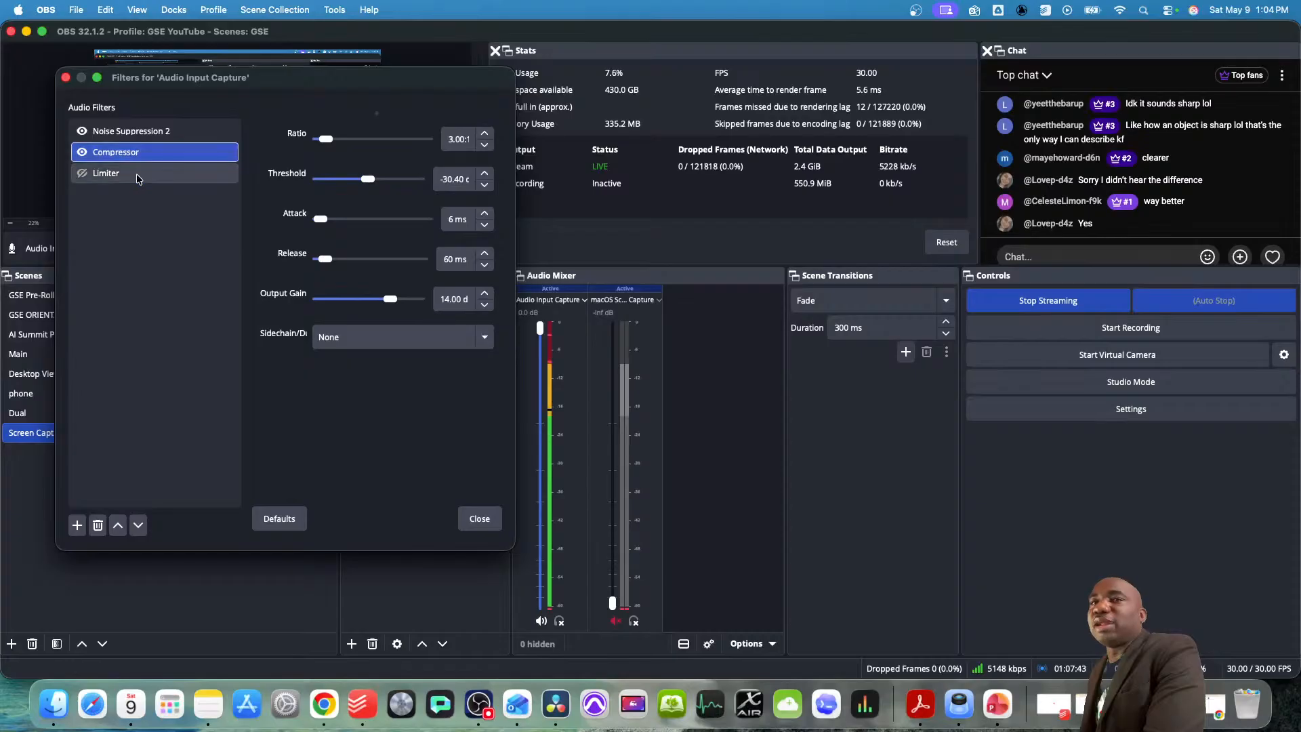
click(137, 178)
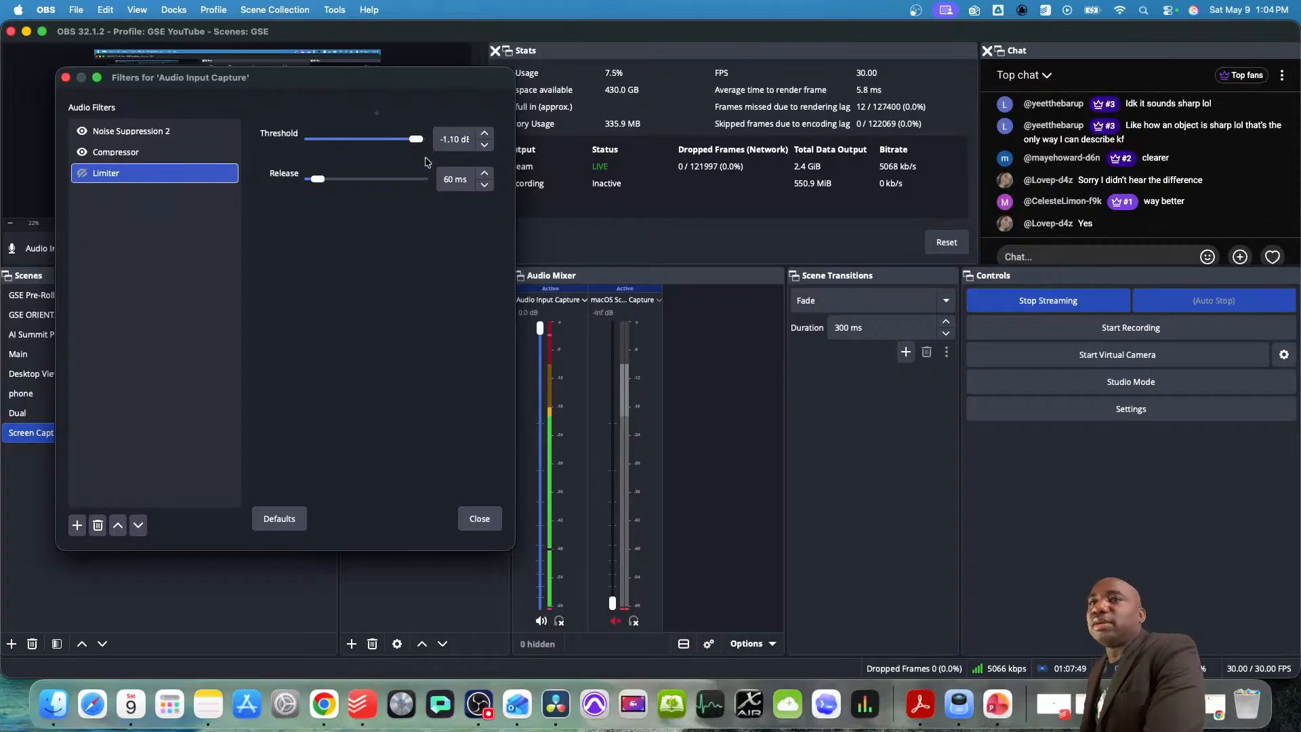
click(82, 175)
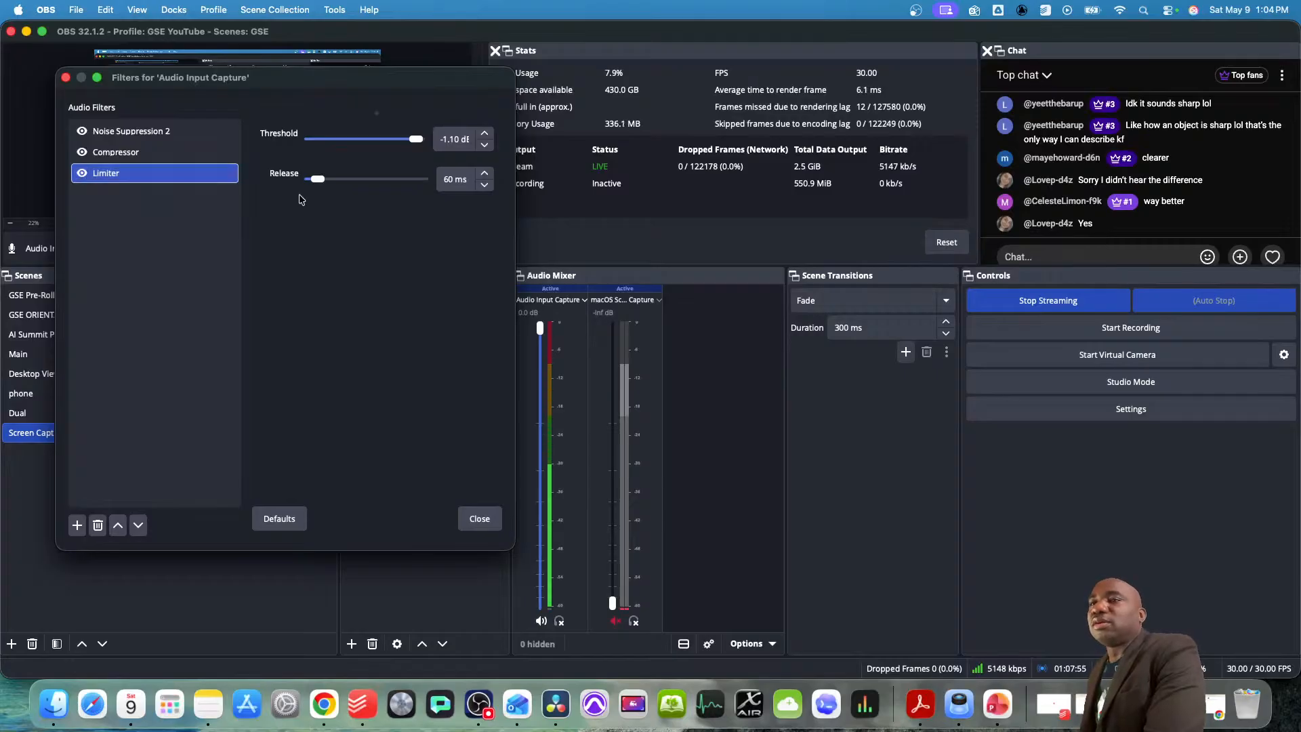
drag(416, 139, 413, 143)
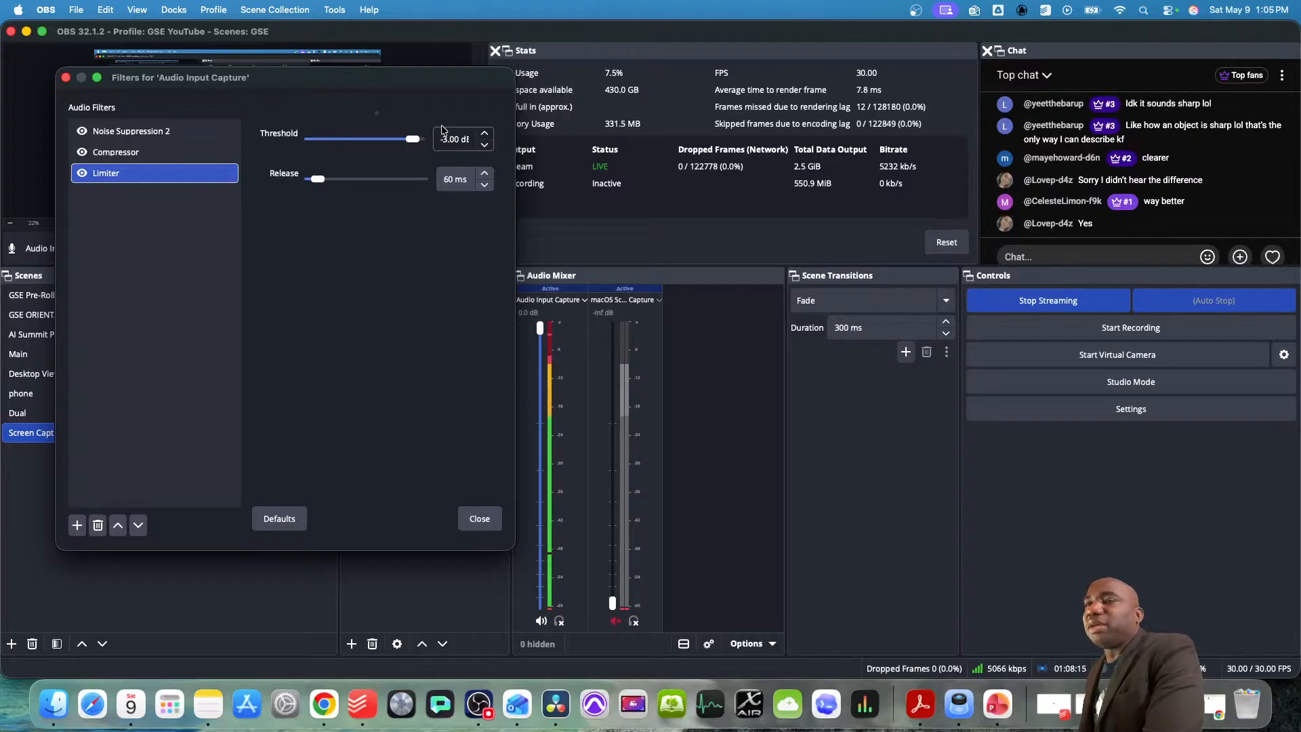
- Go through the settings of all three audio filters and raise the Compressor output gain to 32.00 dB
click(156, 153)
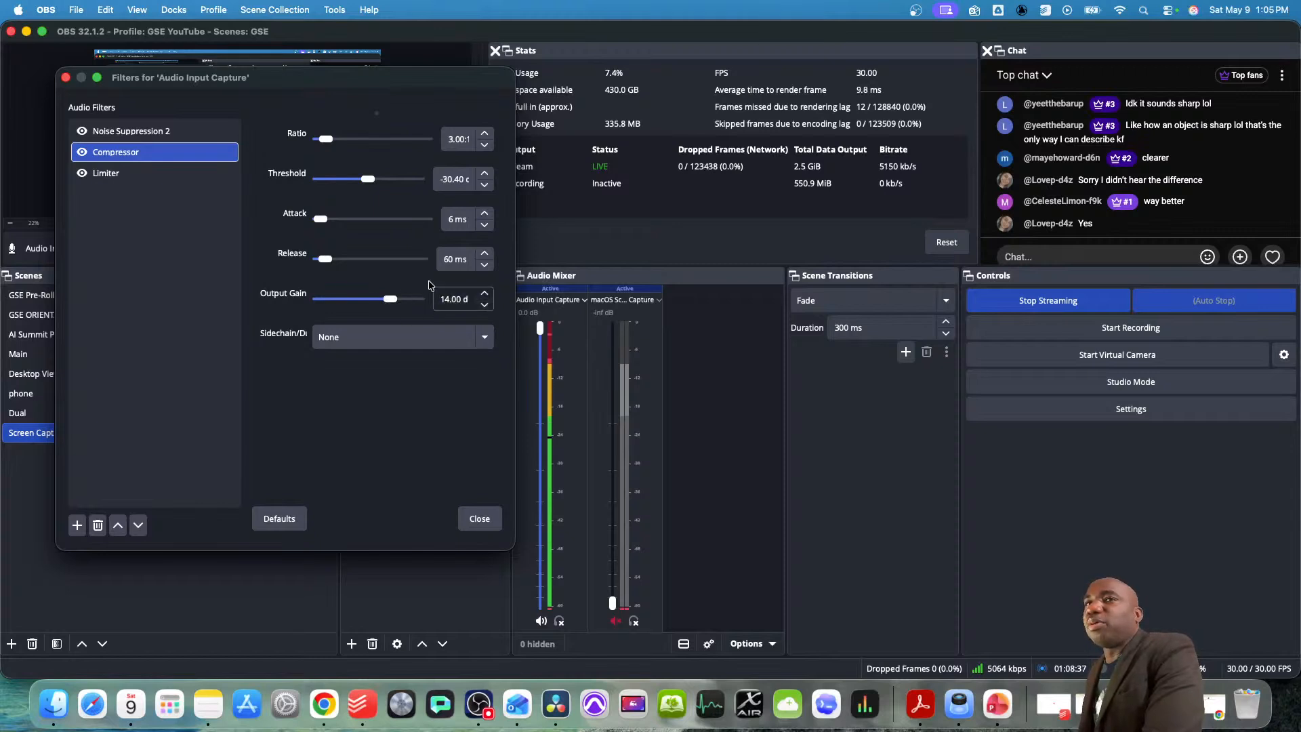
click(133, 134)
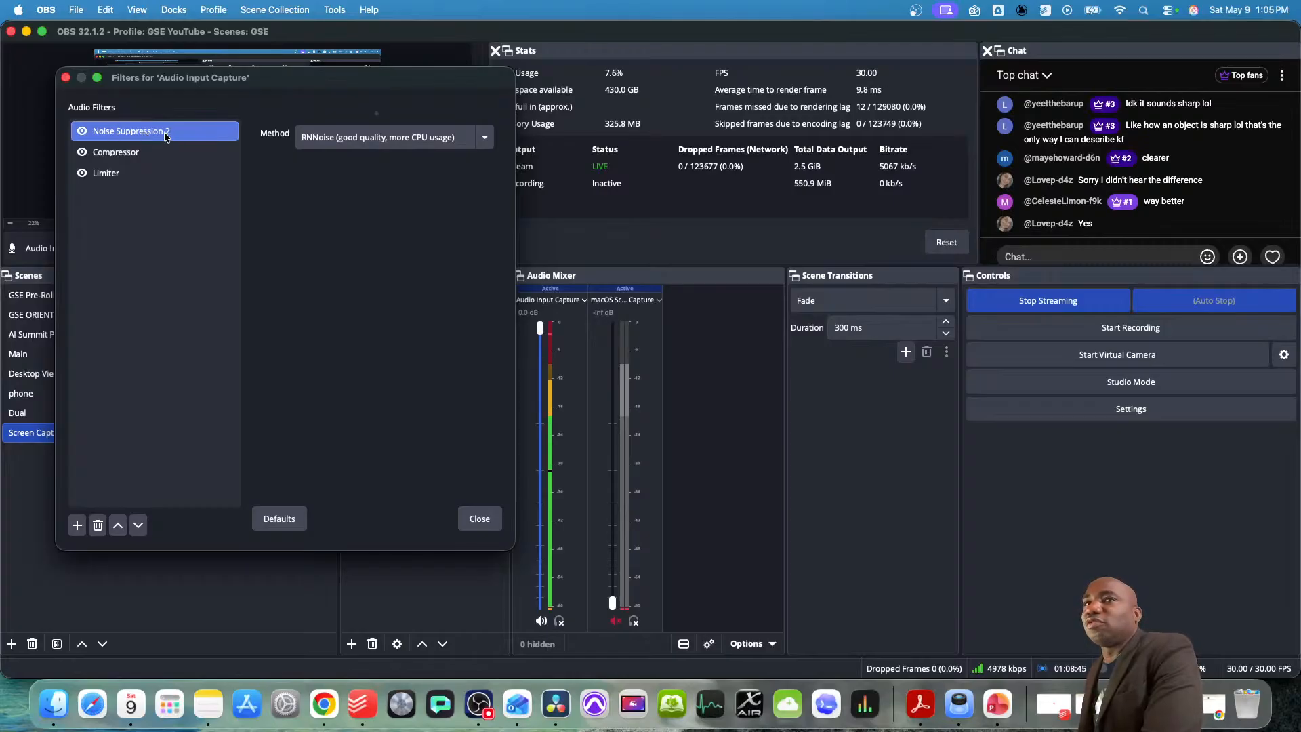
click(139, 152)
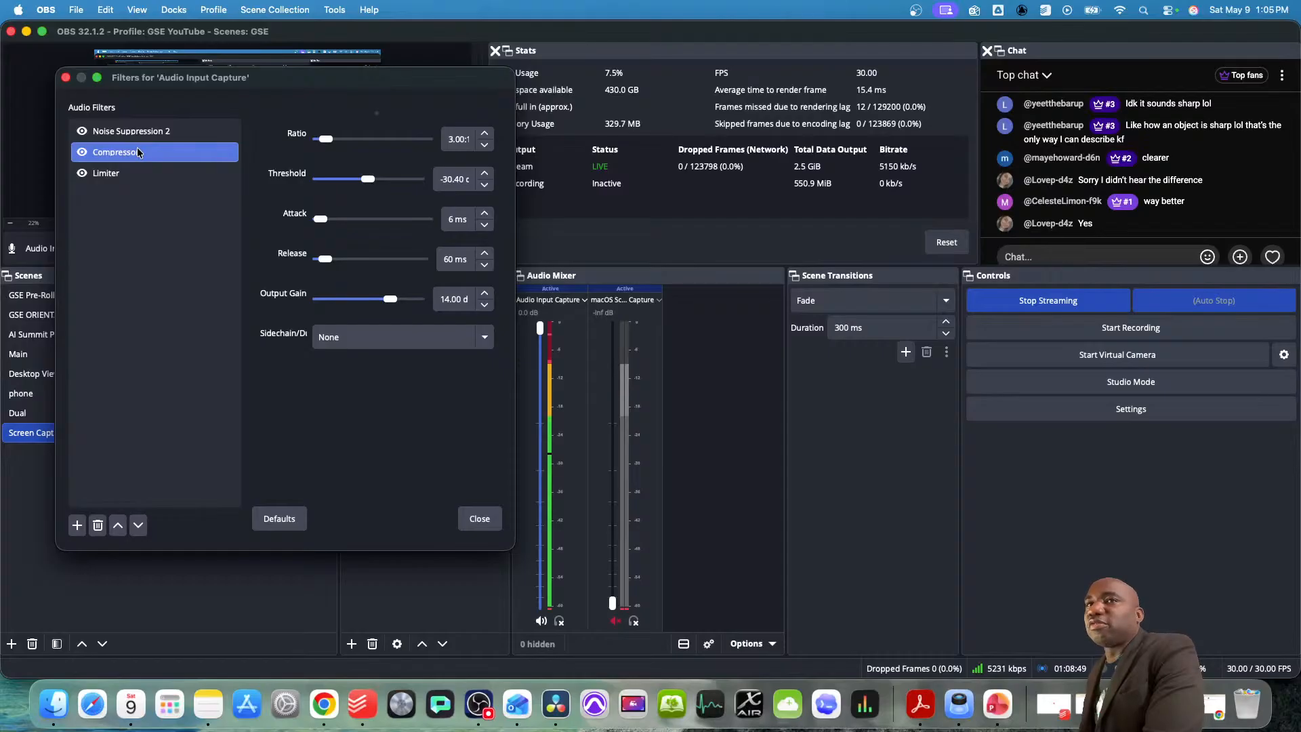
click(142, 177)
click(134, 154)
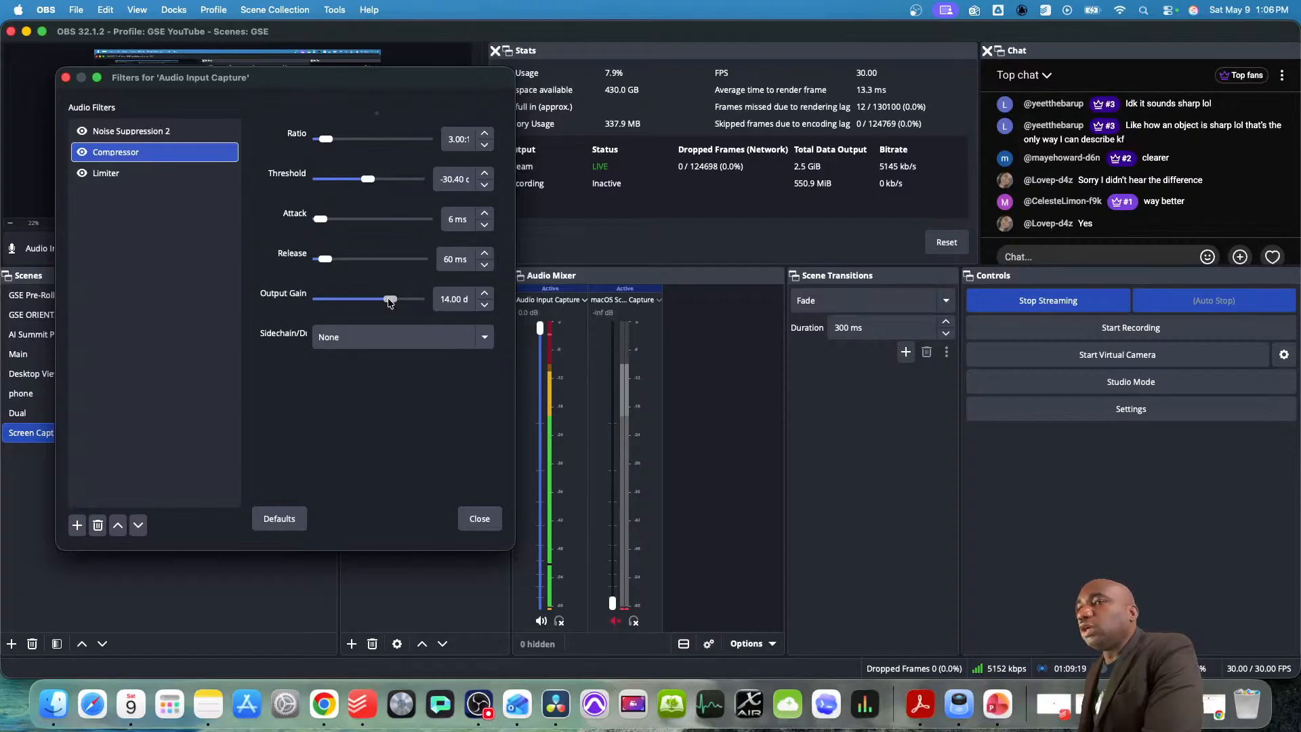
drag(391, 302, 423, 304)
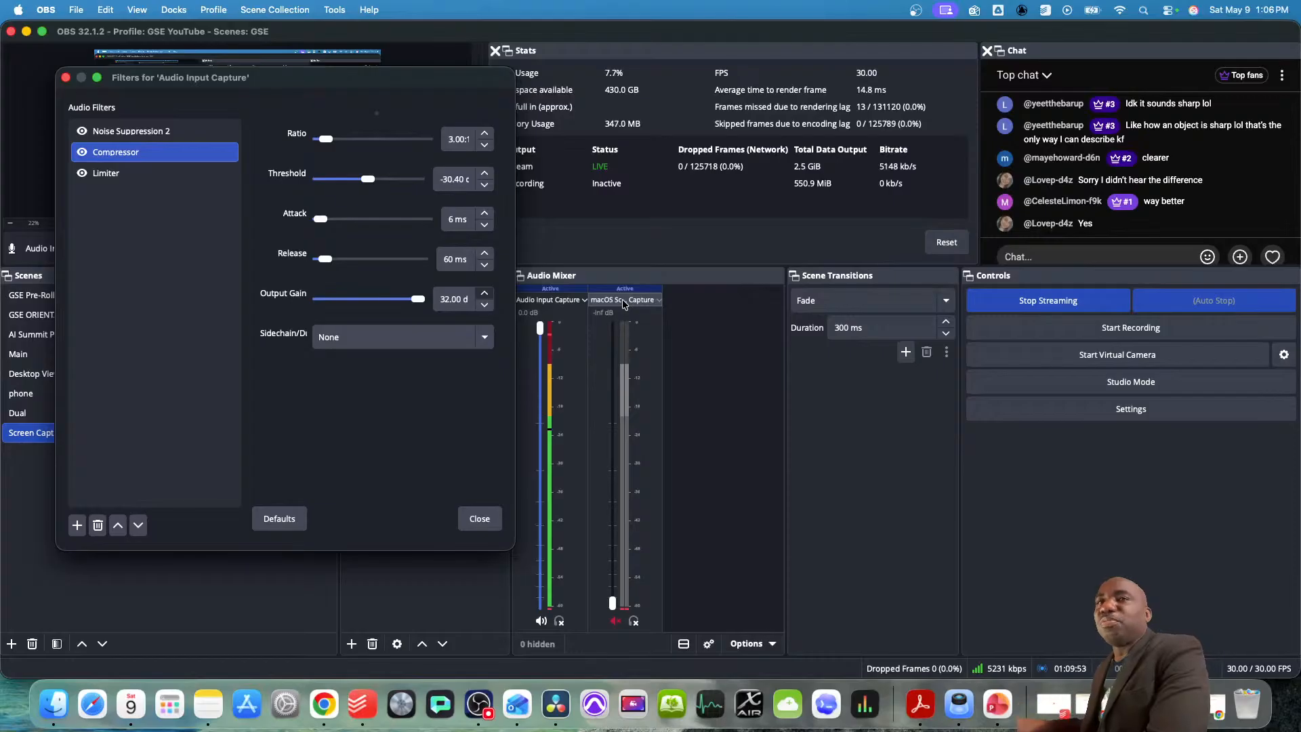
- Examine the Limiter threshold and the Compressor settings by switching between the two filters
click(104, 172)
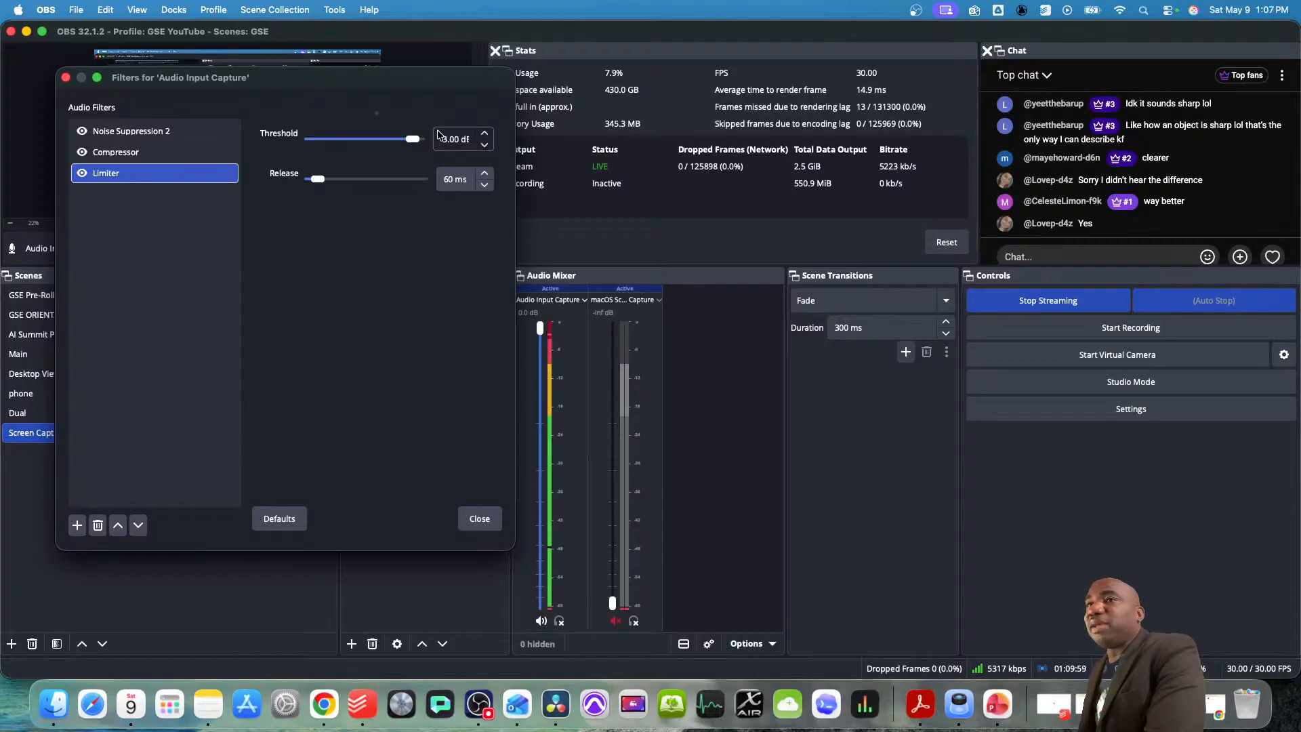
click(137, 158)
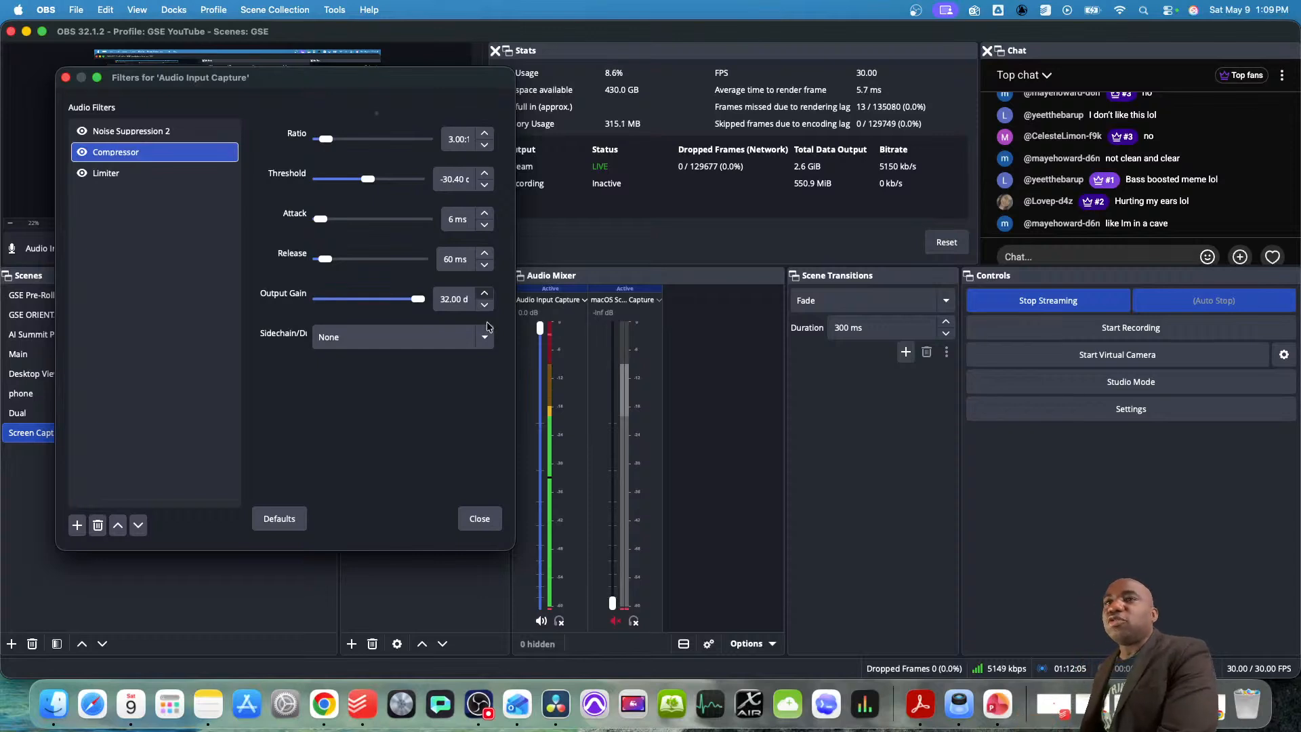
click(126, 173)
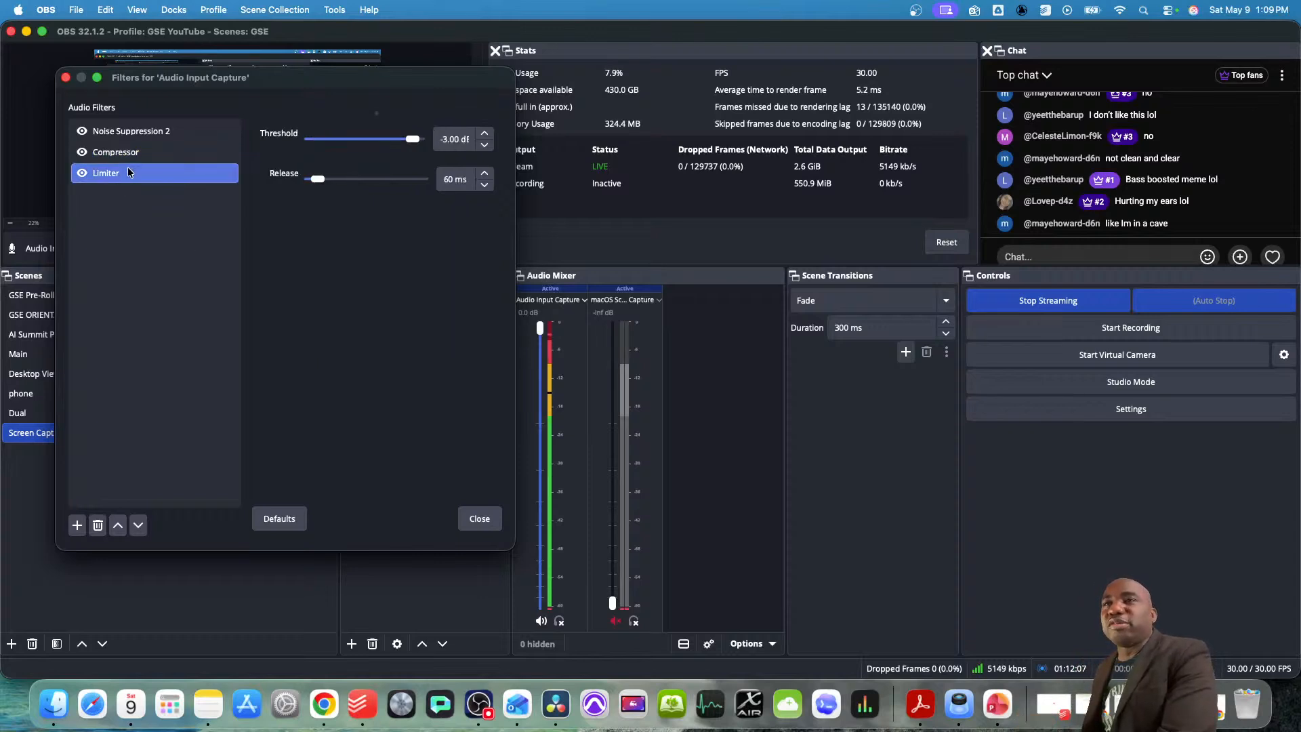
click(139, 156)
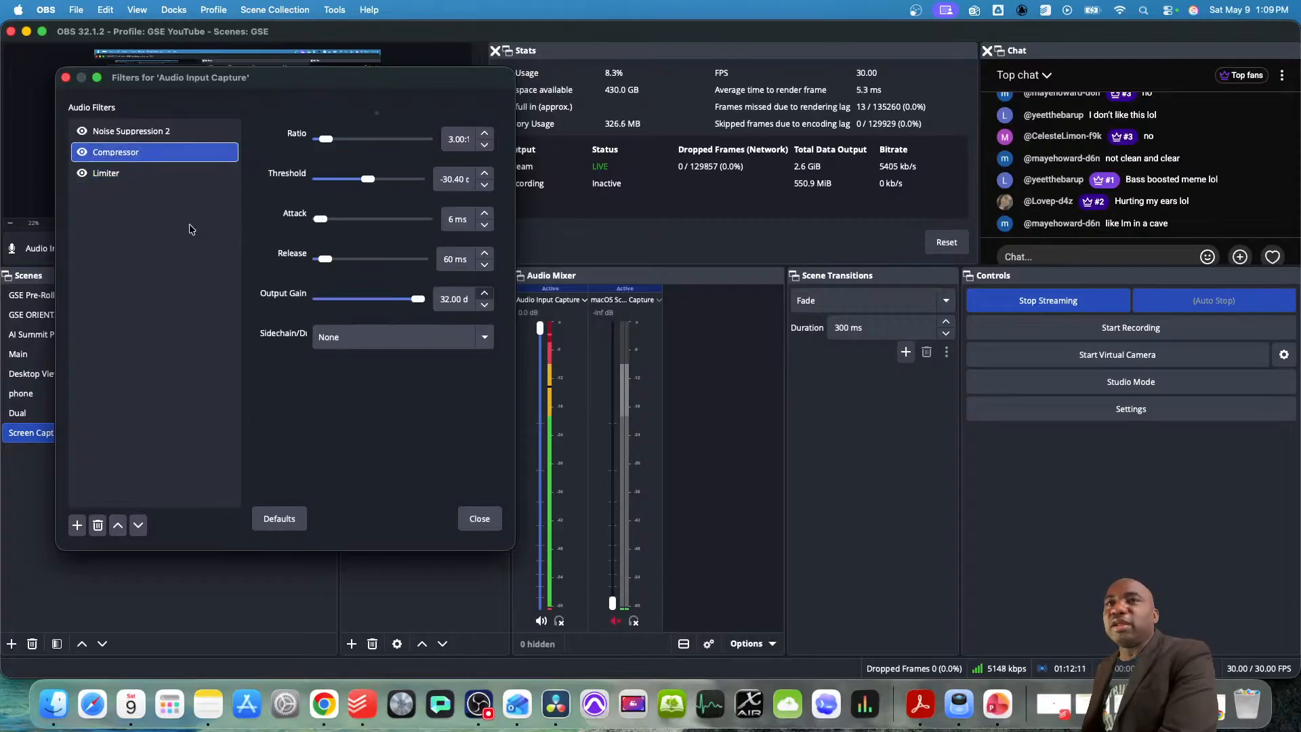
- Compare the microphone level with the Limiter off and on, leave it enabled, and return to the Compressor settings
click(120, 176)
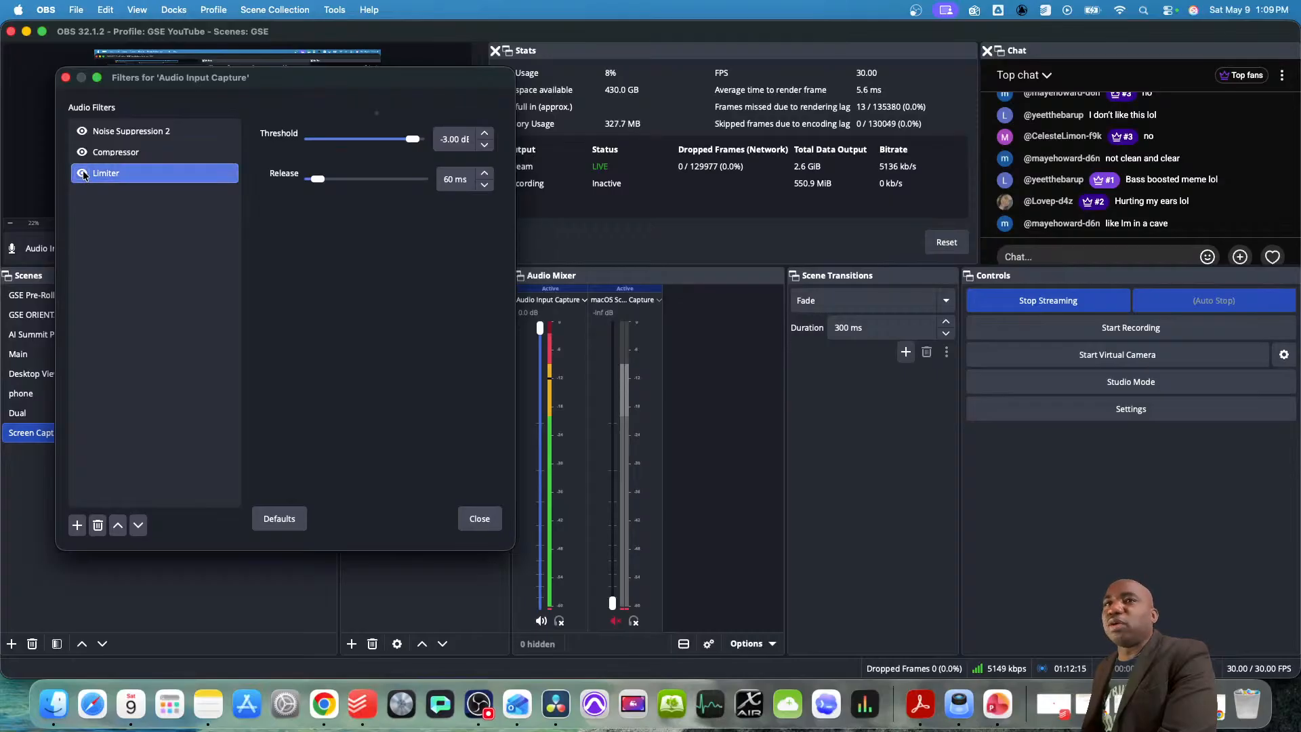
click(82, 174)
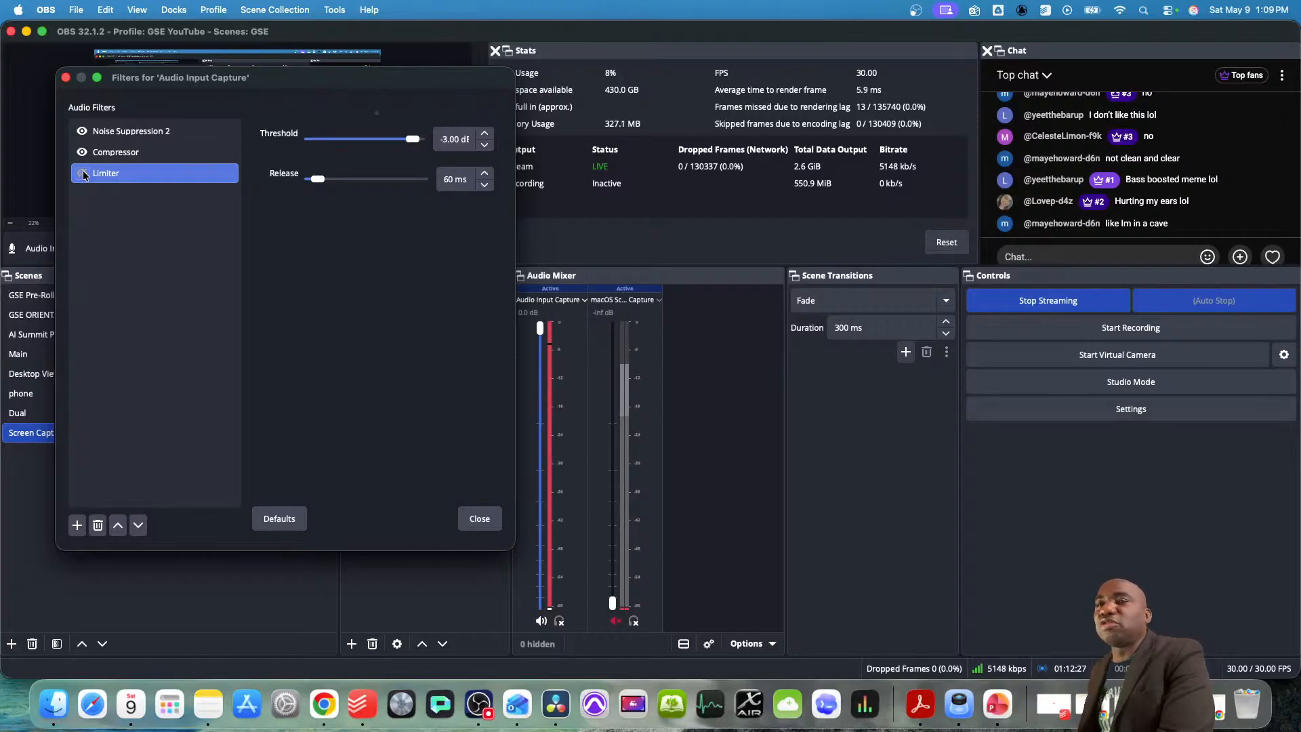
click(83, 173)
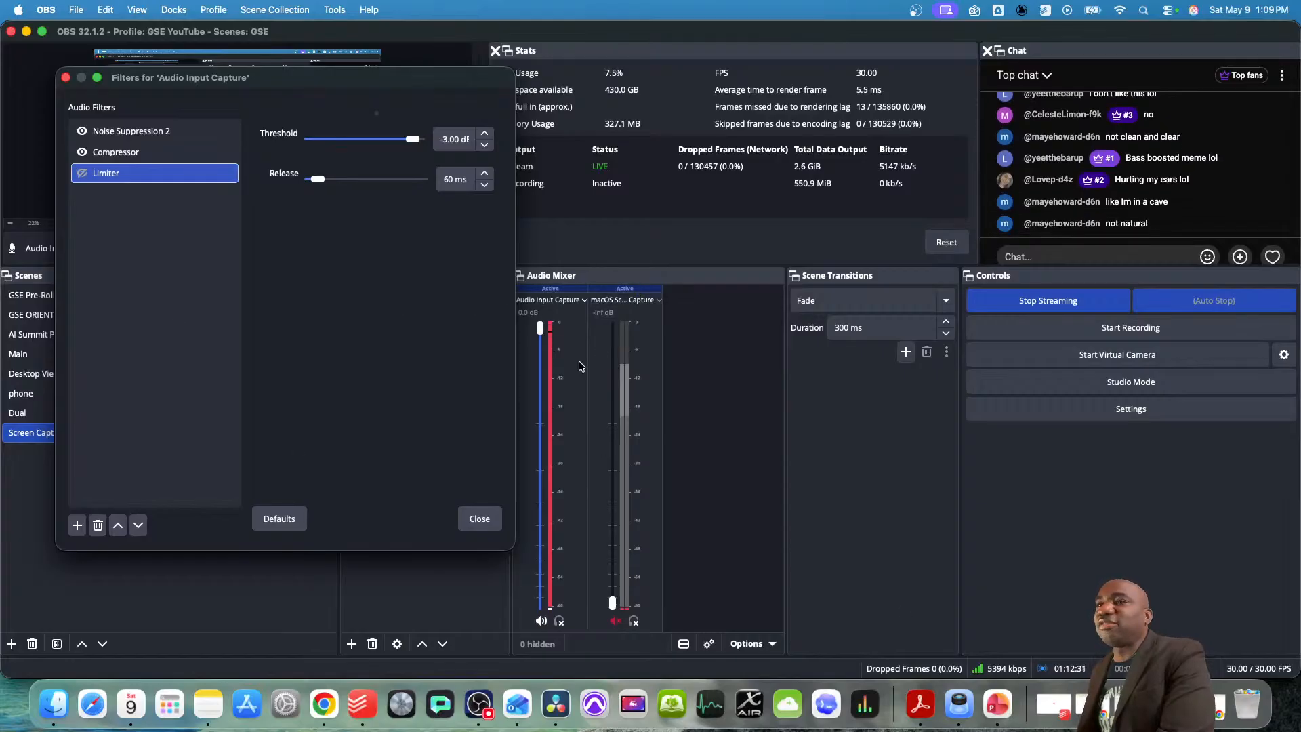
click(85, 175)
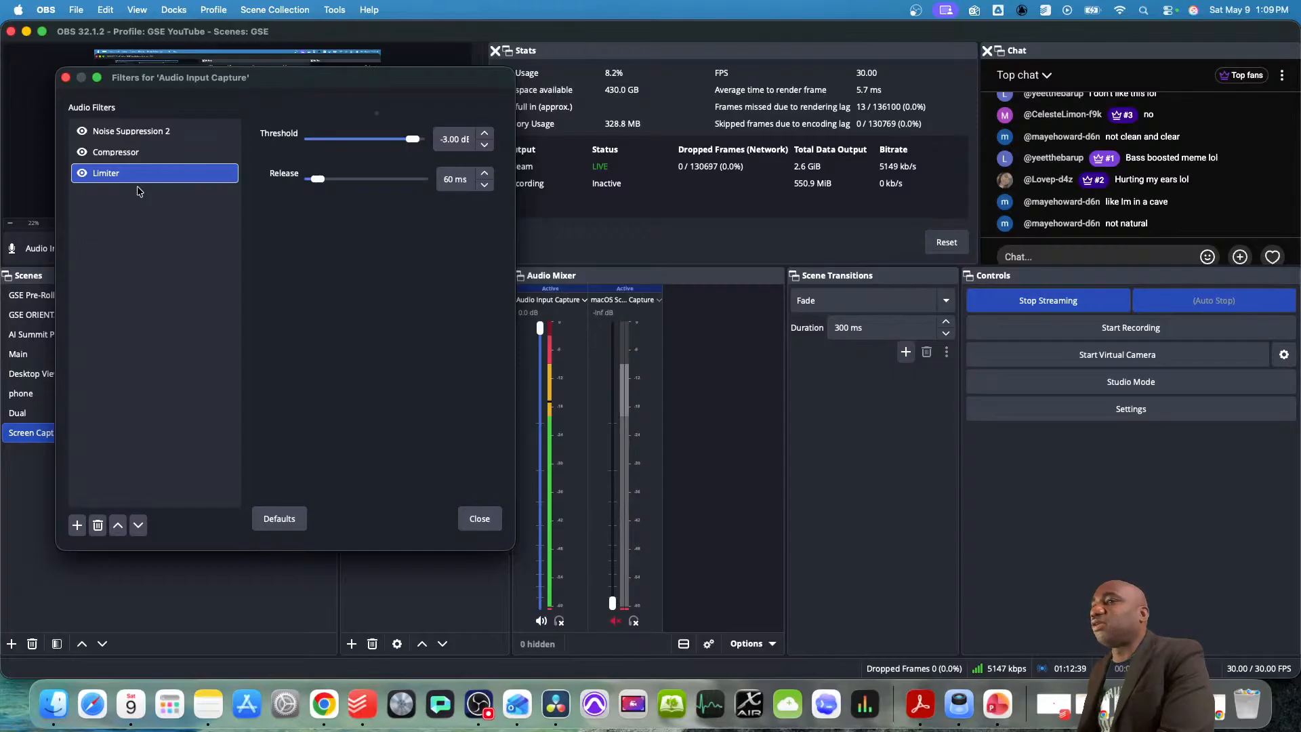
click(129, 153)
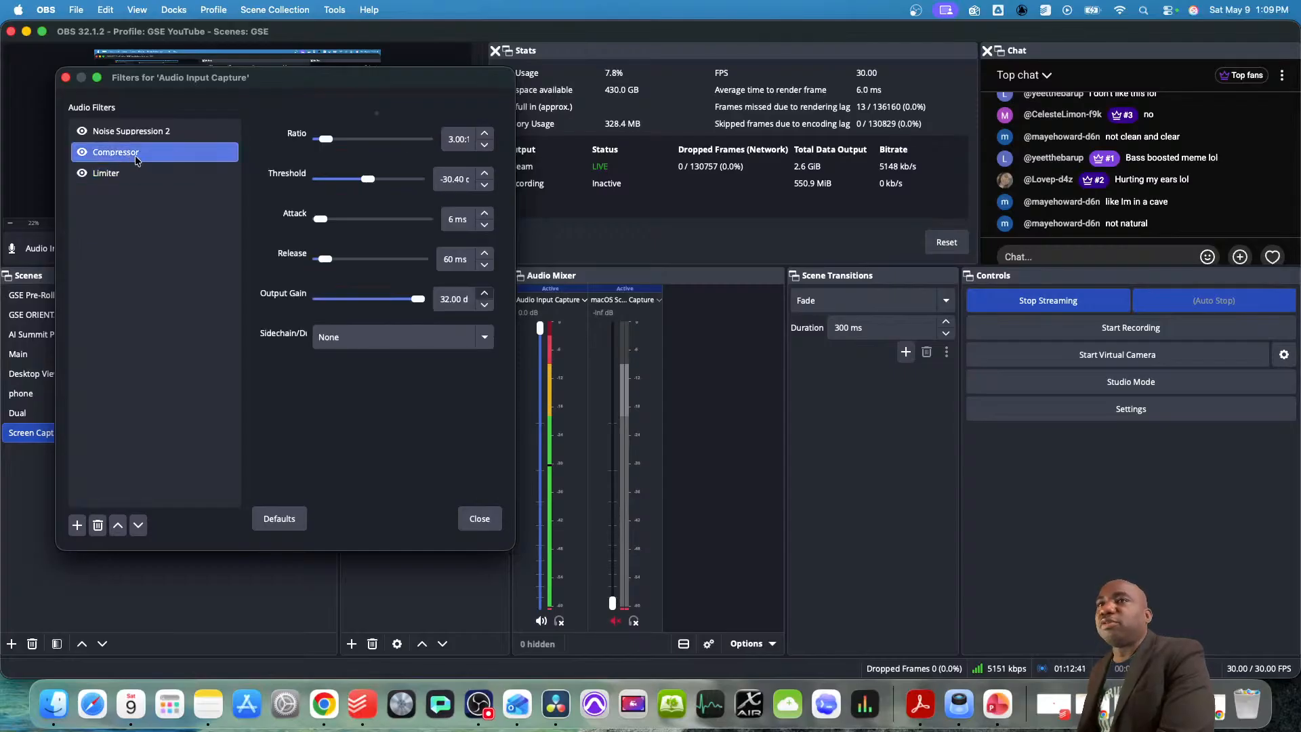
- Lower the Compressor output gain to 15.30 dB, turning the Limiter off while adjusting the level and back on
drag(418, 299, 397, 301)
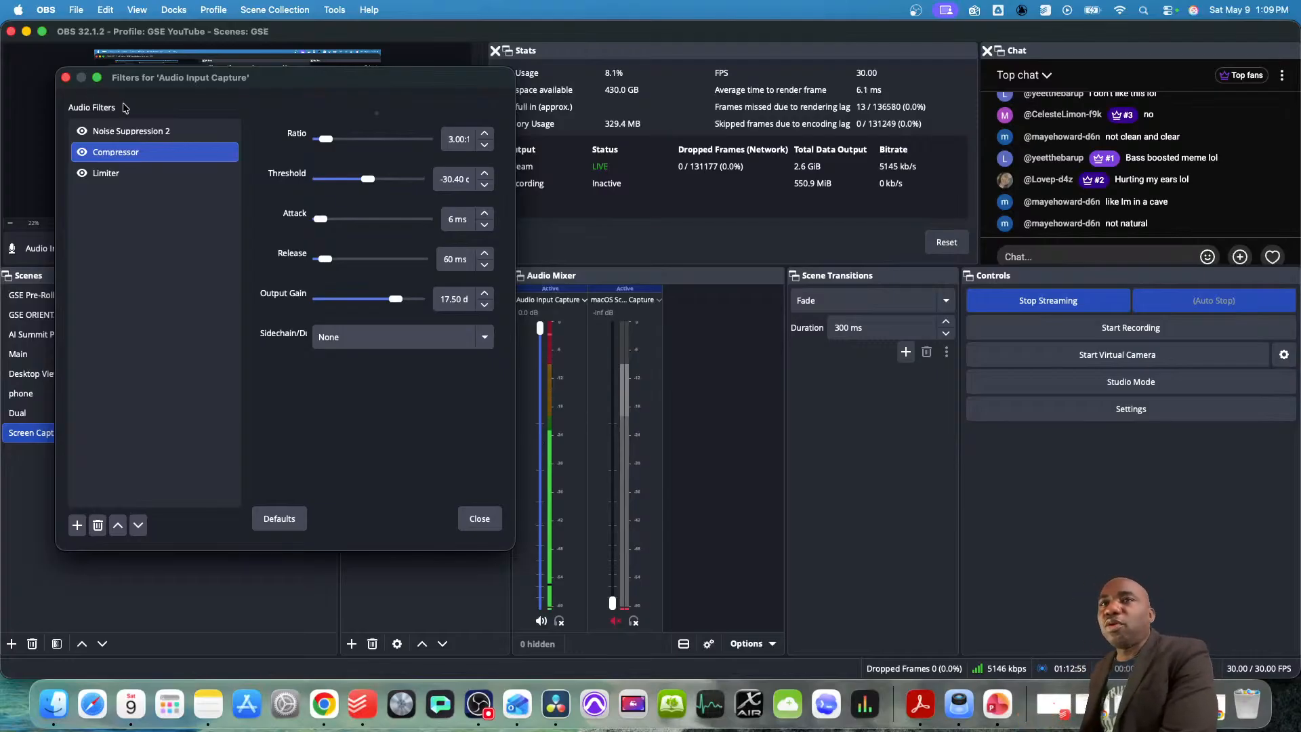
click(82, 173)
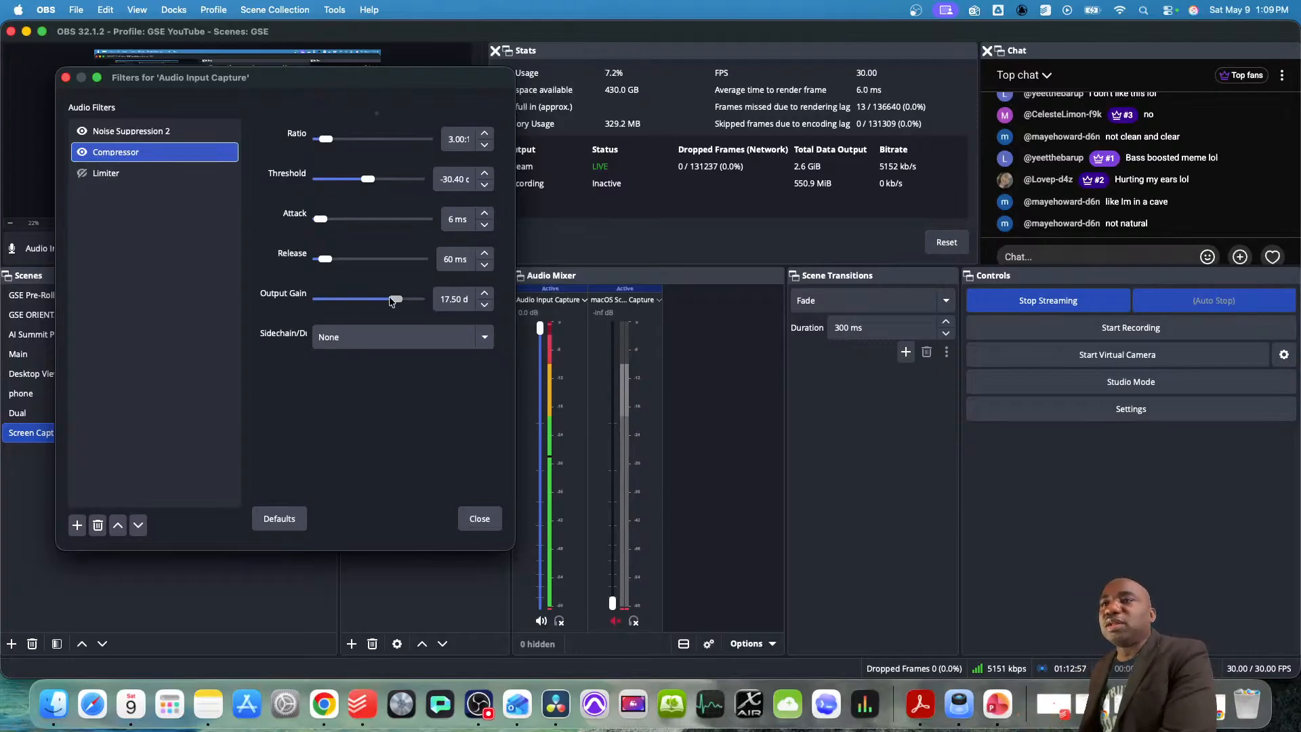
drag(390, 299, 390, 301)
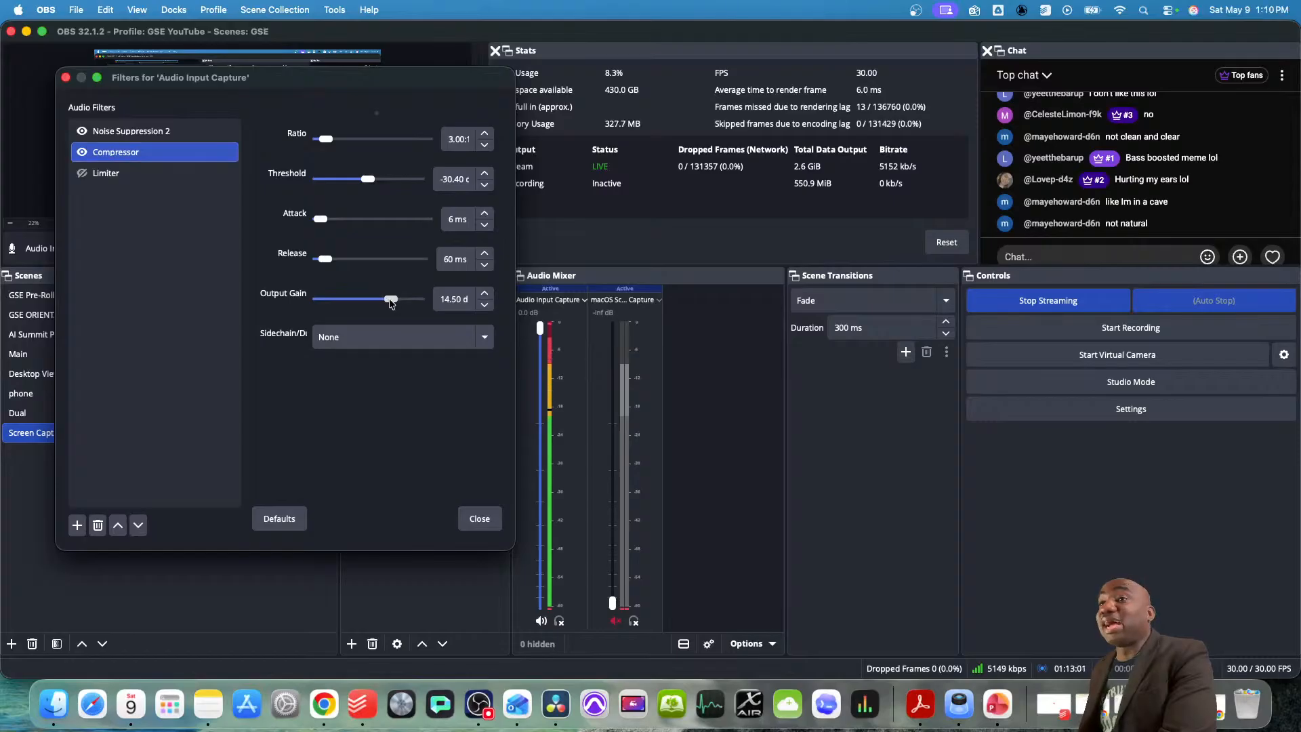
drag(390, 299, 395, 300)
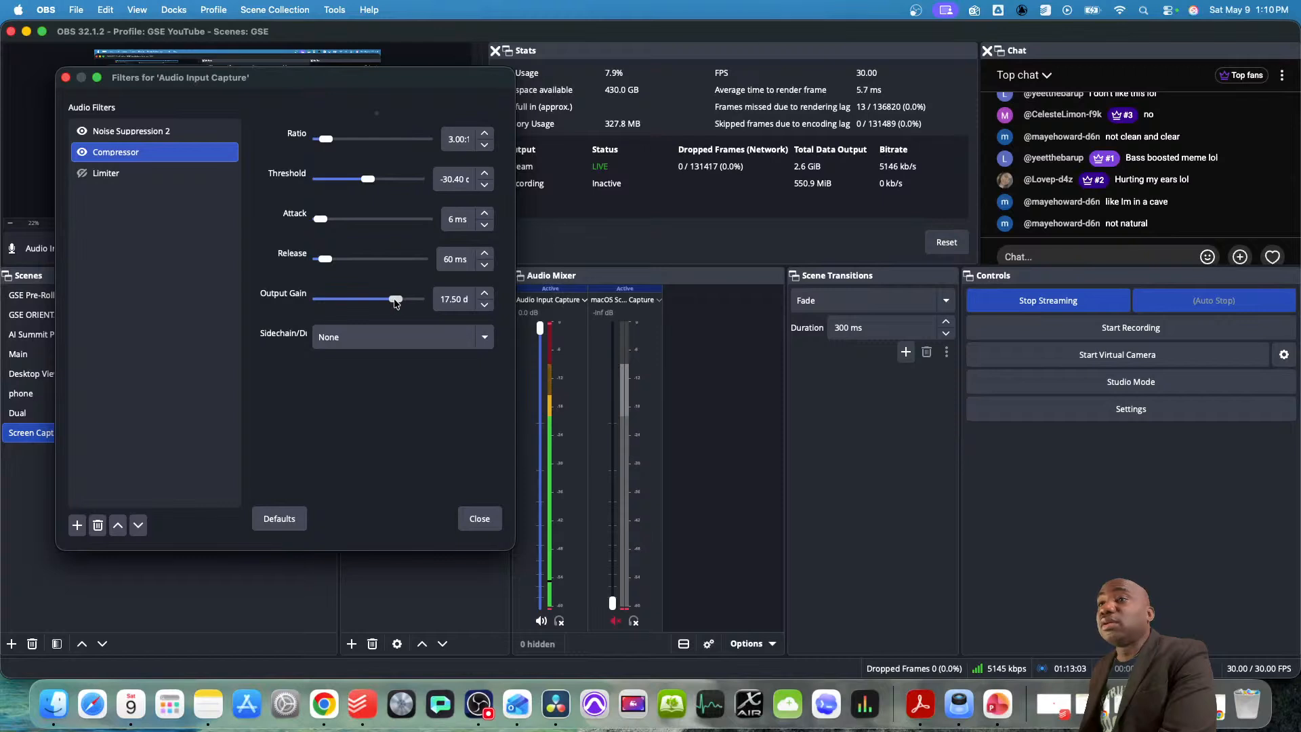
drag(395, 299, 393, 299)
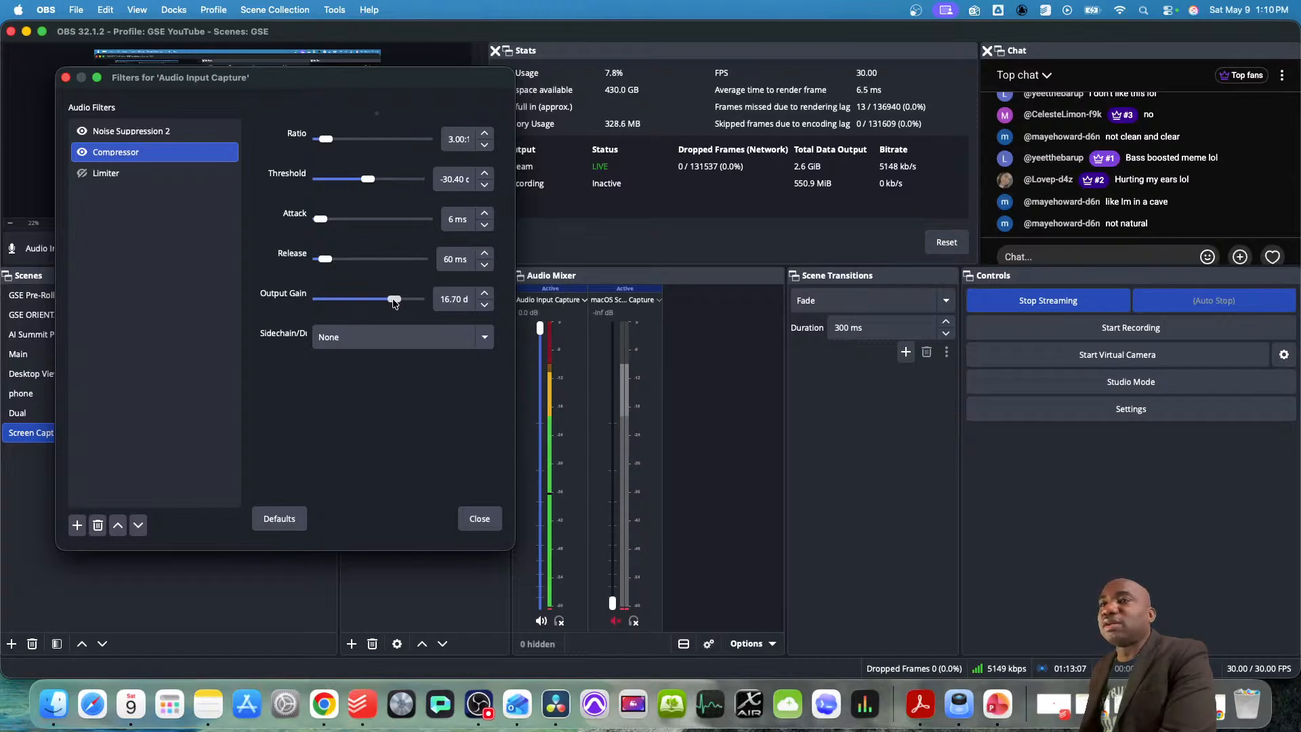
drag(393, 300, 392, 299)
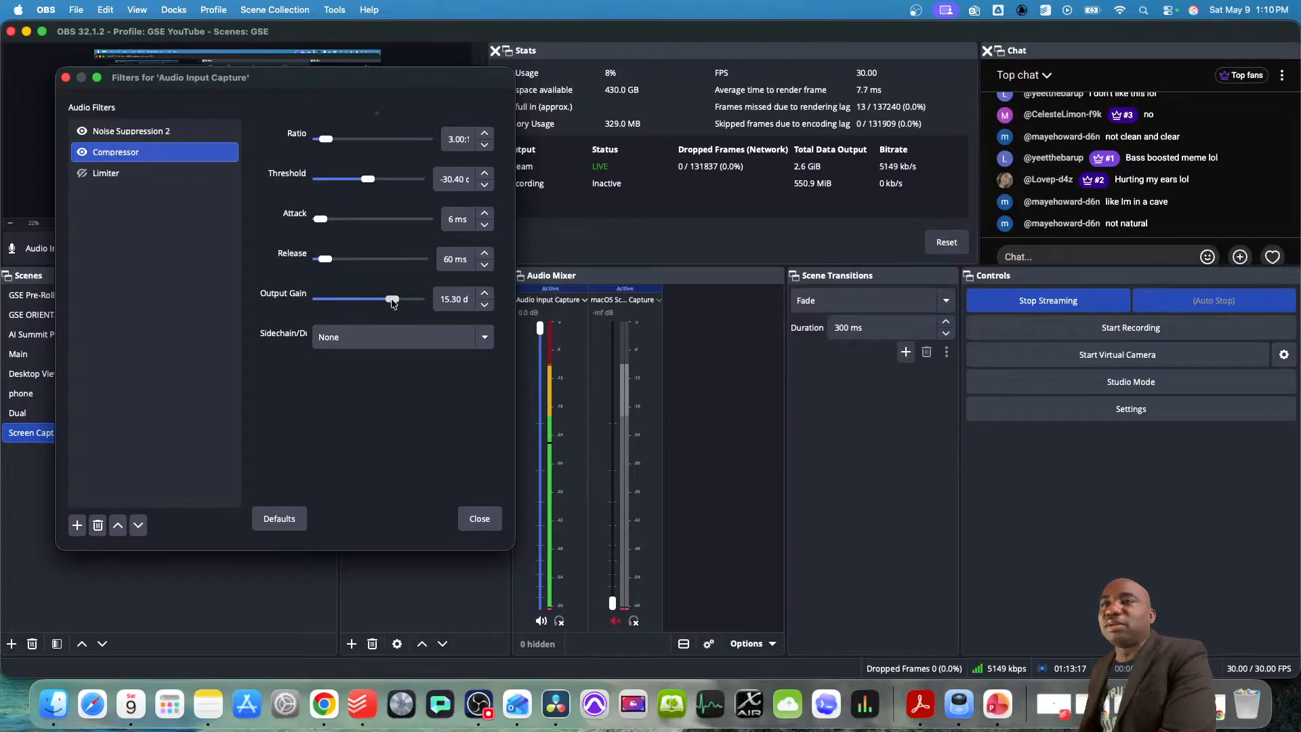
drag(391, 303, 390, 303)
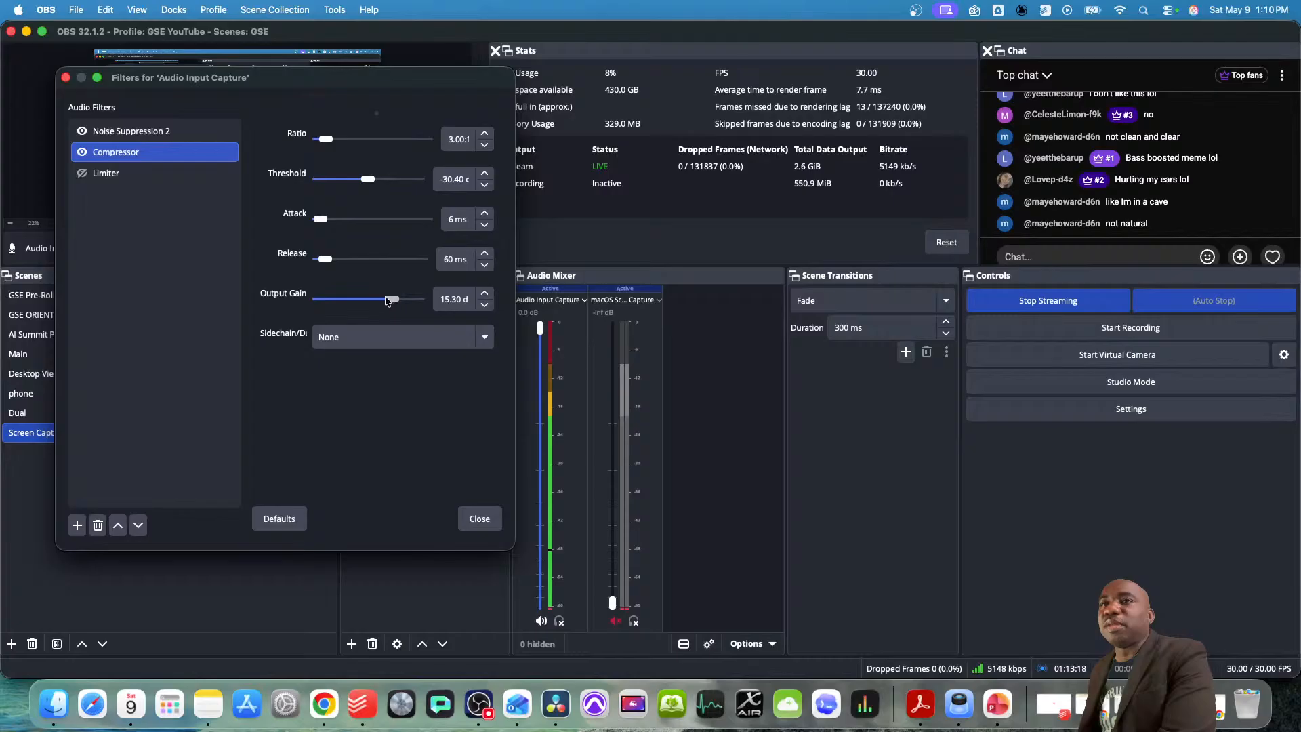
click(82, 173)
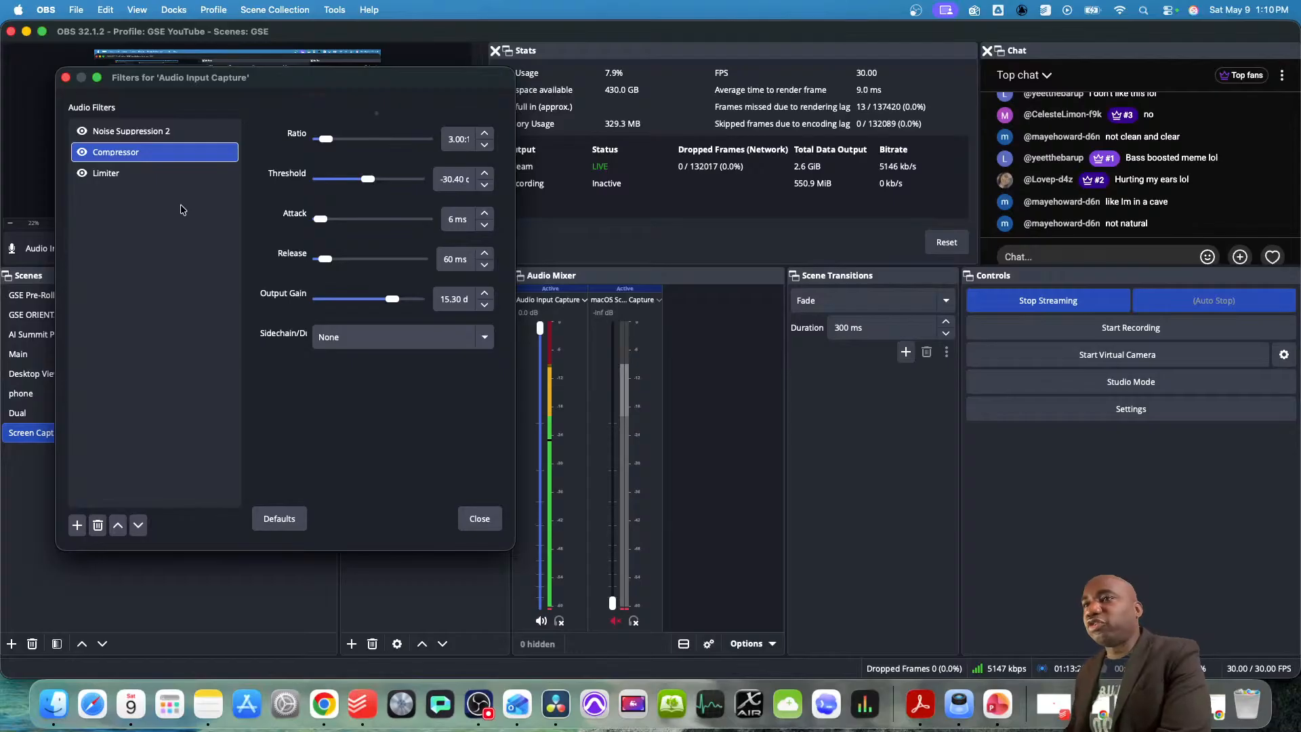
- Set the Limiter threshold to -1.10 dB, check the Compressor settings, and close the microphone's filters window
click(111, 173)
drag(411, 140, 417, 141)
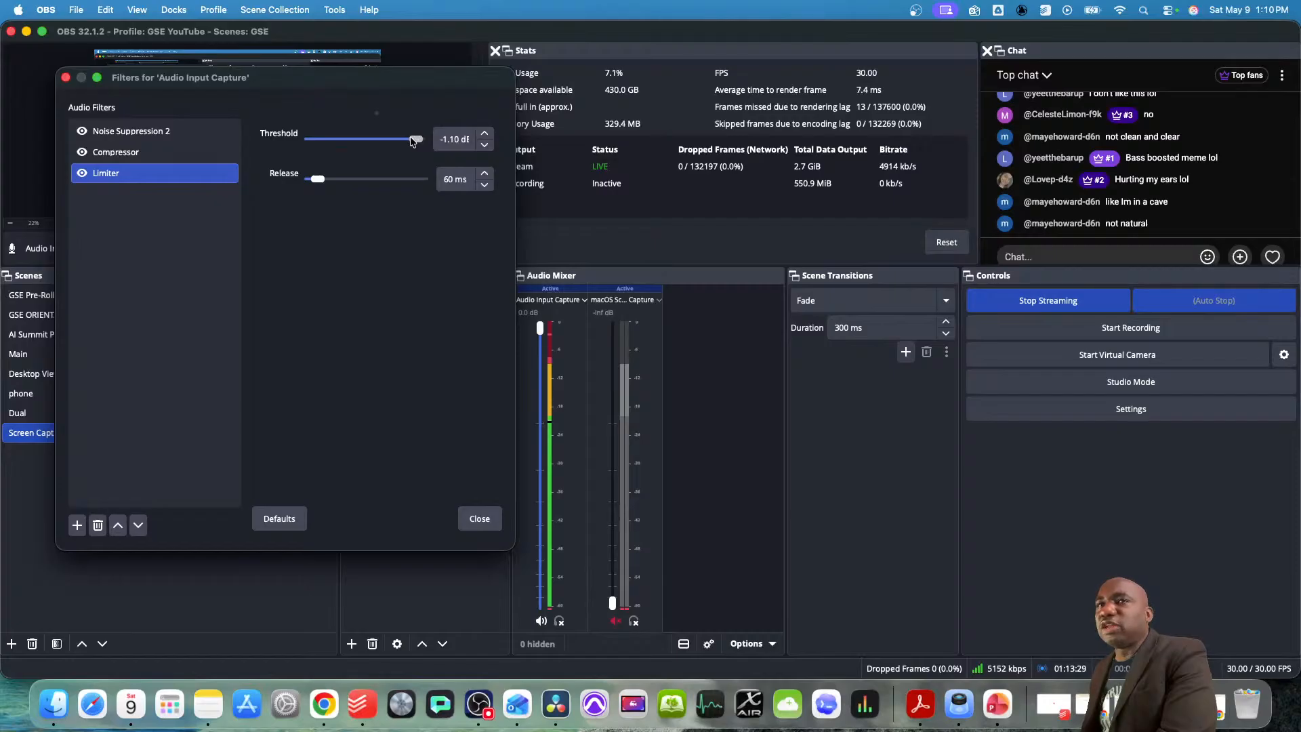
click(140, 151)
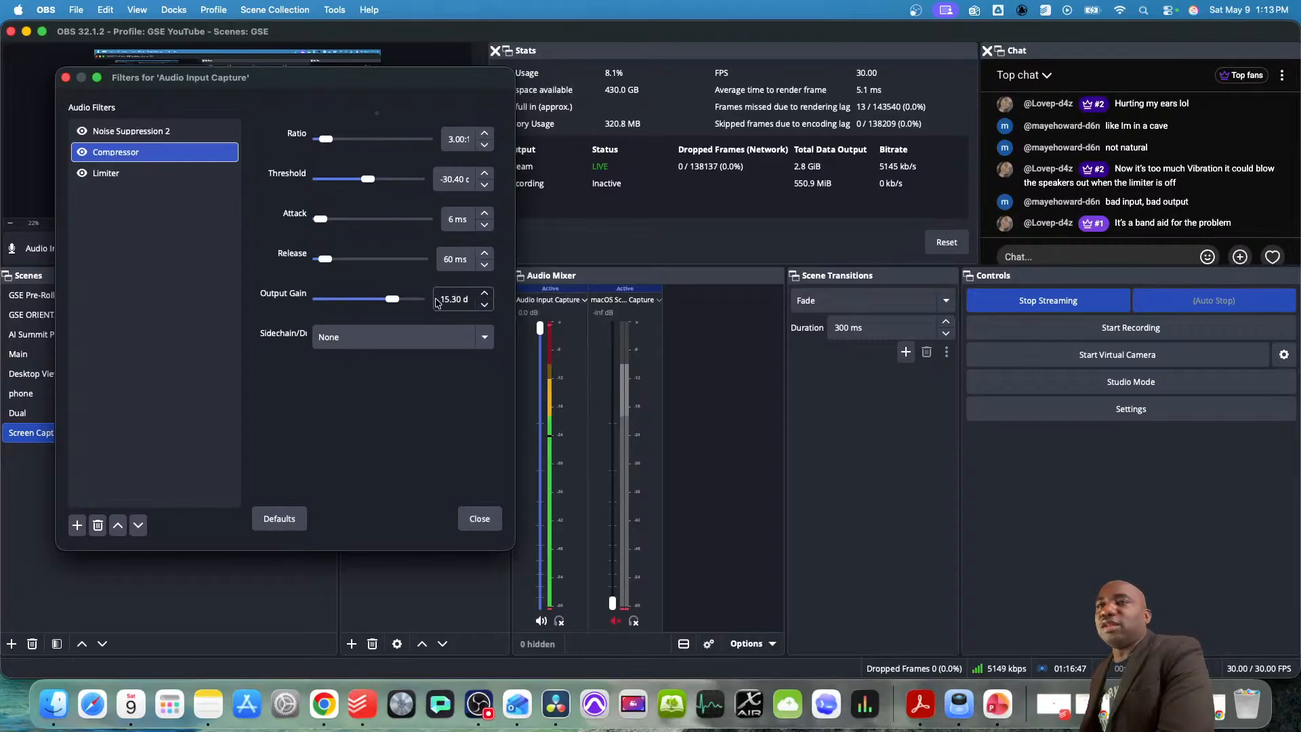
click(435, 338)
click(389, 102)
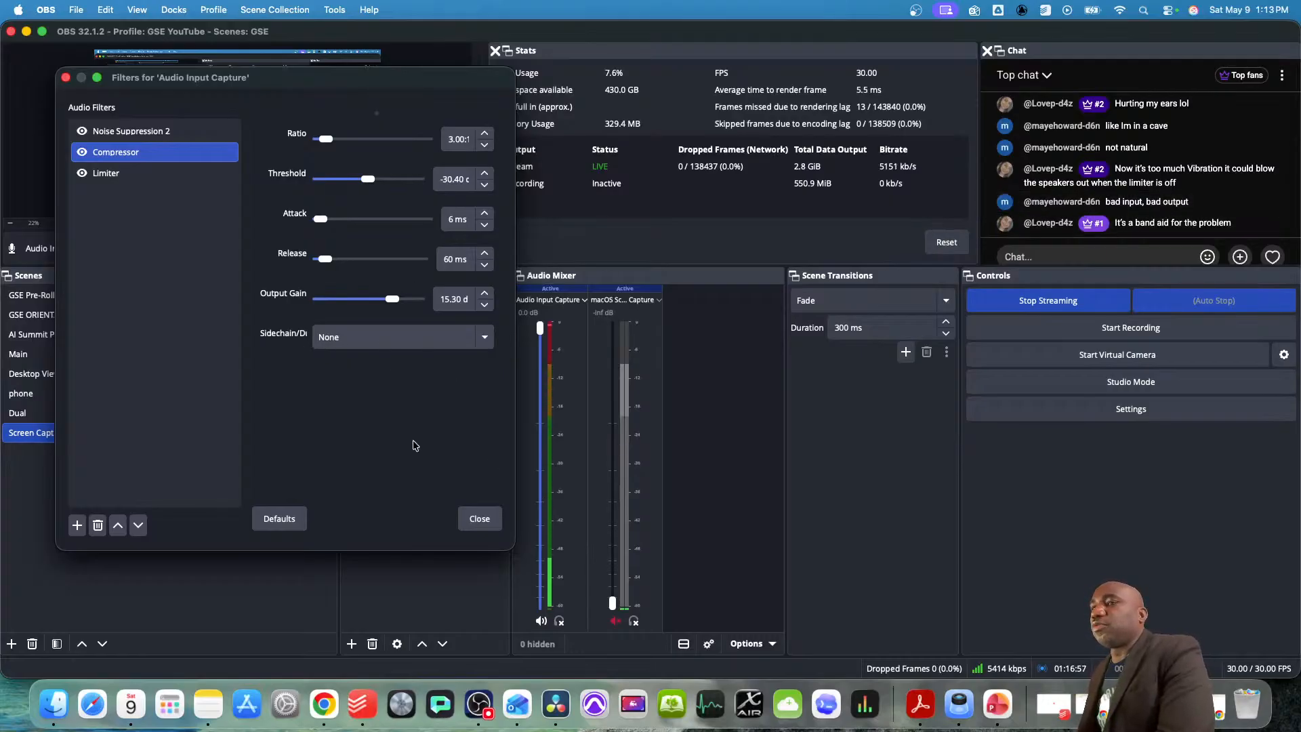
click(479, 515)
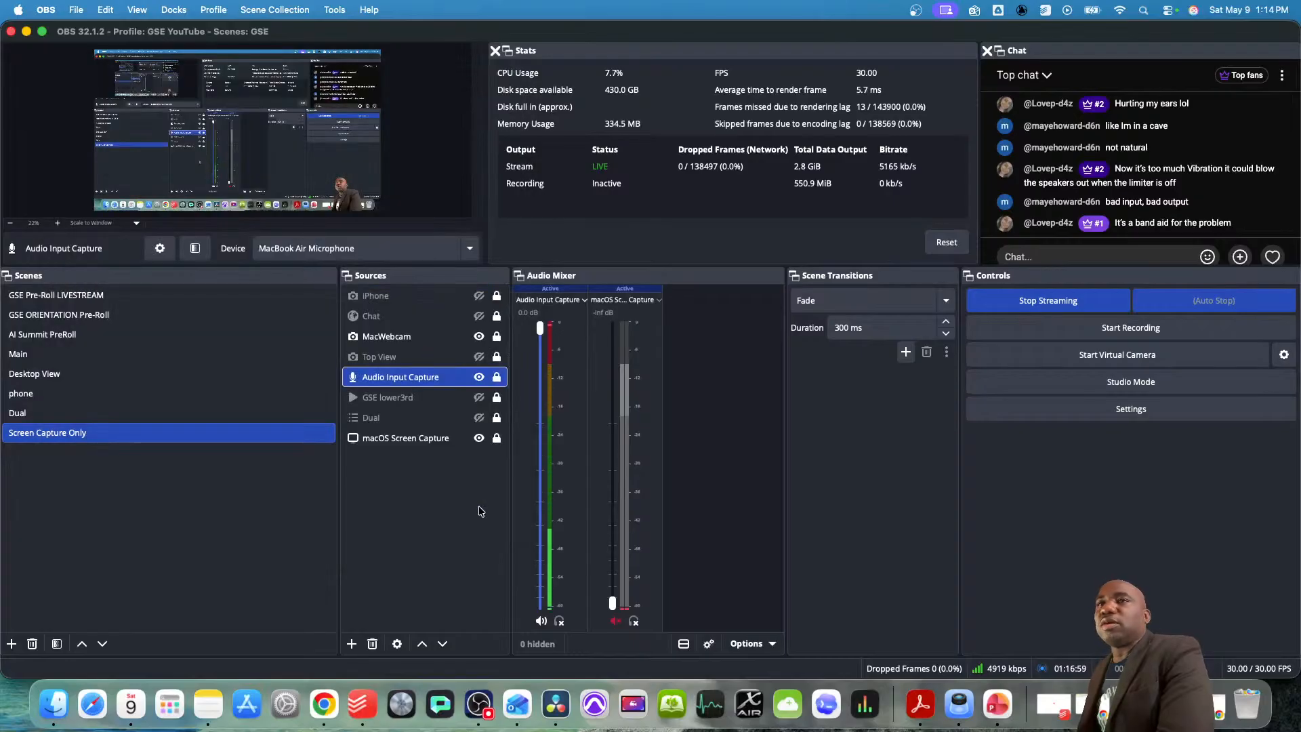
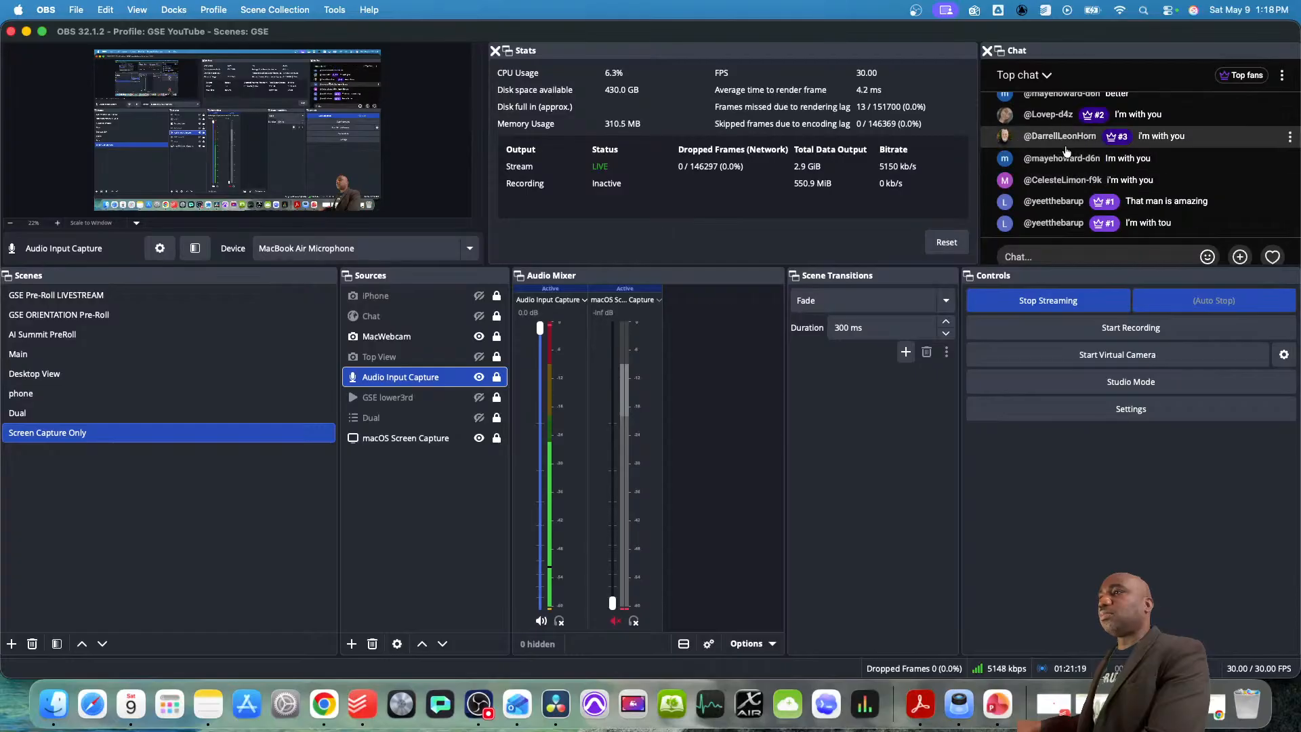
- Read back through the viewers' earlier chat feedback on the audio and return to the newest messages
scroll(1070, 141, up, 1)
scroll(1070, 140, down, 1)
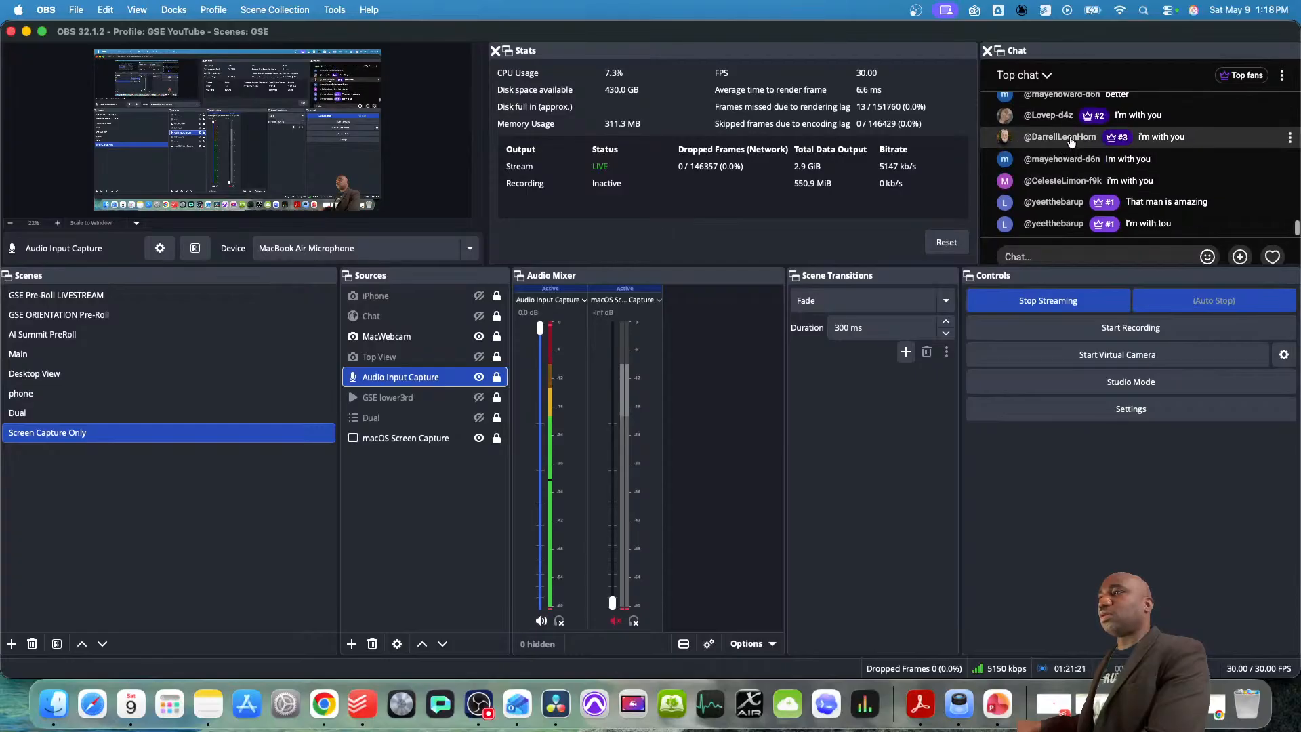
scroll(1138, 158, up, 3)
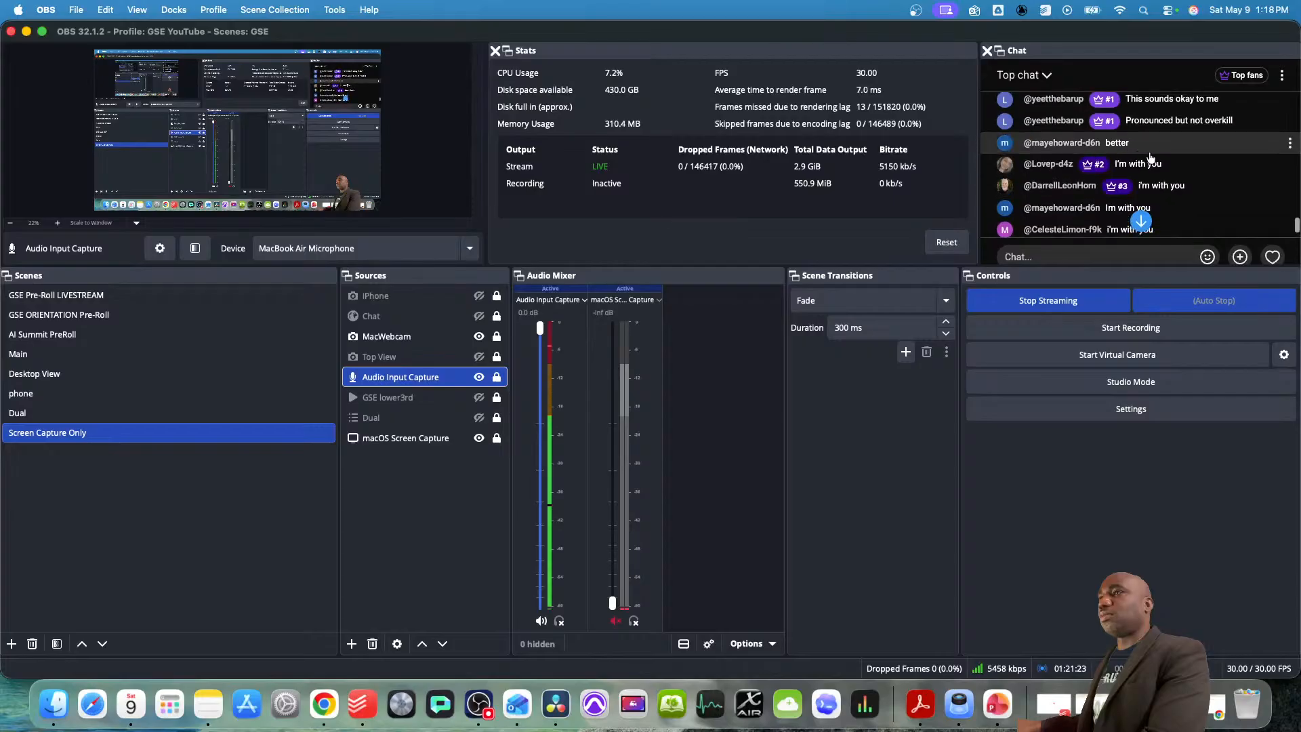
click(1141, 221)
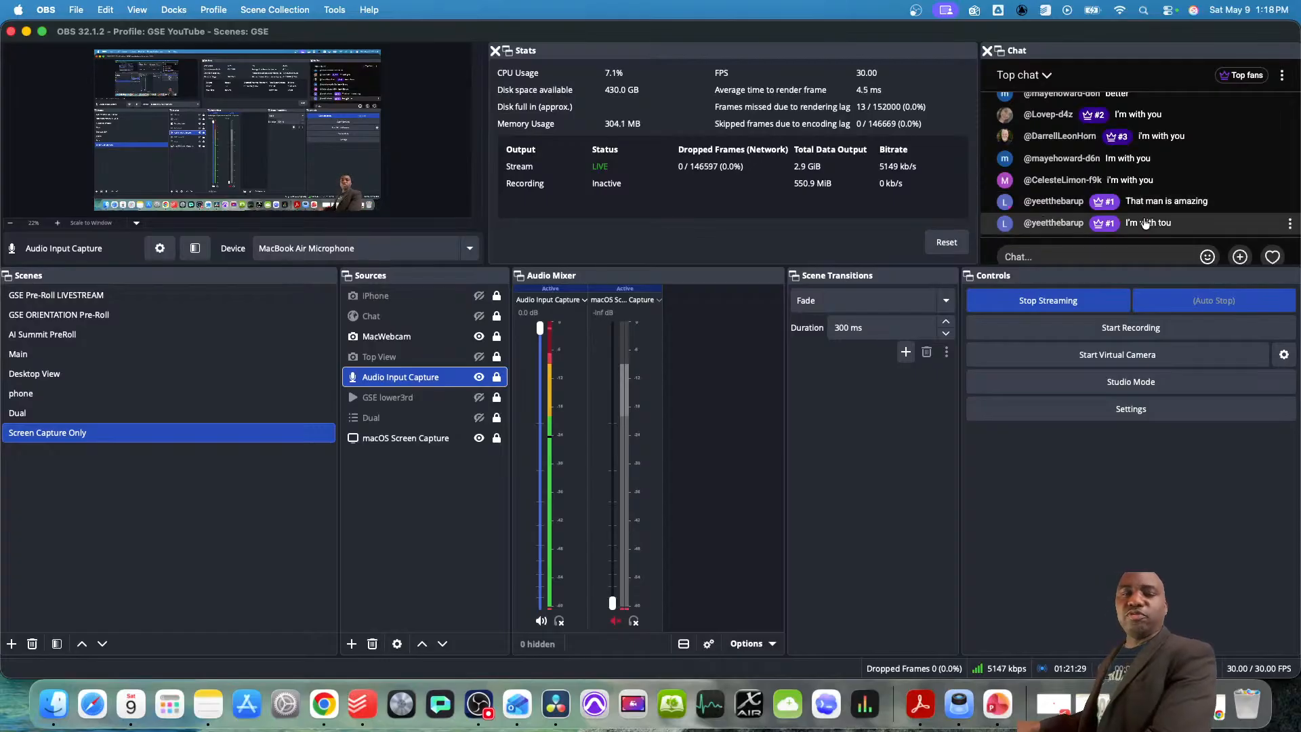
scroll(1112, 203, up, 10)
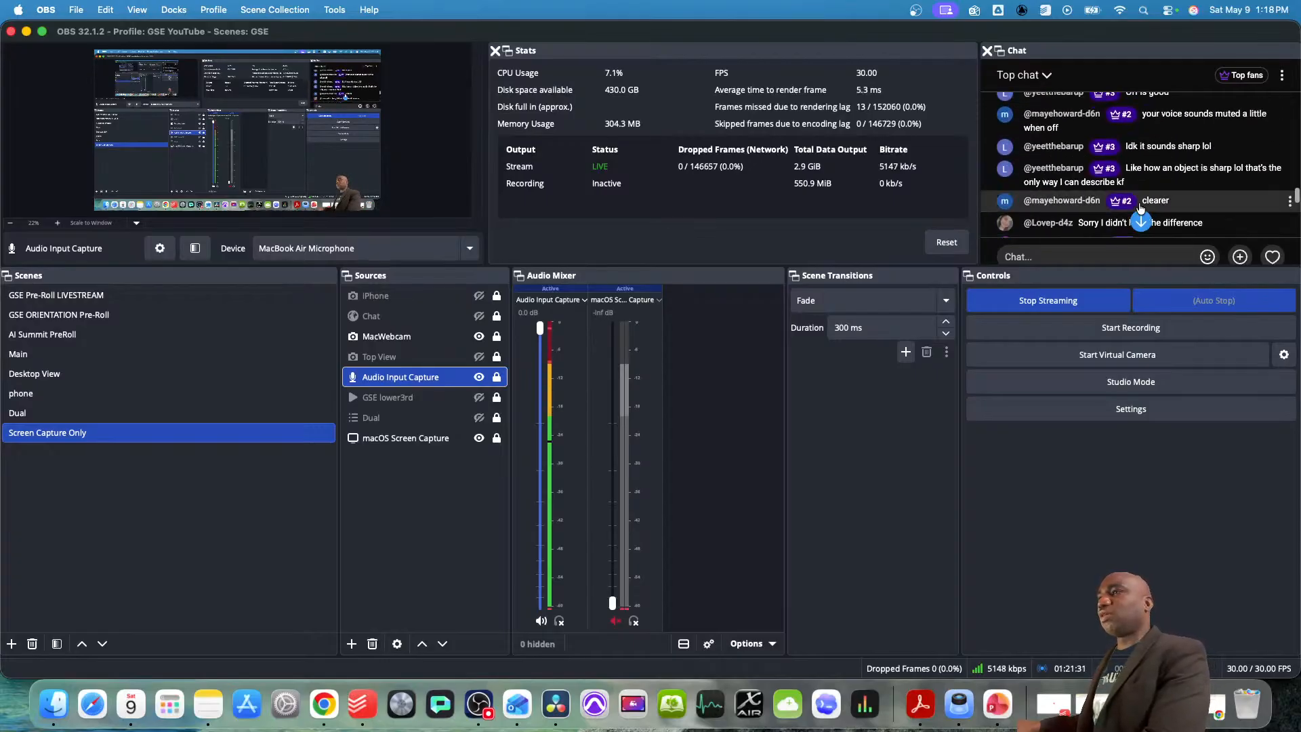
scroll(1139, 201, down, 5)
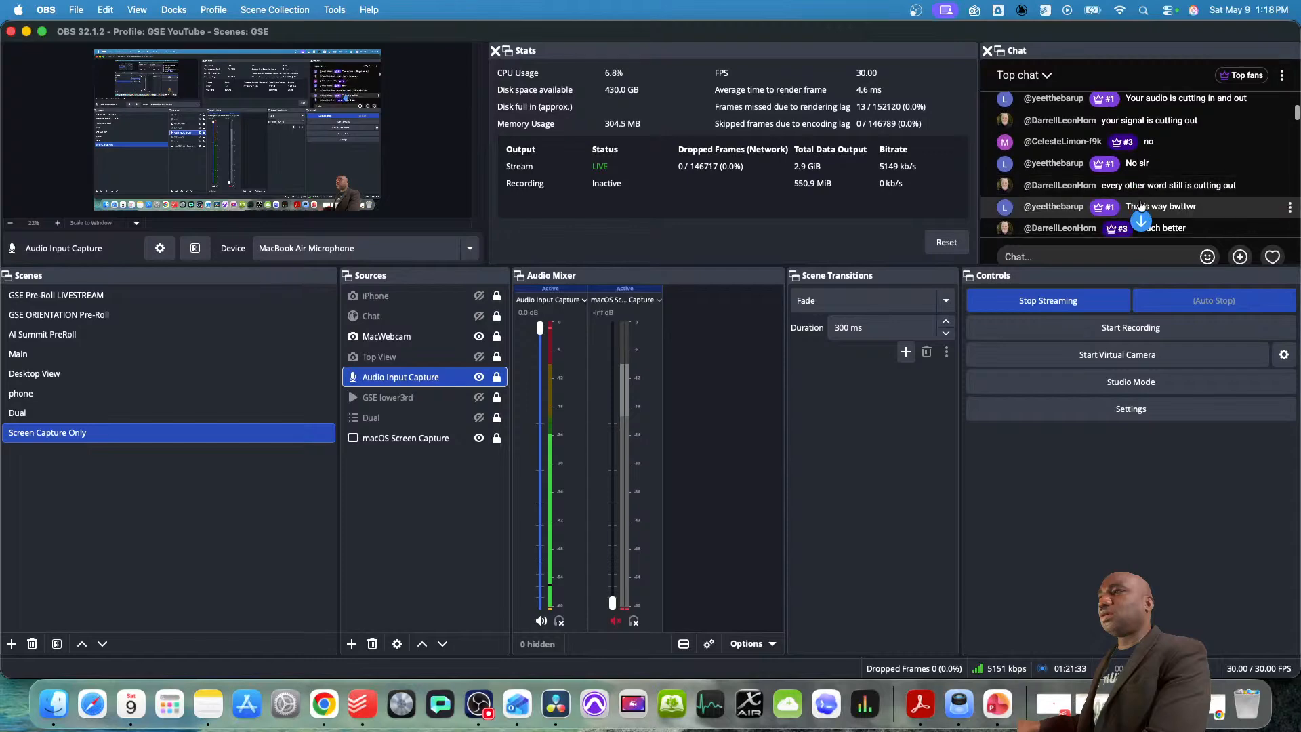
scroll(1139, 203, down, 10)
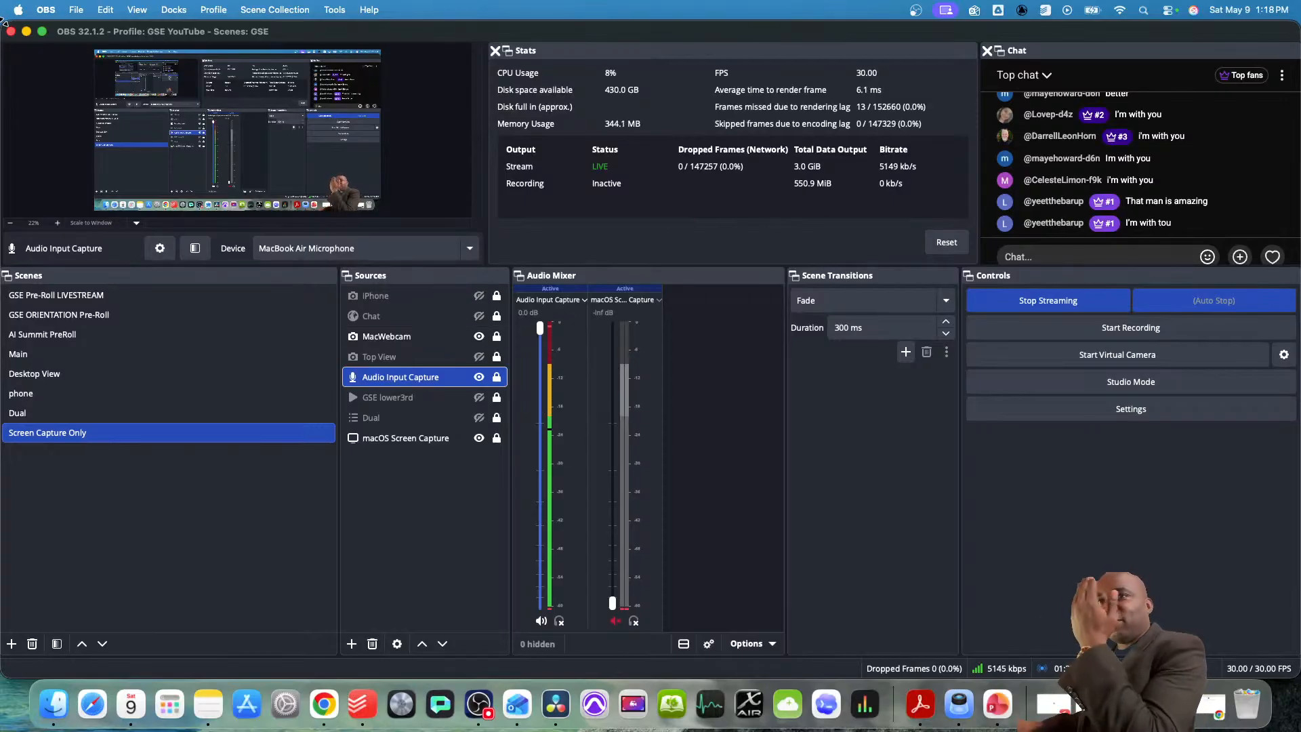
- Shrink the OBS window, move it toward the middle of the screen, and show the desktop
drag(4, 23, 325, 251)
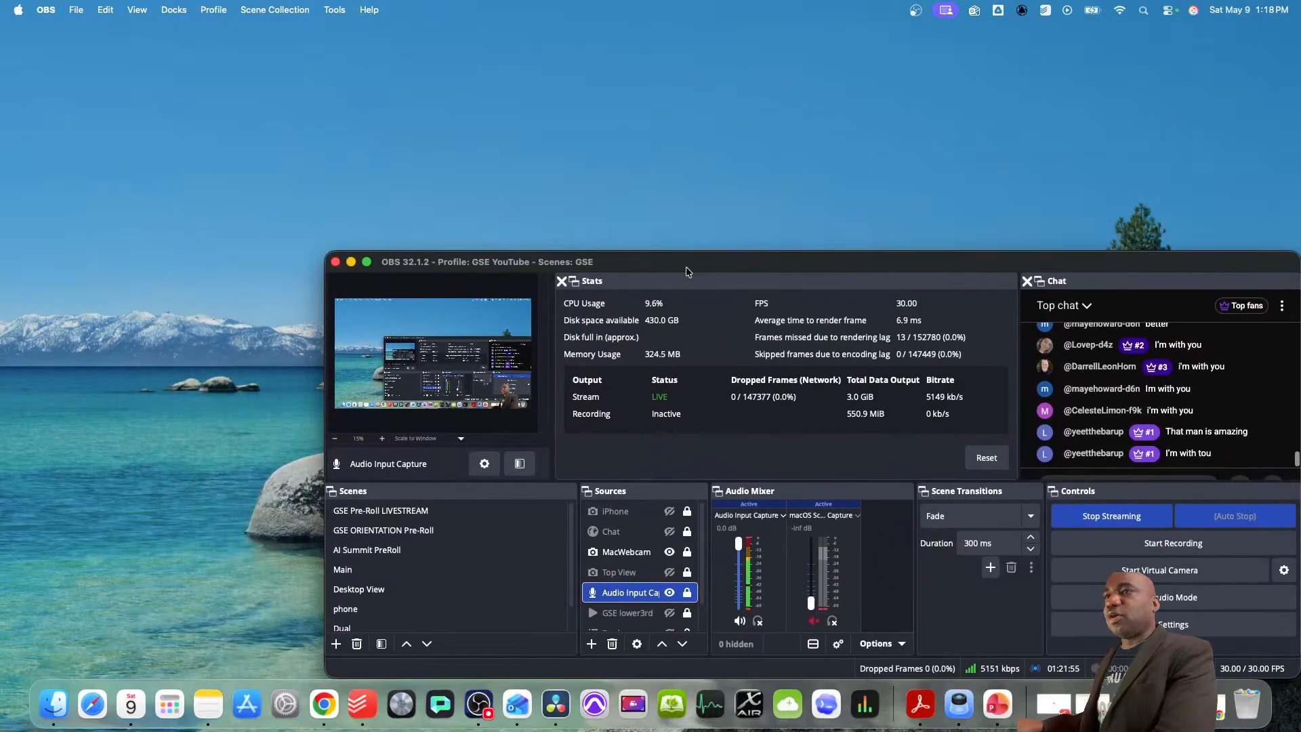
drag(698, 264, 560, 89)
key(F11)
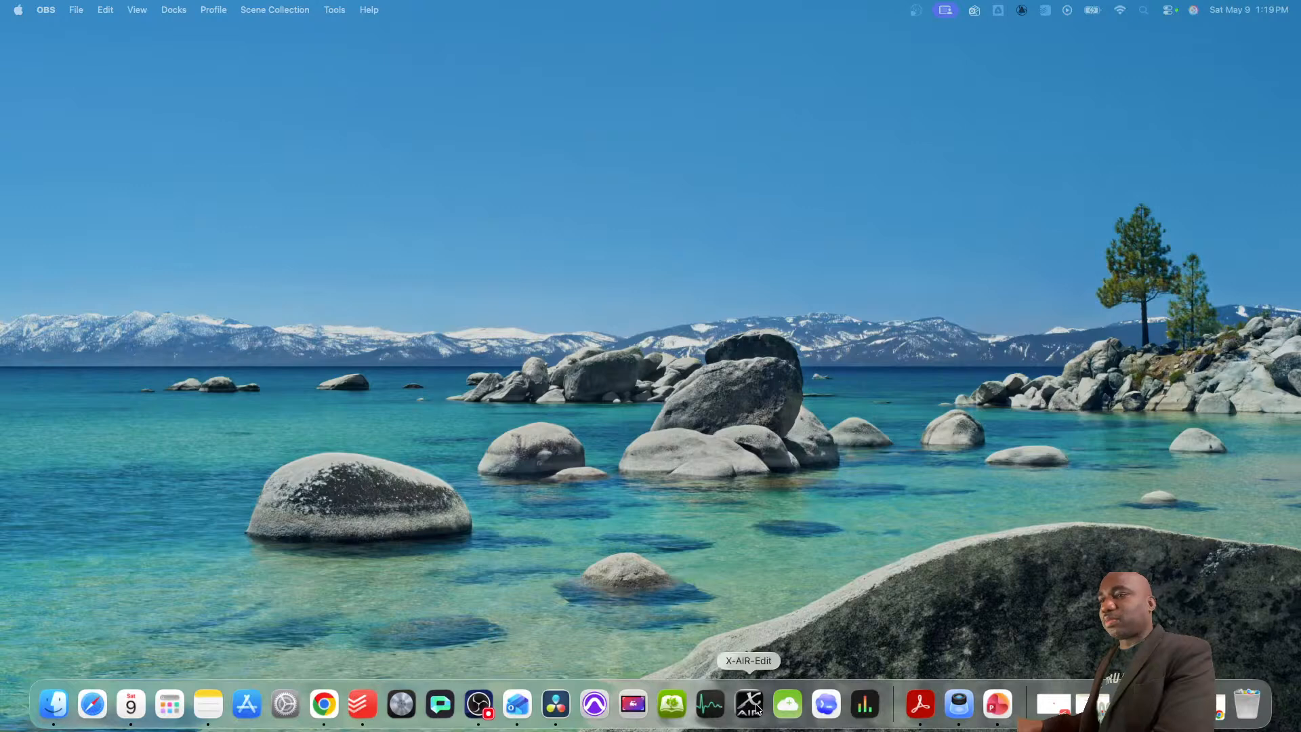
- Restart the unresponsive DaVinci Resolve by force quitting it and ignoring the problem report
click(557, 706)
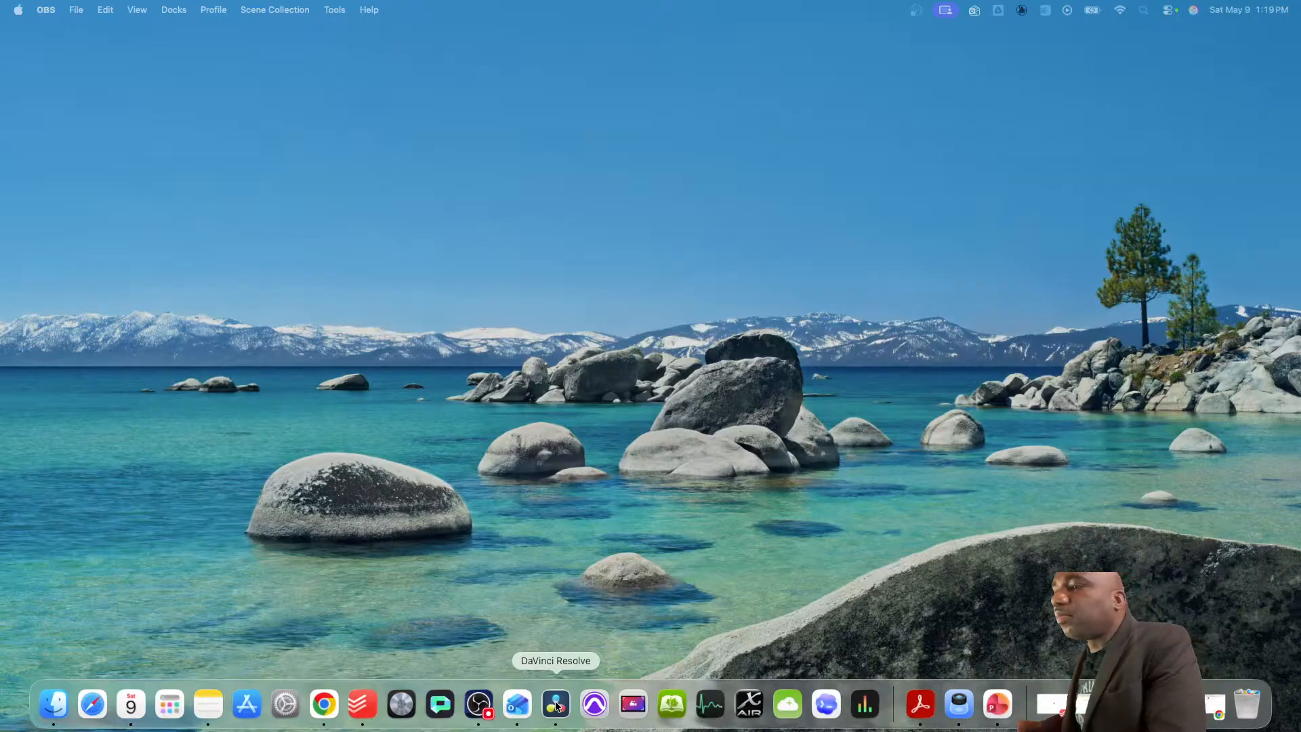
right_click(556, 705)
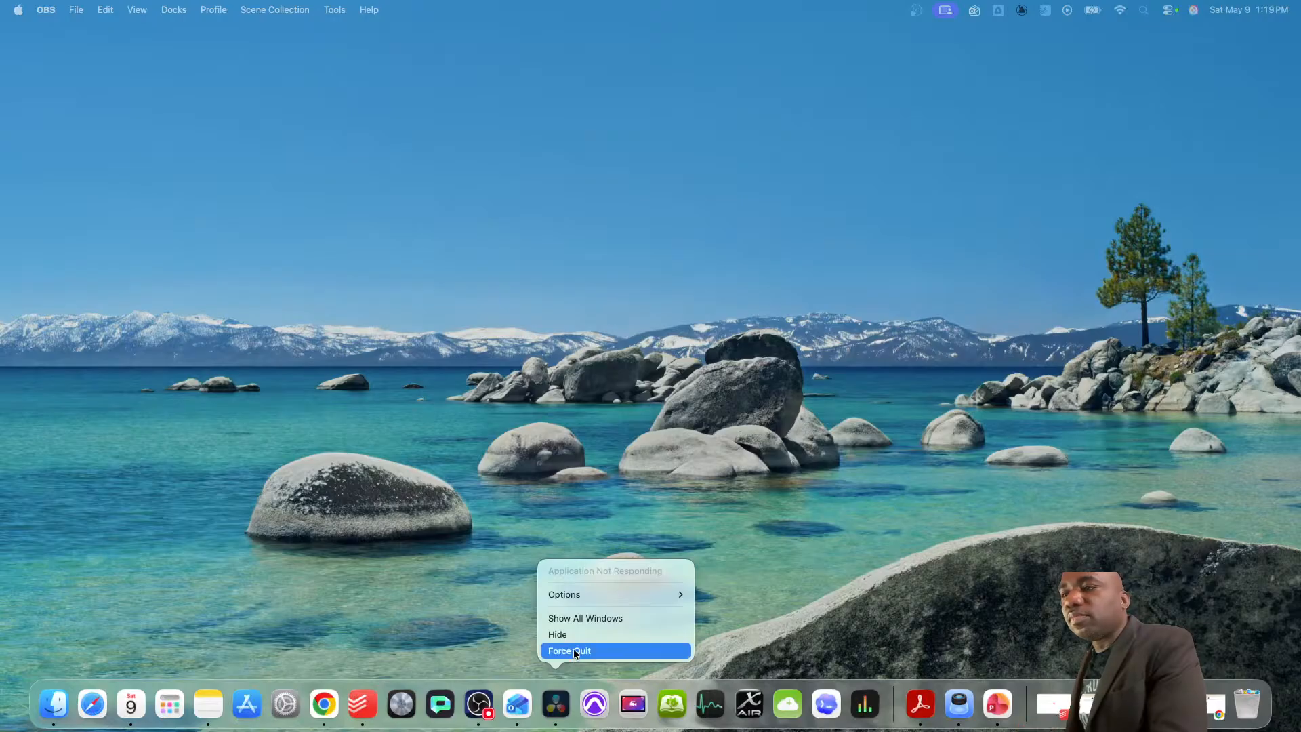
click(573, 649)
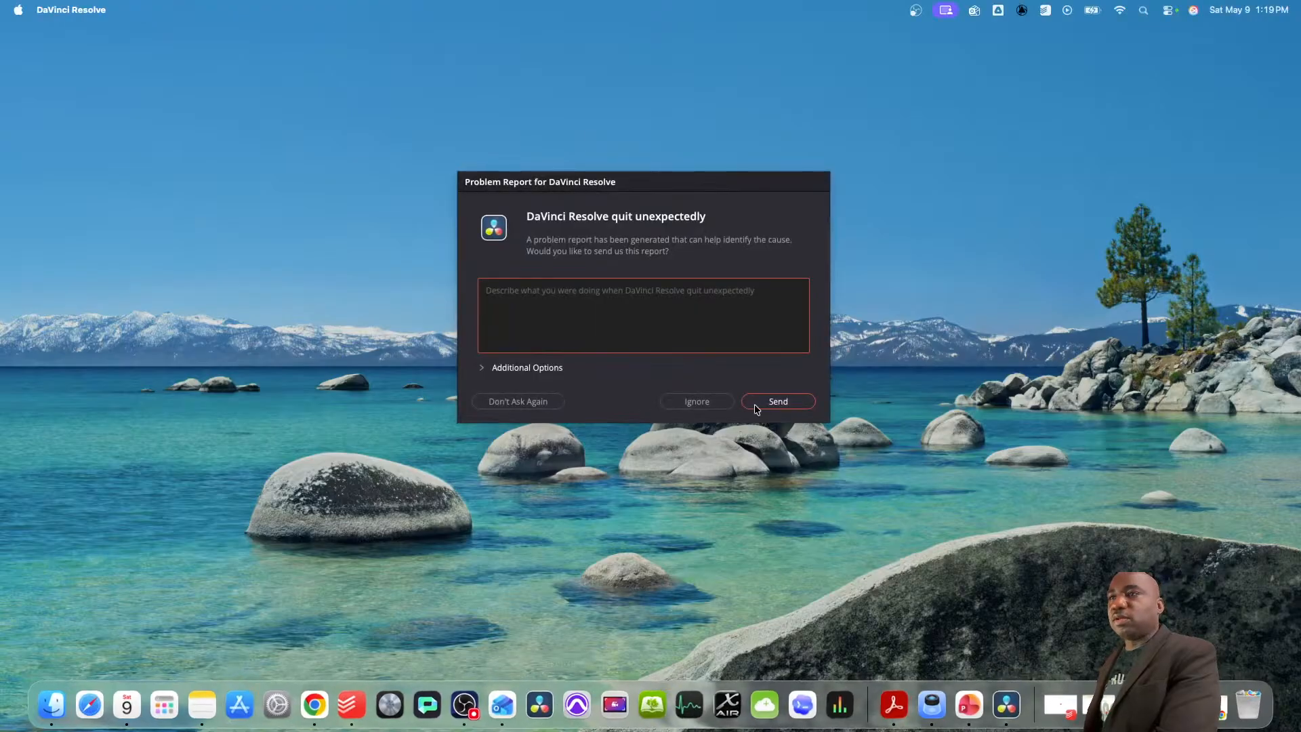
click(698, 402)
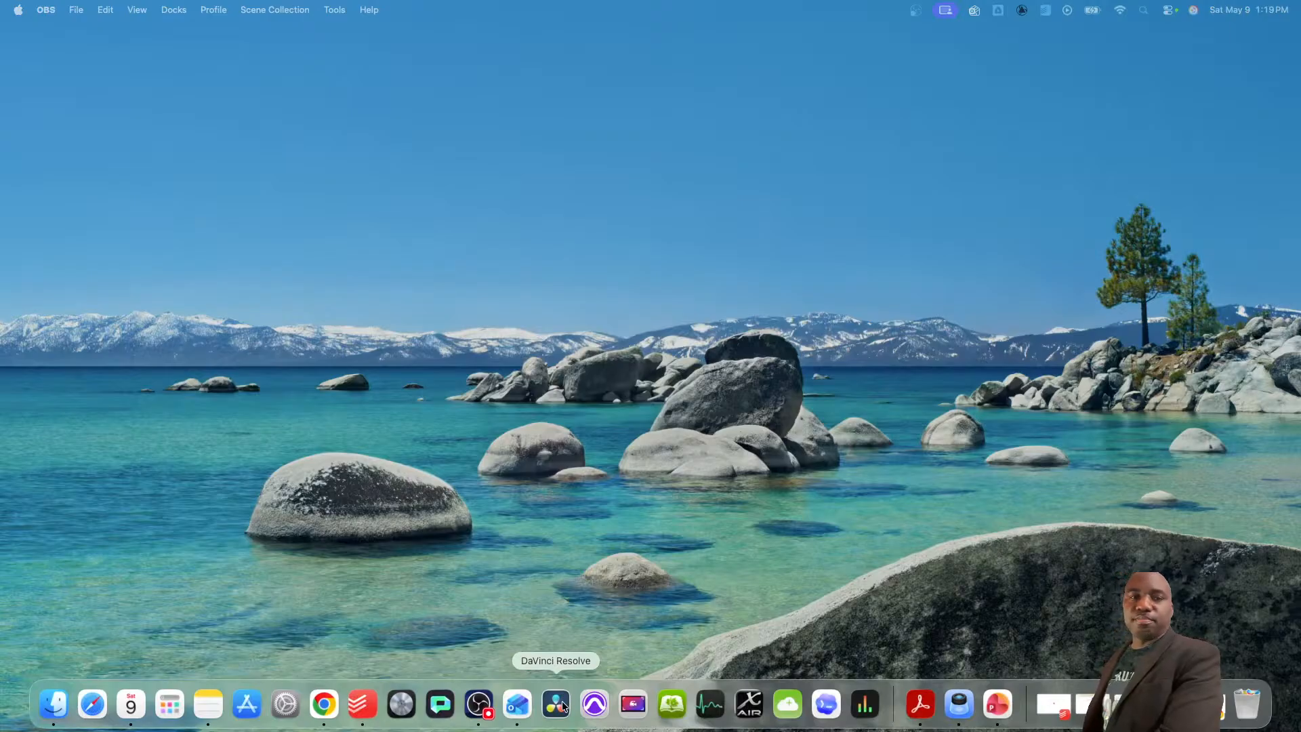
click(563, 706)
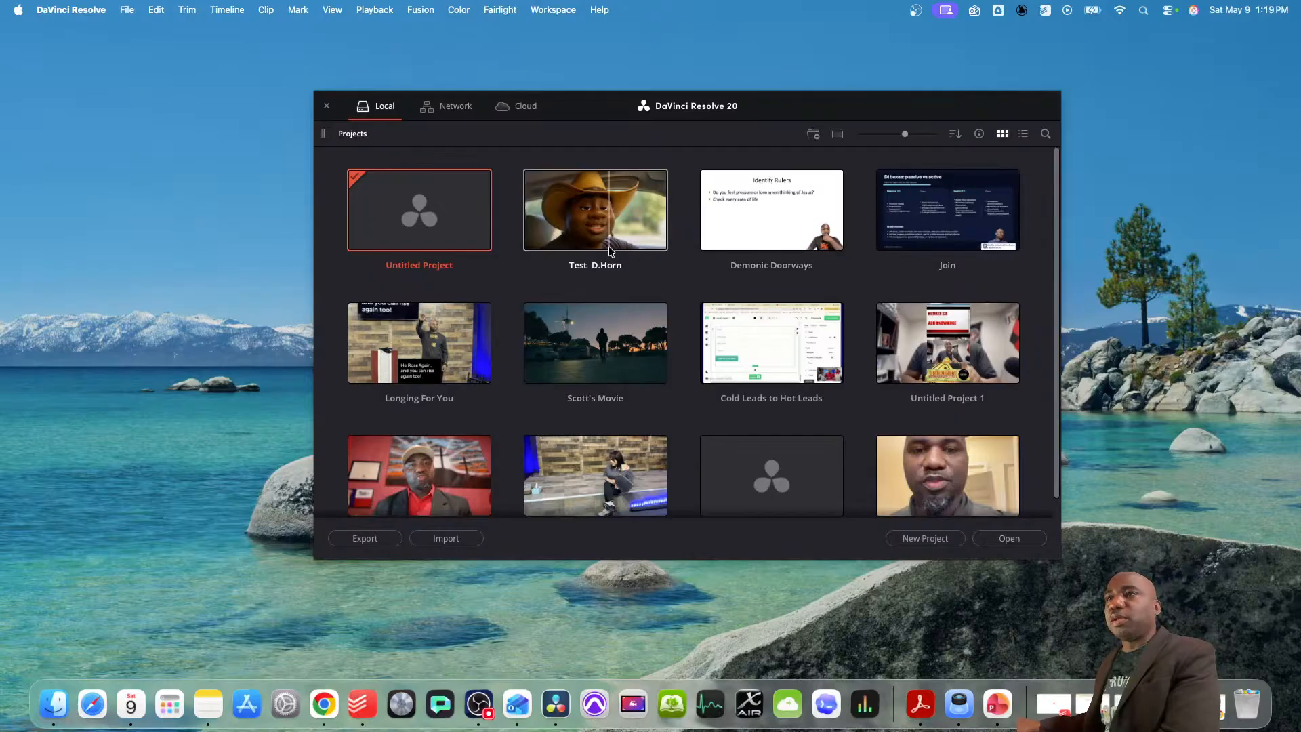
- Open the Split Screen Test project, reposition its window, and load the IMG_3606 clip in the source viewer
scroll(644, 212, down, 1)
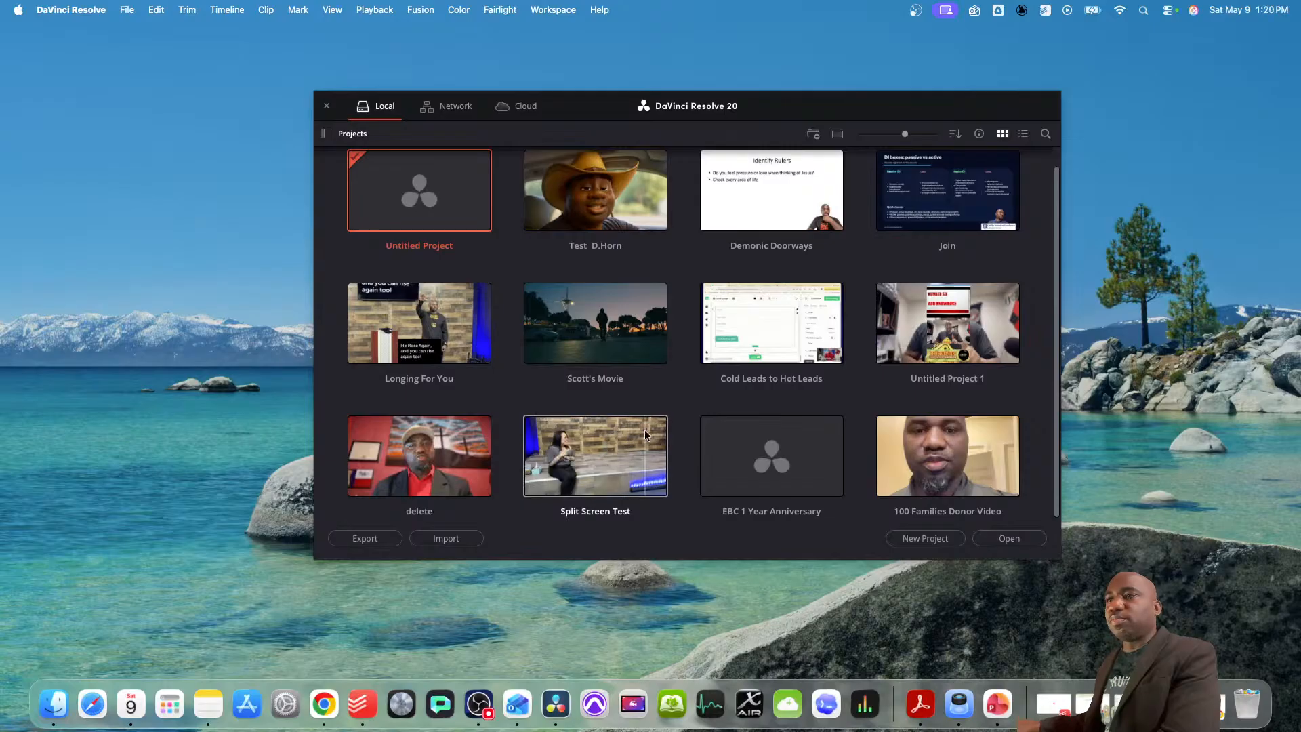
click(583, 441)
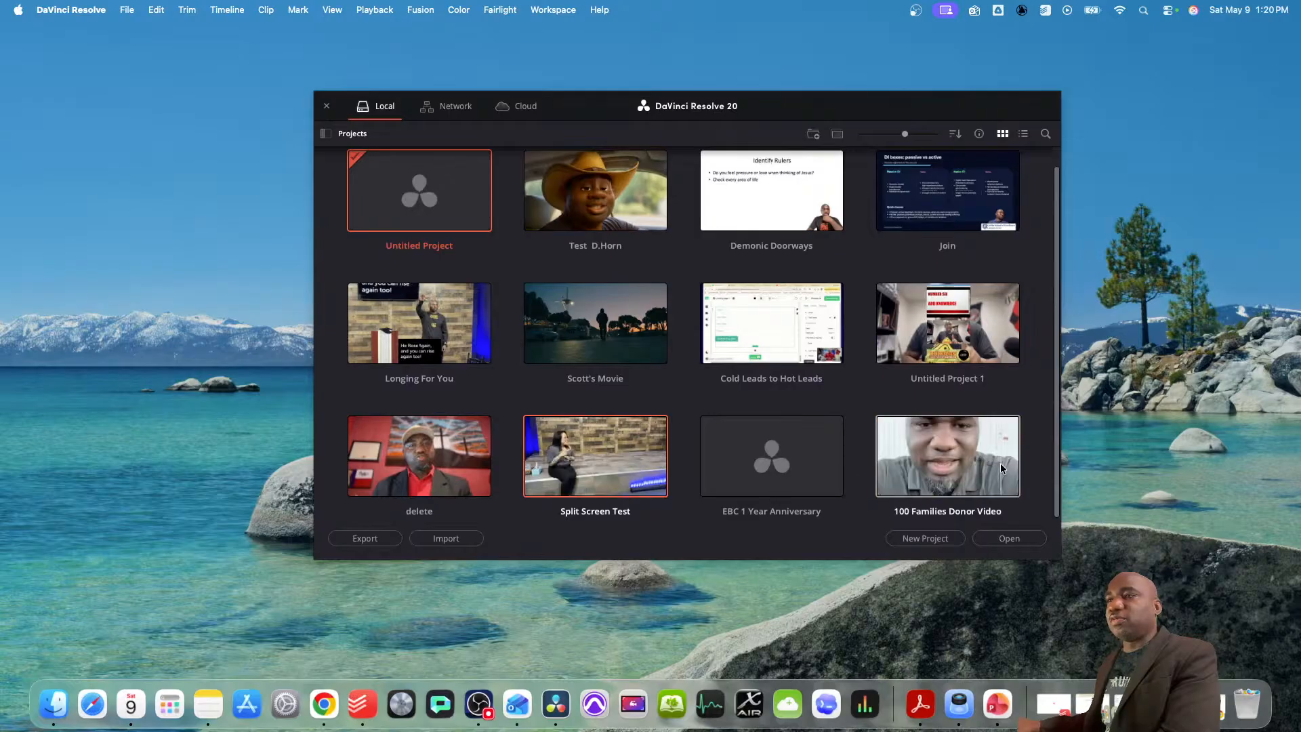
double_click(601, 448)
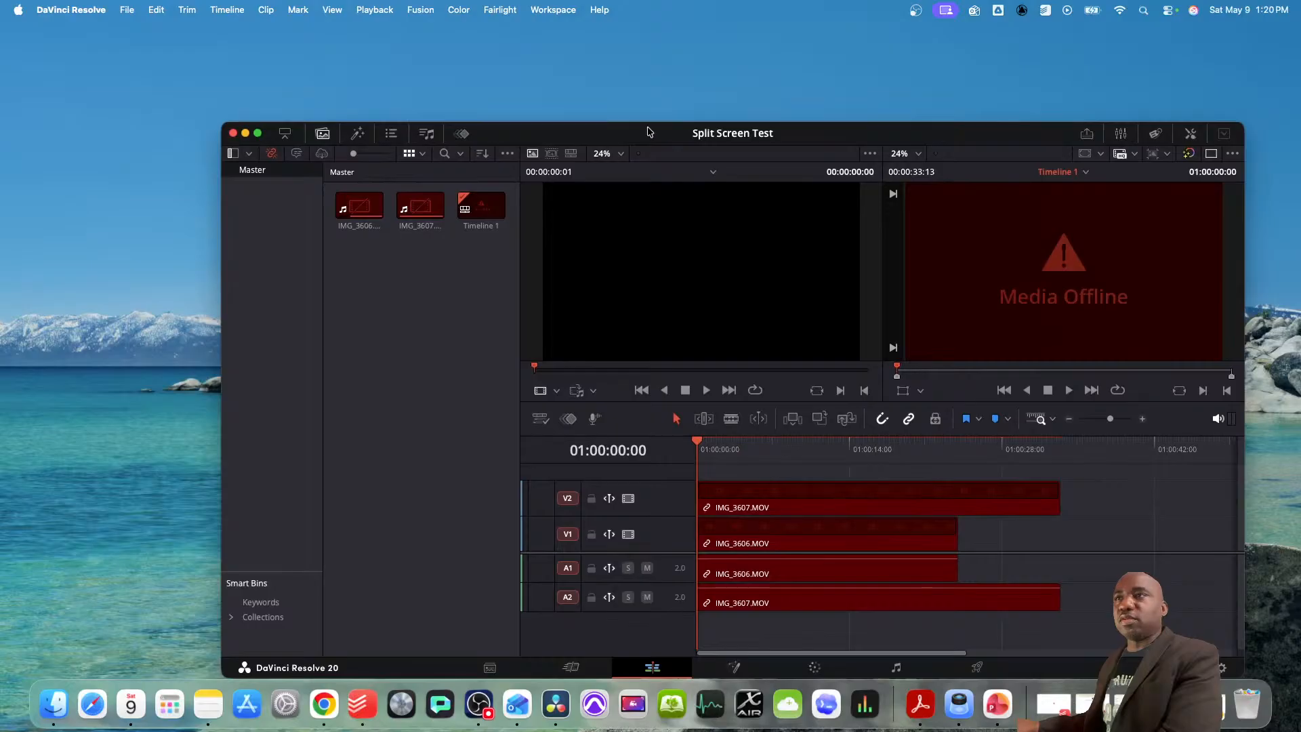
drag(650, 129, 556, 42)
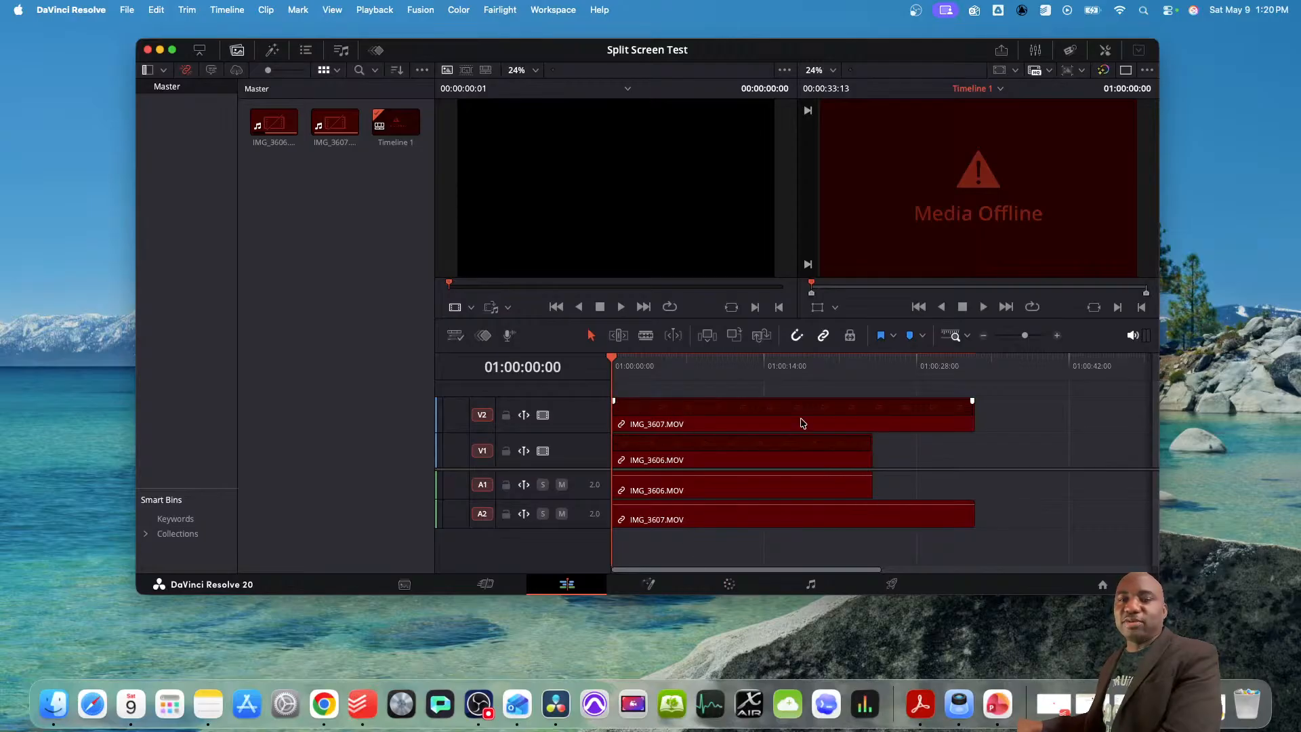
double_click(293, 127)
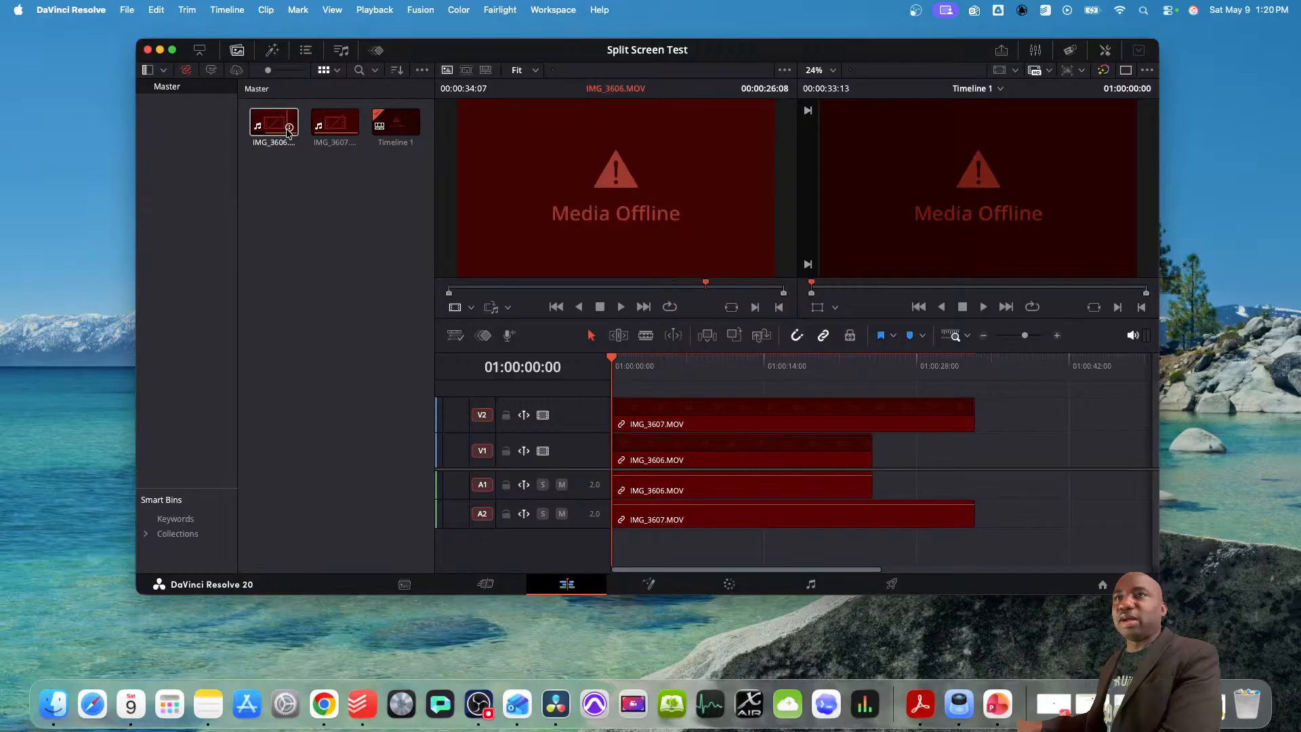
mouse_move(288, 128)
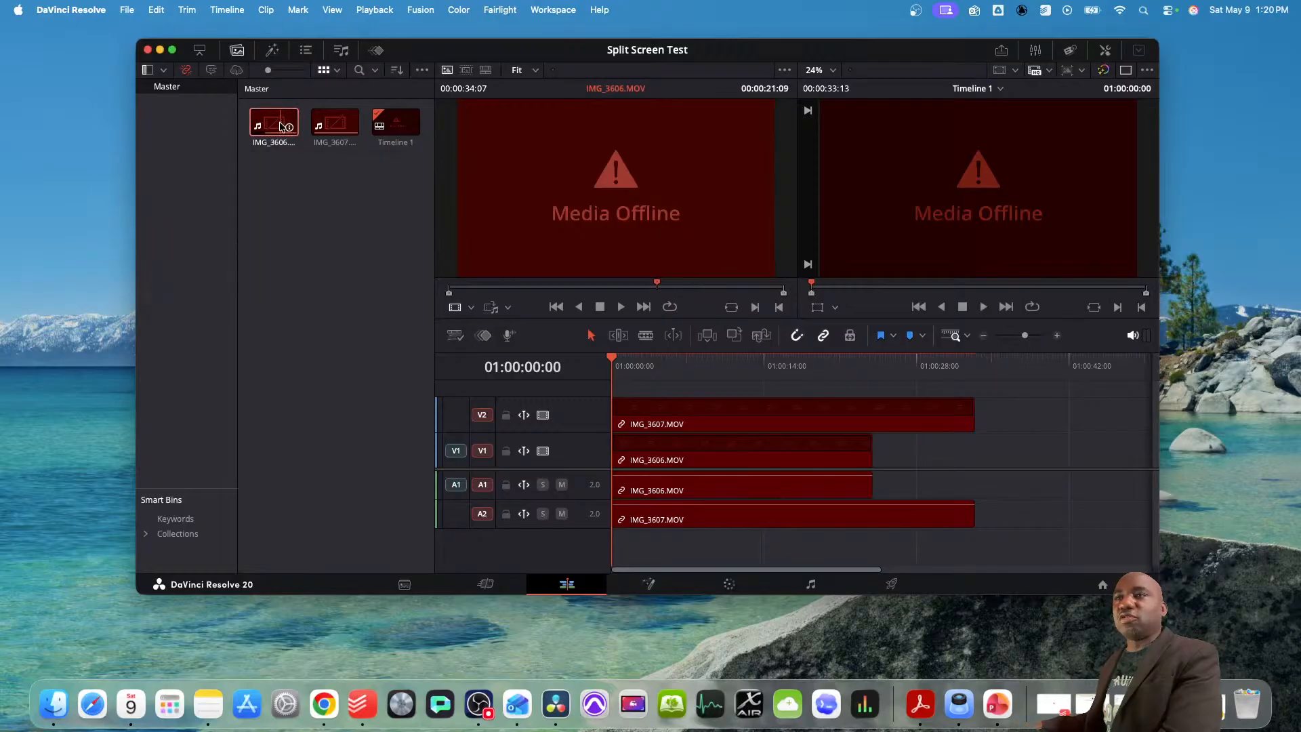
- Locate the IMG_3607.MOV clip from track V2 in the media pool and open its clip attributes
click(692, 422)
right_click(692, 422)
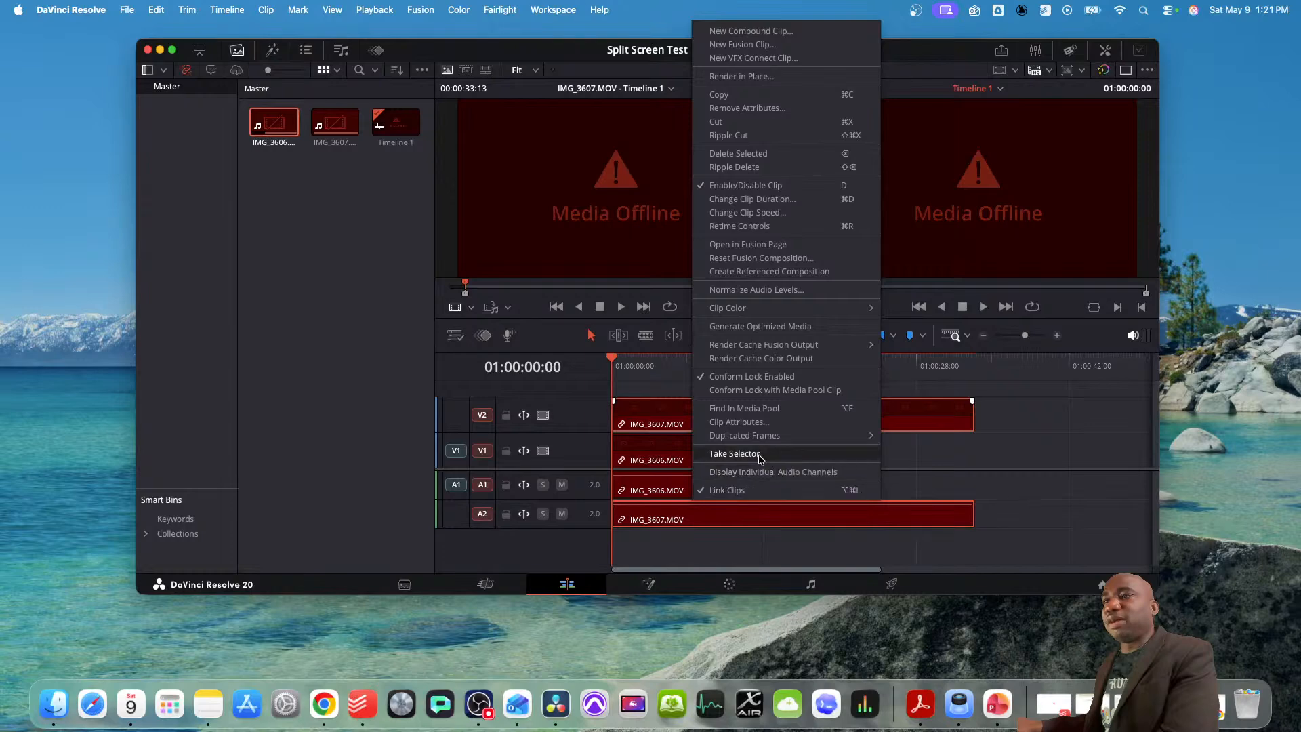
click(770, 409)
right_click(744, 410)
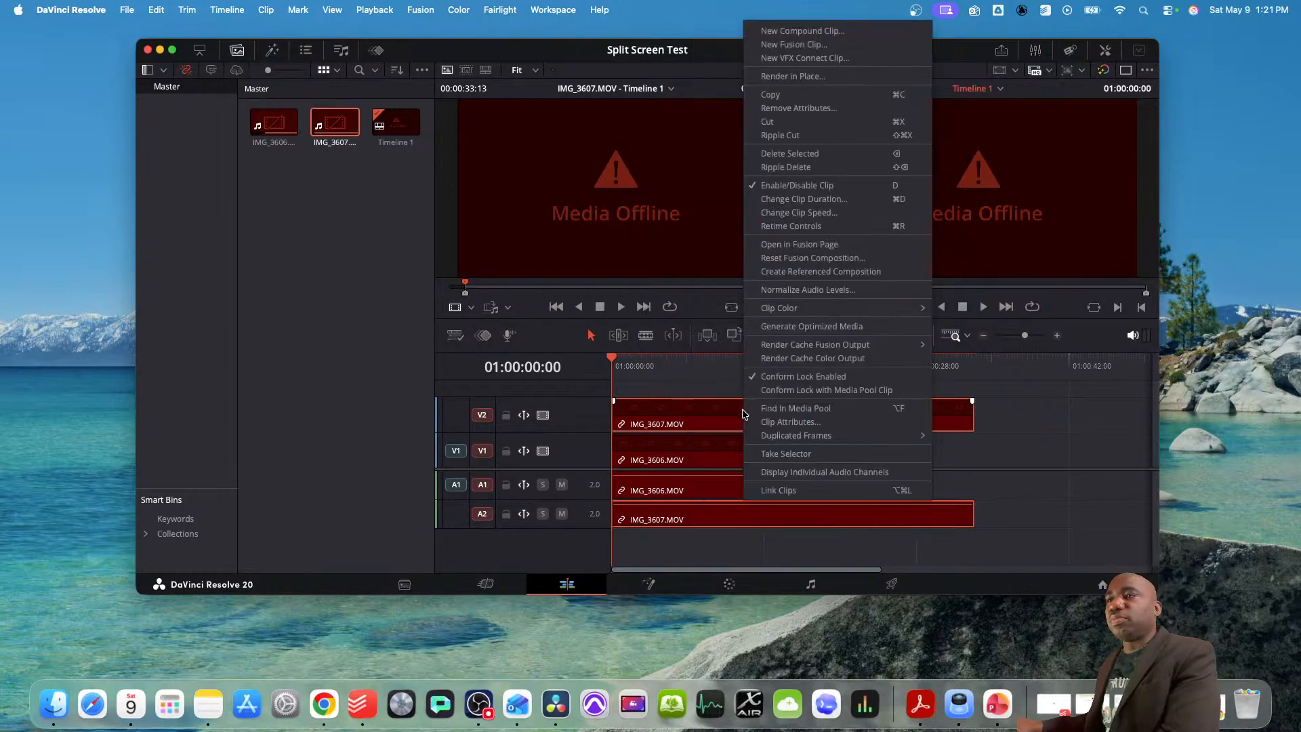
click(793, 423)
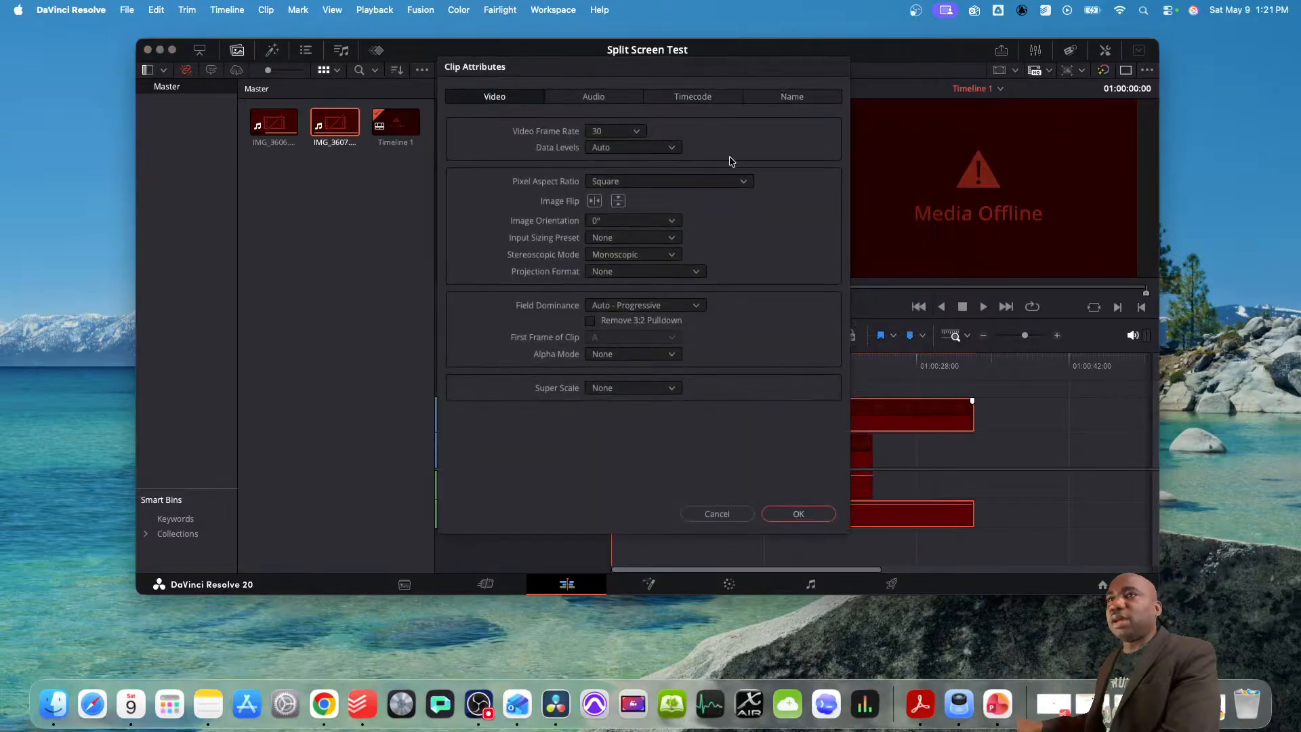
- Dismiss the clip attributes and examine the commands offered for the IMG_3607 timeline clip and the IMG_3606 media pool clip
click(718, 514)
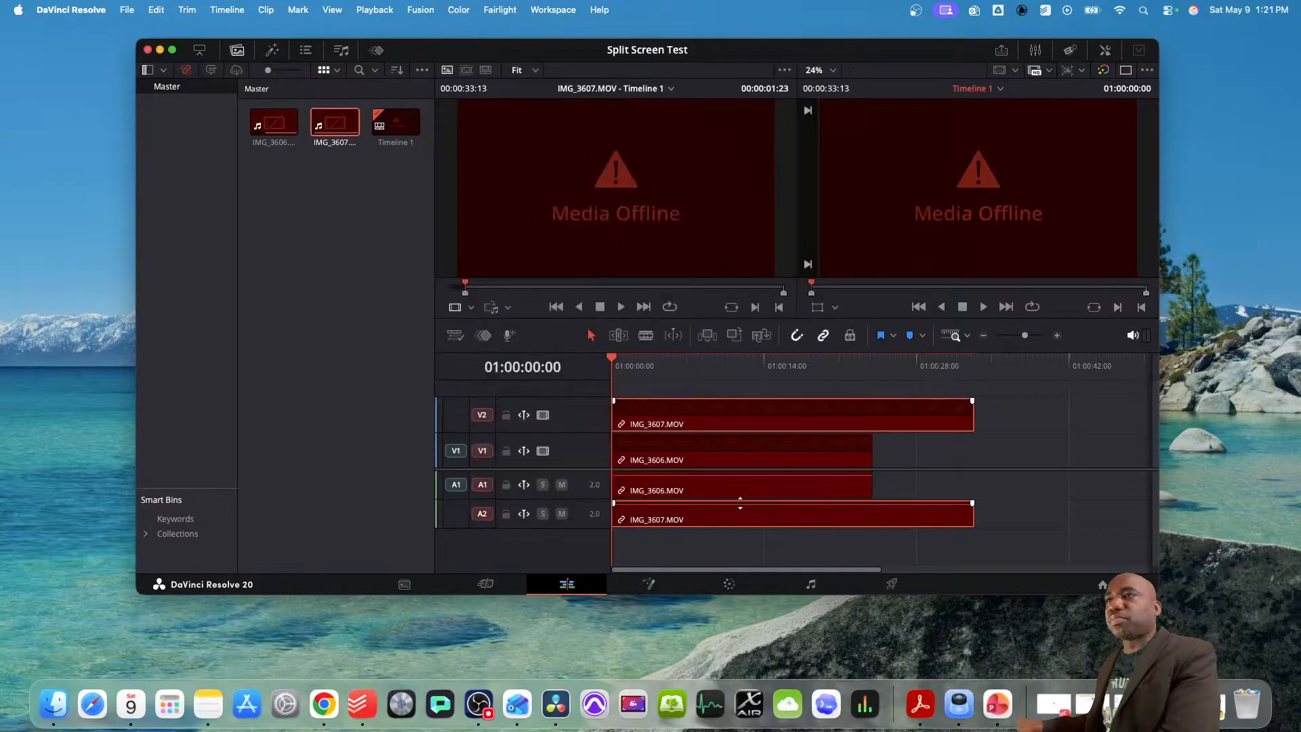
right_click(796, 415)
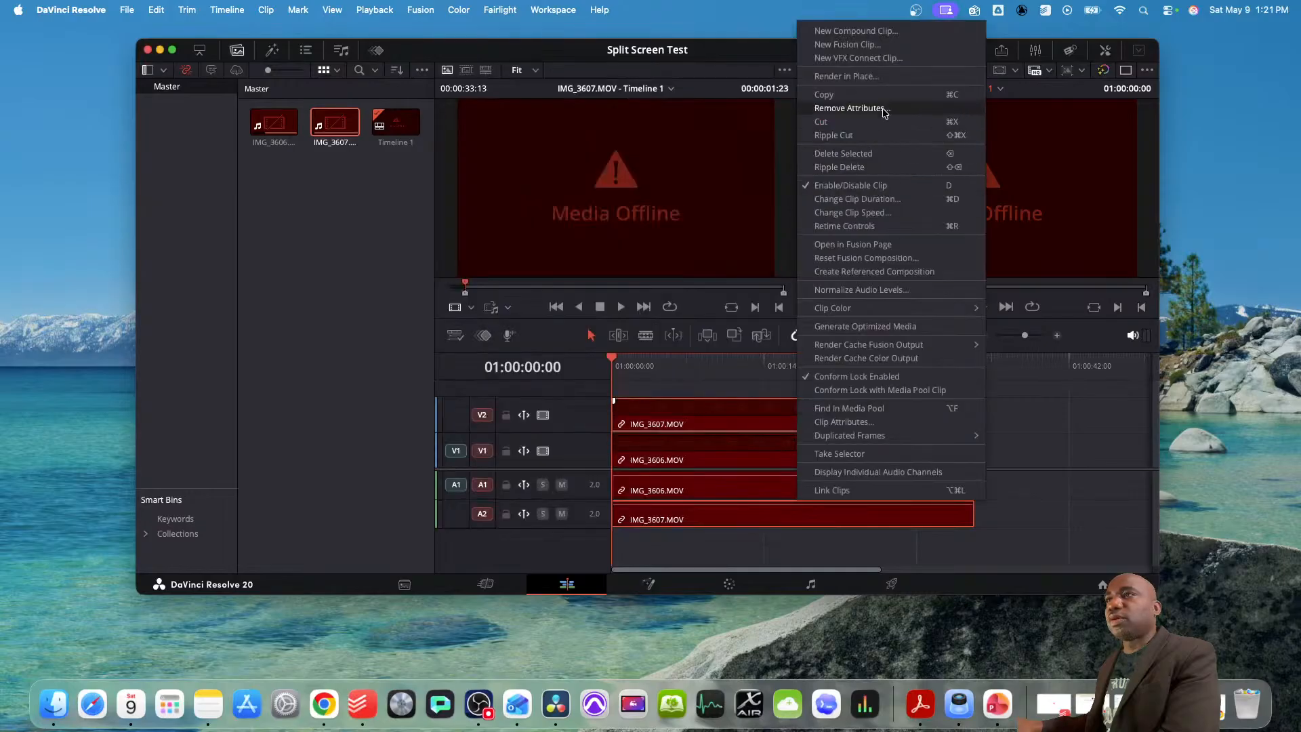
right_click(274, 122)
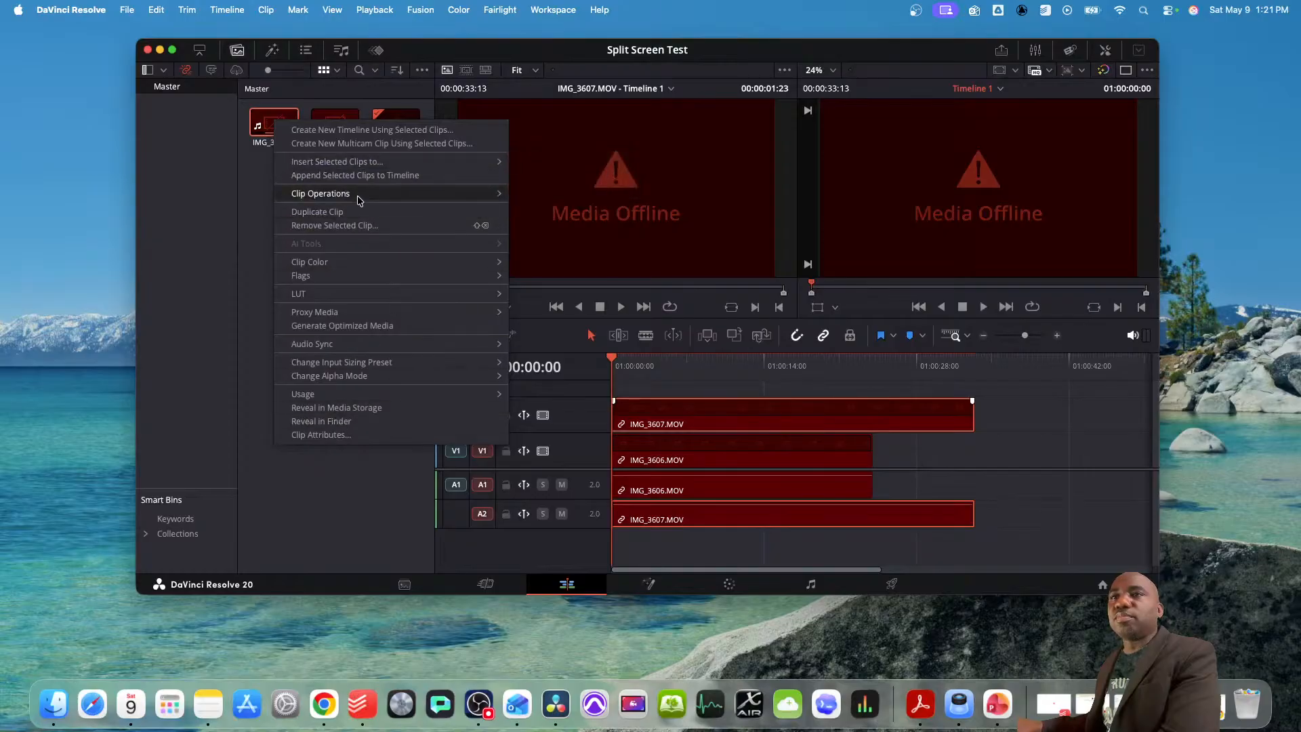
click(285, 133)
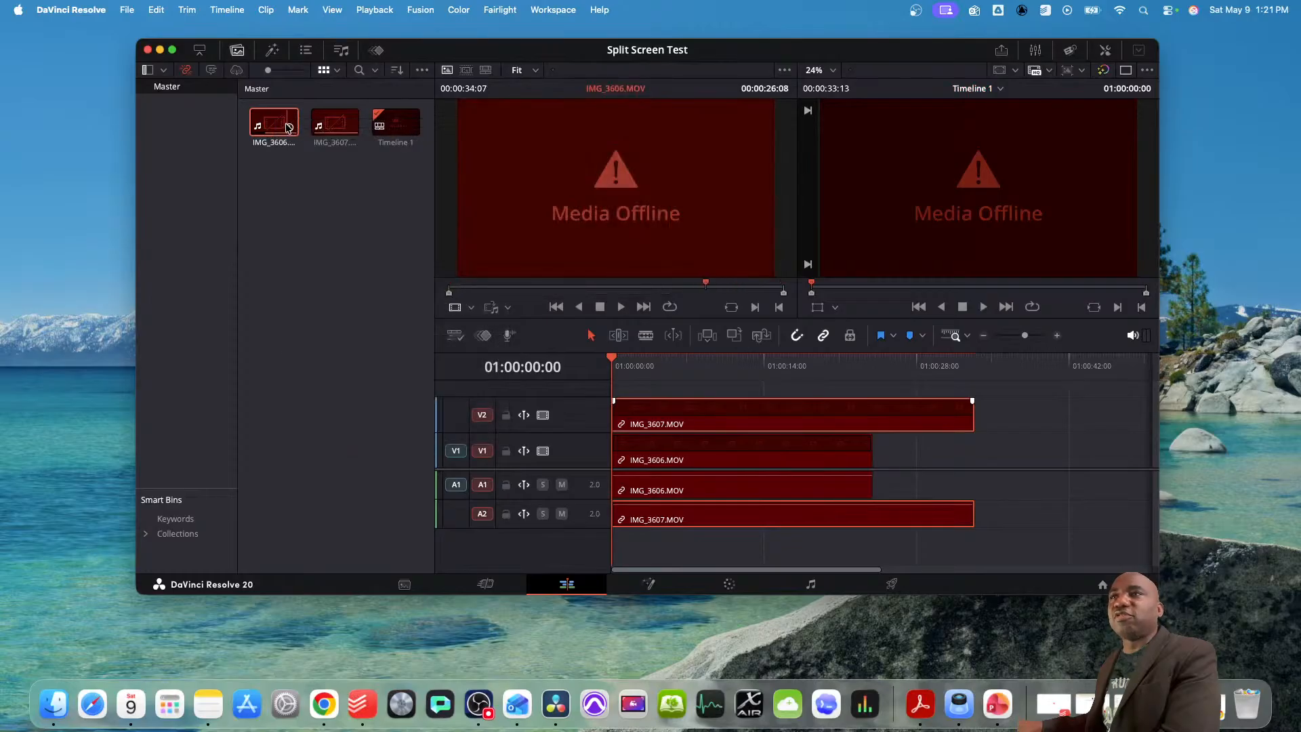
right_click(287, 127)
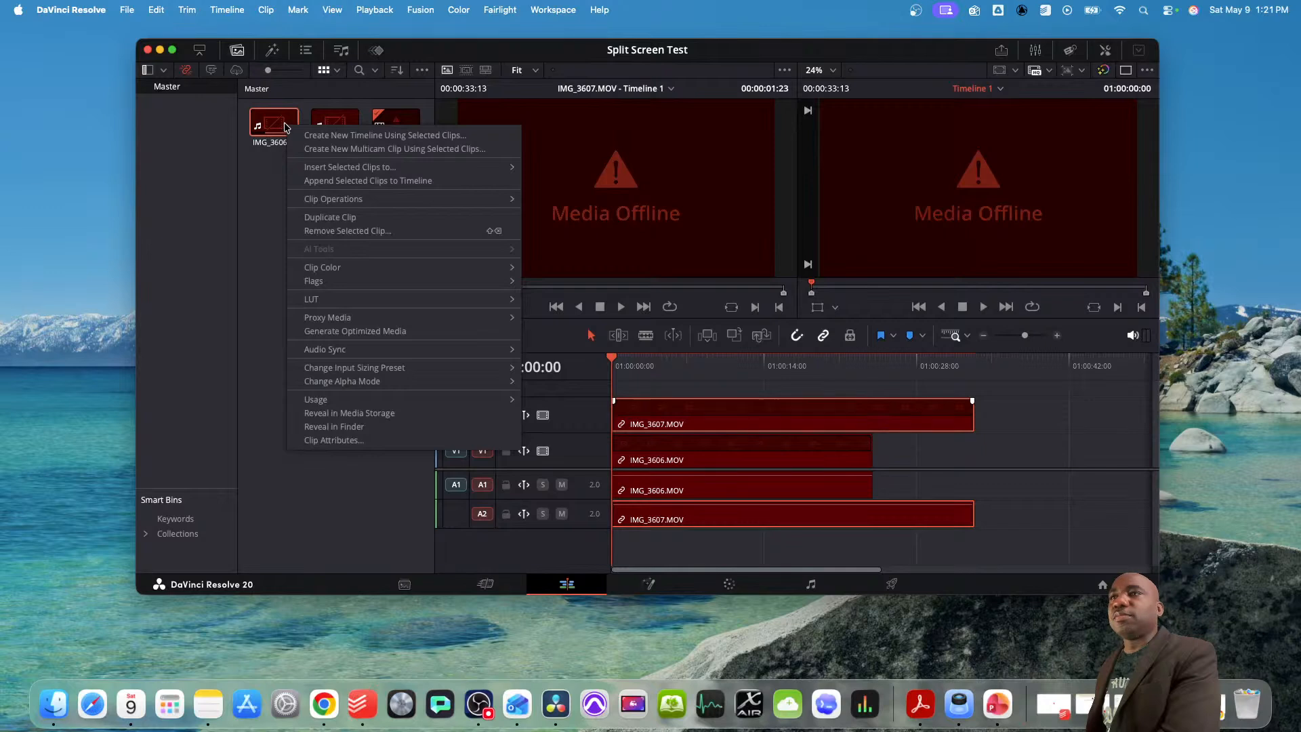
click(286, 128)
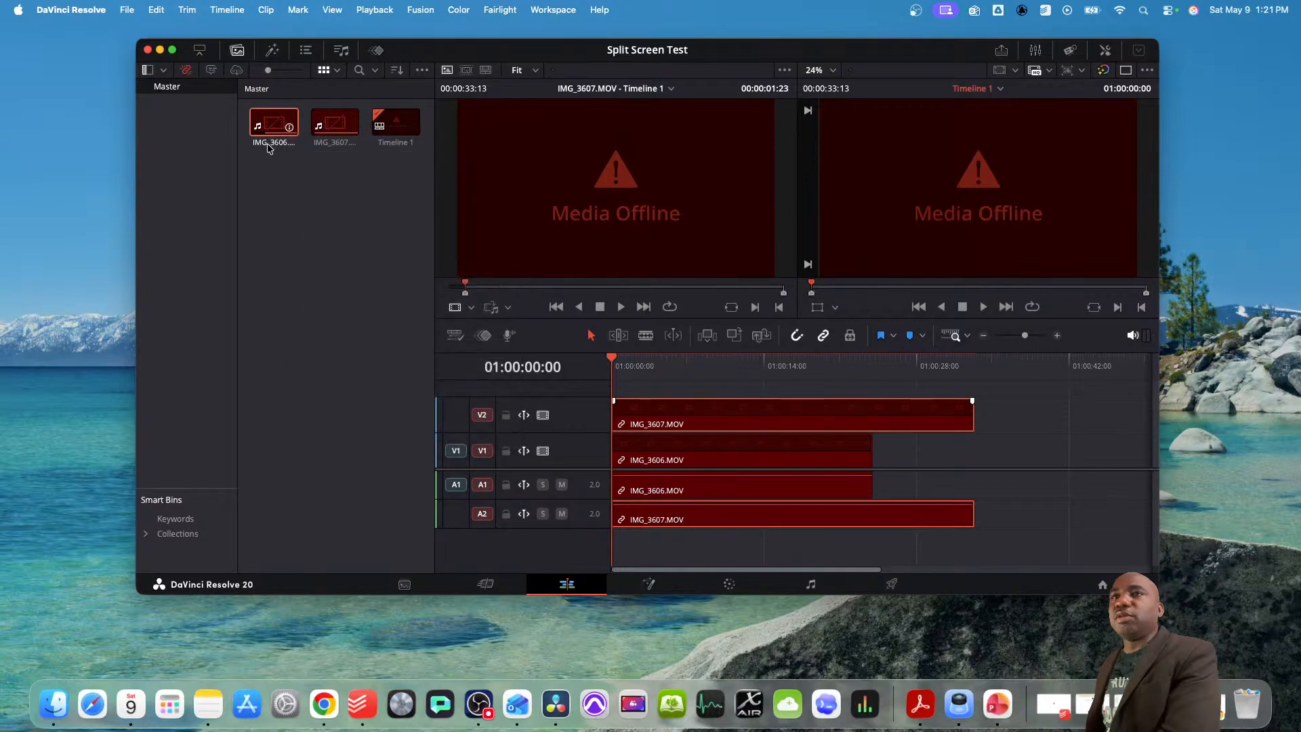
double_click(290, 129)
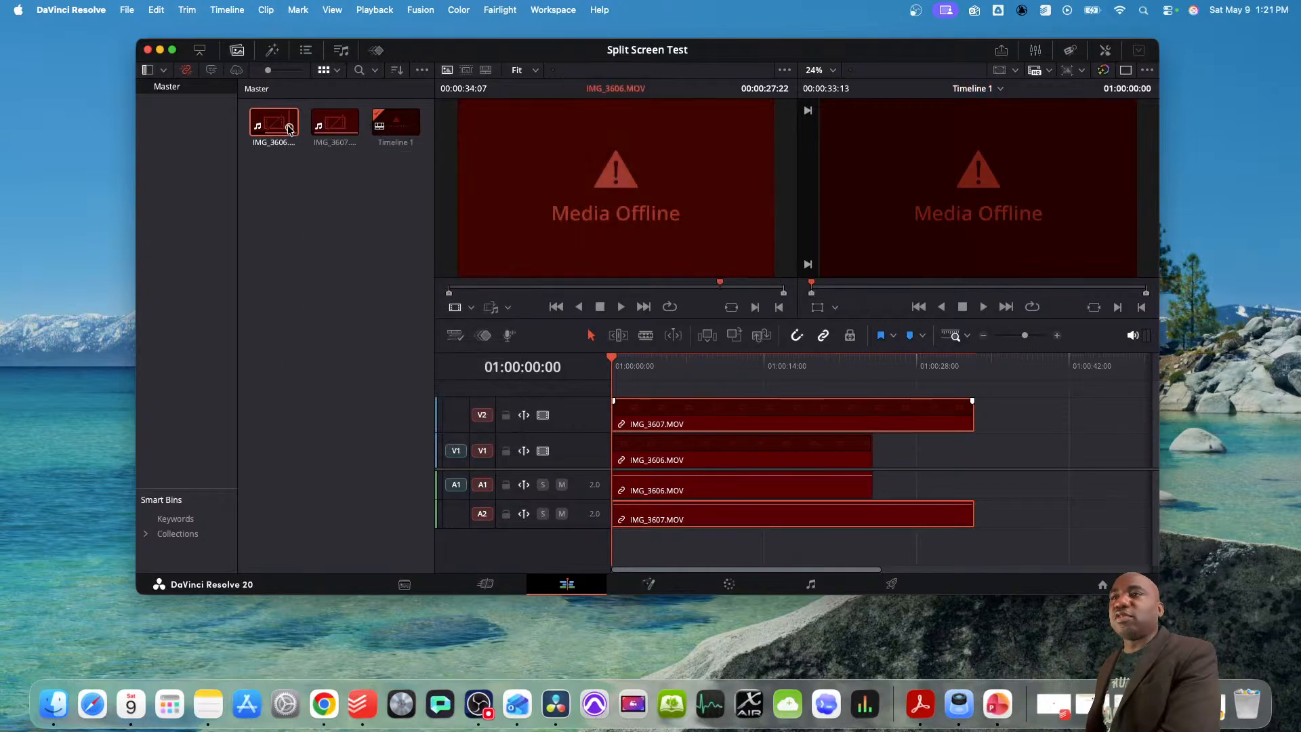
double_click(798, 409)
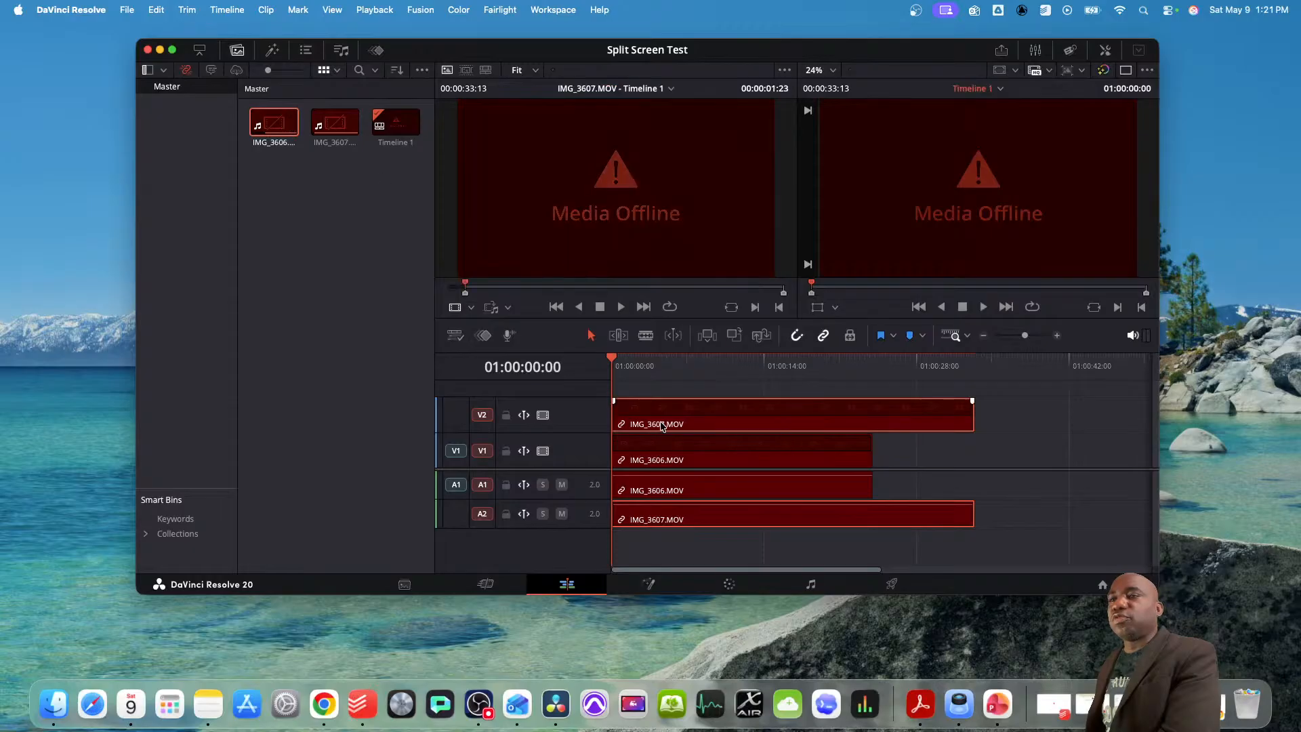
- Switch to the Media page and examine the IMG_3606 clip's available commands and its clip information
click(404, 585)
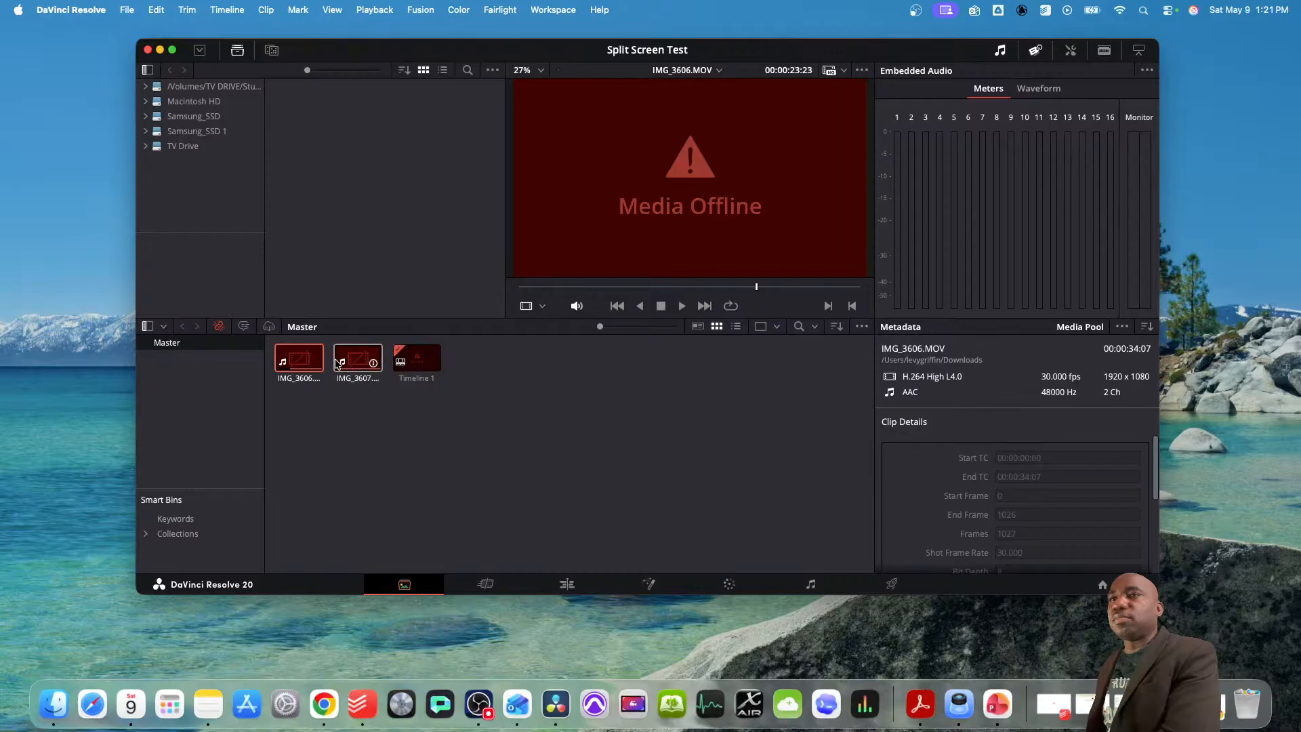
right_click(312, 357)
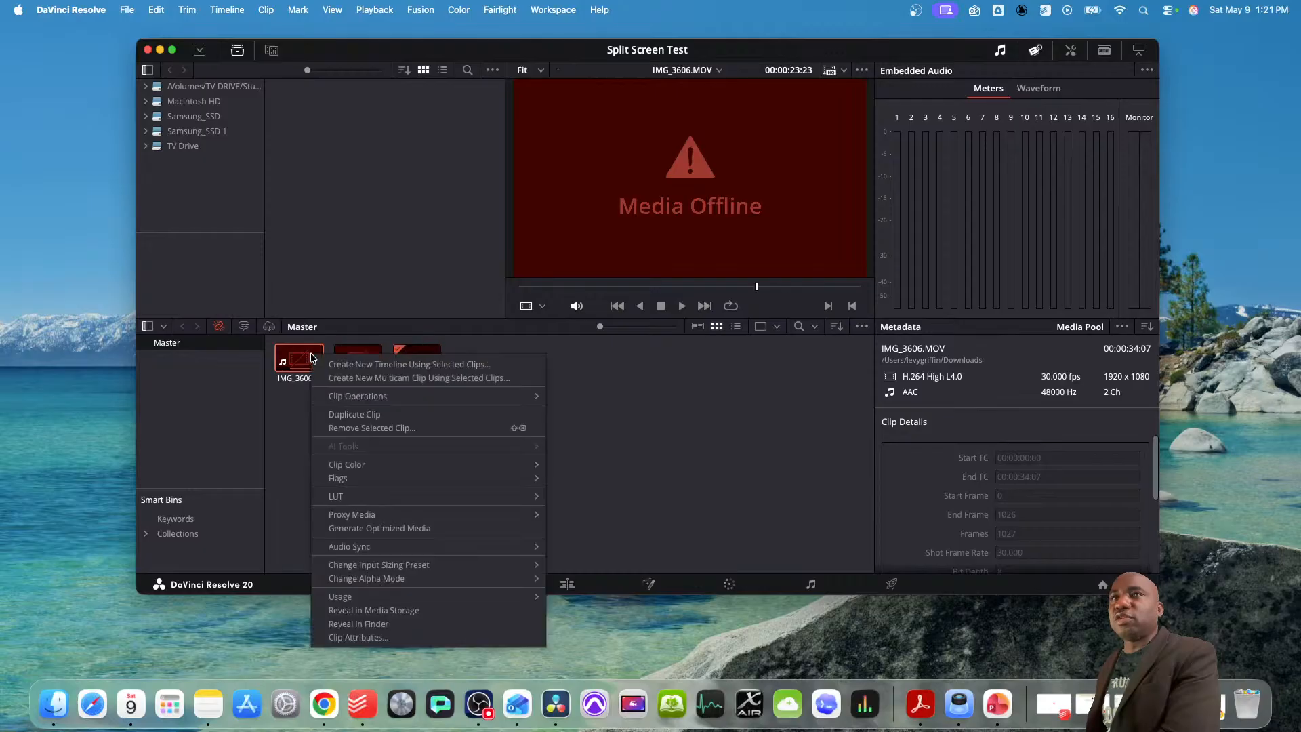
click(183, 128)
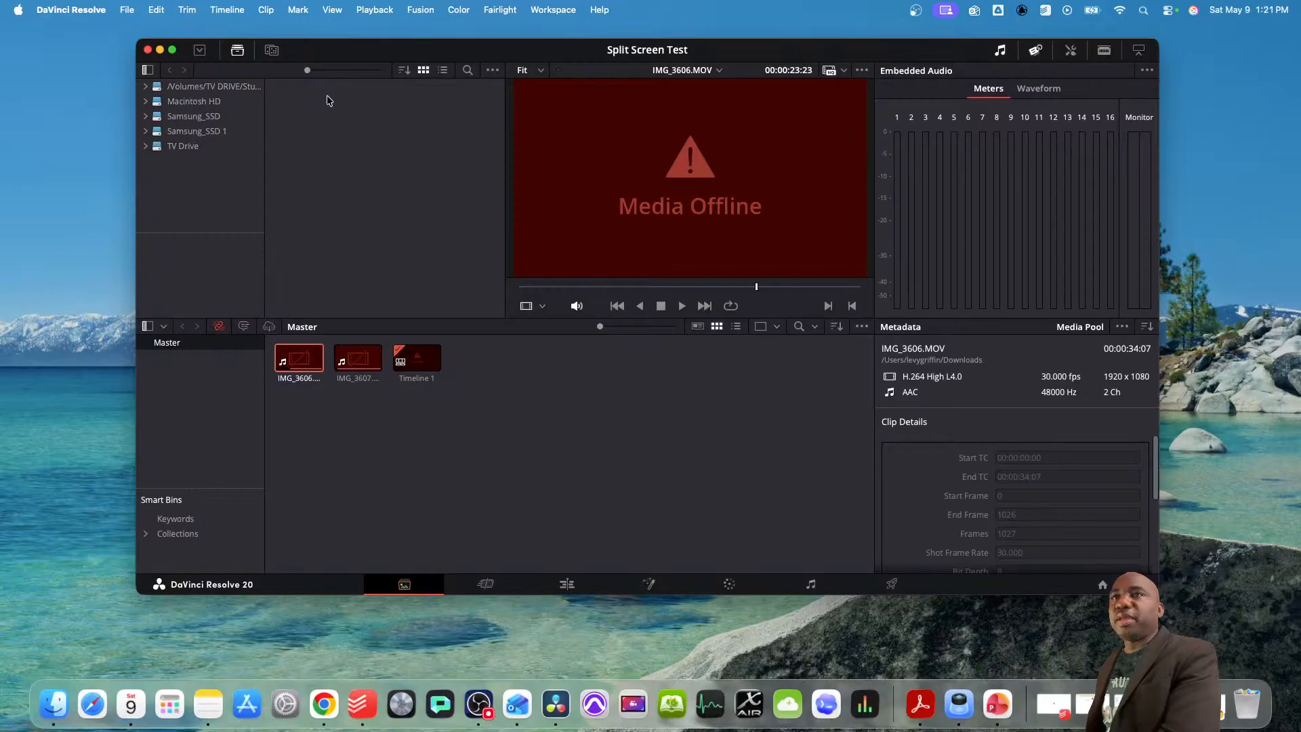
click(314, 362)
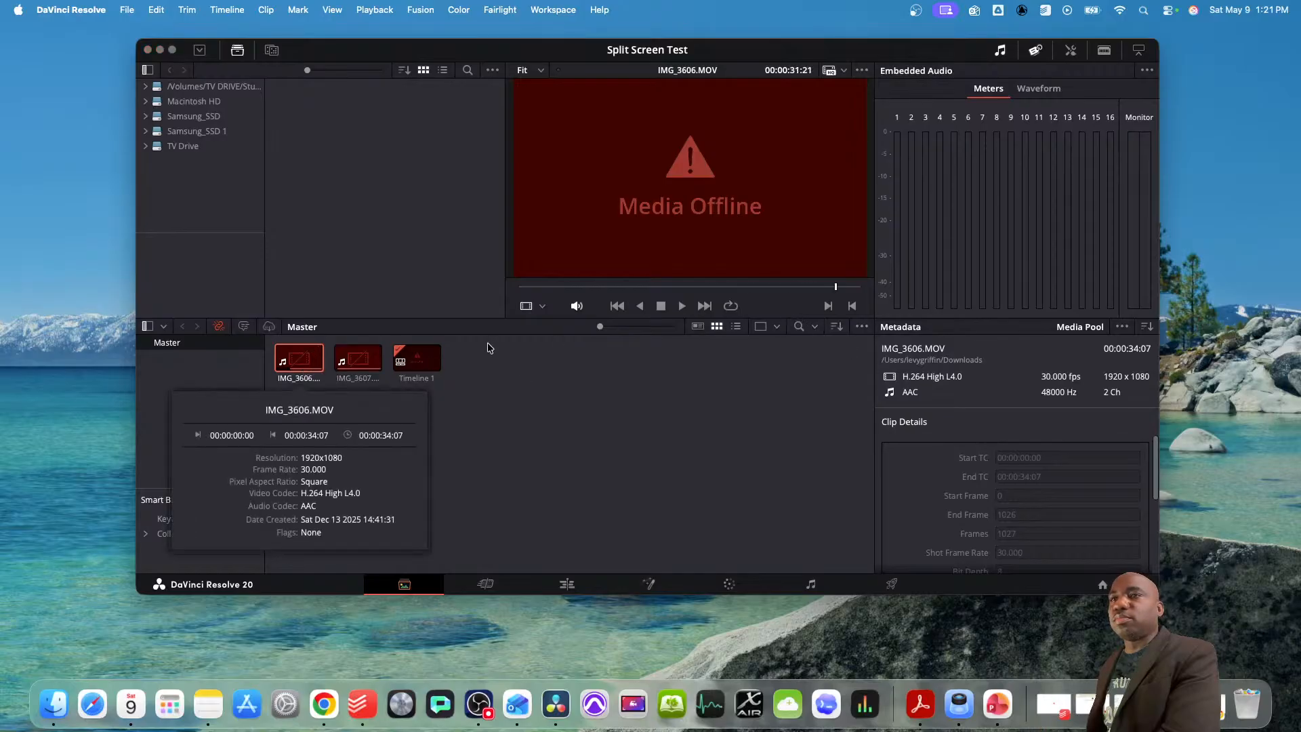
click(508, 400)
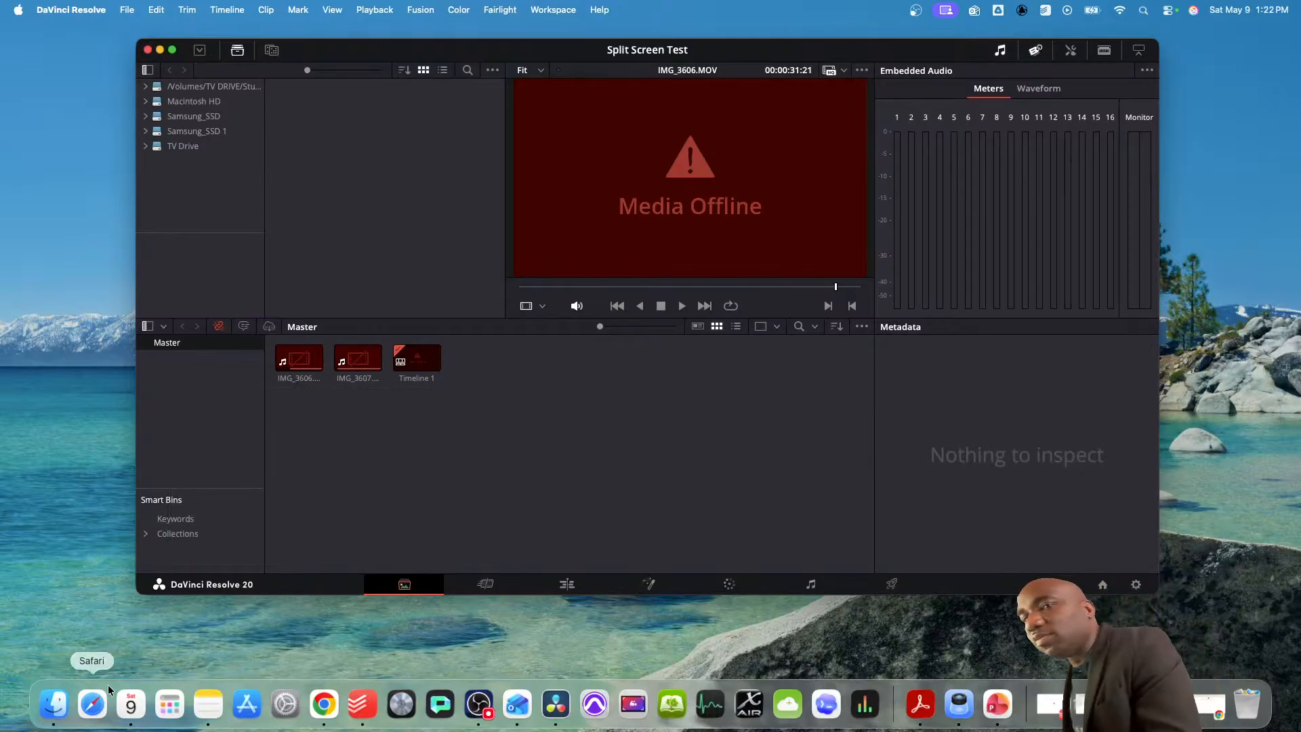
- Switch to Finder, search this Mac for img_3807, and close the Finder window
click(60, 705)
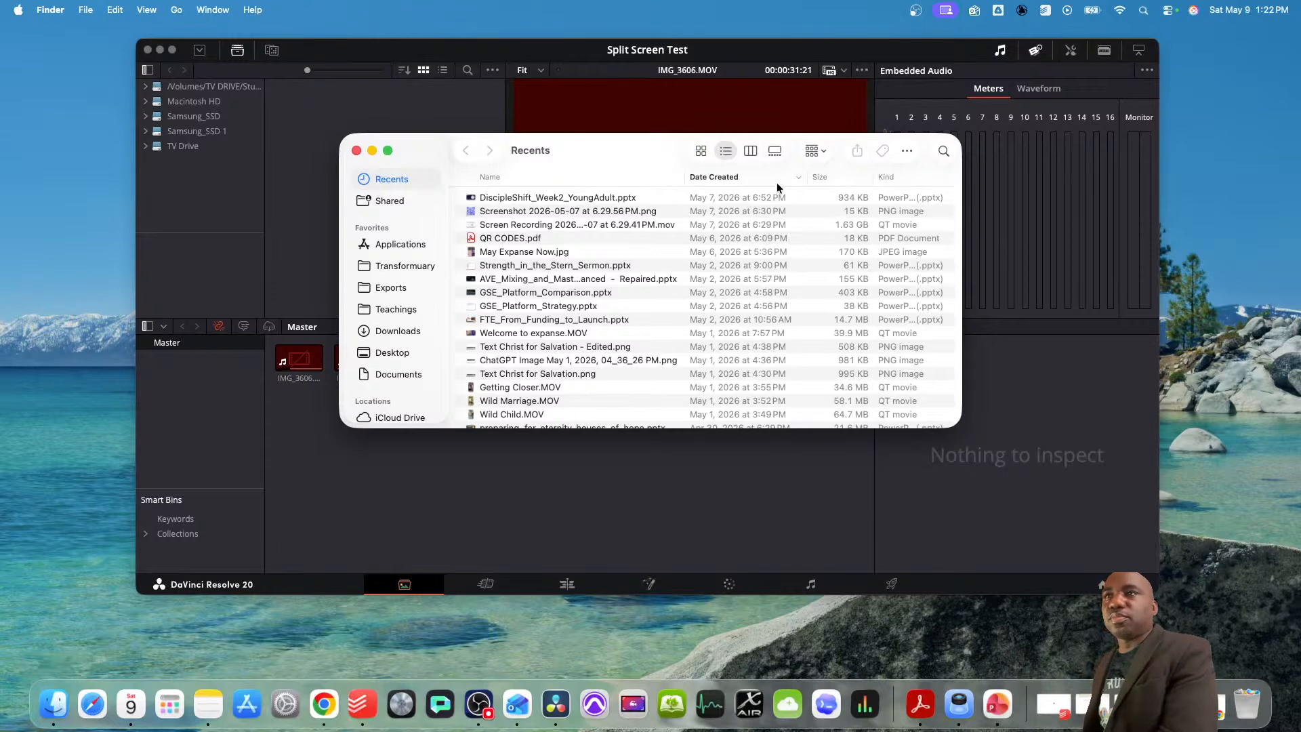
click(940, 158)
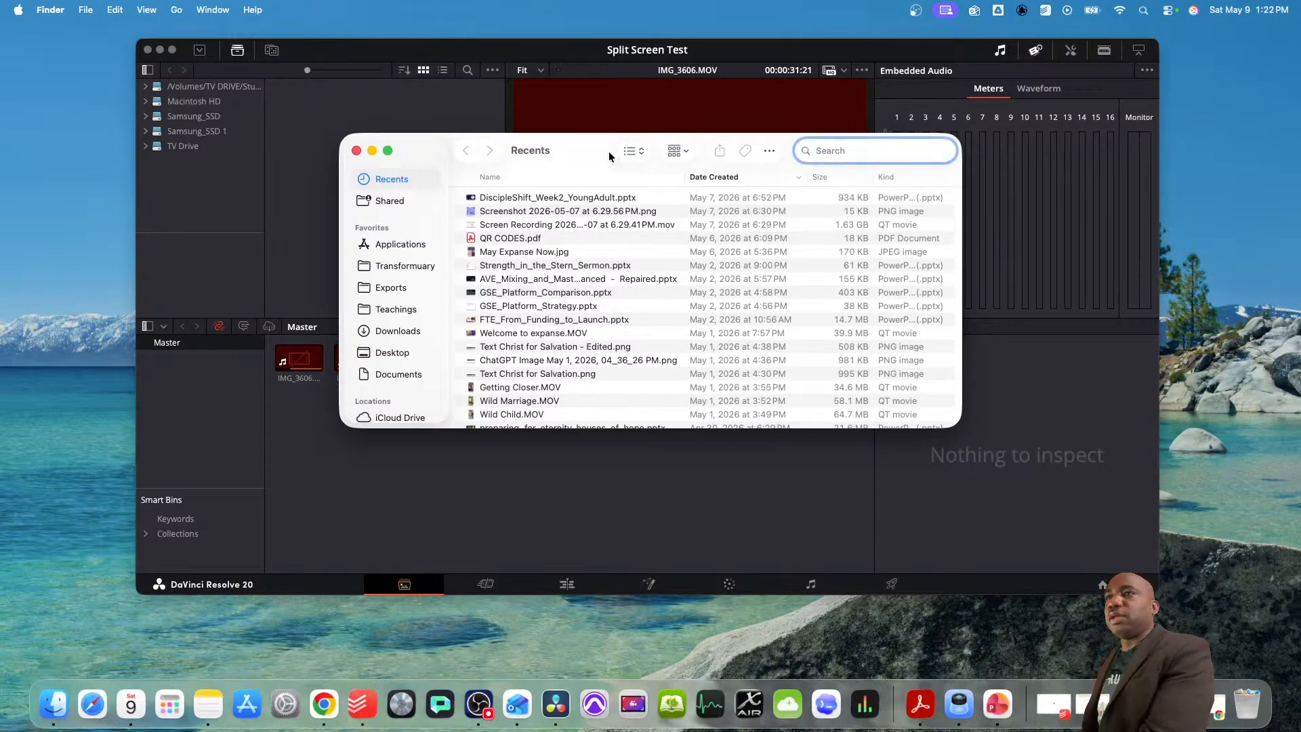
drag(598, 151, 595, 163)
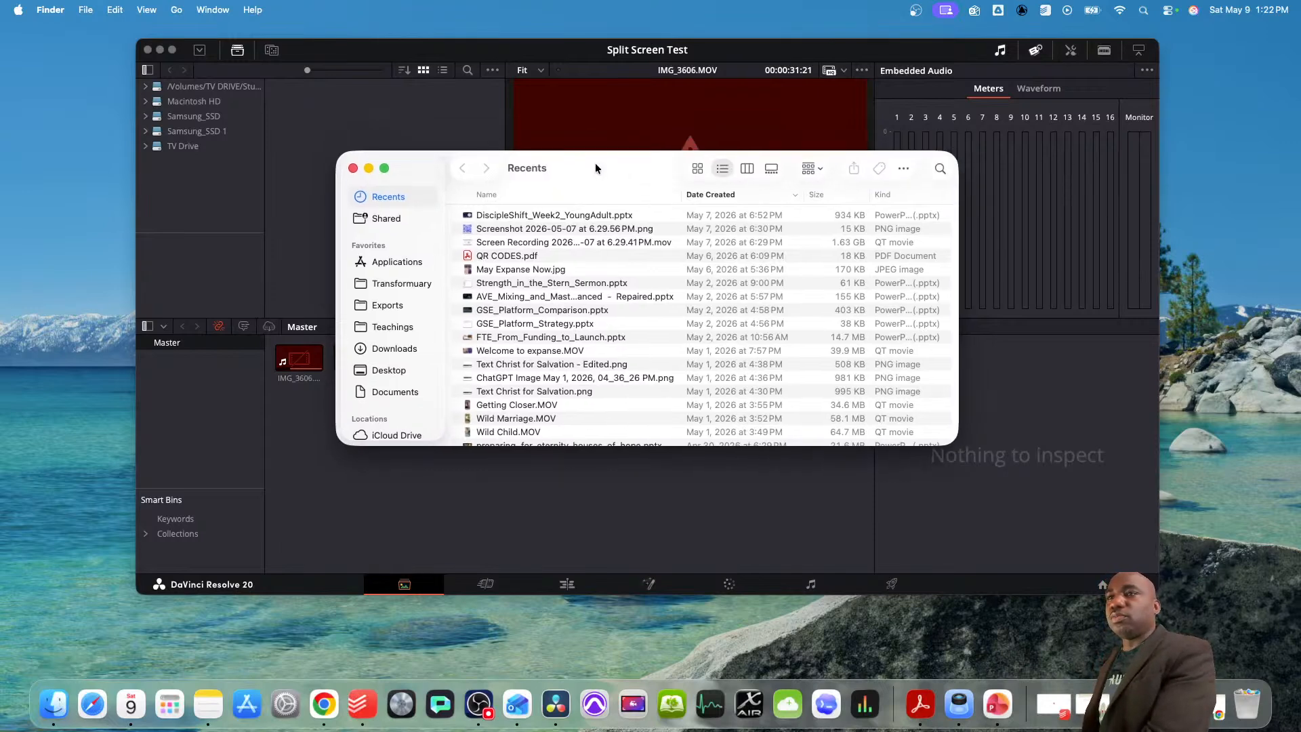
click(941, 168)
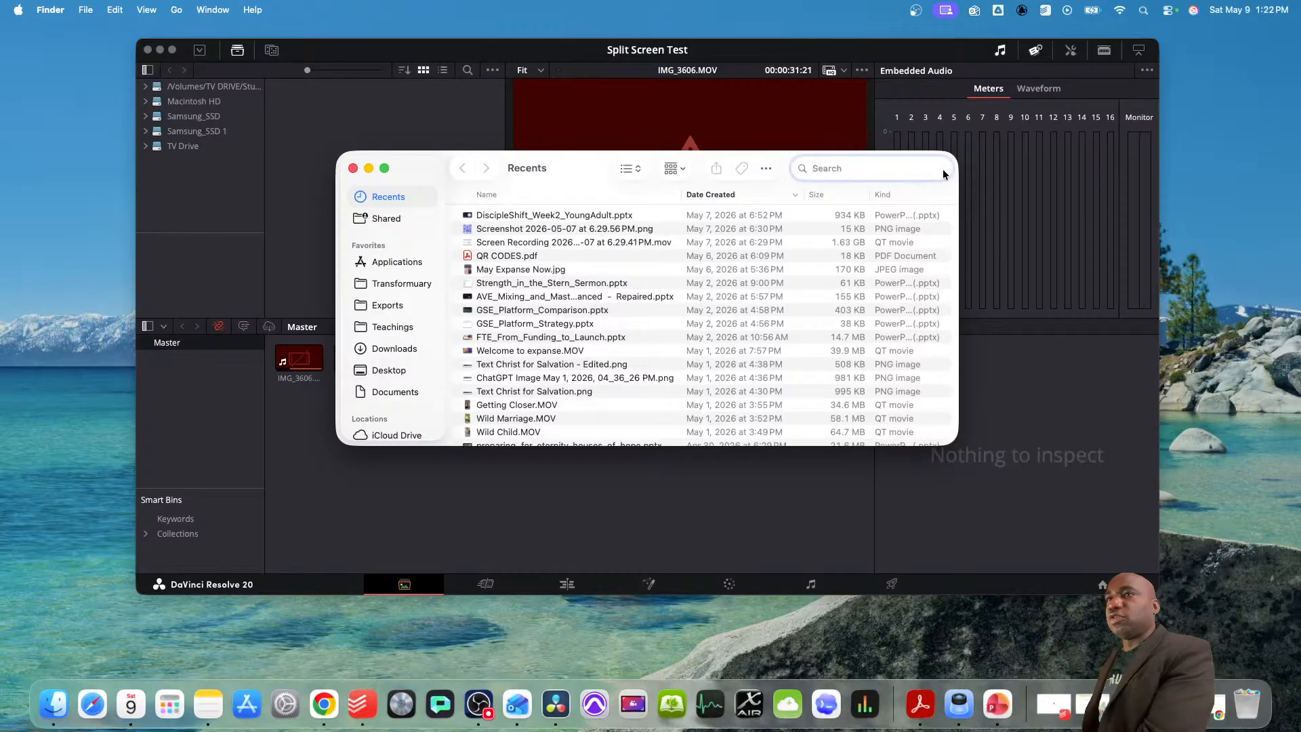
text(img)
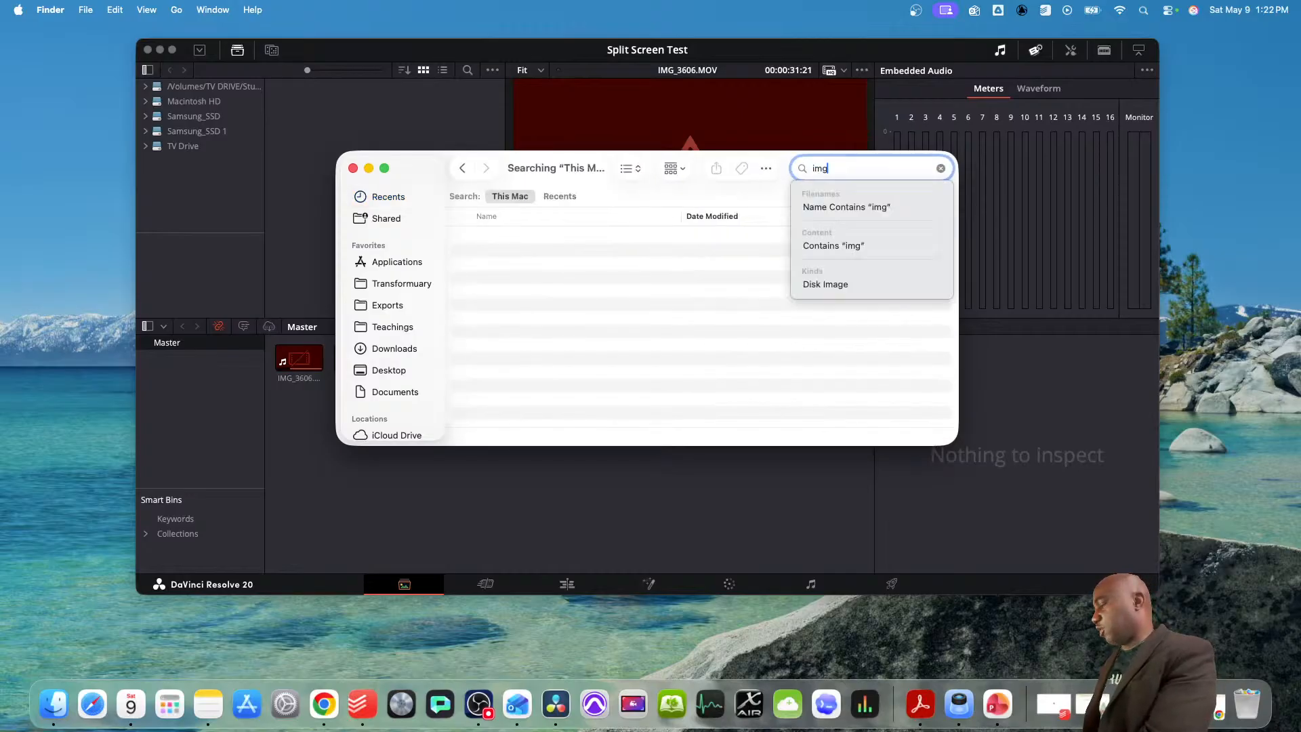
text(_3807)
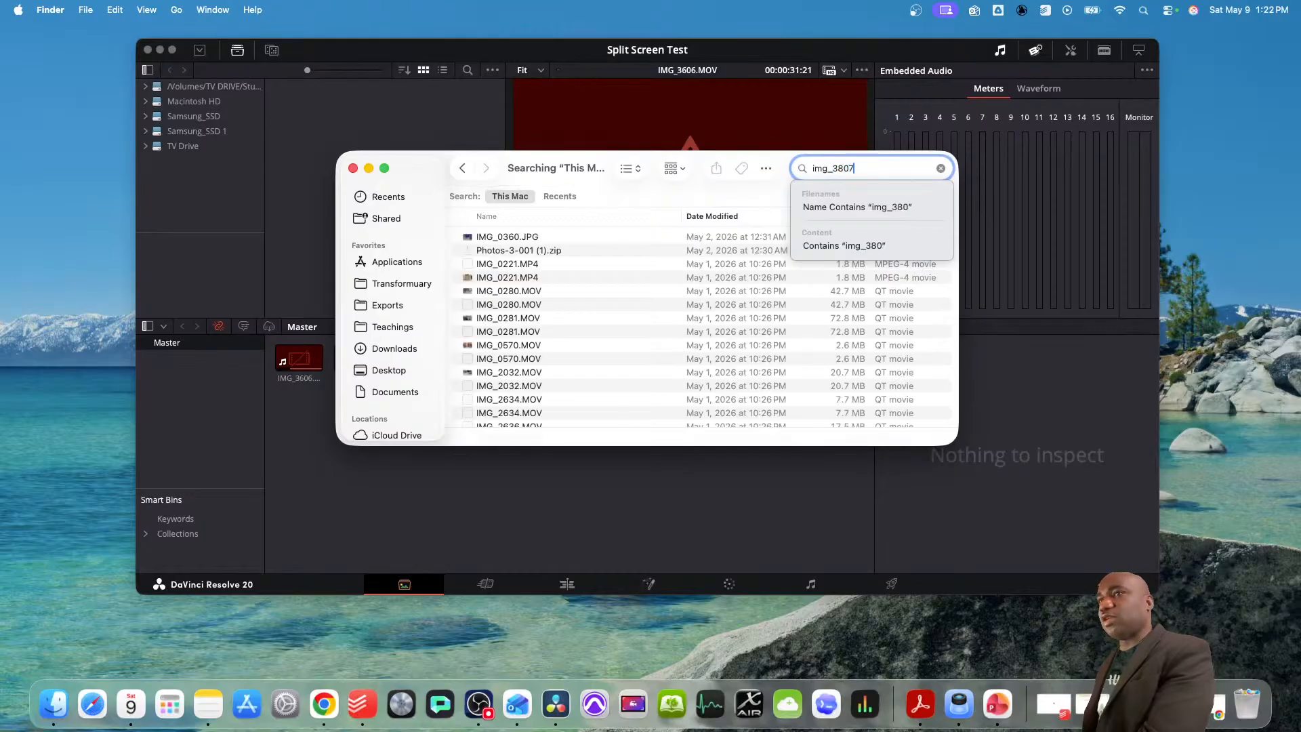
key(Return)
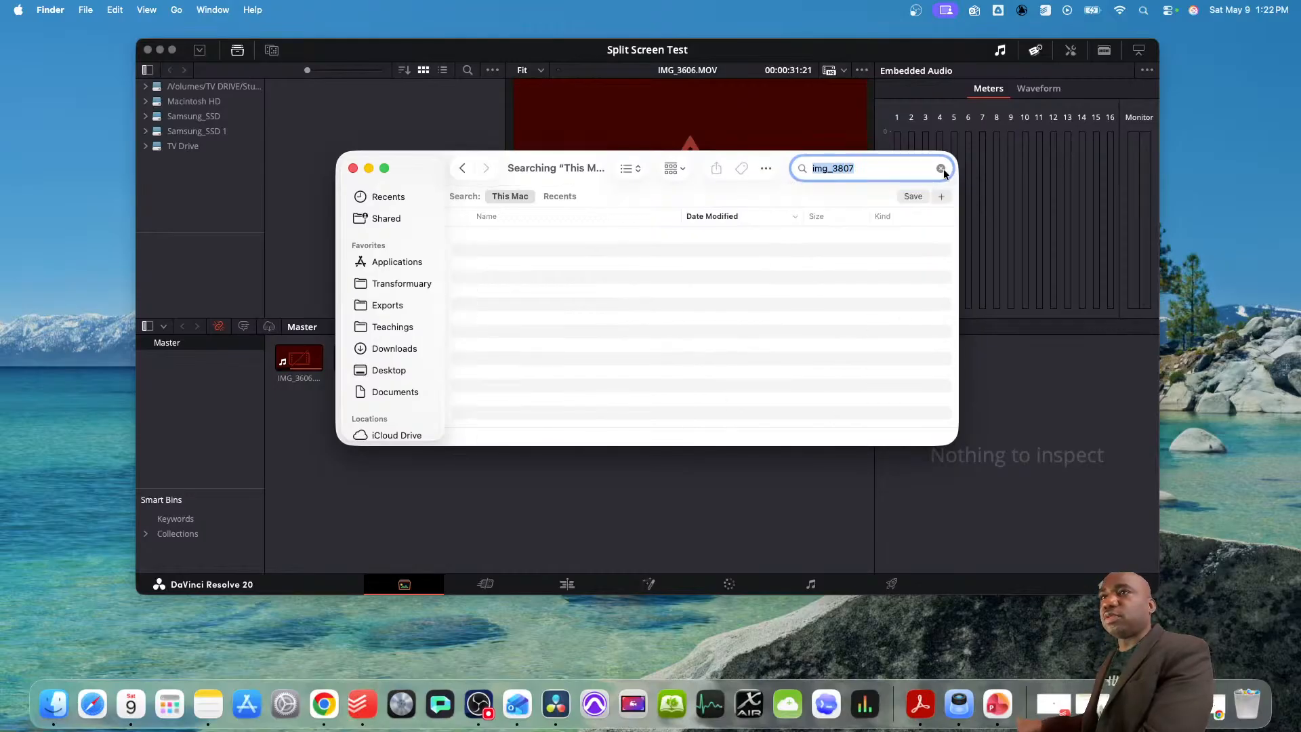
click(881, 168)
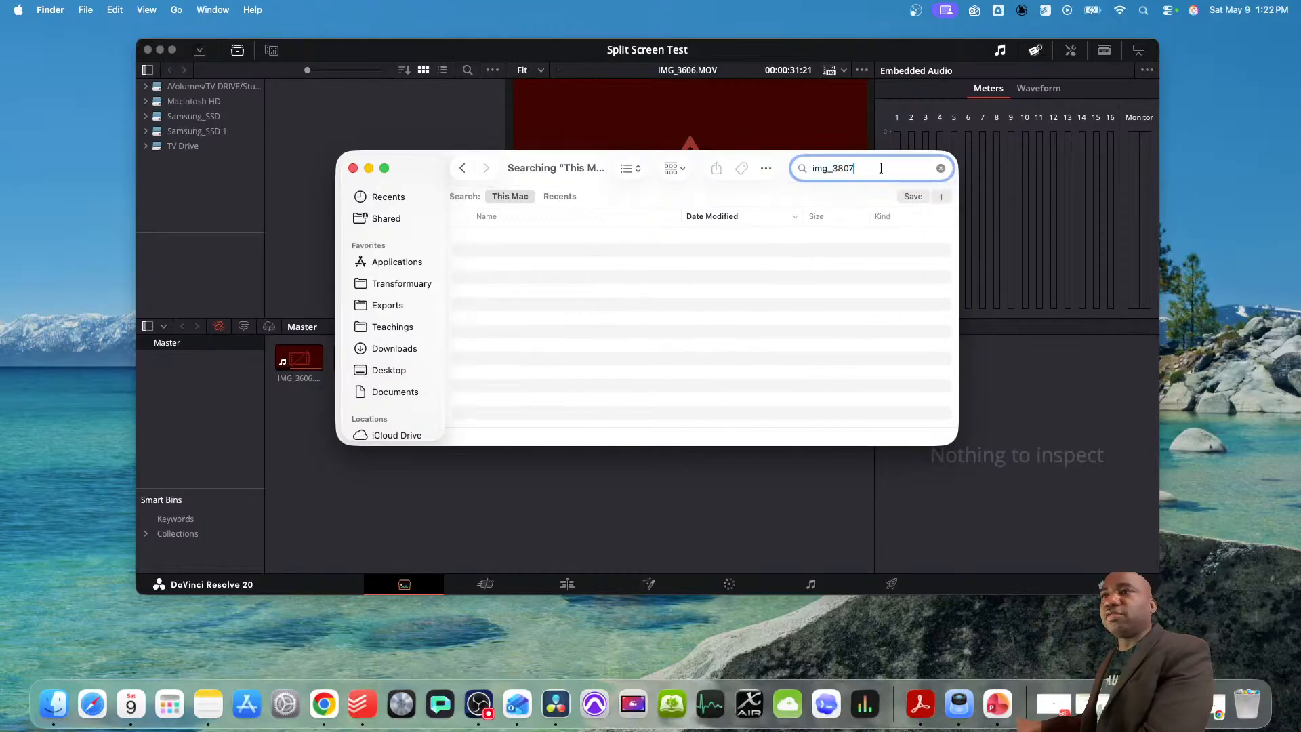
click(353, 168)
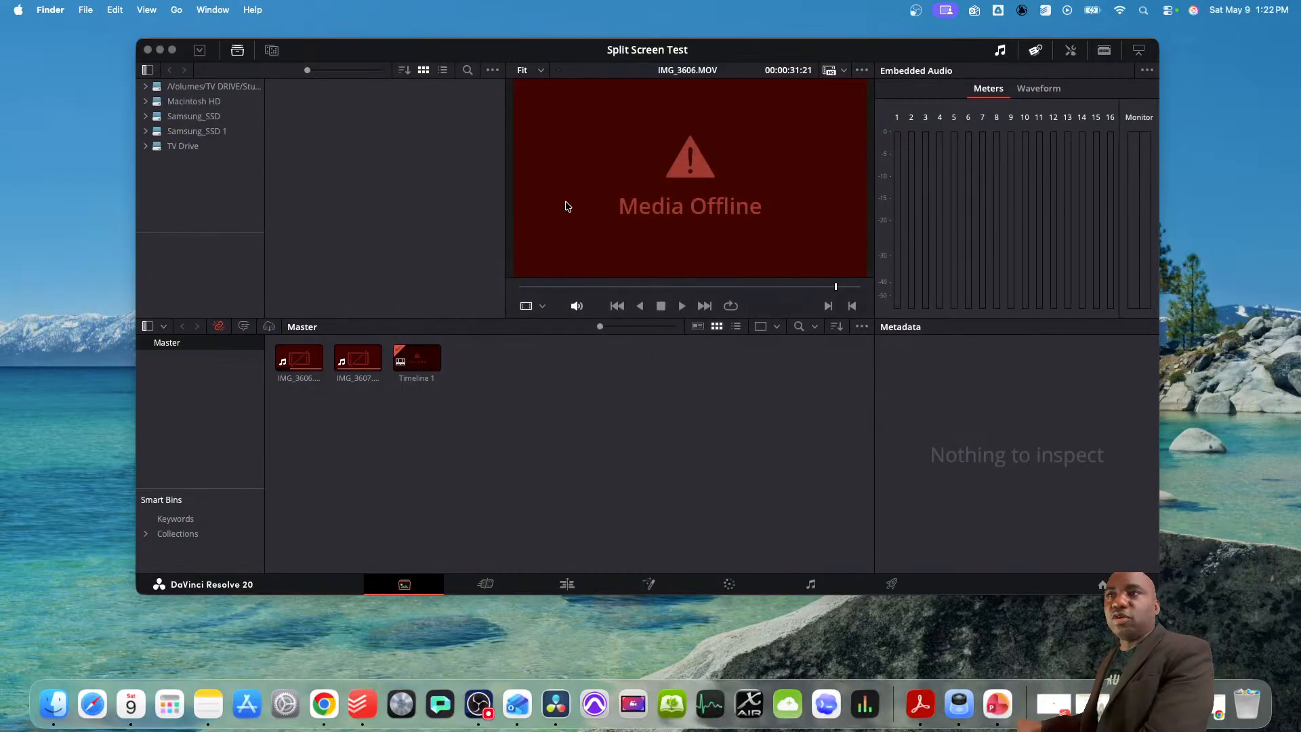
- Check the IMG_3606 clip's metadata on the Media page and return to the Edit page
click(305, 355)
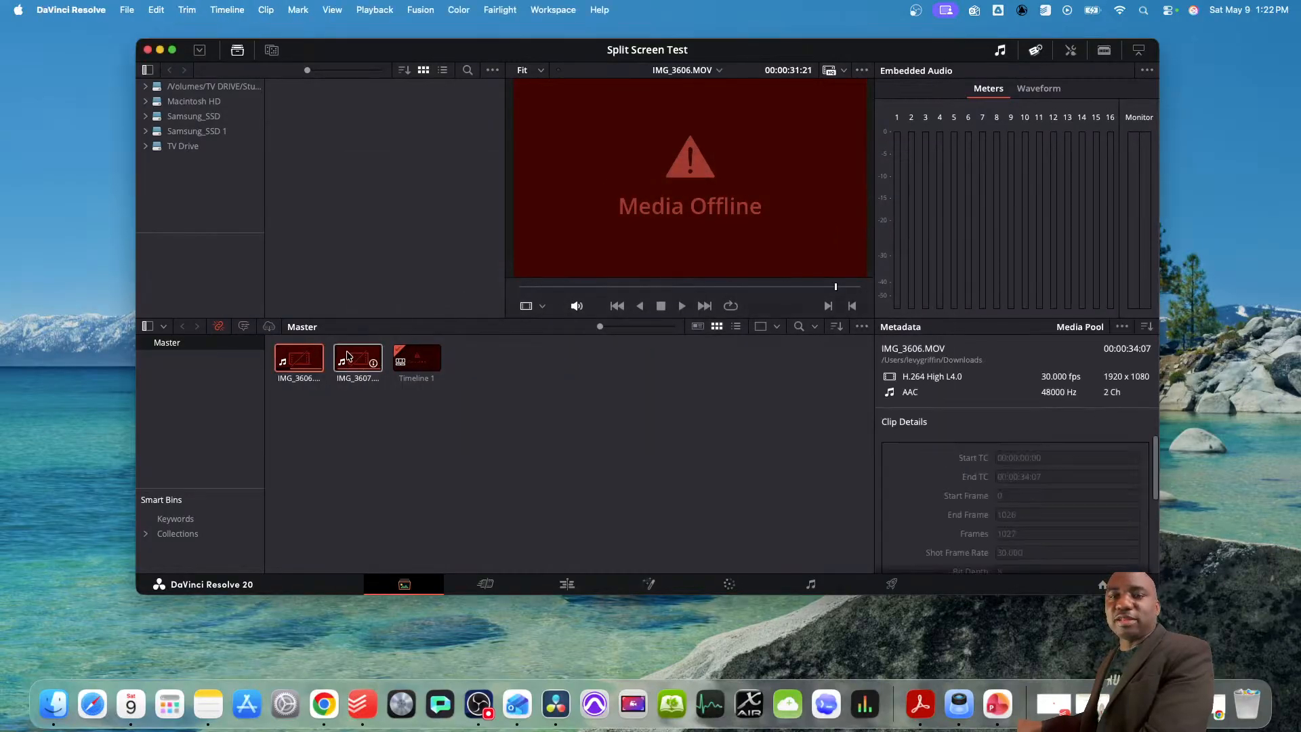
click(148, 70)
click(149, 71)
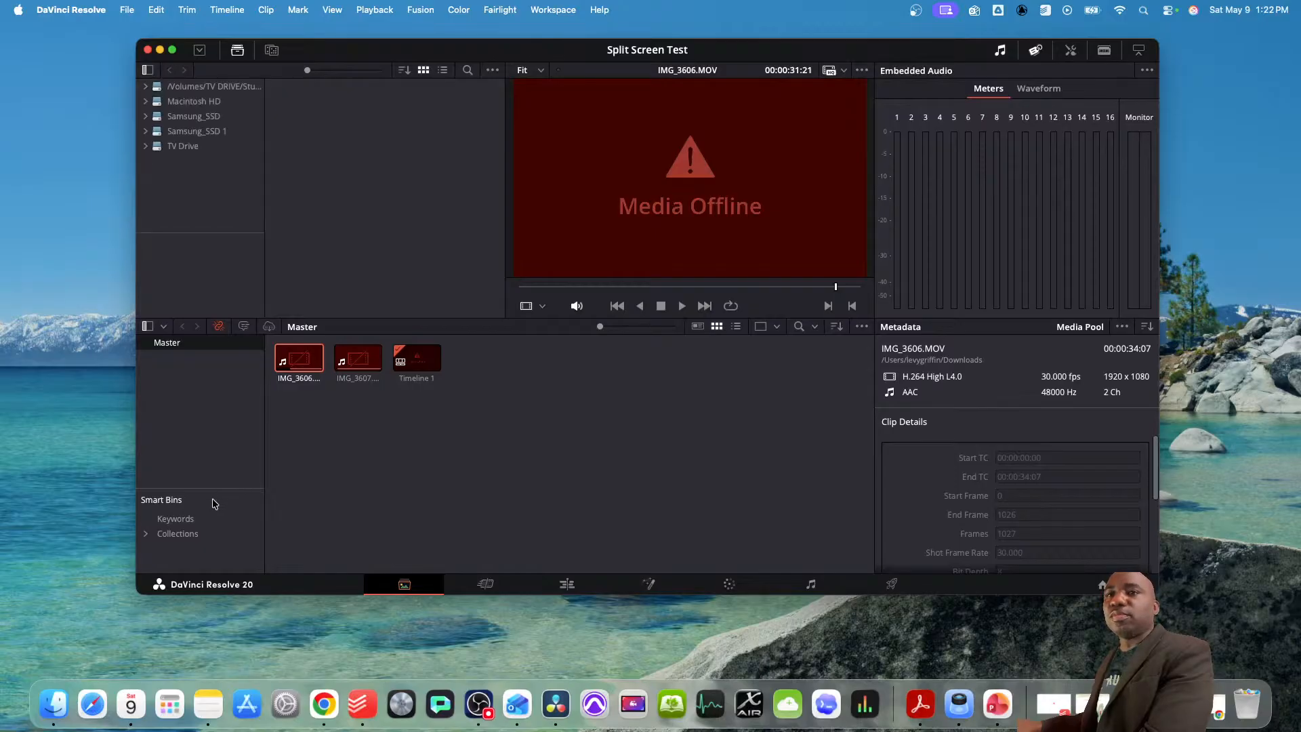
click(567, 584)
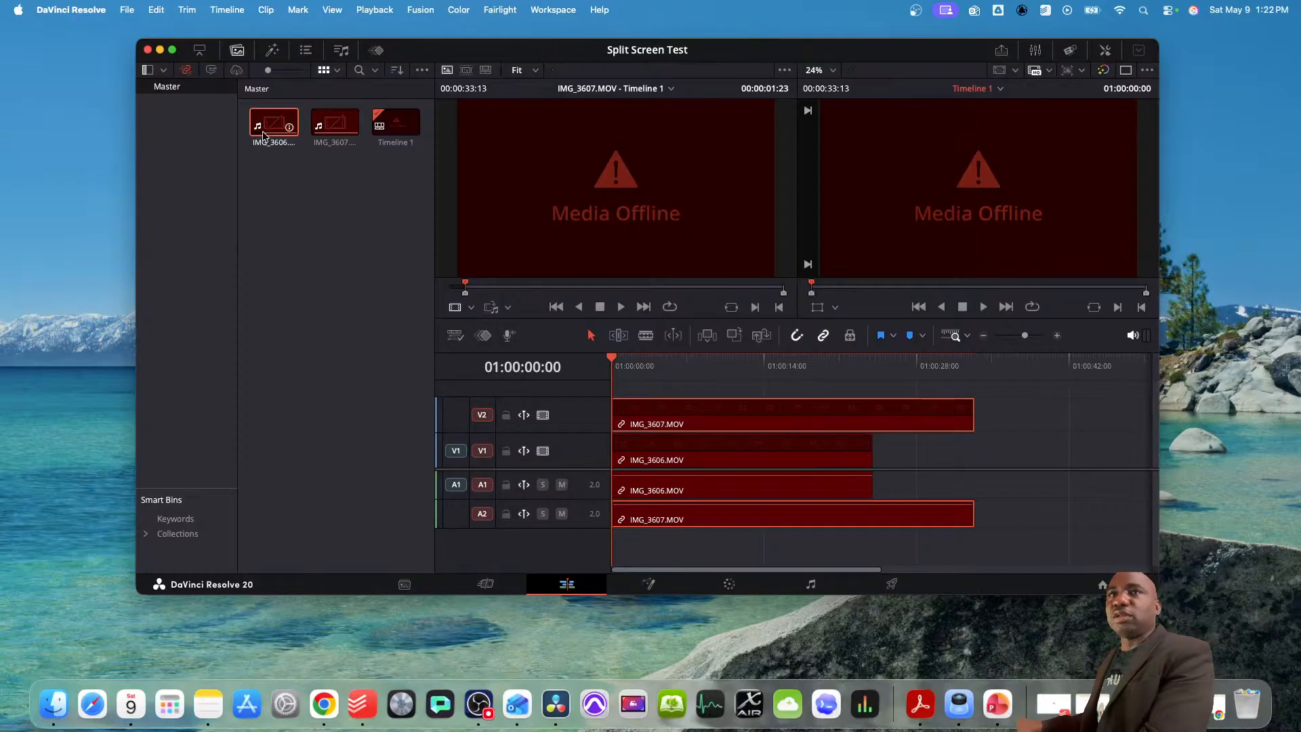
- Open the recent project Scott's Movie and scrub its timeline from the start to about 01:00:06:07
click(127, 10)
mouse_move(205, 50)
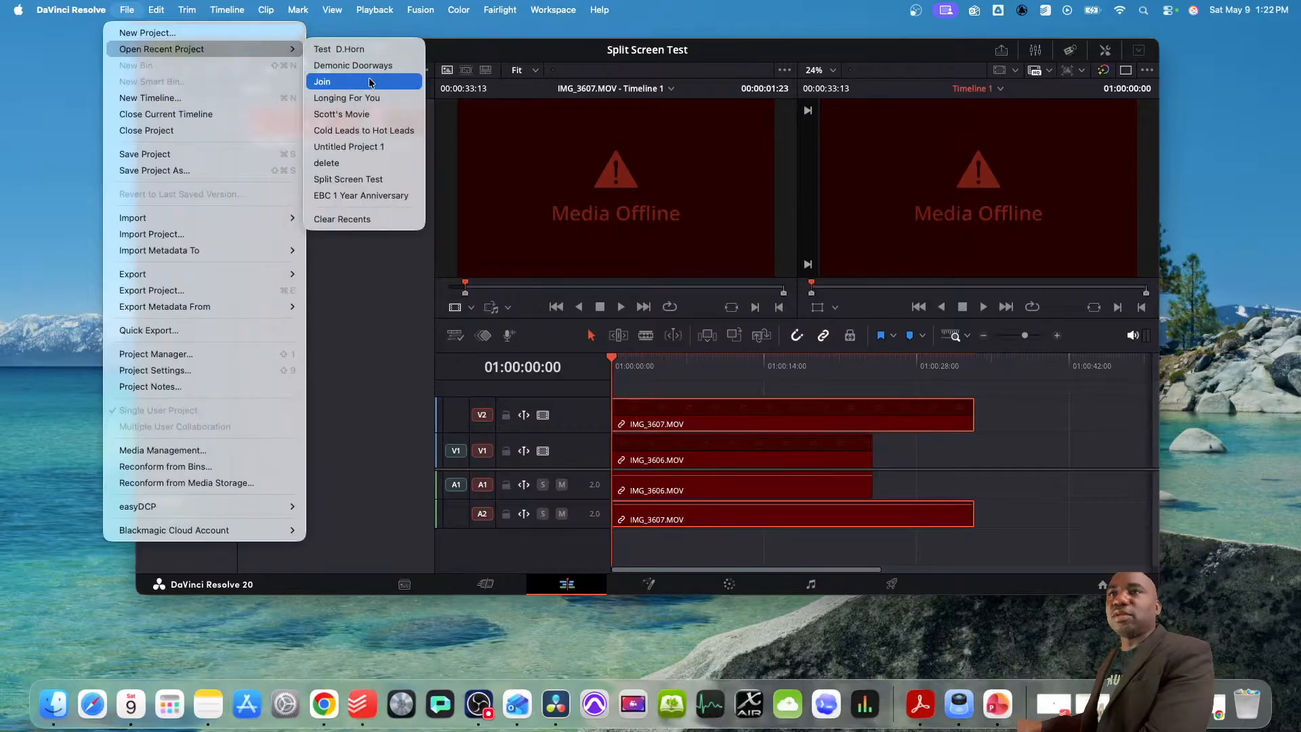
click(361, 114)
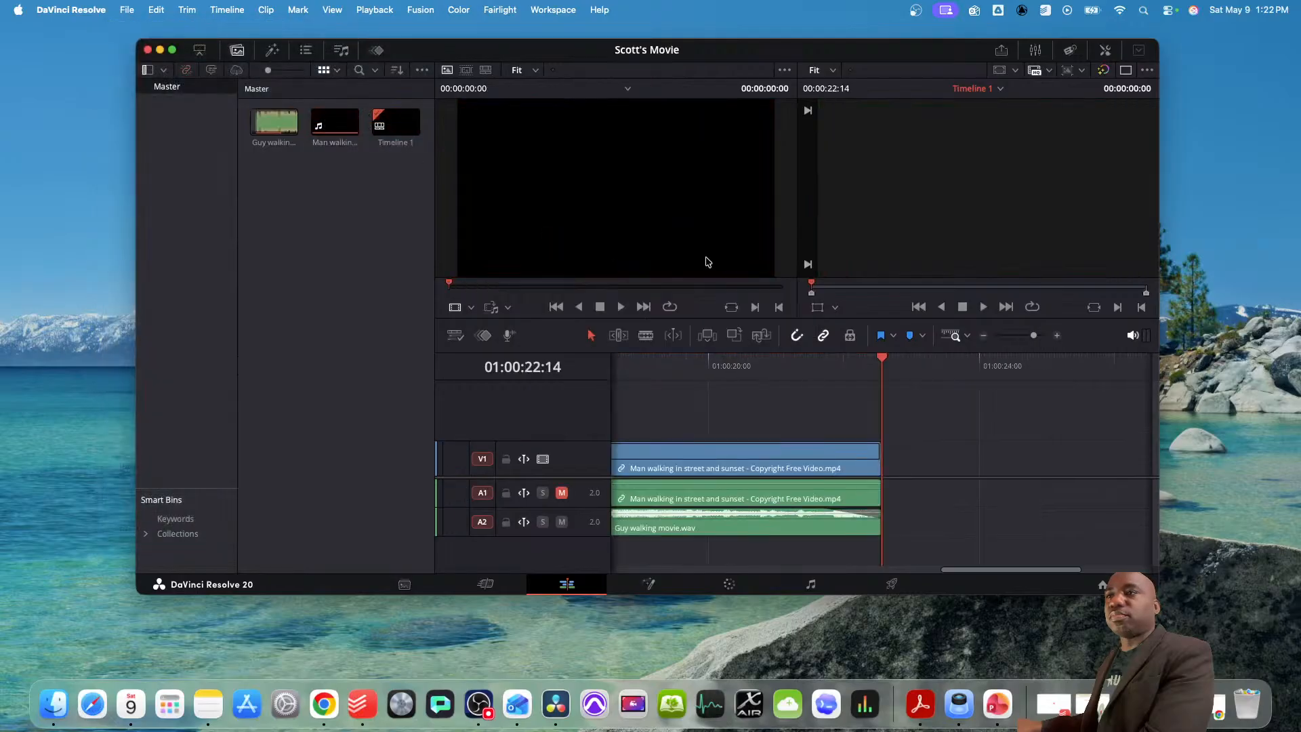
drag(883, 366, 599, 364)
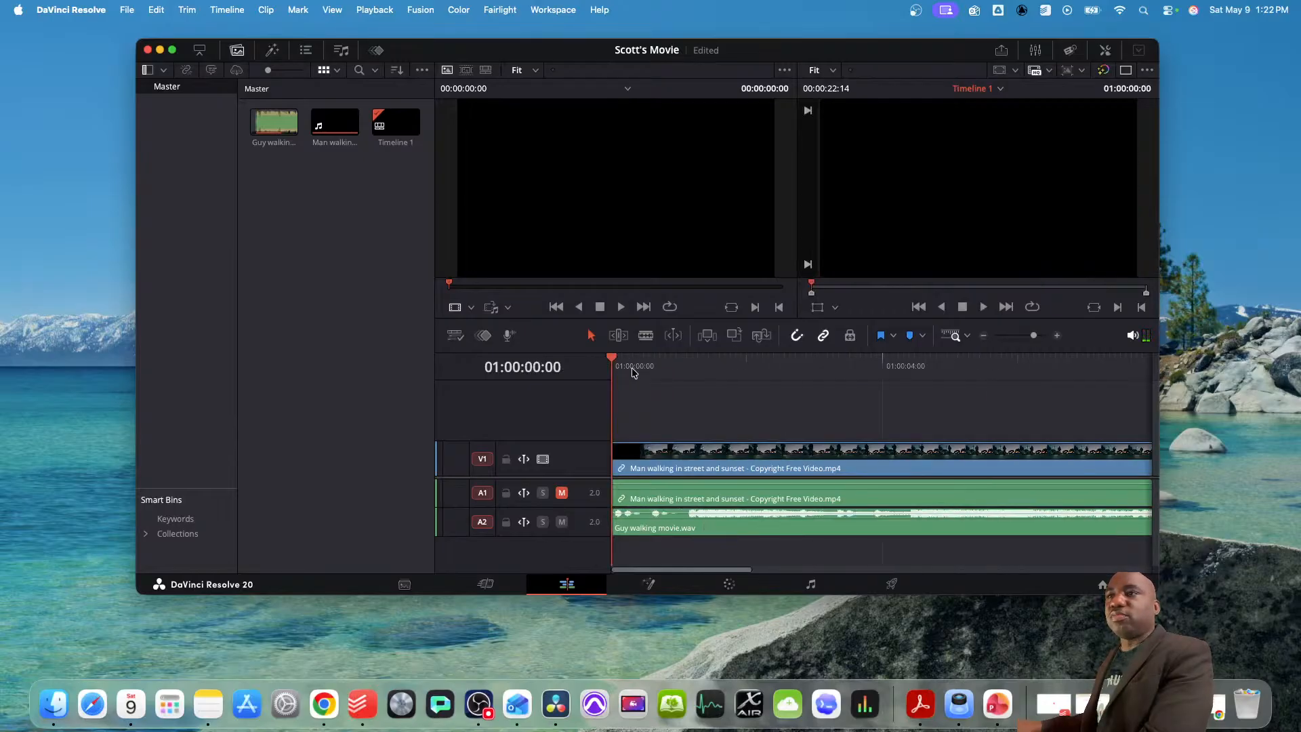
drag(611, 357, 1036, 369)
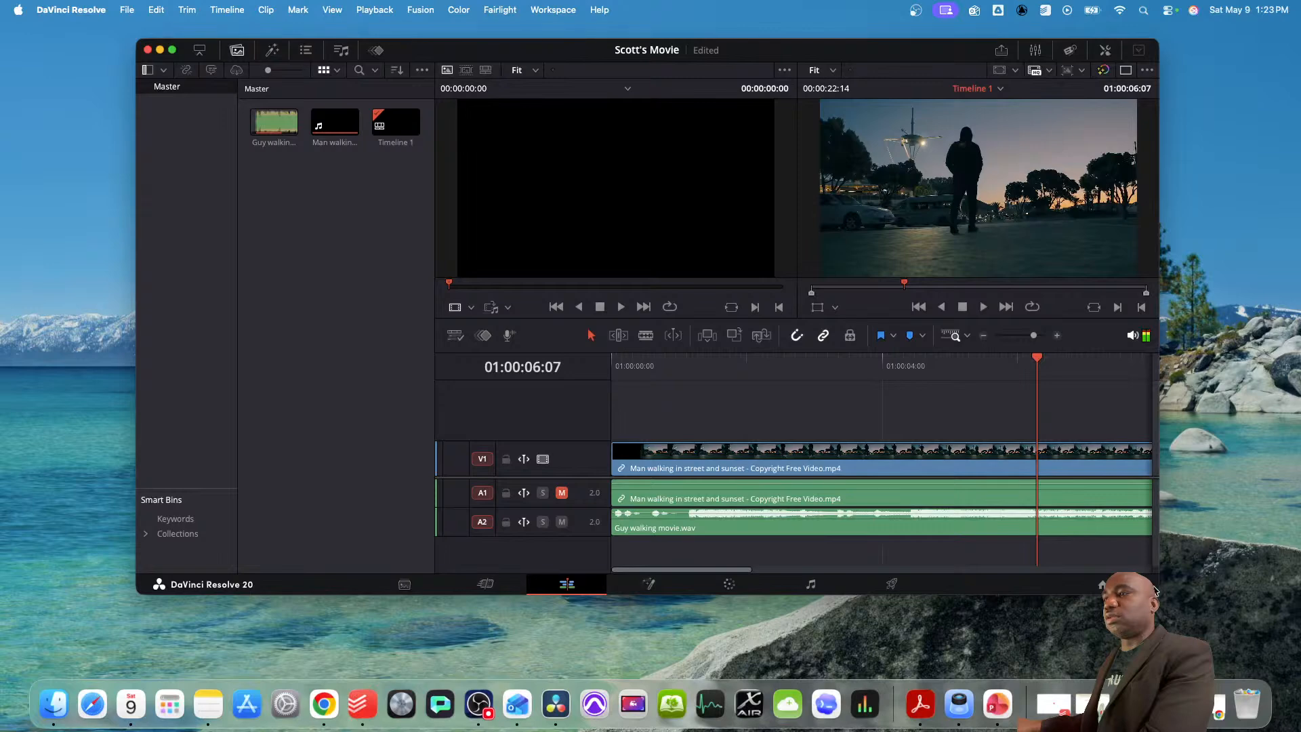
- Enlarge the project window to fill the screen and return the playhead to the start of Timeline 1
drag(1157, 590, 1273, 635)
scroll(1007, 500, right, 10)
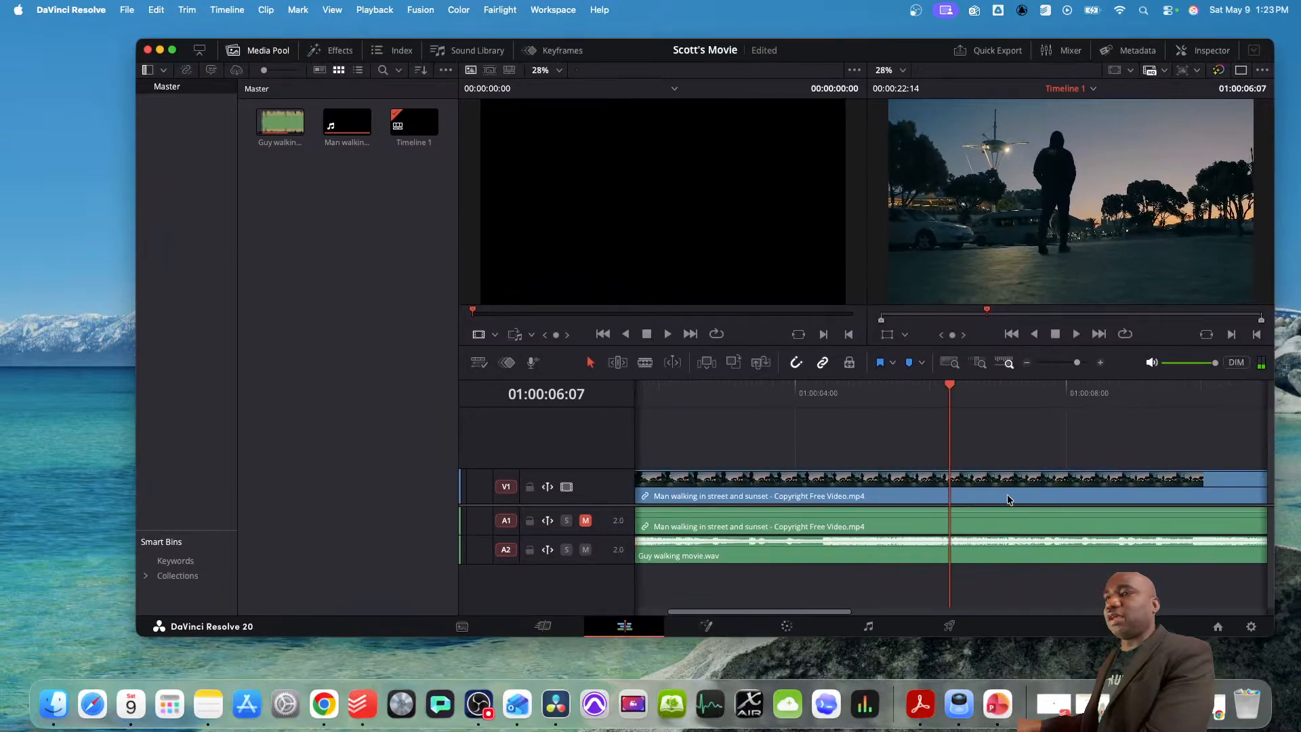
scroll(1006, 499, right, 4)
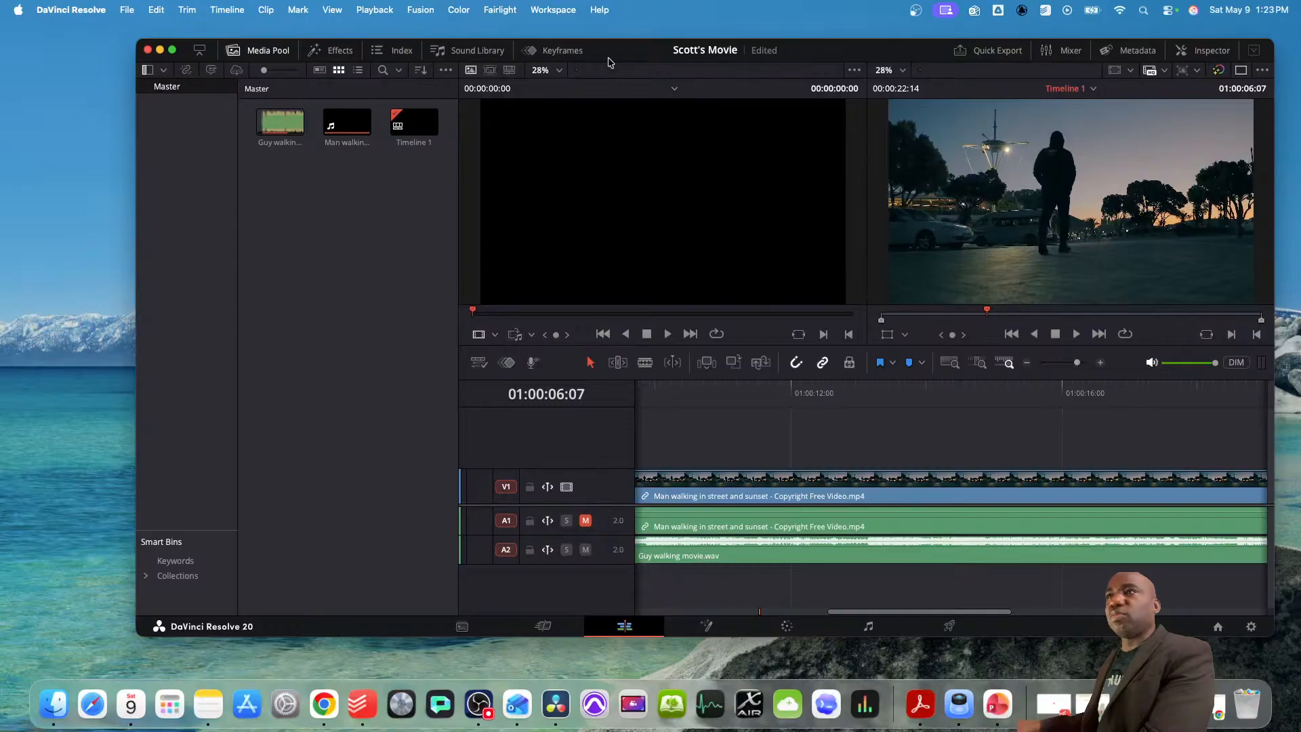
double_click(845, 49)
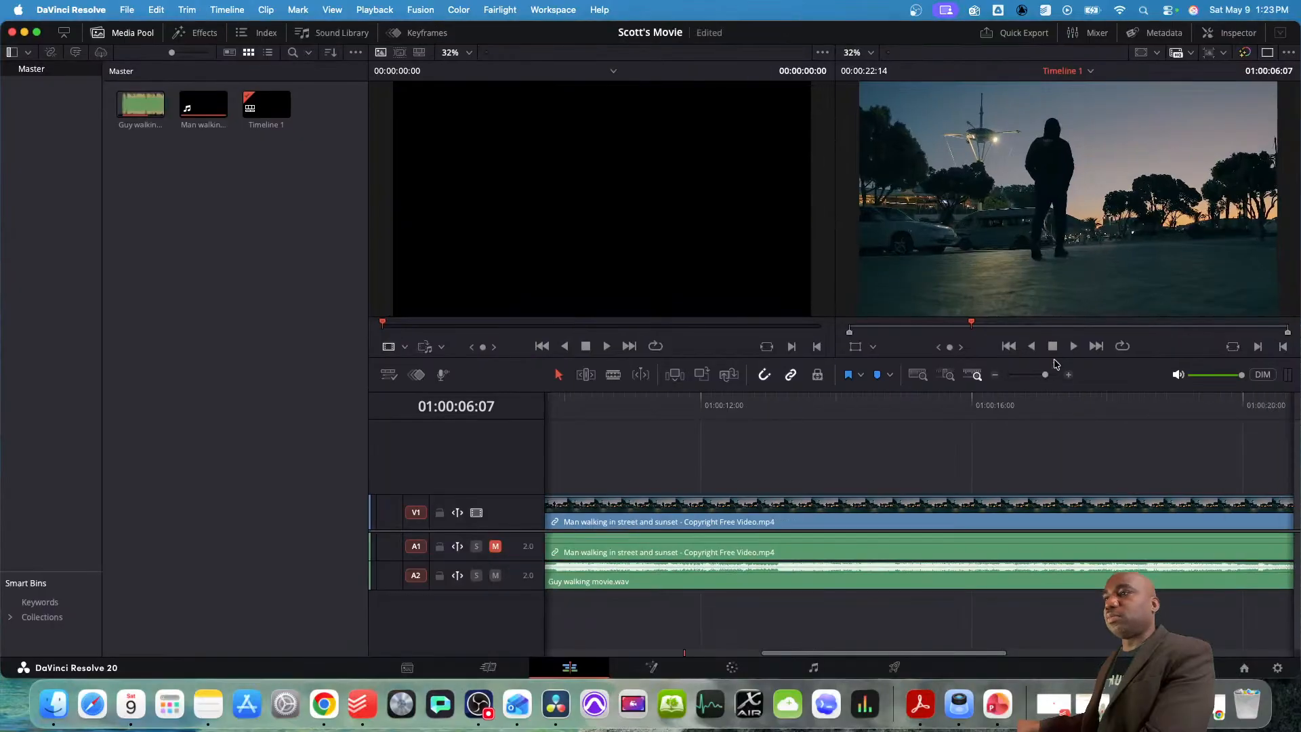
drag(1046, 379, 1039, 383)
drag(652, 399, 544, 414)
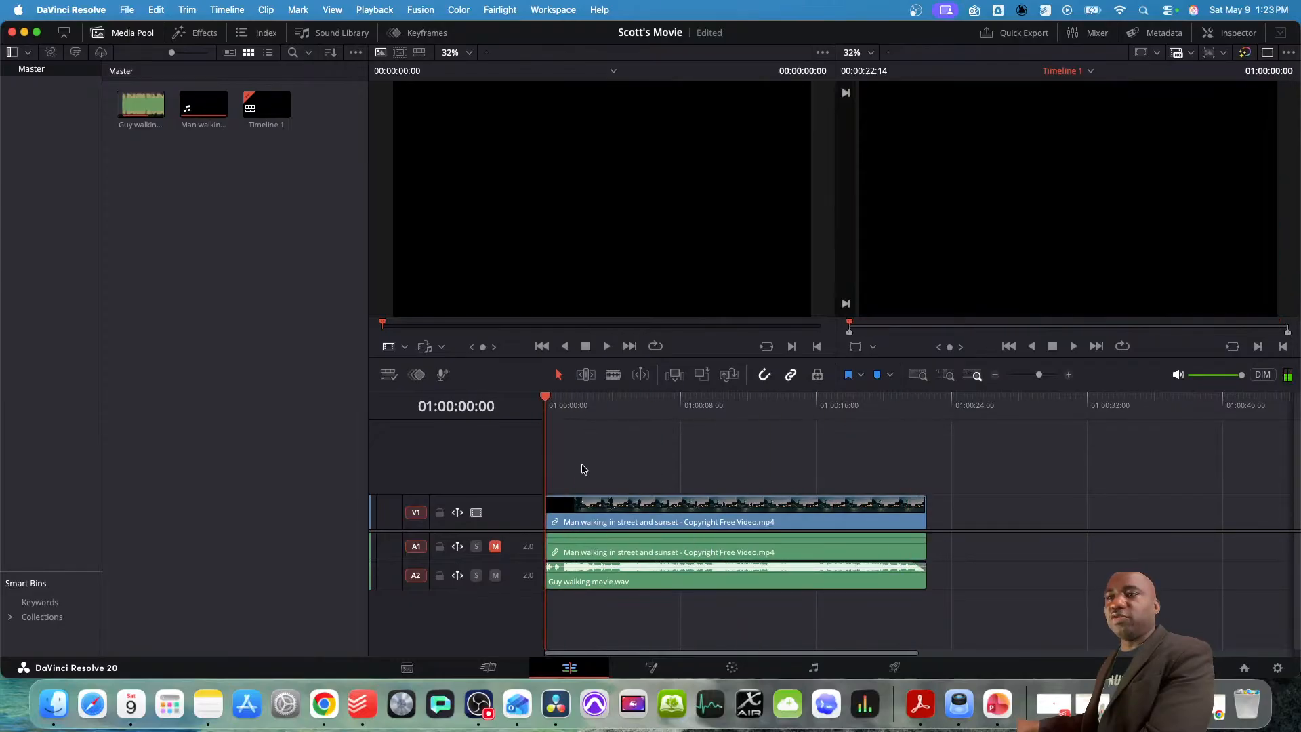
click(484, 730)
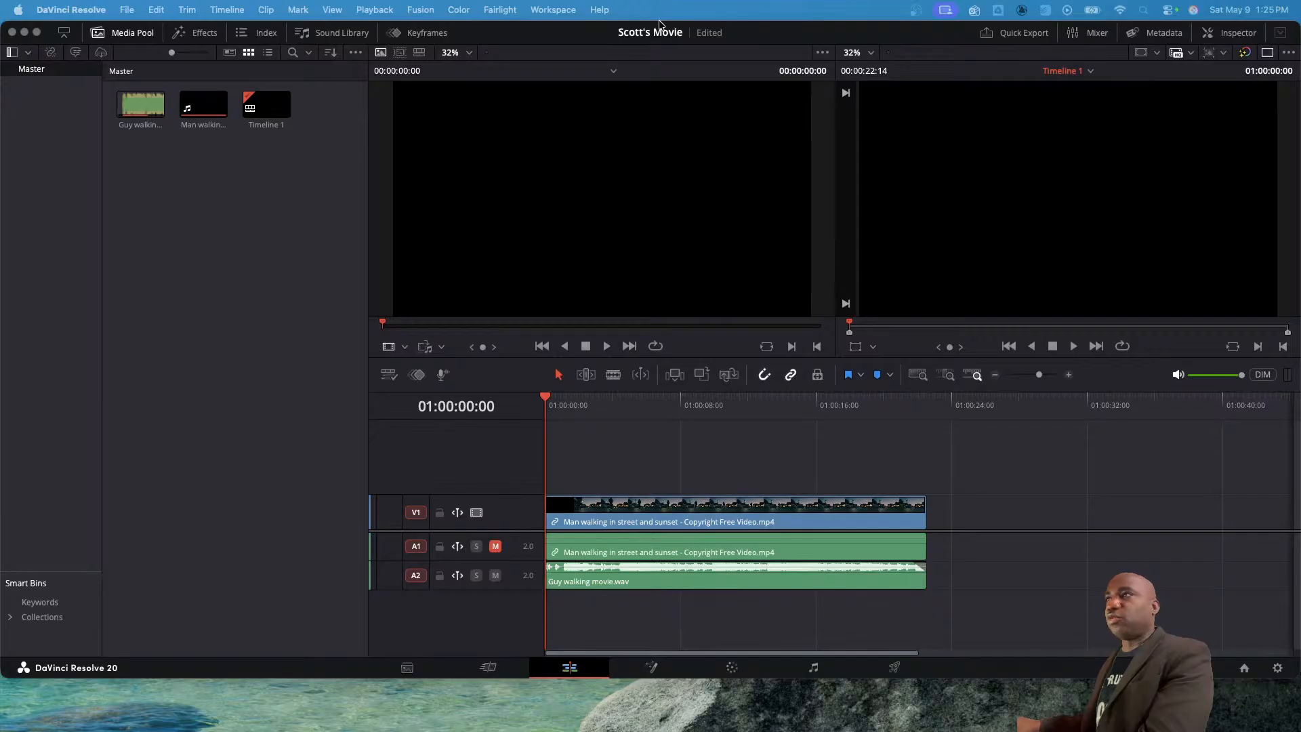
click(926, 108)
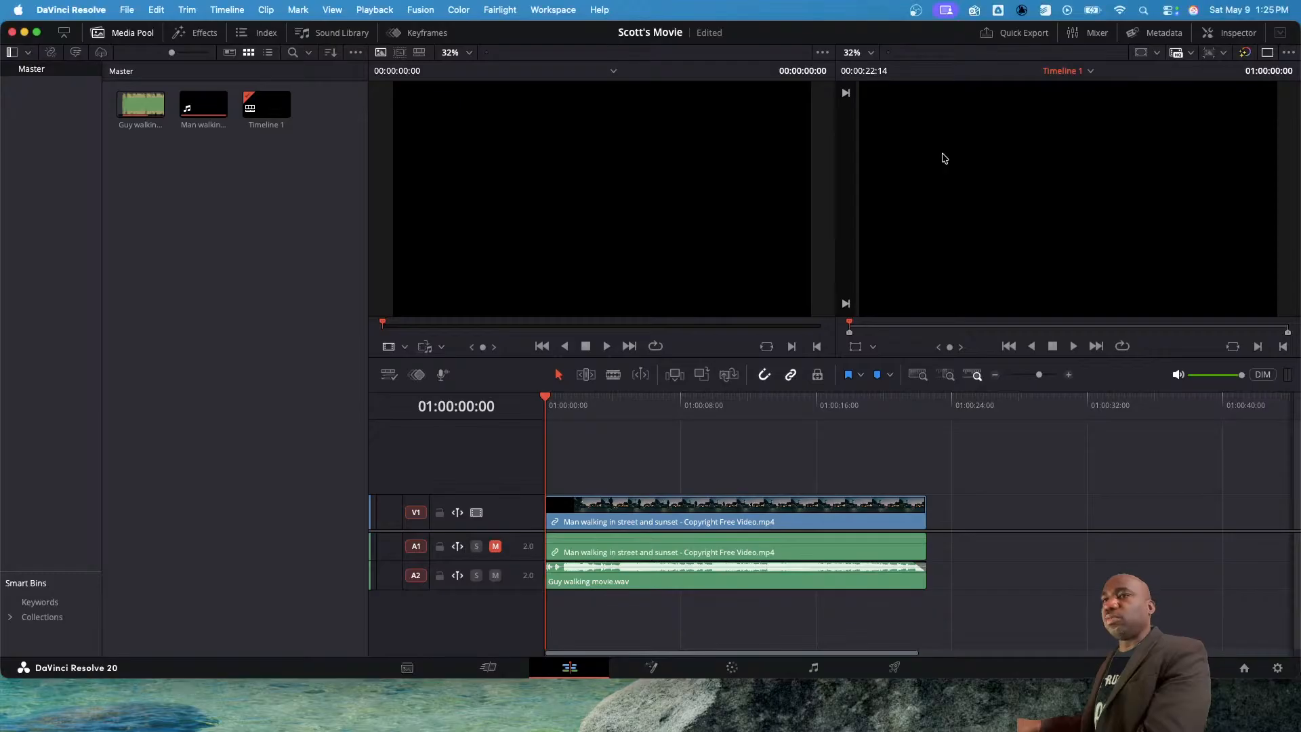
- Switch to OBS and raise the macOS Screen Capture volume to 0.0 dB in the audio mixer
drag(129, 380, 645, 169)
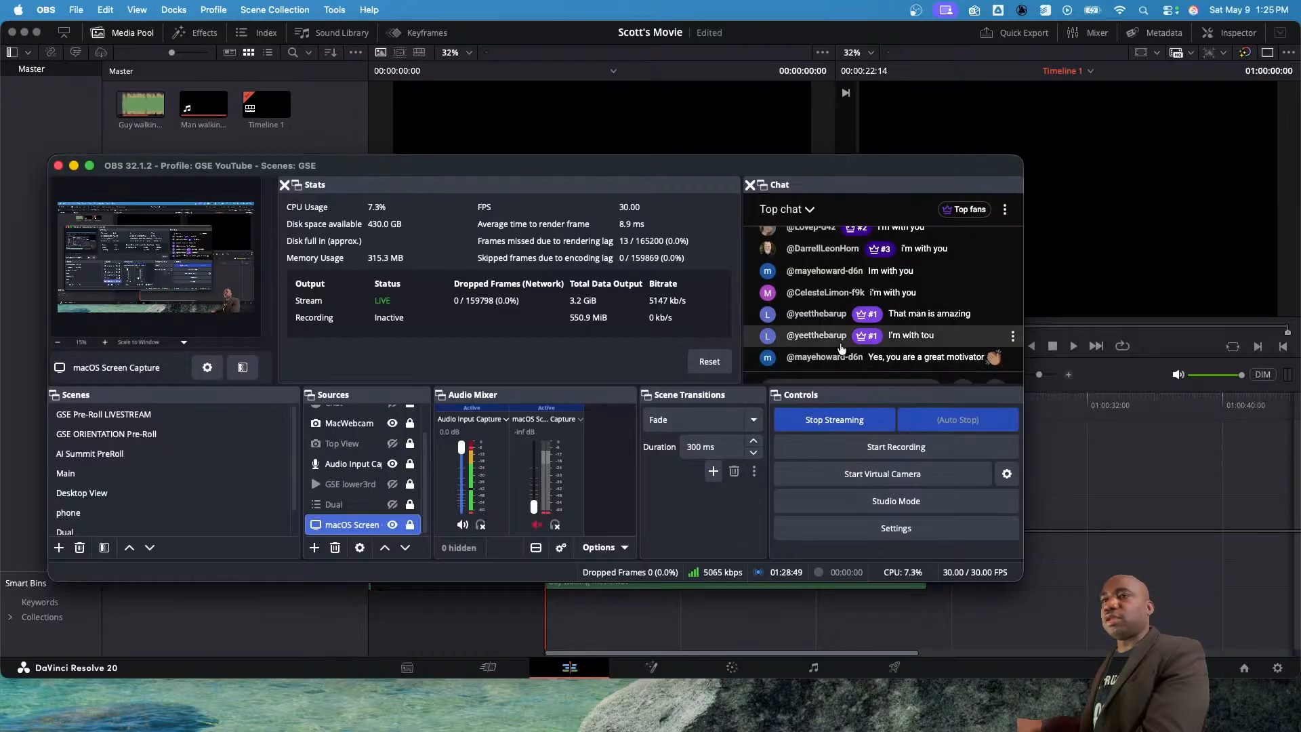
drag(691, 177, 729, 167)
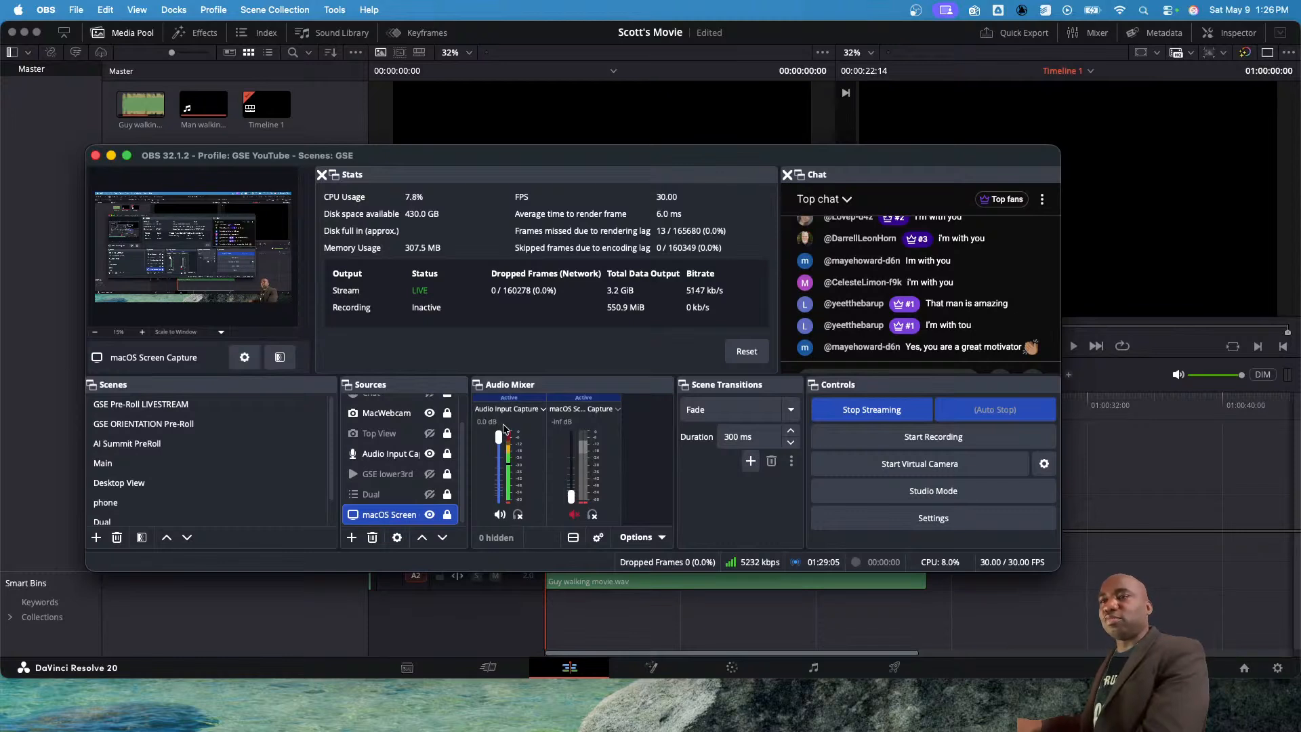
drag(571, 494, 575, 425)
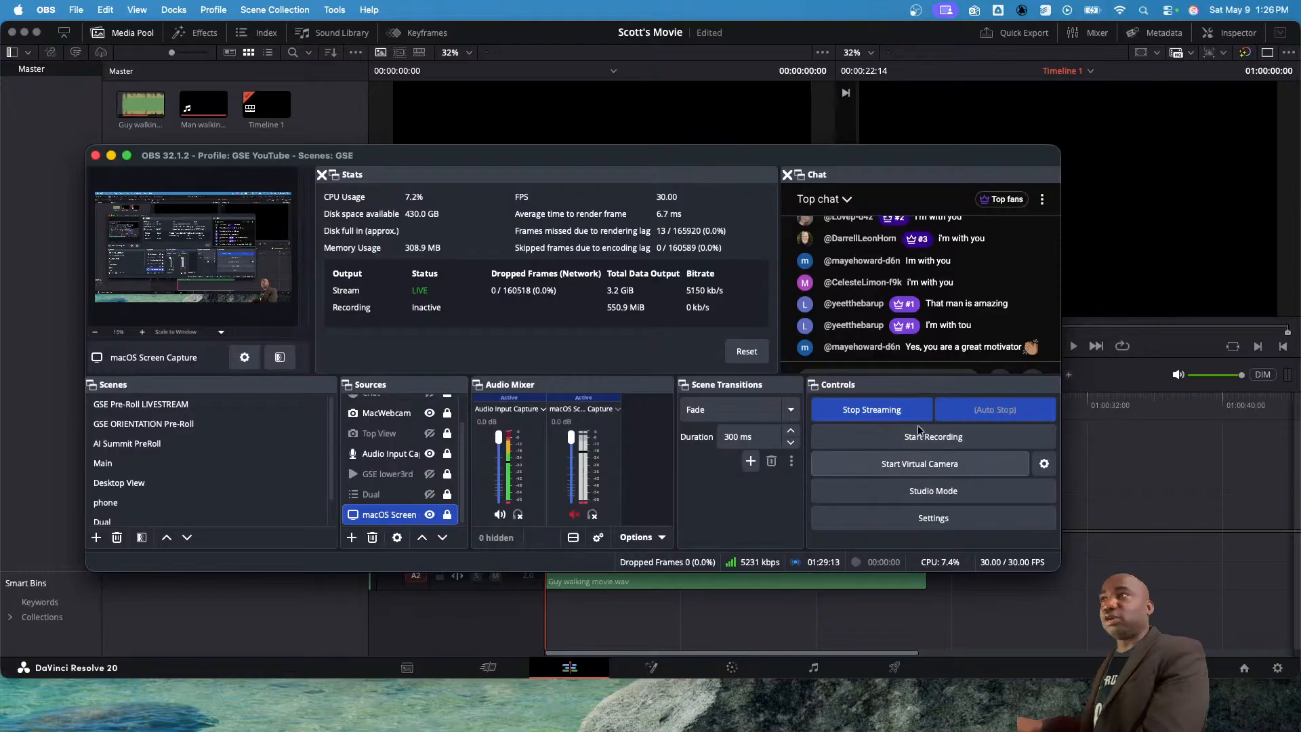
- Set the Mac's sound output to UMC202HD 192k and raise the system volume
click(1170, 12)
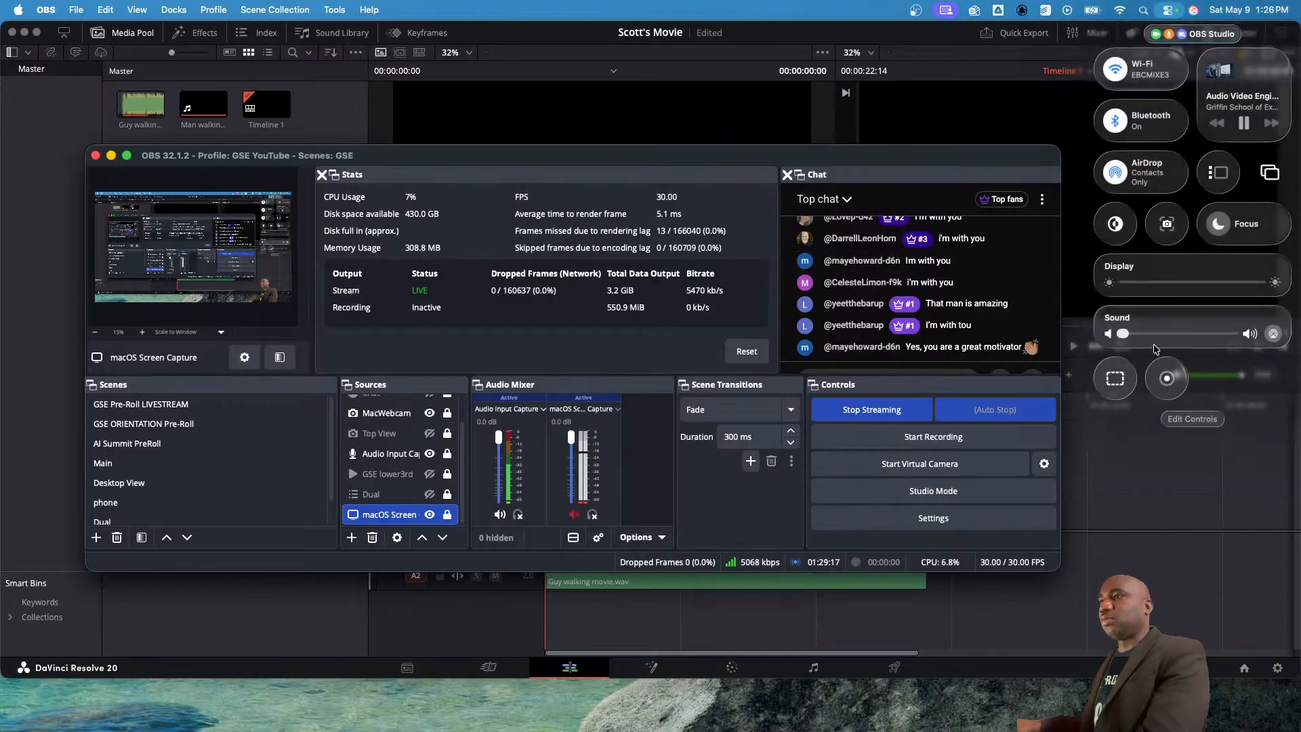
click(1158, 321)
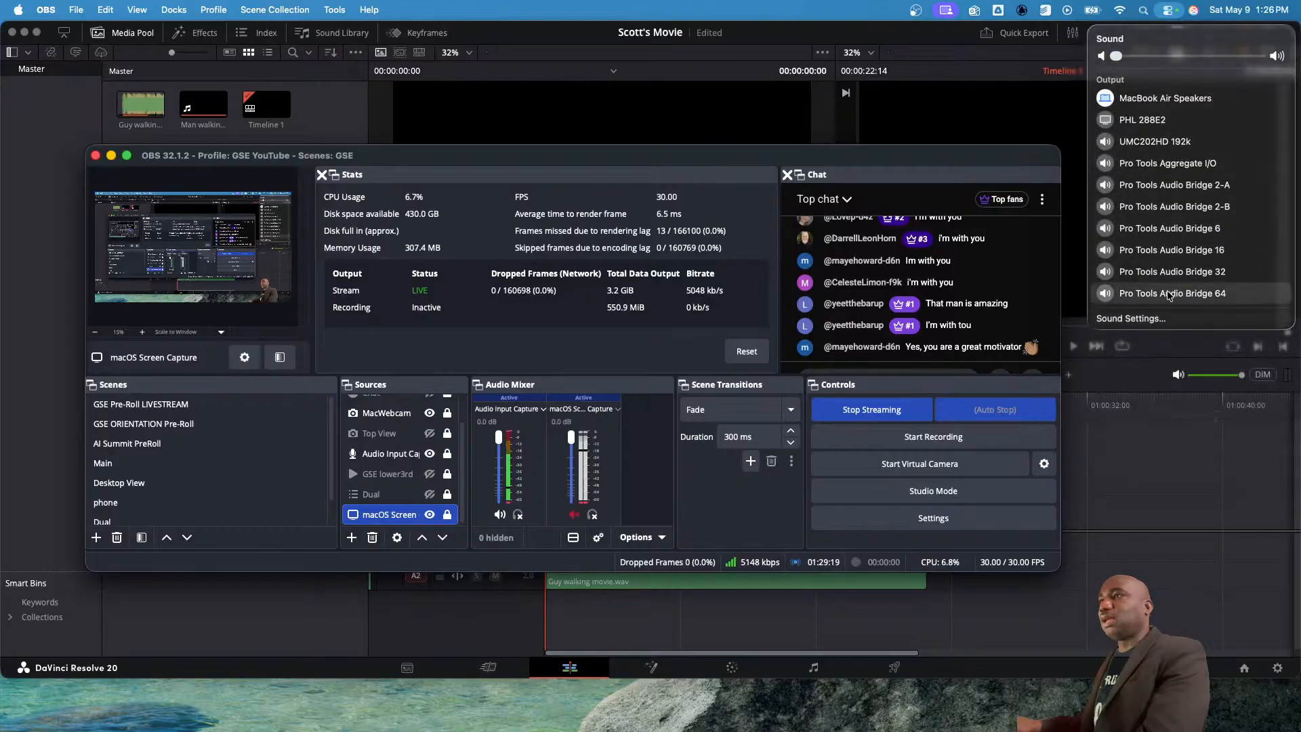
click(1156, 142)
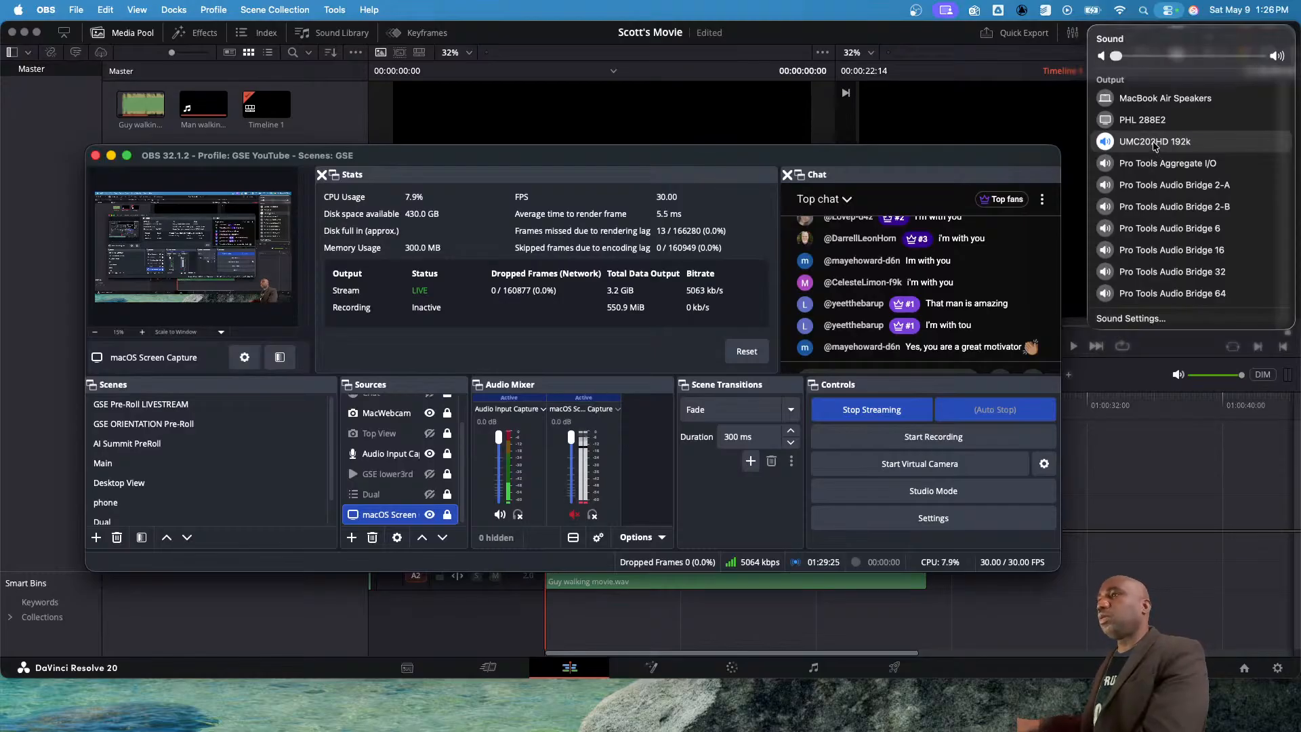
click(965, 157)
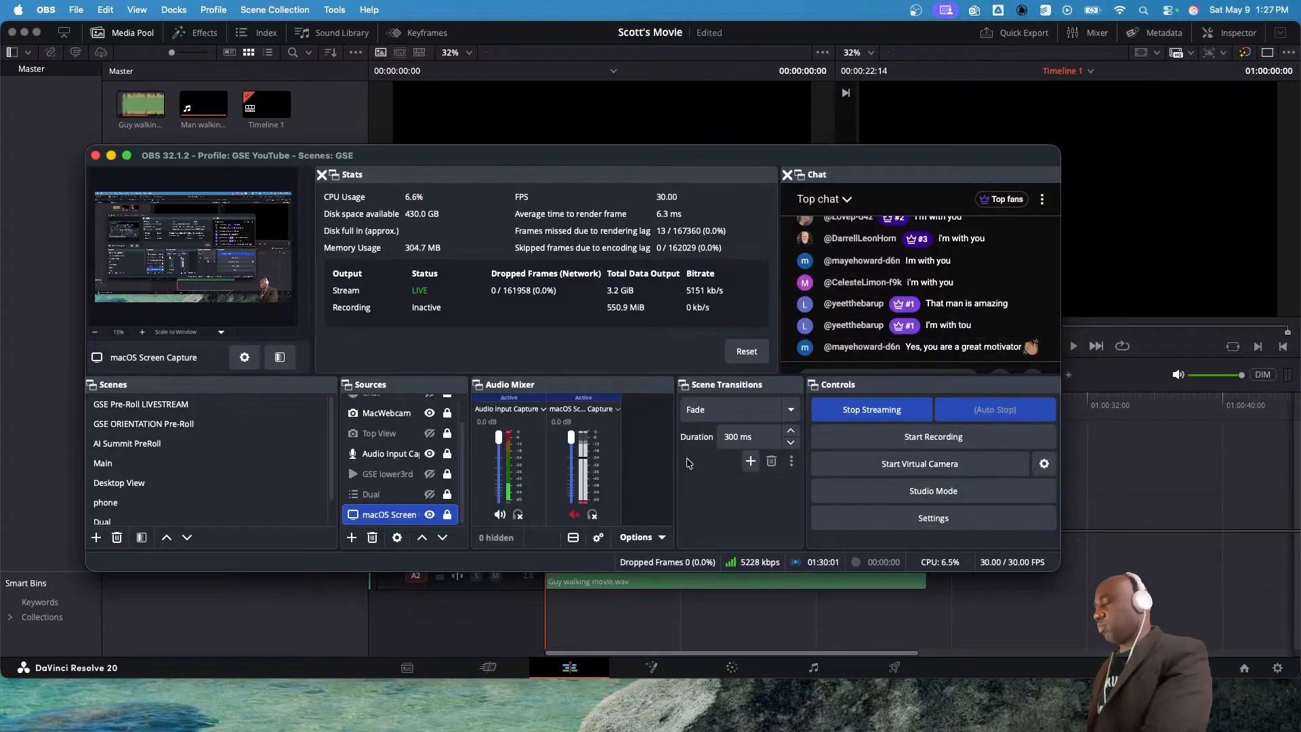
key(XF86AudioRaiseVolume)
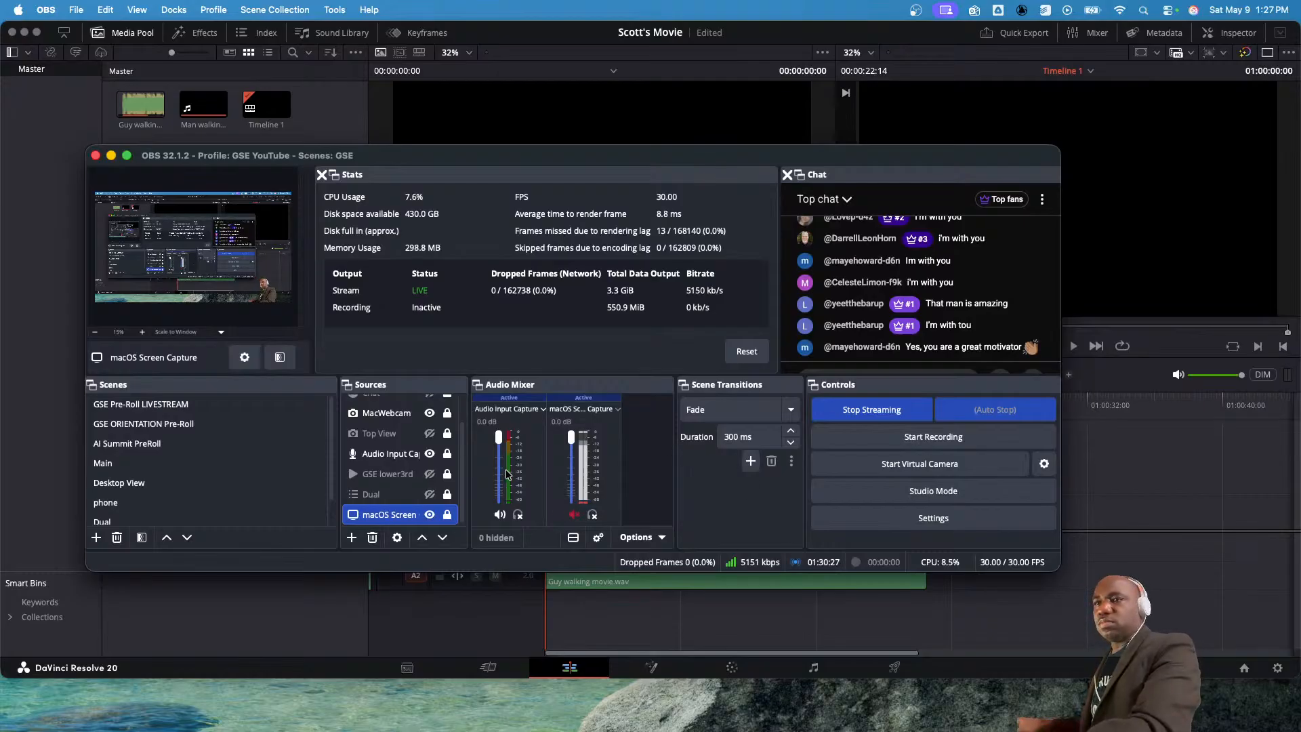
- Mute and unmute Audio Input Capture, then lower the macOS Screen Capture volume to -inf dB
click(500, 515)
click(500, 515)
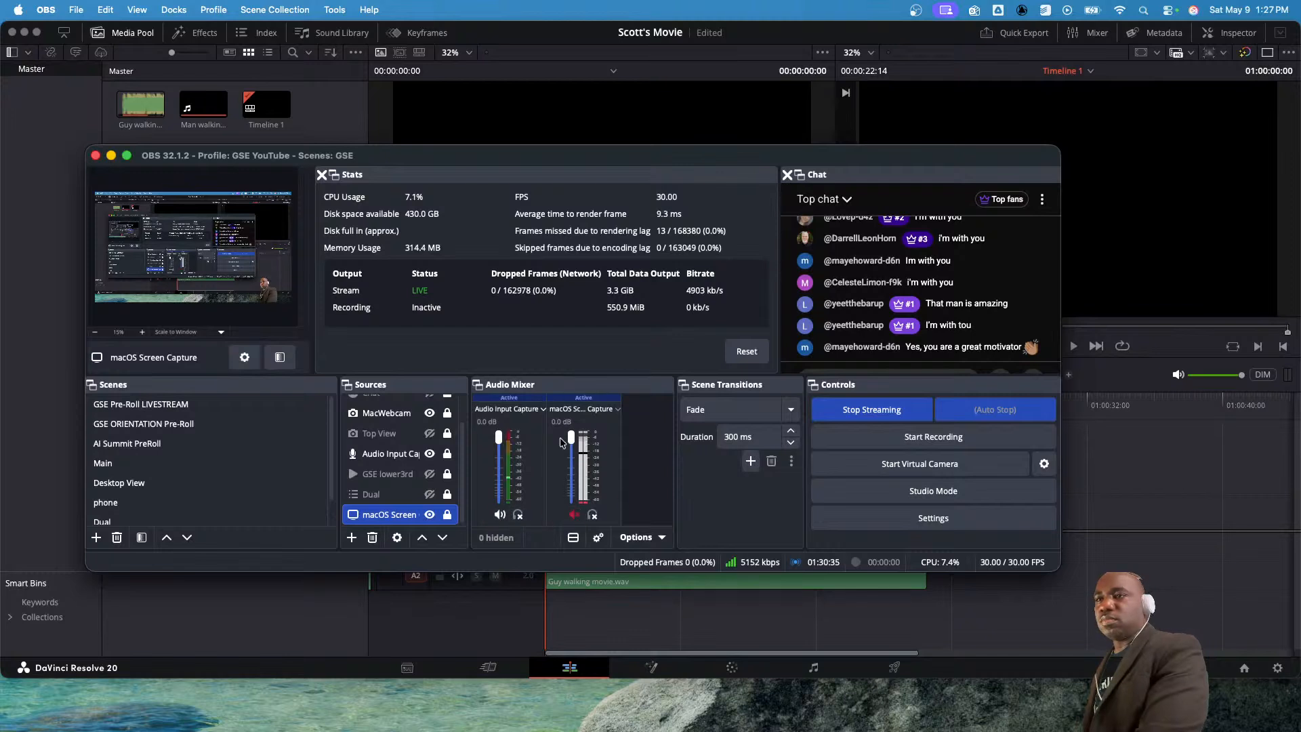
drag(571, 437, 572, 496)
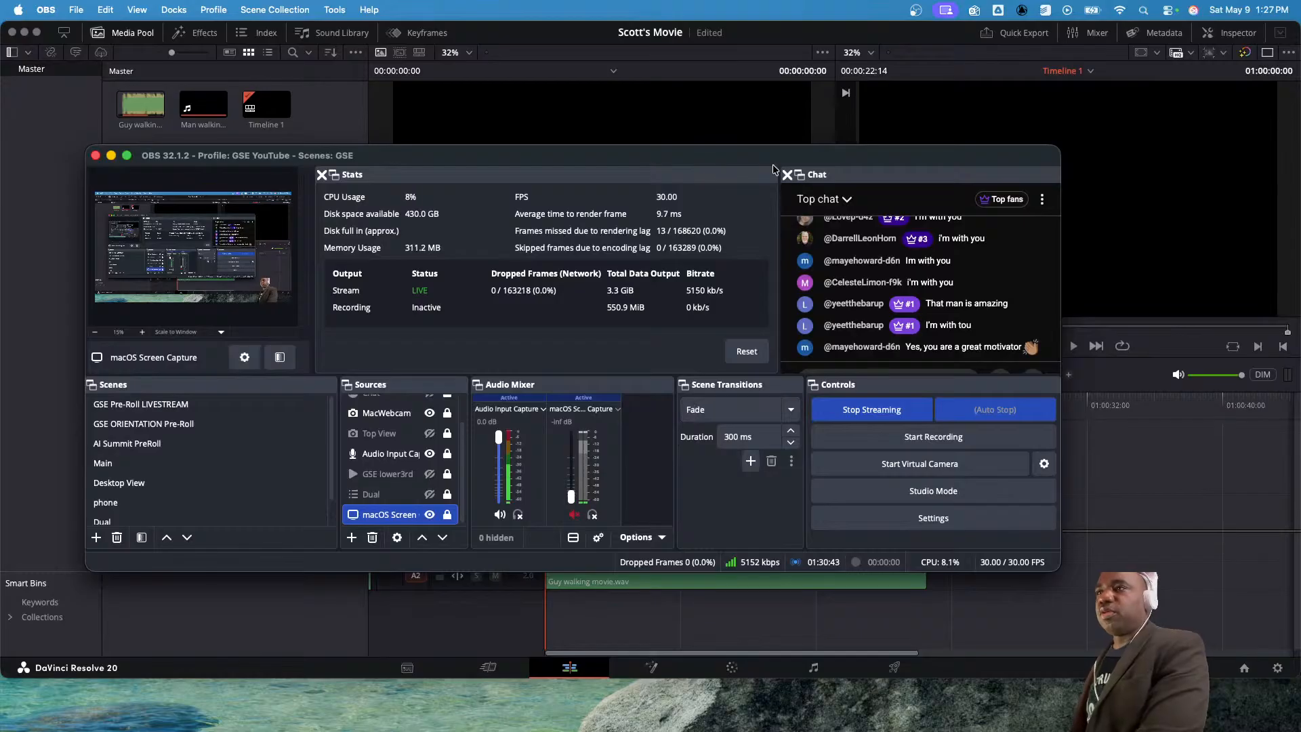
drag(763, 157, 781, 141)
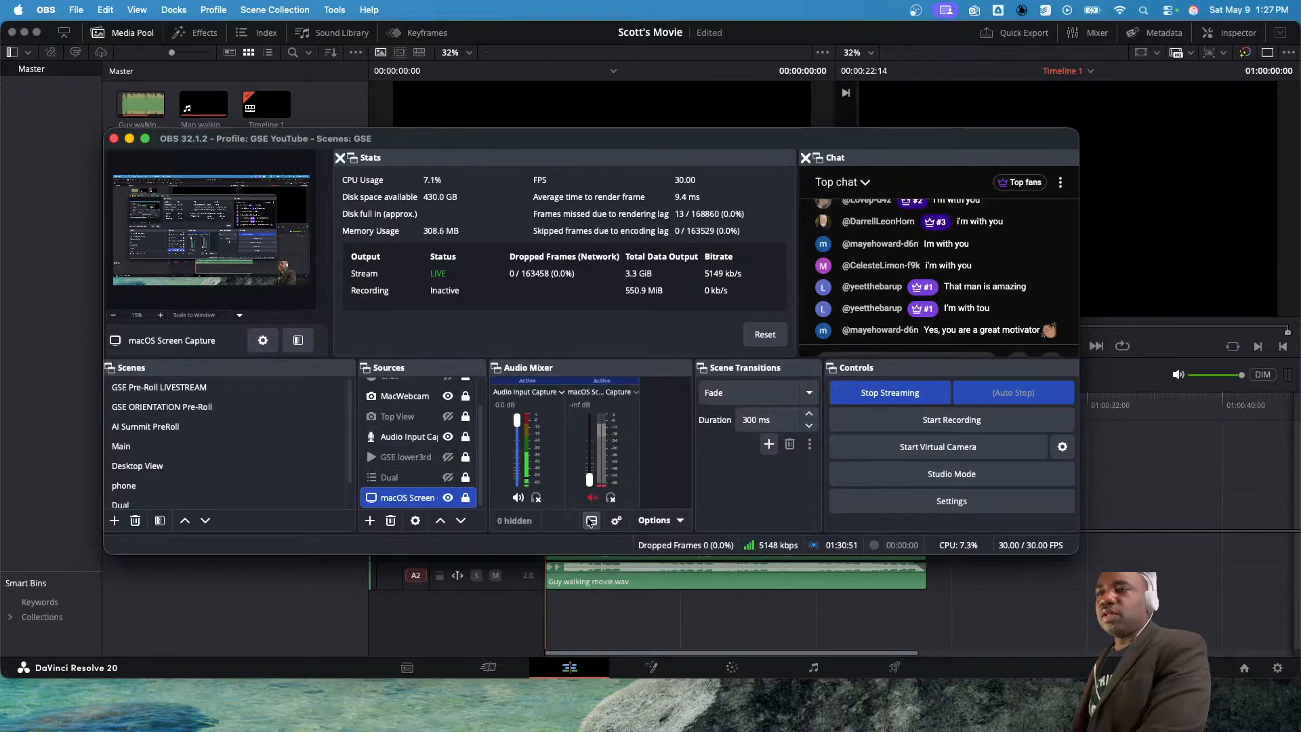
drag(493, 141, 517, 68)
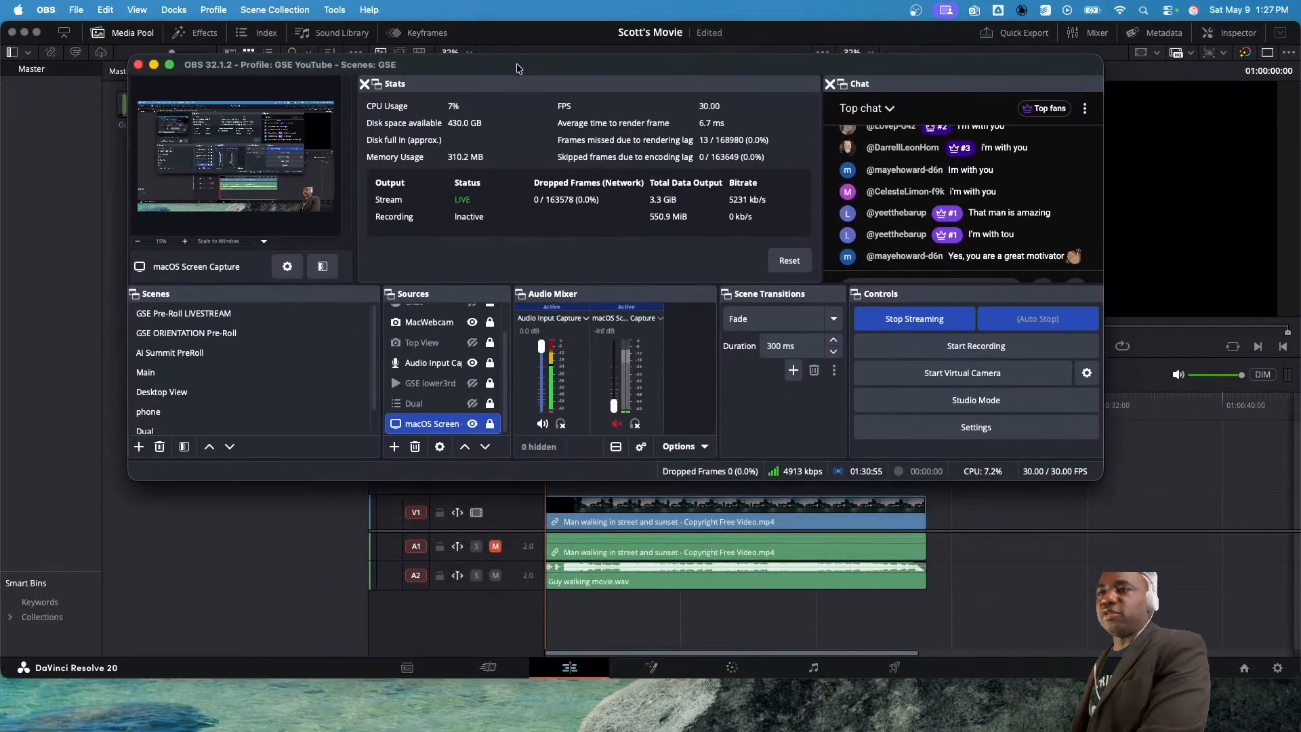
- Unhide all sources in the audio mixer and try switching the mixer's layout
click(702, 450)
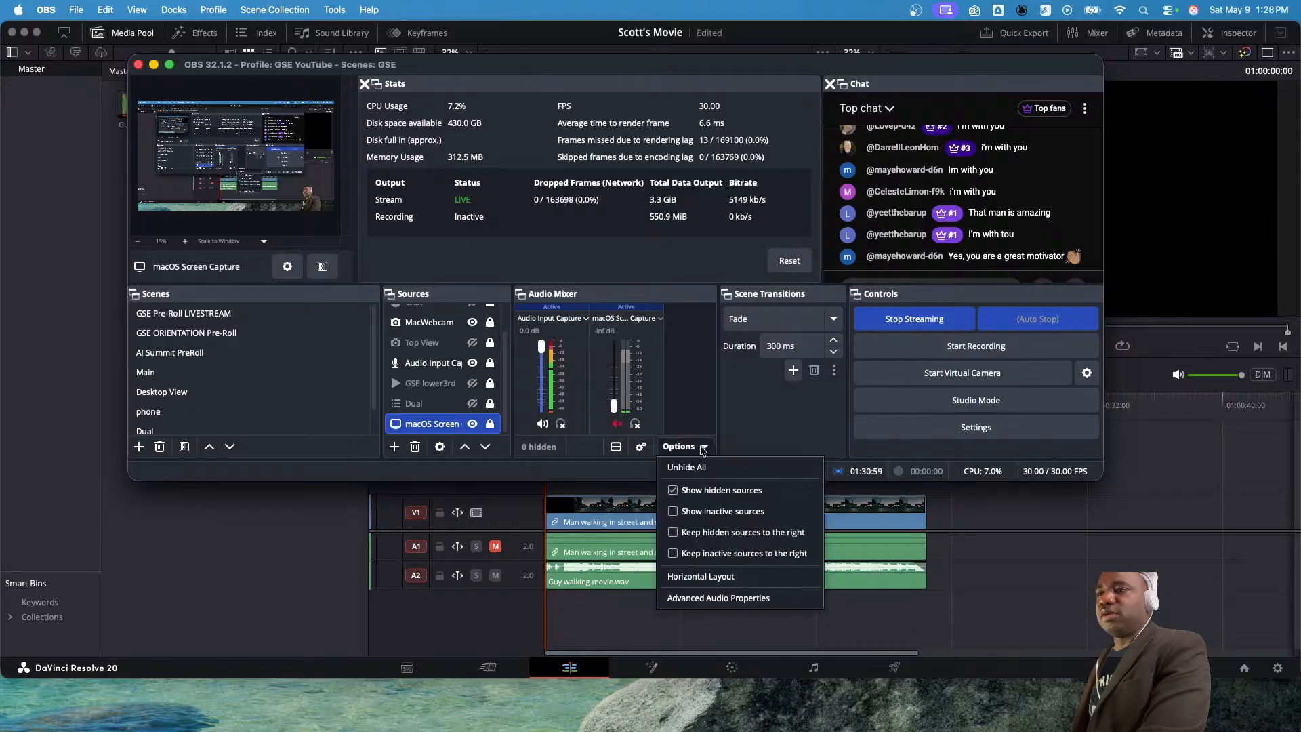
click(698, 467)
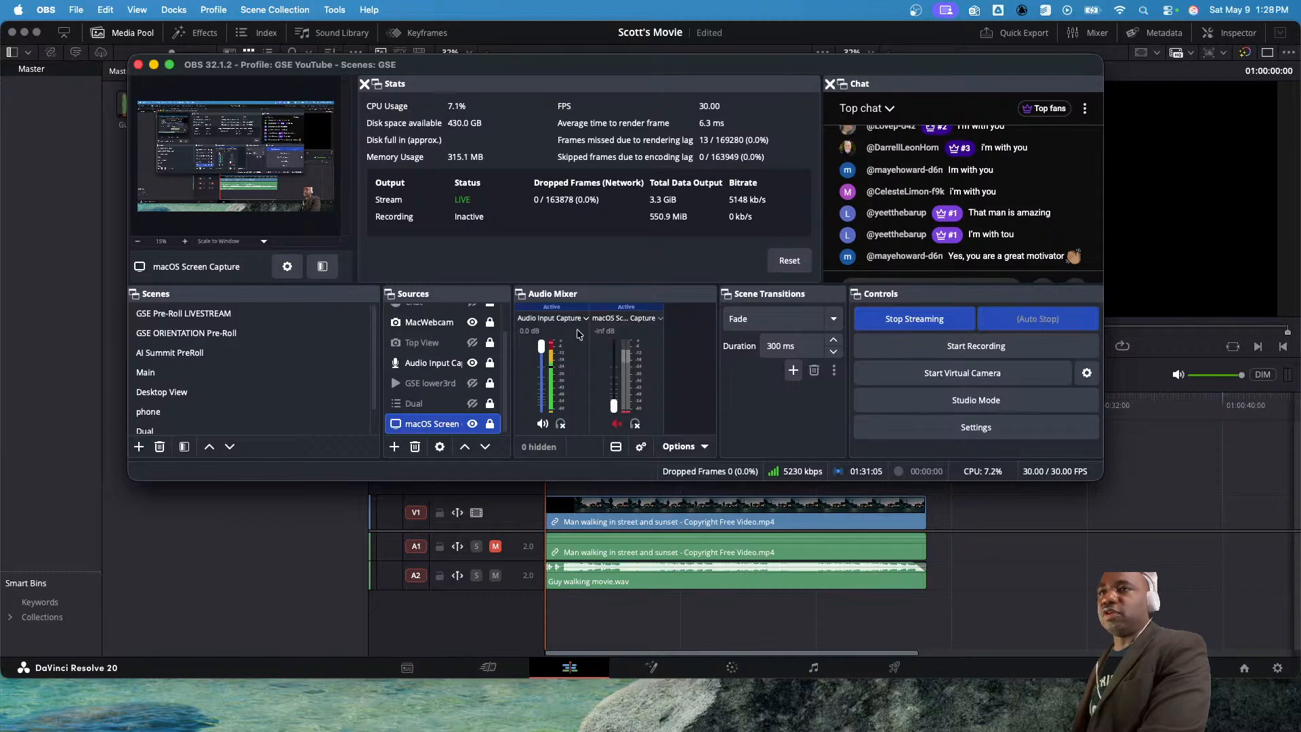
click(617, 449)
click(617, 448)
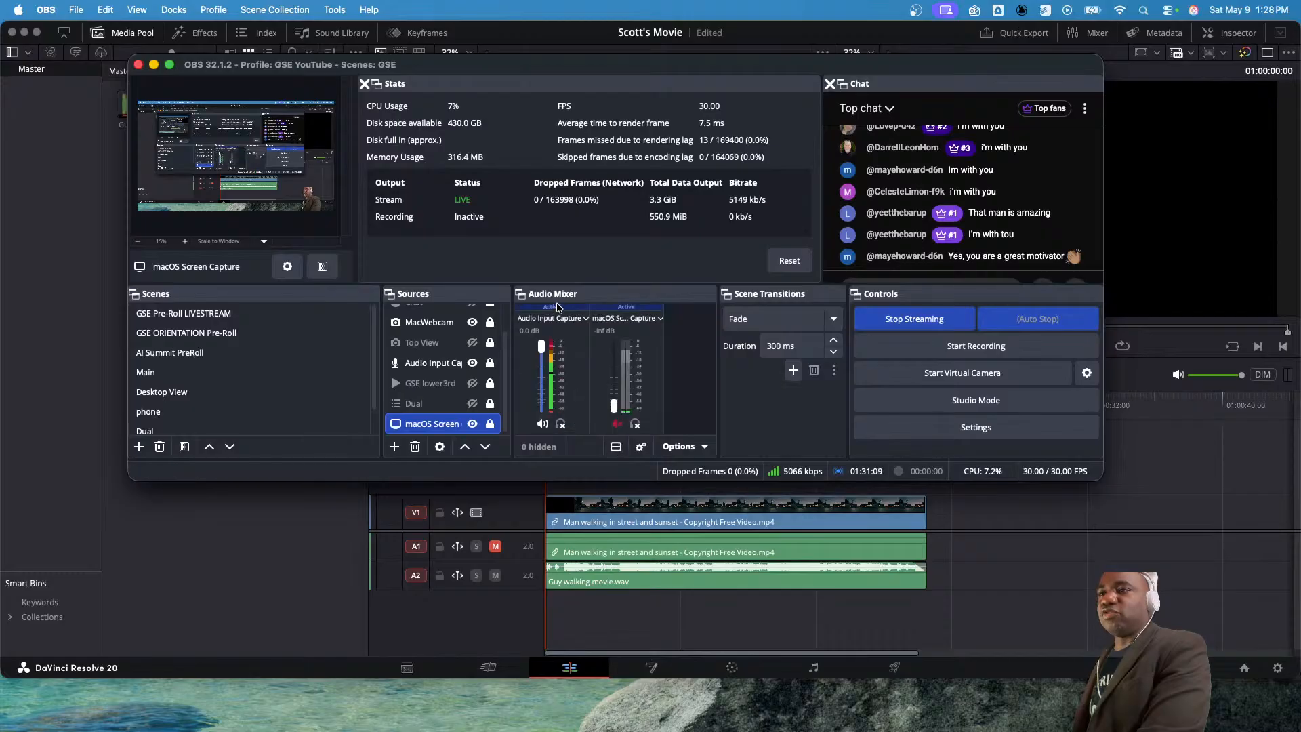
- Check the audio monitoring options of macOS Screen Capture in Advanced Audio Properties, leaving Monitor Off selected, and close the dialog
click(641, 447)
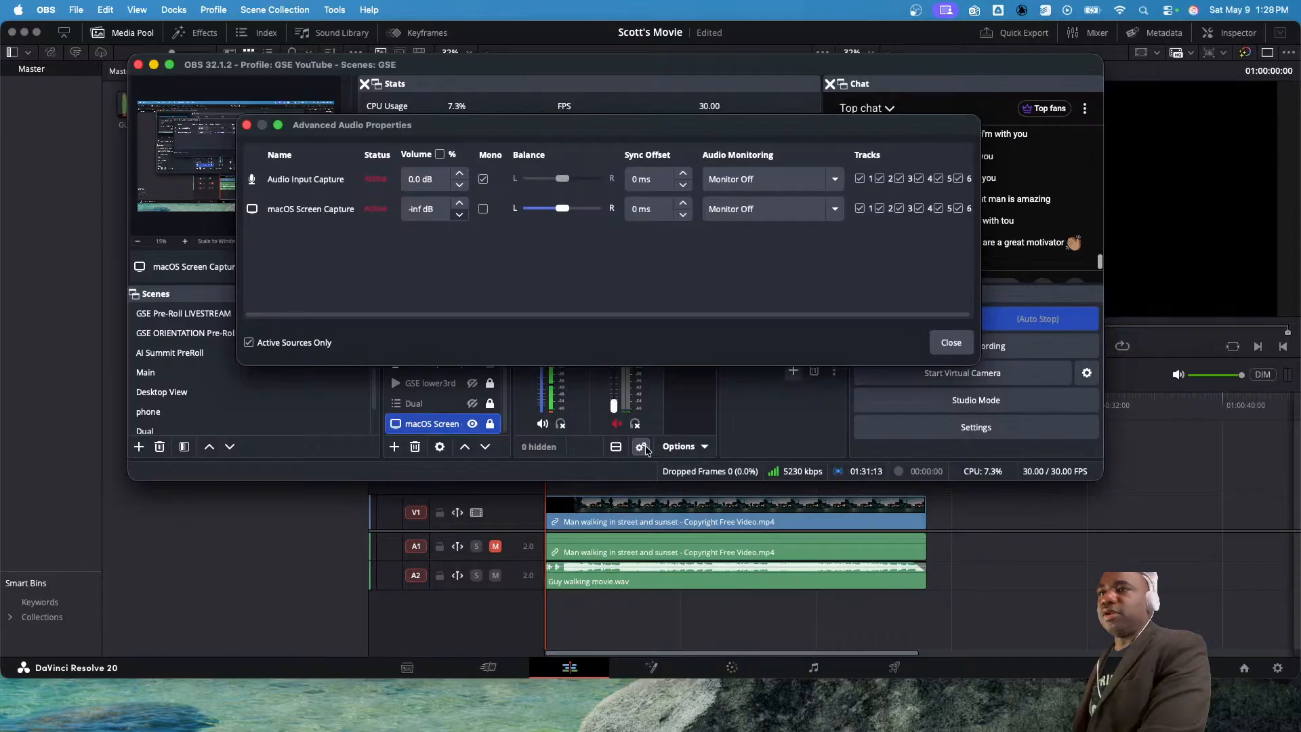
drag(730, 122, 763, 164)
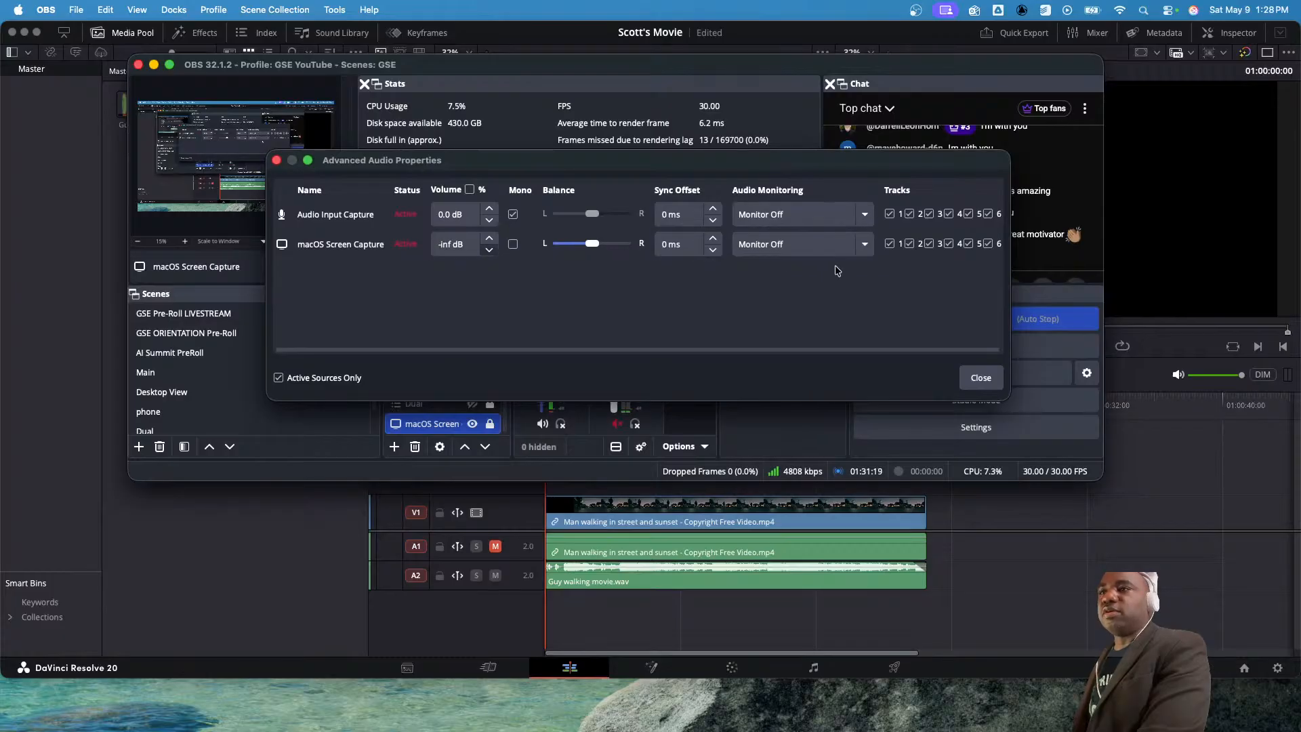
click(794, 253)
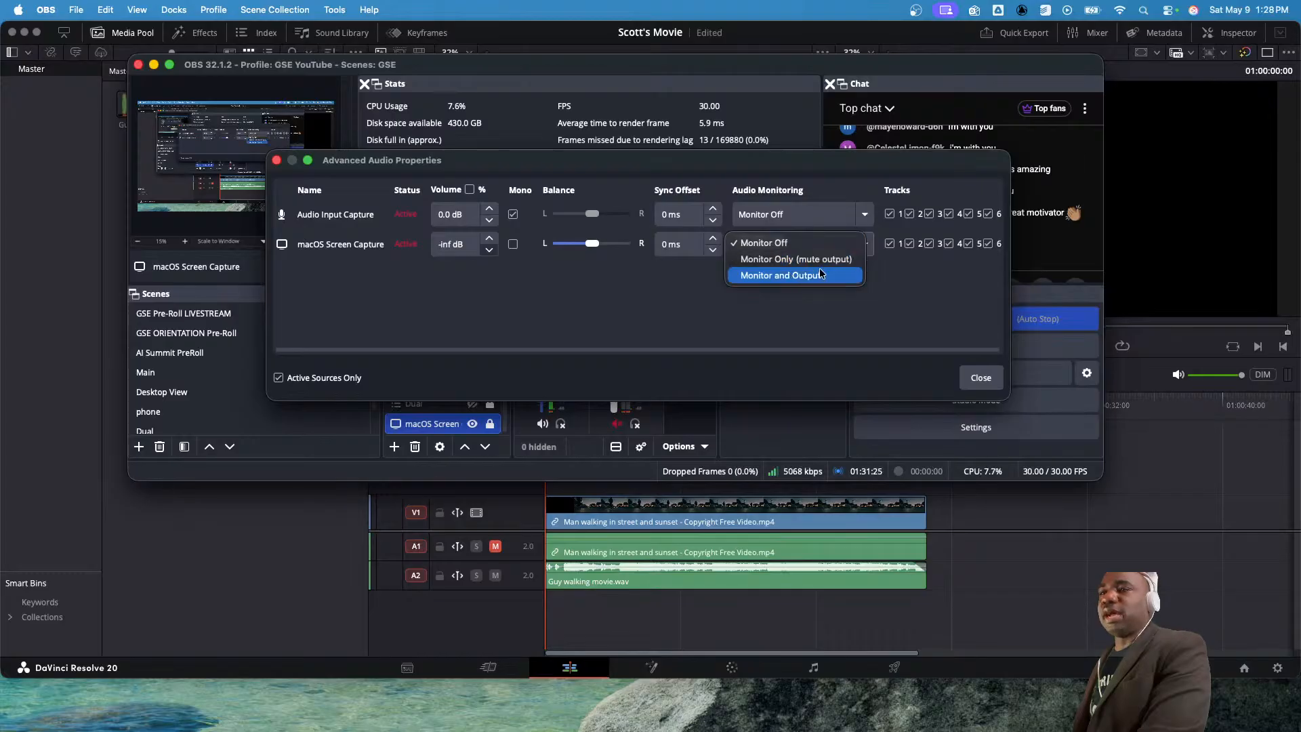
click(683, 271)
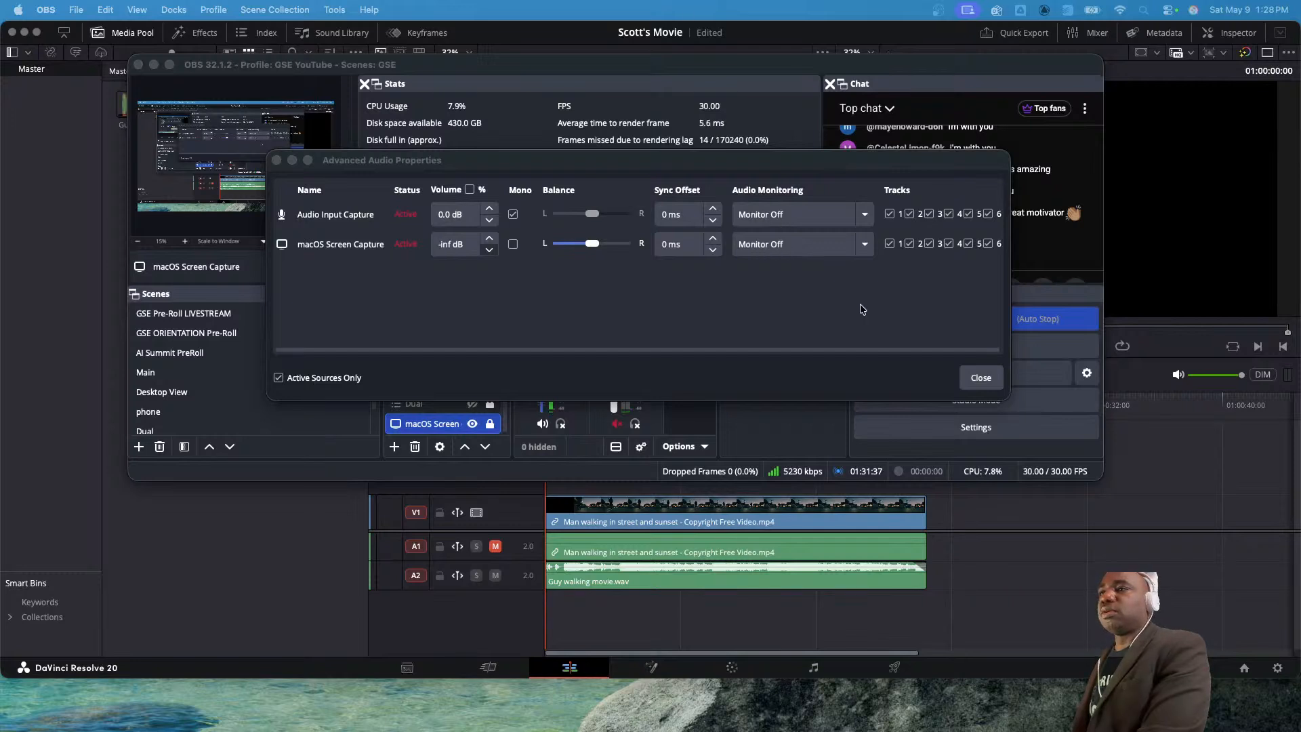
click(833, 254)
click(832, 329)
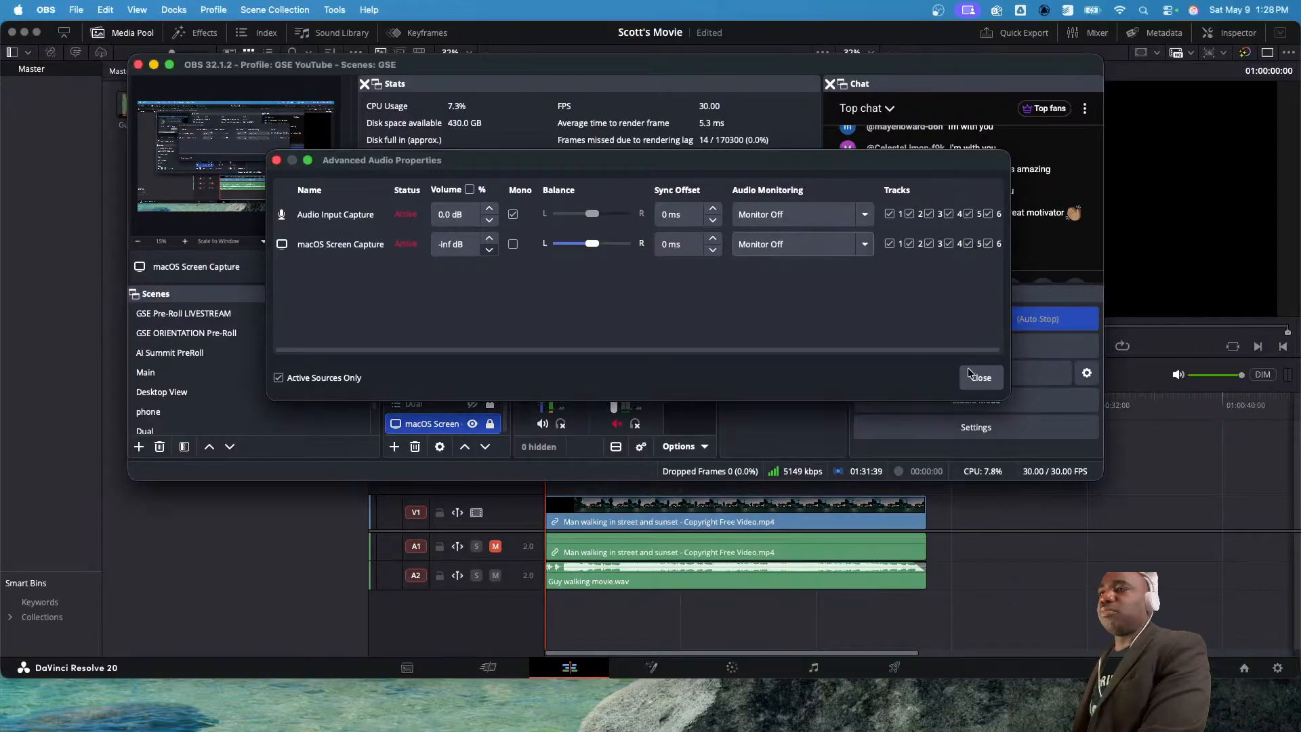
click(981, 378)
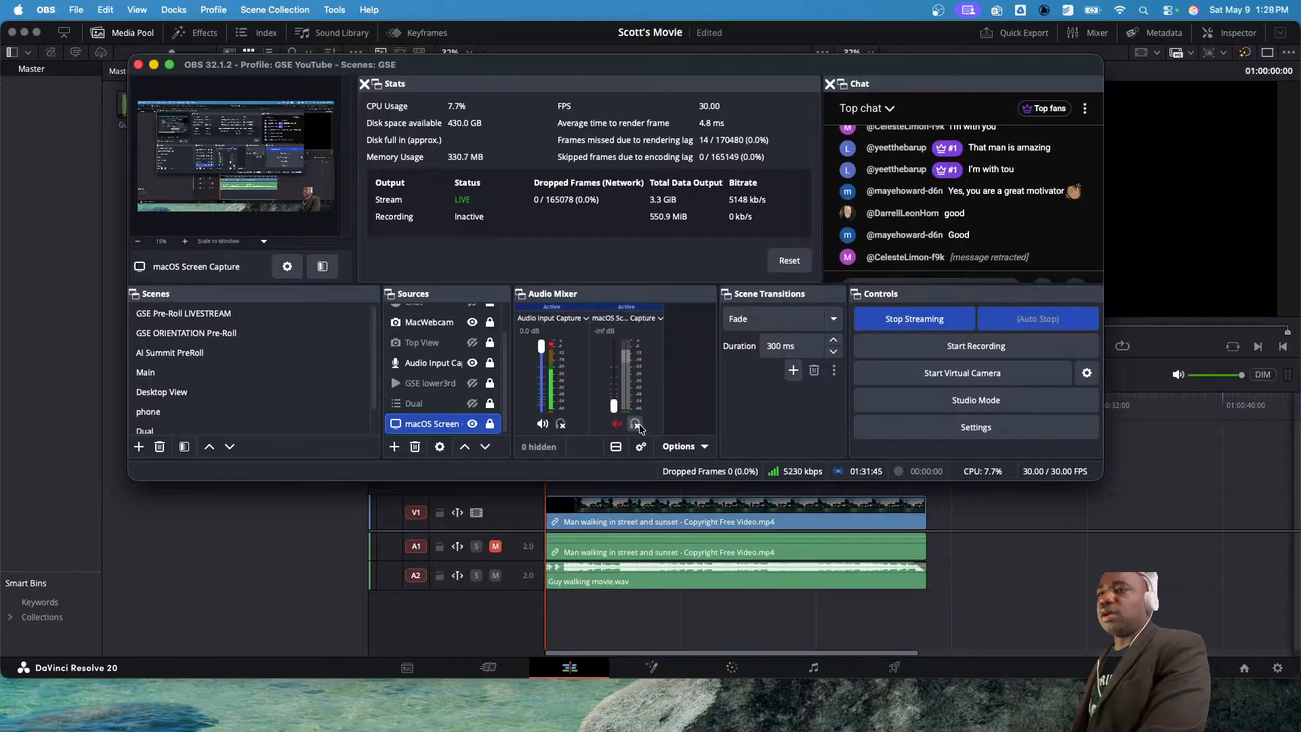
- Switch to DaVinci Resolve and play Timeline 1 from the start to 01:00:17:14, checking the OBS mixer levels during playback
drag(712, 66, 720, 309)
click(748, 36)
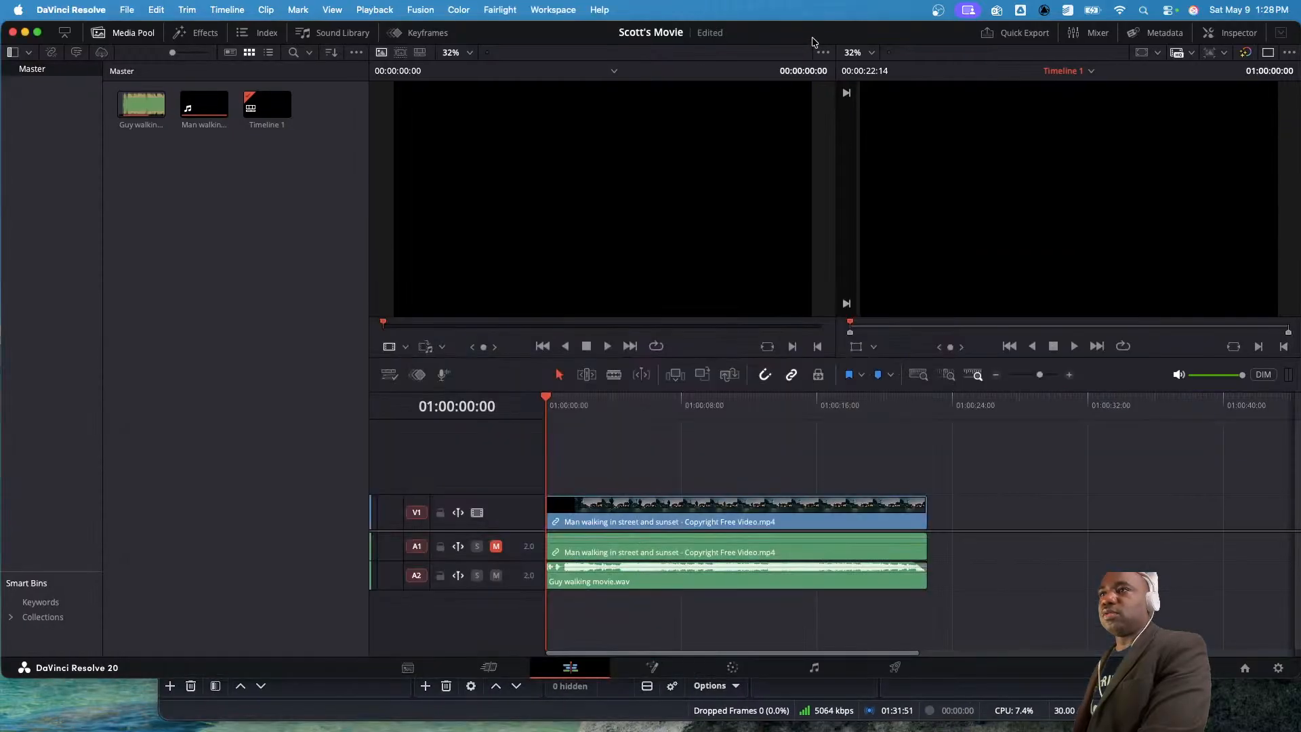
key(space)
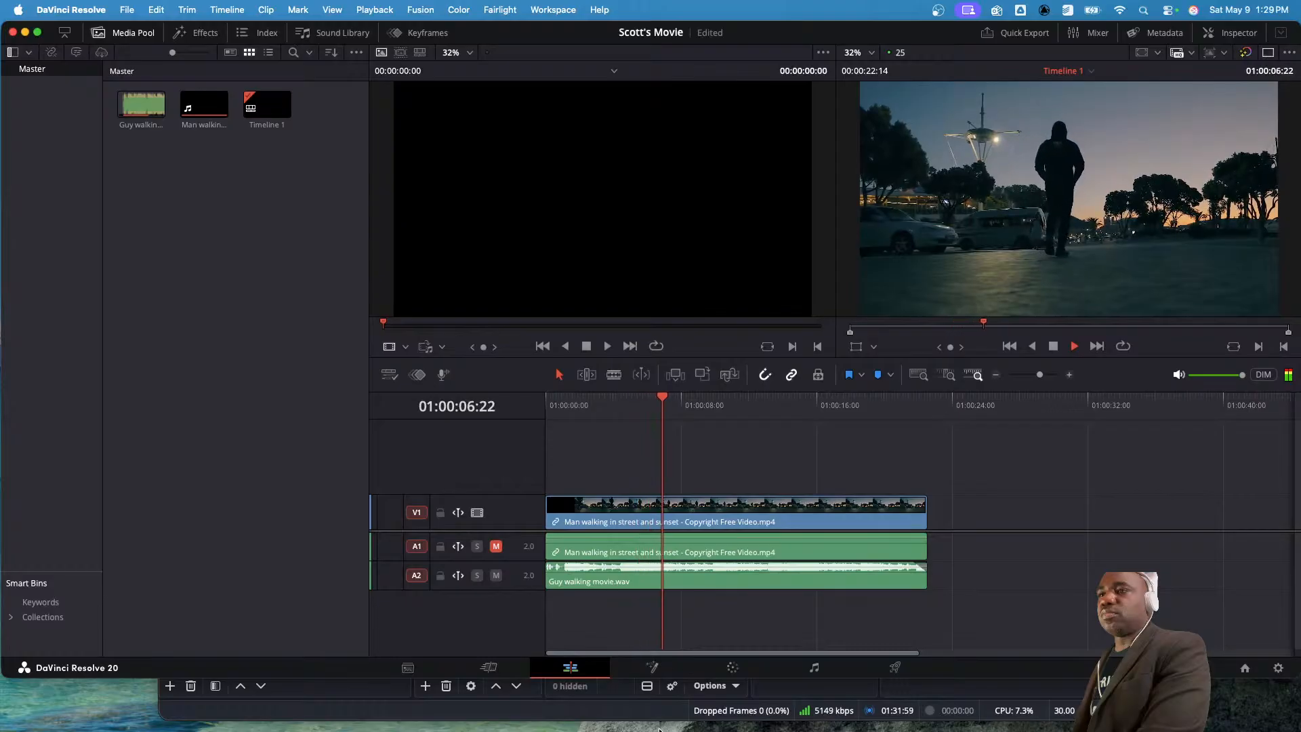
click(658, 730)
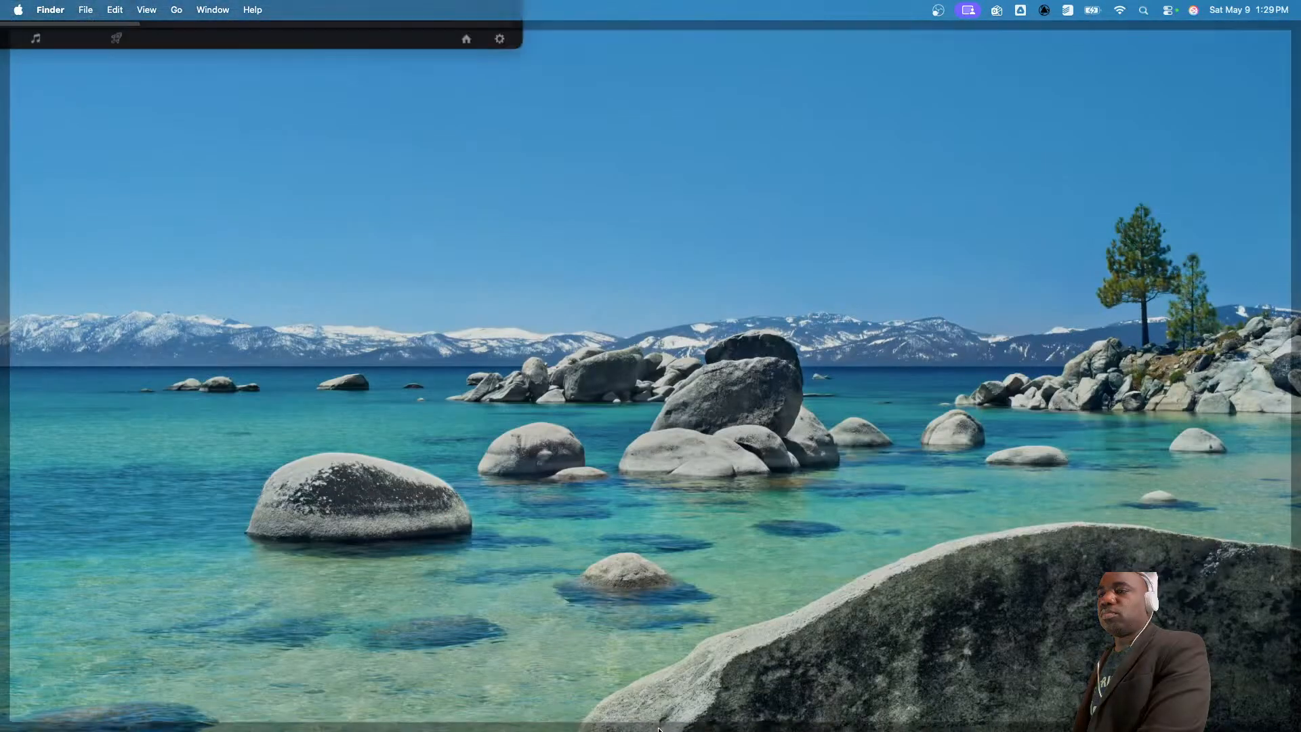
click(659, 730)
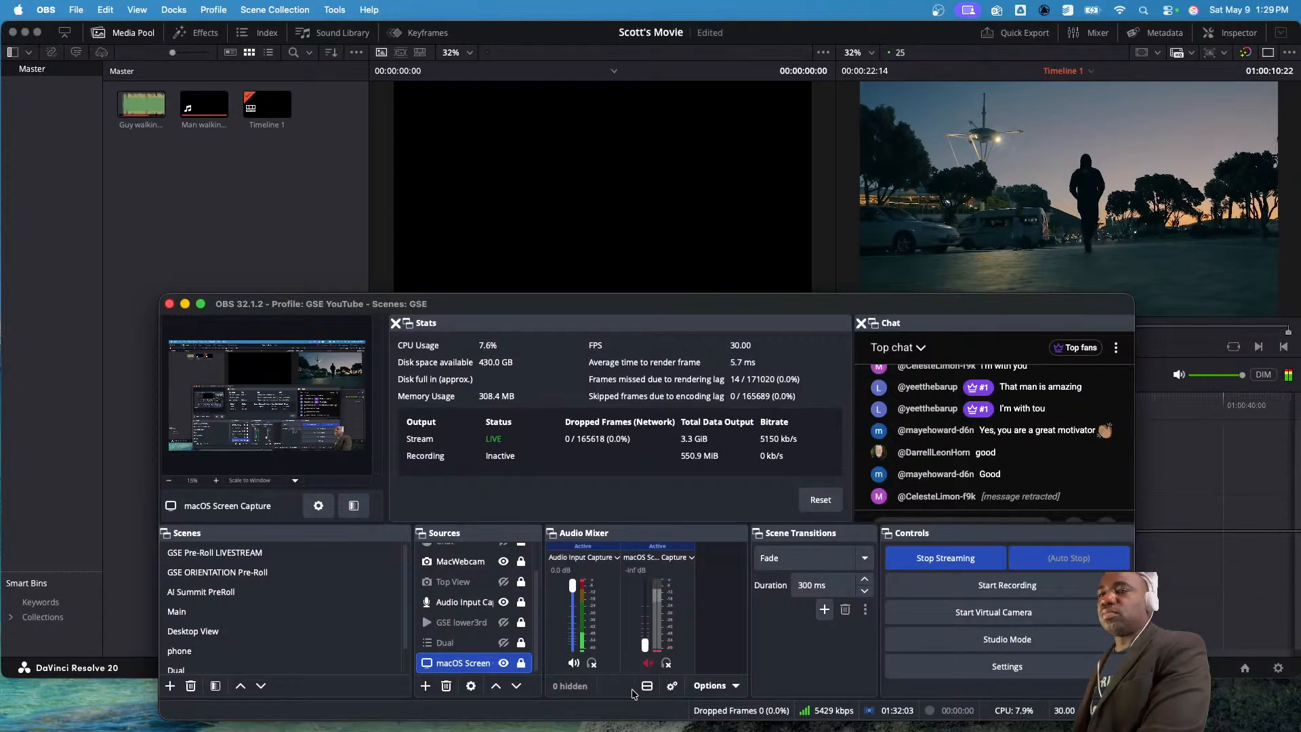
click(532, 45)
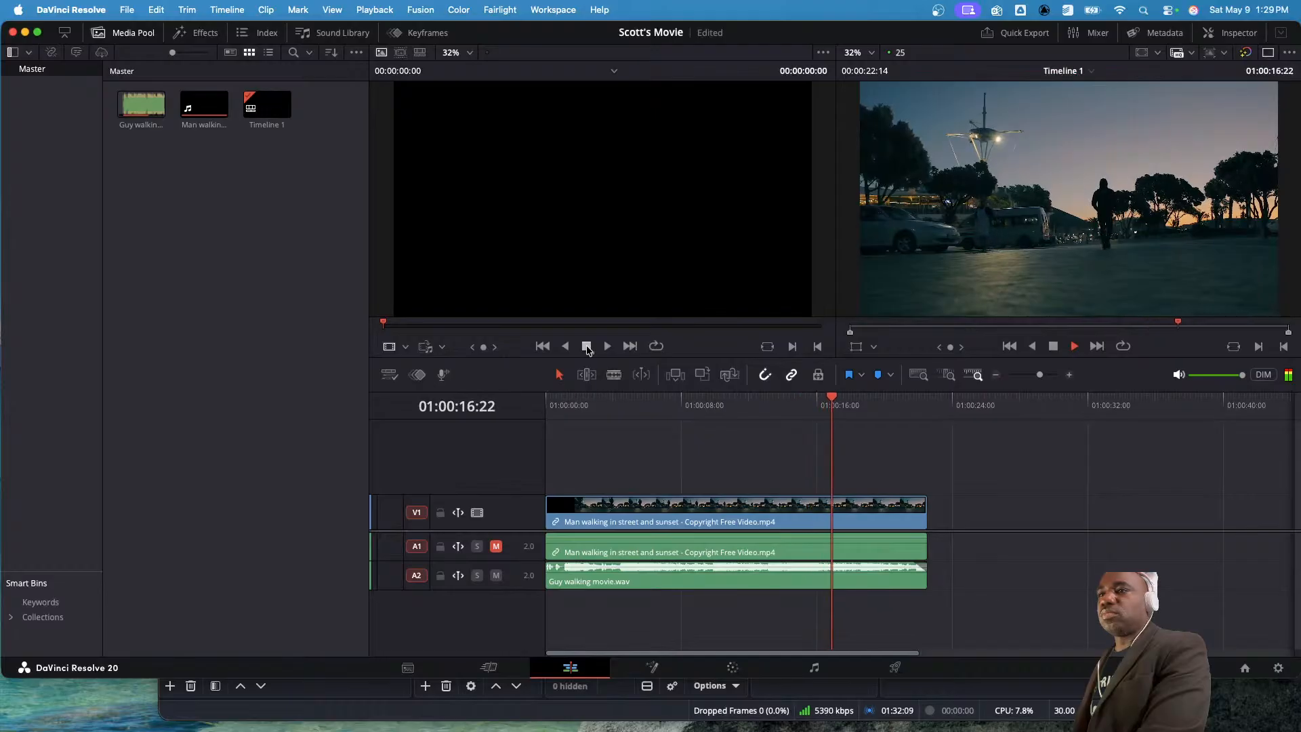
key(space)
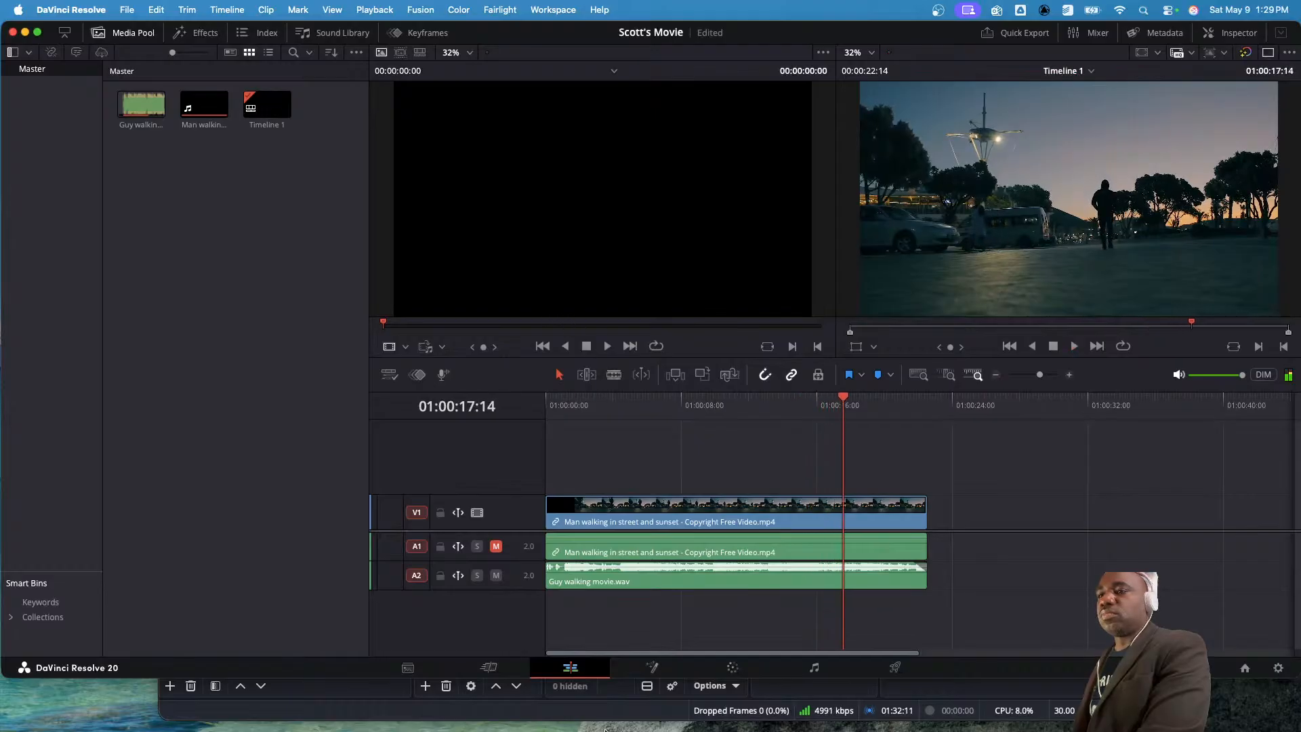
- Return to OBS, raise the macOS Screen Capture volume to 0.0 dB, and unmute that source
mouse_move(605, 729)
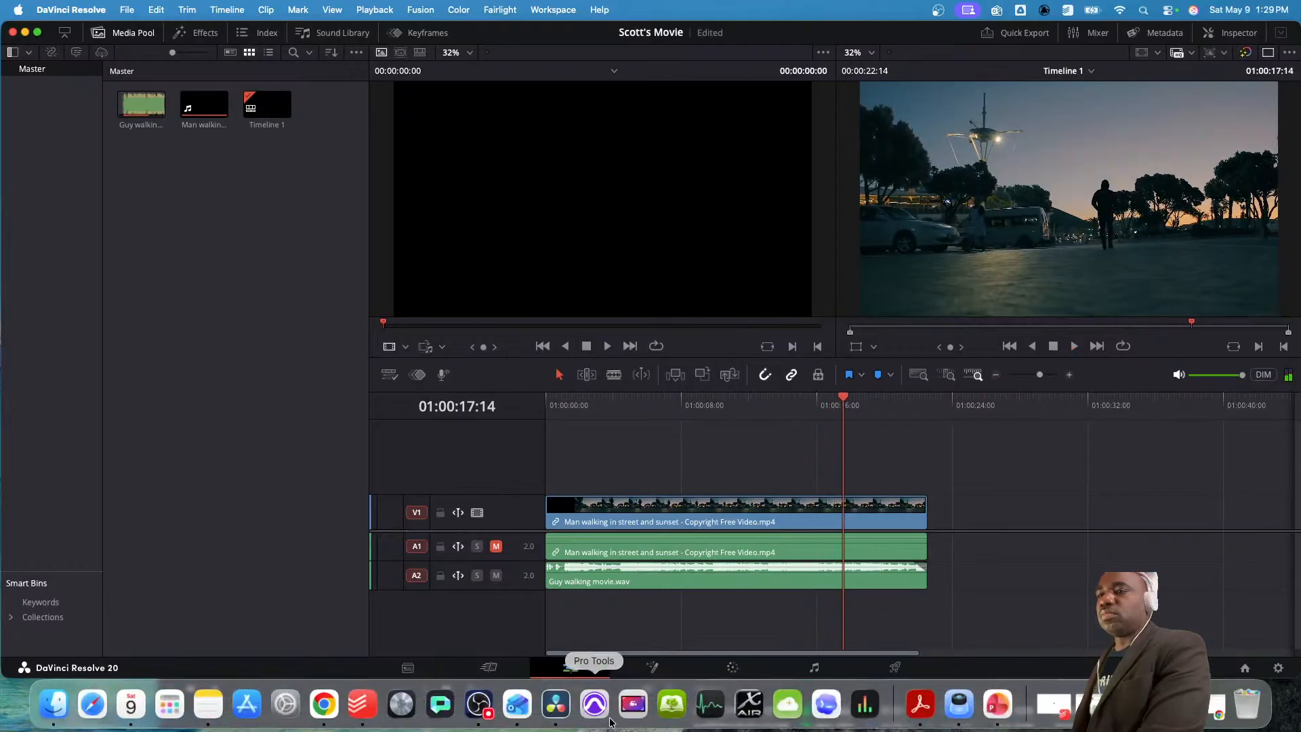
click(483, 706)
drag(640, 280, 596, 180)
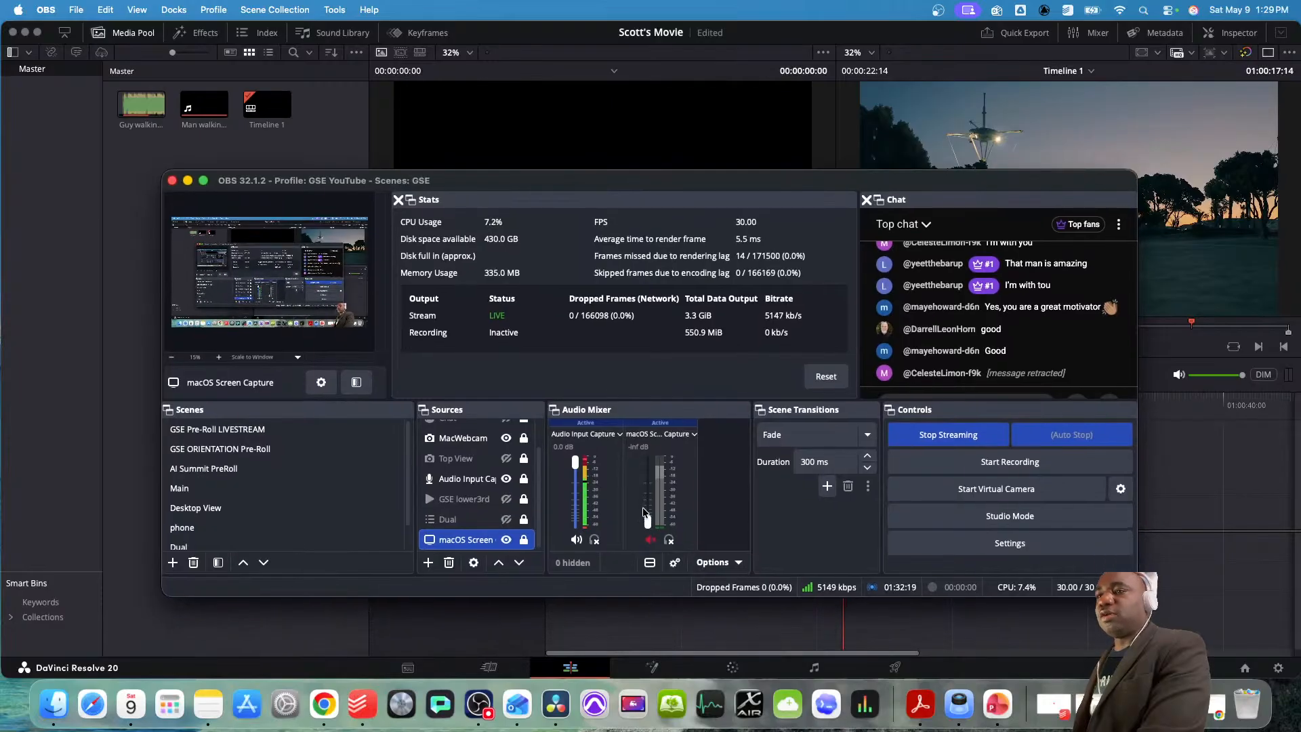
drag(647, 520, 647, 464)
click(651, 539)
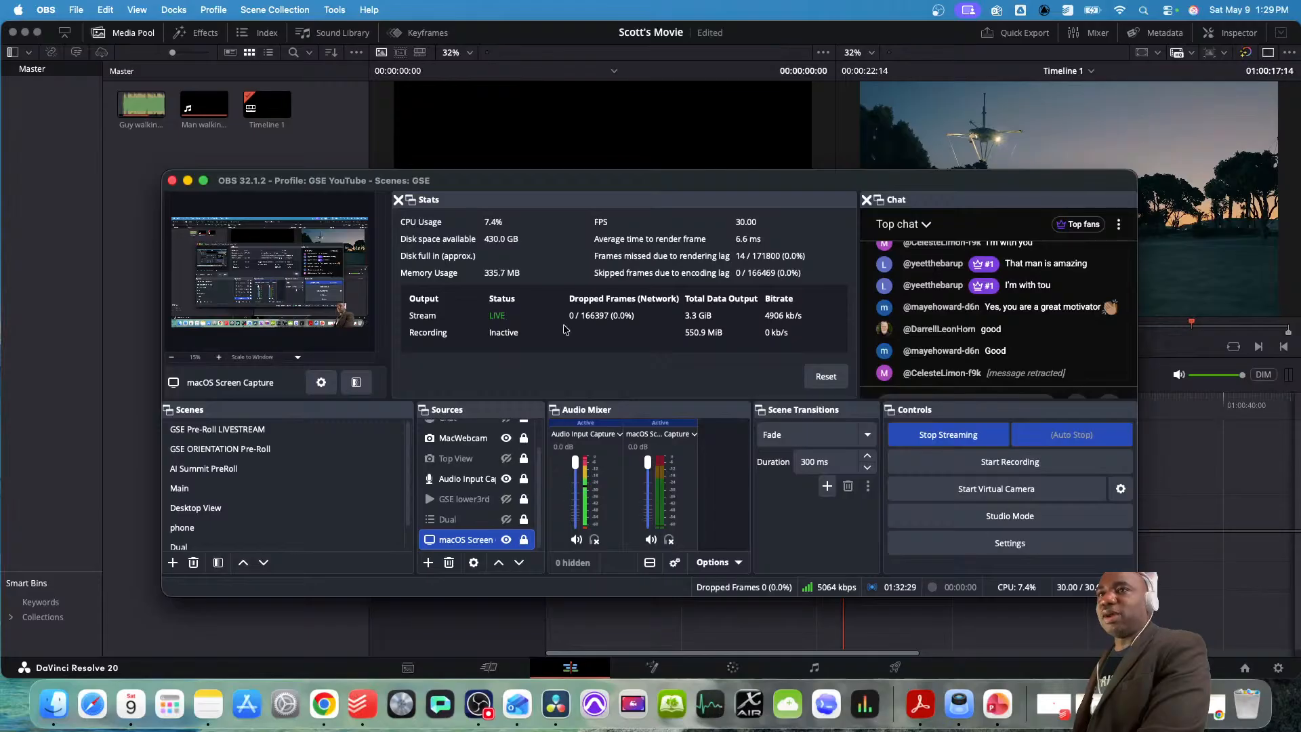
- Switch to DaVinci Resolve, play Timeline 1 from the start to 01:00:05:07, and bring OBS back to the front
click(138, 197)
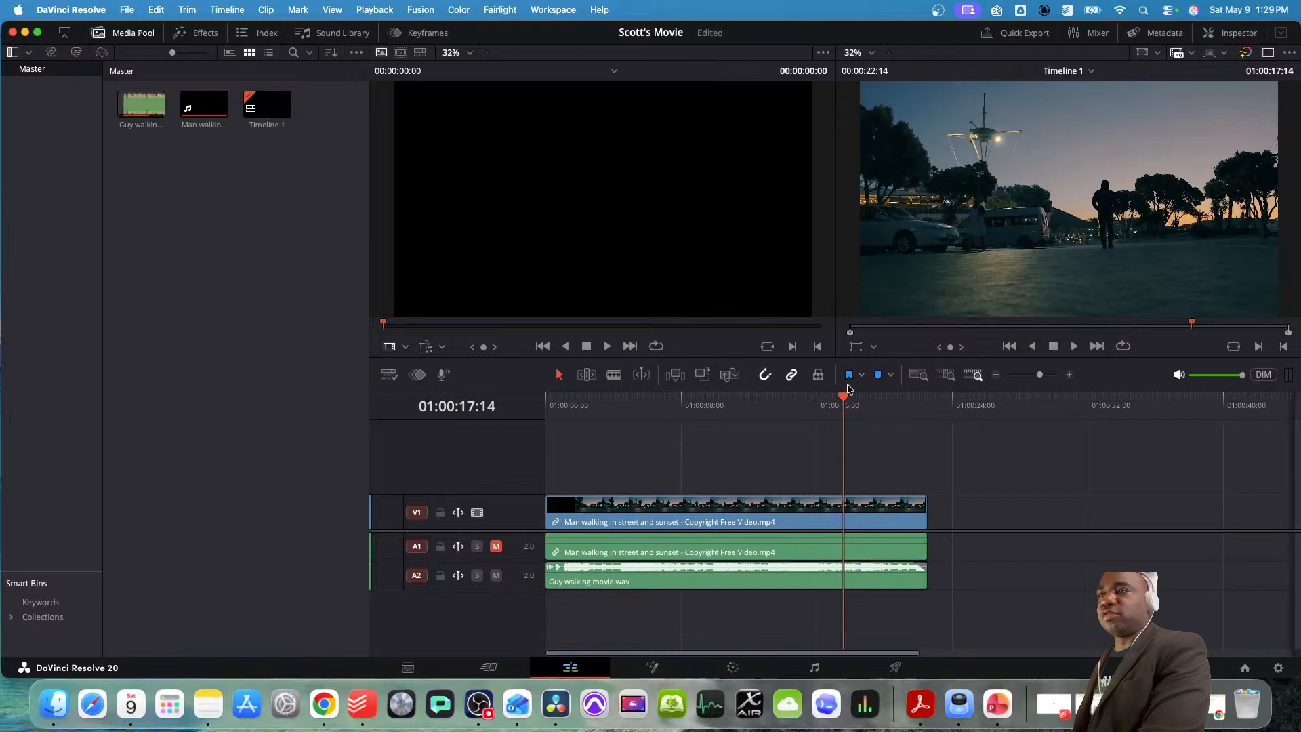
drag(843, 398, 546, 393)
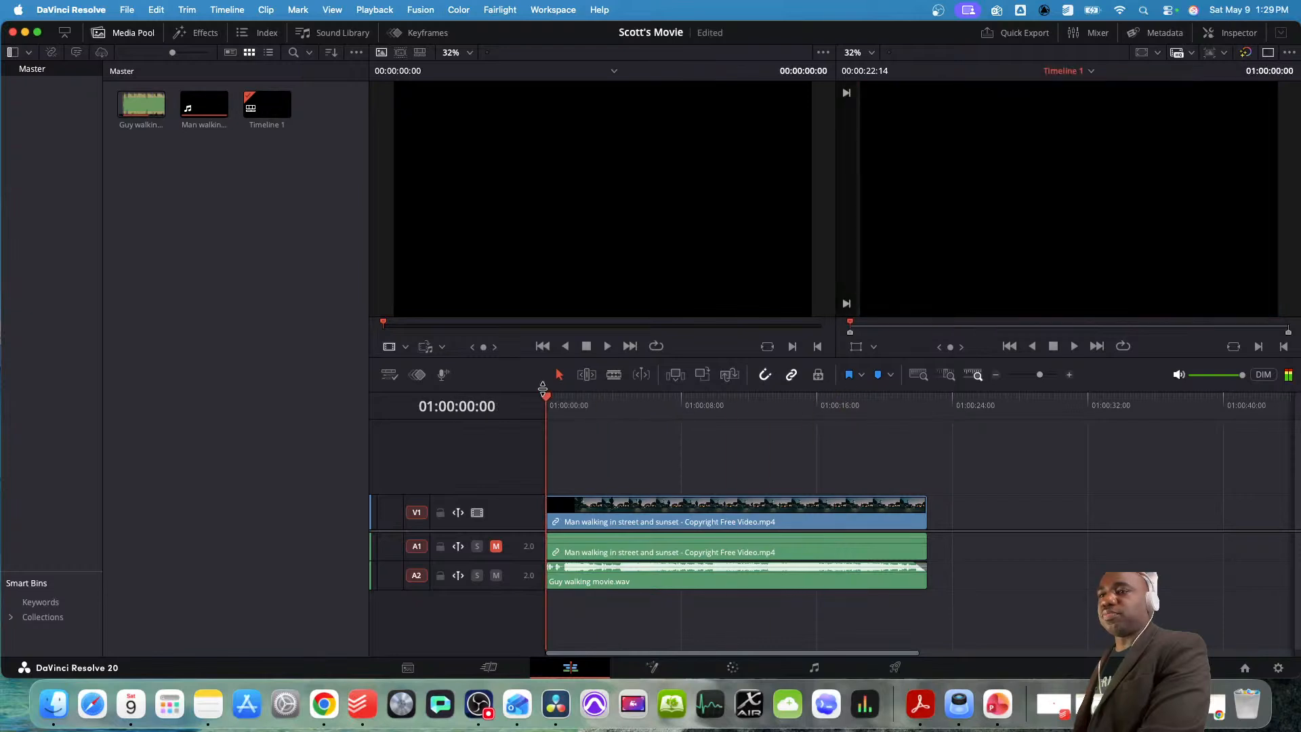
key(space)
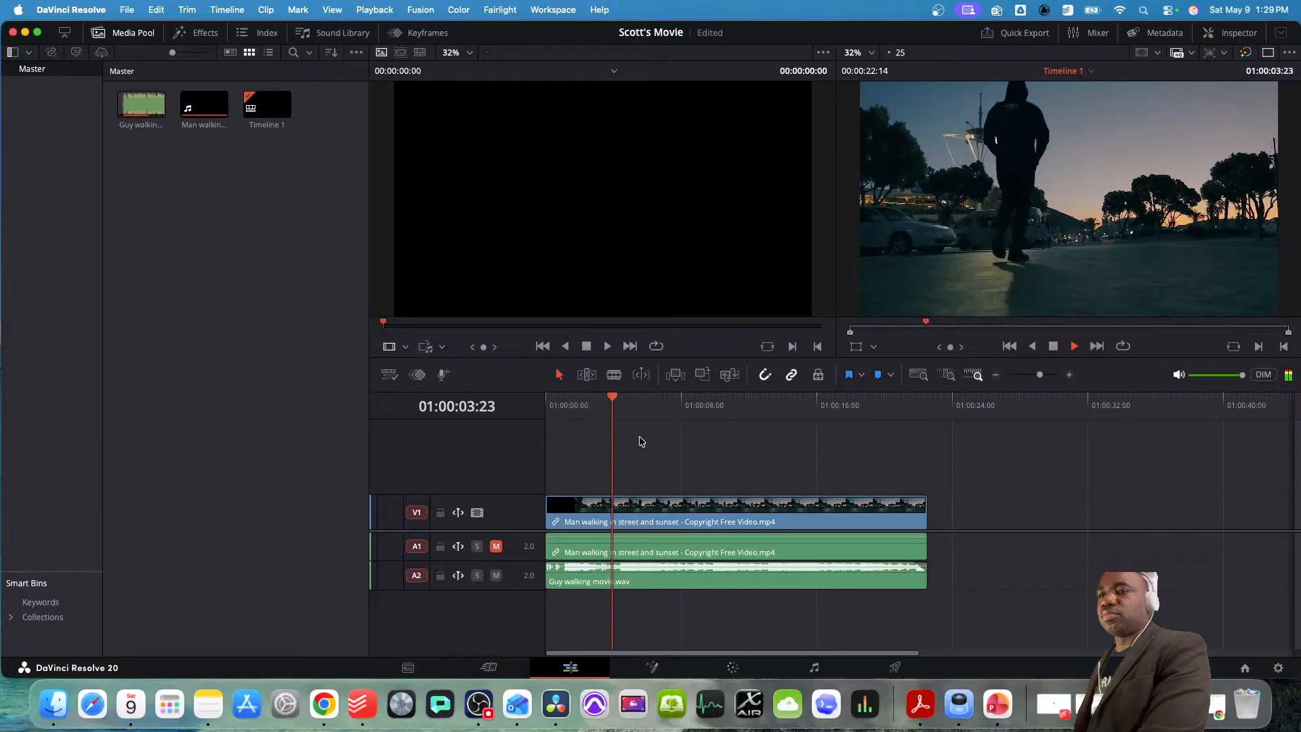
key(space)
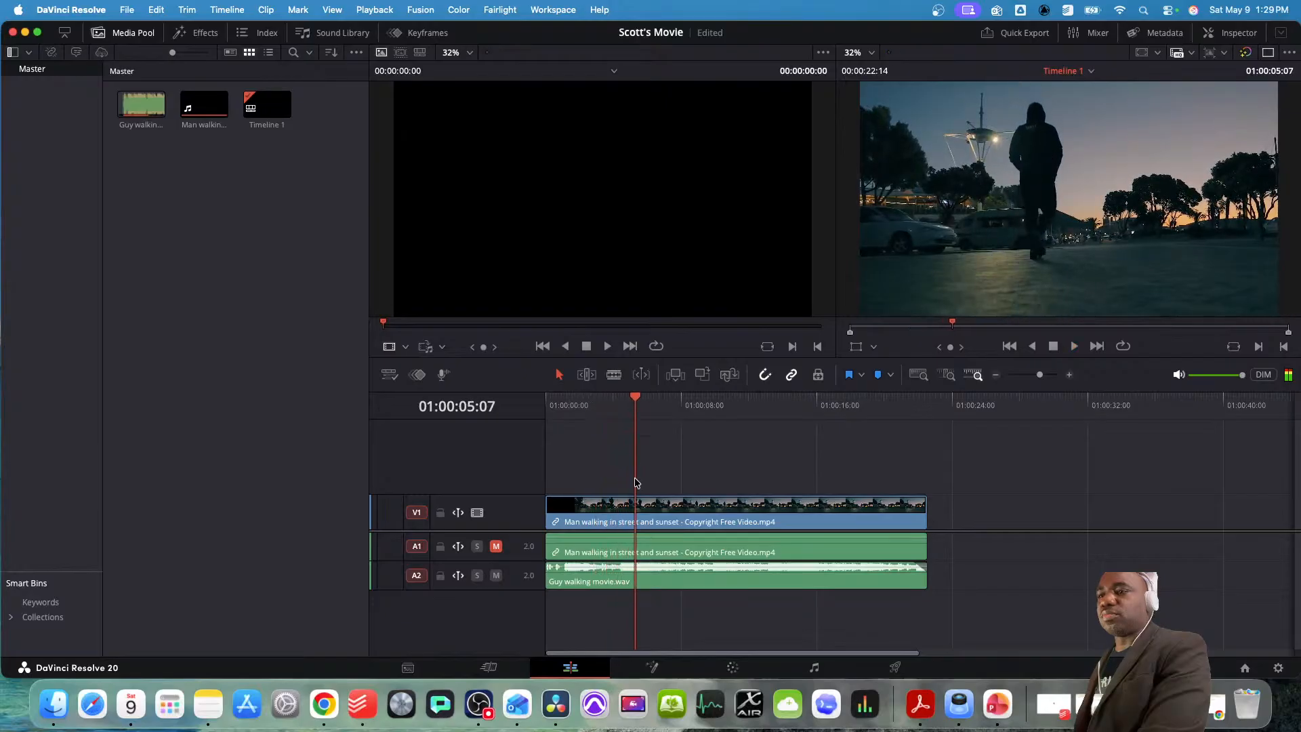
click(479, 704)
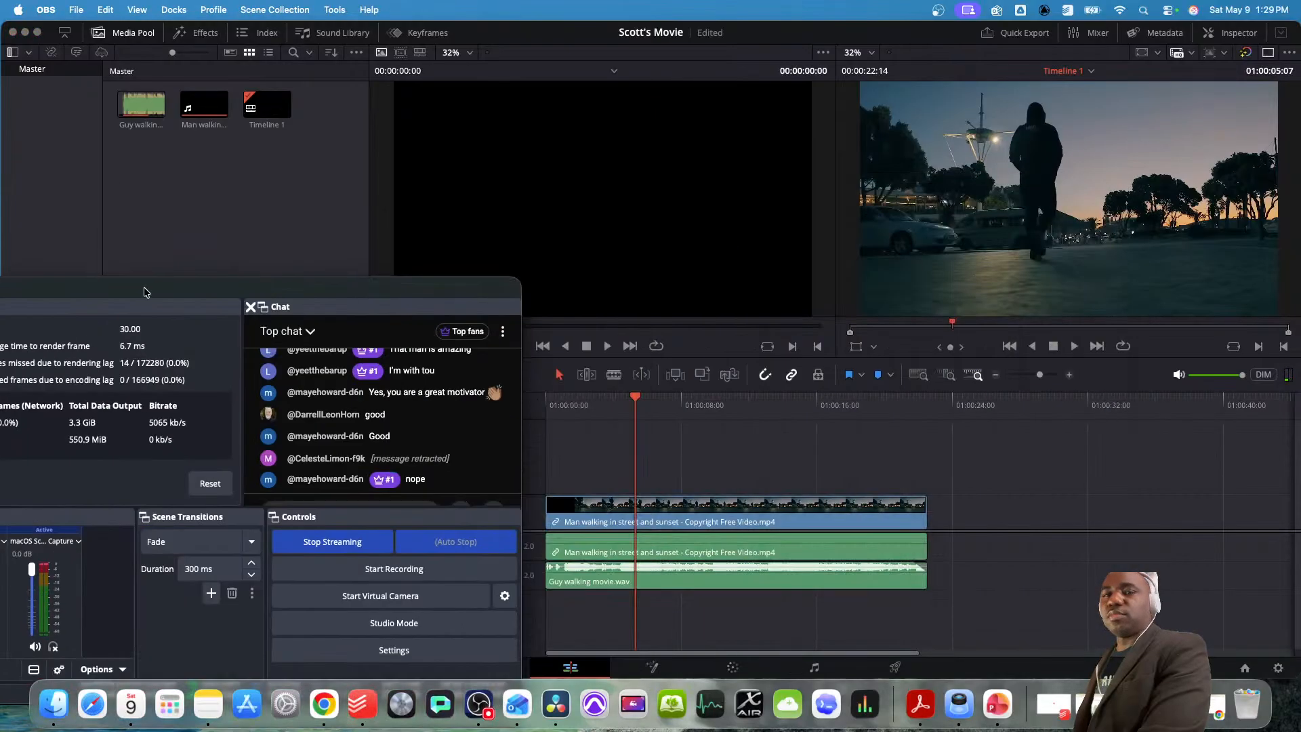
- Move the OBS window out of the way, switch to DaVinci Resolve, and play Timeline 1 to 01:00:06:20
drag(749, 183, 0, 305)
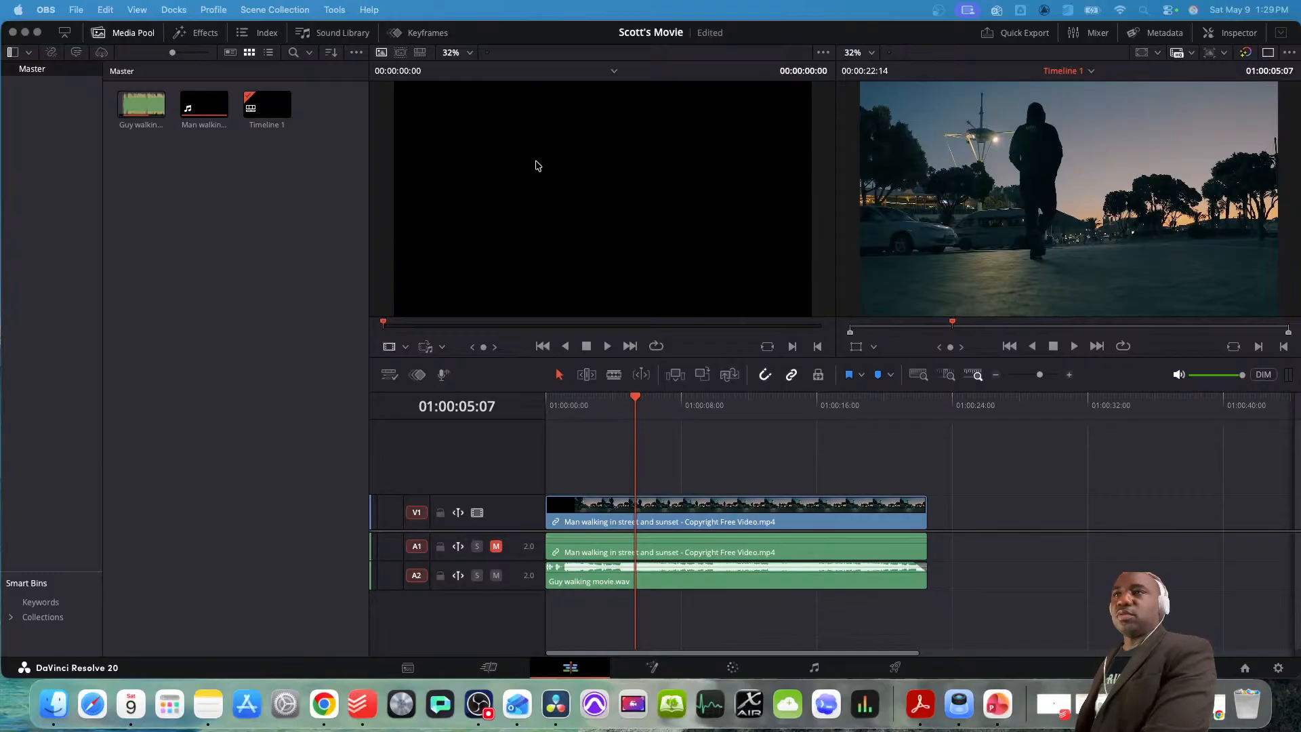
click(640, 405)
key(space)
key(space)
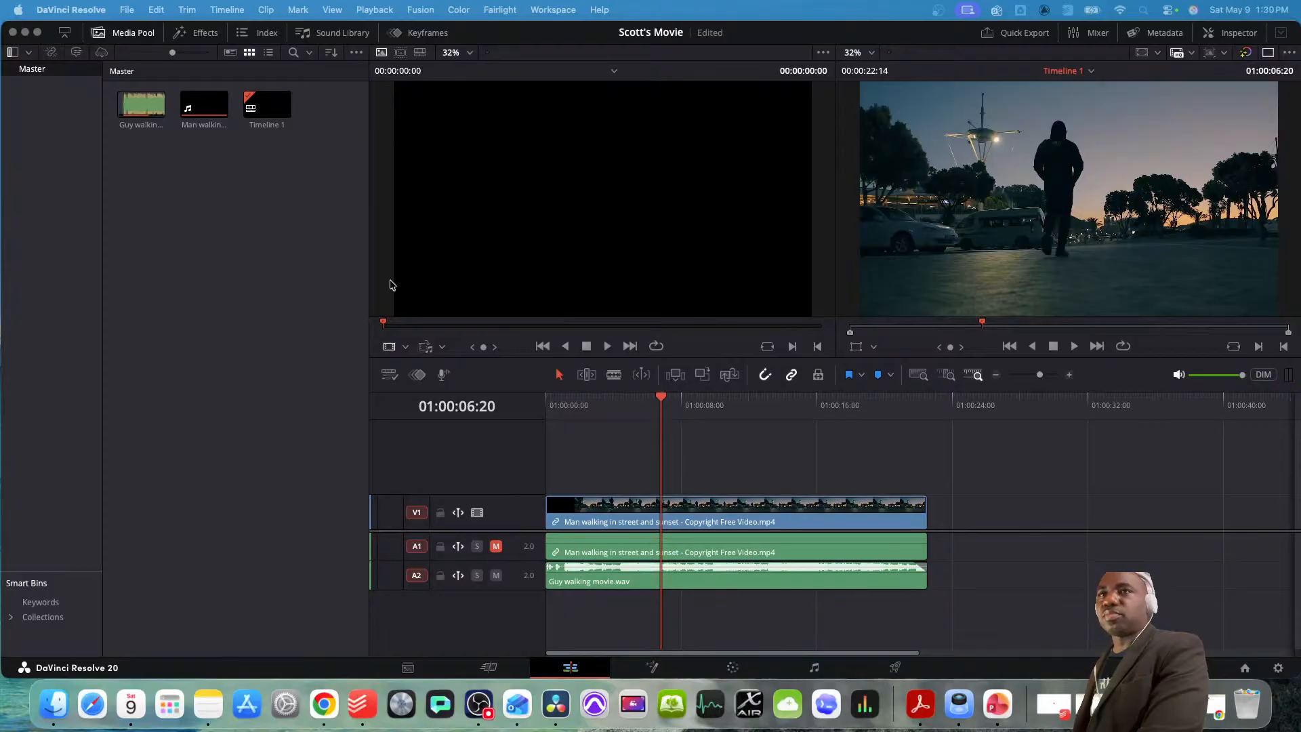
- Select the Guy walking audio clip in the media pool and move the Timeline 1 playhead back to 01:00:04:11
click(155, 105)
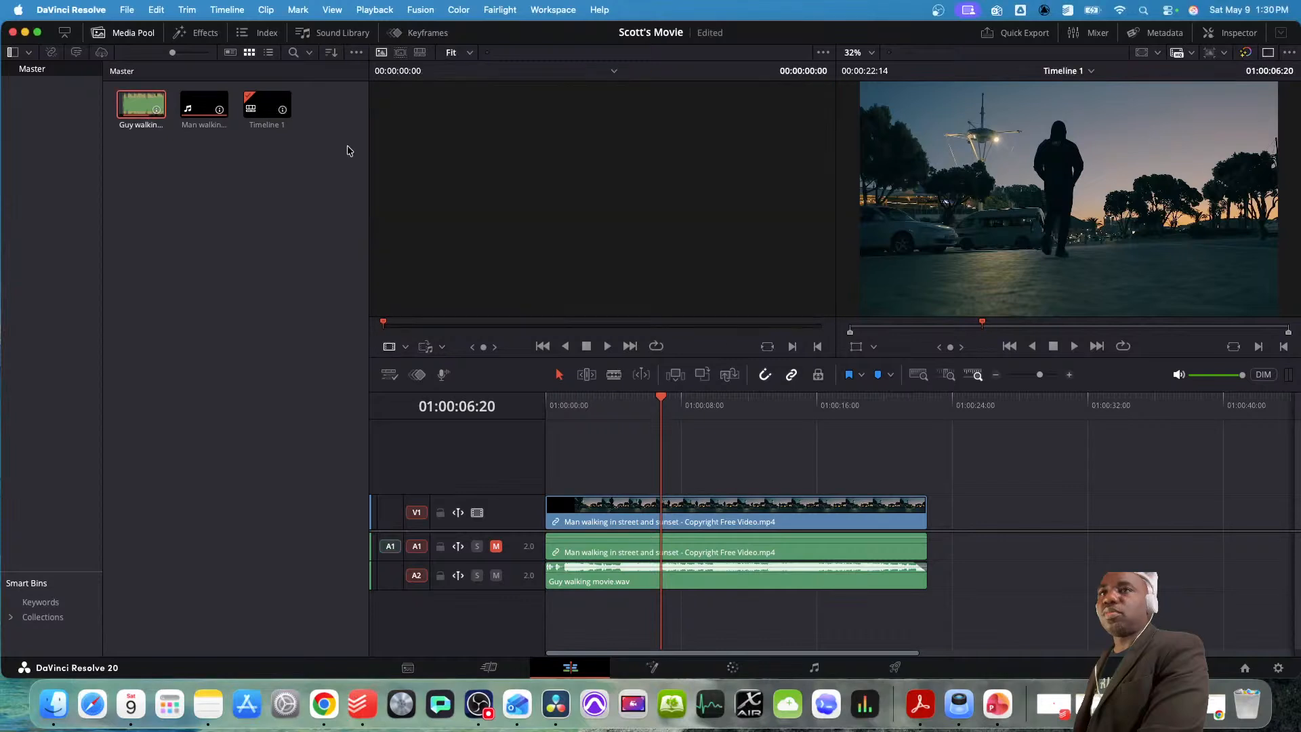
drag(662, 400, 629, 405)
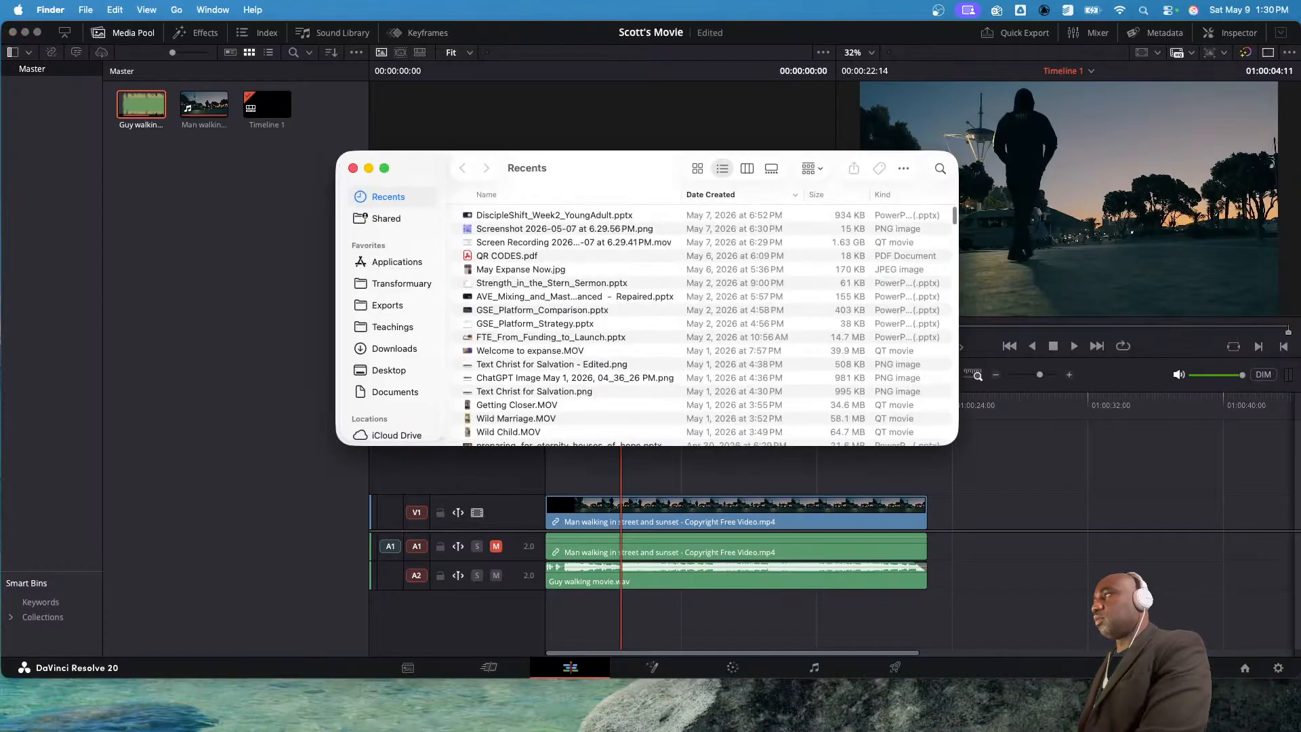
- Close the Finder Recents window and start a new DaVinci Resolve project, entering RBR 2025 as its name
drag(602, 176, 1034, 177)
key(super+w)
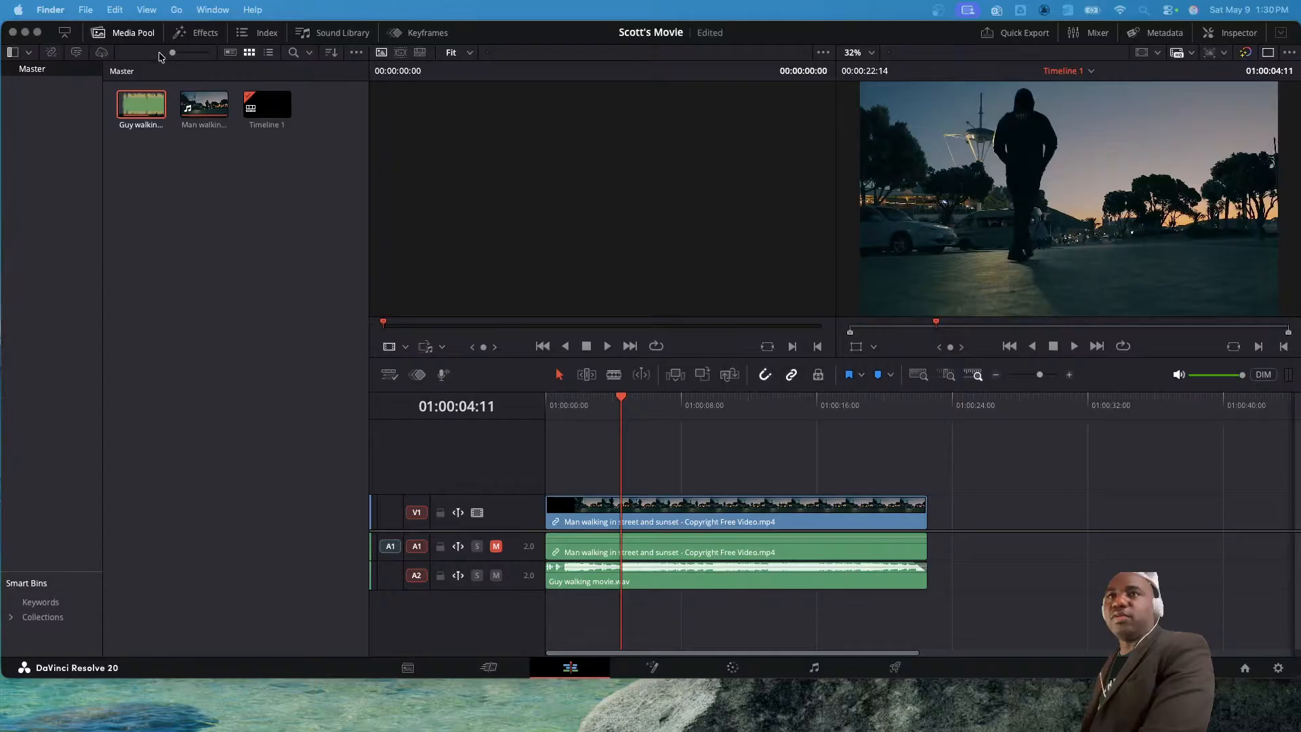
click(46, 28)
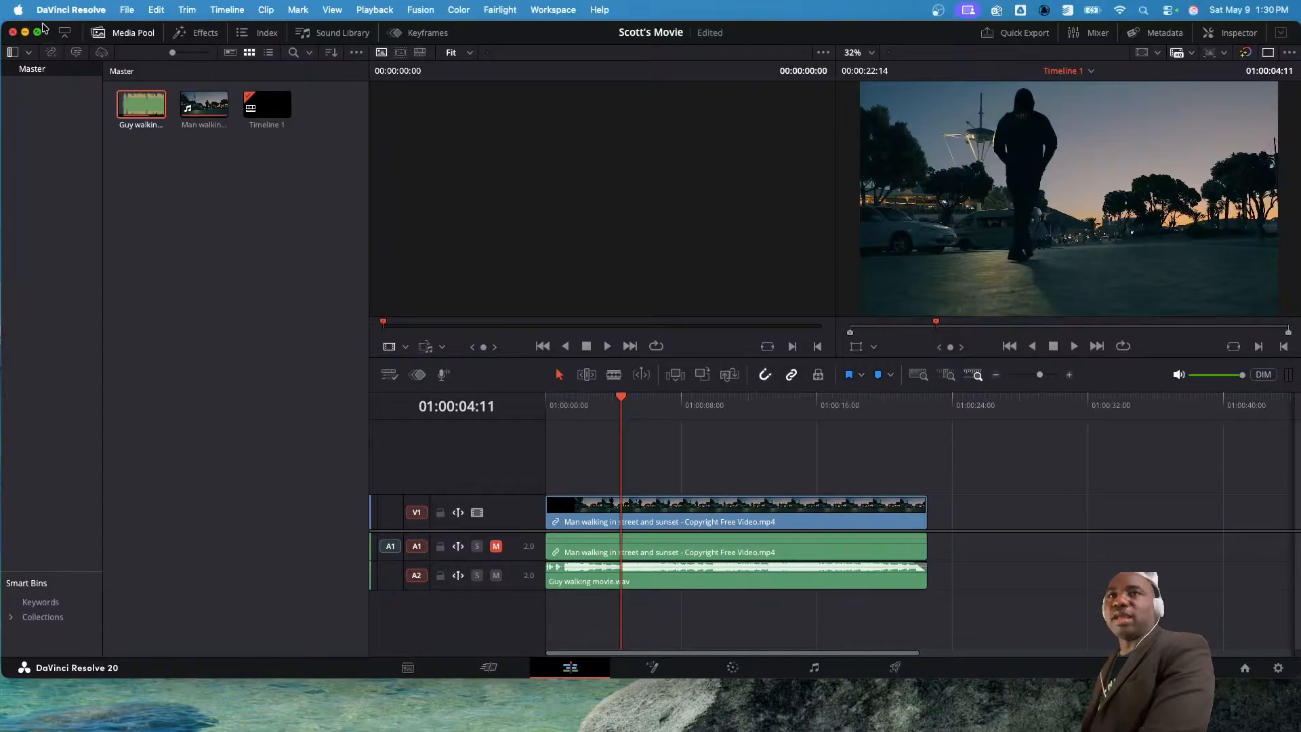
click(126, 11)
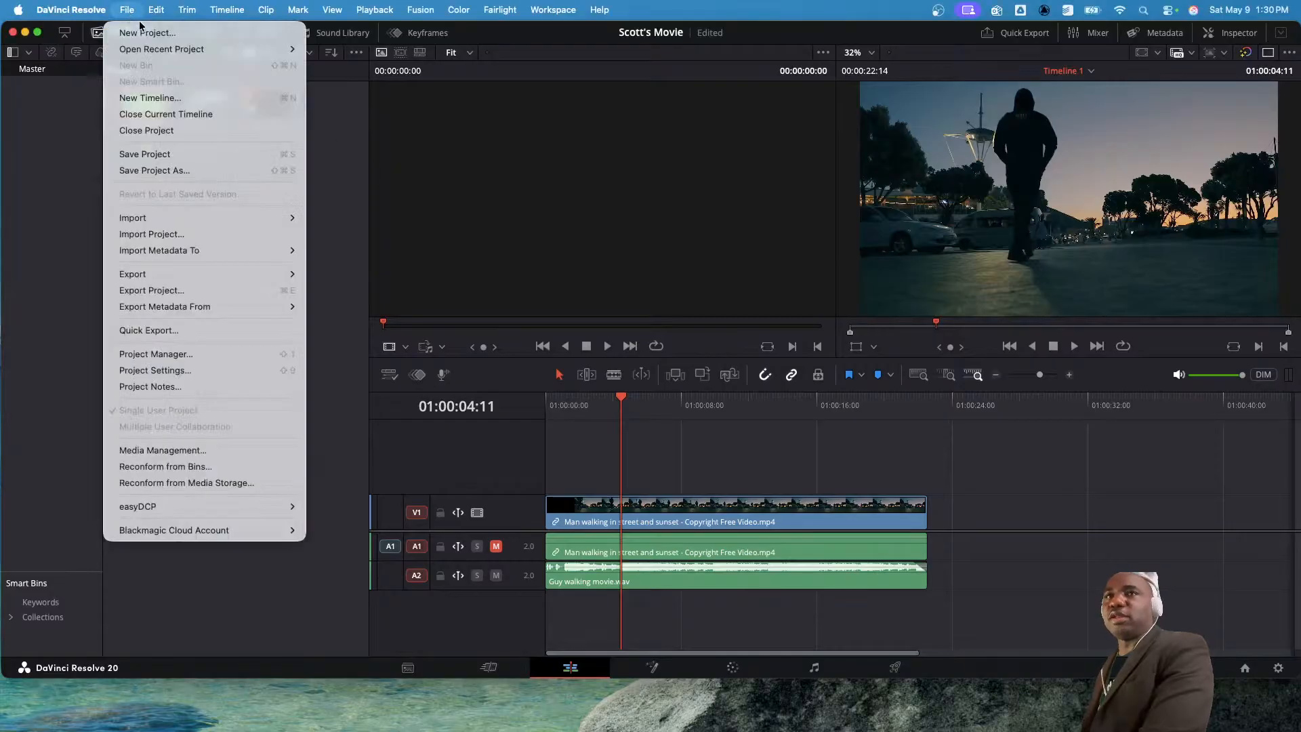
click(162, 33)
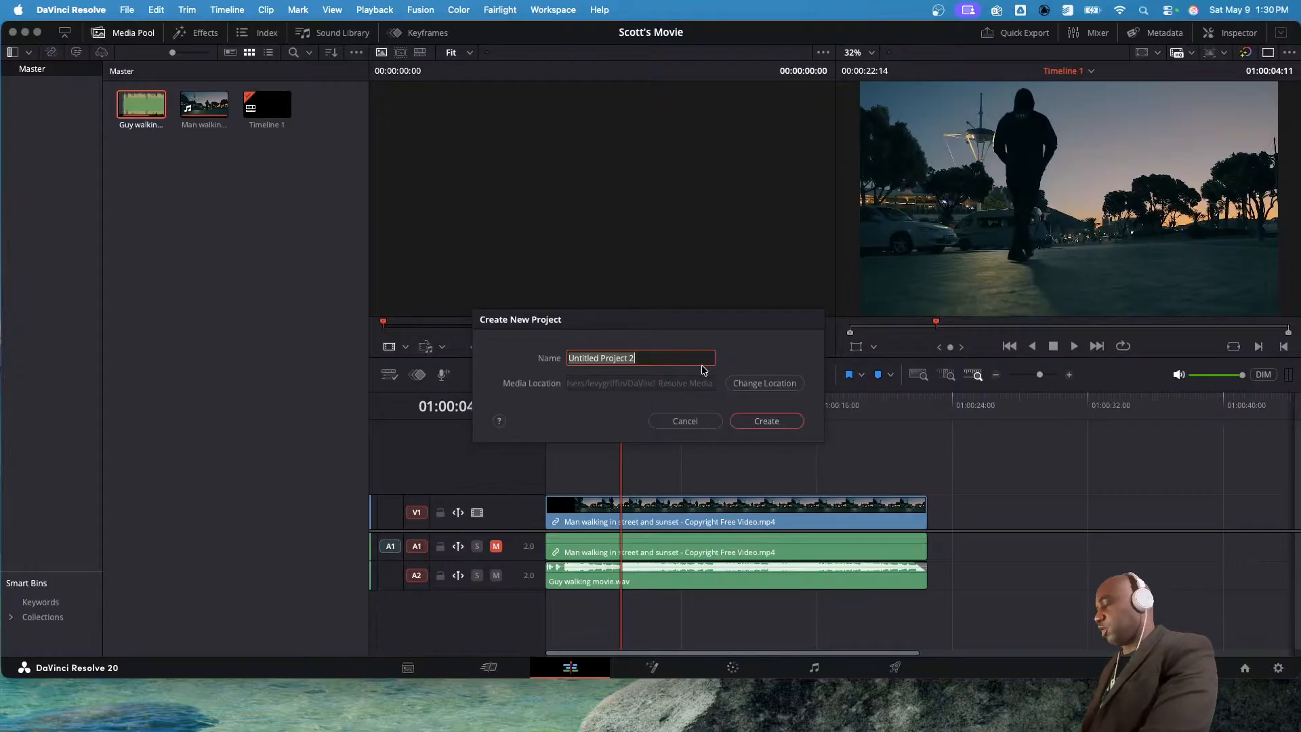
text(RBR )
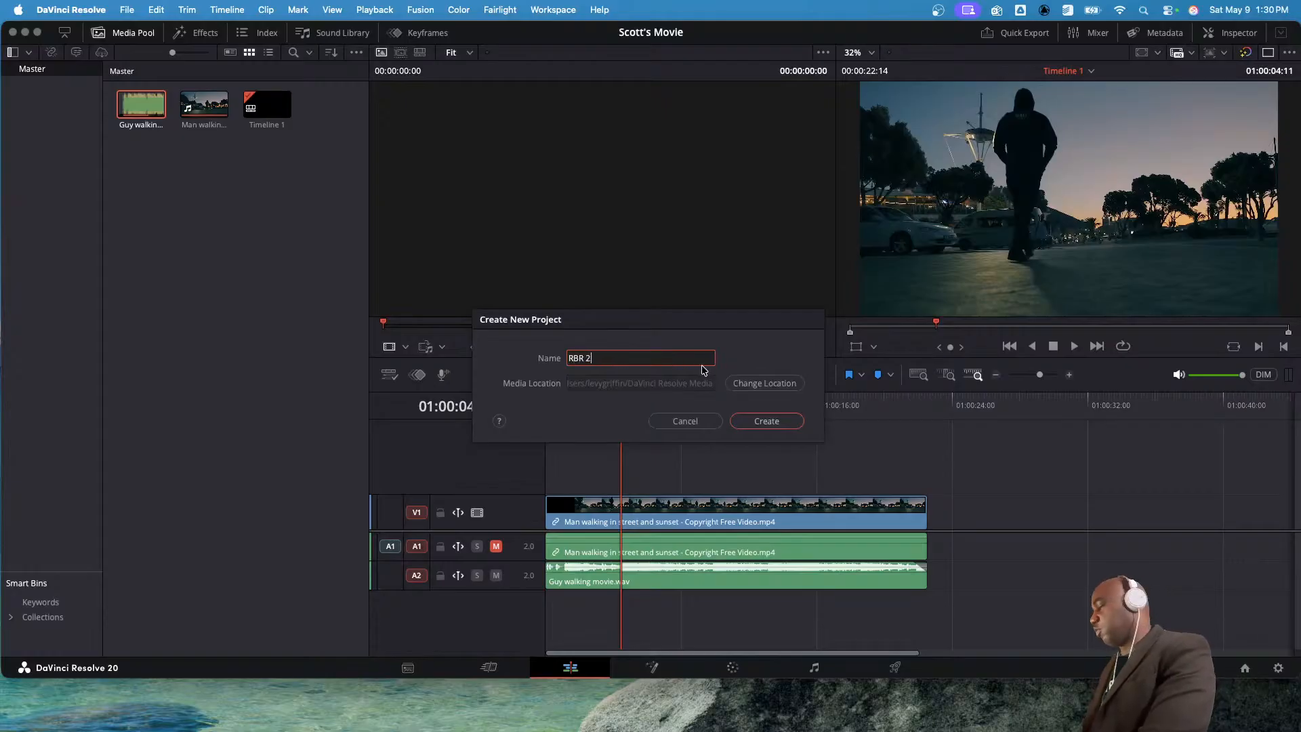
text(2025)
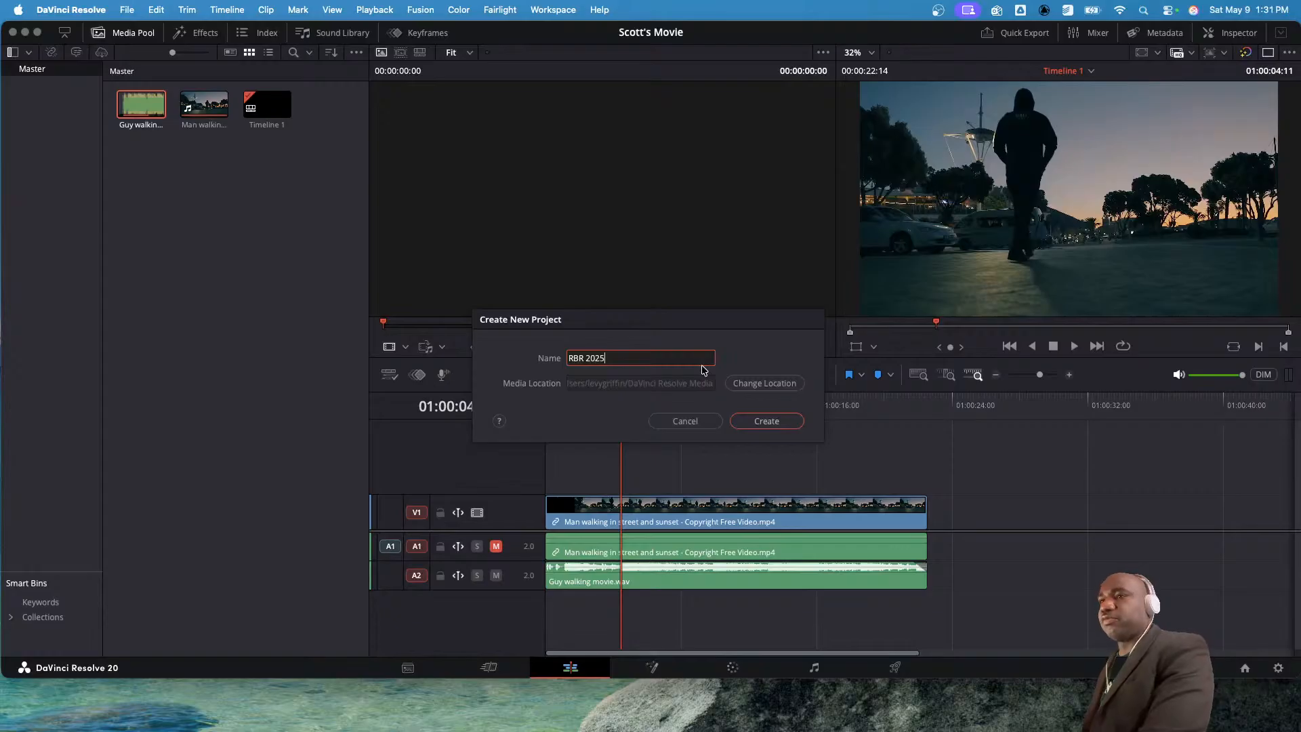
- Set the media location of the new RBR 2025 project to the DaVinci Resolve folder on TV Drive and create the project
click(800, 381)
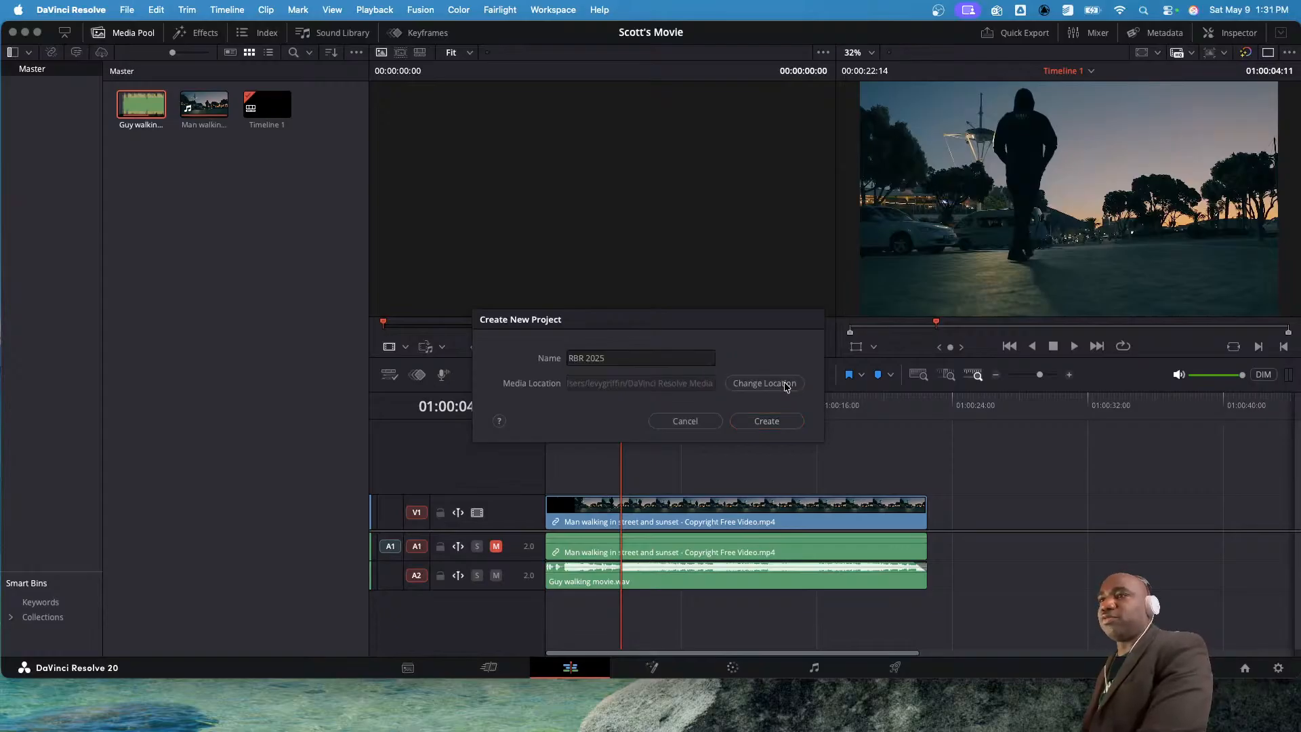
scroll(539, 515, down, 5)
click(530, 460)
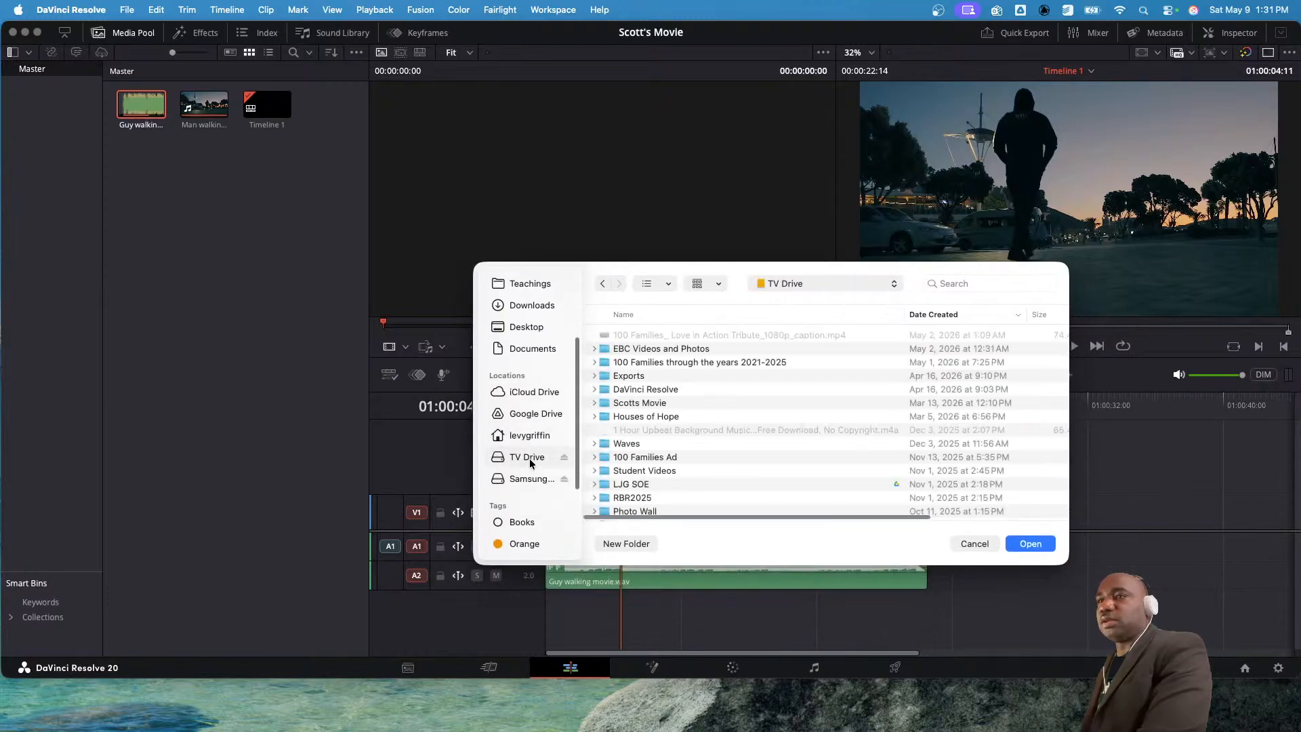
double_click(635, 389)
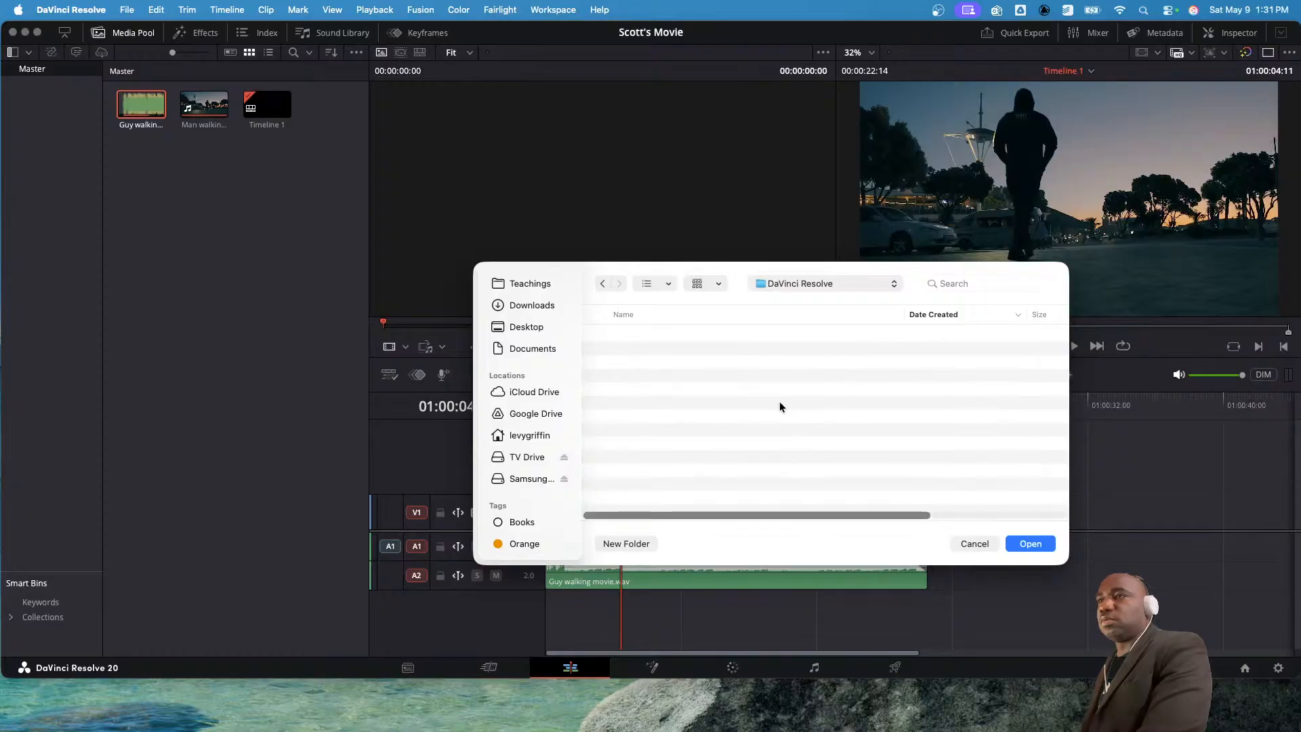
click(1030, 543)
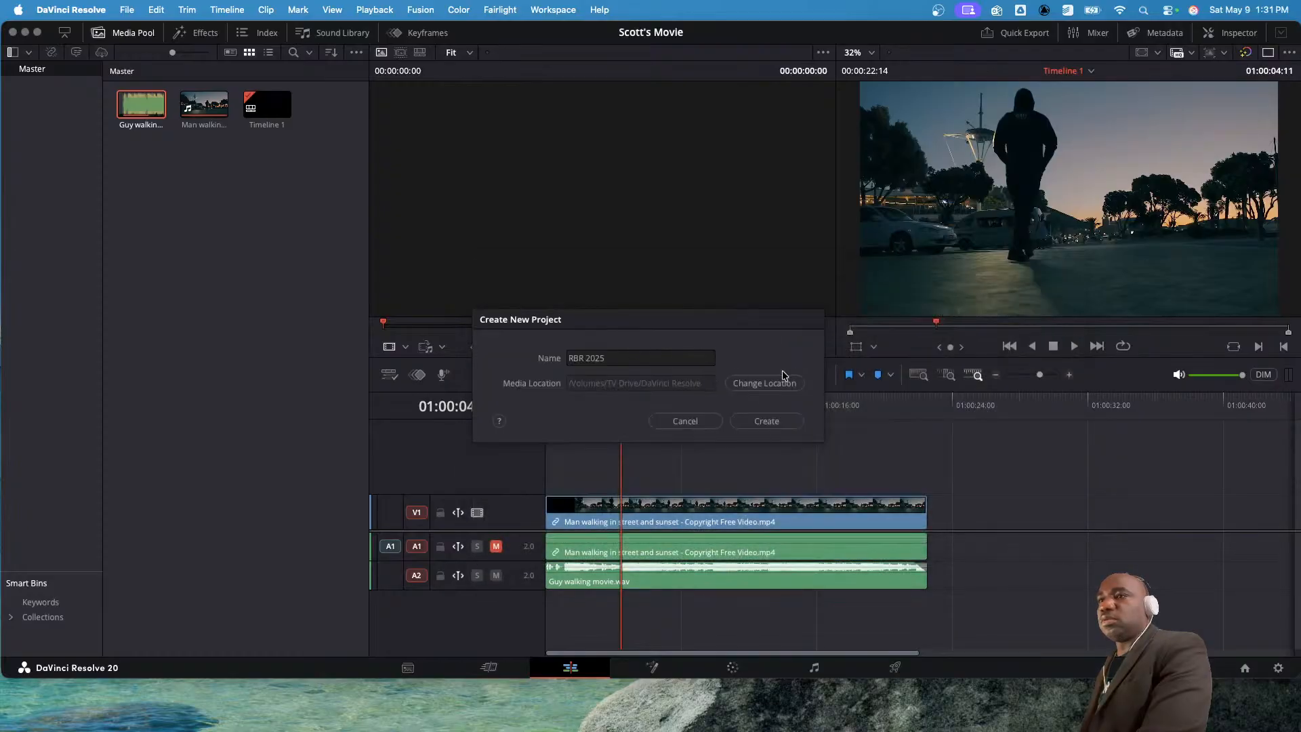
click(773, 420)
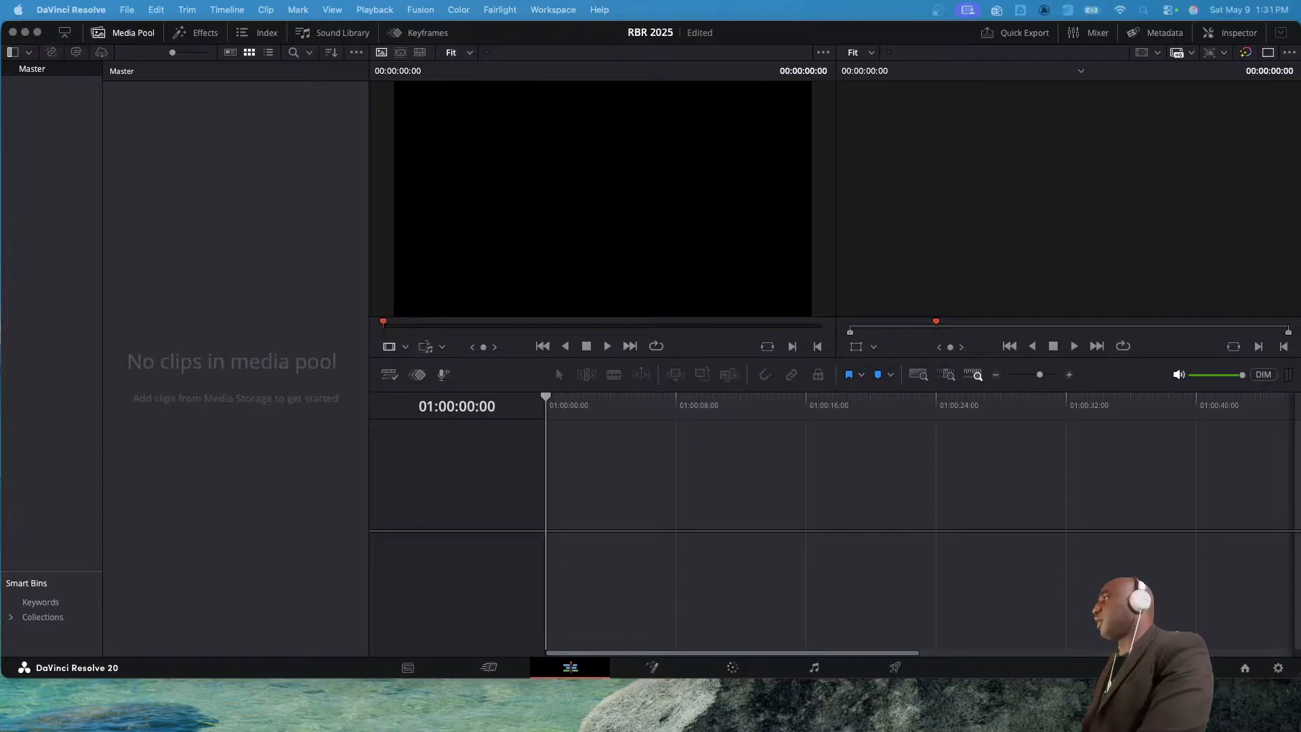
- Switch to Finder and open the Expanse Bible Church folder on TV Drive
drag(1300, 204, 858, 141)
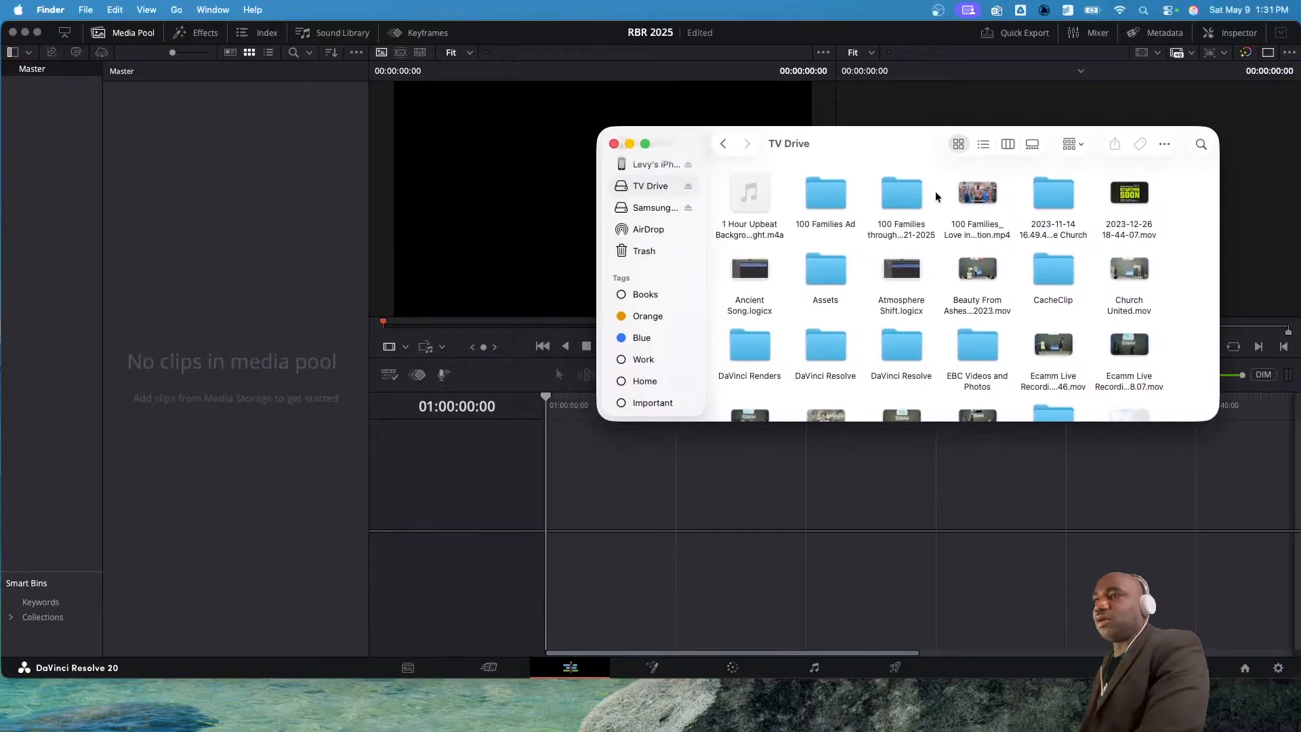
scroll(906, 234, down, 2)
scroll(906, 234, down, 2)
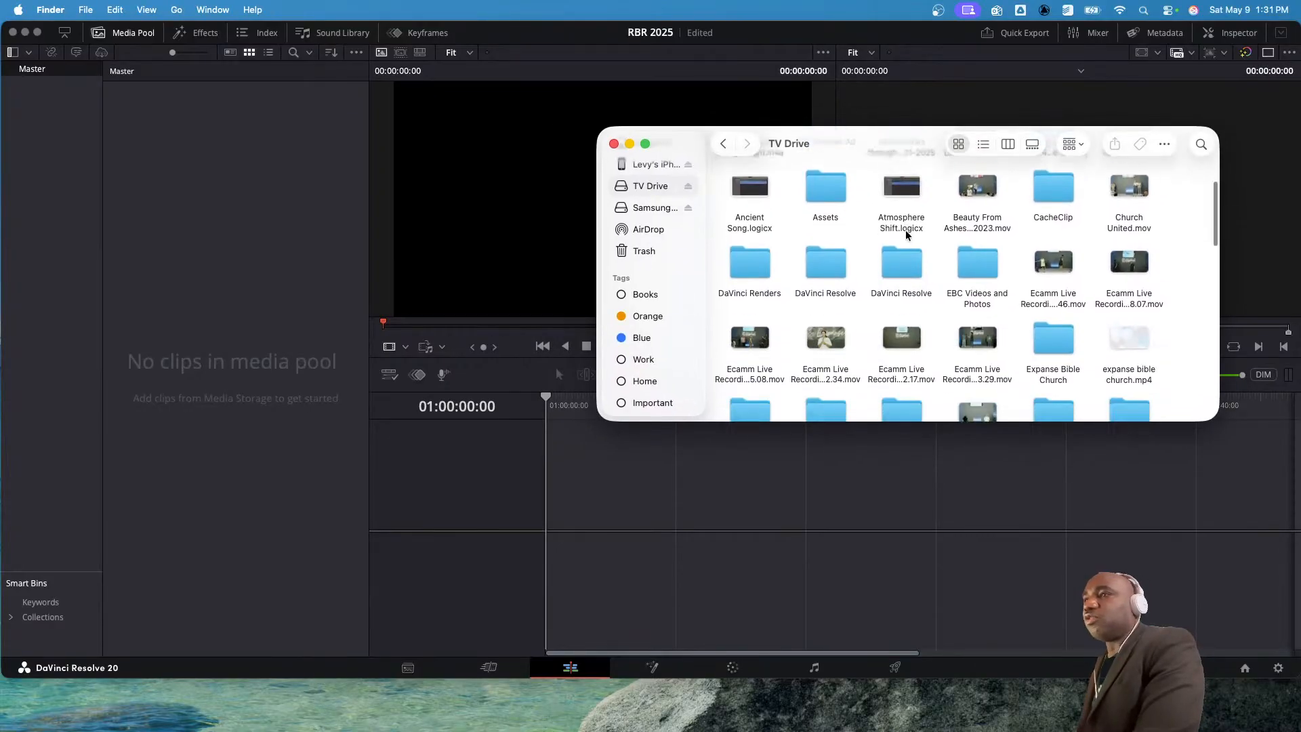
scroll(941, 237, down, 2)
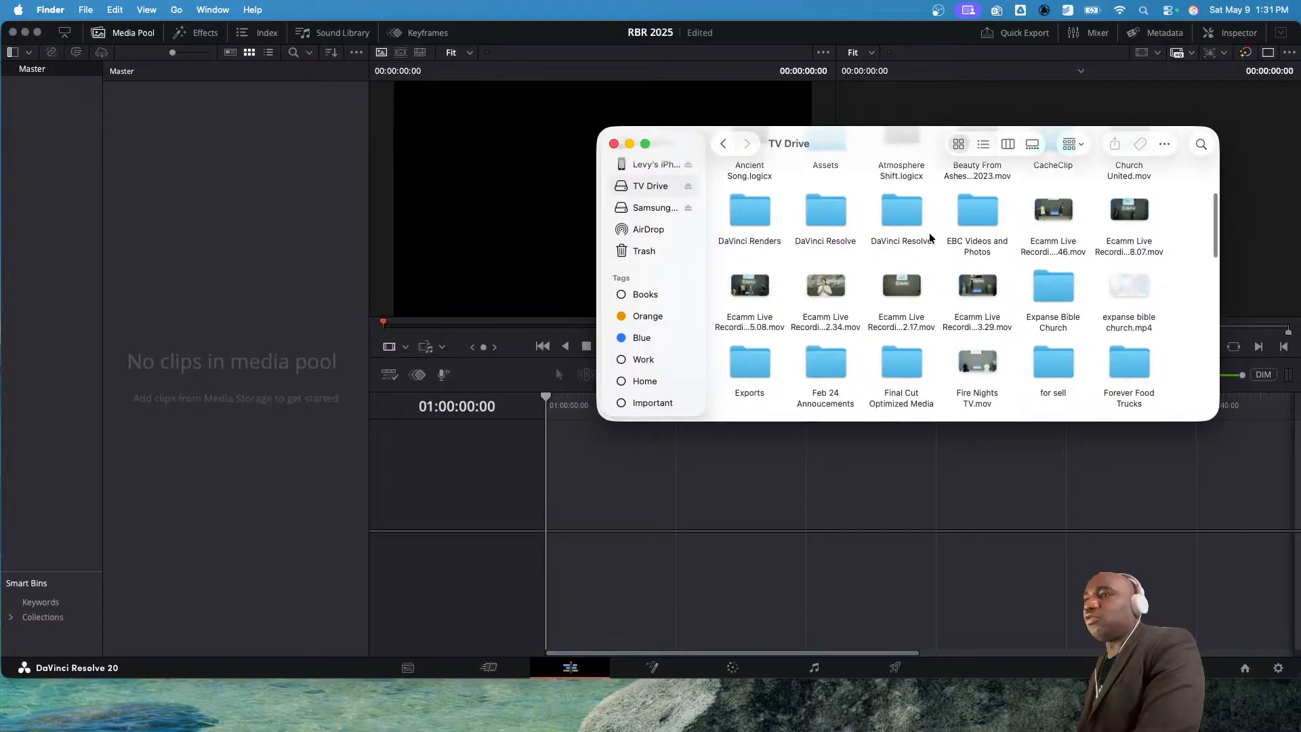
double_click(1050, 237)
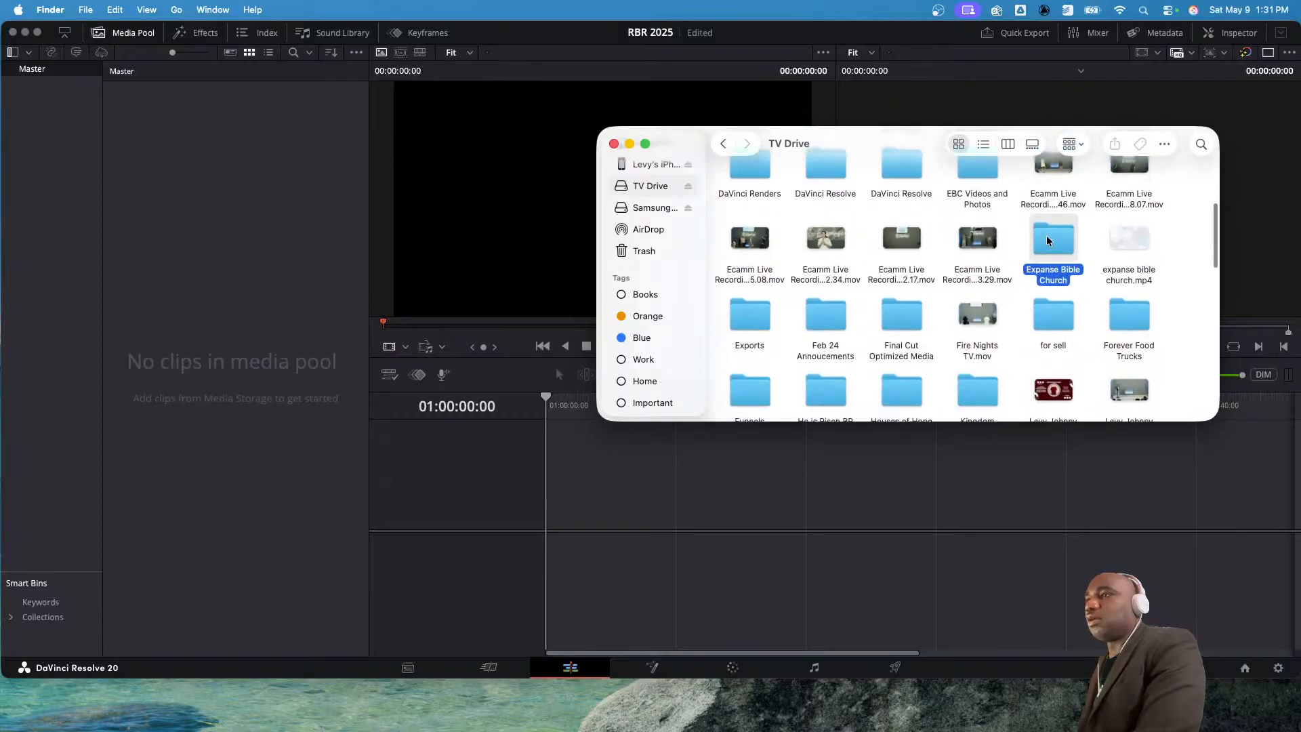
- Locate the photos and videos for the project in Finder and import them into the empty media pool
drag(880, 133, 847, 170)
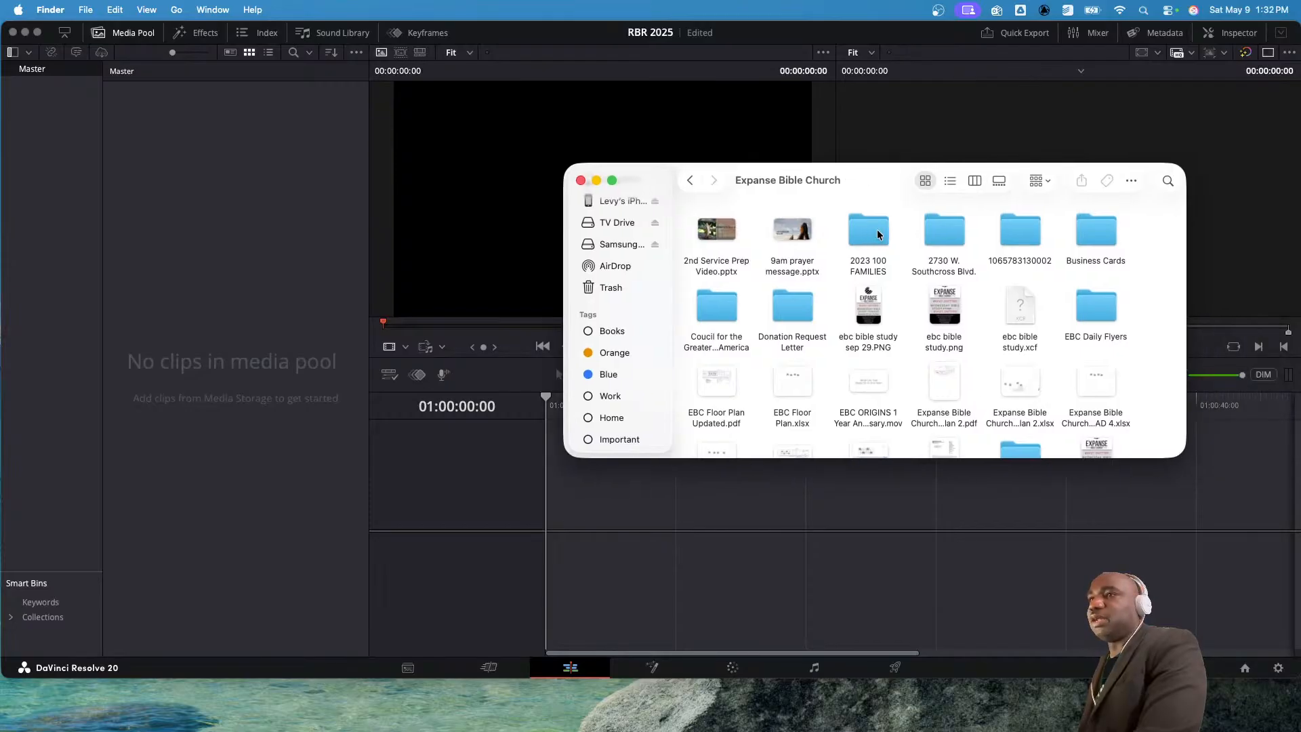
scroll(874, 229, down, 2)
drag(876, 193, 1300, 177)
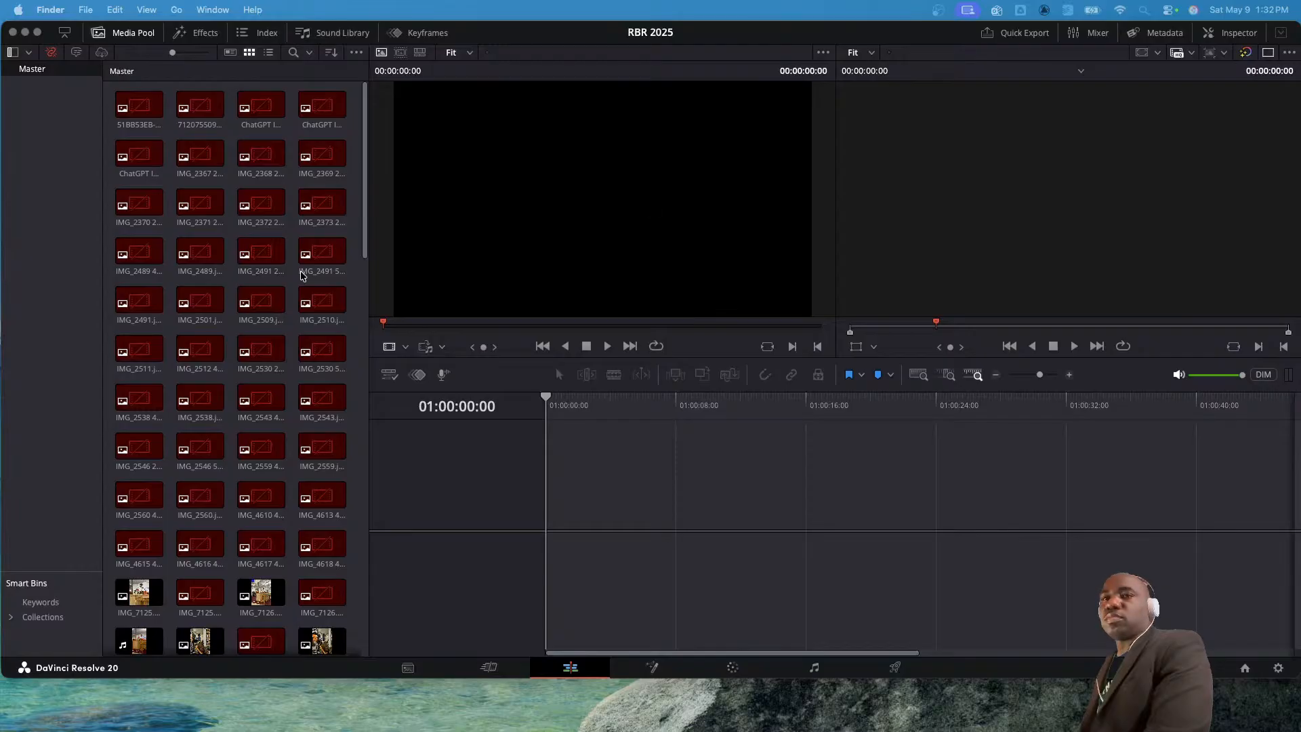
- Look through the imported media pool clips from start to end, previewing the first stills, IMG_7133.HEIC and IMG_7132.HEIC
scroll(302, 273, down, 15)
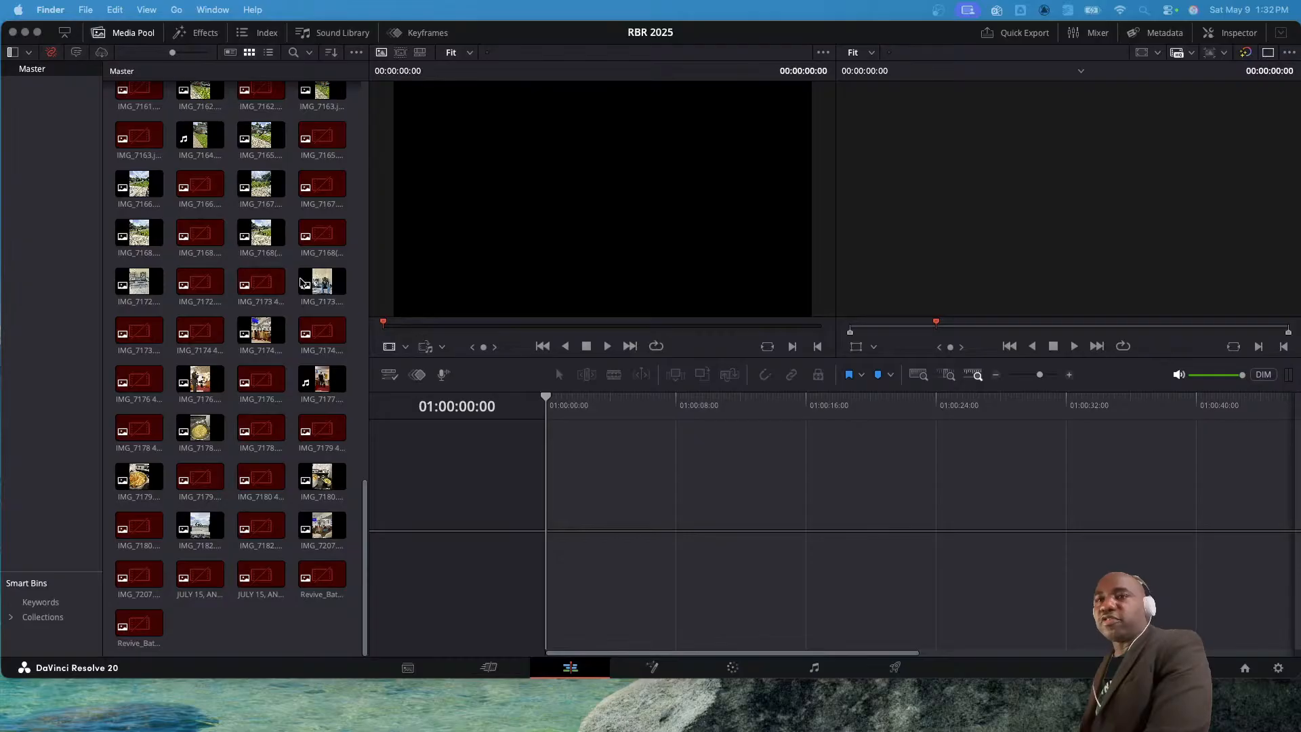
scroll(275, 251, up, 15)
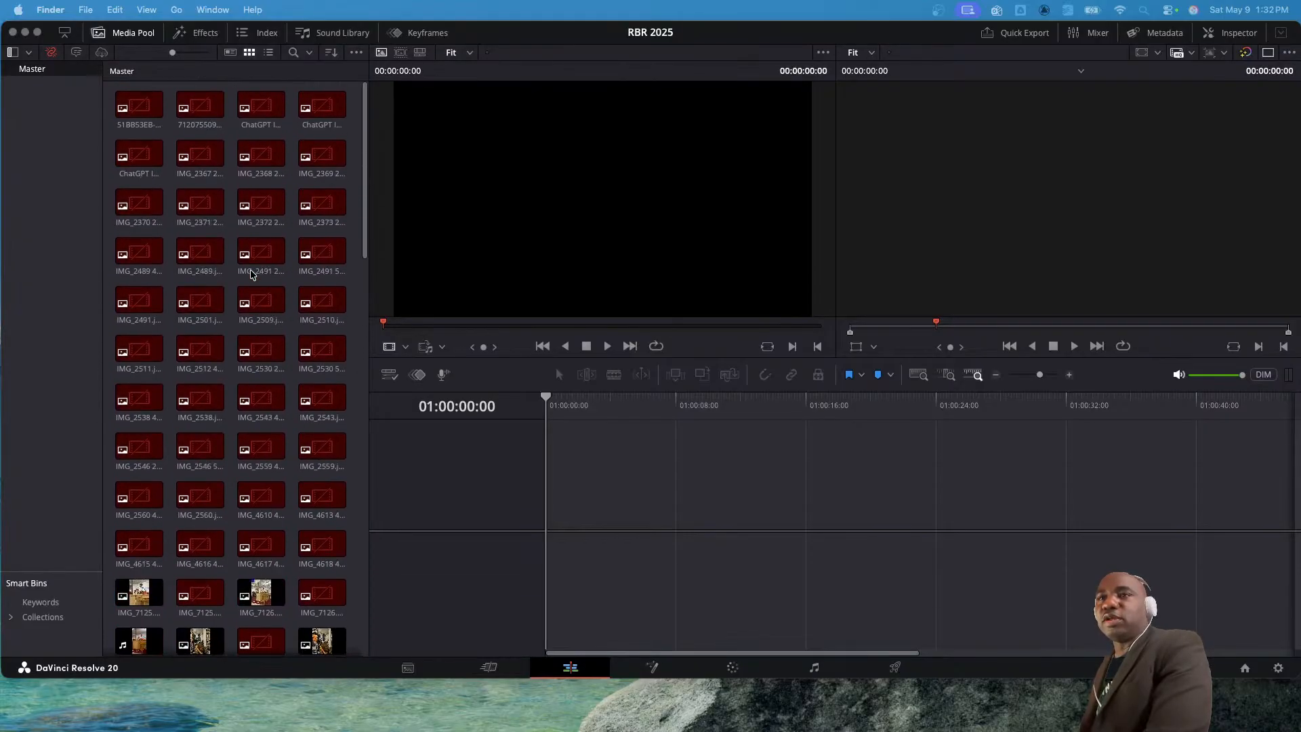
click(135, 102)
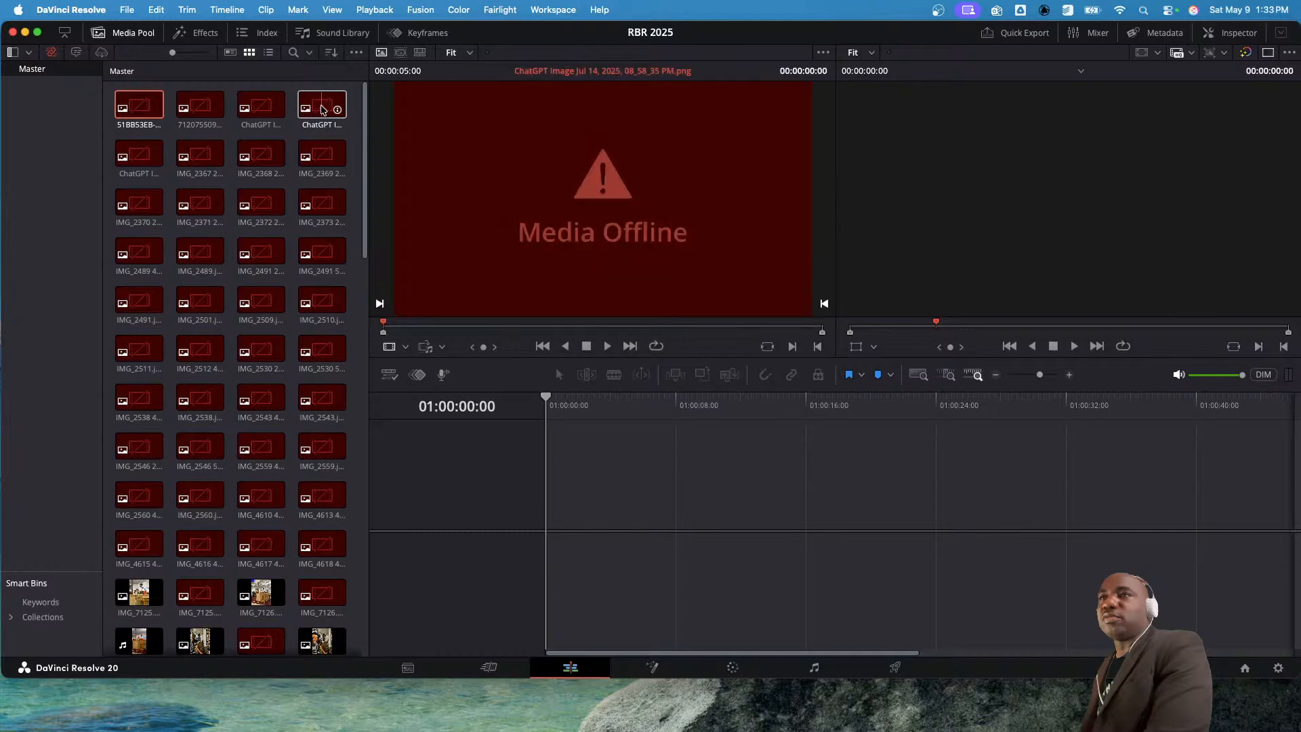
scroll(328, 158, down, 1)
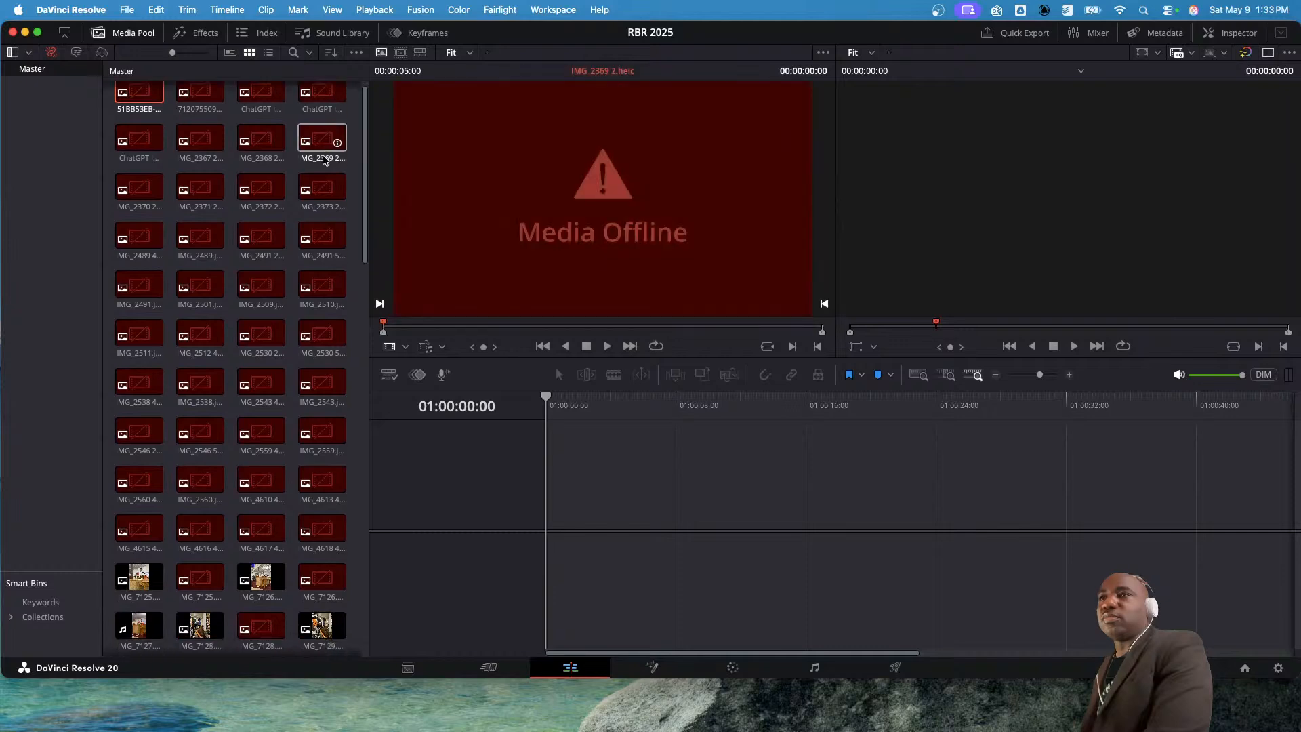
scroll(322, 183, down, 10)
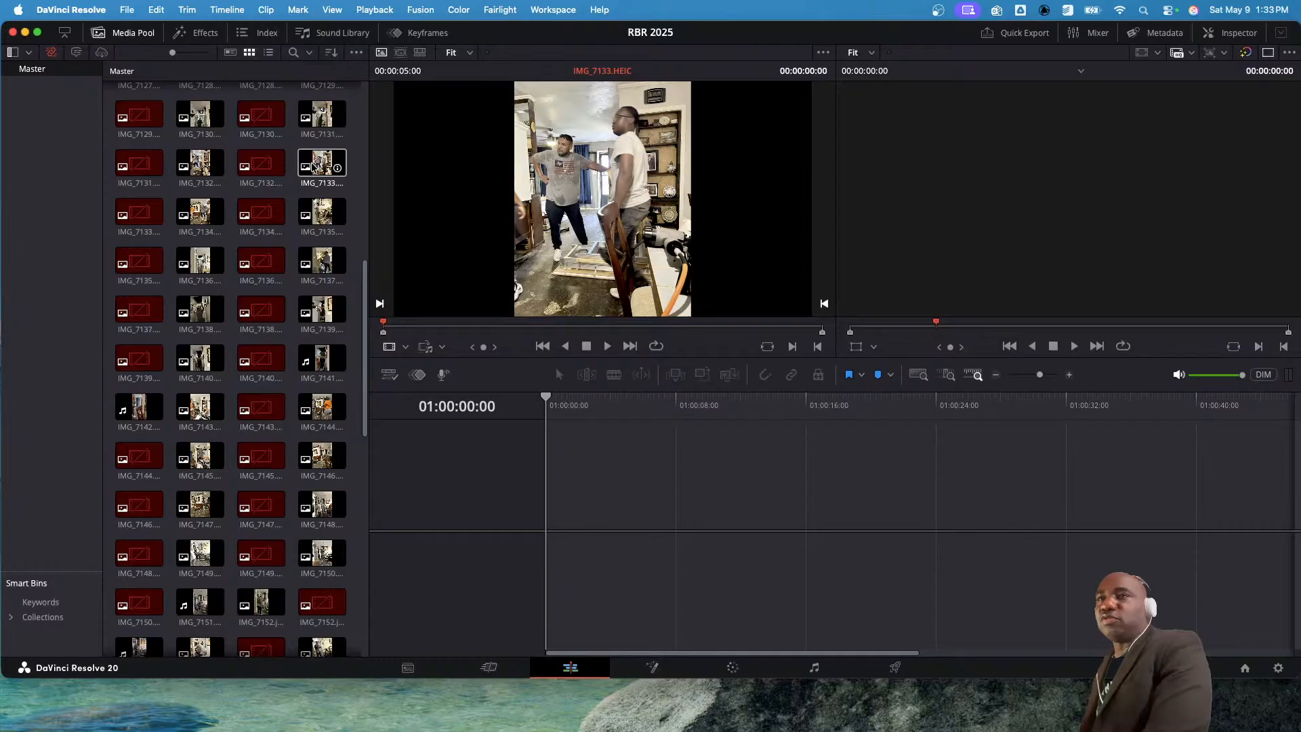
click(322, 166)
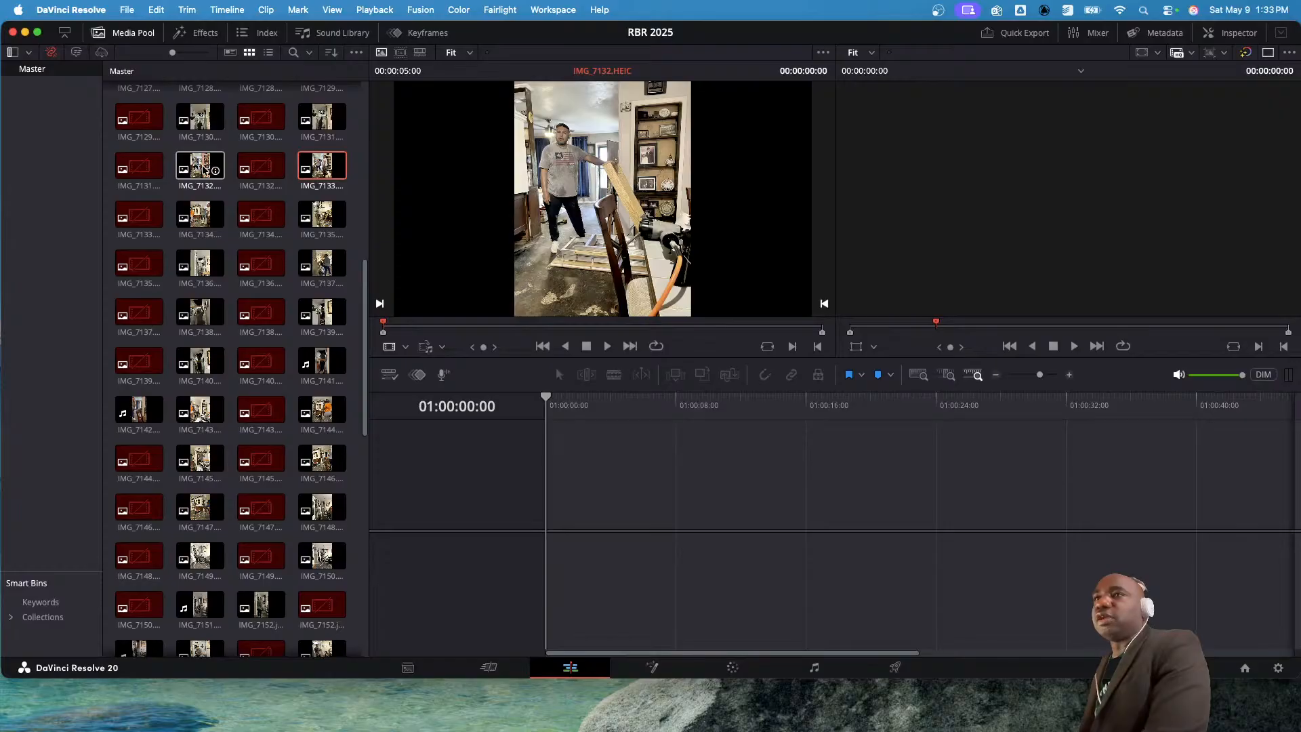
scroll(205, 169, down, 1)
scroll(202, 169, down, 5)
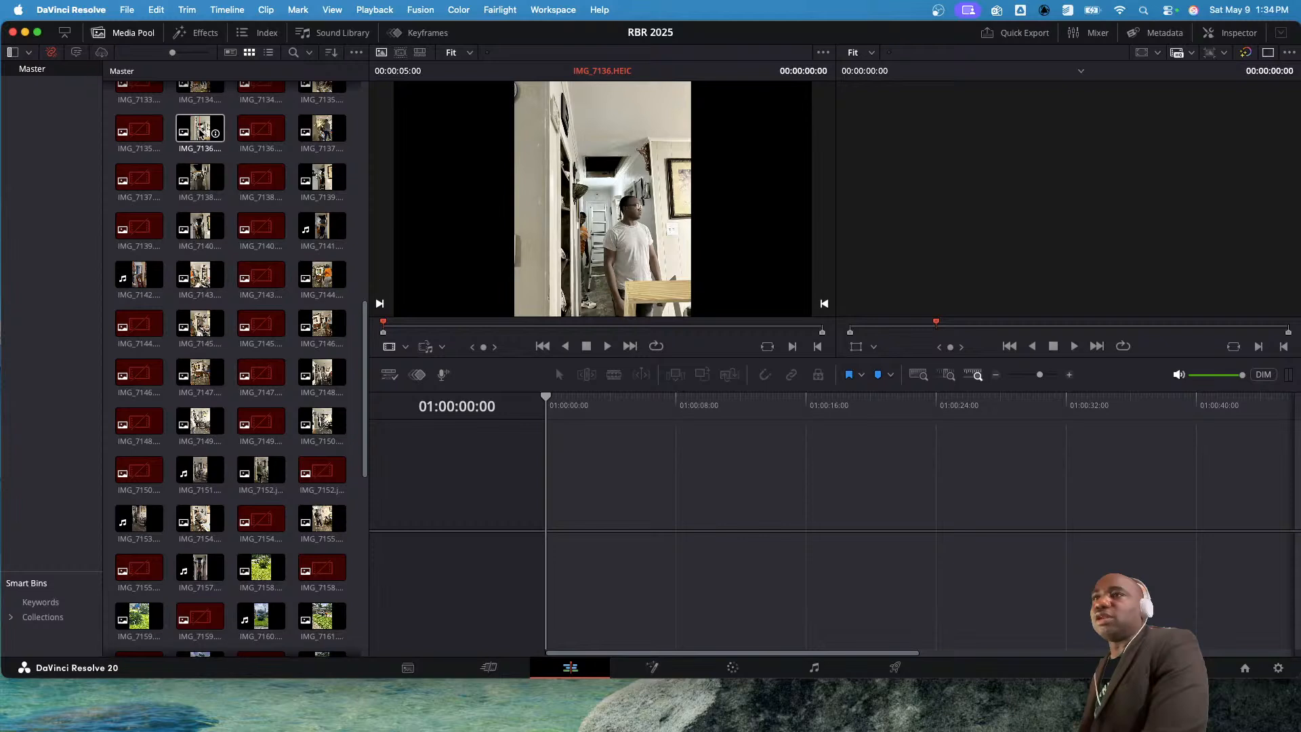
- Compare the previews of the two neighbouring stills IMG_7136.HEIC and IMG_7136.heic
click(256, 133)
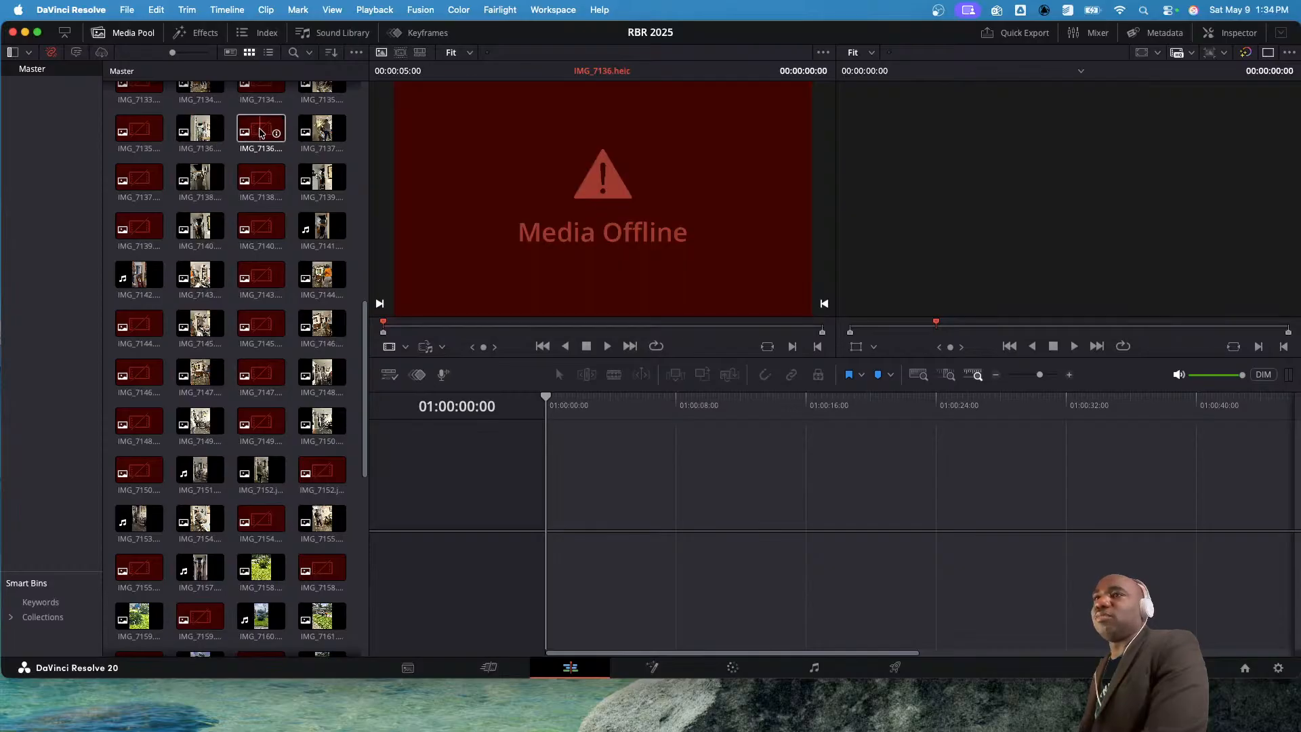
click(203, 130)
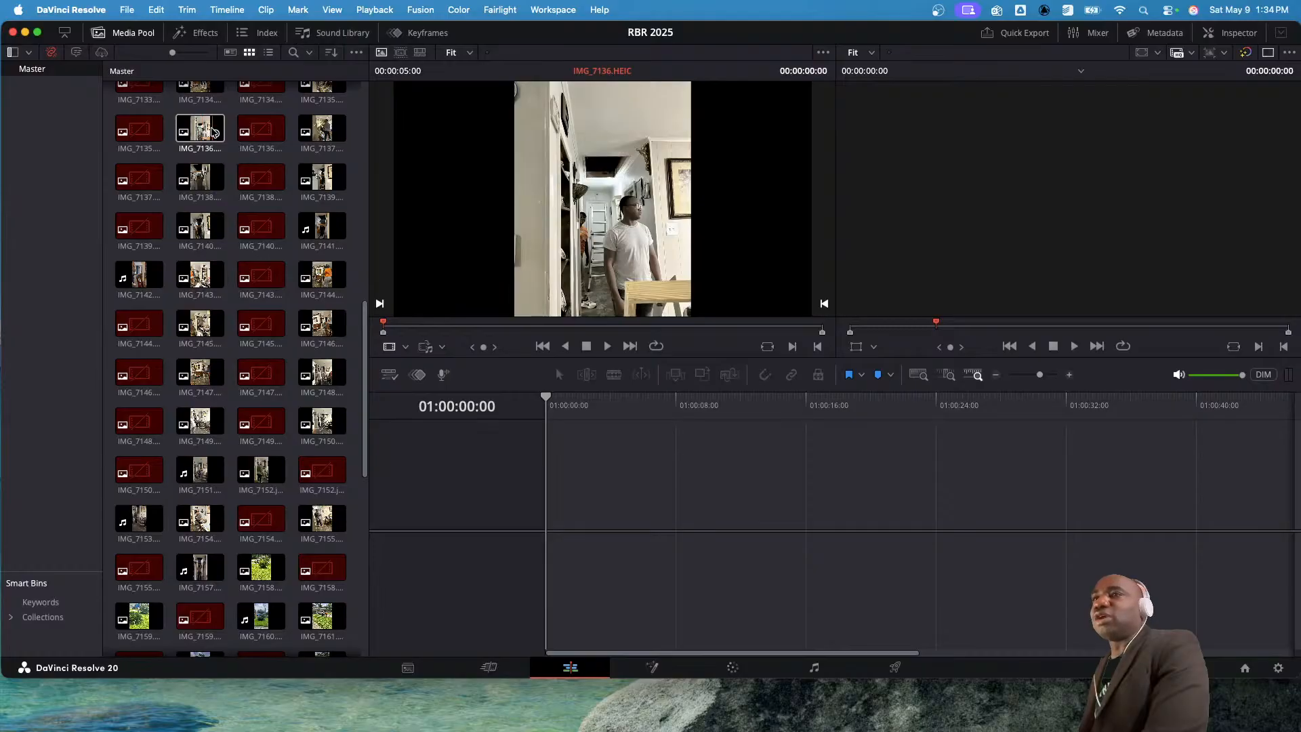
click(241, 131)
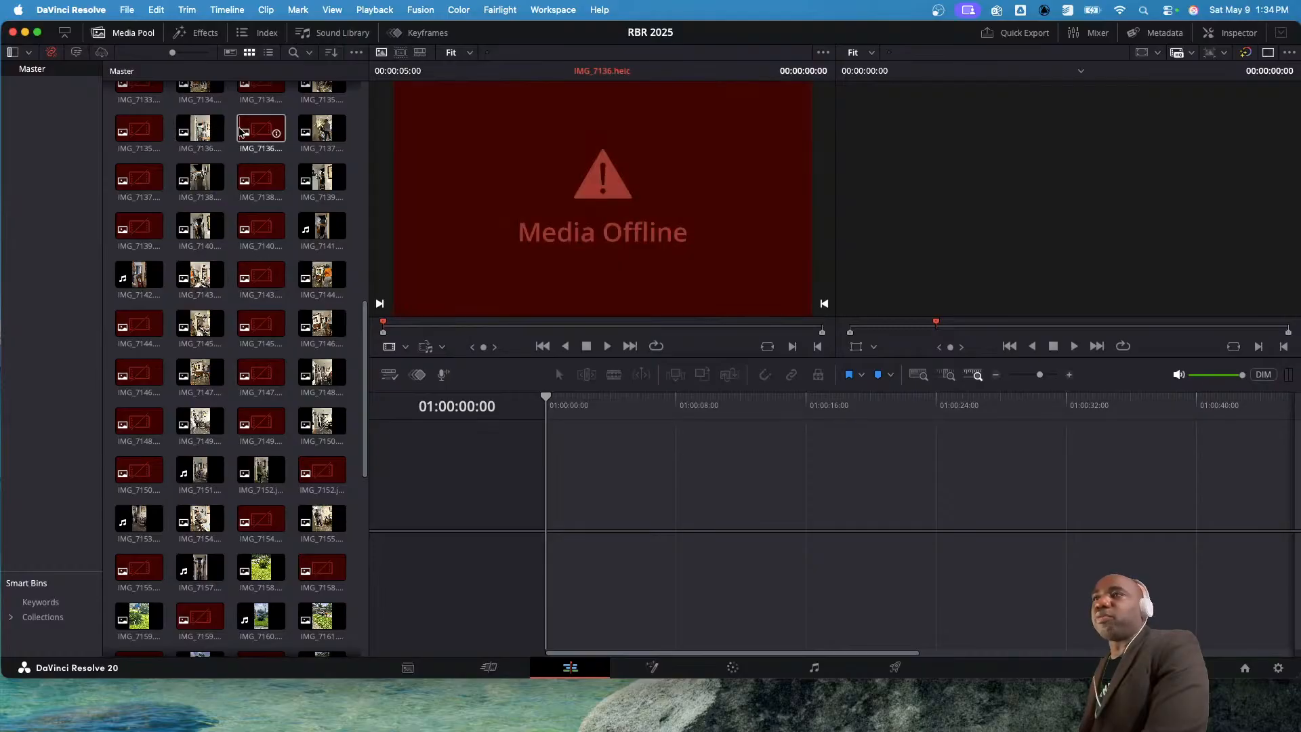
click(203, 130)
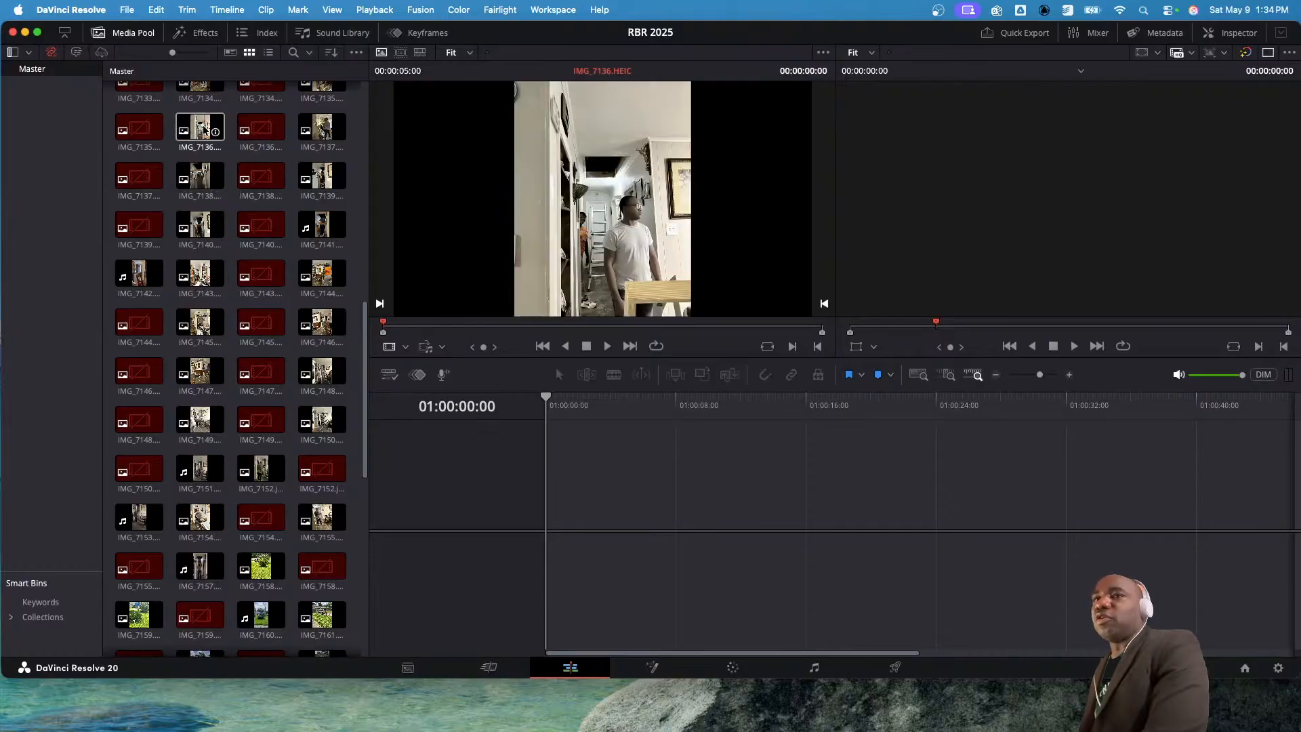
click(259, 131)
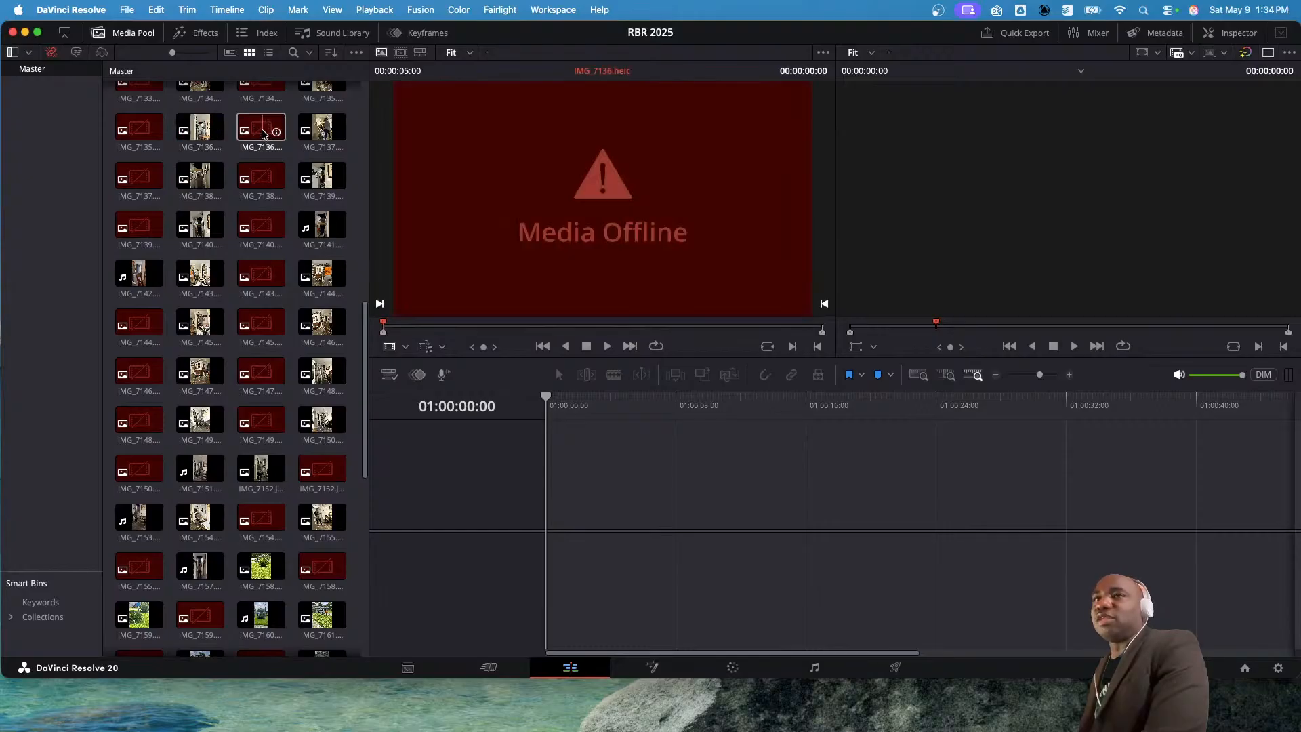
- Compare the previews of IMG_7174.HEIC and IMG_7174.heic near the end of the media pool
scroll(262, 135, down, 10)
click(271, 192)
click(270, 332)
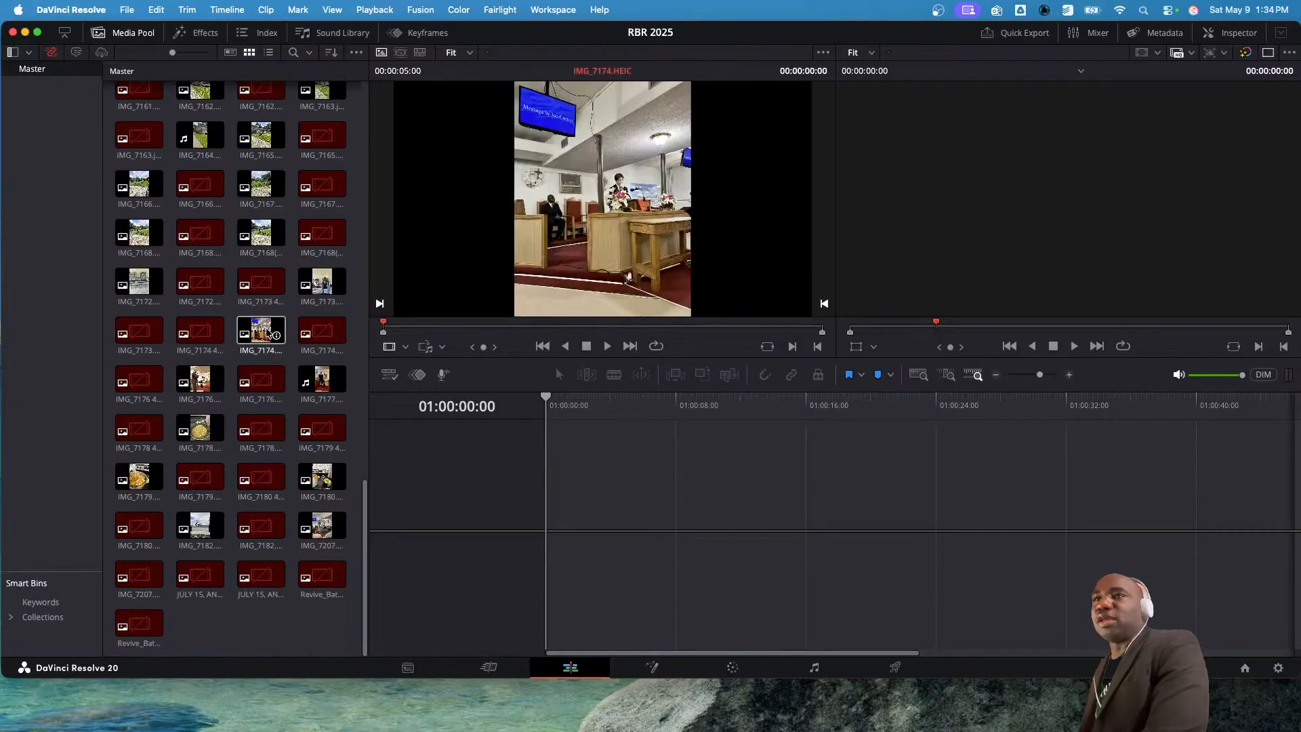
click(324, 332)
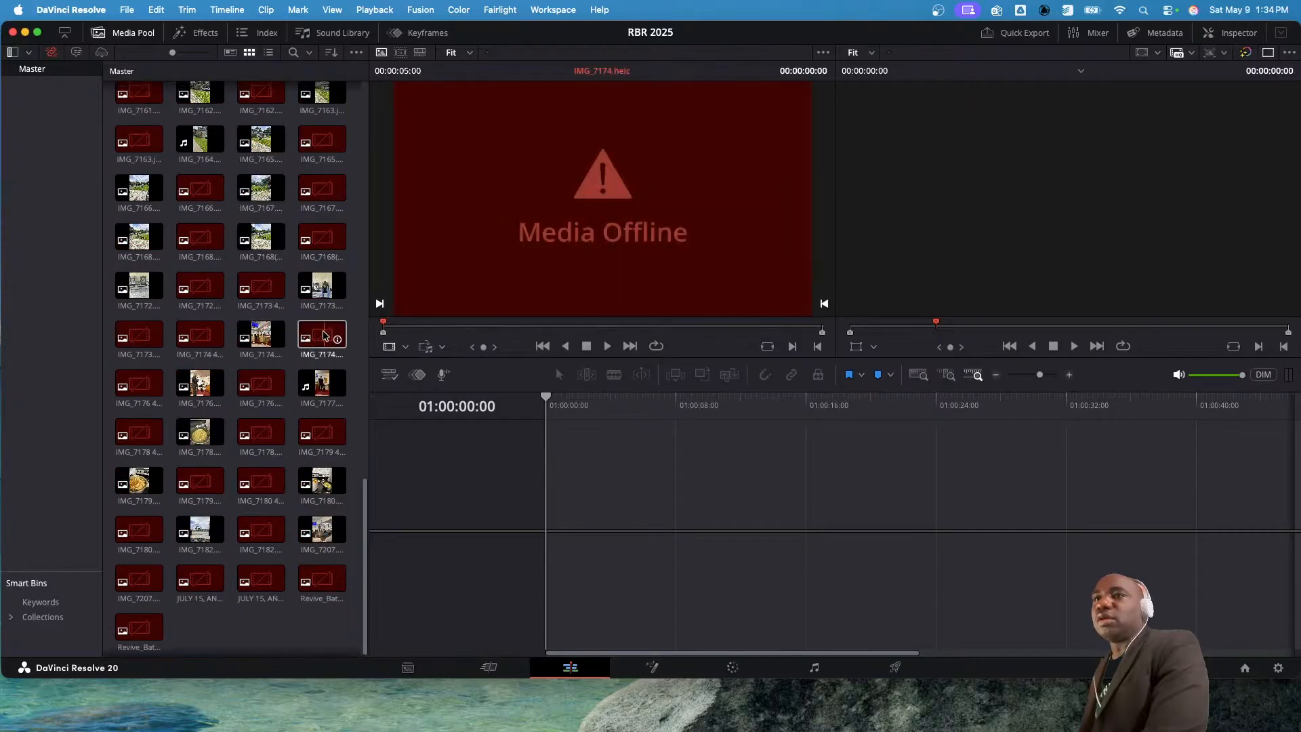
click(269, 335)
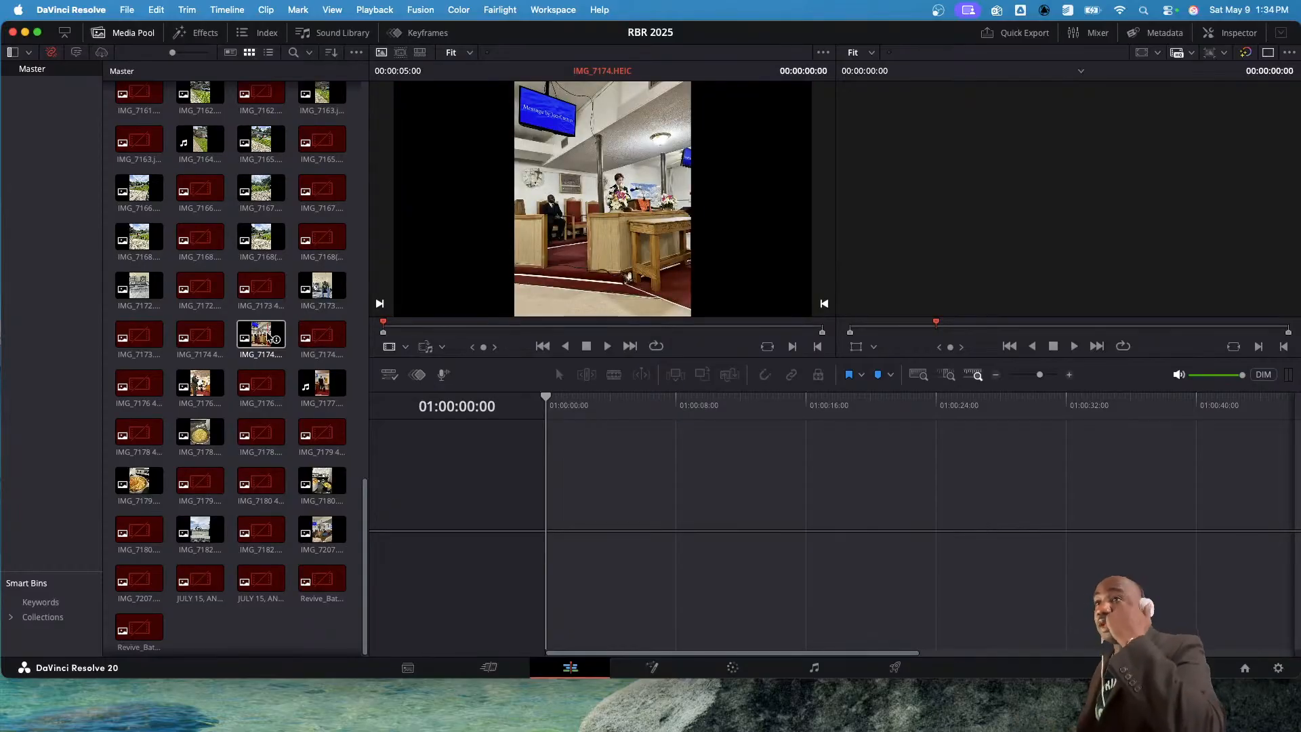
click(320, 339)
scroll(321, 343, down, 1)
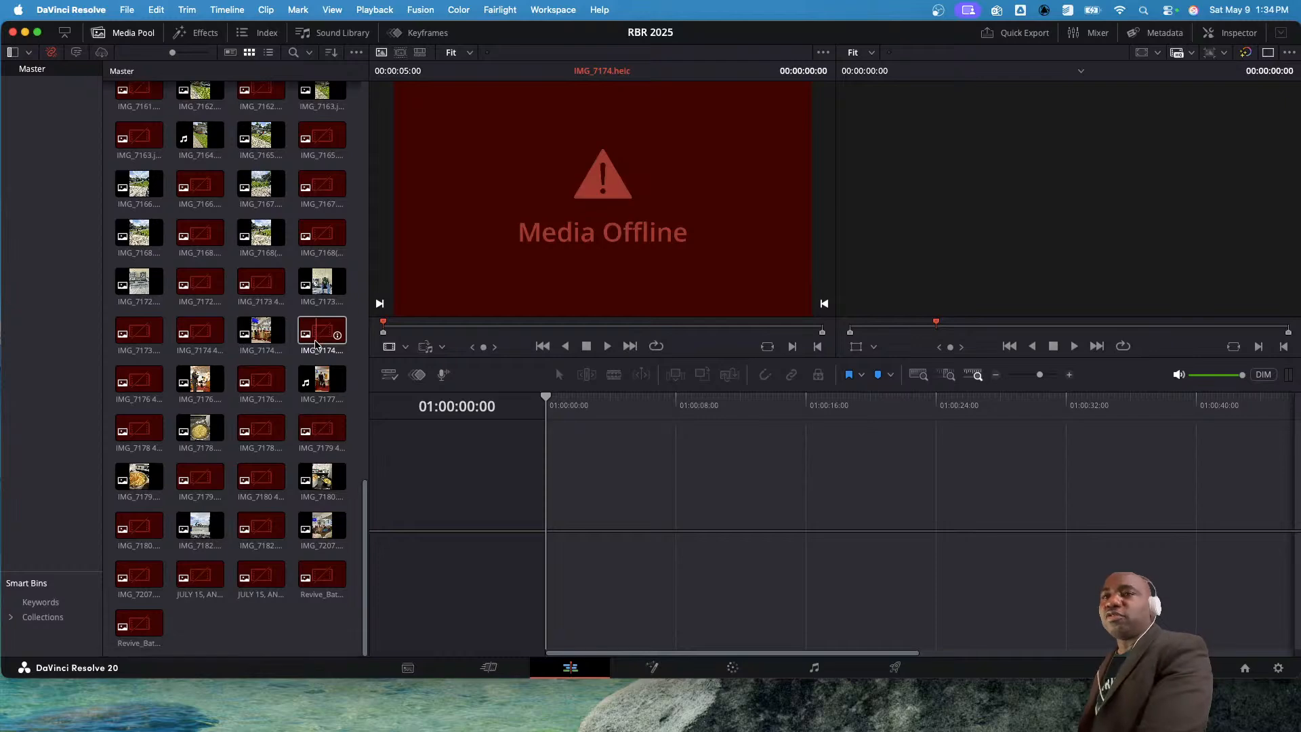
- Check the clips at both ends of the media pool and view the commands available for the Master bin
scroll(320, 343, up, 15)
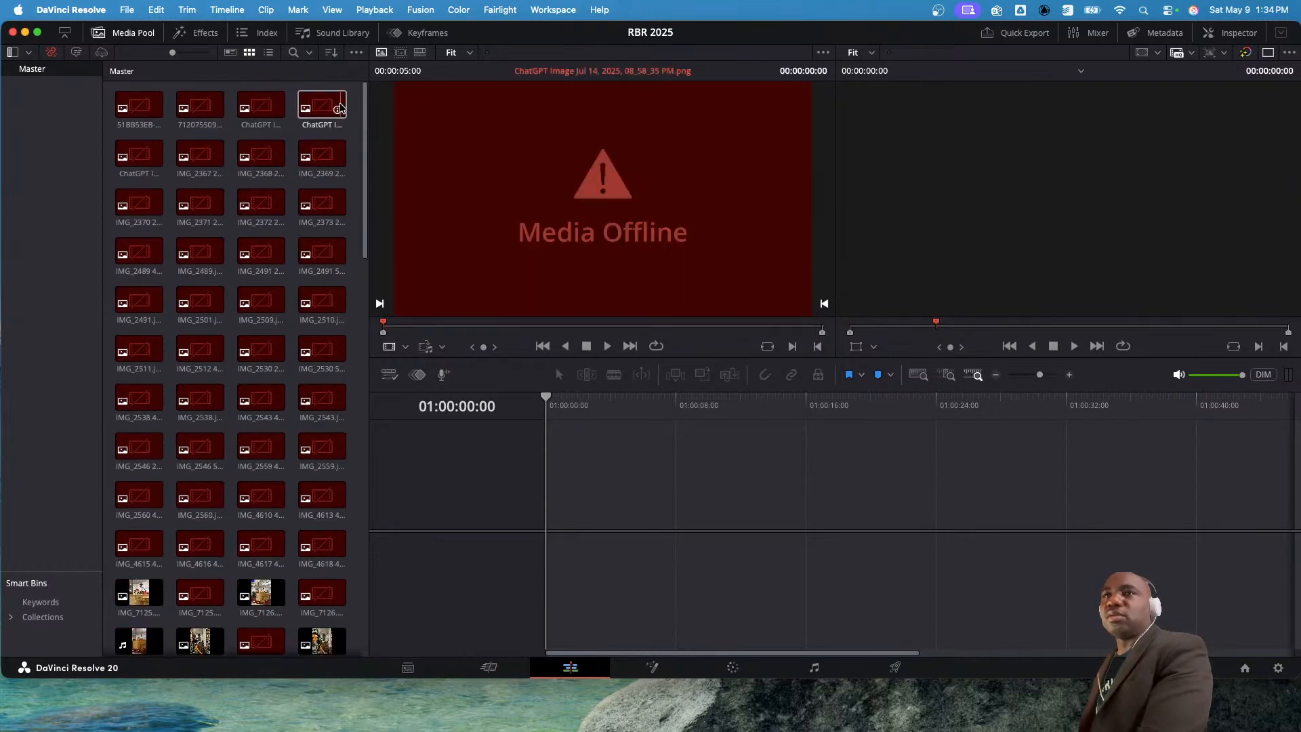
click(266, 260)
scroll(266, 261, down, 15)
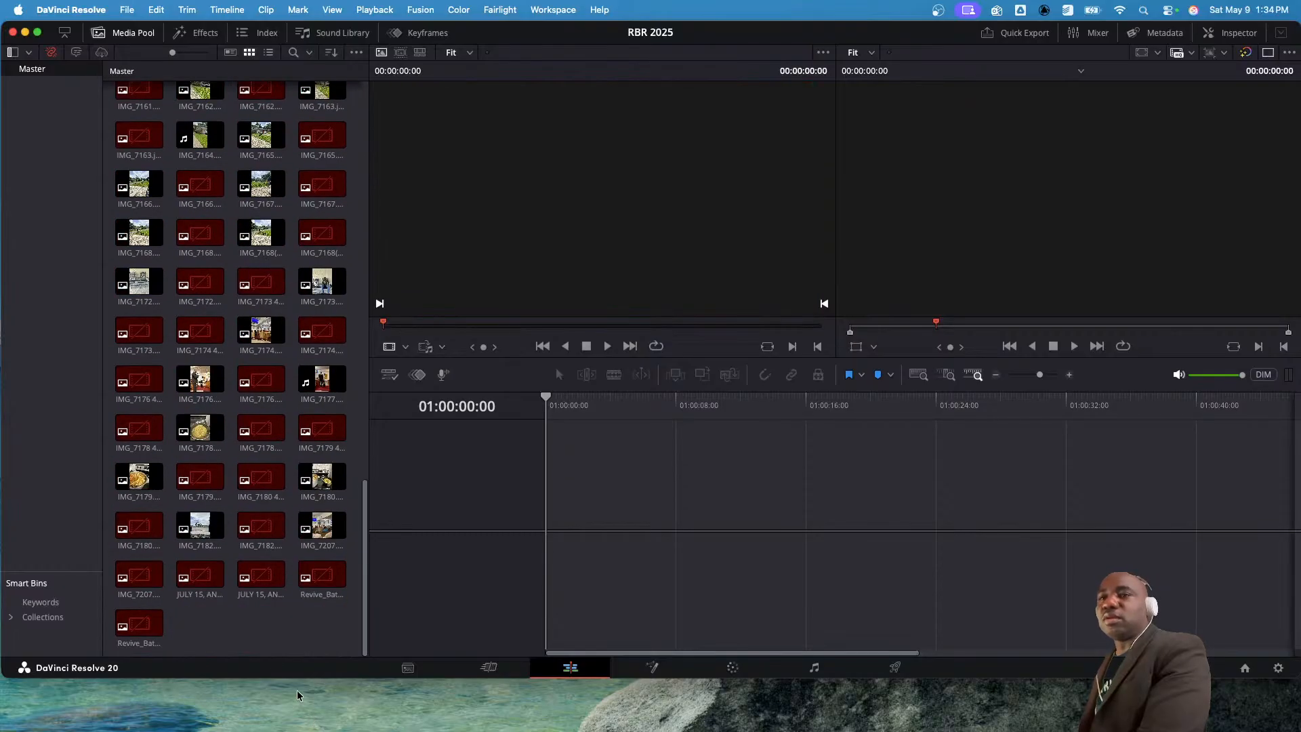
right_click(272, 642)
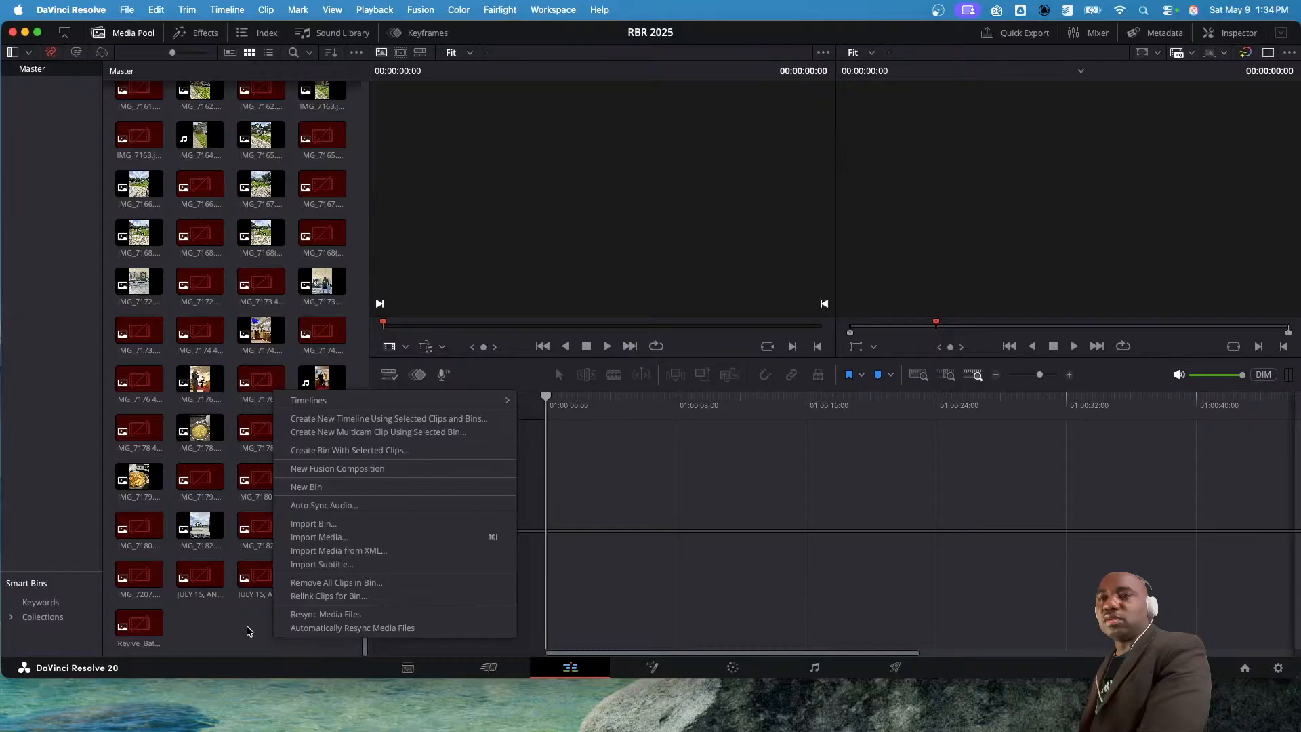
click(248, 631)
scroll(248, 627, up, 15)
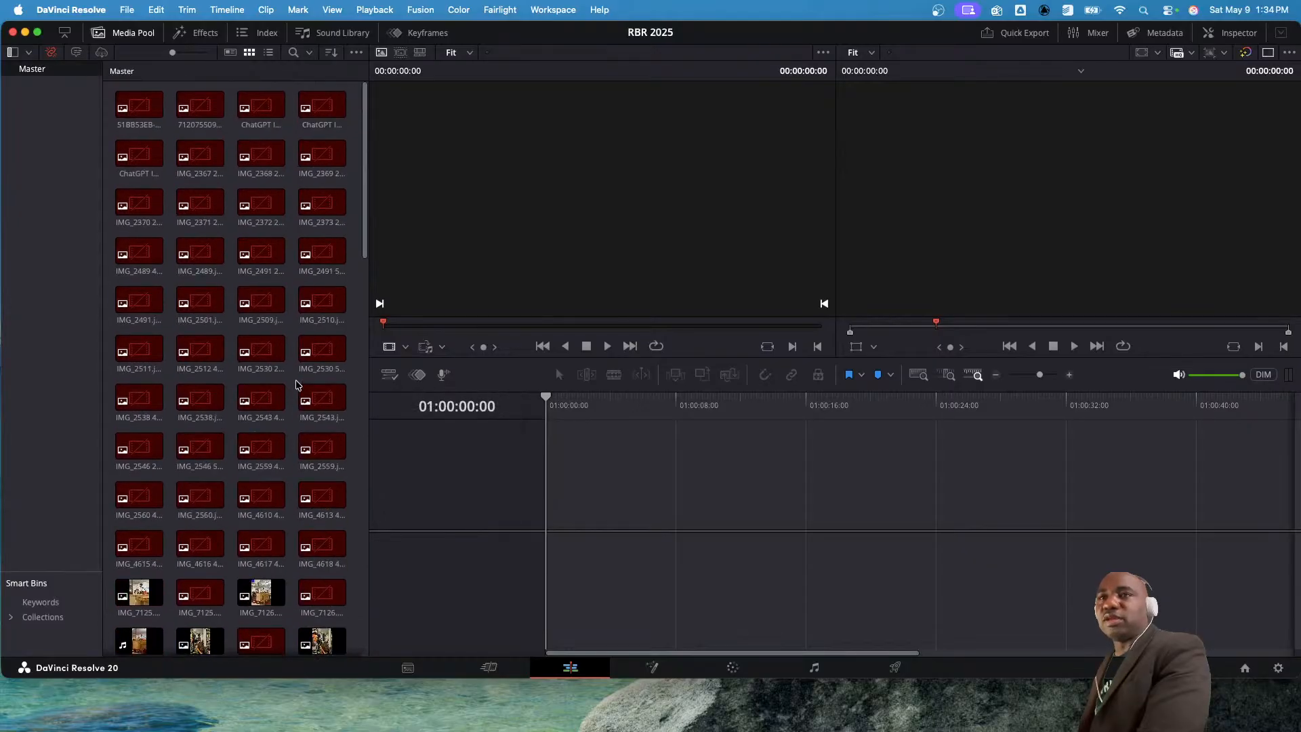
- Preview the stills IMG_2491 2.jpg, IMG_2491 5.jpg and IMG_2510.jpg from the media pool
click(263, 251)
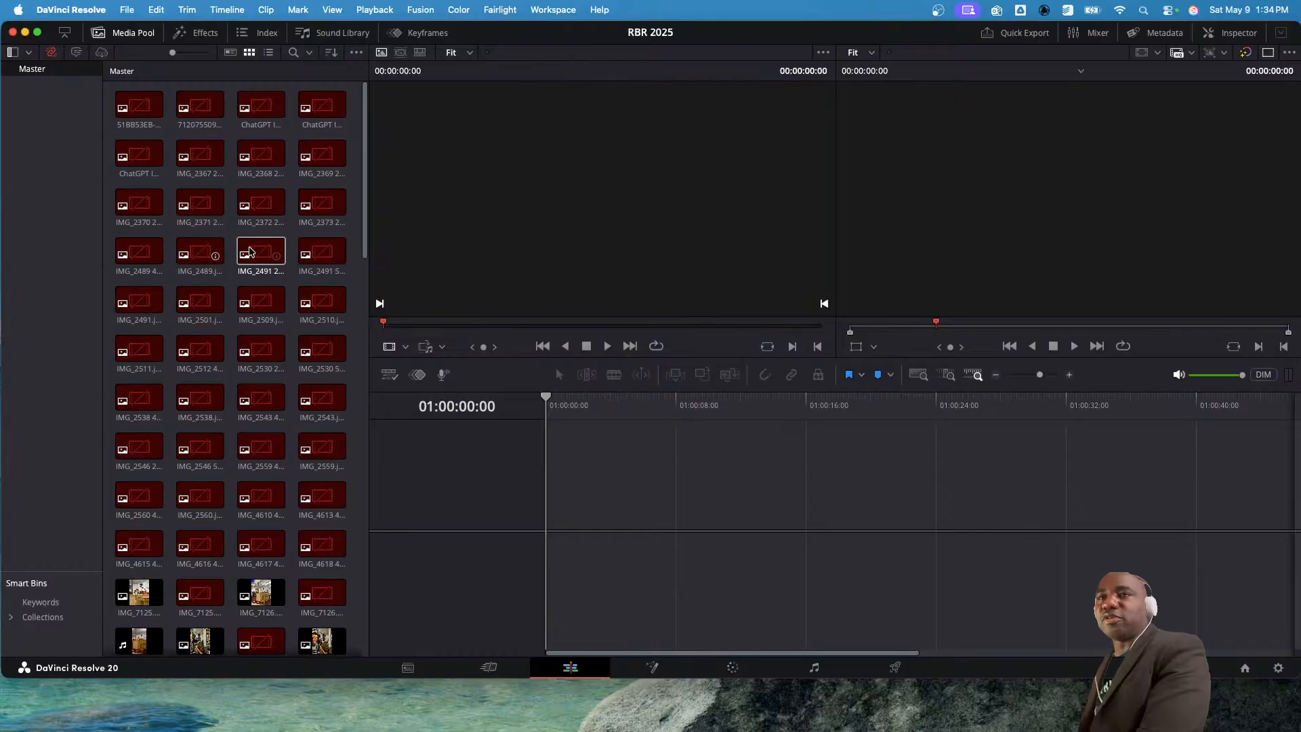
click(315, 254)
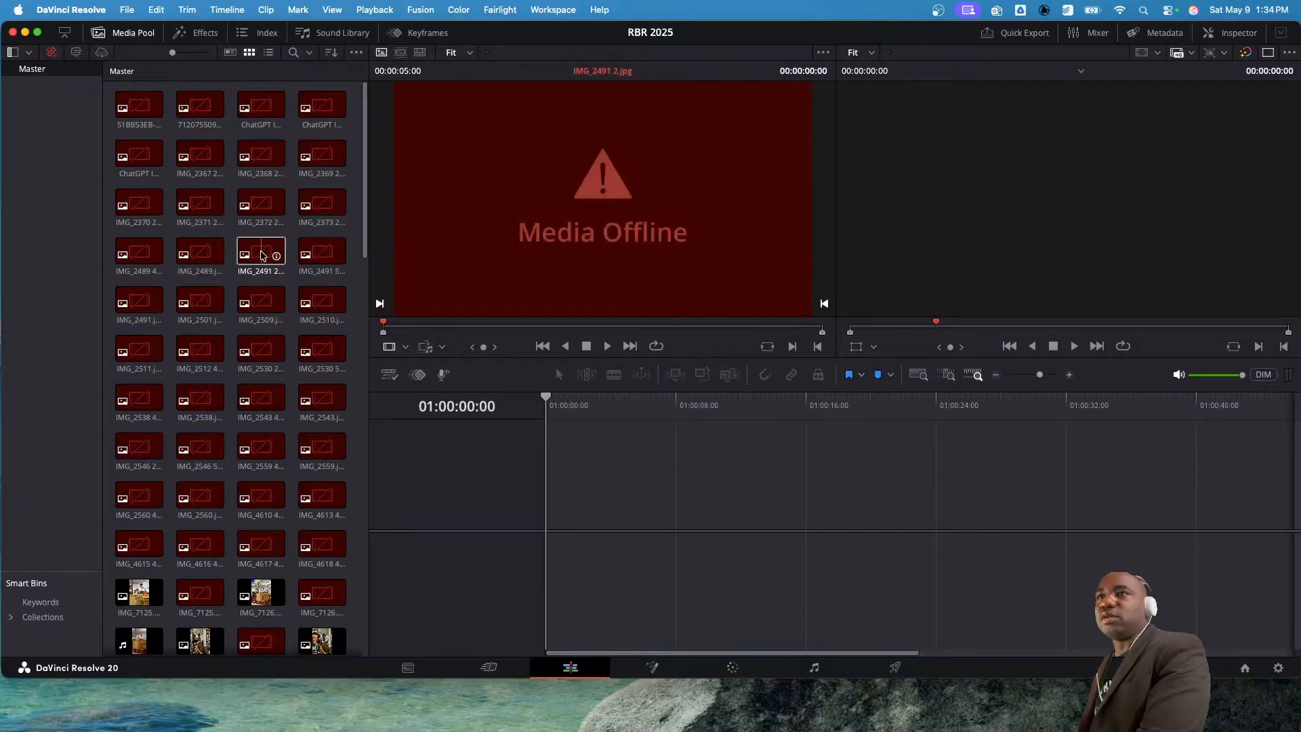
click(294, 254)
click(319, 249)
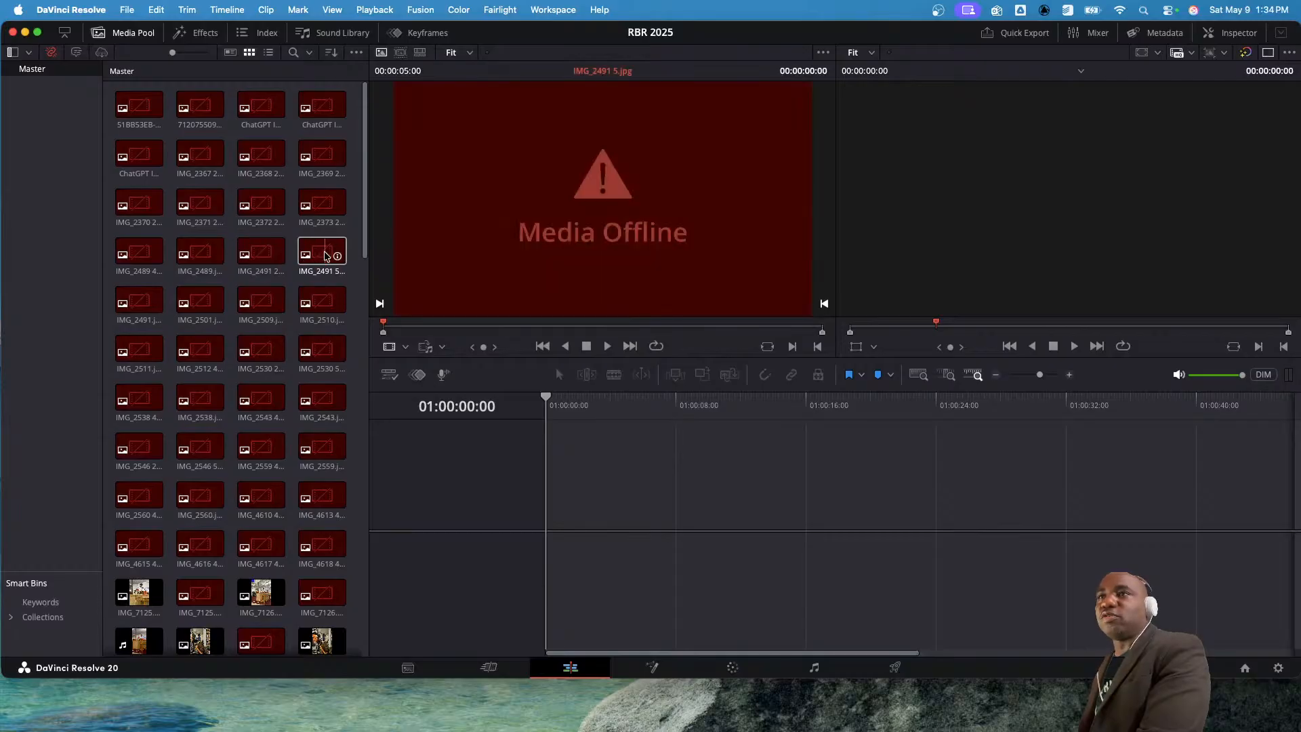
click(325, 292)
scroll(326, 293, down, 1)
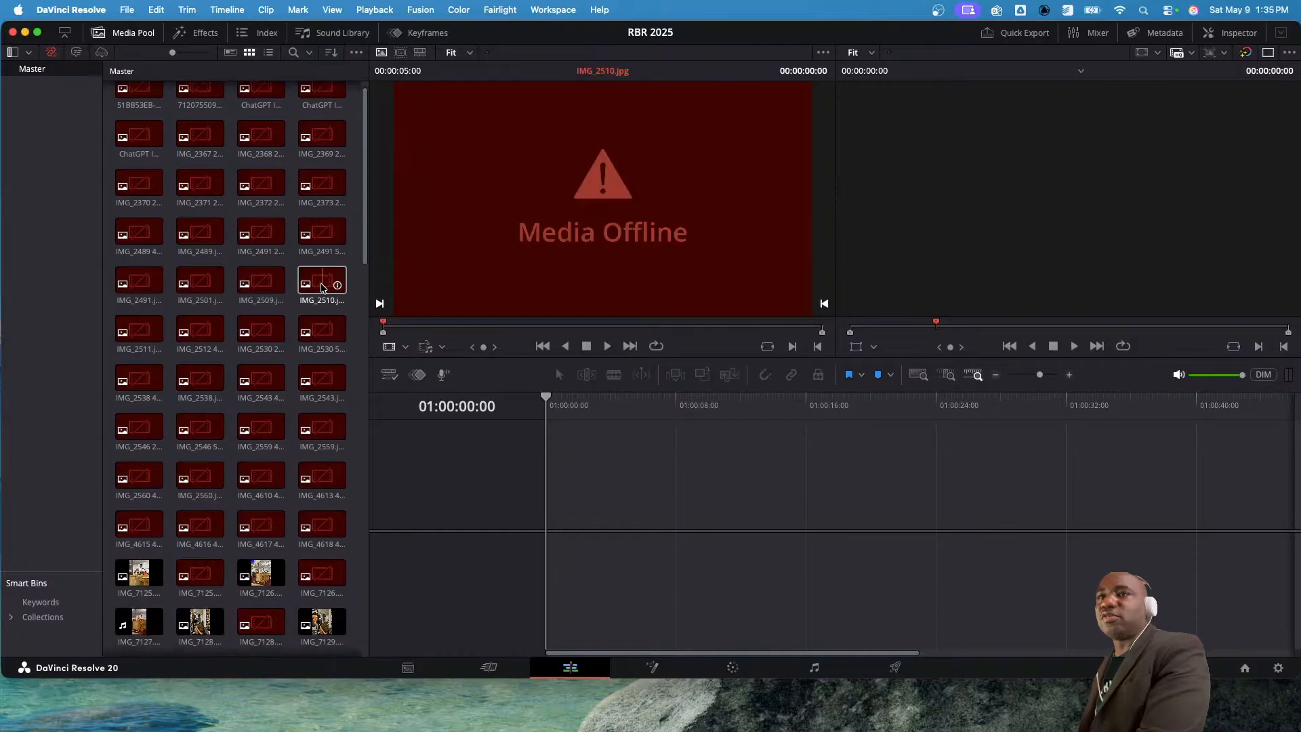
- Preview more stills in the media pool, from IMG_2509 through IMG_4618 4.jpeg, to check which ones are usable
click(262, 286)
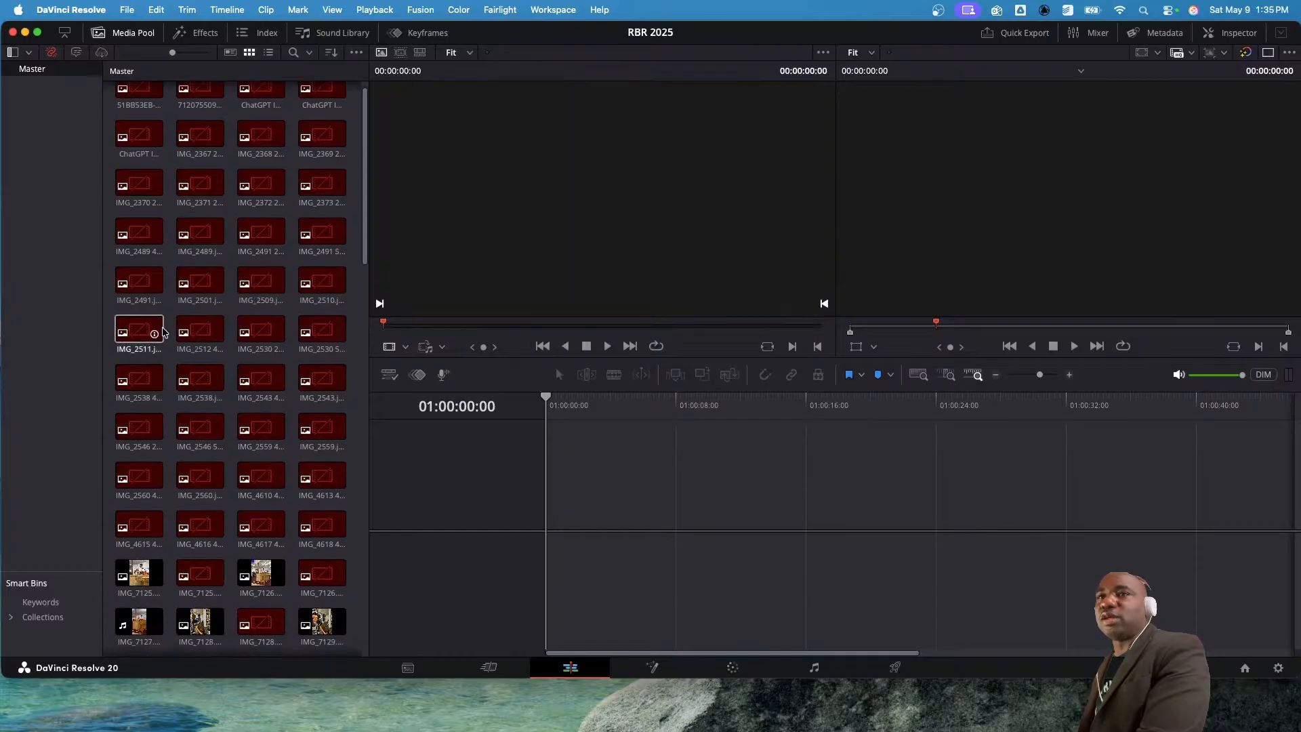
click(141, 331)
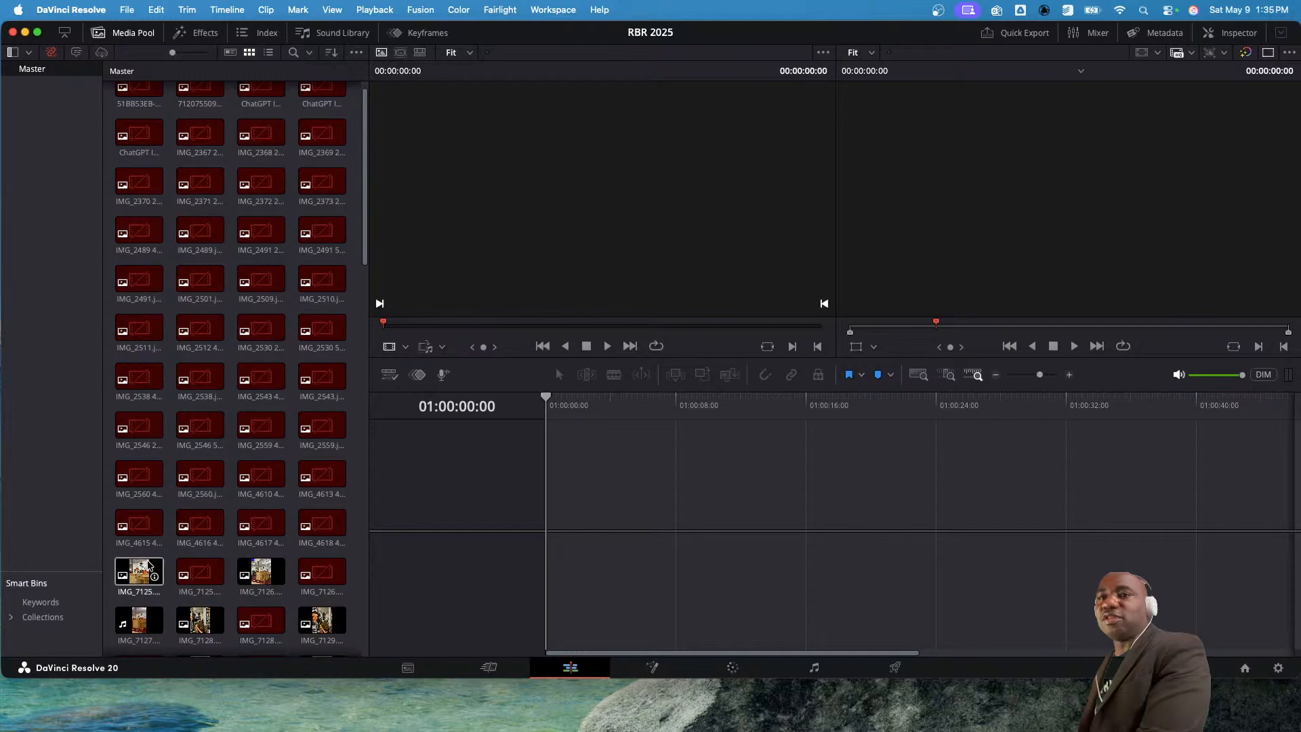
click(200, 529)
click(199, 476)
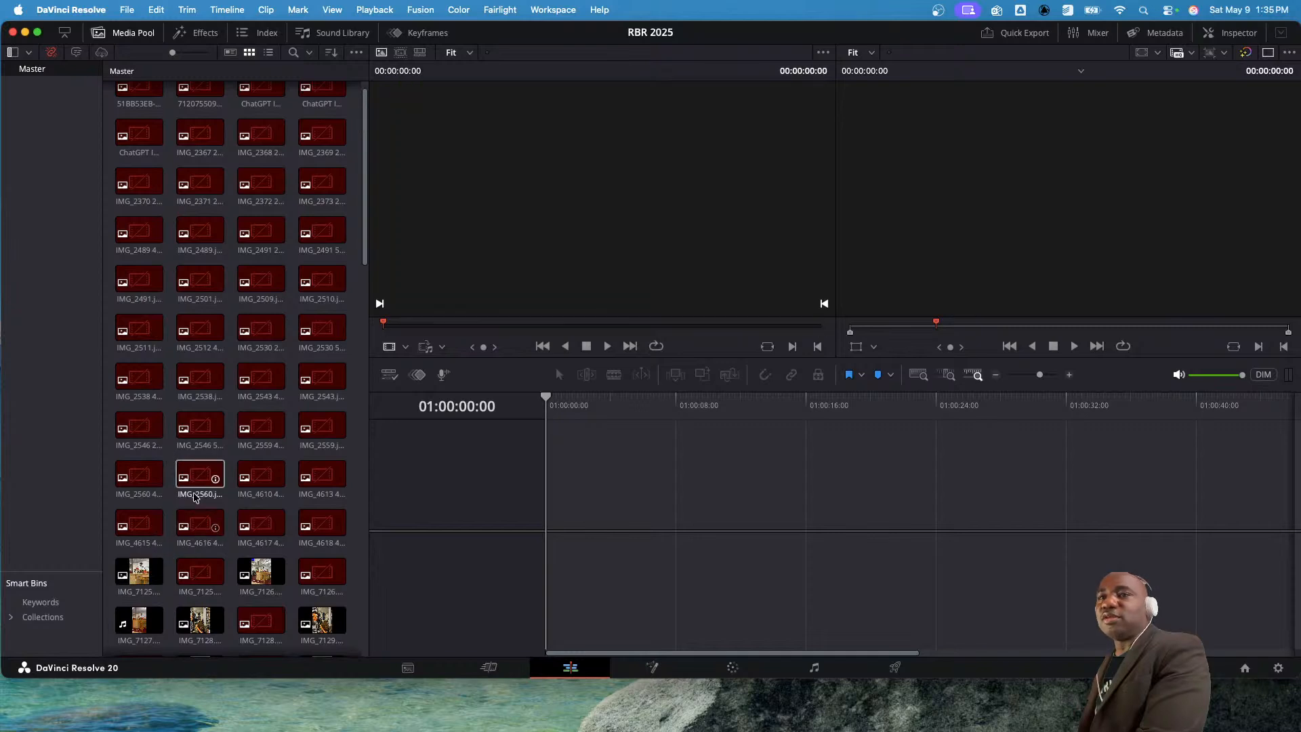
click(259, 479)
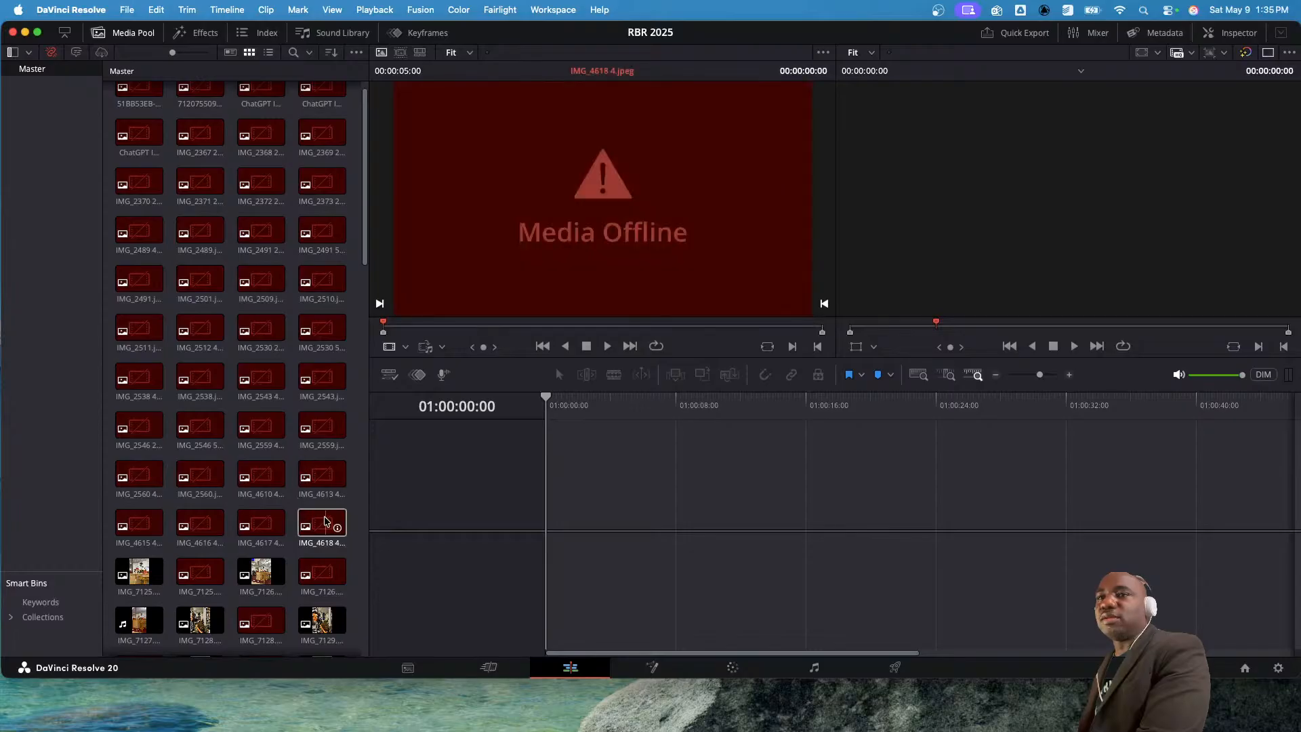
scroll(325, 525, down, 1)
scroll(323, 538, down, 3)
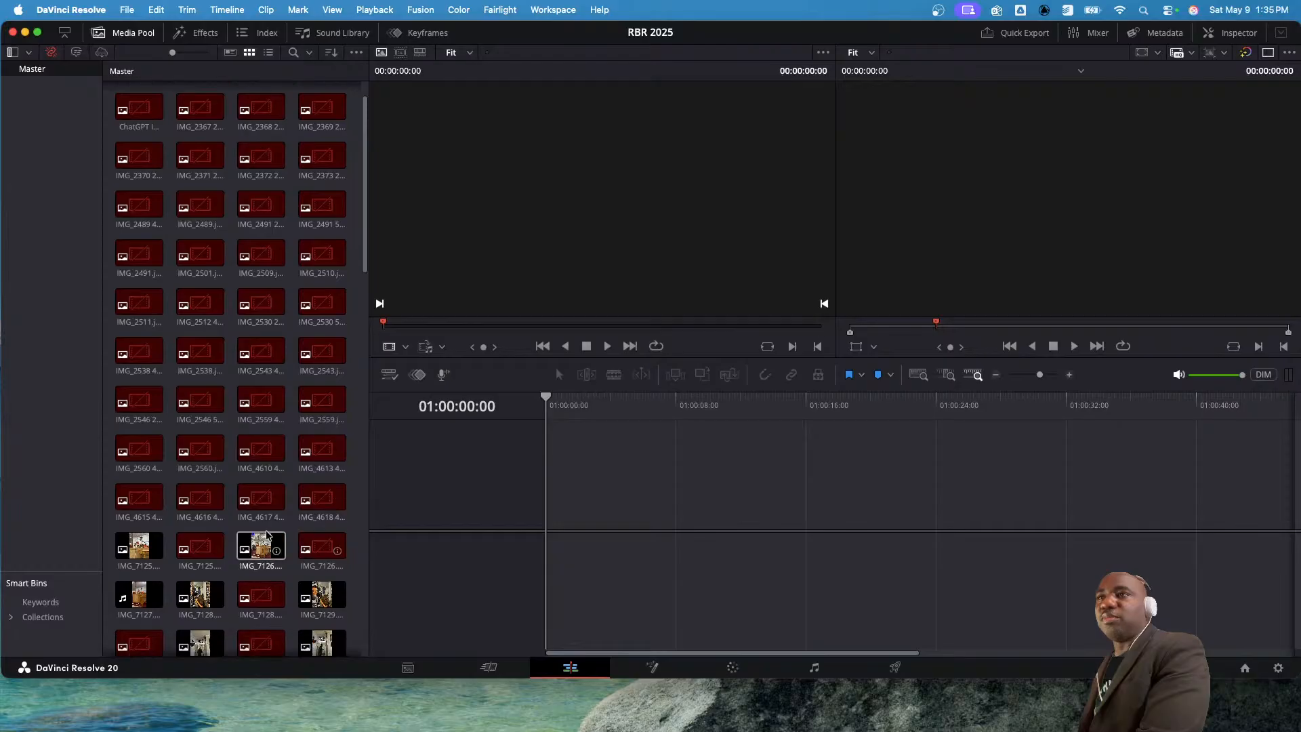
scroll(205, 546, up, 5)
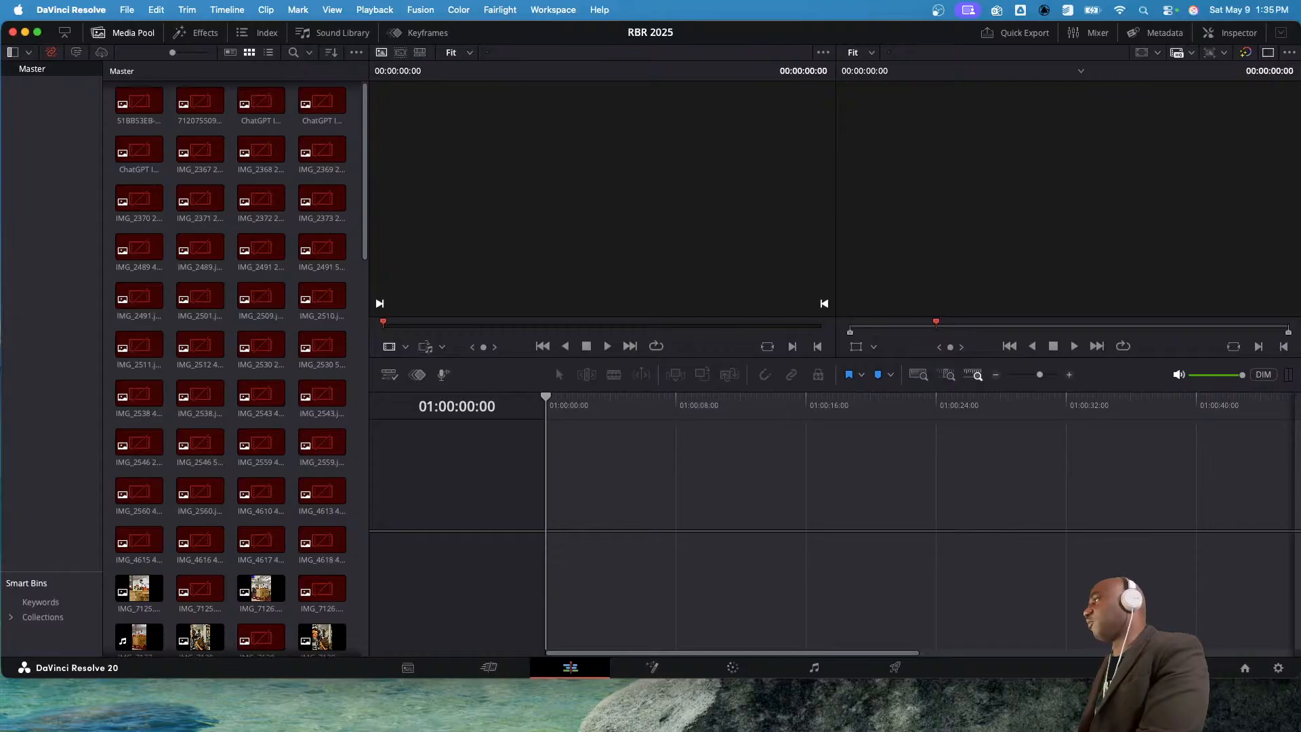
- Switch to the RBR2025 folder in Finder, enlarge its window and sort the files by name
key(super+Tab)
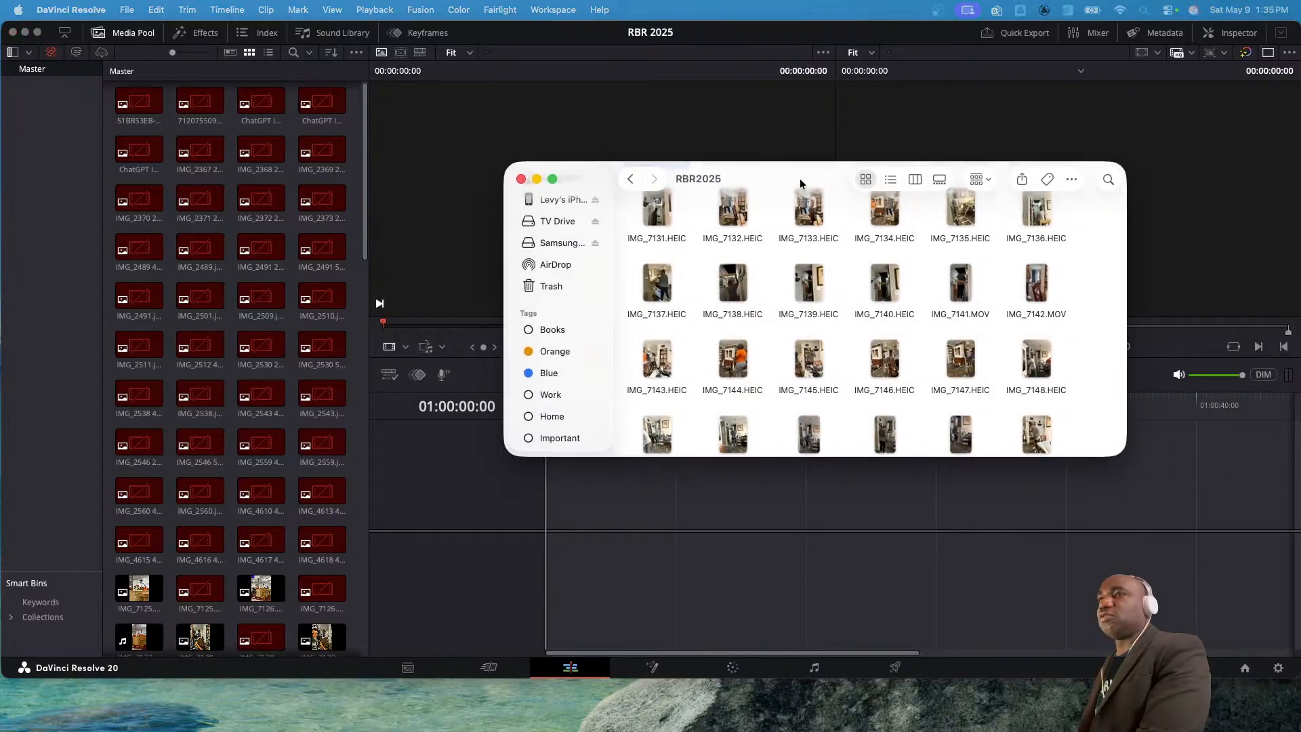
drag(1094, 426, 1252, 668)
right_click(1119, 260)
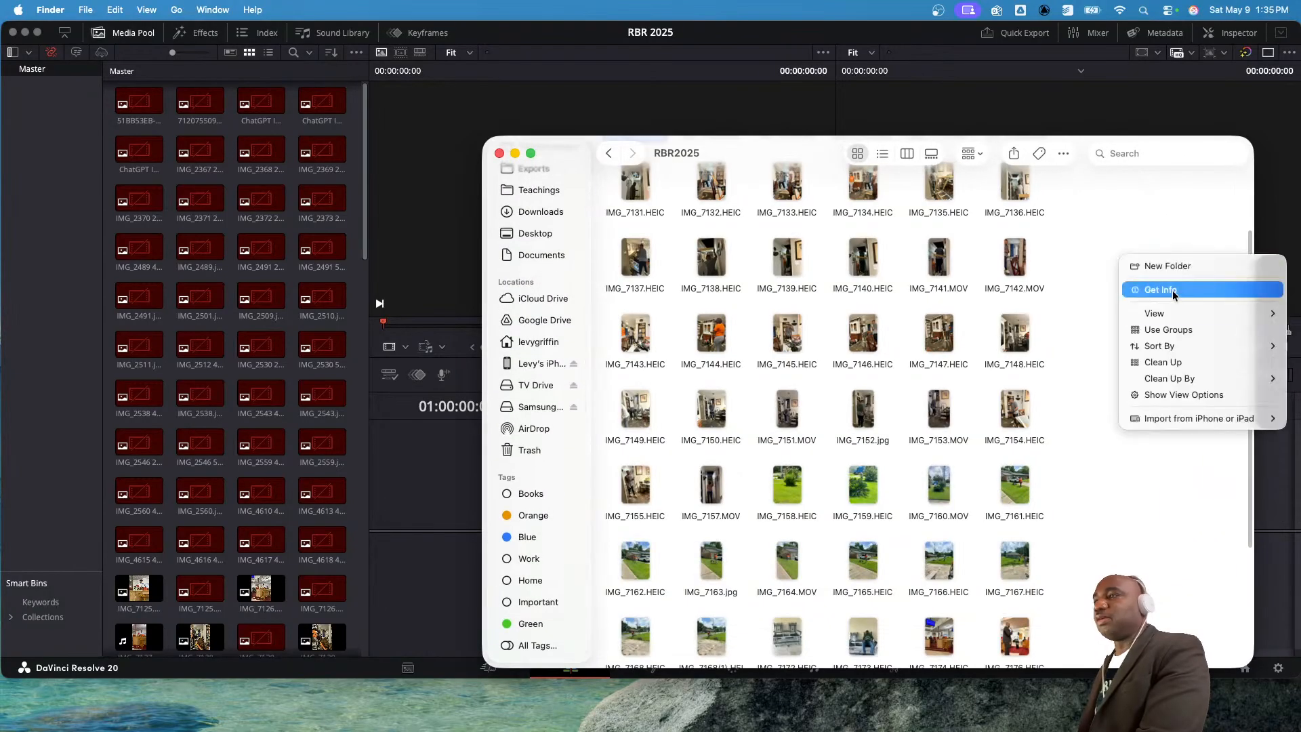
mouse_move(1176, 346)
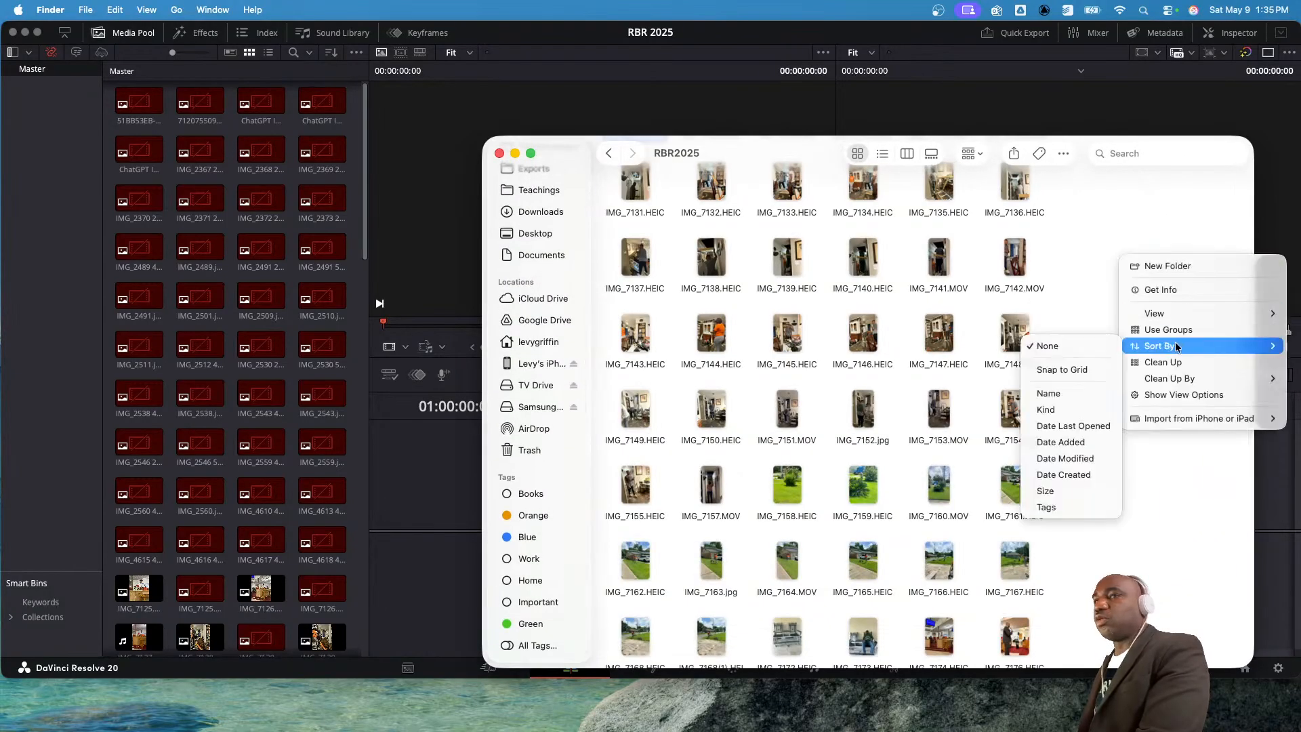
click(1071, 392)
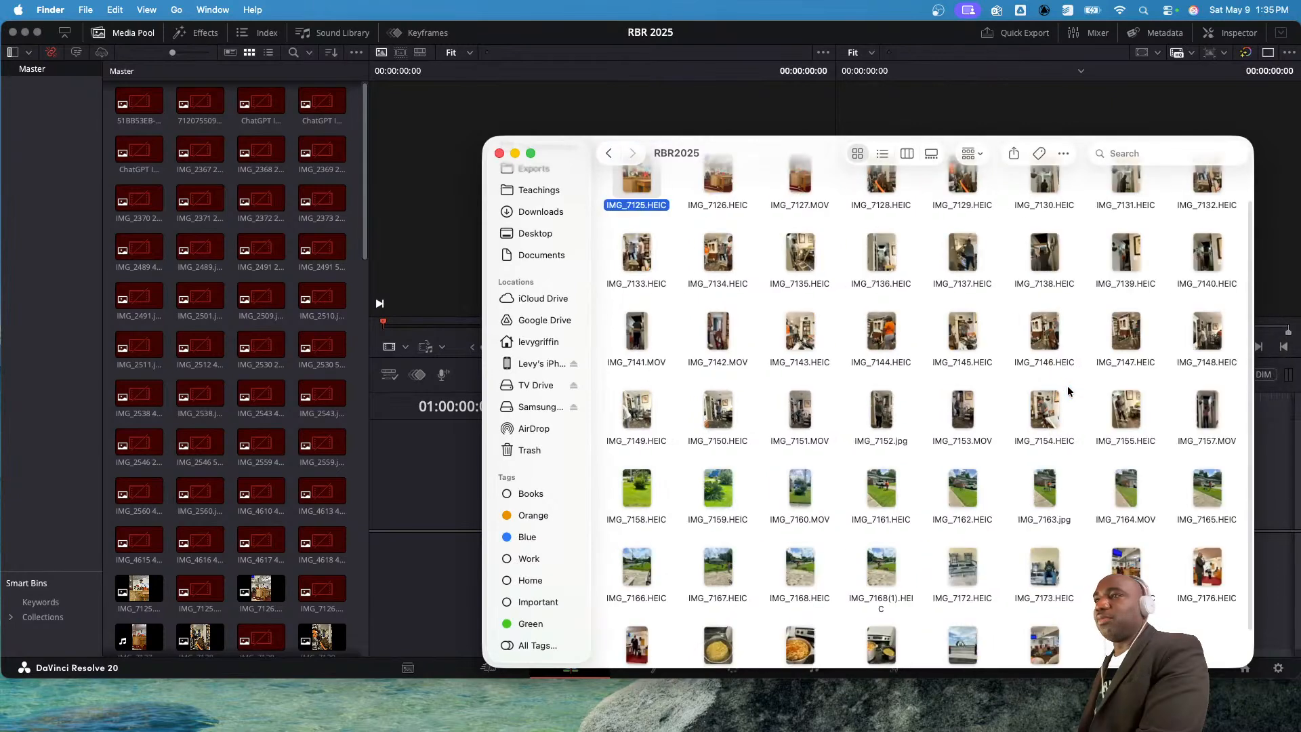
- Examine the files in the RBR2025 folder and compare their names with the clips in the media pool
scroll(888, 270, up, 1)
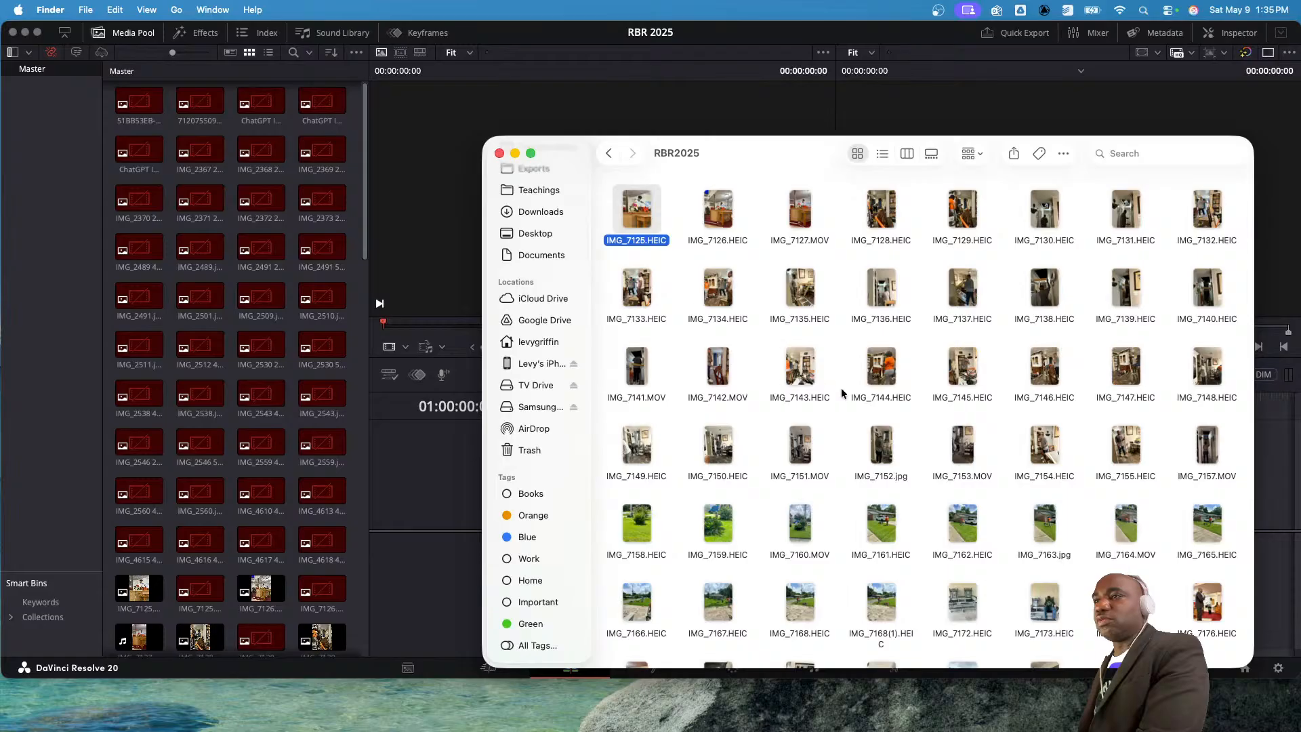
scroll(840, 389, down, 2)
scroll(833, 387, up, 2)
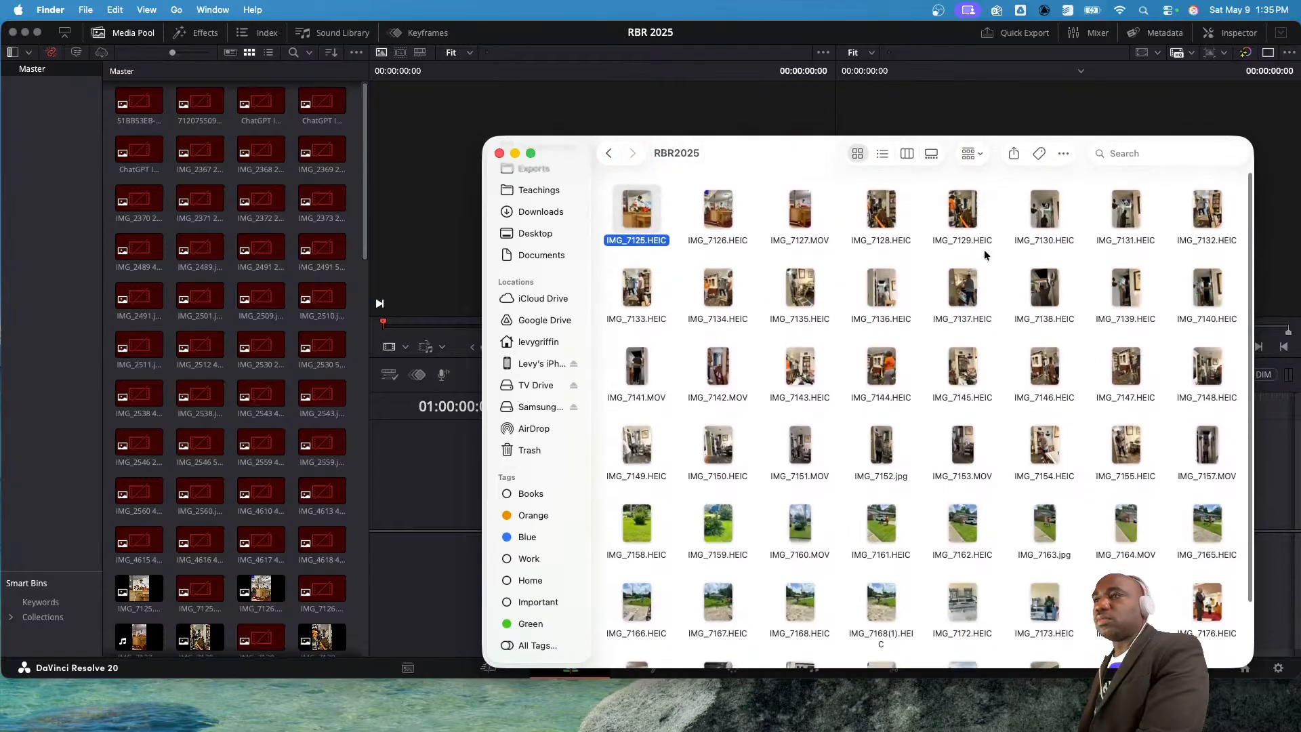
scroll(913, 445, down, 2)
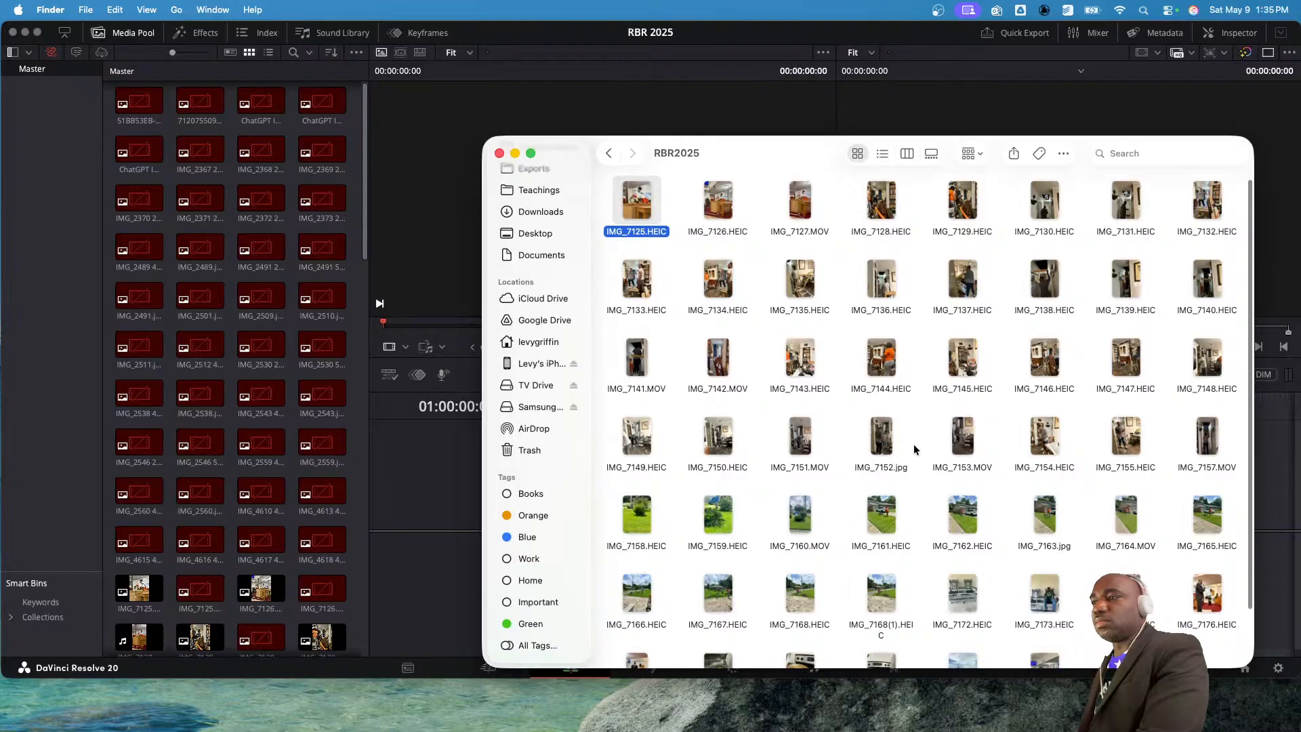
scroll(913, 450, up, 2)
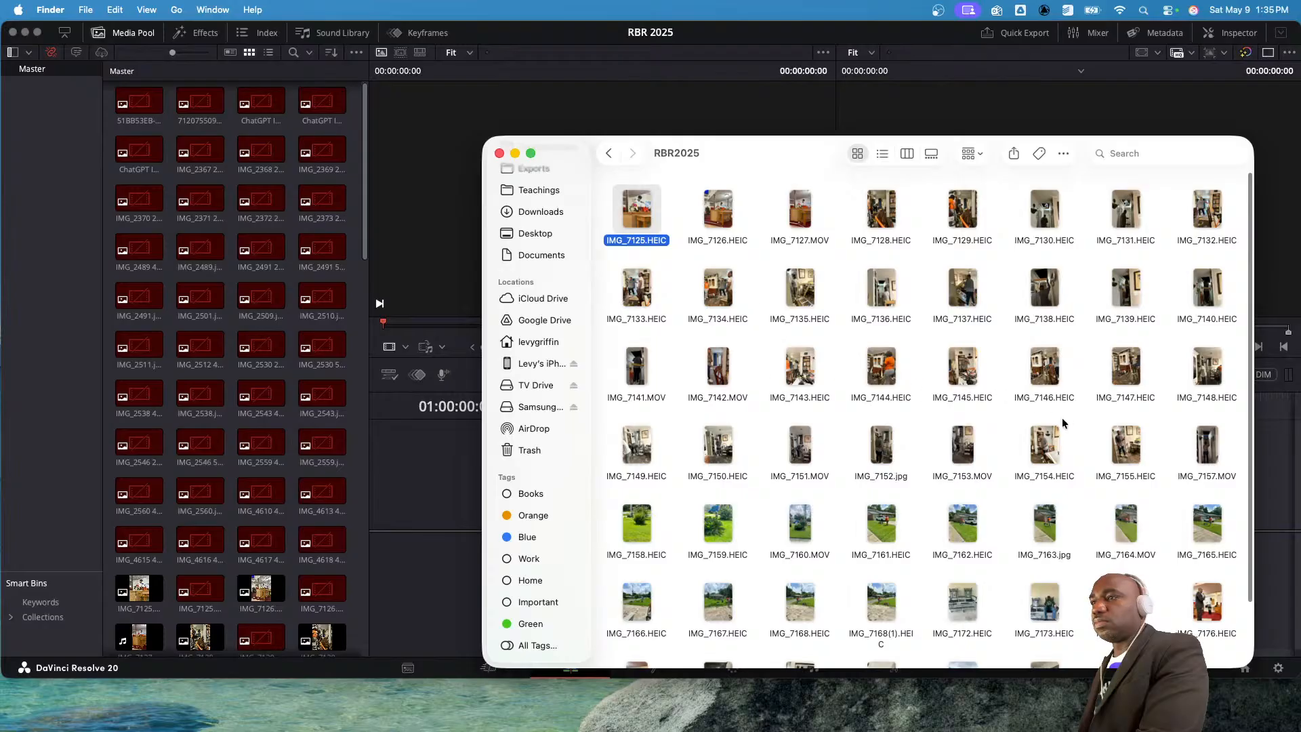
scroll(867, 437, down, 2)
scroll(864, 439, up, 2)
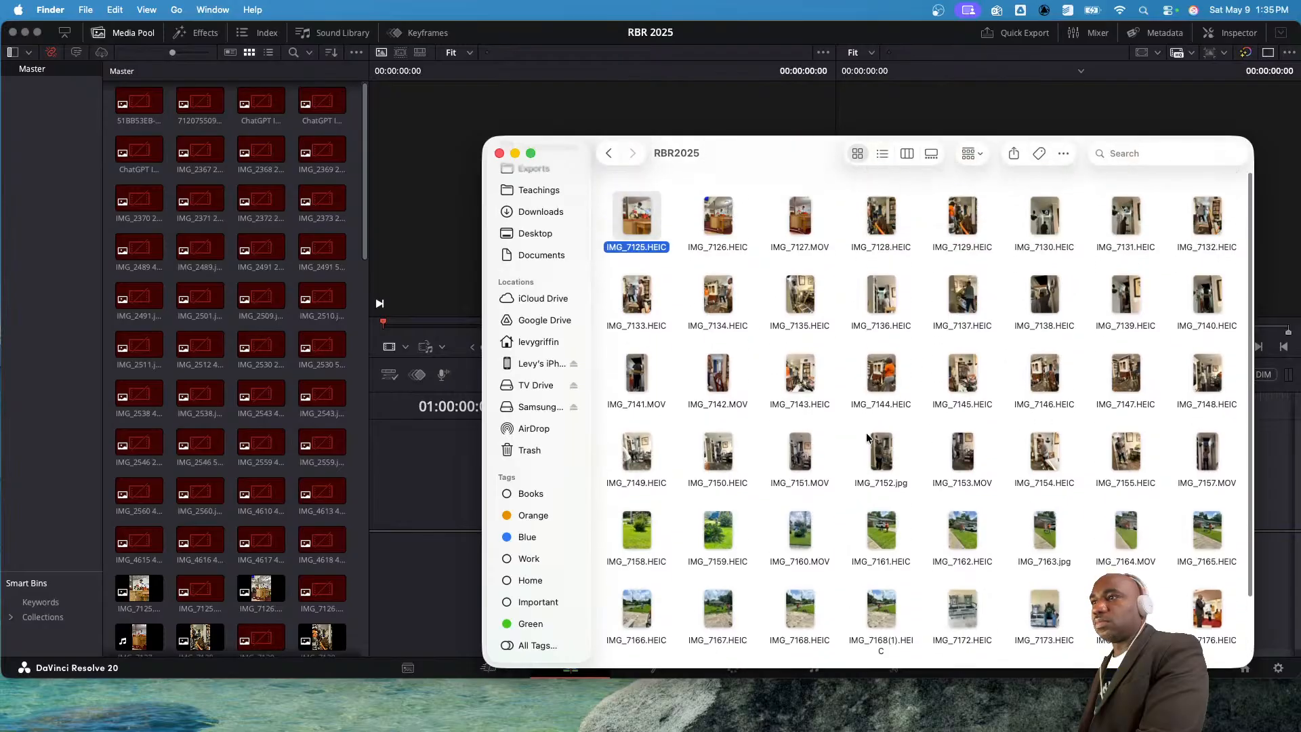
click(915, 282)
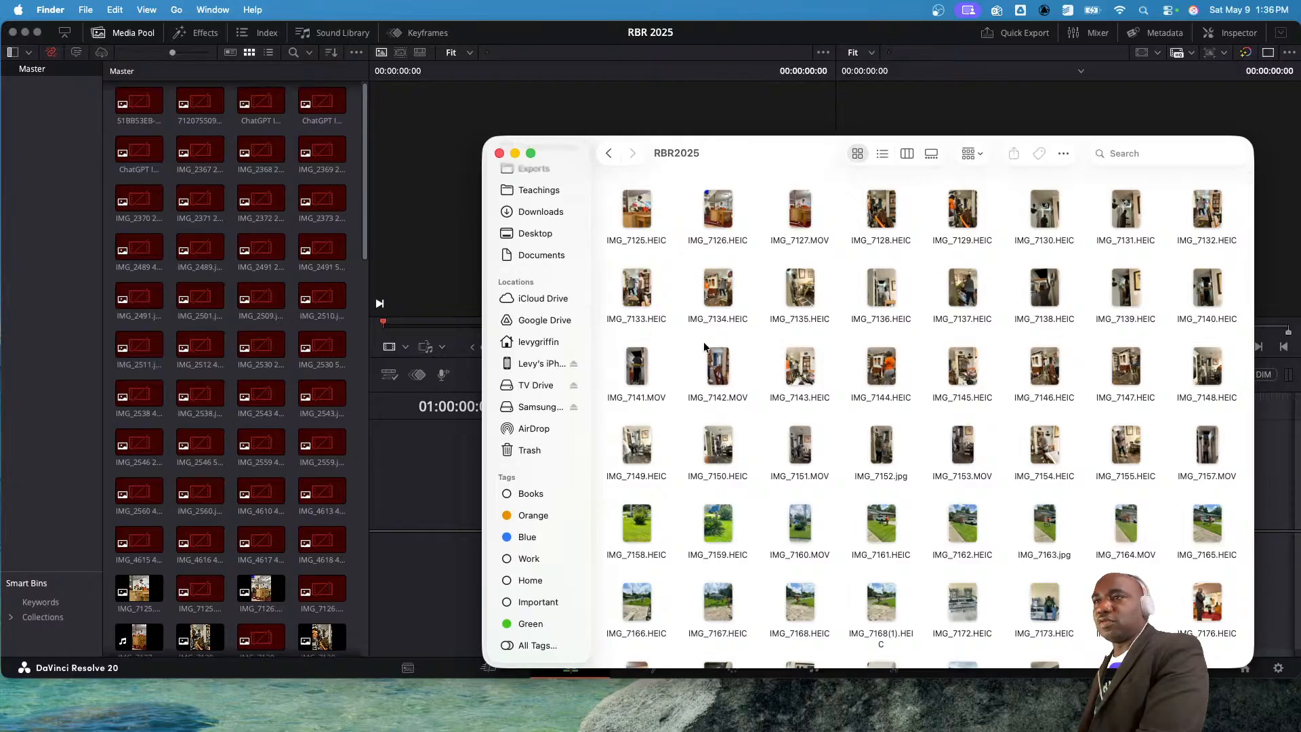
scroll(688, 366, down, 2)
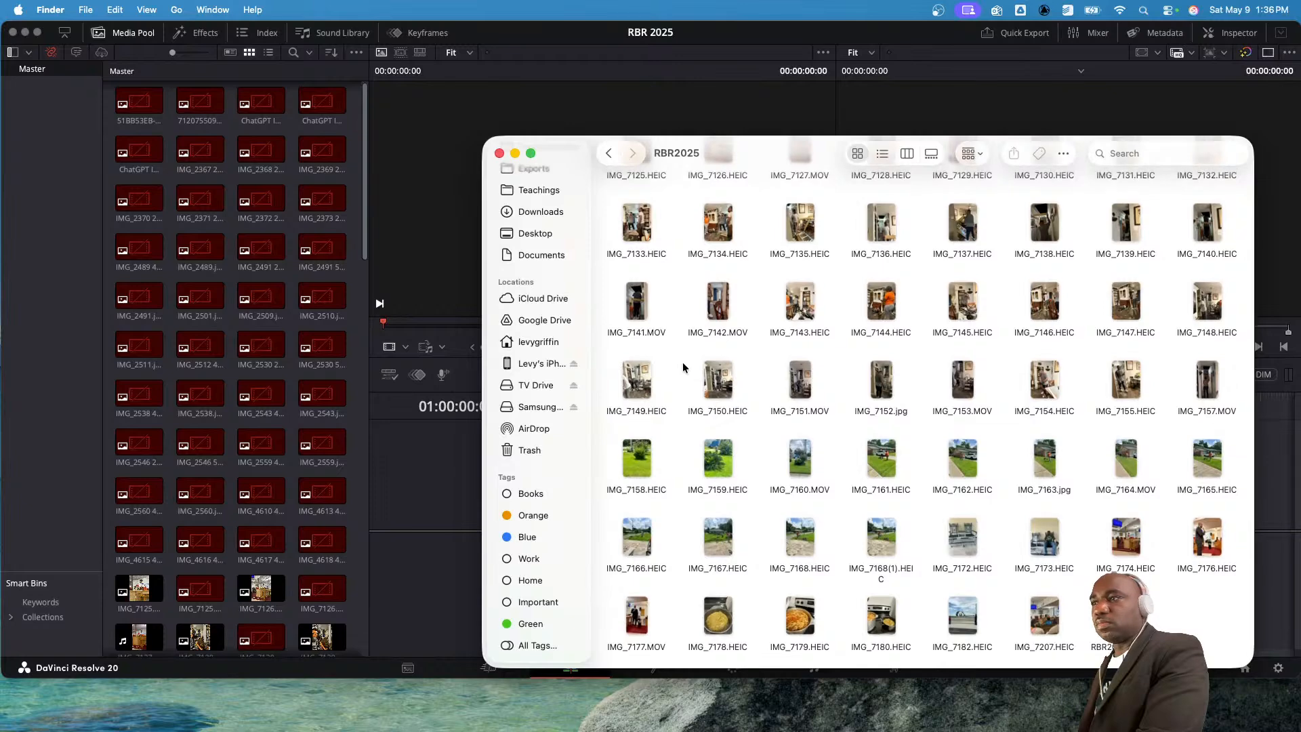
scroll(683, 367, up, 1)
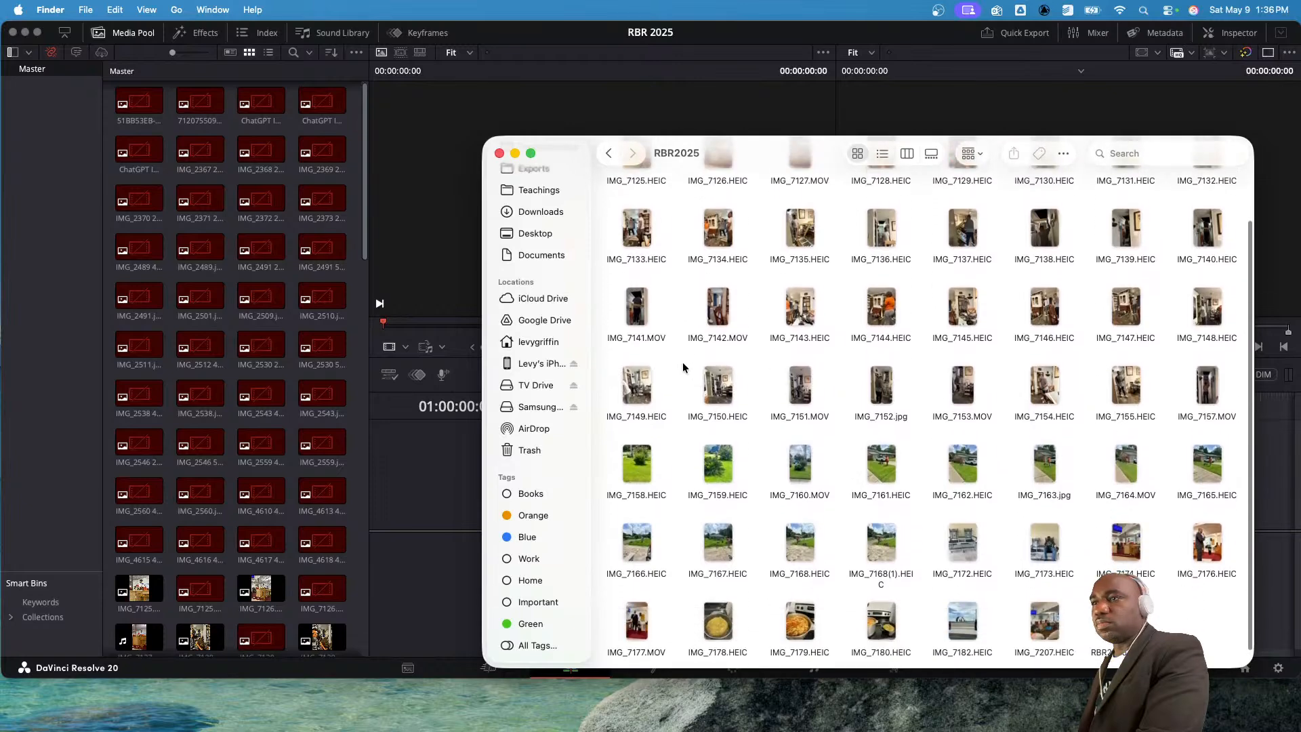
scroll(682, 367, down, 1)
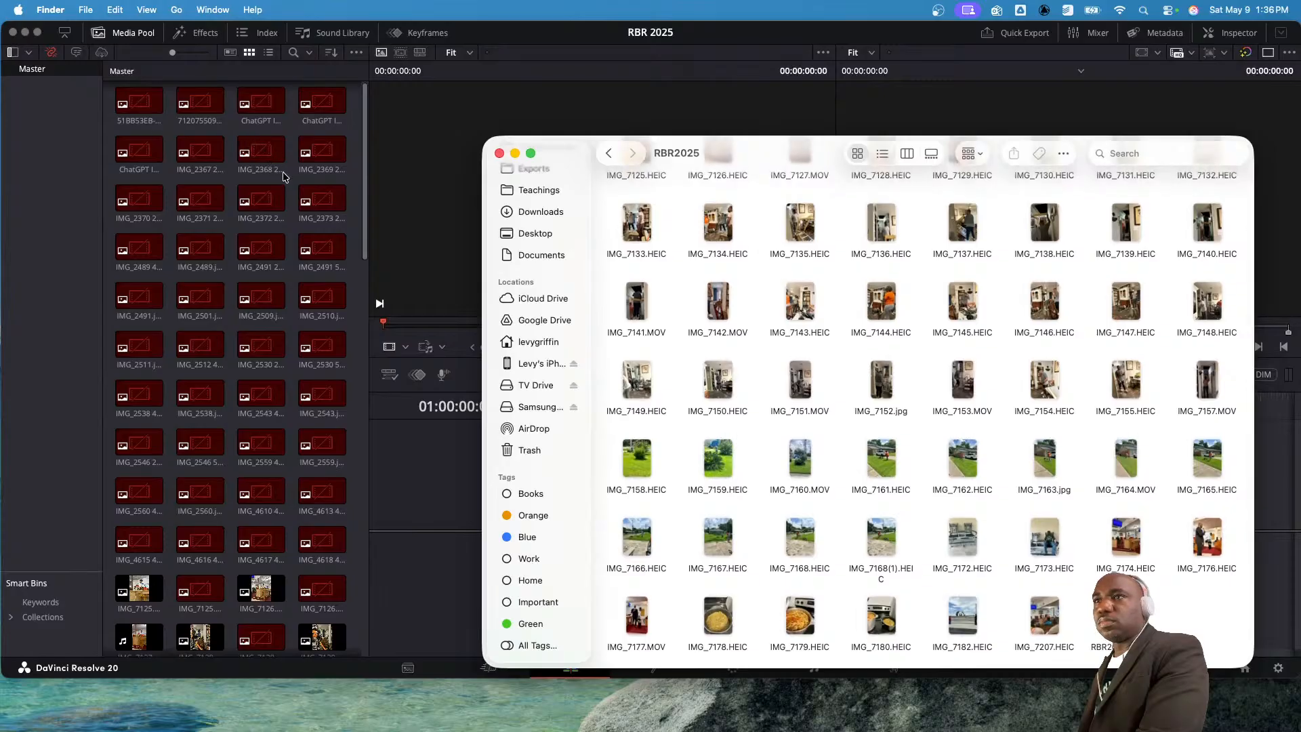
scroll(653, 254, down, 1)
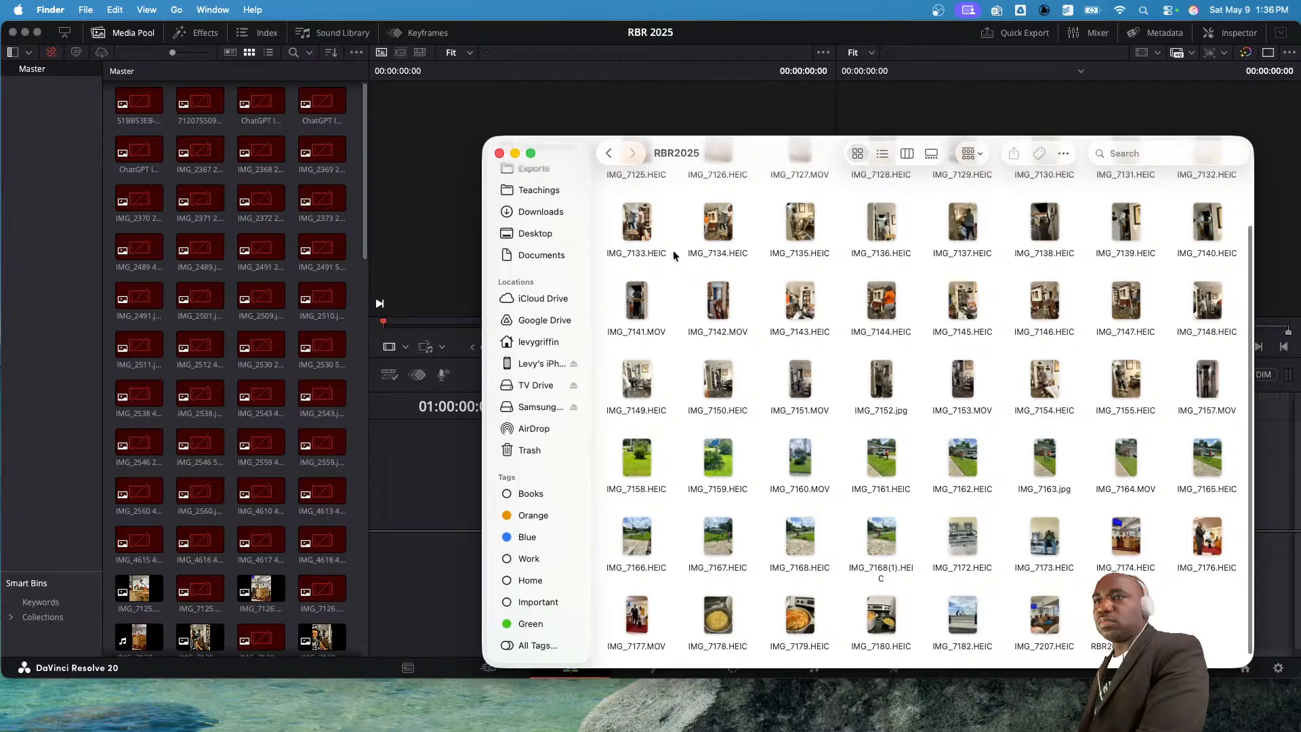
- Remove the stills ahead of the IMG_7125 clips from the media pool, from the 51BB53EB image through IMG_4618 4.jpeg
click(138, 102)
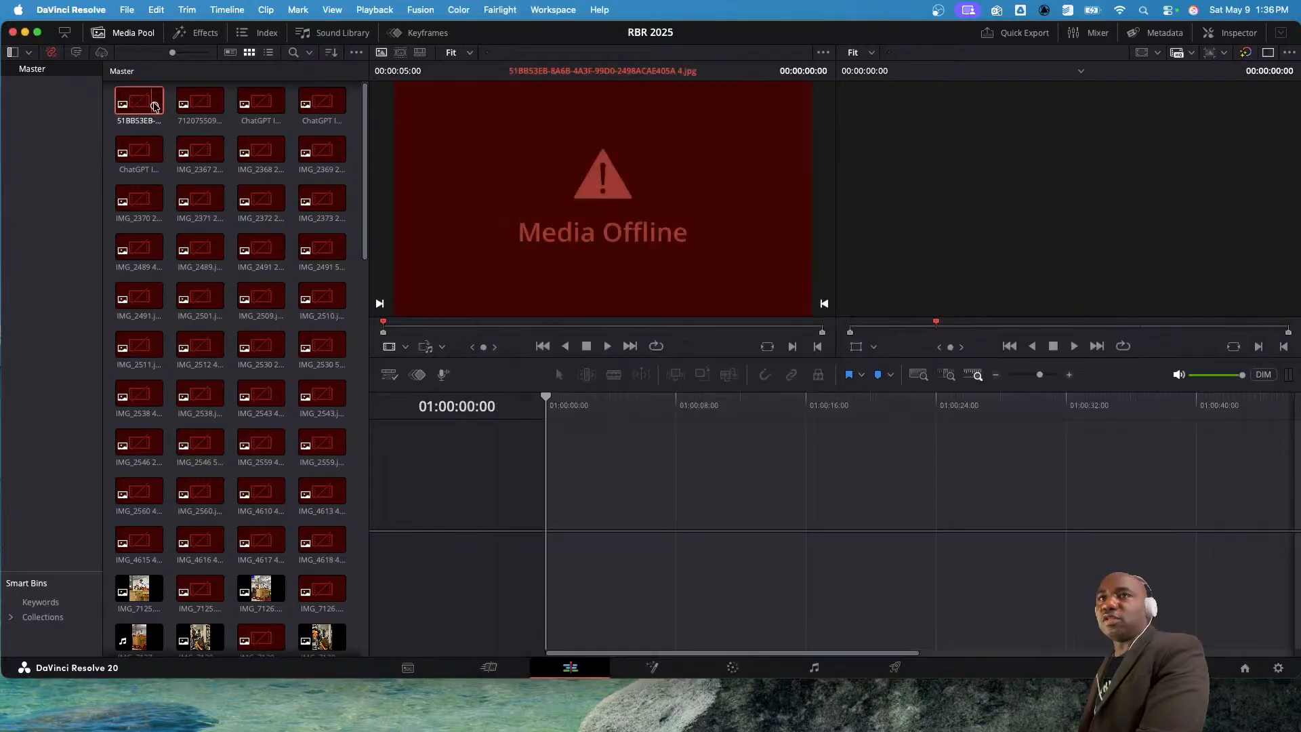
scroll(353, 279, down, 5)
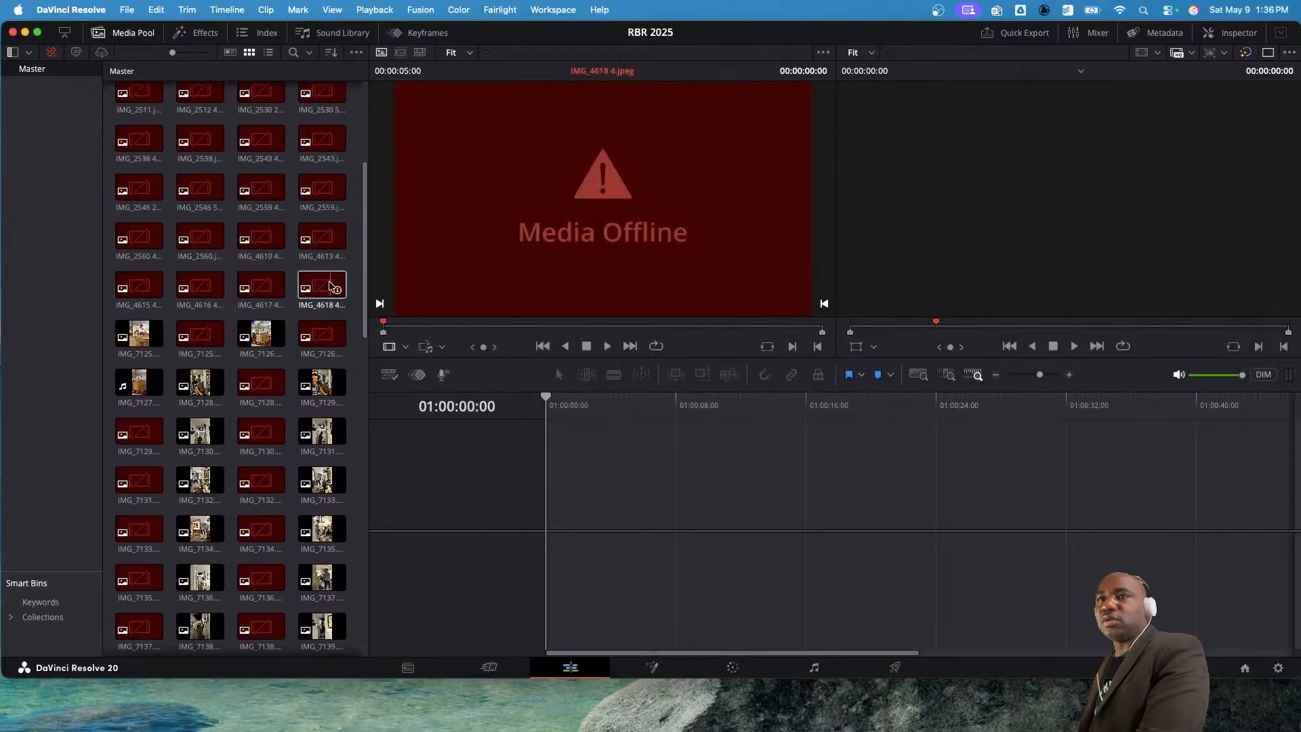
scroll(332, 274, down, 1)
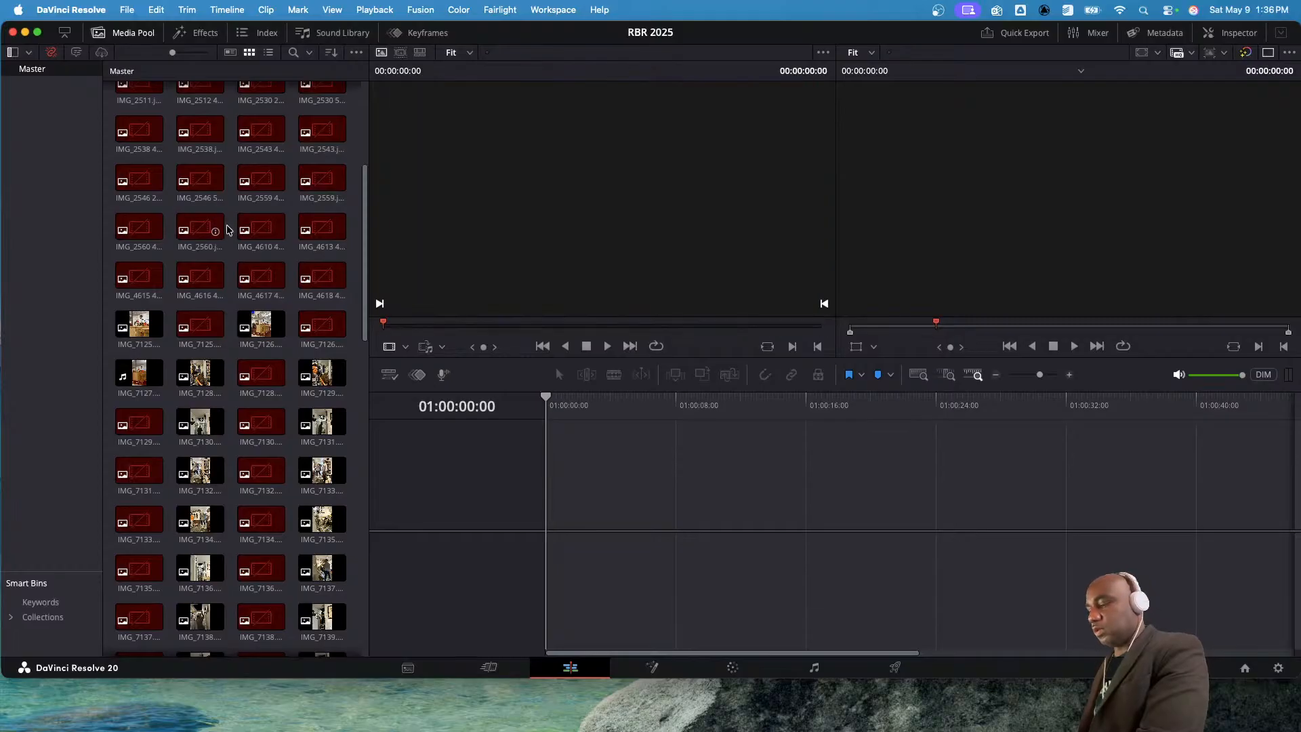
scroll(309, 292, up, 5)
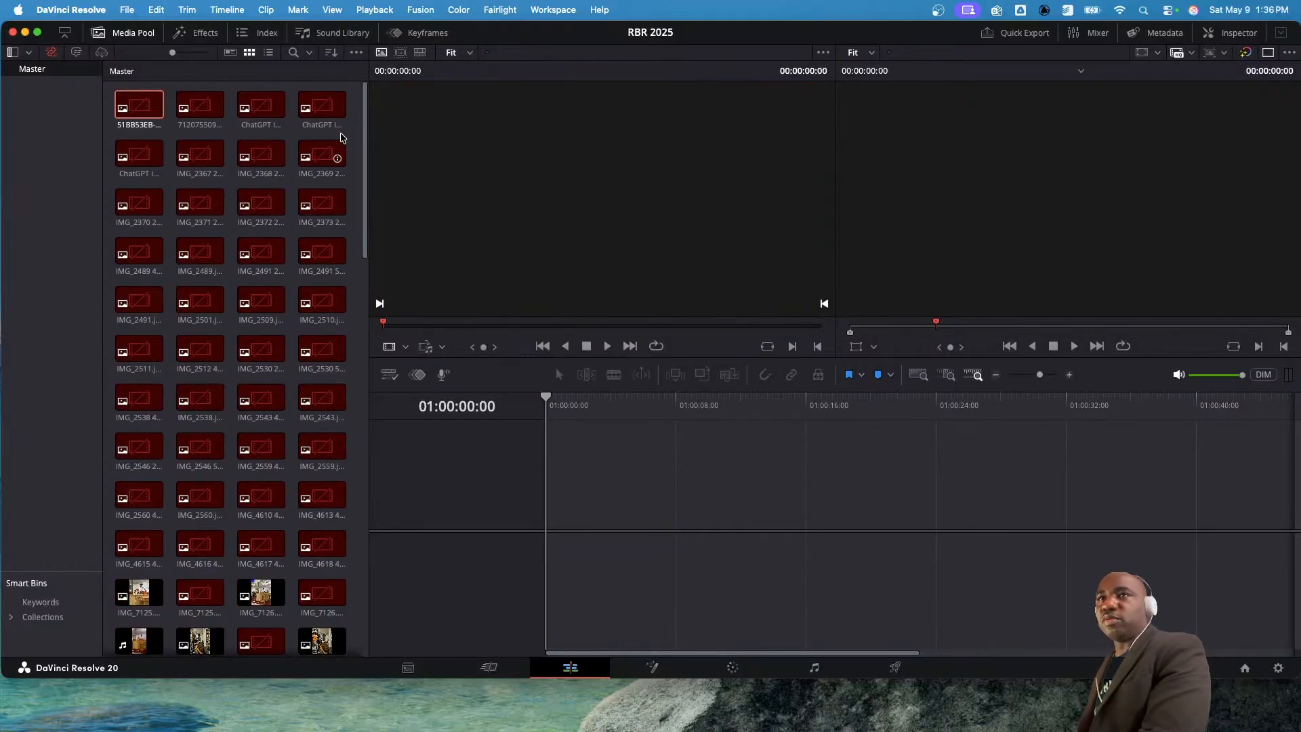
drag(354, 106, 124, 545)
right_click(148, 499)
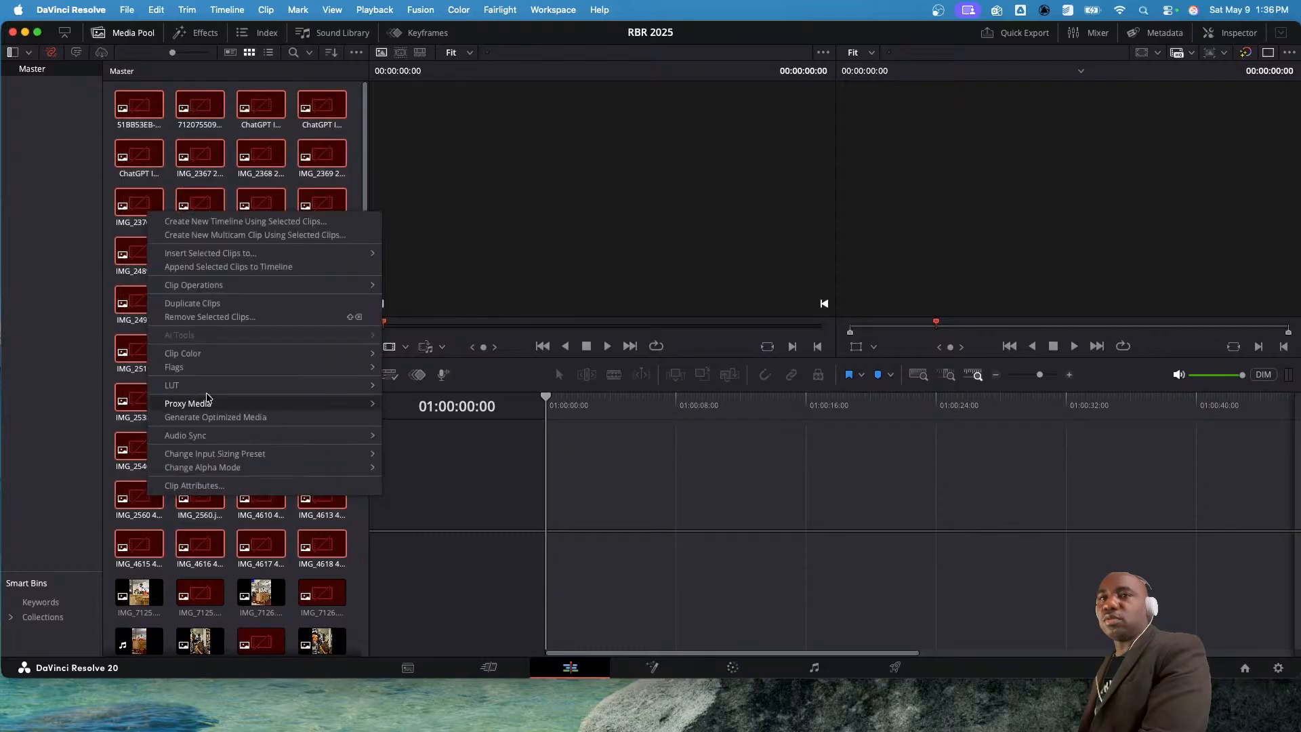
click(231, 319)
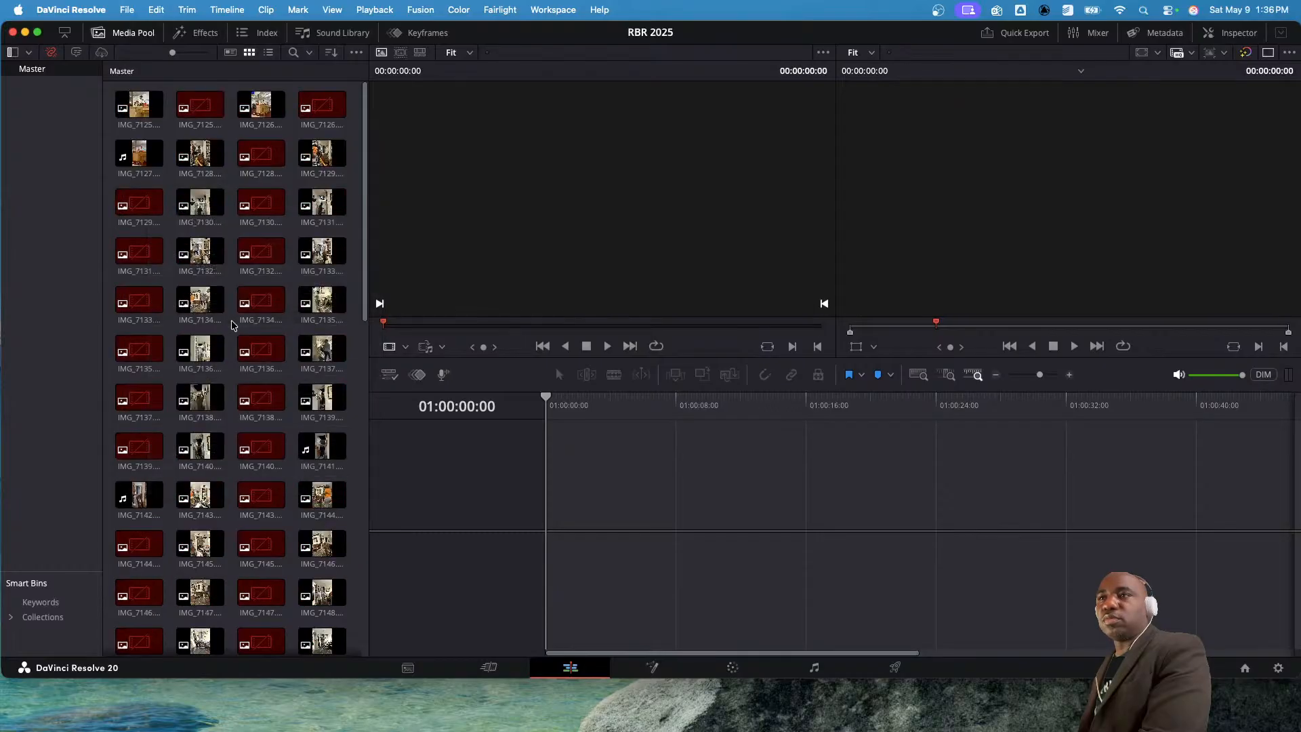
- Try to resync the media files of the Master bin
right_click(357, 113)
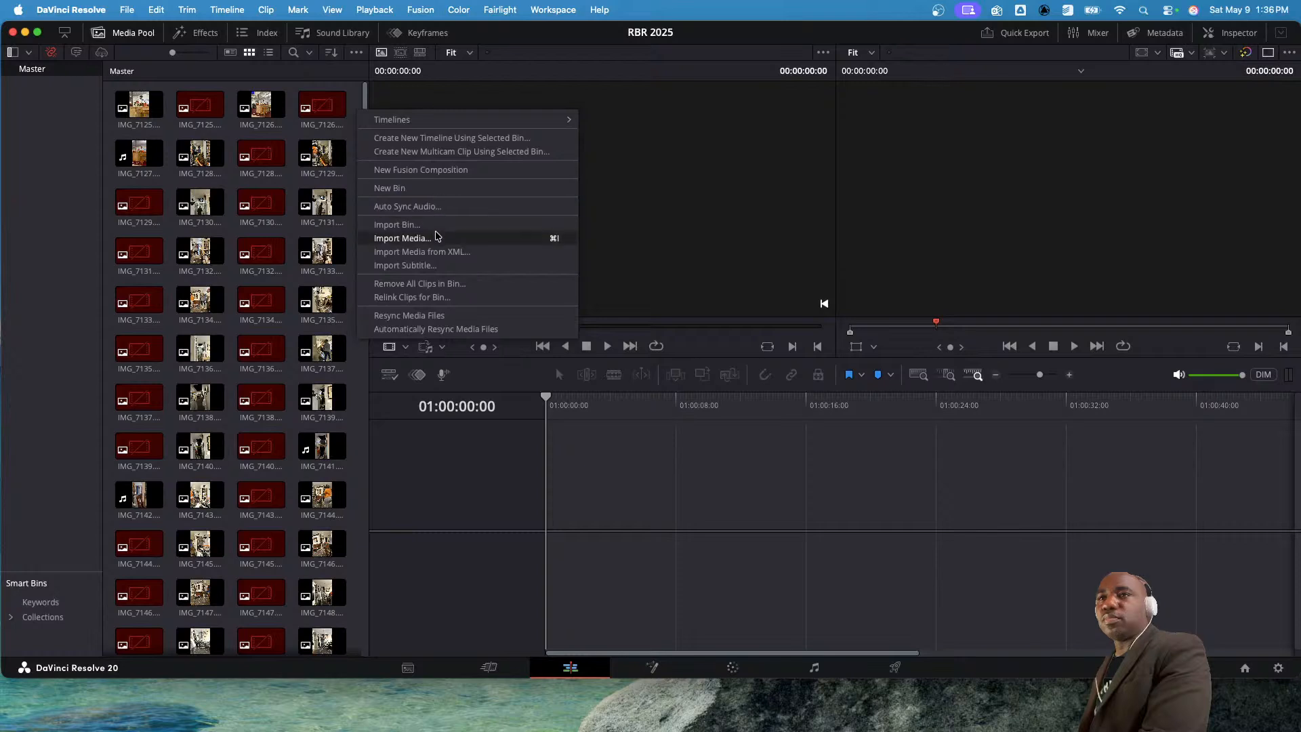
click(442, 316)
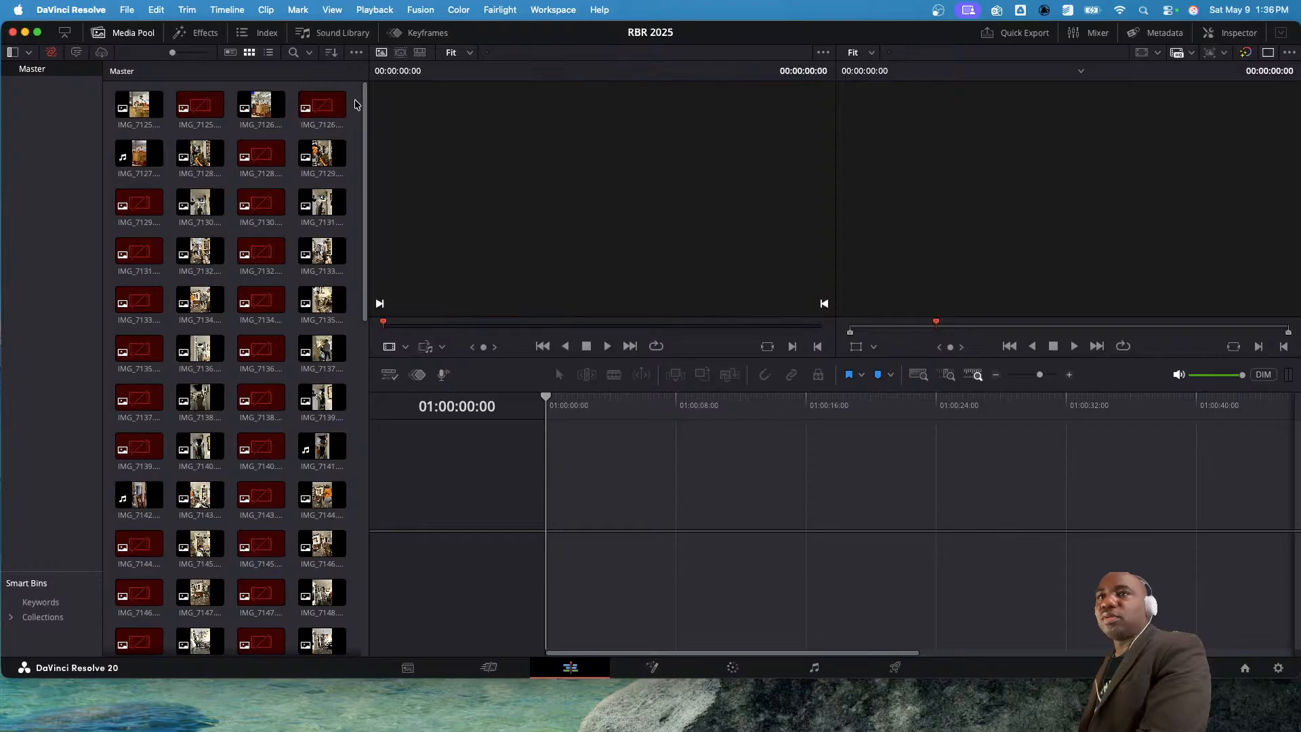
- Remove all remaining clips from the Master bin of the media pool
right_click(357, 109)
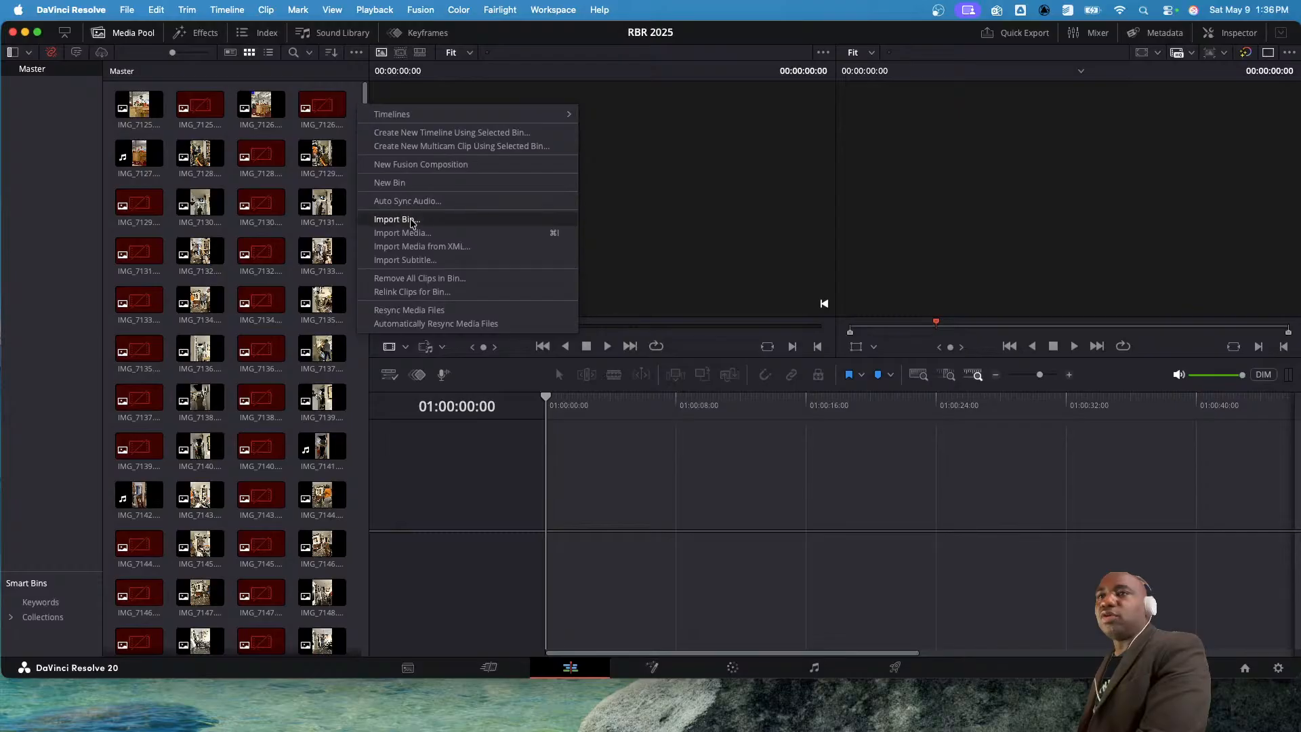
click(350, 101)
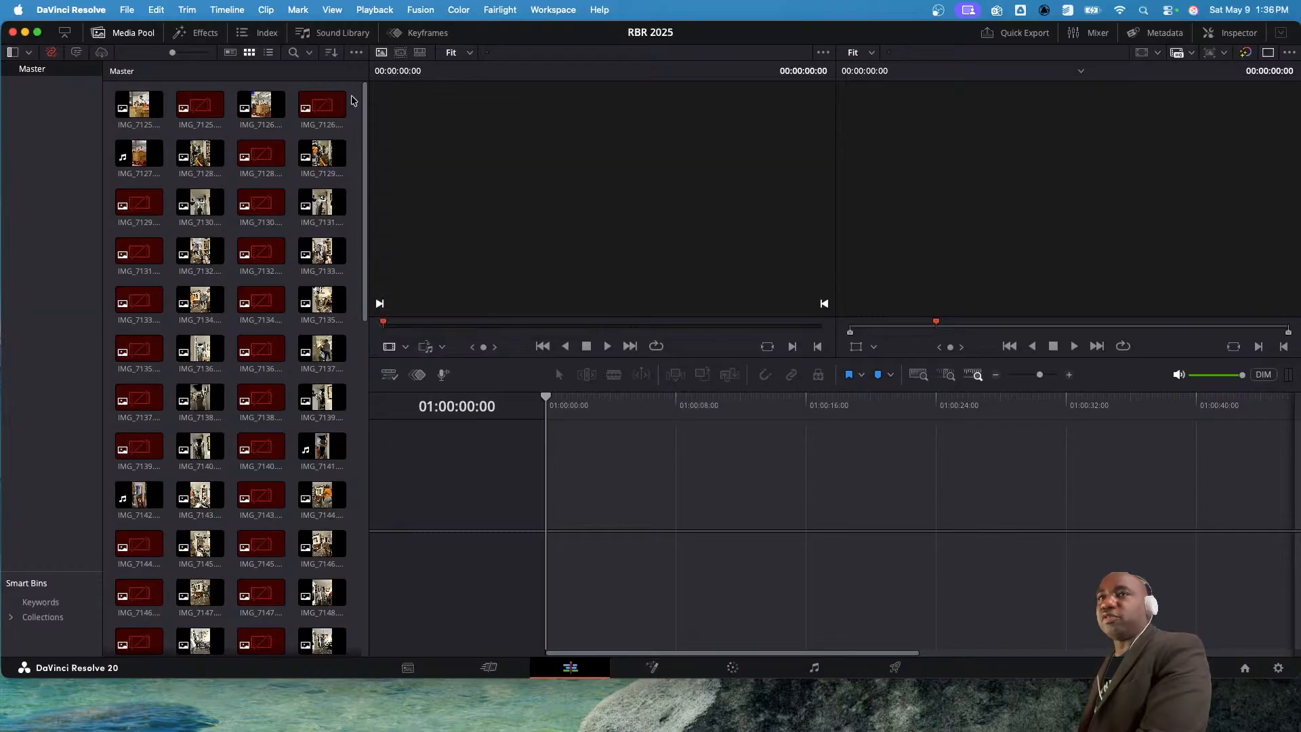
key(super+a)
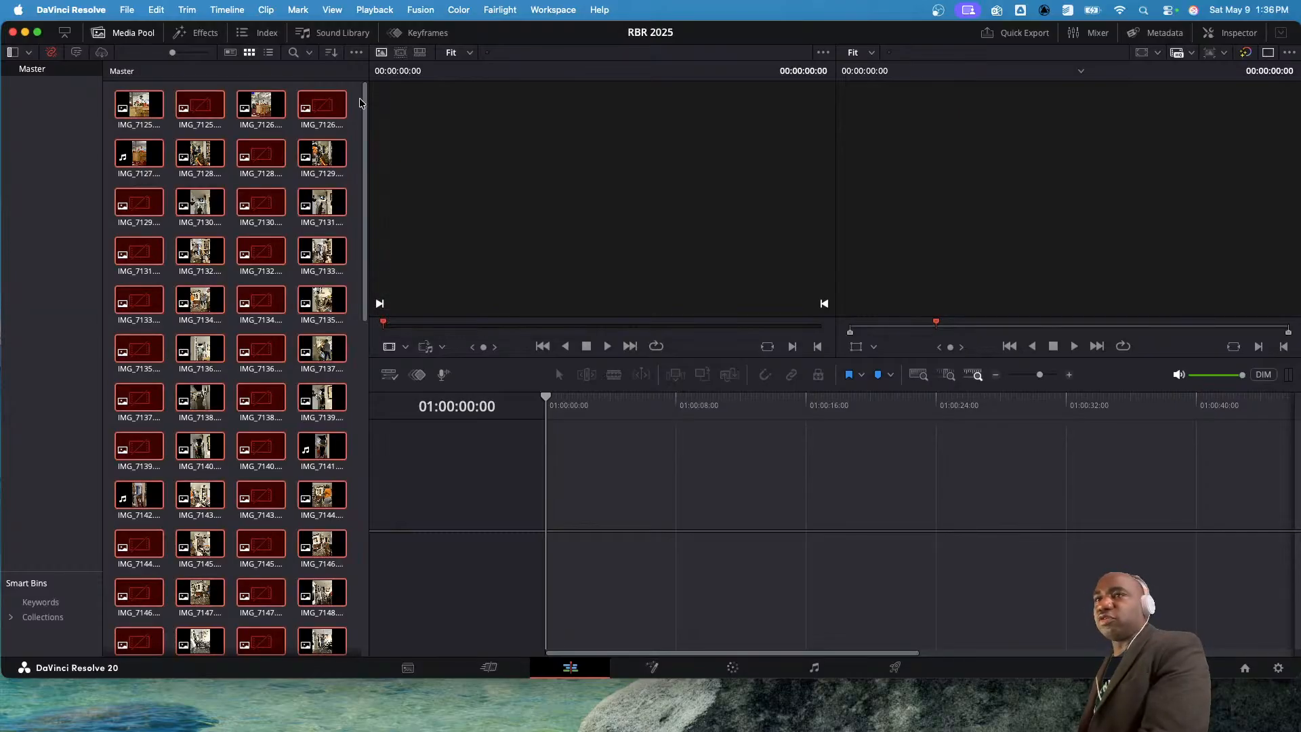
key(Delete)
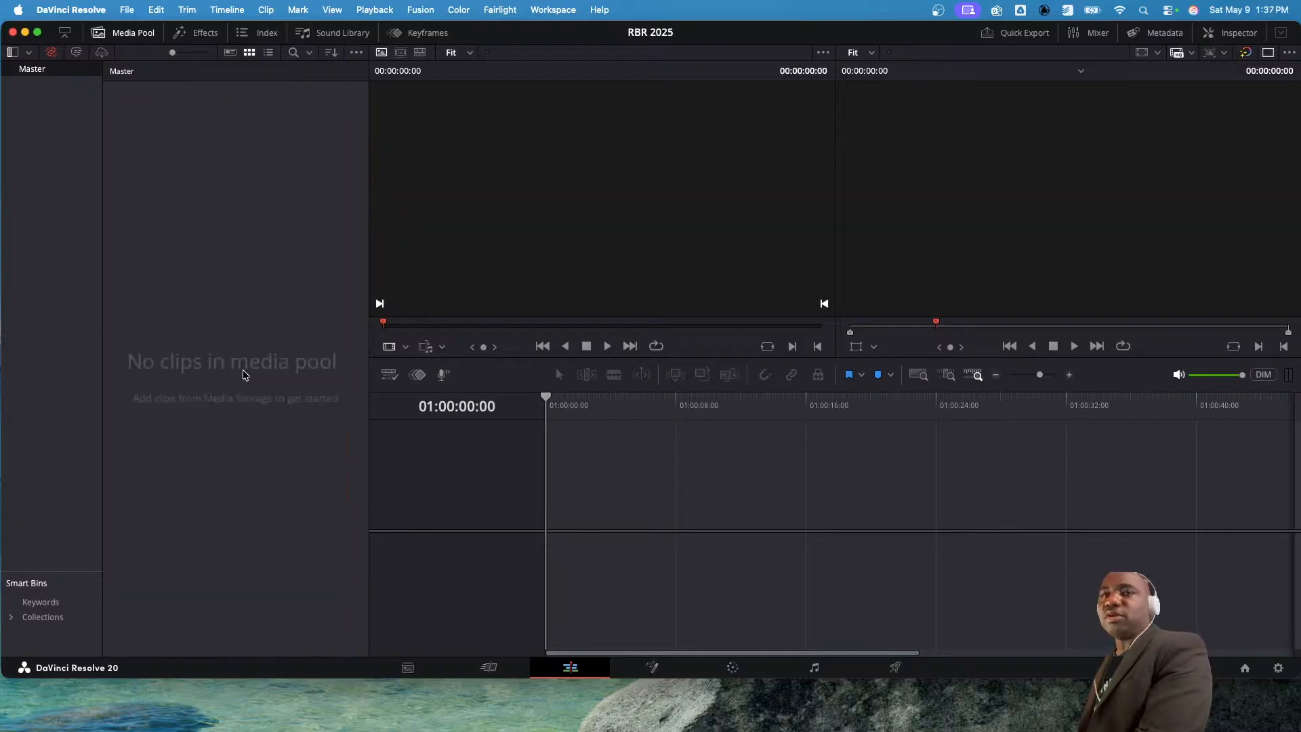
- Start importing media into the Master bin and allow the requested access to the Desktop folder
right_click(202, 357)
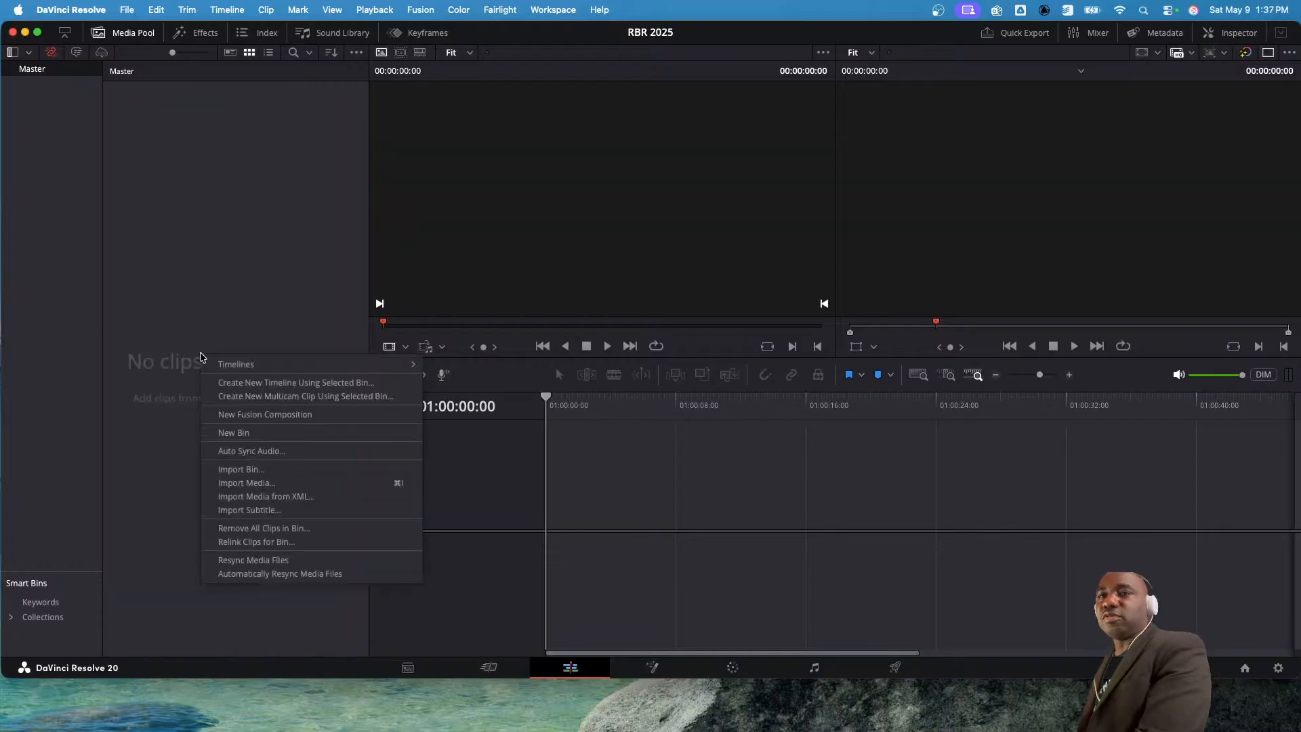
click(285, 482)
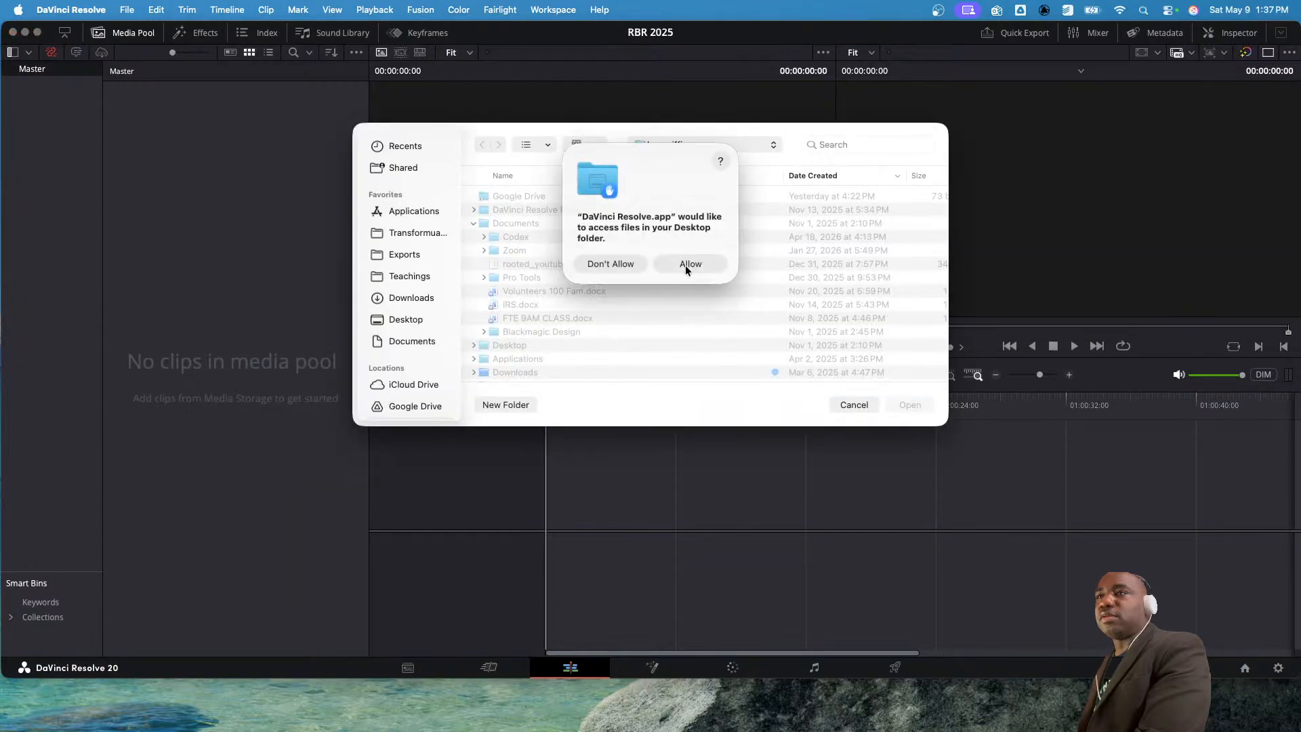
click(697, 264)
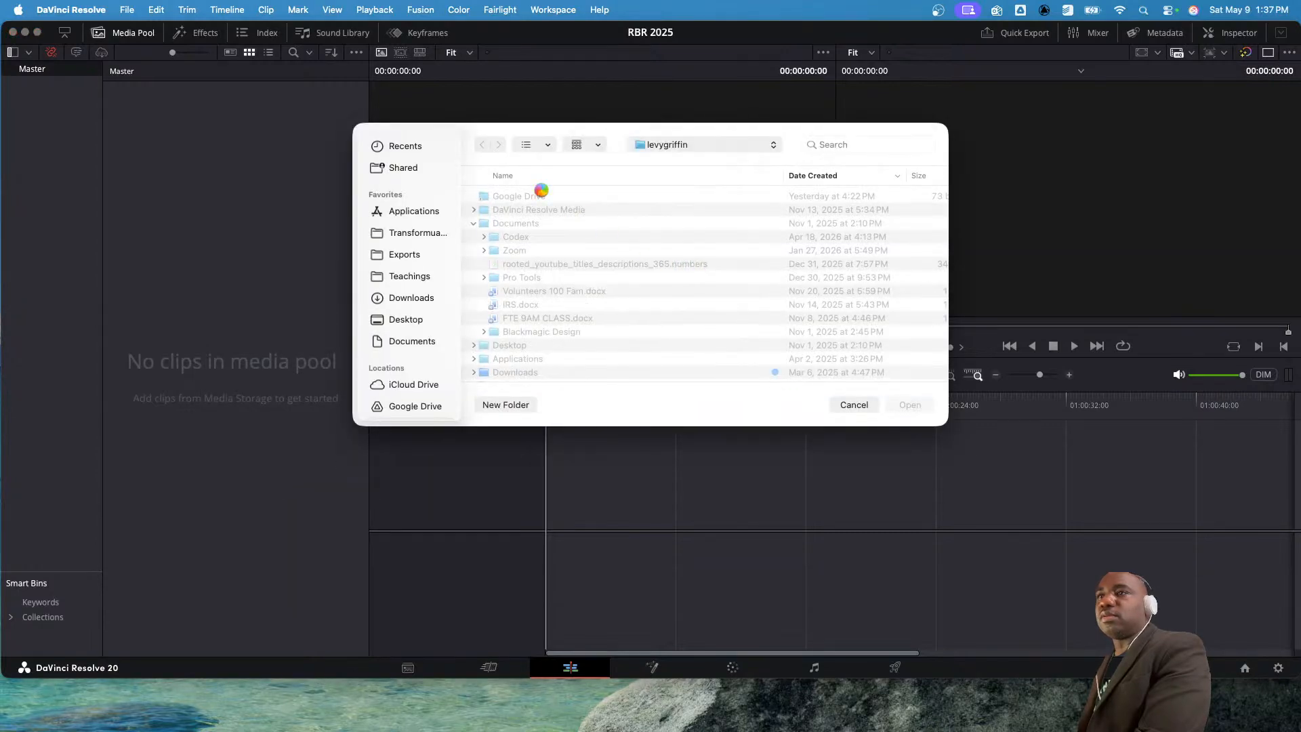
click(686, 262)
click(684, 263)
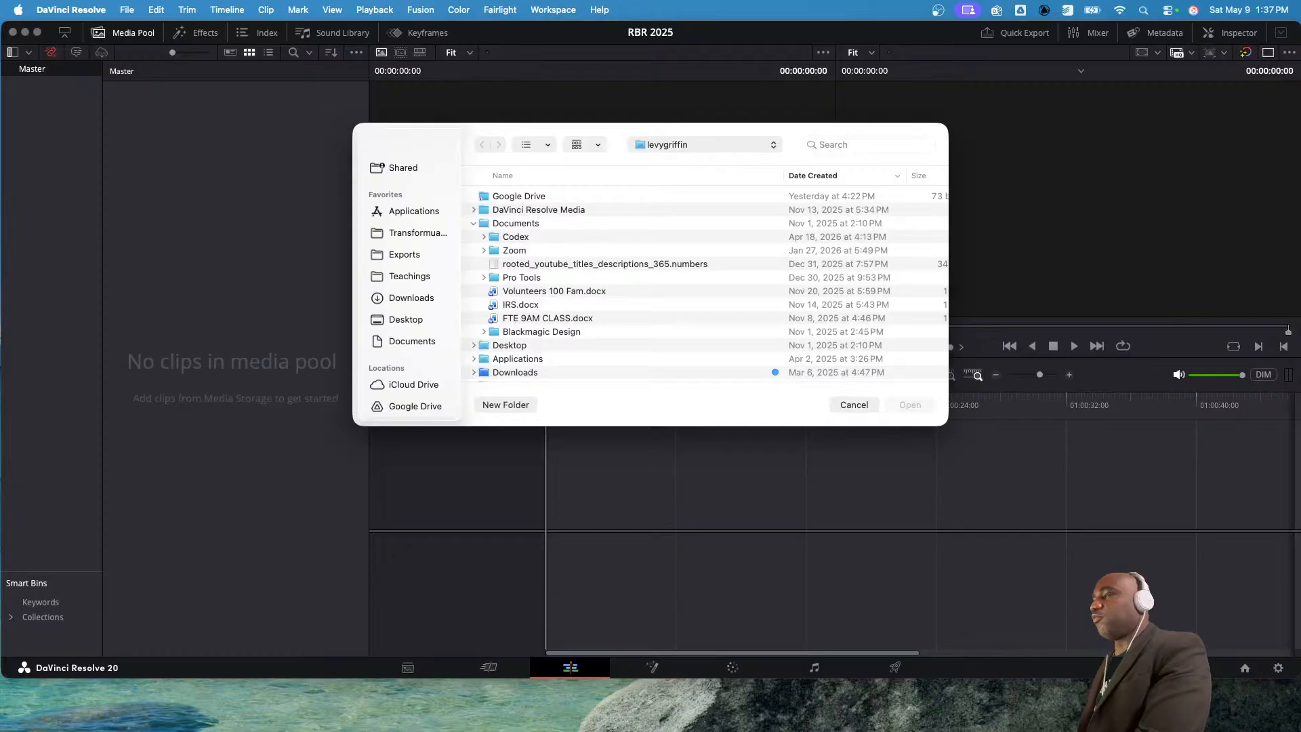
- Import all files from IMG_7141.MOV through the last HEIC image of TV Drive's RBR2025 folder into the Master bin
scroll(442, 182, down, 1)
scroll(410, 364, down, 3)
click(414, 324)
scroll(570, 269, down, 5)
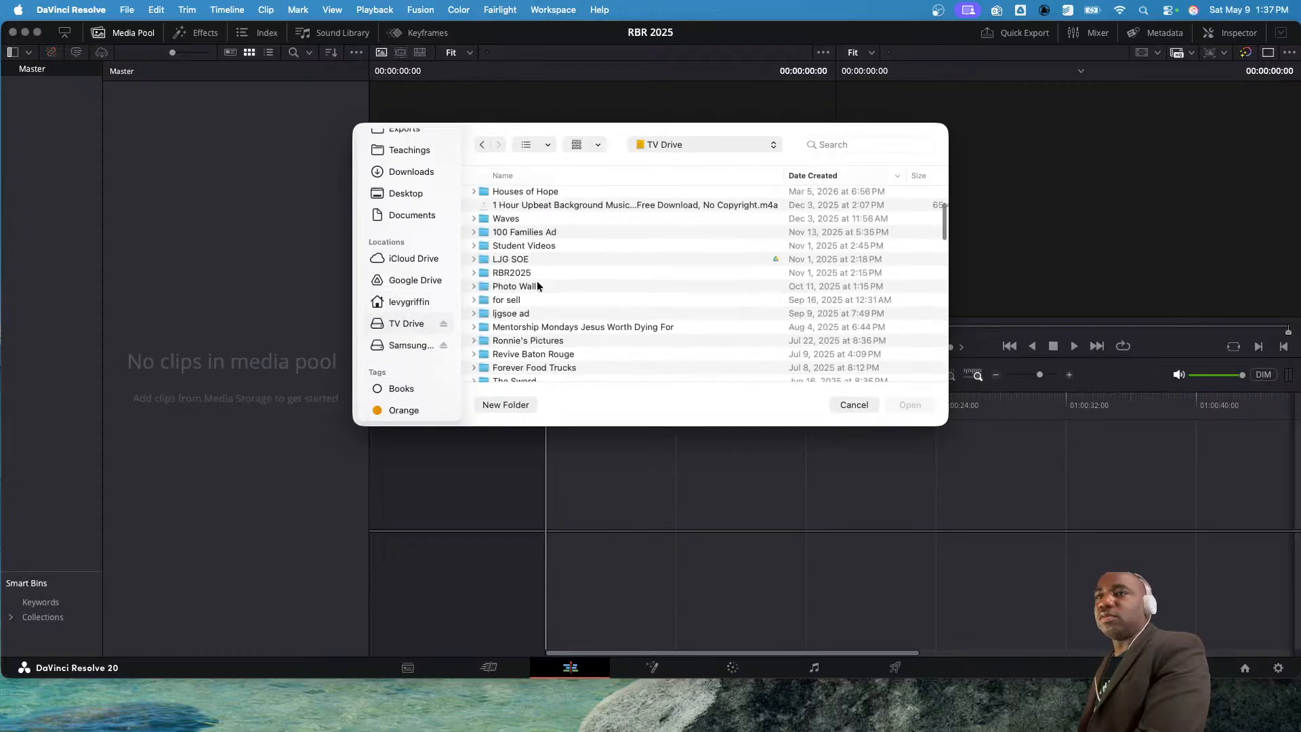
click(528, 272)
click(898, 405)
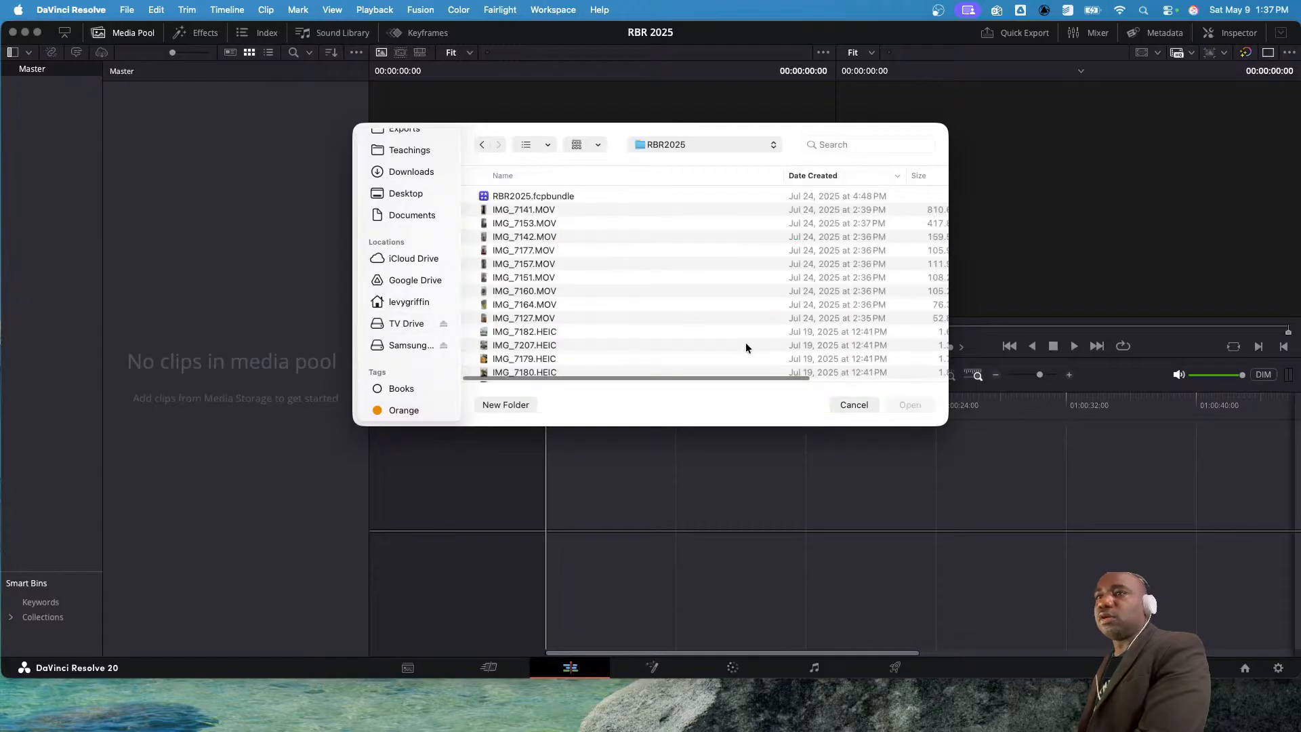
click(536, 210)
scroll(579, 252, down, 10)
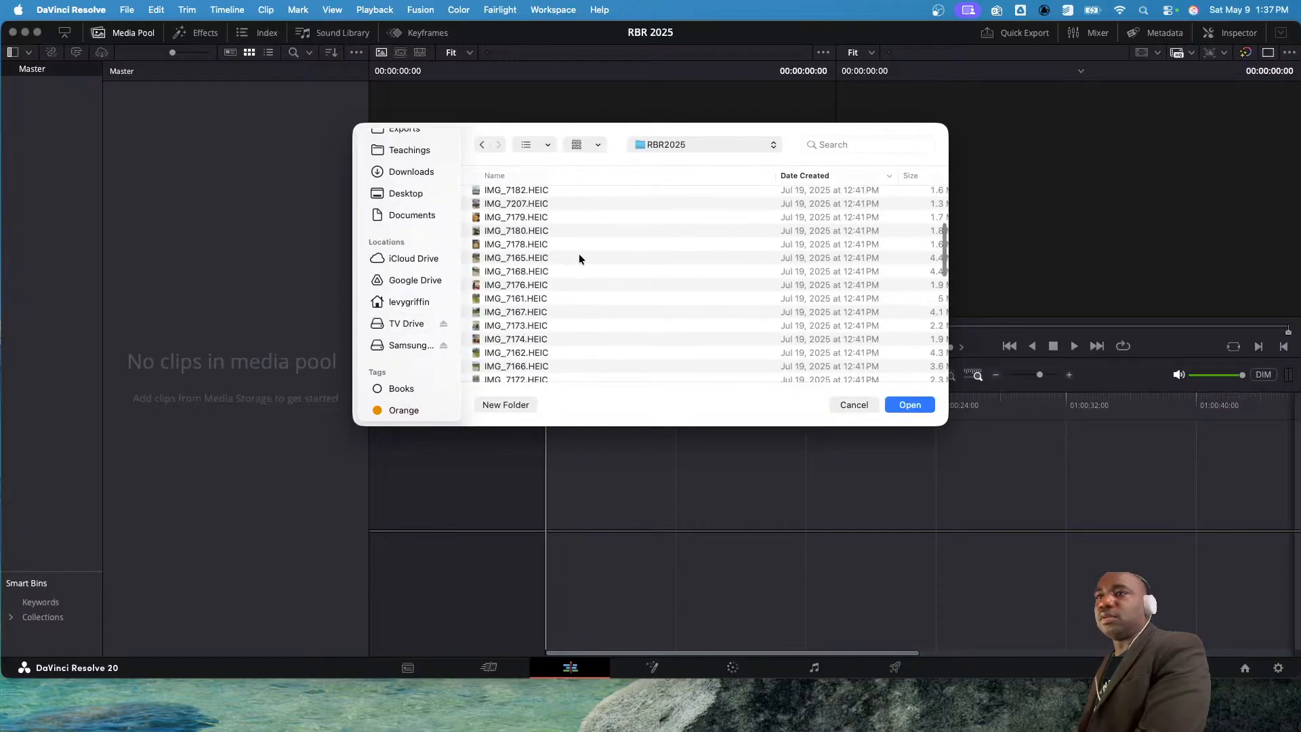
shift+click(516, 368)
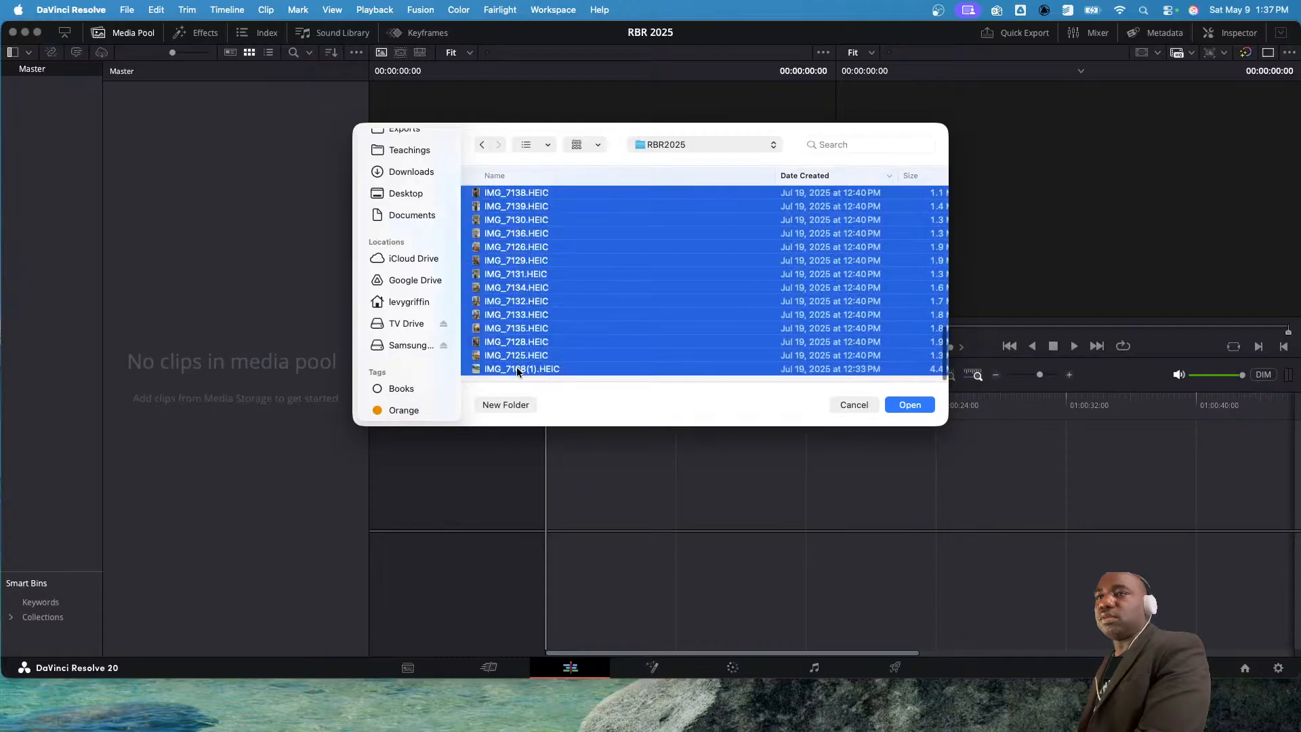
click(905, 406)
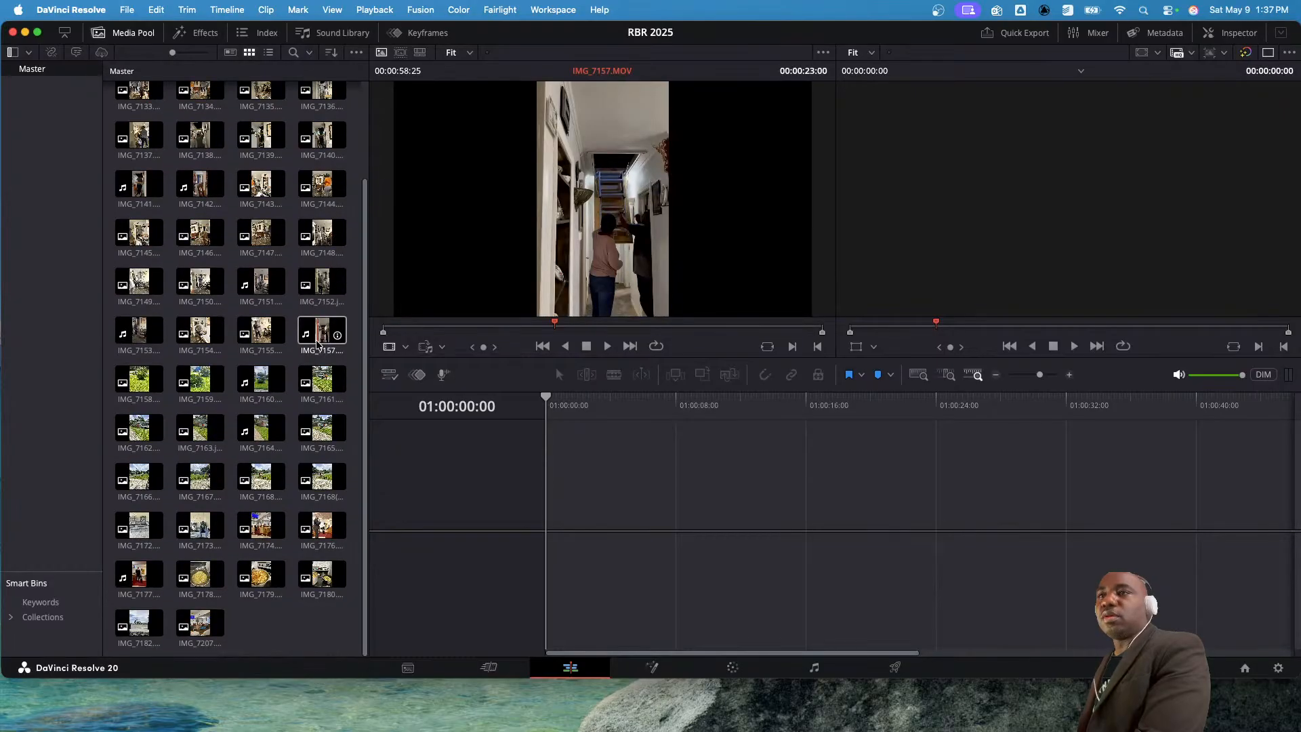
- Preview several of the imported clips in the source viewer, including IMG_7125.HEIC
scroll(284, 216, up, 3)
click(271, 204)
click(262, 301)
click(139, 106)
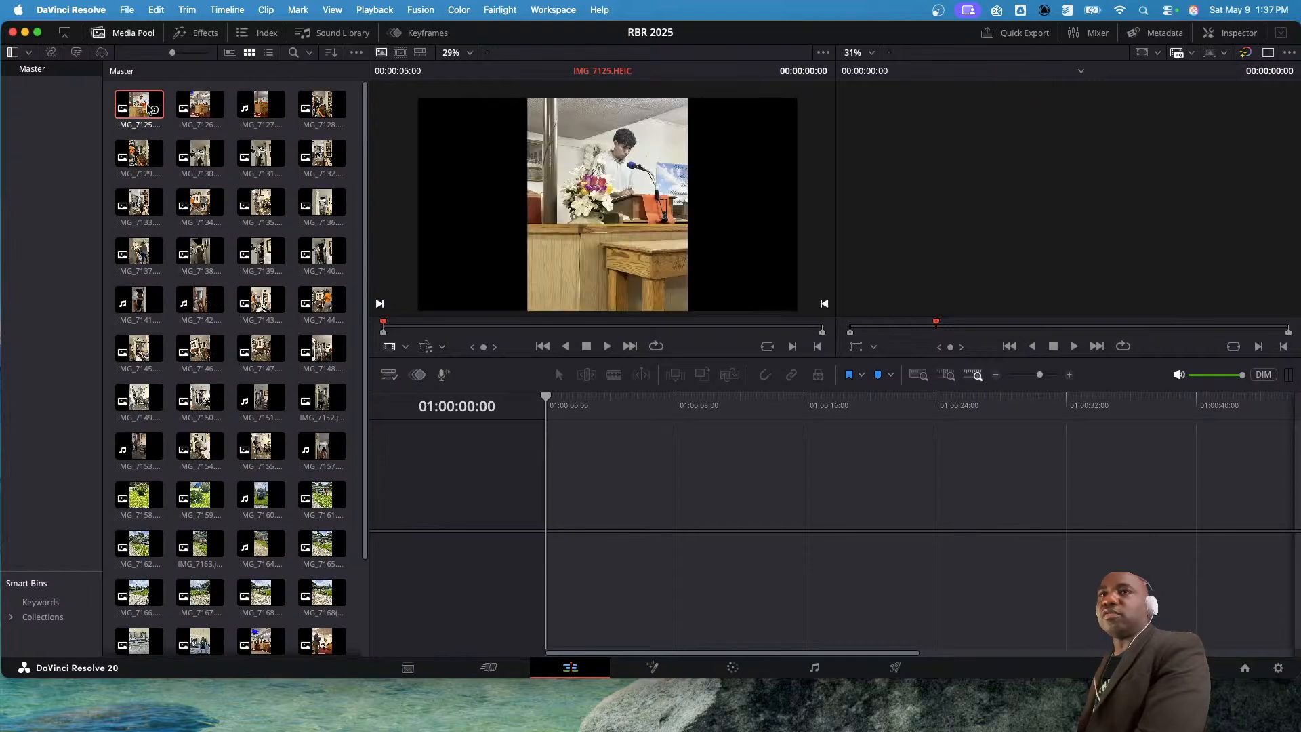
click(211, 106)
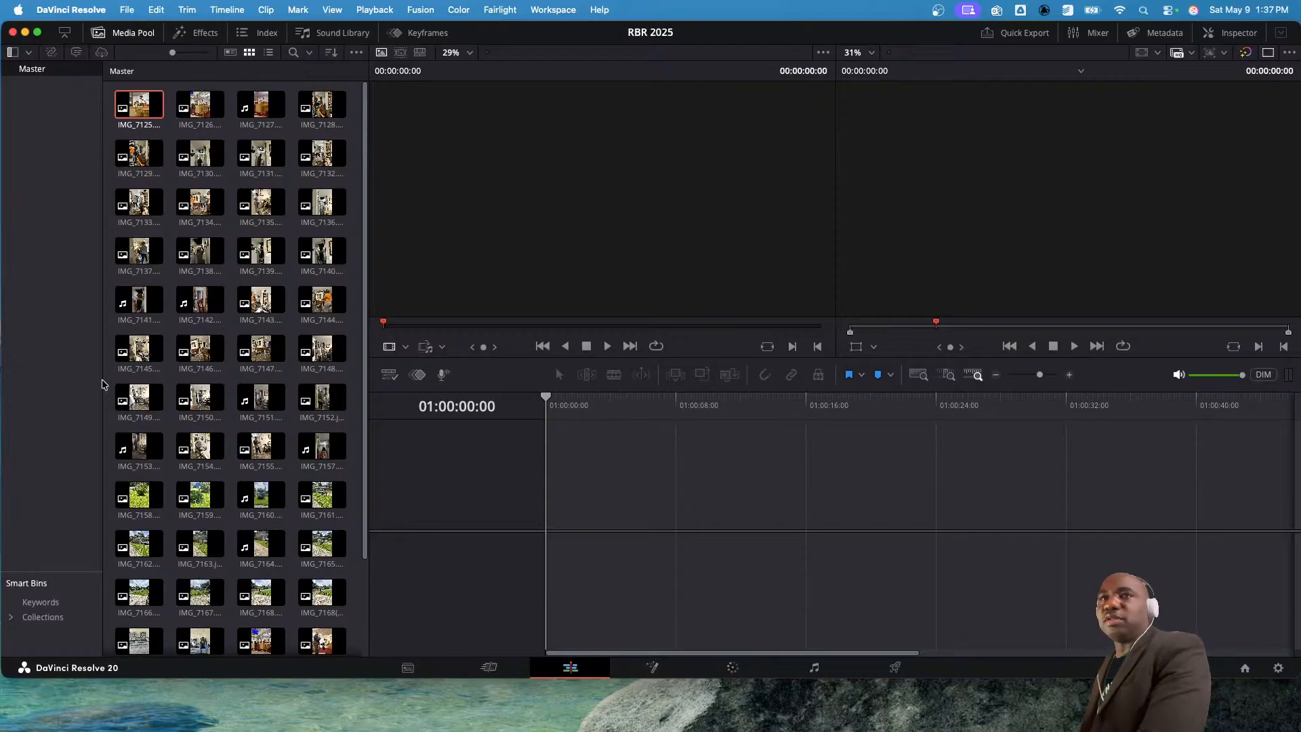
click(143, 106)
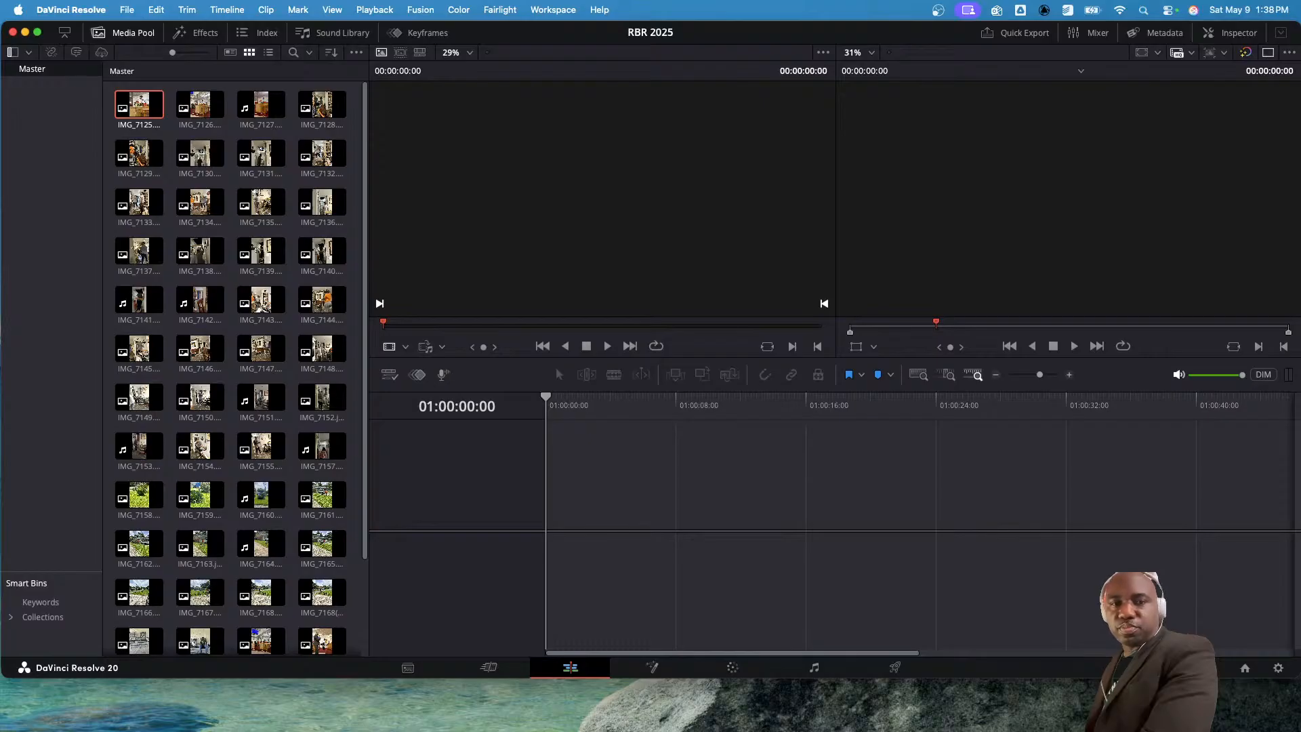
- Switch to the blank Word document, place its window beside the media pool and title the outline "RBR 2025"
key(super+Tab)
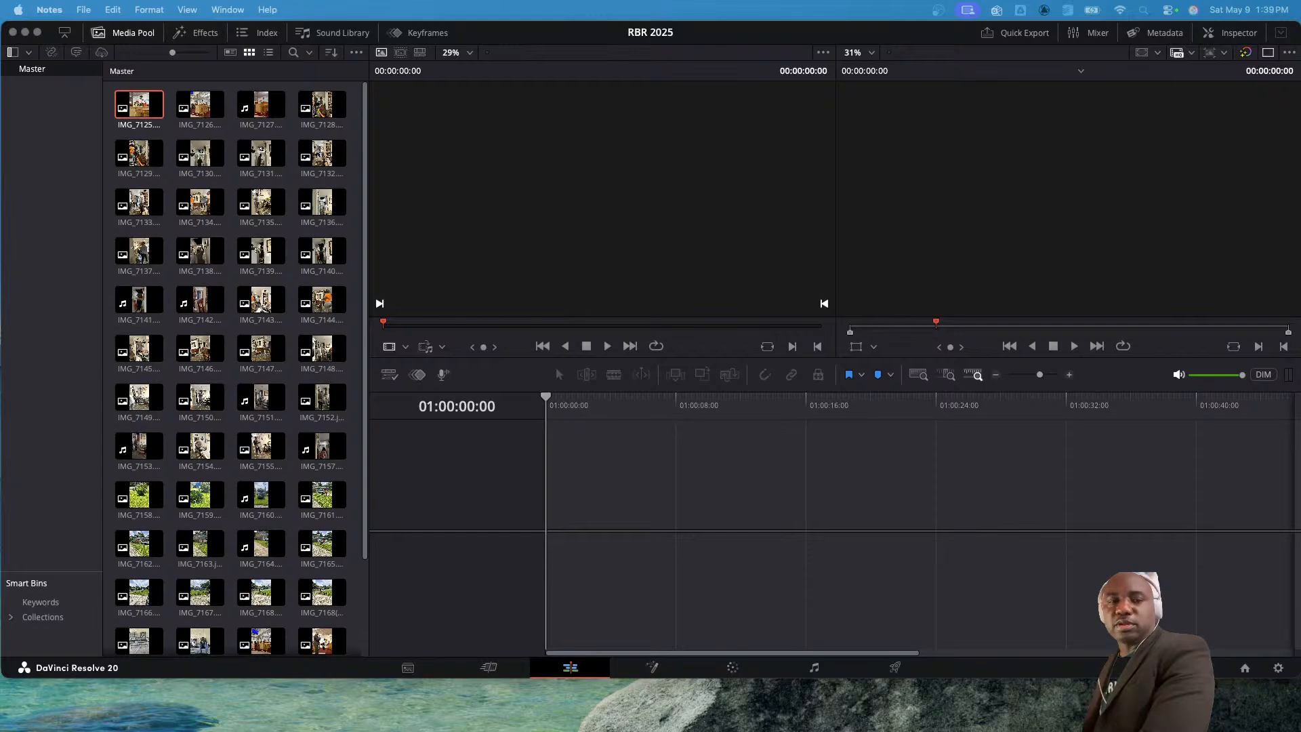
drag(677, 133, 1011, 137)
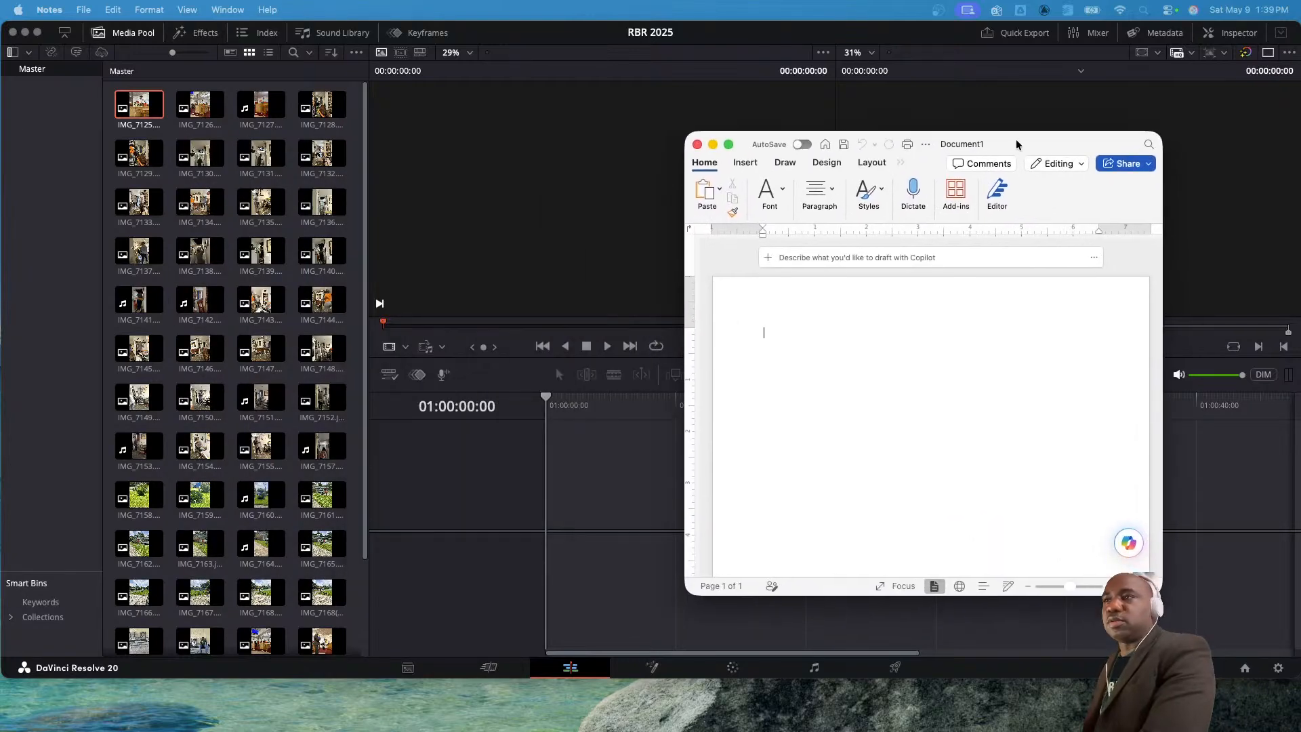
text(RBR)
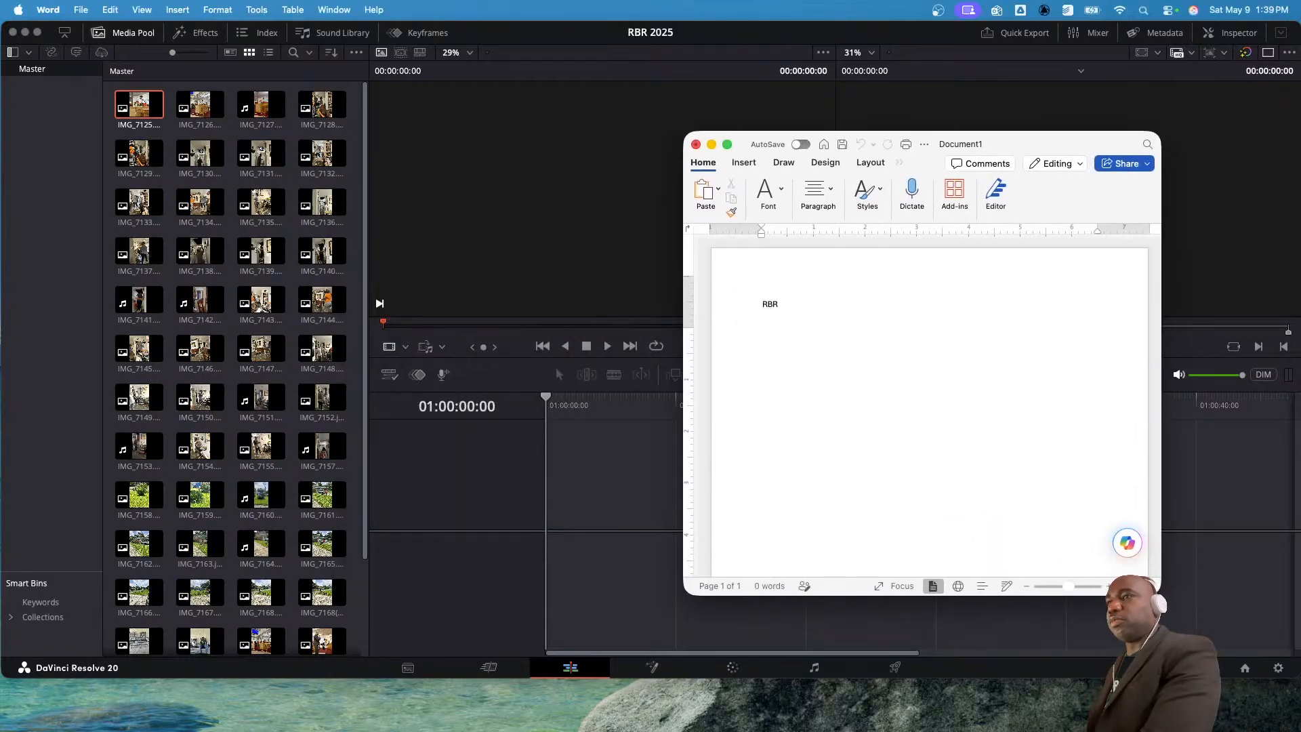
text( 2025)
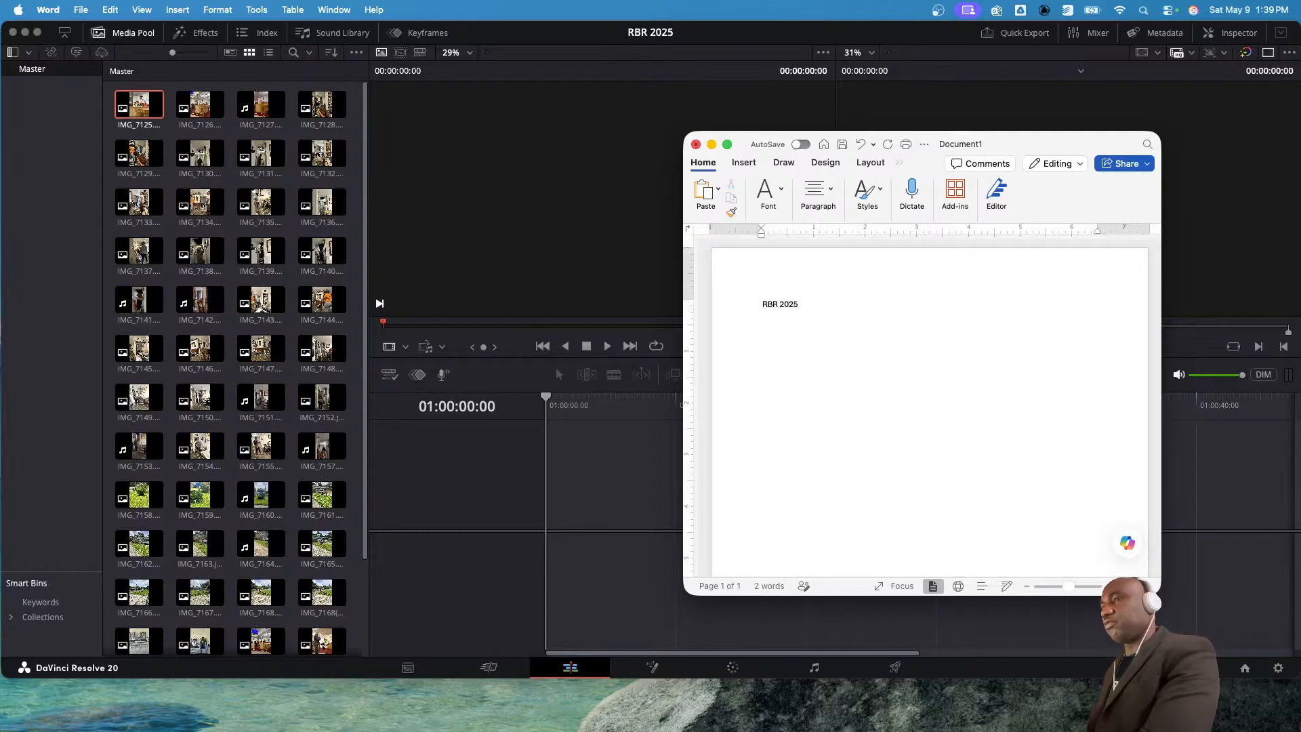
key(Return)
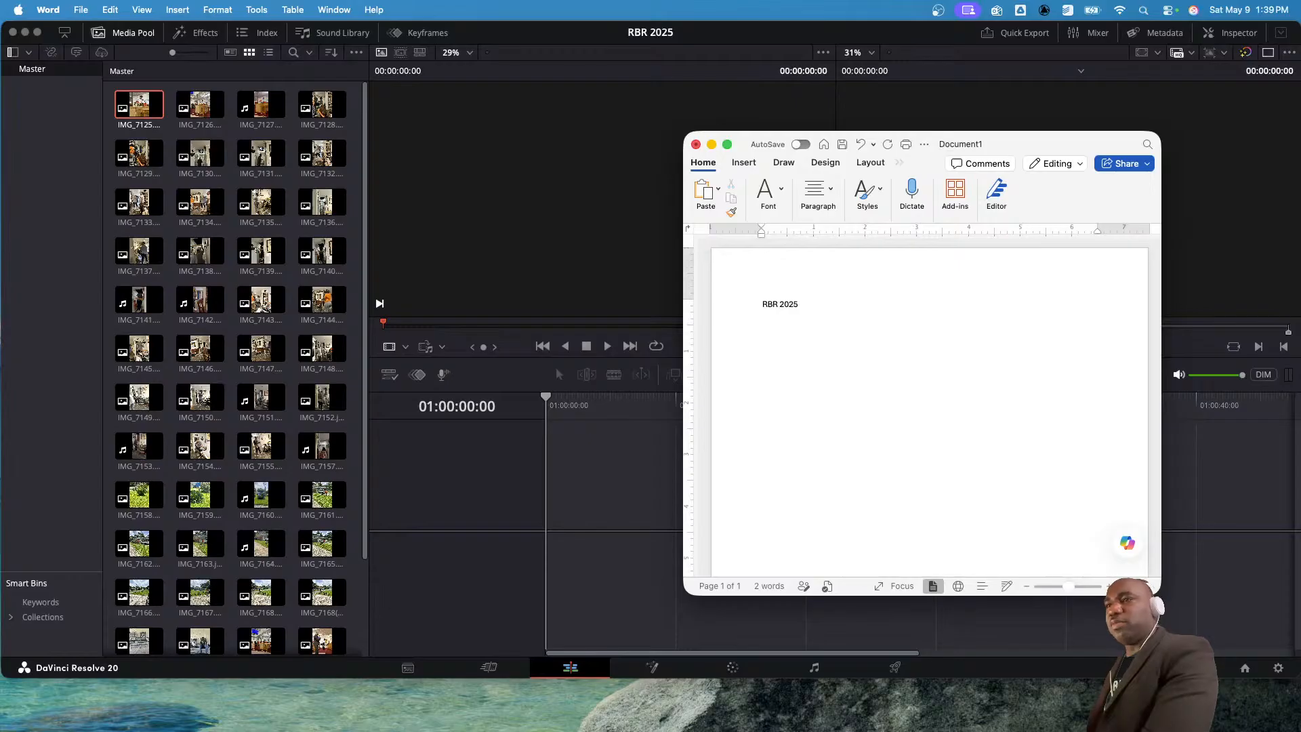
- Add the line "Voiceover Overview (Establishing)" below the RBR 2025 title
text(Voic)
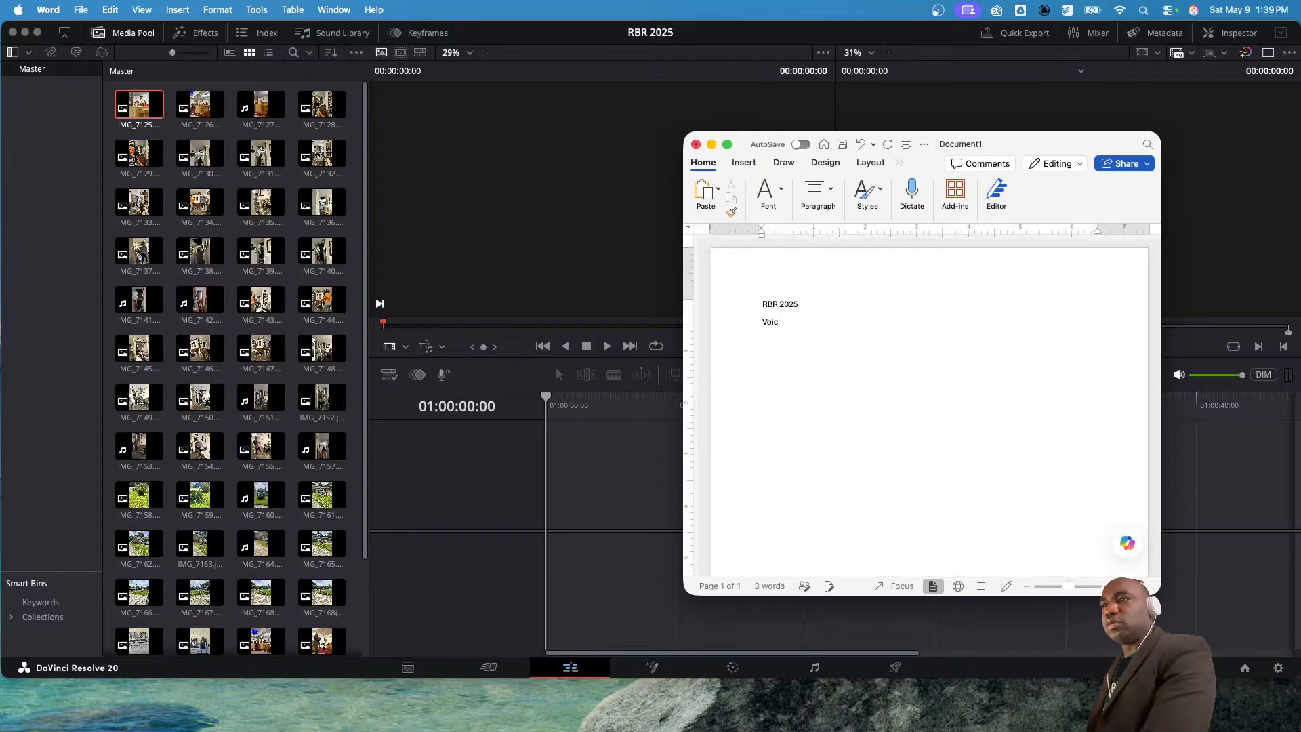
text(eover)
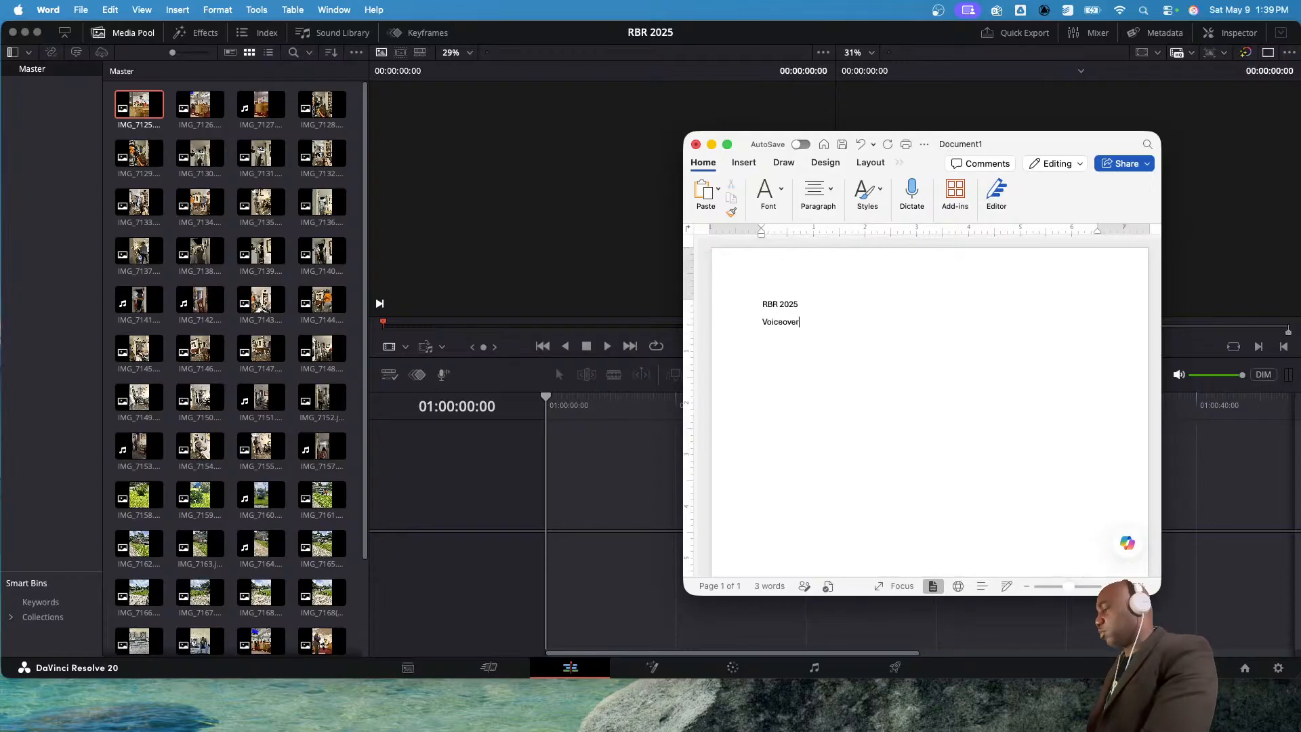
text( Overview)
key(Return)
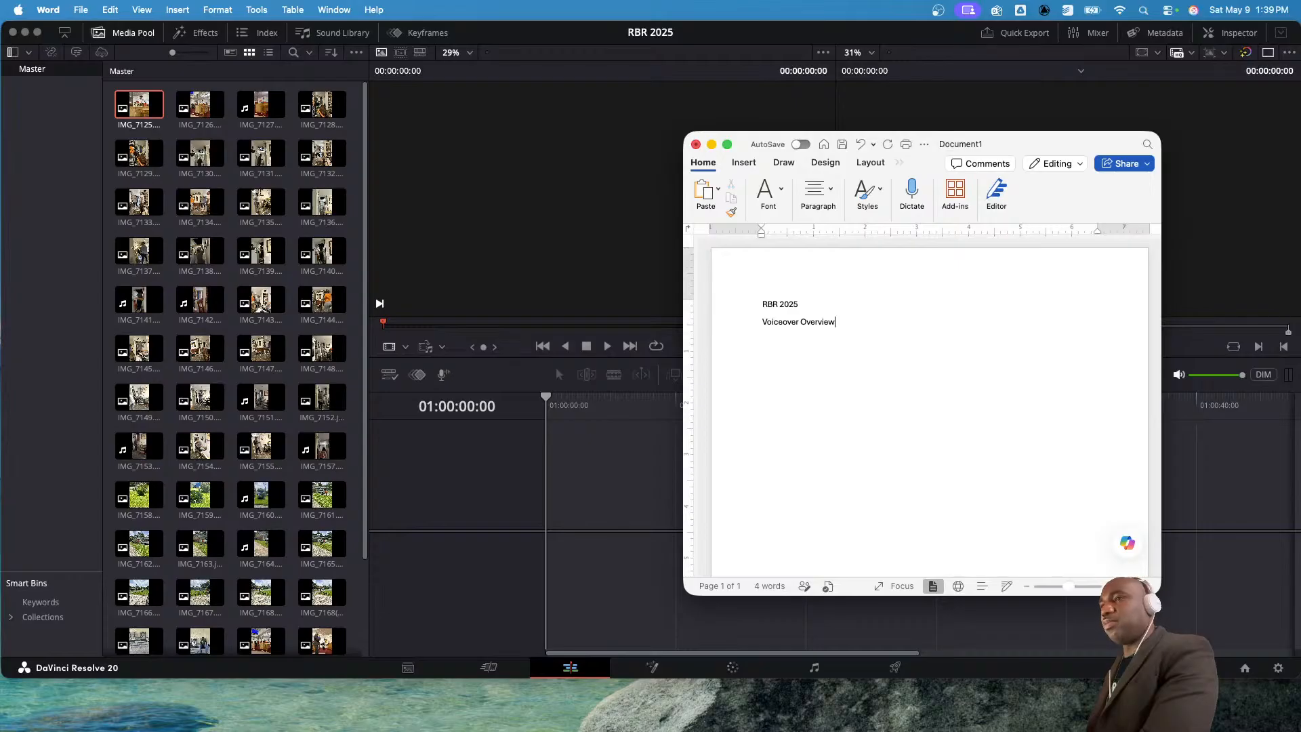
text(()
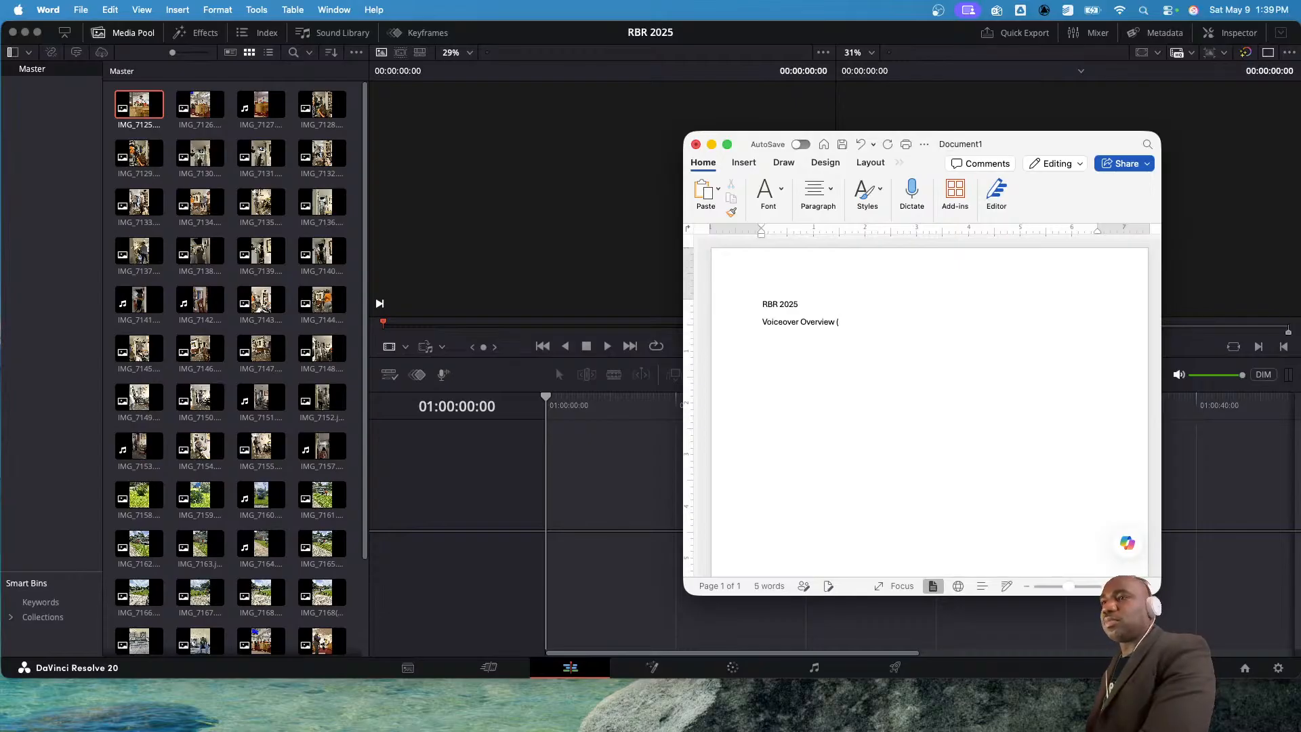
text(Establishing)
key(BackSpace)
key(BackSpace)
key(BackSpace)
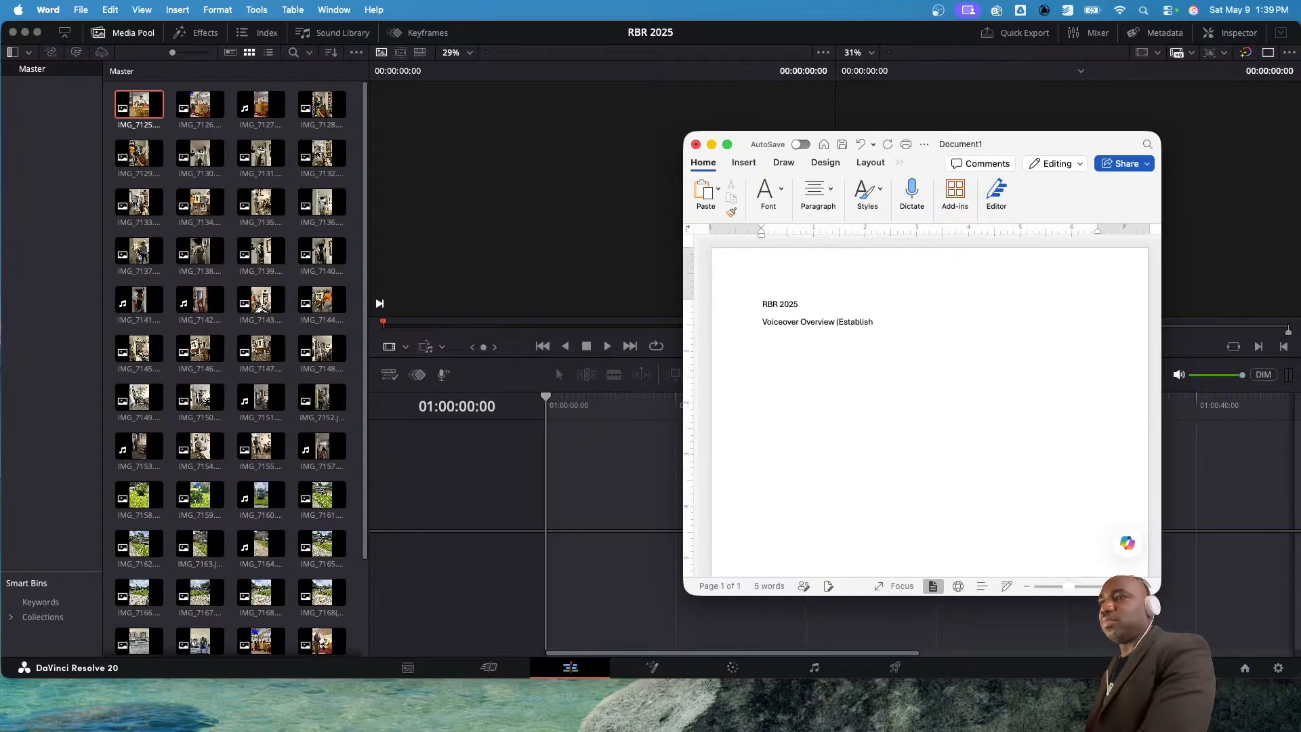
text(ng)
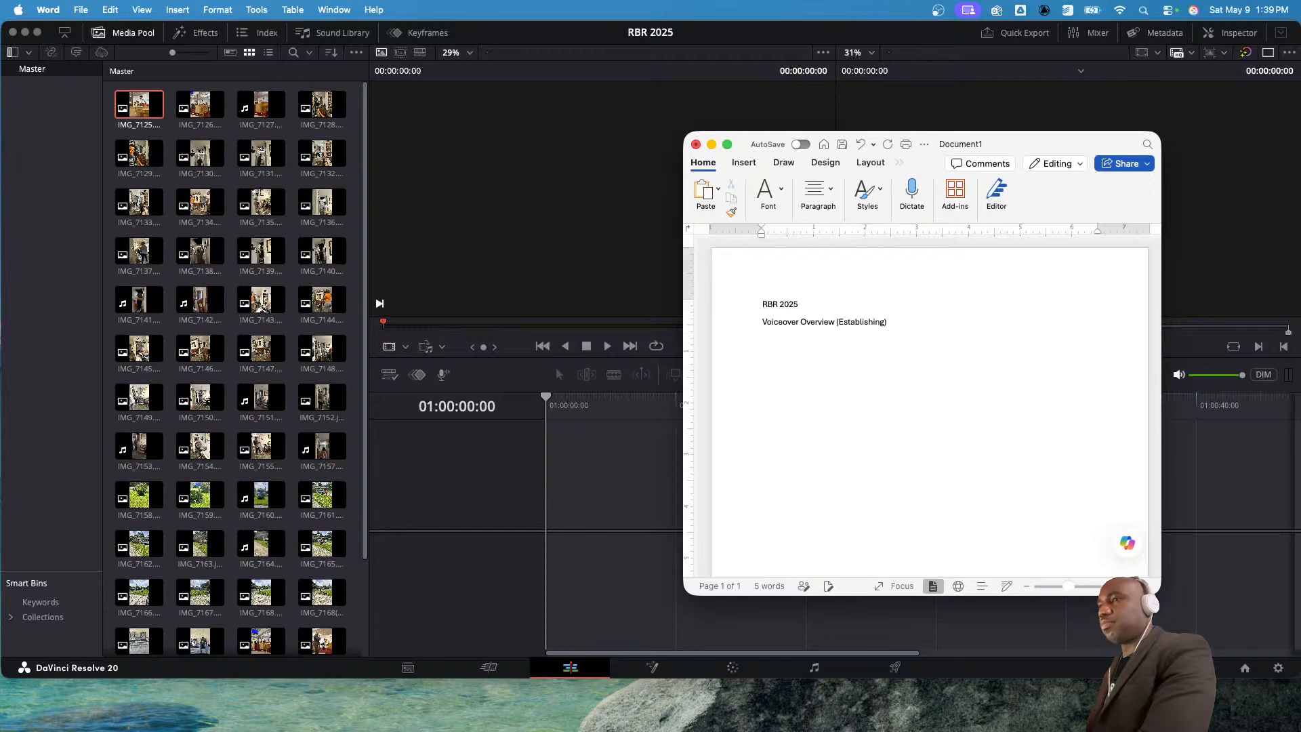
key(Return)
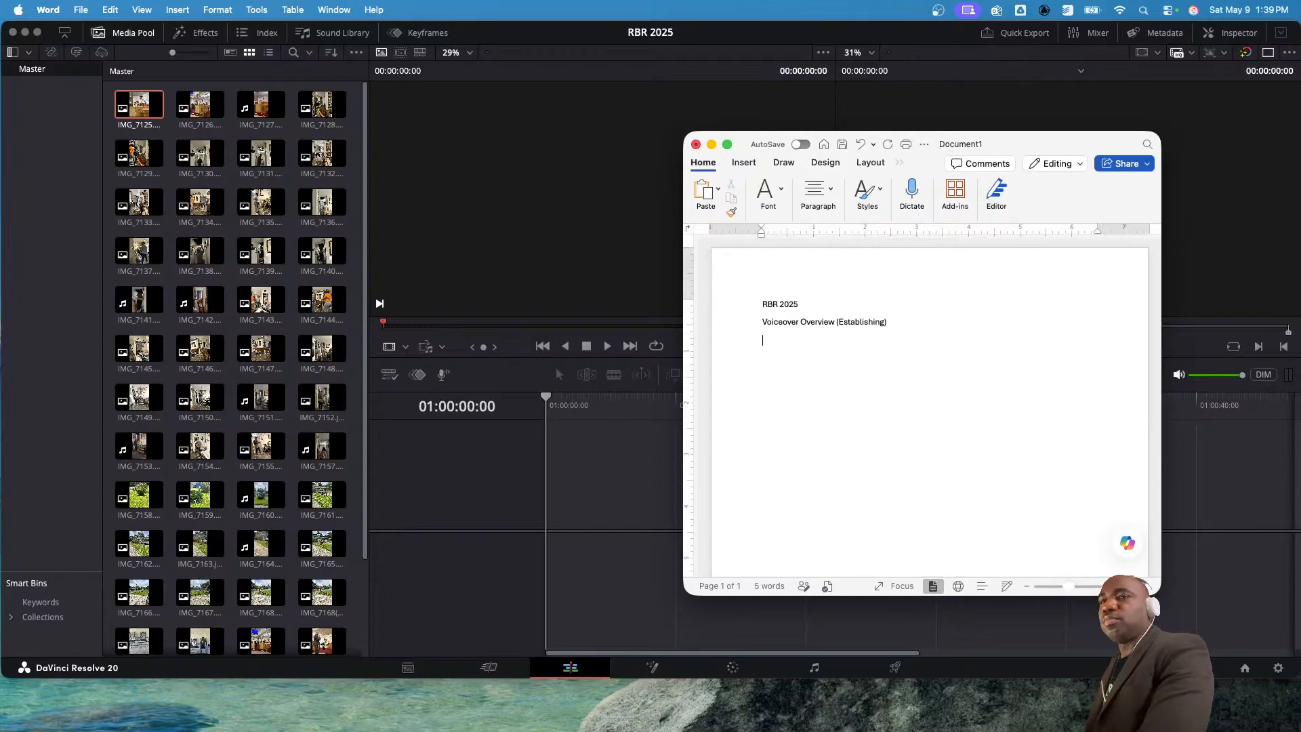
- Add the outline lines "Travel Shots" and "People In Need" below the voiceover line
text(Travel Shots)
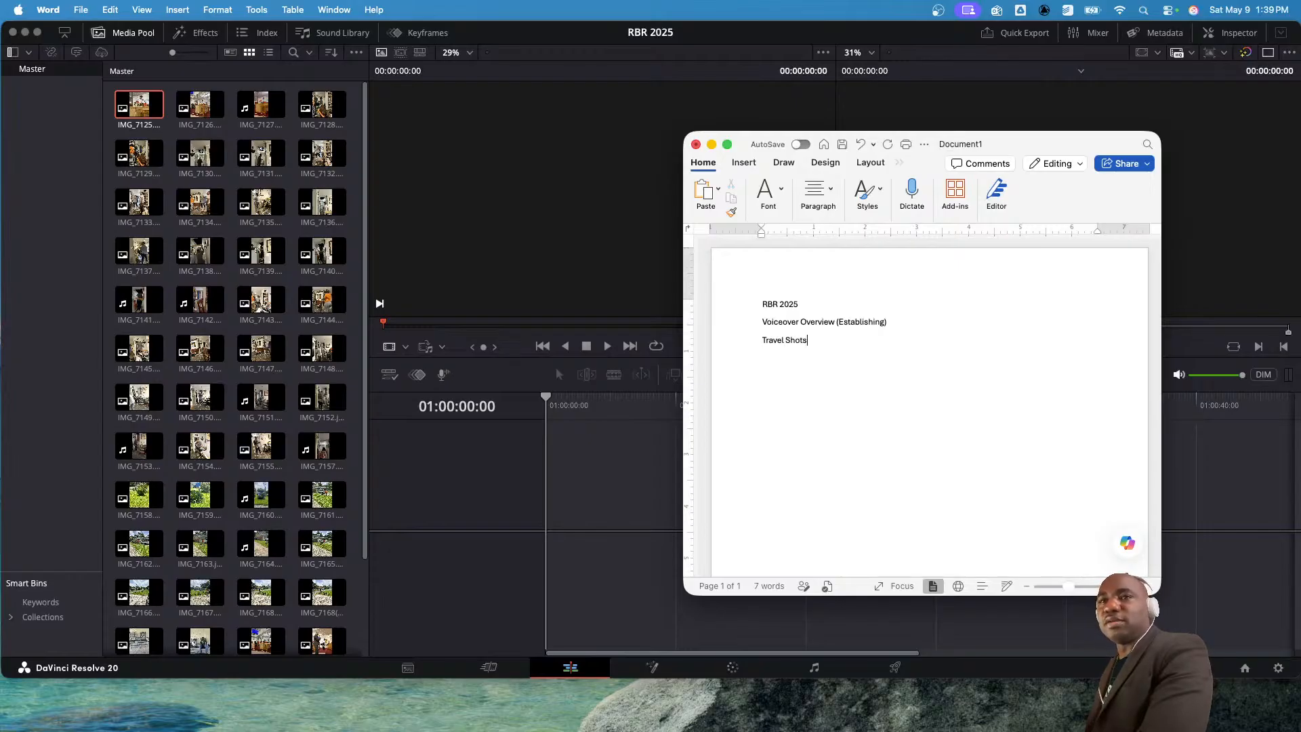
key(Return)
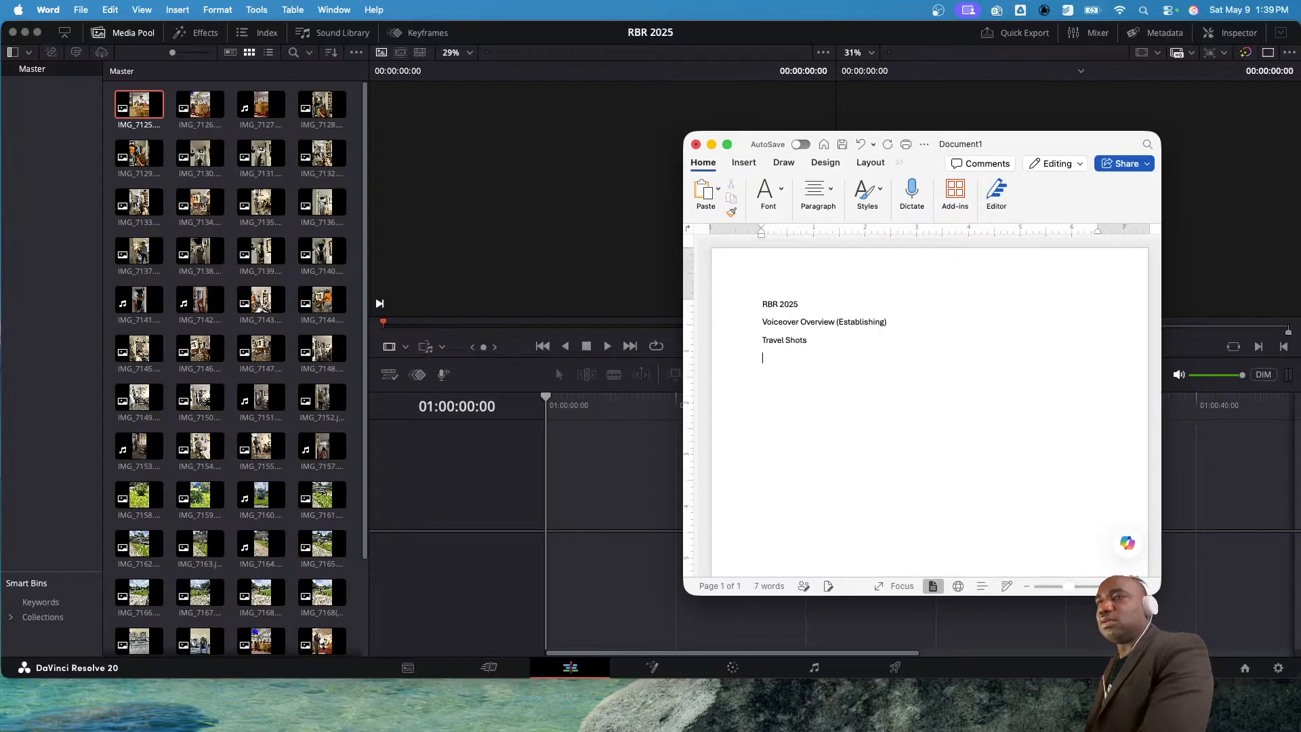
text(W)
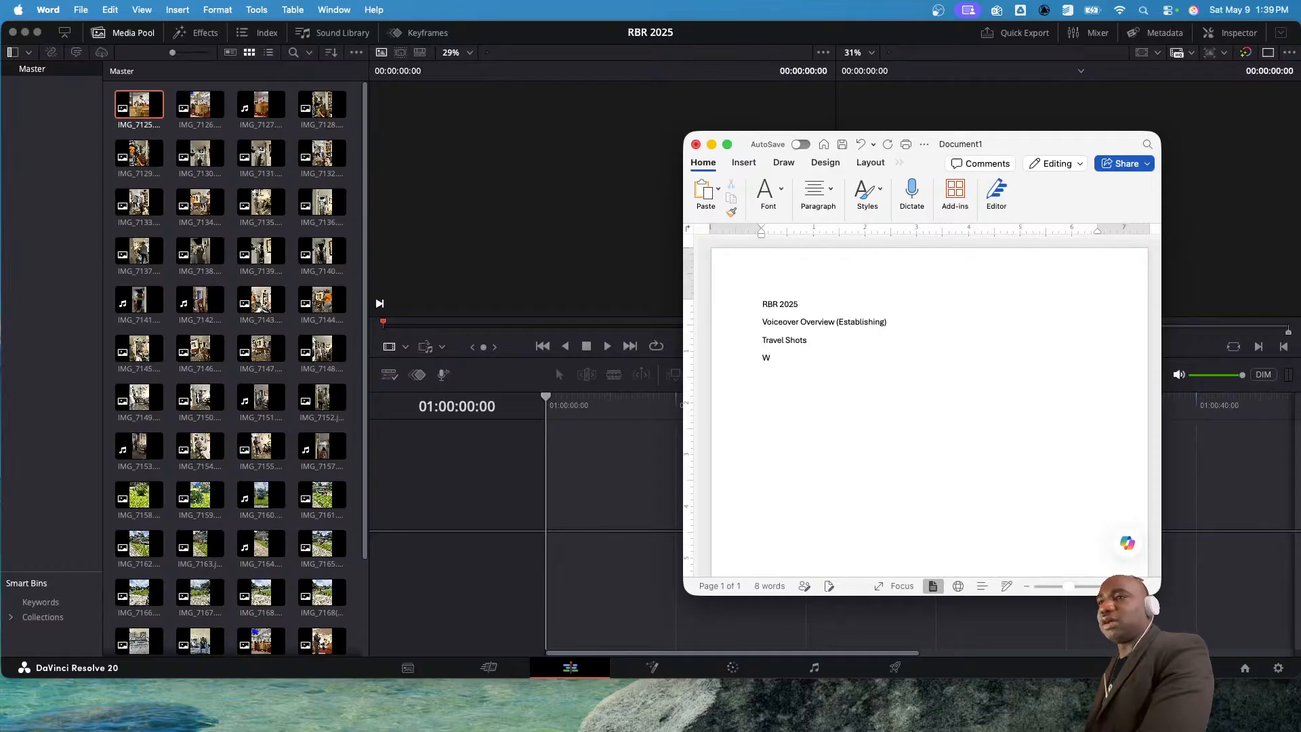
text(orks)
key(BackSpace)
key(BackSpace)
key(BackSpace)
text(Pe)
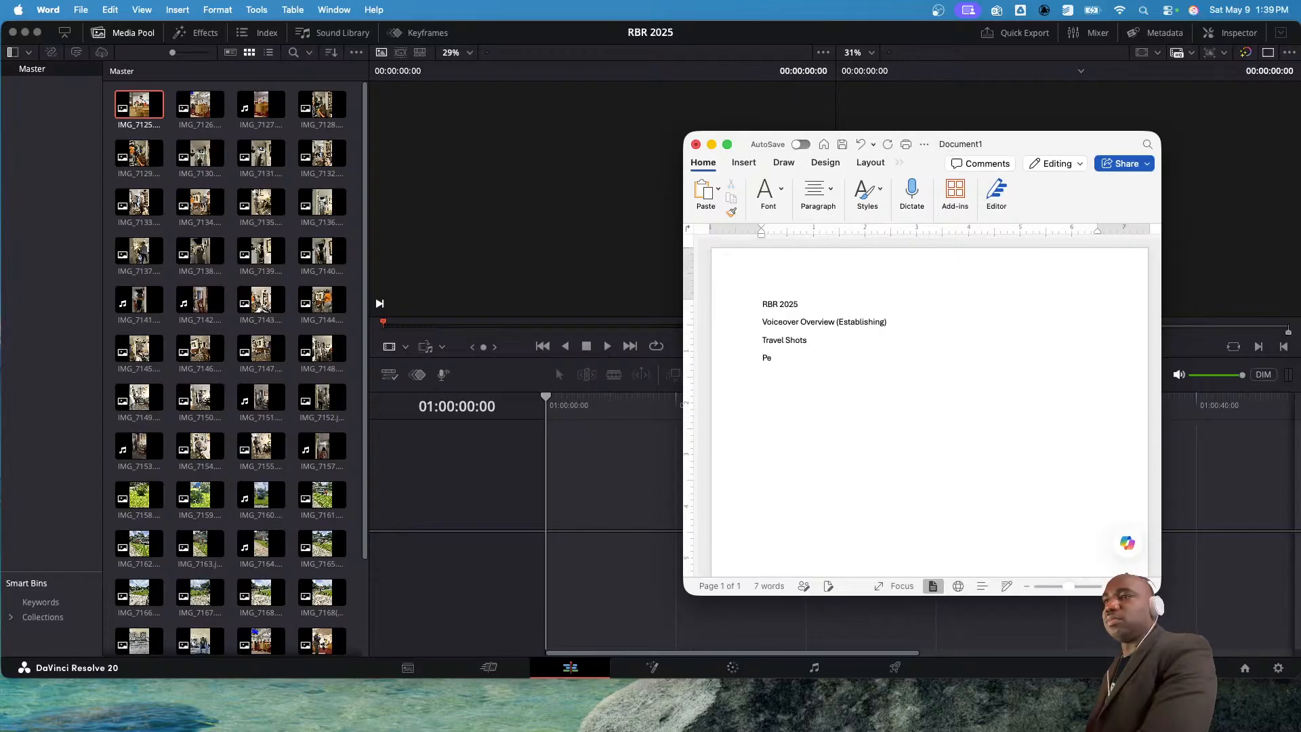
text(ople In Need)
key(Return)
- Add the outline lines "Working Shots" and "Group (Closer)" below People In Need
text(Workin)
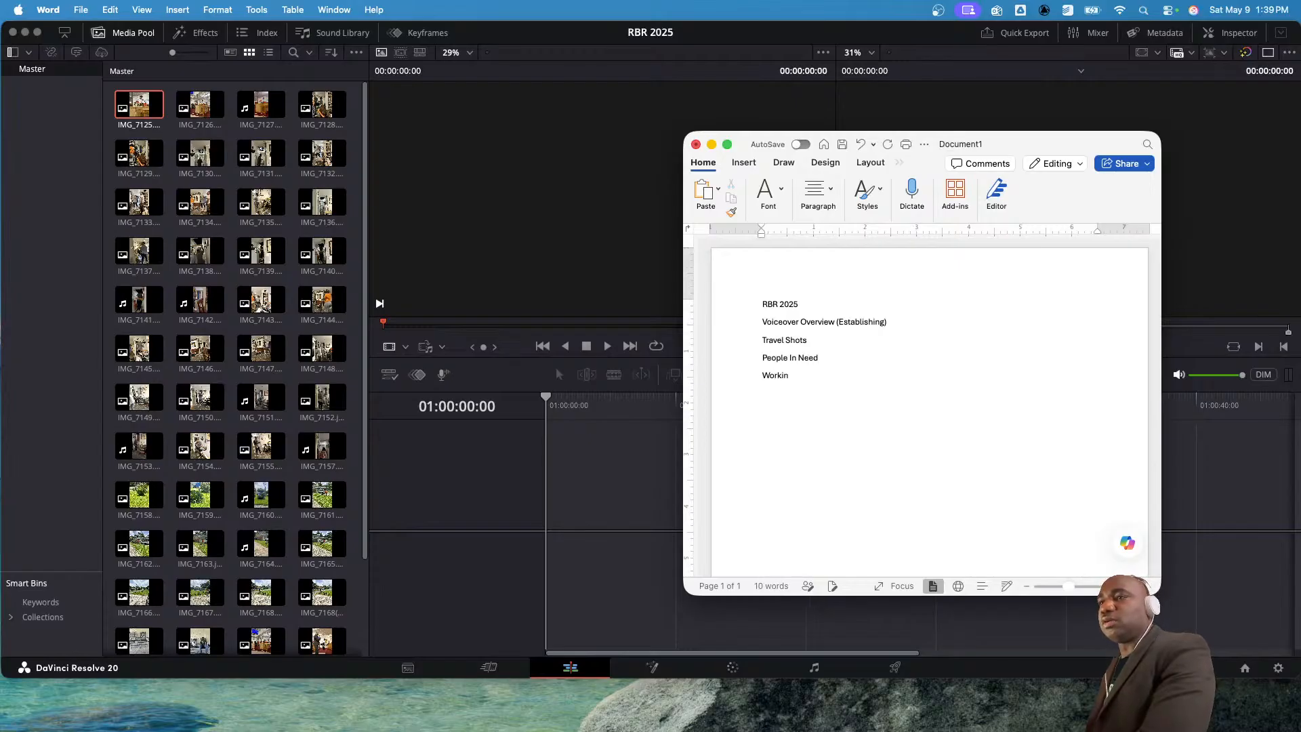
text(g Shots)
key(Return)
text(Group)
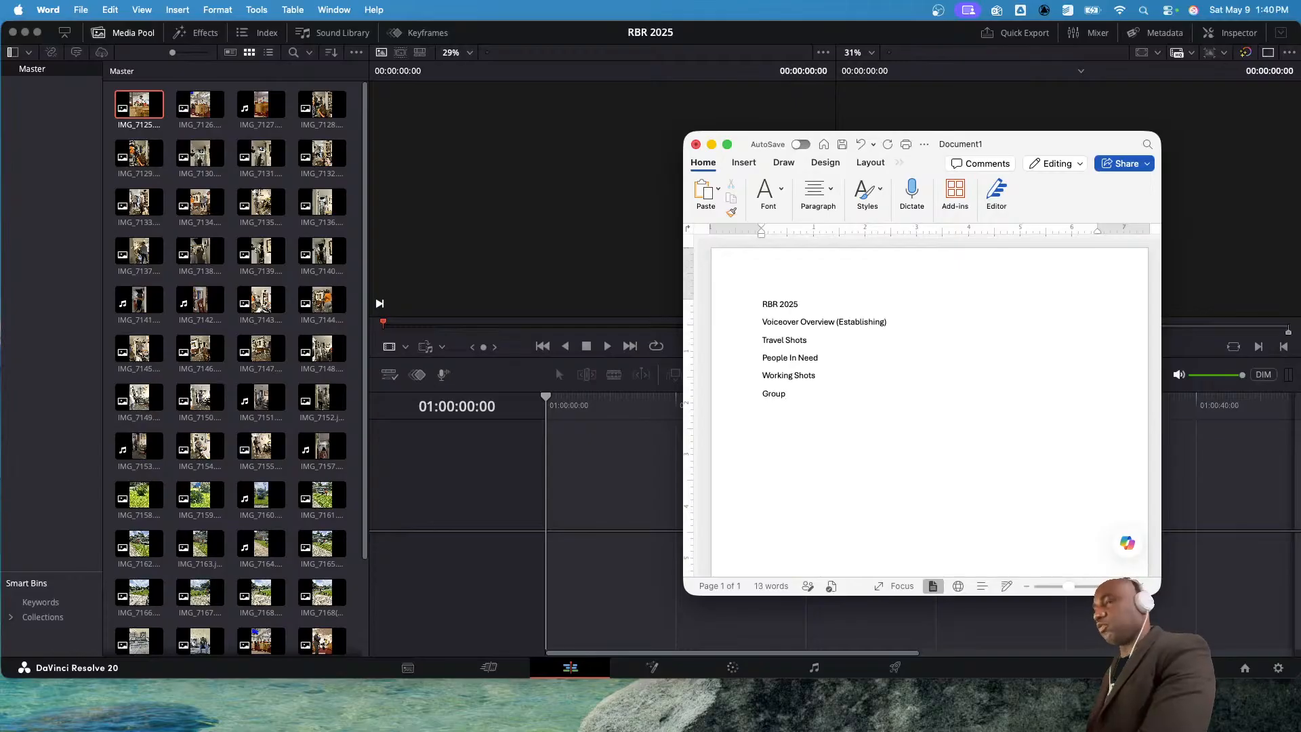
text( (Closer)
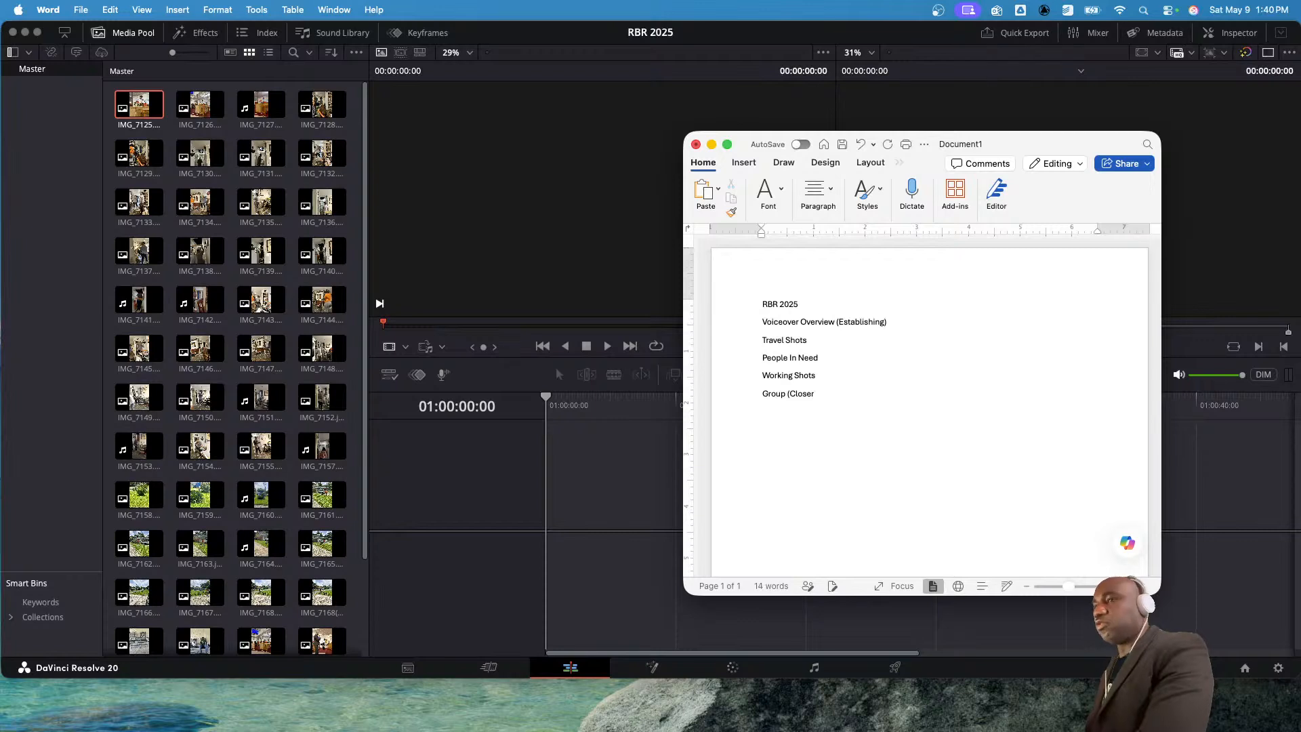
text())
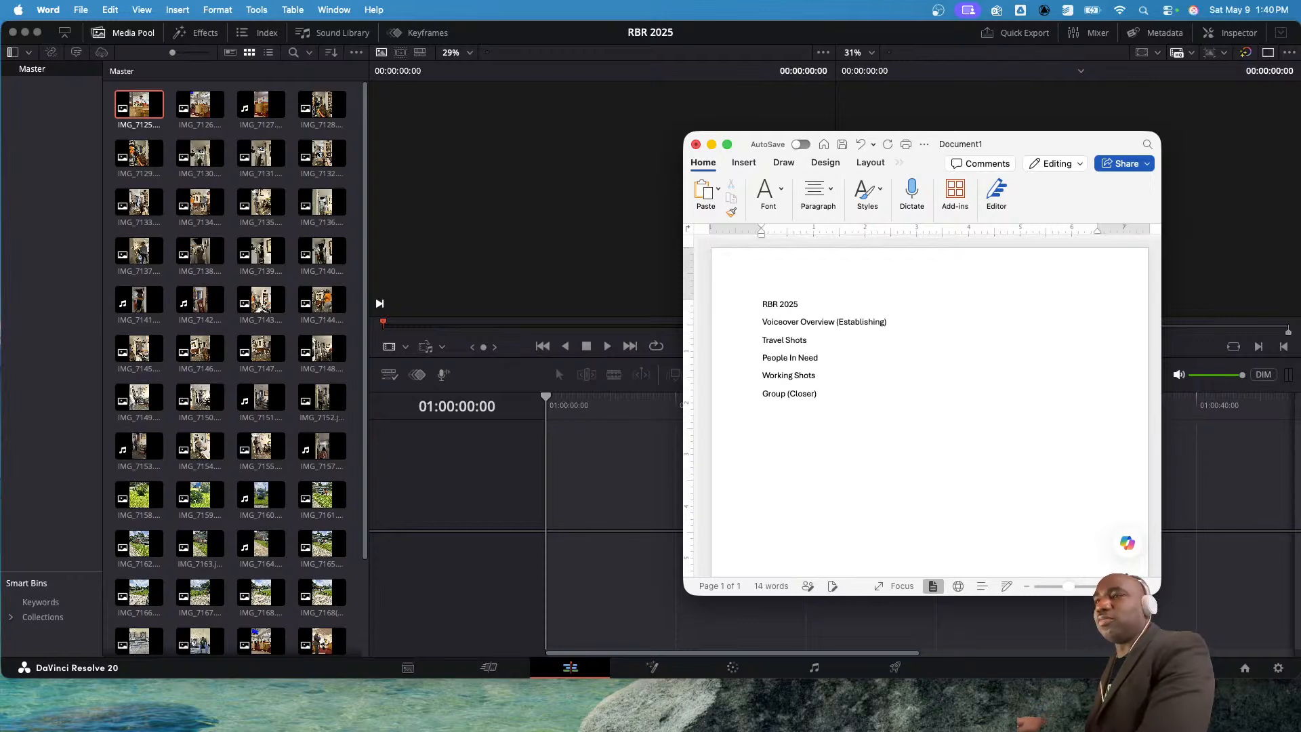
- Add "Logo/Tagline" as the last outline line and select the "Voiceover Overview (Establishing)" line
key(Return)
text(Logo/T)
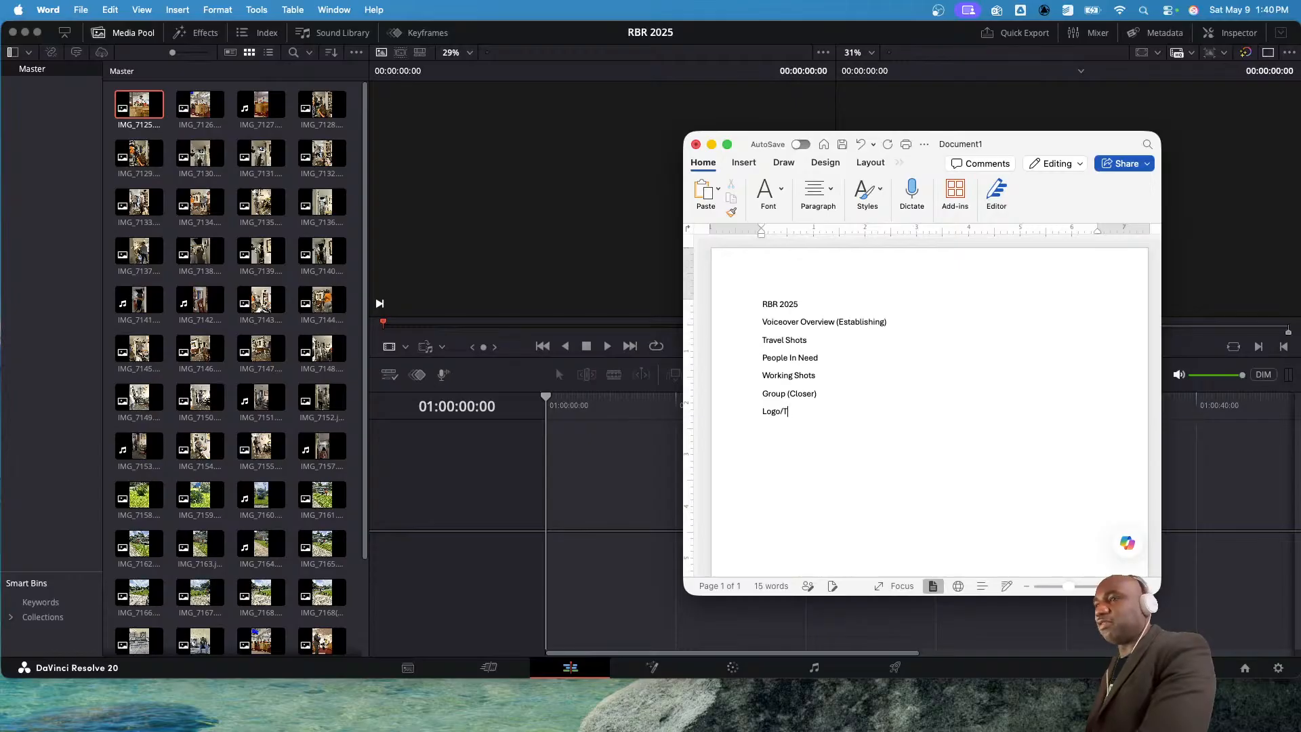
text(agline)
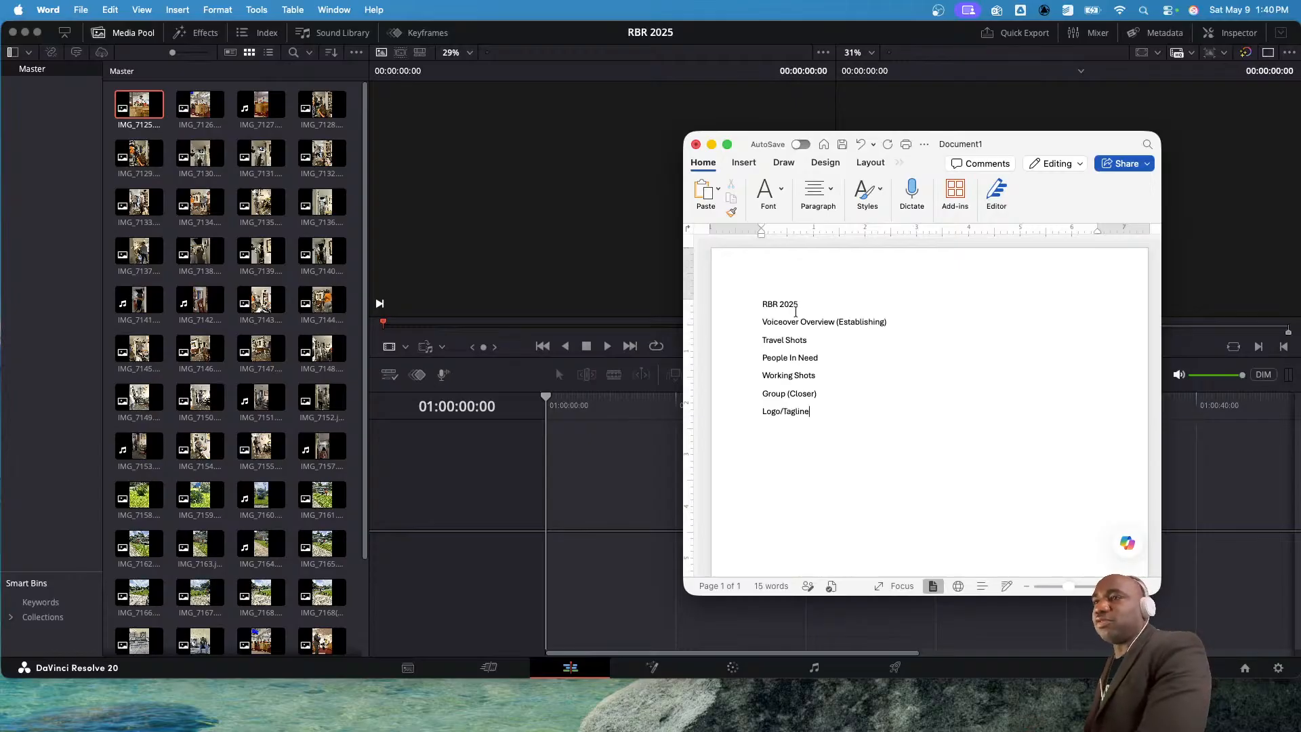
drag(761, 321, 892, 323)
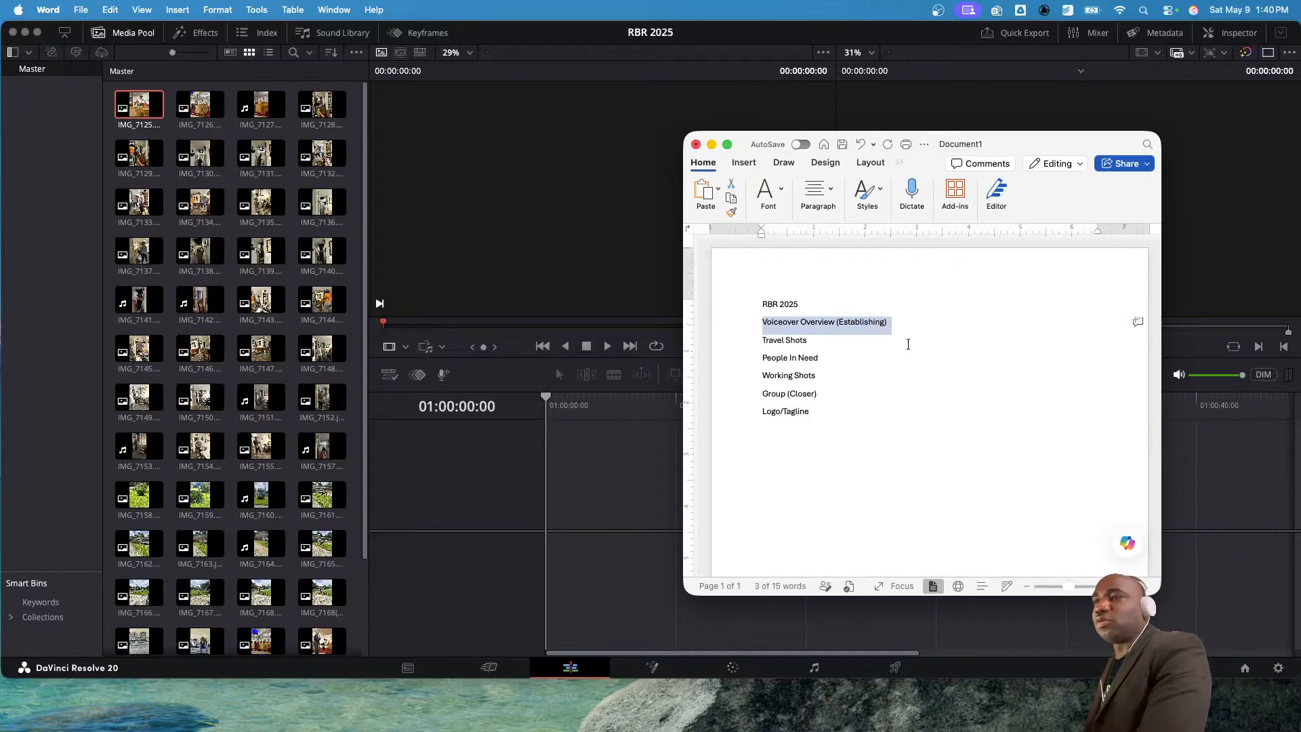
- Review the outline lines from Travel Shots through Logo/Tagline and move the document window aside to uncover the media pool
click(826, 345)
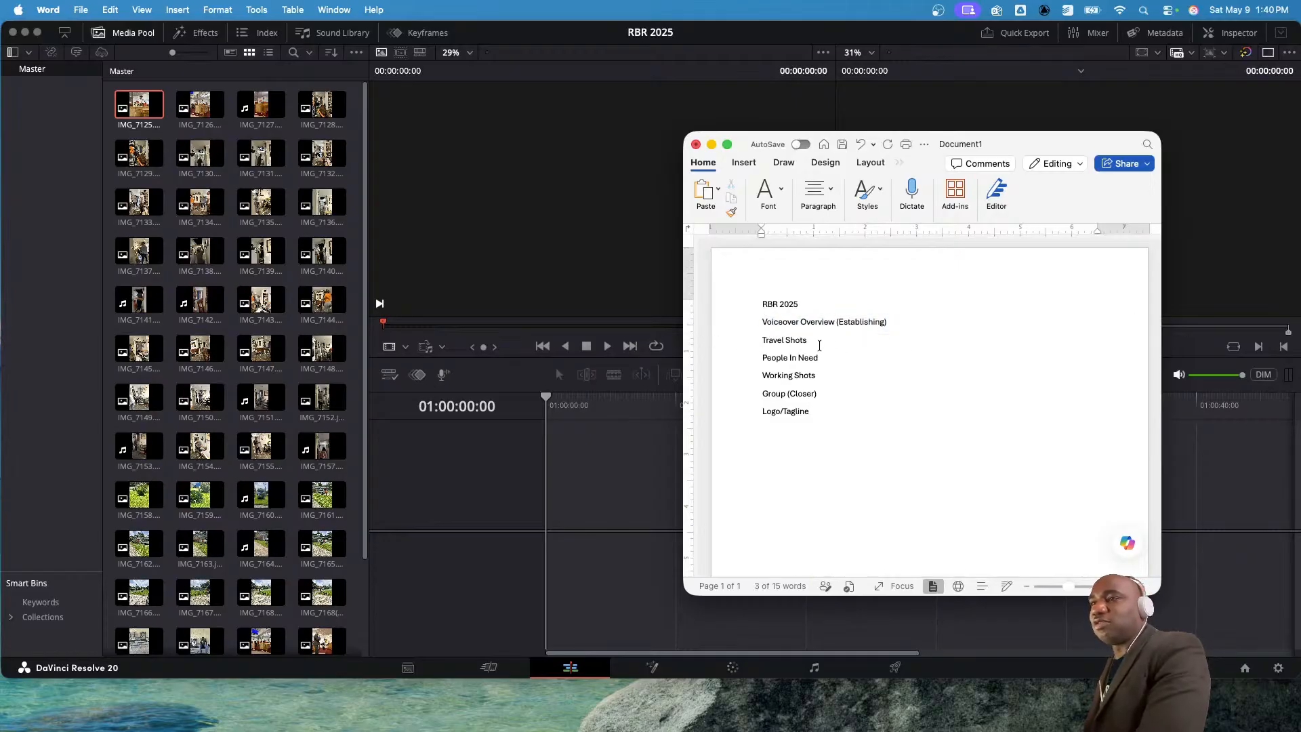
drag(823, 358, 773, 374)
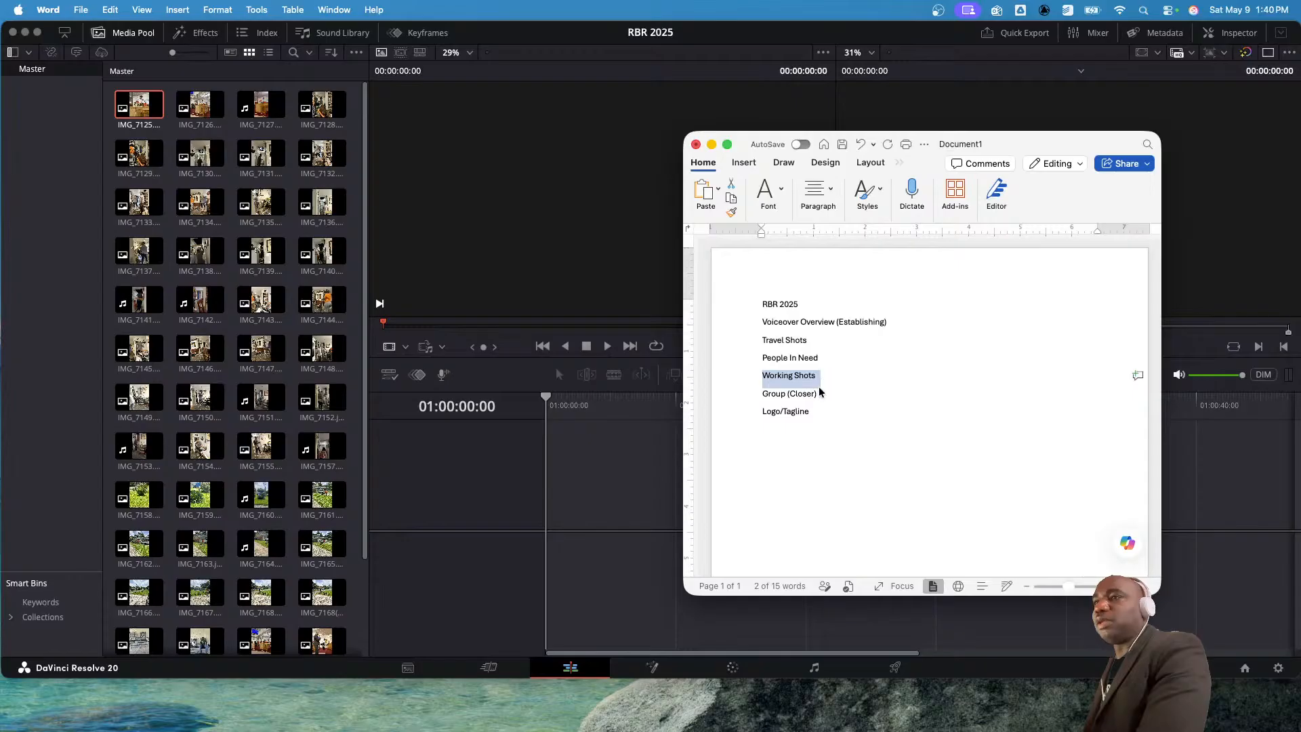
drag(821, 394, 746, 394)
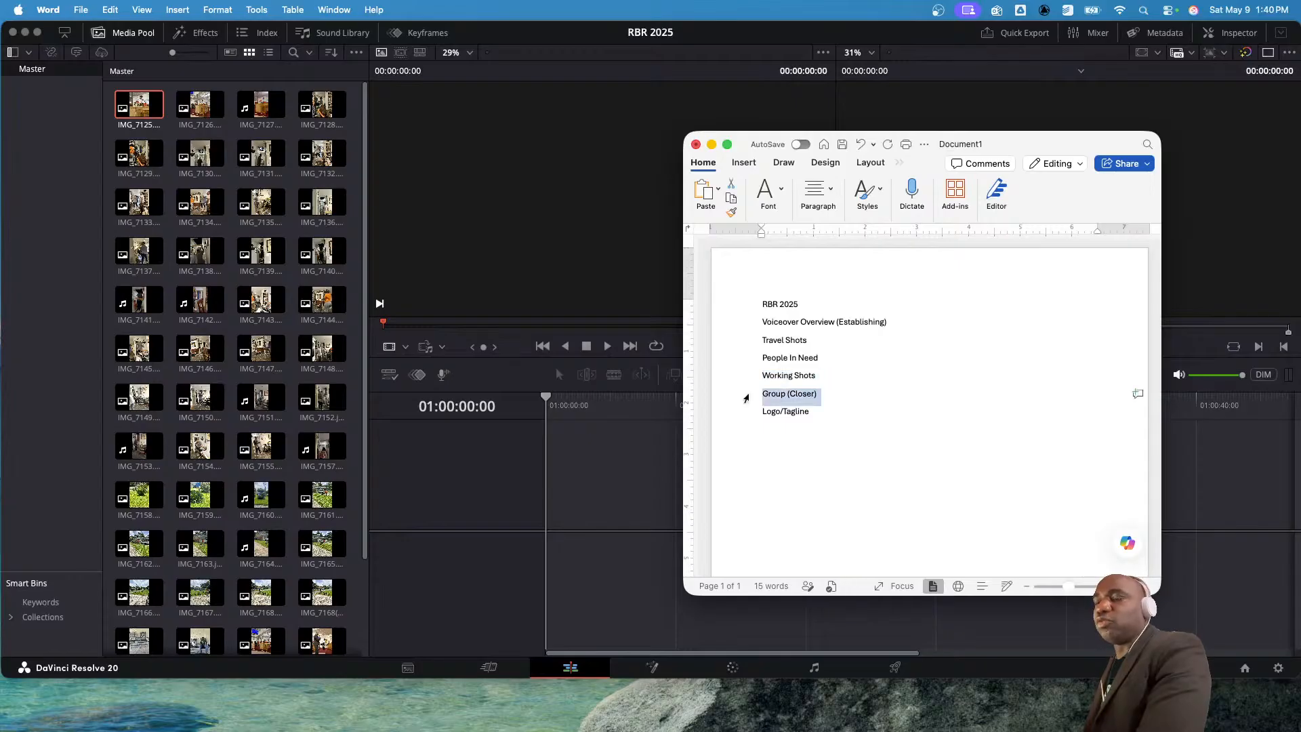
click(833, 410)
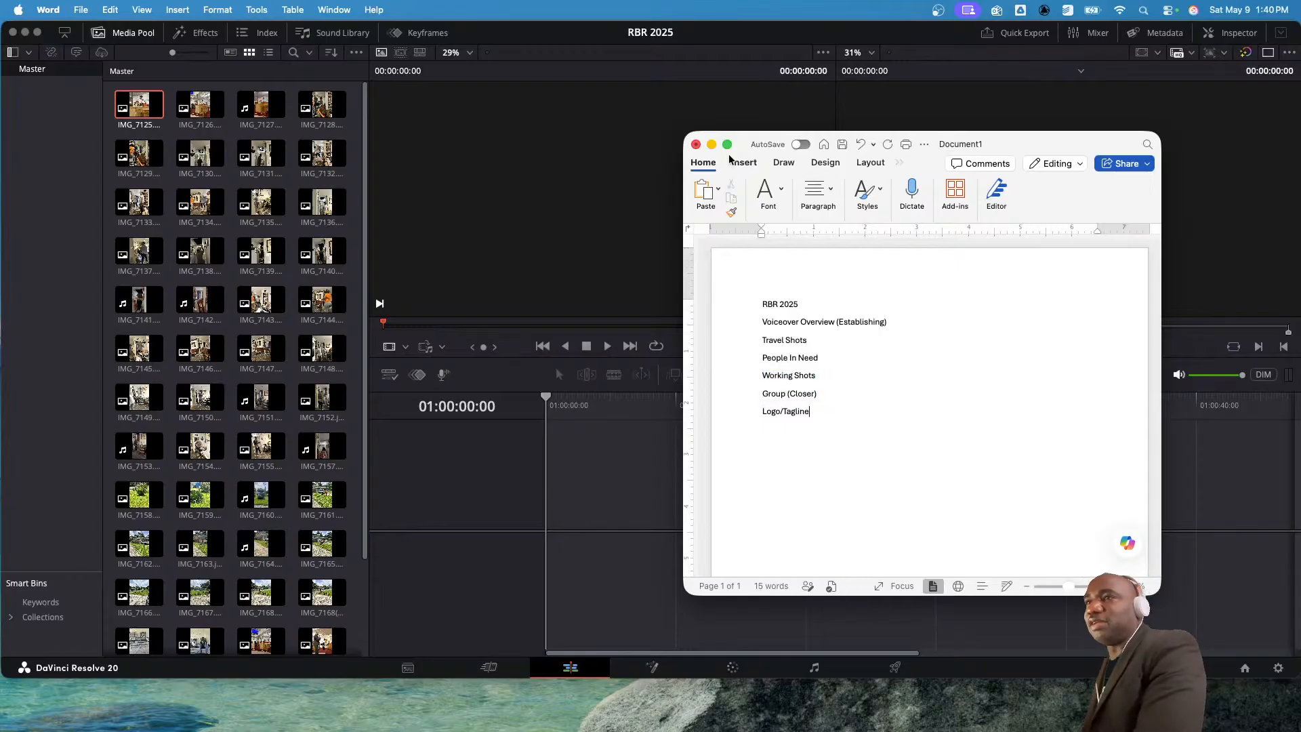
drag(723, 141, 832, 115)
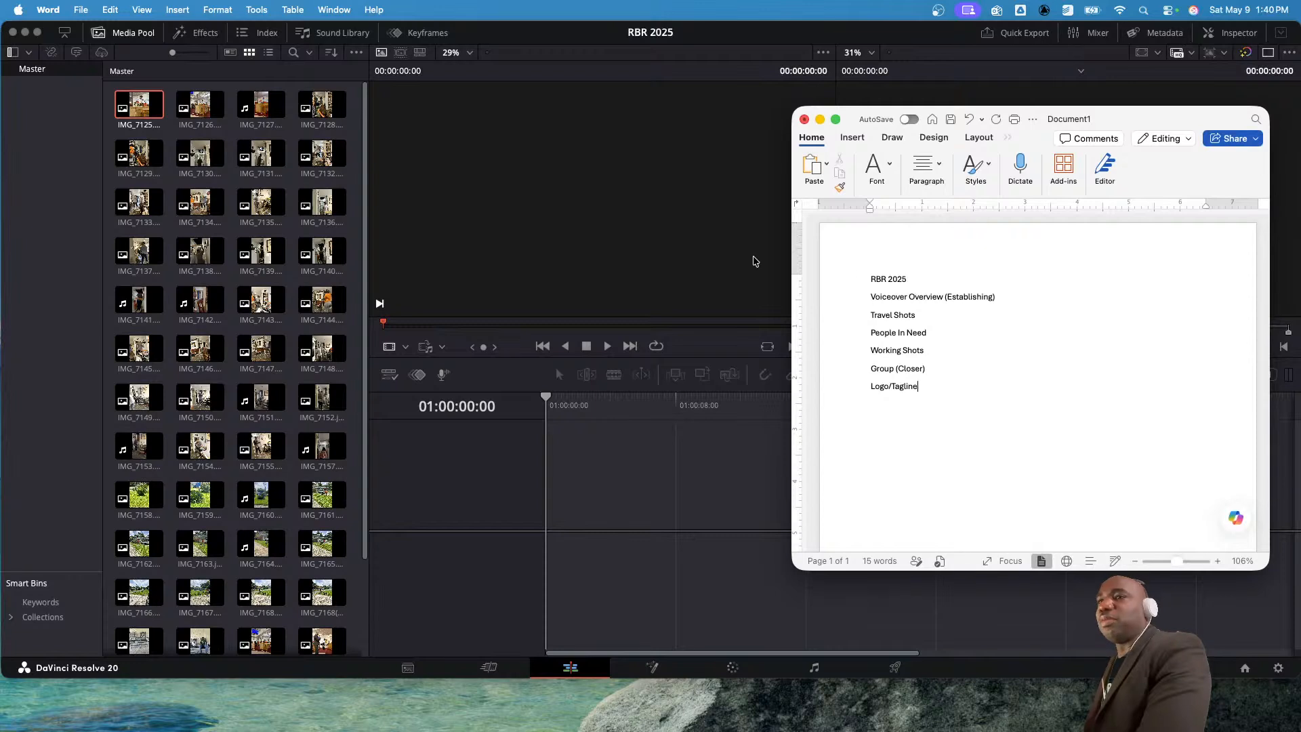
- Switch to DaVinci Resolve, create a timeline from the IMG_7127.MOV clip and play its first few seconds
click(209, 109)
click(208, 108)
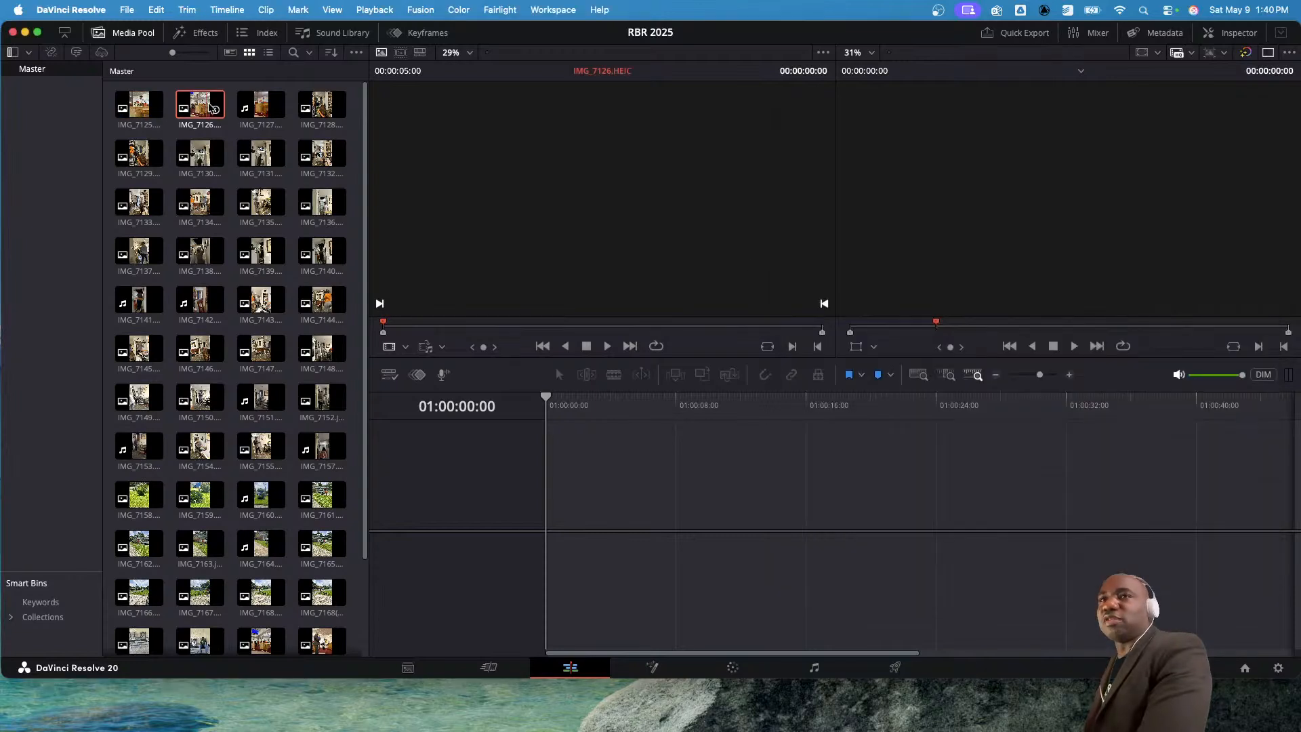
click(264, 105)
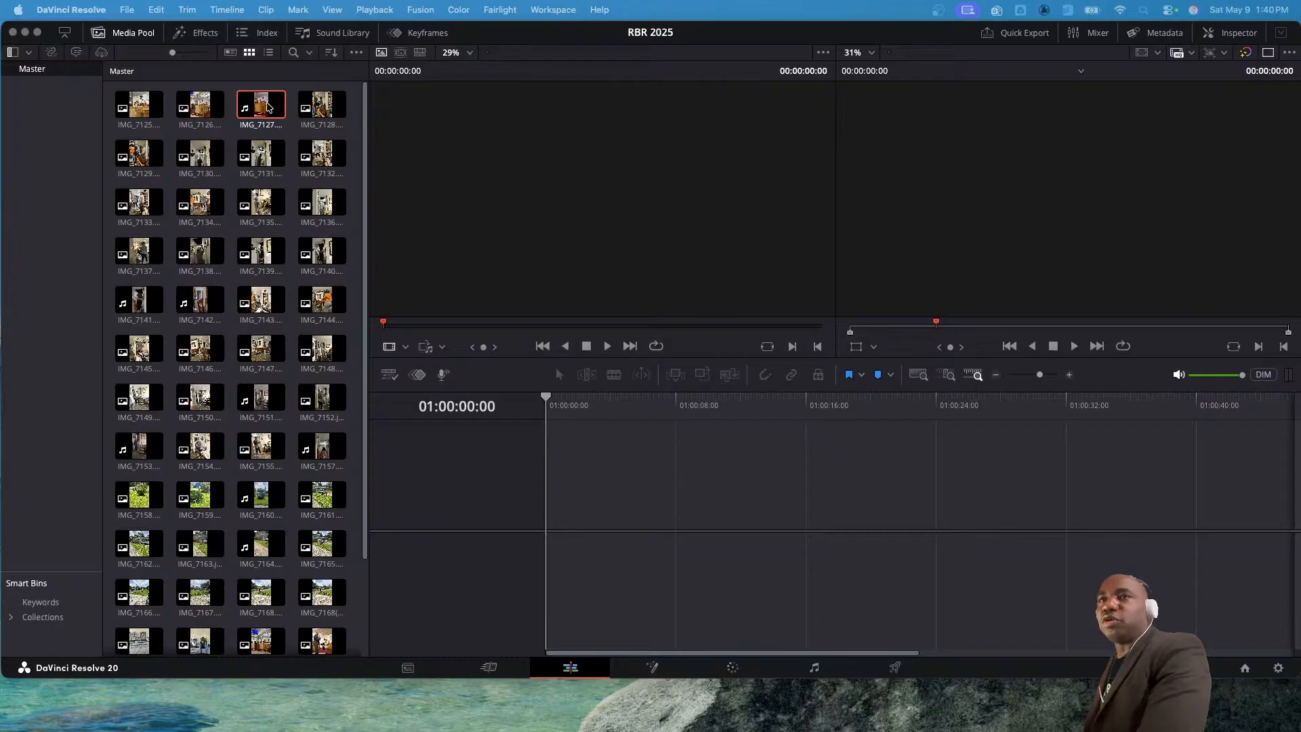
click(258, 106)
mouse_move(258, 102)
mouse_down()
mouse_move(566, 355)
mouse_move(620, 487)
mouse_move(604, 473)
mouse_up()
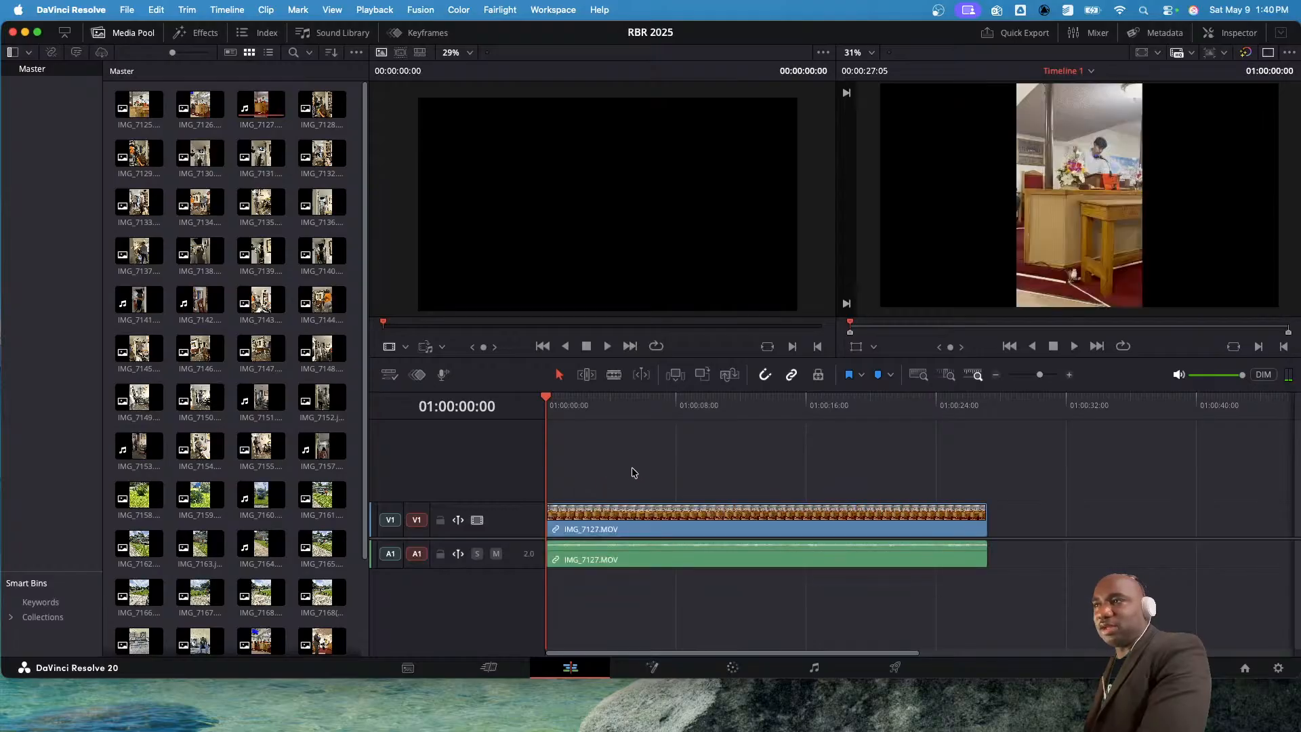
key(space)
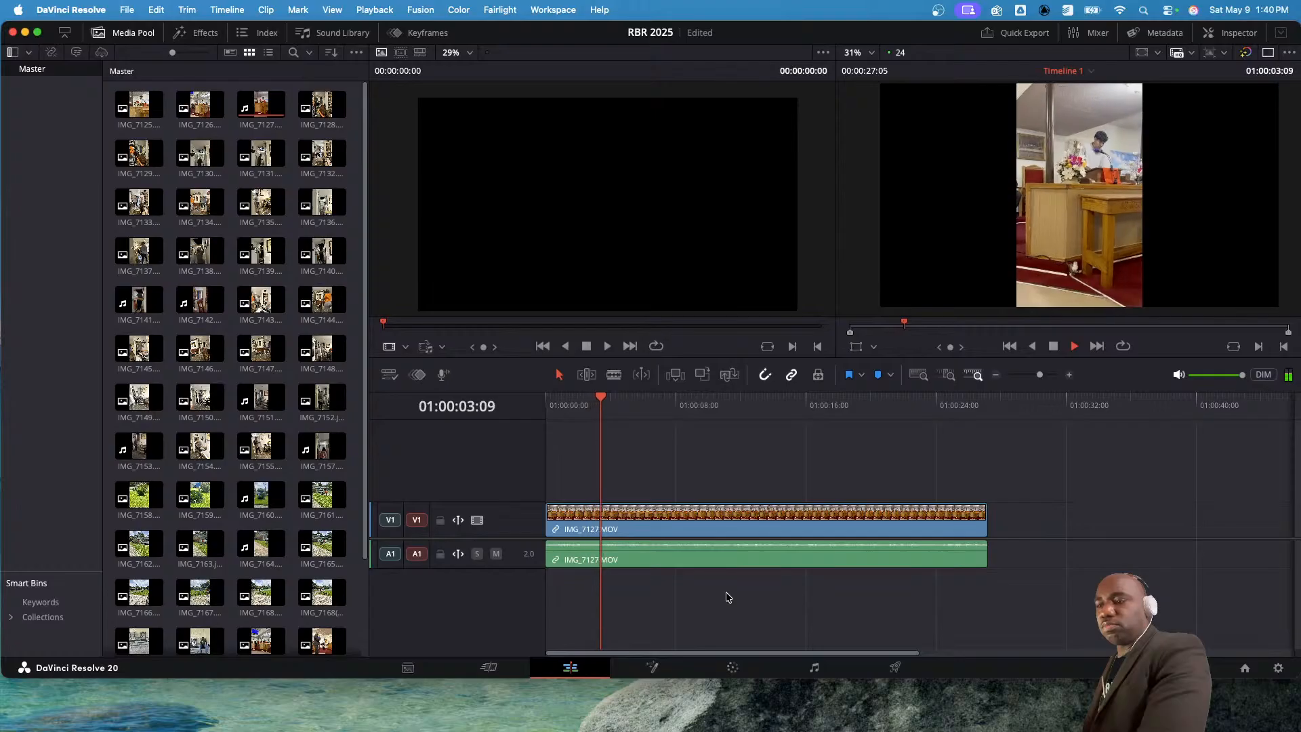
key(space)
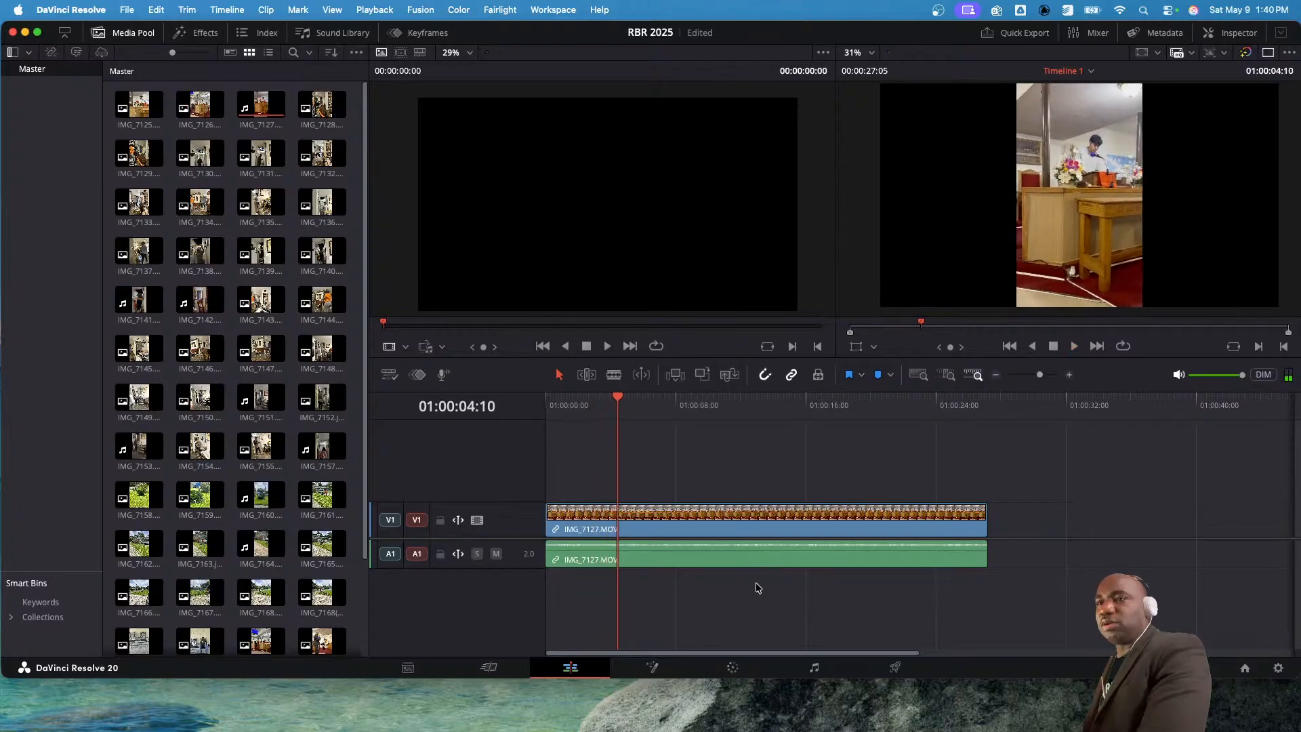
- Delete the IMG_7127.MOV clip from the timeline
drag(773, 587, 633, 519)
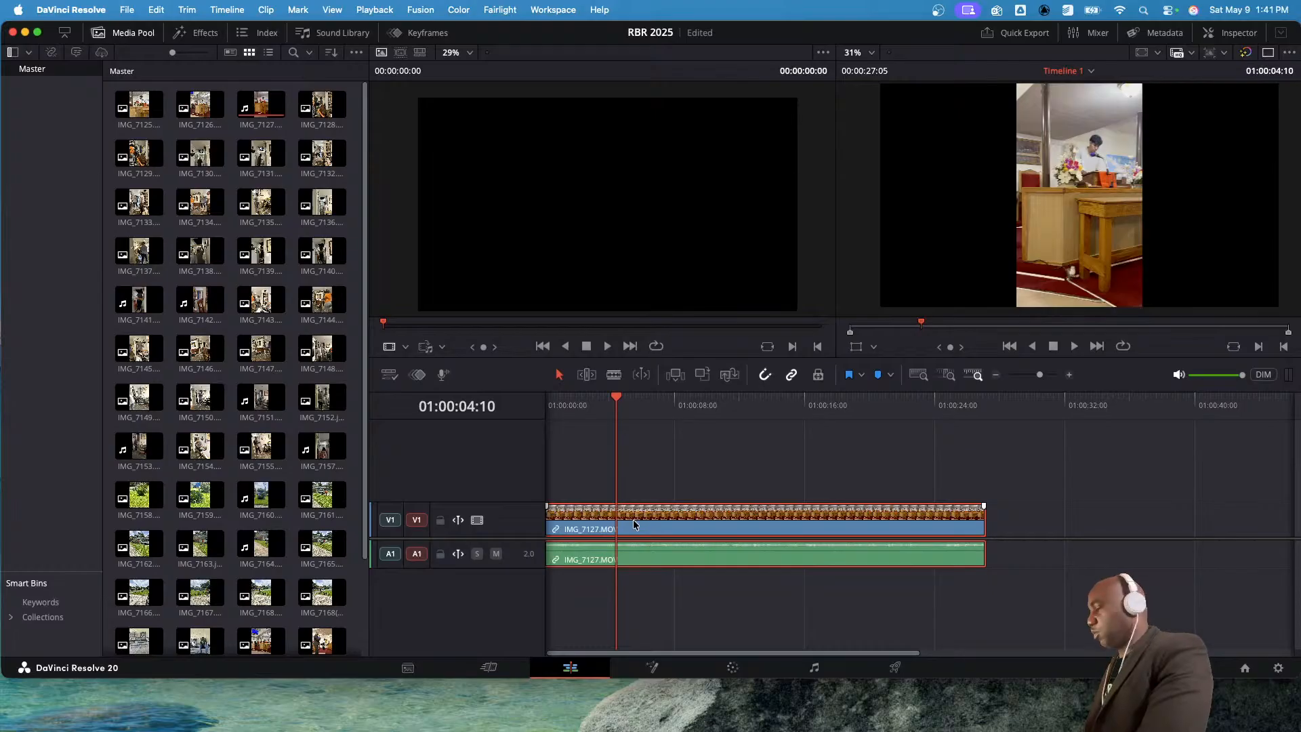
key(Delete)
- Preview the media pool items IMG_7128, IMG_7127, IMG_7131 and IMG_7135 to look for establishing shots
click(310, 108)
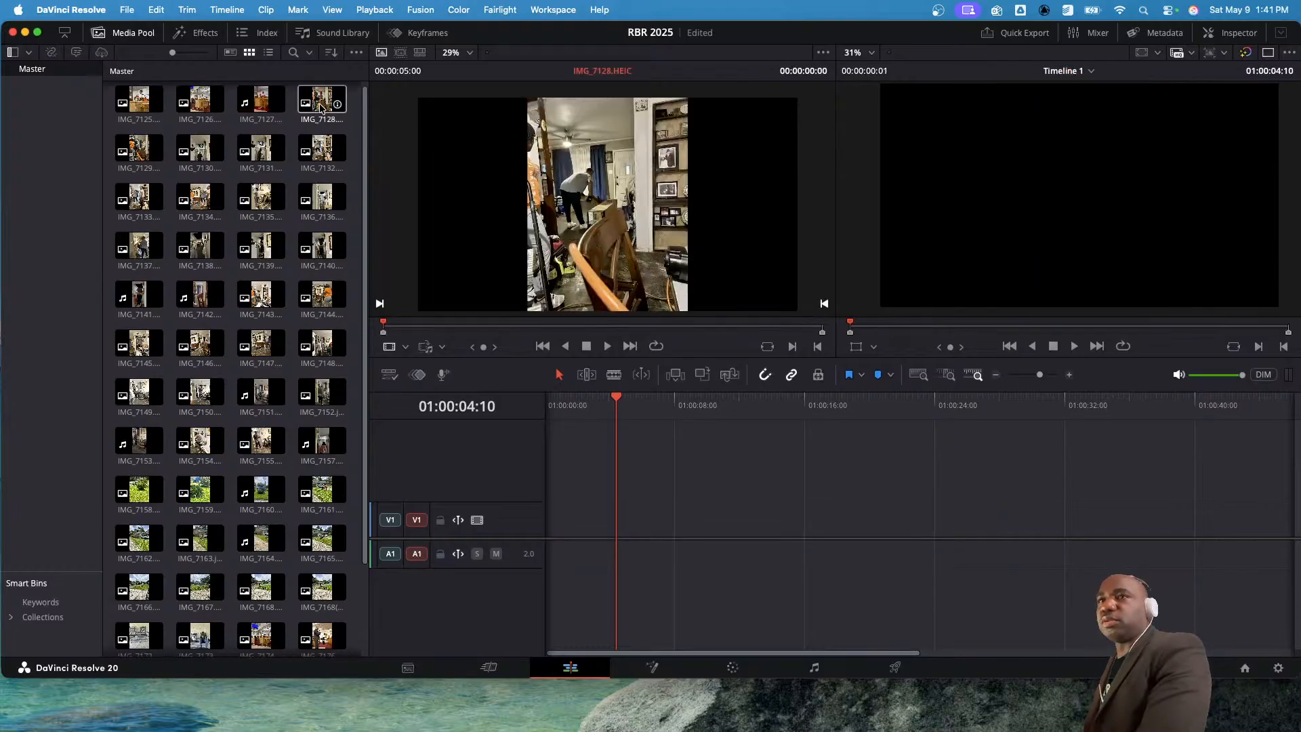
click(269, 105)
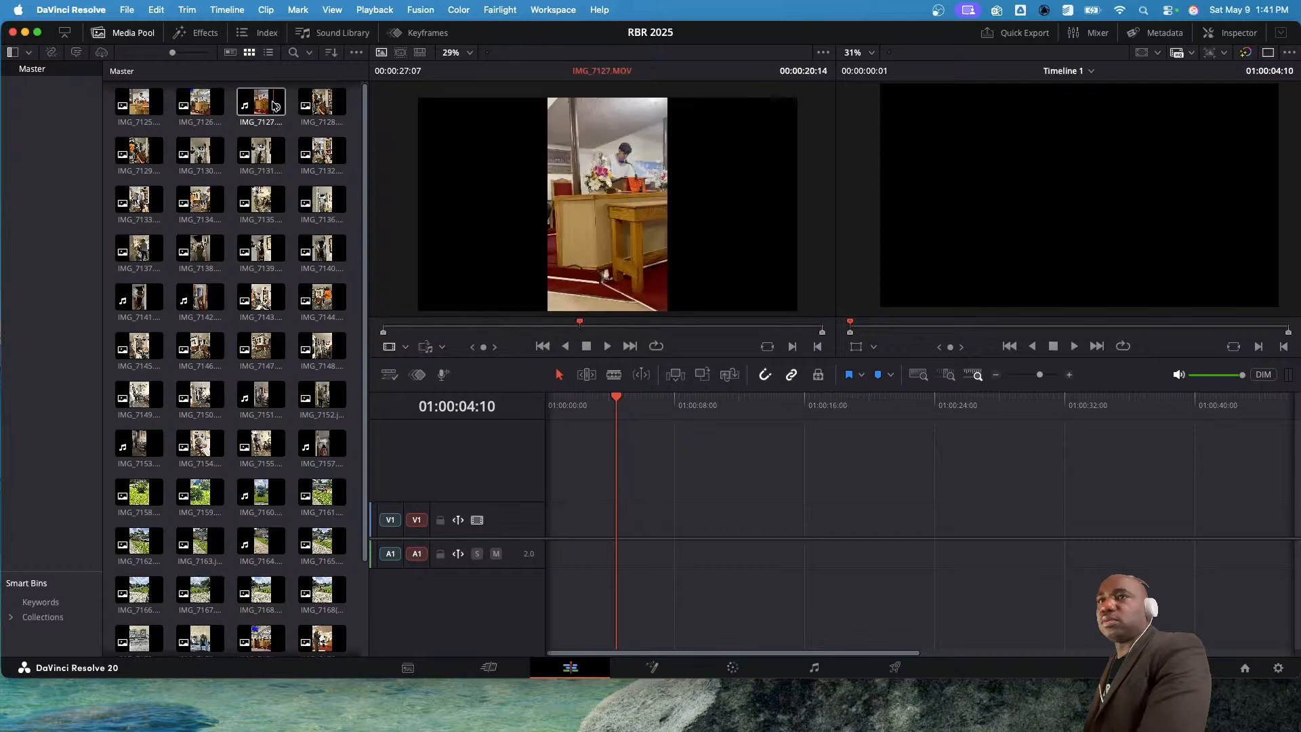
click(257, 151)
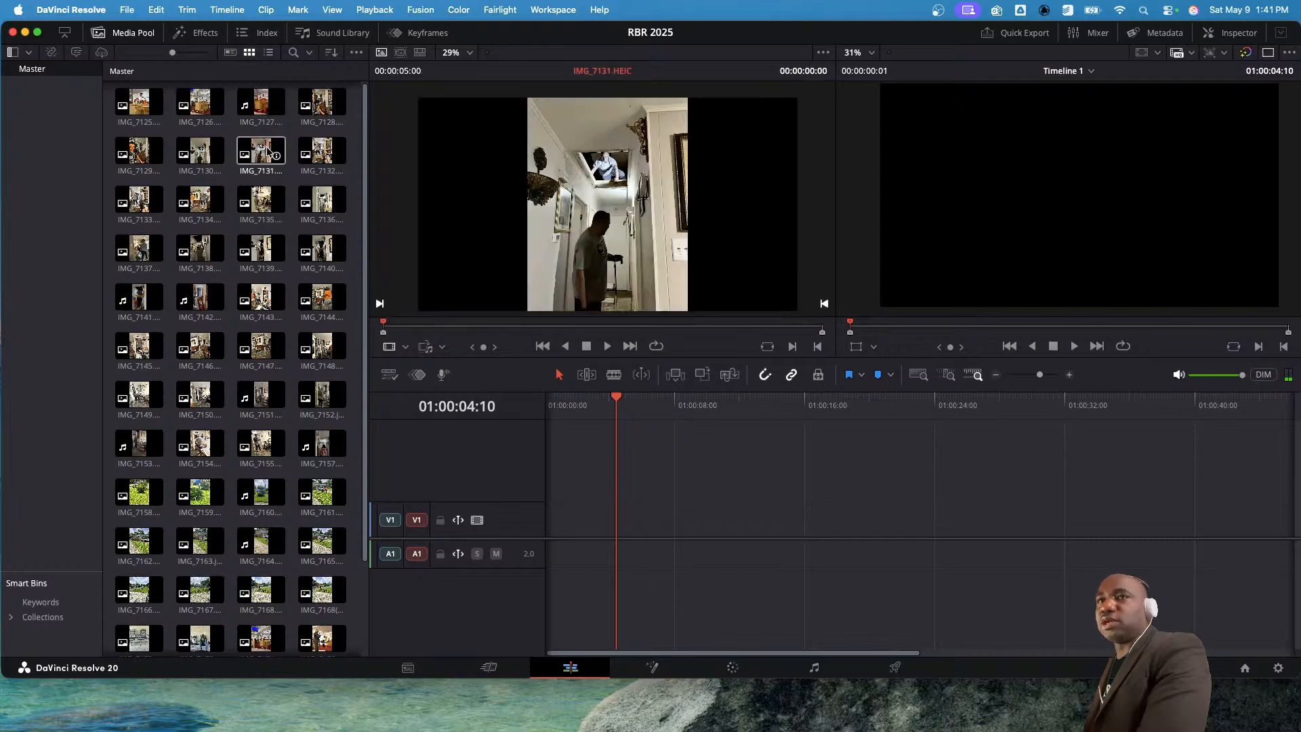
click(275, 153)
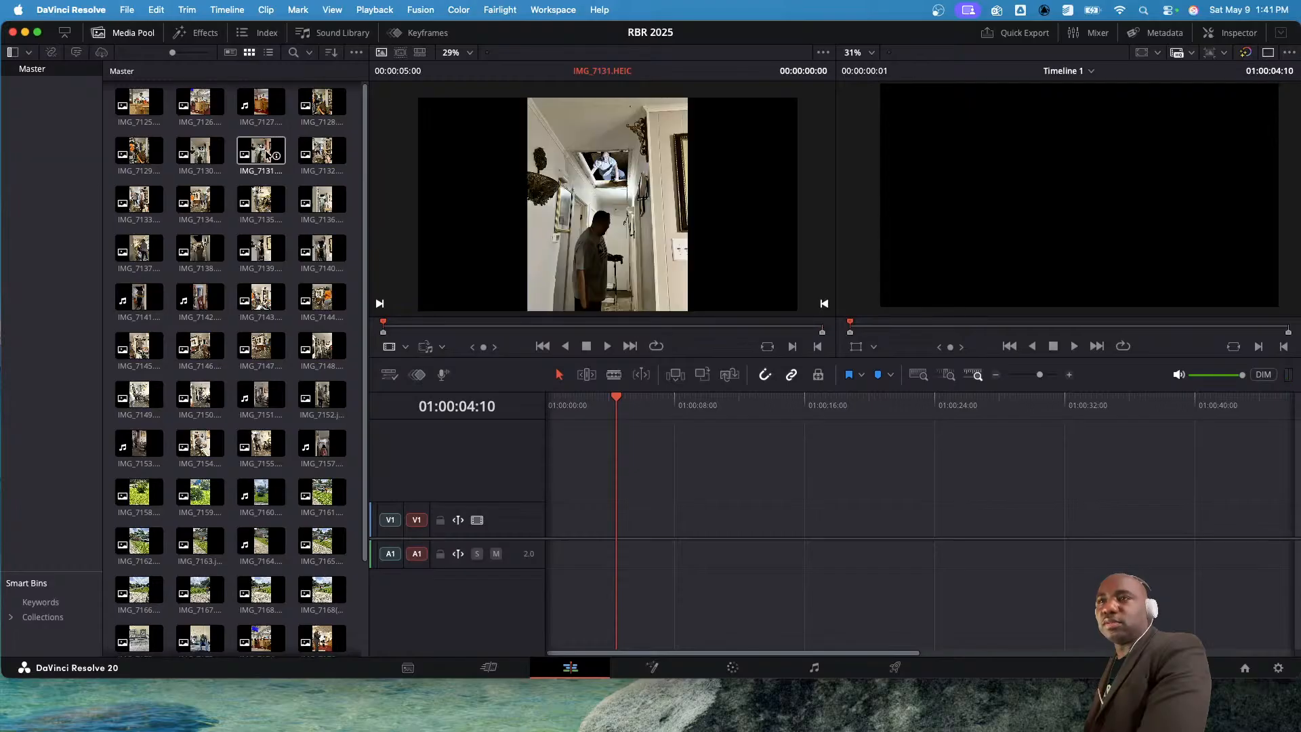
click(265, 194)
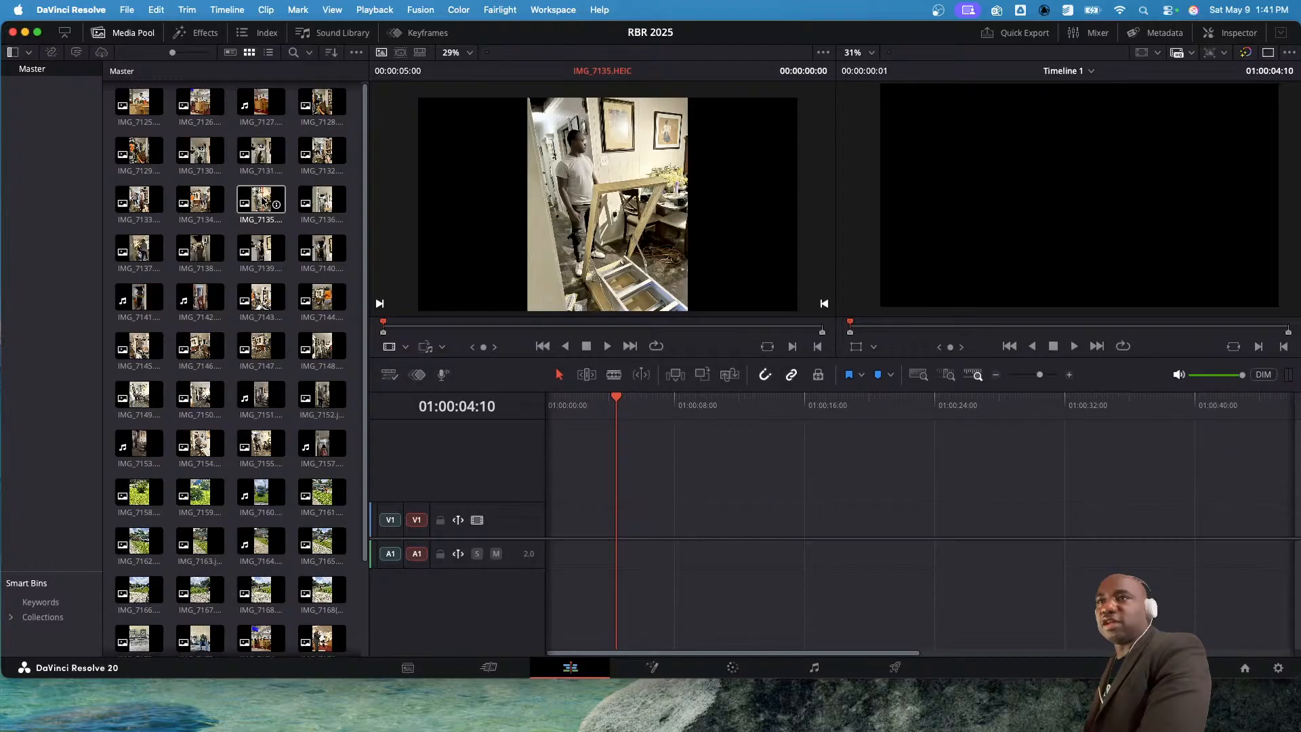
click(287, 204)
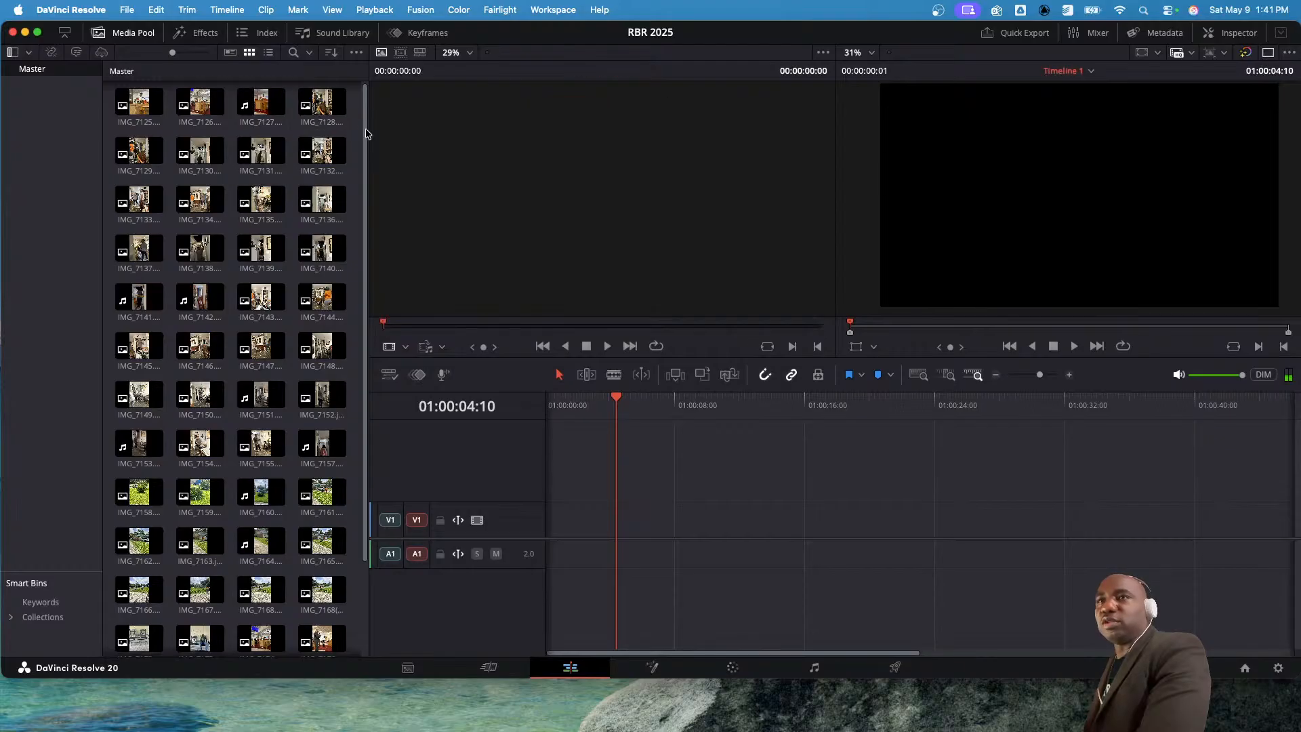
- Widen the media pool to six thumbnail columns and enlarge the editing window to fill the screen
drag(366, 132, 491, 134)
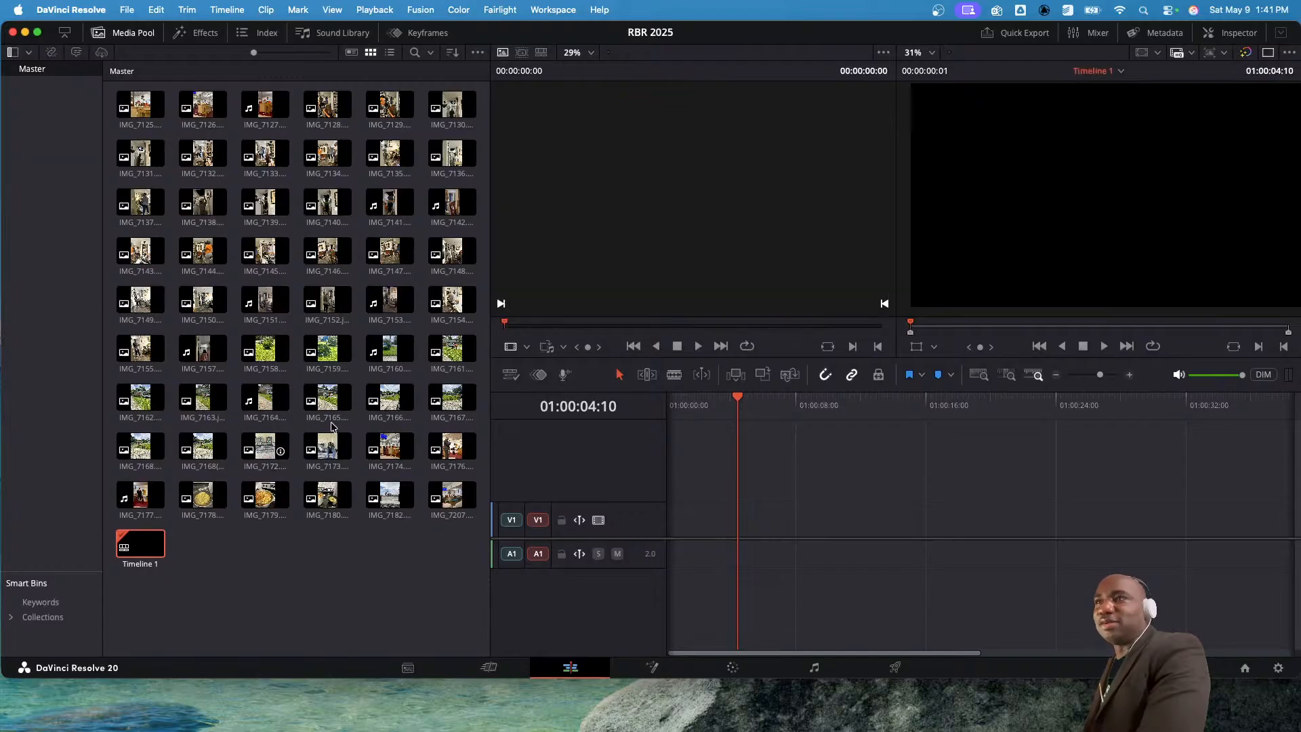
double_click(840, 35)
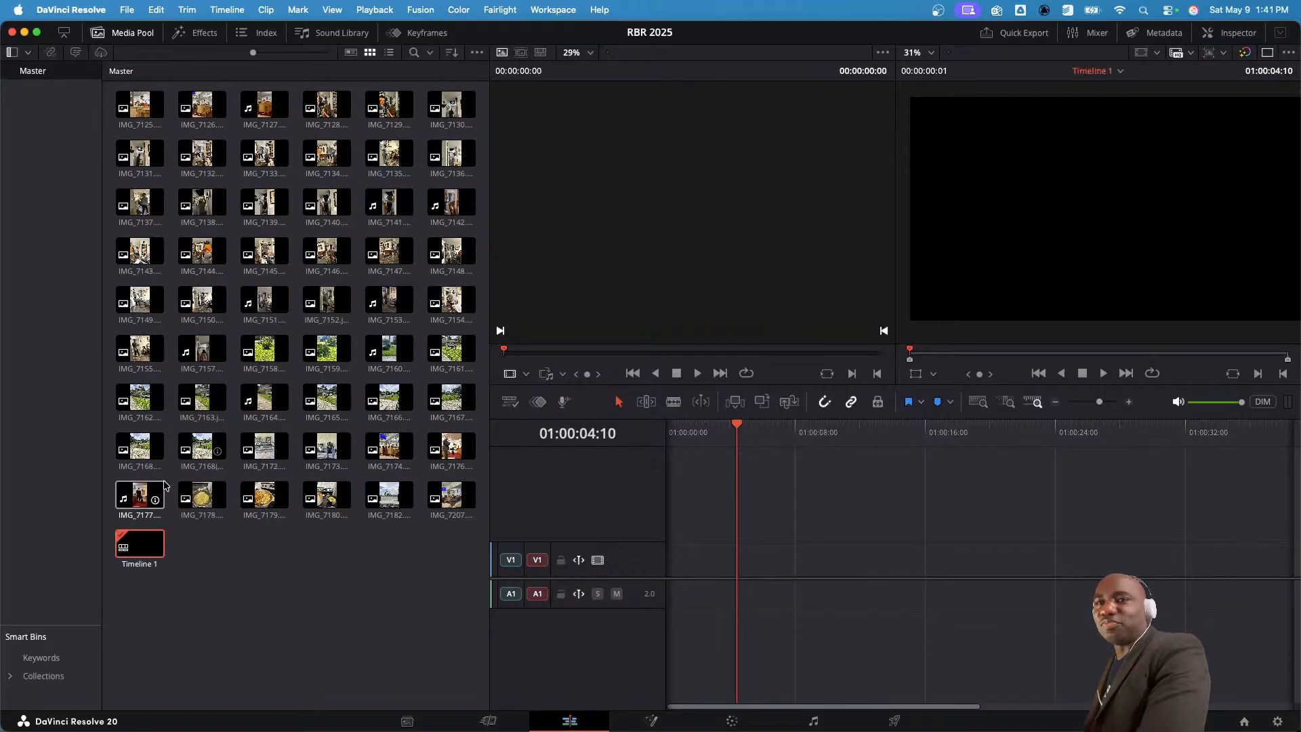
- Place the IMG_7182.HEIC still at the start of video track 2 and IMG_7207.HEIC directly after it
click(391, 497)
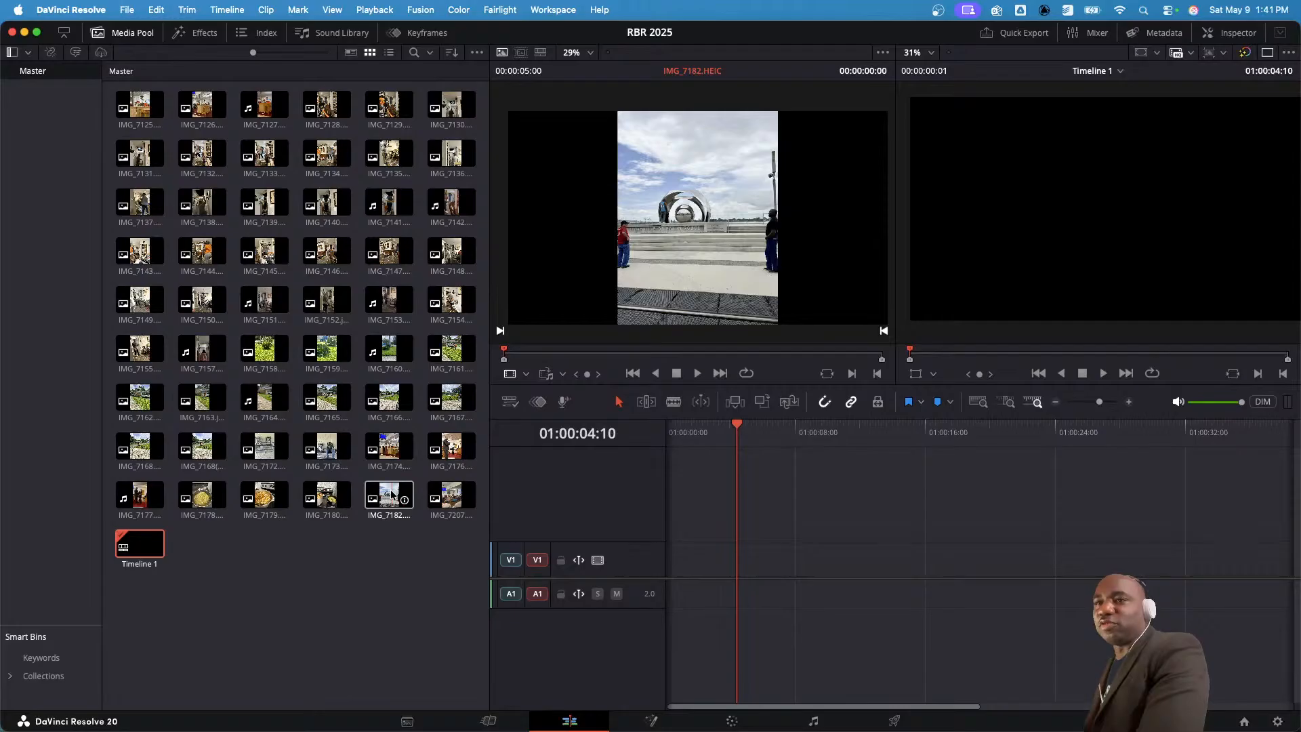
drag(404, 490, 671, 516)
scroll(718, 519, right, 1)
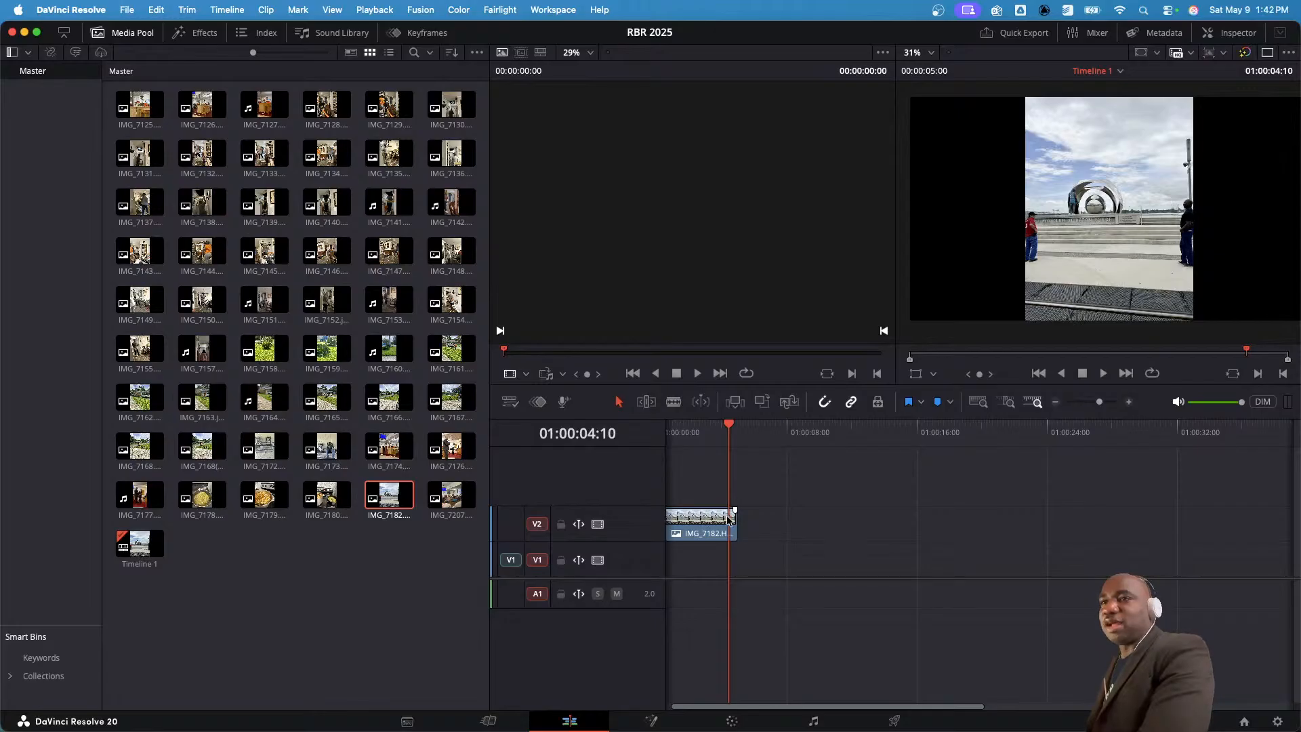
mouse_move(453, 498)
drag(451, 498, 740, 524)
click(776, 427)
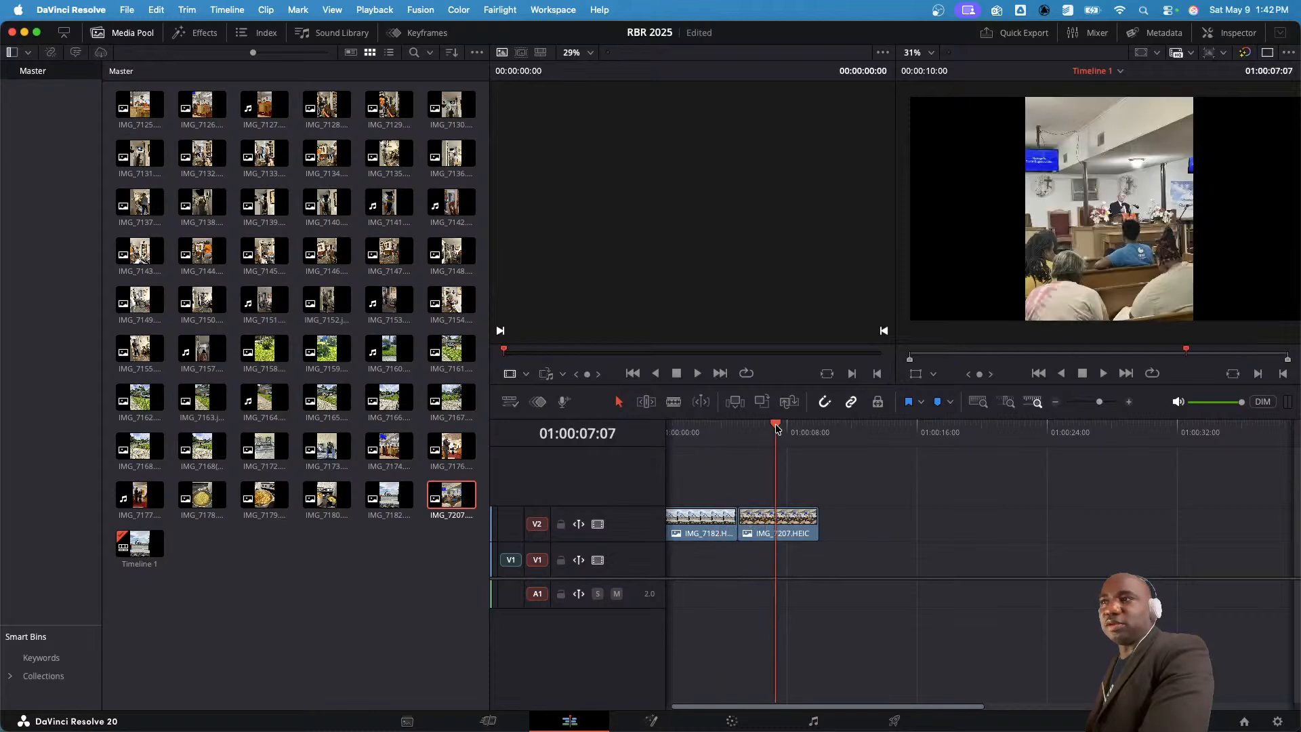
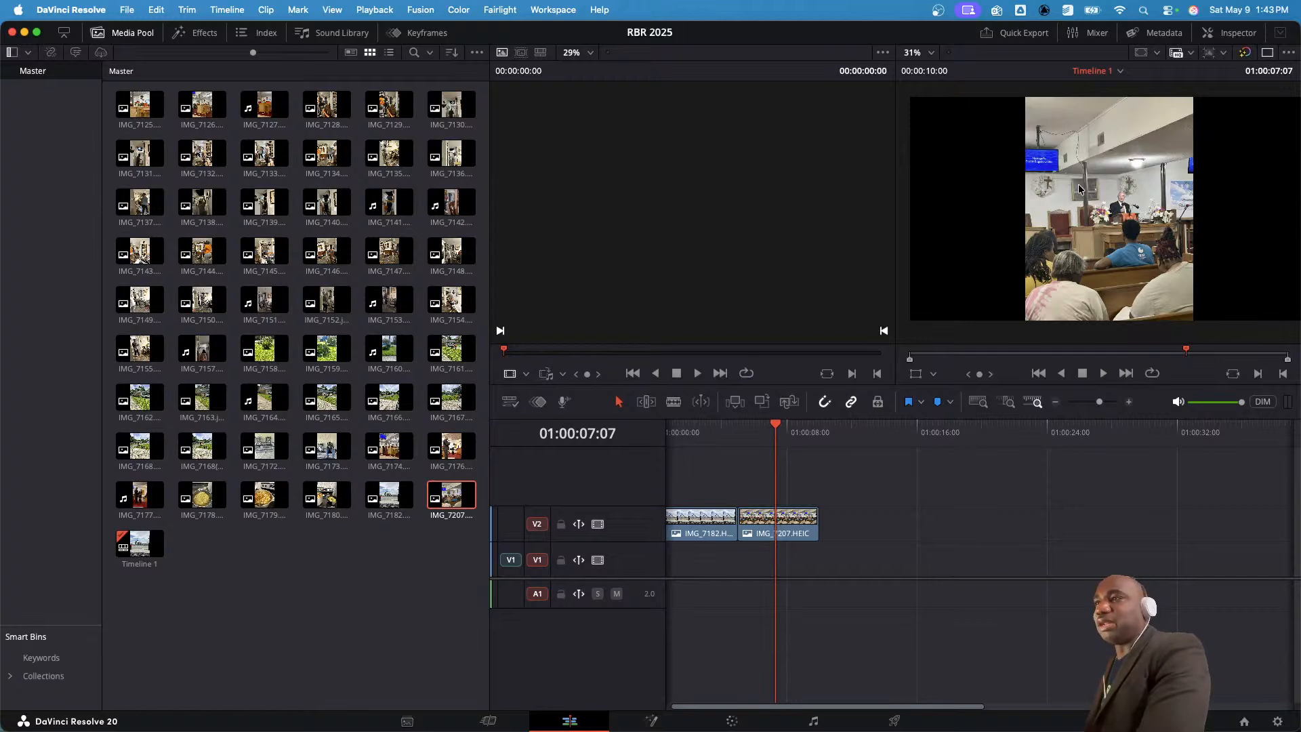
- Check further media pool items near IMG_7177.MOV and play back the two stills on the timeline
click(326, 494)
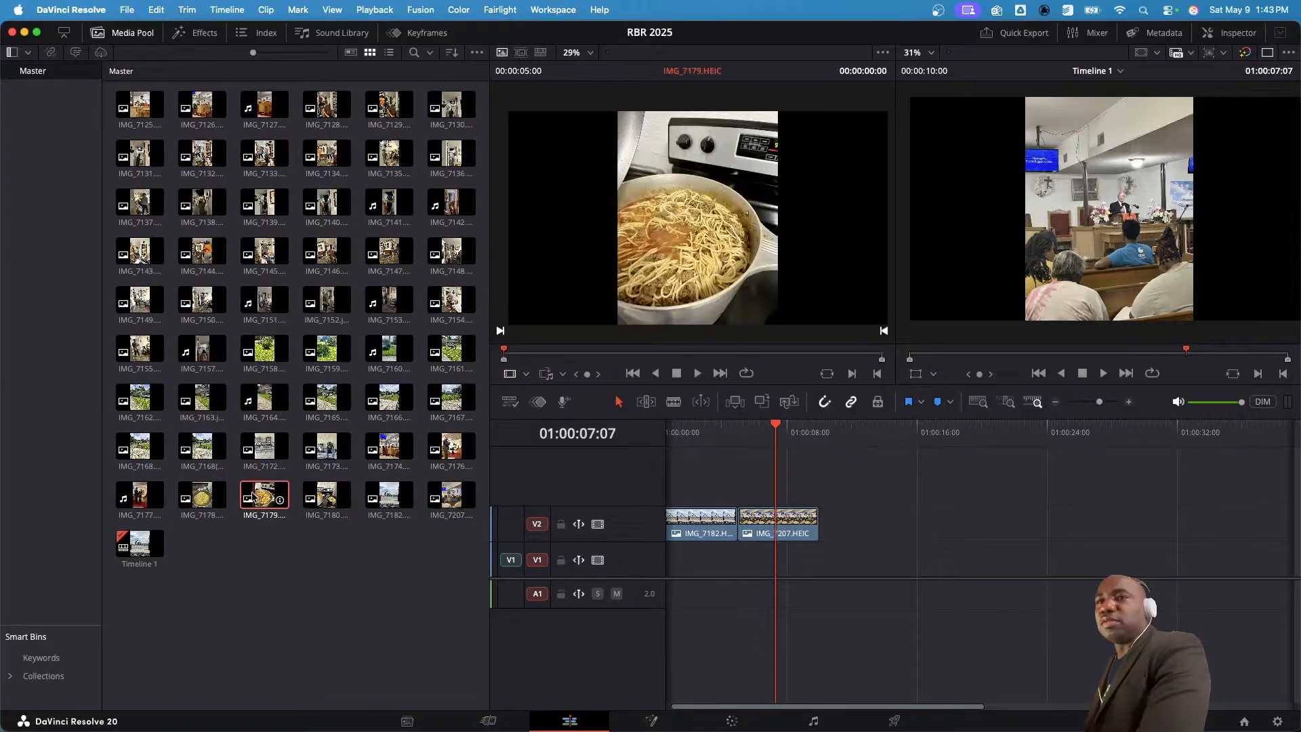
click(142, 500)
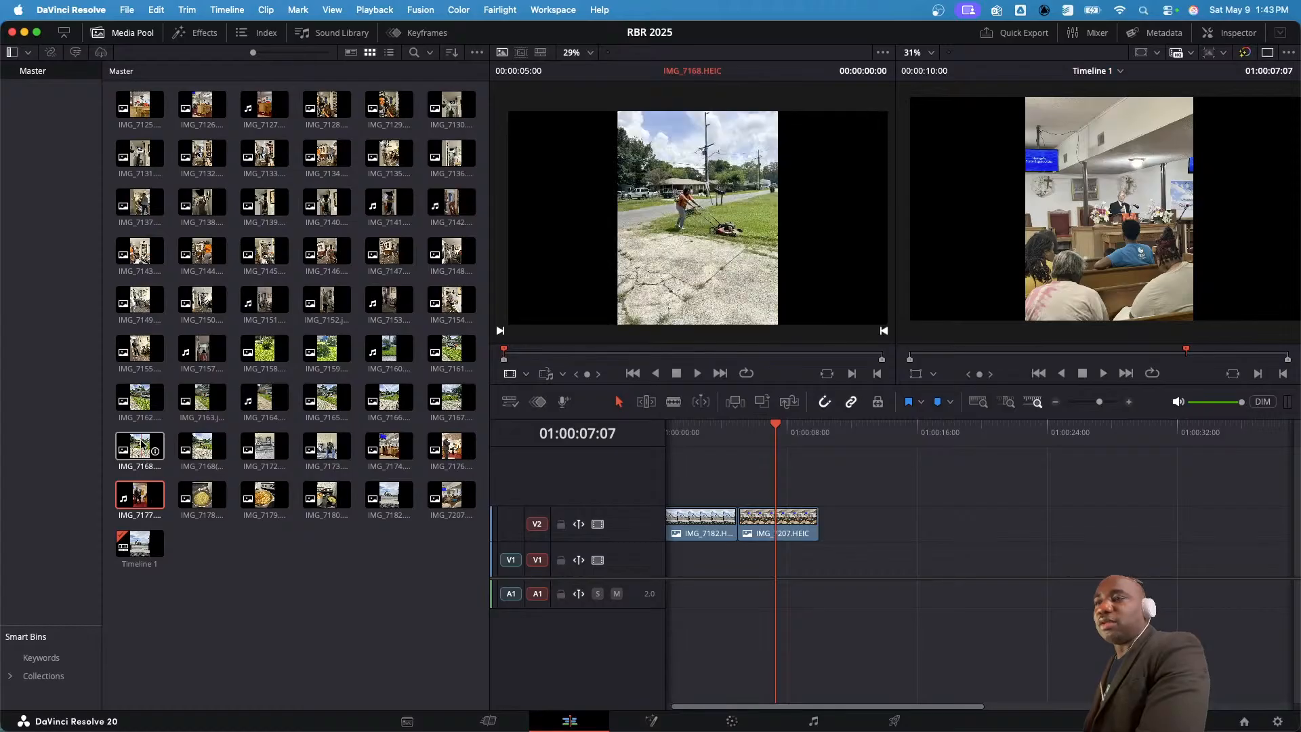
drag(704, 426, 670, 426)
key(space)
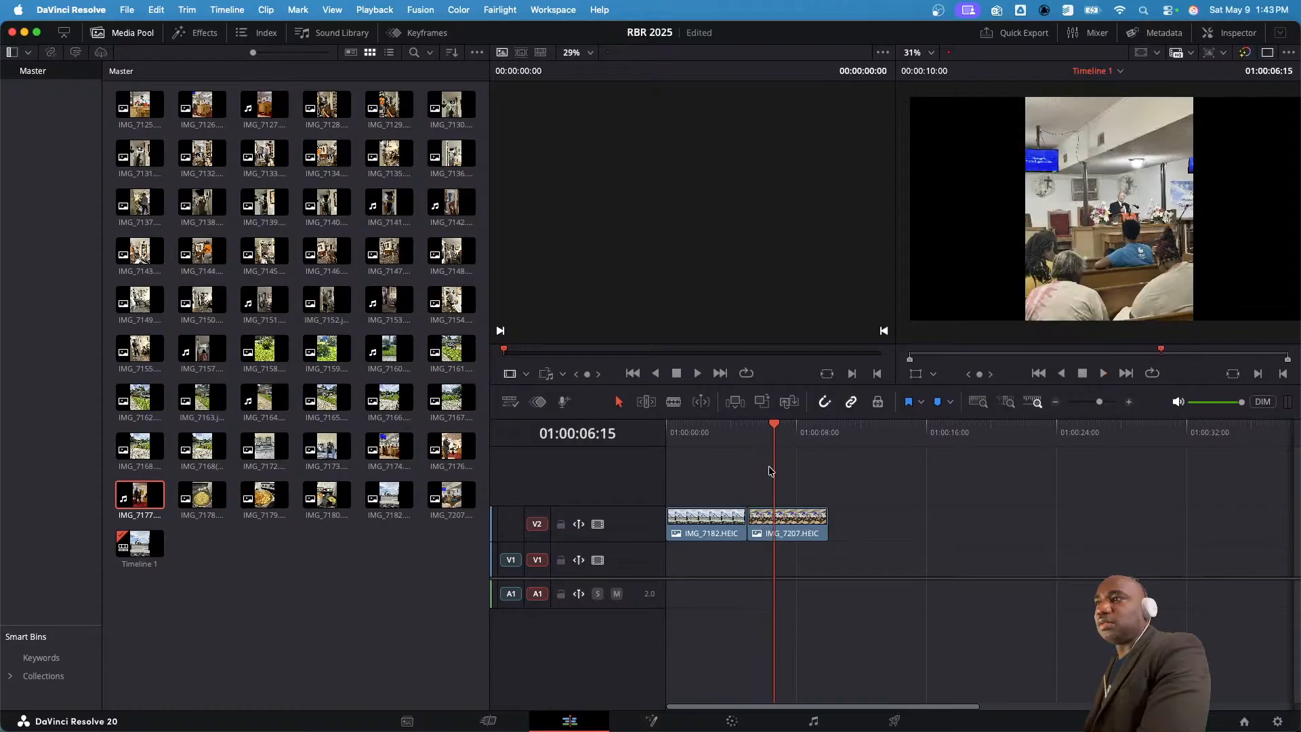
click(738, 434)
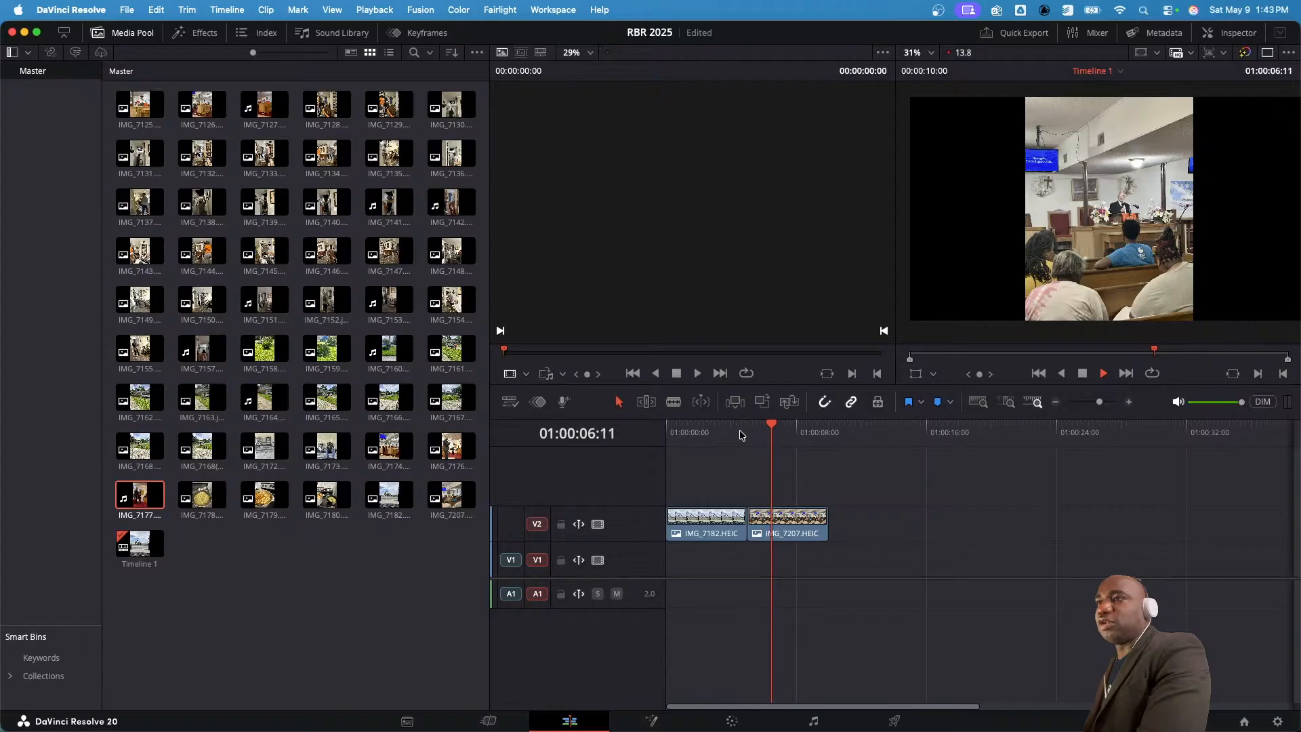
click(733, 434)
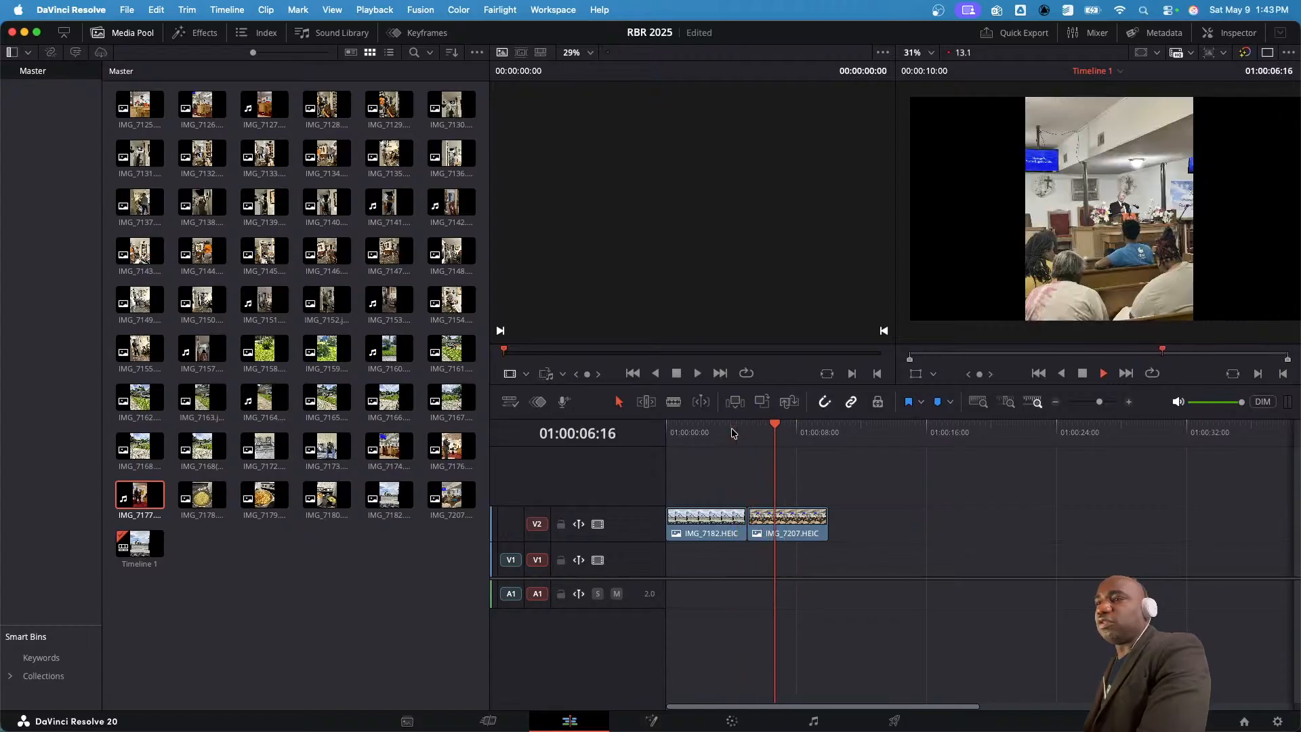
click(718, 433)
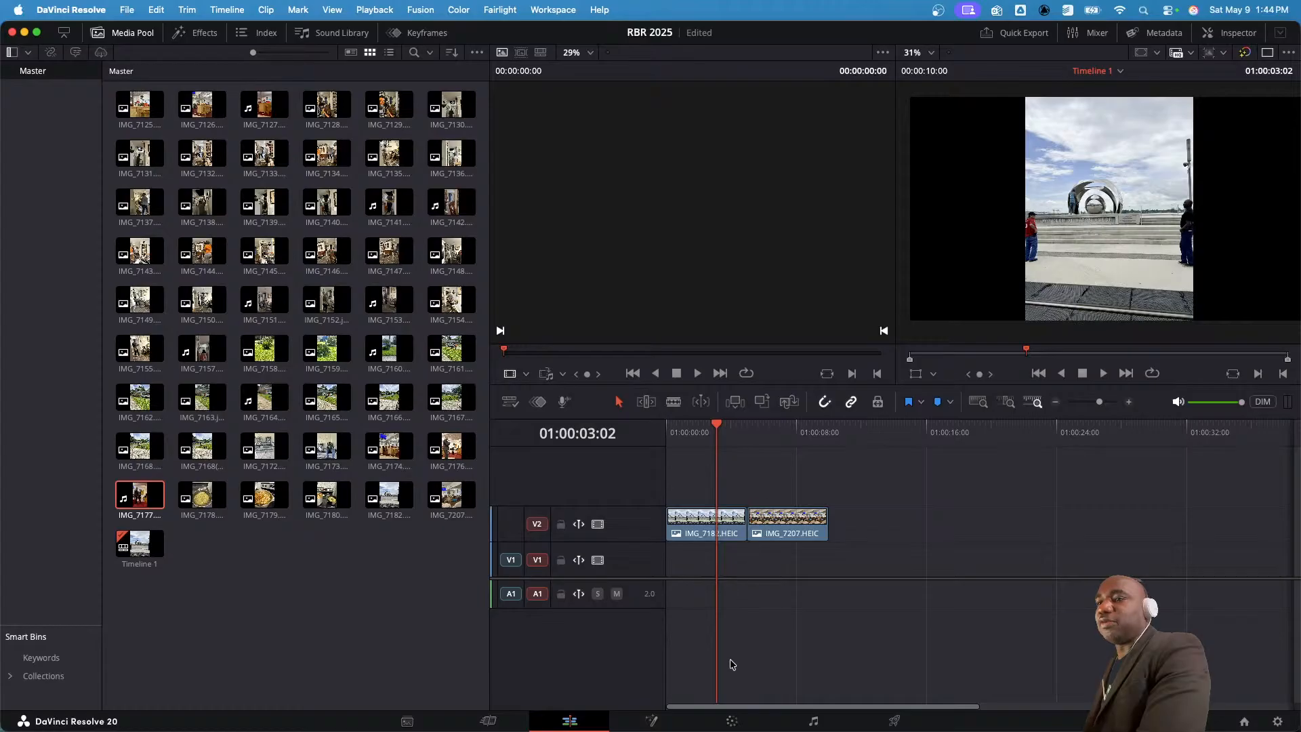
- Switch to the Cut page and scrub back and forth across the edit between IMG_7182.HEIC and IMG_7207.HEIC
click(508, 721)
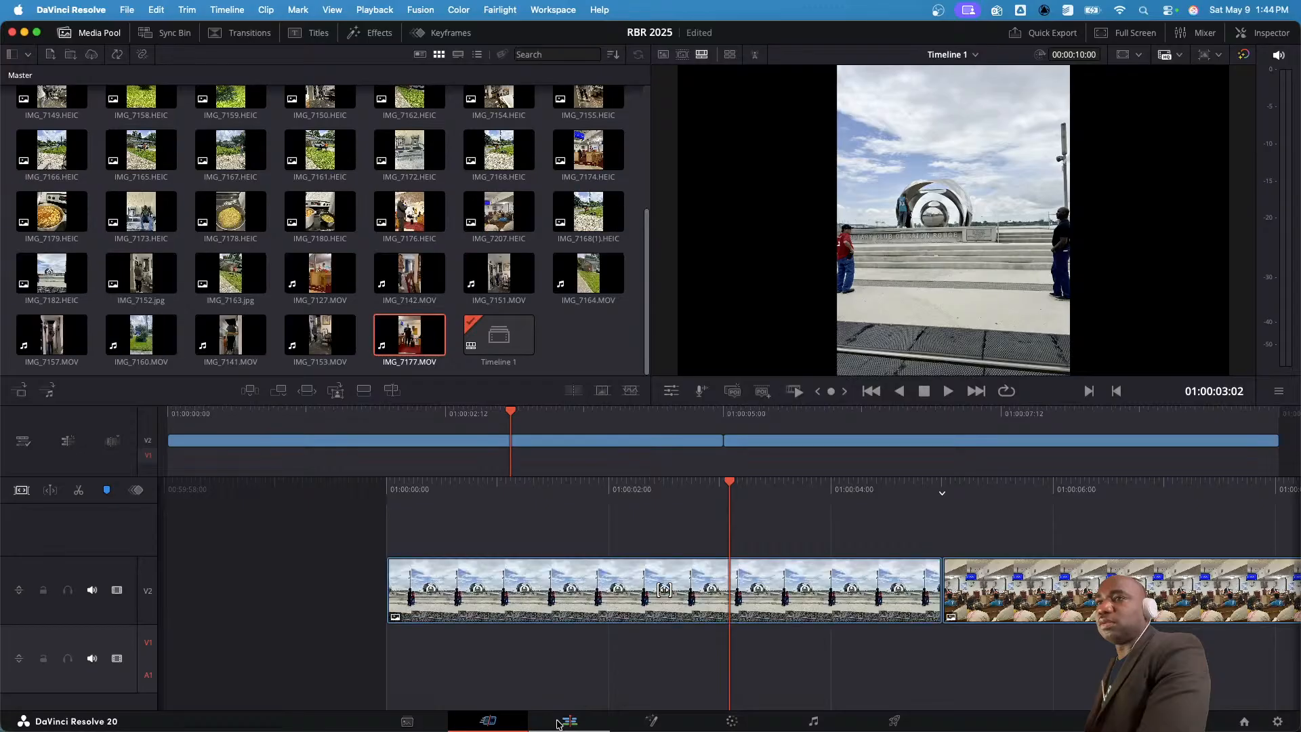
scroll(837, 607, down, 8)
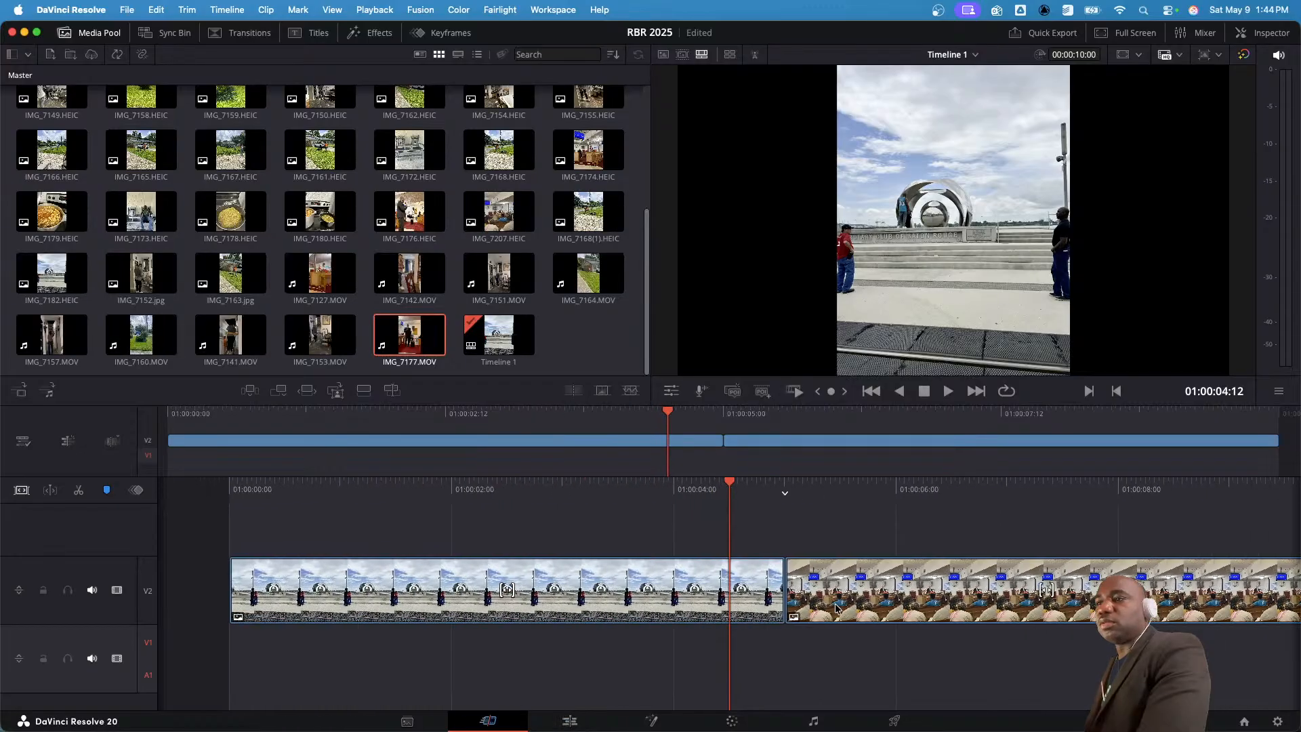
scroll(827, 595, up, 3)
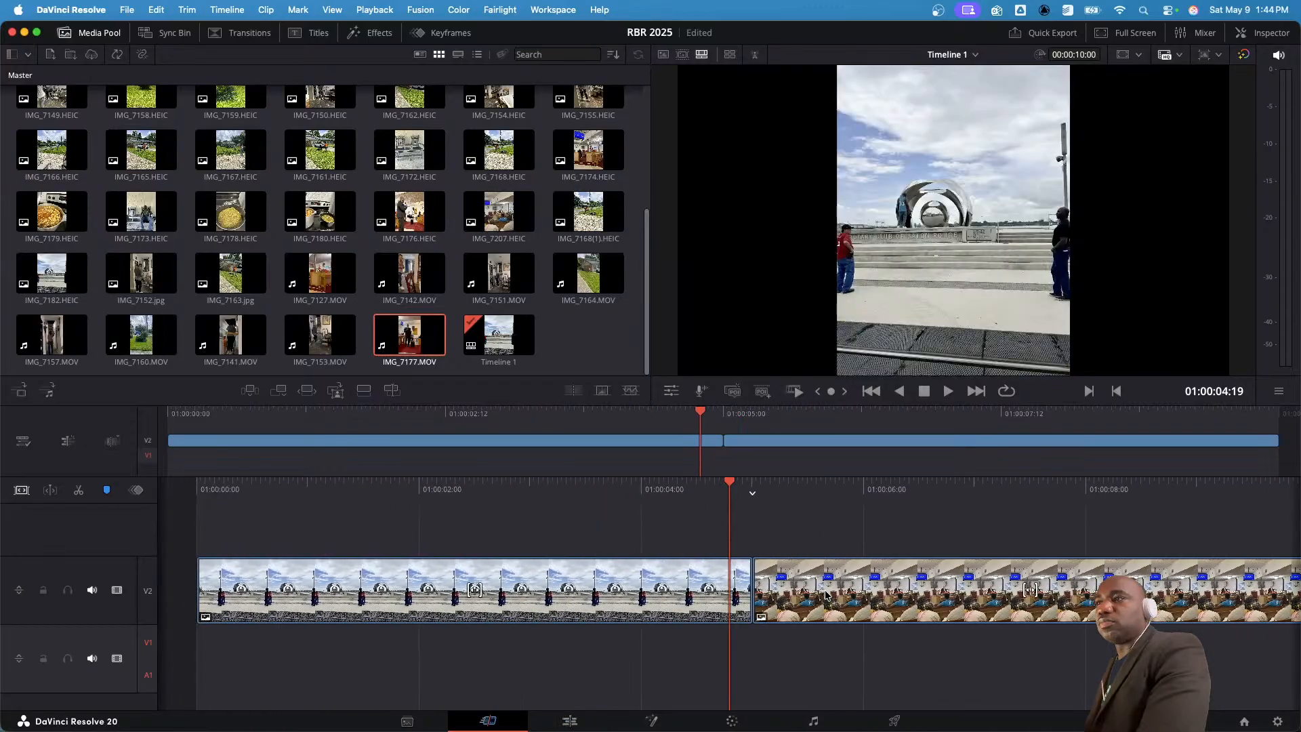
scroll(825, 595, down, 2)
scroll(825, 595, up, 2)
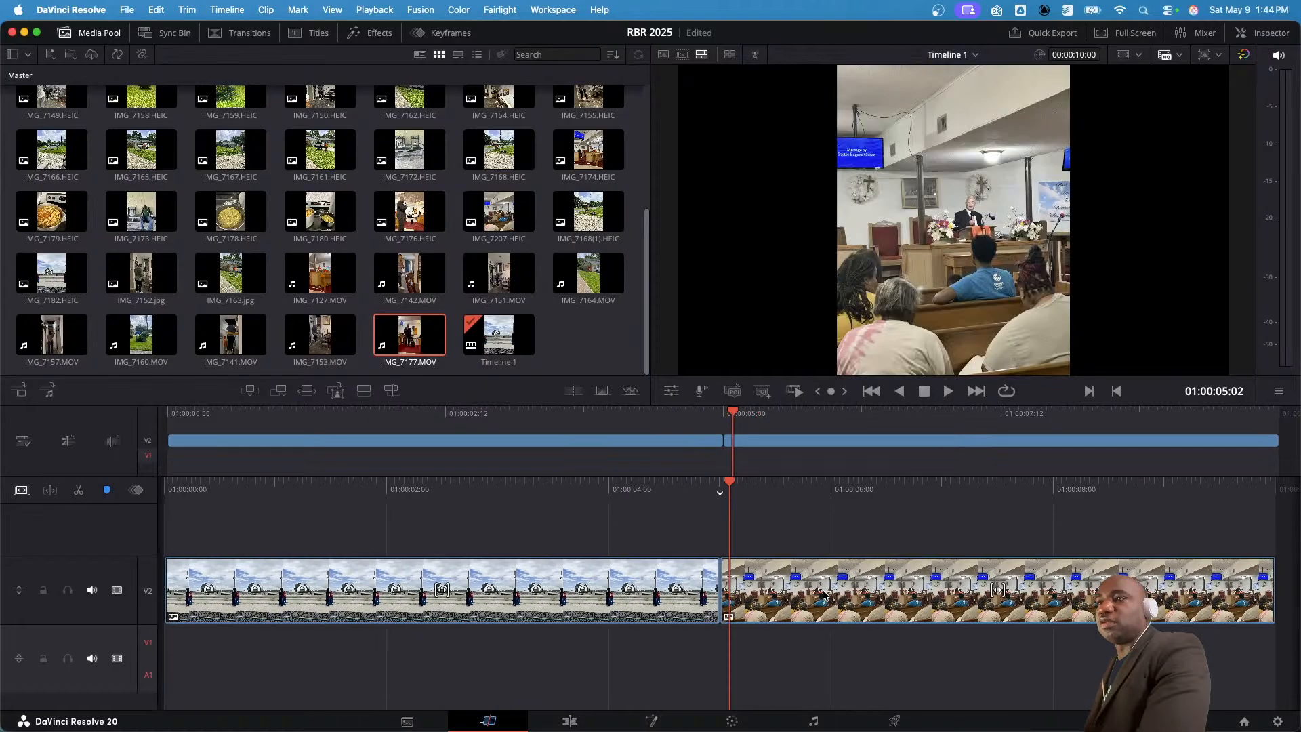
scroll(825, 595, up, 1)
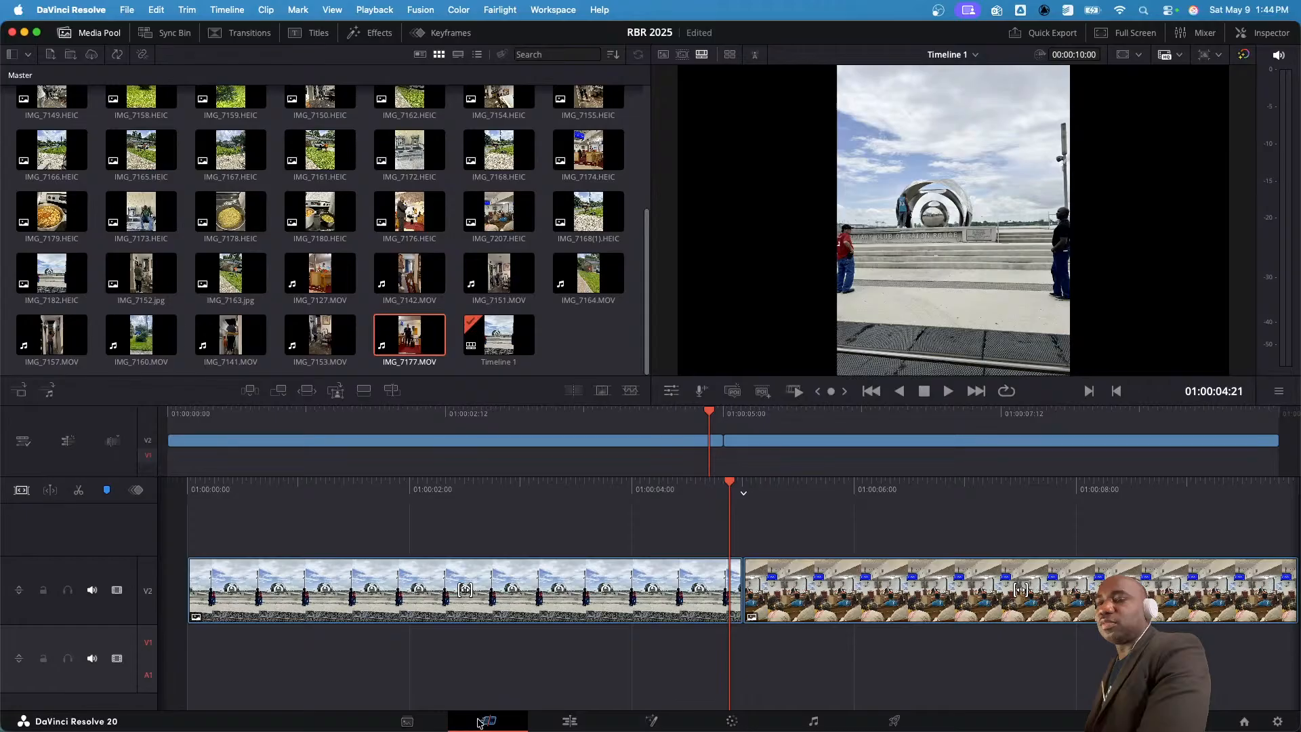
scroll(737, 612, down, 1)
scroll(737, 612, down, 4)
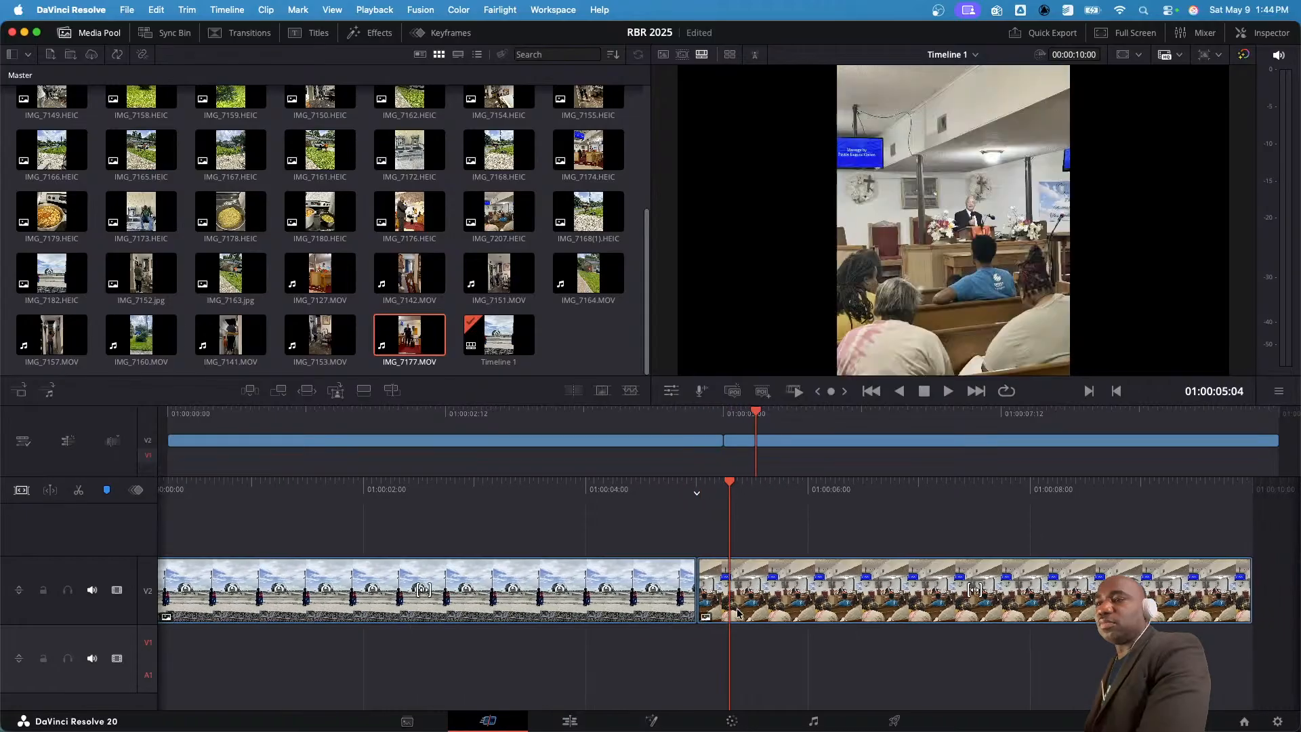
- On the Edit page, apply a Cross Dissolve between IMG_7182.HEIC and IMG_7207.HEIC on video track 2 and play back the transition
click(569, 722)
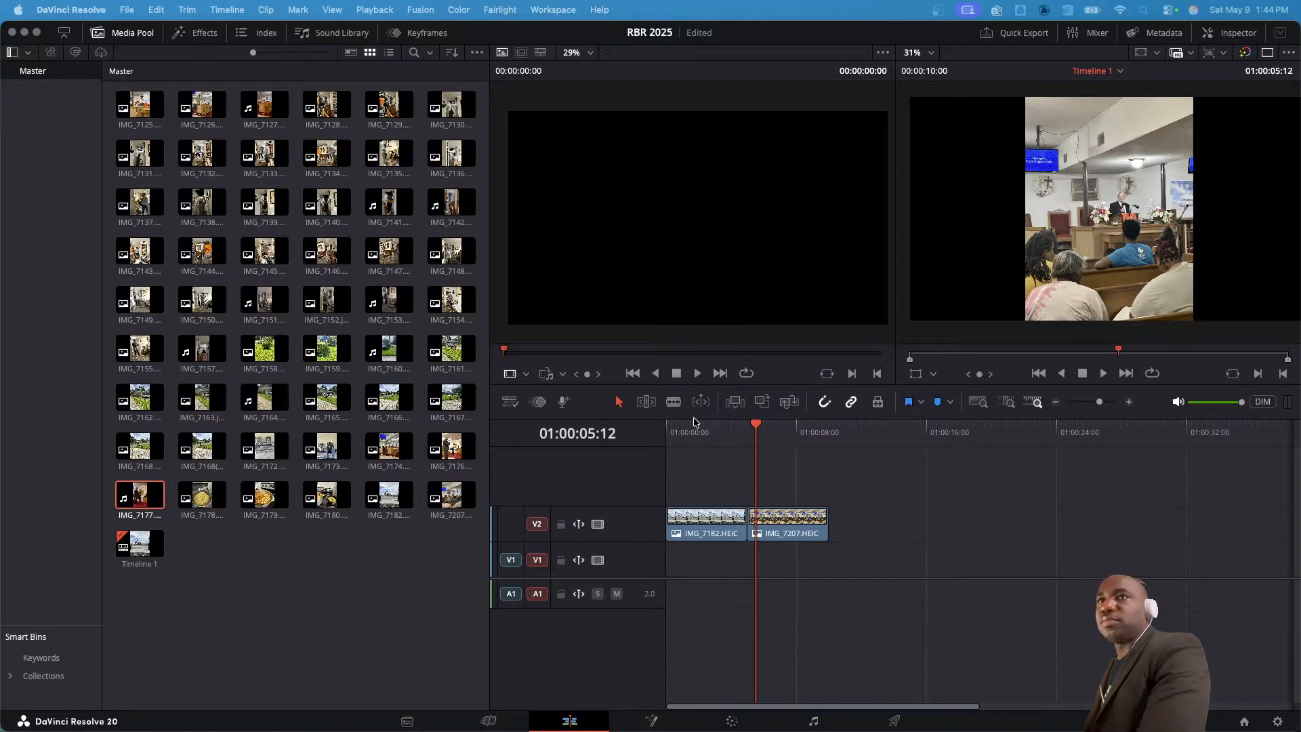
click(192, 31)
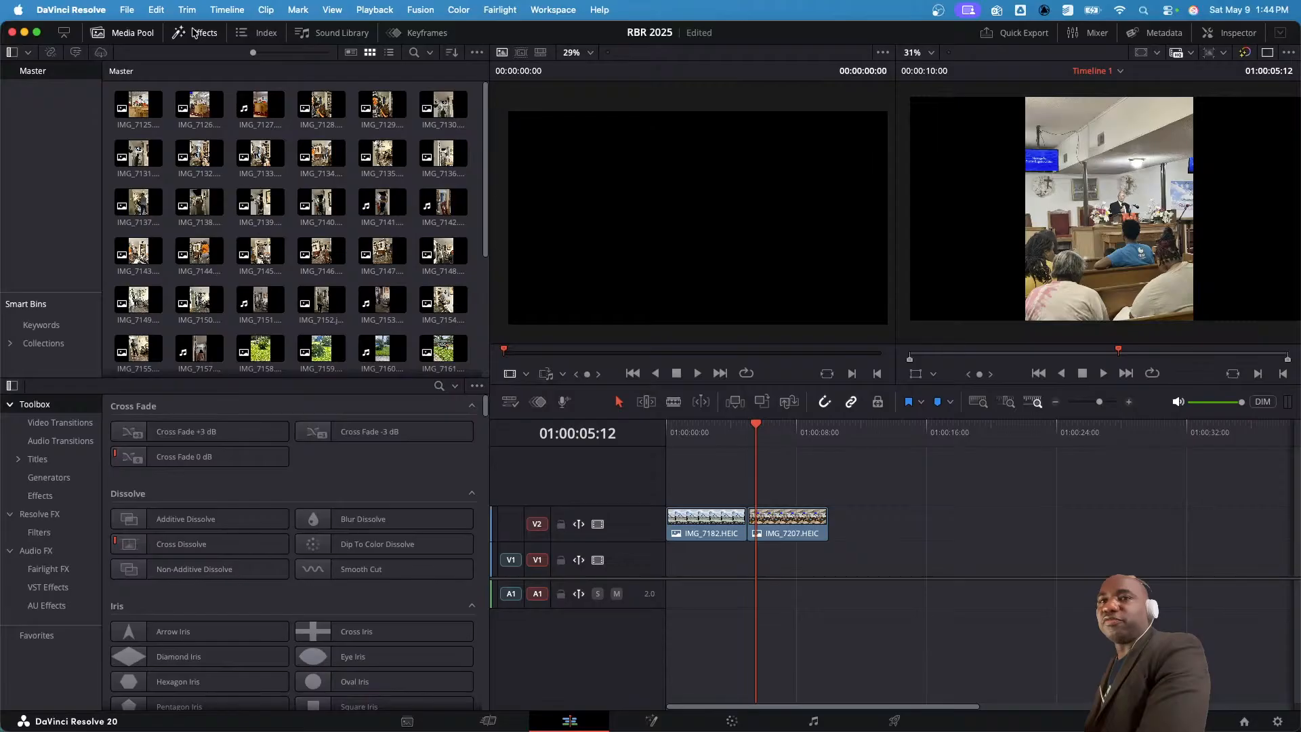
click(68, 424)
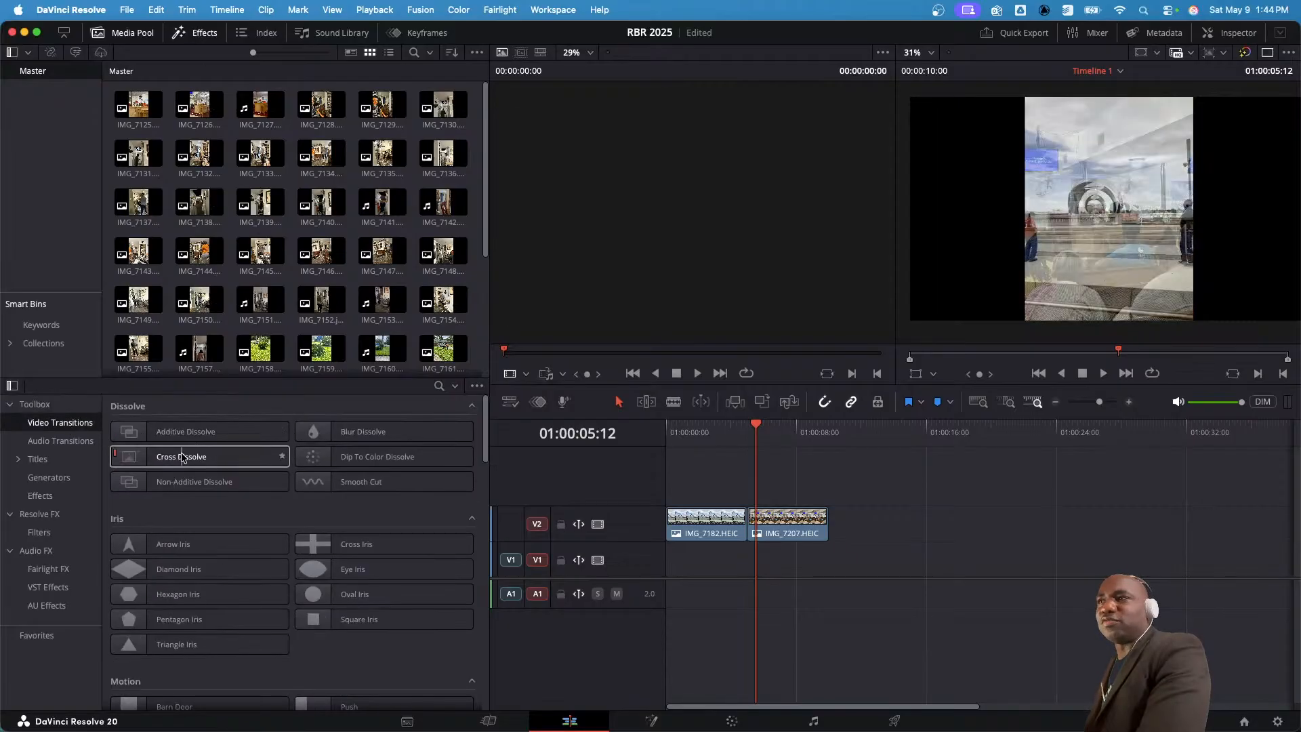
click(169, 458)
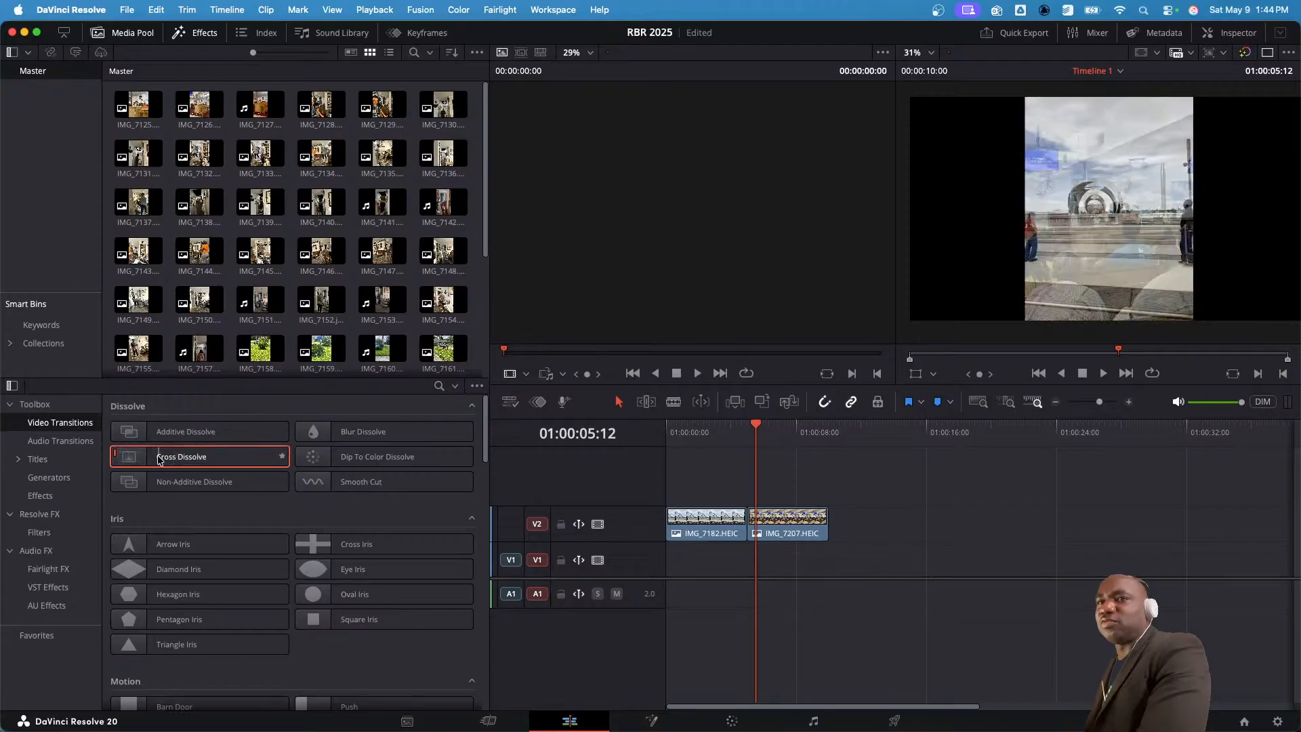
double_click(160, 459)
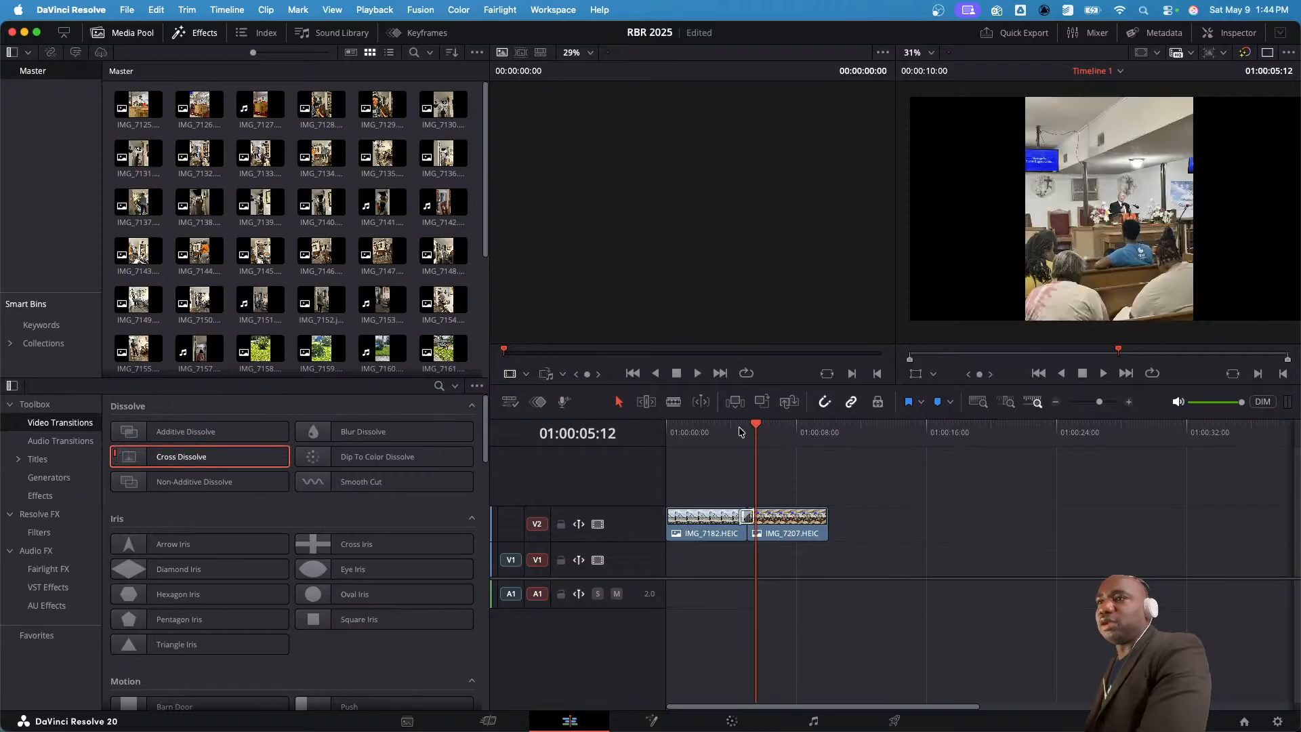
click(719, 429)
key(space)
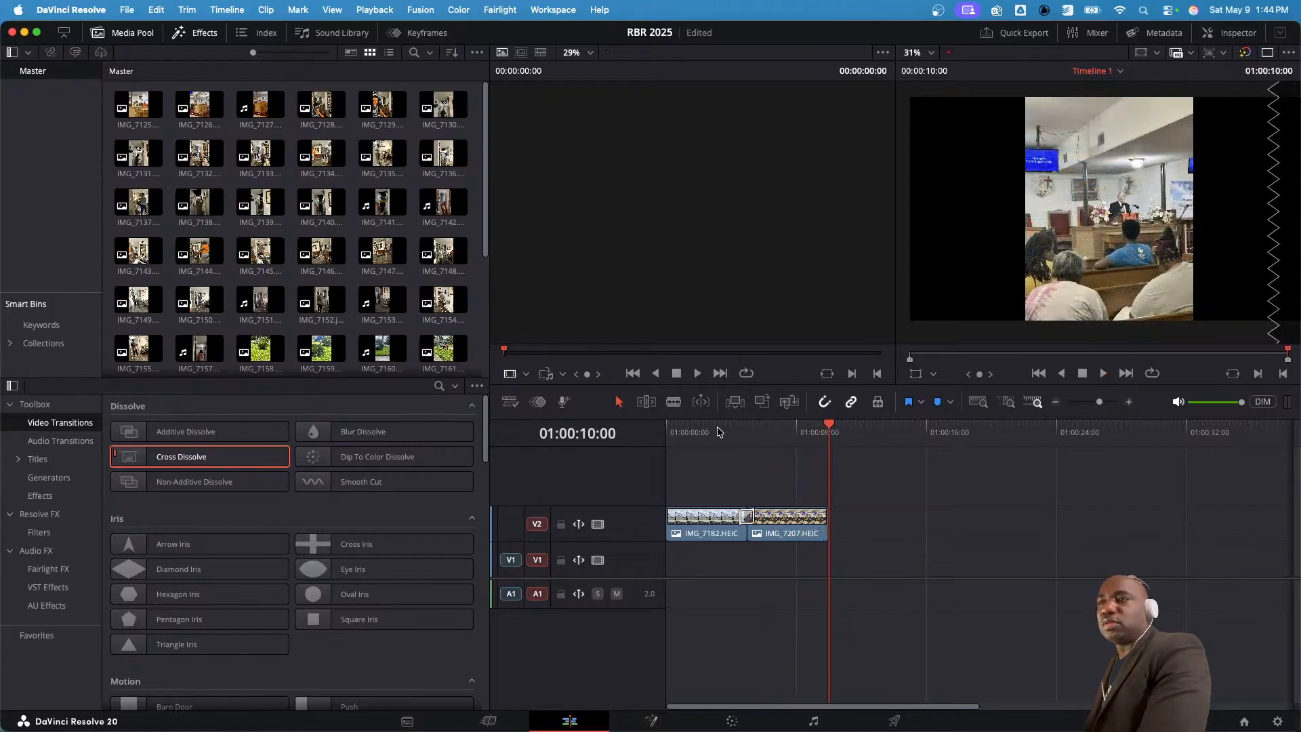
- Select IMG_7182.HEIC with the playhead over it and check the timeline resolution in the project settings without changing anything
click(700, 521)
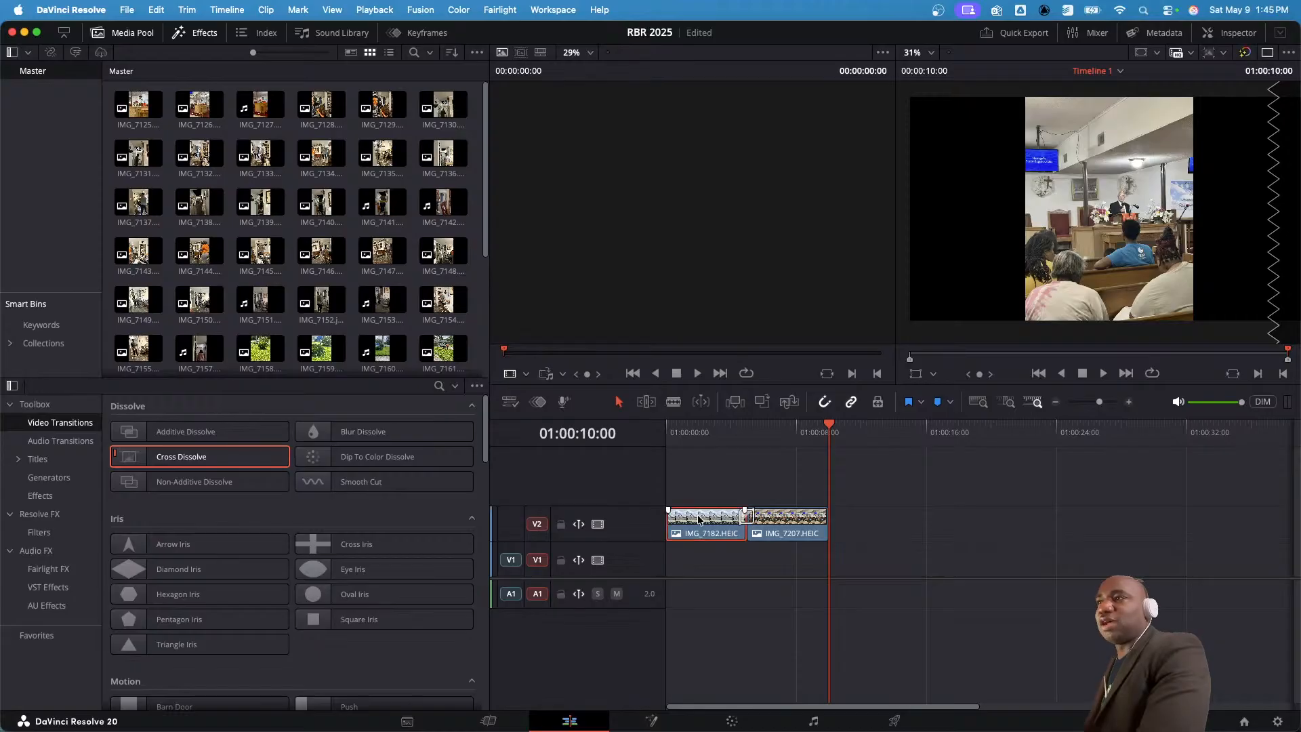
click(708, 429)
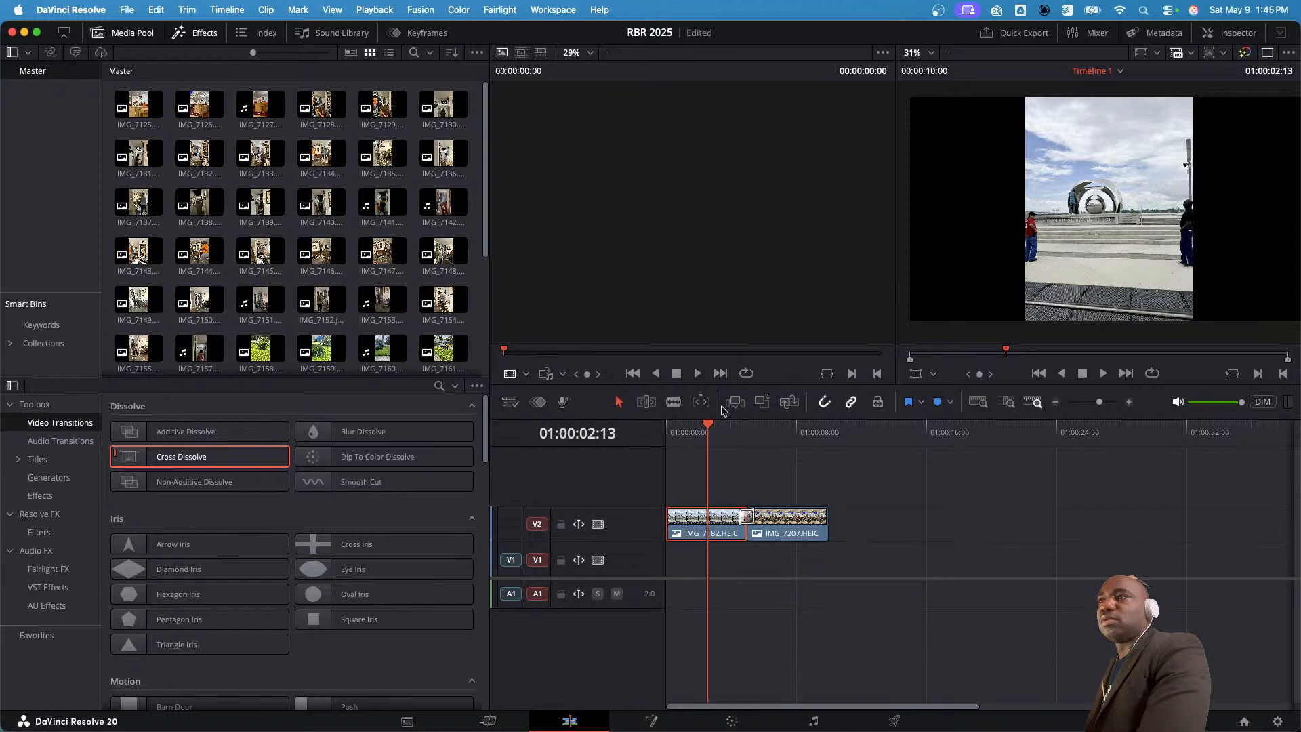
click(128, 10)
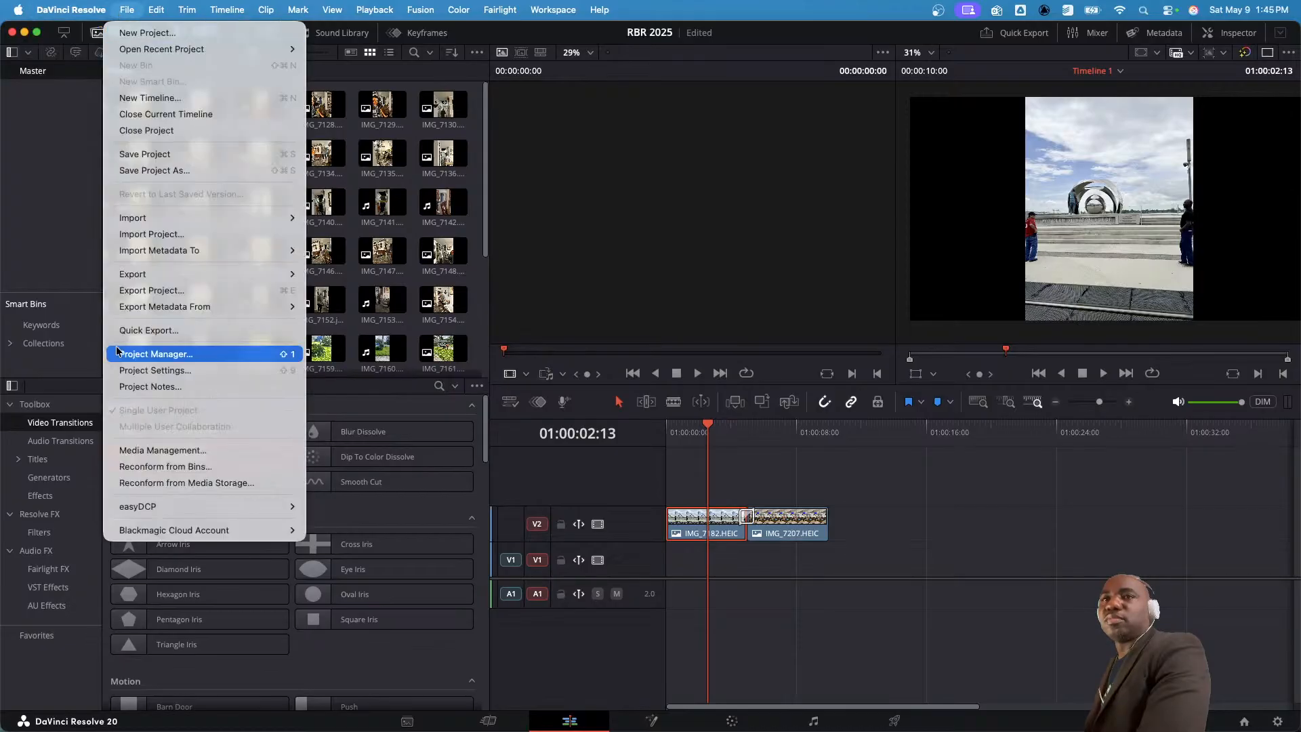
click(142, 371)
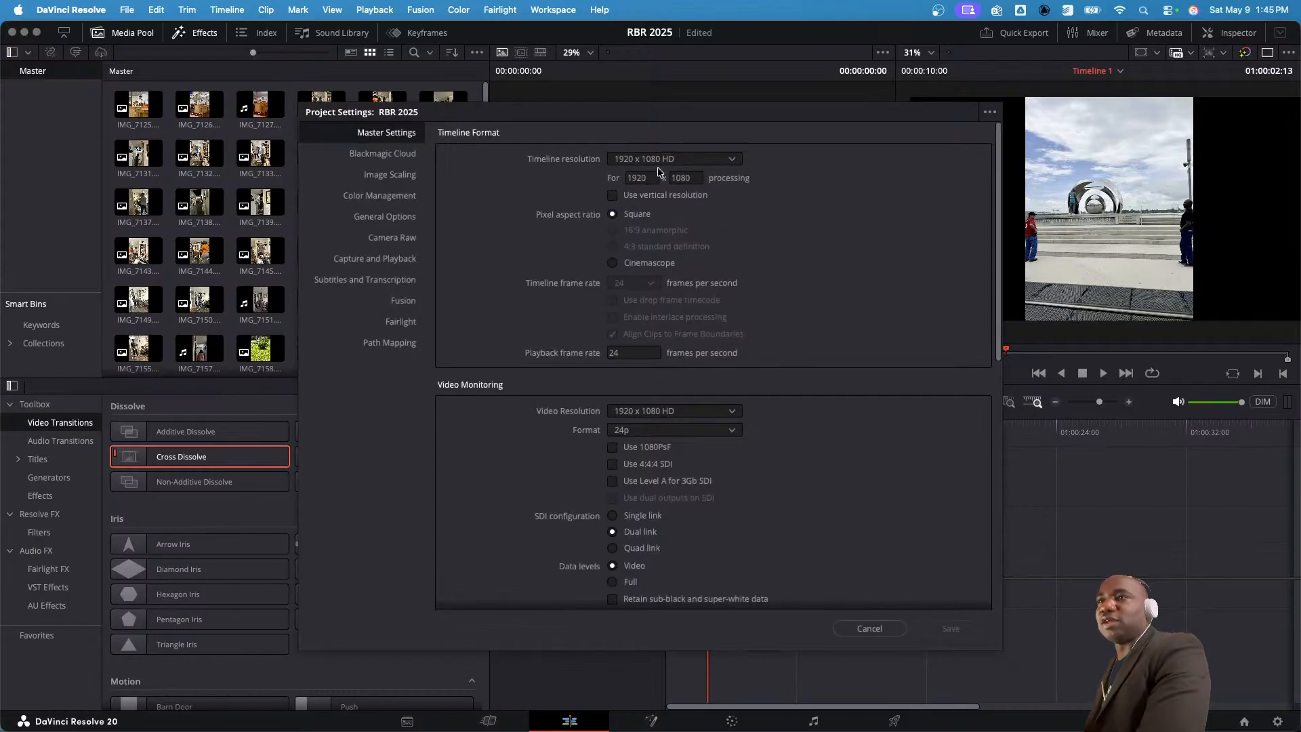
click(860, 629)
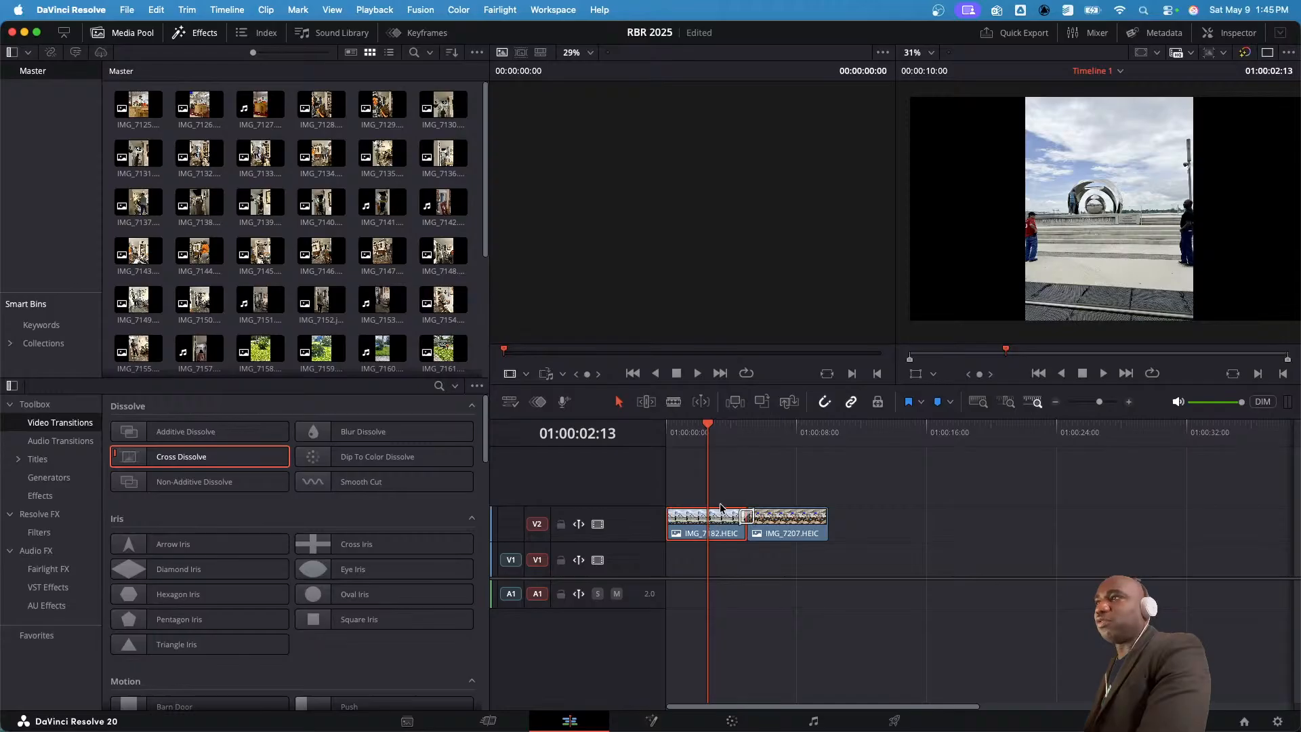
- Set the zoom of IMG_7182.HEIC to 2.370 so it fills the frame and play the timeline from the start
click(1228, 32)
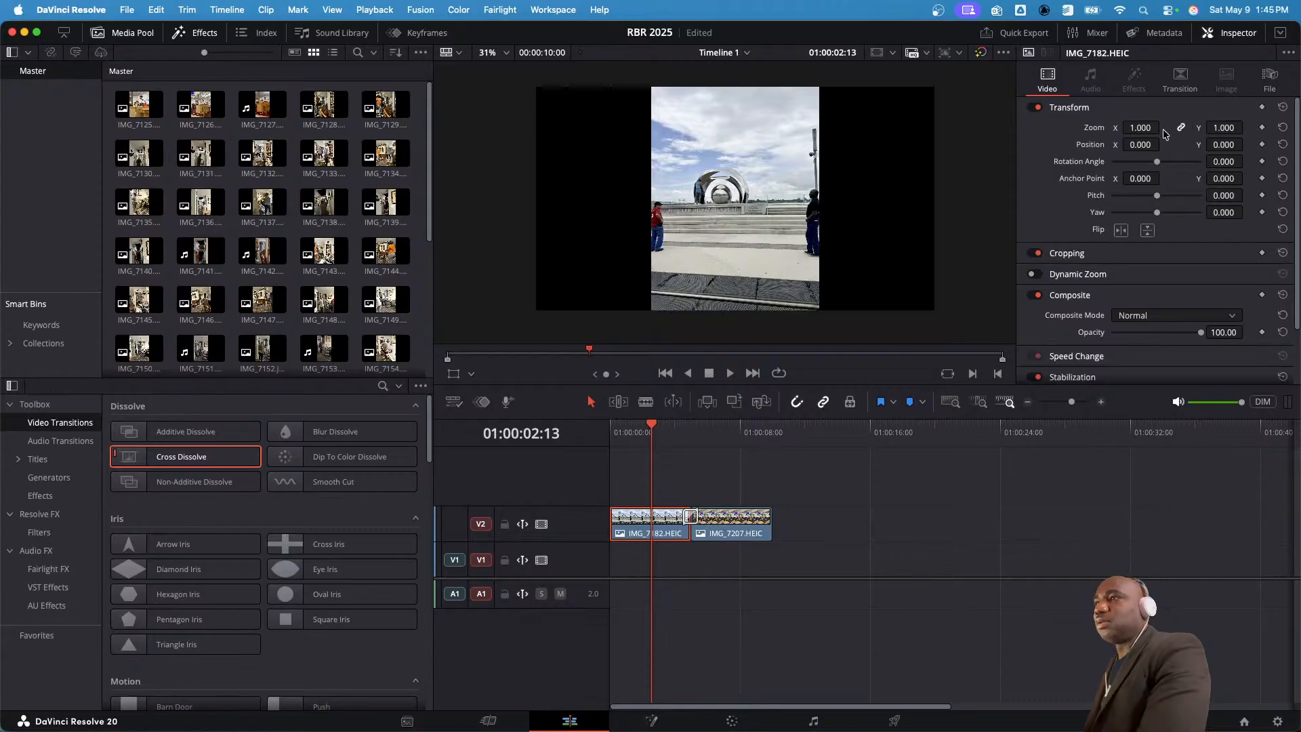
drag(1141, 127, 1163, 127)
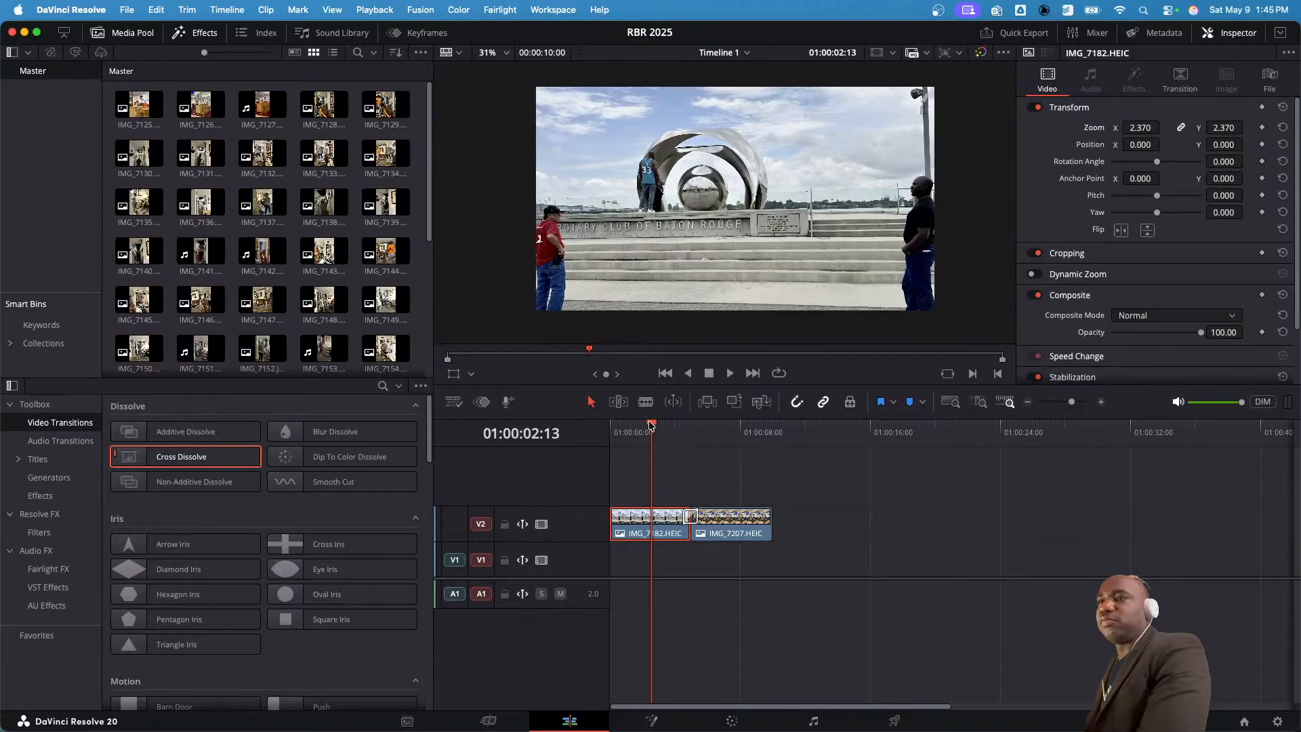
drag(655, 435, 598, 428)
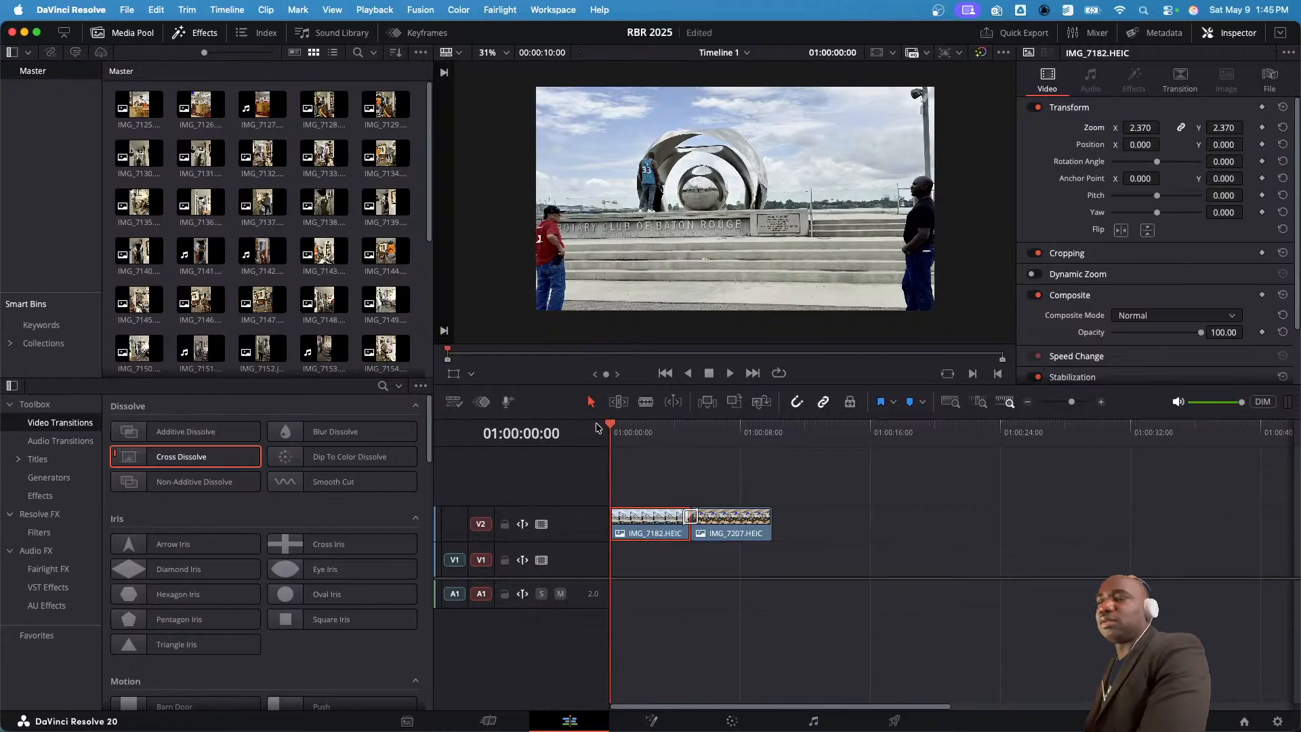
key(space)
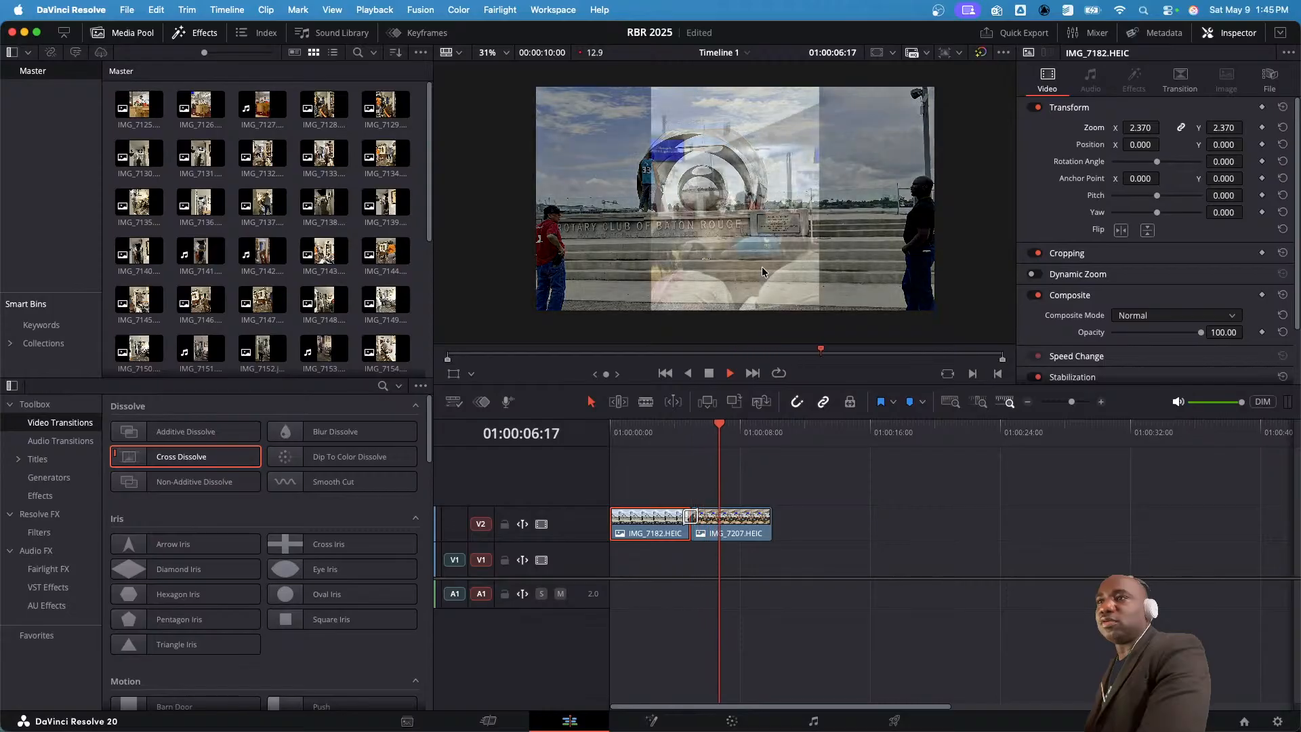
key(space)
- Set the zoom of IMG_7207.HEIC to 2.360 so it fills the frame and play back both stills
click(724, 526)
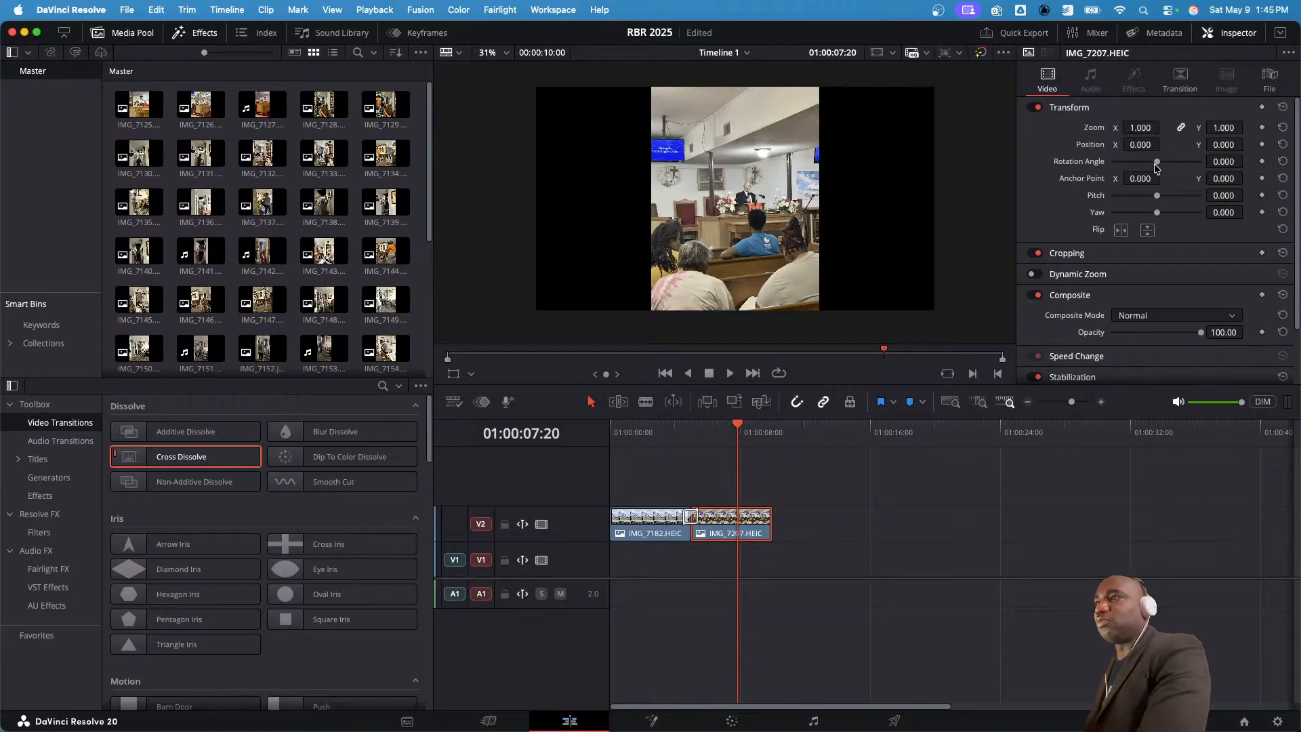
drag(740, 426, 656, 433)
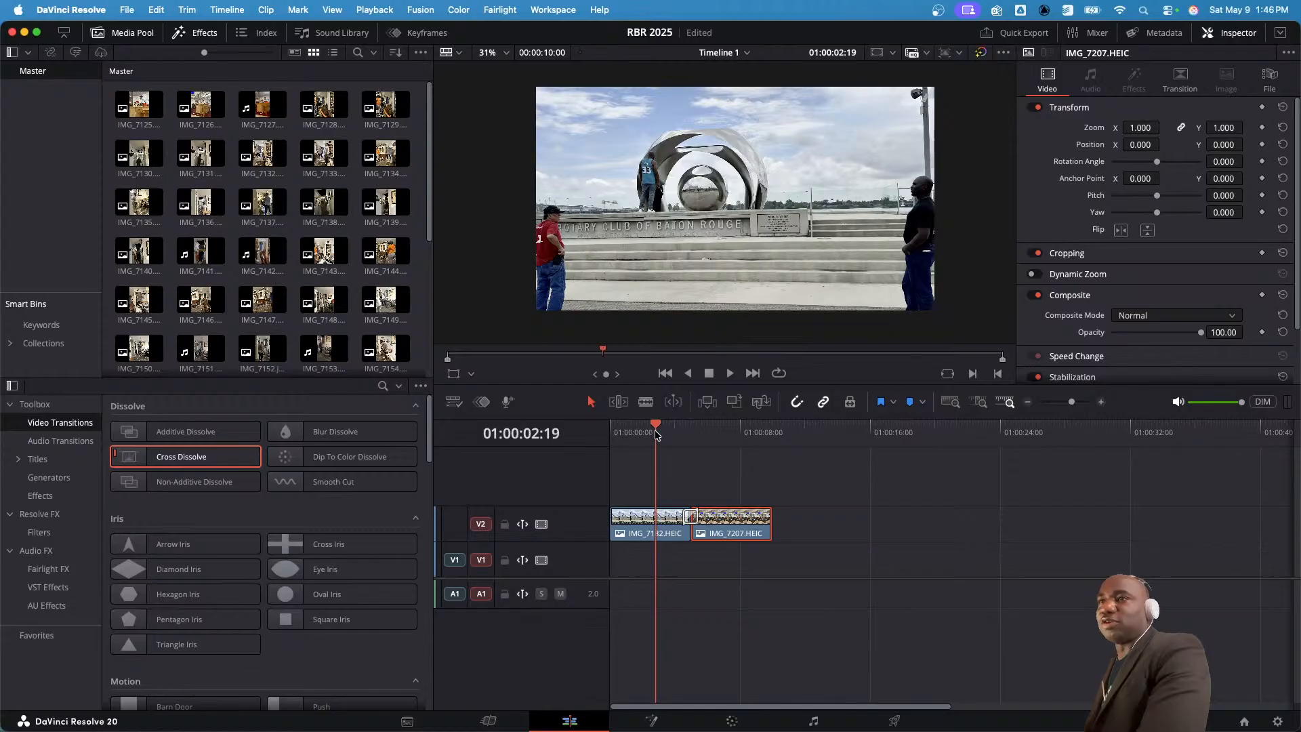
drag(656, 434, 713, 430)
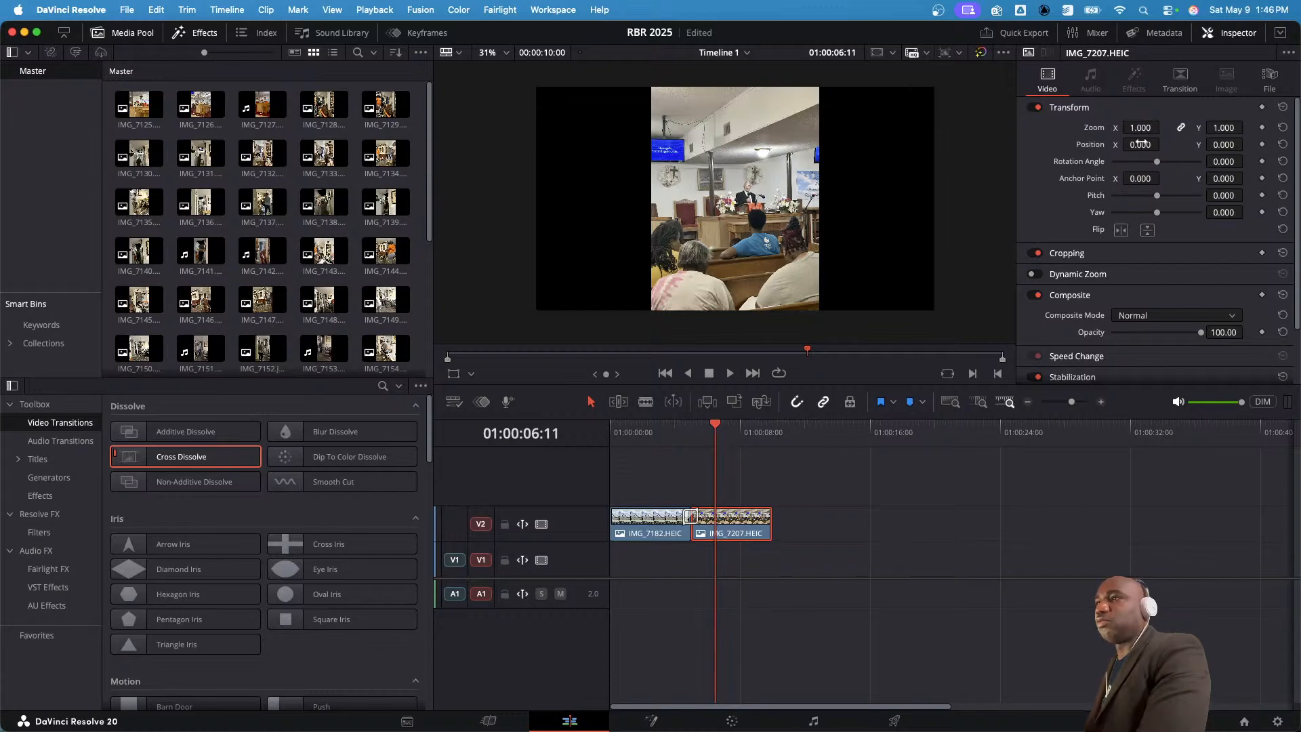
drag(1140, 127, 1163, 127)
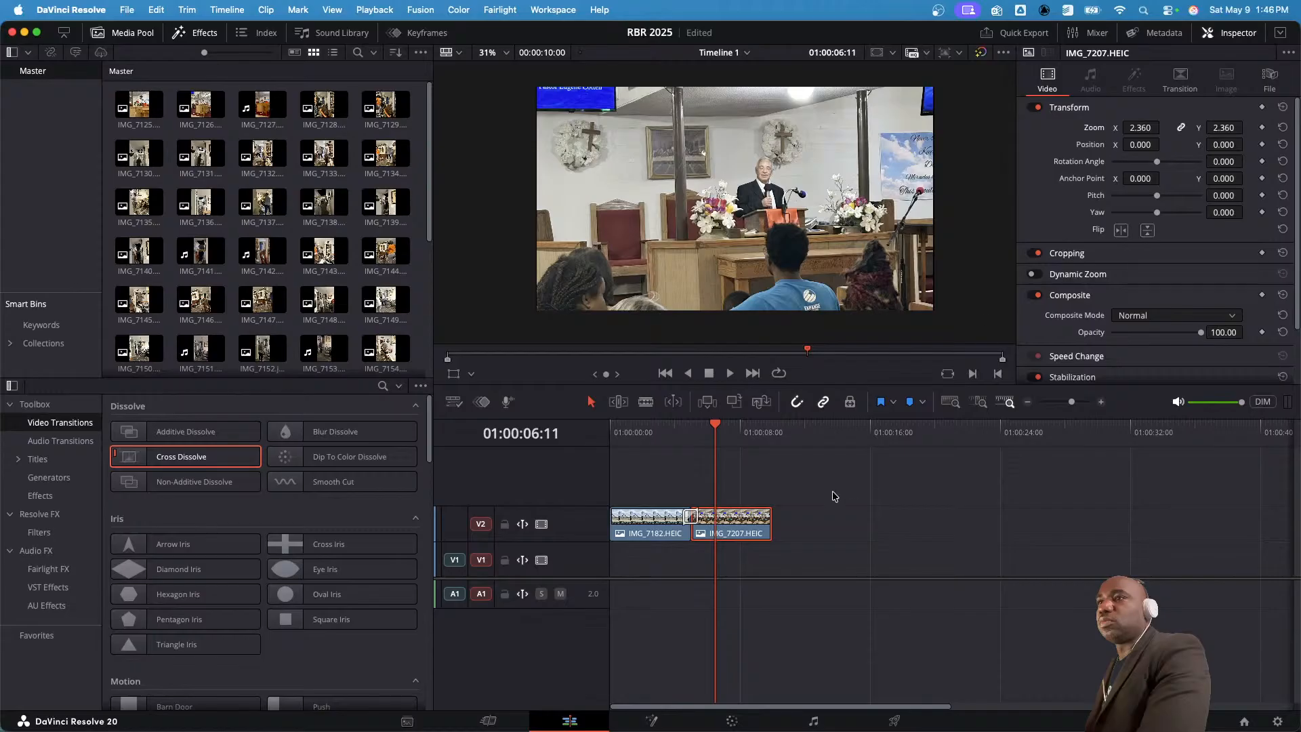
drag(716, 430, 613, 429)
key(space)
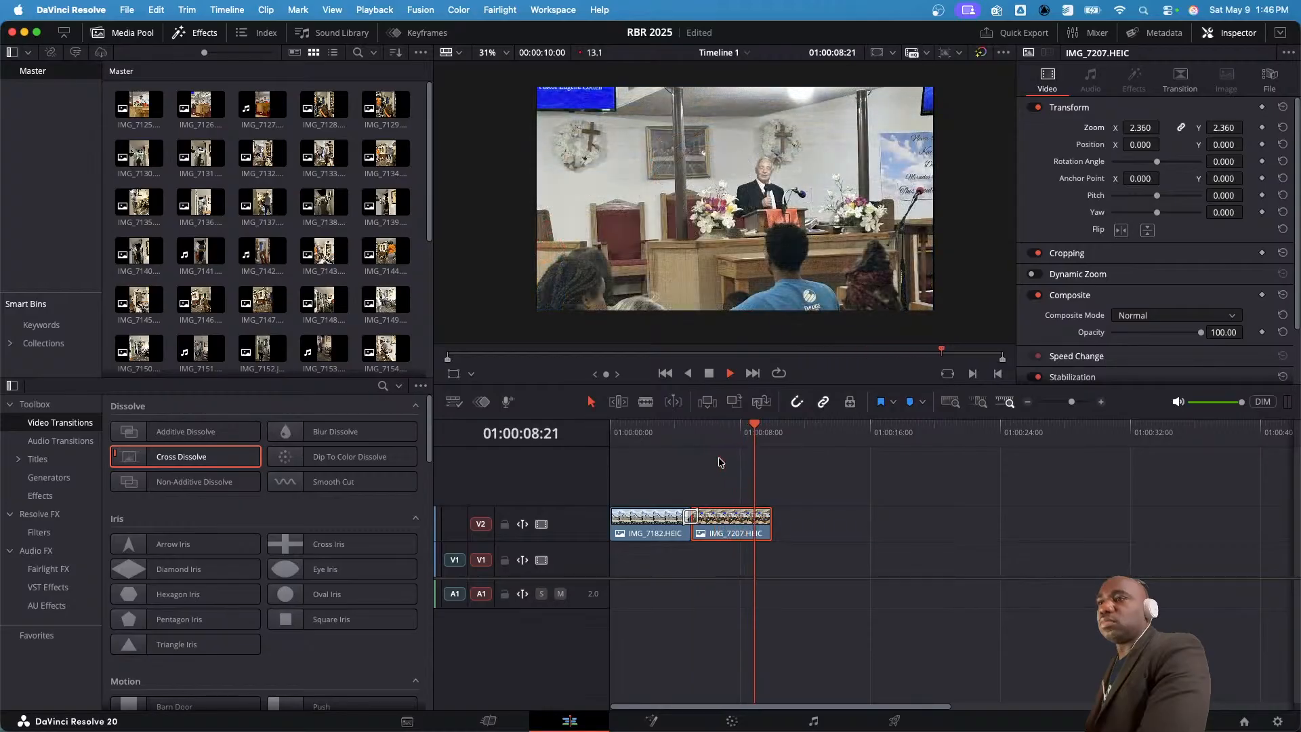
- Place IMG_7160.MOV with its audio directly after IMG_7207.HEIC on video track 2 and fit the longer timeline in view
click(397, 304)
scroll(384, 302, down, 6)
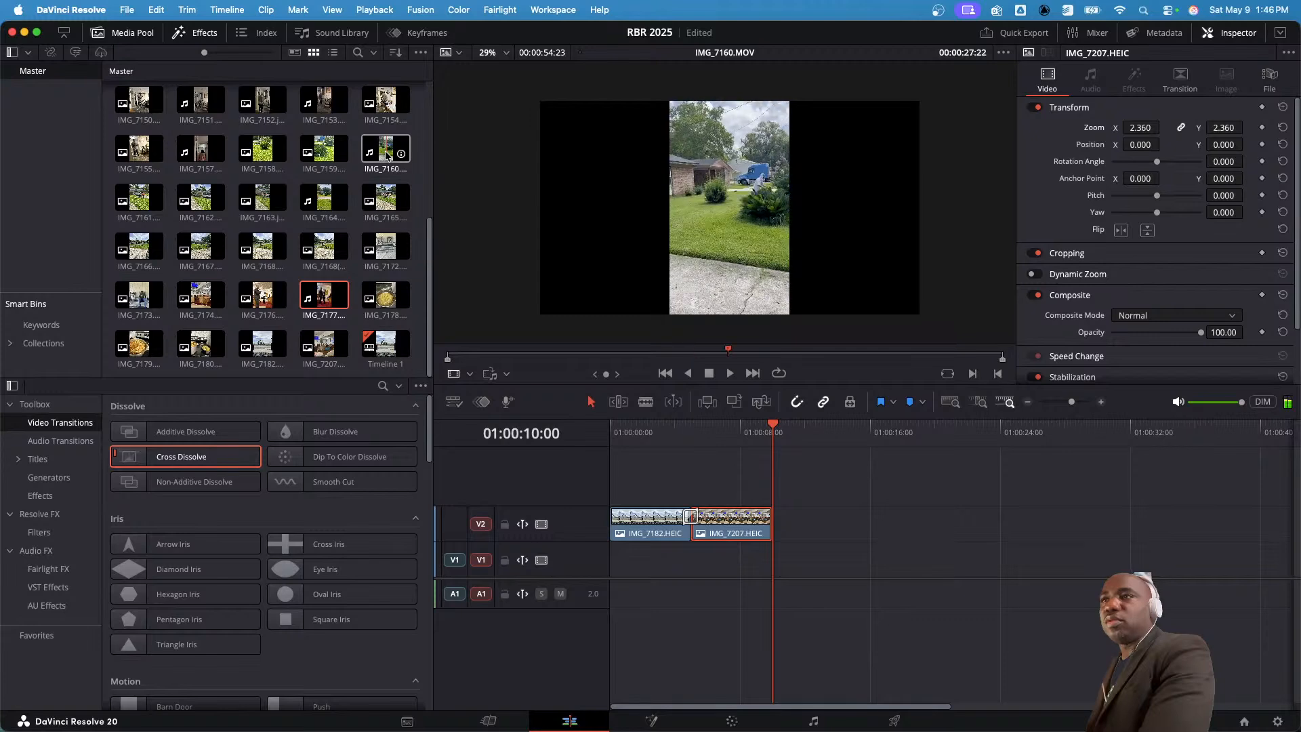
drag(383, 155, 774, 530)
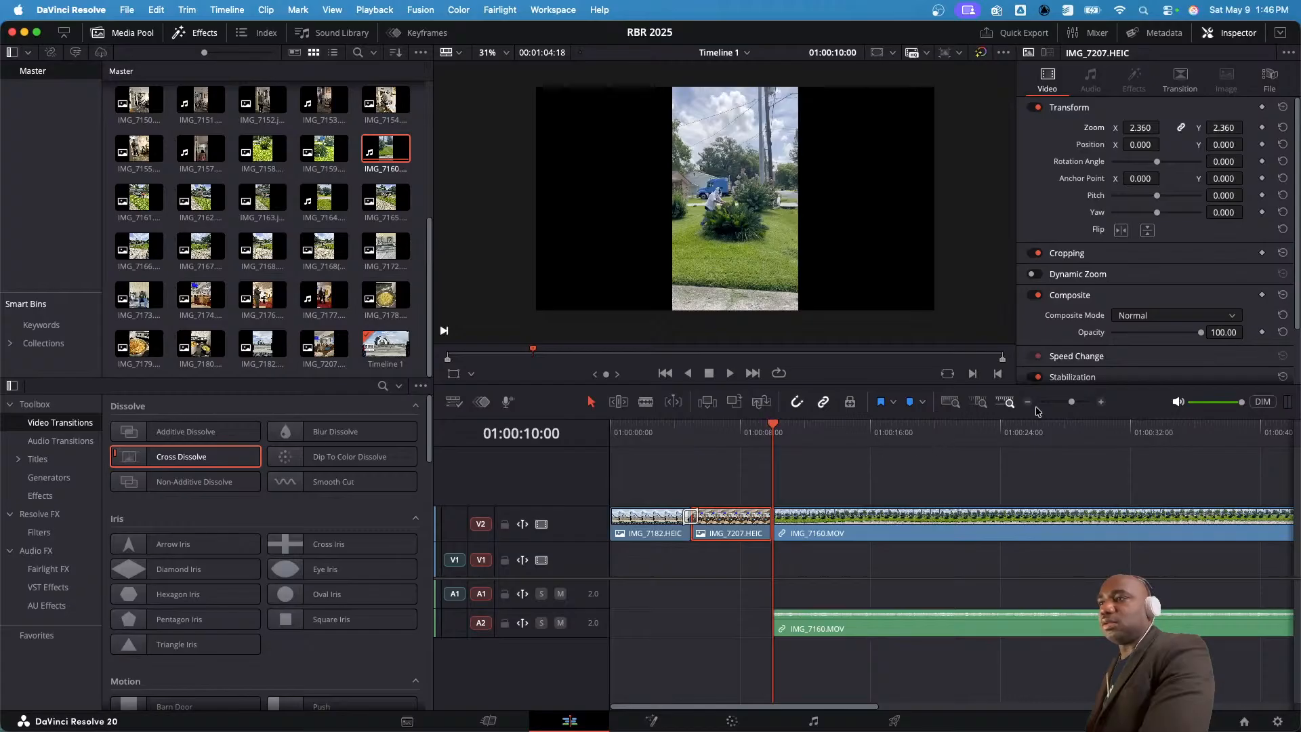
drag(1072, 403, 1055, 403)
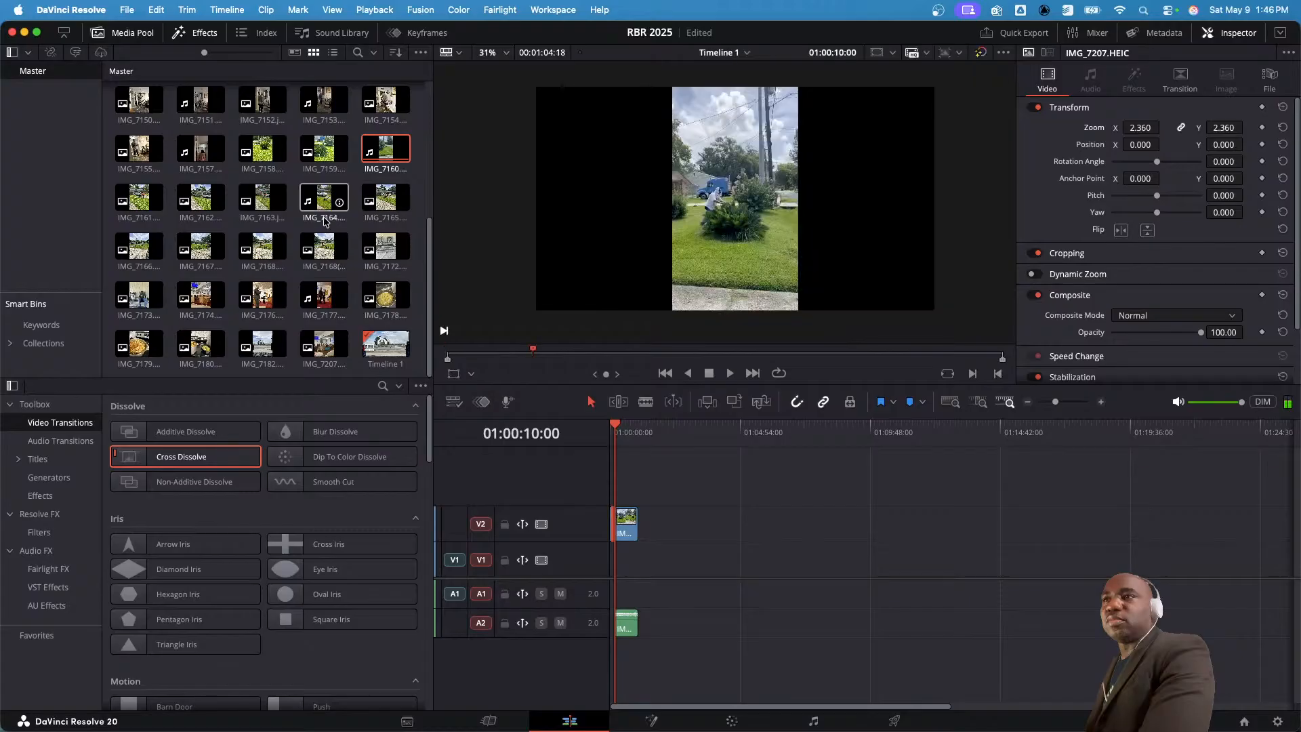
- Preview IMG_7168(1).HEIC and try to add it after IMG_7160.MOV on video track 2
double_click(321, 249)
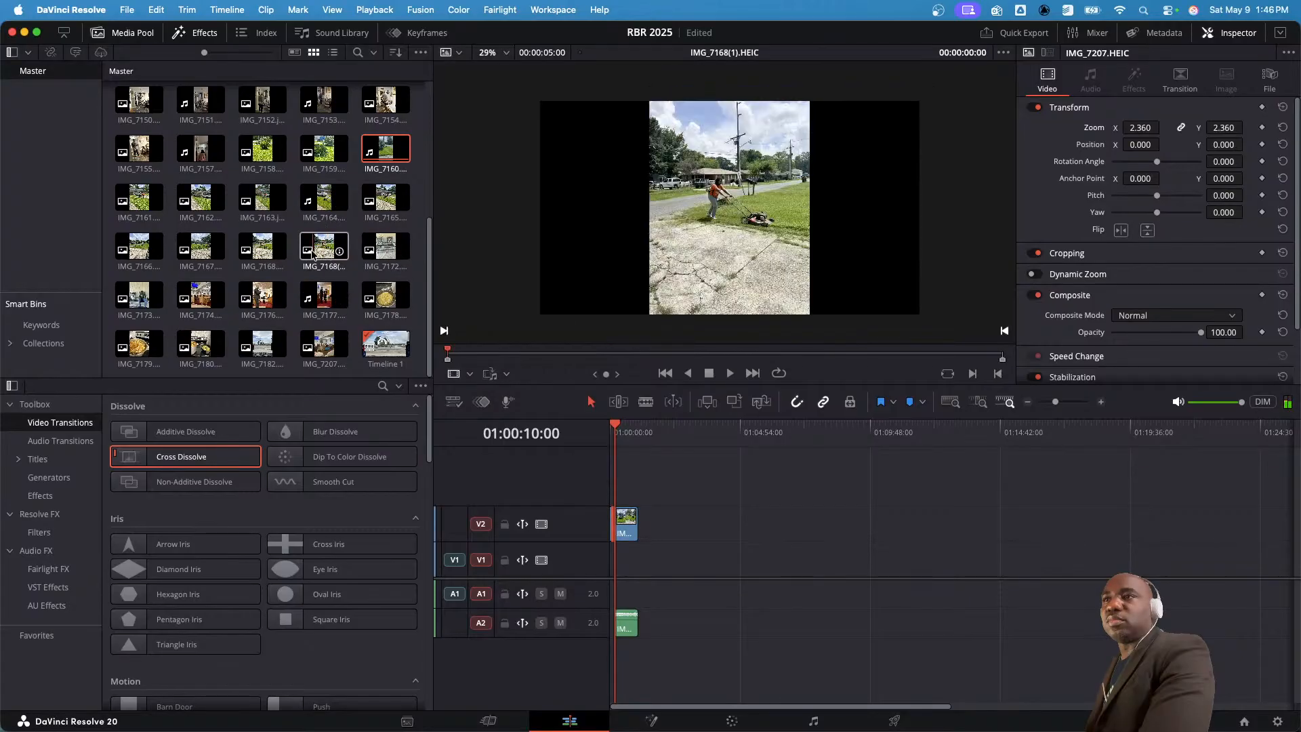
mouse_move(327, 255)
mouse_down()
mouse_move(612, 399)
mouse_move(654, 553)
mouse_move(647, 521)
mouse_move(676, 527)
mouse_move(662, 522)
mouse_up()
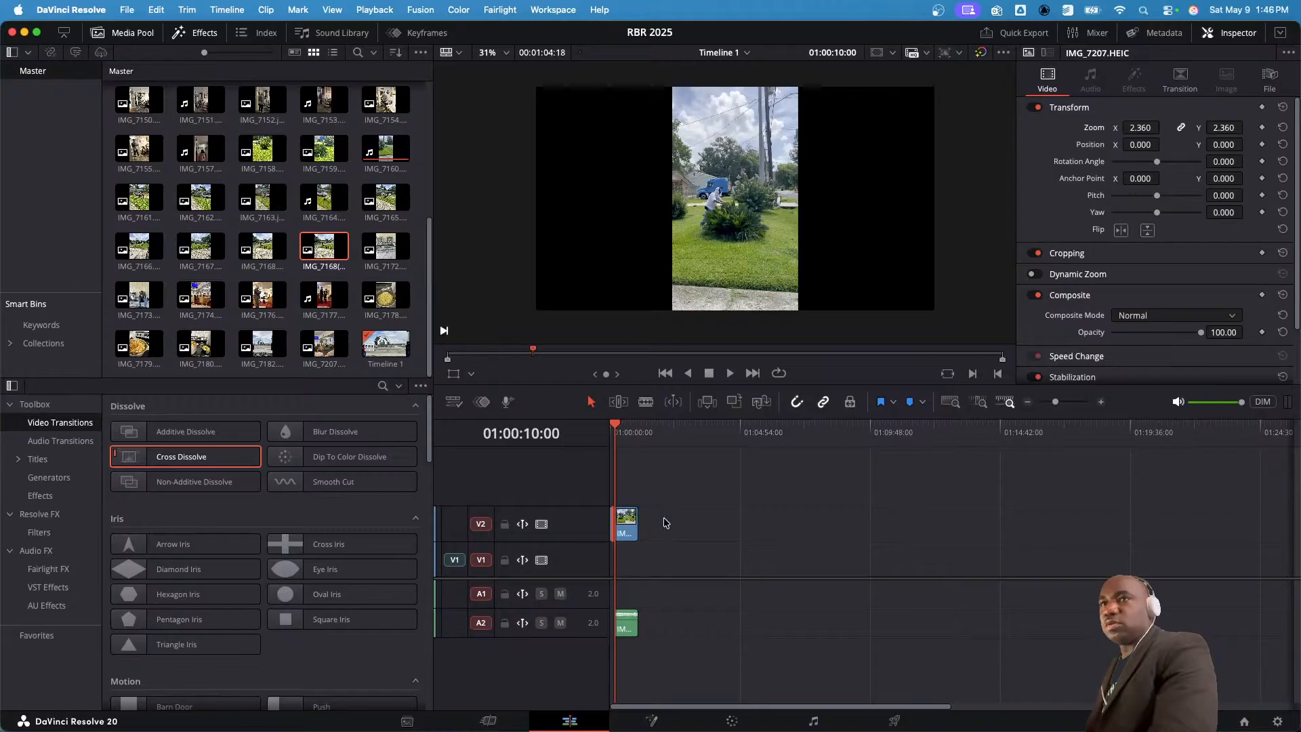
- Show the media pool as a detailed list and narrow its Reel Name and Clip Name columns
click(332, 52)
scroll(356, 122, right, 2)
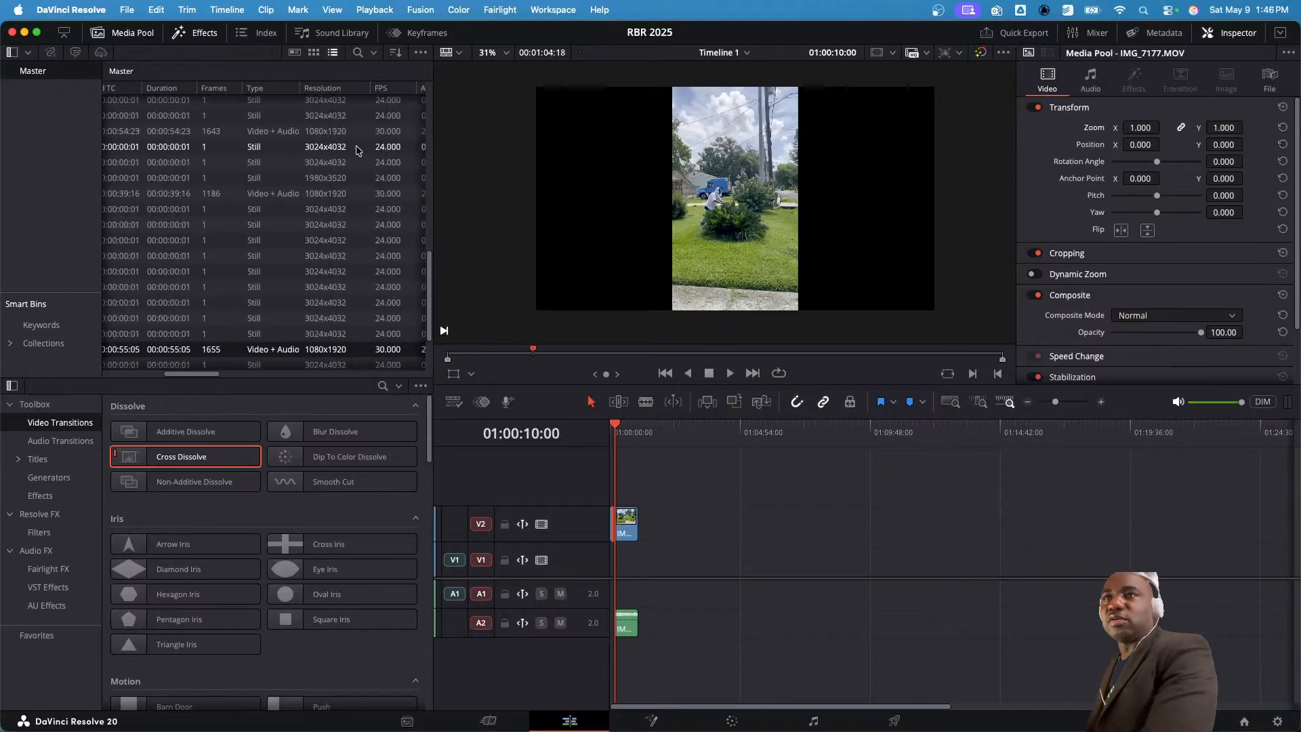
scroll(356, 149, left, 2)
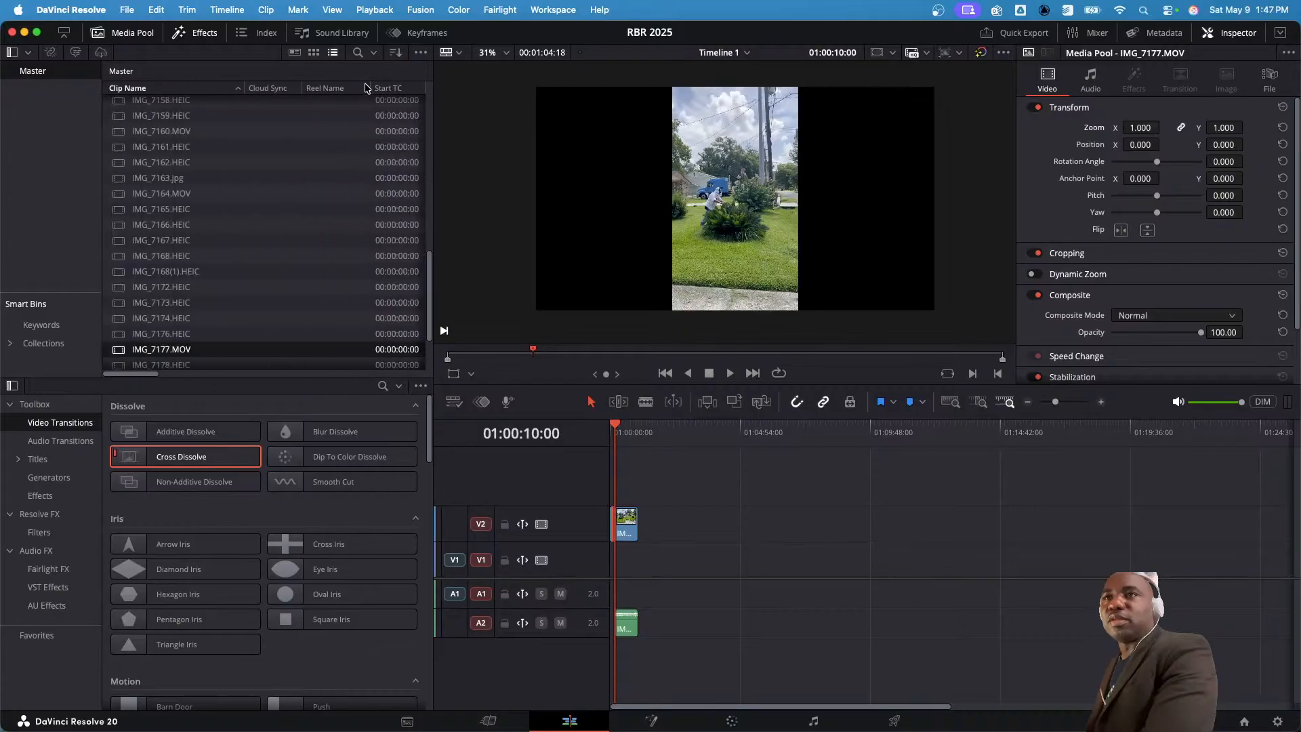
drag(371, 88, 332, 89)
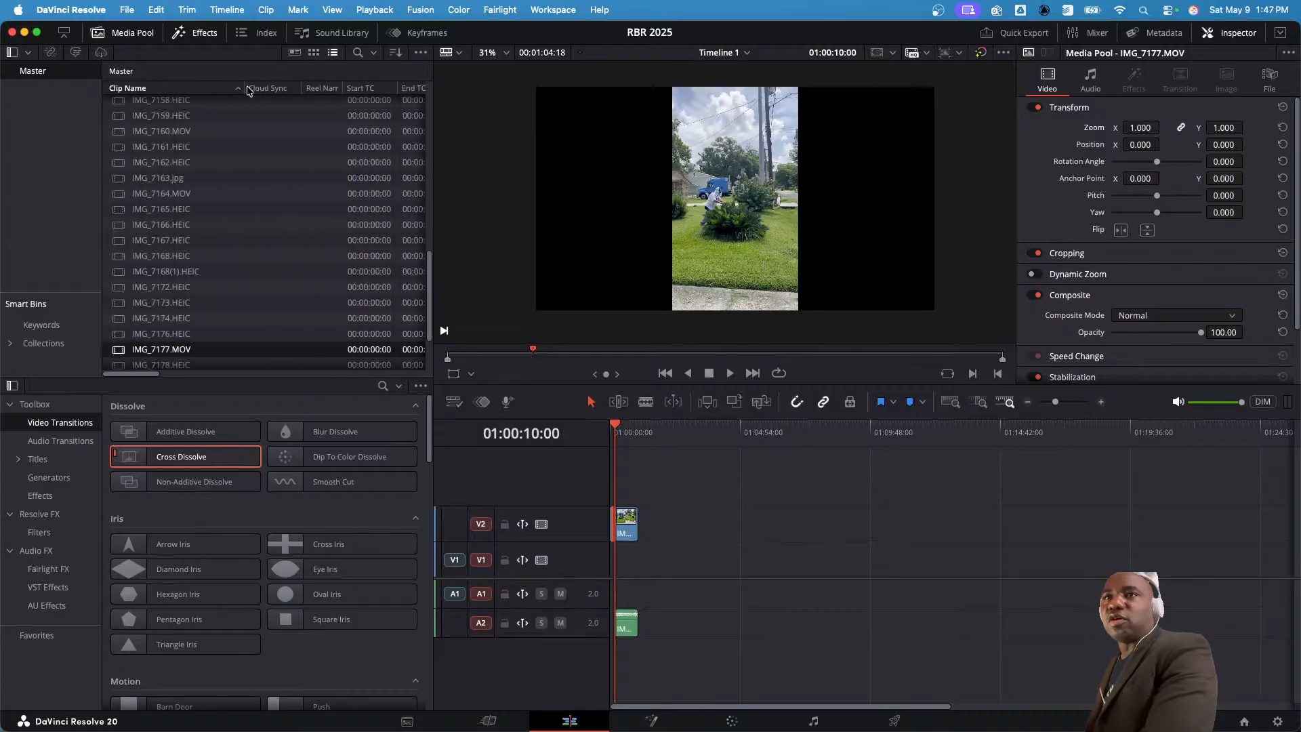
drag(243, 88, 196, 88)
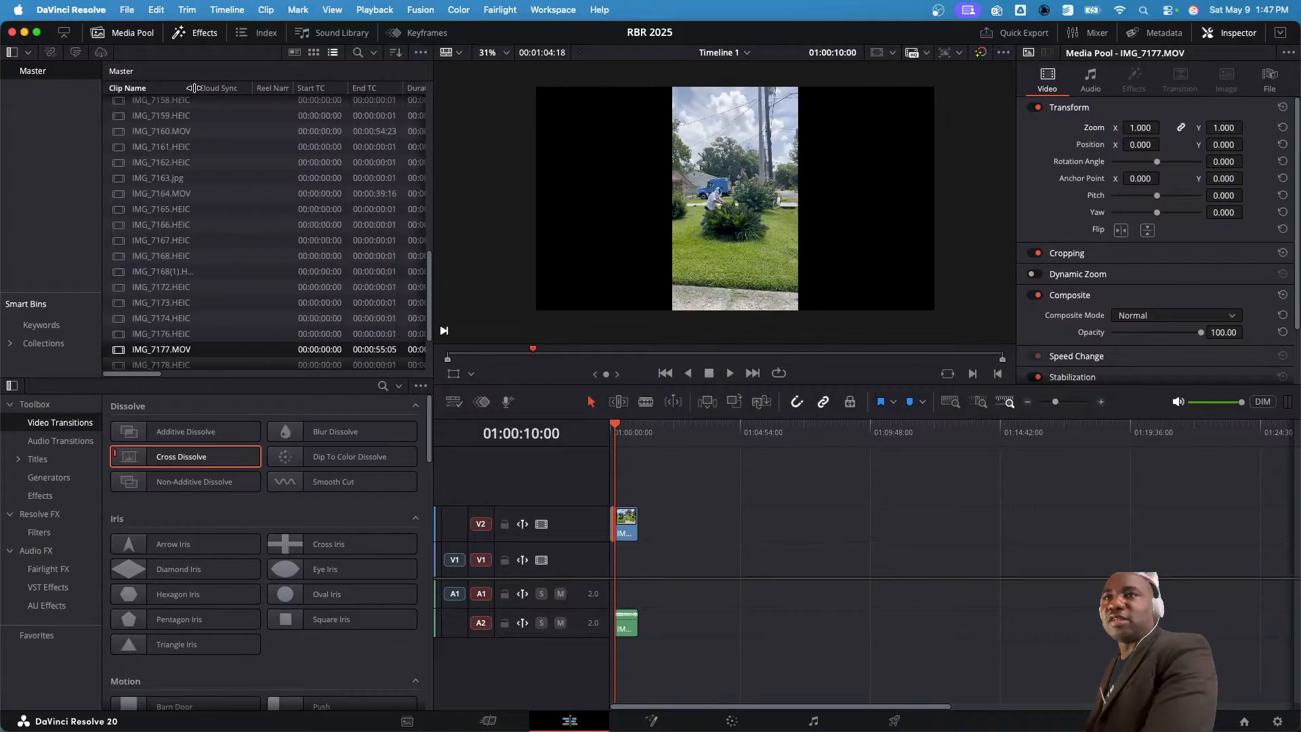
click(315, 53)
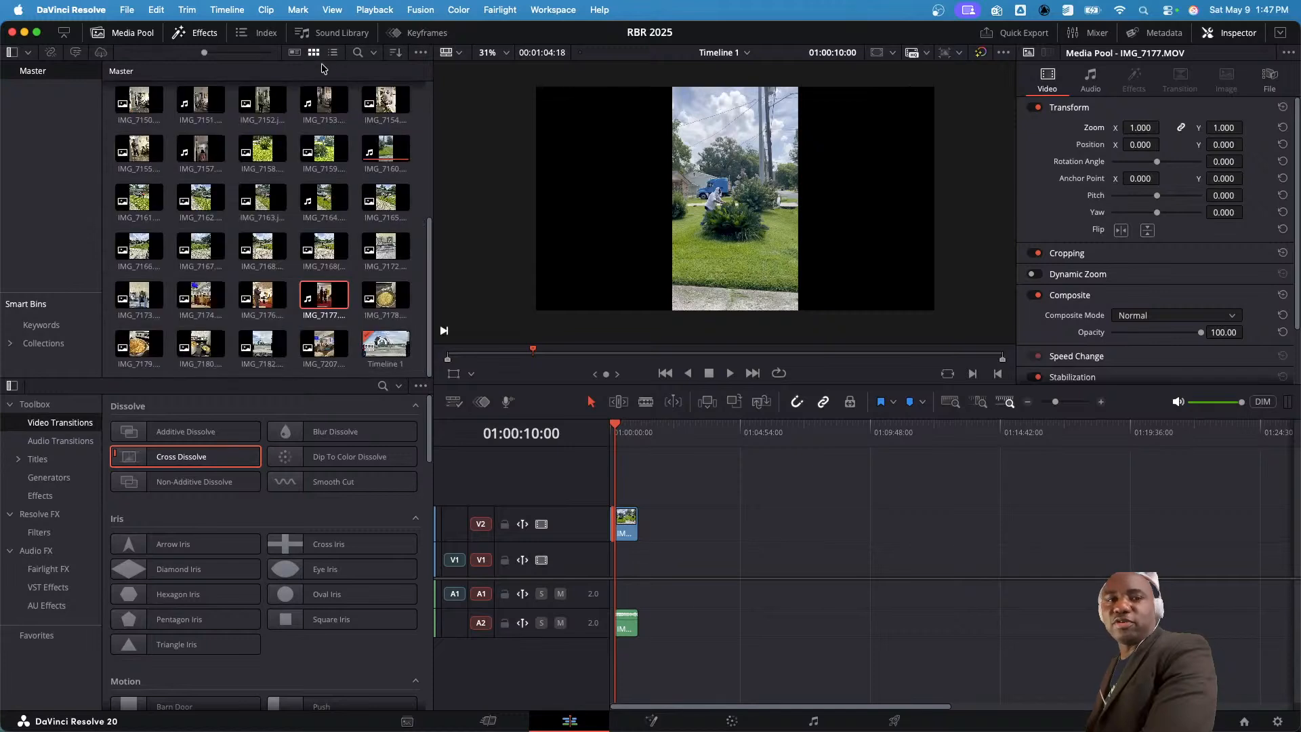
click(332, 52)
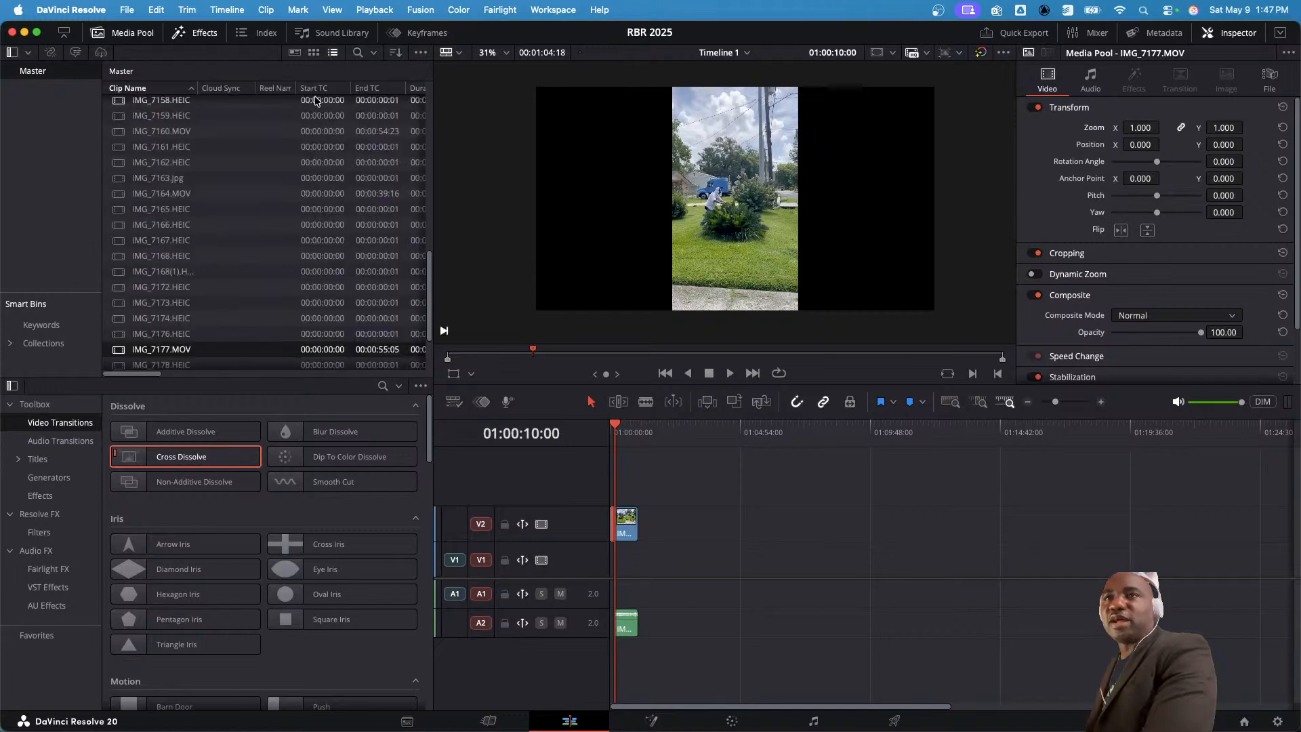
- Examine the resolution of the stills and video clips throughout the media pool list
scroll(357, 203, right, 10)
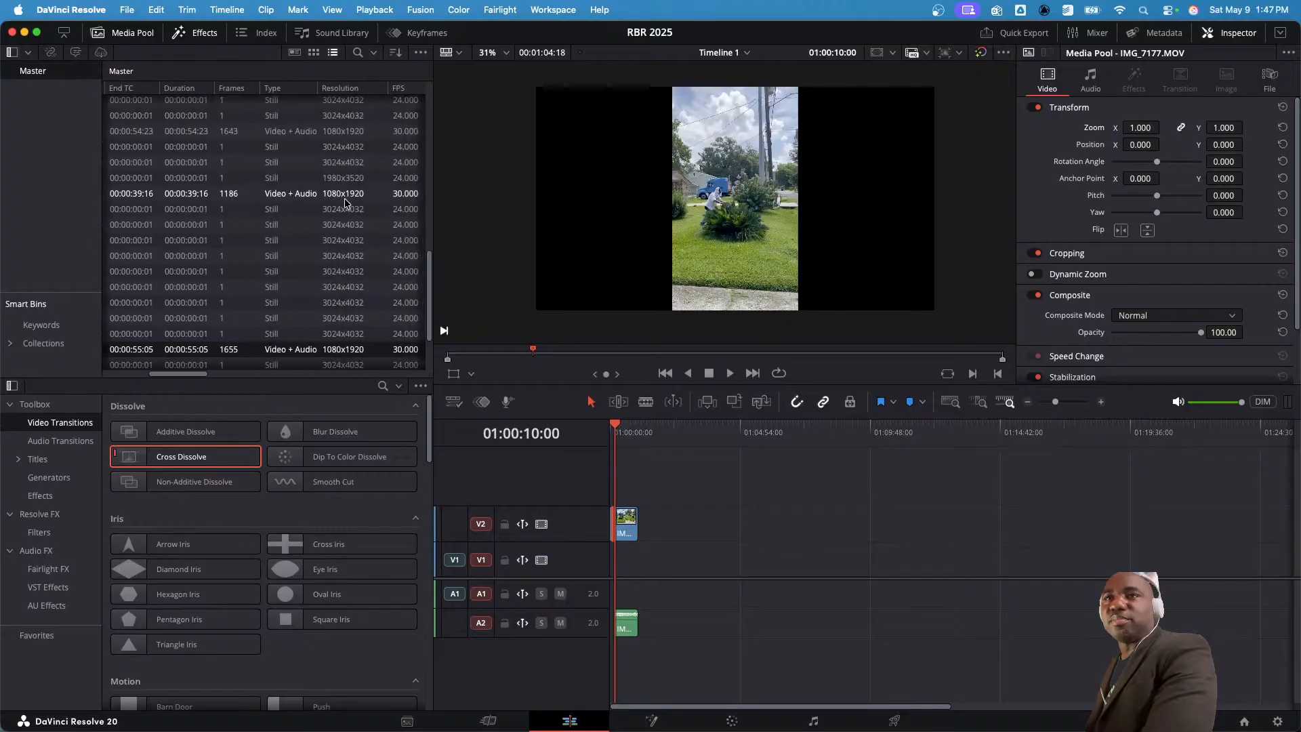
scroll(346, 202, up, 15)
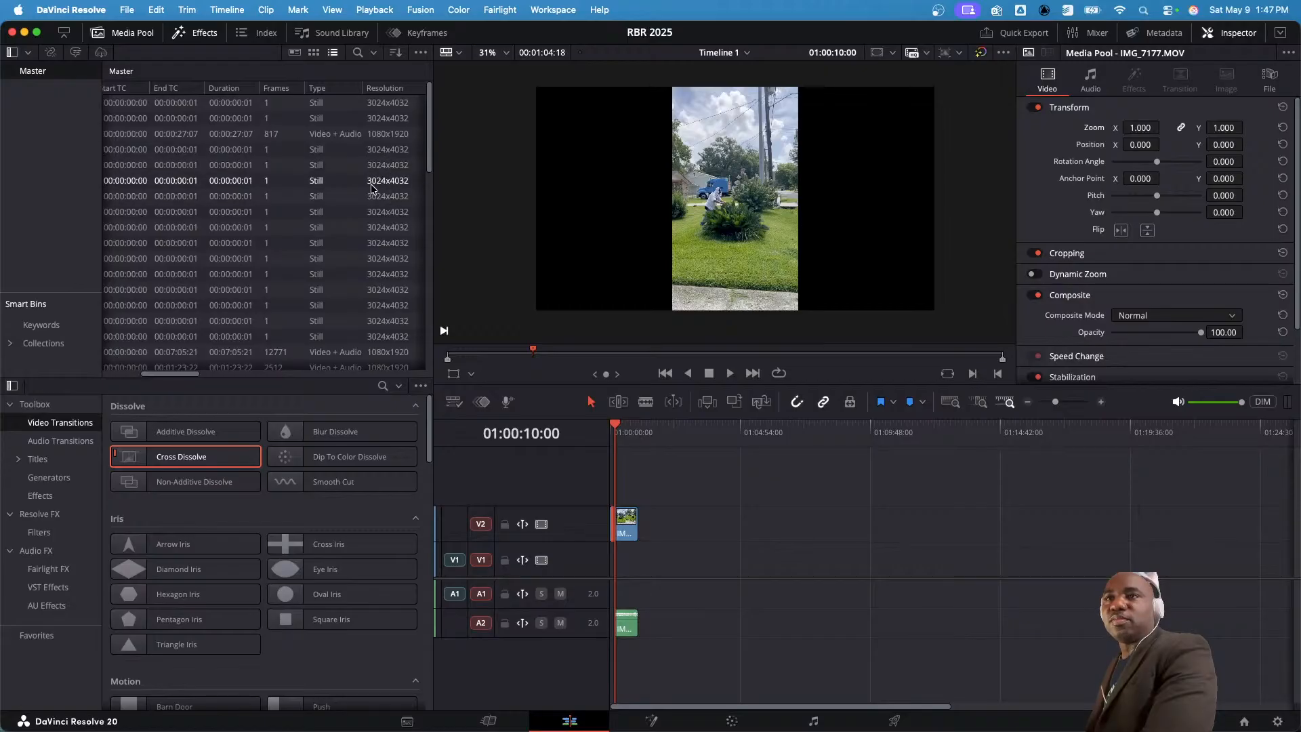
scroll(400, 200, down, 5)
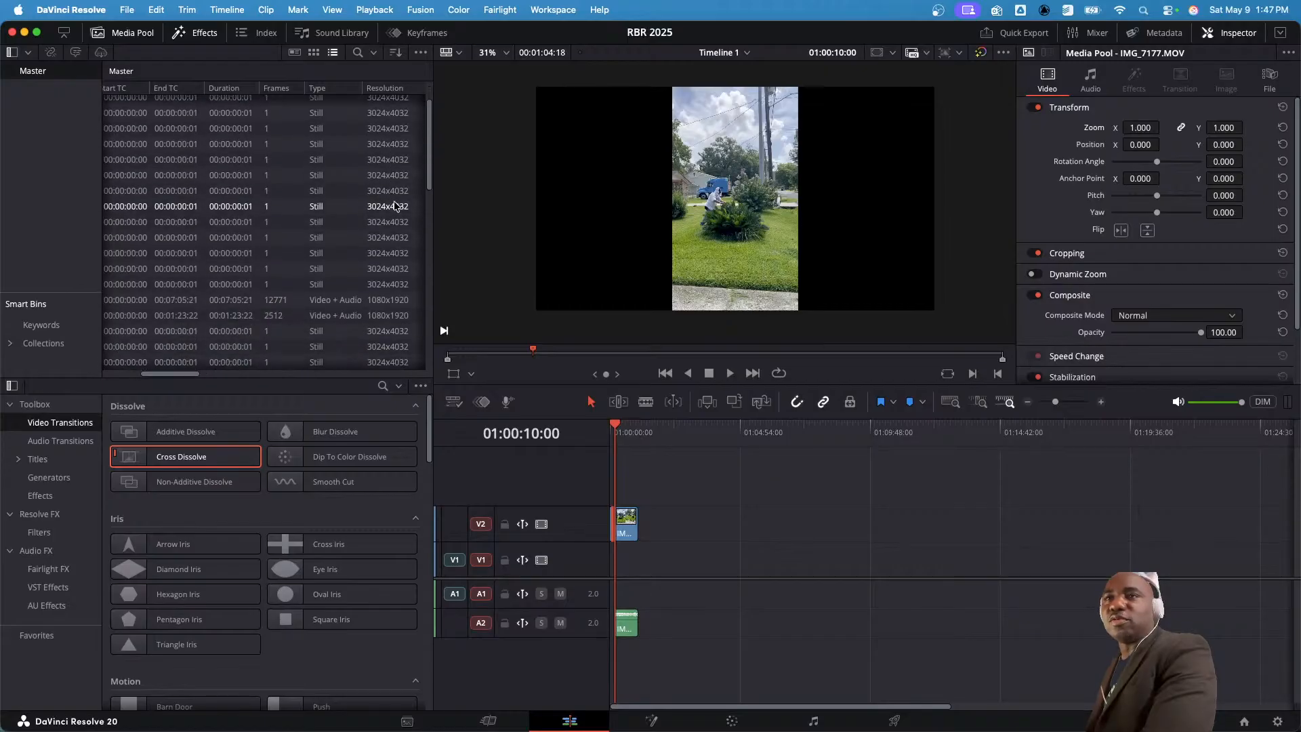
scroll(395, 203, down, 10)
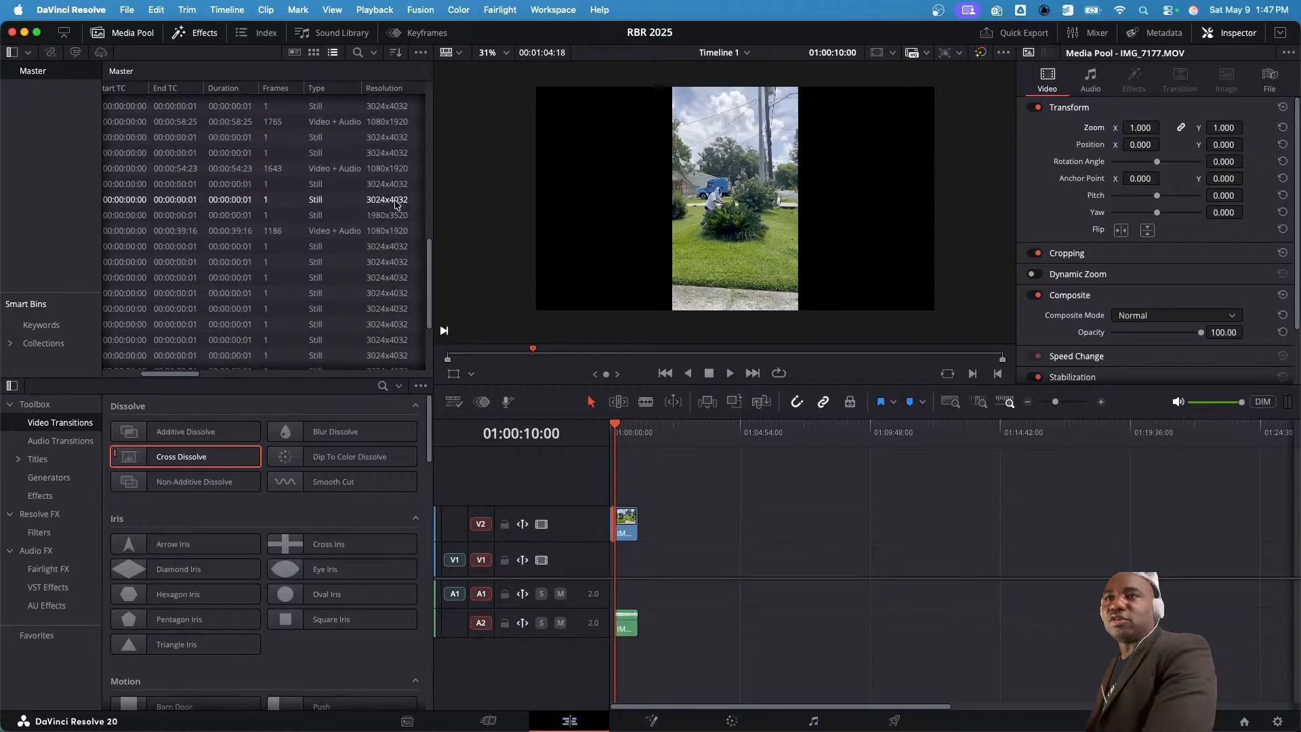
- Check the remaining clip resolutions and clip names in the media pool list and return the pool to thumbnail view
scroll(397, 204, down, 6)
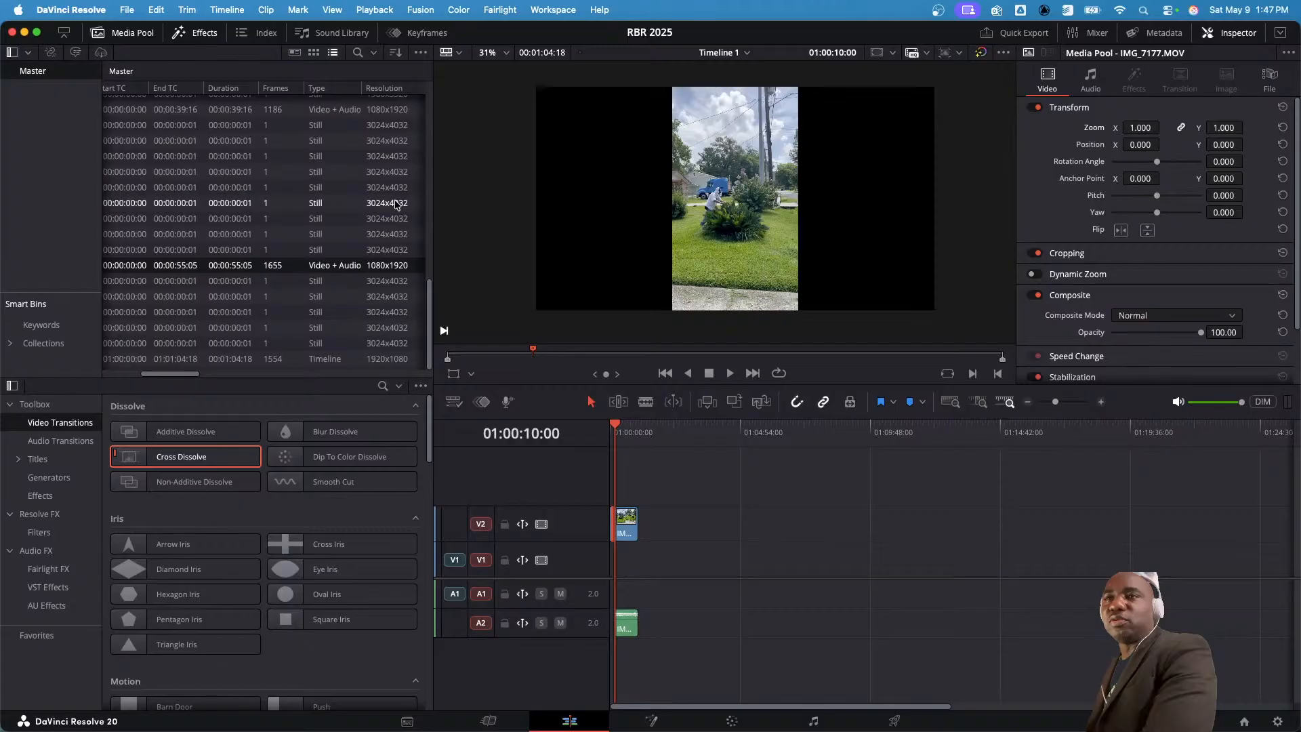
scroll(384, 290, up, 15)
scroll(313, 194, left, 3)
scroll(313, 193, left, 2)
scroll(228, 268, down, 4)
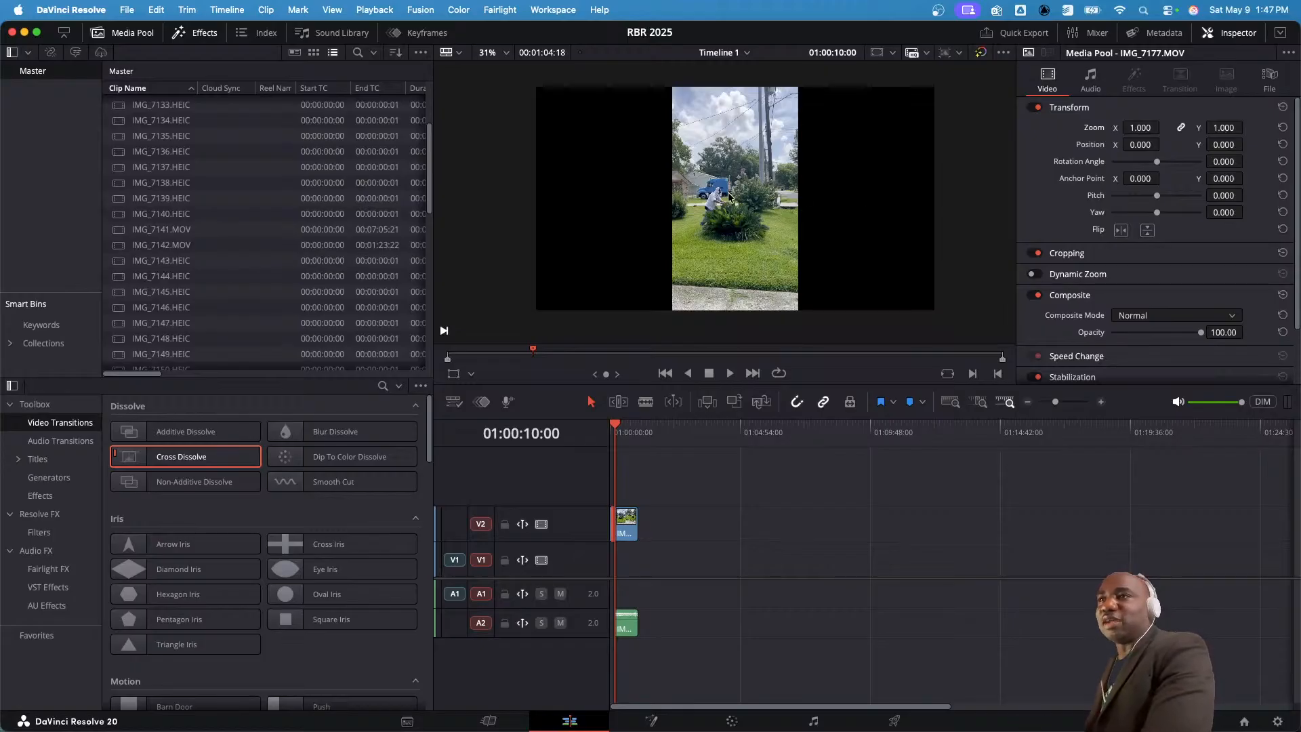
scroll(263, 237, down, 5)
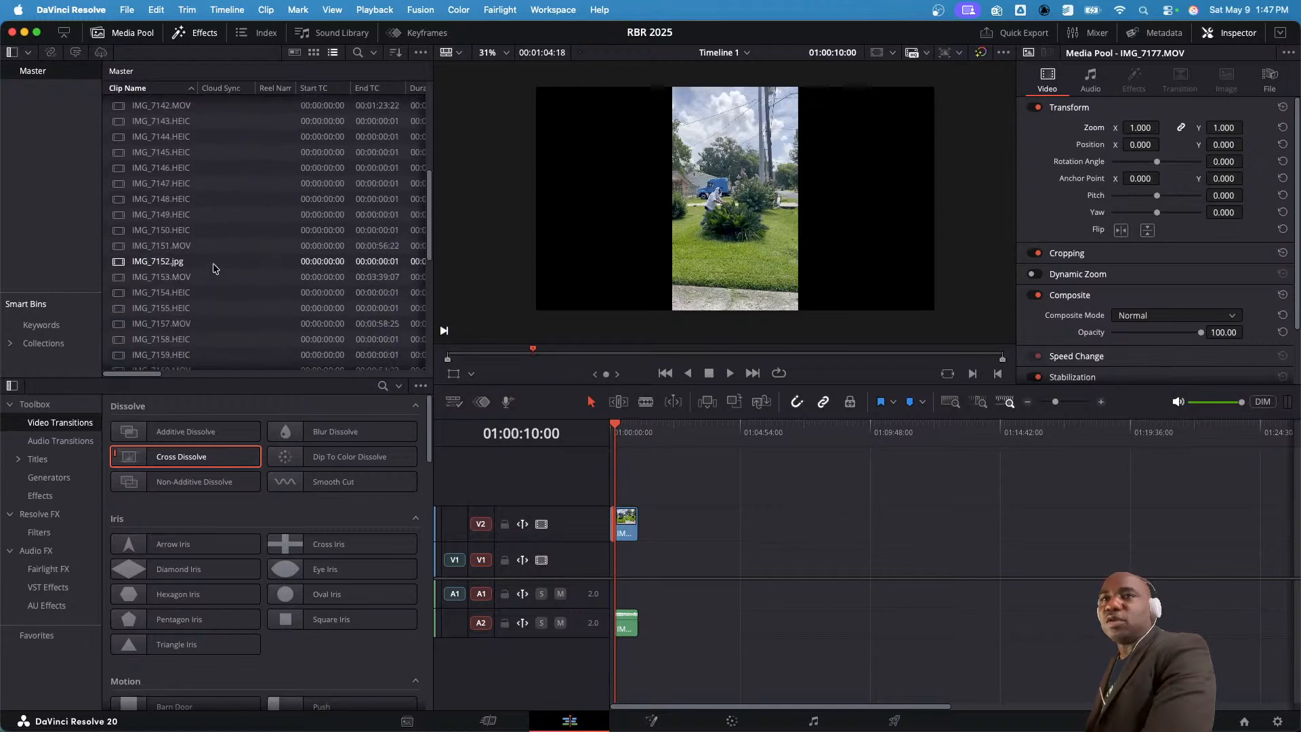
scroll(216, 264, down, 5)
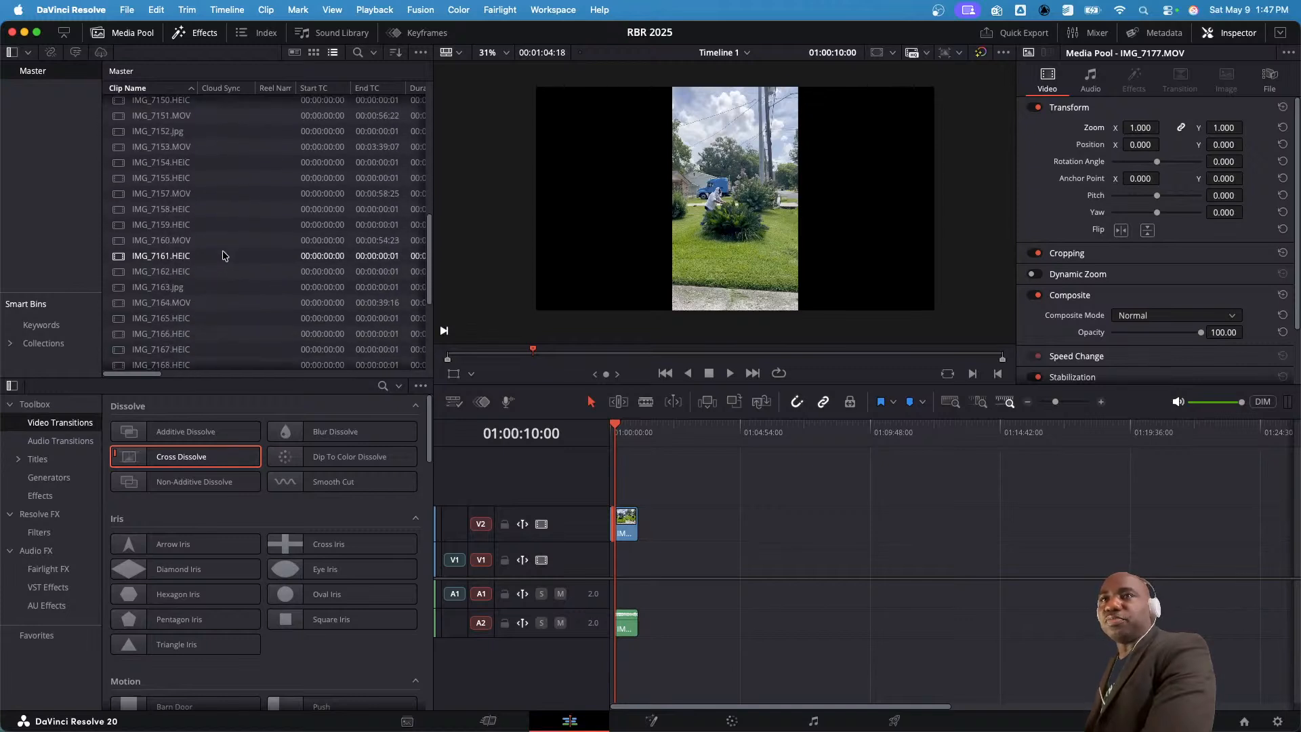
click(314, 53)
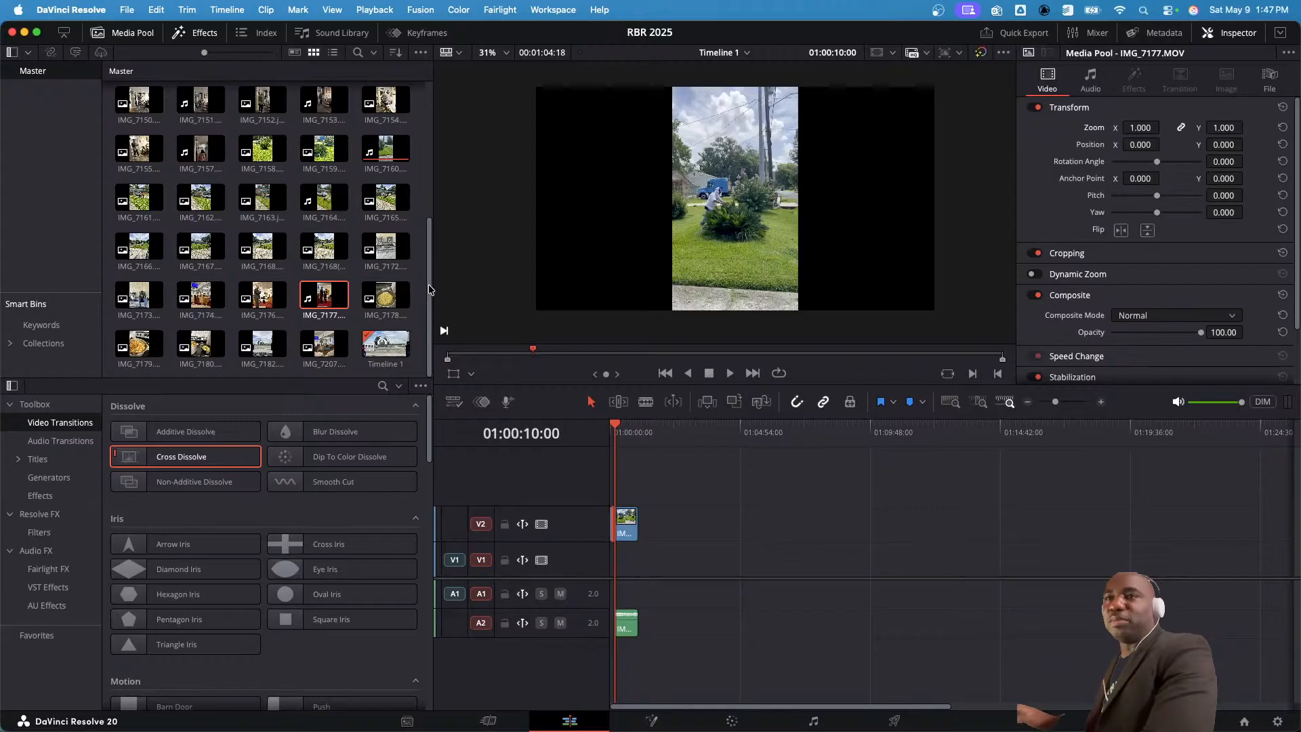
mouse_move(390, 306)
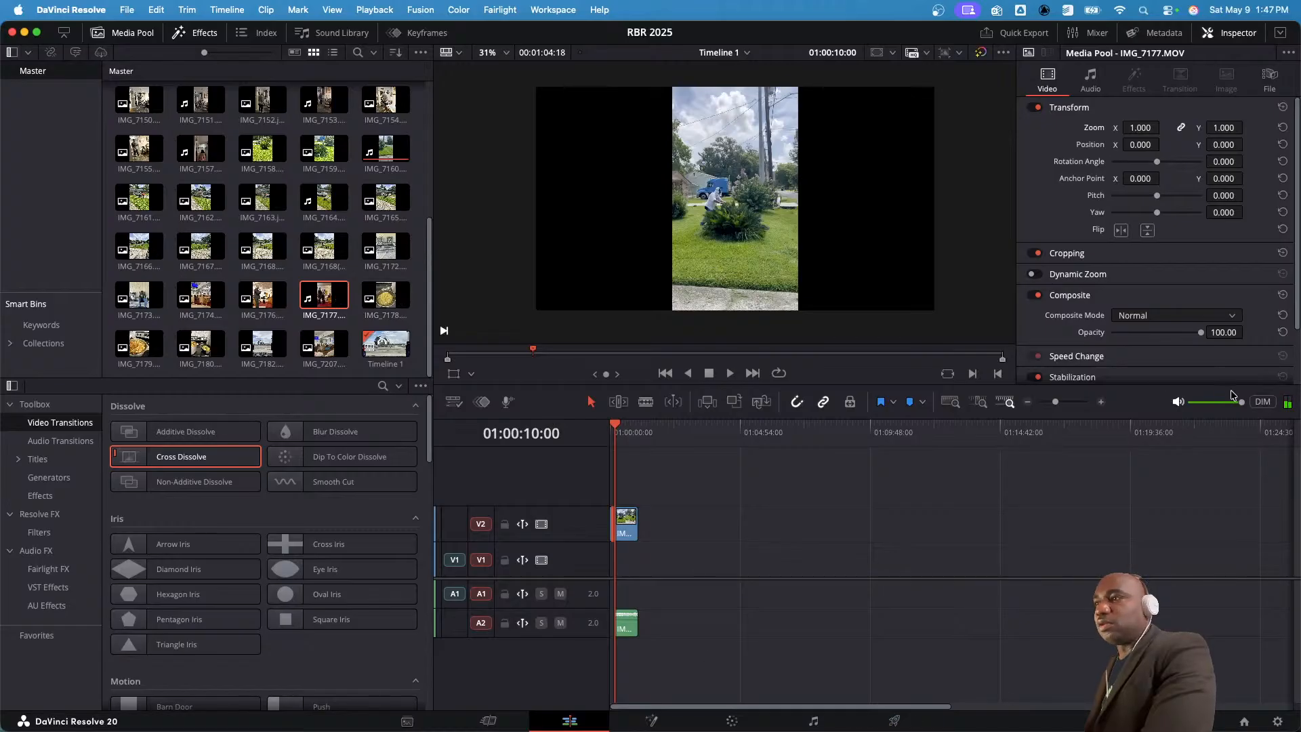
- Trim the end of IMG_7160.MOV and its audio on the enlarged timeline, shortening the timeline to about 27 seconds
drag(1056, 404, 1068, 405)
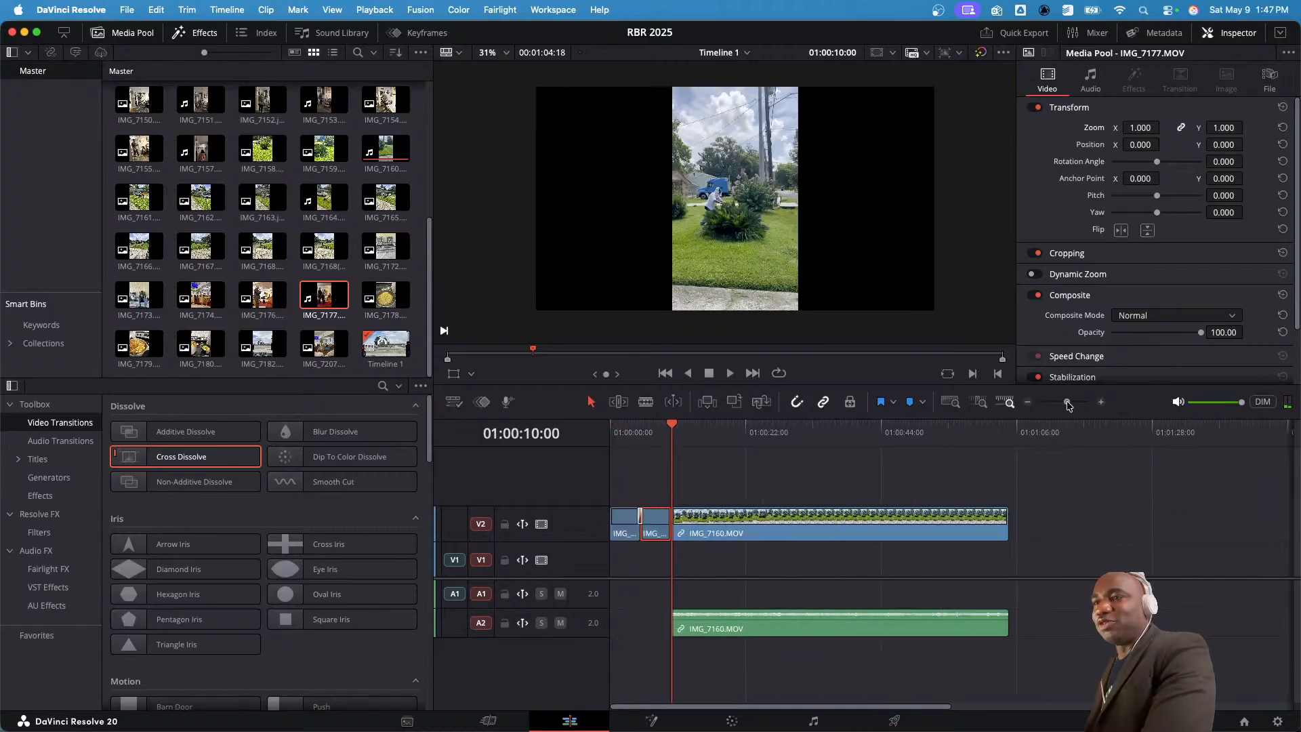
click(657, 428)
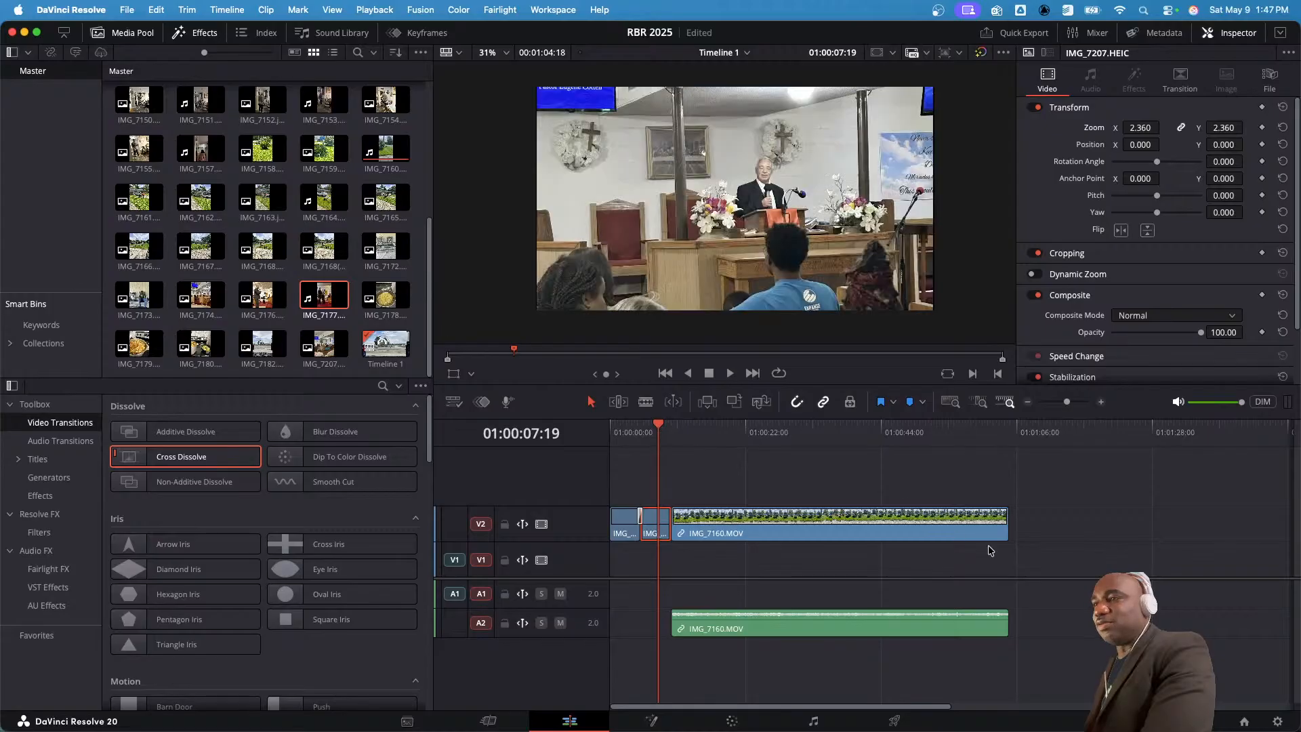
drag(1009, 528, 781, 528)
- Play the timeline from the start and across the cut from IMG_7207.HEIC into IMG_7160.MOV
drag(658, 428, 568, 427)
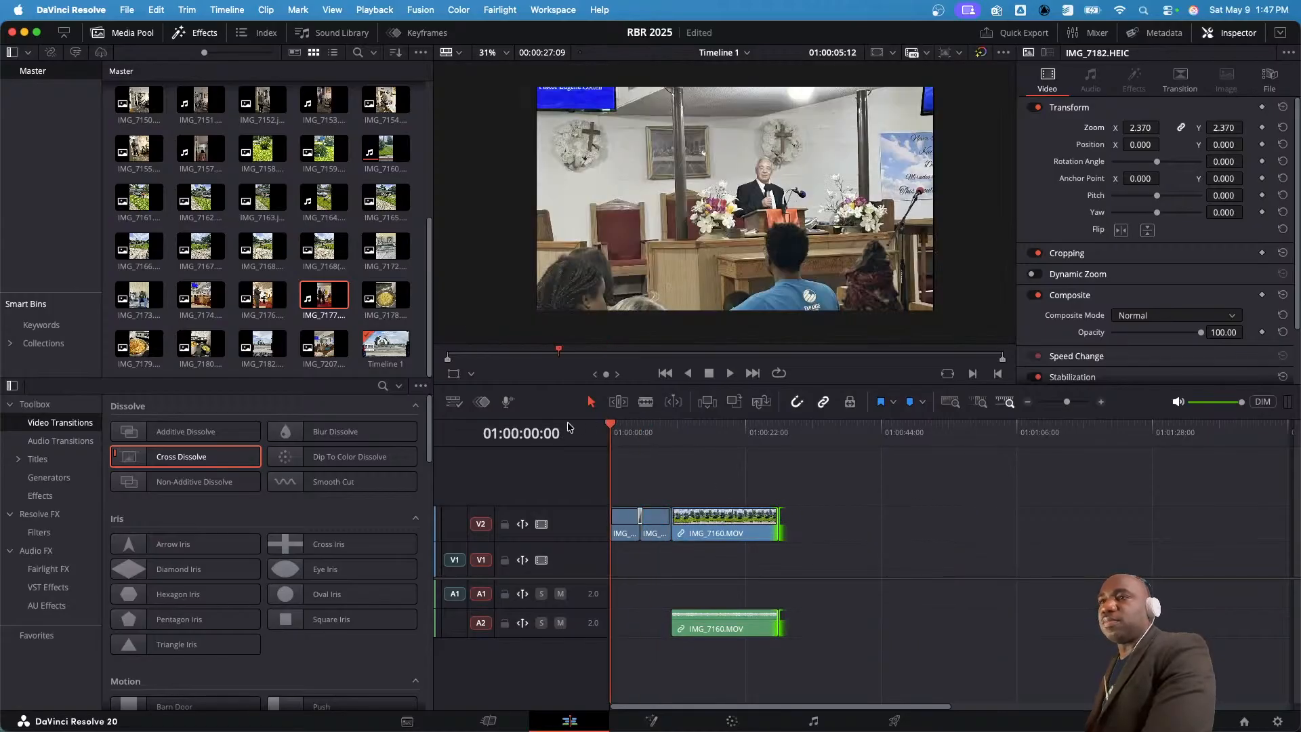
key(space)
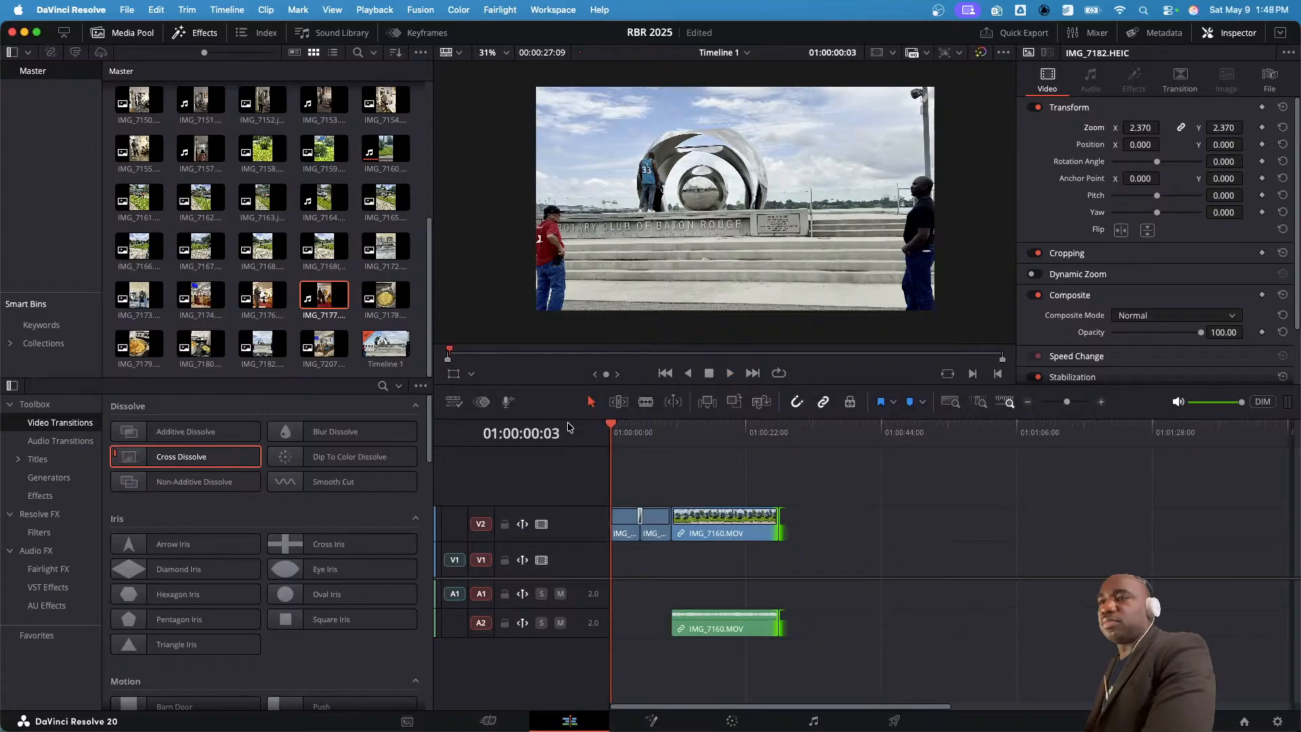
key(space)
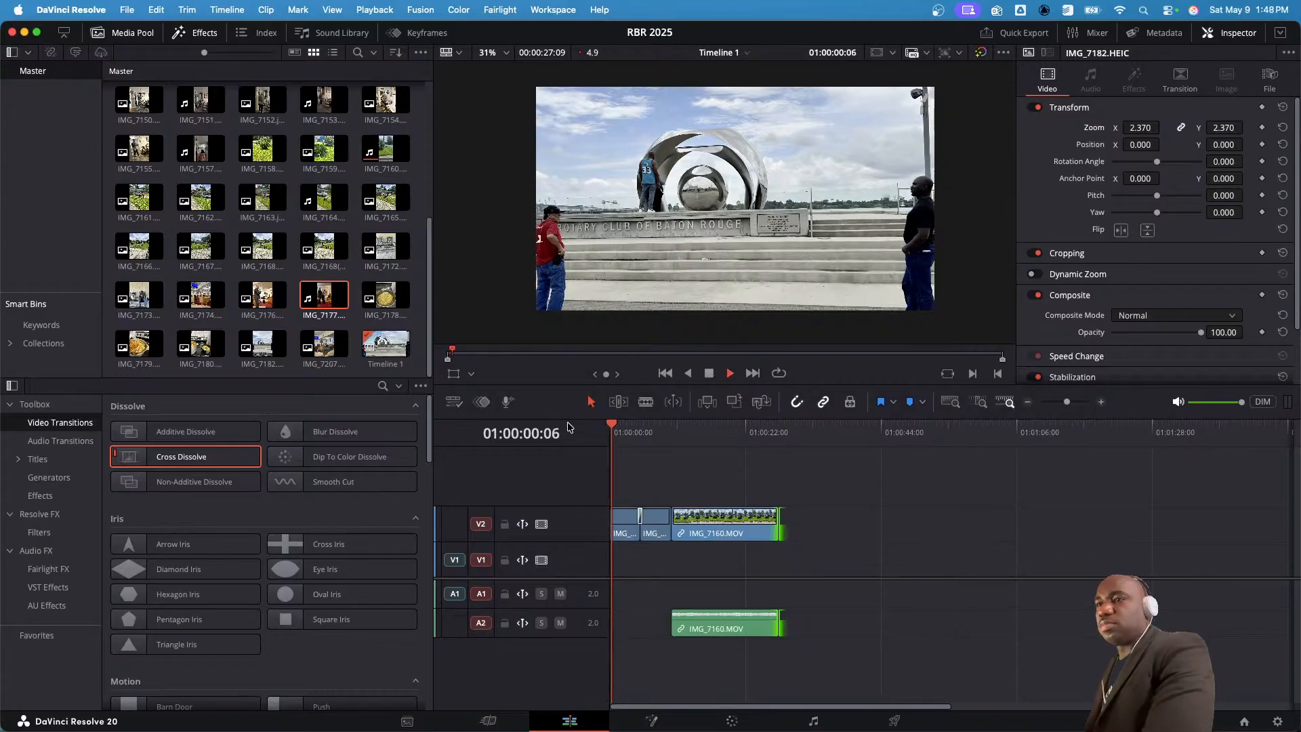
click(652, 431)
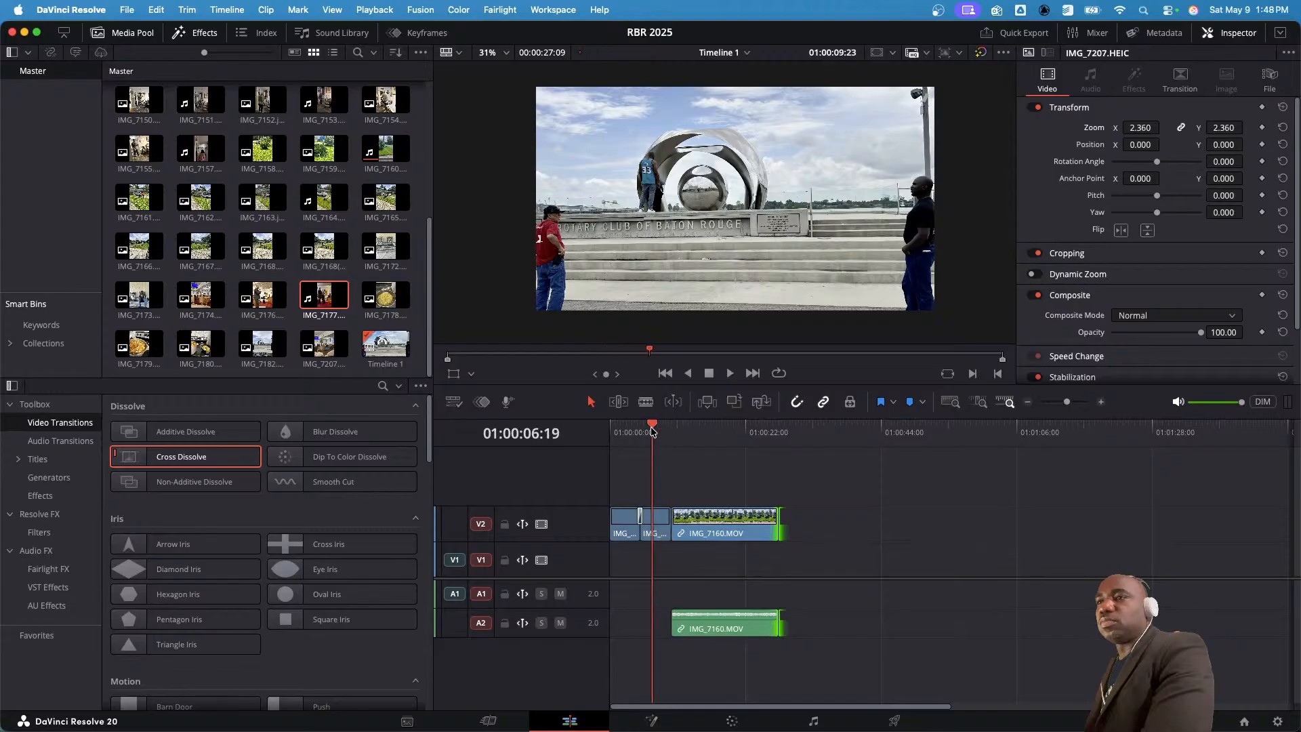
key(space)
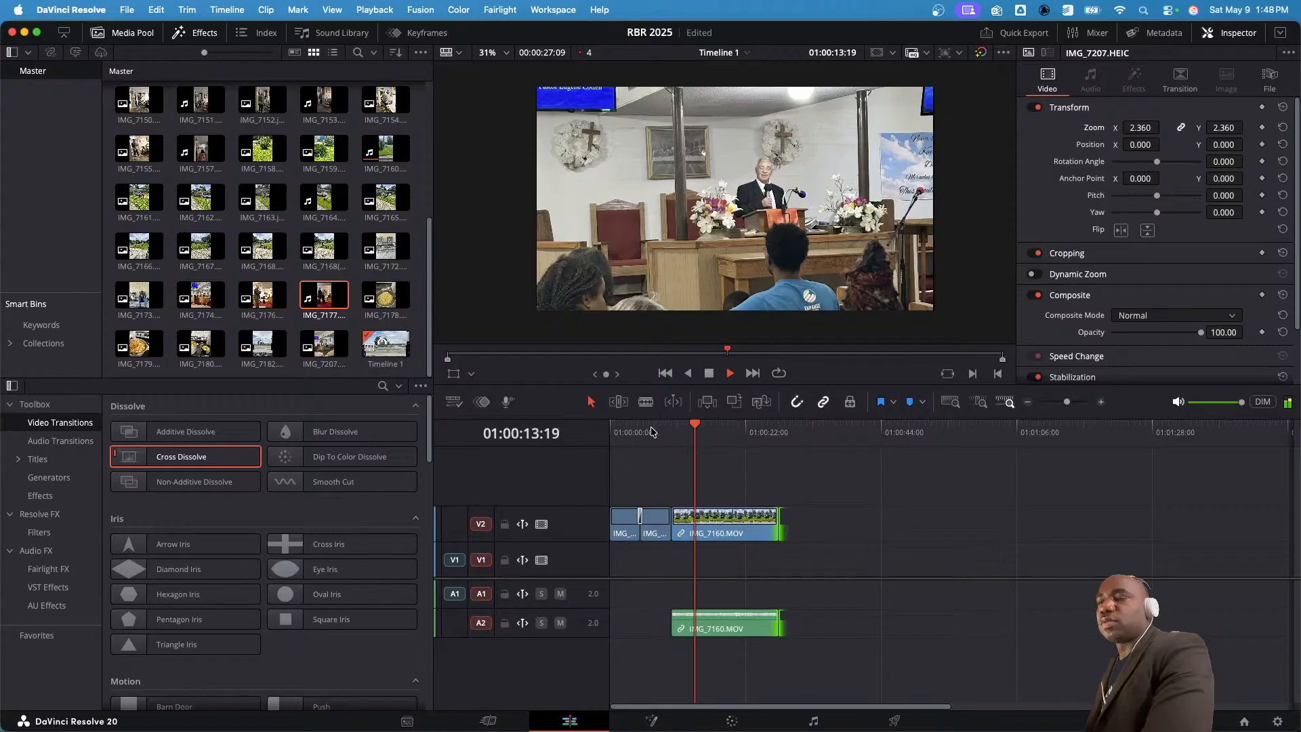
key(space)
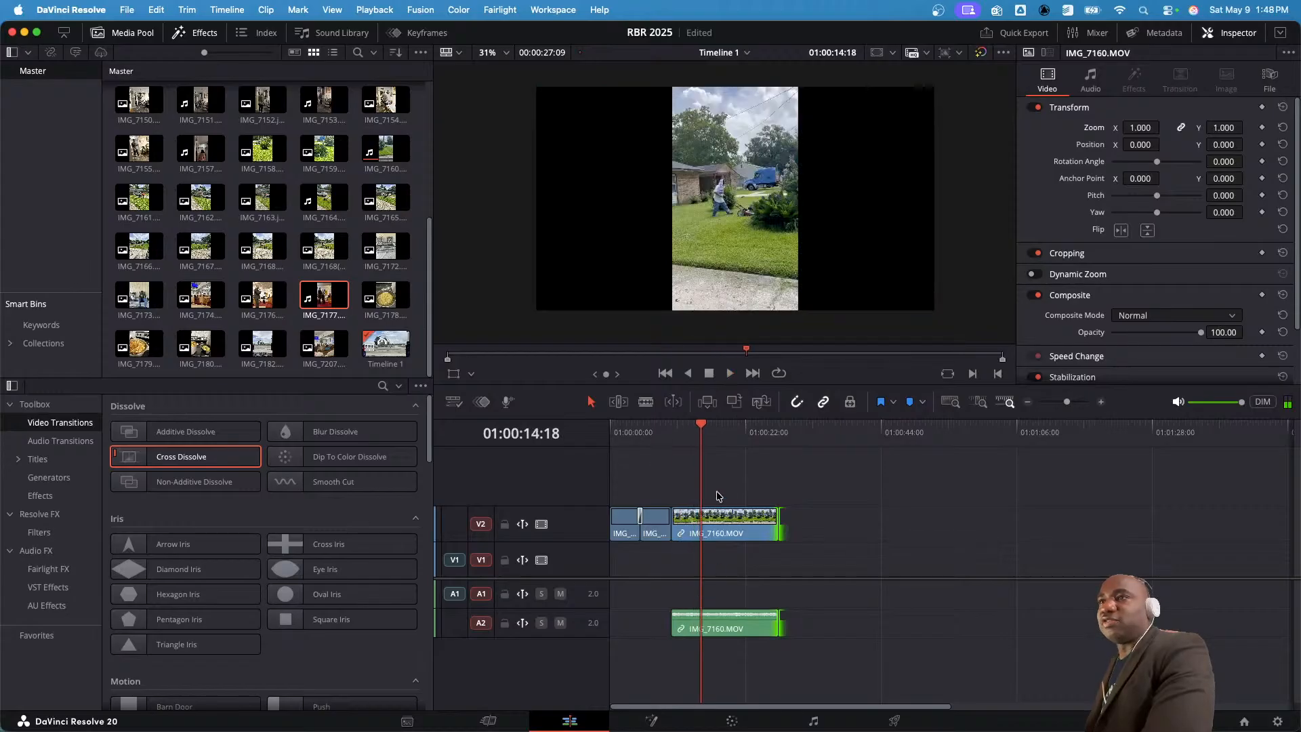
- Fill the frame with the portrait clip IMG_7160.MOV by setting its zoom to 3.220
click(755, 522)
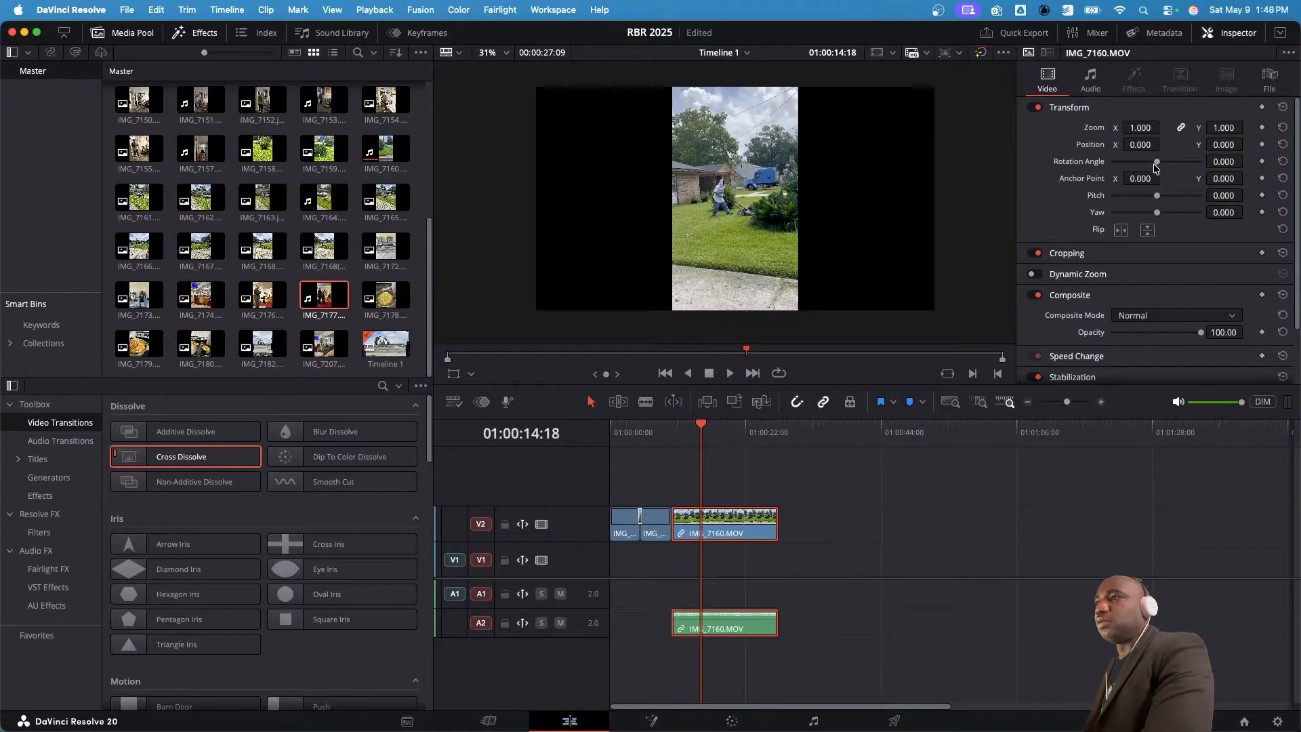
drag(1142, 128, 1160, 127)
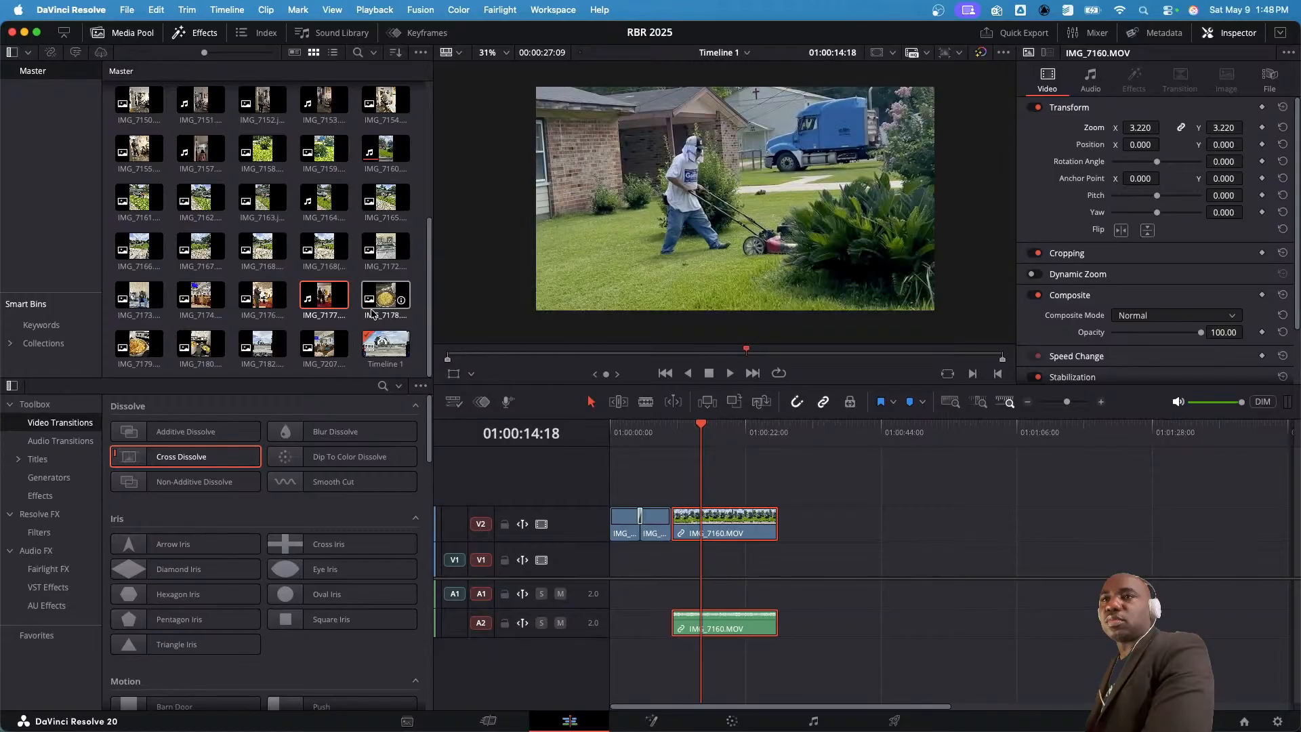
- Place IMG_7164.MOV with its audio directly after IMG_7160.MOV on video track 2 and trim its end for a timeline of about 49 seconds
scroll(324, 291, up, 1)
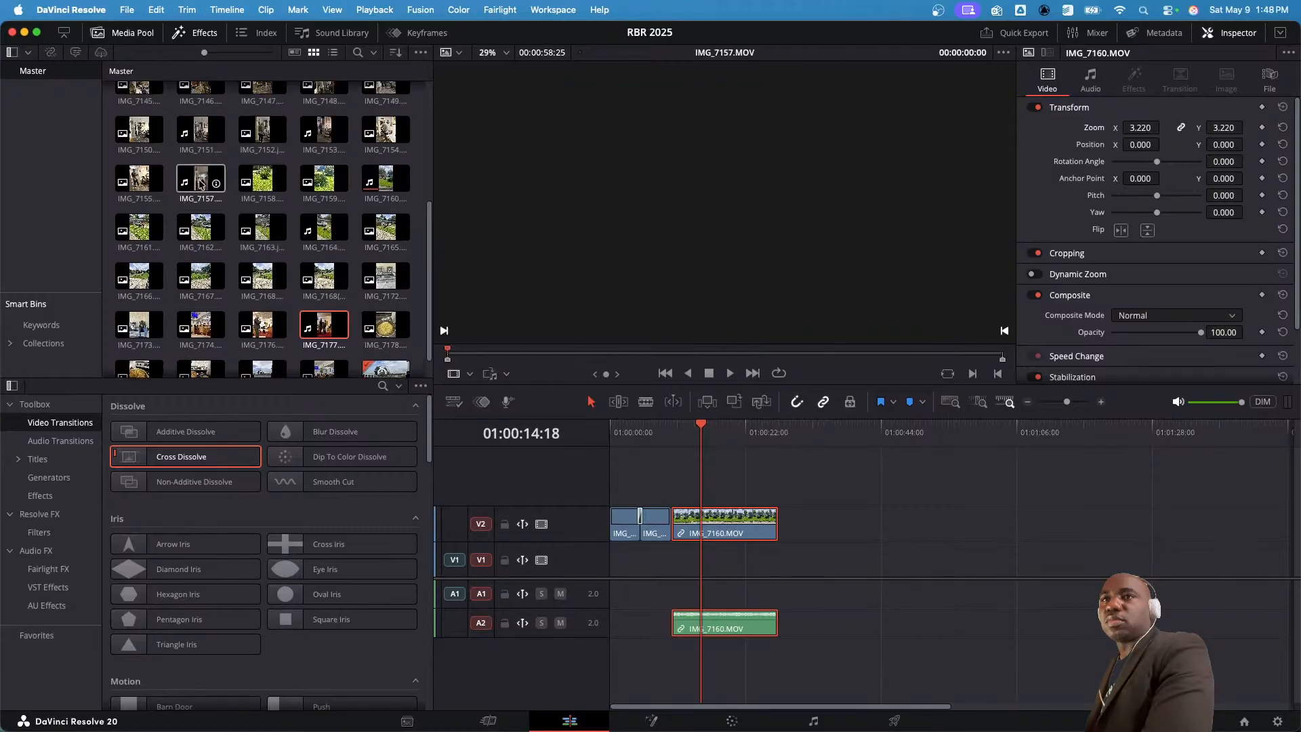
scroll(205, 183, up, 1)
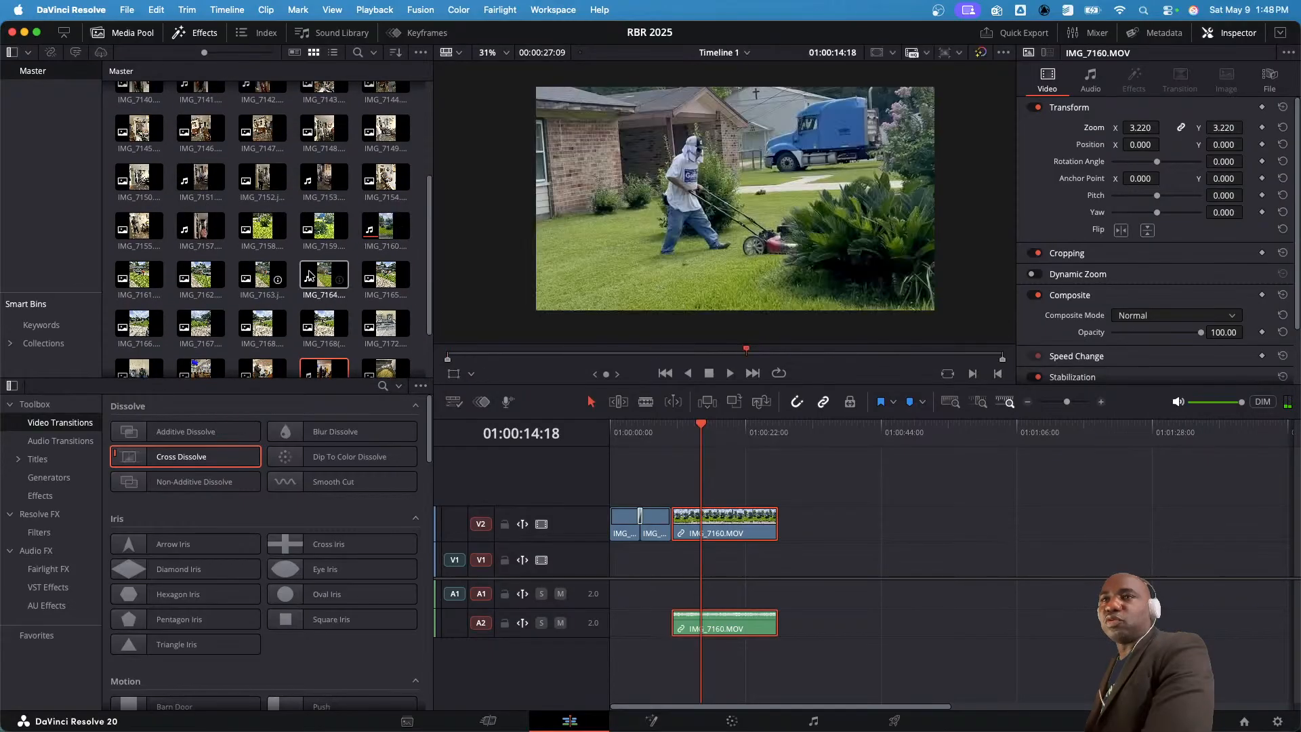
drag(332, 275, 827, 525)
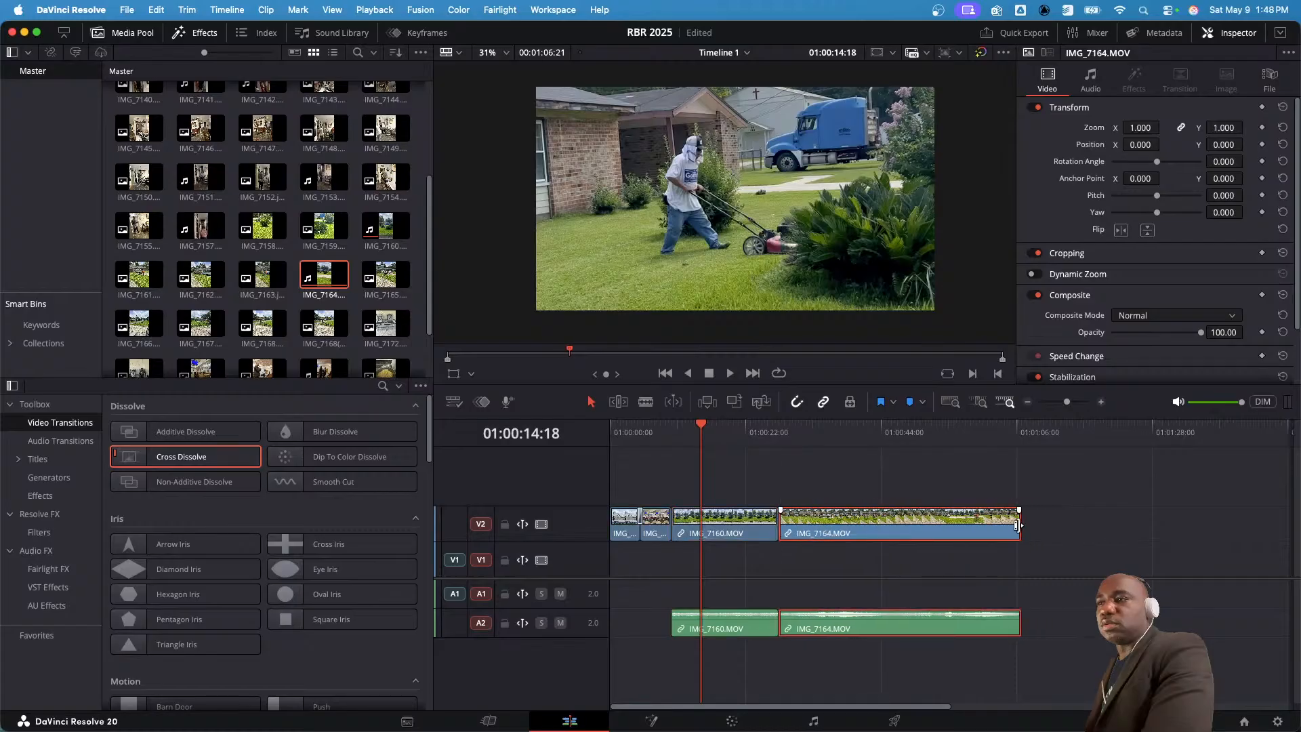
drag(1018, 525, 912, 525)
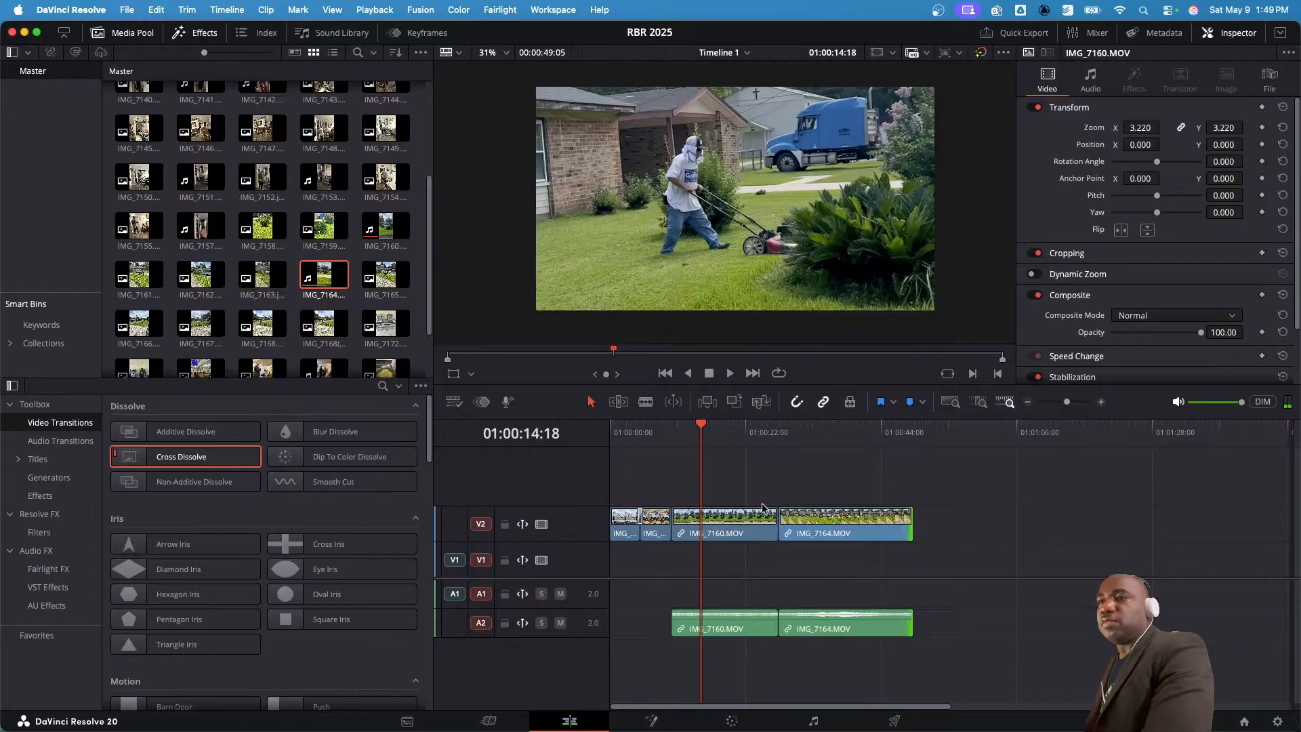
- Add a Blur Dissolve transition at the cut between IMG_7160.MOV and IMG_7164.MOV on video track 2
click(725, 523)
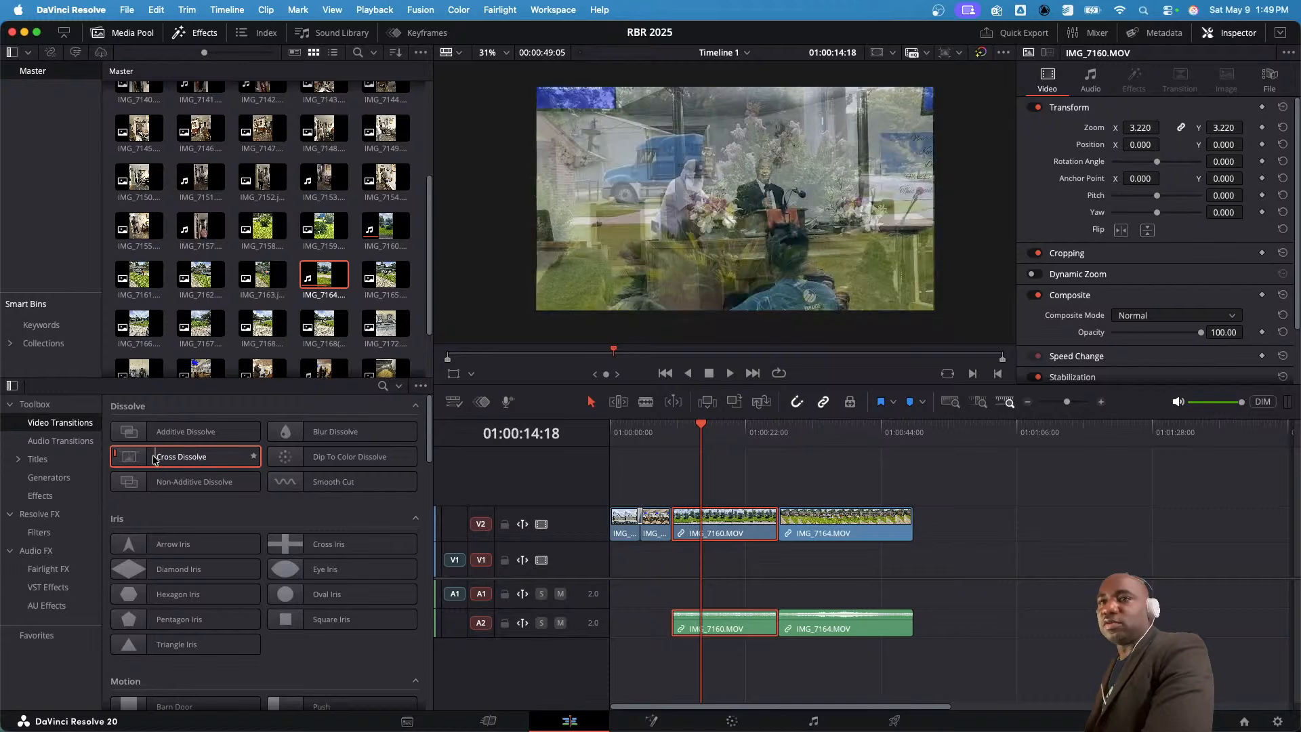
scroll(305, 474, down, 1)
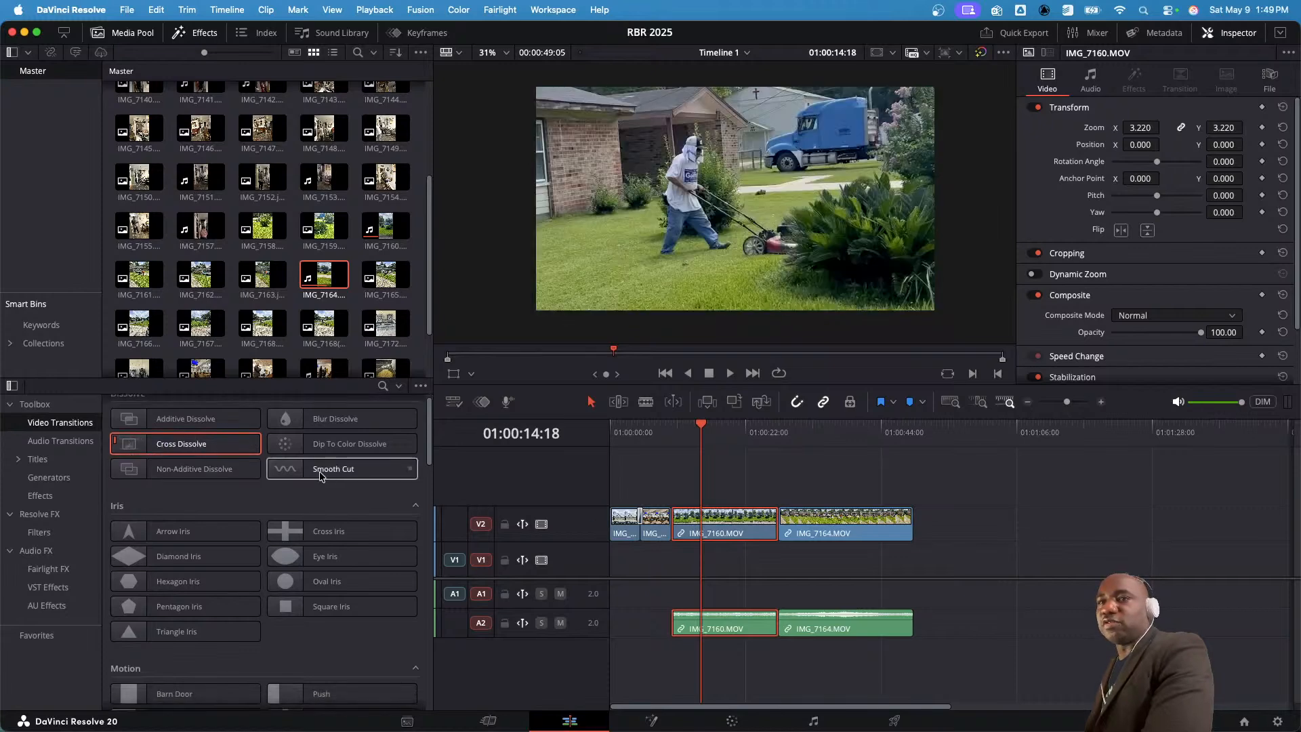
scroll(338, 467, up, 1)
click(662, 524)
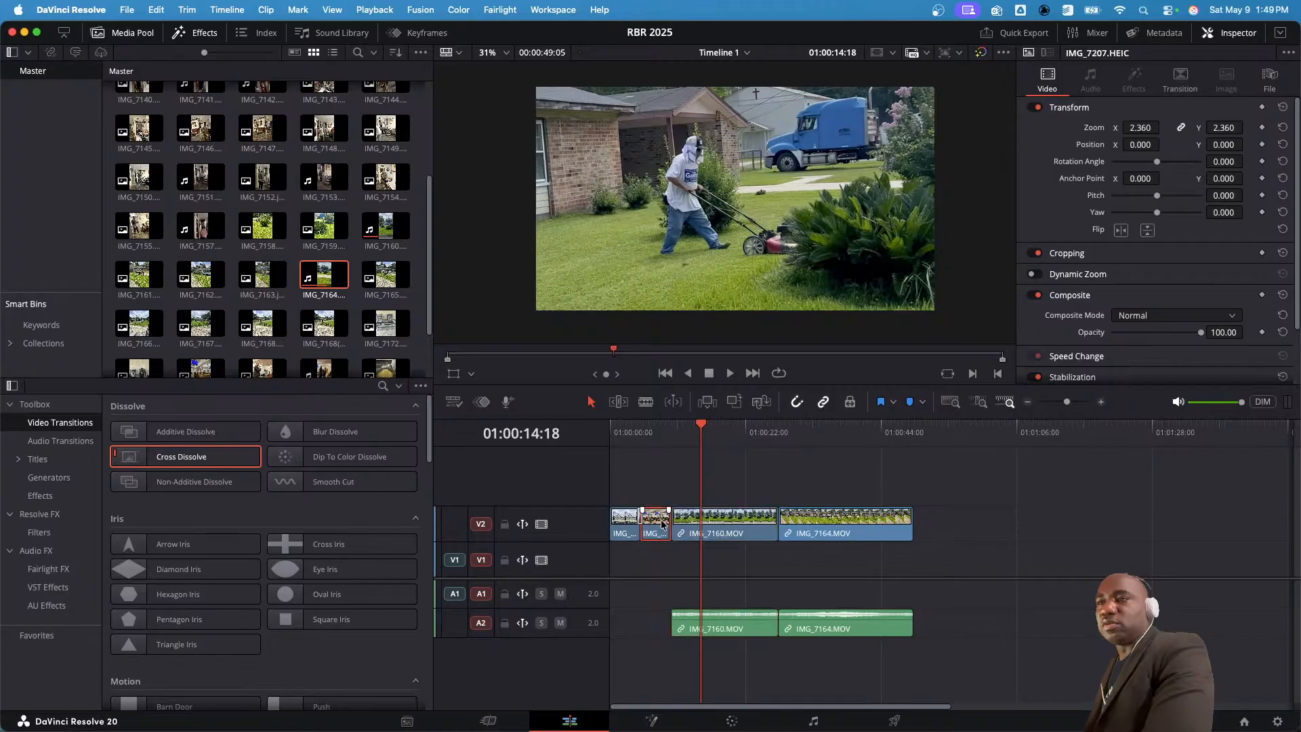
click(719, 525)
click(826, 523)
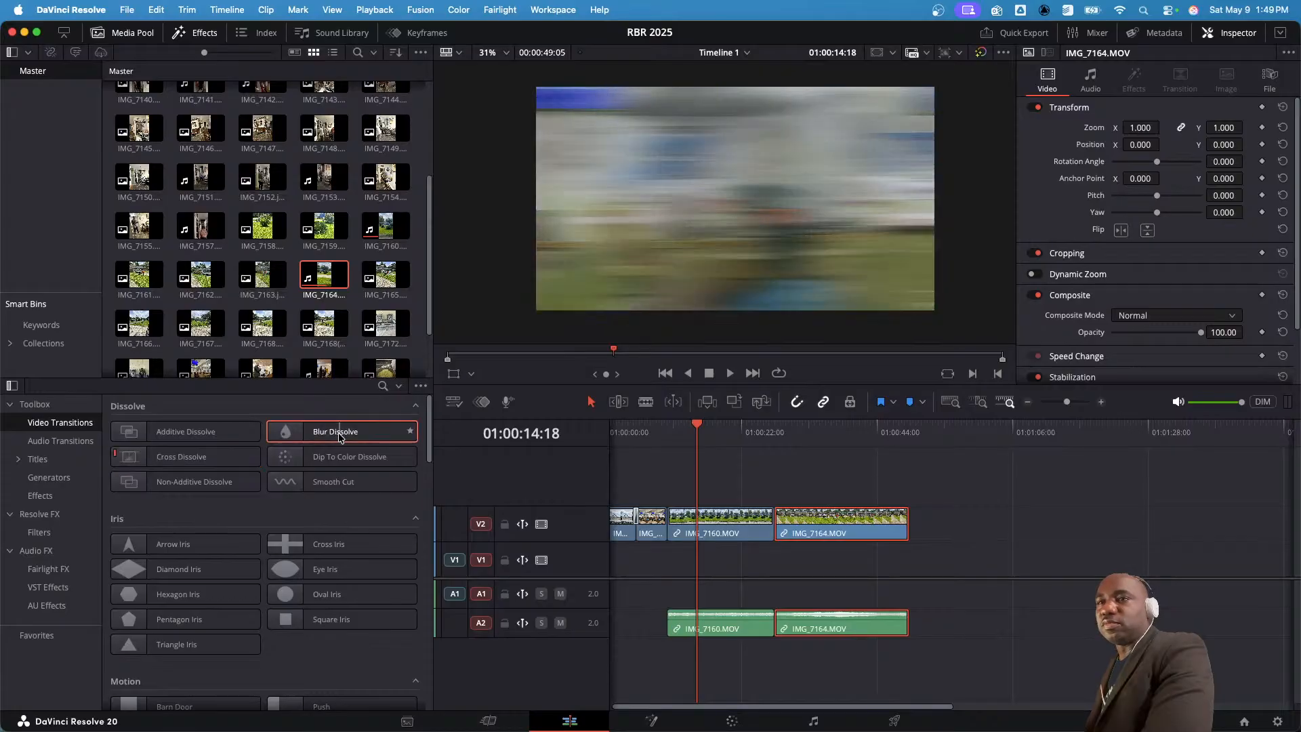
drag(339, 434, 786, 533)
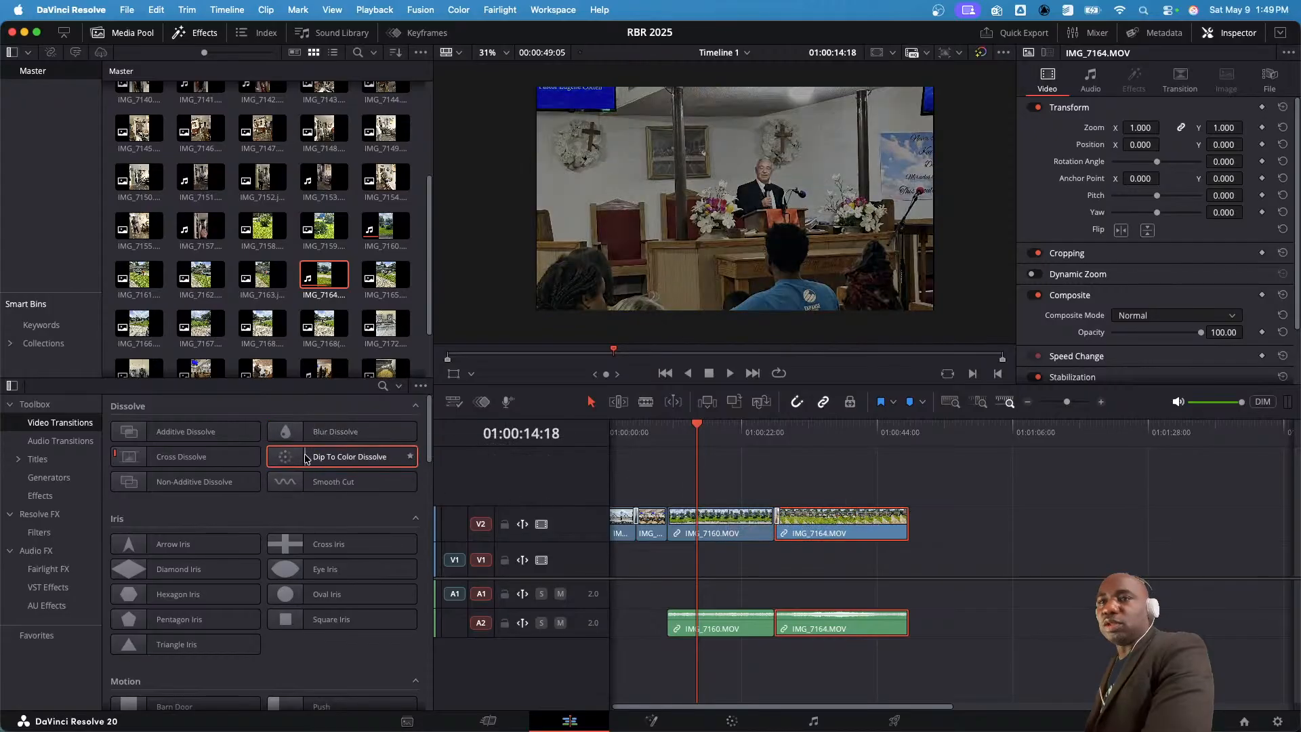
- Add a Dip To Color Dissolve transition at the cut between IMG_7207.HEIC and IMG_7160.MOV
drag(305, 459, 674, 522)
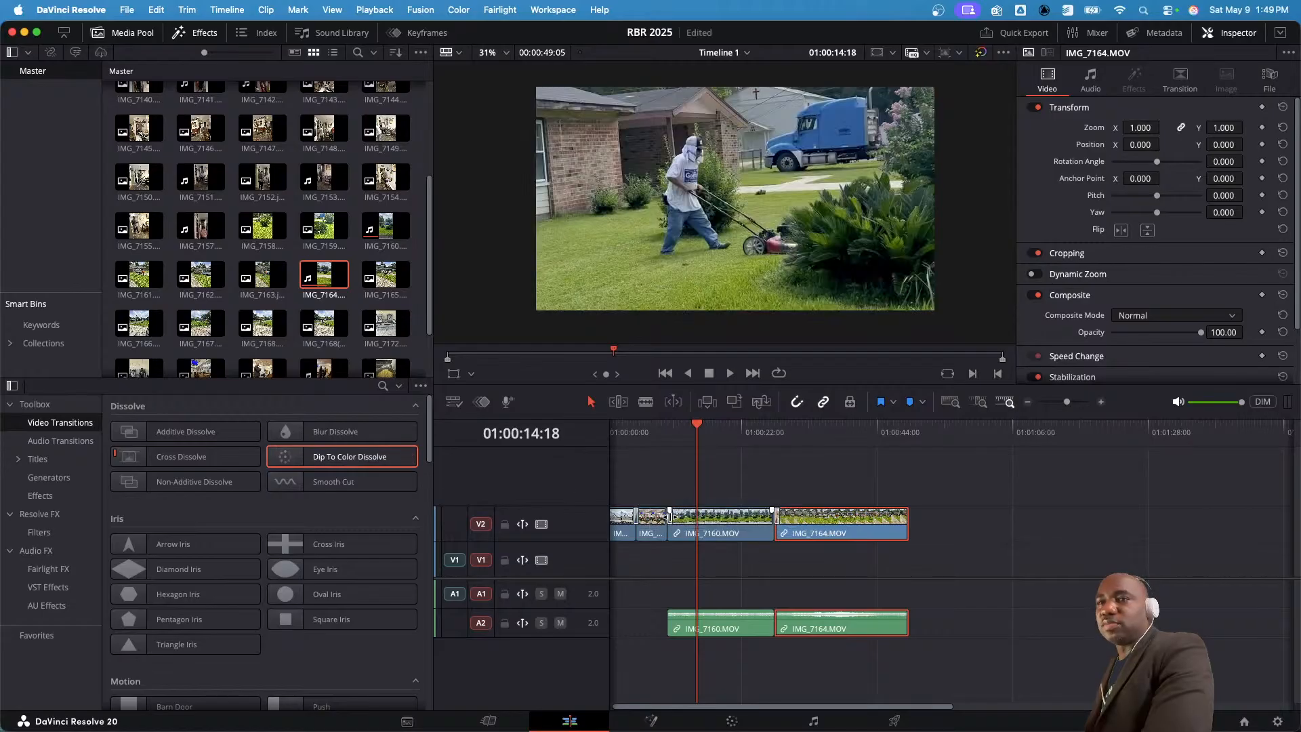
scroll(671, 517, right, 1)
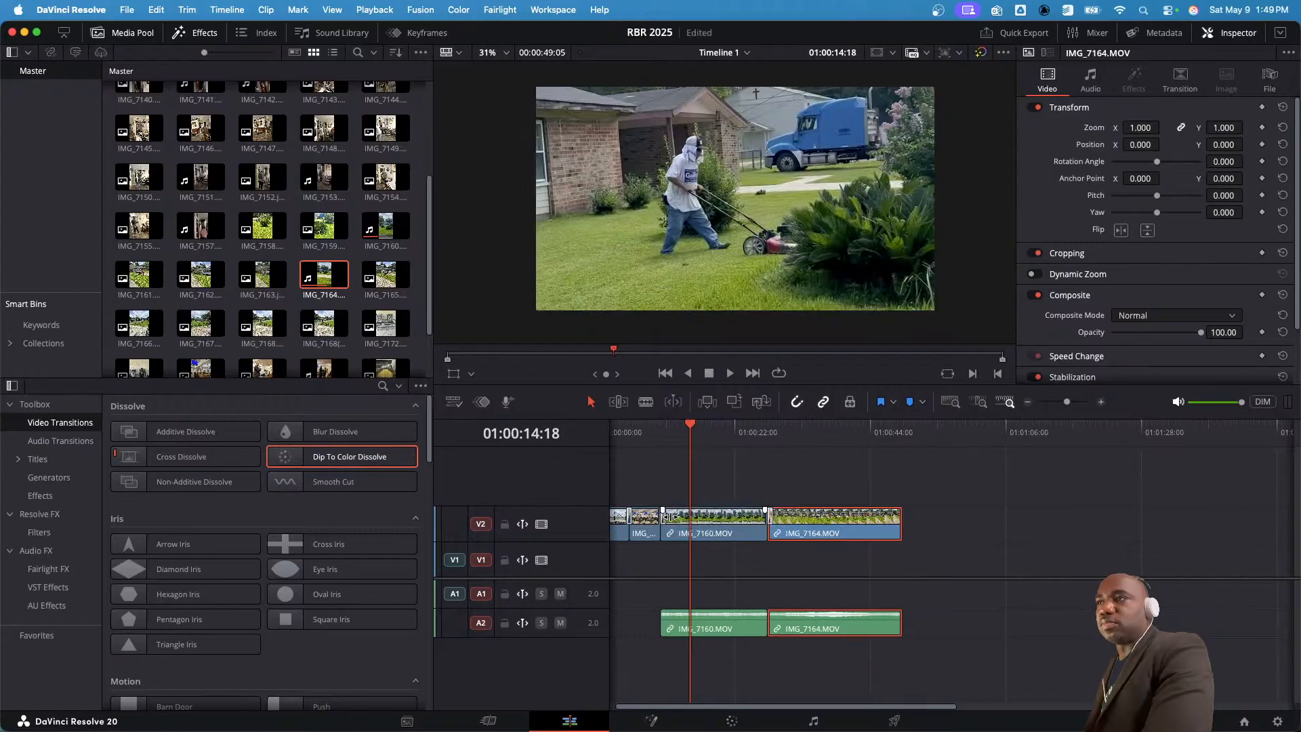
scroll(671, 516, left, 1)
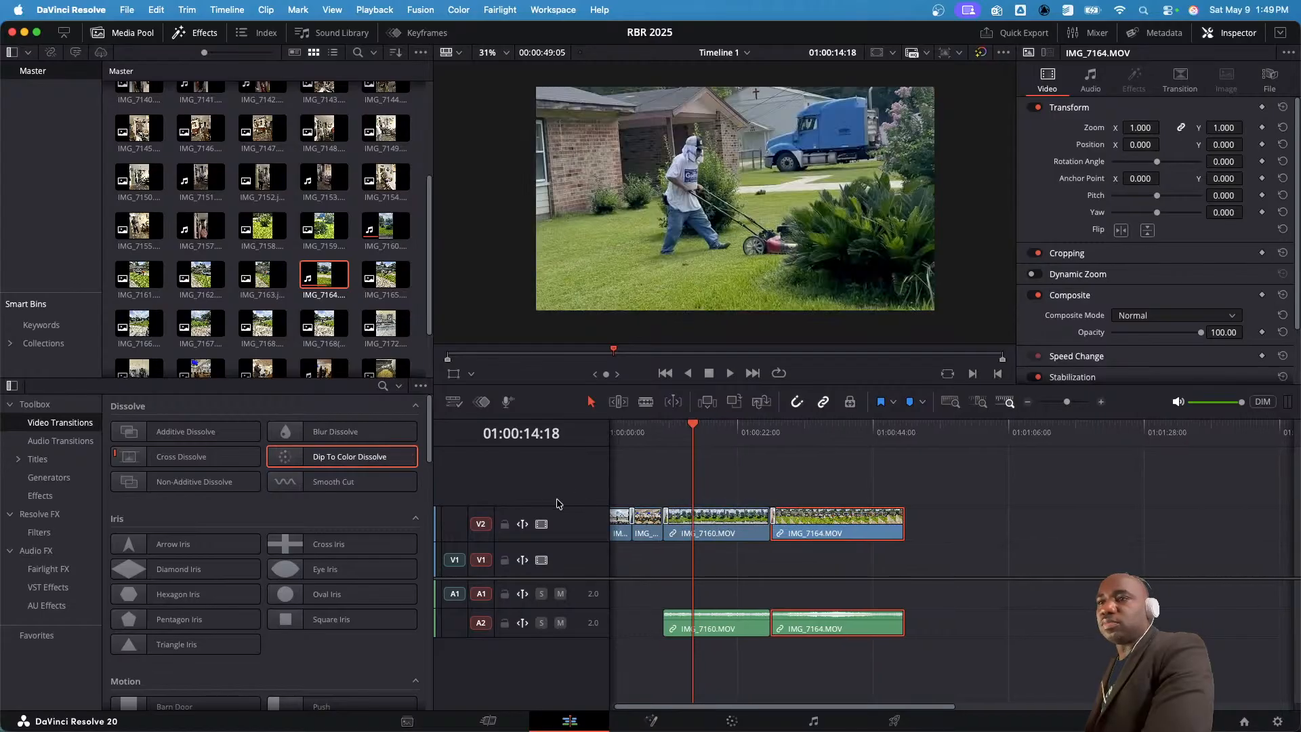
click(668, 519)
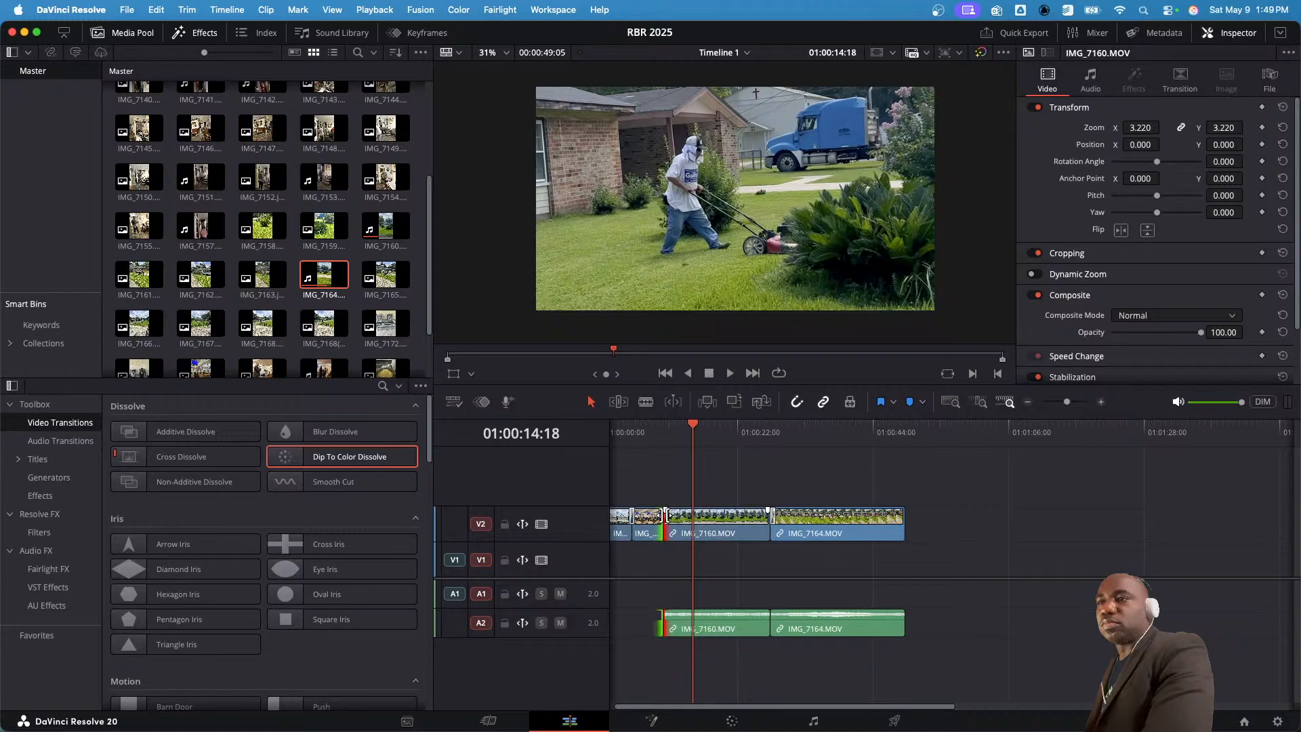
- Scrub through the transitions to IMG_7164.MOV and fill the frame with that clip at a zoom of 3.150
mouse_move(692, 428)
mouse_down()
mouse_move(610, 432)
mouse_move(645, 442)
mouse_up()
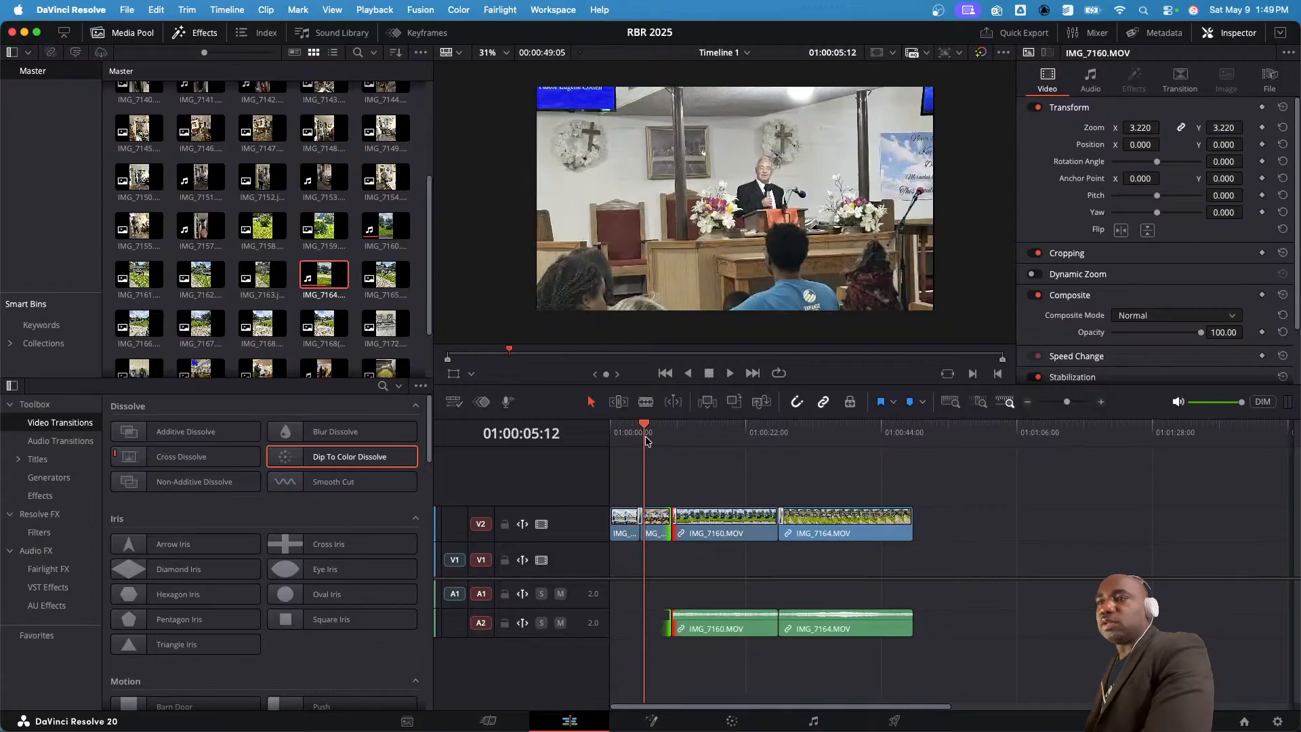
drag(652, 440, 833, 453)
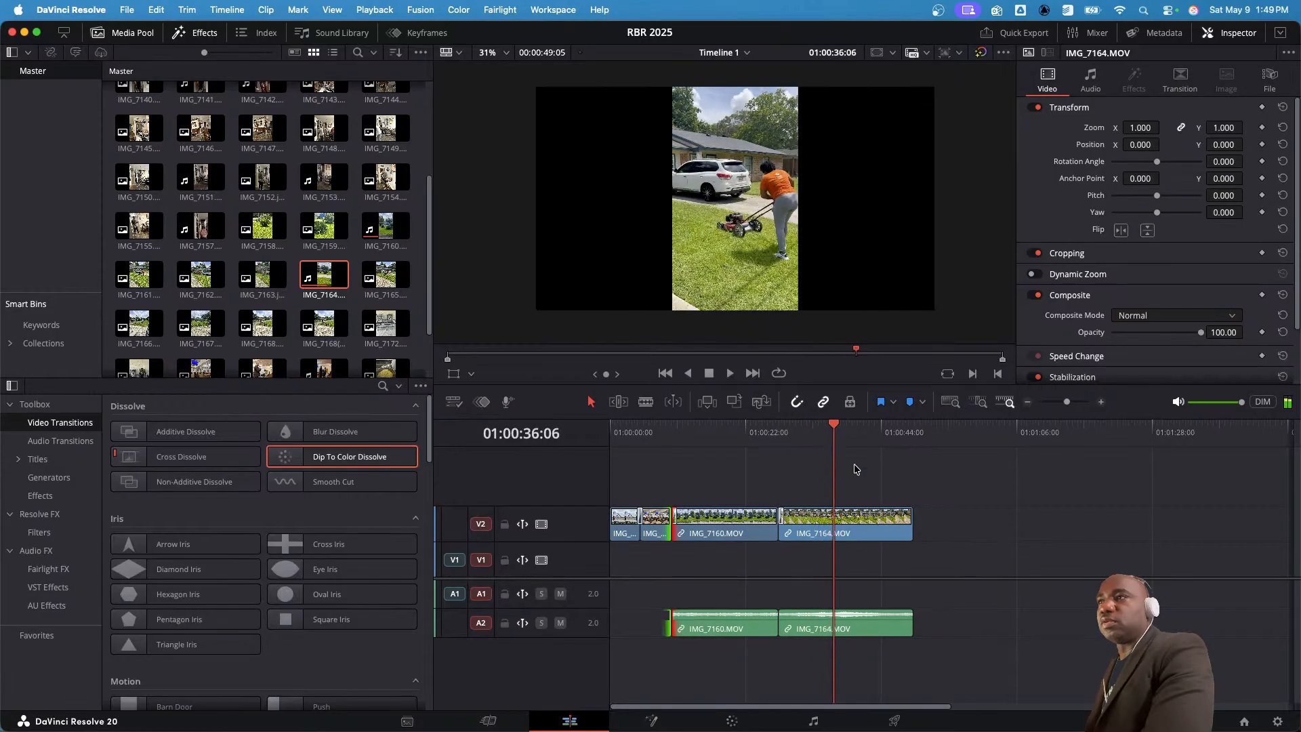
click(869, 529)
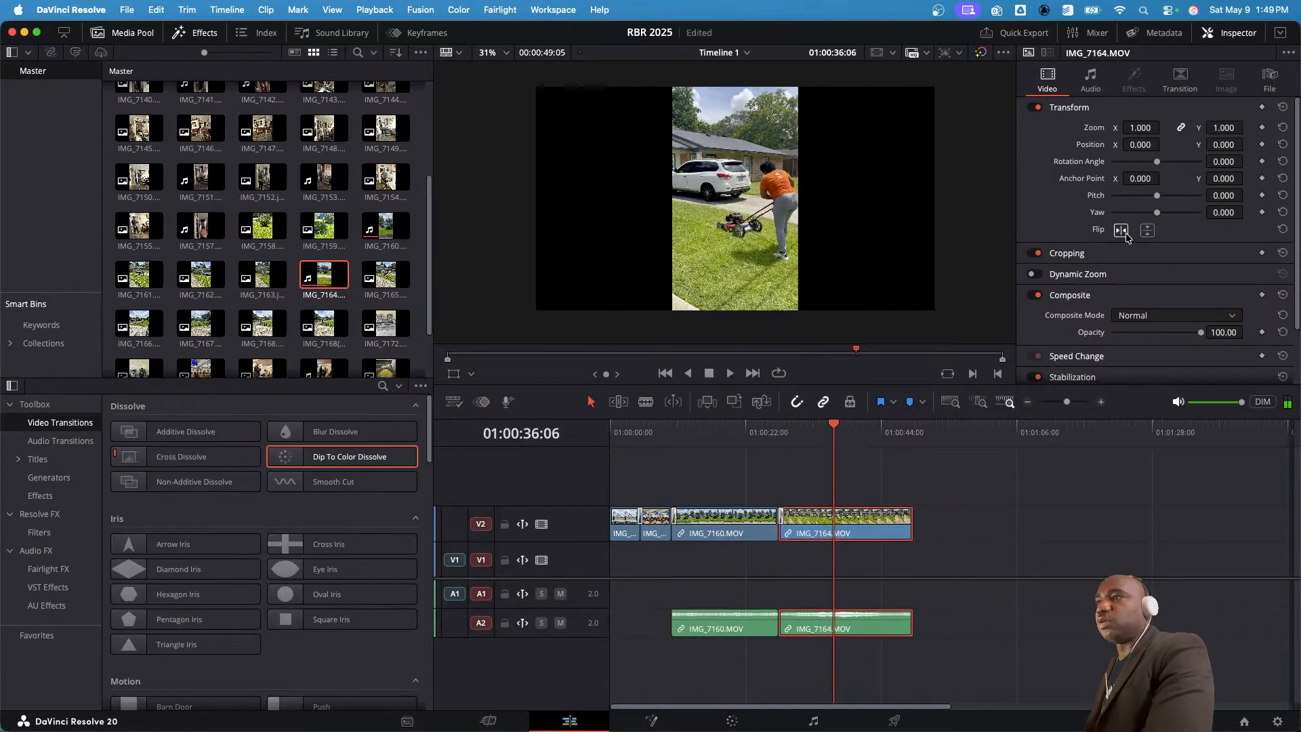
drag(1141, 129, 1166, 127)
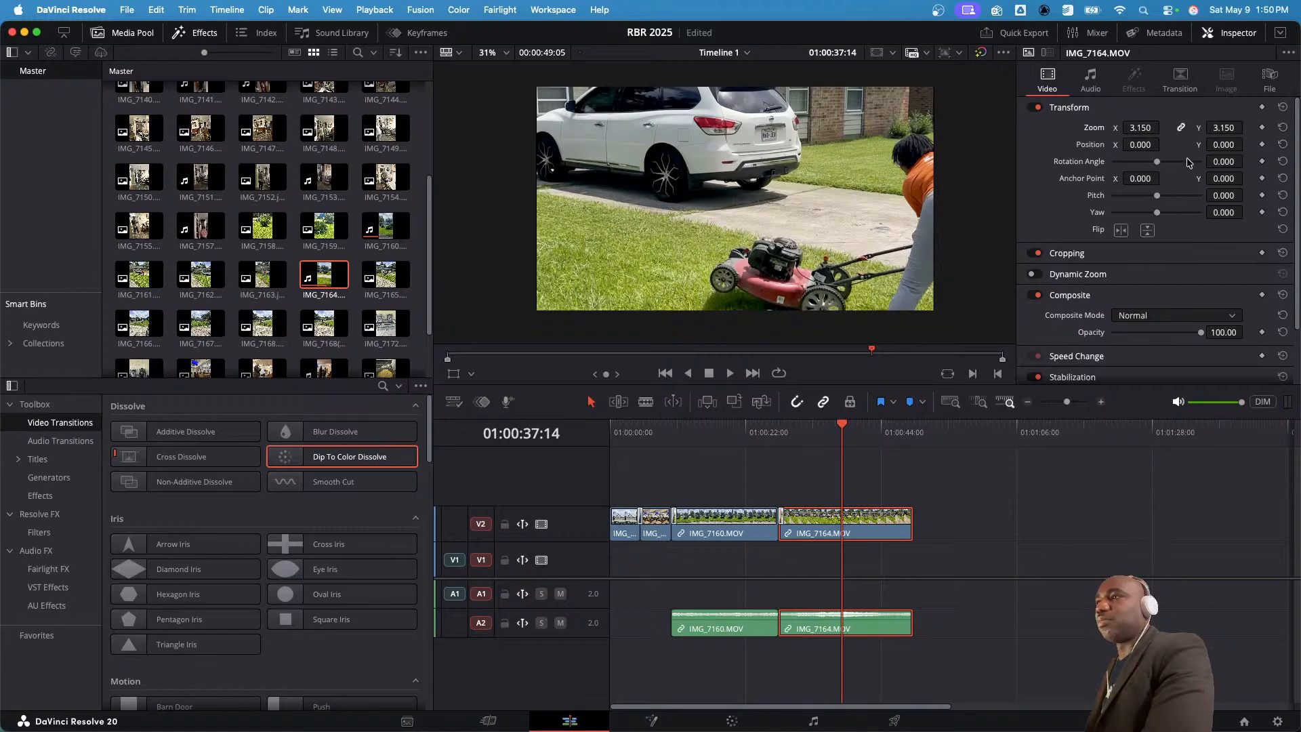
drag(1224, 127, 1247, 126)
key(super+z)
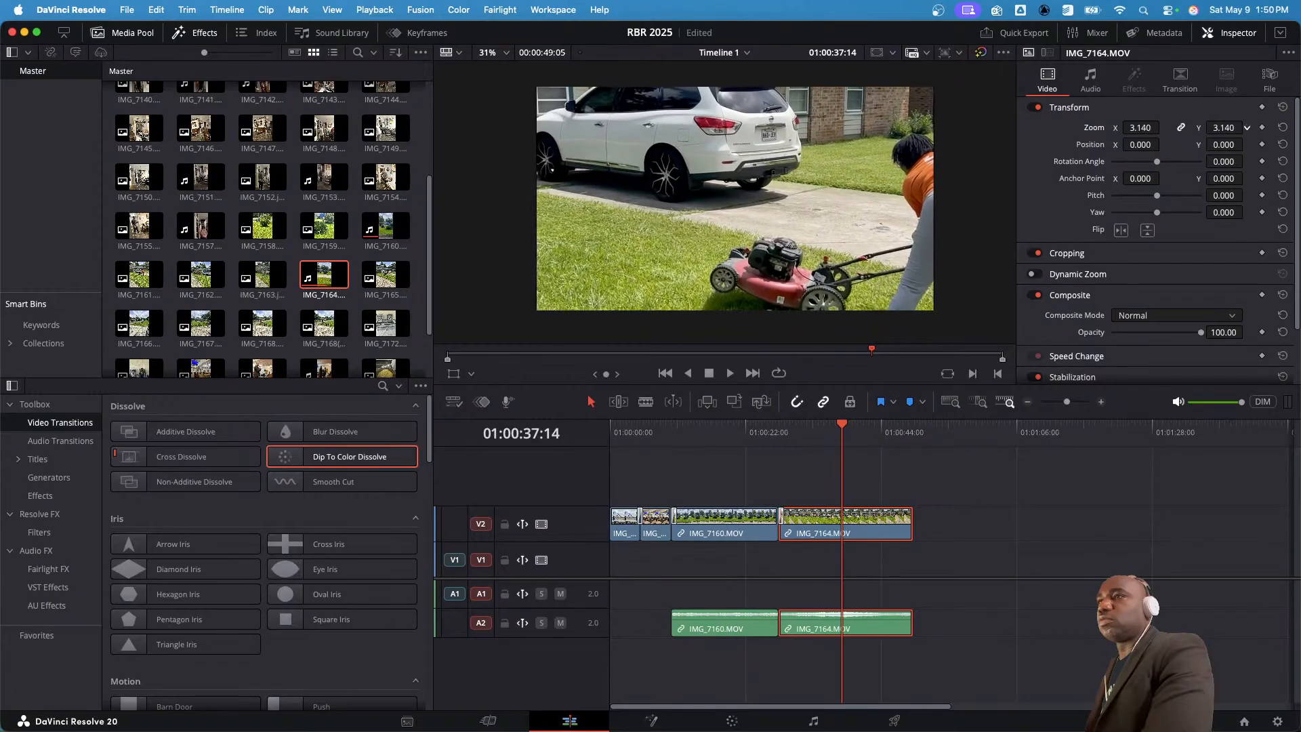
- Shift the framing of IMG_7164.MOV vertically to a Y position of about -186, keeping its X position at 0
drag(1145, 145, 1164, 144)
drag(1223, 144, 1187, 145)
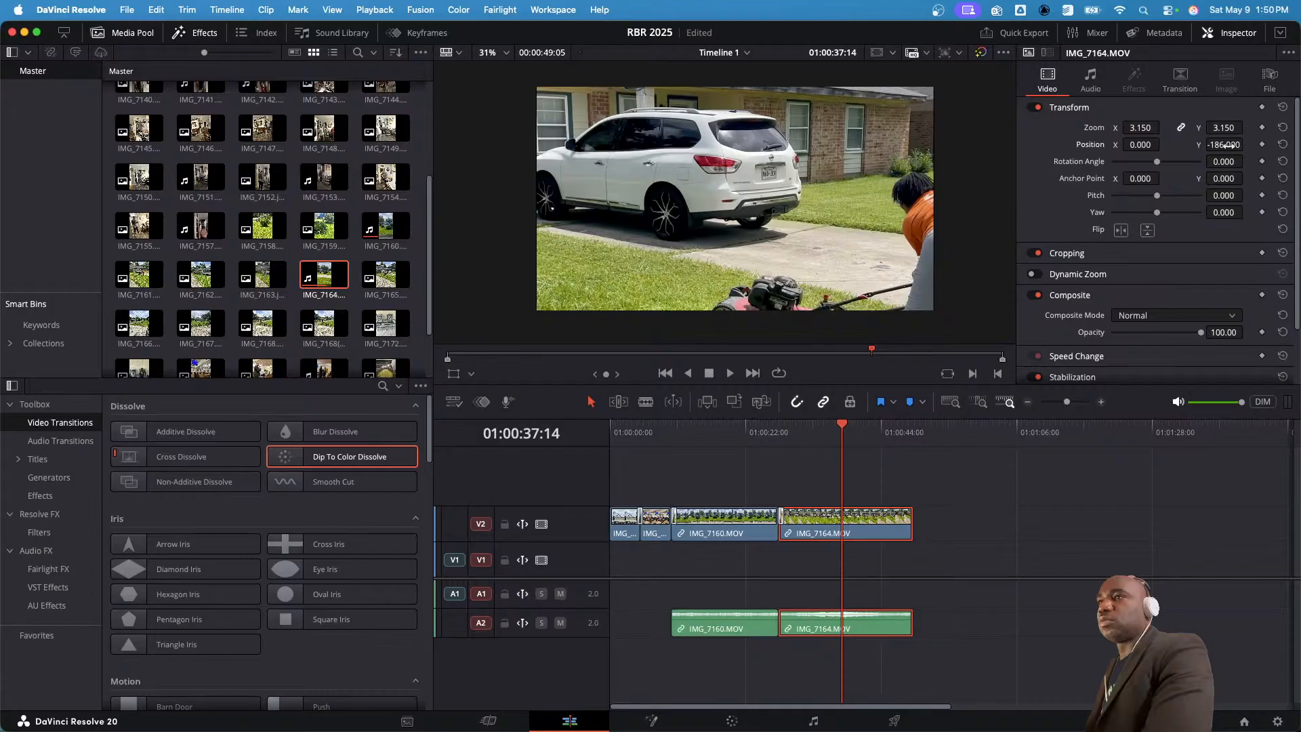
- Play back the reframed IMG_7164.MOV and place the still IMG_7180.HEIC on video track 2 in the empty space beyond that clip
key(space)
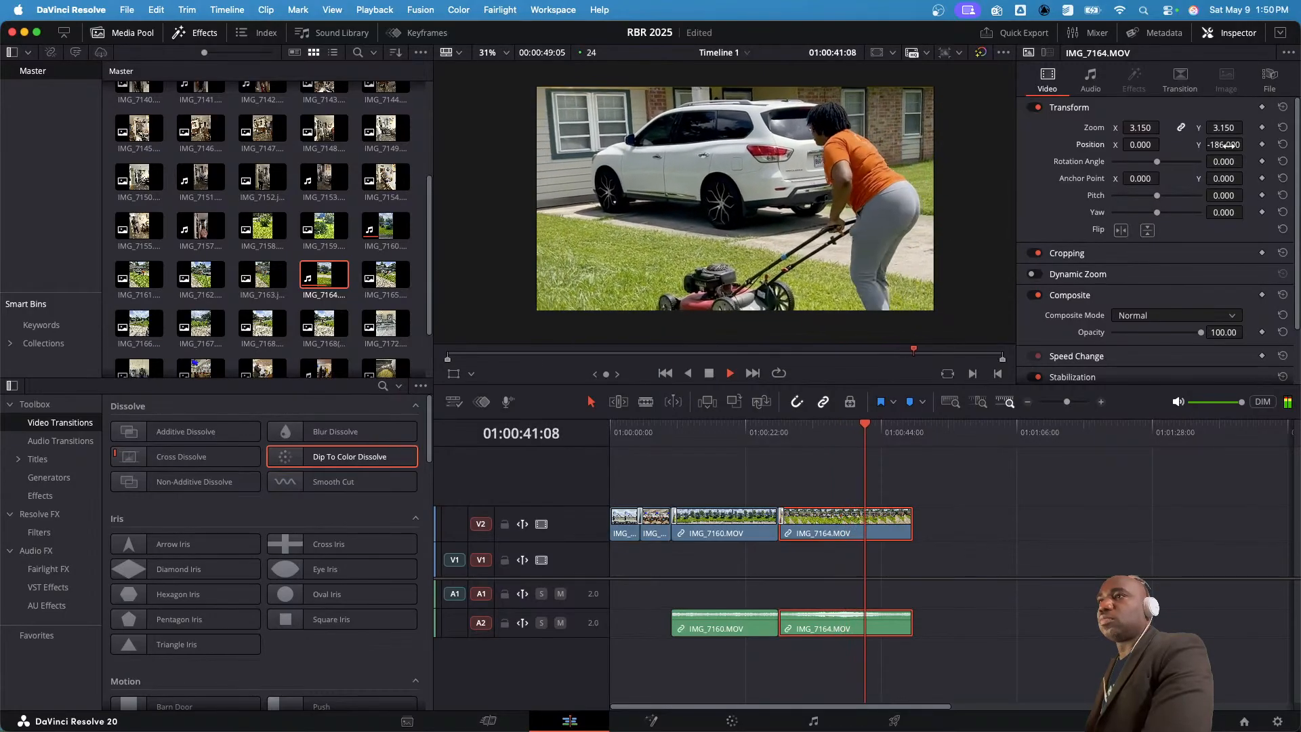
key(space)
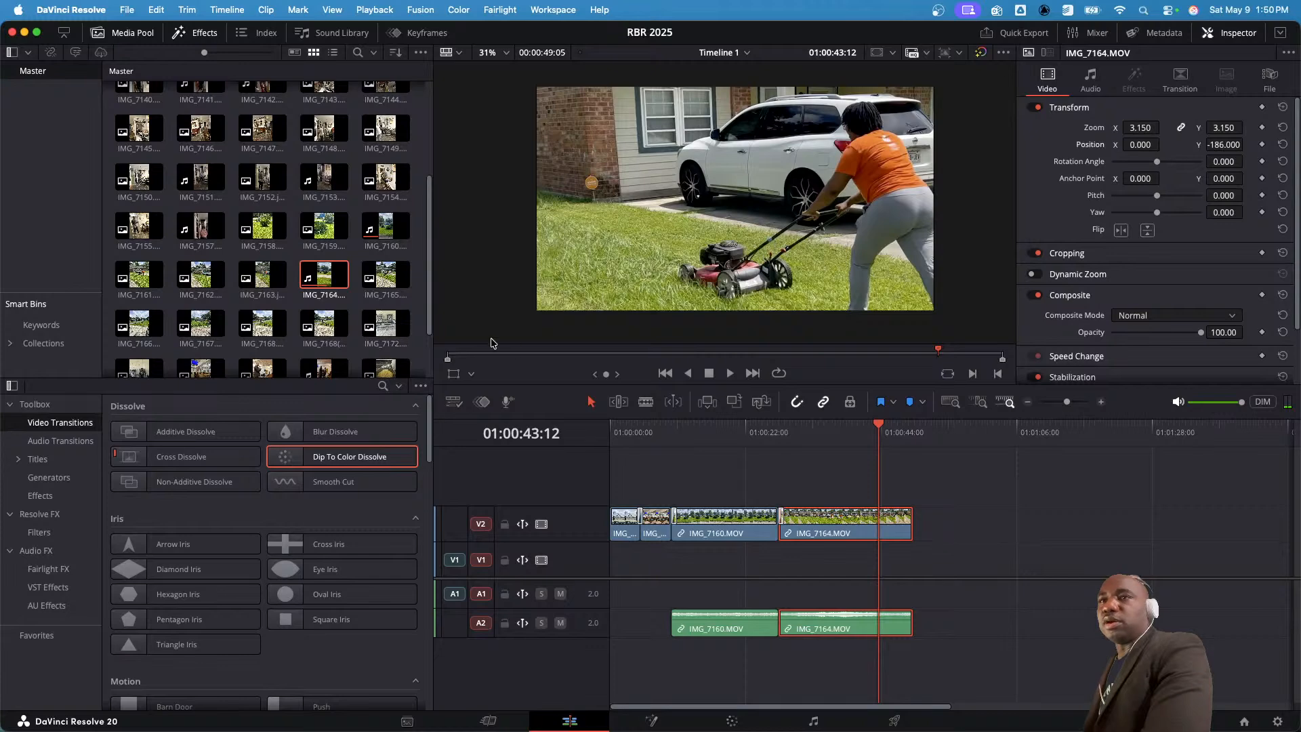
scroll(337, 303, down, 3)
click(337, 303)
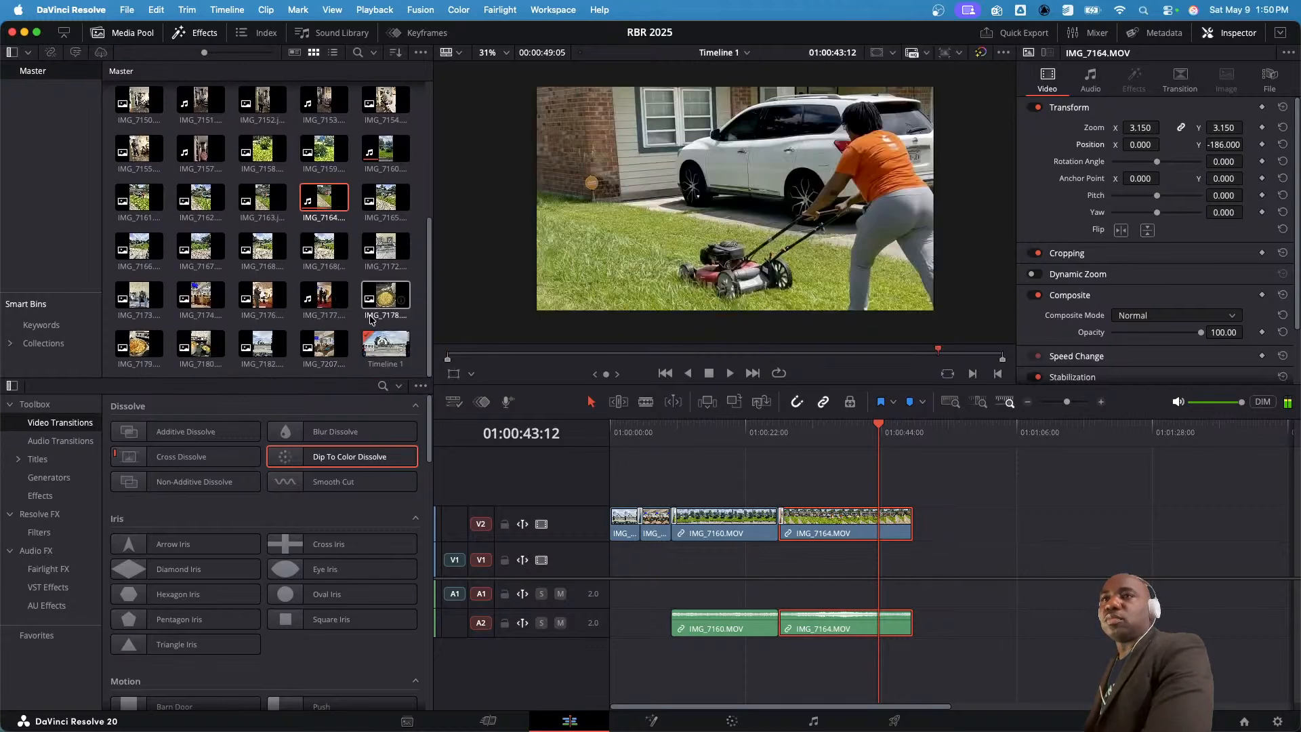
drag(201, 346, 1063, 529)
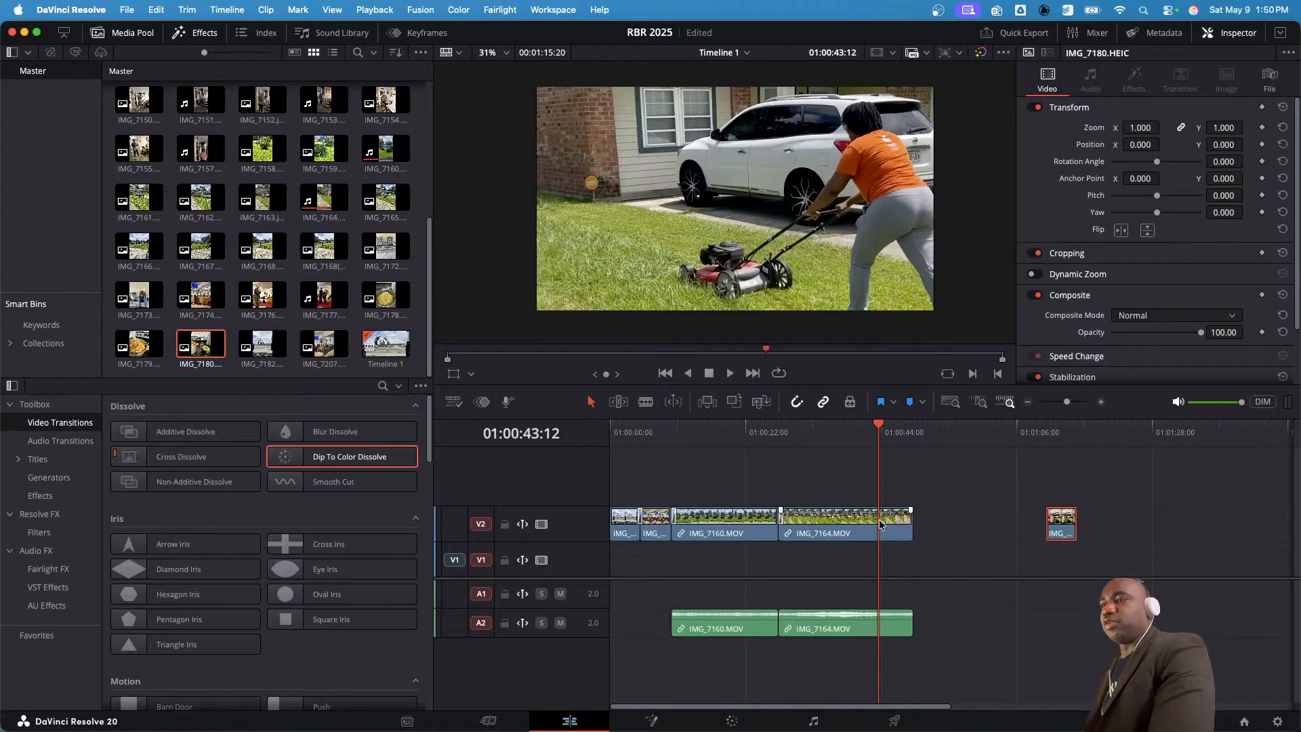
- Insert IMG_7180.HEIC directly after IMG_7207.HEIC by shifting IMG_7160.MOV and IMG_7164.MOV later together and closing the remaining gap
click(847, 525)
super+click(708, 521)
drag(708, 520, 794, 522)
drag(1063, 523, 687, 524)
click(806, 522)
super+click(925, 525)
drag(808, 522, 760, 520)
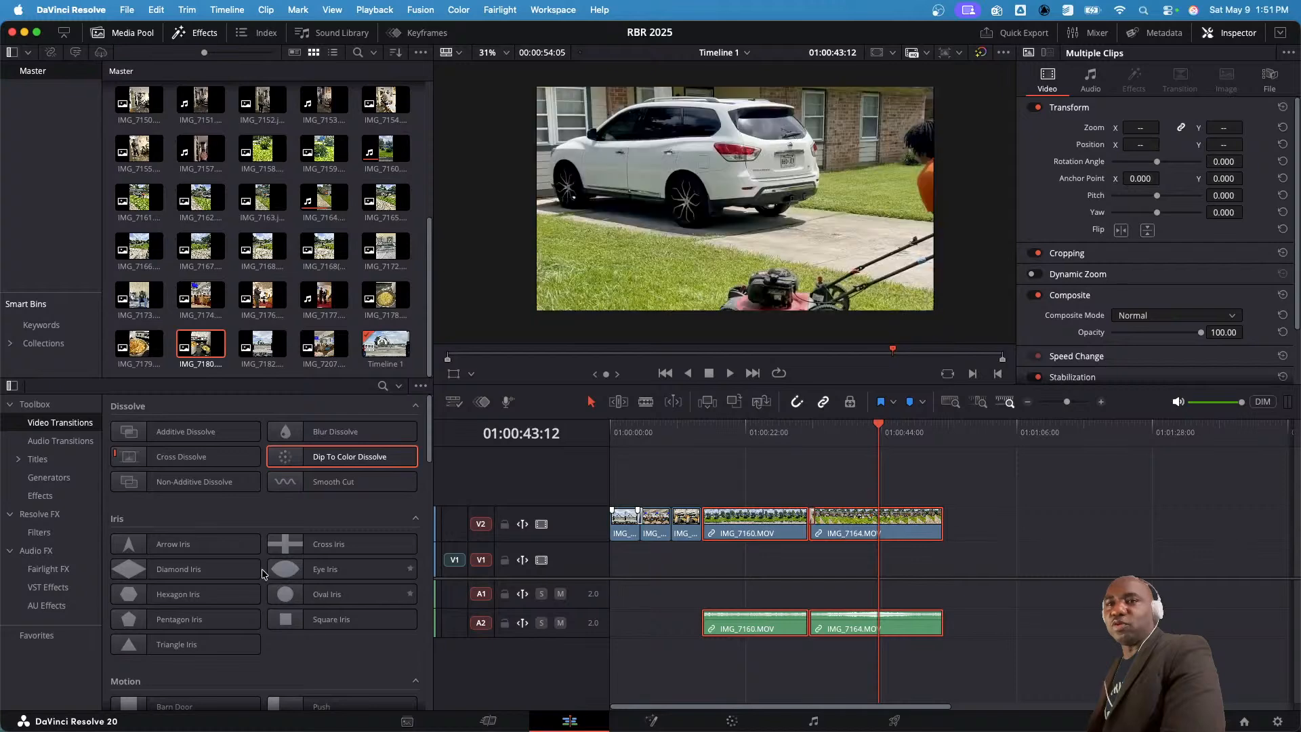
- Add a Push transition at the cut between IMG_7207.HEIC and IMG_7180.HEIC on video track 2
scroll(265, 574, down, 2)
scroll(262, 574, down, 6)
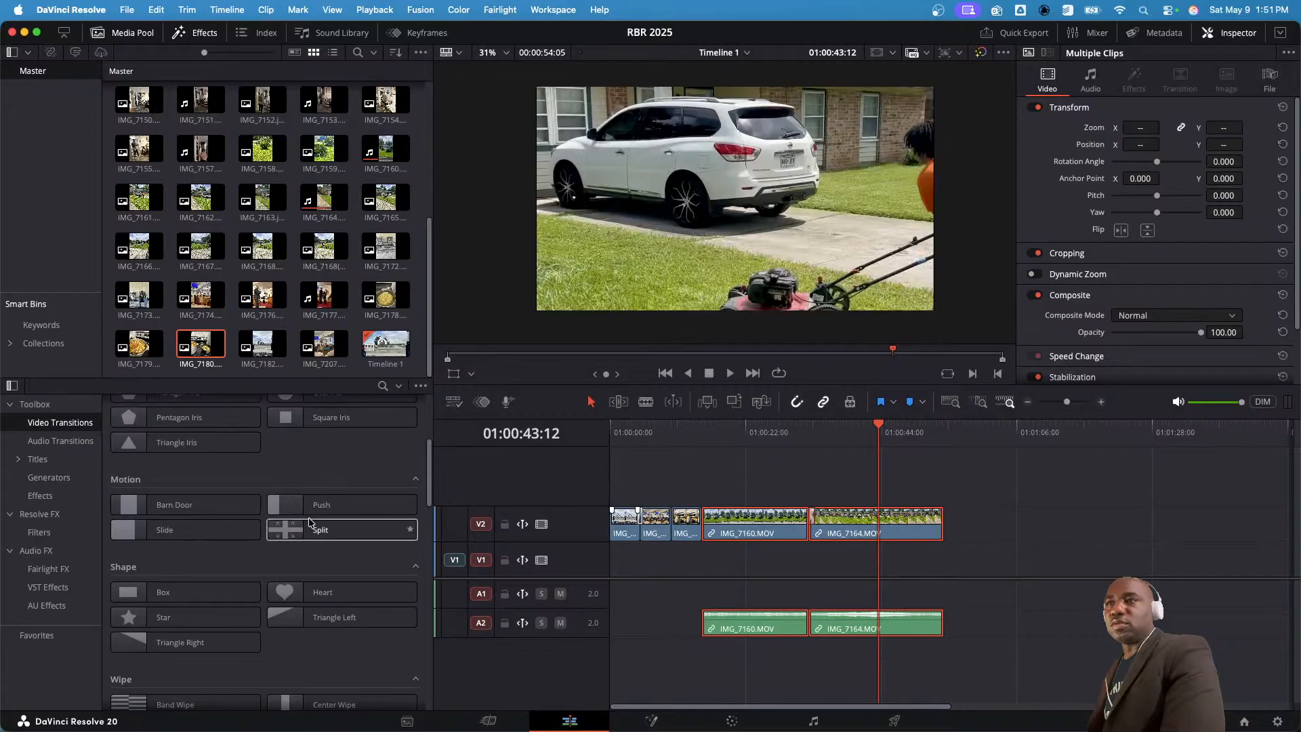
drag(298, 508, 676, 523)
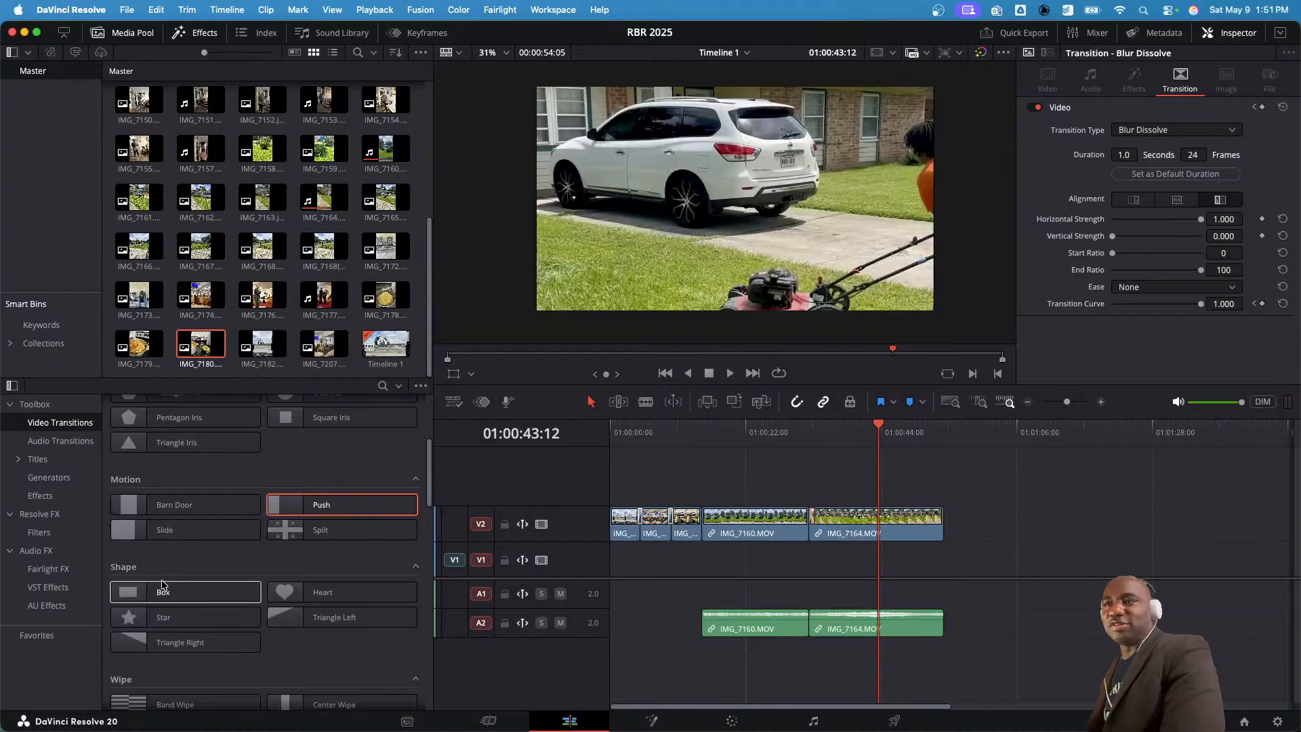
- Add an Edge Wipe transition at the cut between IMG_7180.HEIC and IMG_7160.MOV and move the playhead to 01:00:05:12
scroll(163, 600, down, 3)
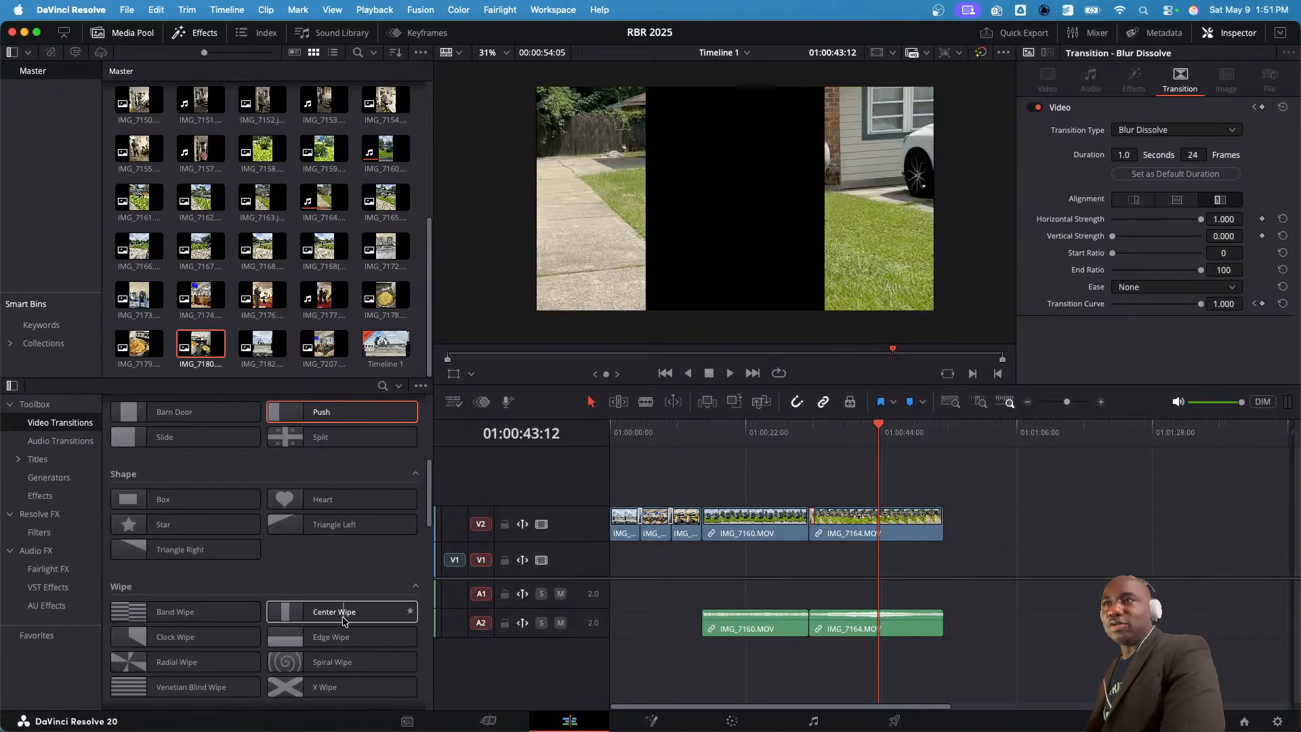
click(294, 635)
drag(294, 636, 705, 533)
drag(883, 424, 644, 437)
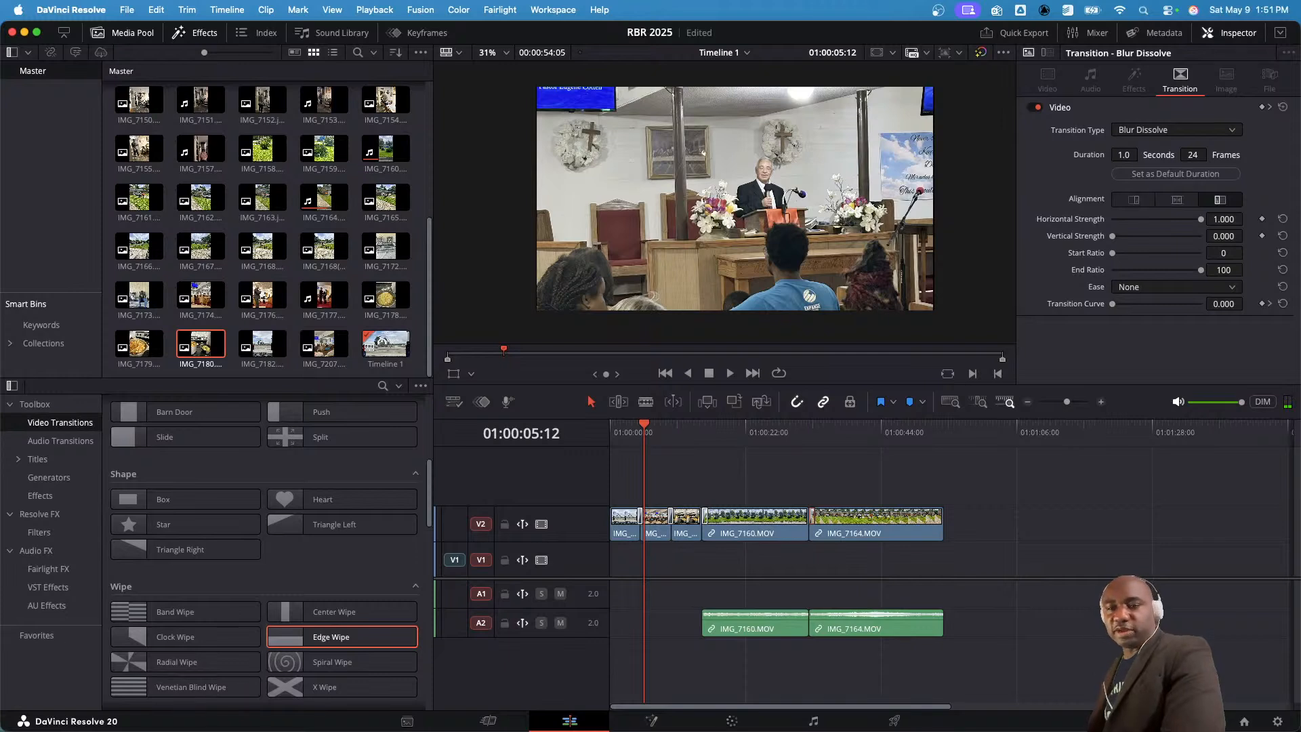
- Switch to Word to check the RBR 2025 shot outline and minimise the document window
mouse_move(176, 729)
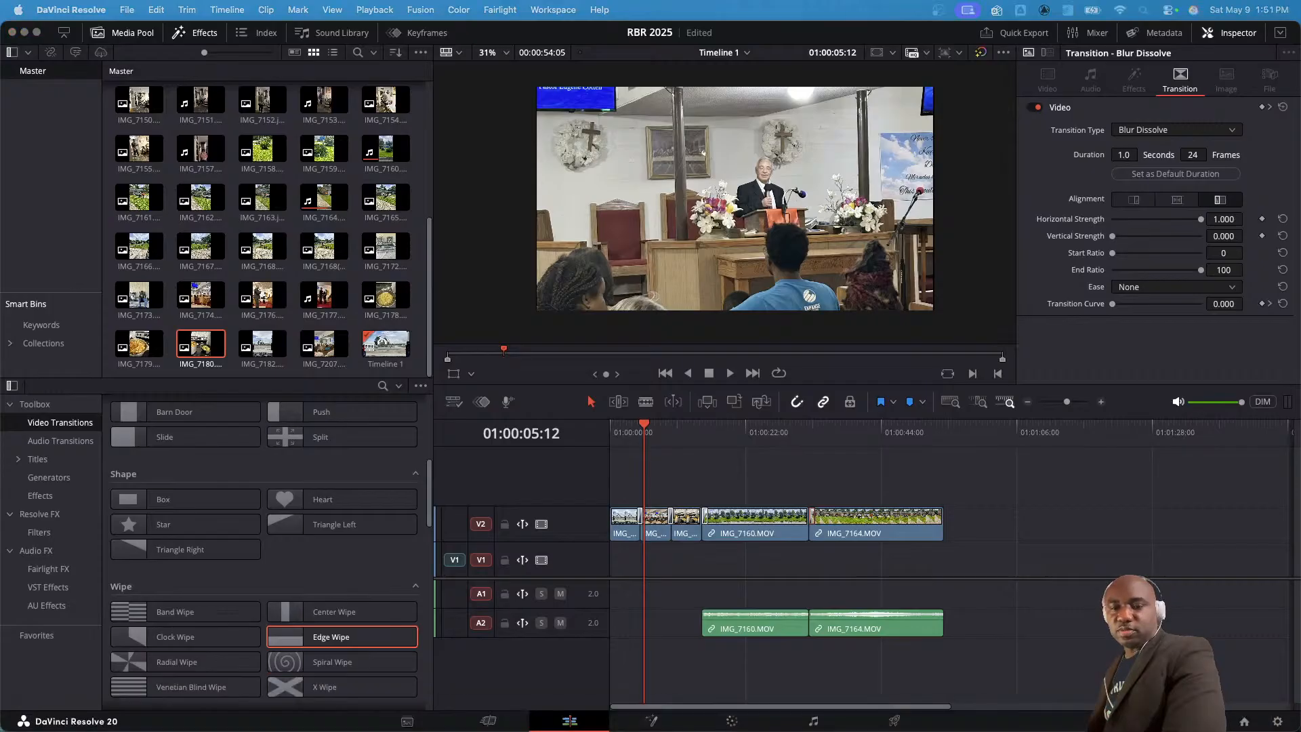
key(super+Tab)
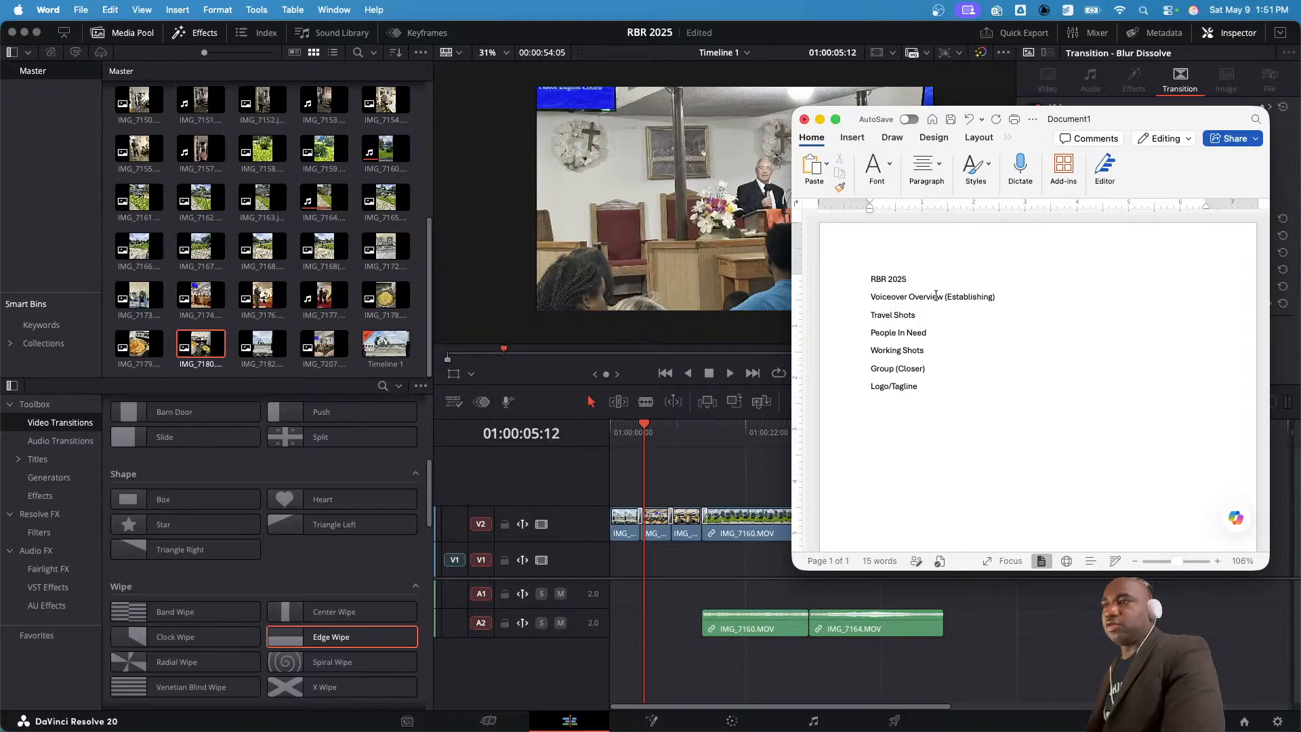
drag(1116, 121, 1139, 118)
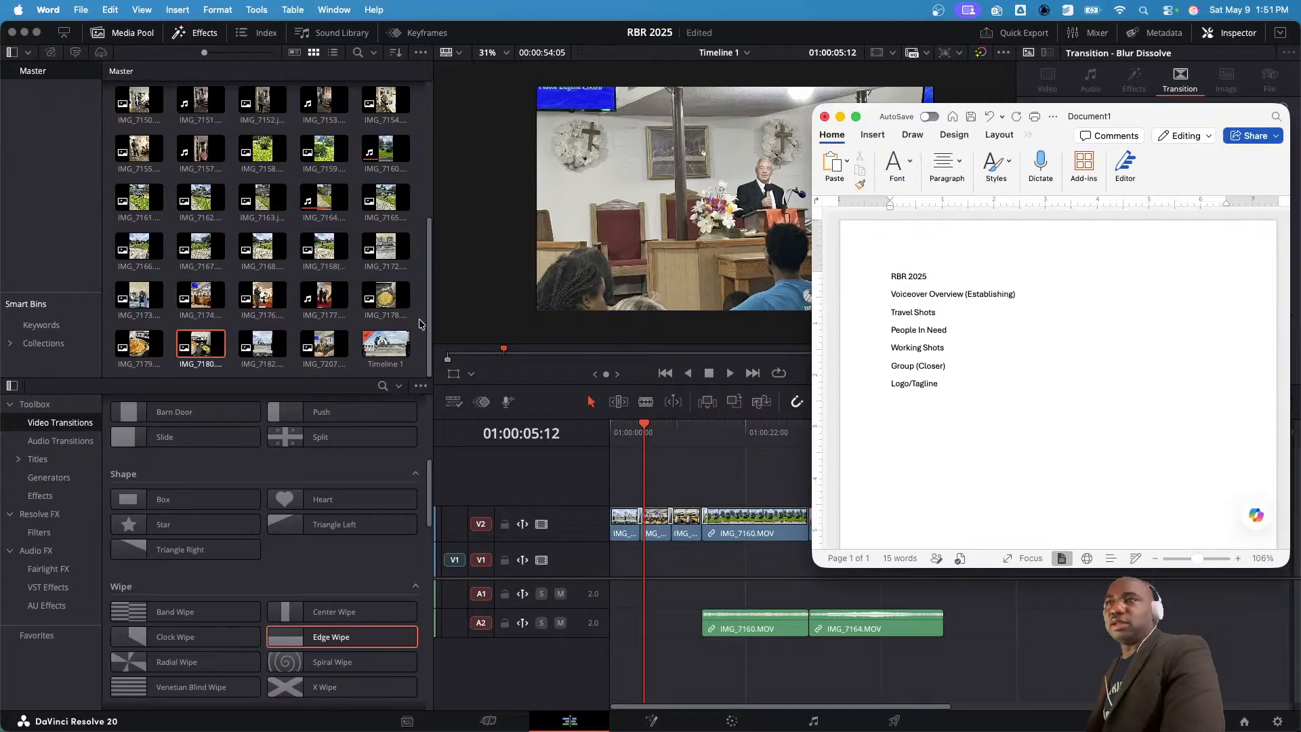
drag(1180, 112, 1077, 241)
key(super+m)
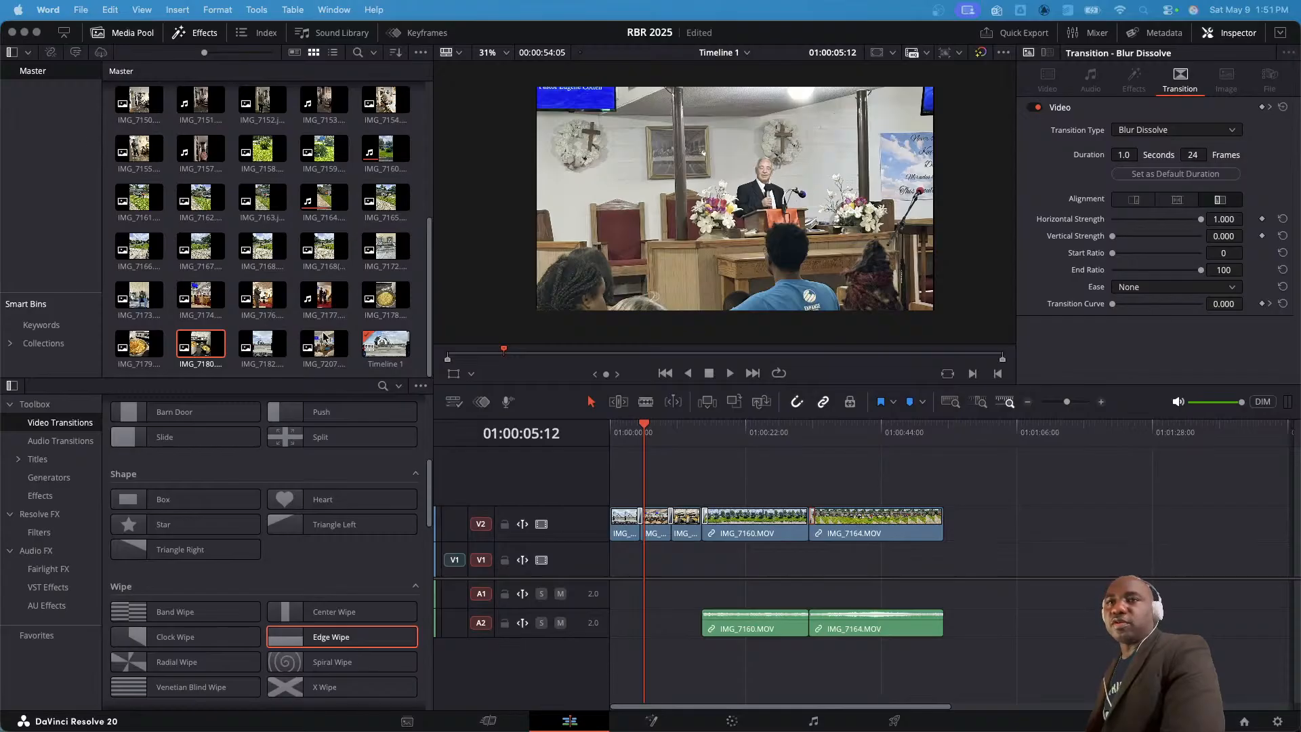
- Place IMG_7157.MOV directly after IMG_7164.MOV on video track 2 and trim its end to a length of about 22 seconds
click(139, 295)
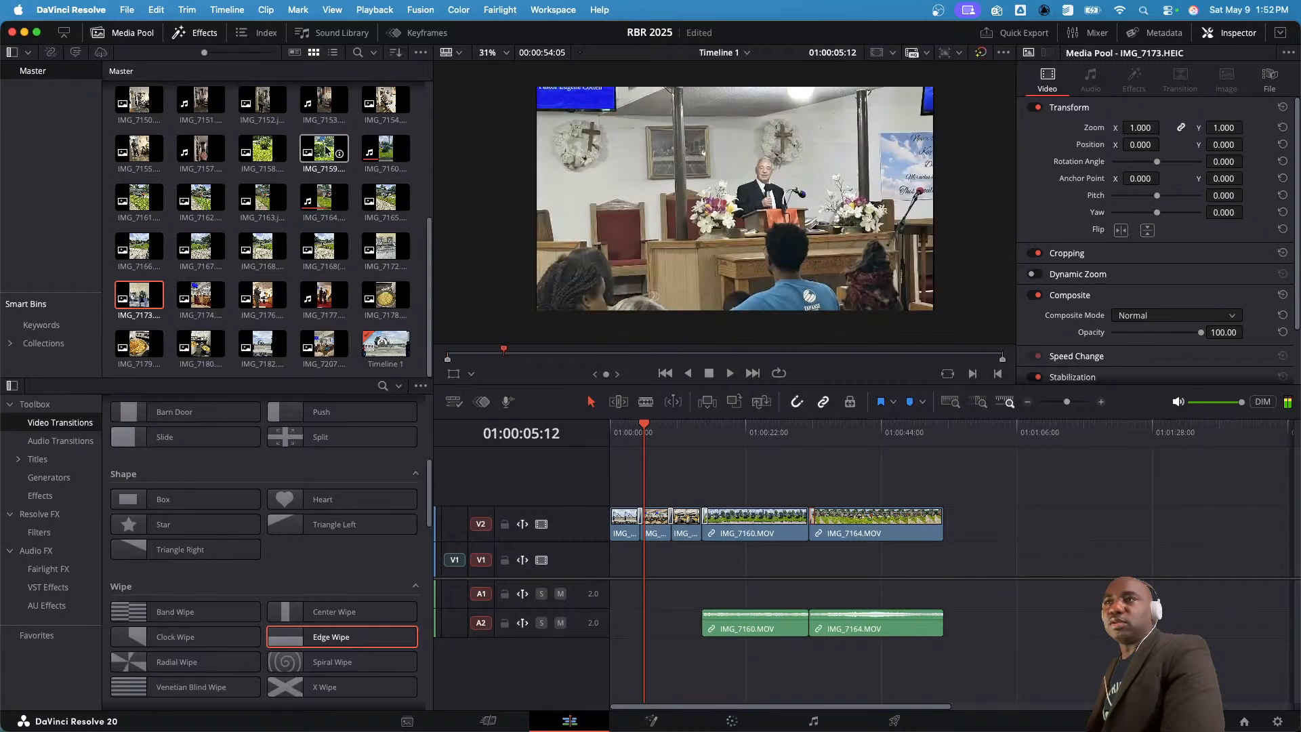
scroll(194, 150, up, 1)
scroll(195, 151, down, 1)
drag(194, 150, 948, 534)
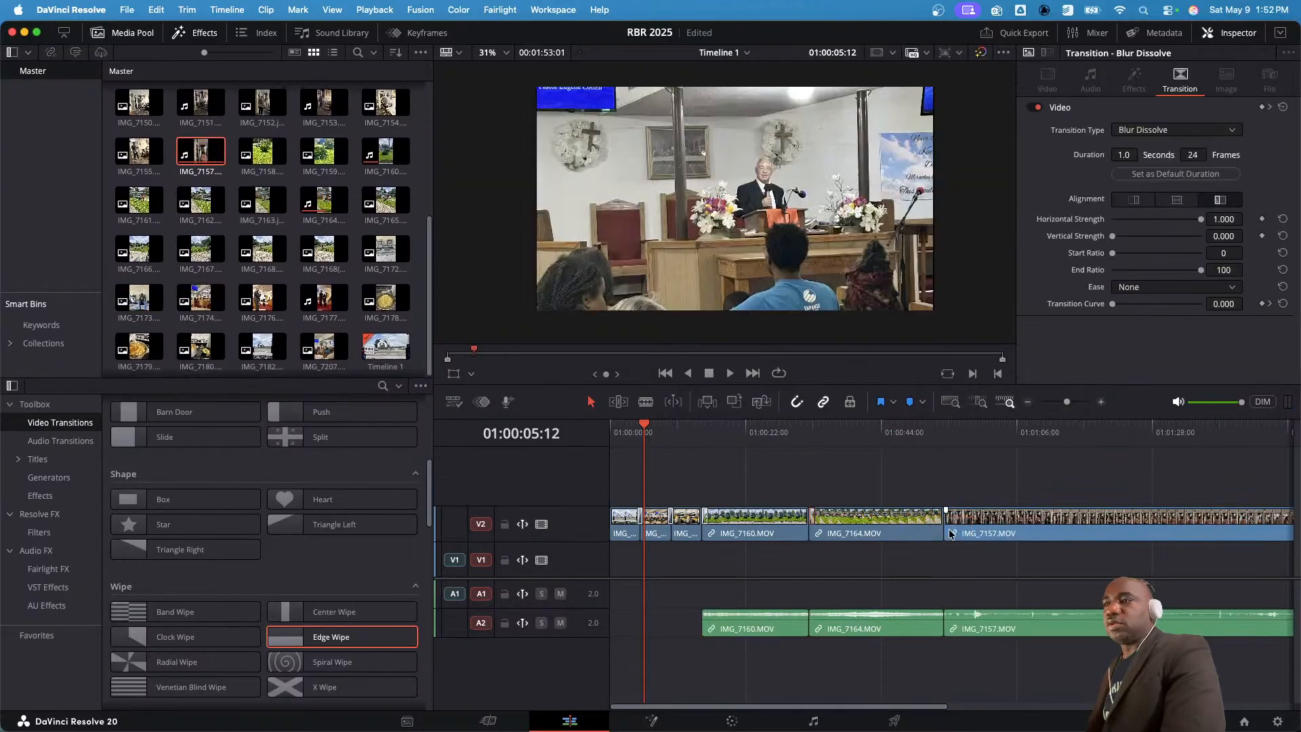
drag(898, 708, 975, 706)
drag(1147, 527, 925, 529)
- Preview the still IMG_7155.HEIC and check the shot outline in Word again, minimising its window
scroll(156, 201, up, 2)
scroll(156, 201, up, 1)
click(137, 317)
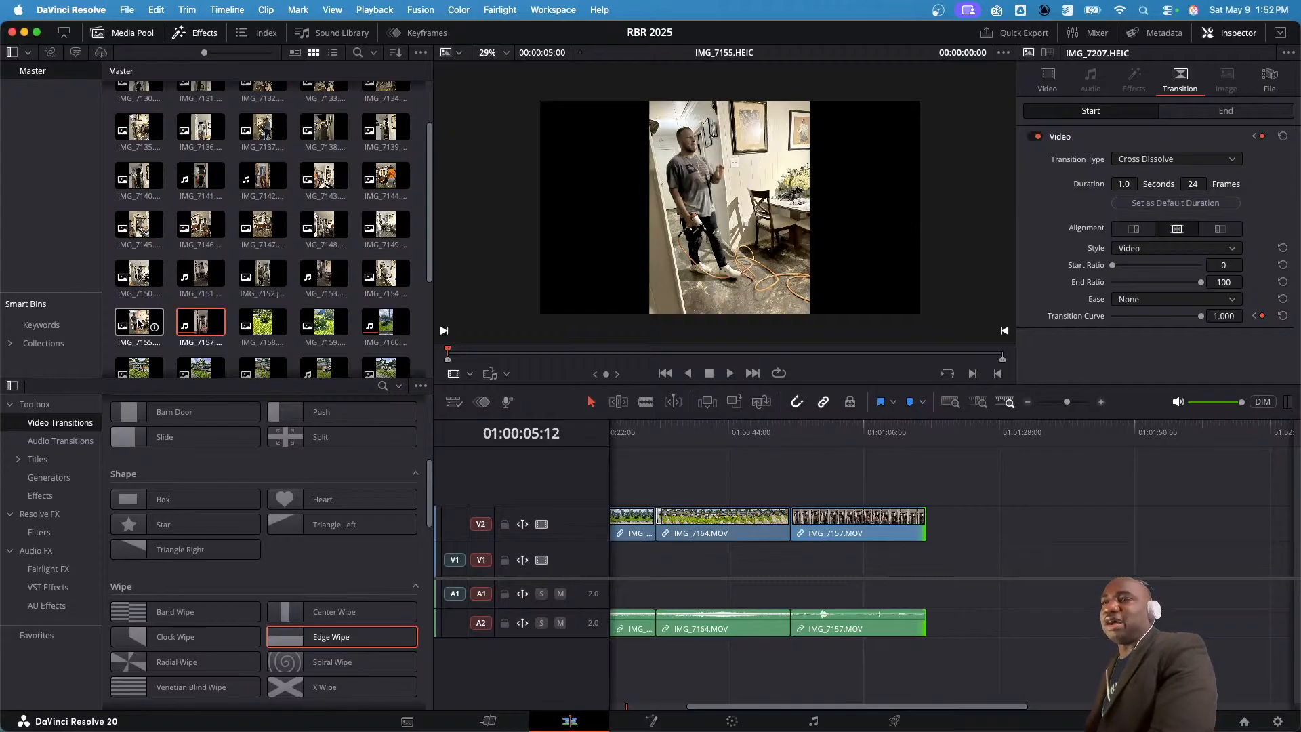
key(q)
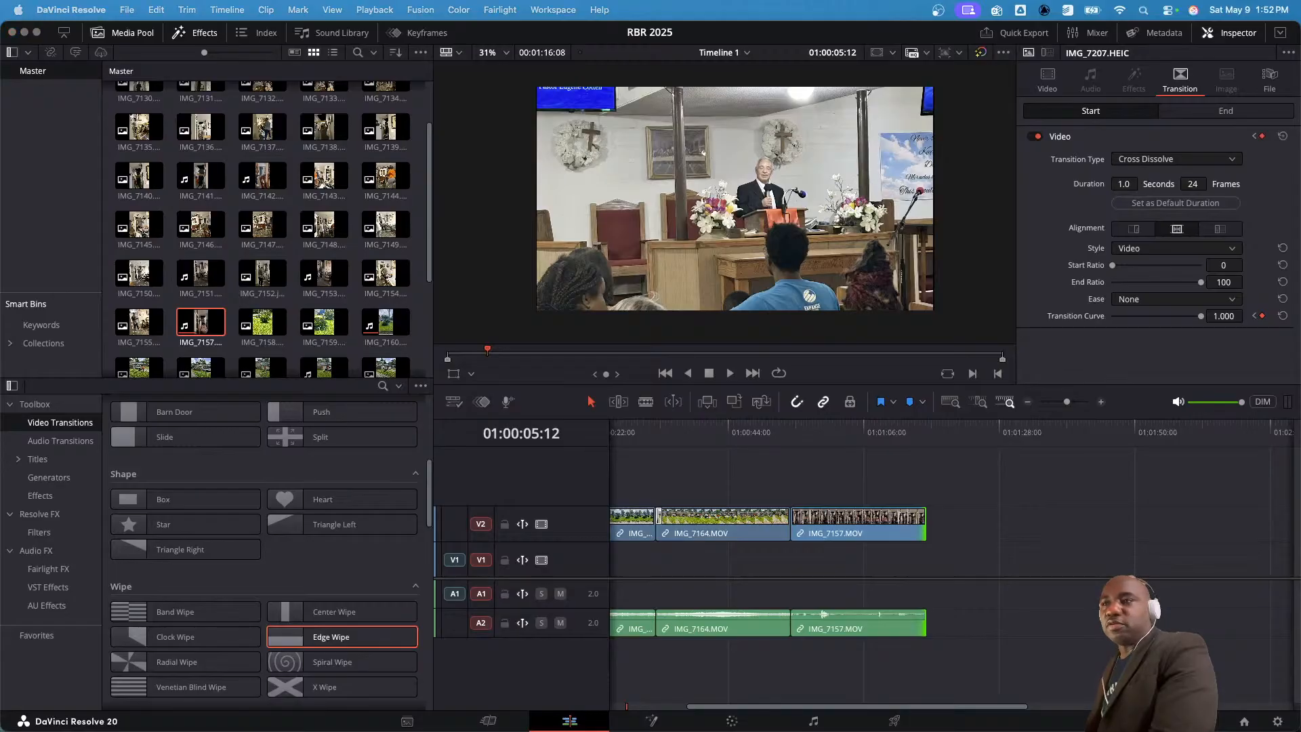
drag(704, 242, 1114, 222)
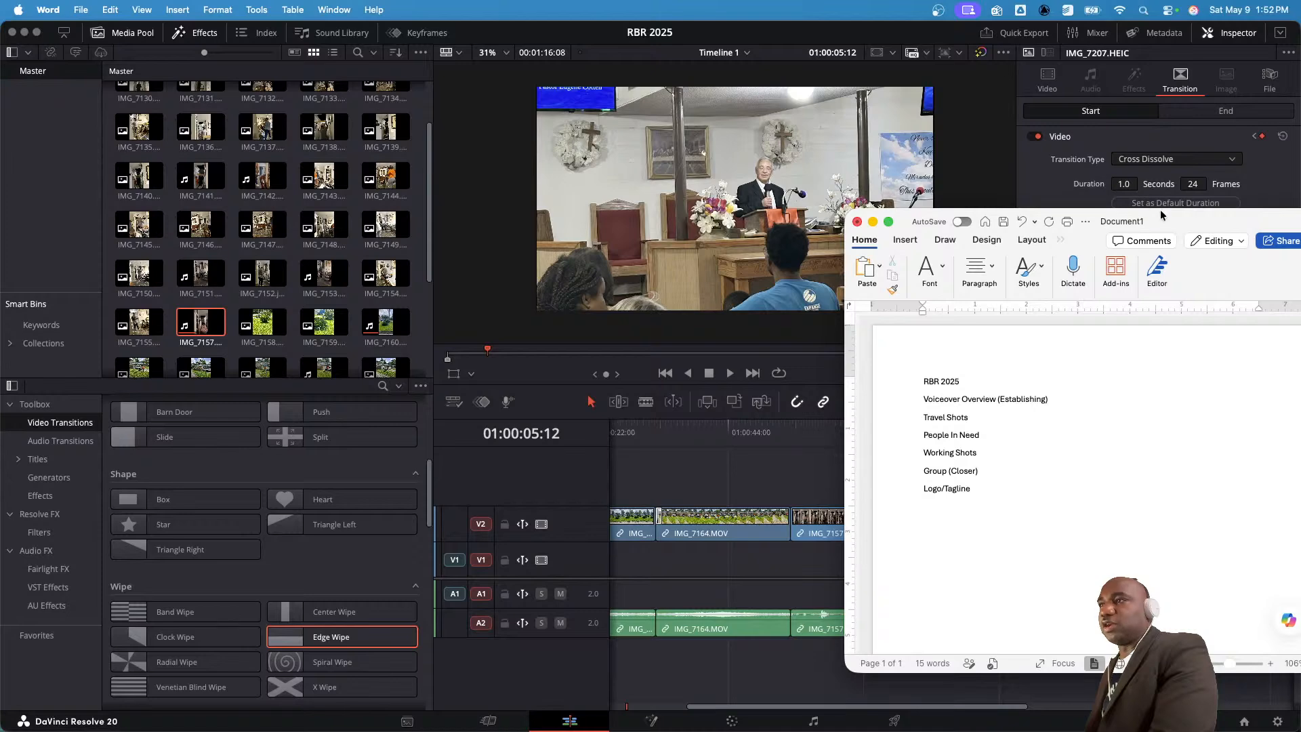
key(super+m)
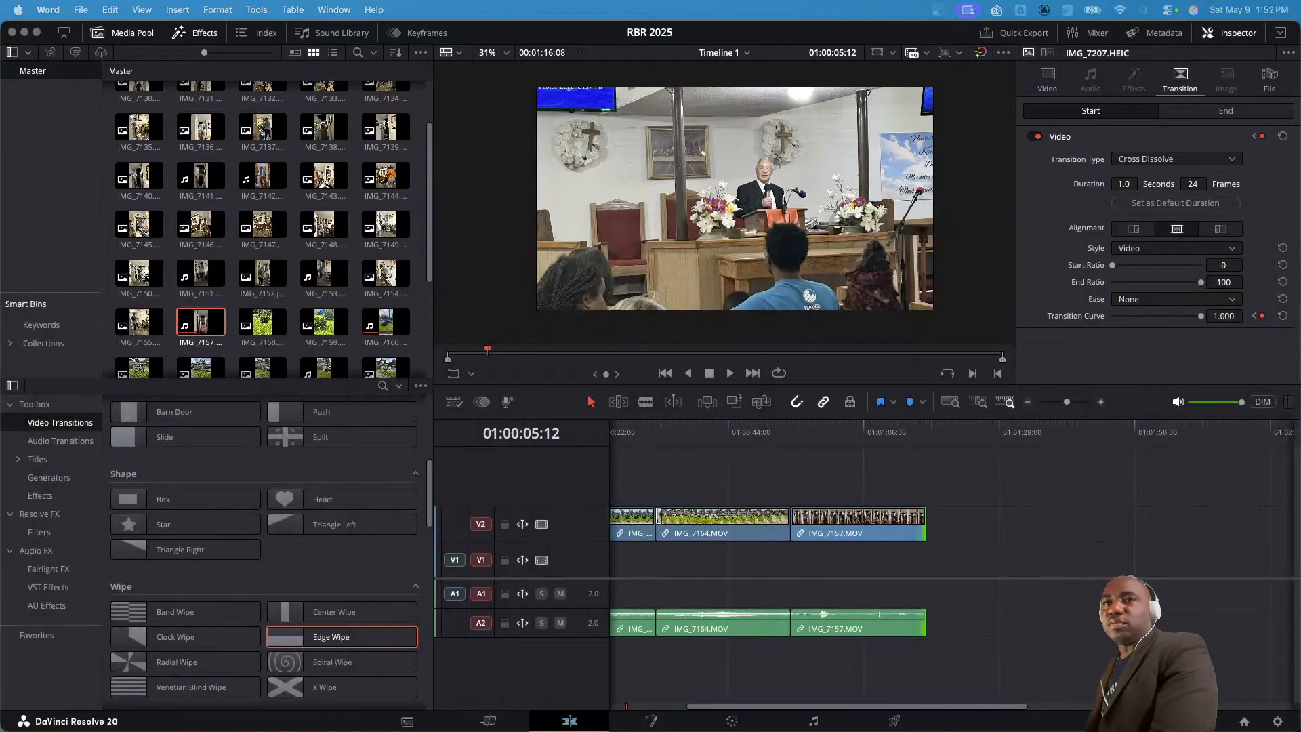
- Place the still IMG_7155.HEIC directly after IMG_7157.MOV on video track 2
click(149, 322)
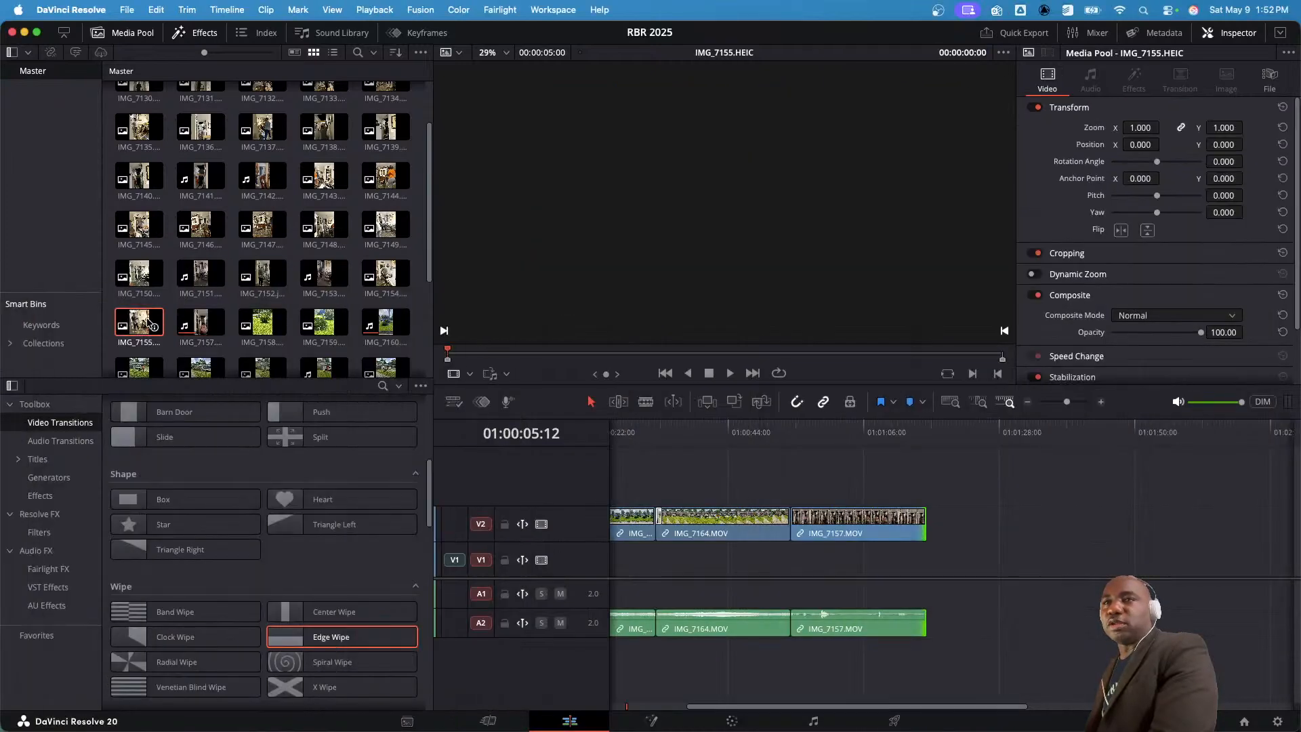
drag(141, 326, 943, 527)
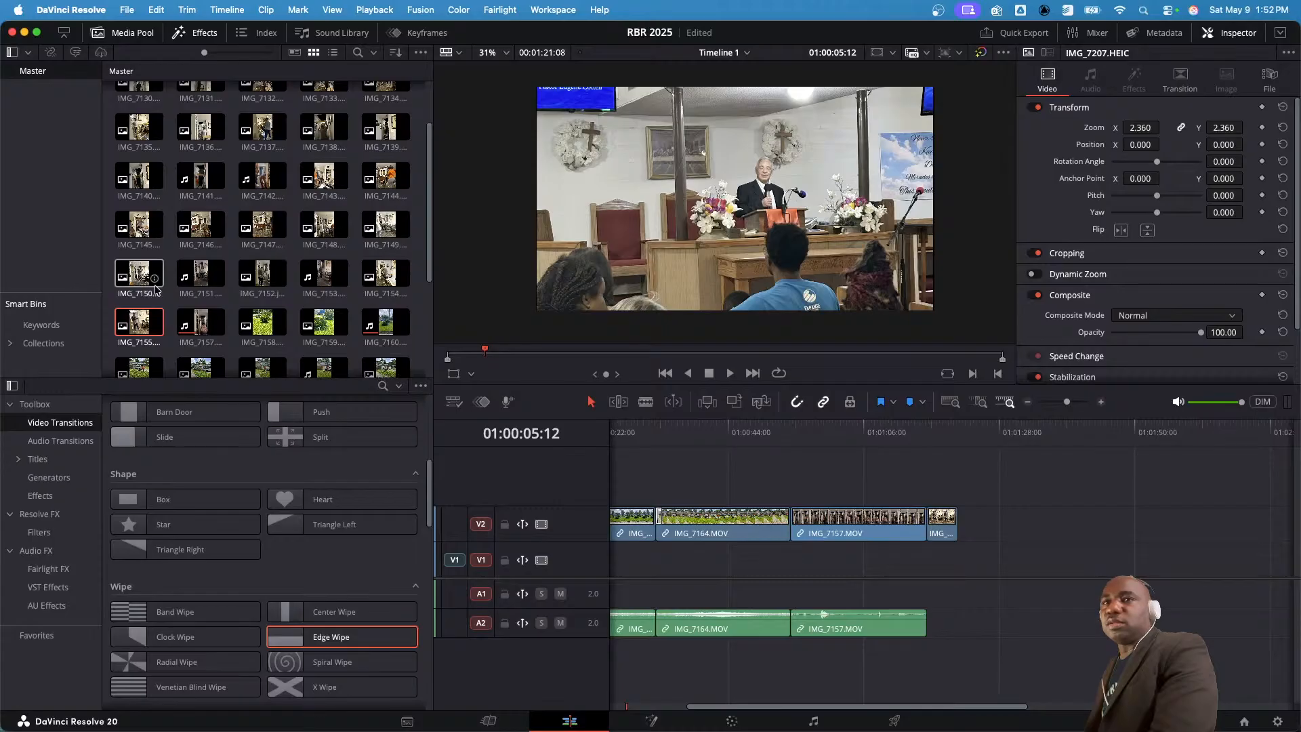
- Replace the still IMG_7155.HEIC with IMG_7151.MOV directly after IMG_7157.MOV and trim the new clip to about 24 seconds
click(136, 269)
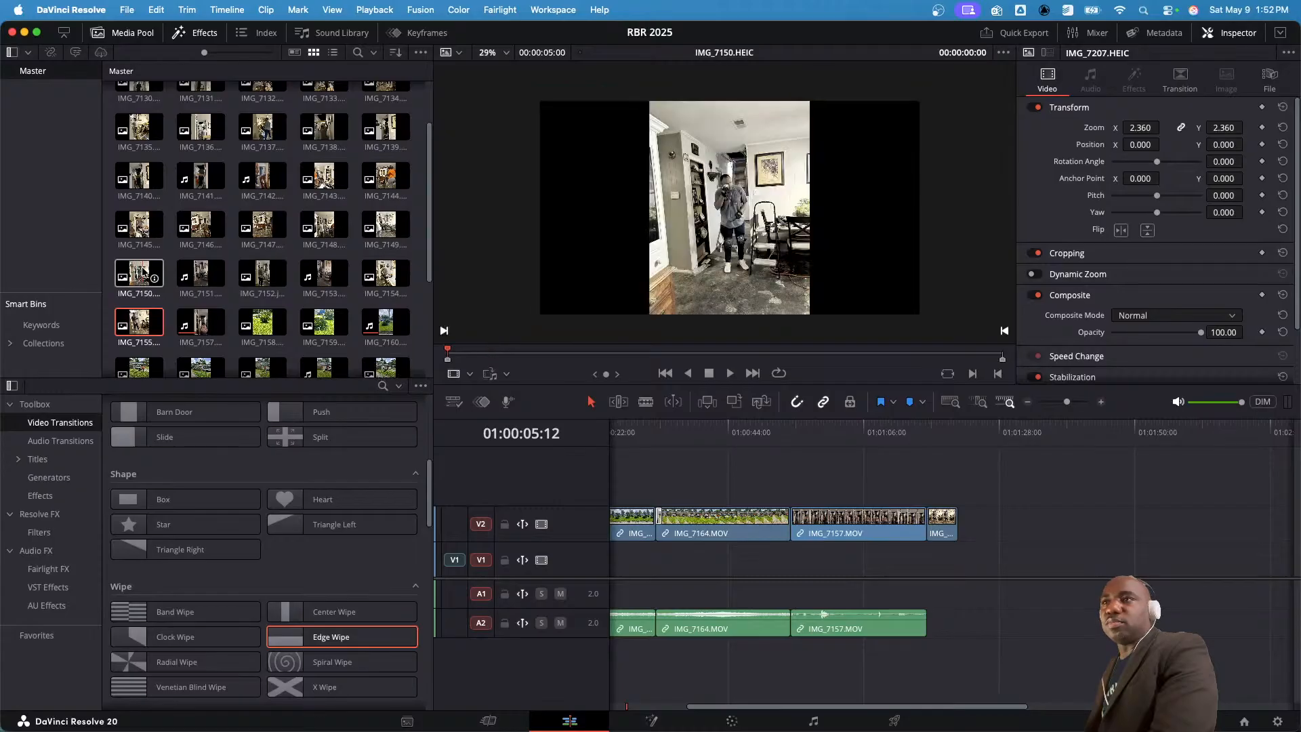
click(201, 271)
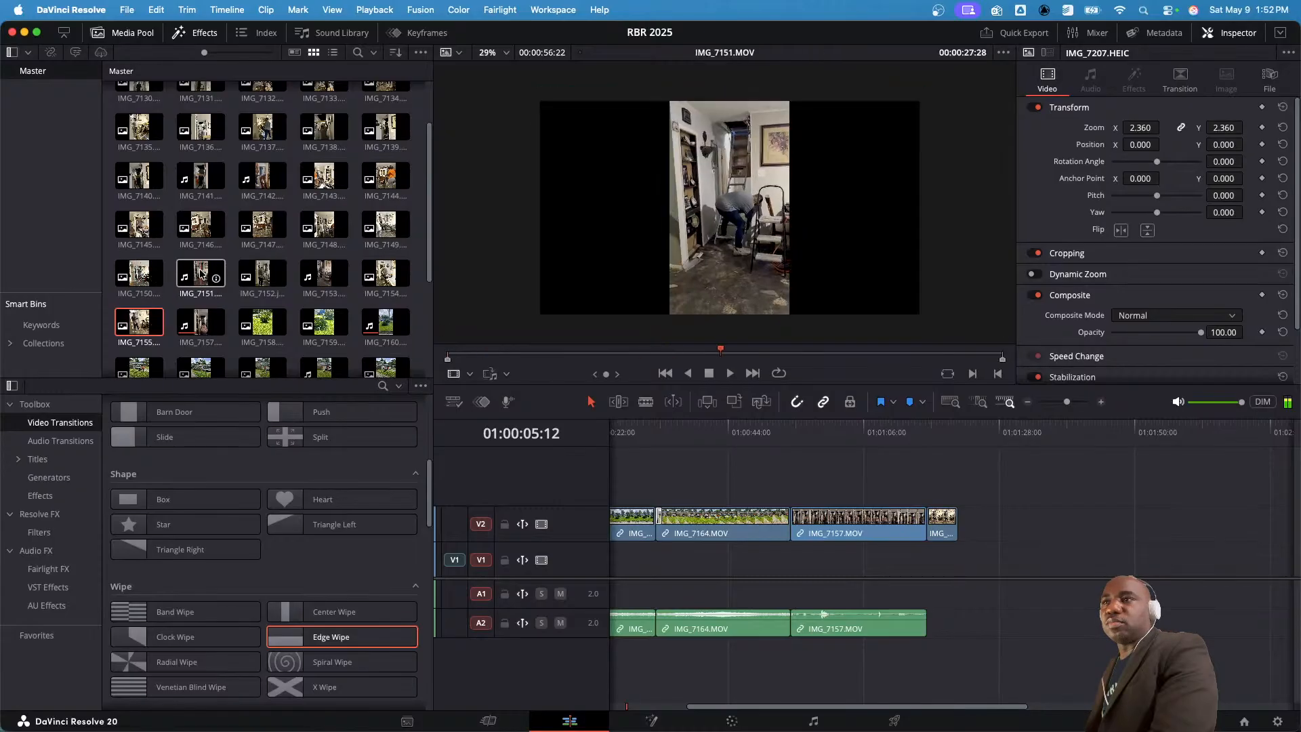
drag(201, 271, 996, 523)
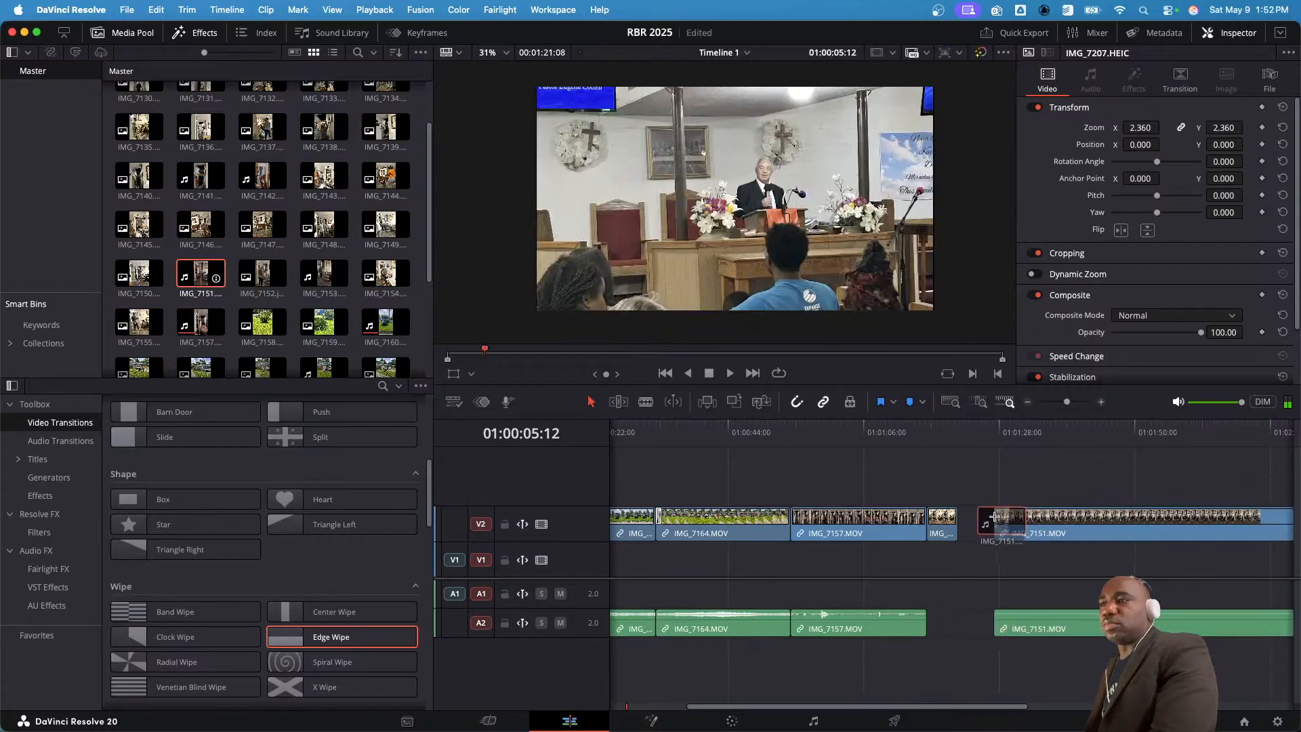
click(946, 519)
key(Delete)
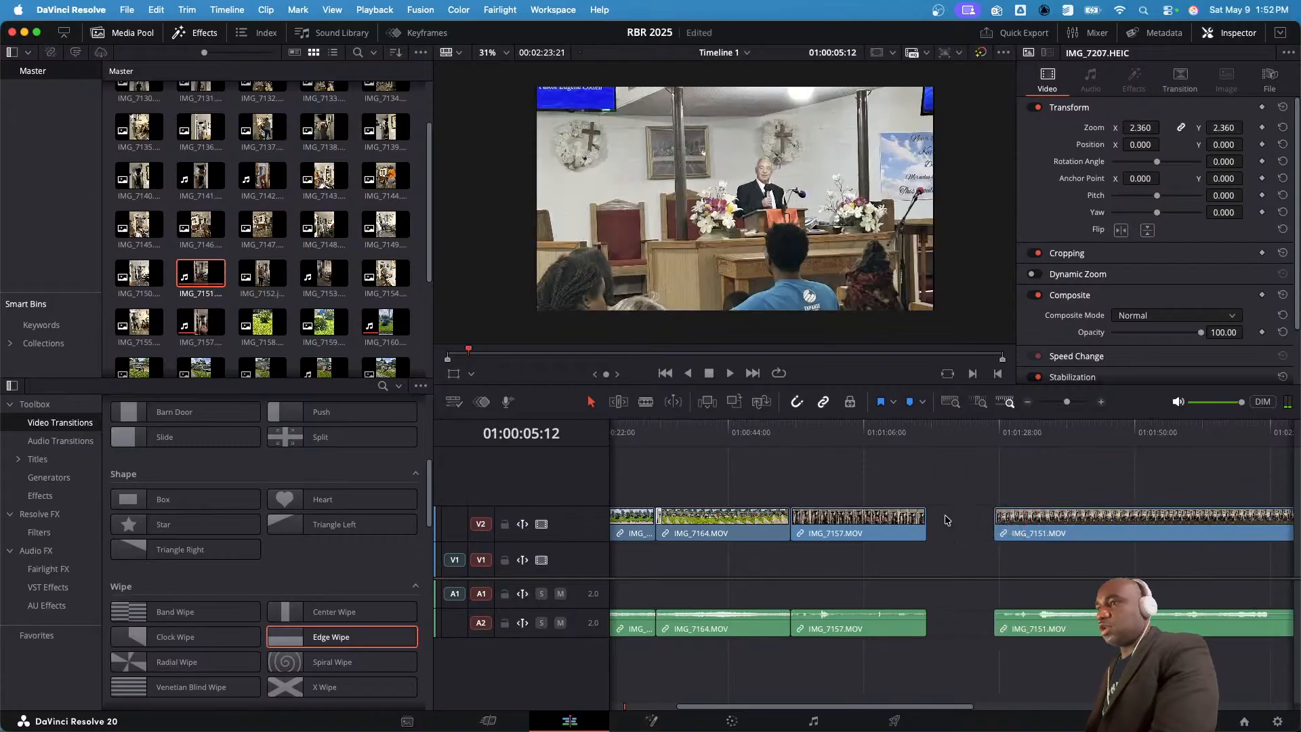
drag(1030, 522, 965, 521)
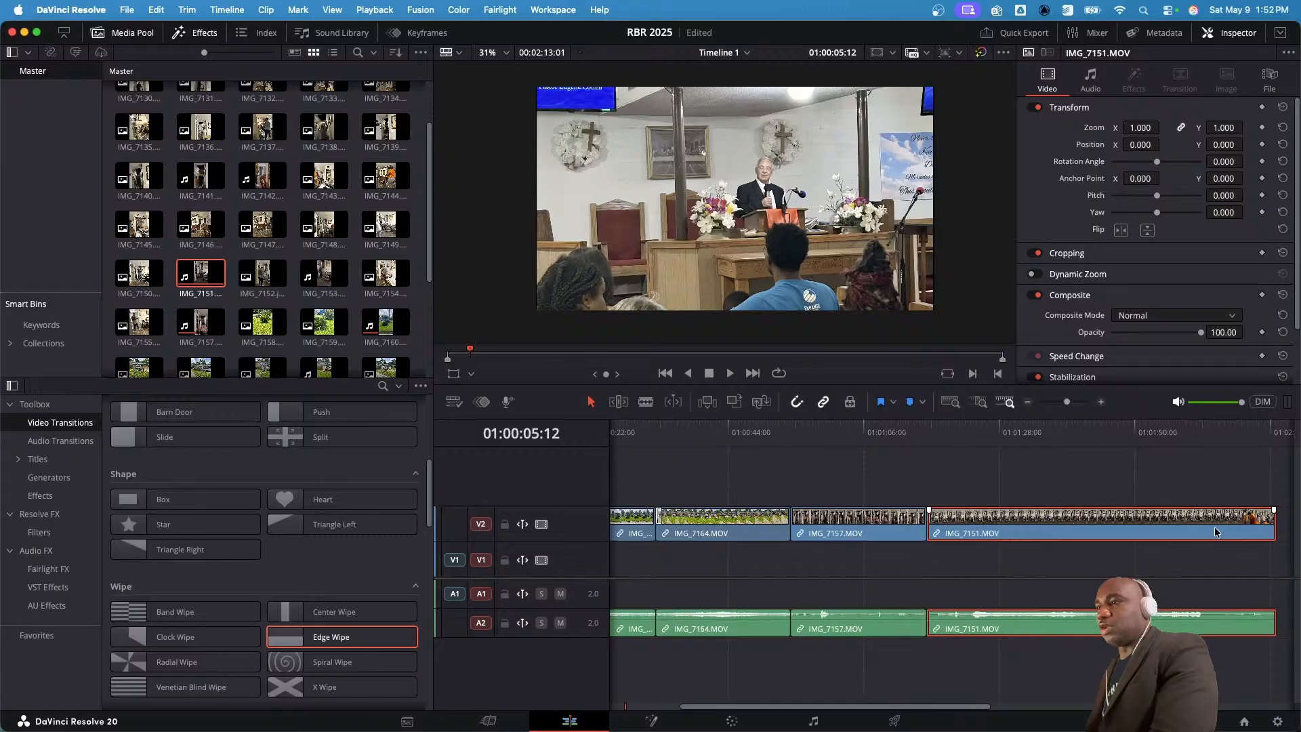
drag(1274, 525, 1077, 523)
- Place the still IMG_7148.HEIC on video track 2 and move it against the end of IMG_7151.MOV
click(373, 227)
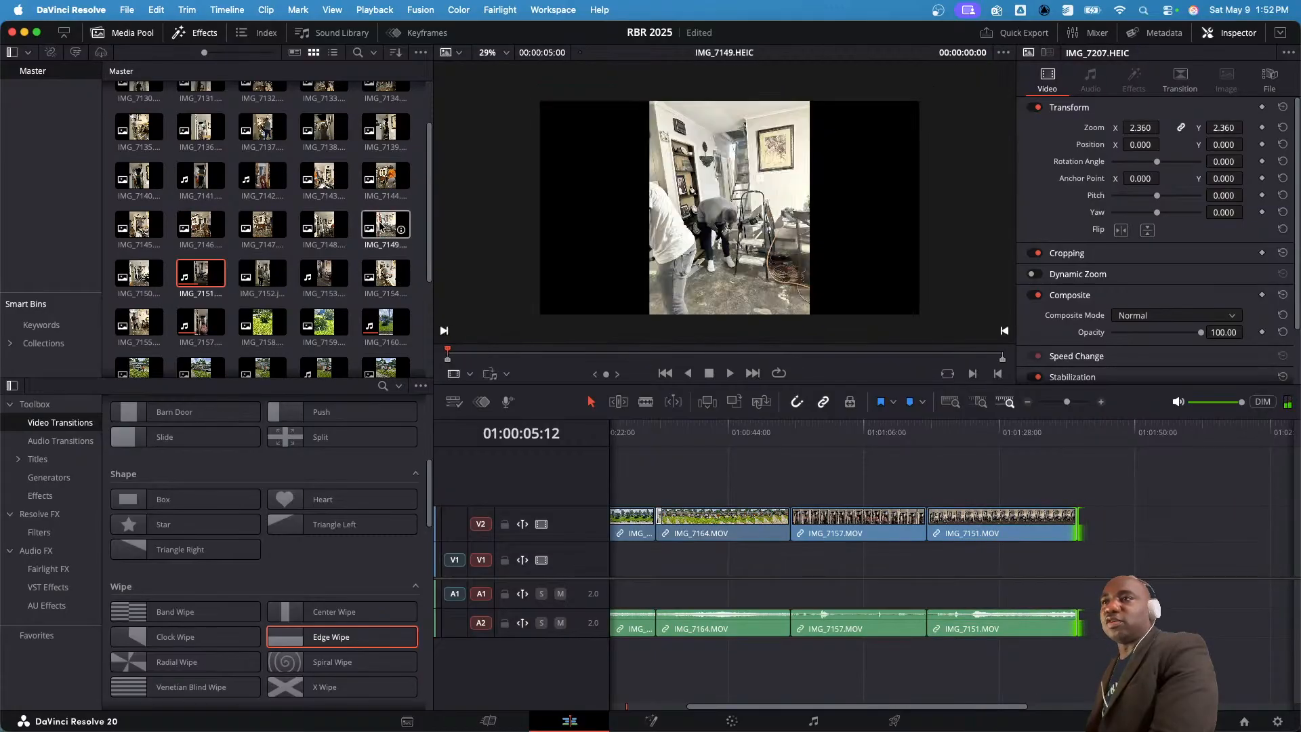
click(338, 227)
drag(338, 227, 1114, 518)
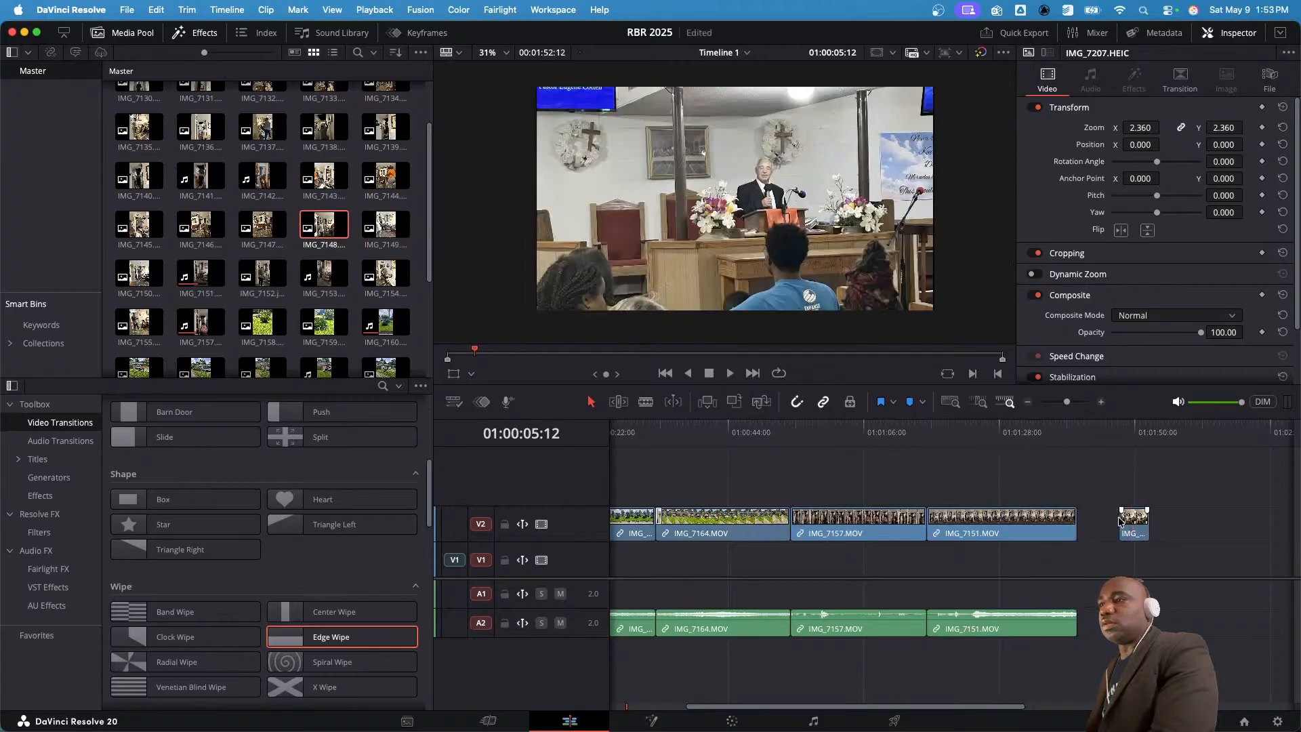
scroll(264, 240, up, 2)
scroll(265, 234, down, 2)
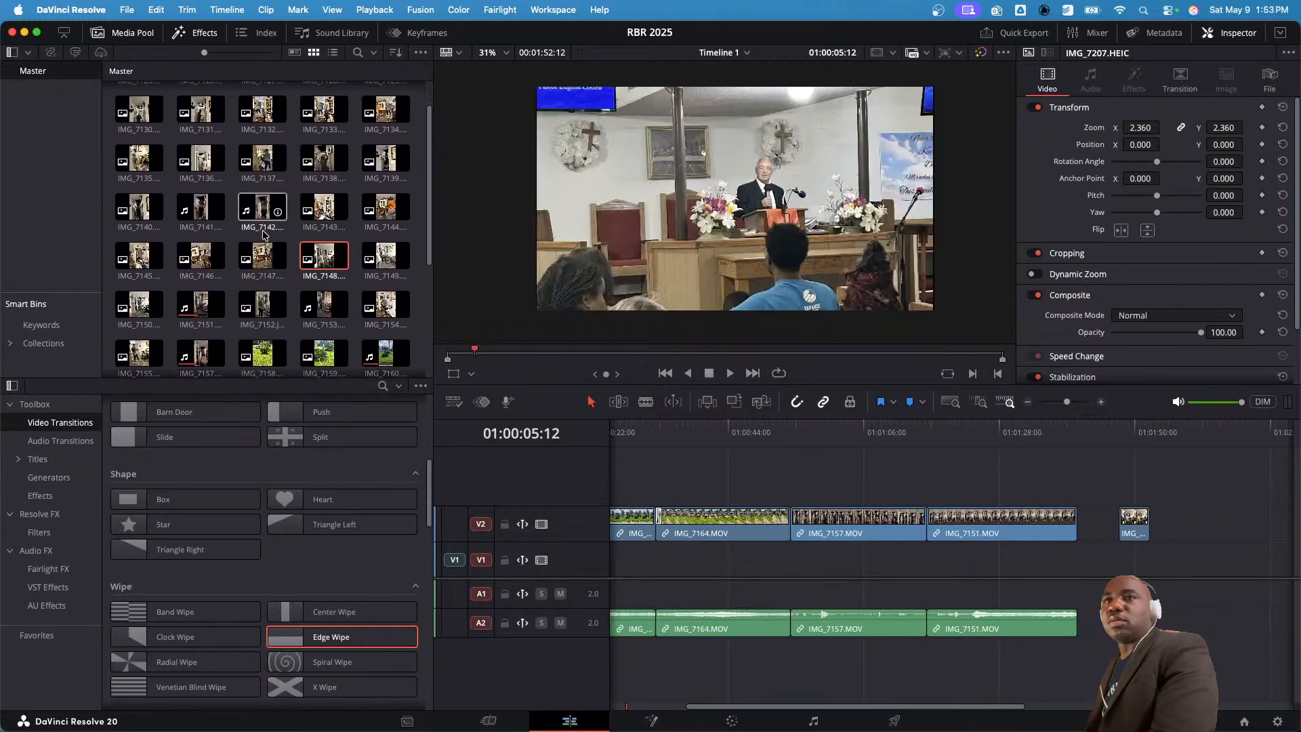
scroll(265, 233, down, 5)
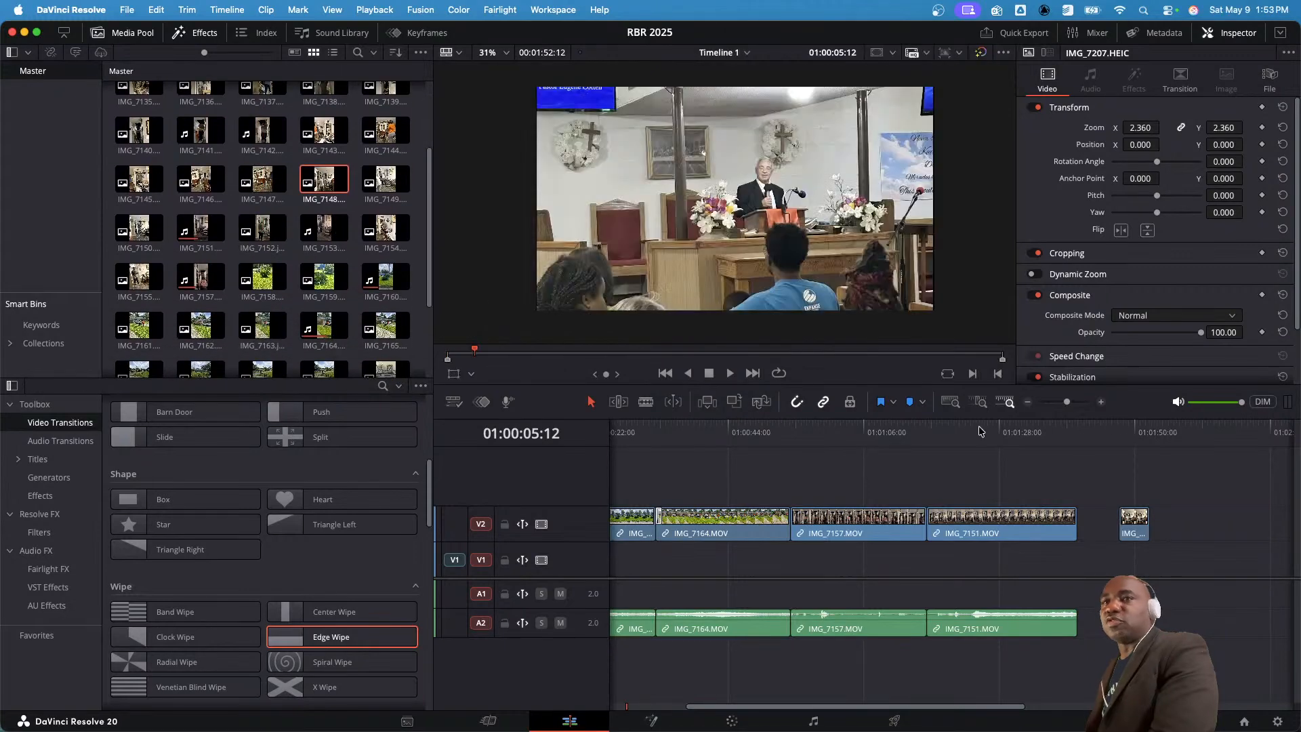
drag(1134, 522, 1093, 525)
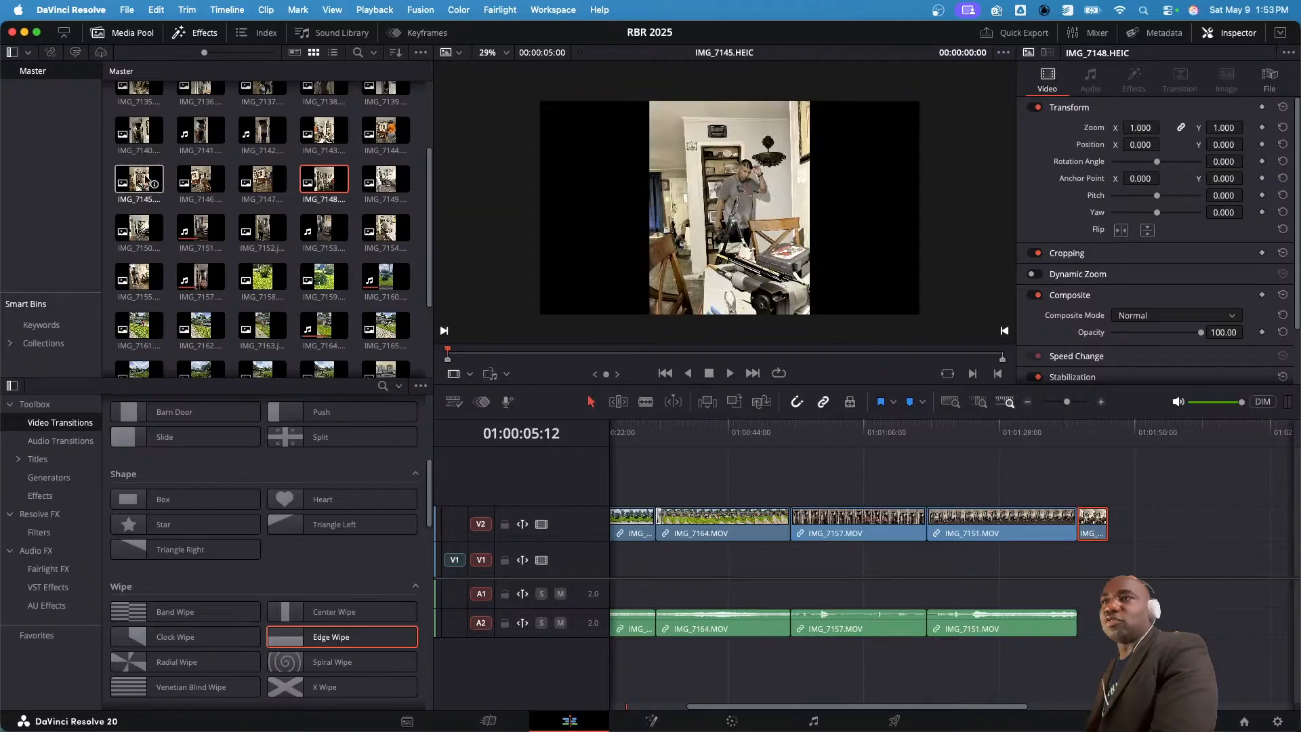
- Place the still IMG_7144.HEIC and the clip IMG_7141.MOV in sequence directly after IMG_7148.HEIC on video track 2
scroll(266, 183, up, 2)
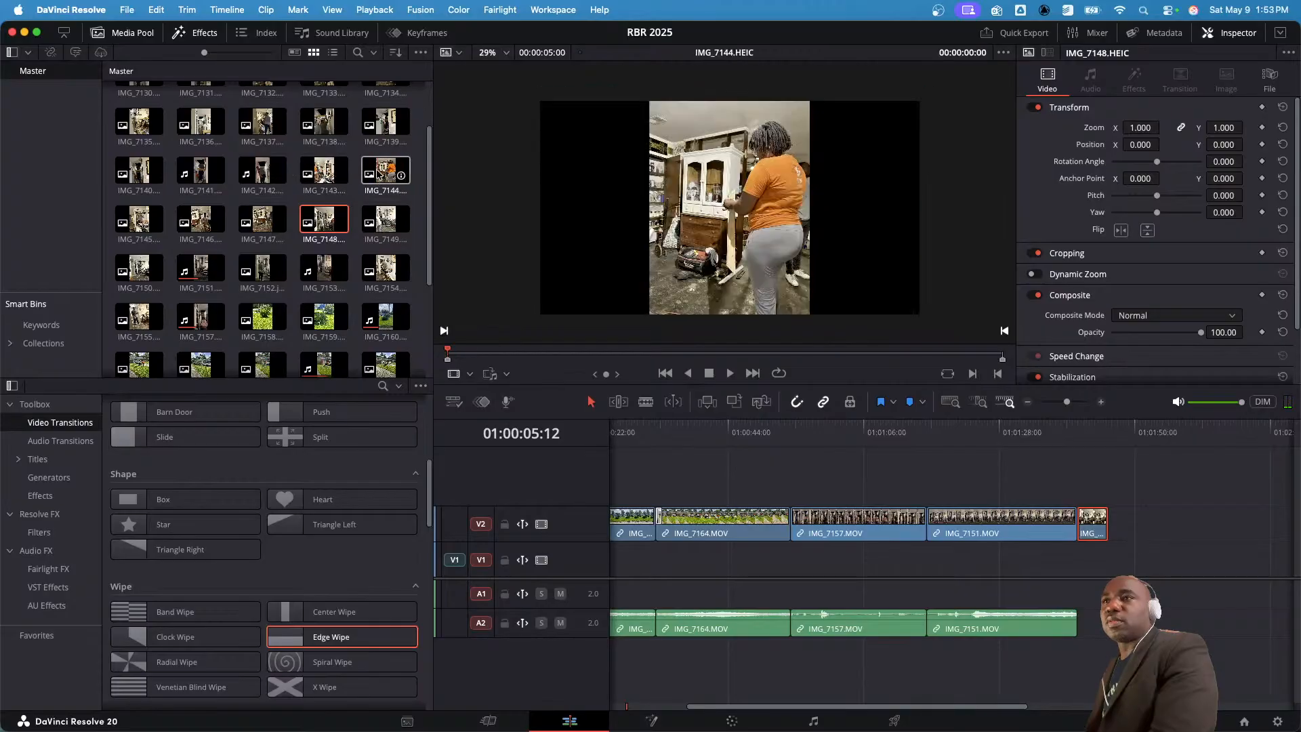
drag(383, 173, 1112, 523)
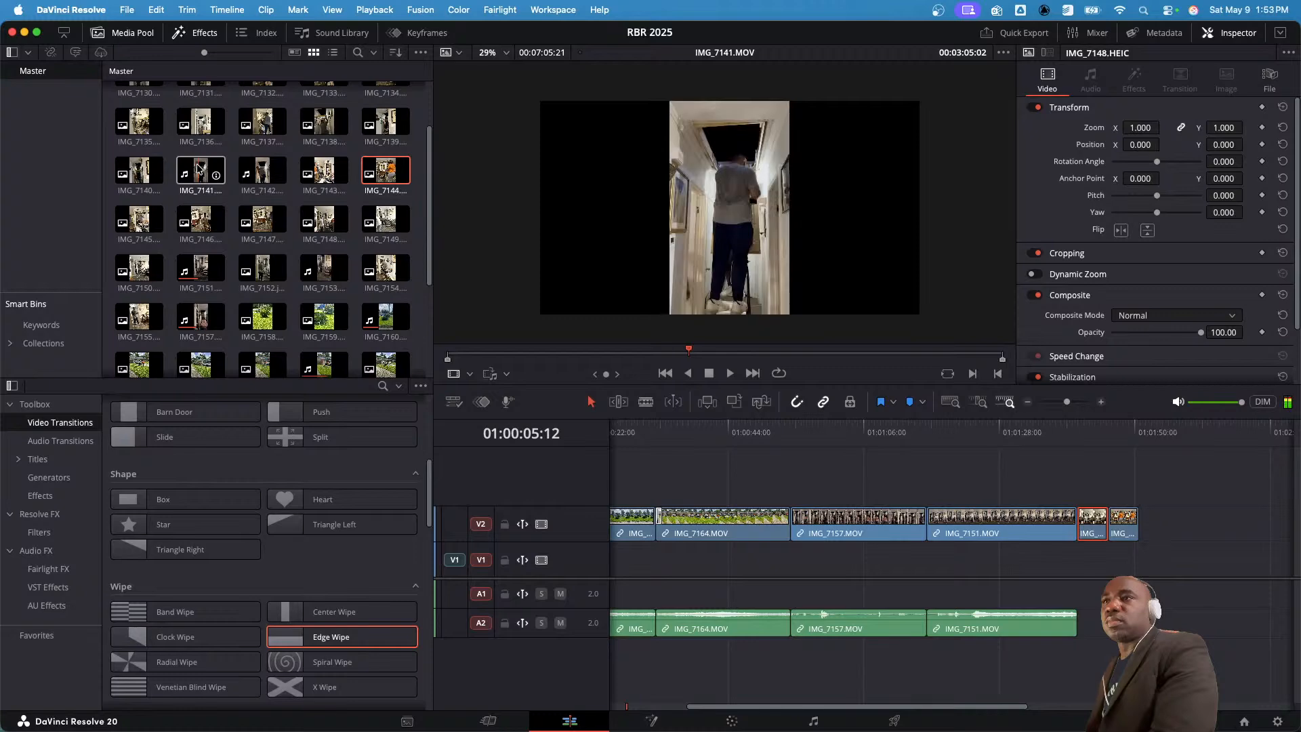
drag(199, 168, 1147, 535)
scroll(341, 177, up, 2)
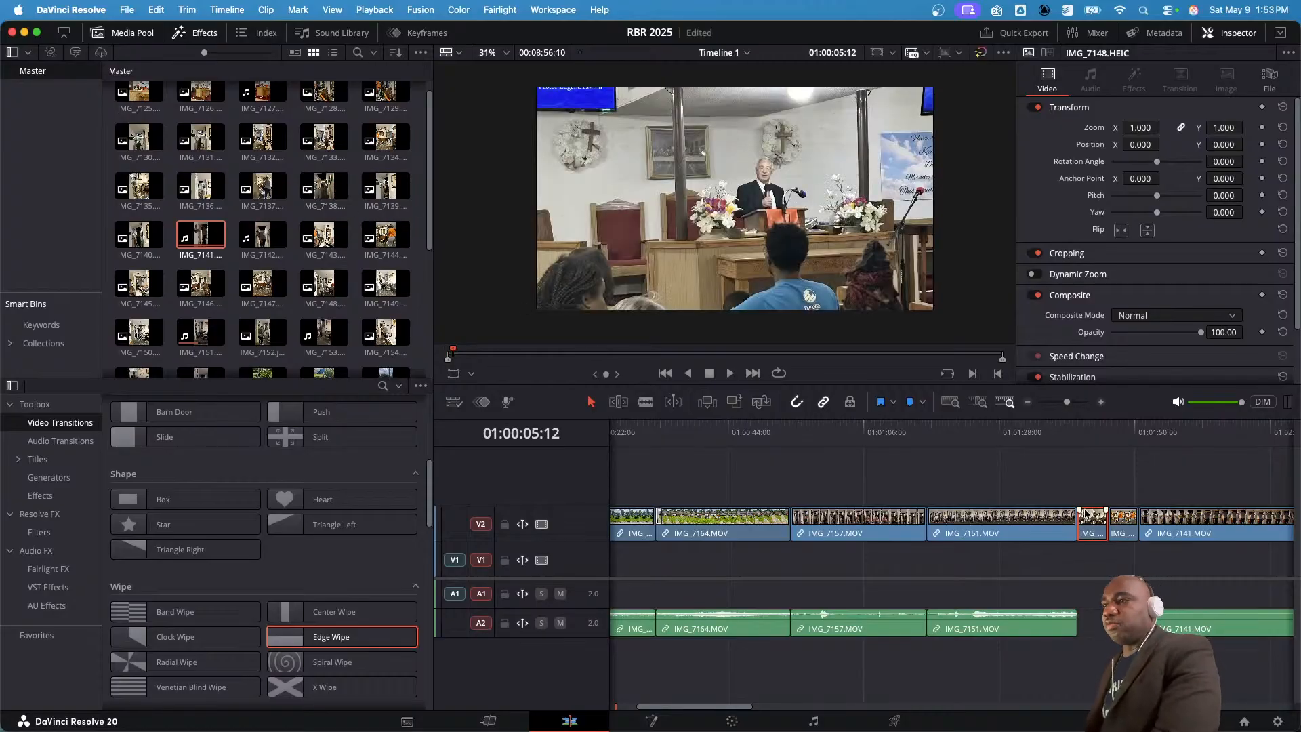
scroll(1104, 560, right, 3)
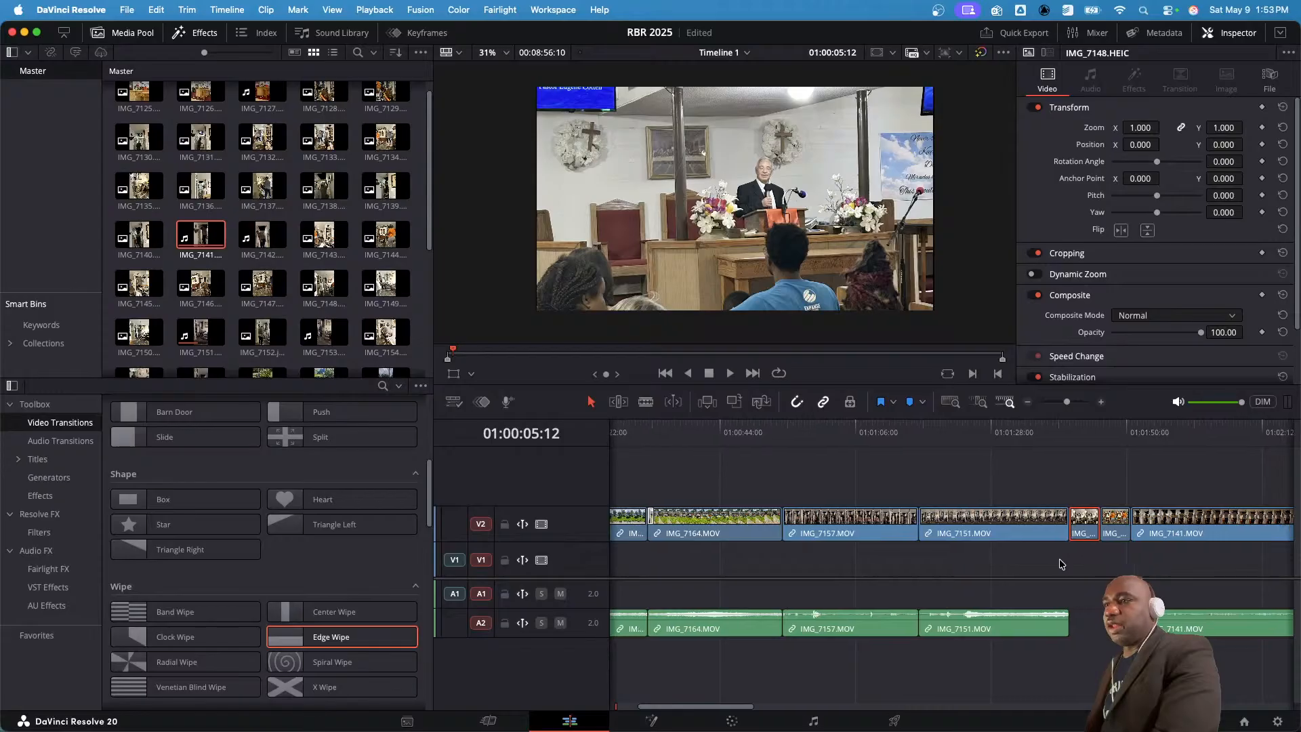
- Play back part of IMG_7151.MOV starting at 01:01:28:07
click(921, 442)
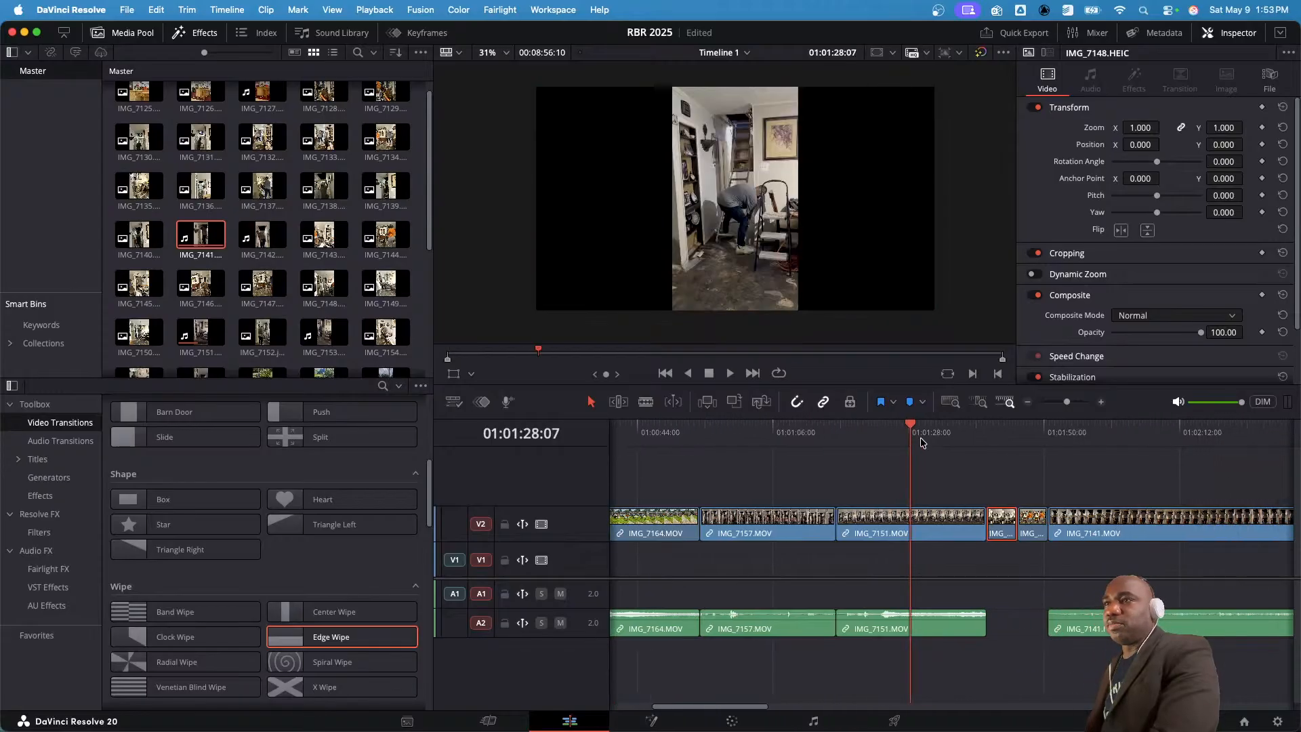
key(space)
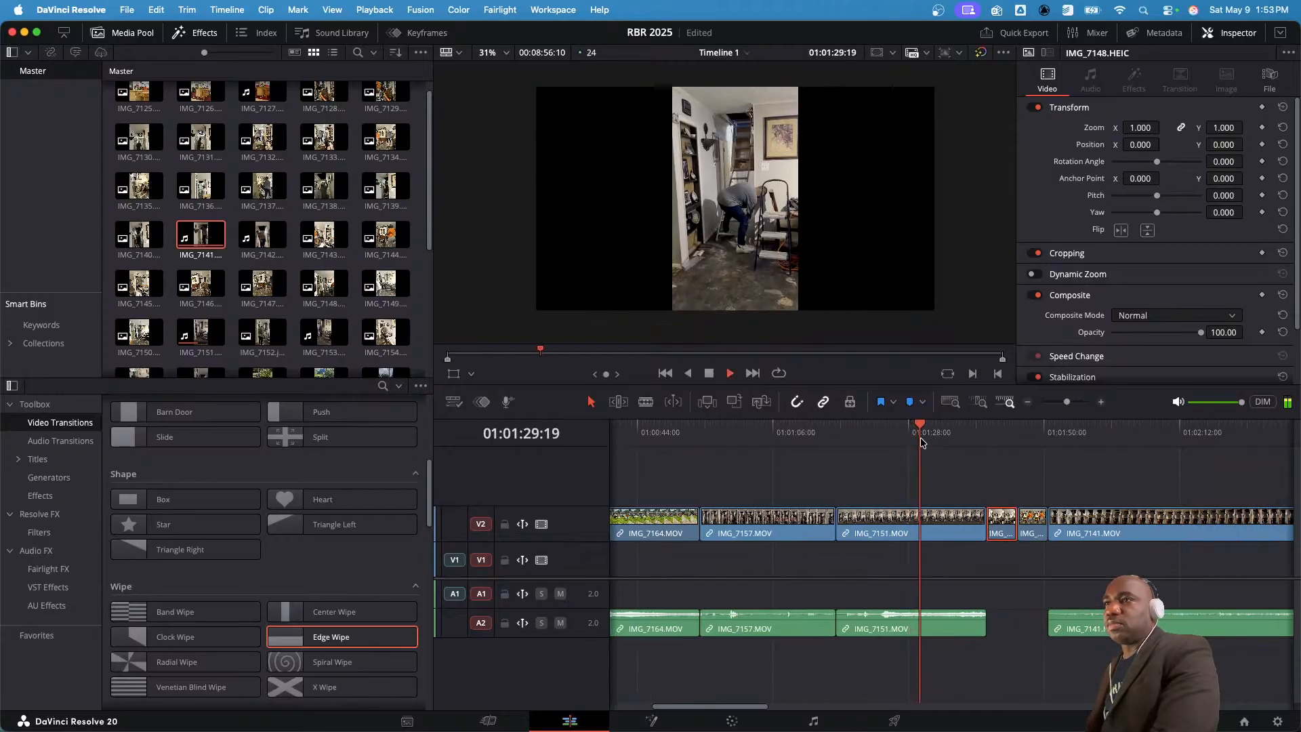
key(space)
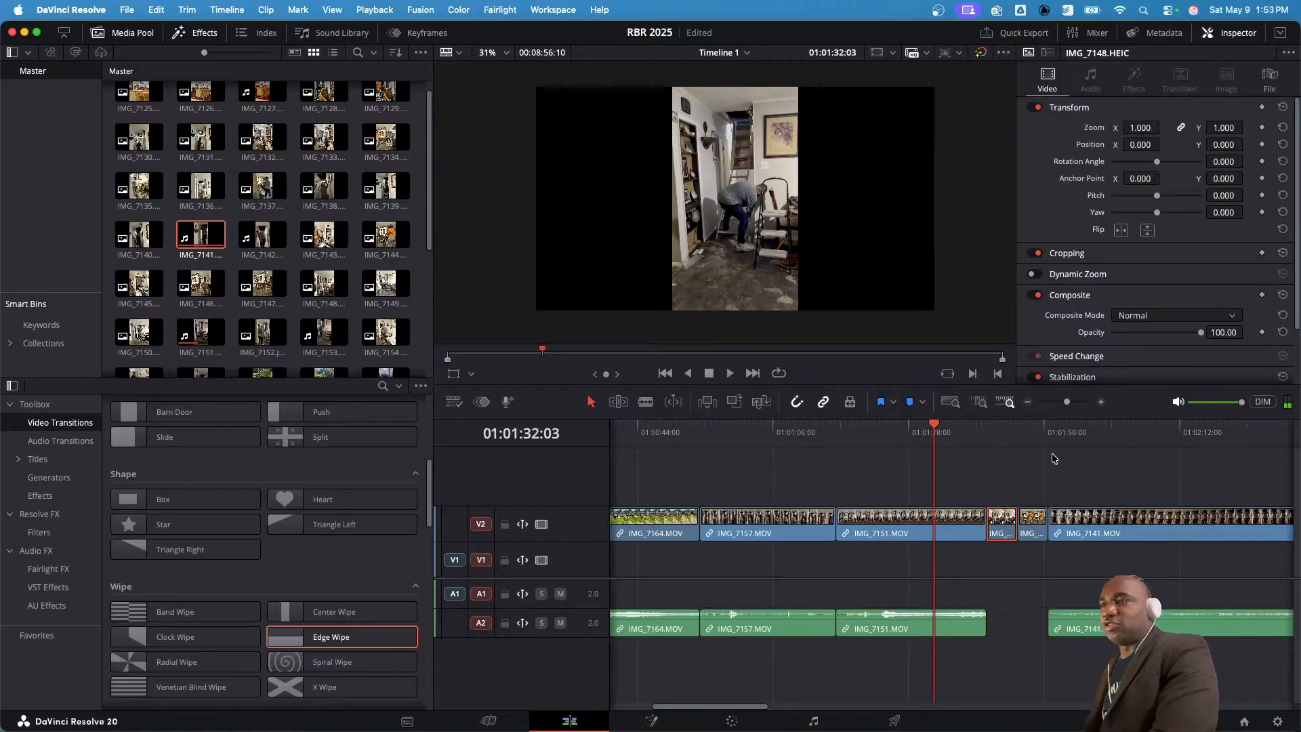
key(alt+Up)
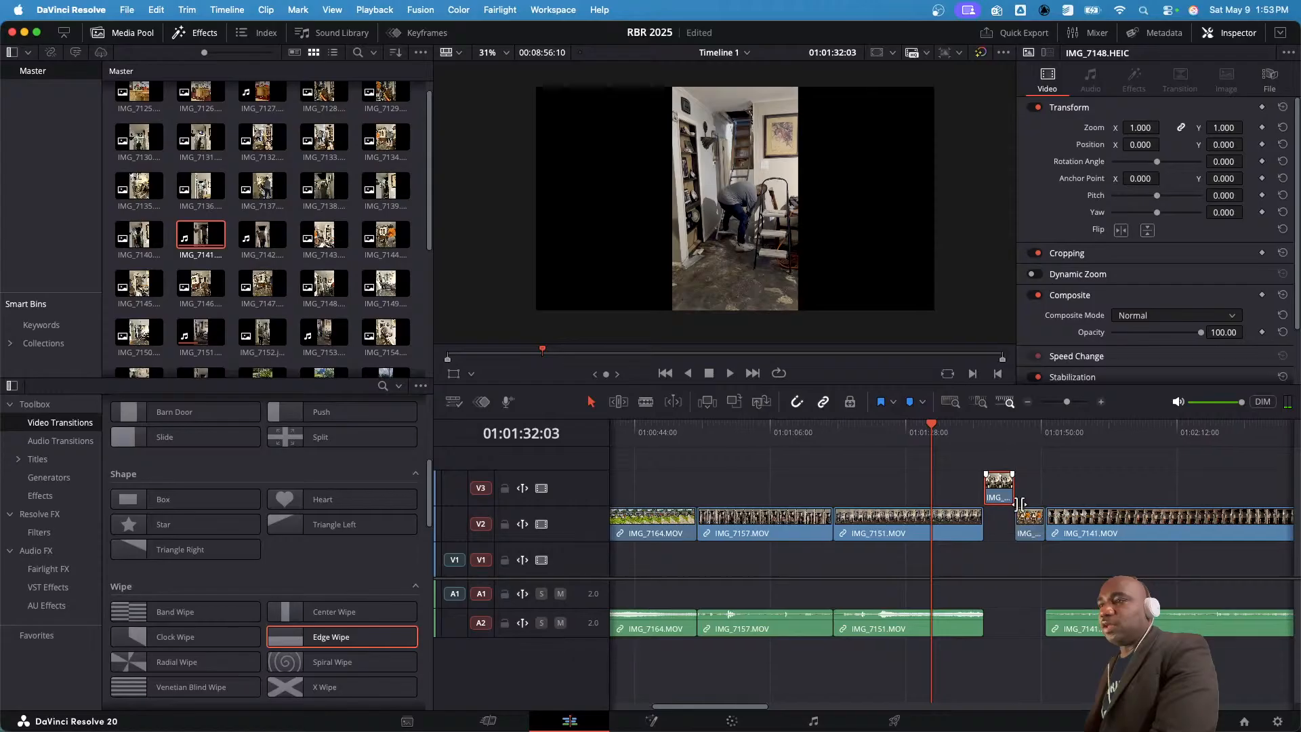
click(1030, 526)
key(alt+Up)
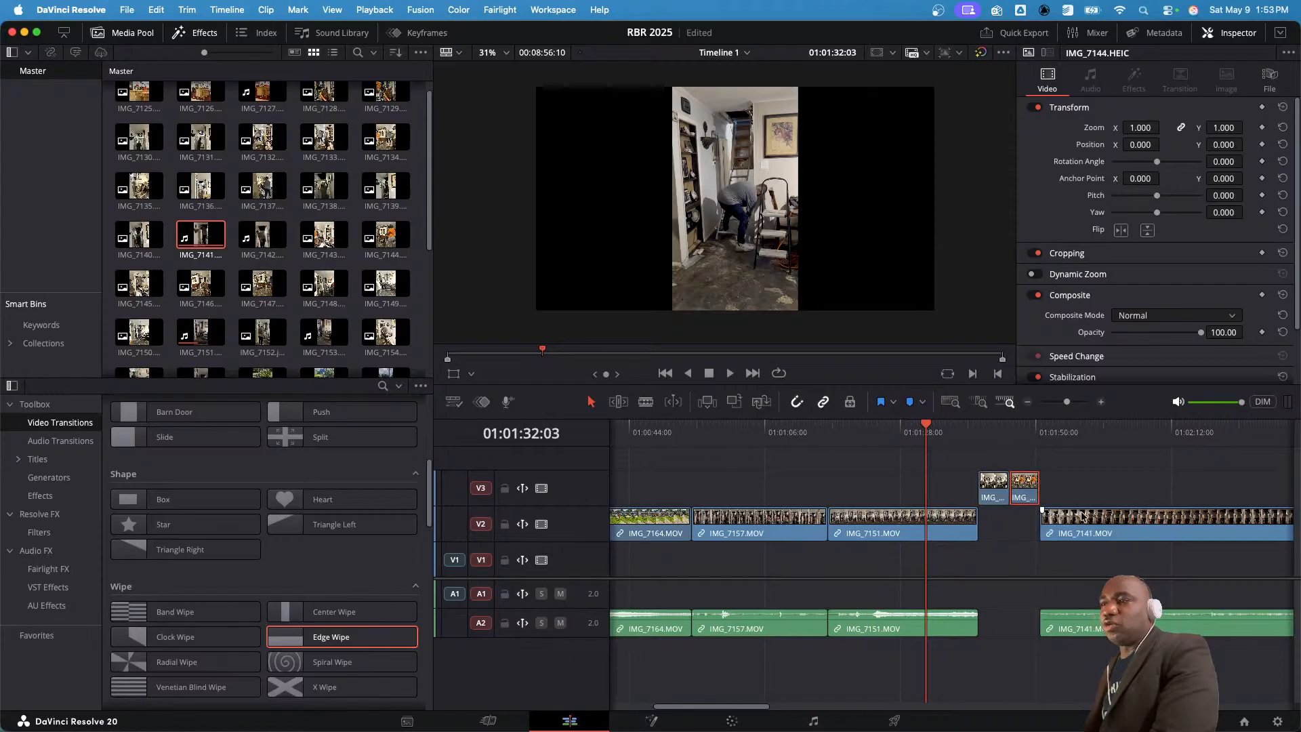
drag(1091, 518, 1035, 520)
scroll(1035, 520, right, 2)
scroll(1036, 520, right, 2)
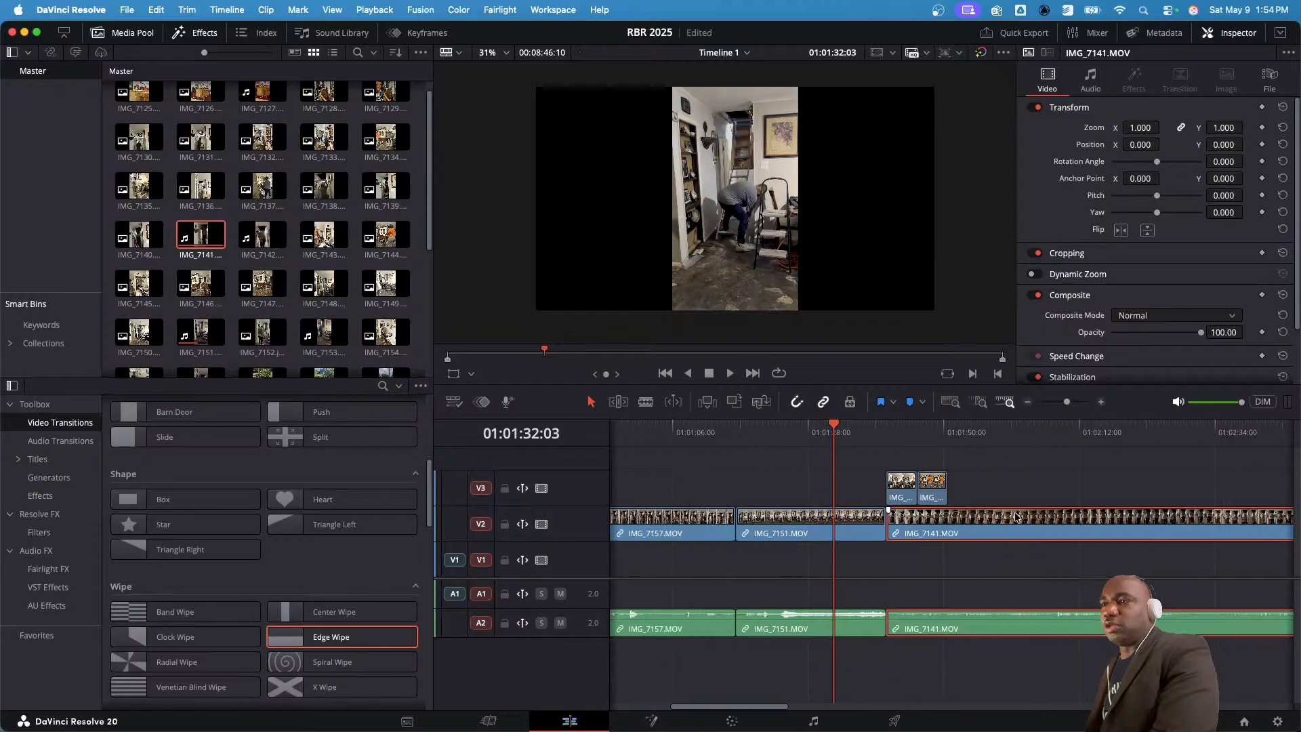
key(super+z)
key(super+z)
key(super+z)
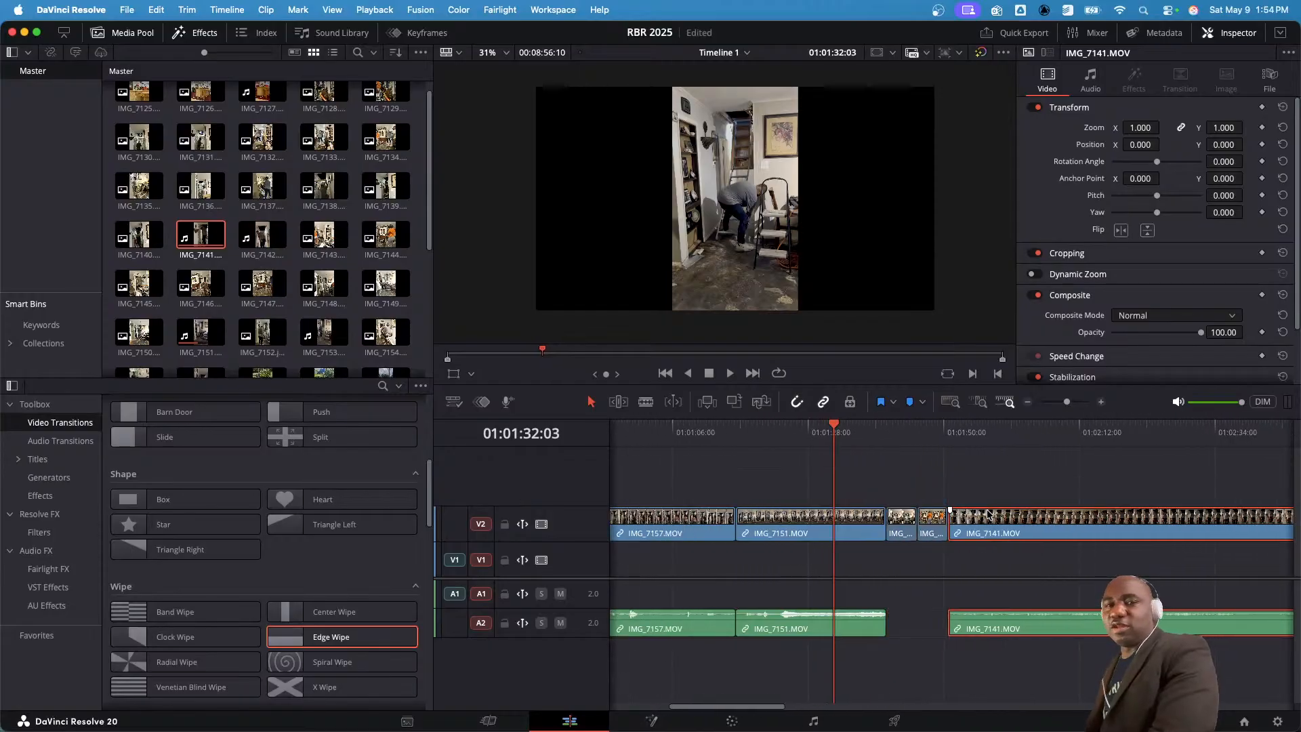
- Raise the stills IMG_7148.HEIC and IMG_7144.HEIC to video track 3 and move IMG_7141.MOV beneath them against the end of IMG_7151.MOV
click(902, 524)
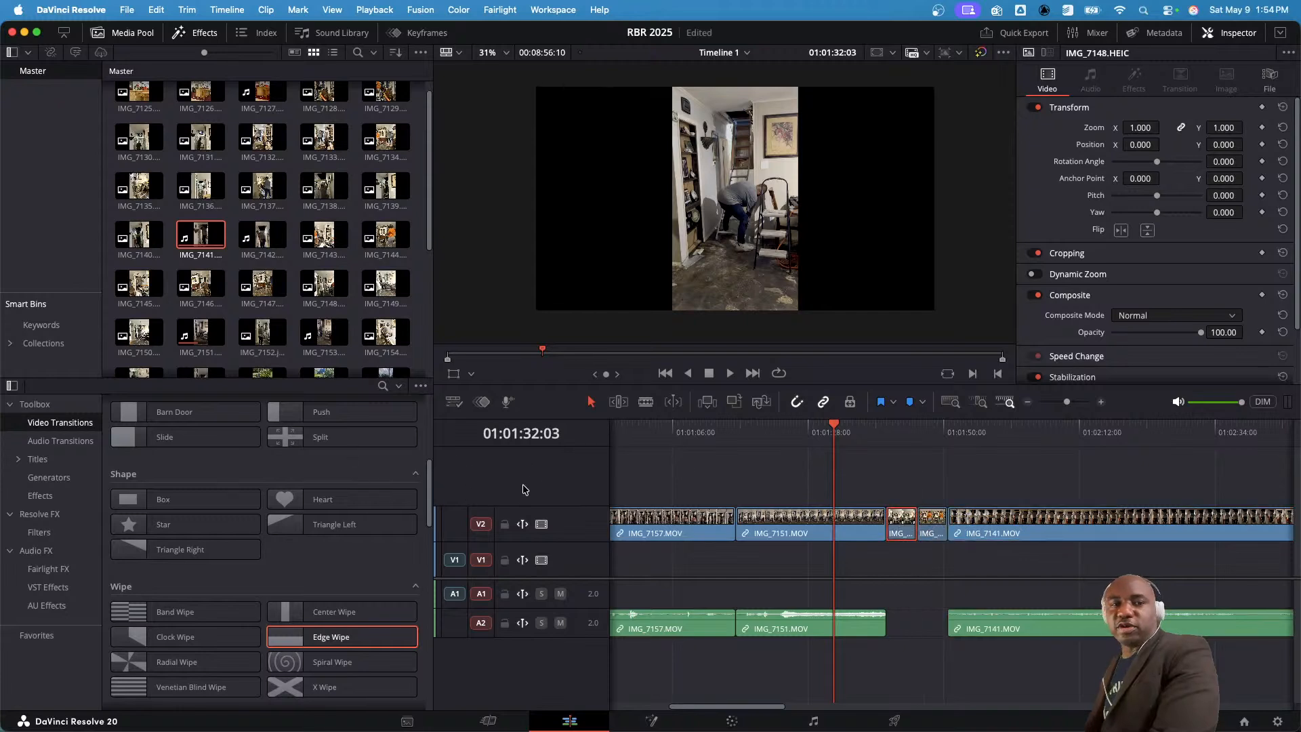
drag(901, 524, 902, 500)
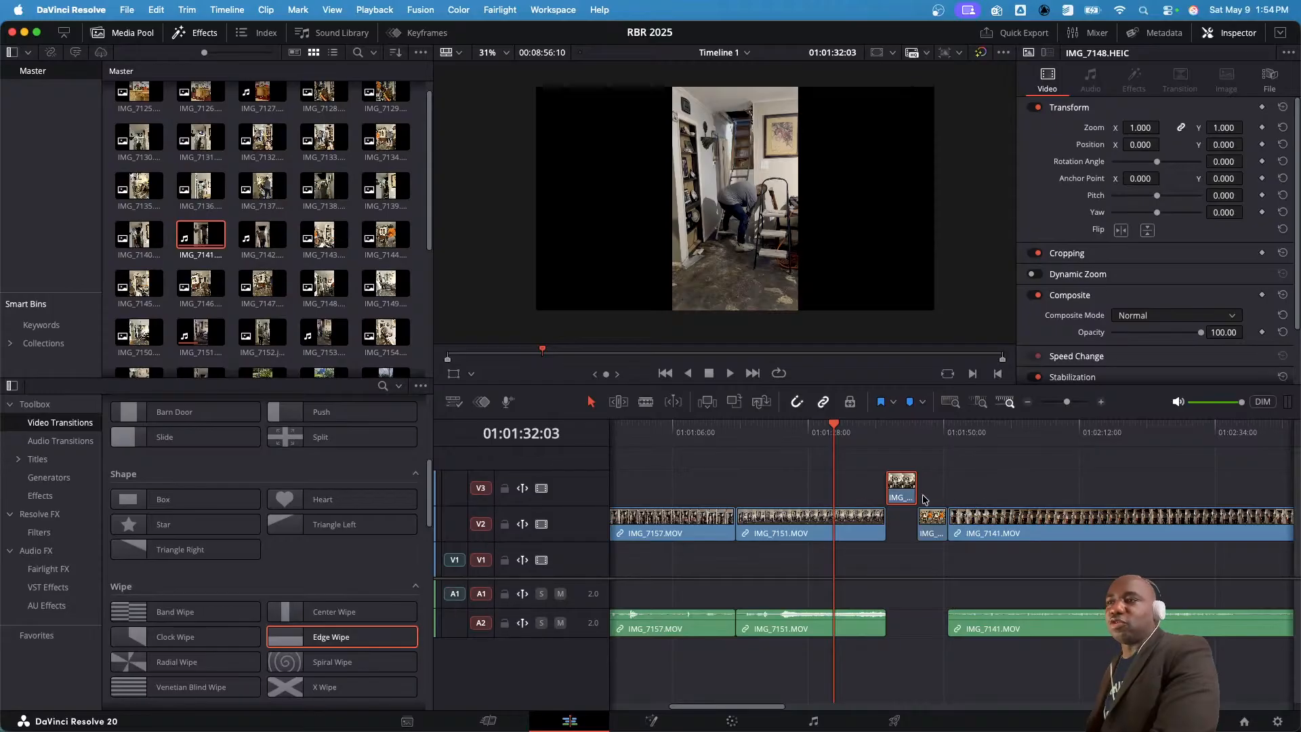
drag(934, 519, 933, 483)
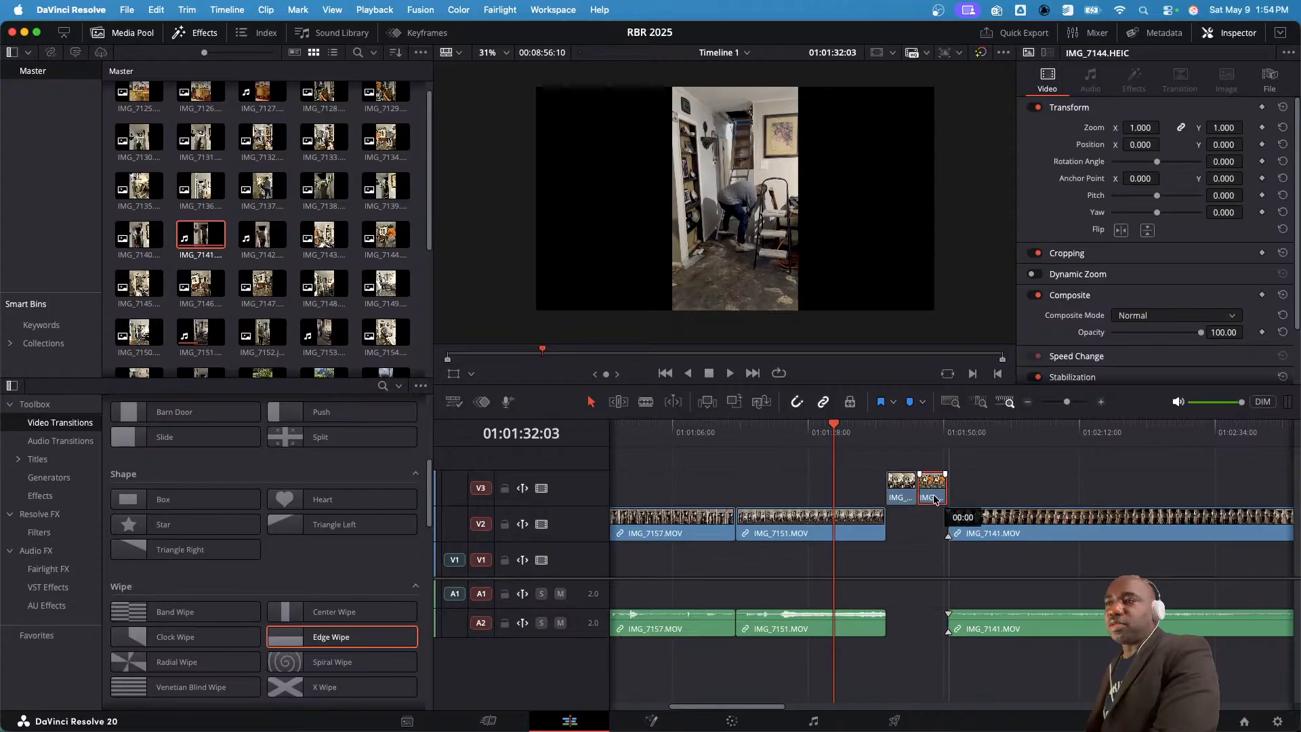
click(1014, 520)
drag(1023, 520, 965, 522)
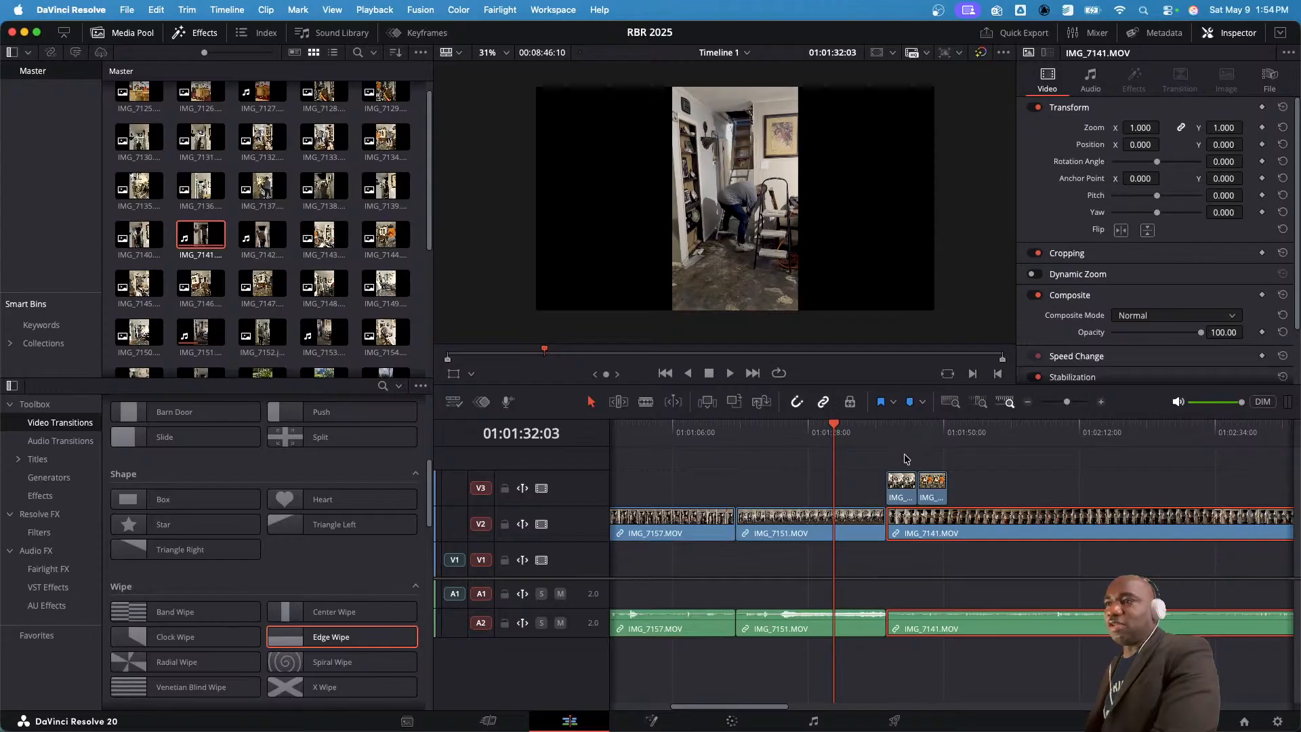
- Play back the cut from IMG_7151.MOV into the two raised stills and check the IMG_7141.MOV picture just after them
scroll(907, 493, left, 1)
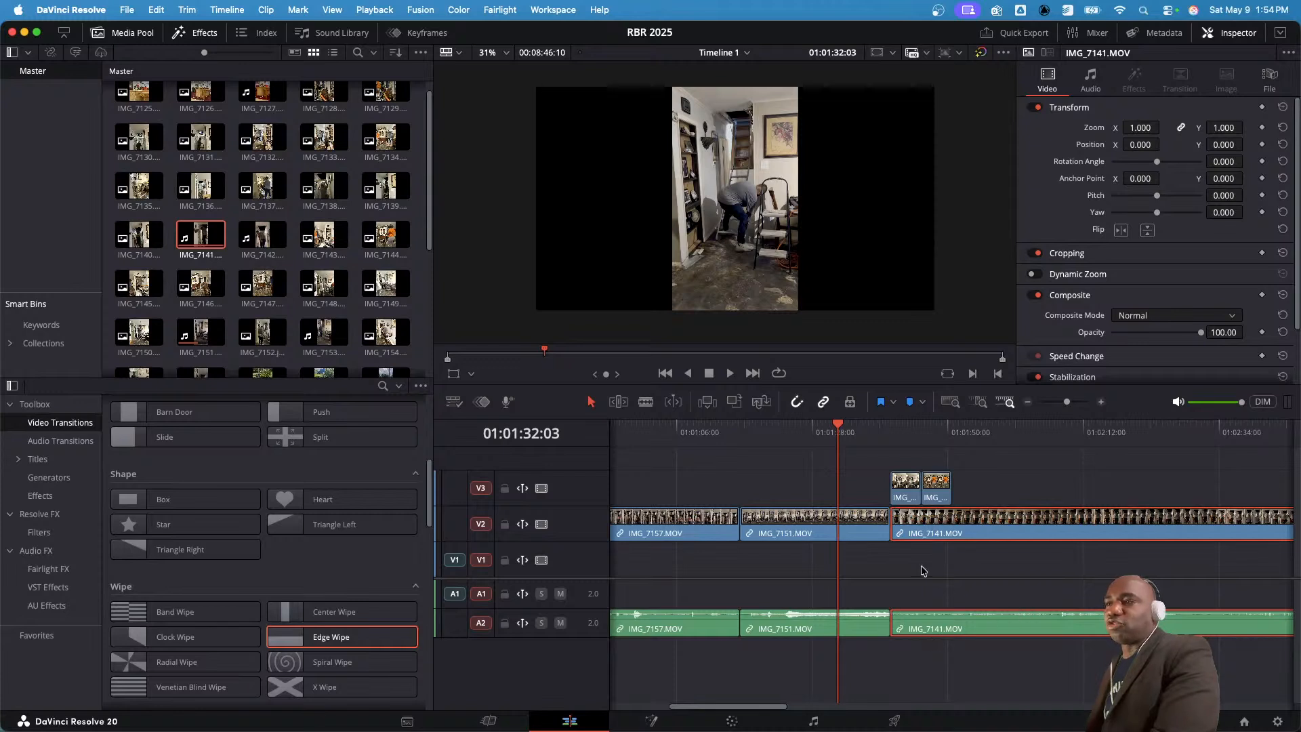
click(859, 431)
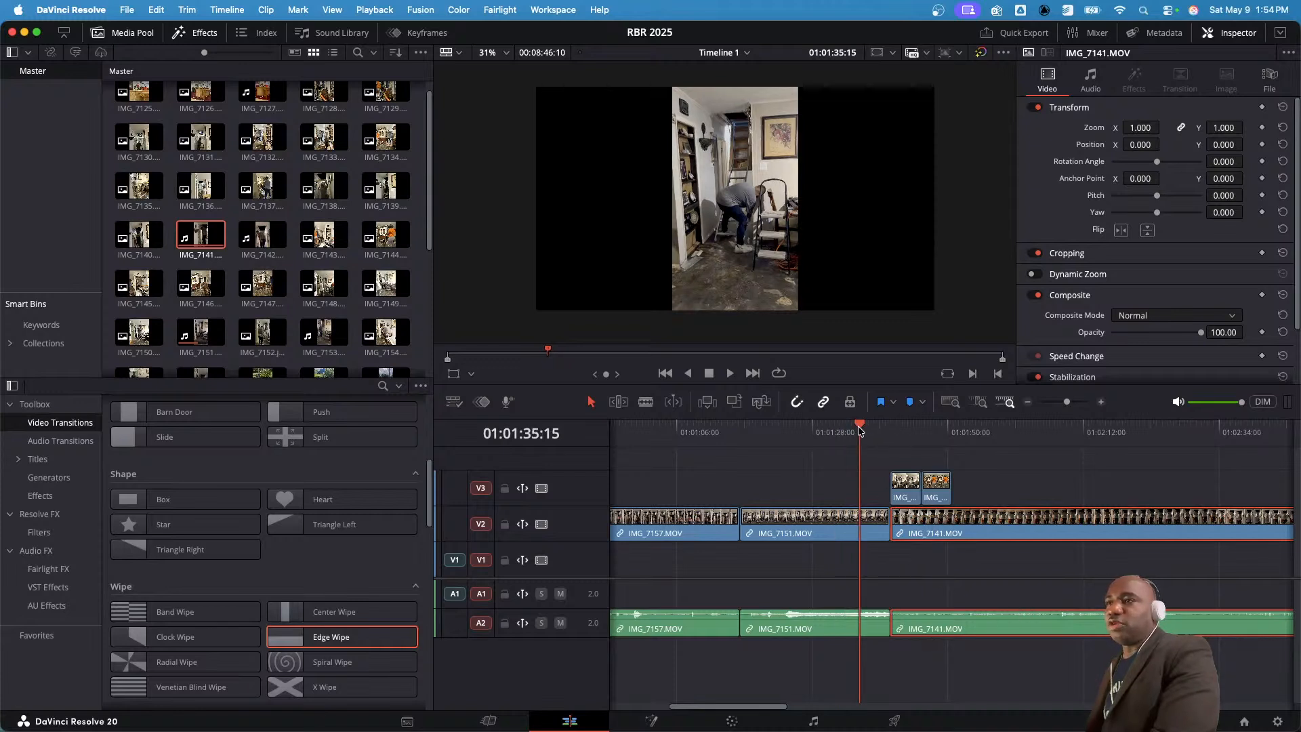
scroll(859, 430, left, 2)
key(space)
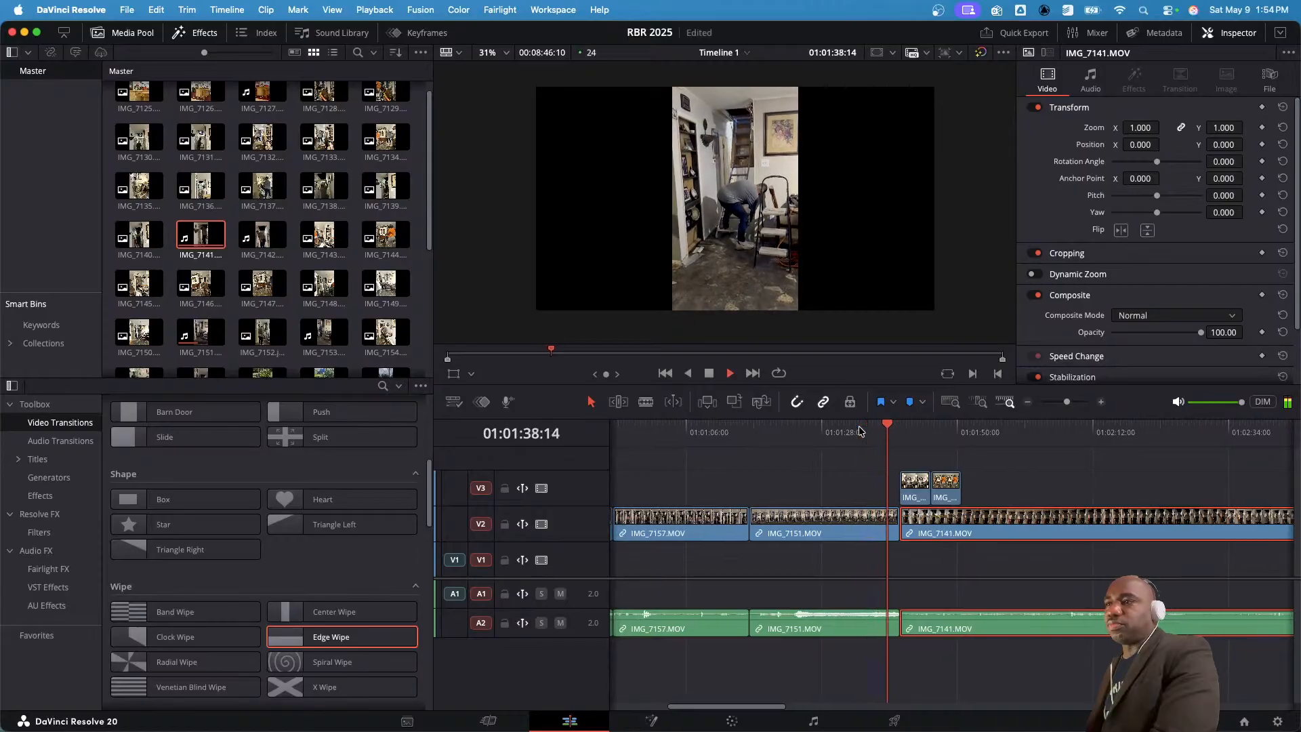
key(space)
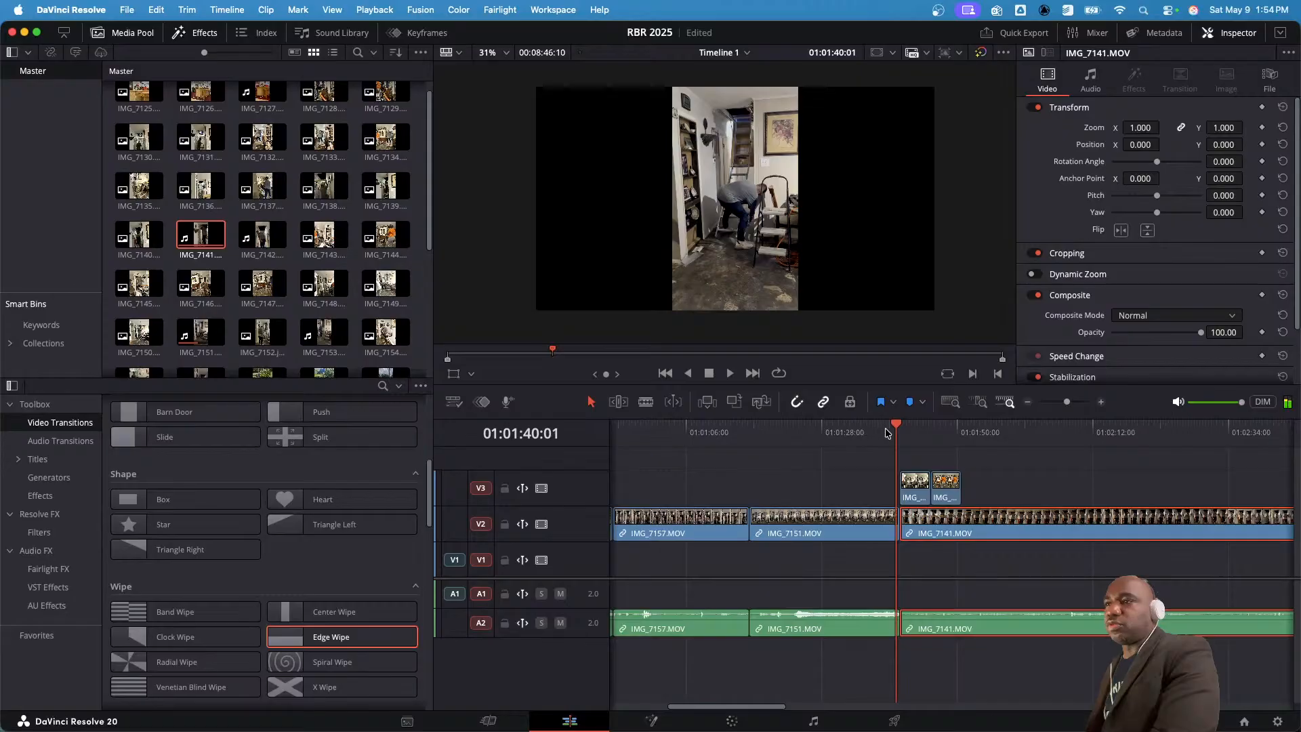
click(908, 429)
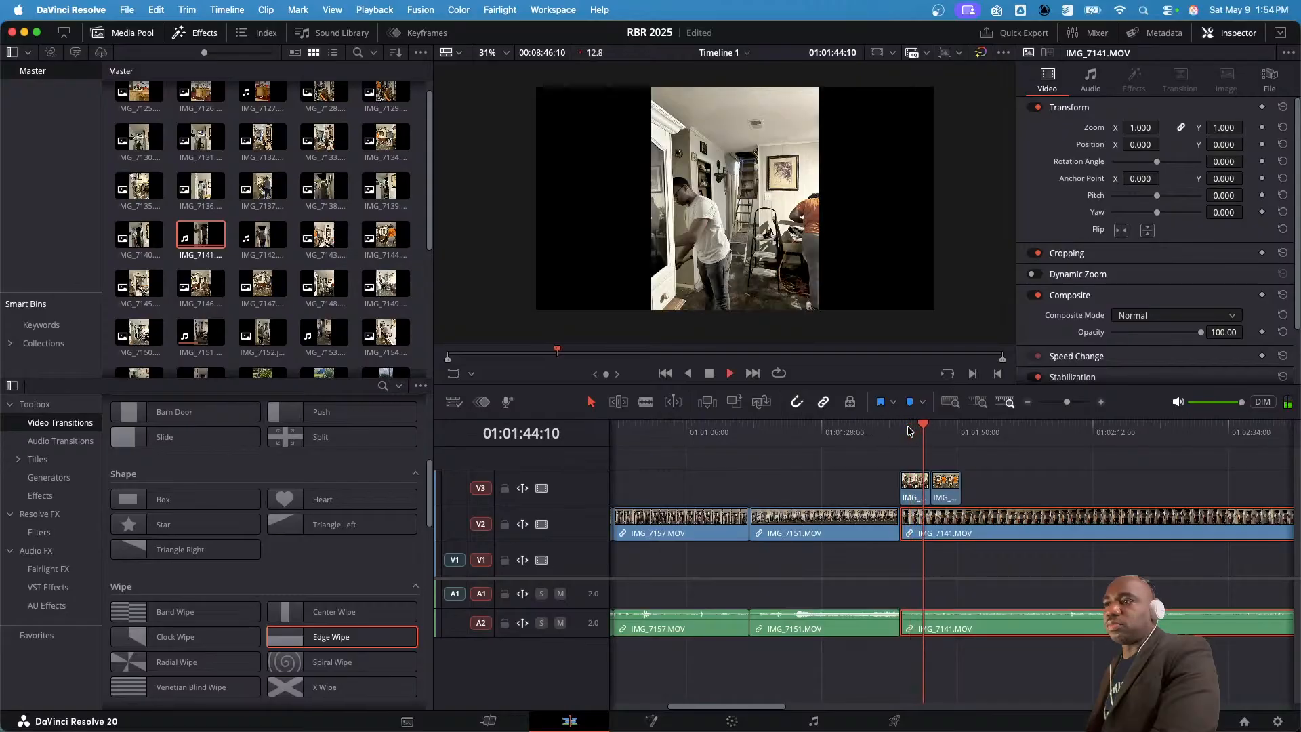
key(space)
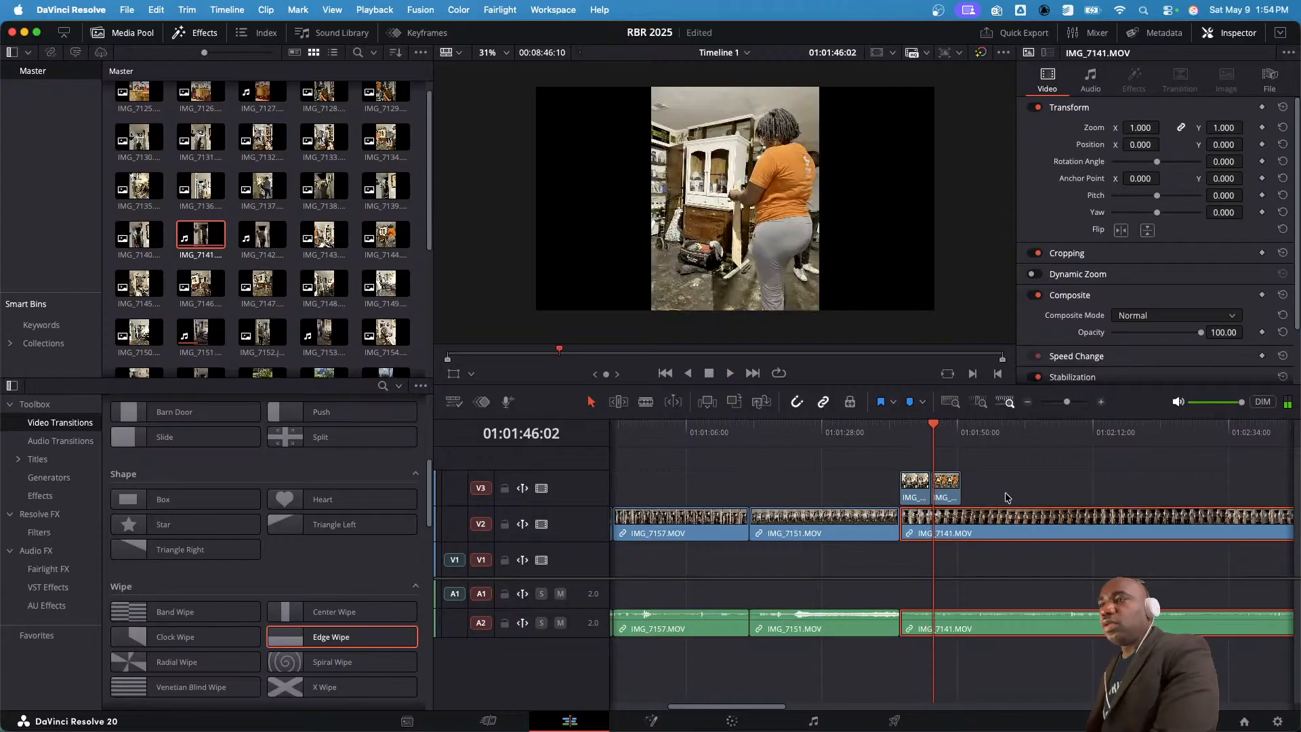
scroll(991, 496, right, 3)
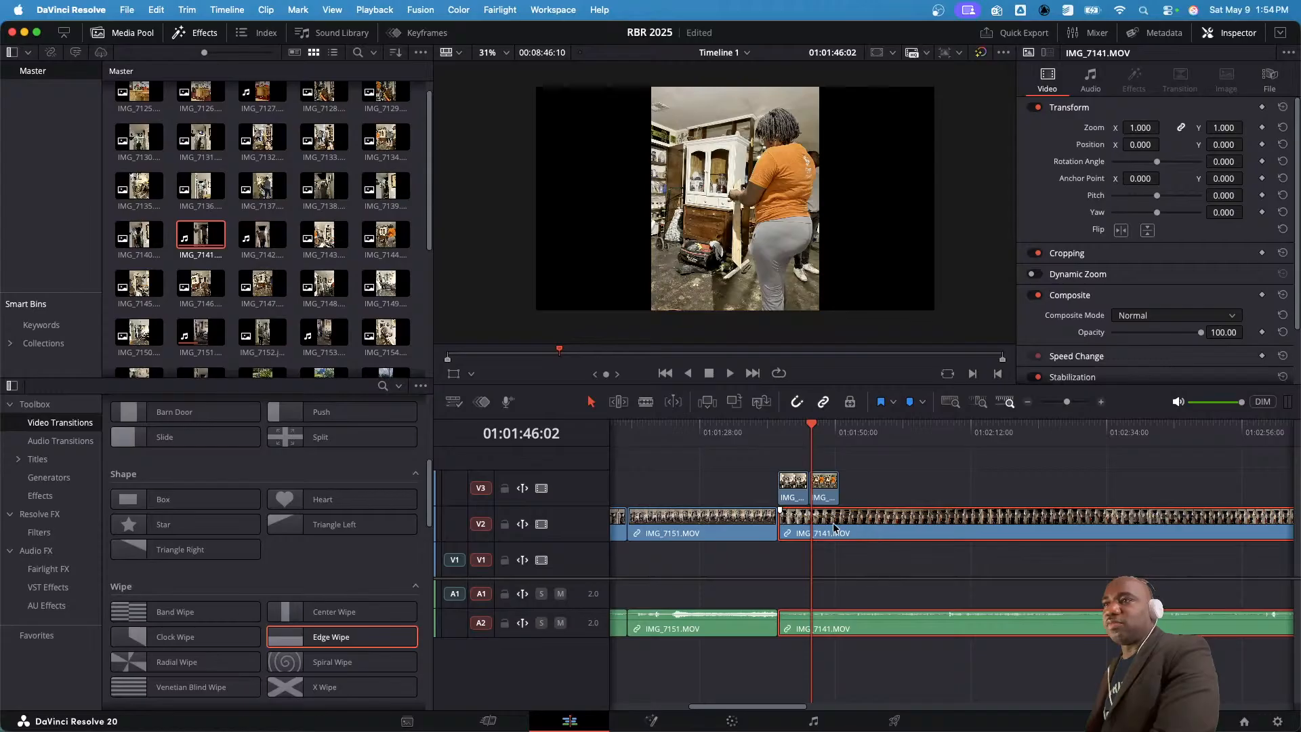
click(849, 429)
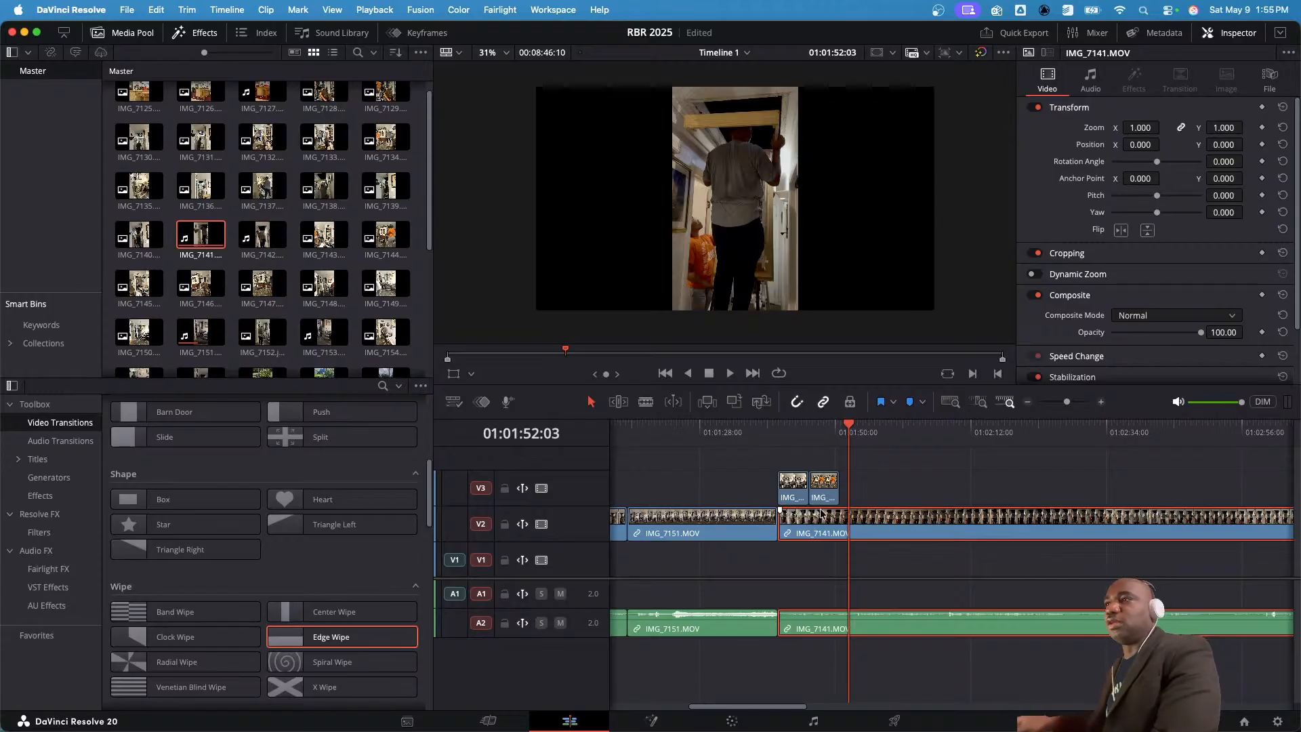
- Trim the end of IMG_7141.MOV so the timeline lasts about 4 minutes 9 seconds
scroll(942, 513, right, 10)
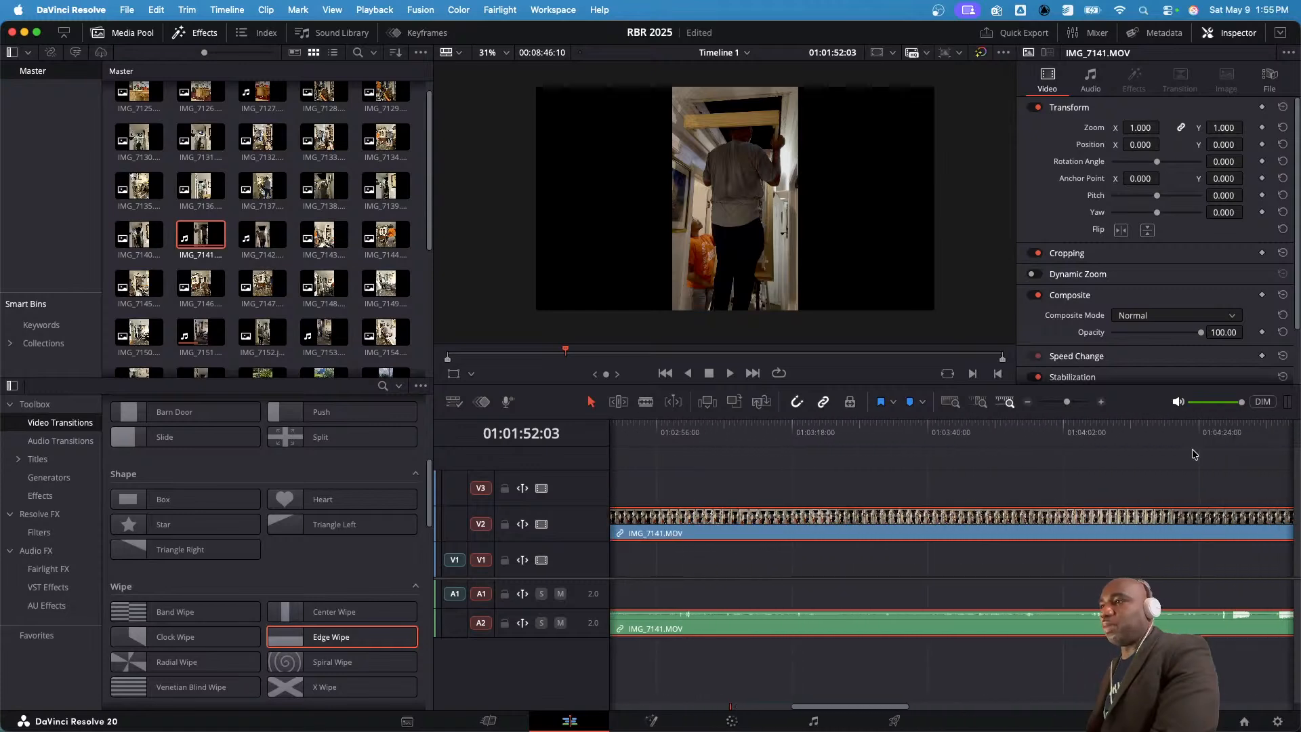
drag(1069, 404, 1059, 403)
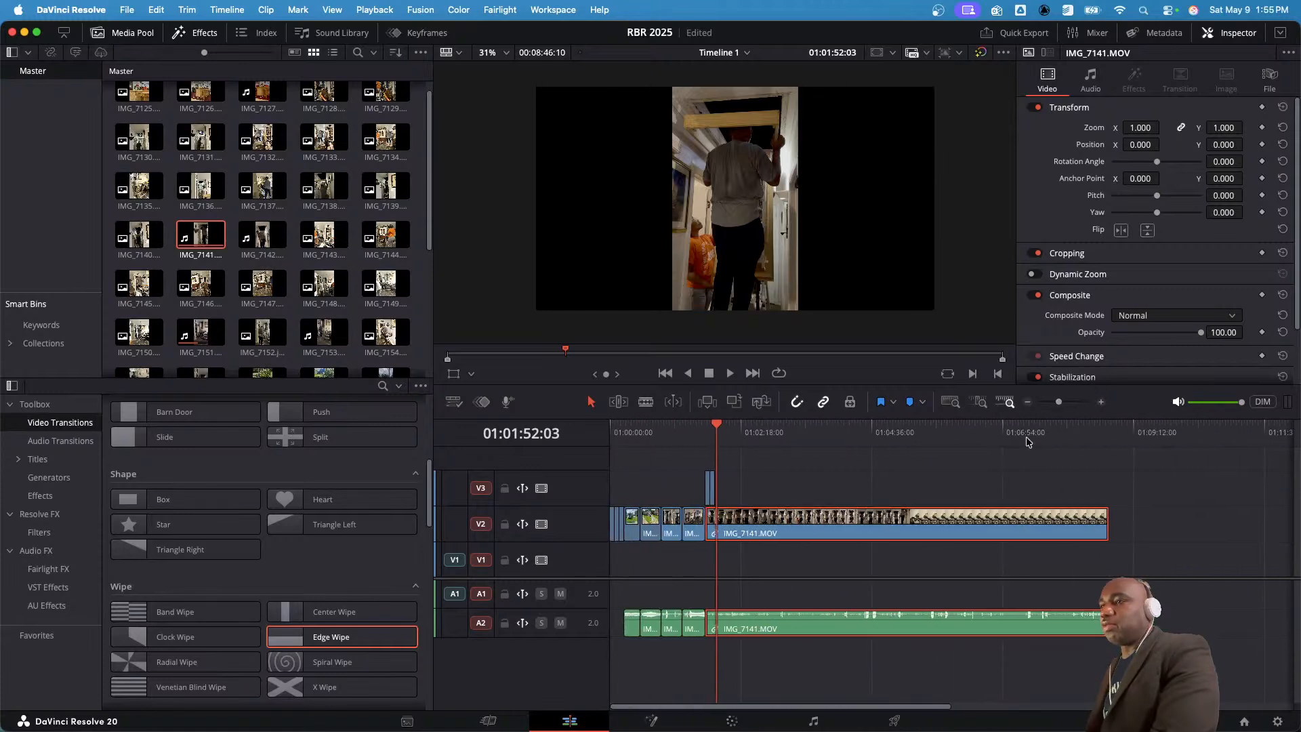
drag(1105, 528, 841, 525)
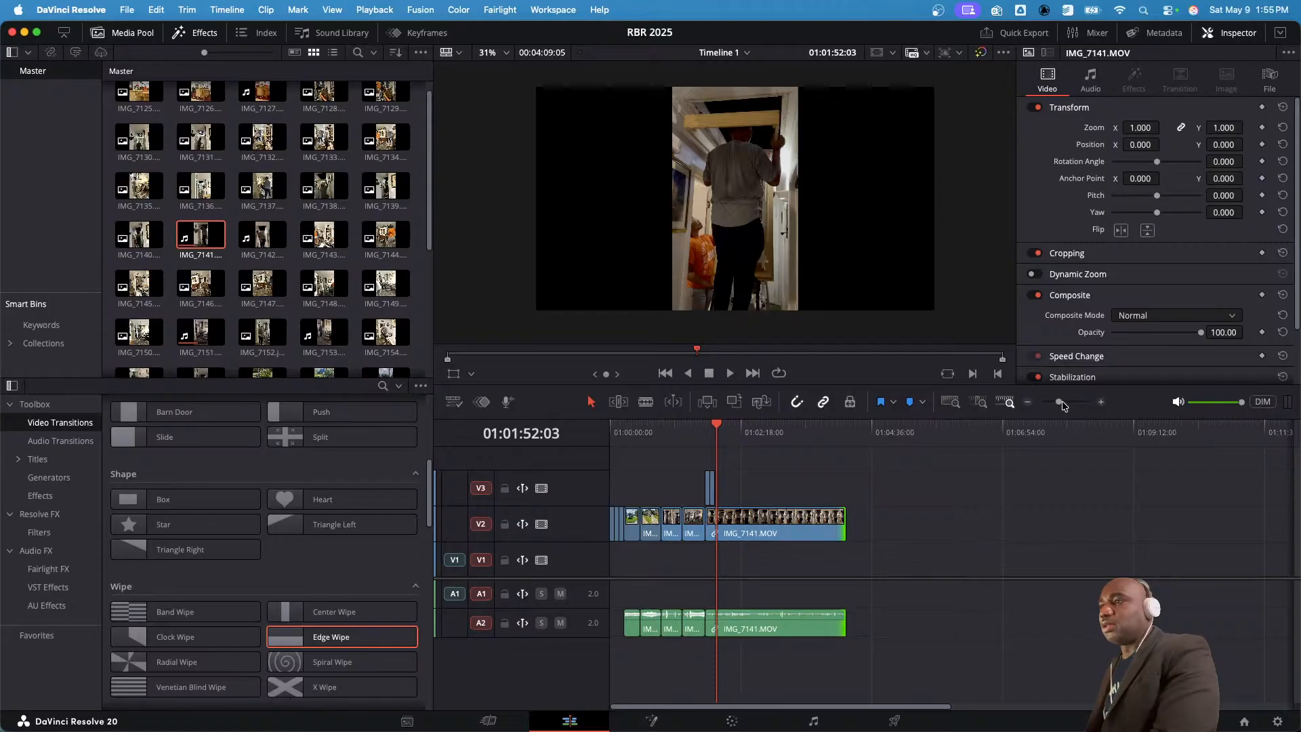
drag(1061, 405, 1063, 405)
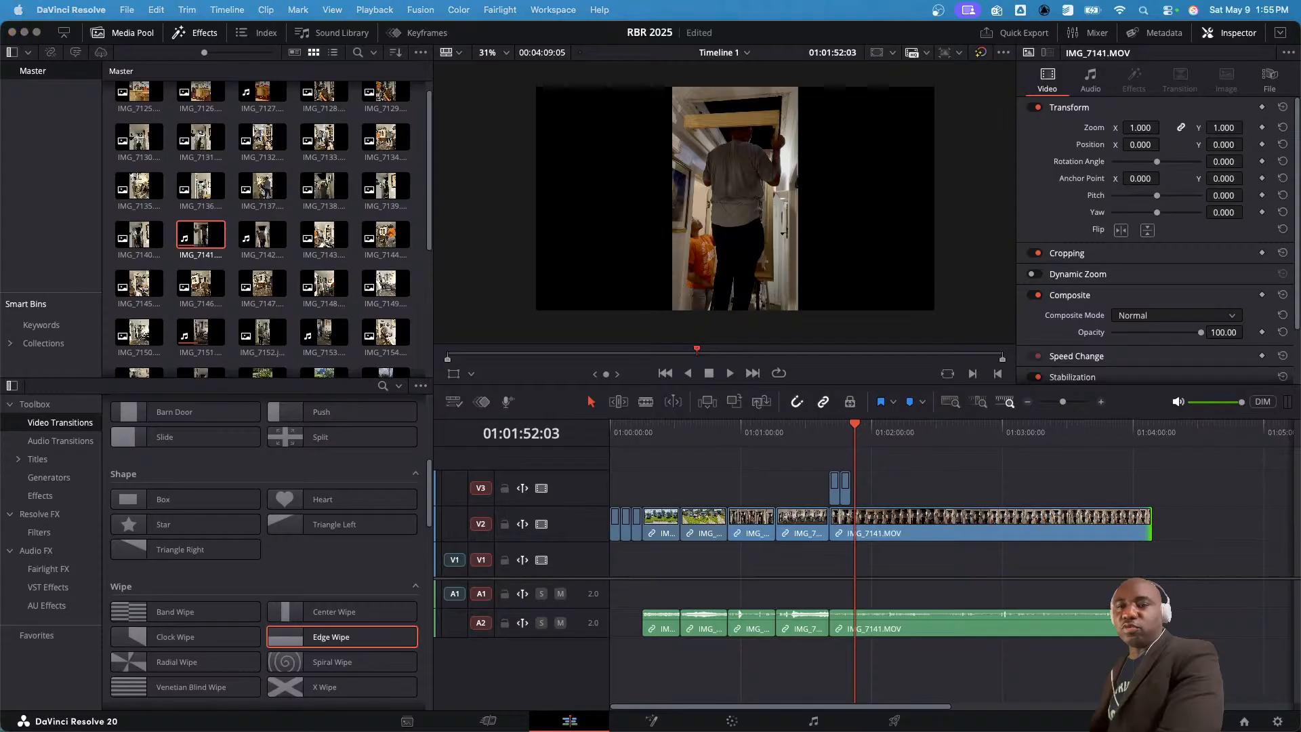
- Switch to the Word document, review the RBR 2025 shot outline section by section down to Group (Closer), and minimize it
key(super+Tab)
double_click(847, 350)
click(845, 351)
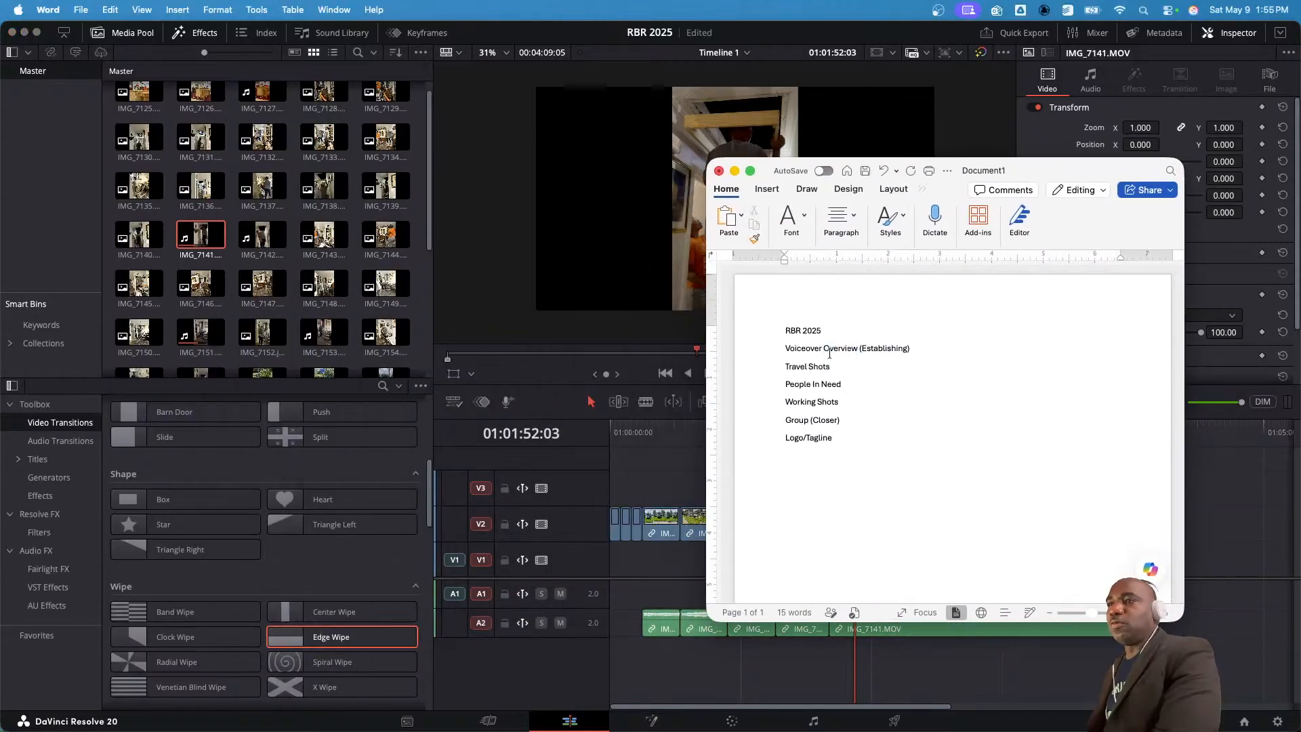
triple_click(795, 369)
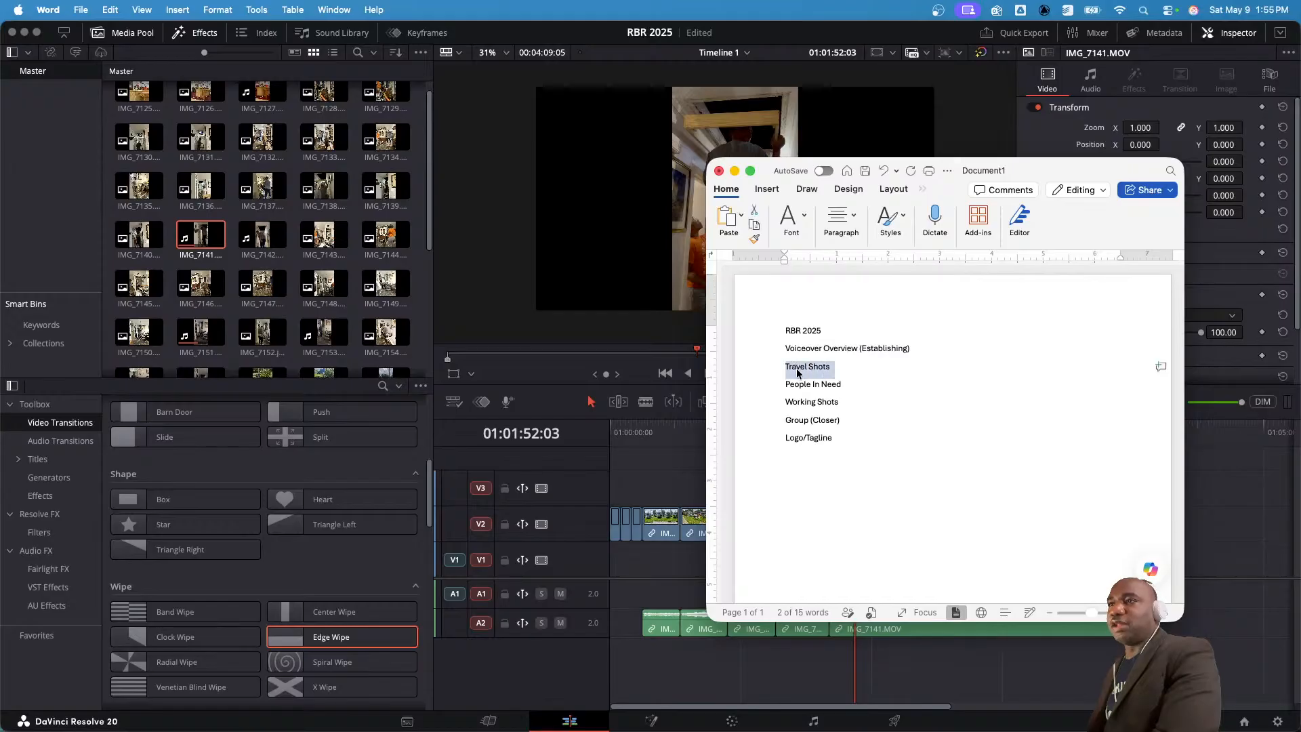
double_click(797, 386)
click(797, 386)
triple_click(800, 402)
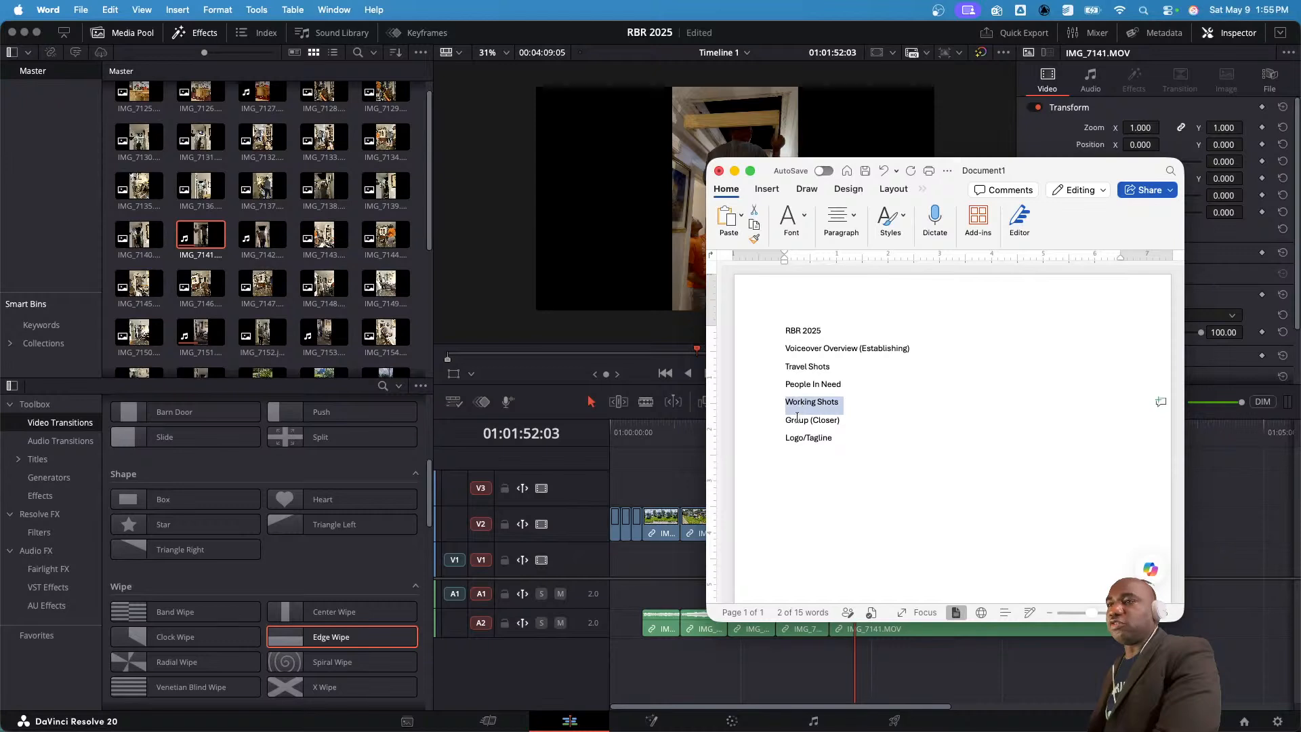
triple_click(800, 421)
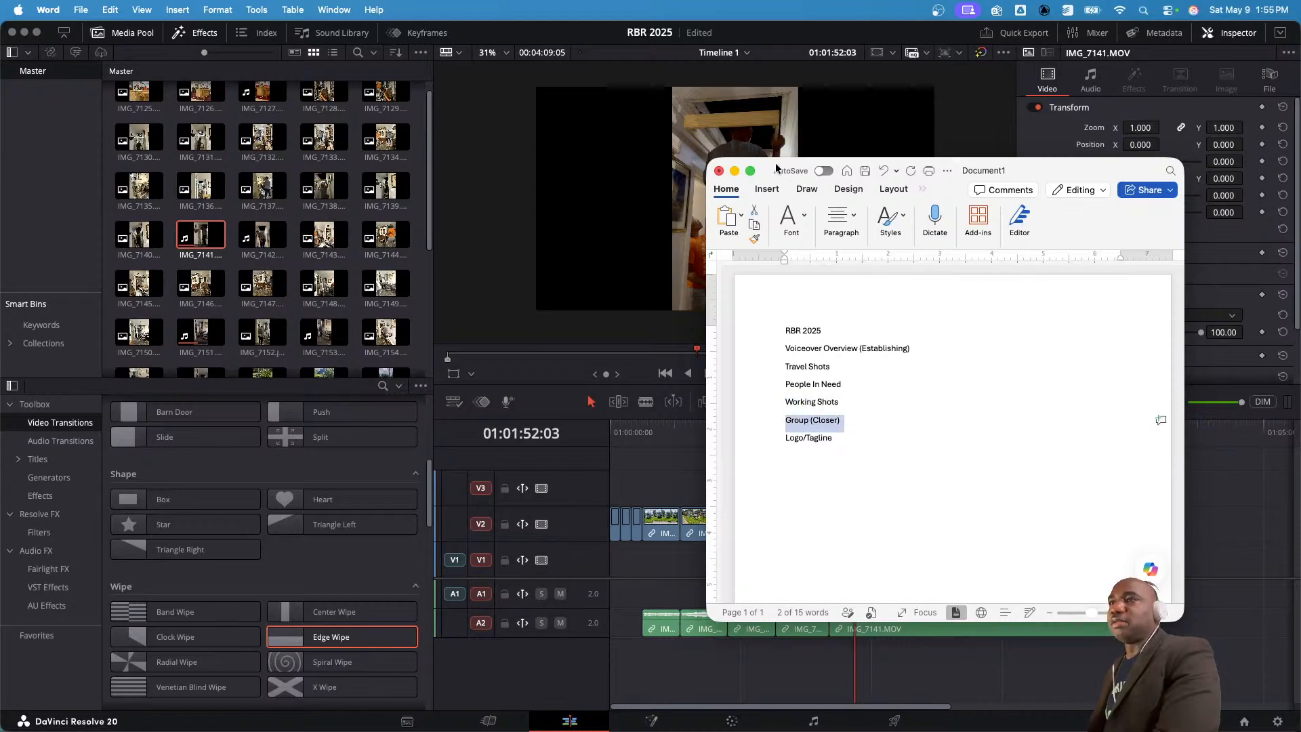
key(super+m)
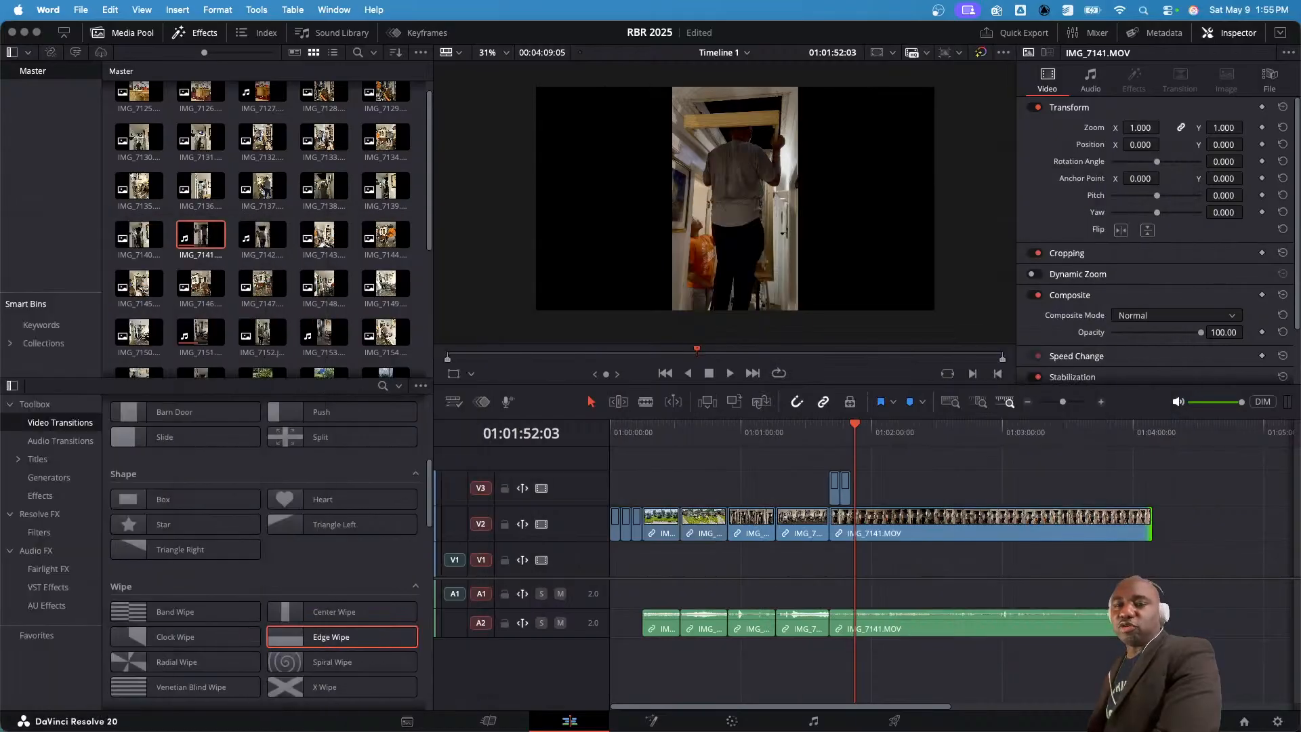
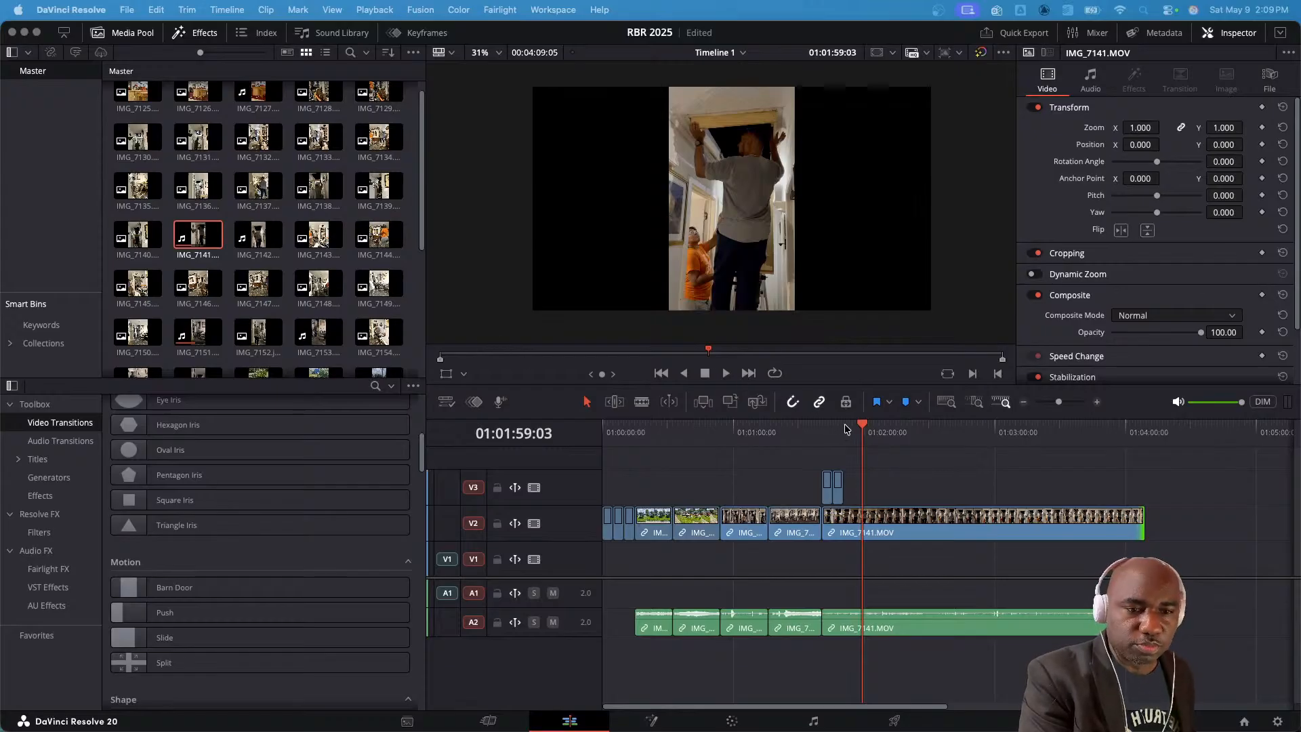
- Play the timeline from its start and roll the cut between IMG_7164.MOV and the clip before it about 4 seconds later
drag(861, 427, 600, 426)
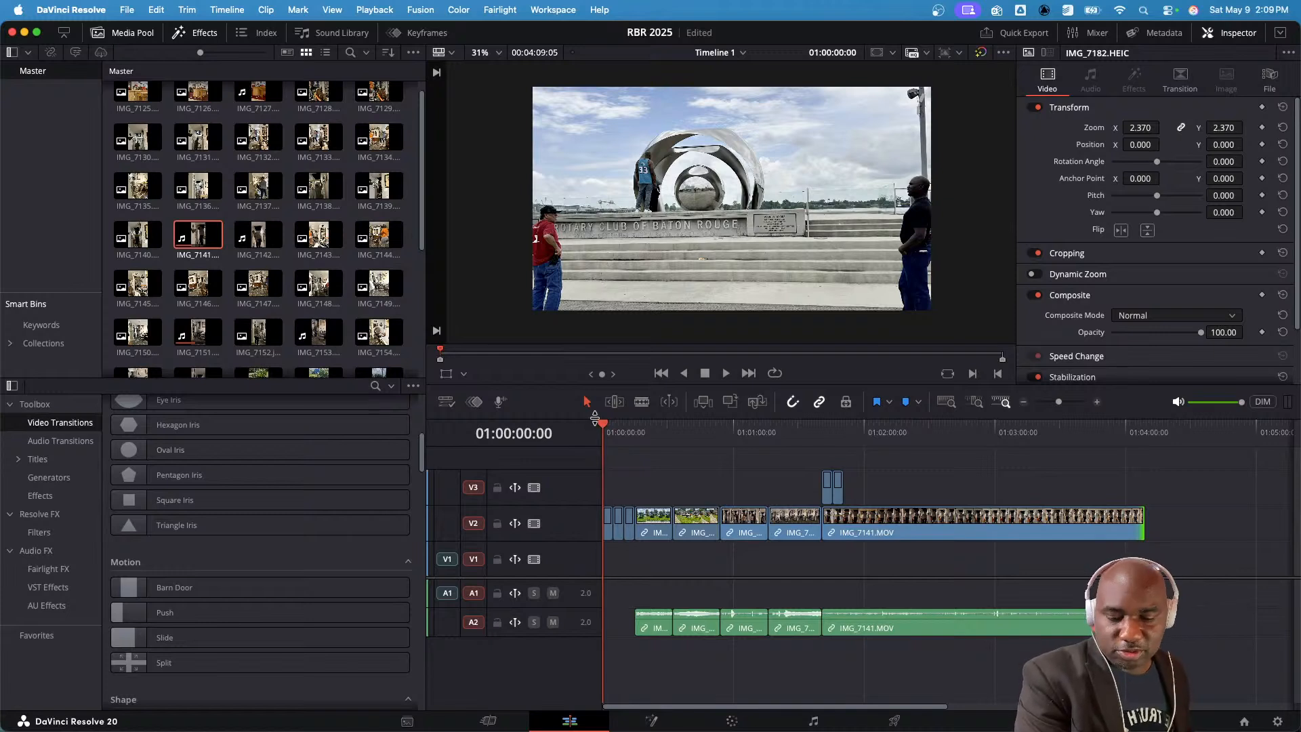
key(space)
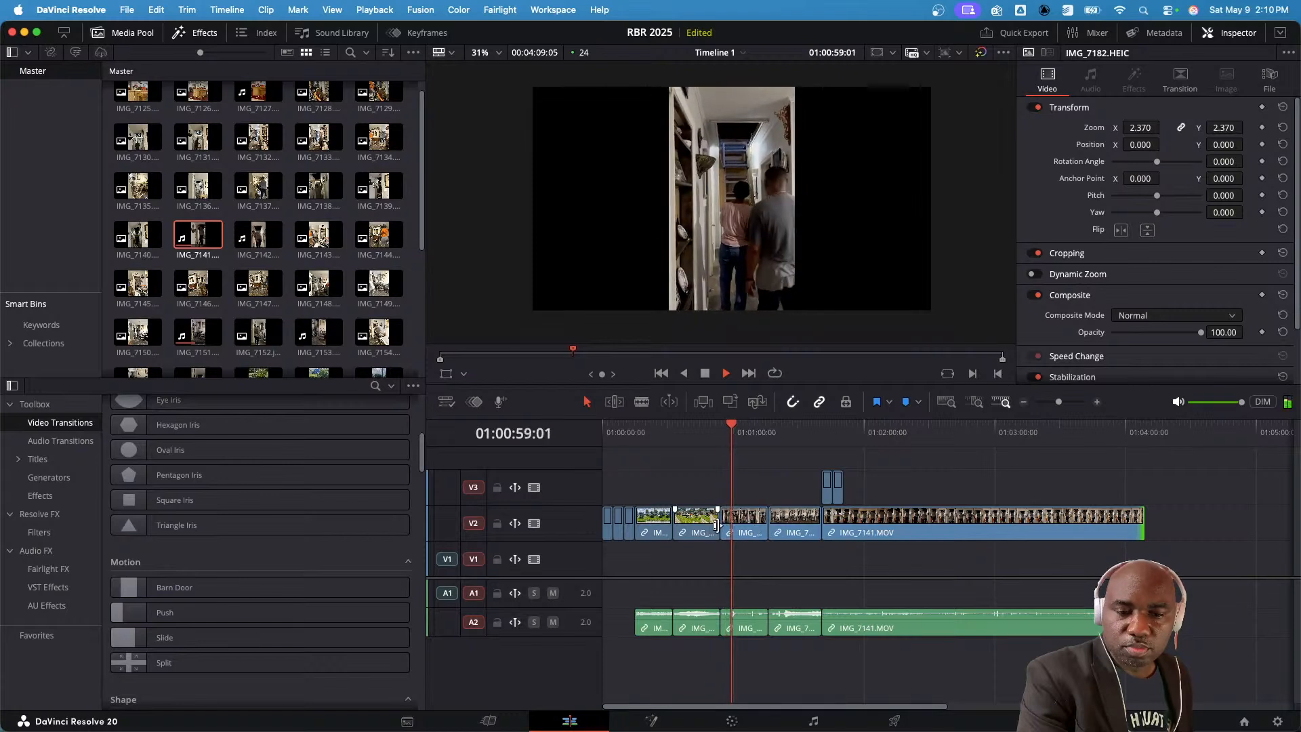
drag(716, 525, 678, 520)
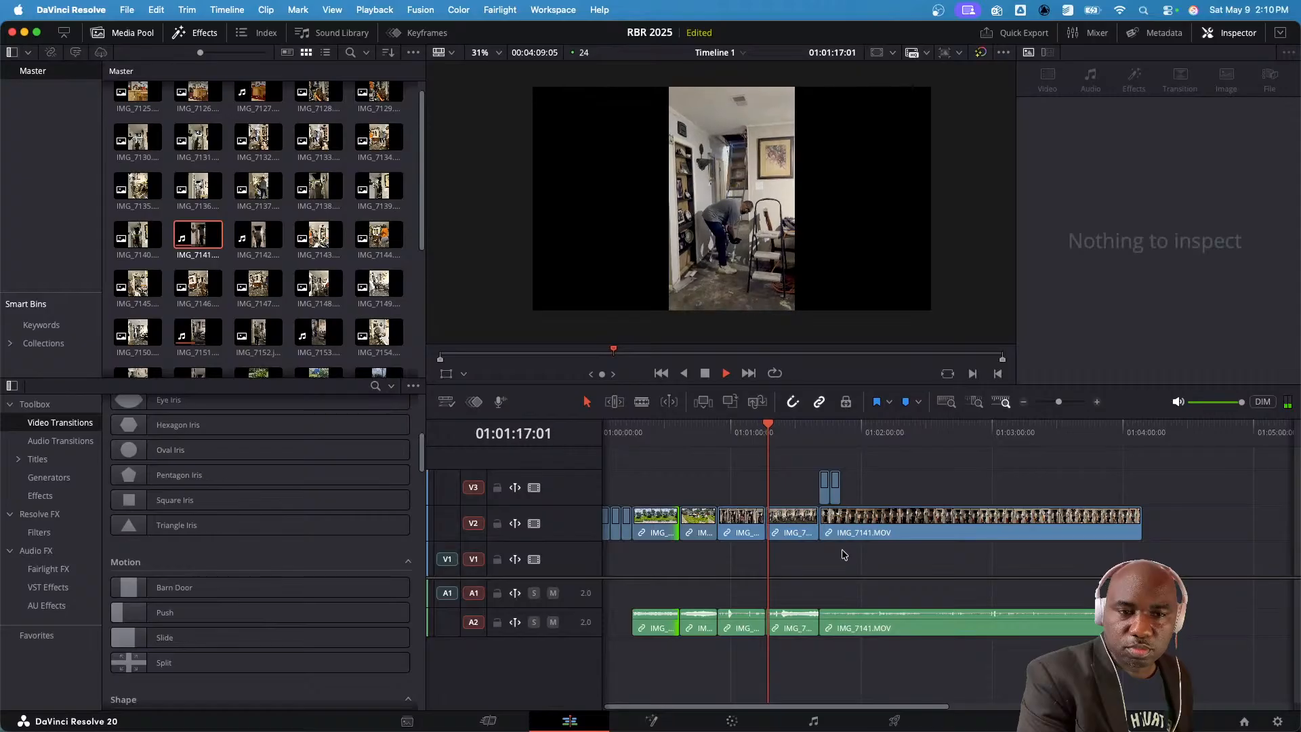
- Check the picture in the clip before IMG_7151.MOV and raise that clip from track V2 to V3
click(786, 532)
click(787, 526)
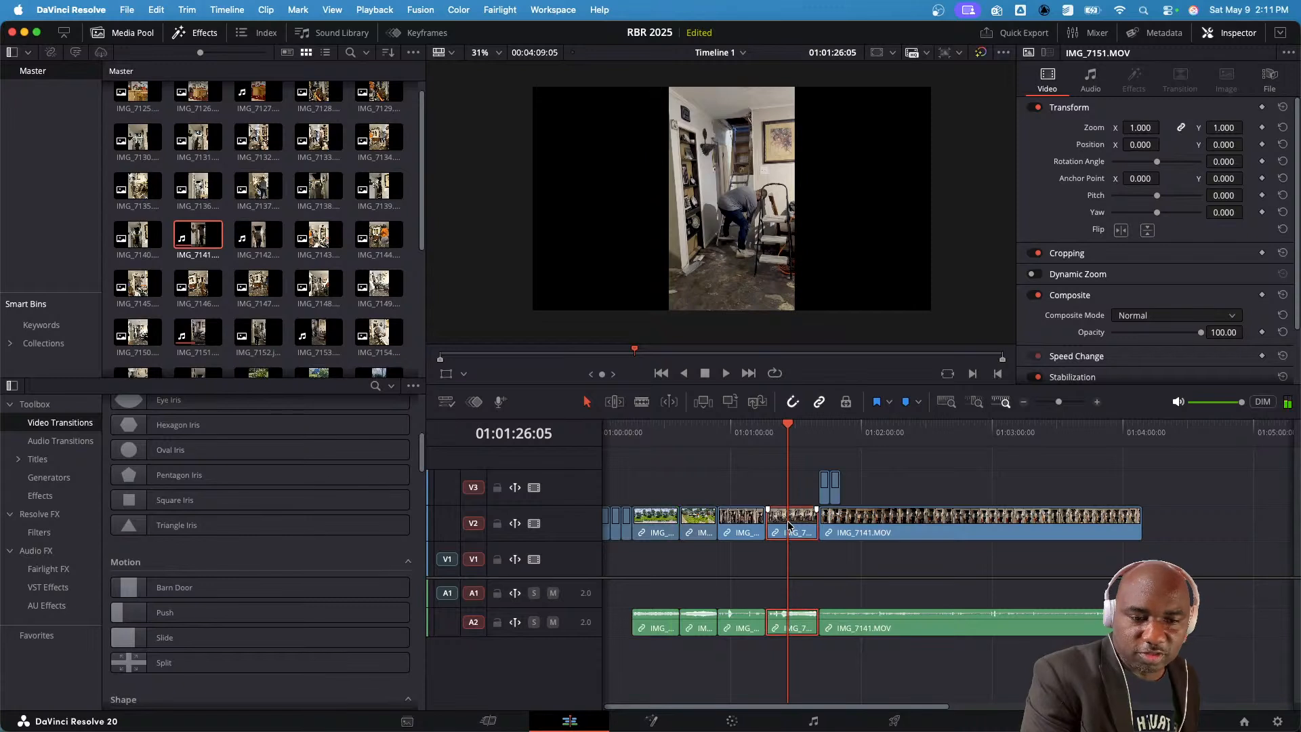
drag(747, 524, 785, 526)
drag(743, 488, 742, 524)
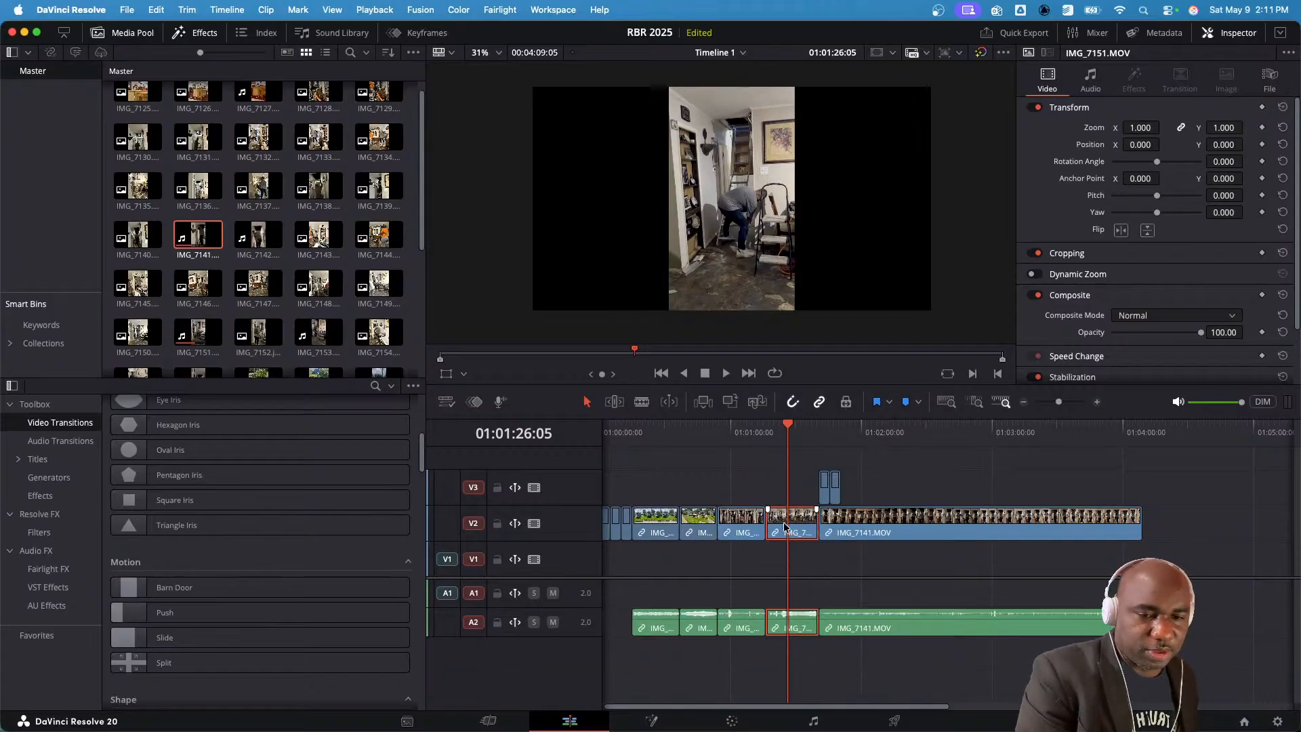
click(742, 425)
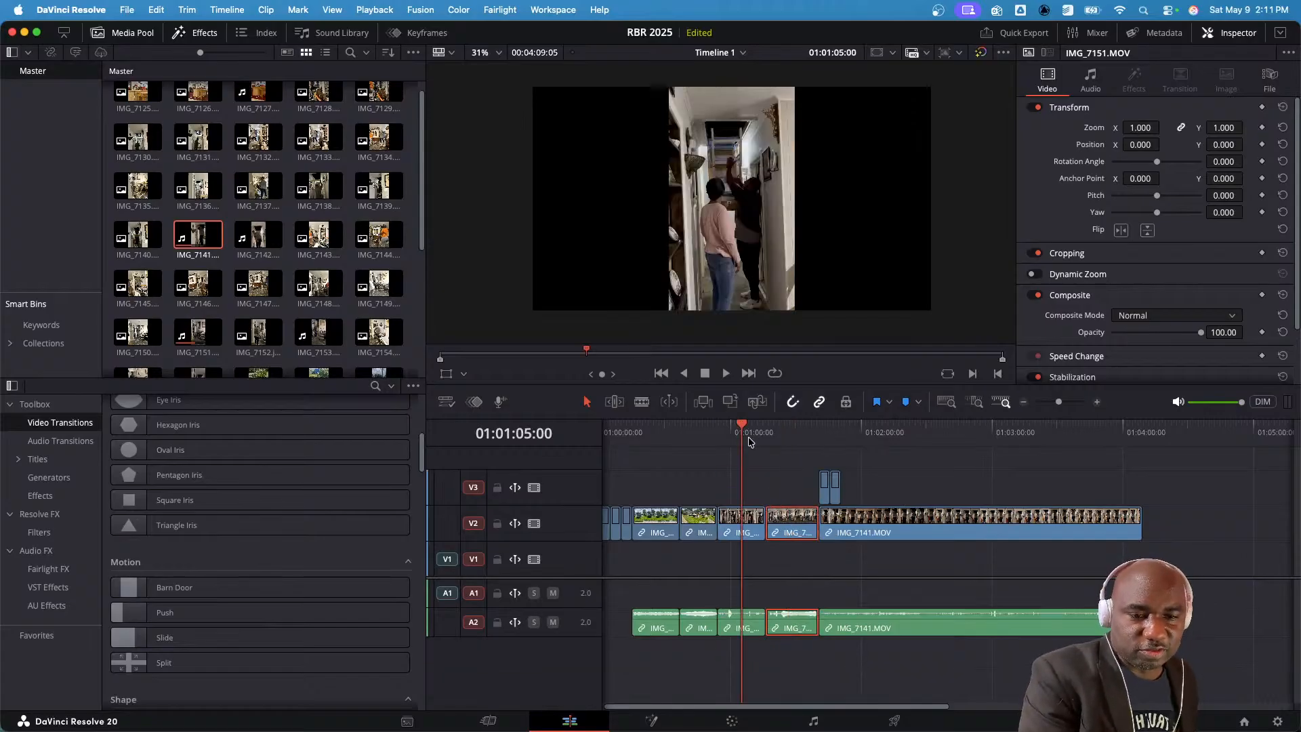
drag(745, 525, 745, 500)
- Trim the end of IMG_7141.MOV to about 2:27 on the timeline and place IMG_7151.MOV and the raised clip behind it on V2
click(792, 525)
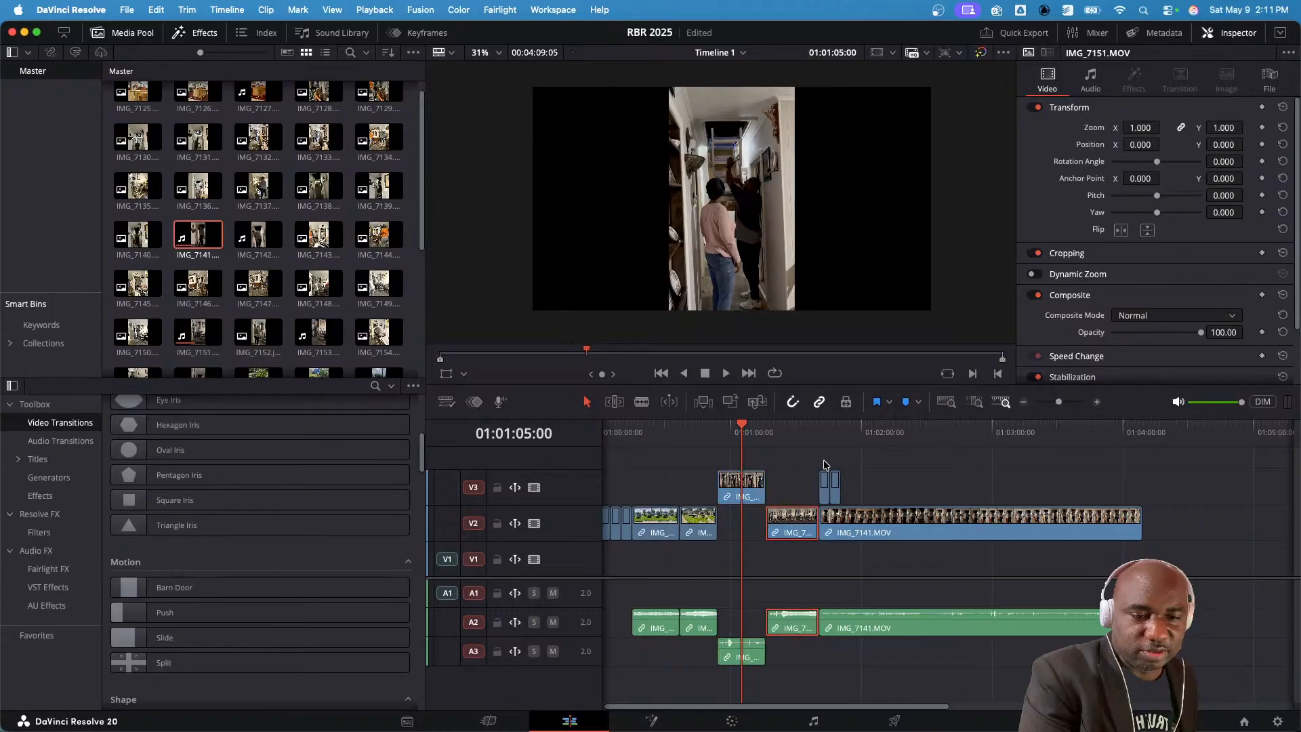
drag(832, 427, 953, 424)
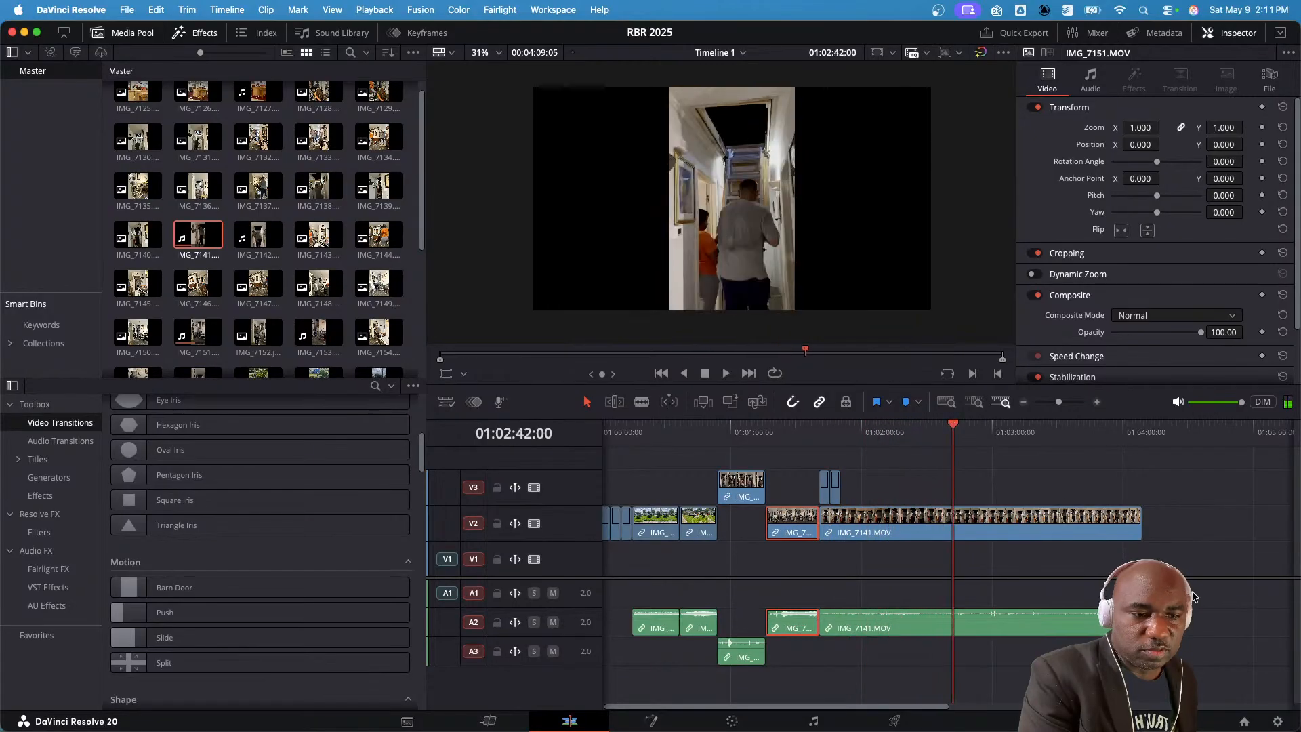
drag(1138, 529, 914, 532)
drag(779, 527, 943, 532)
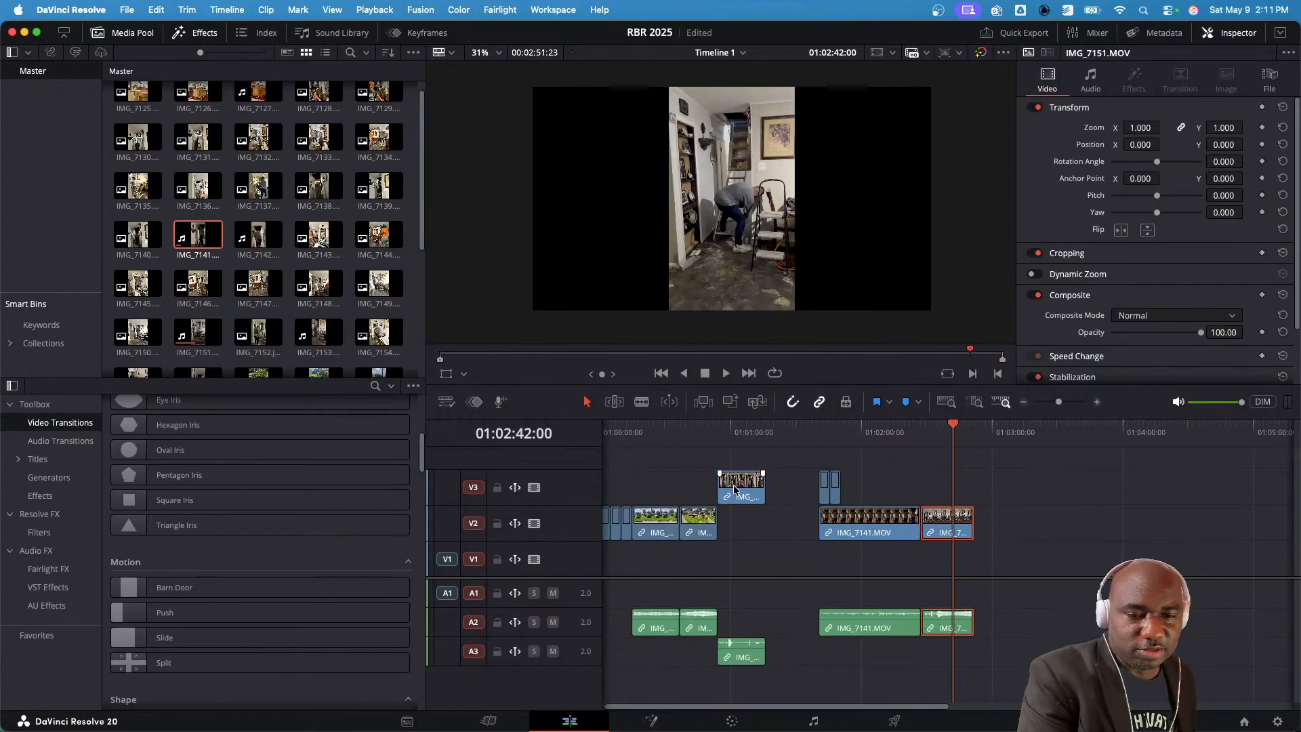
drag(737, 482, 995, 517)
- Shift IMG_7141.MOV, the two clips after it and the V3 stills earlier to meet IMG_7164.MOV, and play across the join
drag(762, 482, 1114, 612)
drag(877, 522, 779, 521)
drag(716, 431, 708, 432)
key(space)
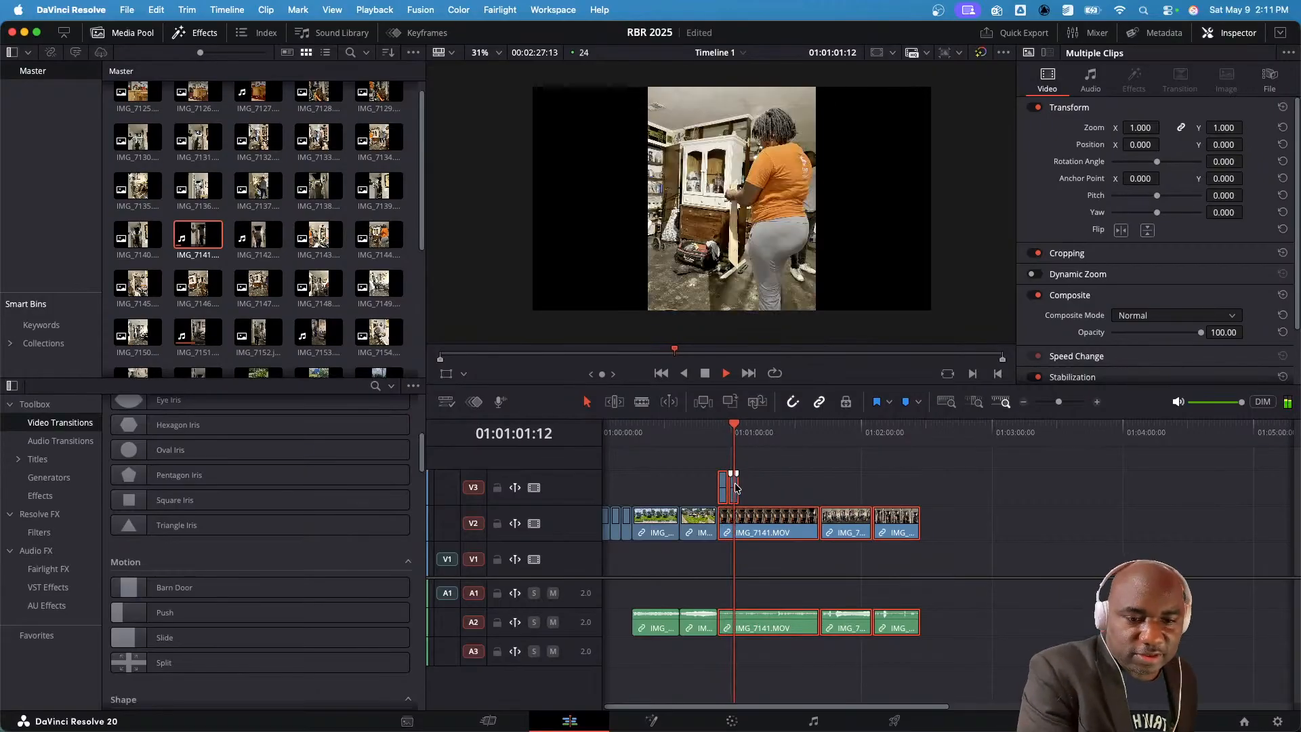
- Delete the two stills on track V3 above the start of IMG_7141.MOV
click(780, 487)
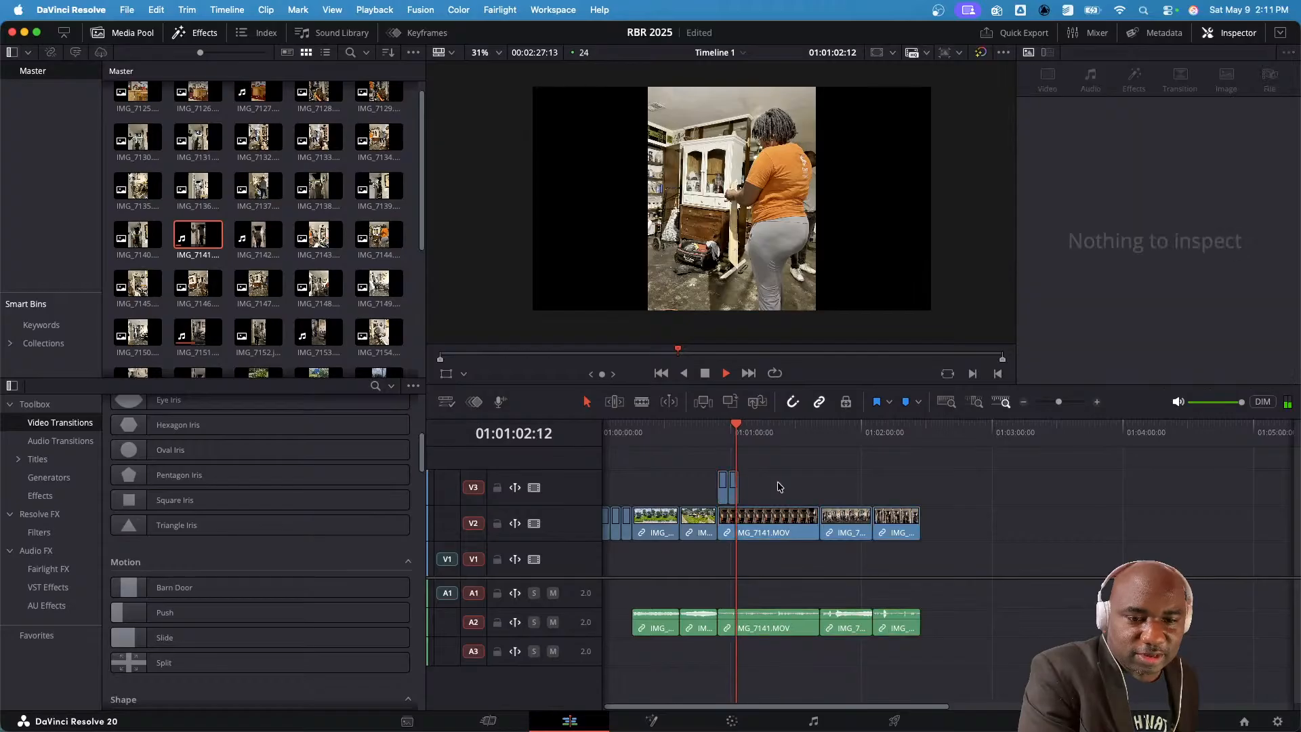
click(719, 482)
key(BackSpace)
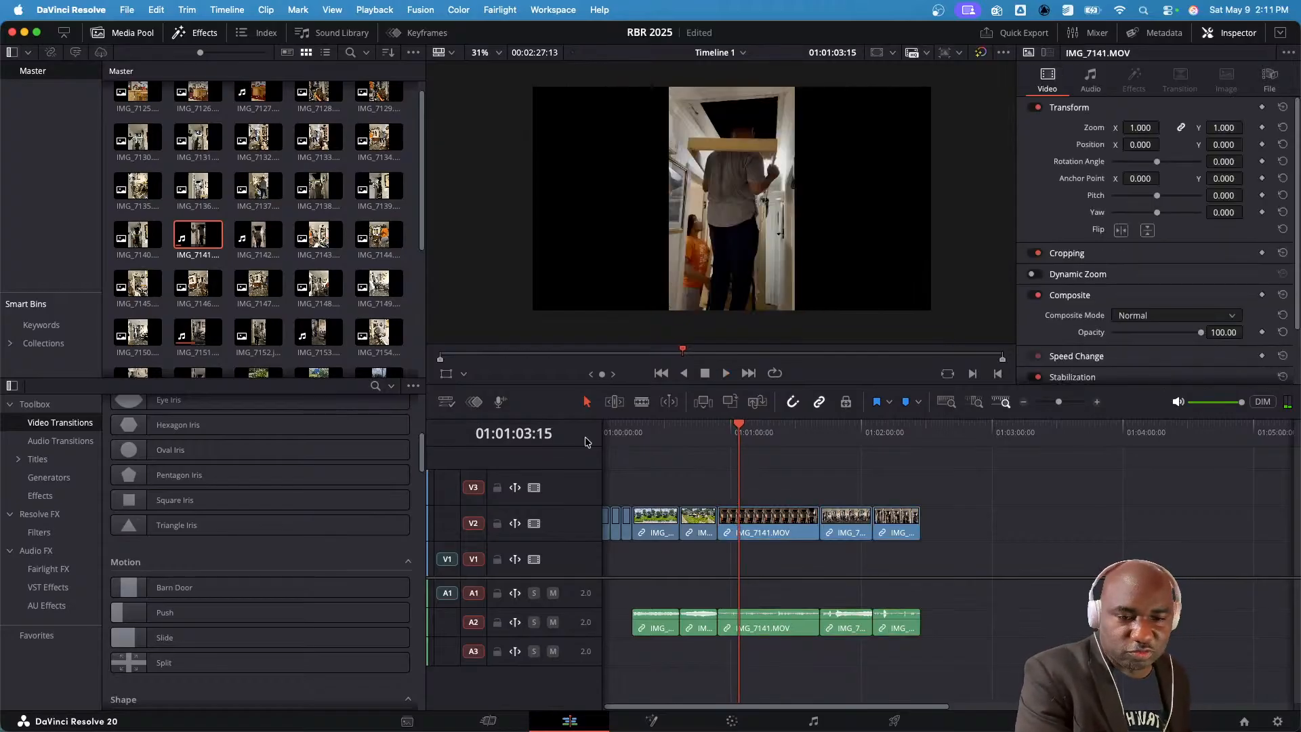
- Play from the end of IMG_7164.MOV into IMG_7141.MOV and trim IMG_7141.MOV to end at about 1:20 on the timeline
click(719, 431)
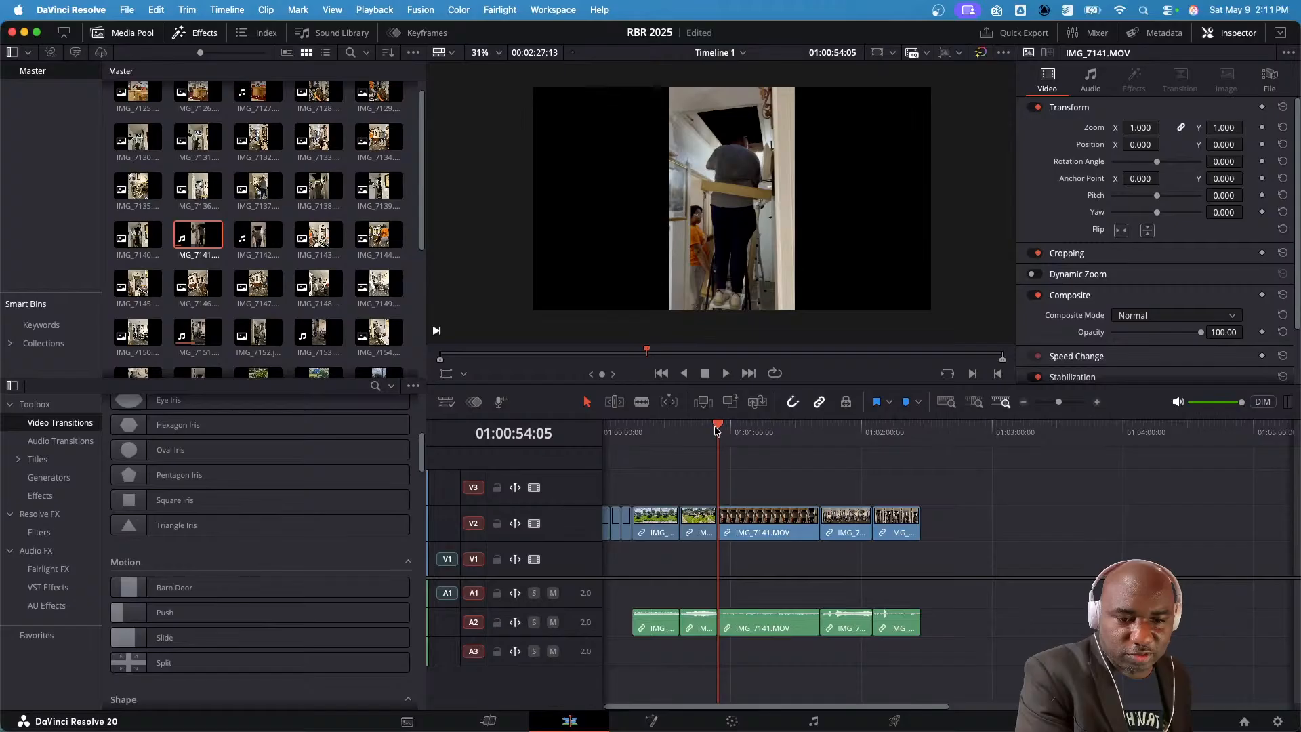
drag(712, 431, 710, 431)
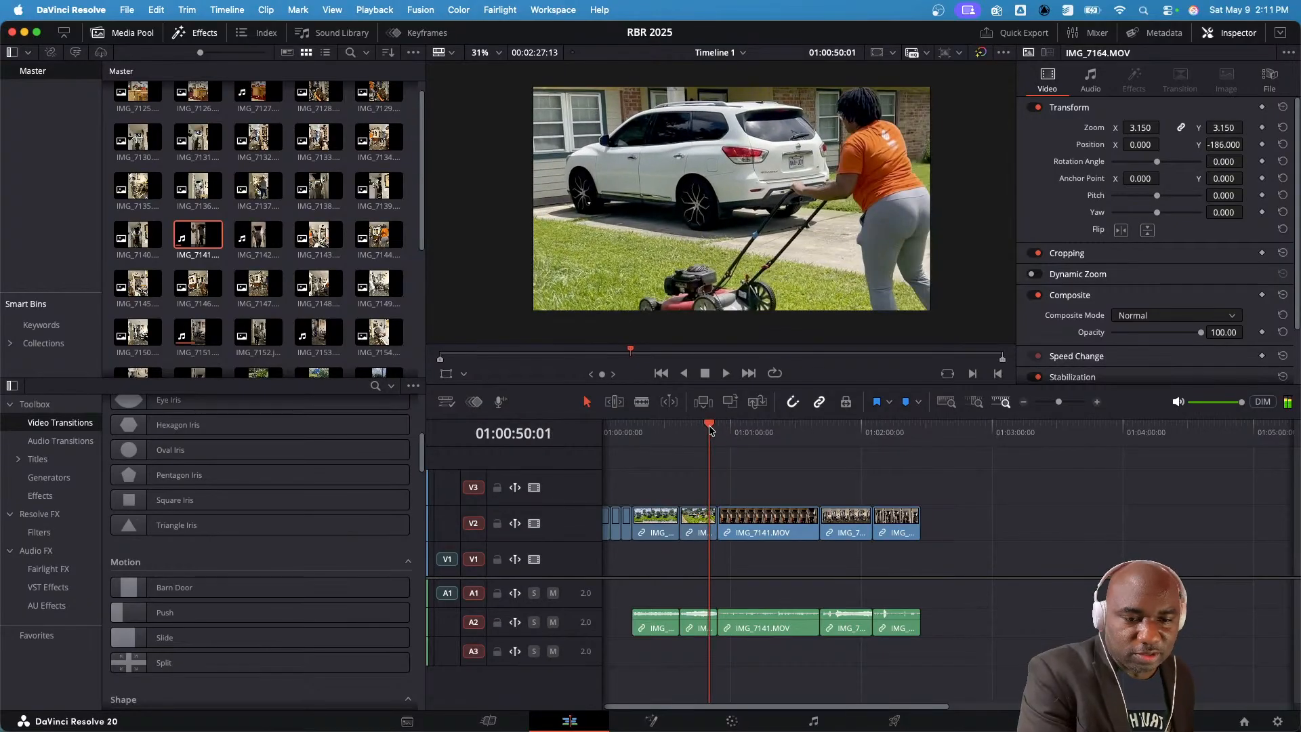
key(space)
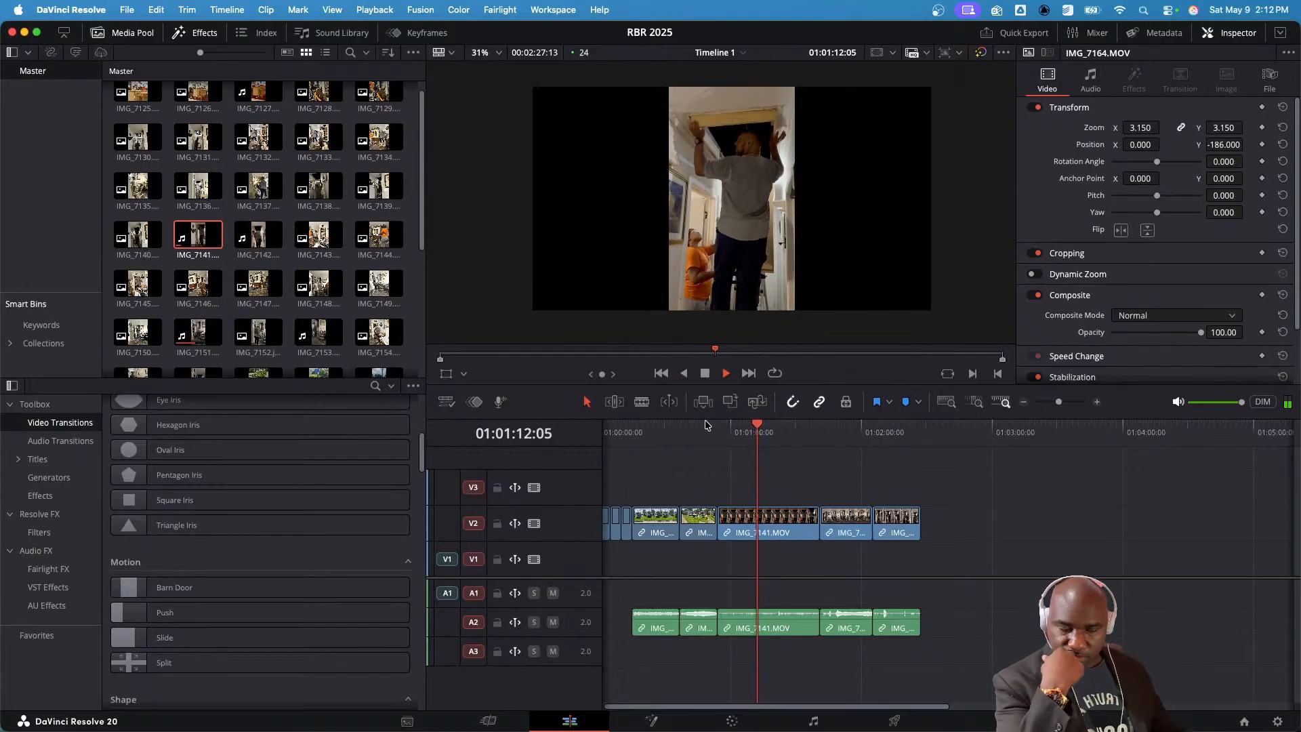
click(707, 375)
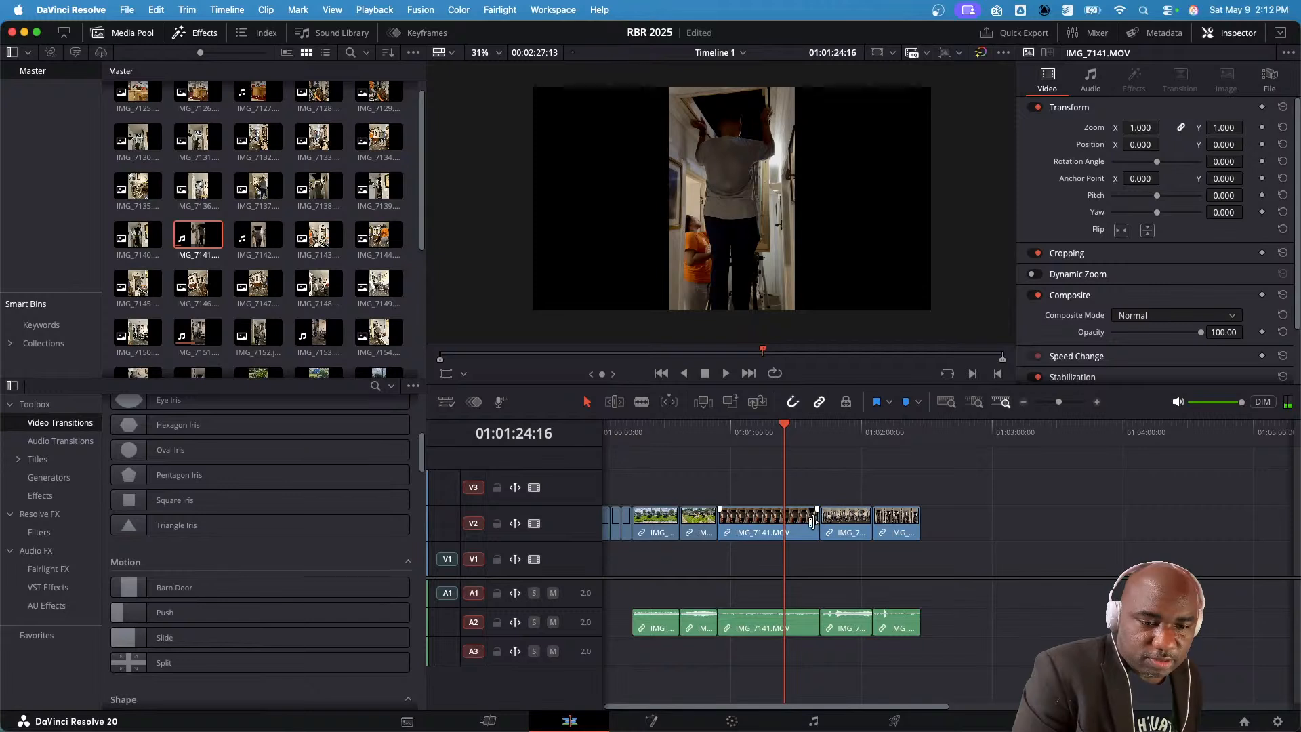
drag(813, 522, 774, 523)
click(752, 428)
drag(752, 429, 747, 431)
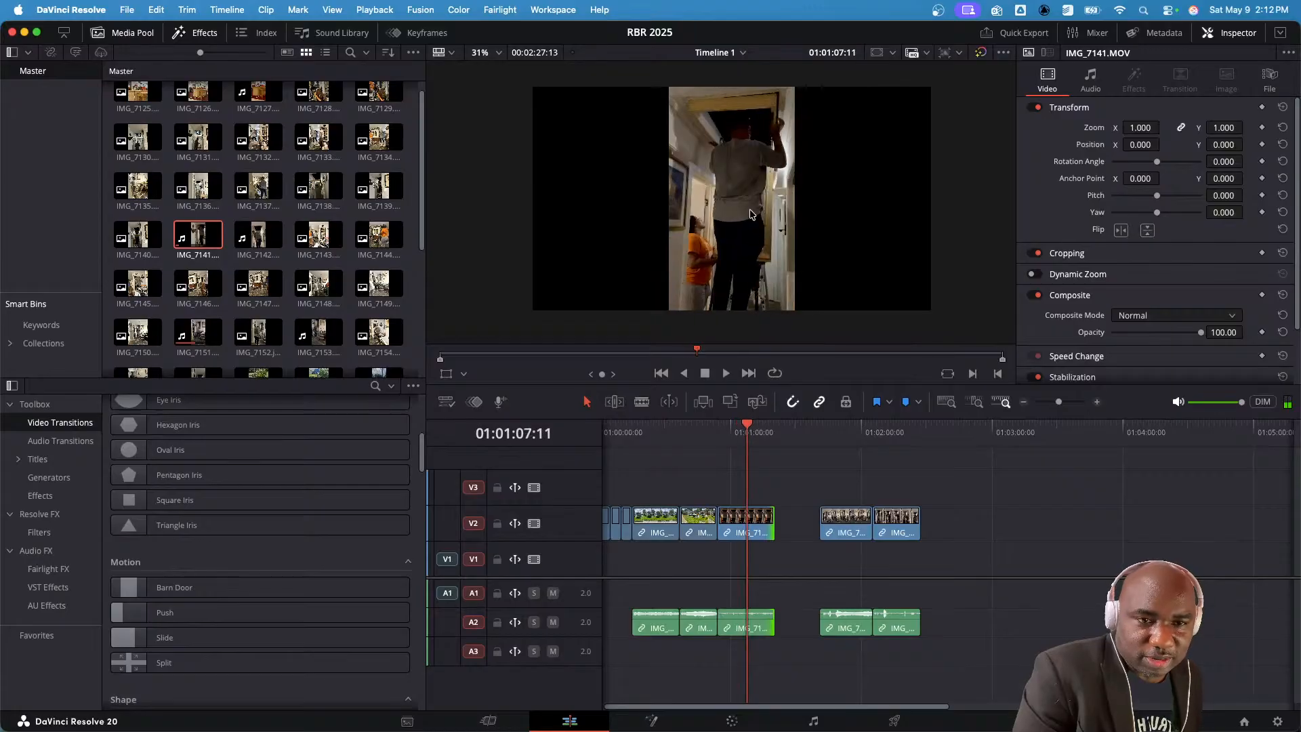
- Move the last two clips together against IMG_7141.MOV for a timeline of about 2 minutes 7 seconds, and scrub through IMG_7141.MOV
drag(979, 517, 820, 636)
drag(862, 526, 817, 525)
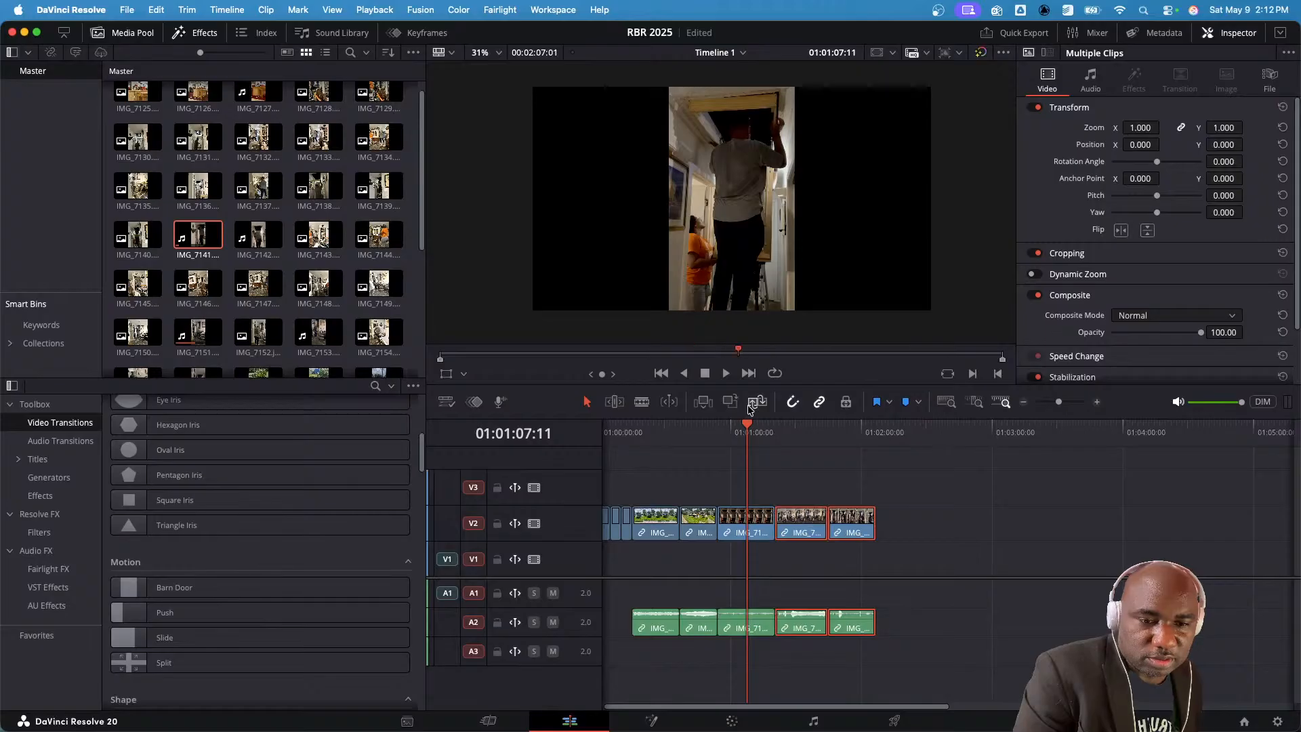
click(741, 425)
click(757, 428)
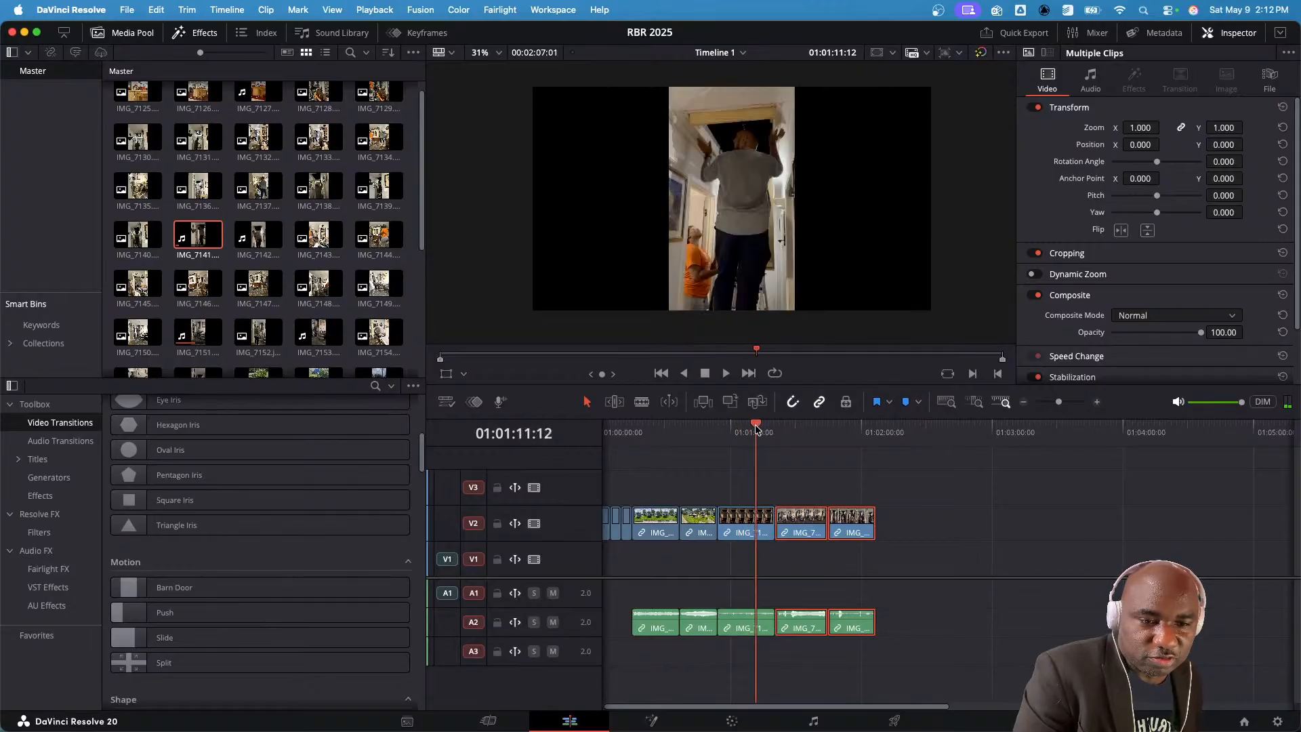
mouse_move(757, 429)
mouse_down()
mouse_move(732, 429)
mouse_move(747, 429)
mouse_up()
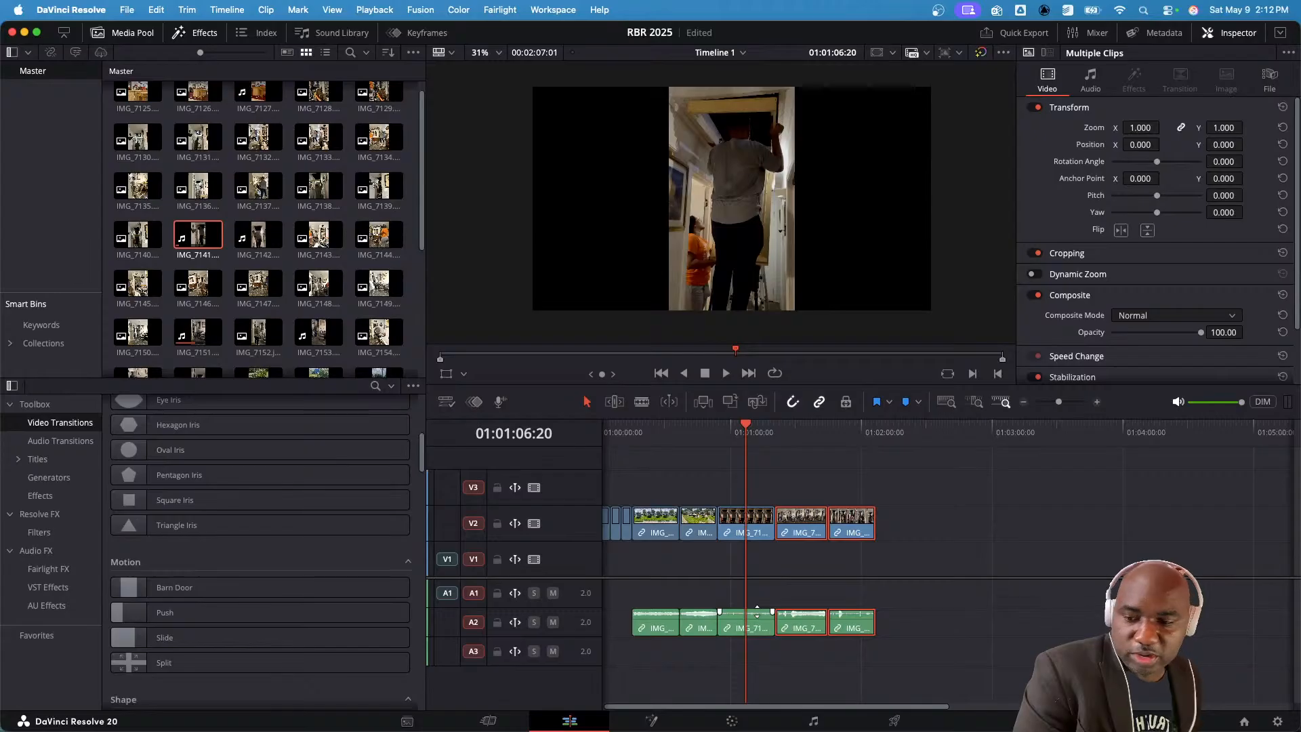
- Lower the hallway ladder clip's audio on A2 to silence and play the following clip to check its sound
drag(757, 609, 754, 651)
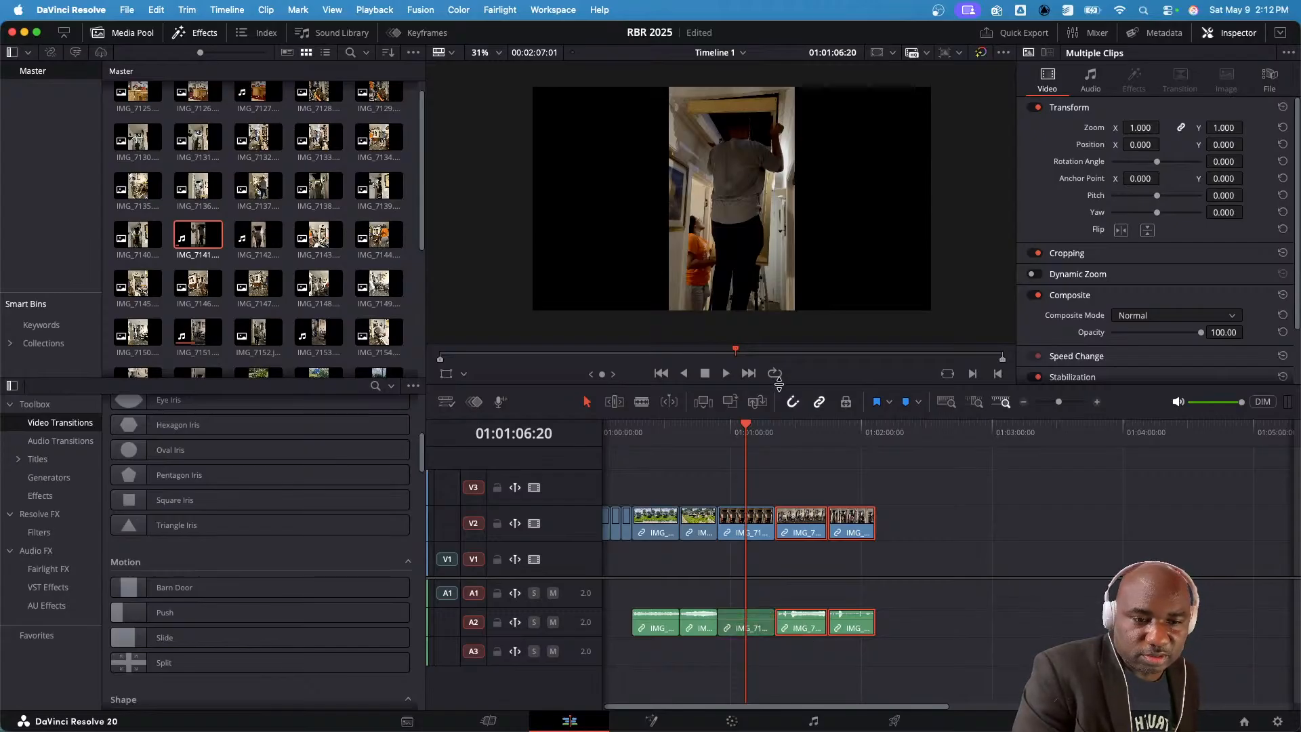
click(805, 425)
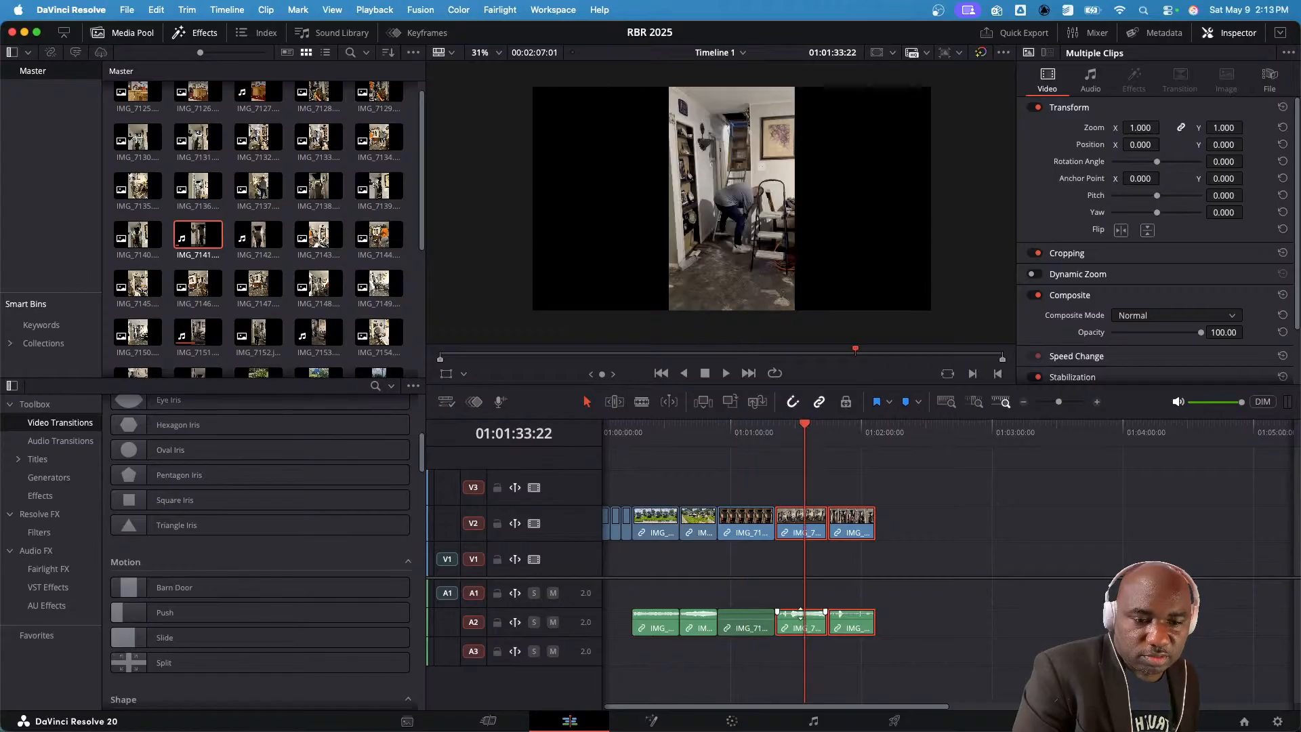
key(space)
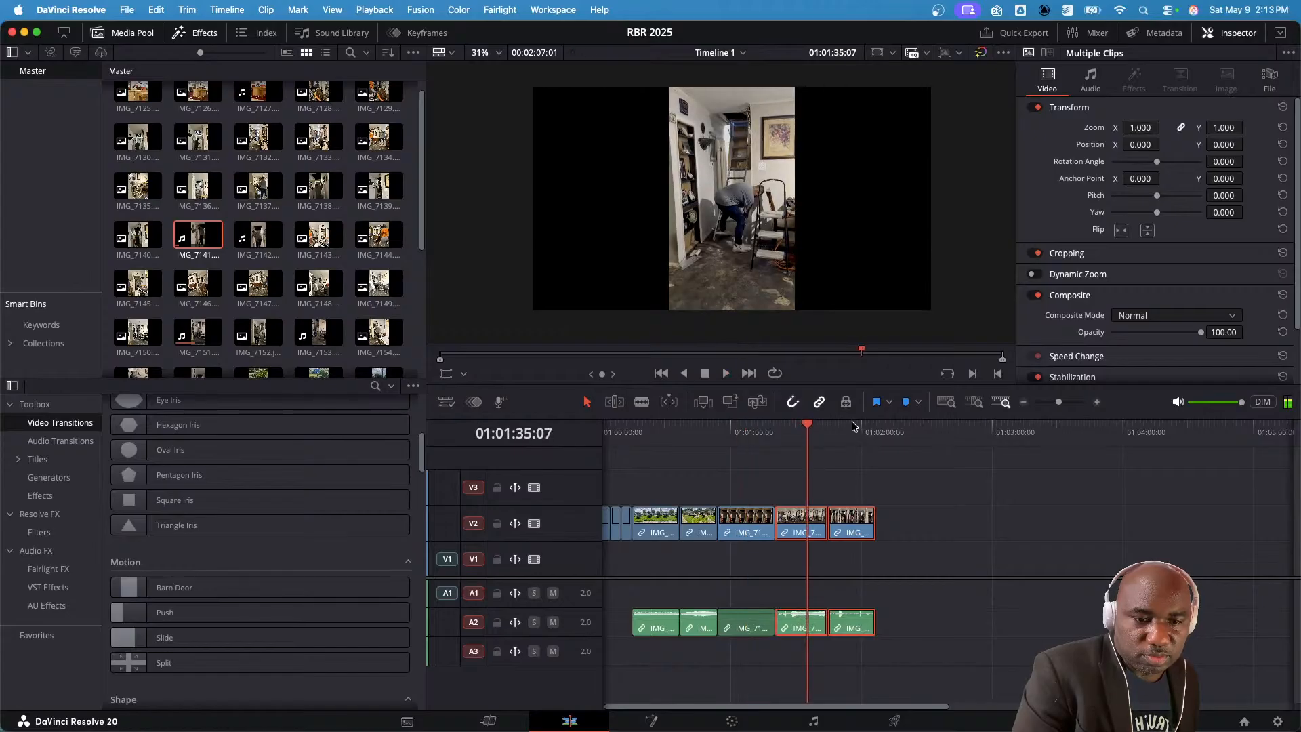
- Play back the last two clips and the earlier lawn-mowing clip to compare their audio
click(851, 427)
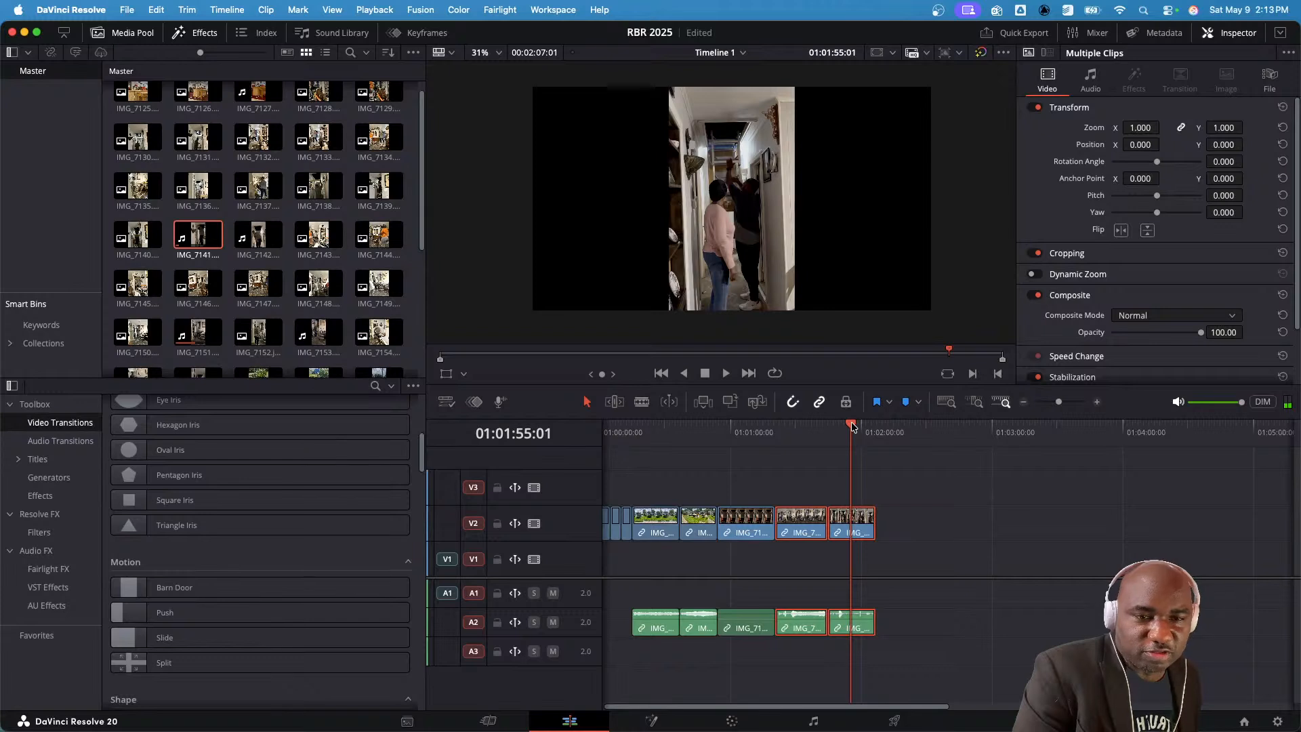
key(space)
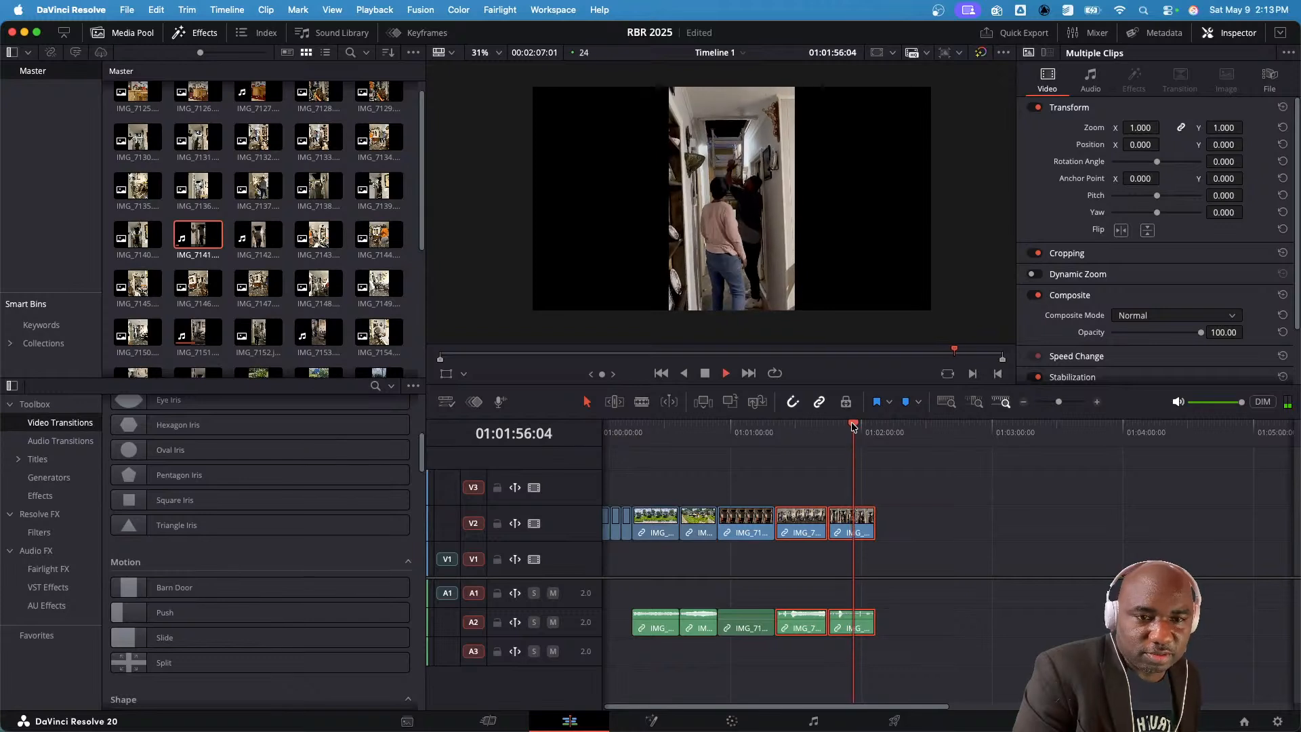
key(space)
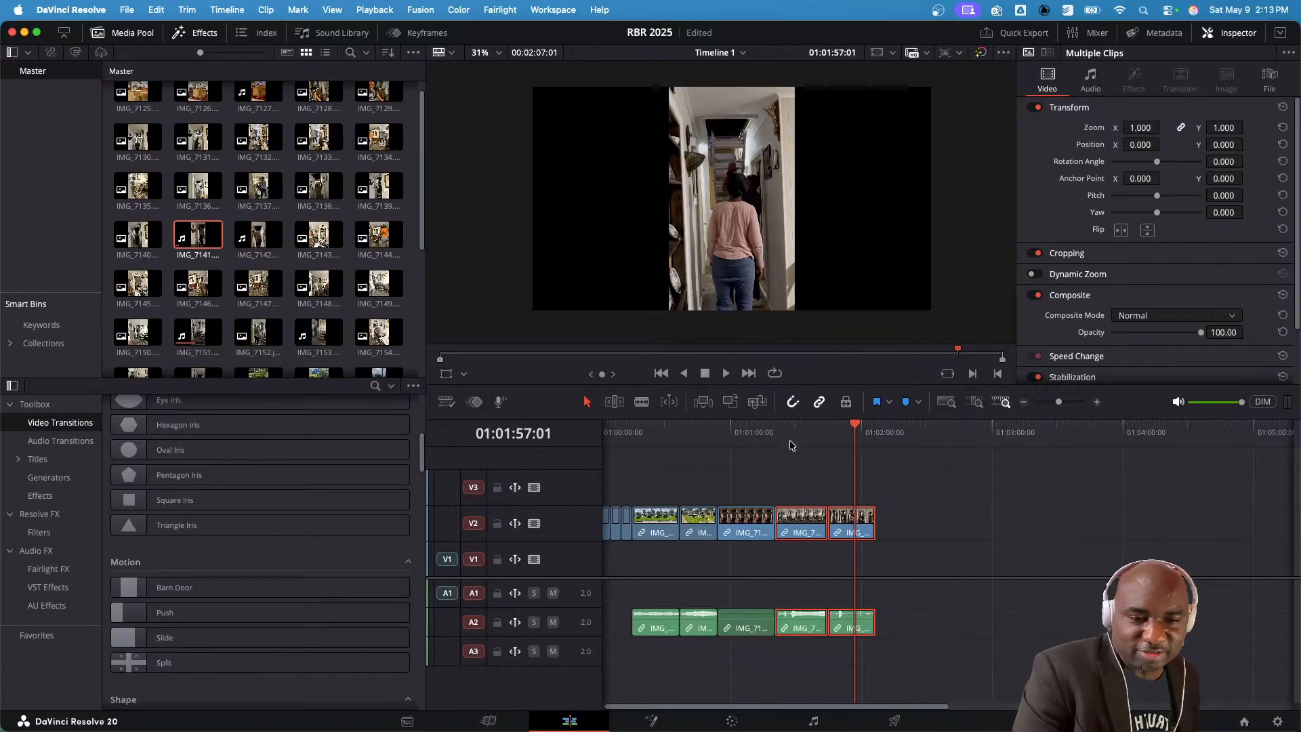
click(809, 427)
key(space)
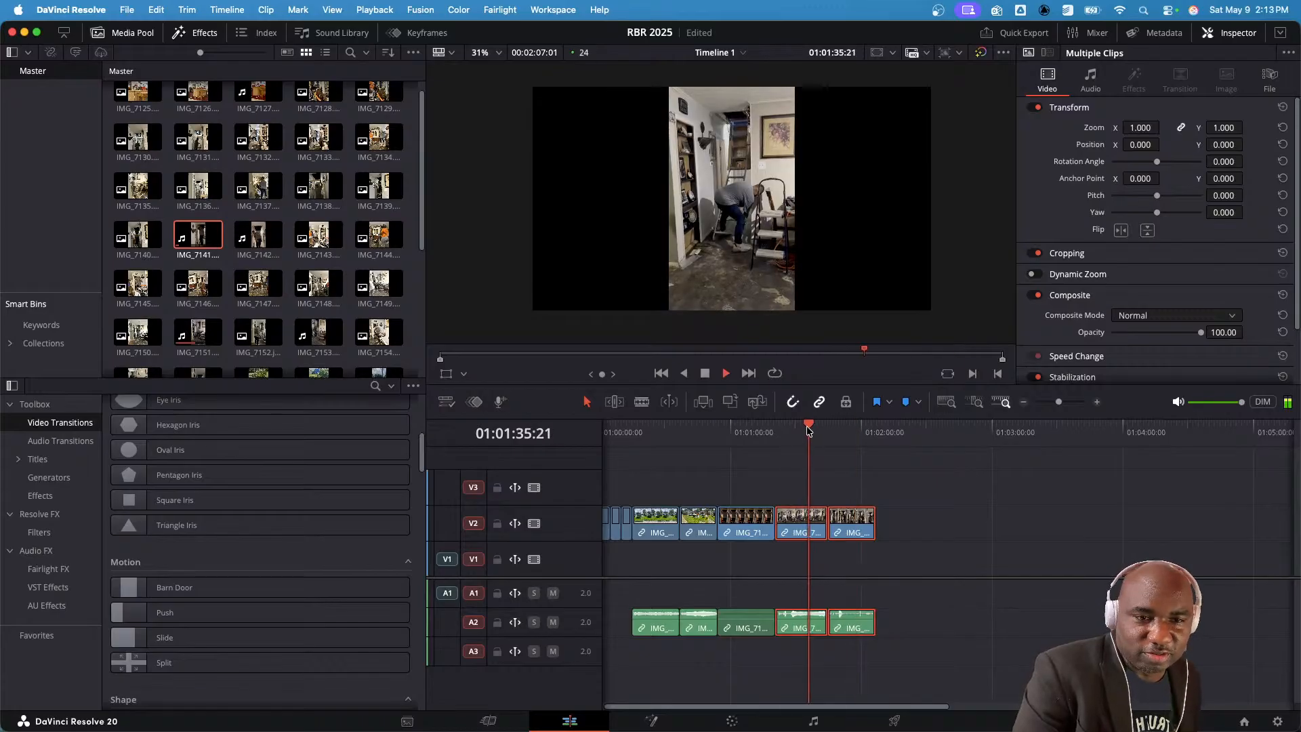
drag(809, 429, 791, 427)
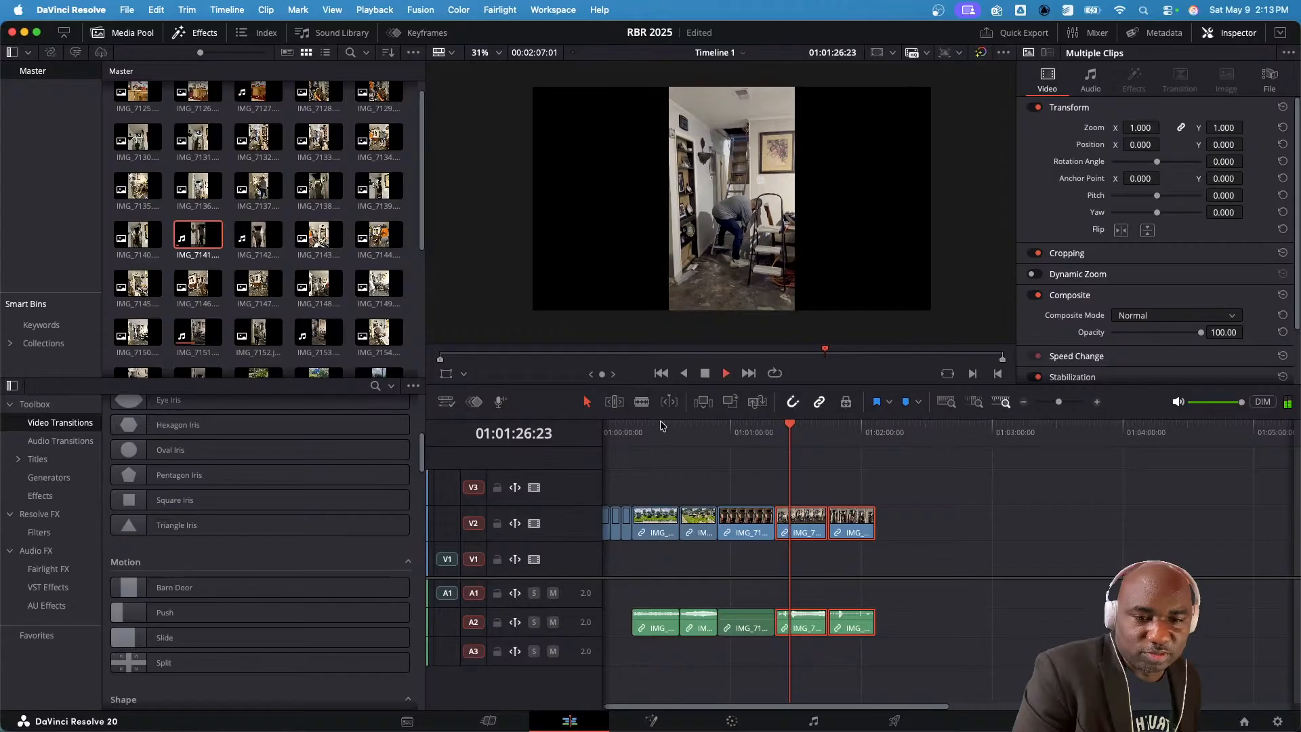
click(660, 427)
key(space)
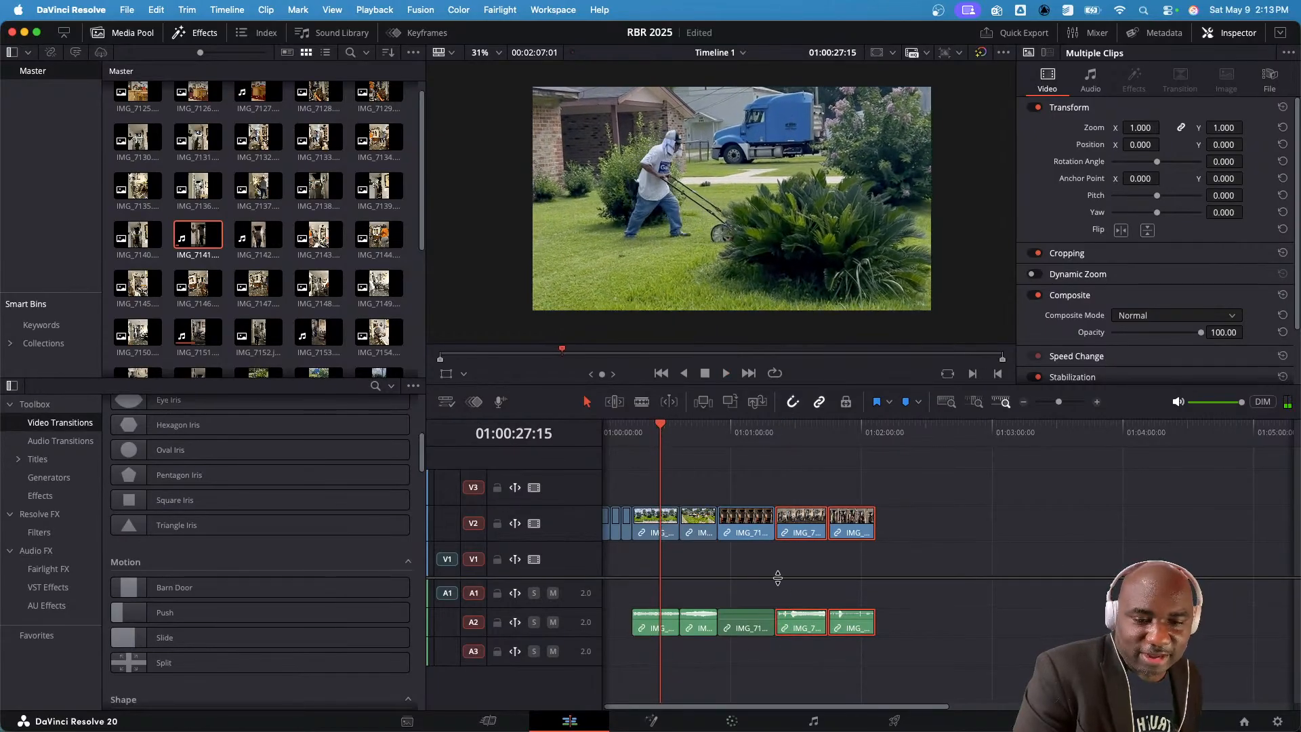
click(859, 429)
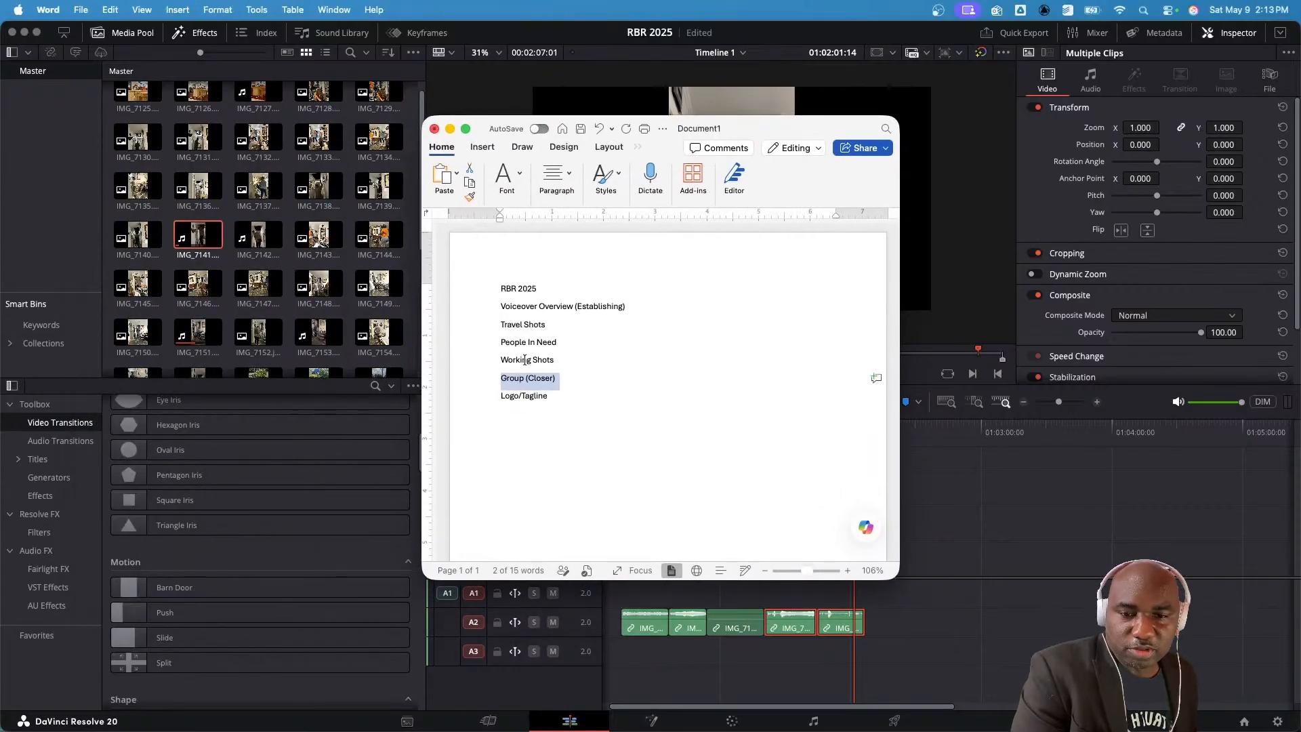
- Check the Working Shots entry in the Word shot outline and return to the editing timeline
click(528, 360)
scroll(524, 376, down, 1)
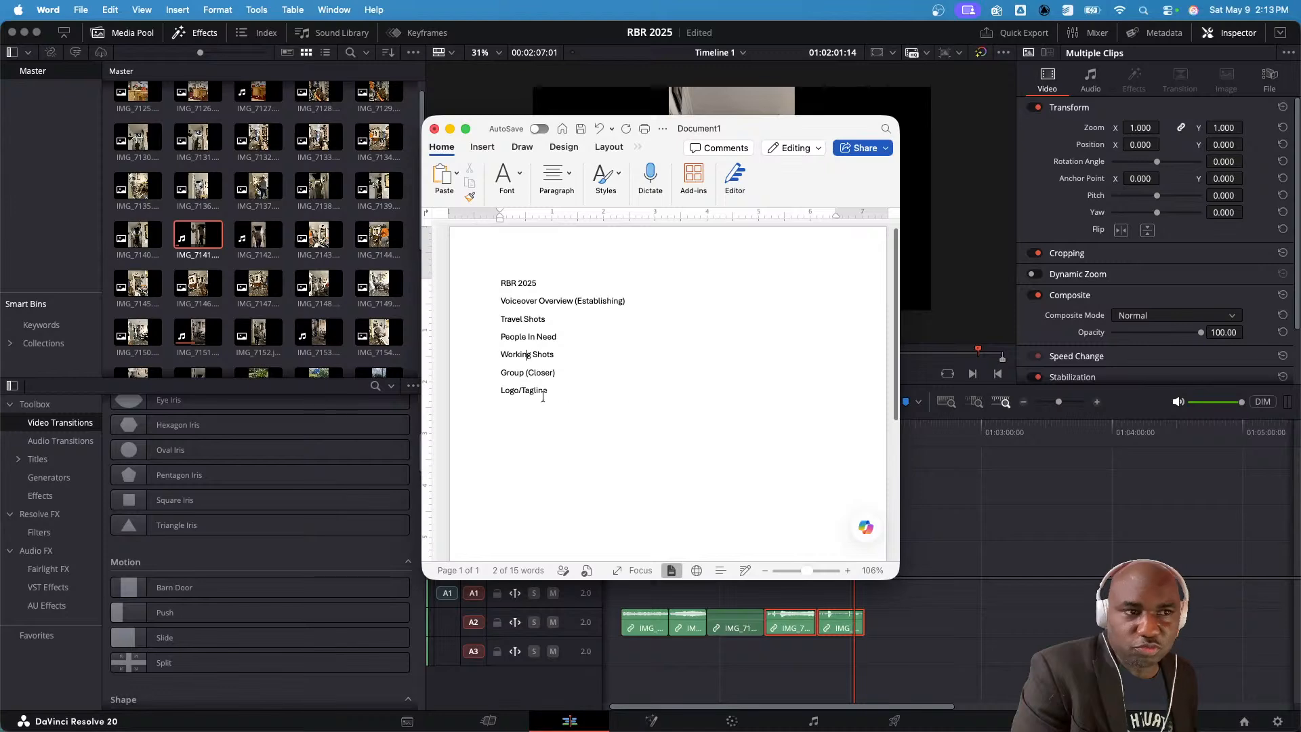
double_click(771, 122)
- Place the still IMG_7128.HEIC from the media pool on V3, aligned with the start of the second-to-last V2 clip
scroll(298, 252, down, 5)
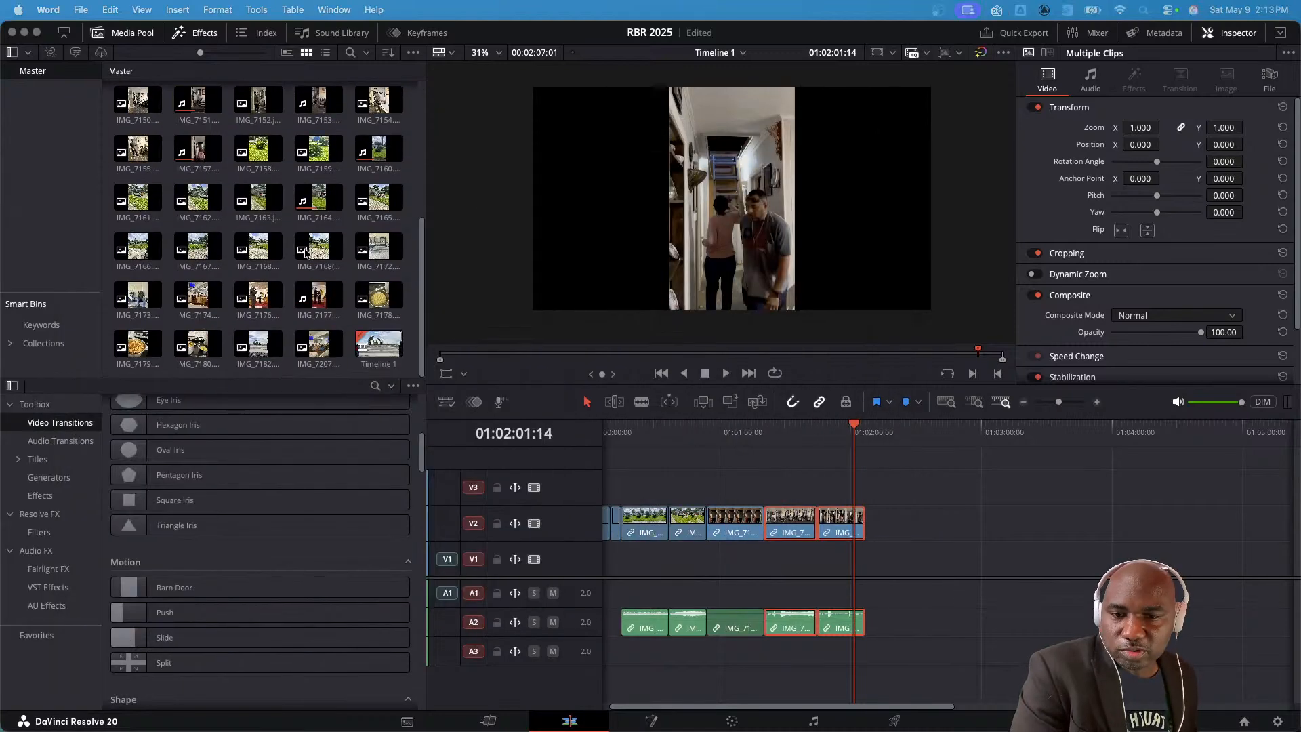
click(330, 342)
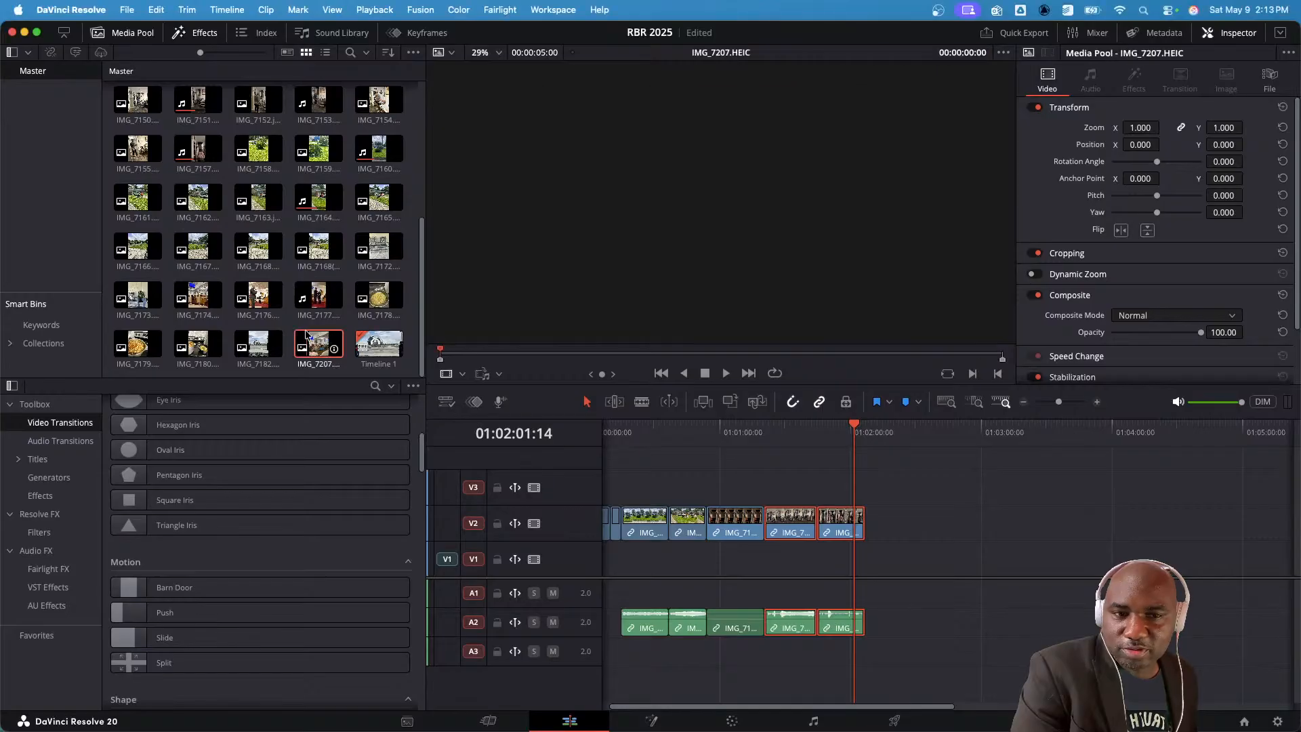
scroll(290, 319, up, 5)
click(258, 202)
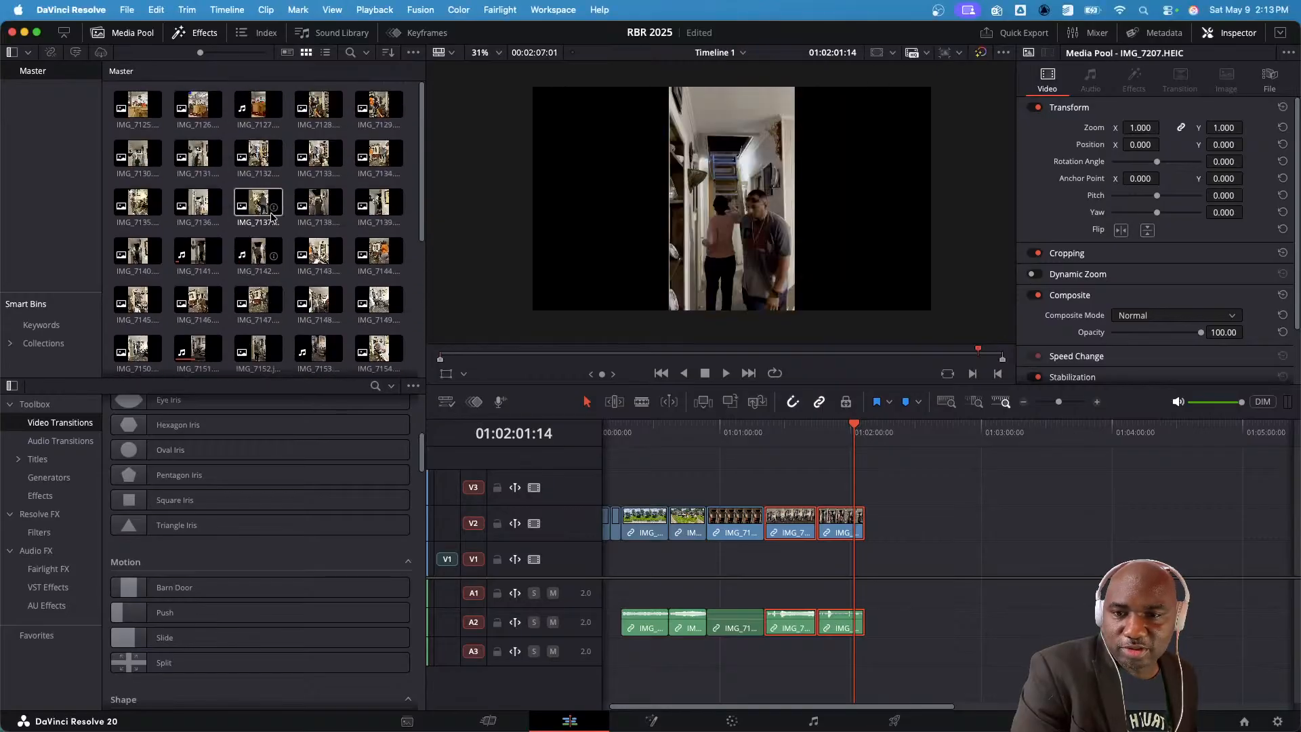
click(271, 123)
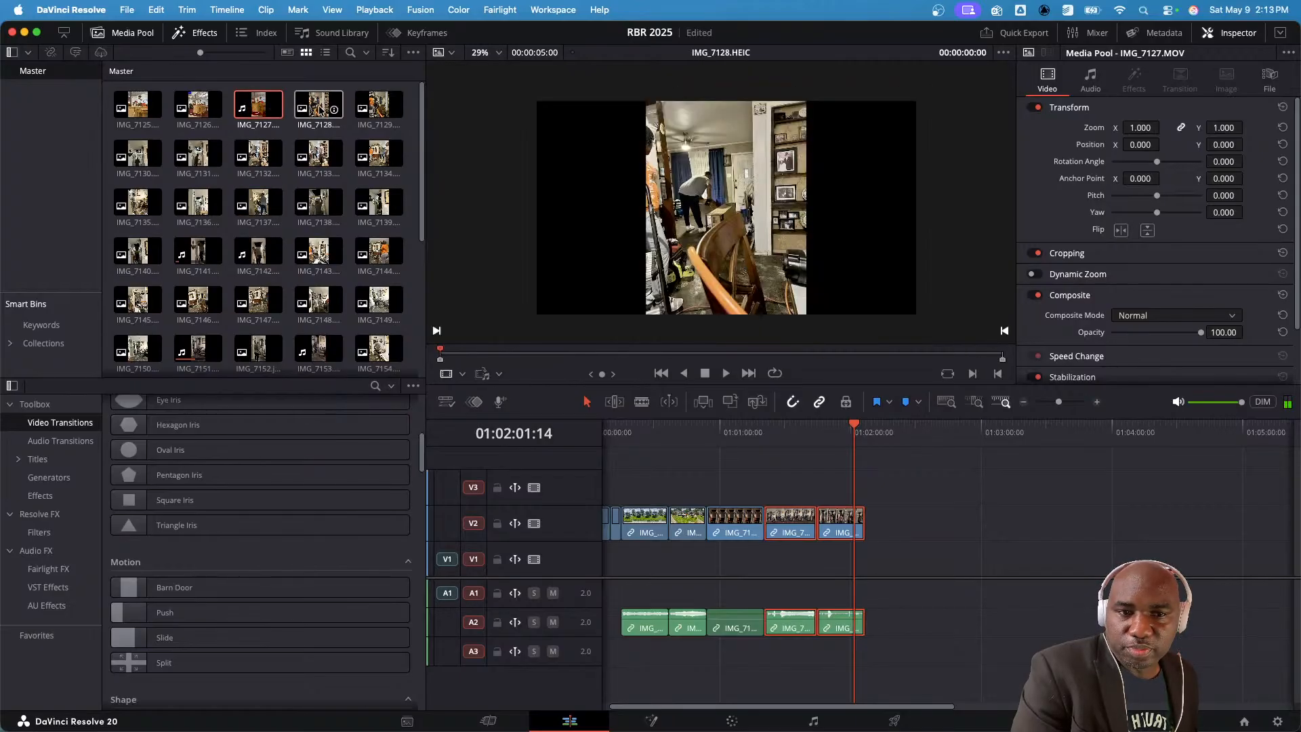
drag(318, 106, 771, 486)
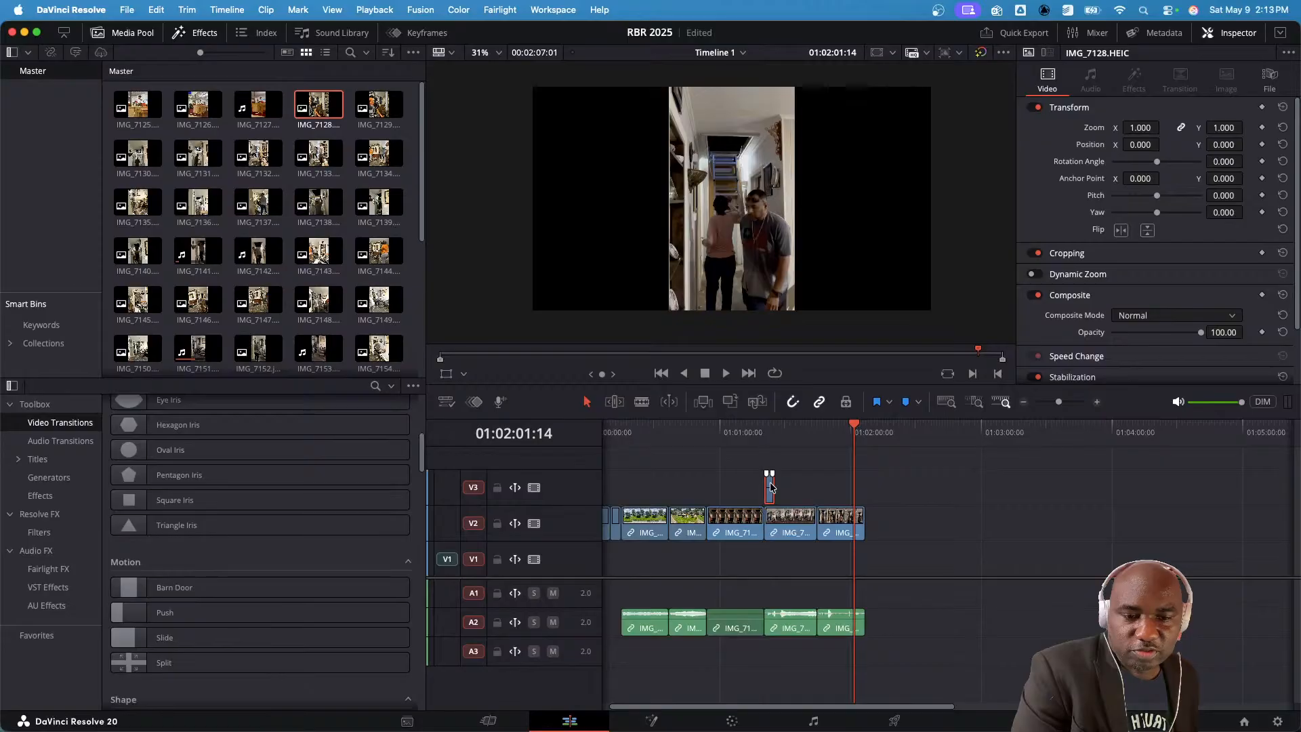
- Add the still IMG_7130.HEIC on V3 directly after IMG_7128.HEIC and preview the cut between them
click(378, 106)
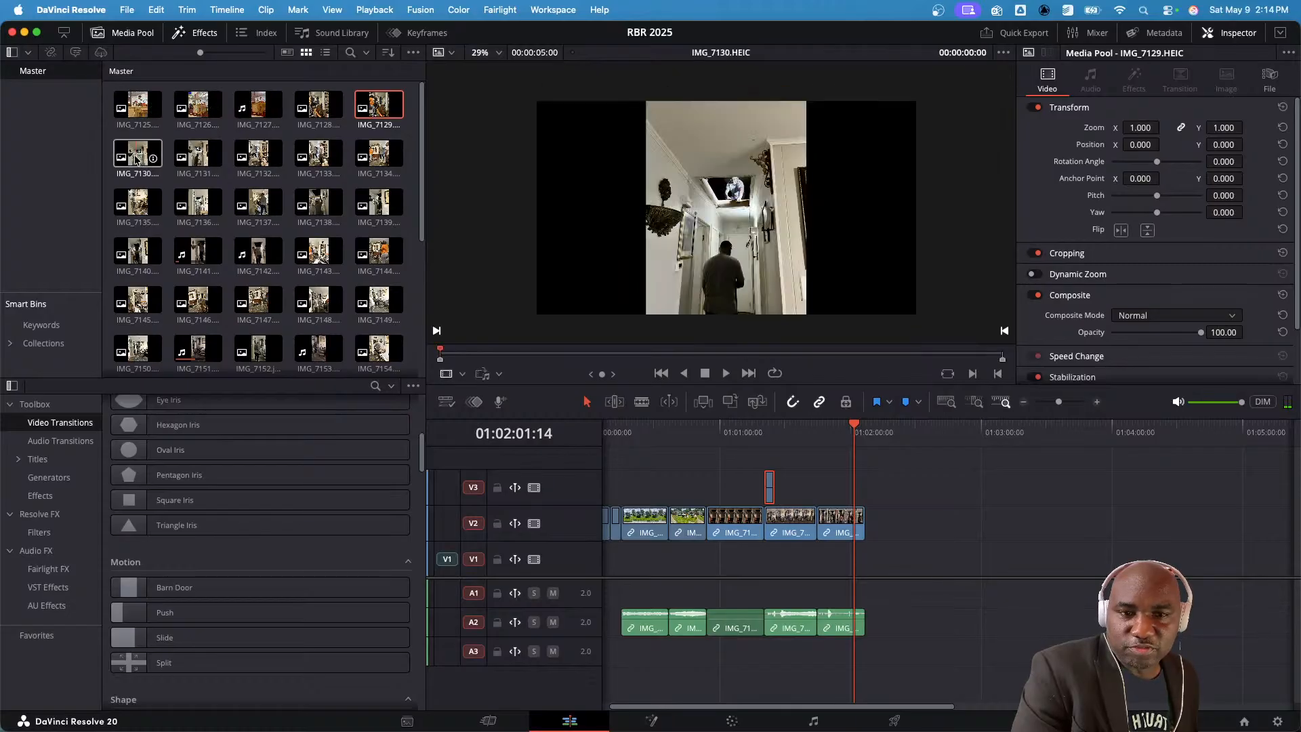
click(148, 157)
drag(149, 157, 783, 479)
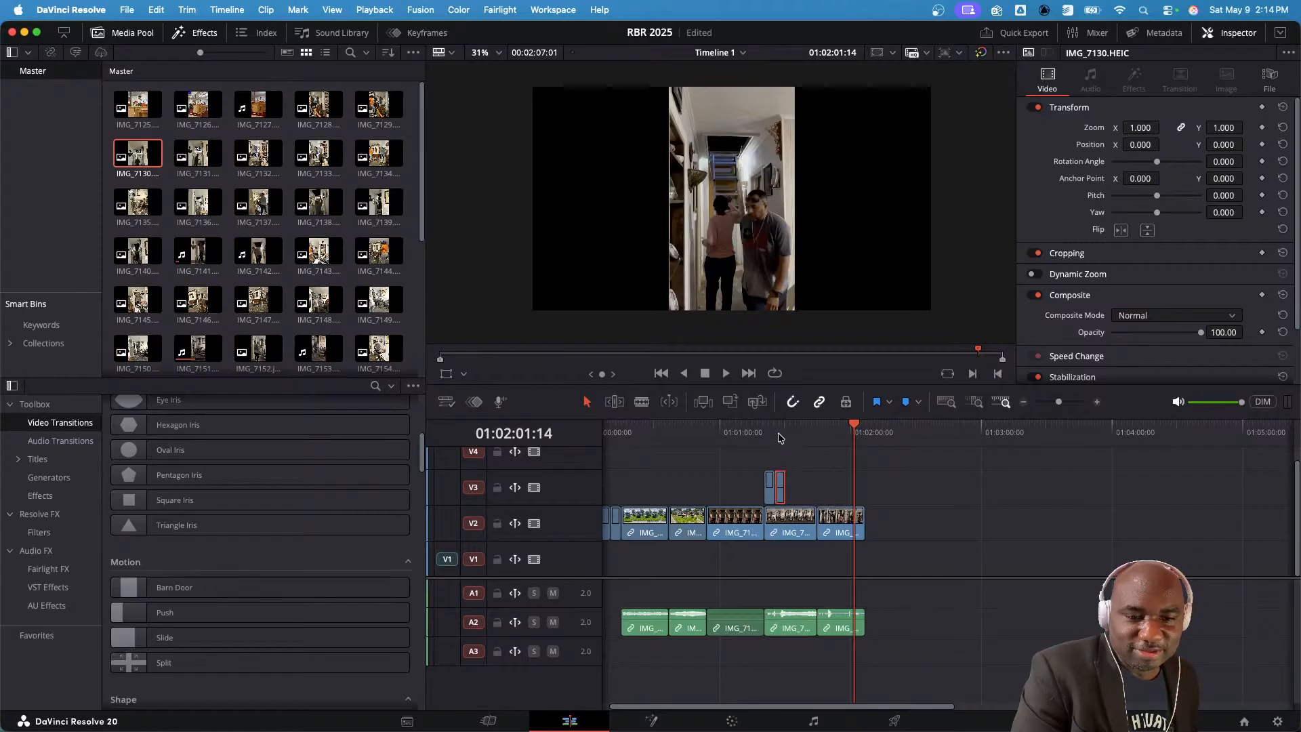
click(775, 431)
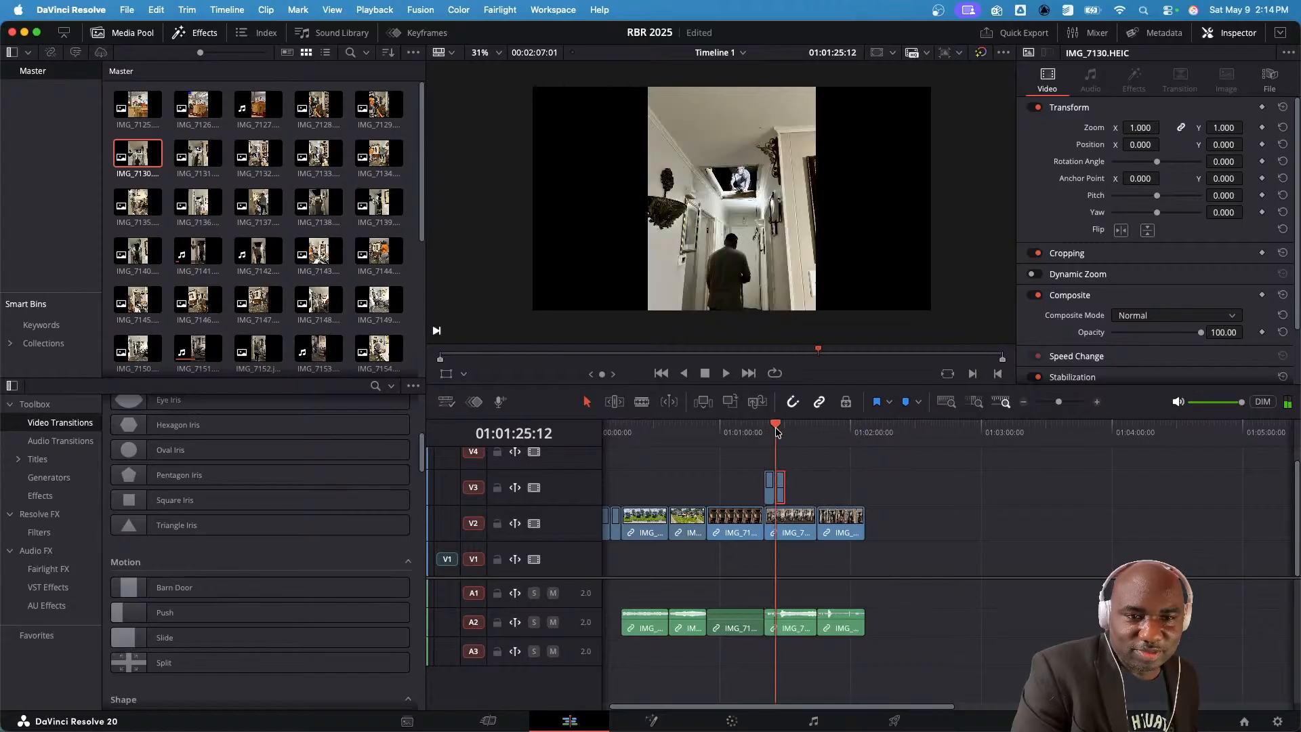
drag(769, 494, 781, 491)
click(129, 204)
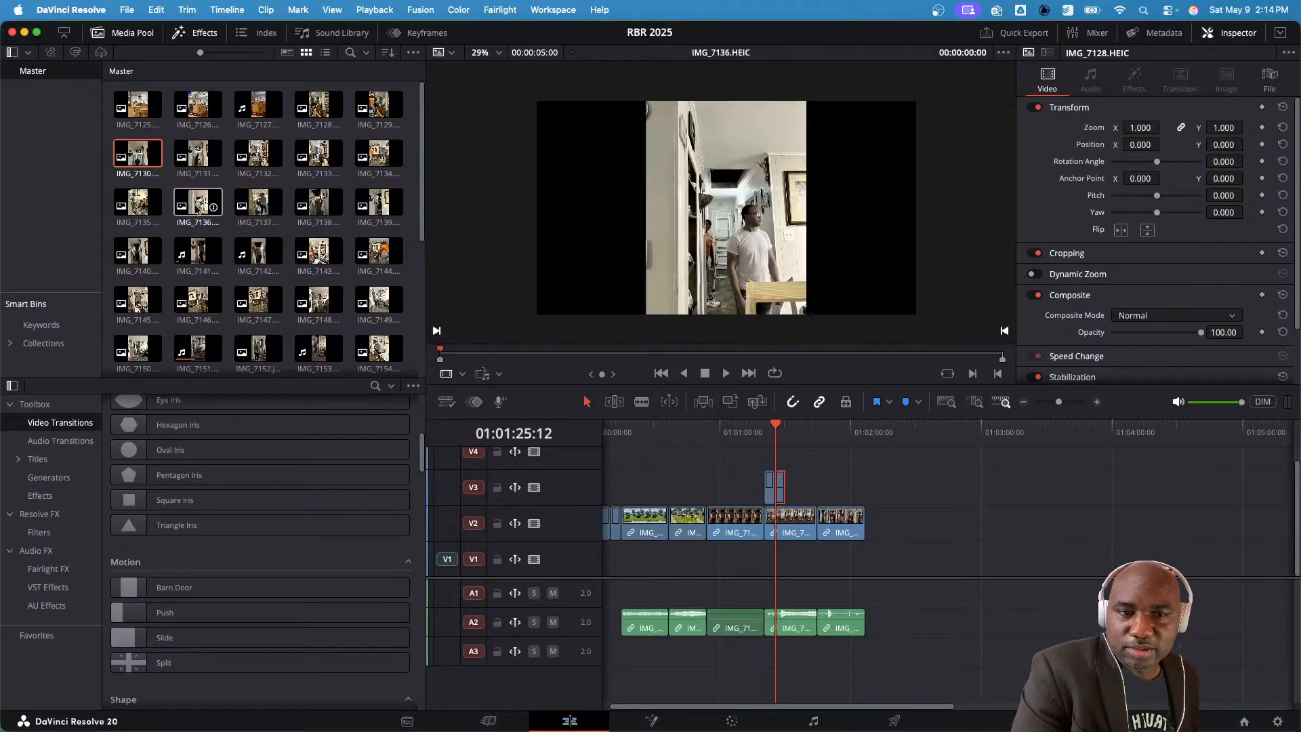
drag(150, 105, 900, 524)
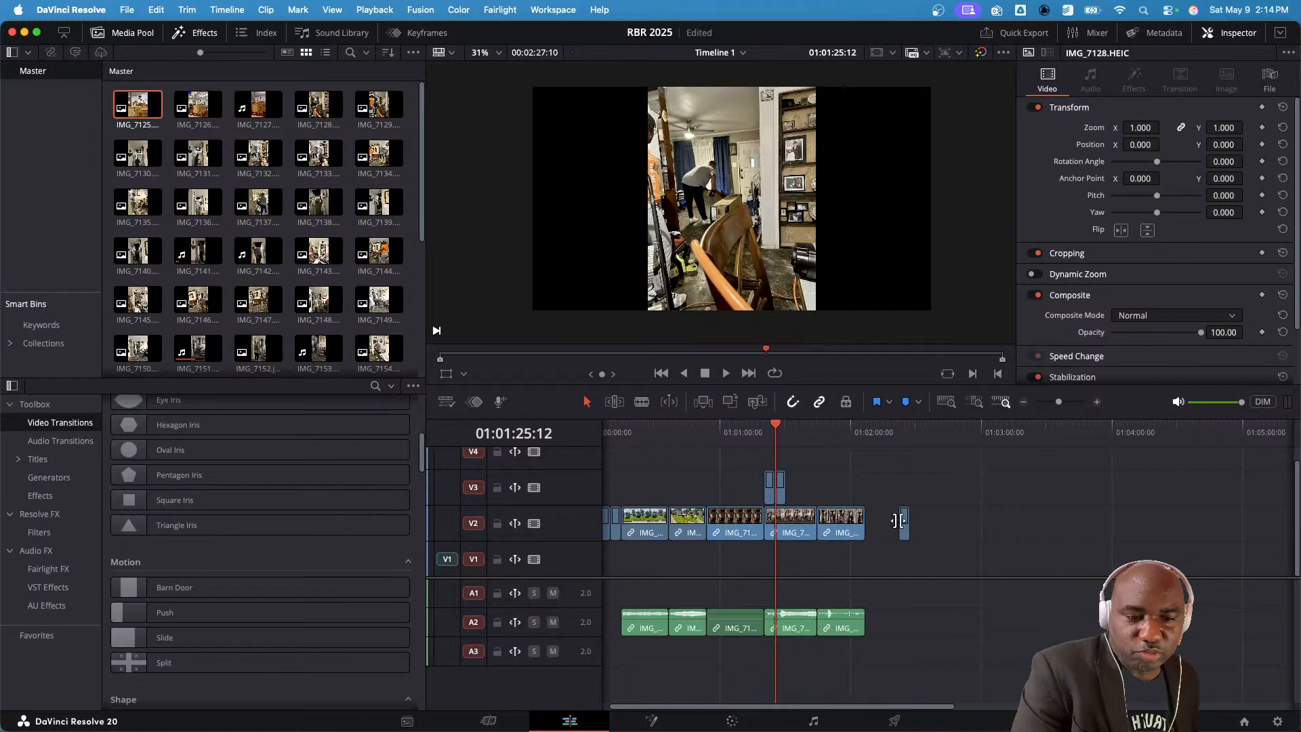
key(Escape)
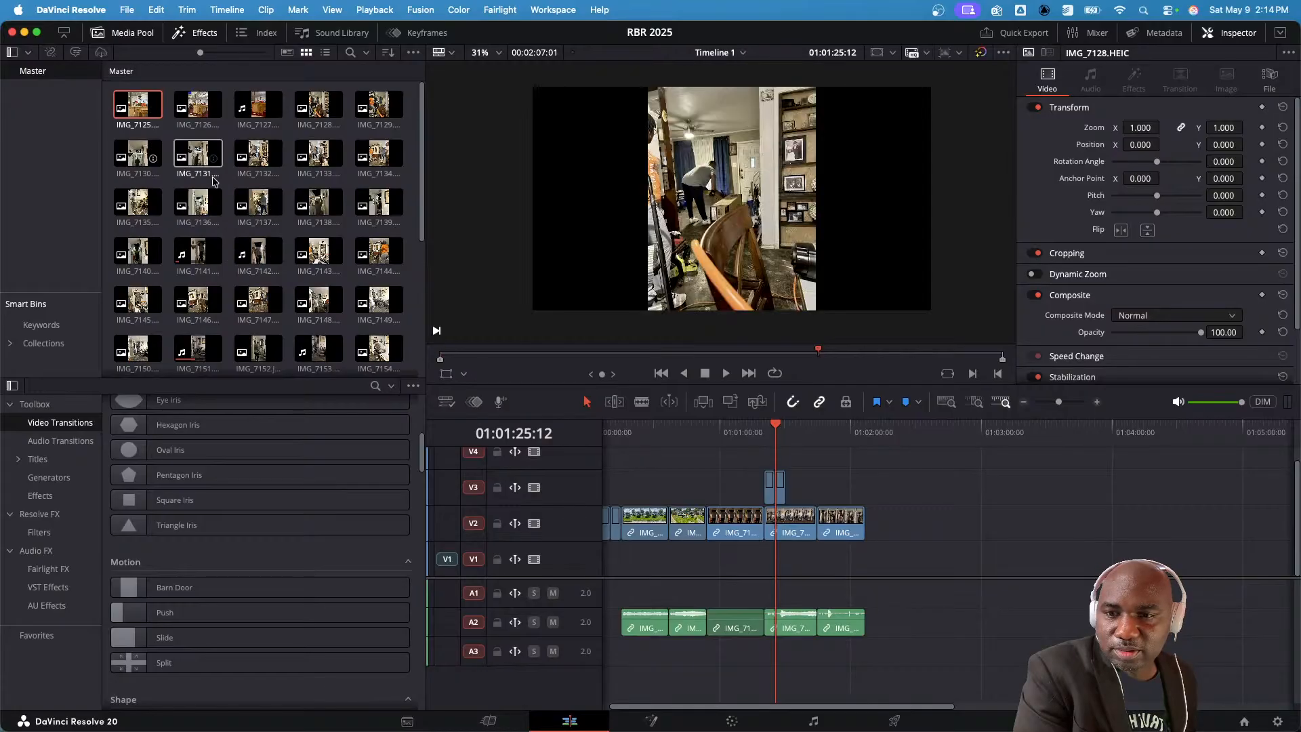
- Look through the remaining media pool footage and play the last timeline clip to its end
scroll(271, 214, down, 2)
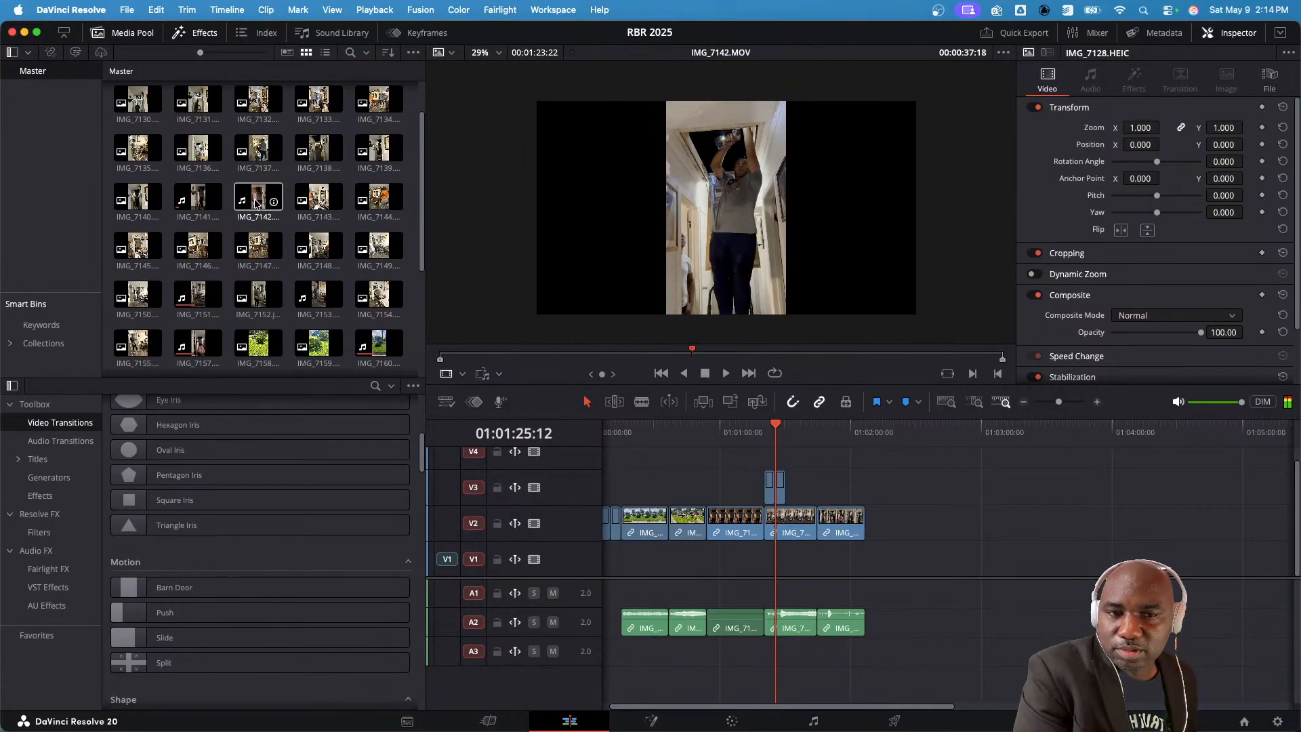
scroll(200, 217, down, 2)
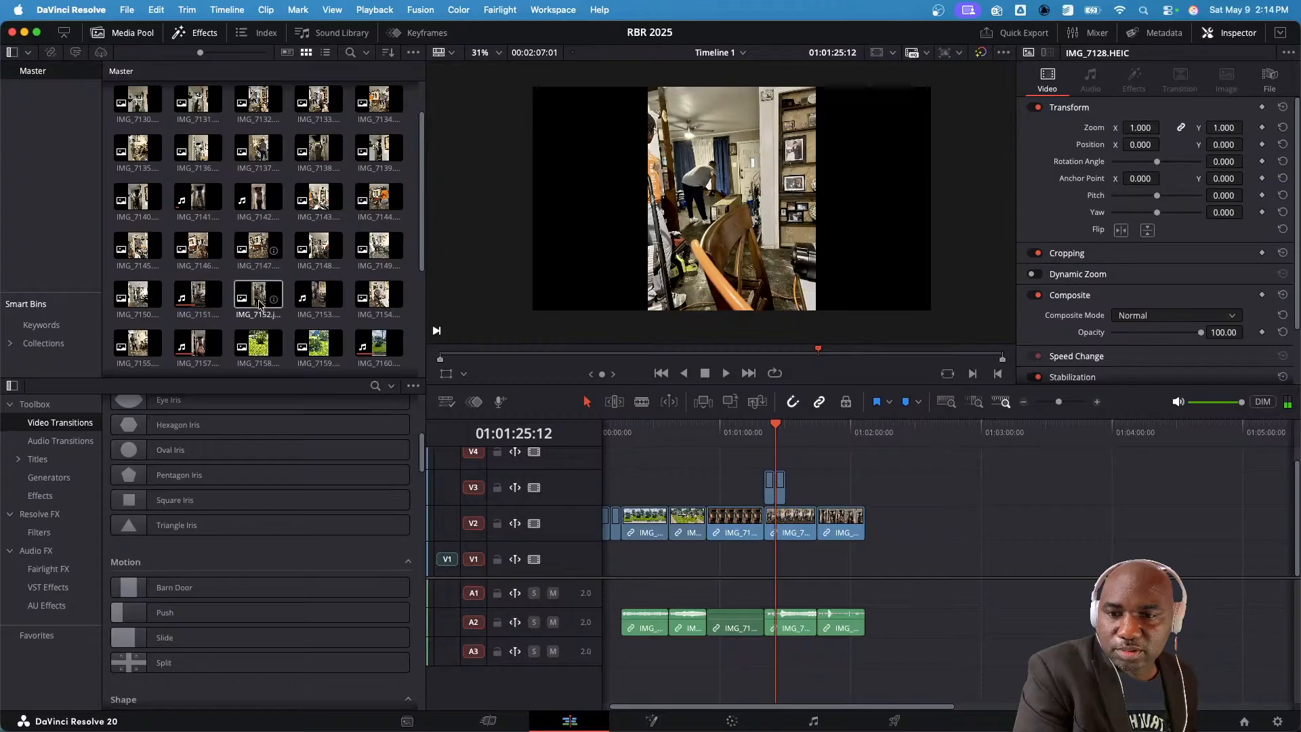
scroll(264, 299, down, 1)
scroll(271, 301, down, 10)
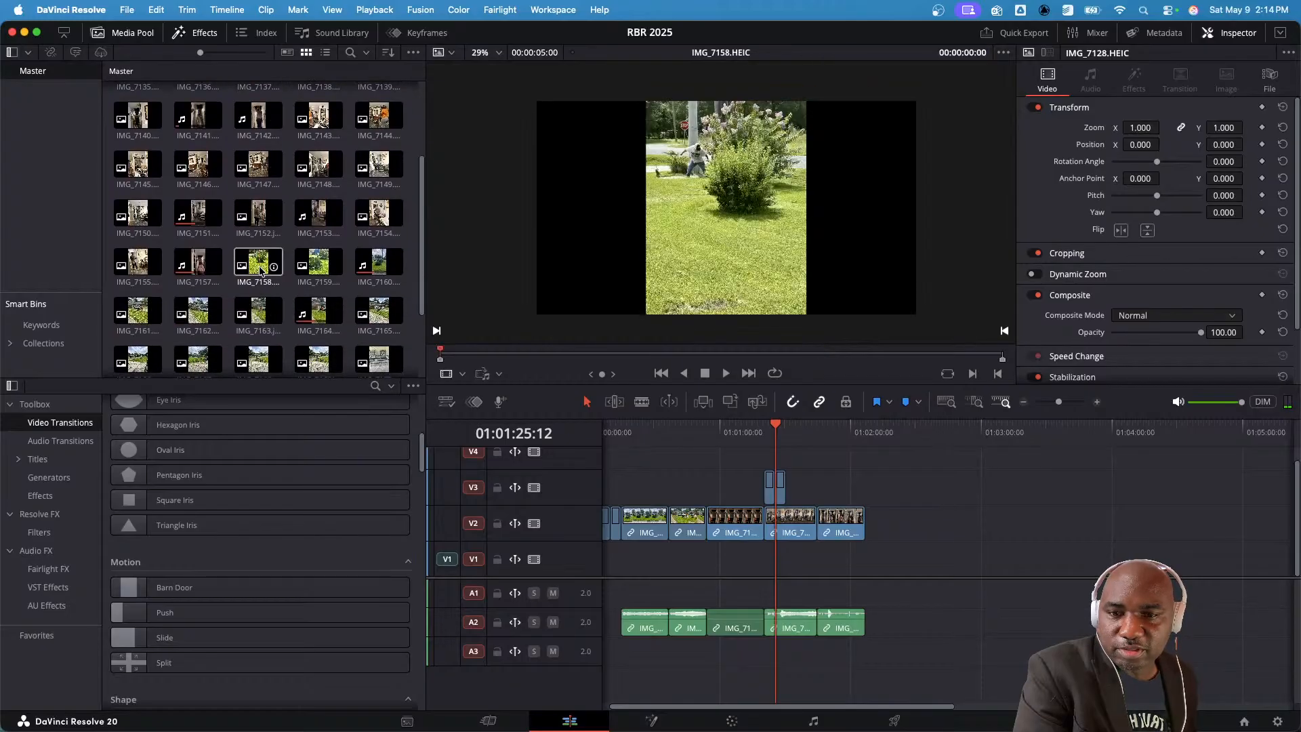
scroll(252, 298, down, 1)
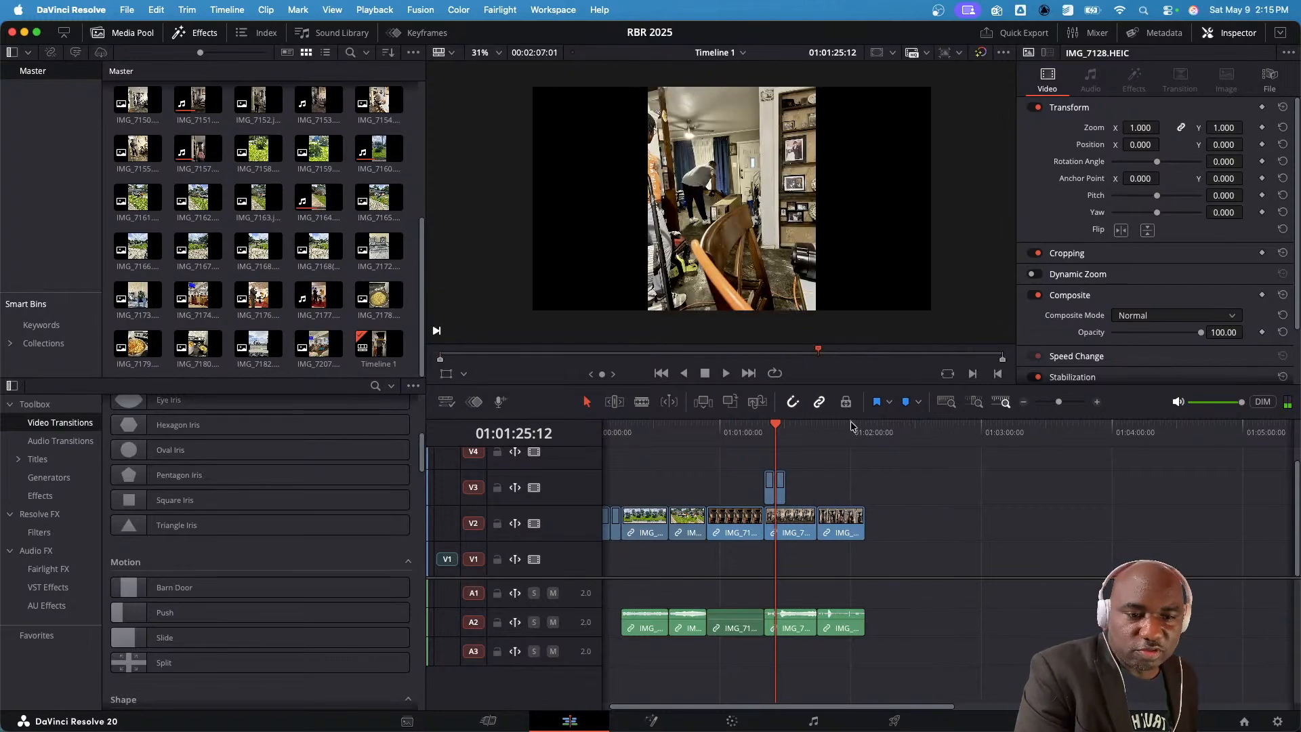
click(837, 438)
key(space)
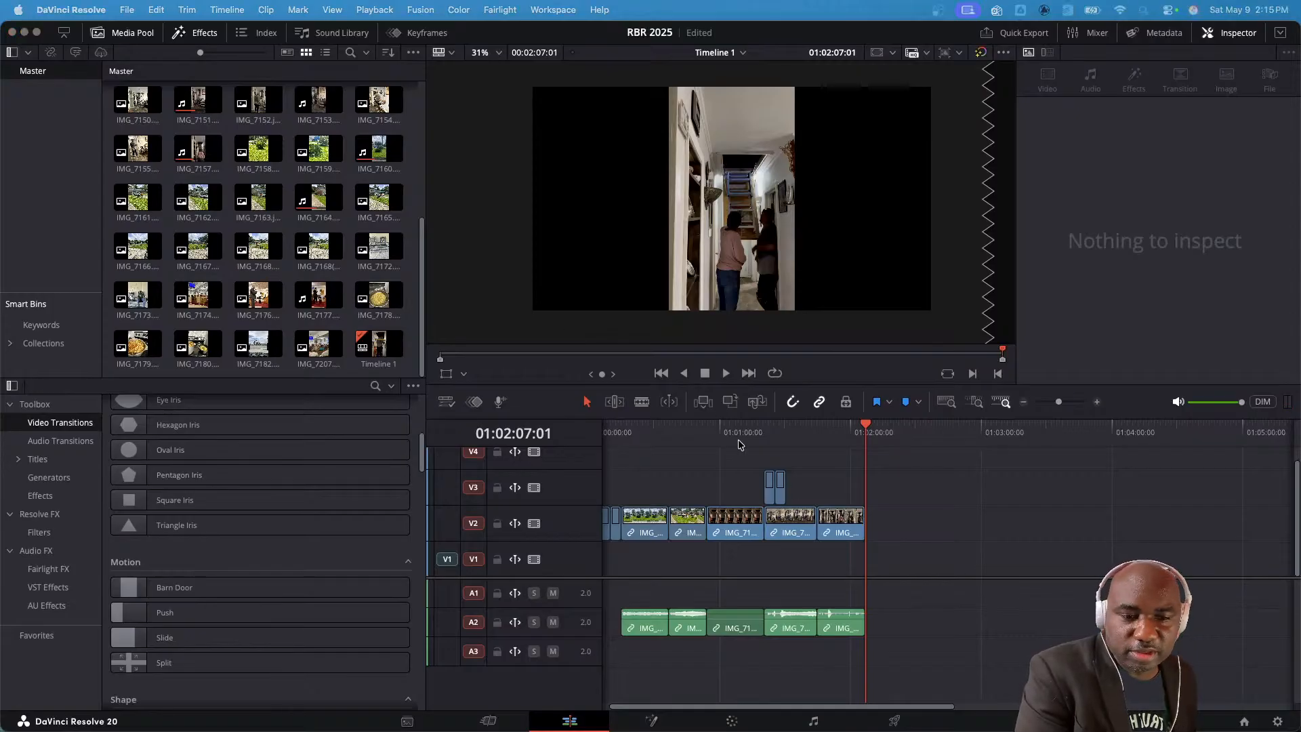
- Apply the Brightness Flash Fusion transition at the V2 cut between IMG_7164.MOV and IMG_7141.MOV
scroll(742, 450, left, 1)
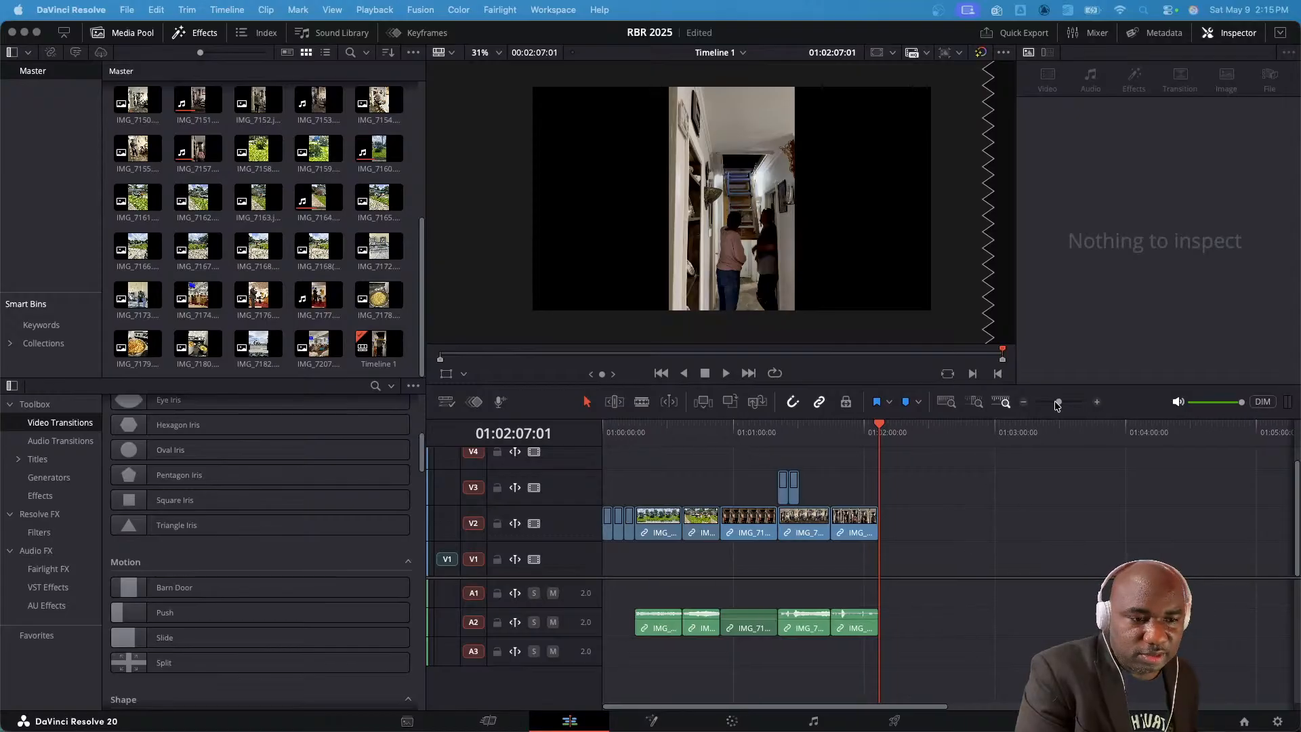
drag(1055, 405, 1061, 405)
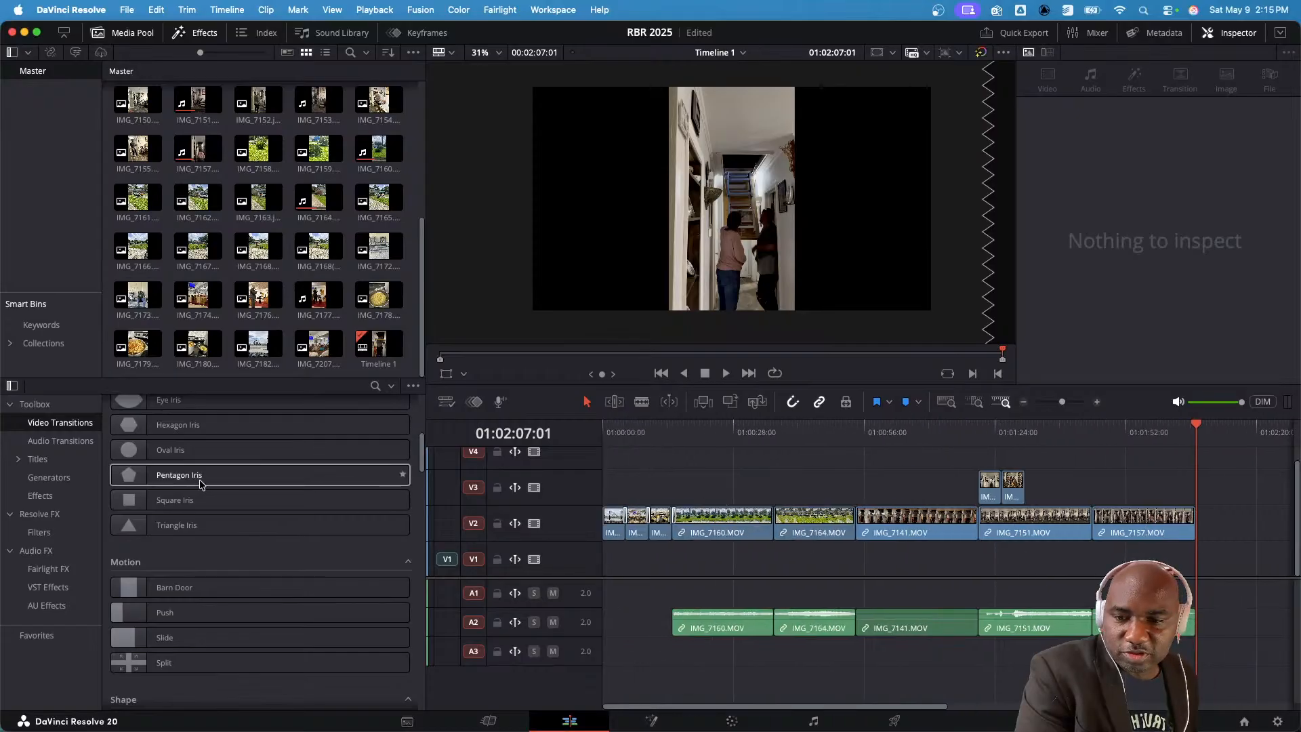
scroll(204, 528, down, 3)
scroll(223, 515, down, 10)
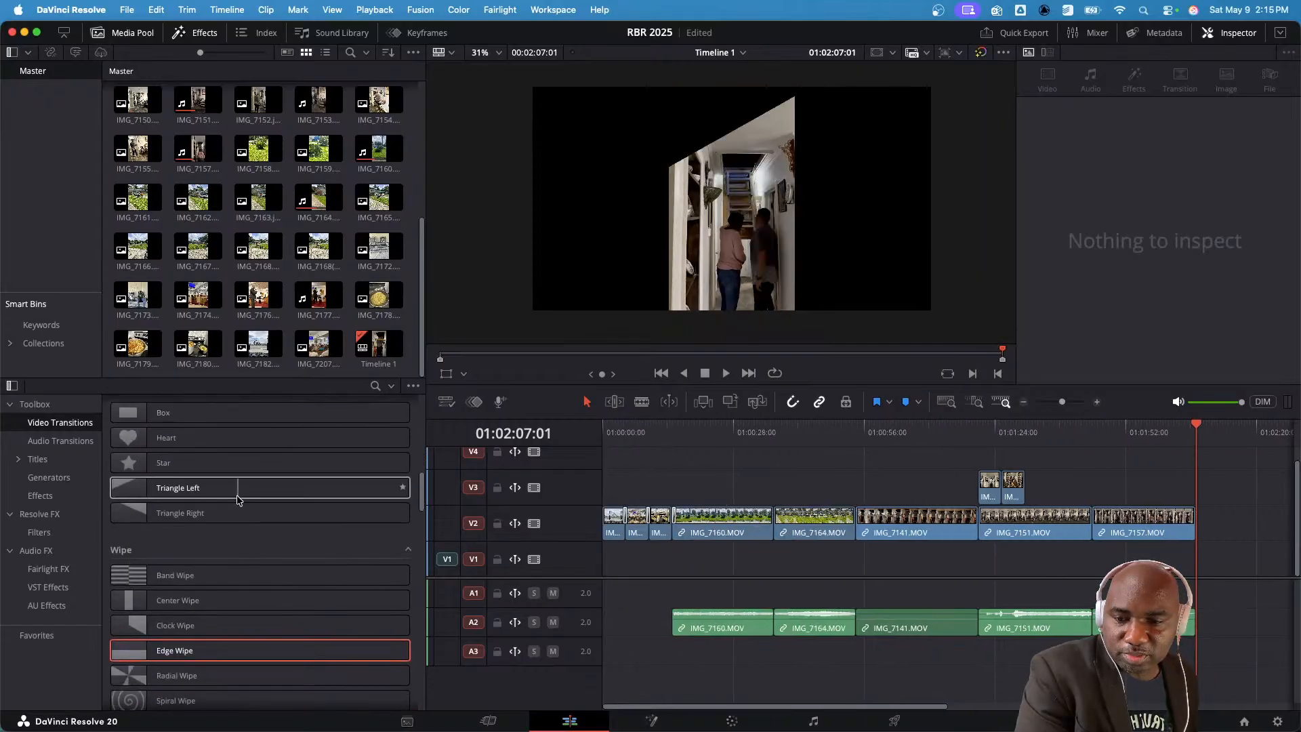
scroll(240, 502, down, 5)
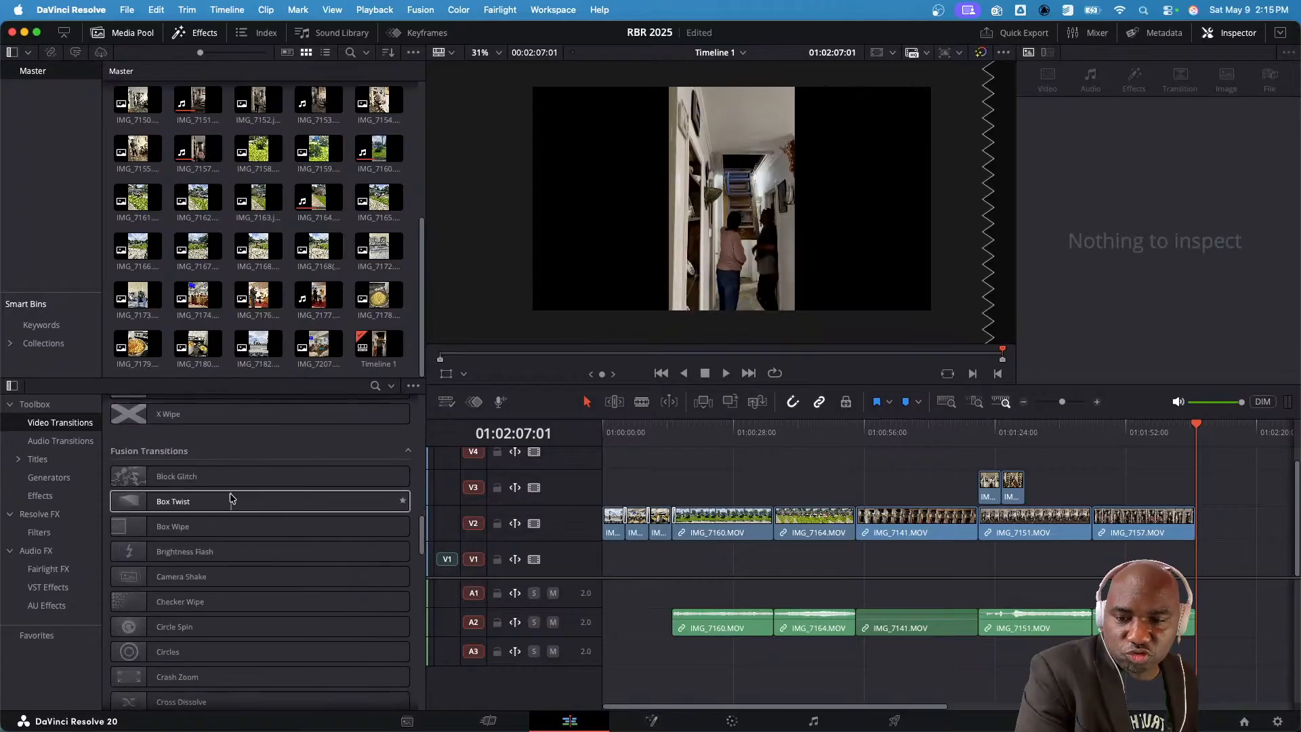
click(826, 518)
click(767, 425)
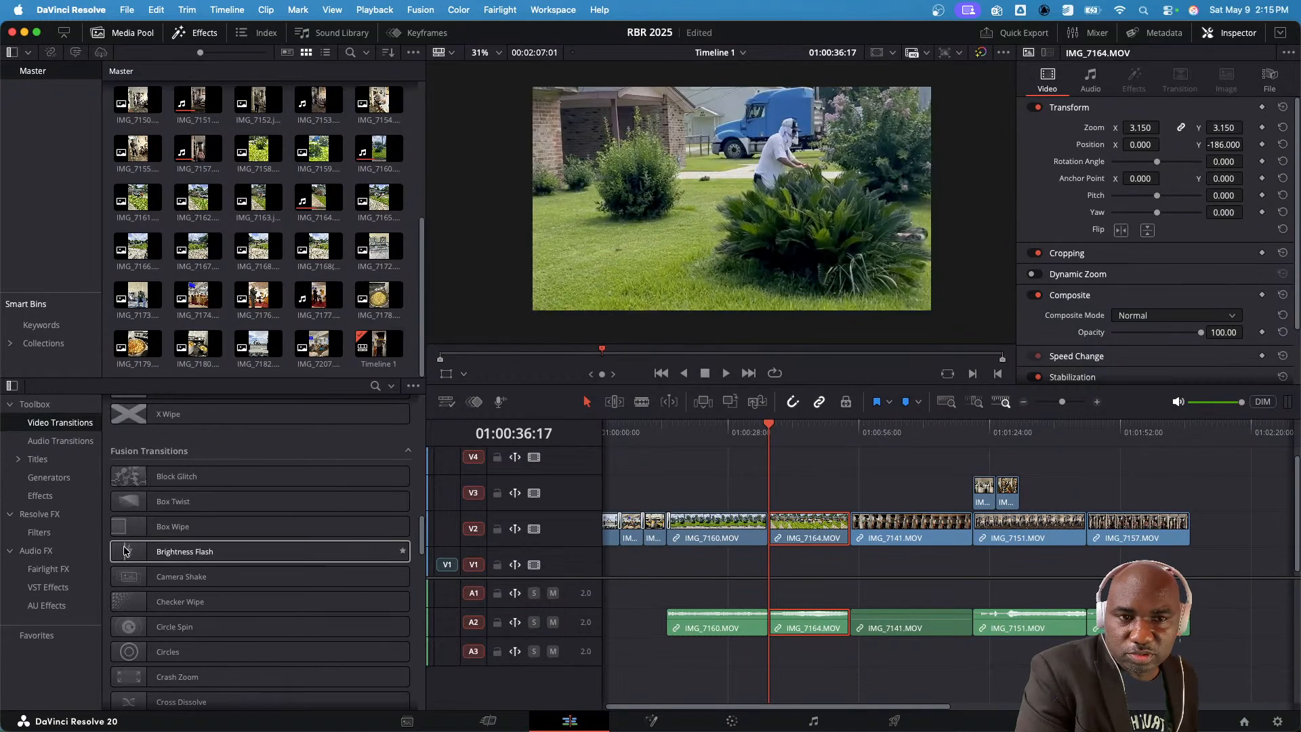
drag(117, 559, 878, 535)
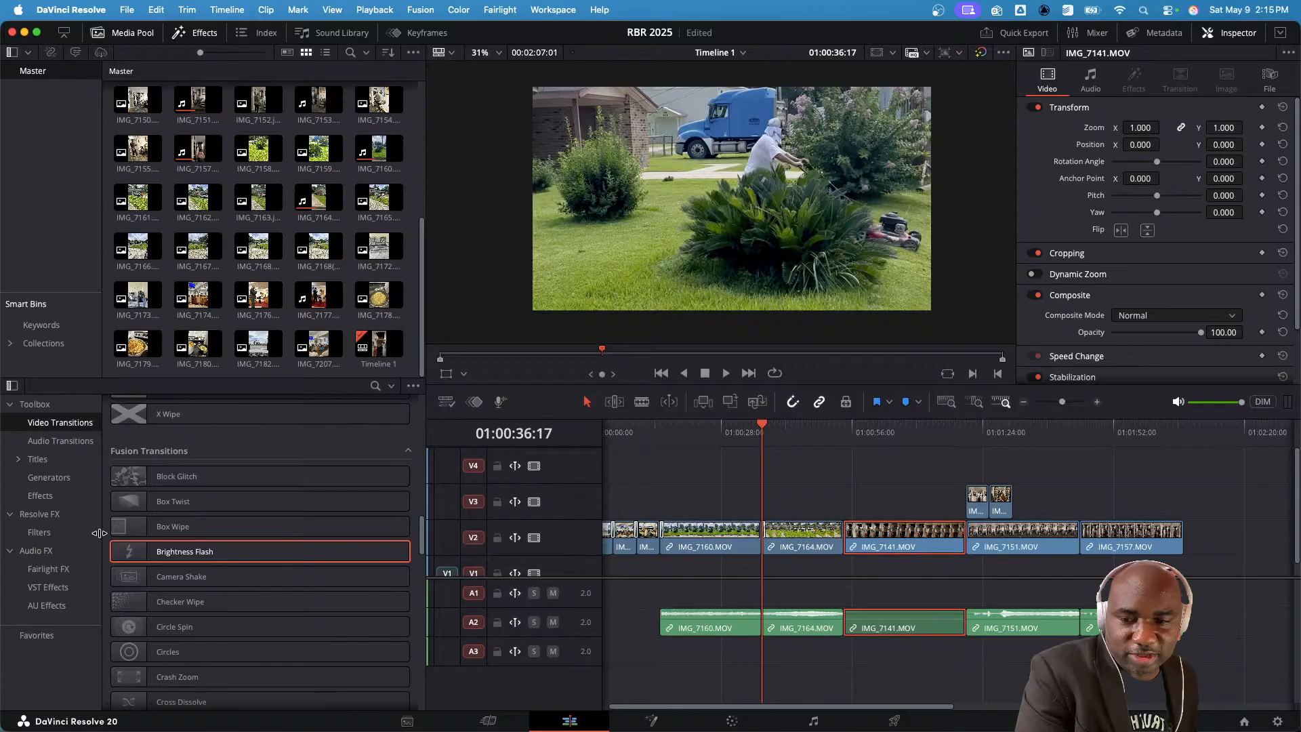
- Apply the Brightness Flash transition at the remaining V2 cuts and on the two V3 stills
drag(136, 552, 982, 541)
drag(124, 553, 968, 535)
drag(296, 549, 1084, 520)
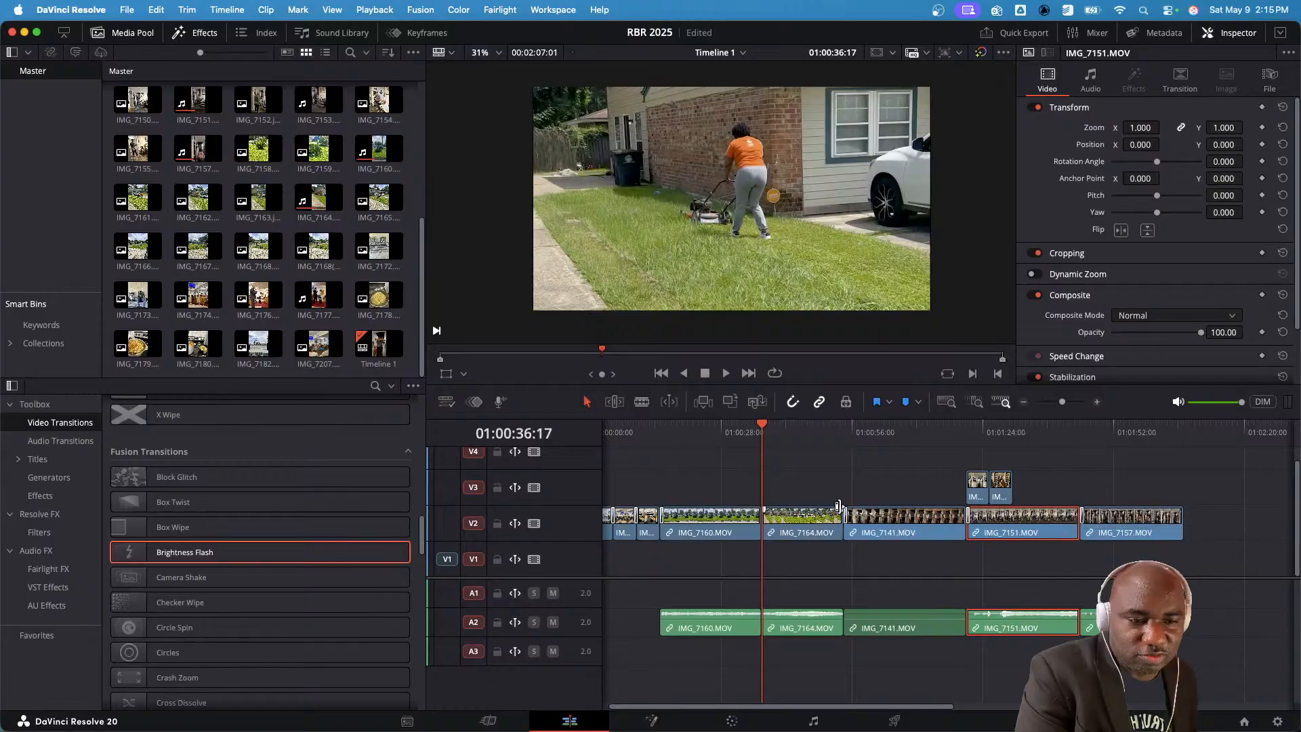
drag(125, 553, 986, 505)
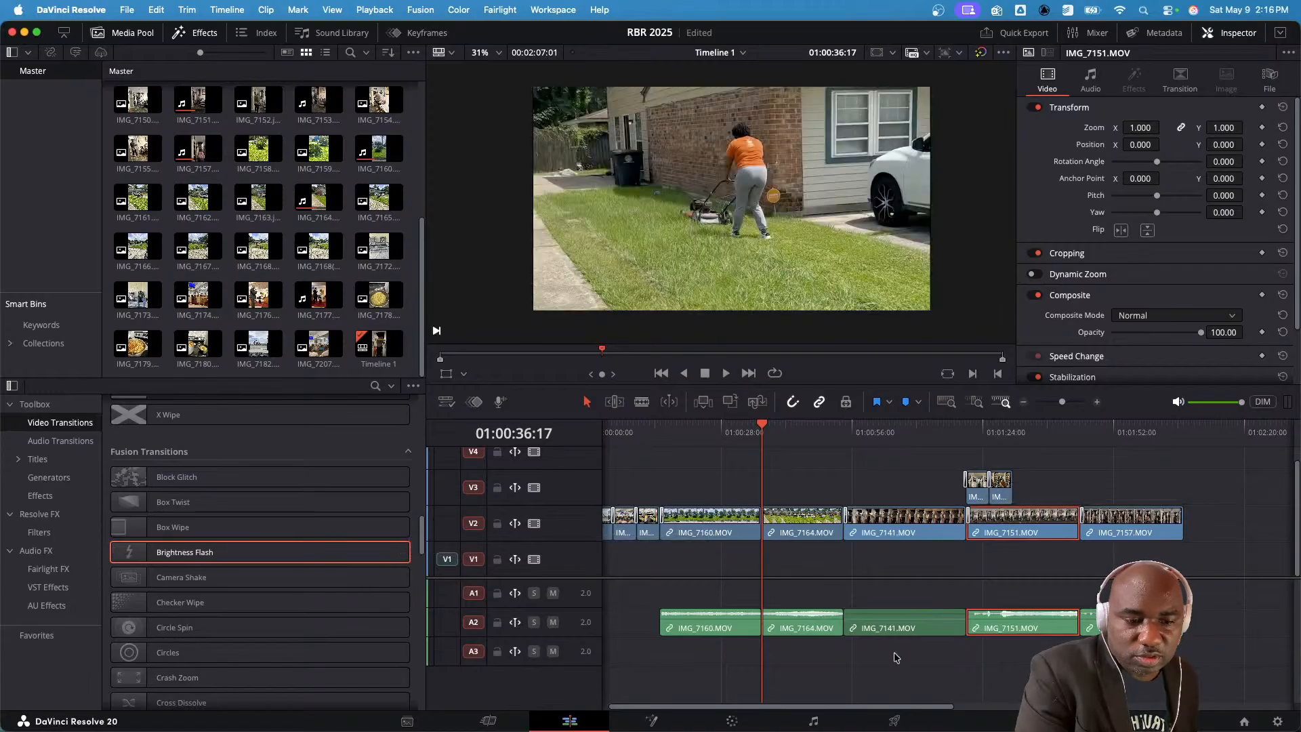
- Place the playhead in the last clip, IMG_7157.MOV, and search the video transitions for "fade", then clear the search
drag(871, 704, 862, 709)
scroll(740, 694, right, 5)
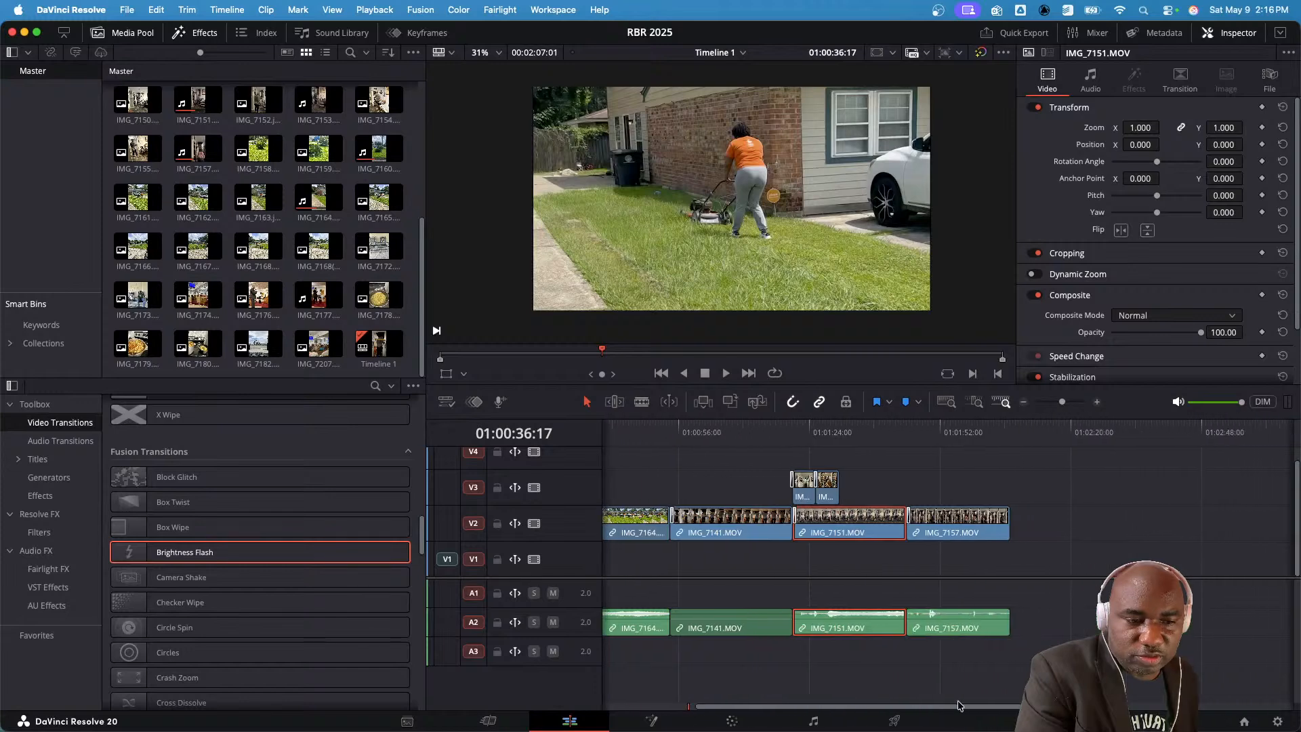
click(938, 440)
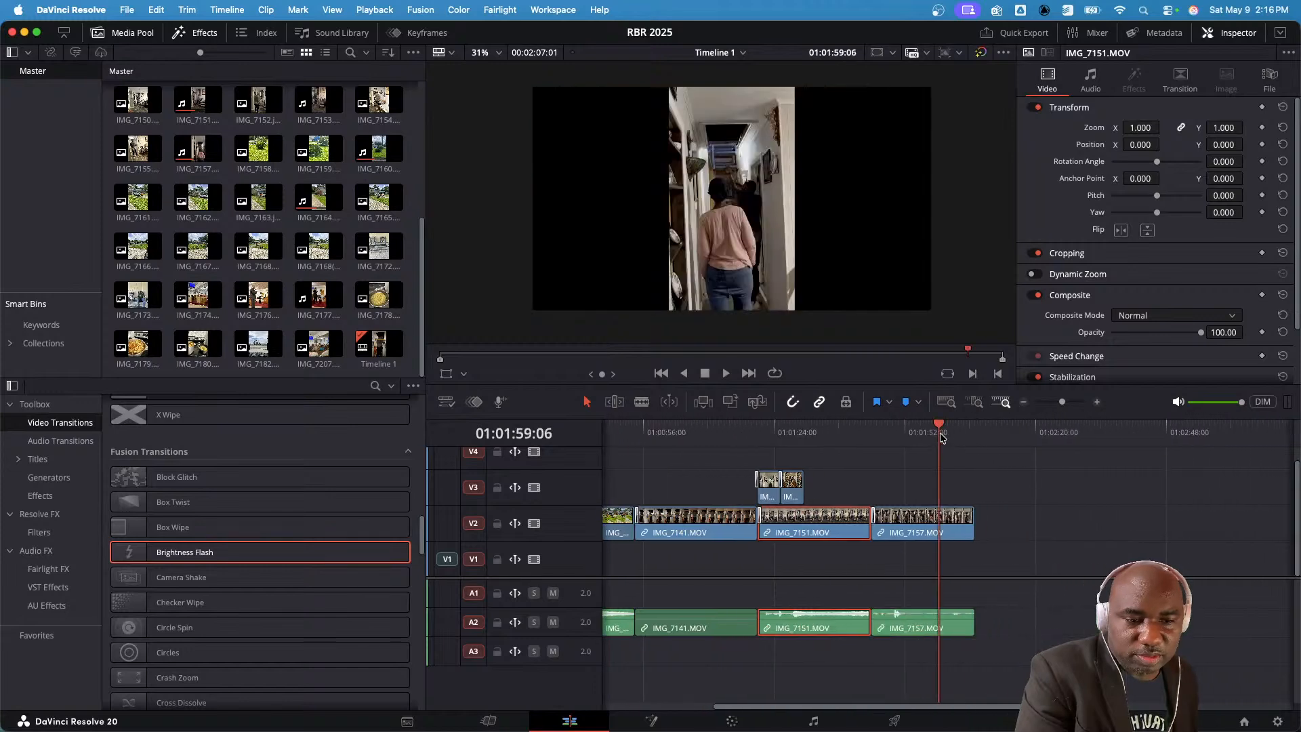
scroll(310, 528, down, 4)
scroll(309, 528, up, 10)
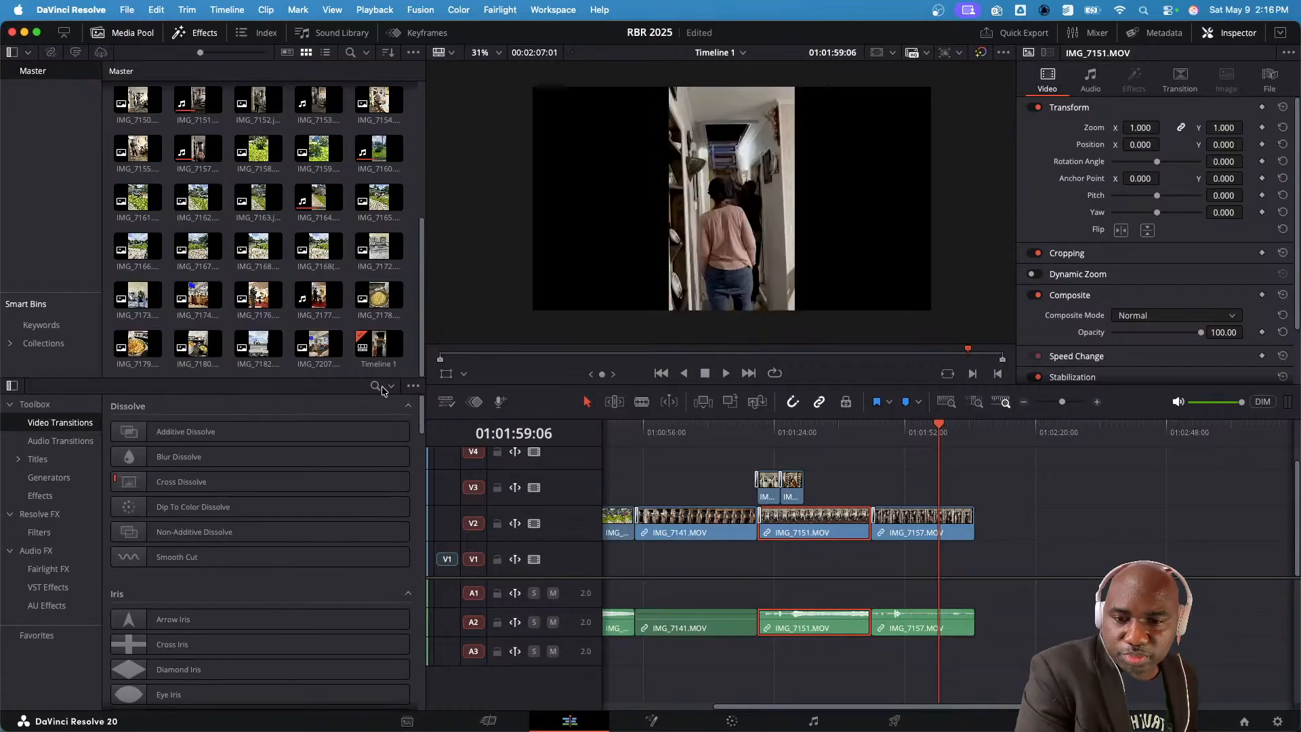
click(376, 385)
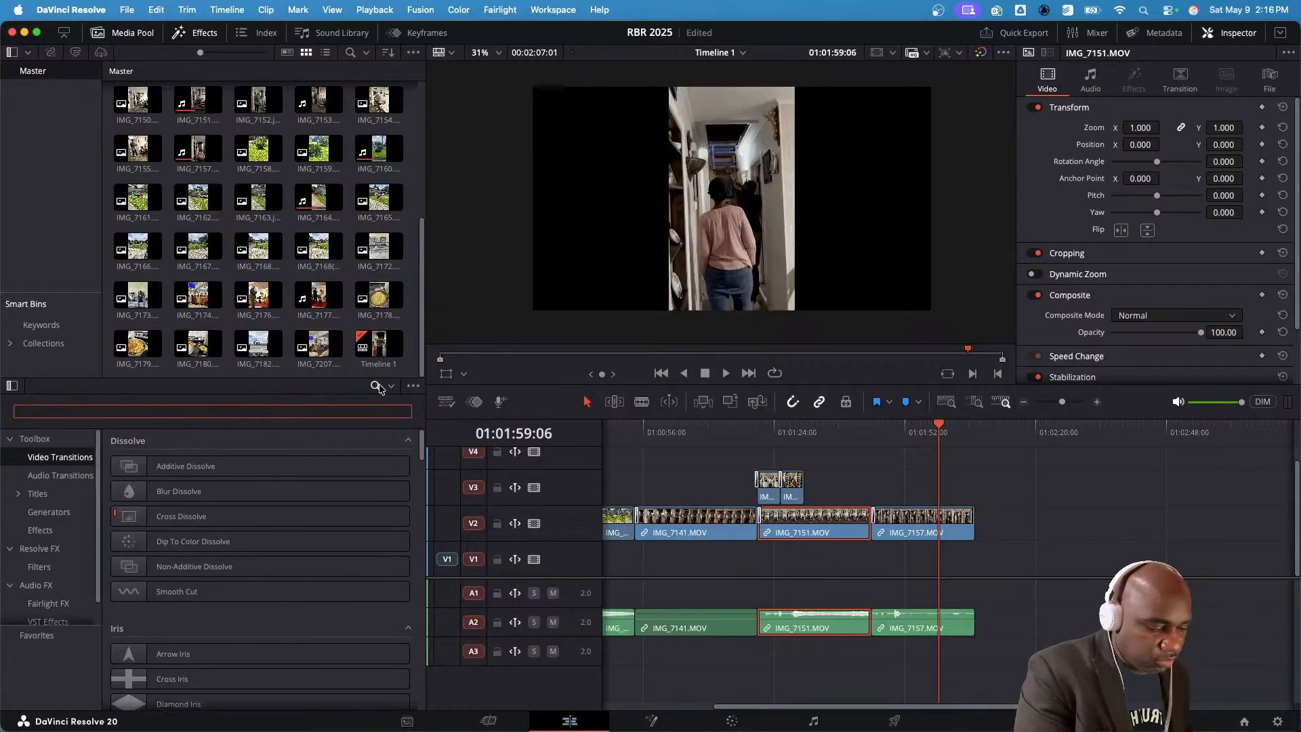
text(fade)
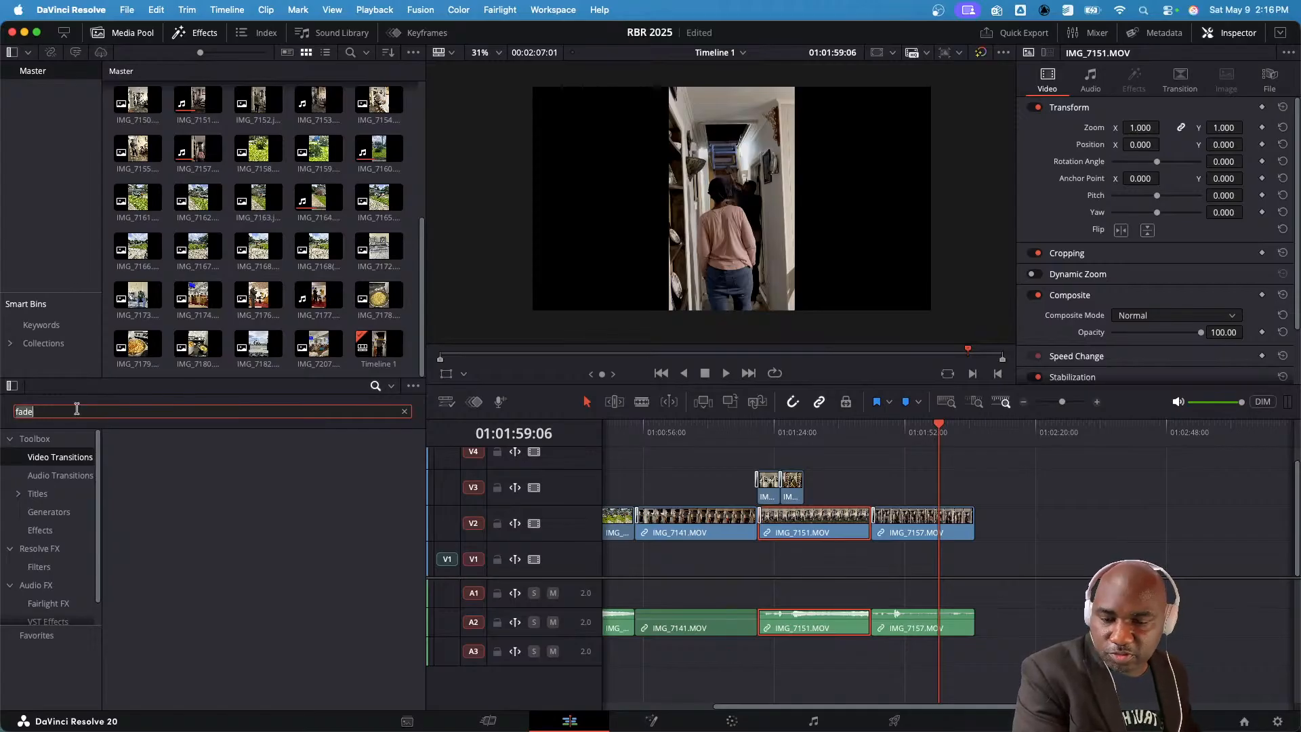
text(bla)
key(BackSpace)
key(BackSpace)
key(BackSpace)
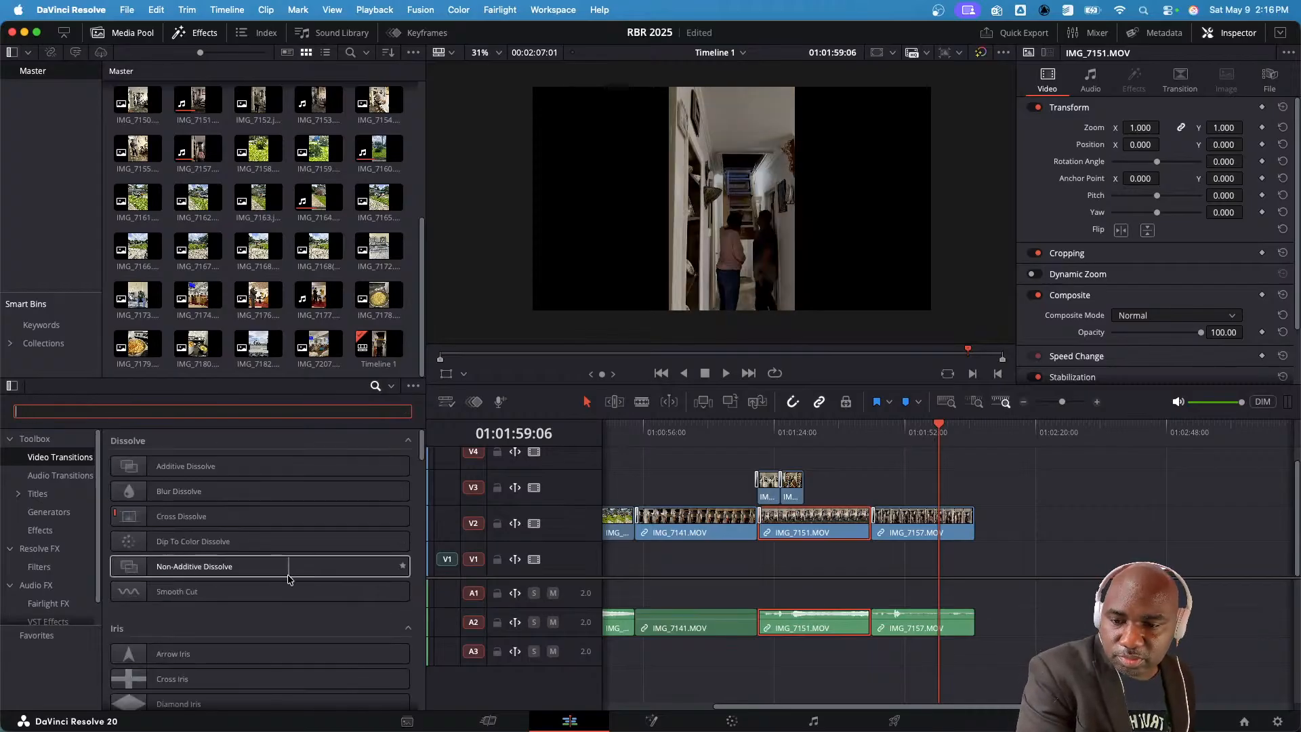
- Apply the Dip To Color Dissolve transition to the end of IMG_7157.MOV on V2
scroll(264, 577, down, 3)
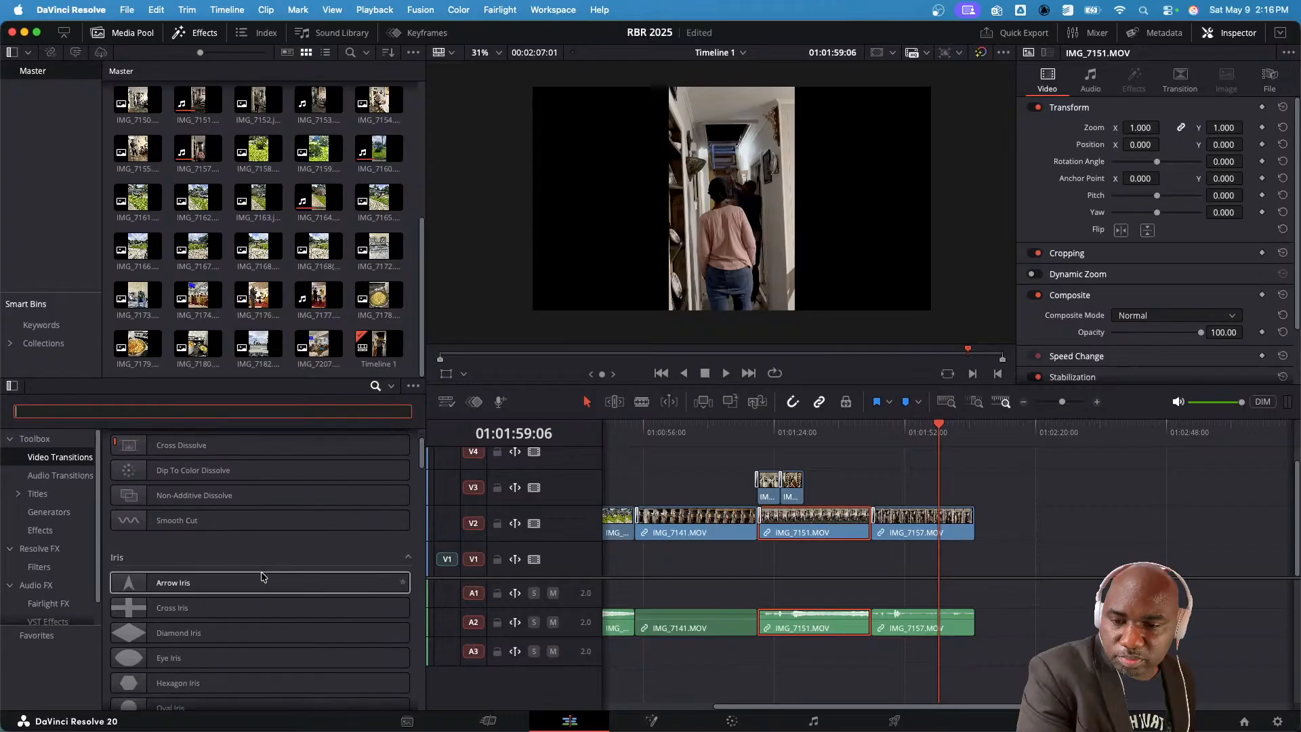
scroll(125, 520, up, 2)
click(124, 520)
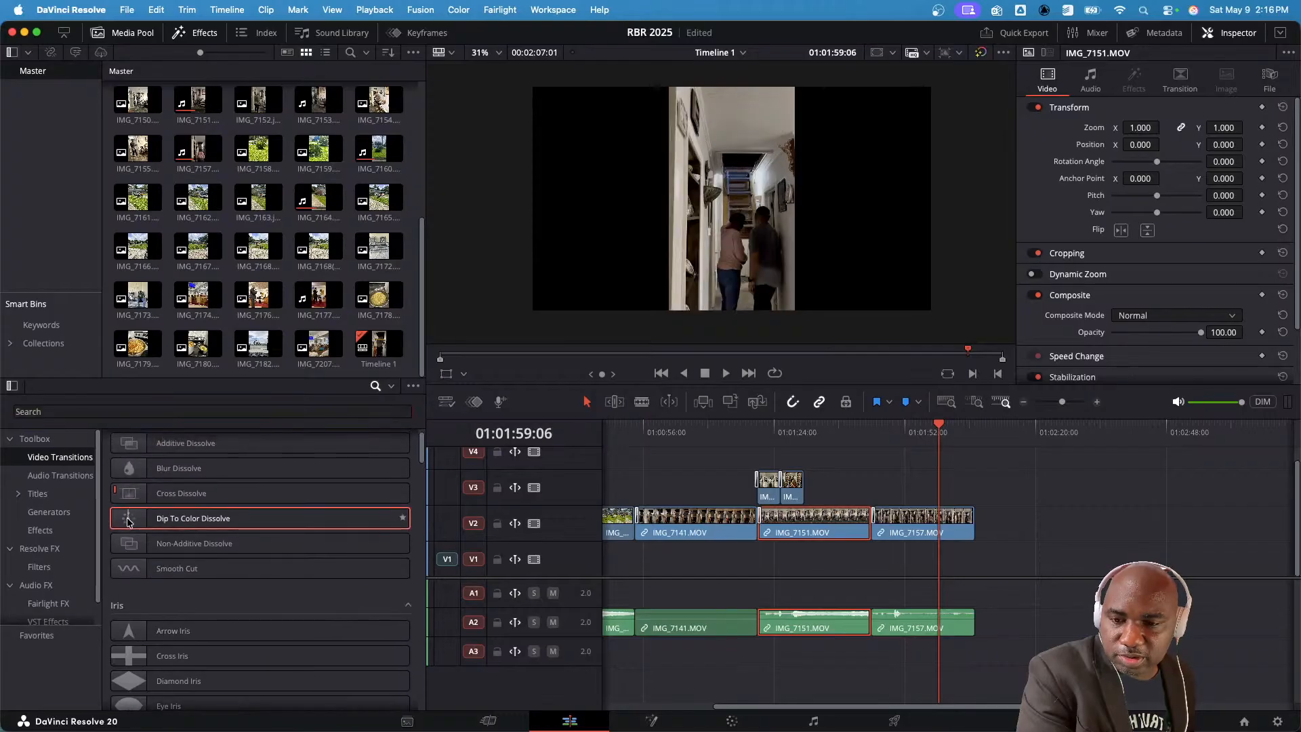
drag(128, 520, 976, 519)
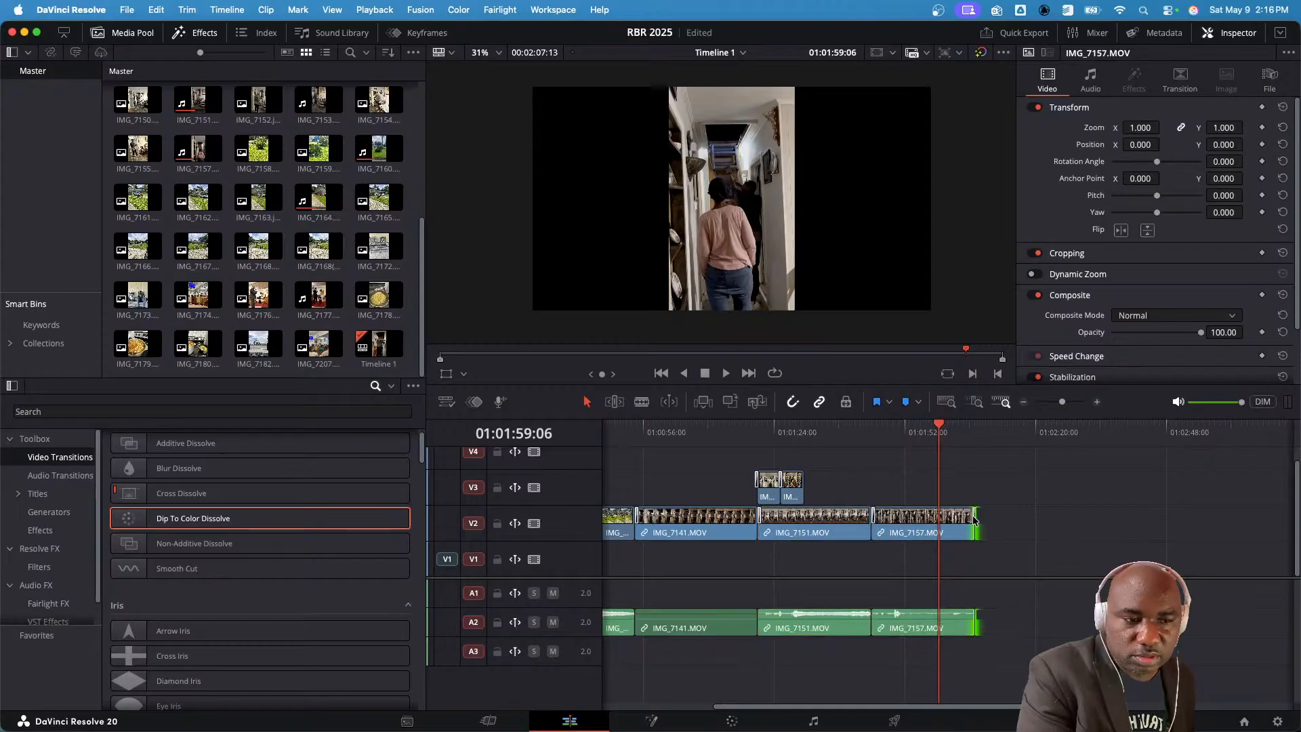
- Examine the settings of IMG_7157.MOV and its end transition, including the clip's Fusion composition
scroll(1052, 337, down, 3)
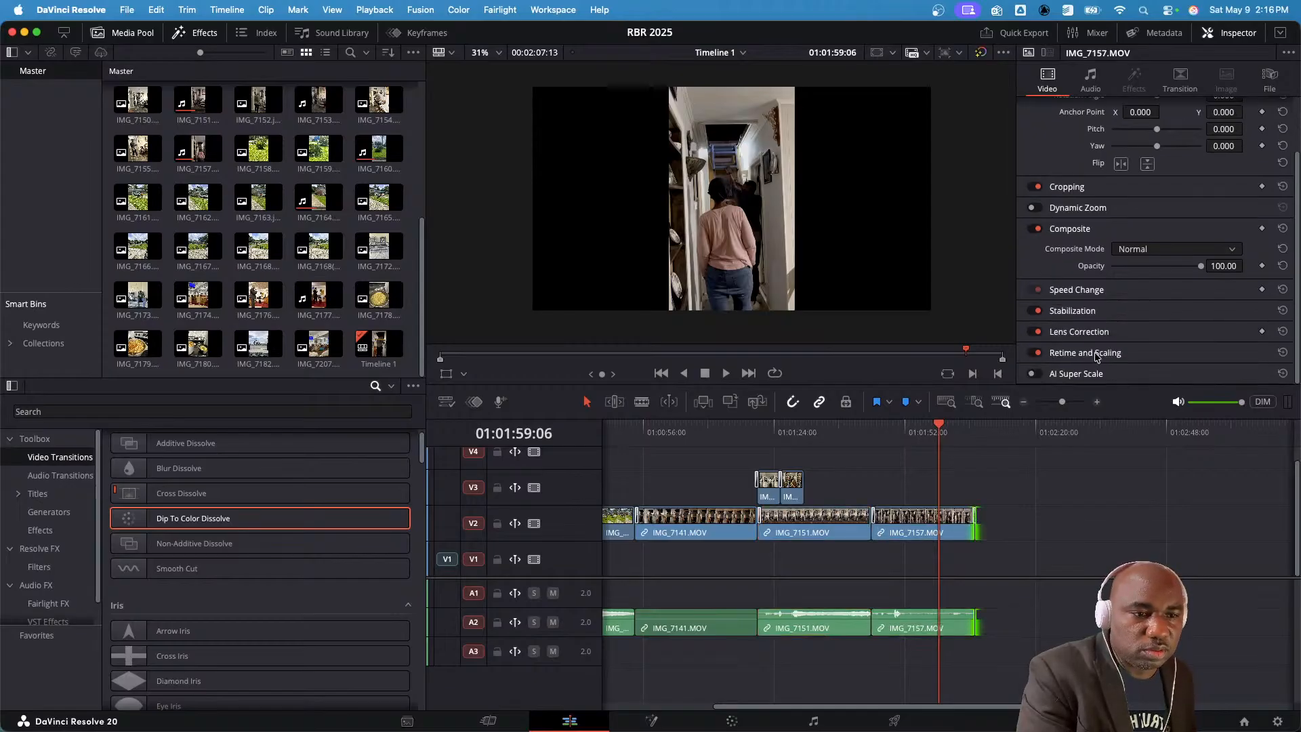
scroll(1096, 357, up, 3)
scroll(871, 563, up, 1)
click(908, 537)
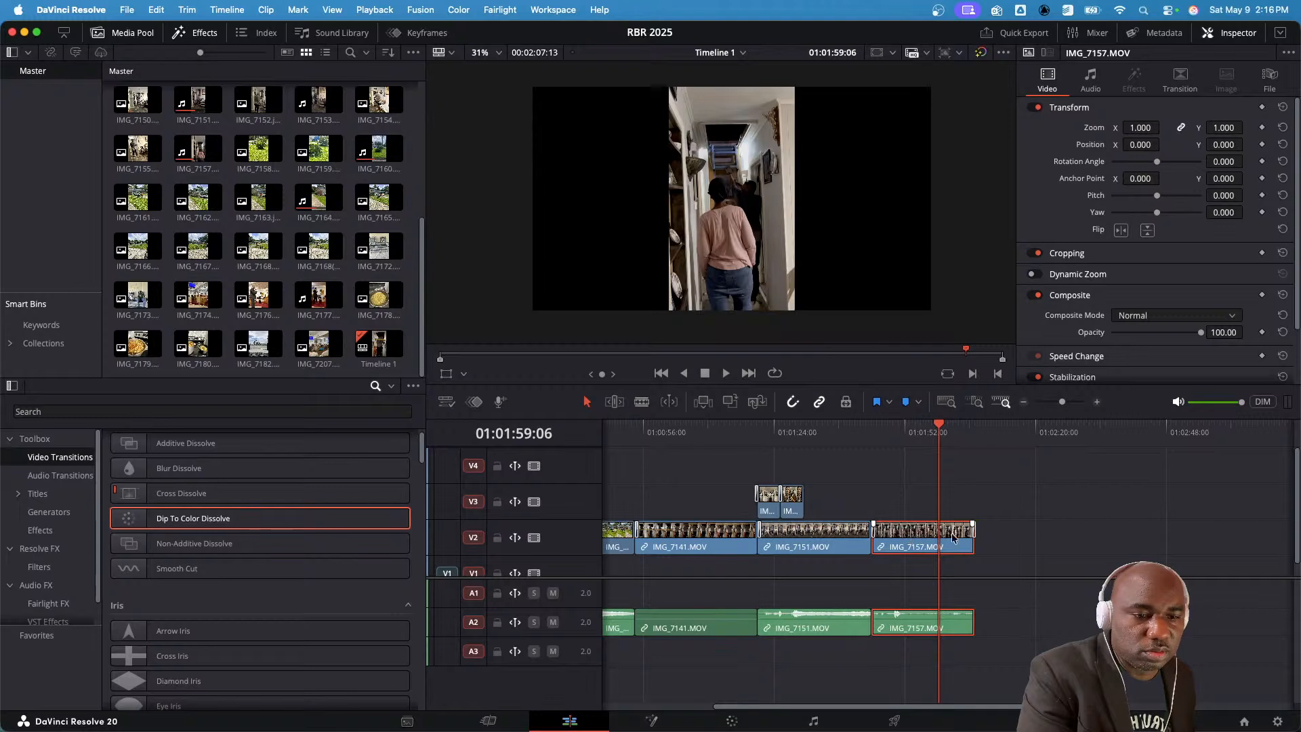
click(974, 531)
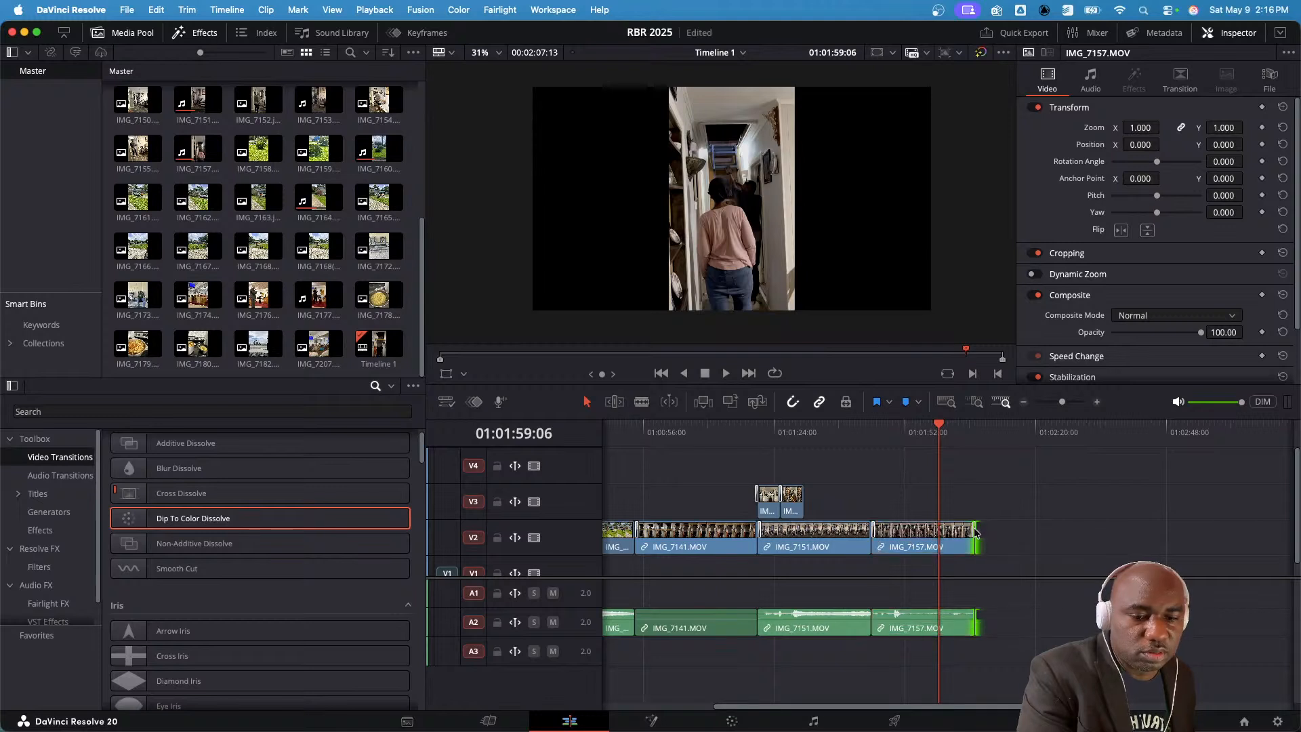
click(650, 721)
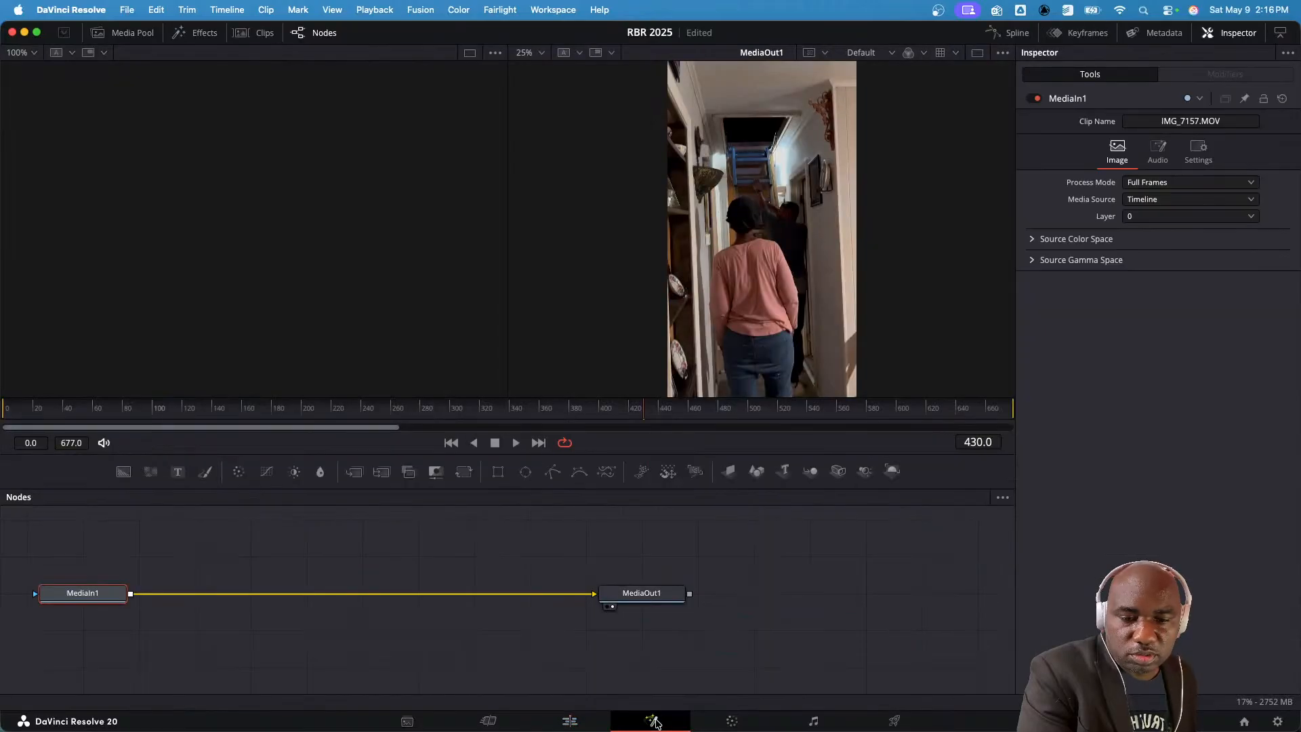
click(572, 721)
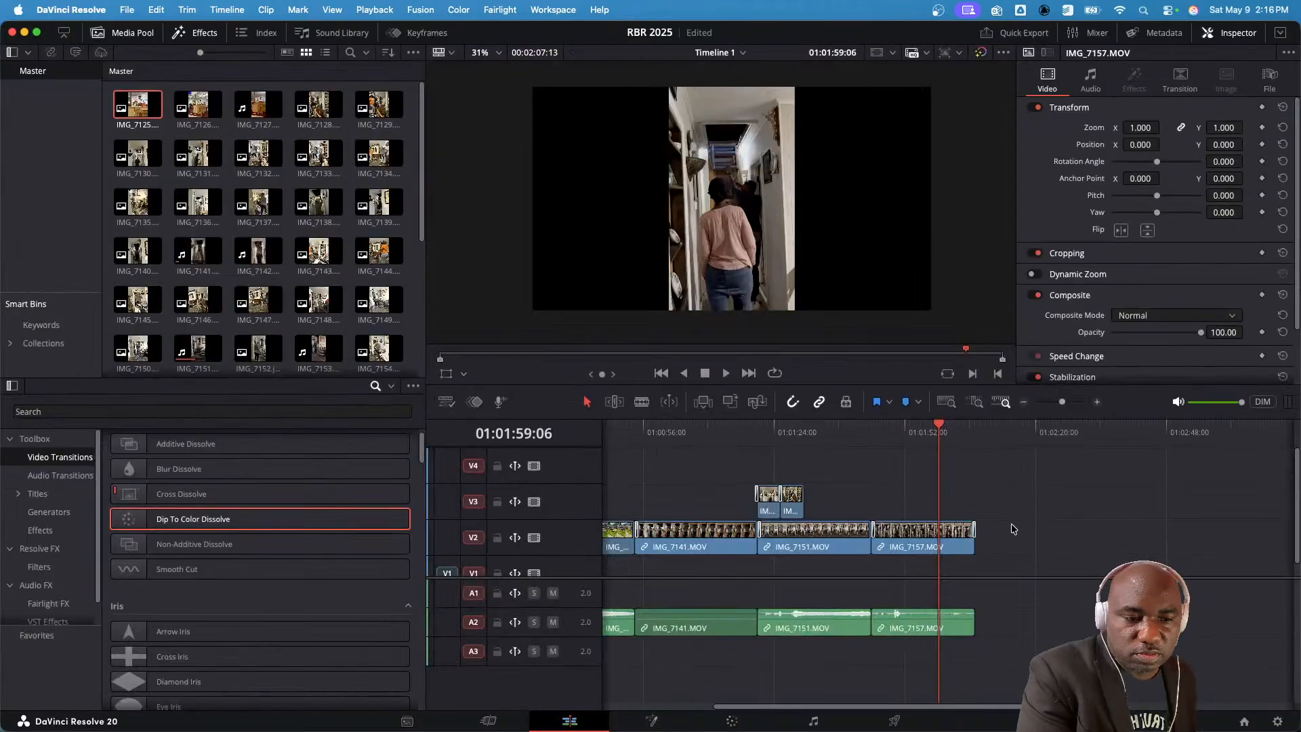
- Play the end of IMG_7157.MOV through its dissolve and spot-check the earlier clips on V2
click(961, 431)
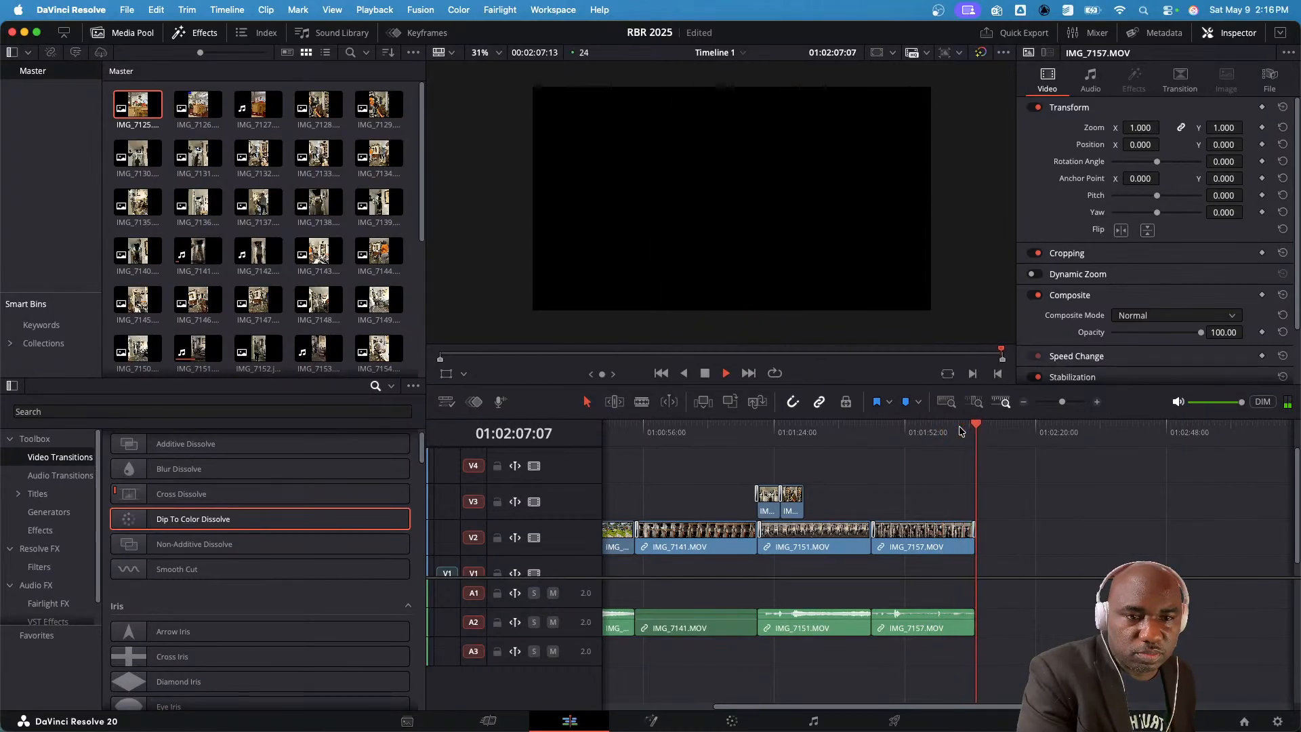
scroll(801, 469, left, 5)
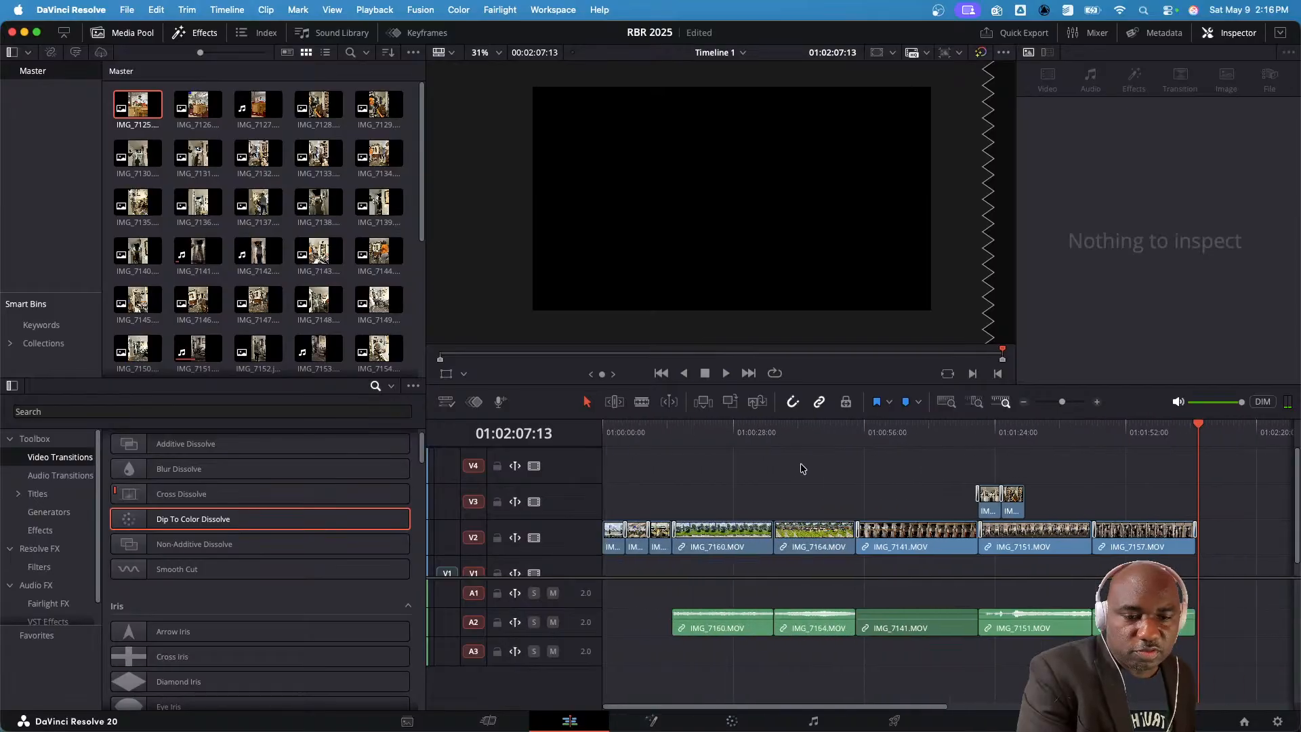
click(758, 431)
click(840, 437)
click(920, 446)
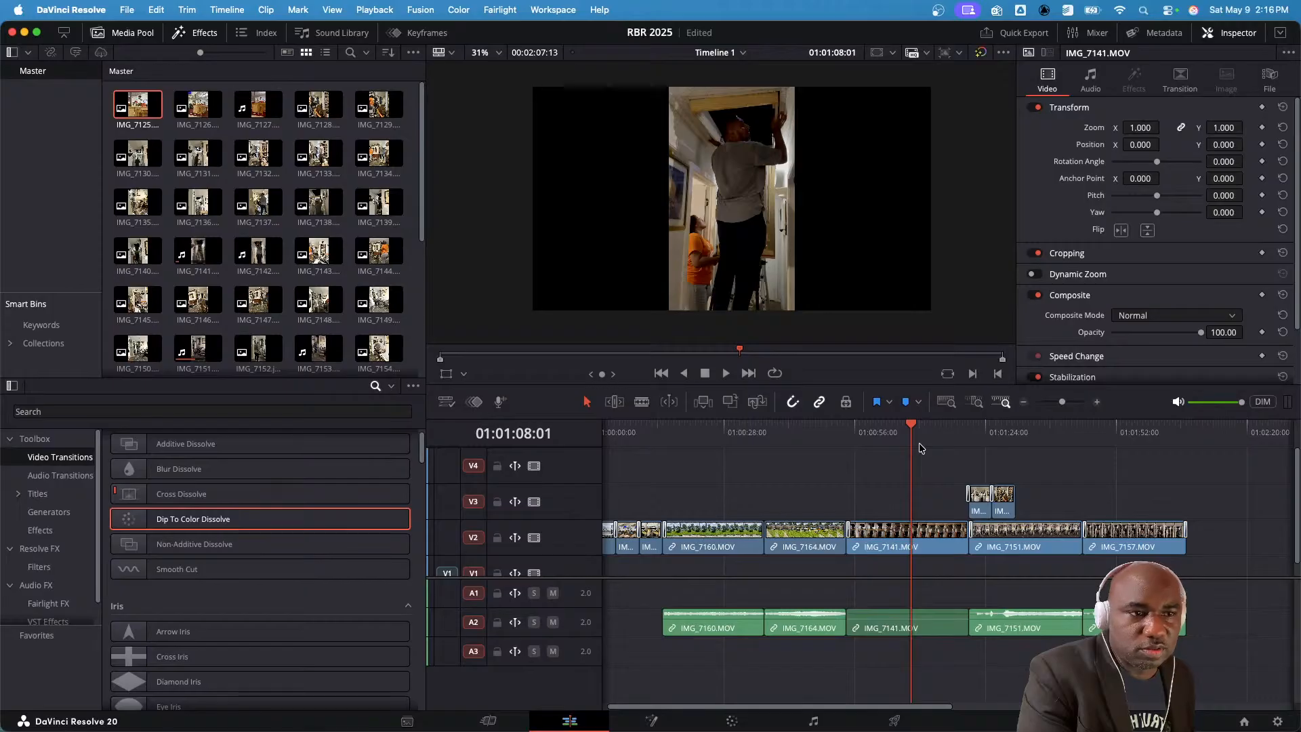
click(1030, 431)
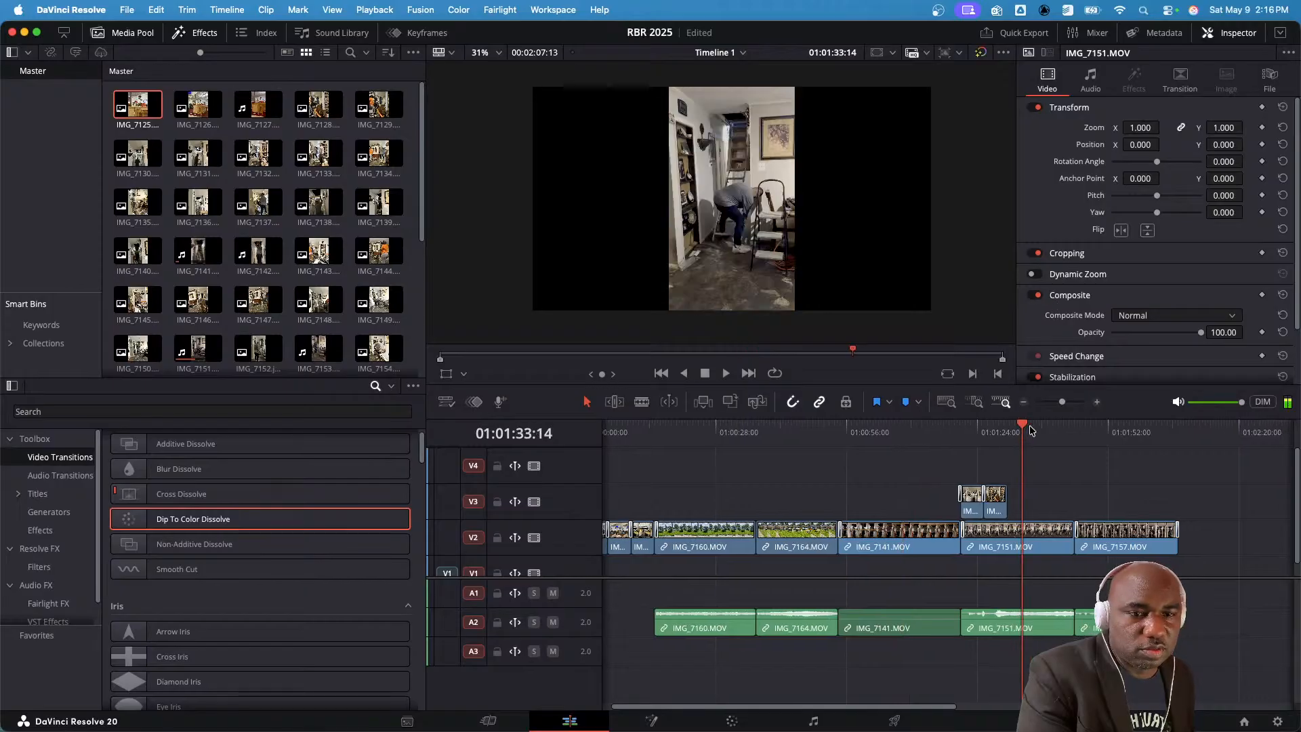
- Set the zoom of the still IMG_7130.HEIC on V3 to 1.150
click(974, 432)
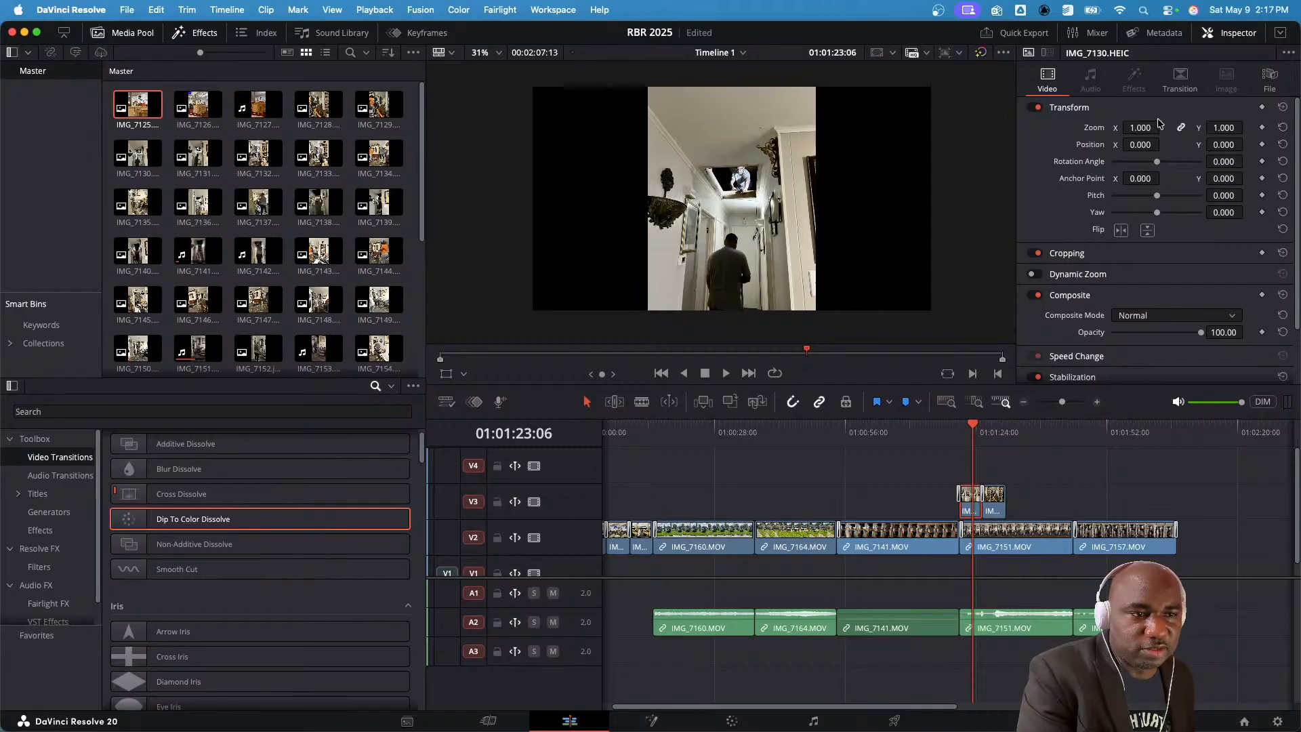
drag(1142, 128, 1169, 127)
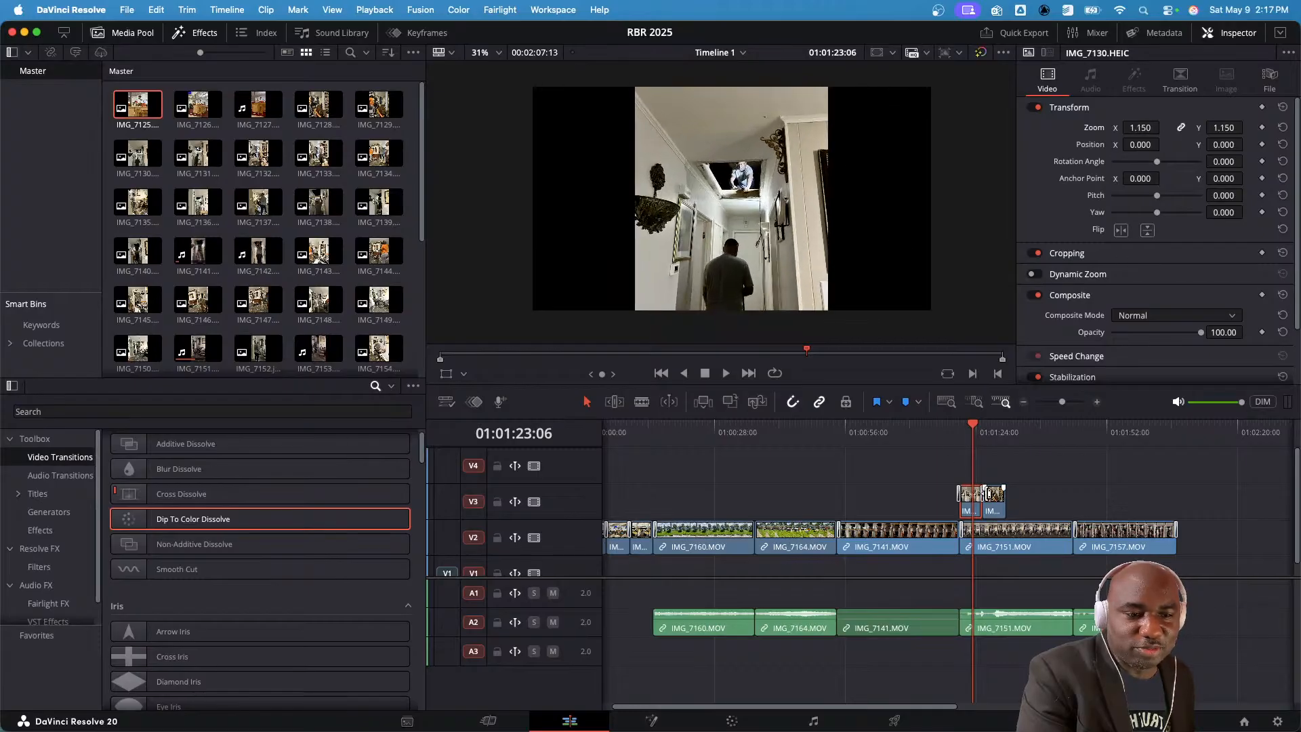
- Compare the framing of the second V3 still with IMG_7151.MOV and IMG_7157.MOV by previewing each
click(996, 433)
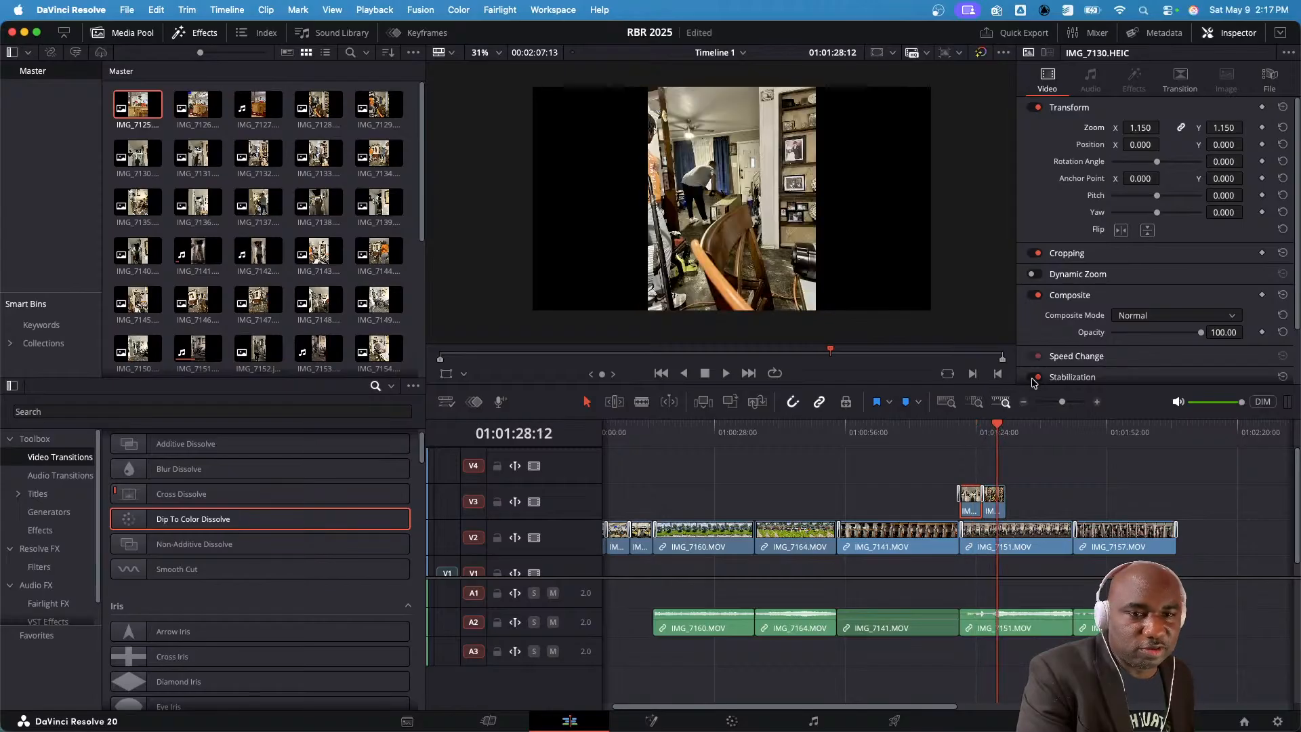
click(1035, 426)
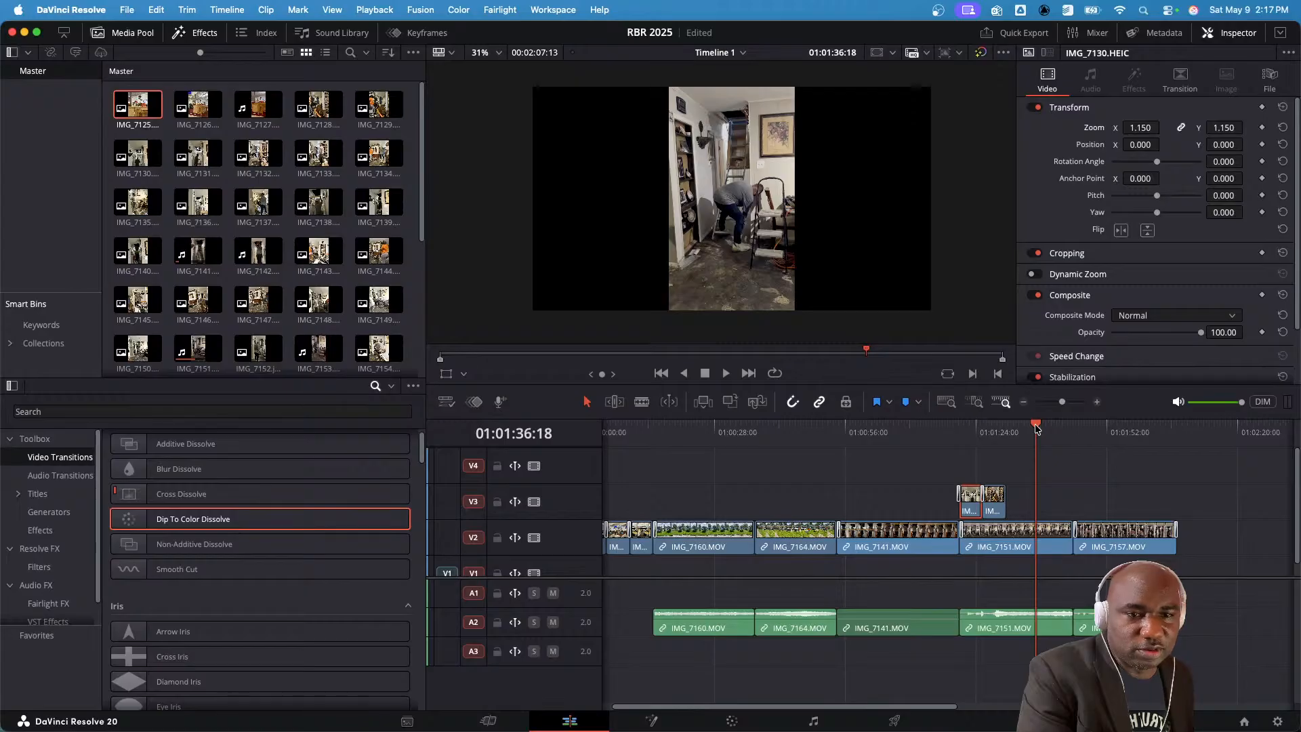
click(1118, 431)
click(1038, 431)
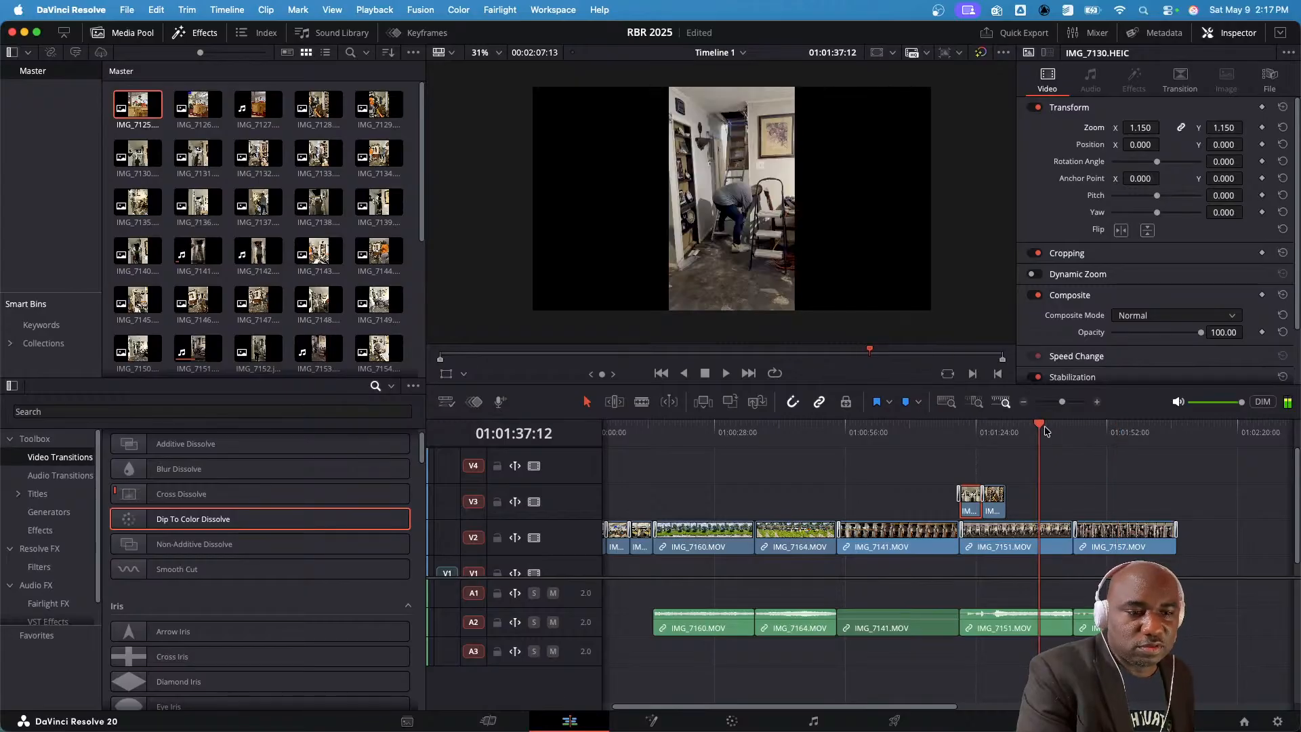
click(1122, 430)
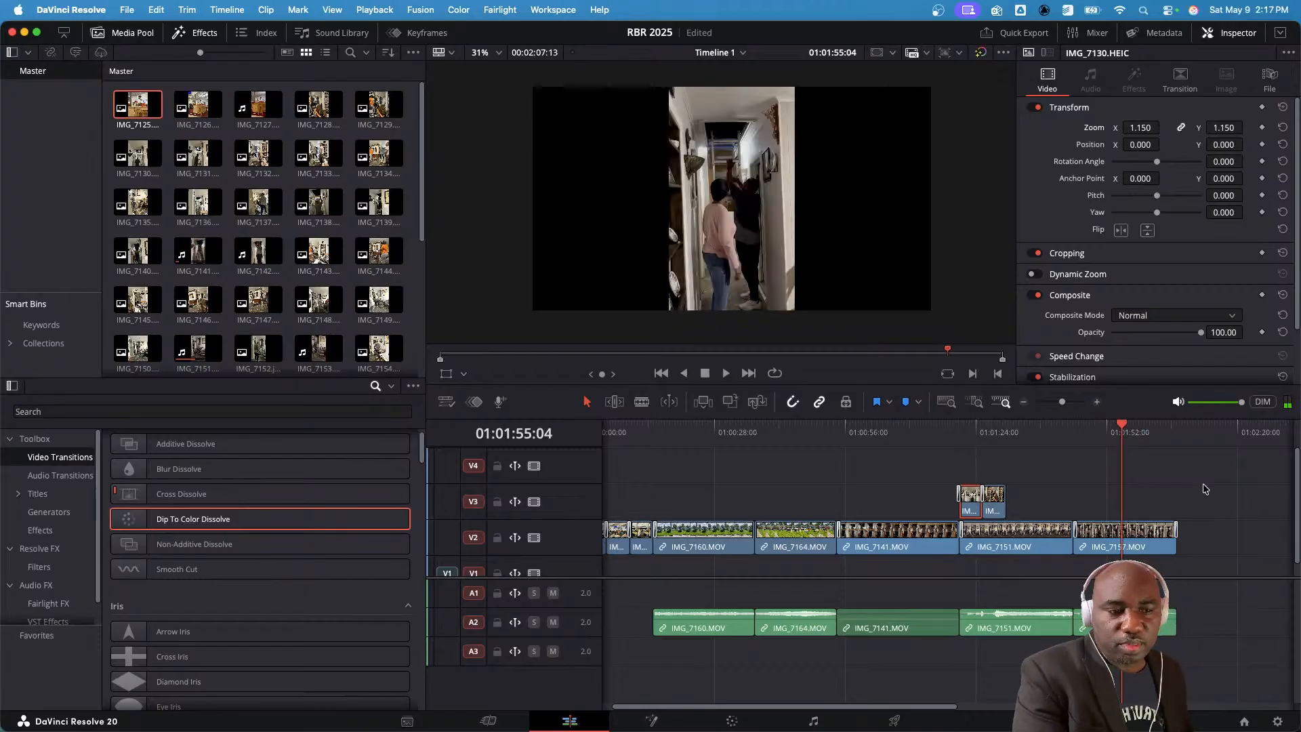
- Position the playhead at 01:02:06:13, at the dissolve ending IMG_7157.MOV
scroll(1140, 467, right, 10)
scroll(1140, 473, left, 1)
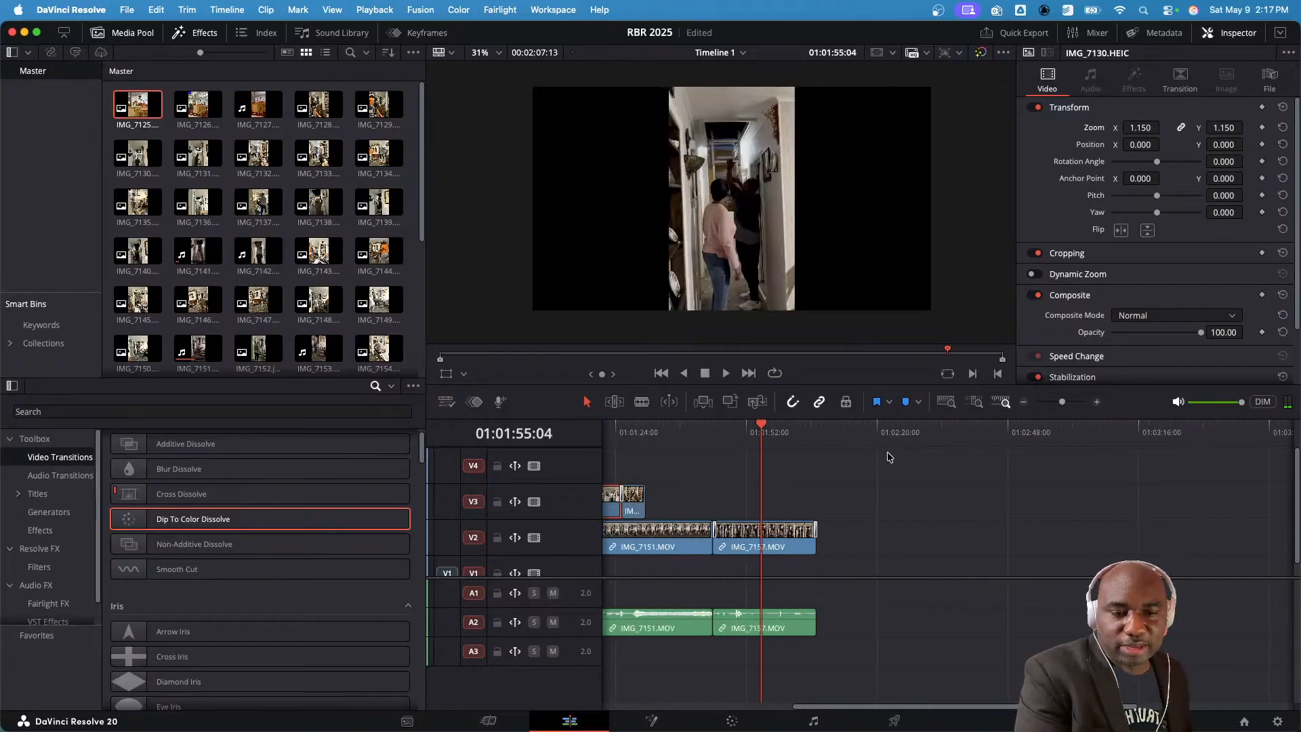
click(813, 431)
click(819, 431)
click(814, 429)
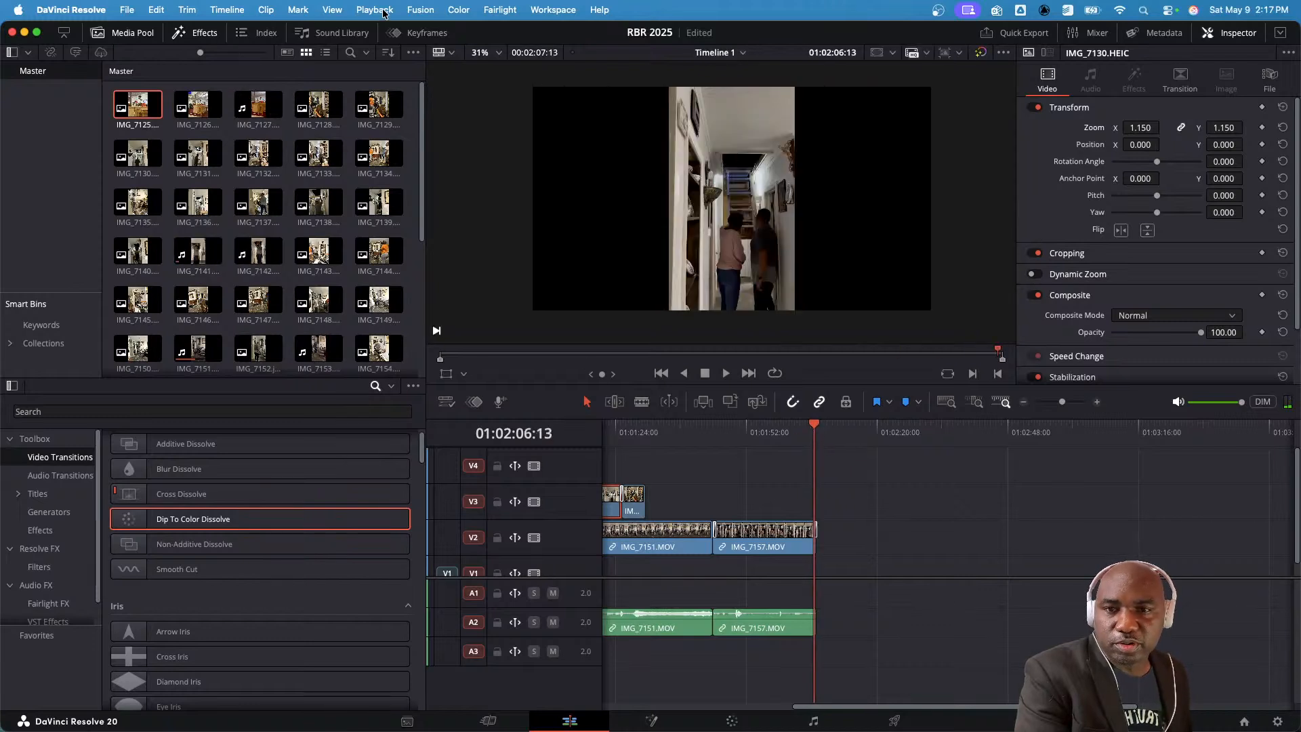
click(128, 10)
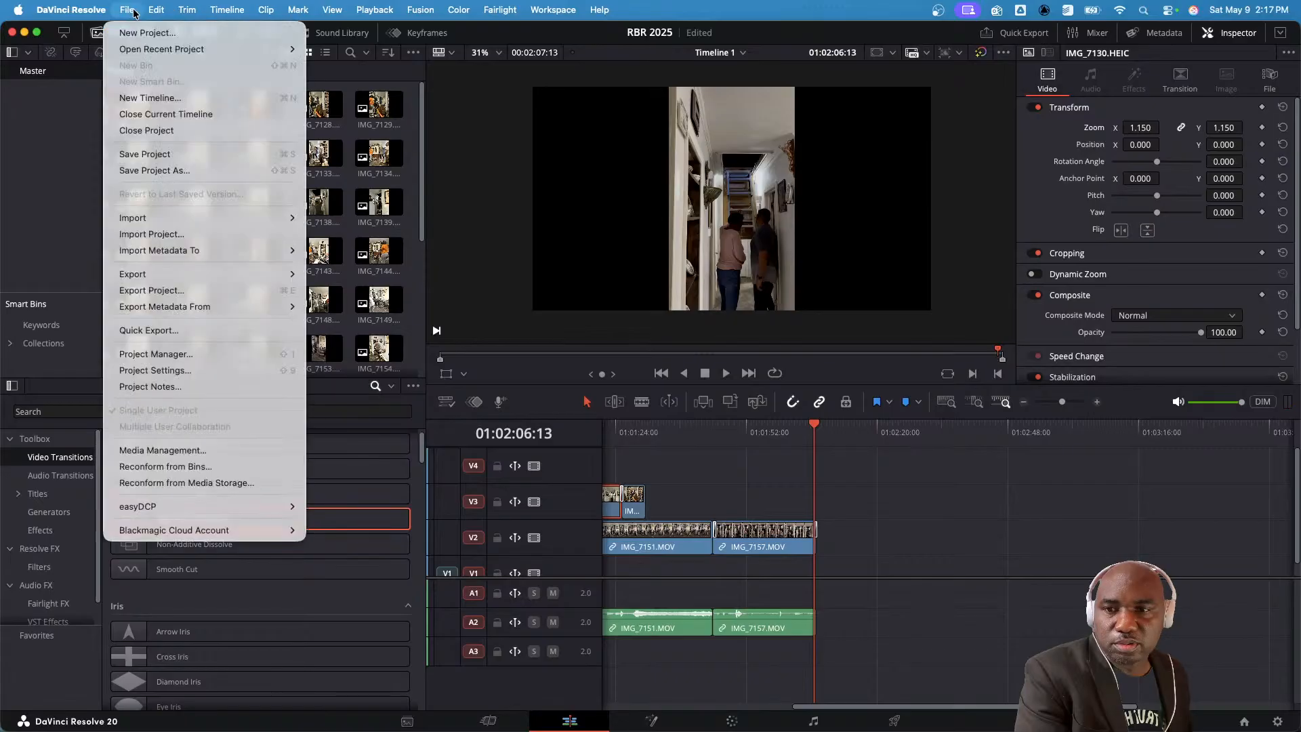
mouse_move(161, 12)
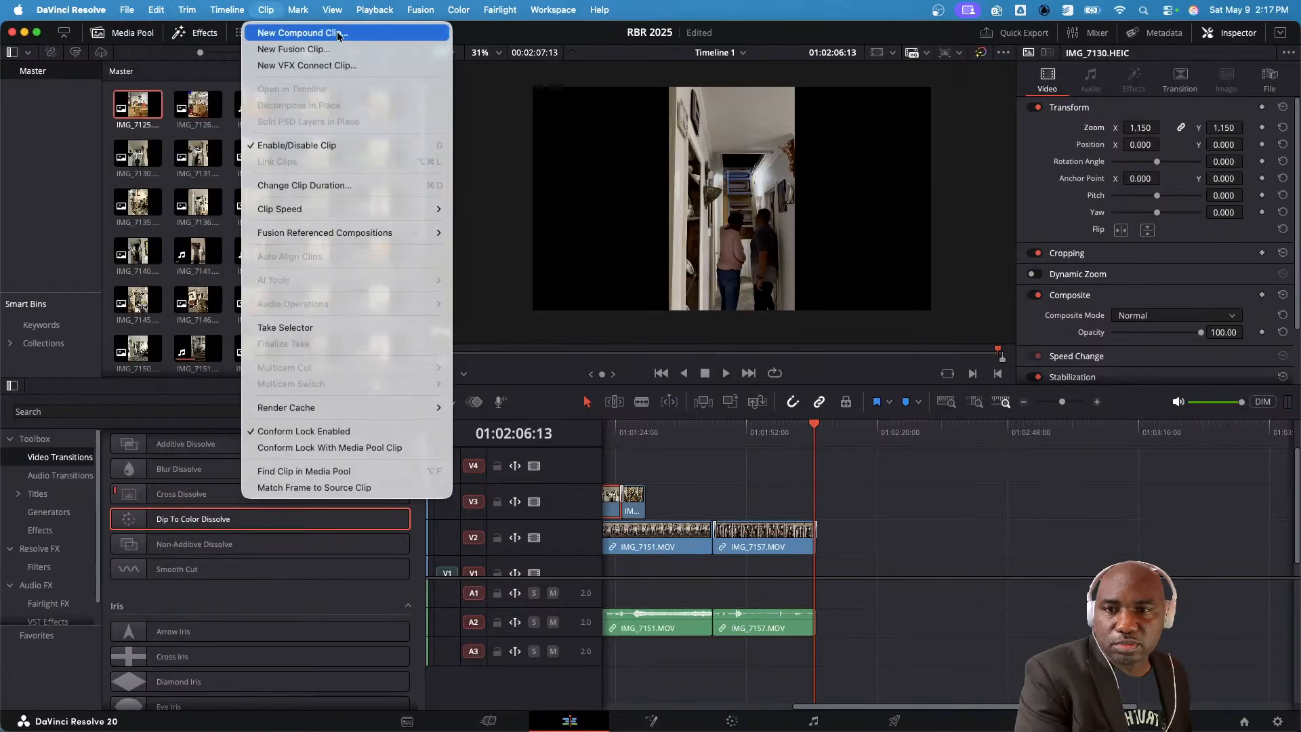
click(568, 45)
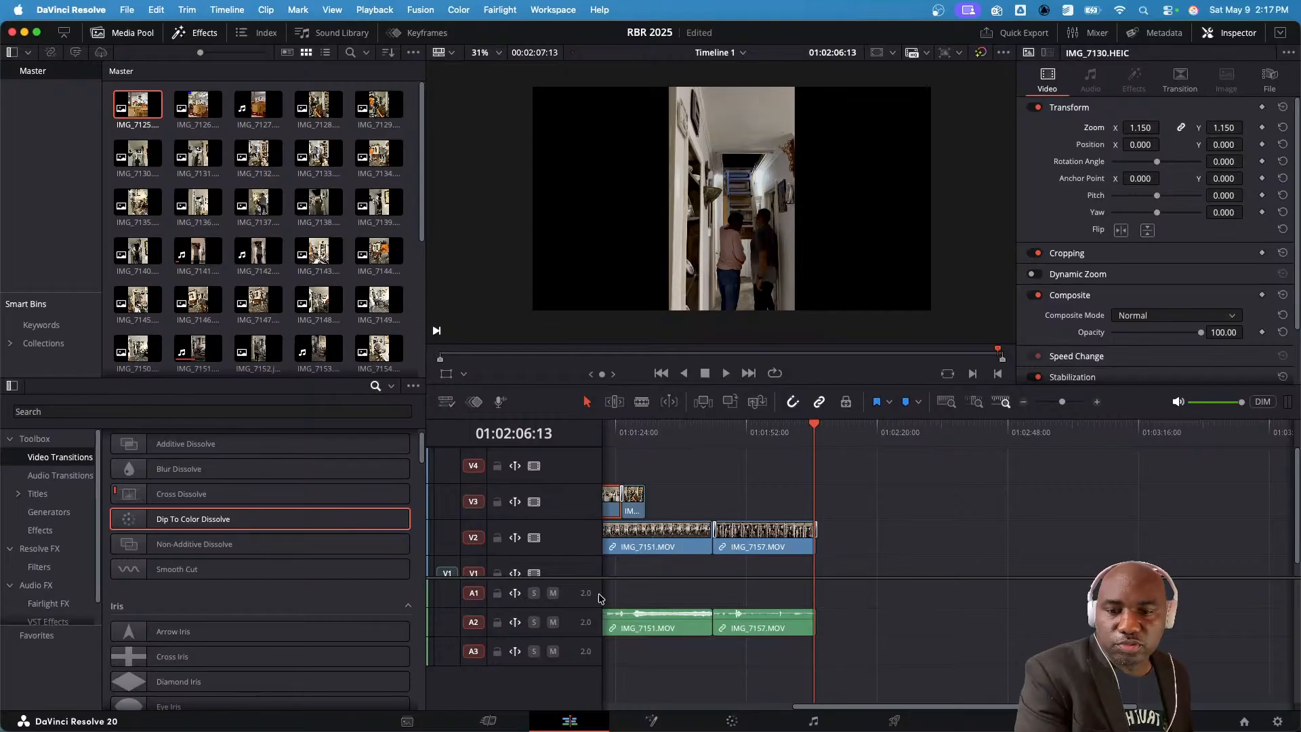
right_click(851, 518)
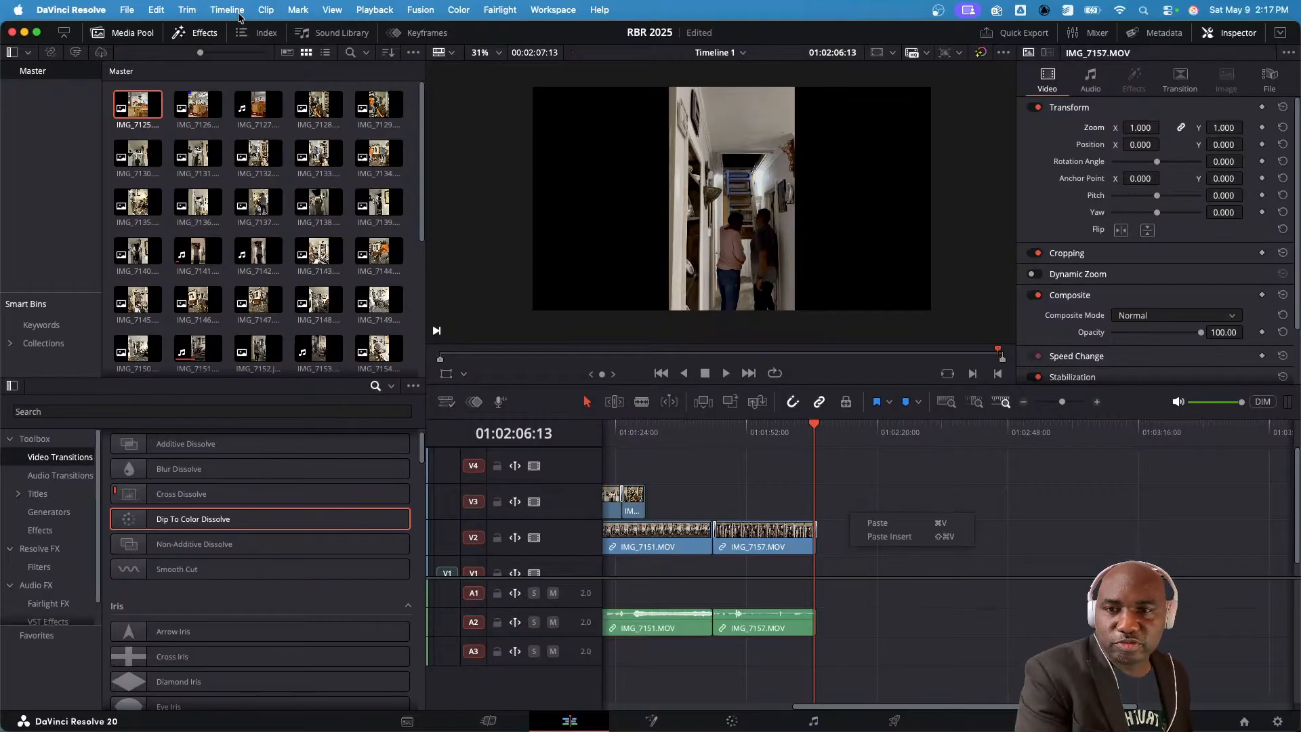
key(Escape)
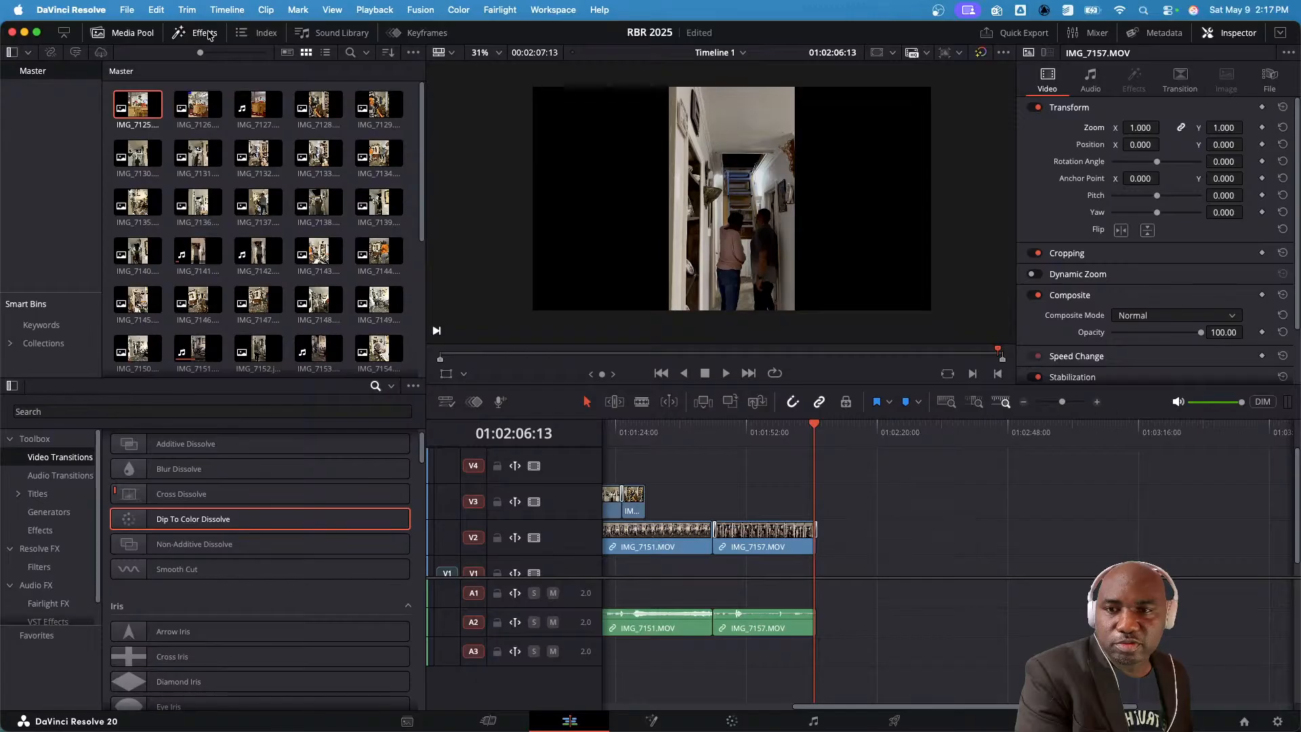
- Show the Edit Index for Timeline 1
click(267, 34)
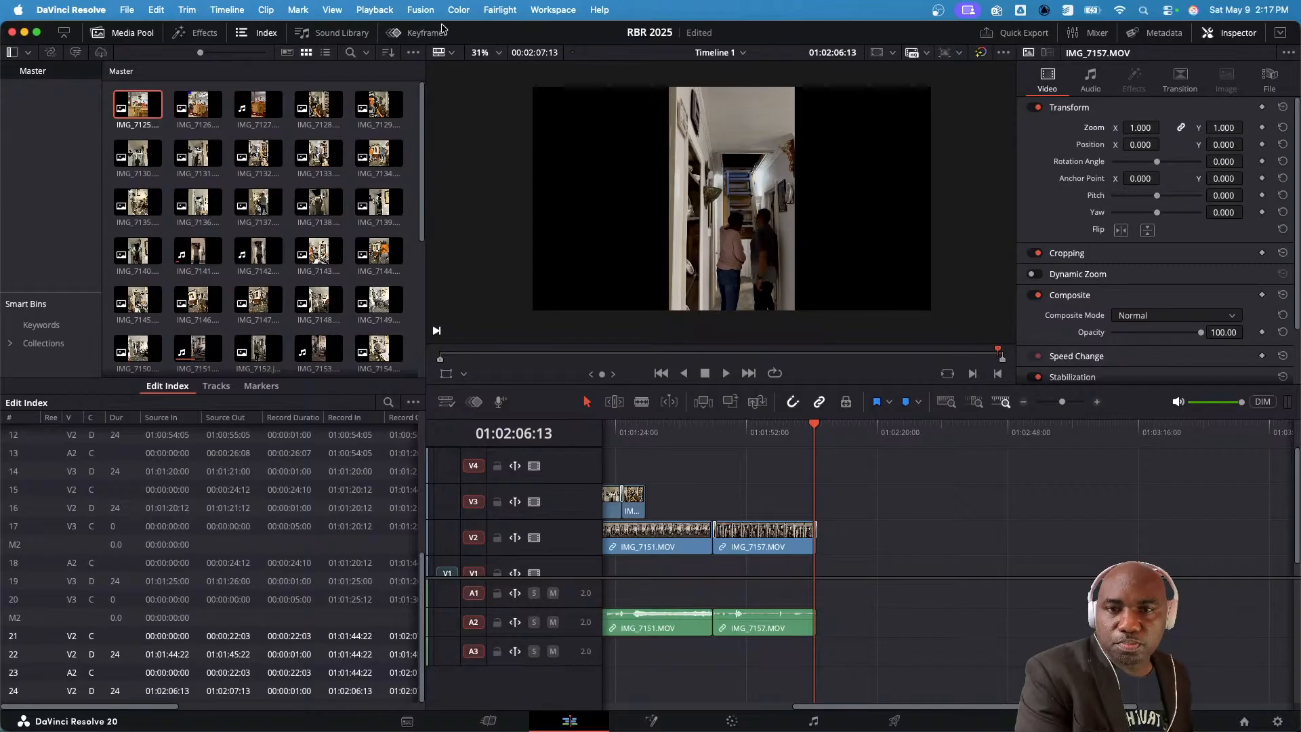
click(127, 10)
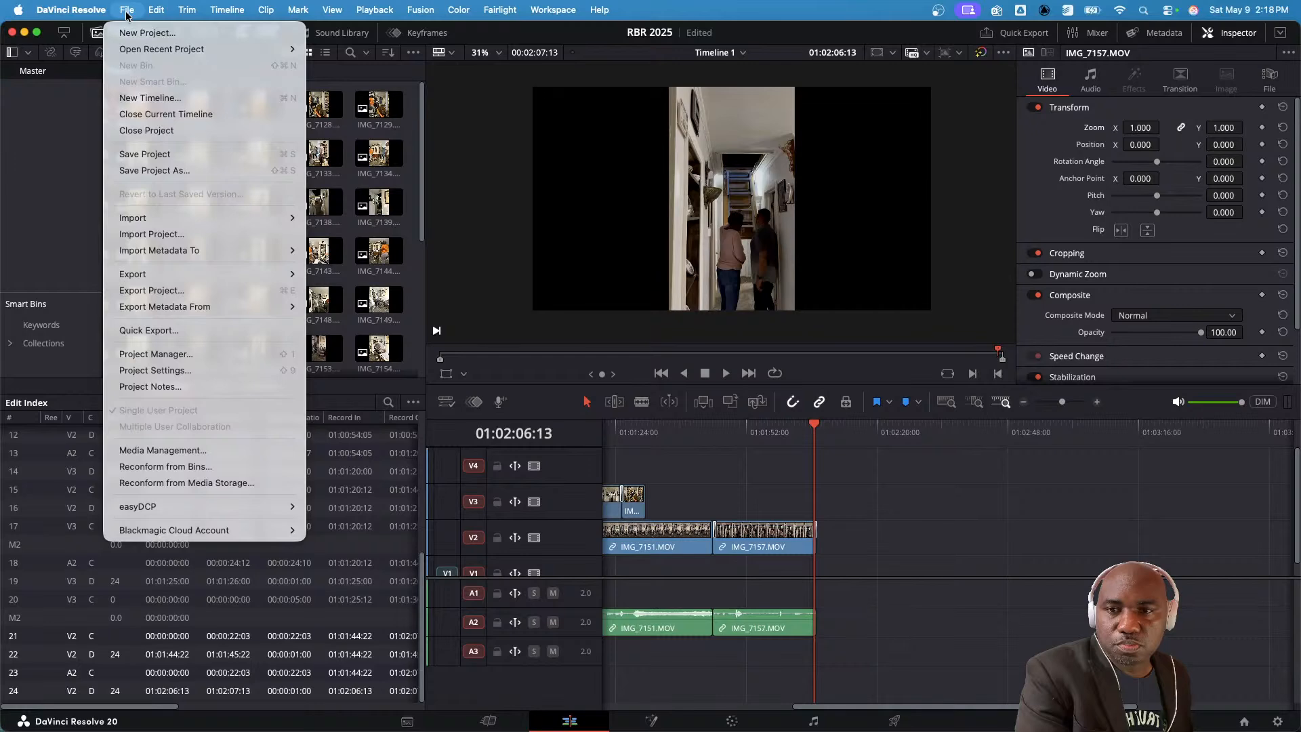
mouse_move(263, 14)
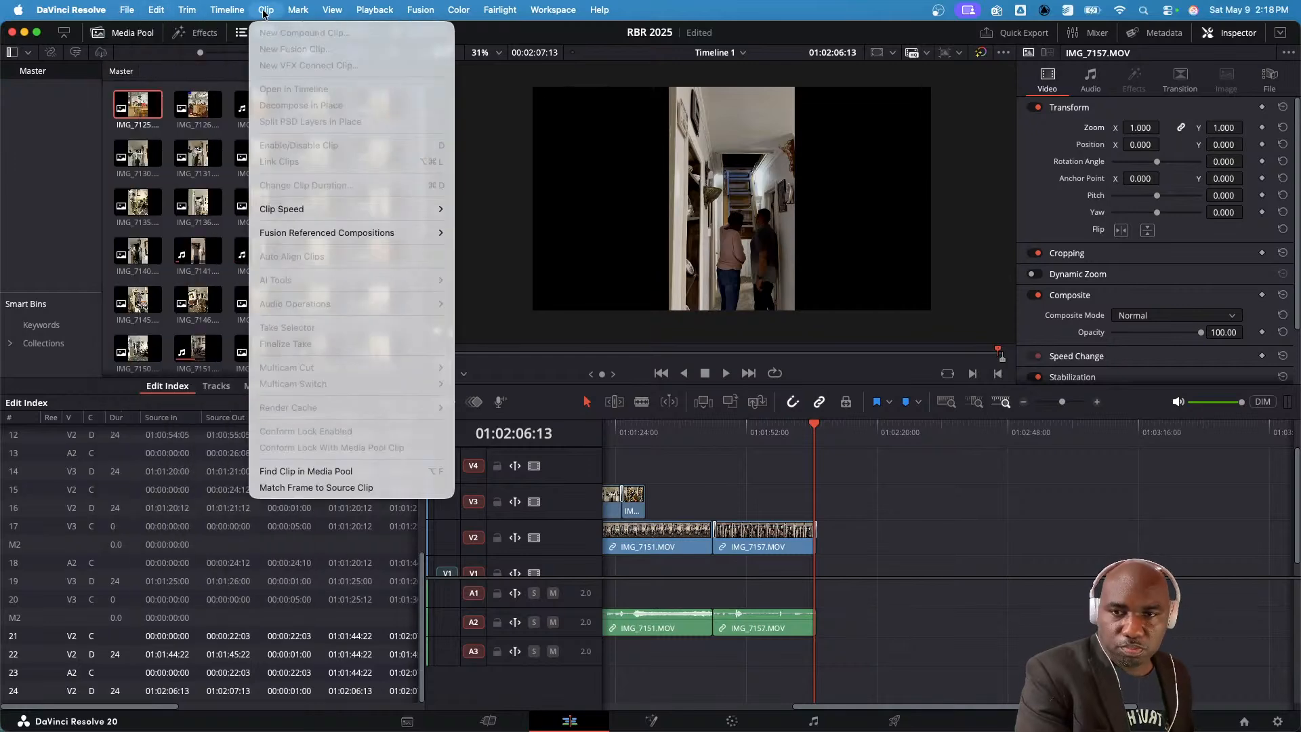
mouse_move(343, 15)
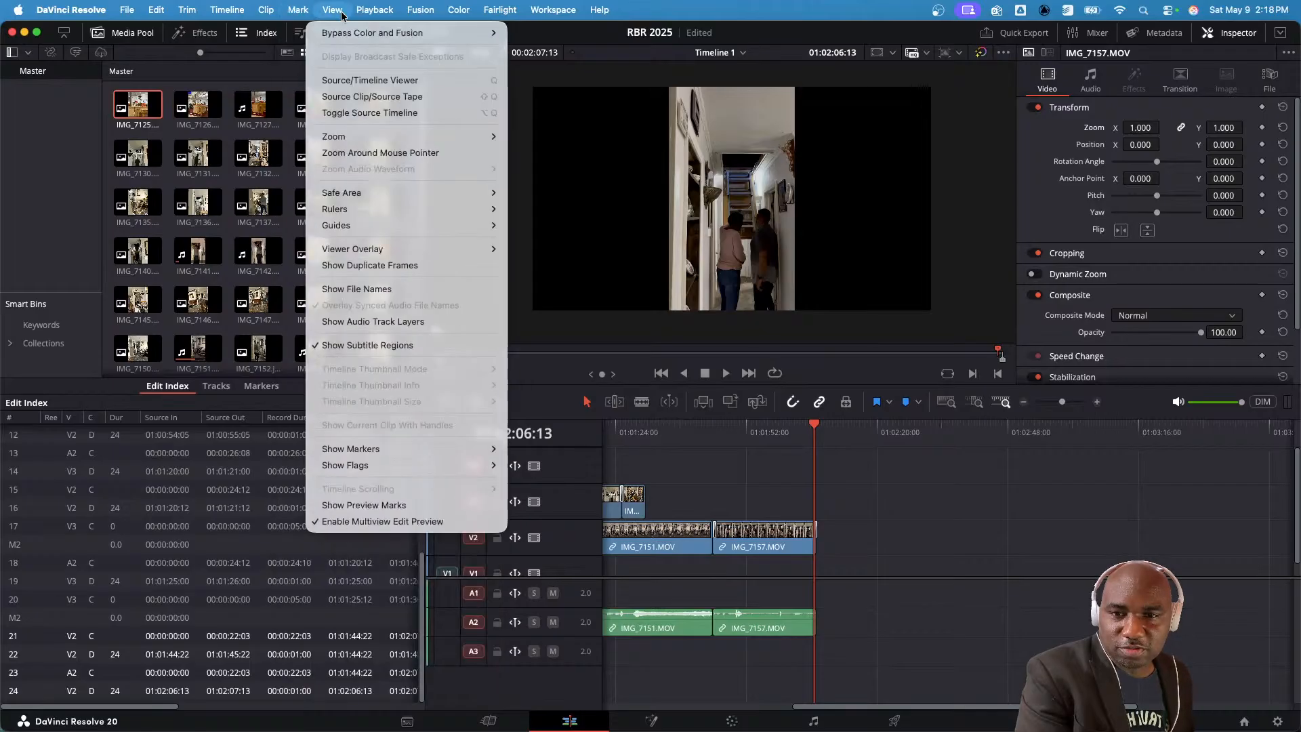
mouse_move(393, 18)
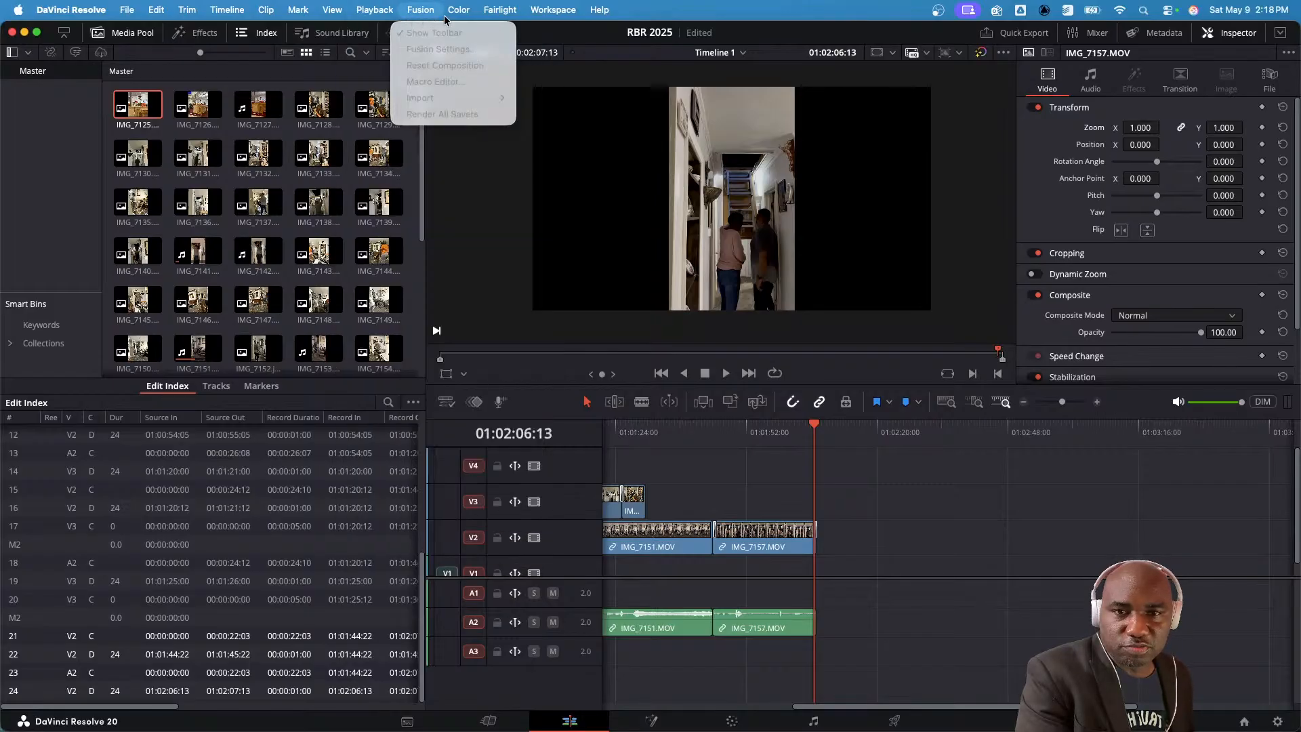
mouse_move(492, 21)
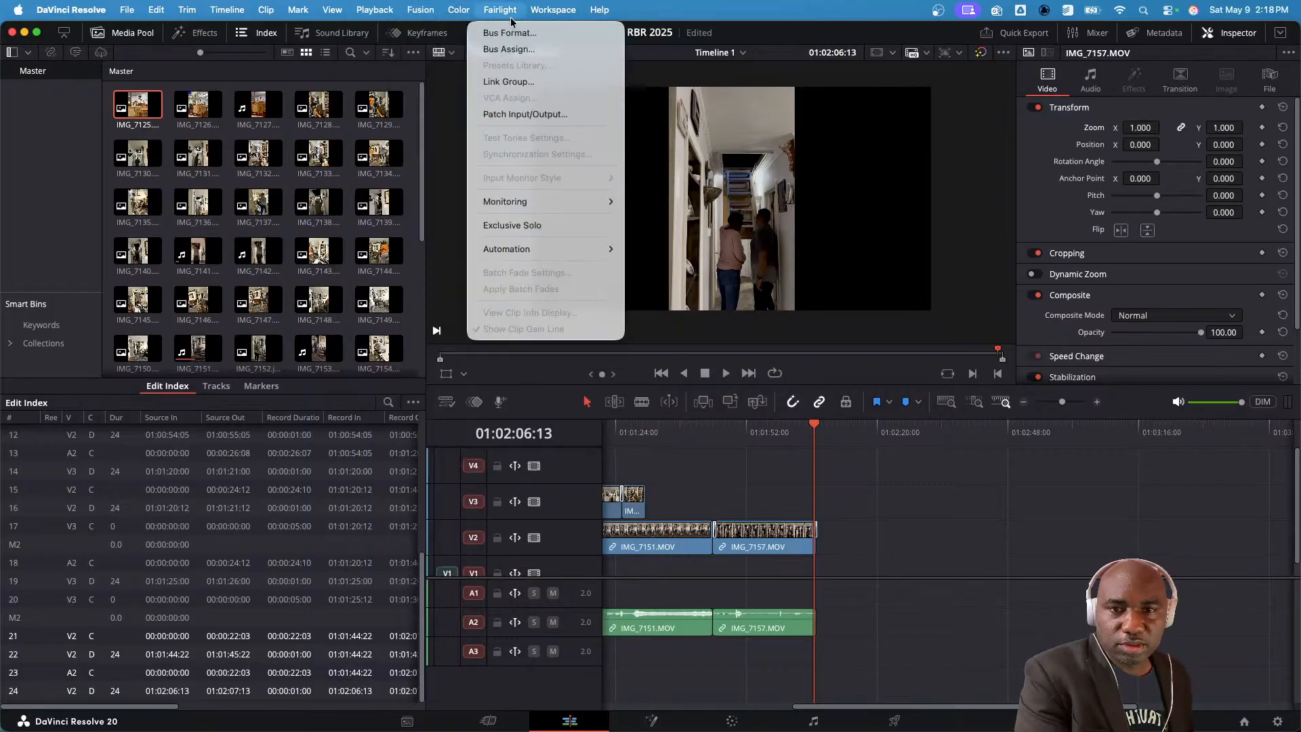
mouse_move(547, 18)
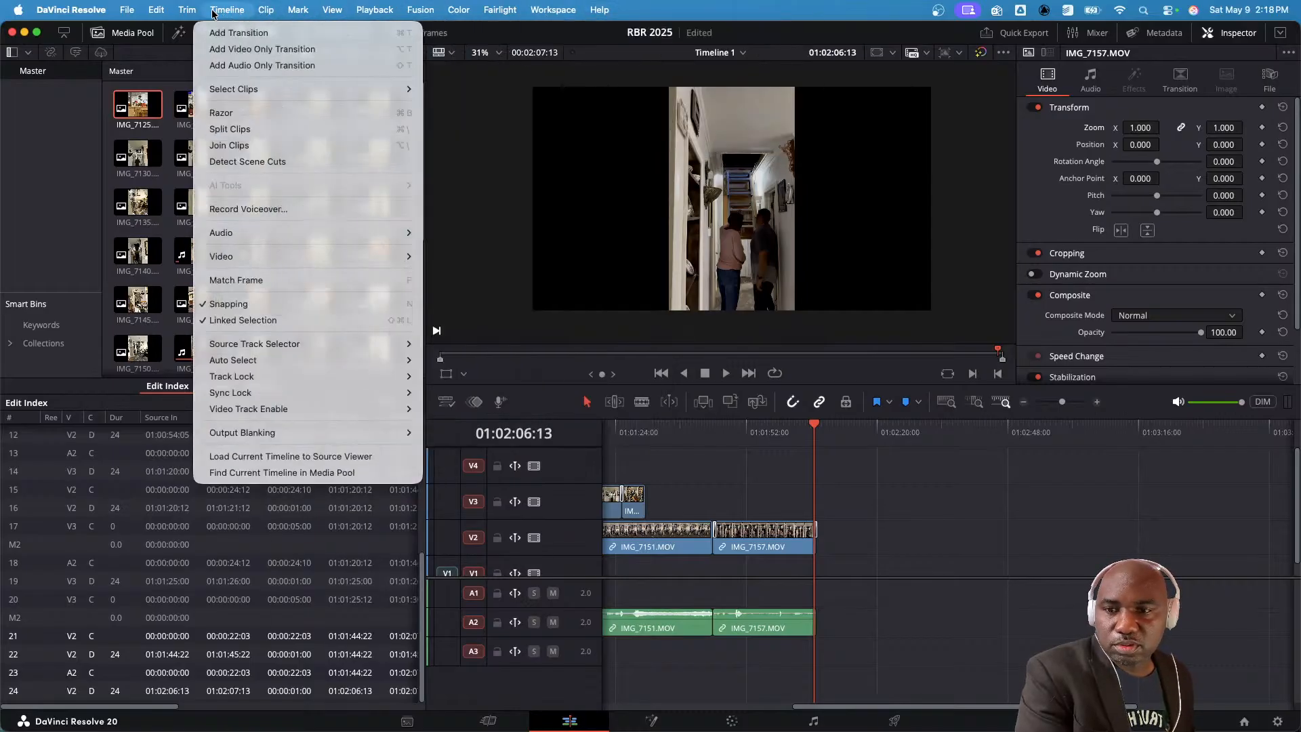
mouse_move(190, 14)
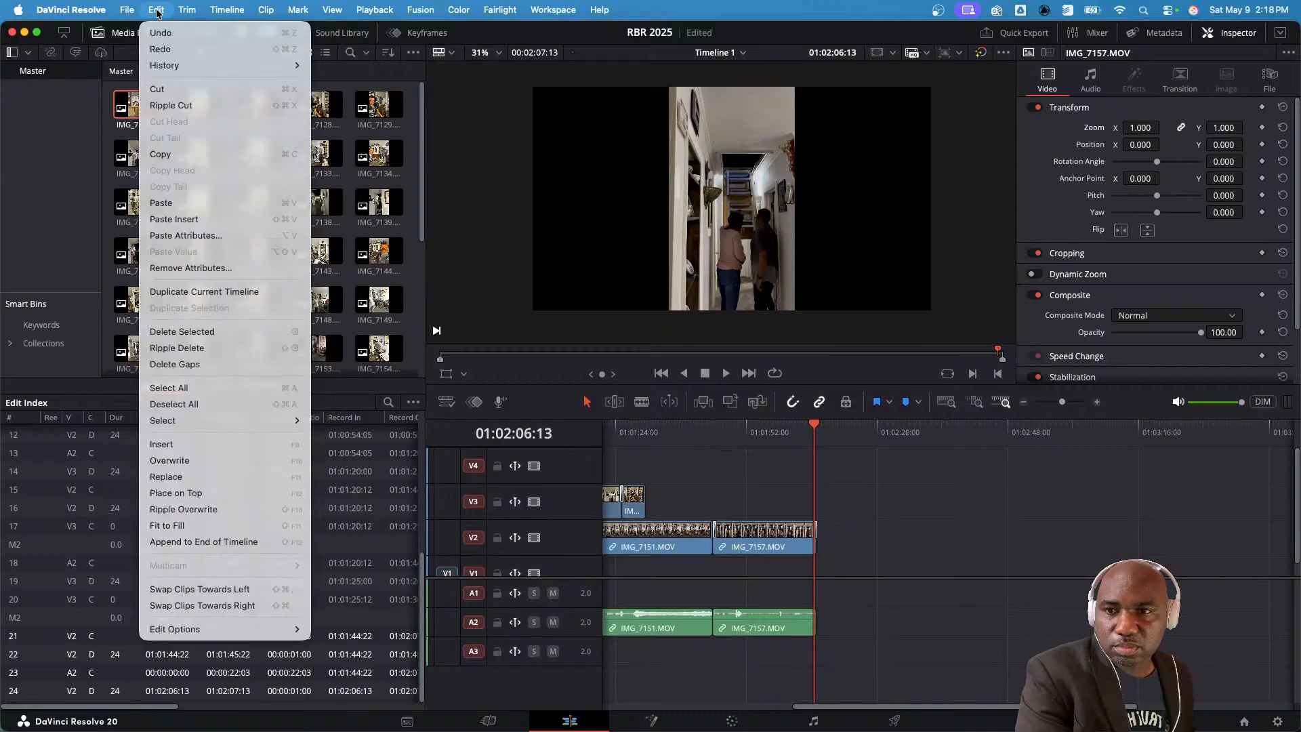
mouse_move(132, 14)
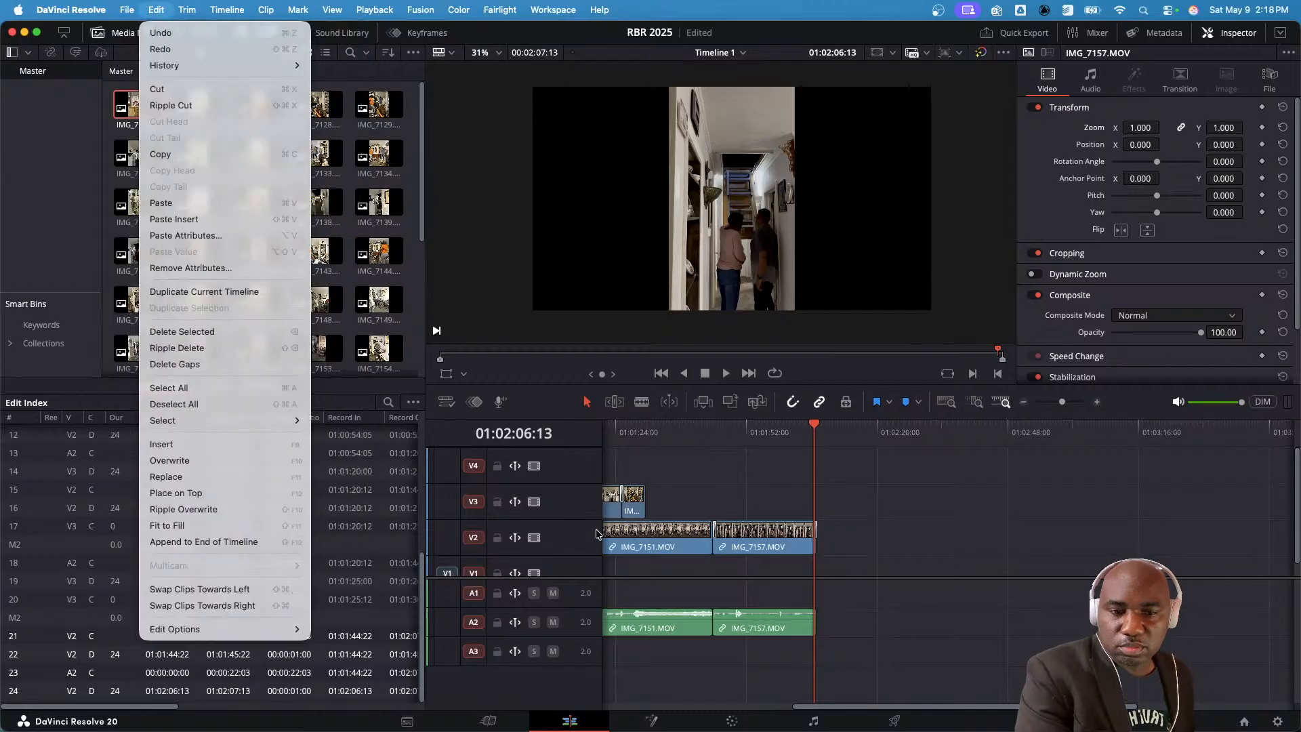
click(725, 488)
scroll(716, 483, left, 3)
scroll(716, 483, left, 5)
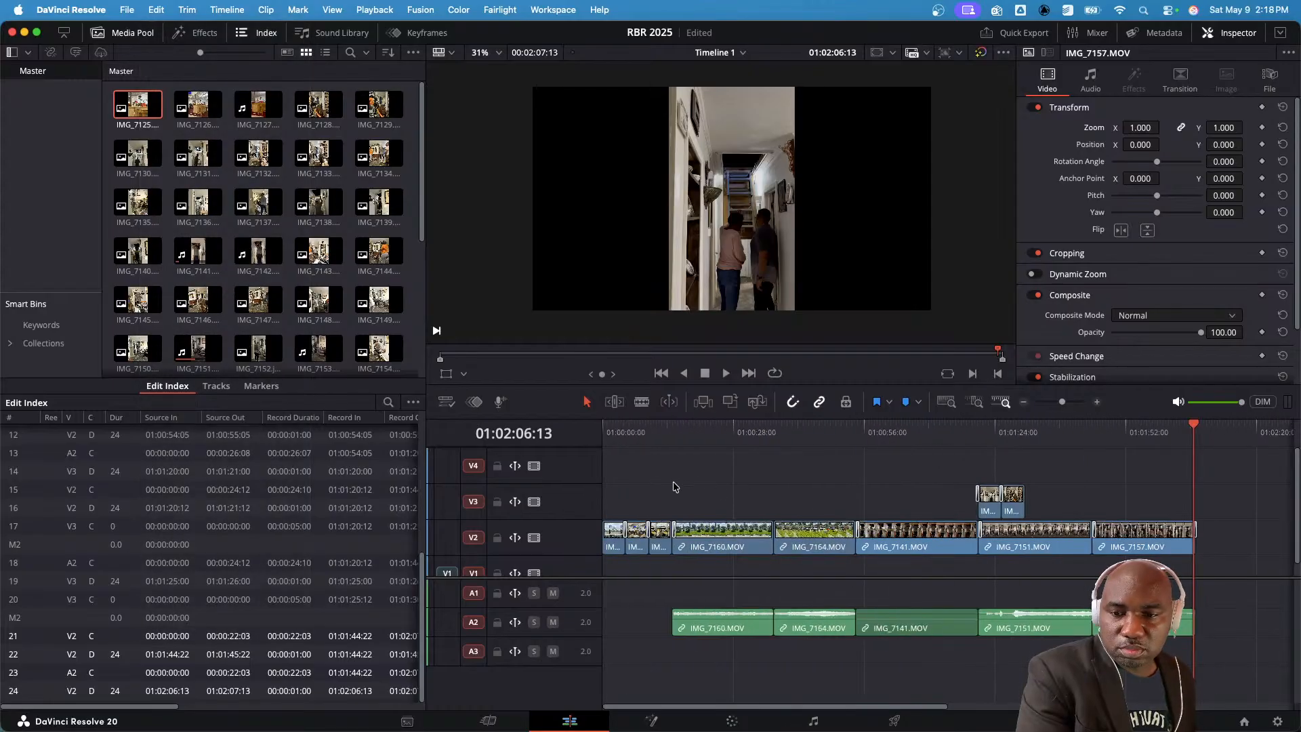
scroll(809, 493, right, 4)
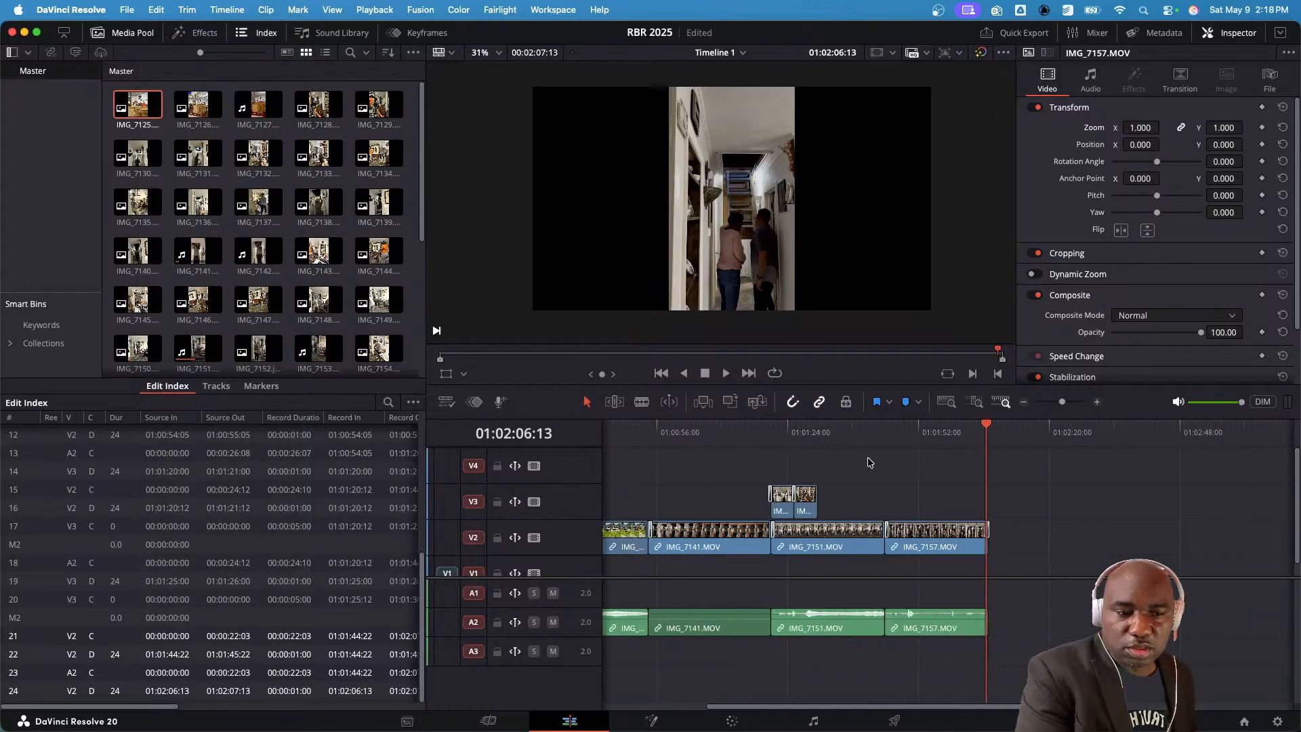
- Review the Edit Index columns through to the clip names and notes, and select the still IMG_7130.HEIC in the Media Pool
click(196, 175)
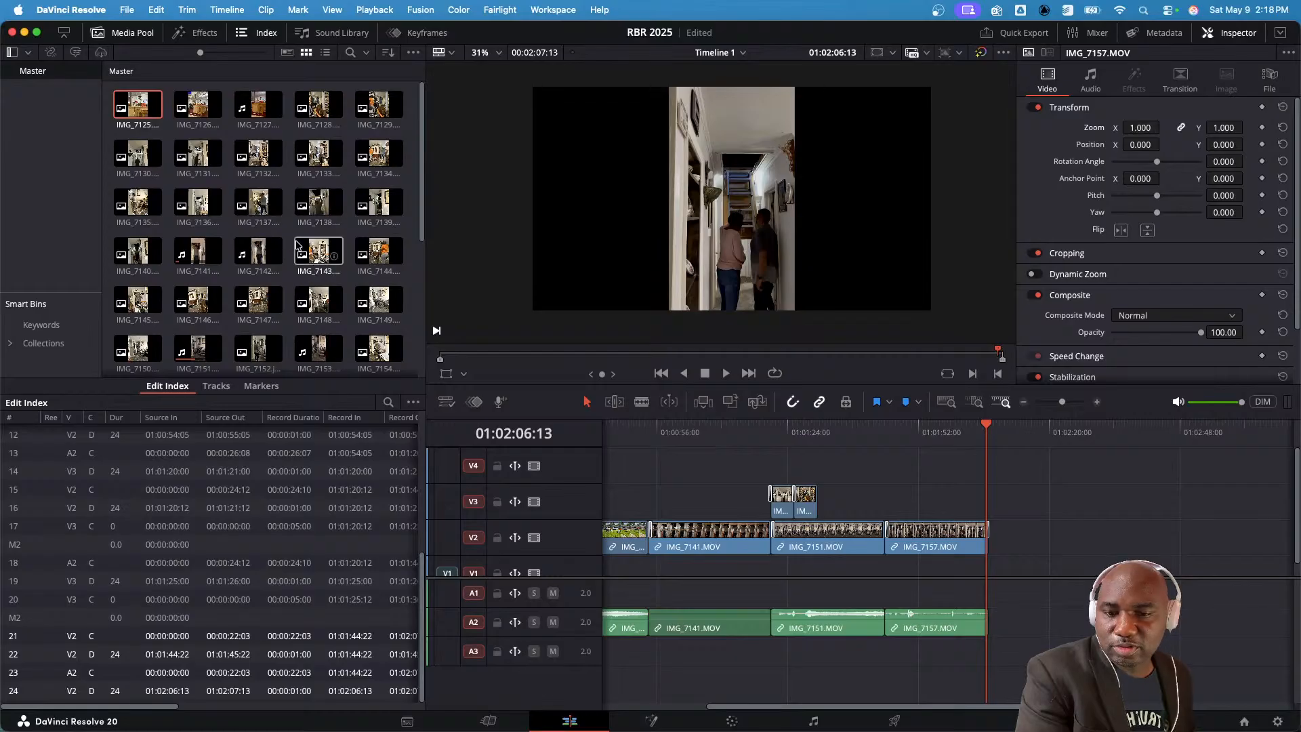
scroll(244, 447, right, 5)
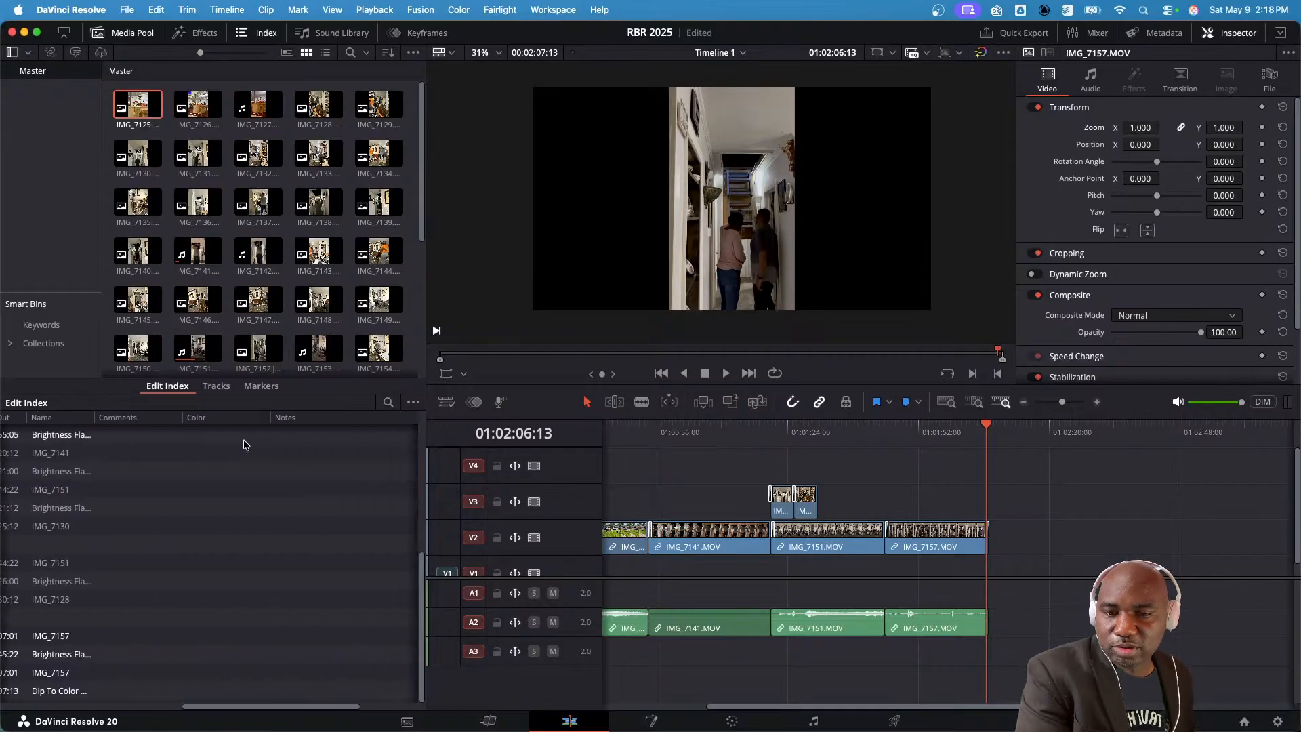
scroll(230, 444, left, 5)
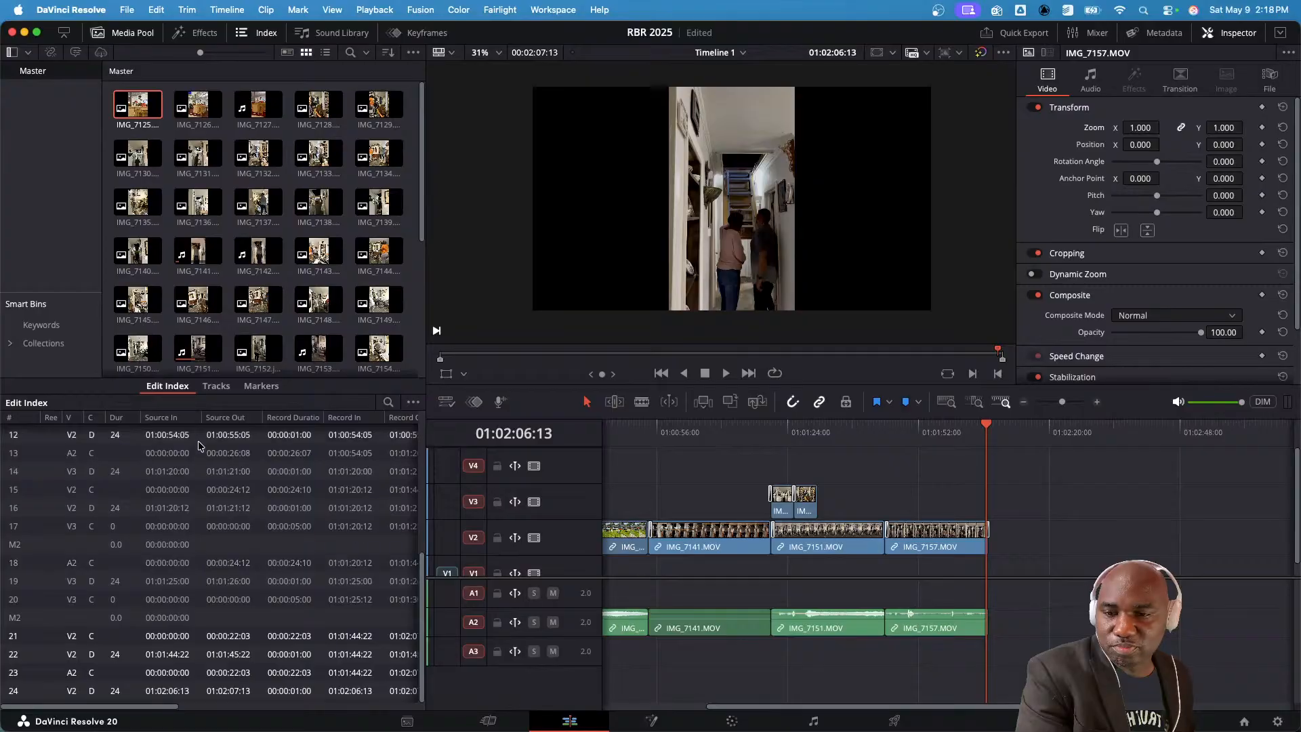
click(138, 155)
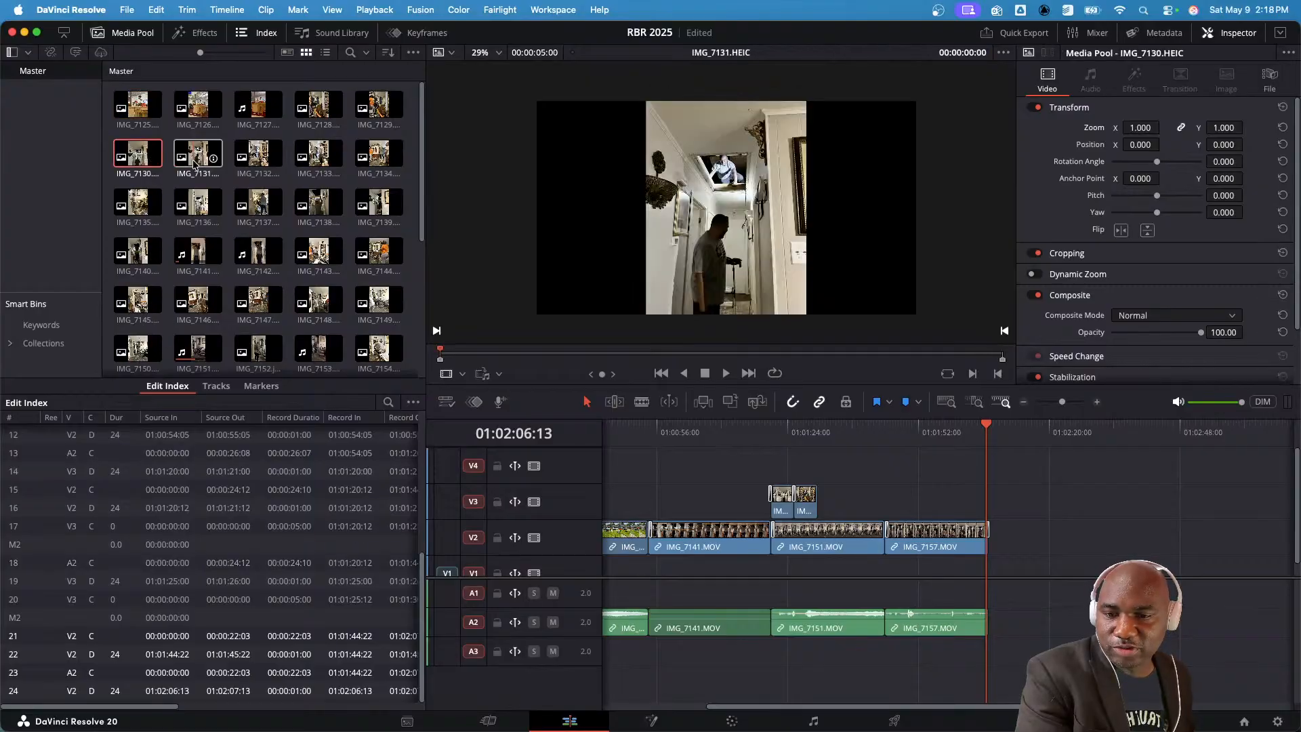
mouse_move(426, 459)
mouse_down()
mouse_move(397, 451)
mouse_move(412, 443)
mouse_up()
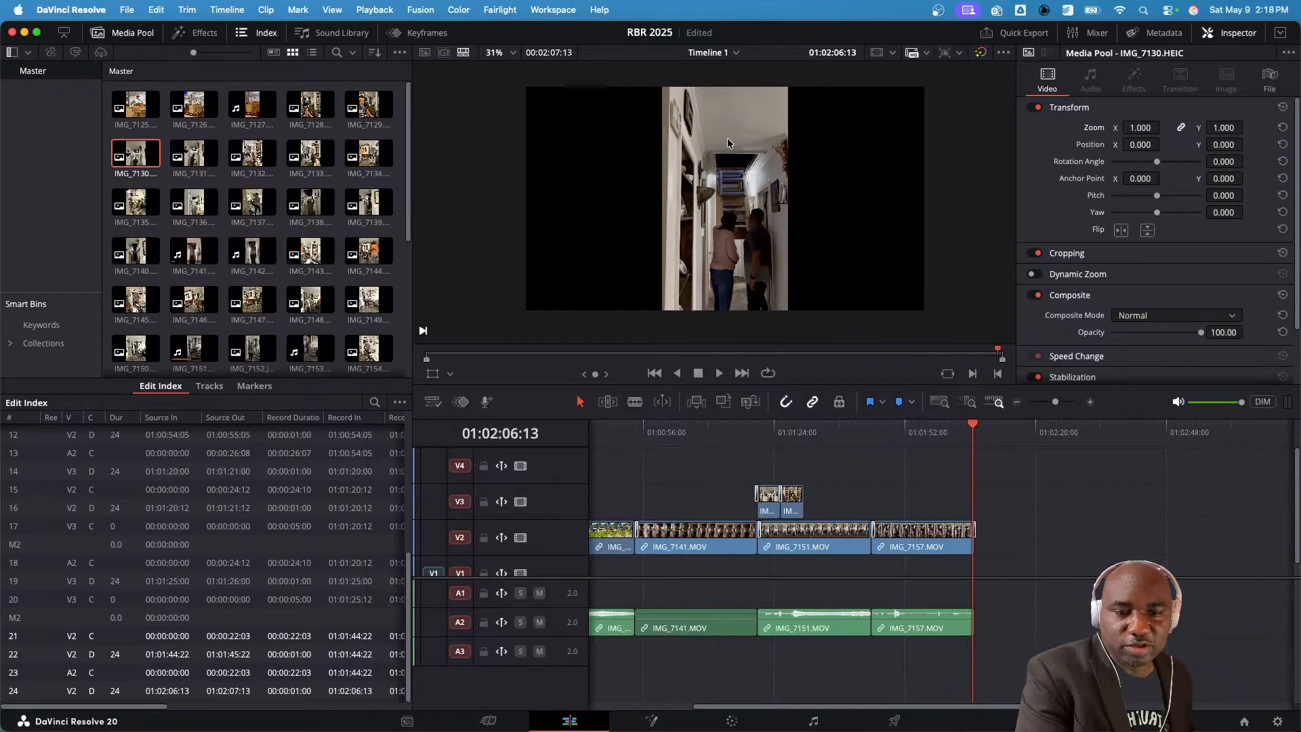
- Inspect the video properties of IMG_7151.MOV, then select IMG_7157.MOV on V2
click(772, 548)
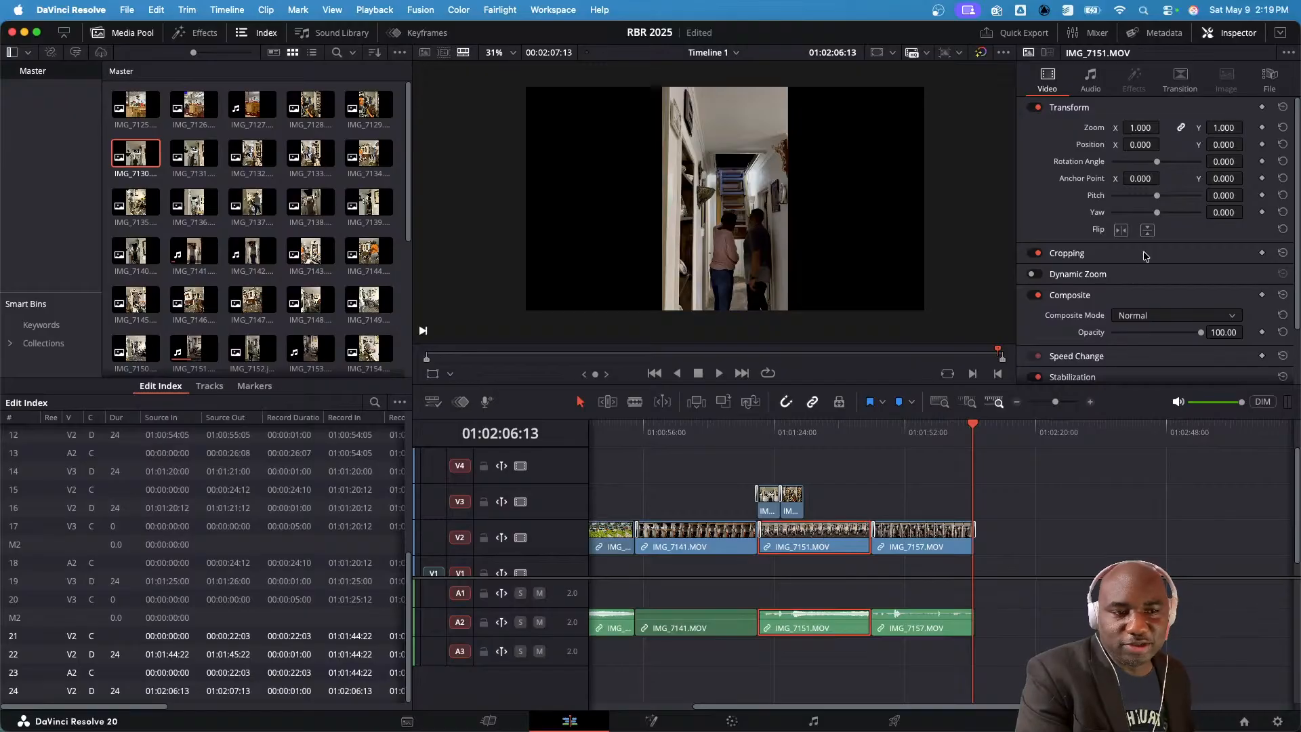
scroll(1144, 272, down, 2)
click(933, 531)
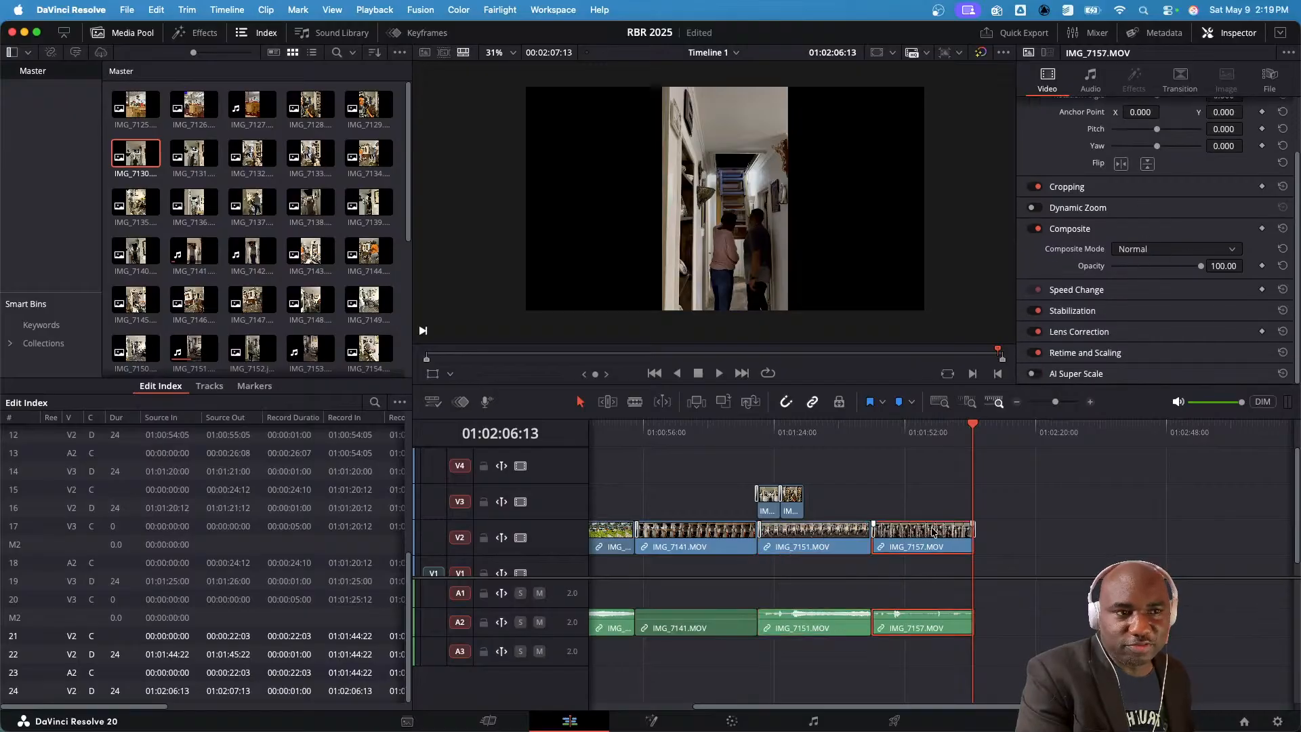
- Show the audio Mixer and inspect the audio and transition settings of IMG_7157.MOV
click(1095, 32)
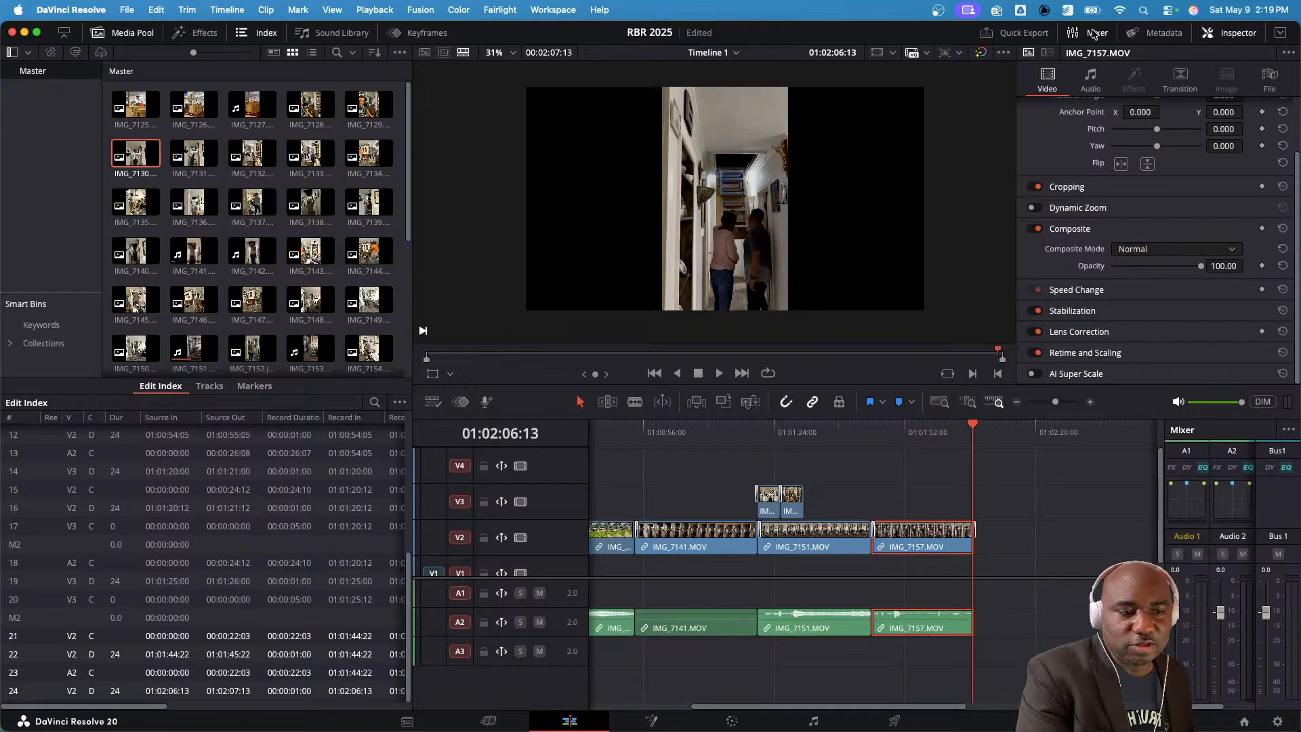
click(676, 427)
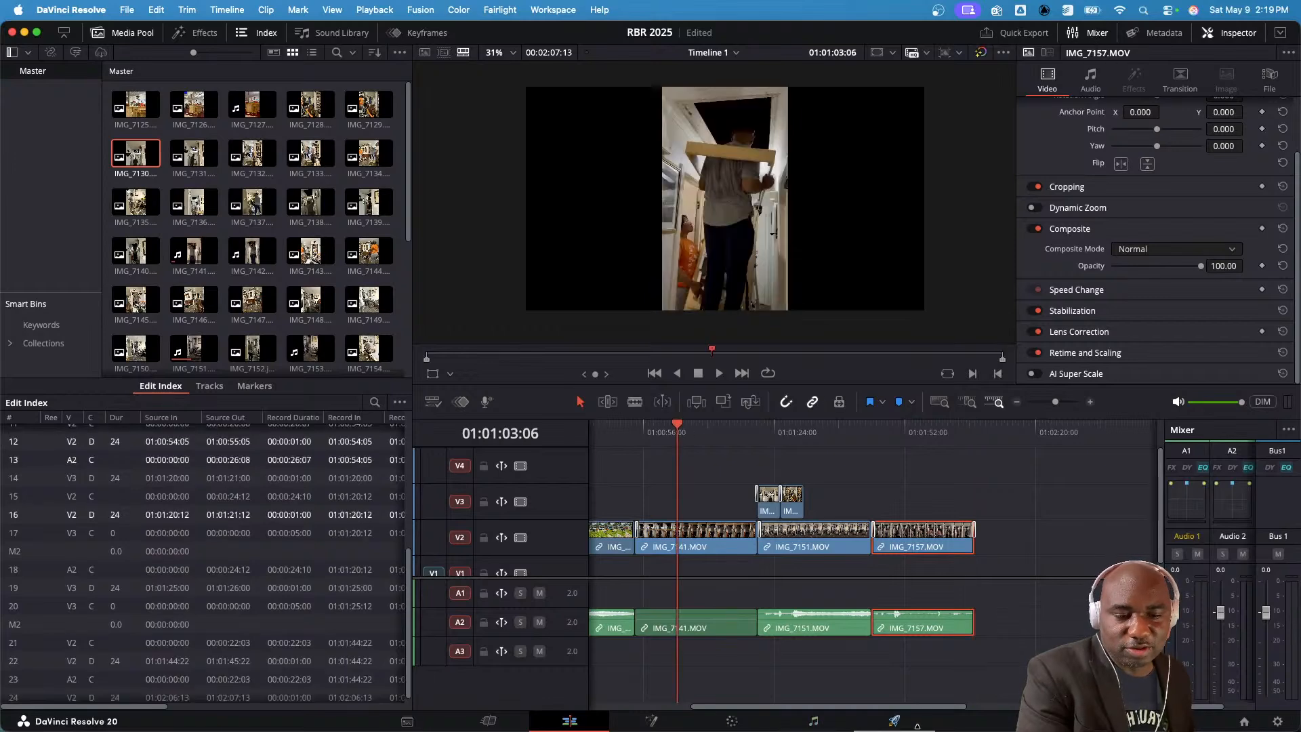
click(1092, 78)
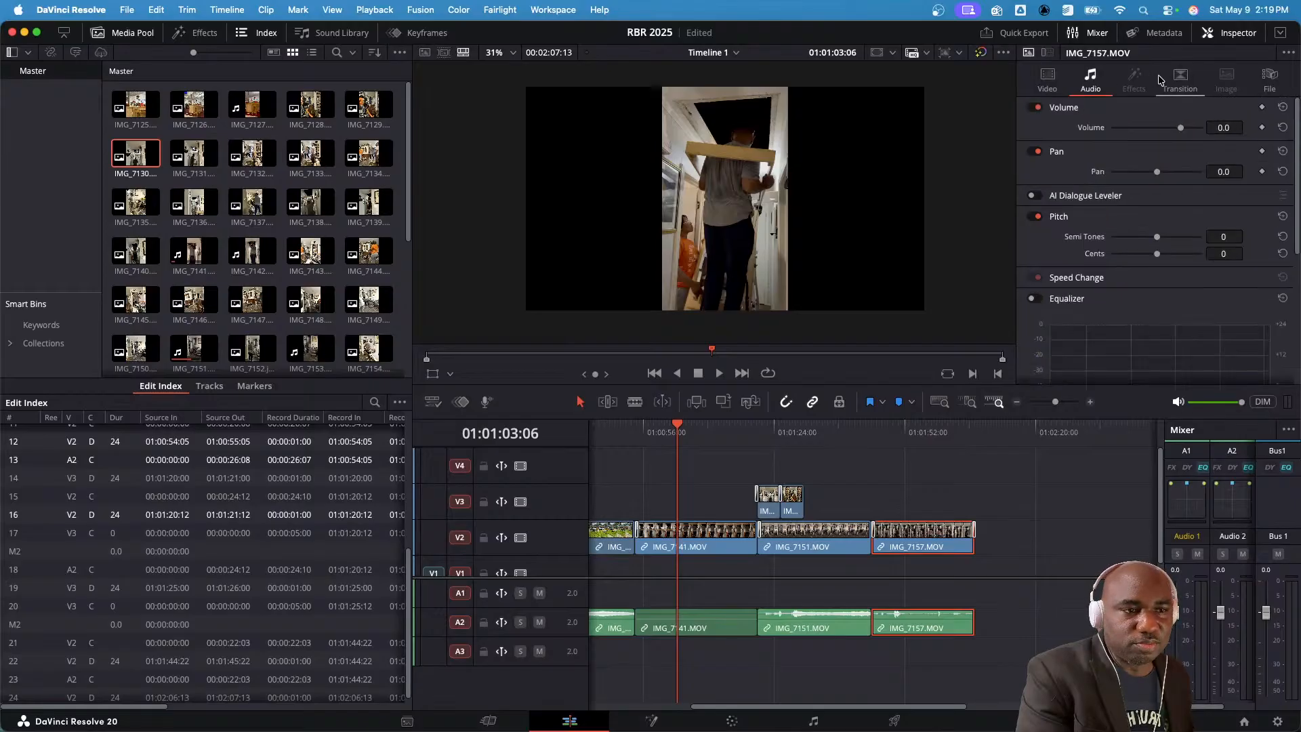
click(1181, 78)
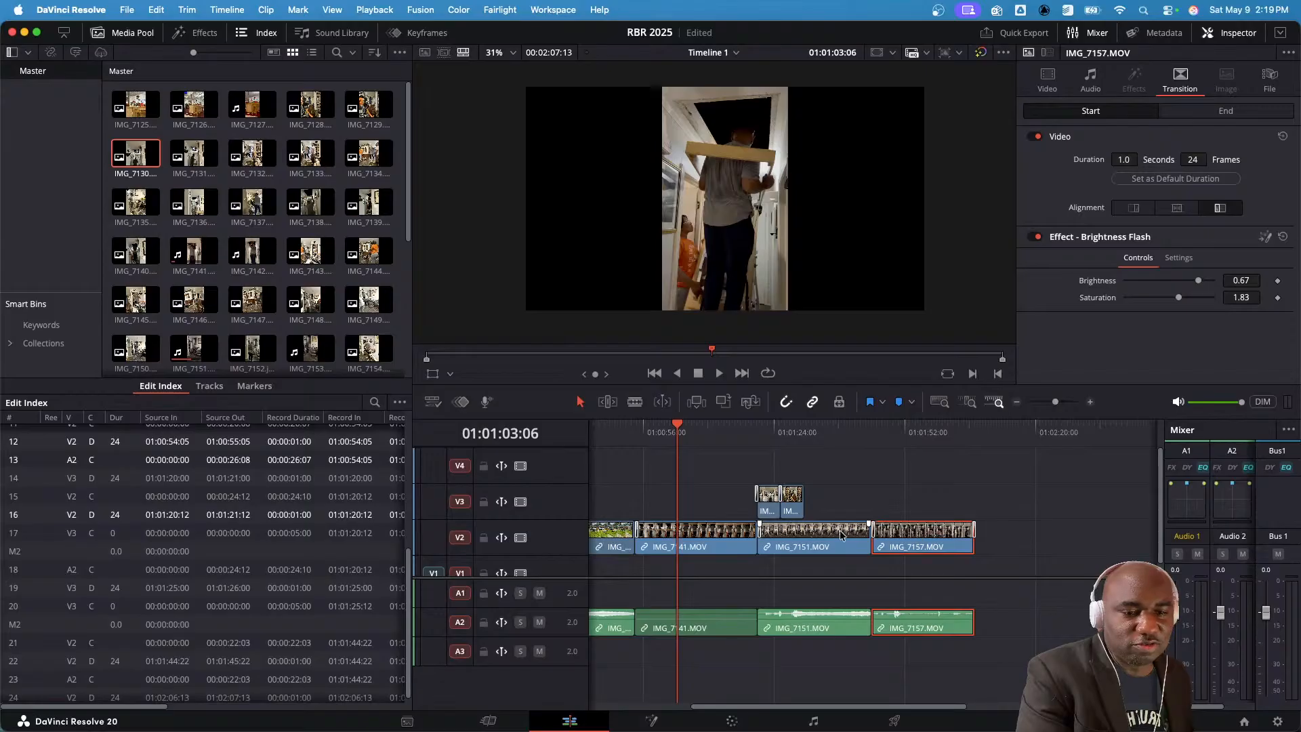
- Select the Dip To Color Dissolve at the end of IMG_7157.MOV and look through the available transition types
click(758, 535)
scroll(758, 536, right, 2)
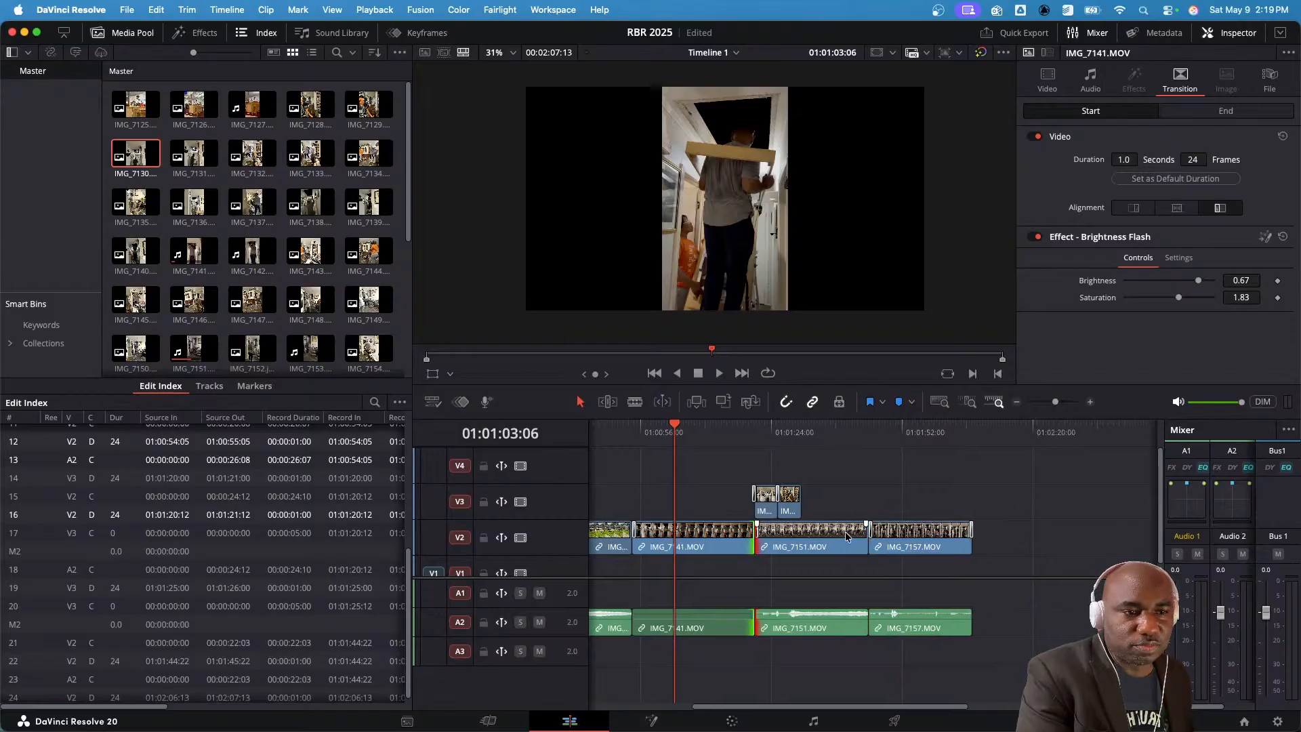
click(967, 535)
scroll(967, 535, left, 1)
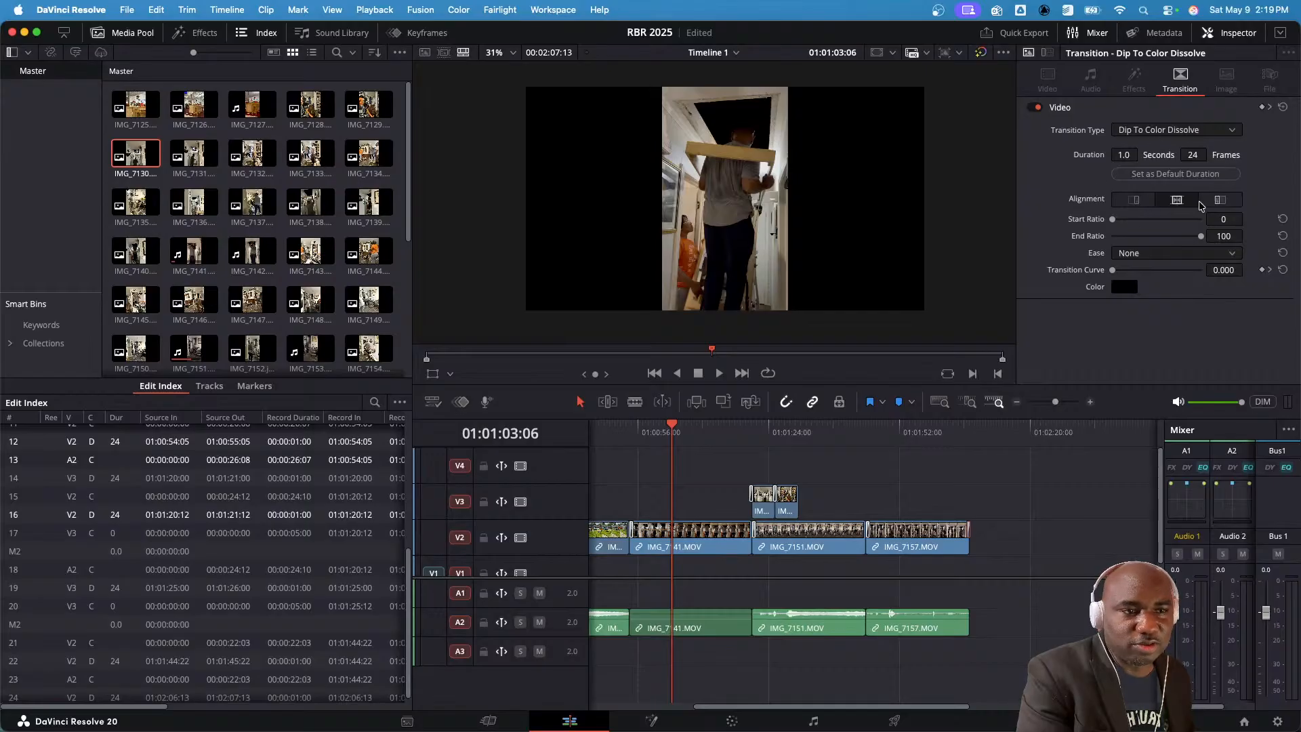
click(1226, 132)
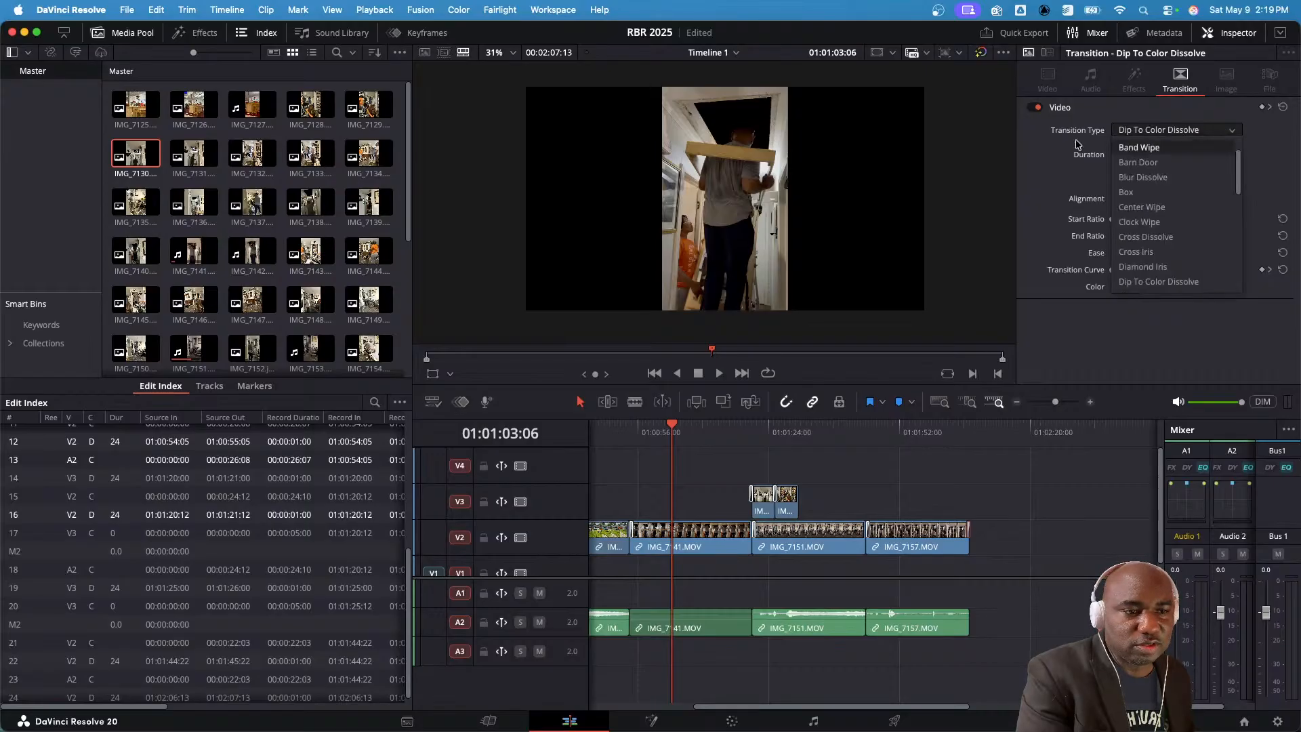
click(1039, 166)
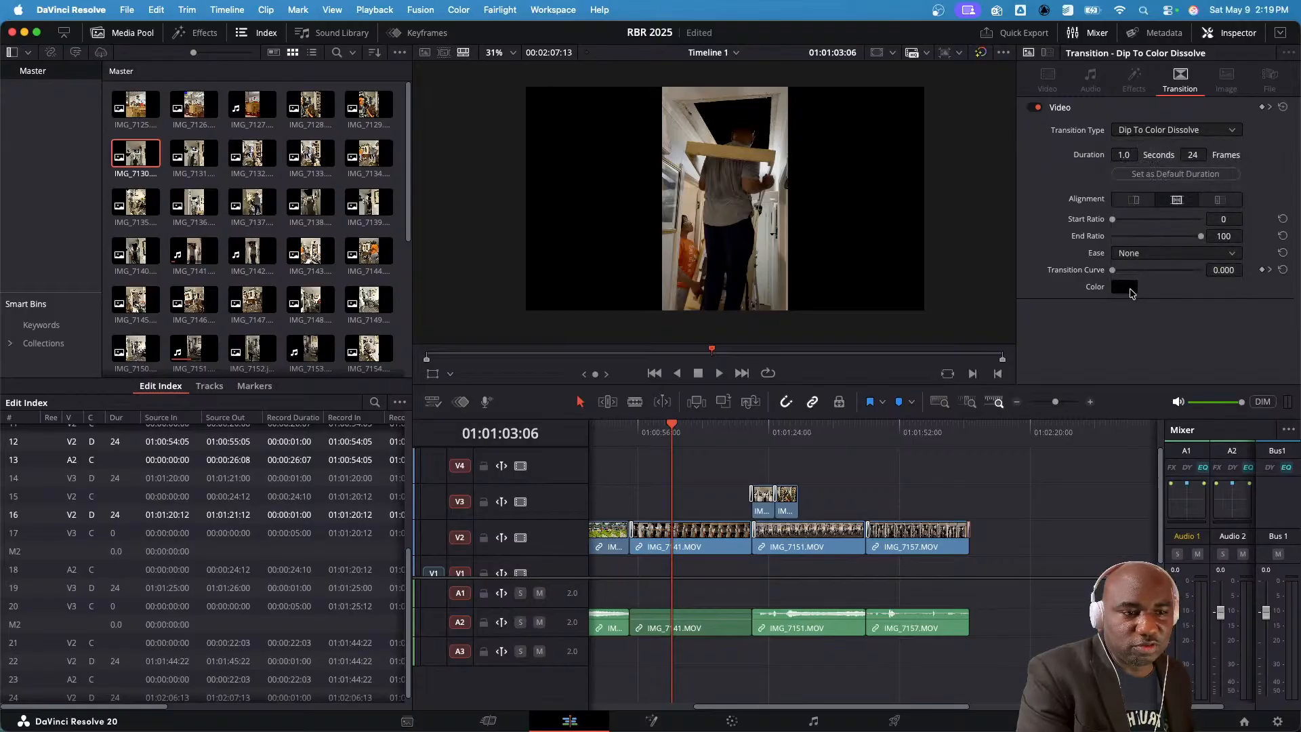
- Set the color of the Dip To Color Dissolve ending IMG_7157.MOV to Maraschino red and play through the transition
click(1124, 288)
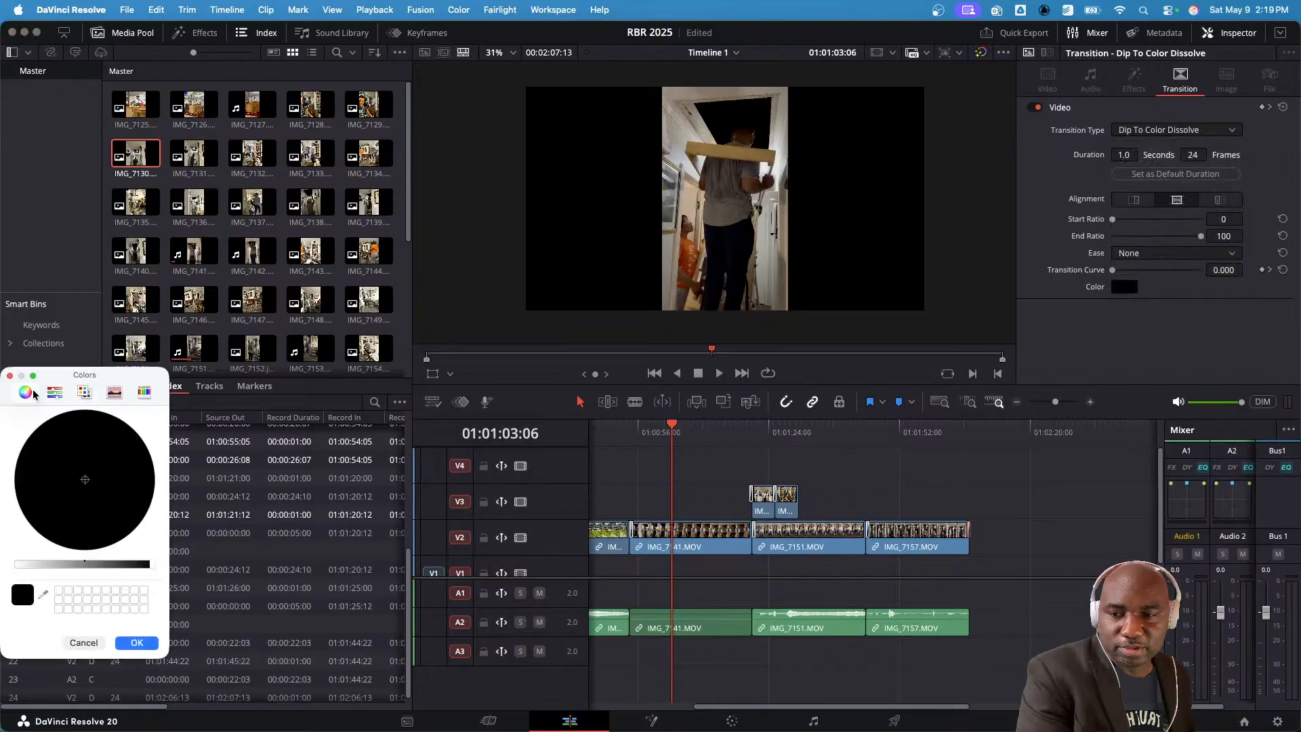
click(55, 393)
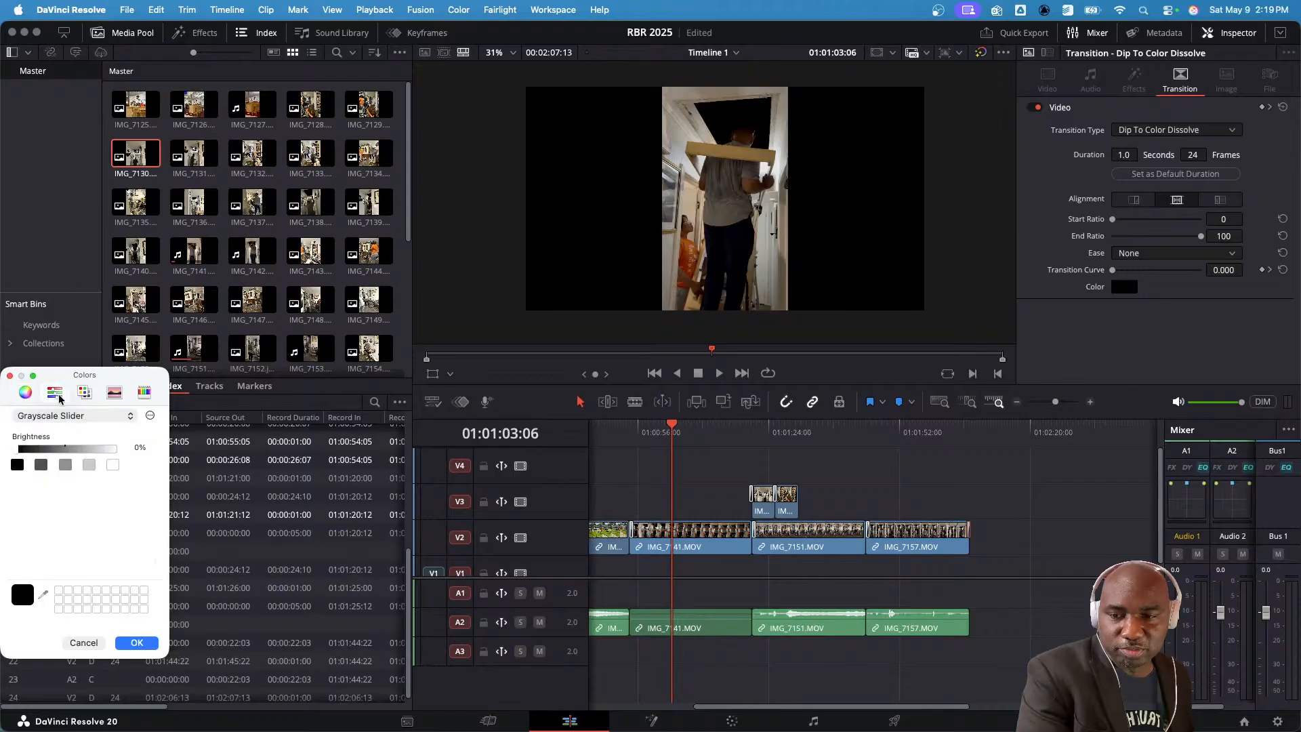
click(25, 393)
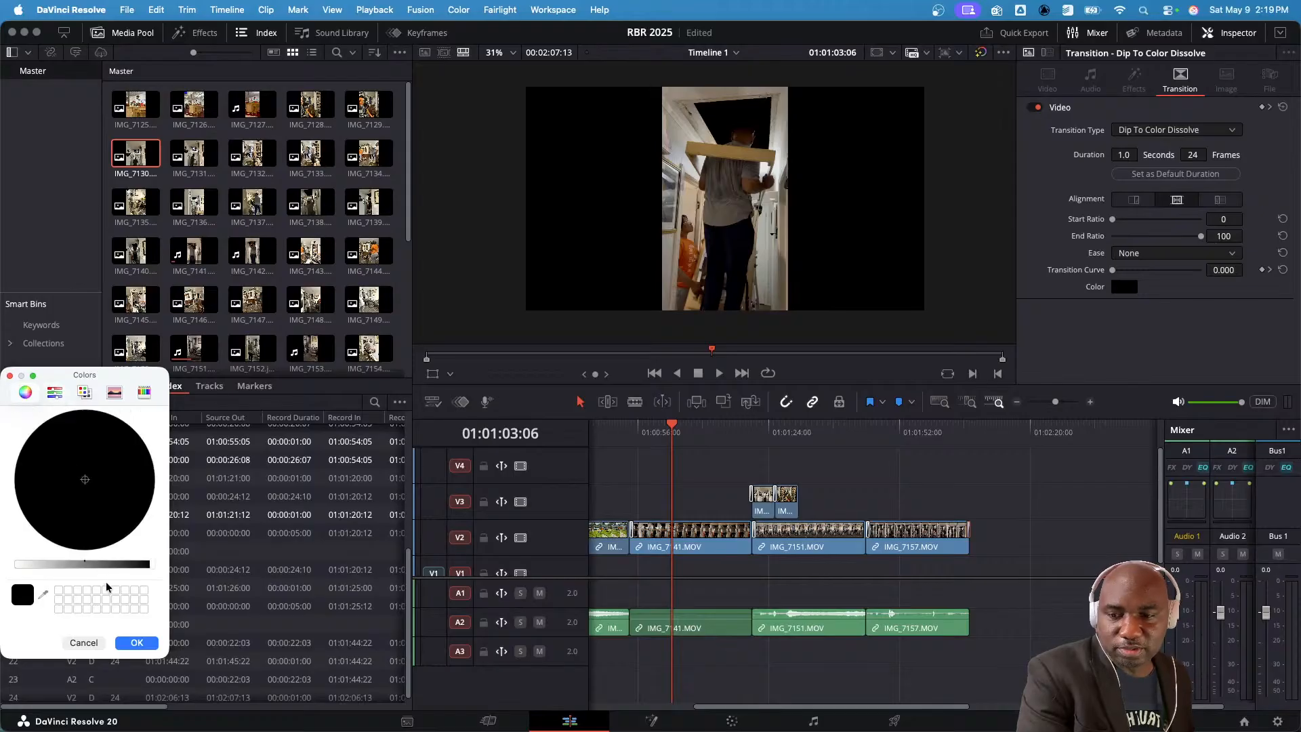
click(144, 393)
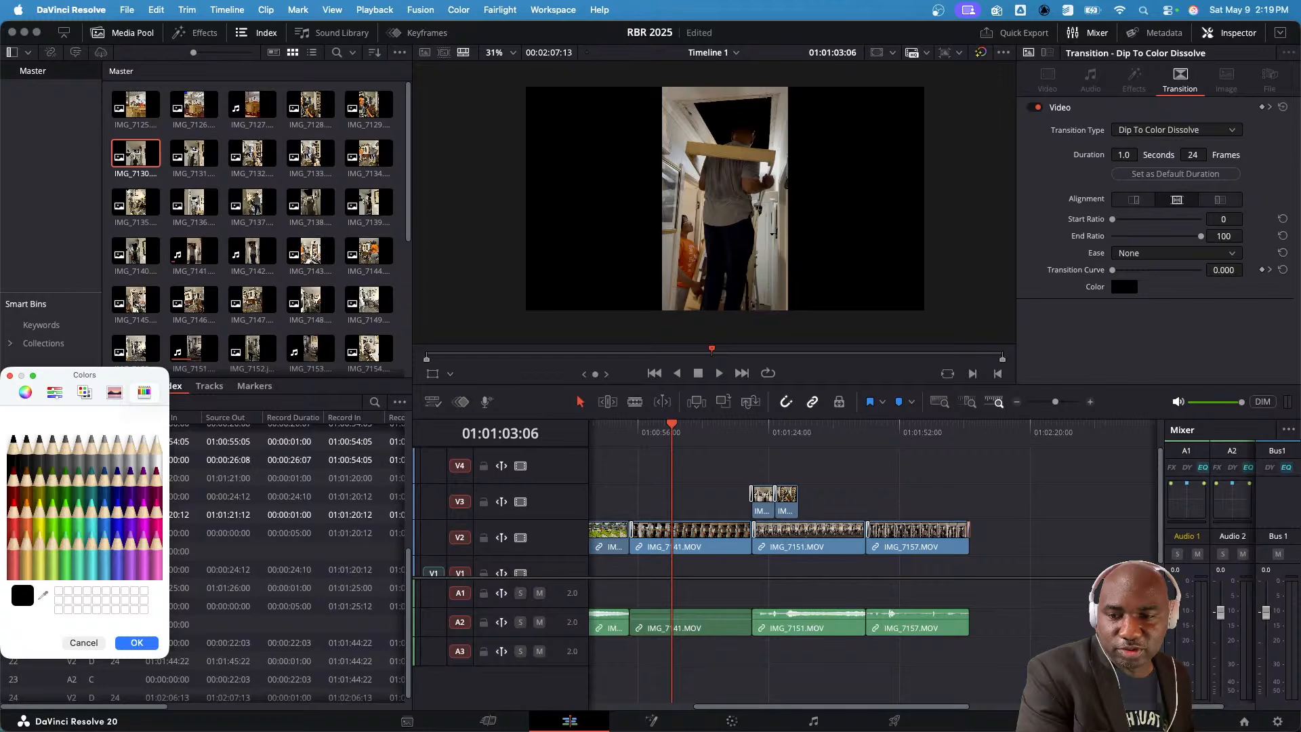
click(18, 523)
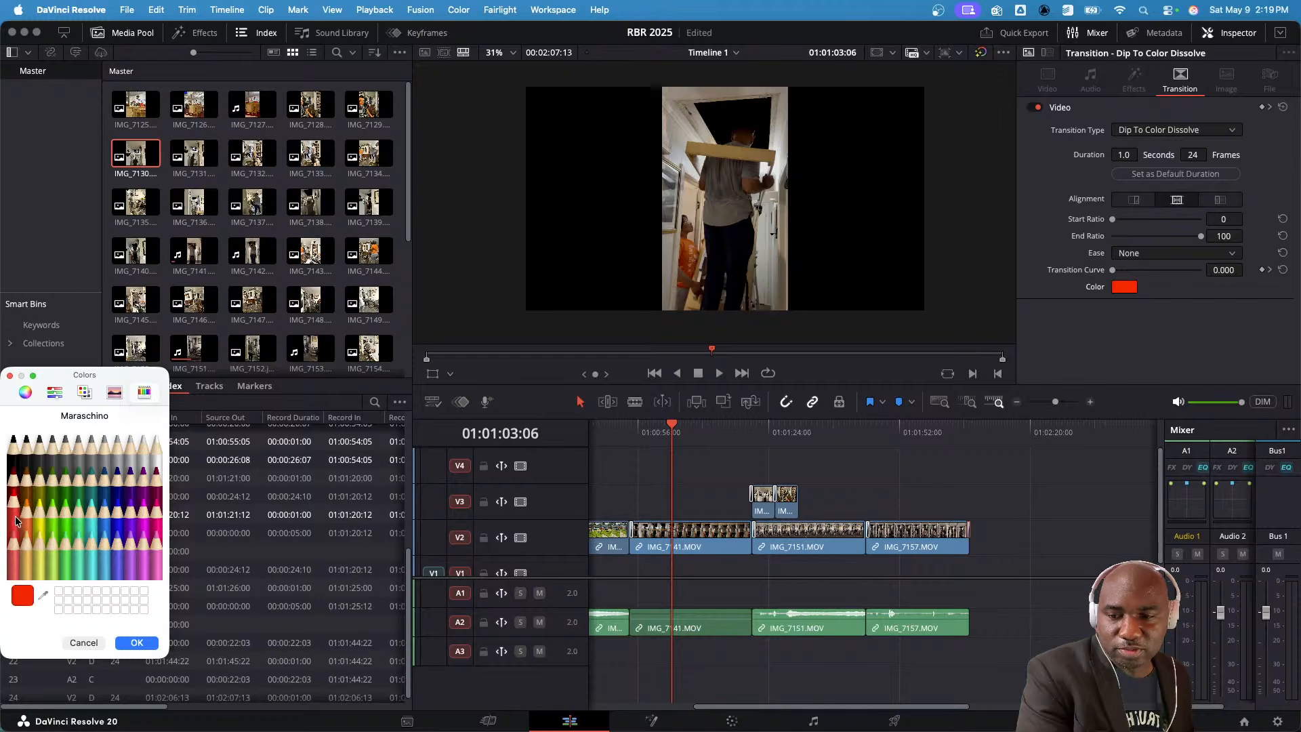
click(136, 642)
click(931, 432)
key(space)
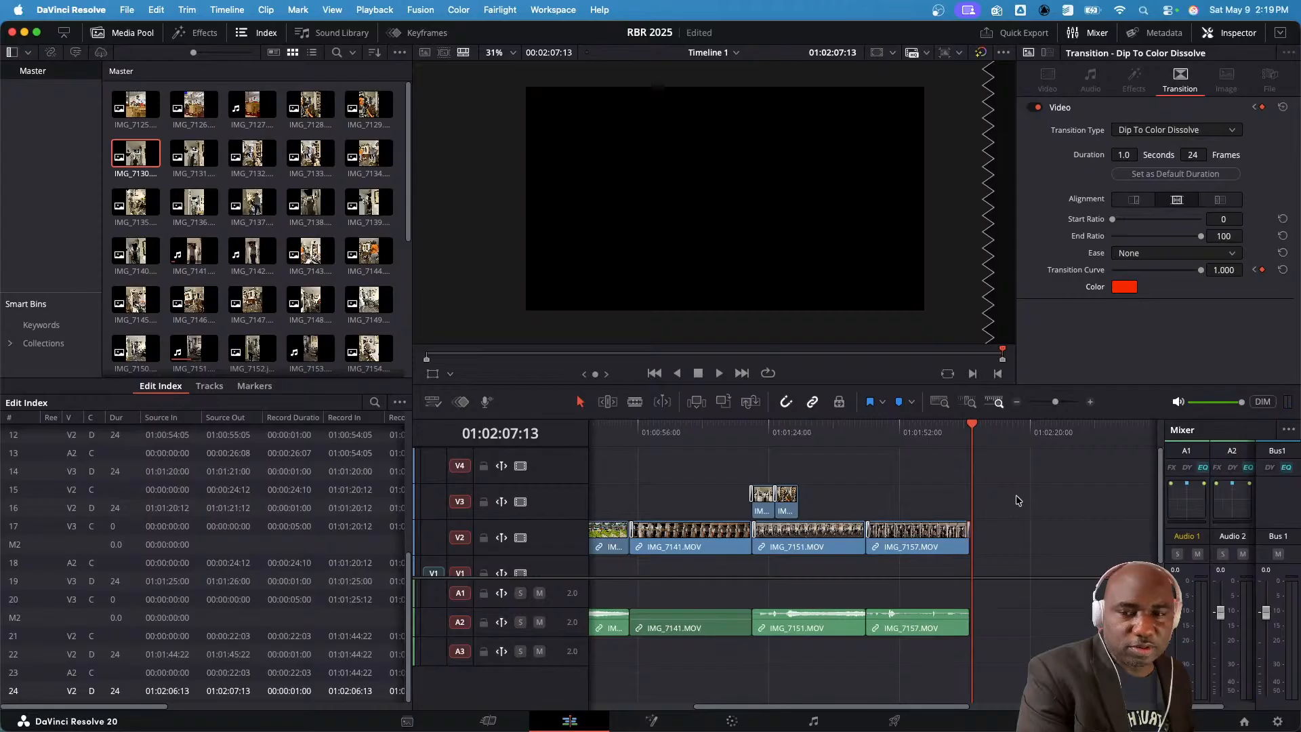
click(1116, 289)
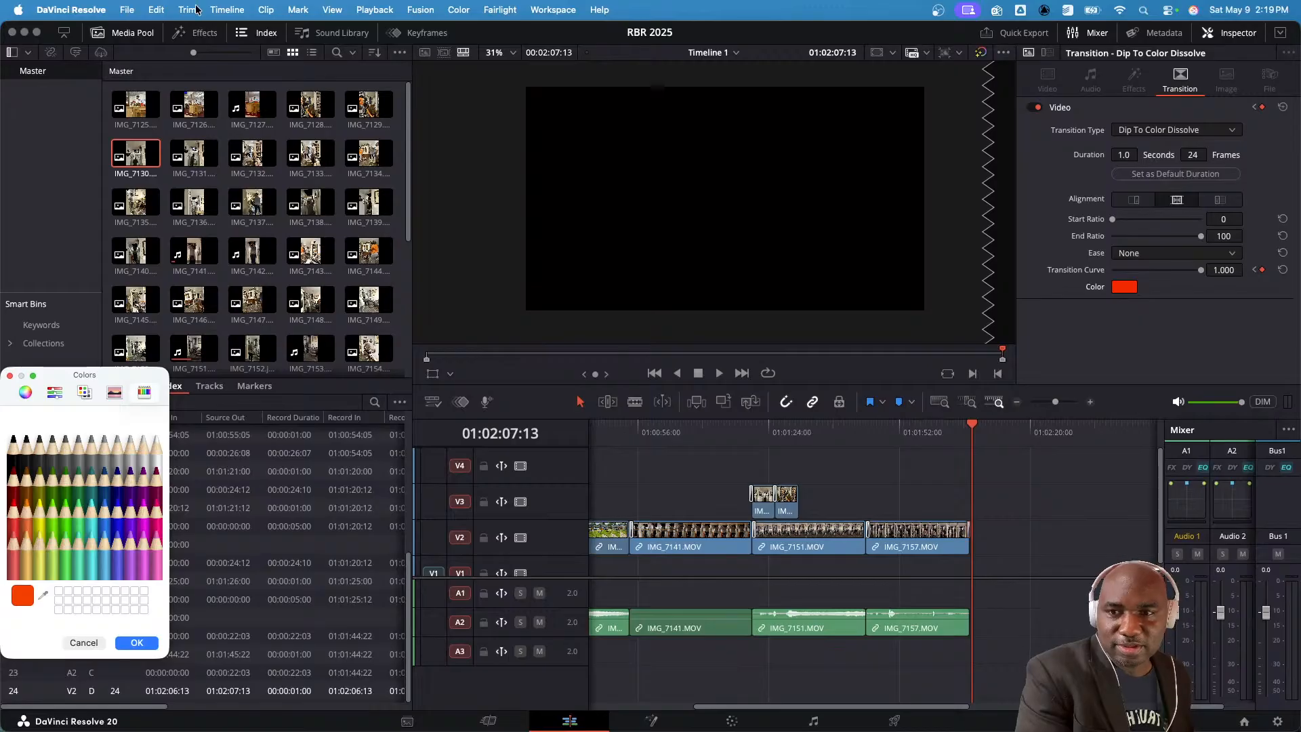
click(157, 10)
click(59, 375)
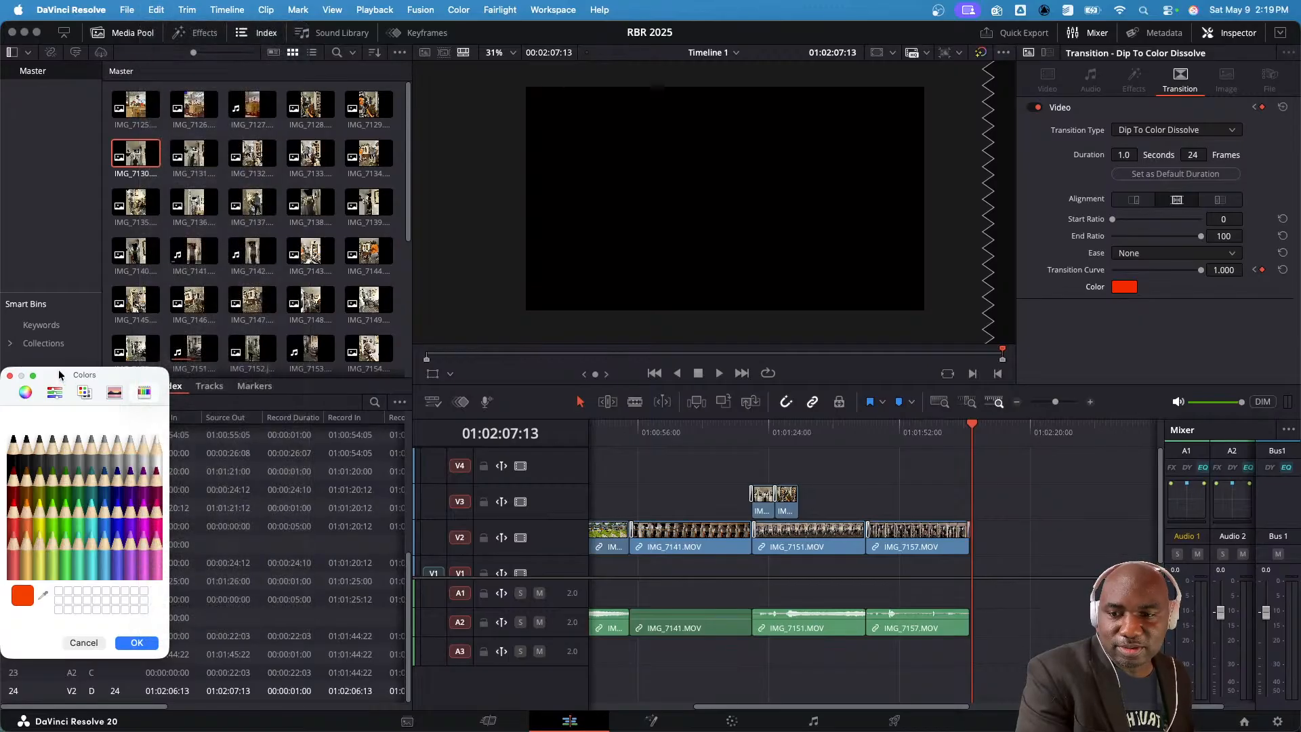
click(9, 375)
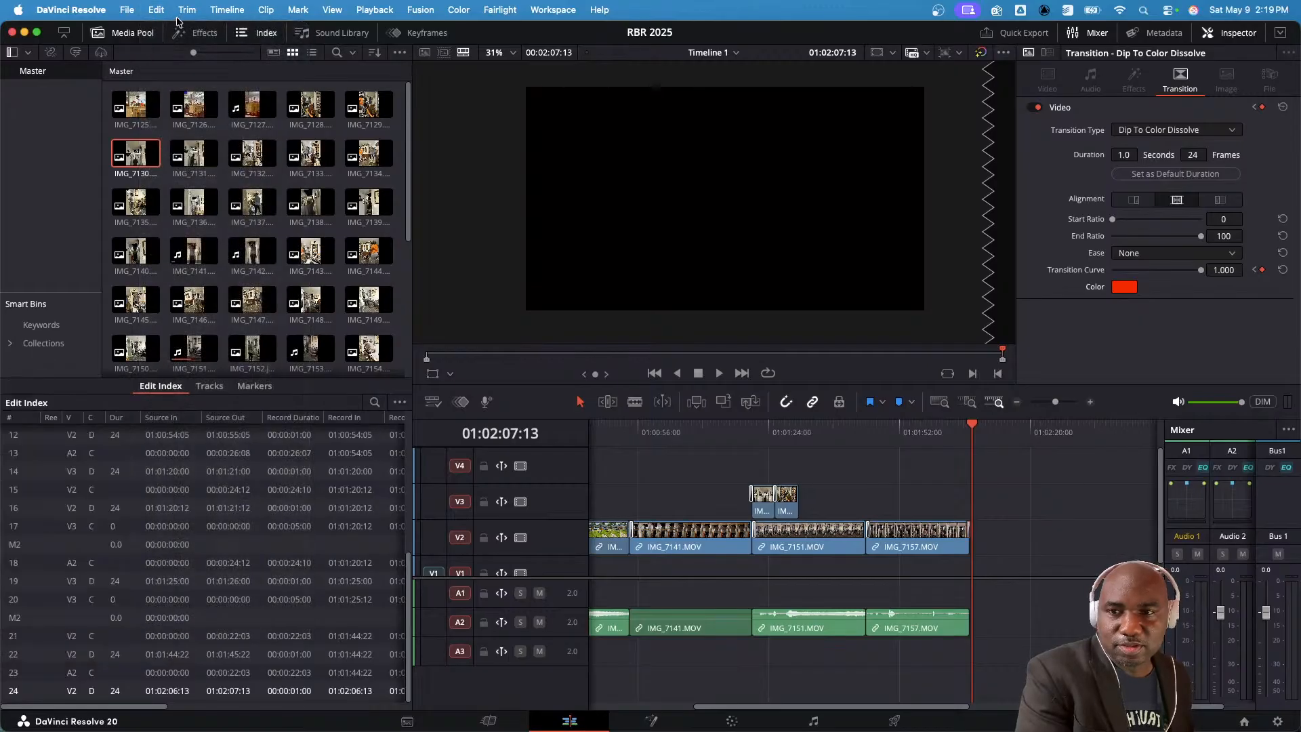
- Undo the red color change on the Dip To Color Dissolve and place the playhead at 01:02:03:18 in IMG_7157.MOV
click(156, 10)
click(163, 34)
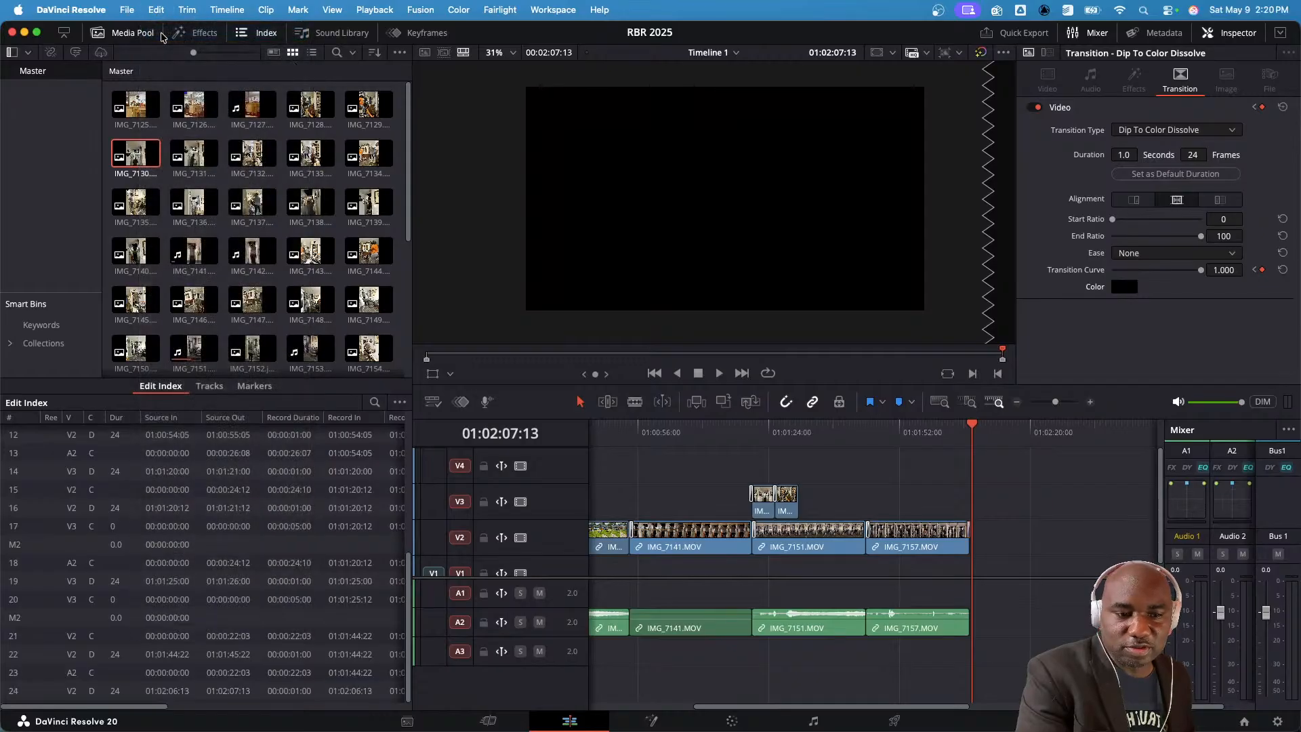
click(954, 429)
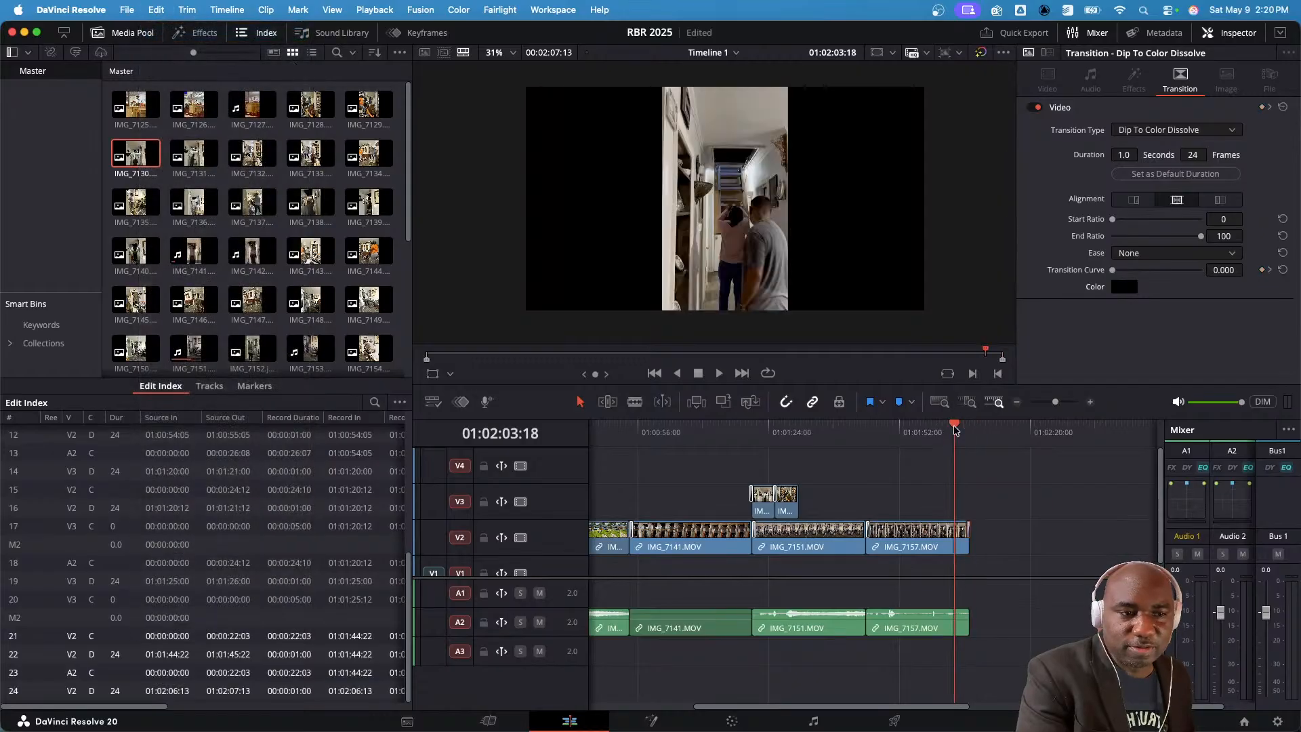
scroll(957, 429, left, 10)
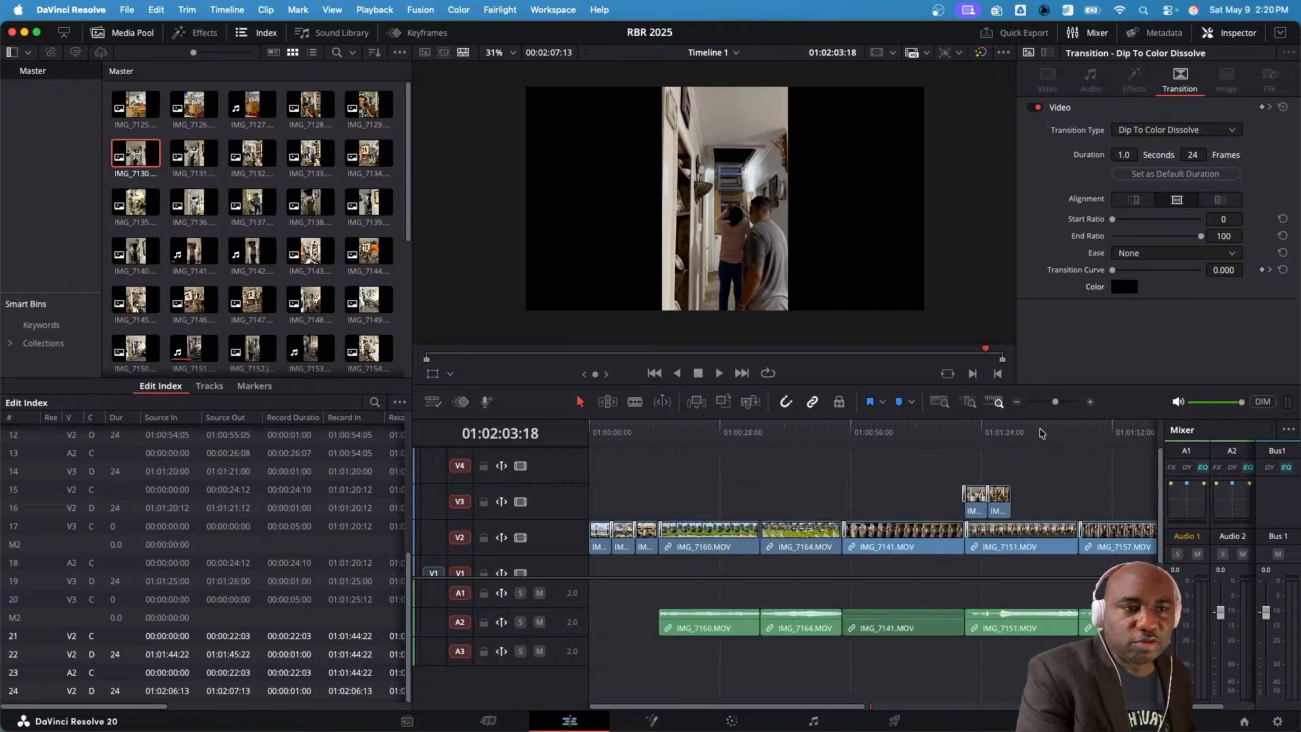
scroll(1080, 442, right, 4)
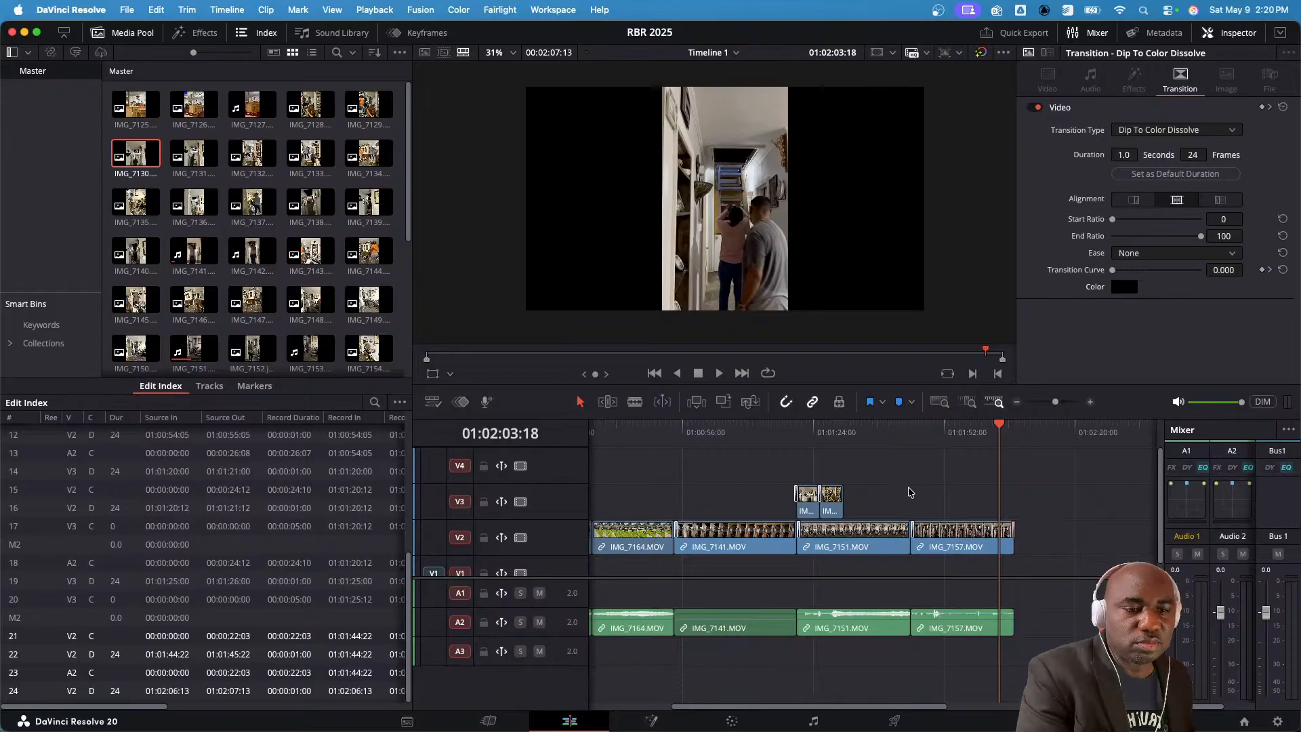
- Look at the Sound Library, then return to the Media Pool
right_click(921, 499)
click(956, 476)
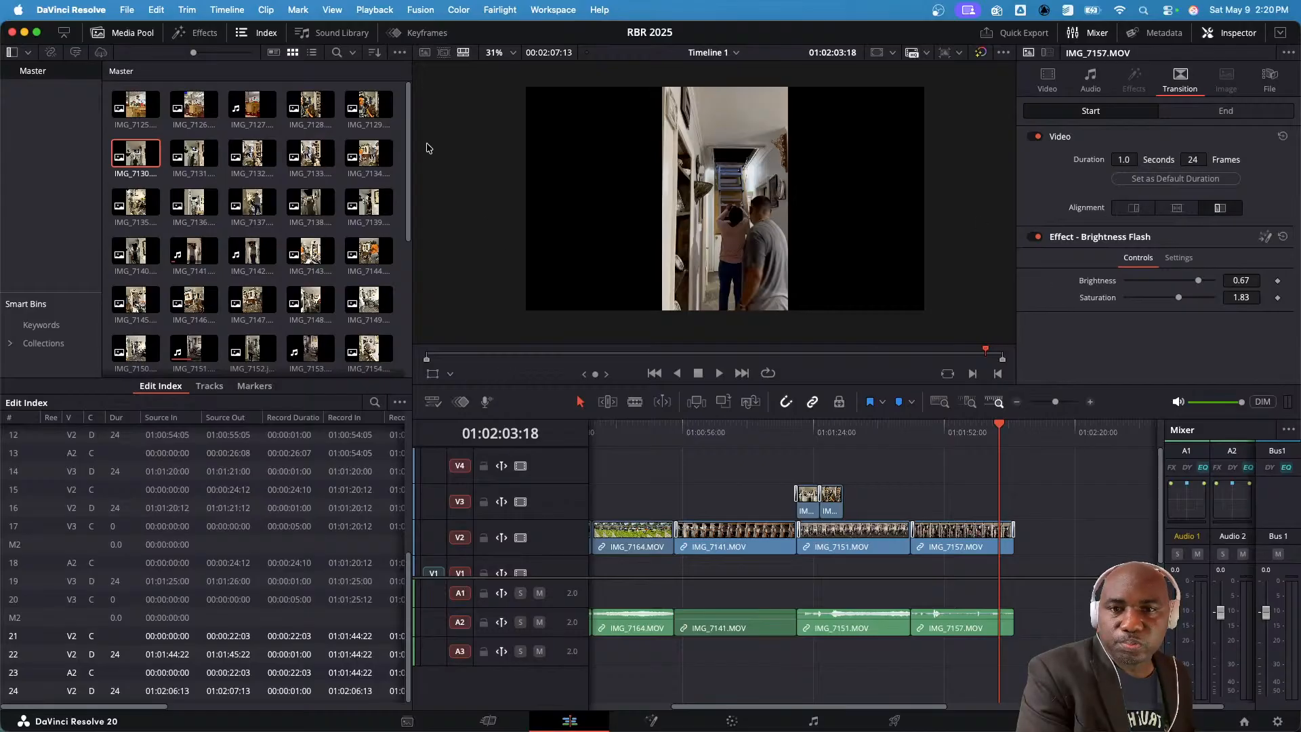
click(345, 36)
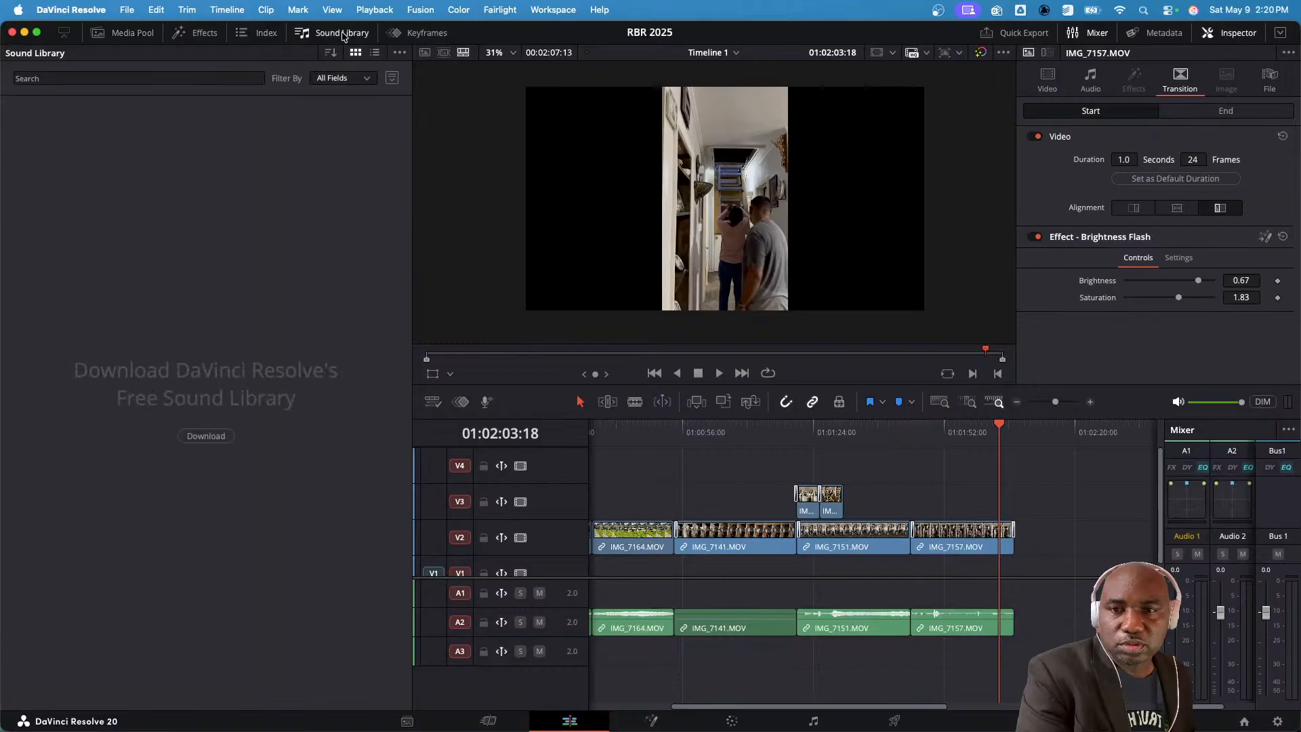
click(125, 35)
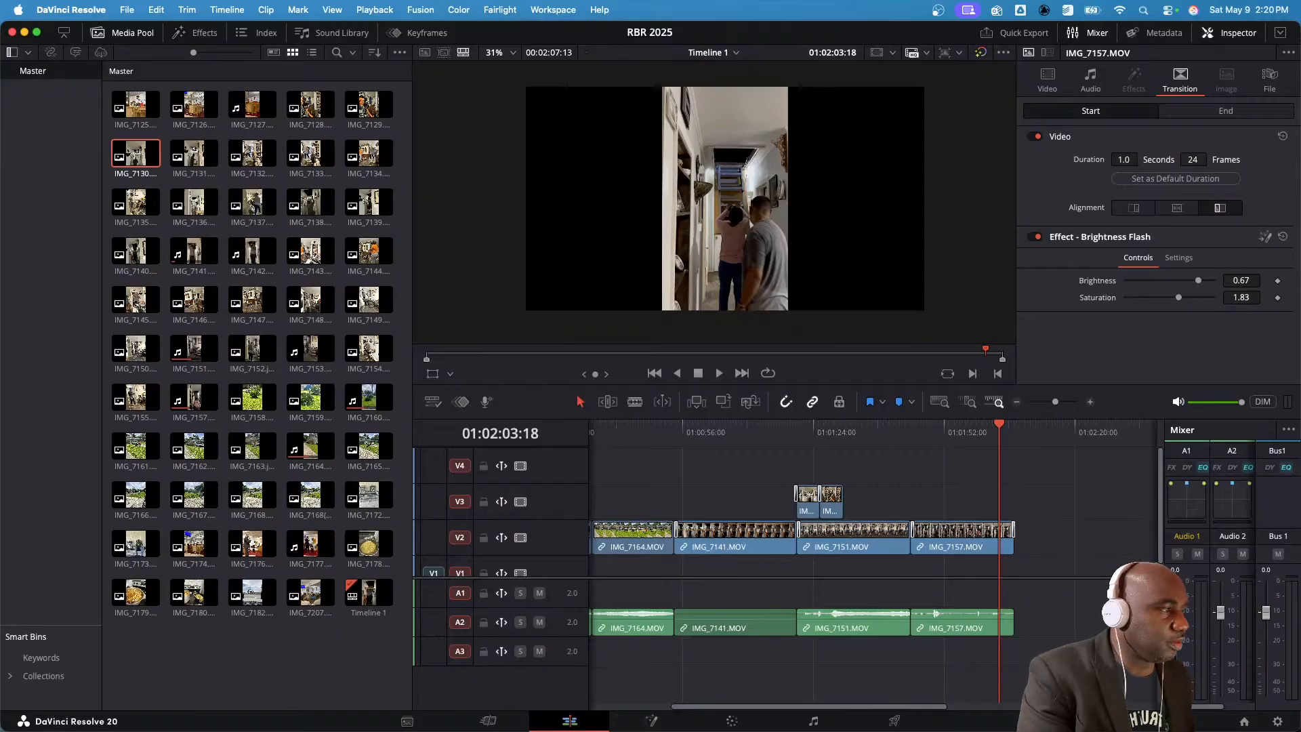
- Switch to Finder, close the RBR2025 folder window, and add EBC NEW HI RES LOGO.png to V2 after IMG_7157.MOV
mouse_move(962, 728)
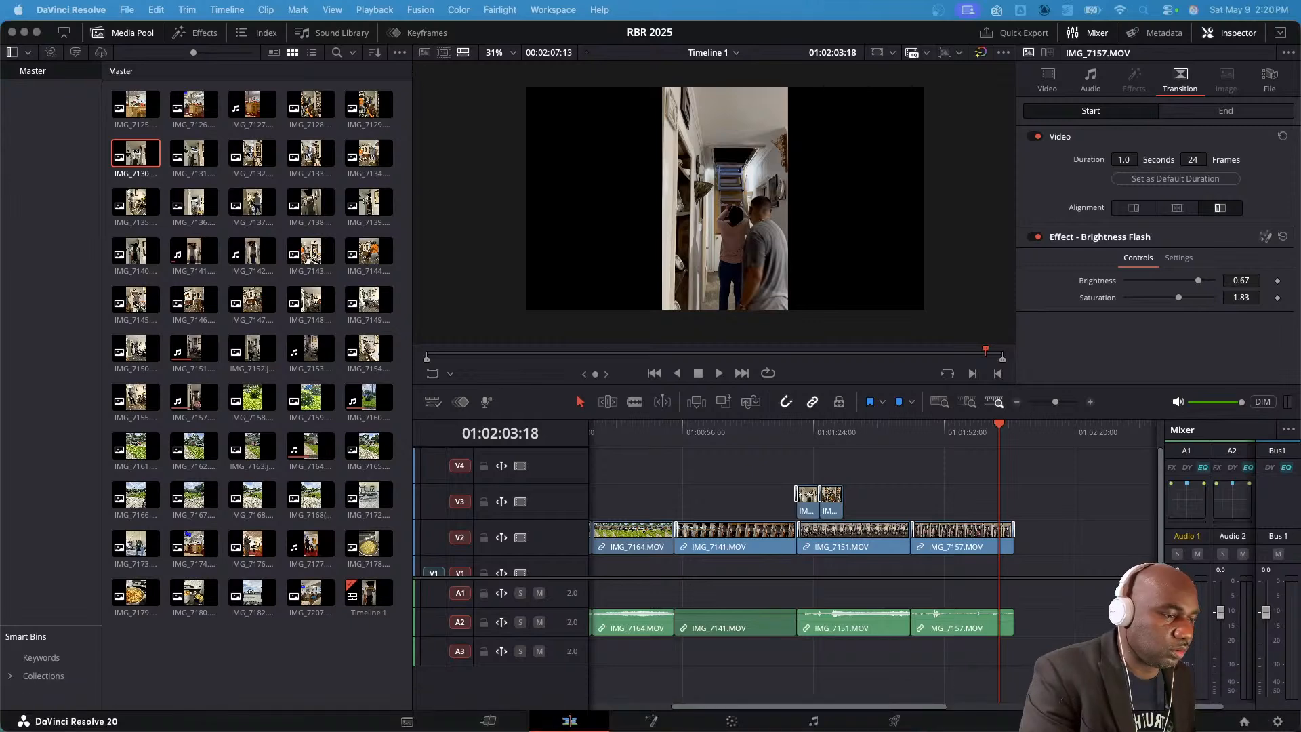
key(super+Tab)
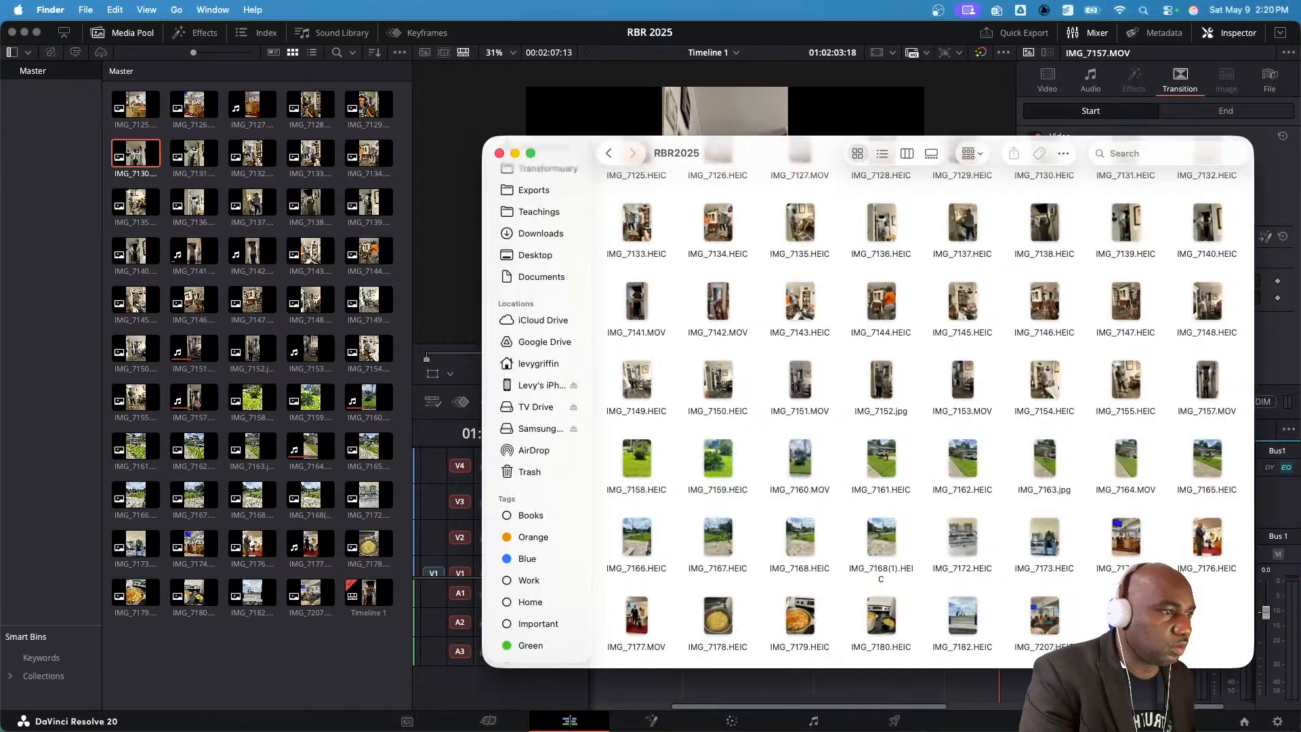
key(super+w)
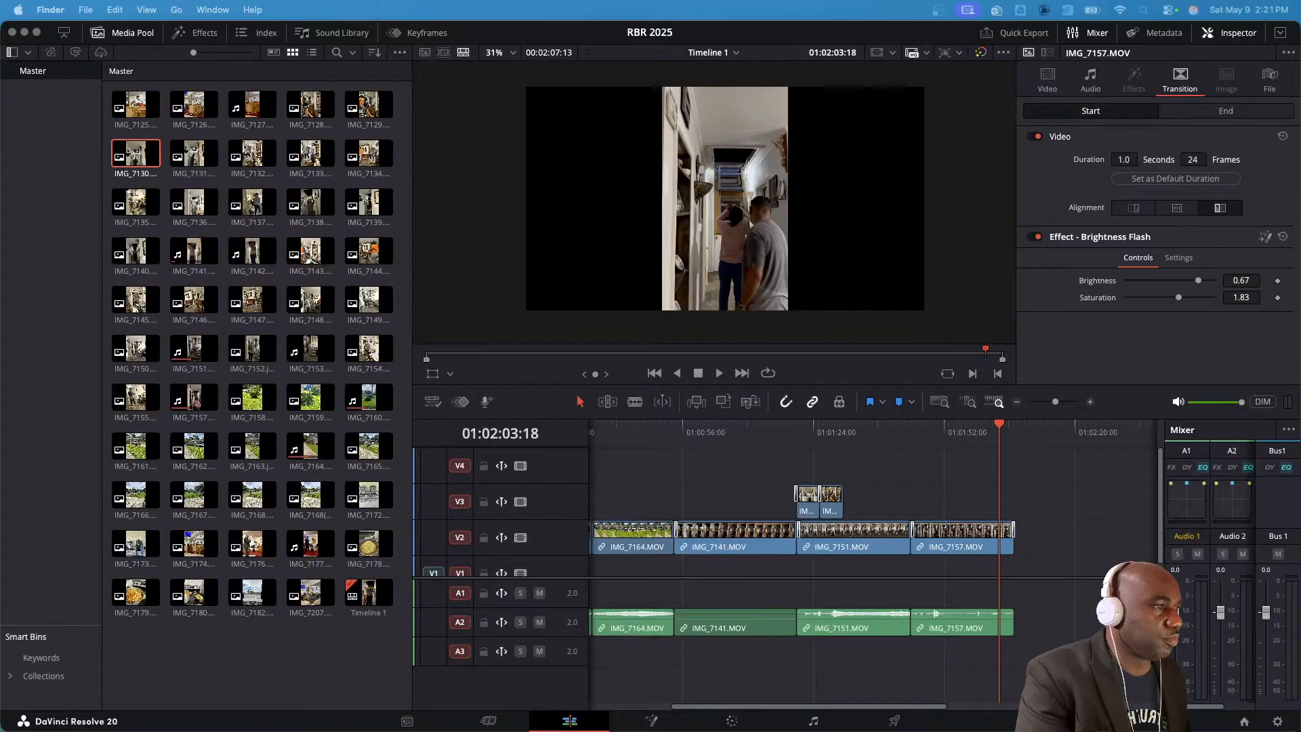
drag(1287, 437, 1023, 509)
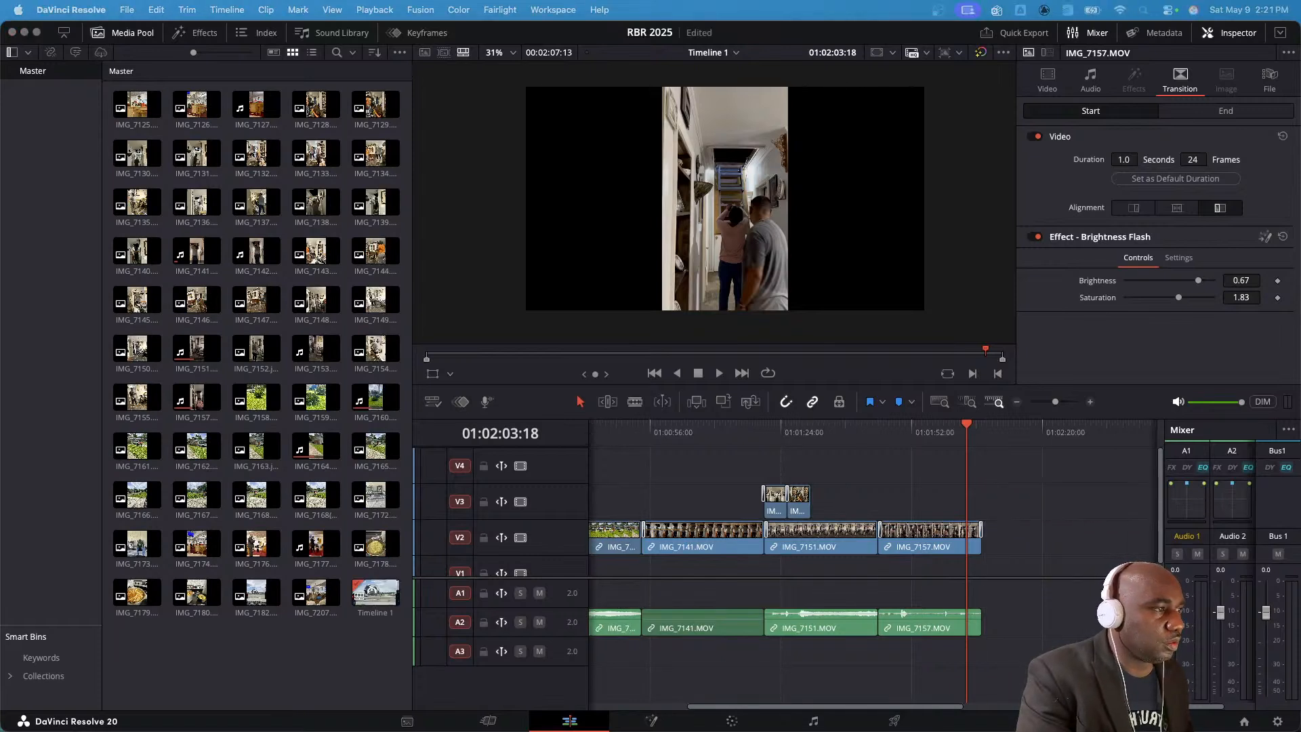
drag(1288, 433, 998, 549)
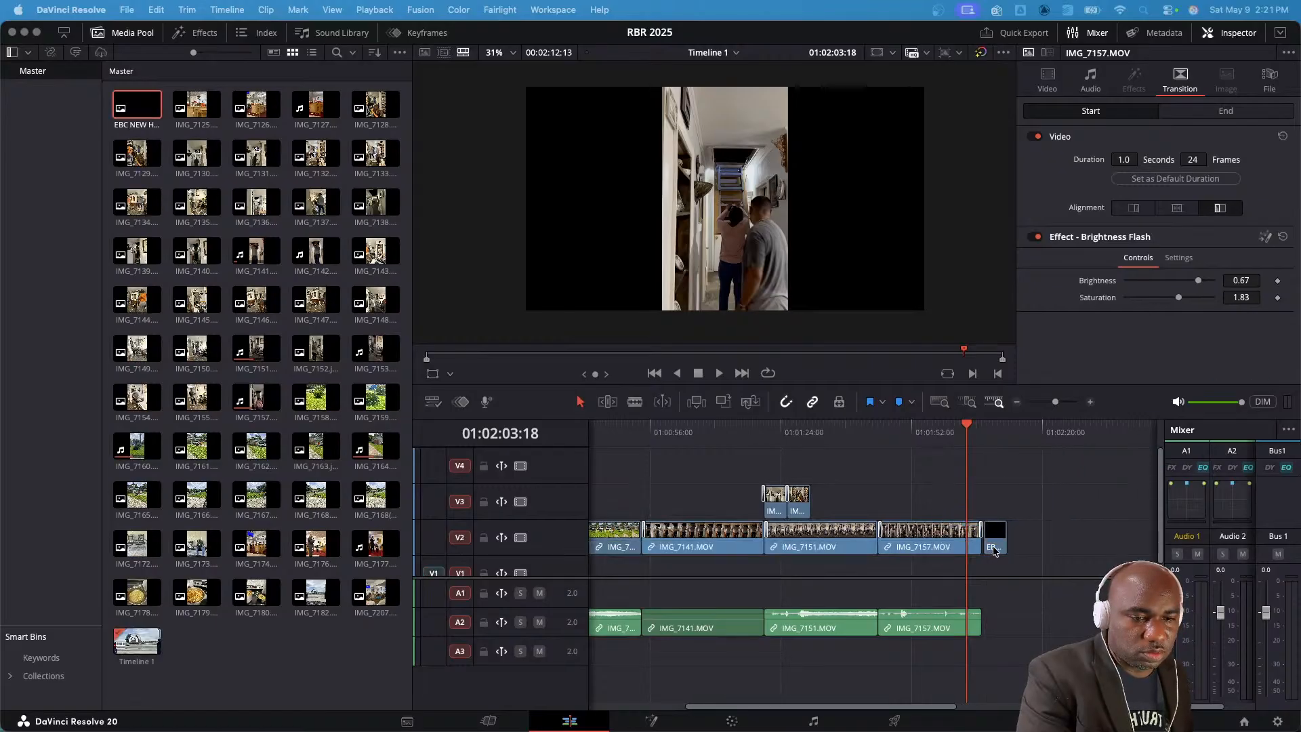
- Play the timeline from the end of IMG_7157.MOV into the EBC NEW HI RES LOGO.png clip
scroll(979, 535, right, 2)
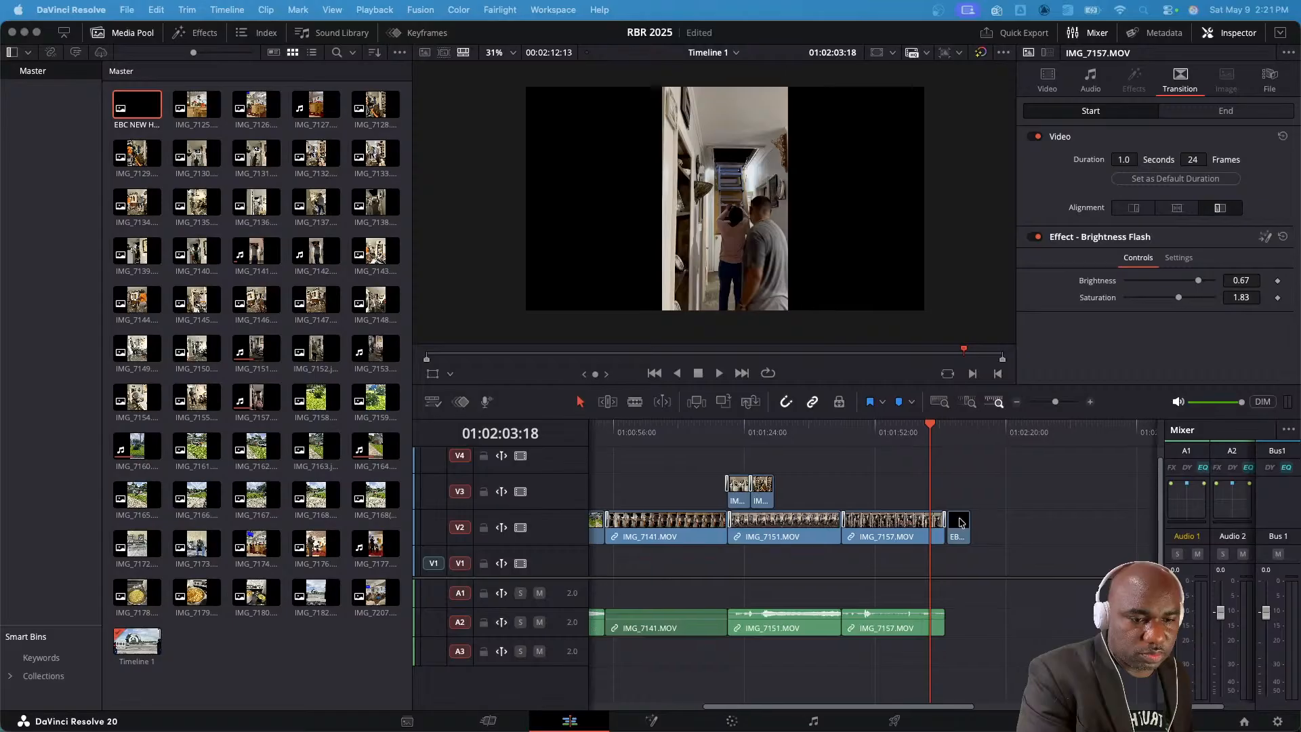
scroll(952, 474, right, 1)
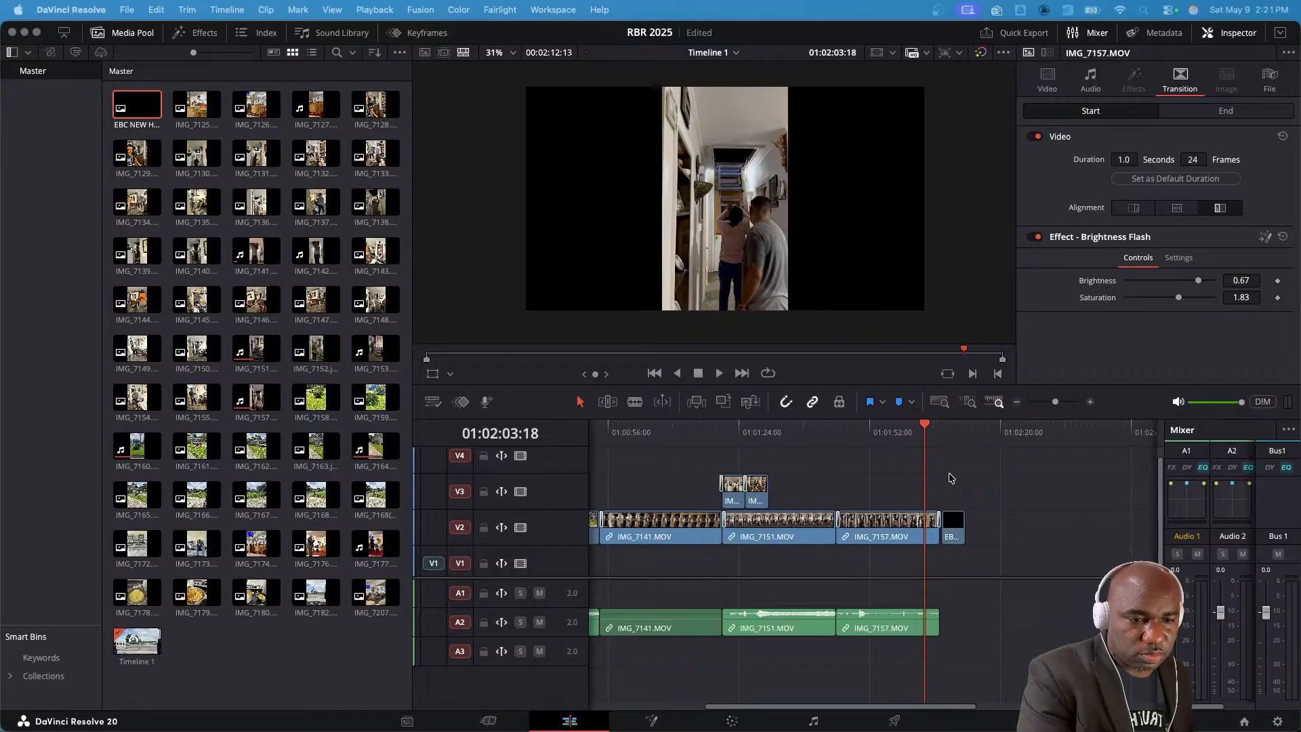
click(934, 437)
key(space)
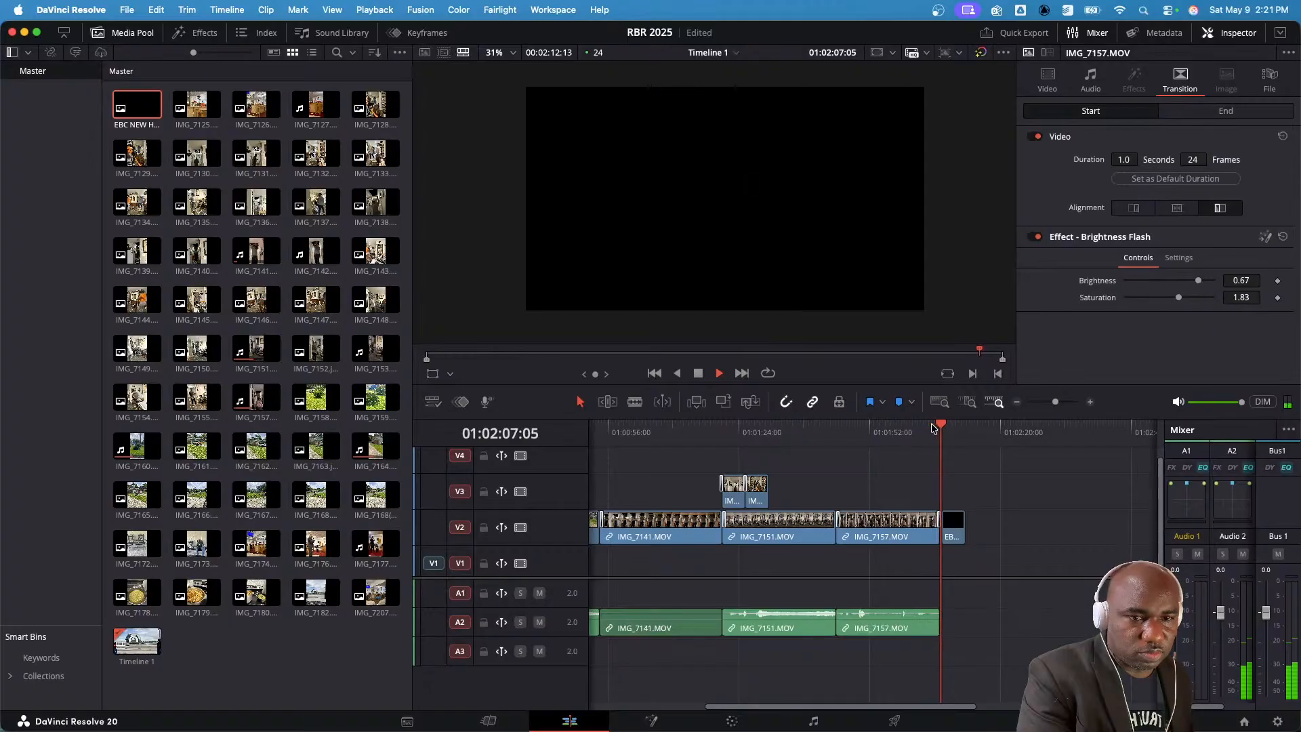
scroll(931, 428, left, 2)
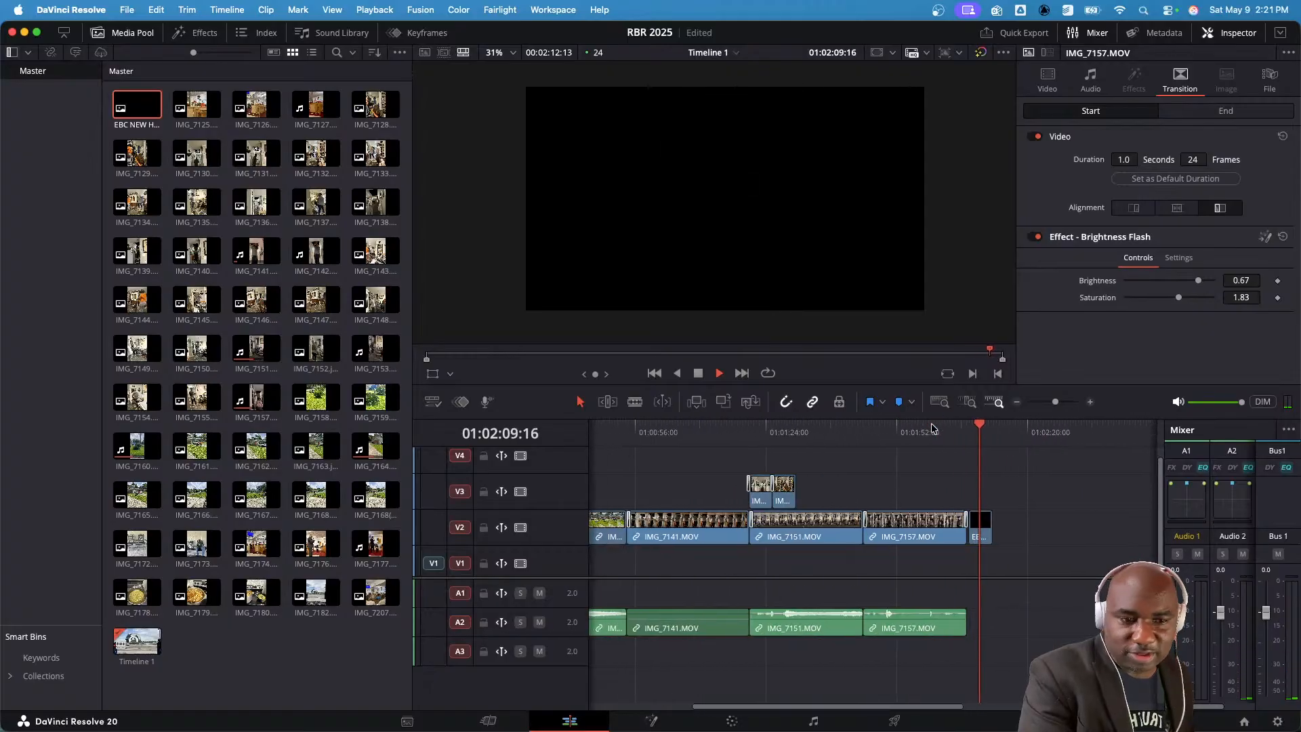
key(space)
- Select the EBC NEW HI RES LOGO.png clip on V2 and inspect its video properties
click(980, 524)
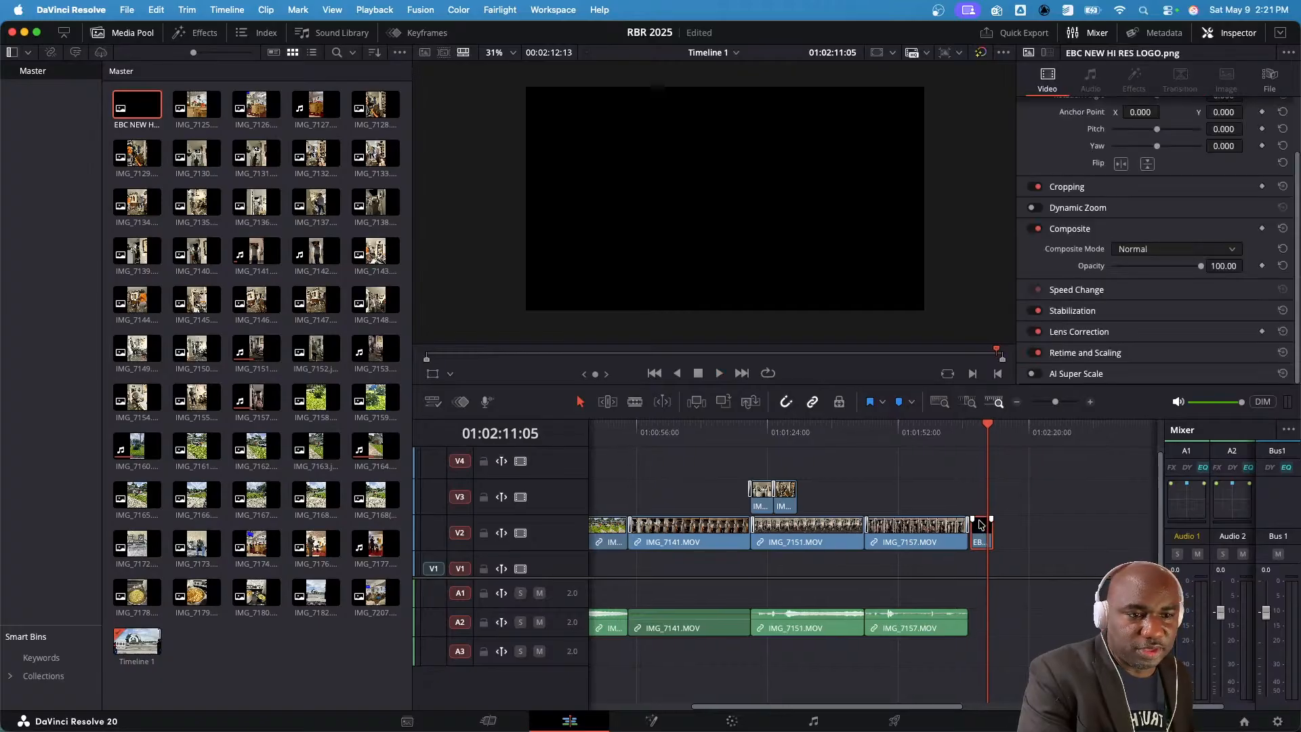
scroll(990, 448, right, 1)
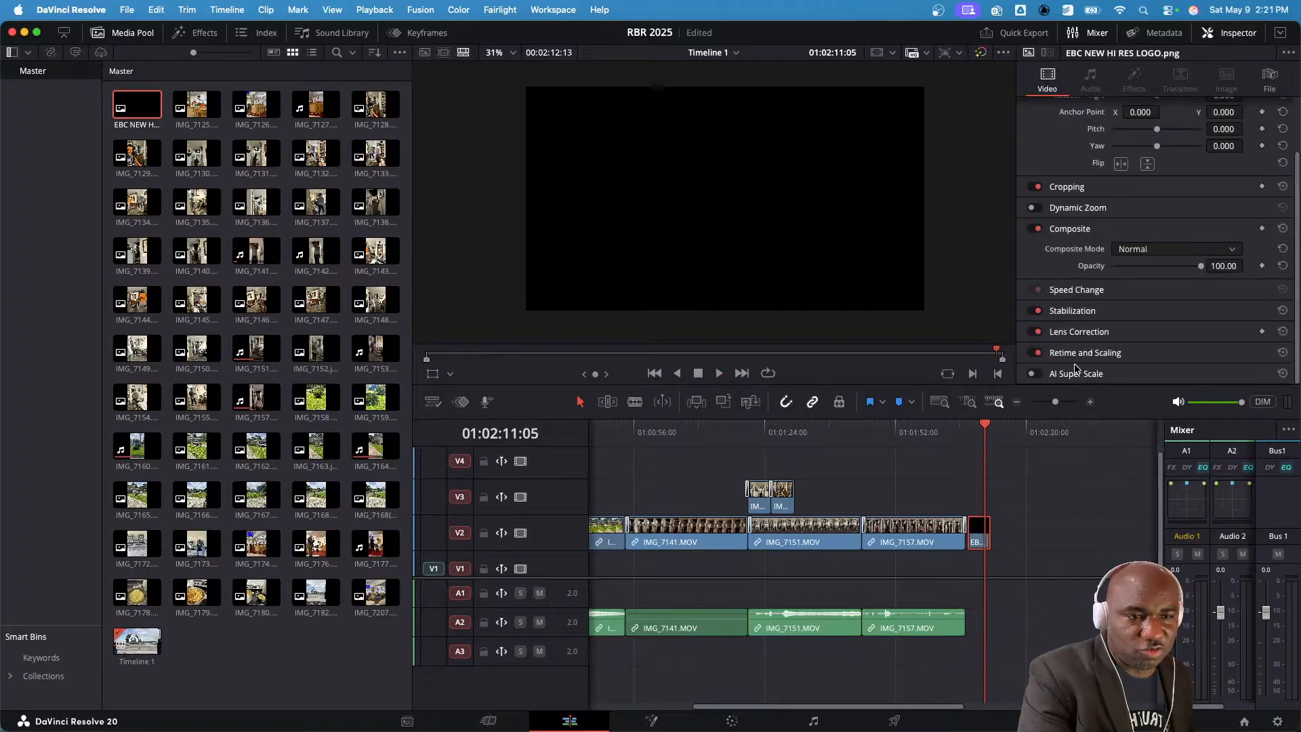
scroll(1105, 328, up, 3)
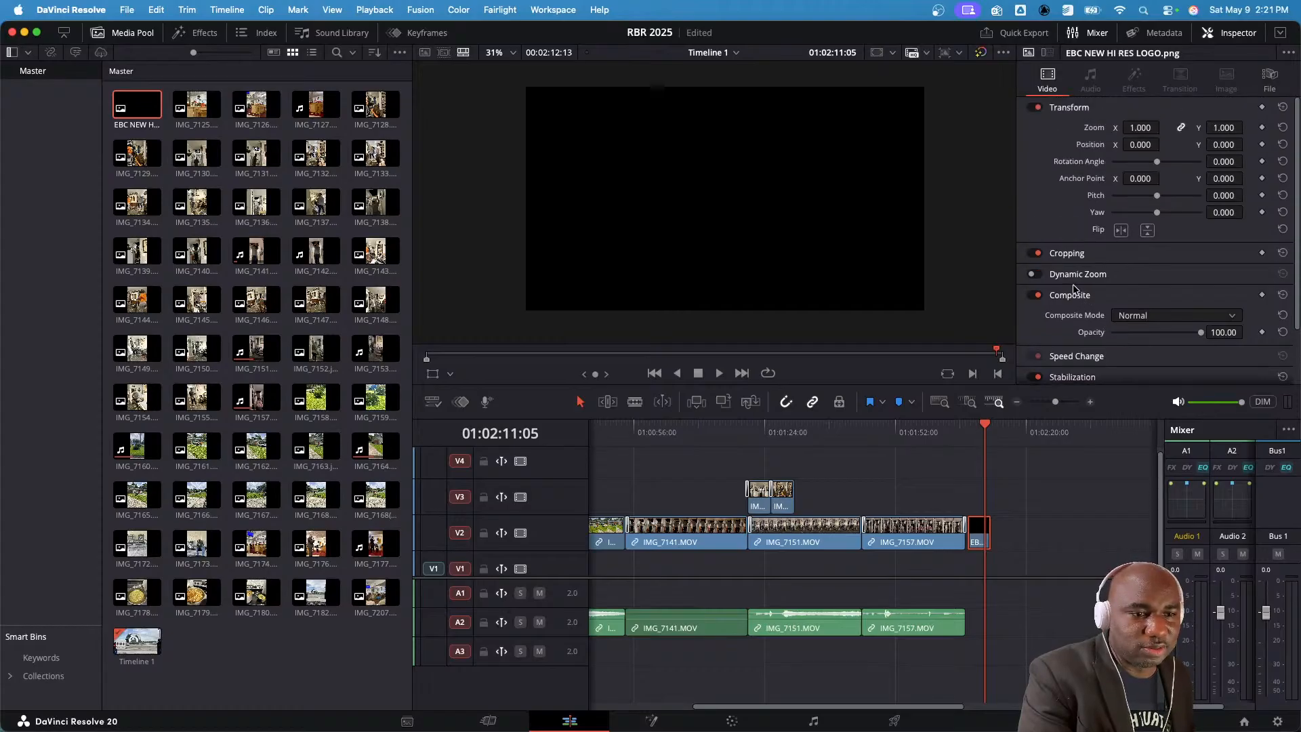
scroll(1074, 290, down, 3)
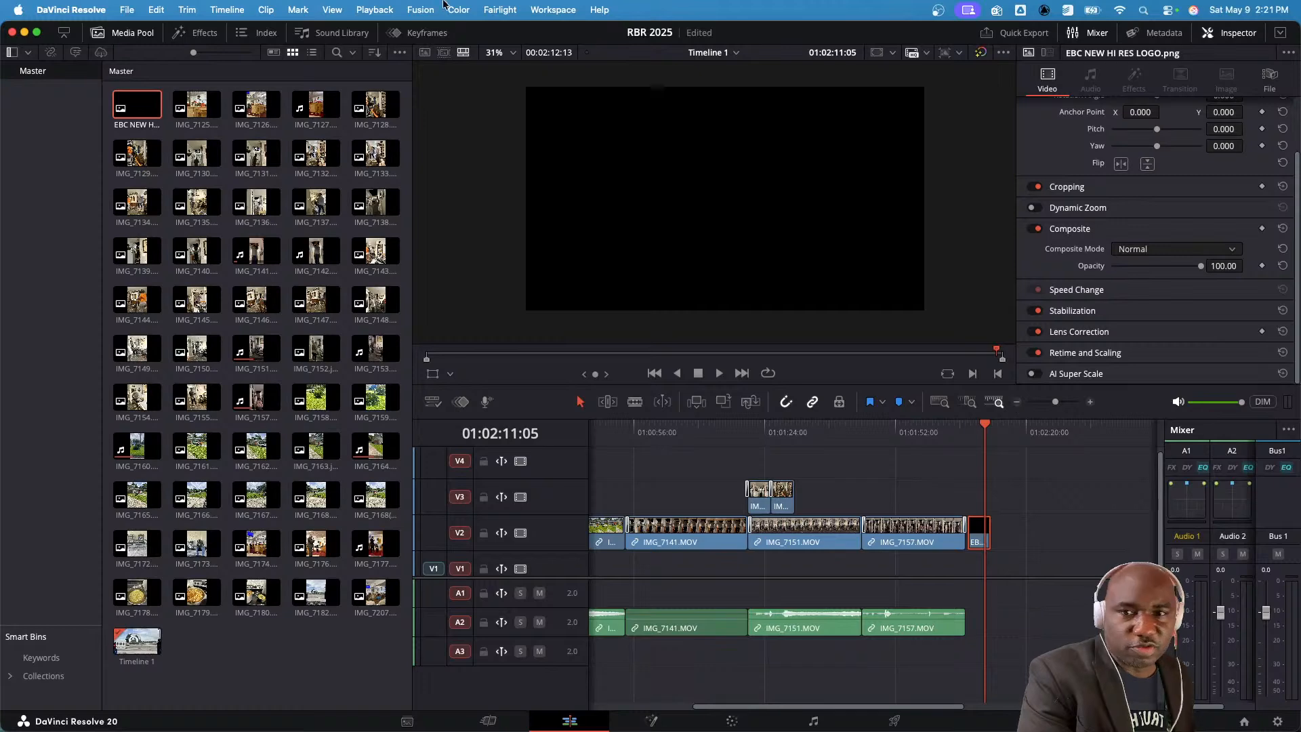
- Search the effects library's video transitions for "inv" and clear the search
click(198, 31)
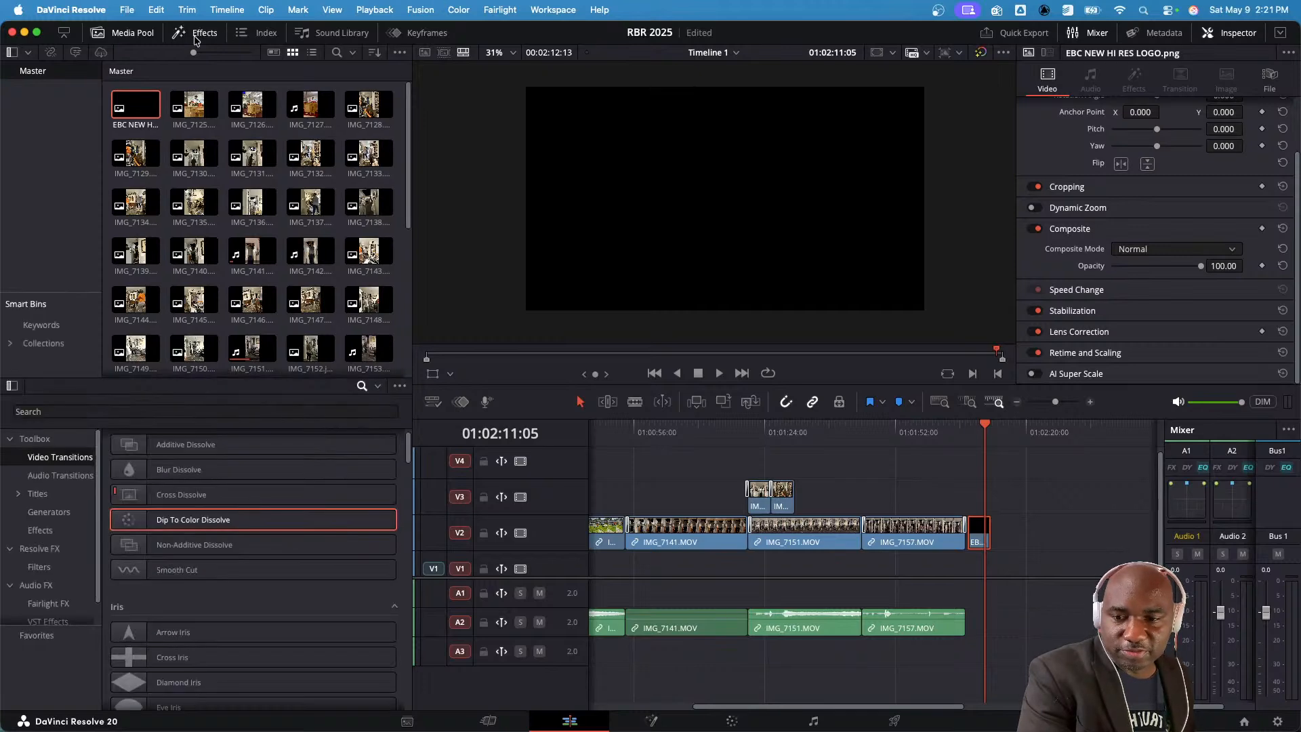
click(167, 413)
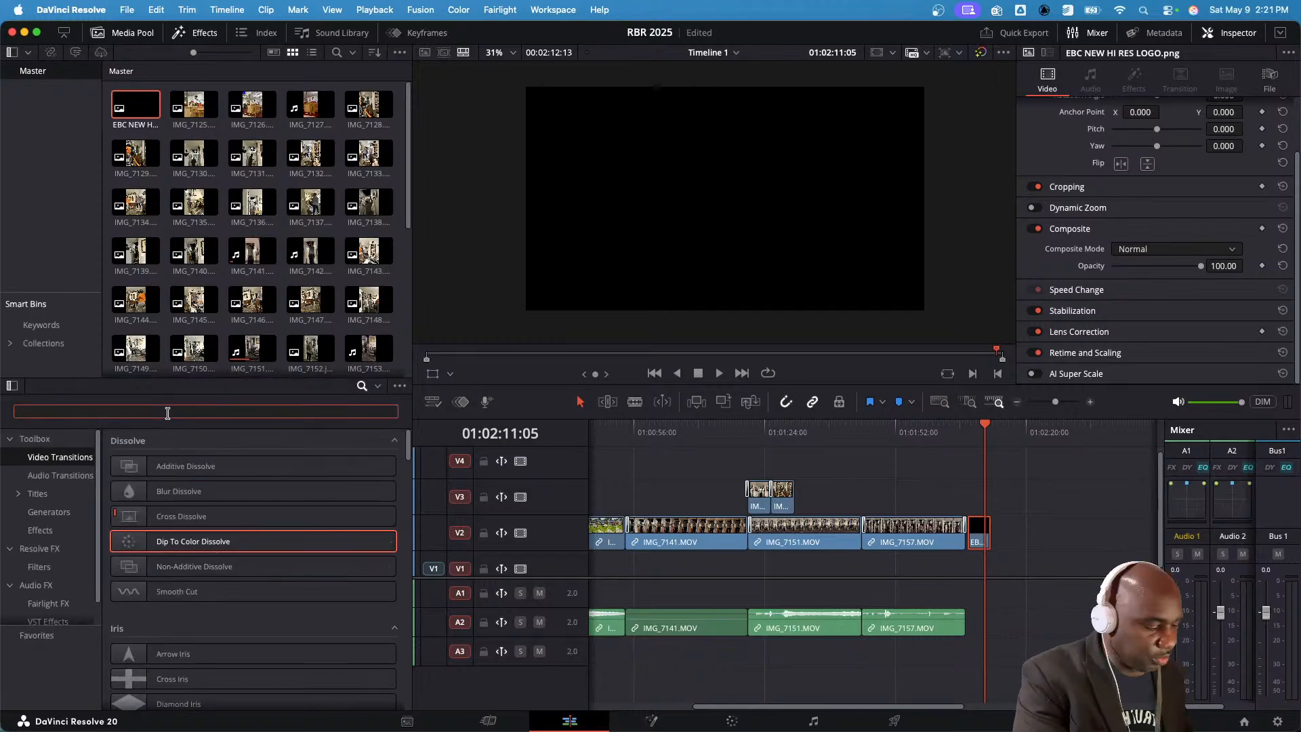
text(inv)
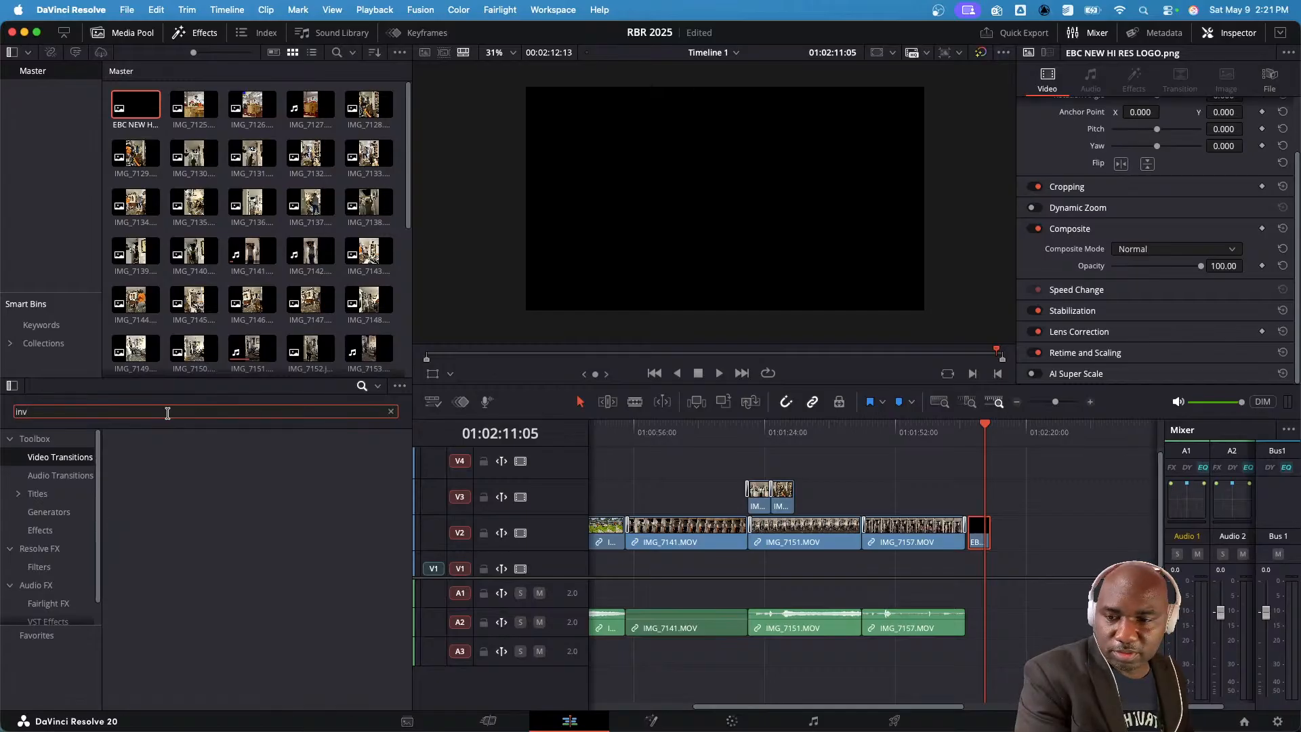
key(BackSpace)
key(BackSpace)
key(BackSpace)
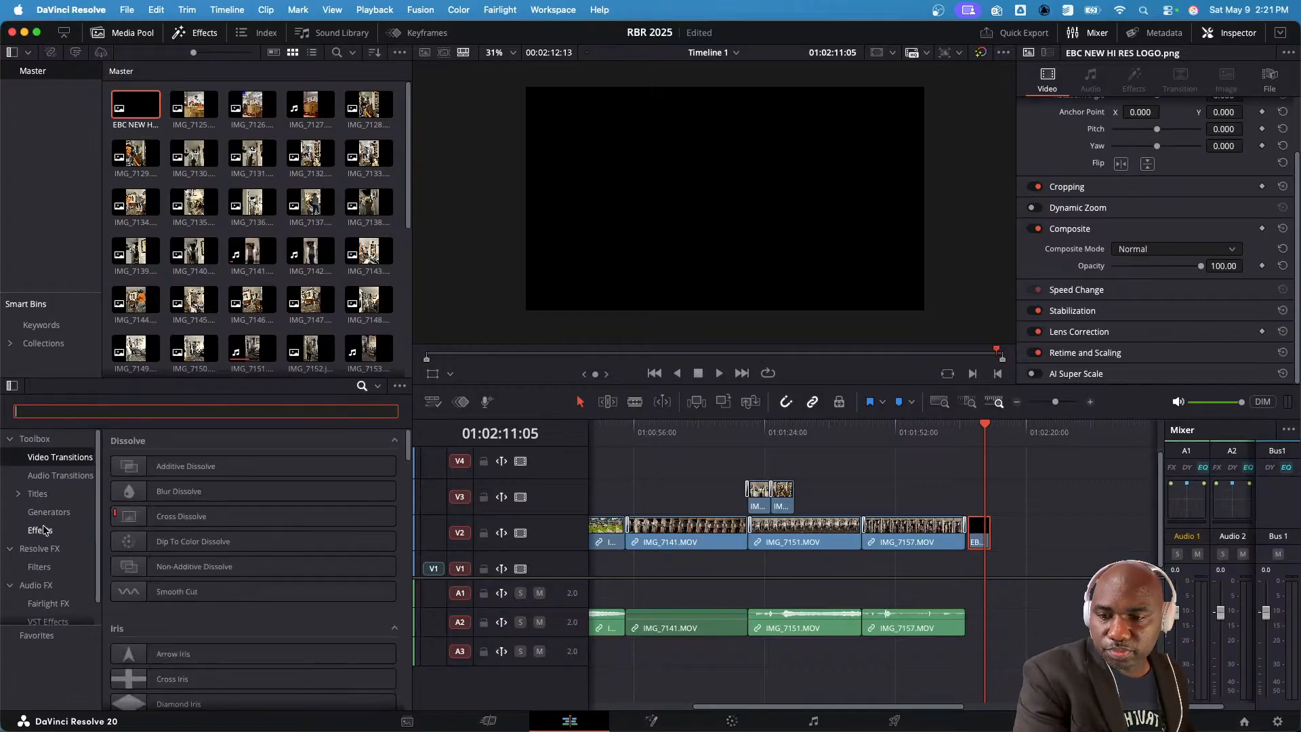
- Look through the Toolbox effects, including the Fusion Effects, for one suited to the logo clip
scroll(44, 528, down, 1)
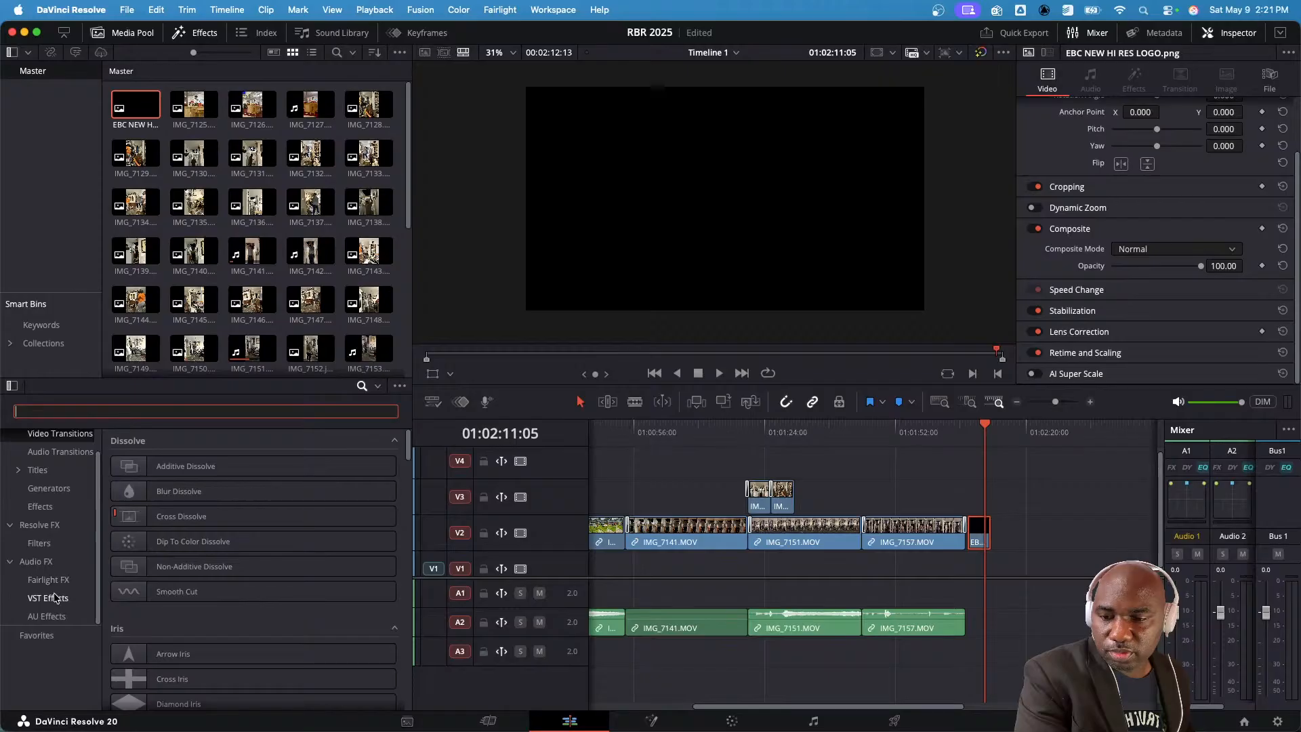
scroll(54, 538, up, 1)
scroll(54, 539, up, 1)
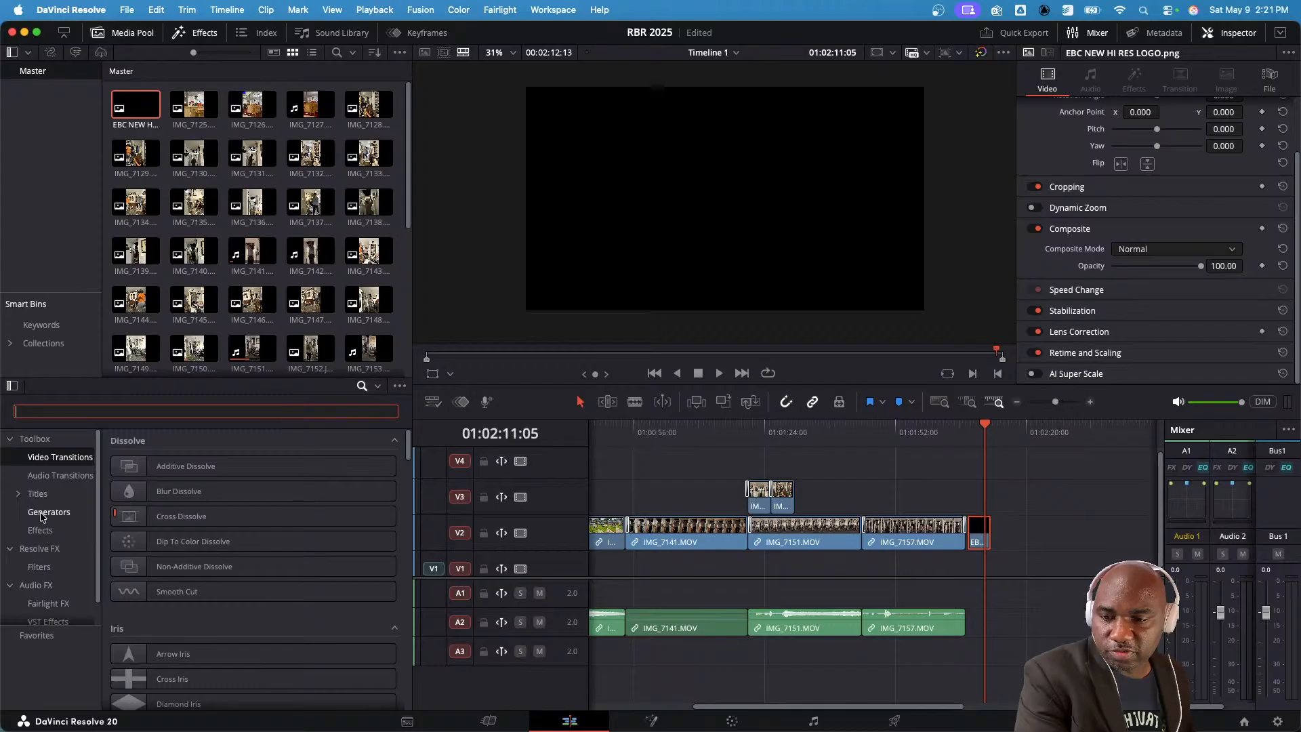
click(38, 530)
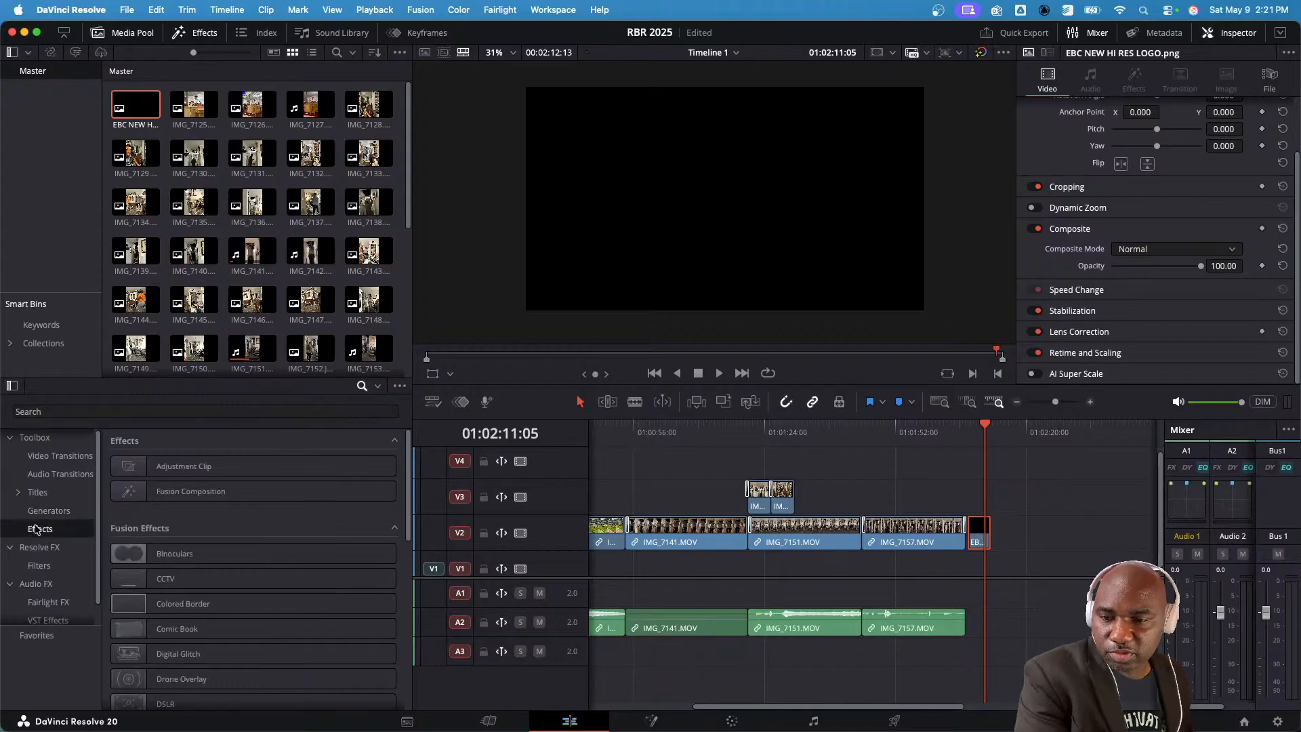
scroll(291, 569, down, 5)
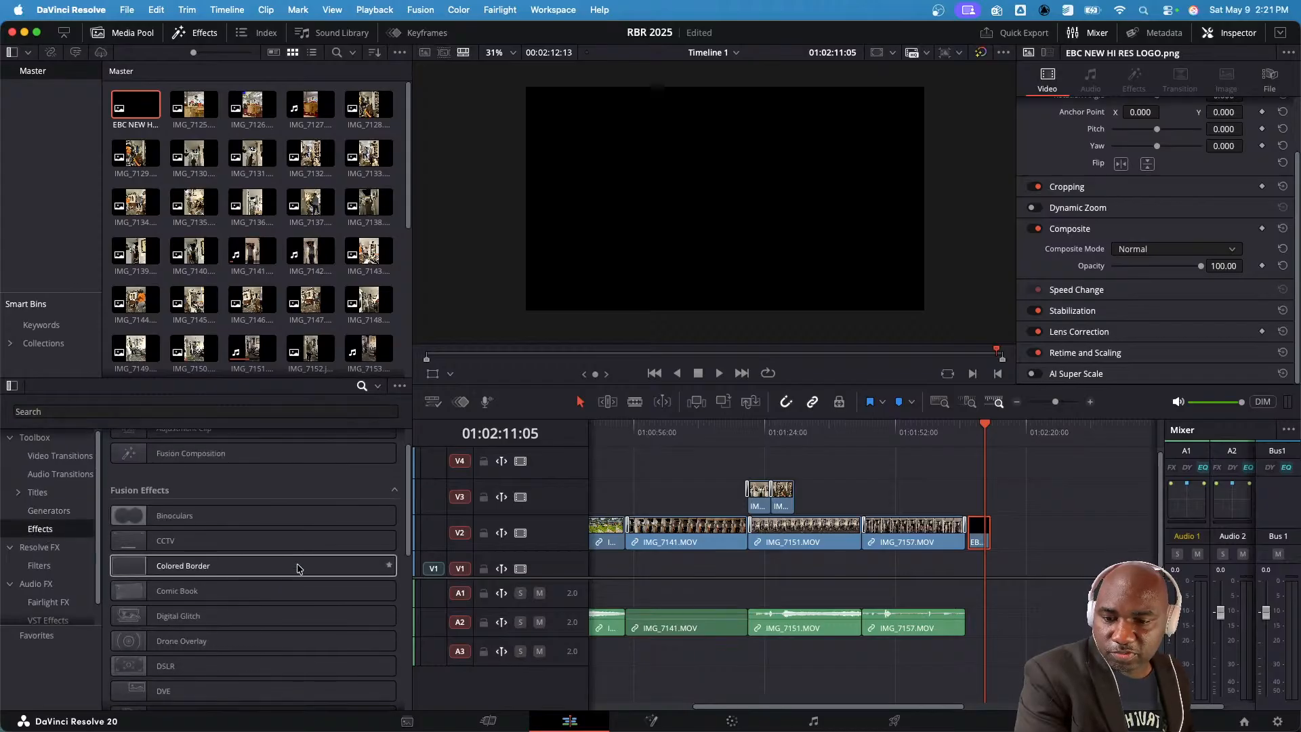
scroll(281, 571, down, 10)
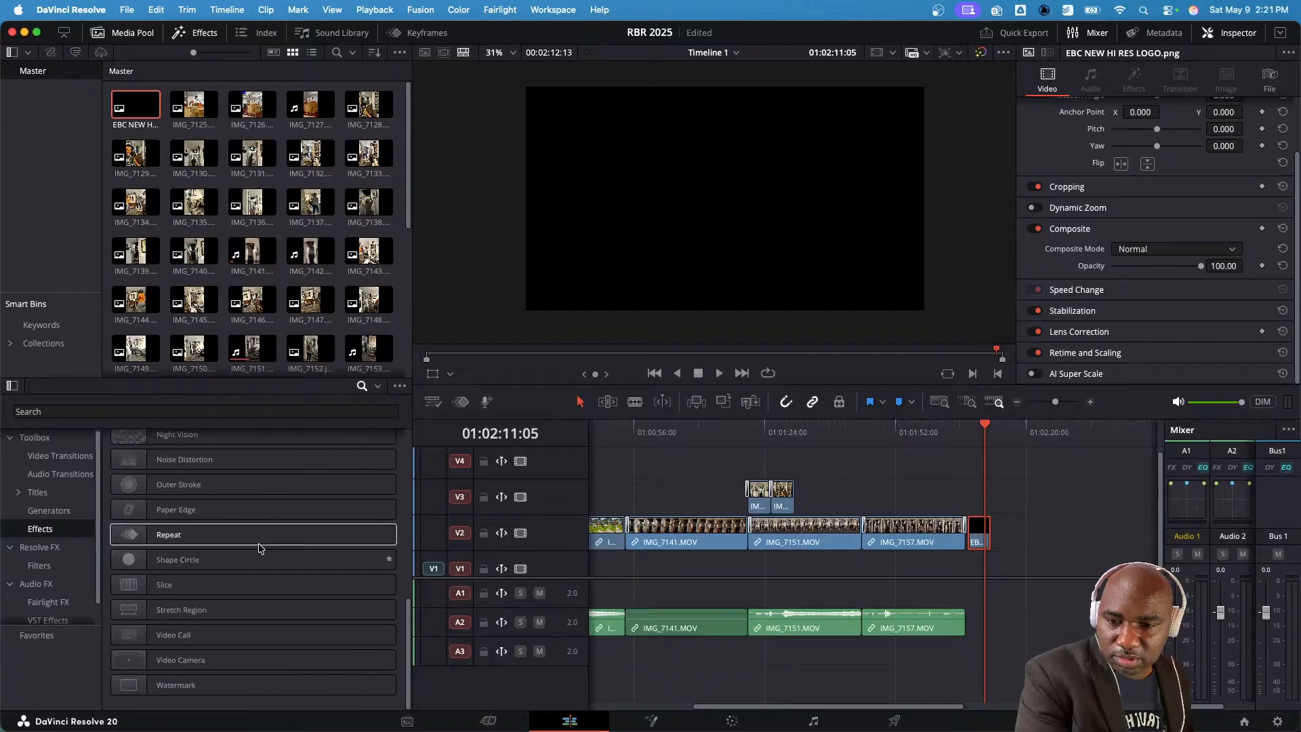
scroll(236, 512, up, 15)
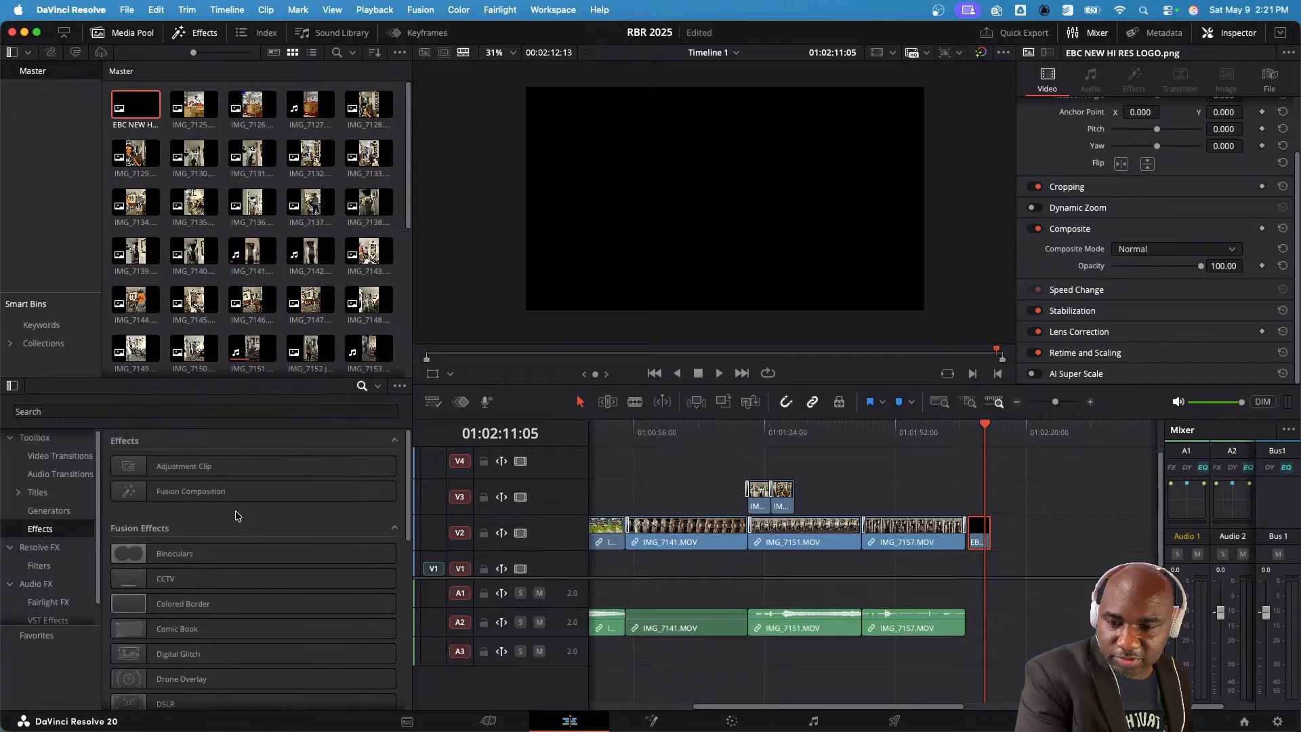
- Place an Adjustment Clip over the EBC NEW HI RES LOGO.png clip on V2 and move the playhead to 01:02:09:20
click(224, 469)
drag(207, 470, 976, 536)
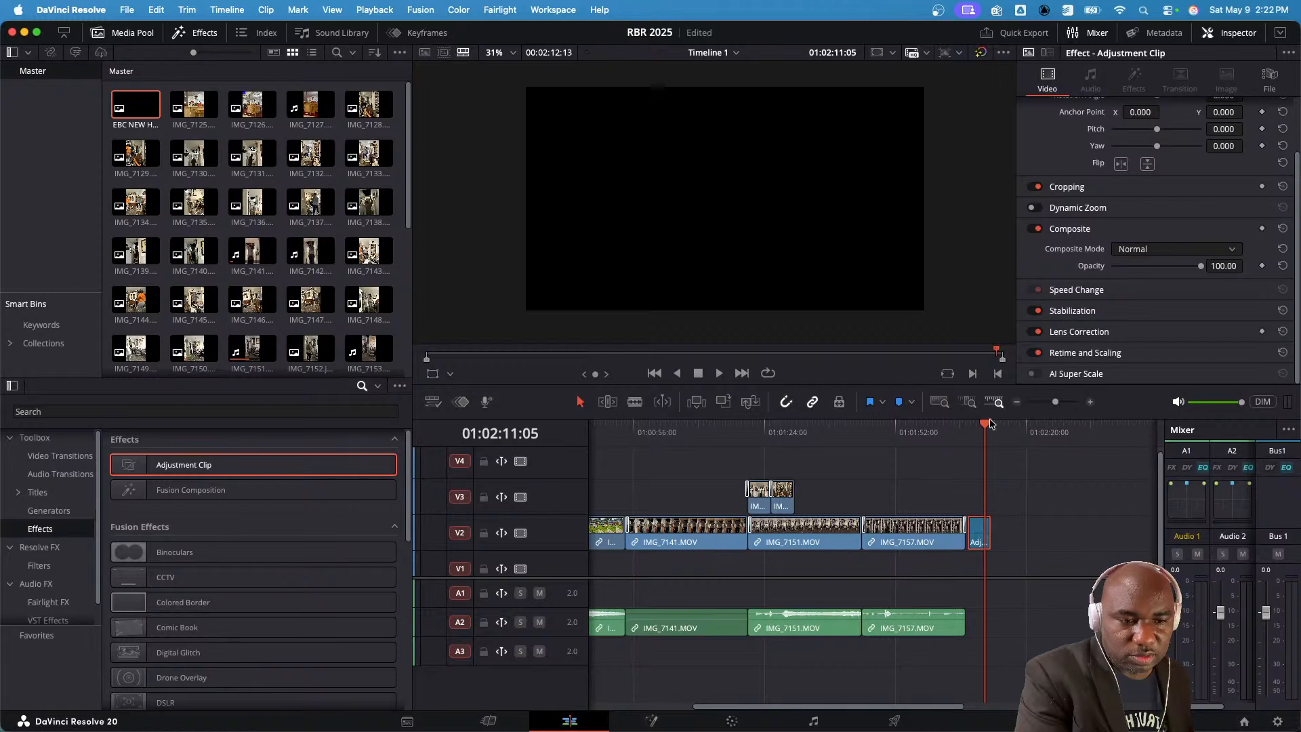
click(979, 428)
scroll(962, 428, left, 2)
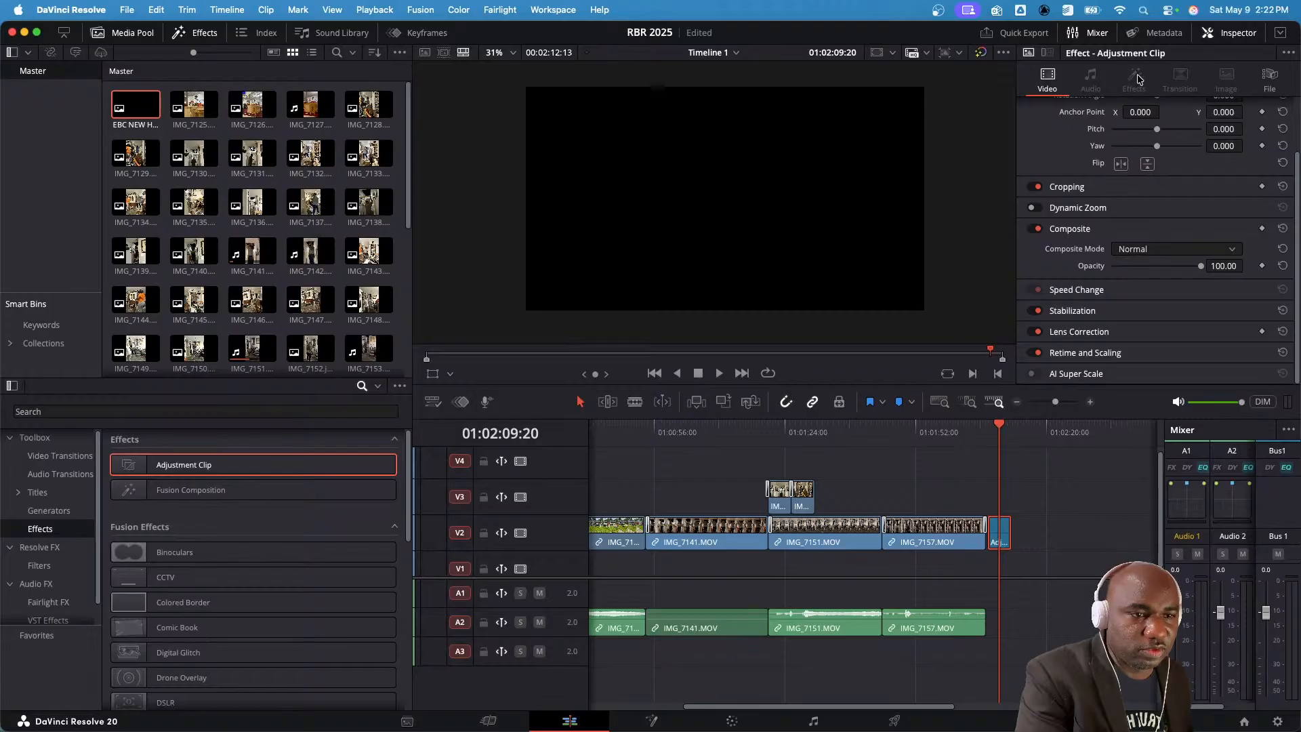
- Insert another Adjustment Clip on V1 at 01:02:09:20 and move the playhead to 01:02:11:14 within it
click(956, 531)
click(997, 527)
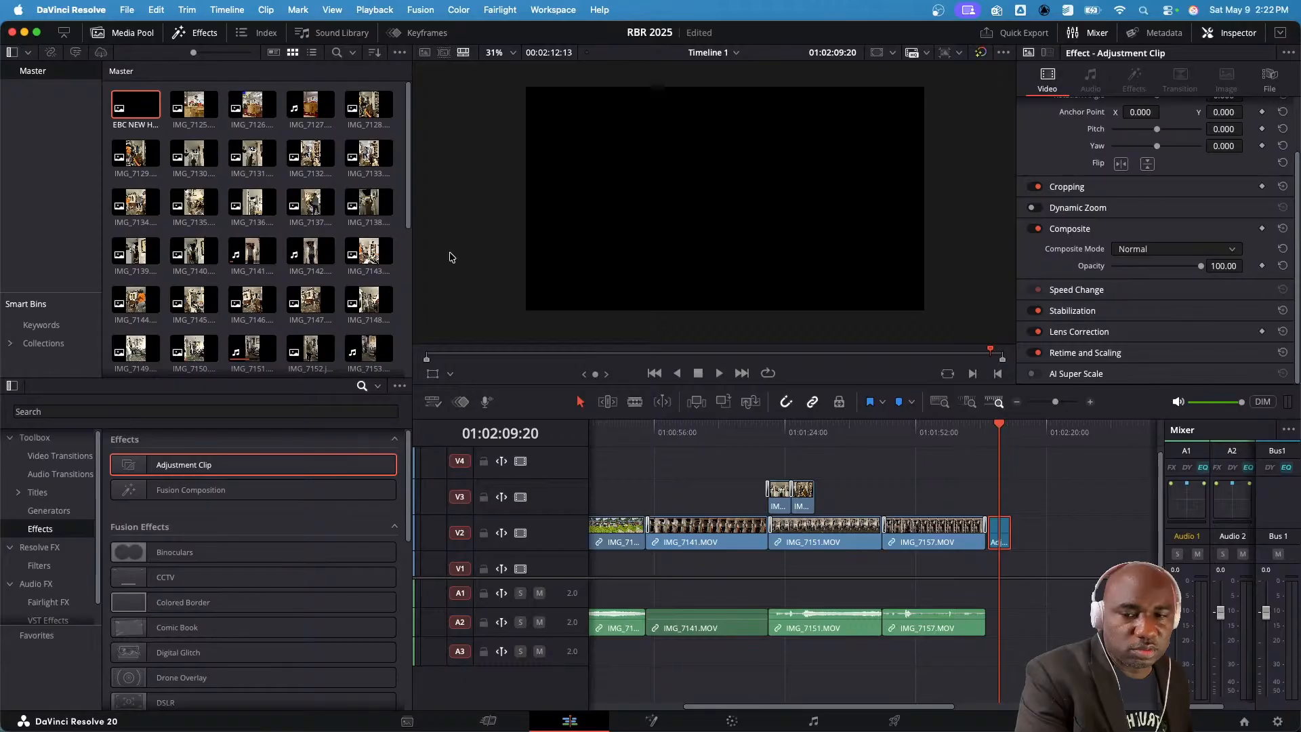
double_click(143, 469)
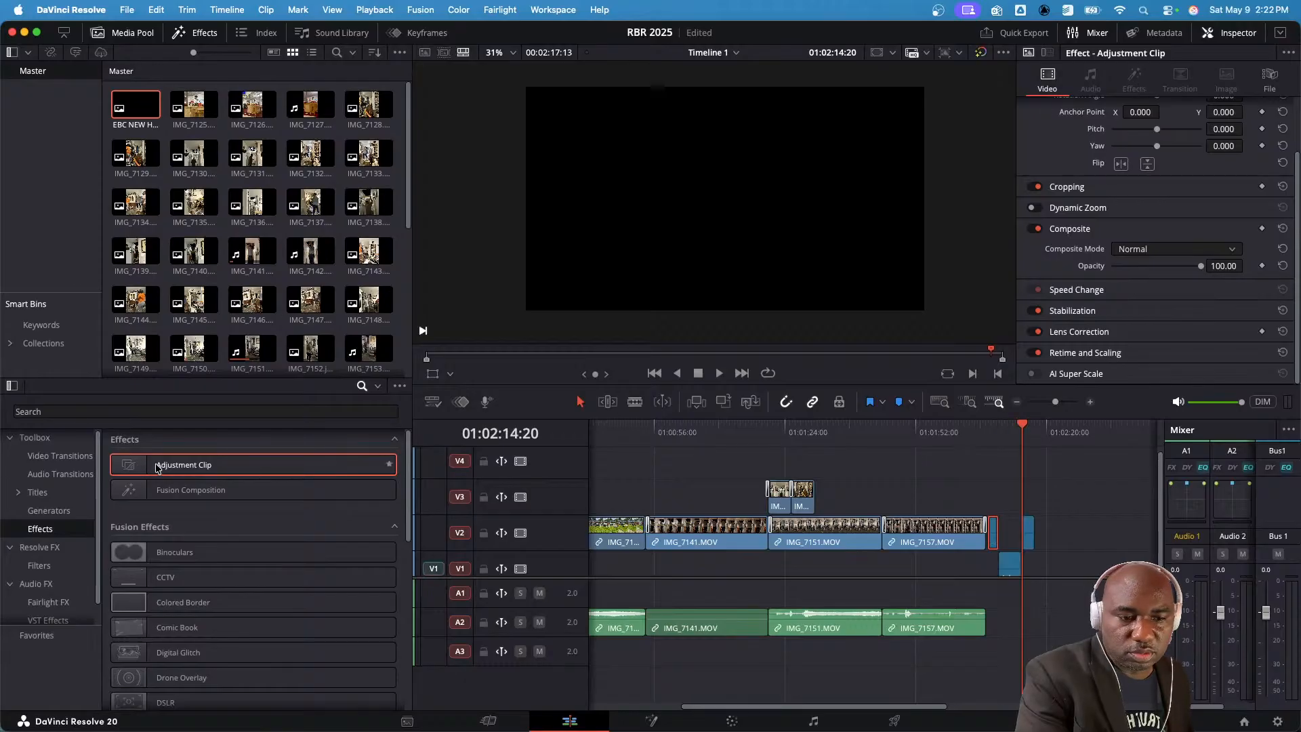
click(1008, 435)
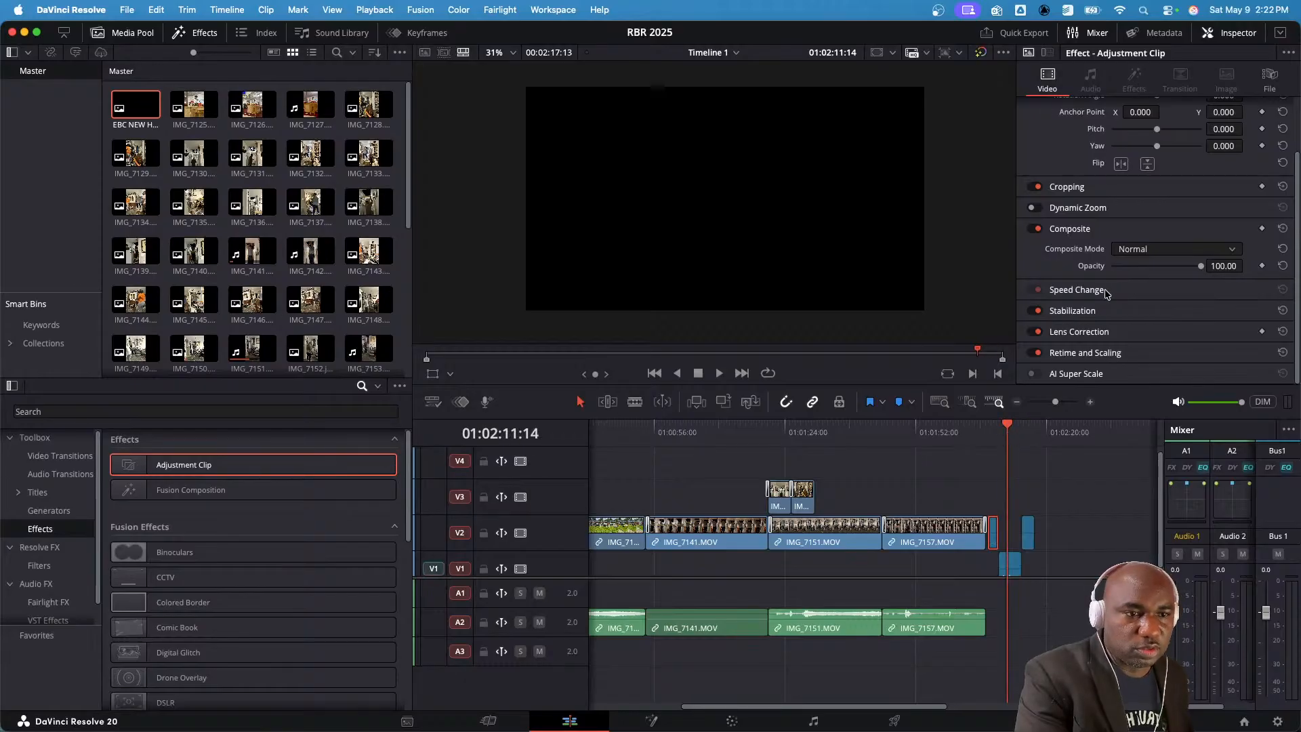
- Undo the insertion of the second Adjustment Clip on V1
scroll(1102, 296, up, 3)
scroll(1037, 535, up, 1)
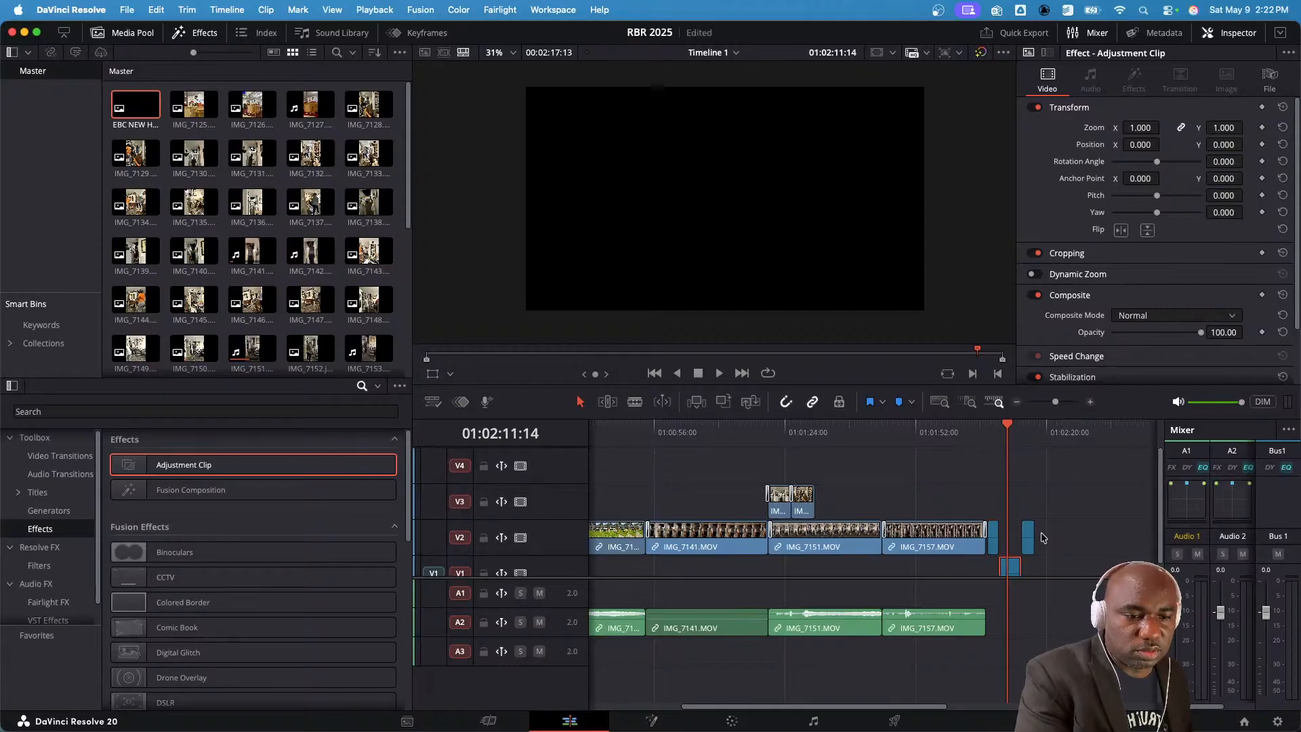
scroll(1157, 246, down, 3)
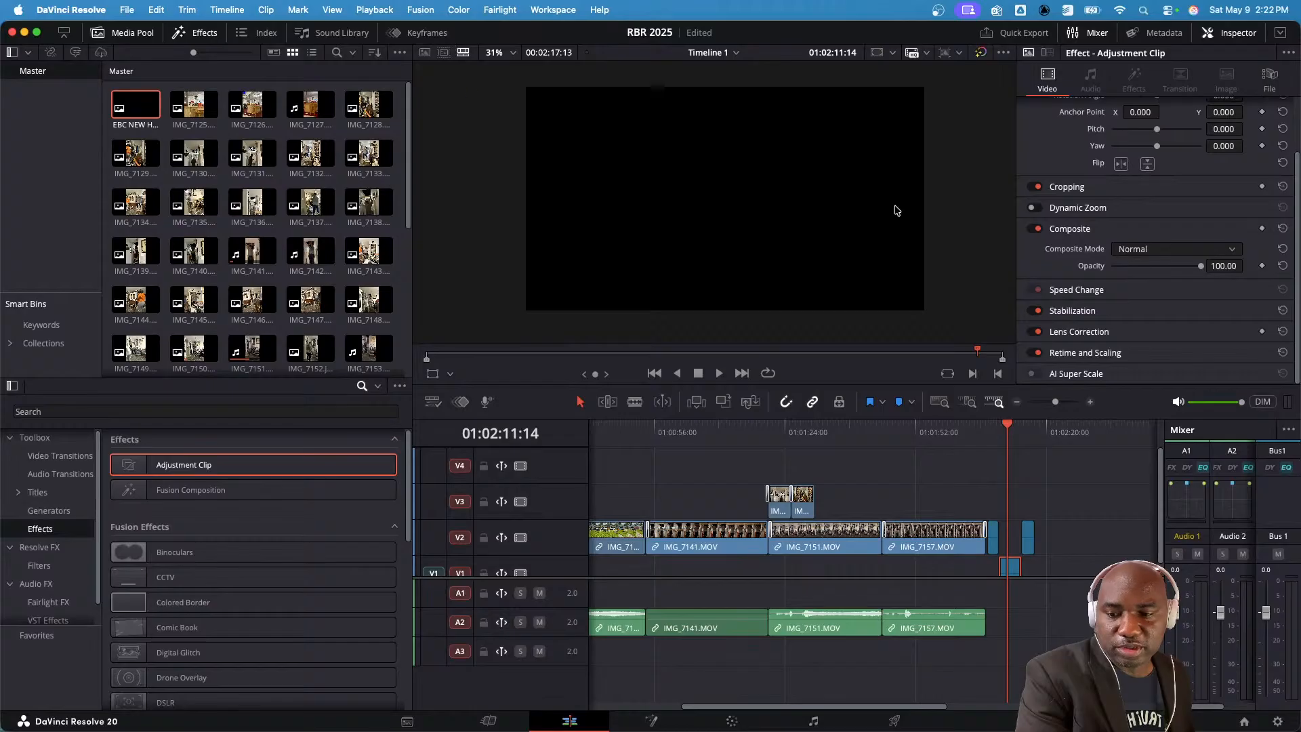
click(163, 11)
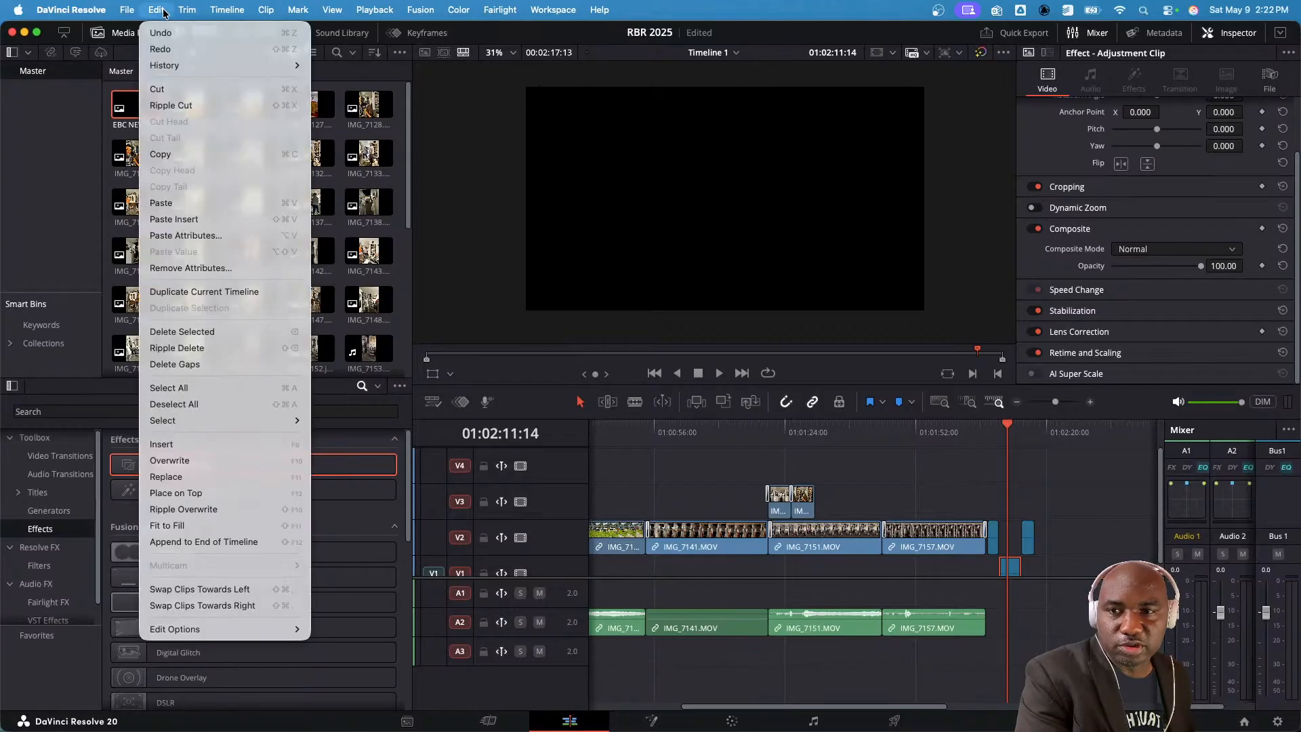
click(166, 33)
click(163, 11)
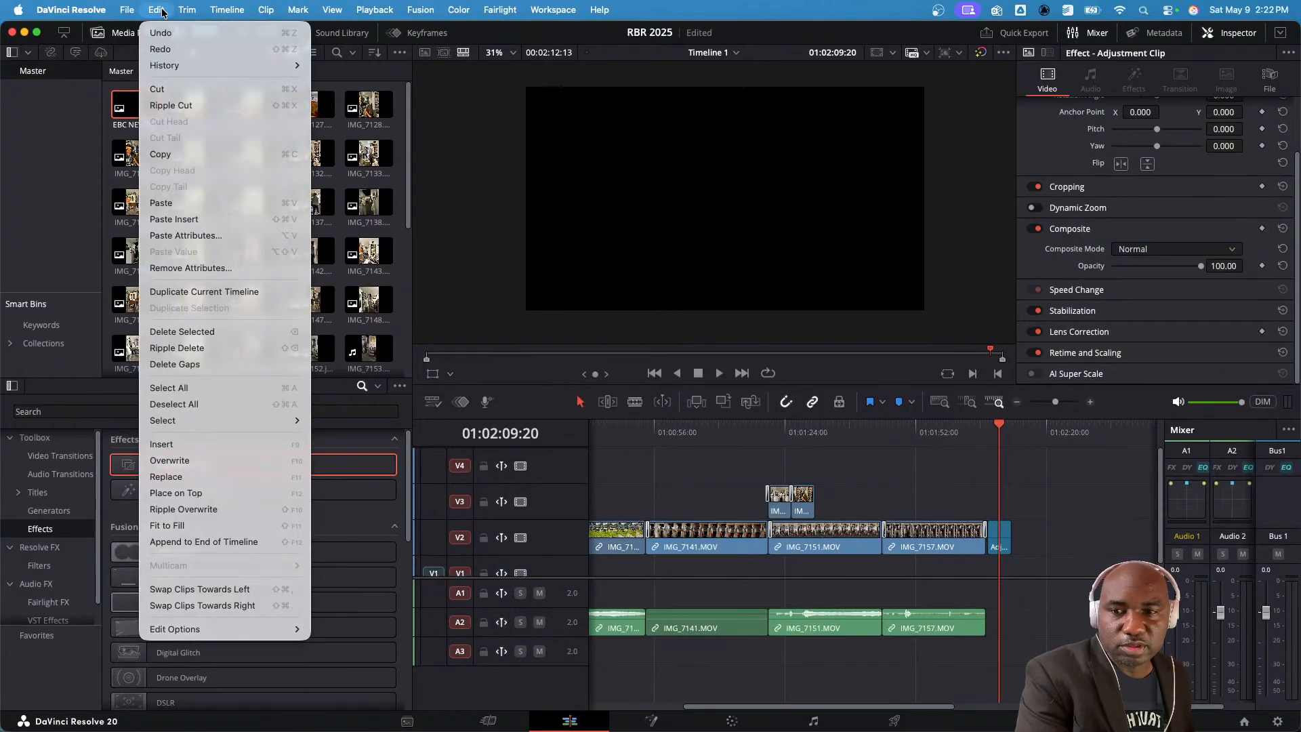
click(815, 81)
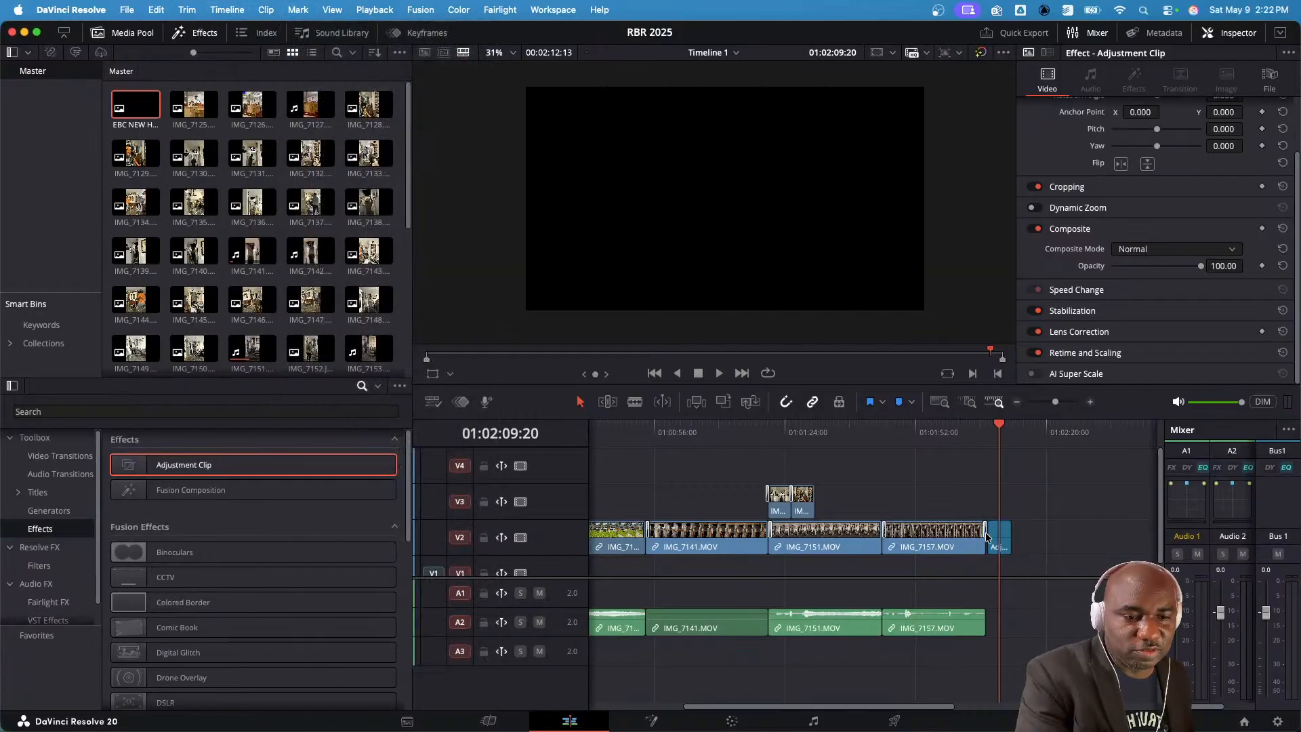
- Set the color of the Dip To Color Dissolve transition at the end of IMG_7157.MOV to white
click(986, 534)
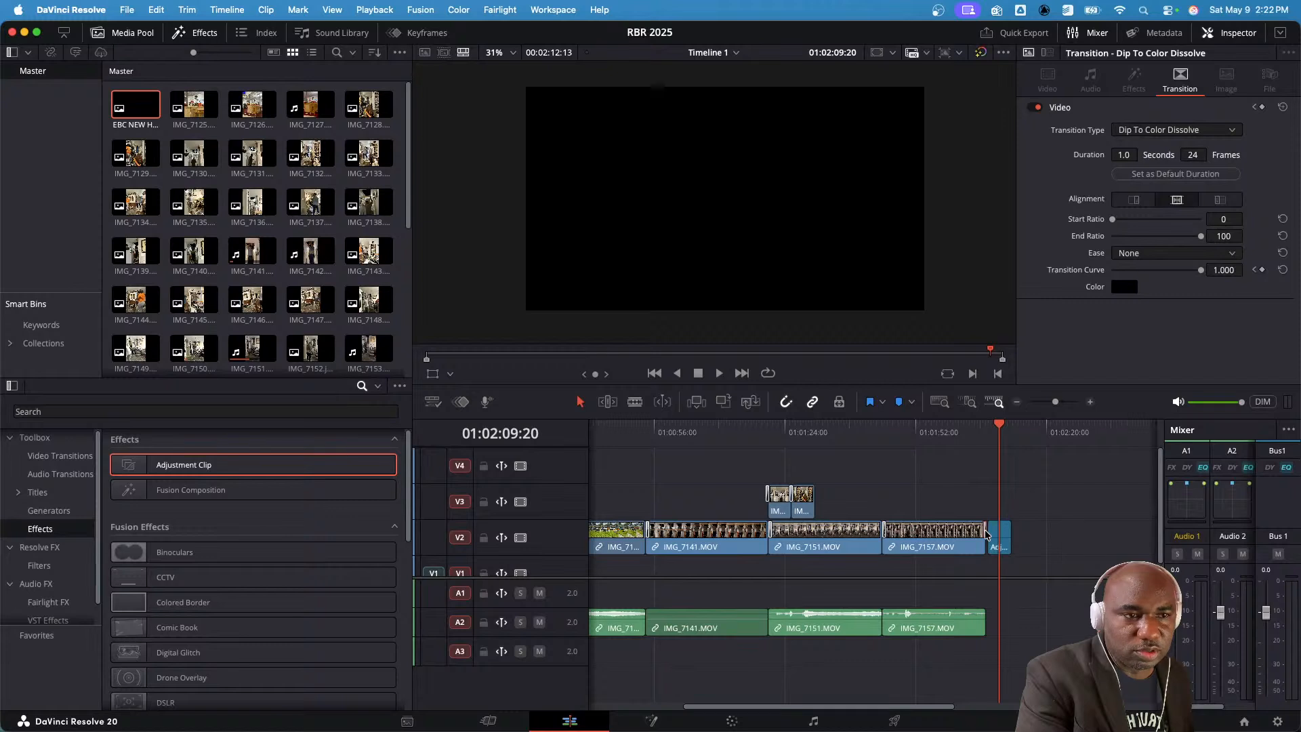
click(1122, 289)
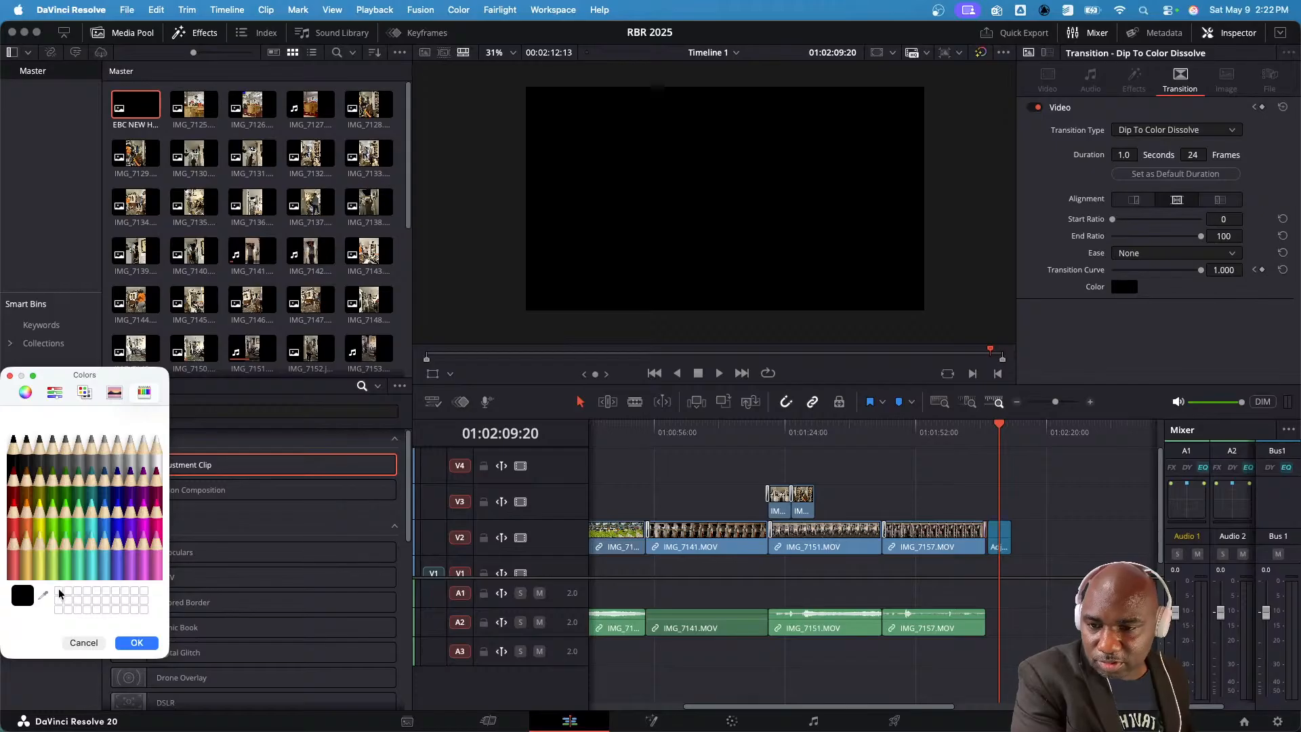
click(156, 452)
click(137, 642)
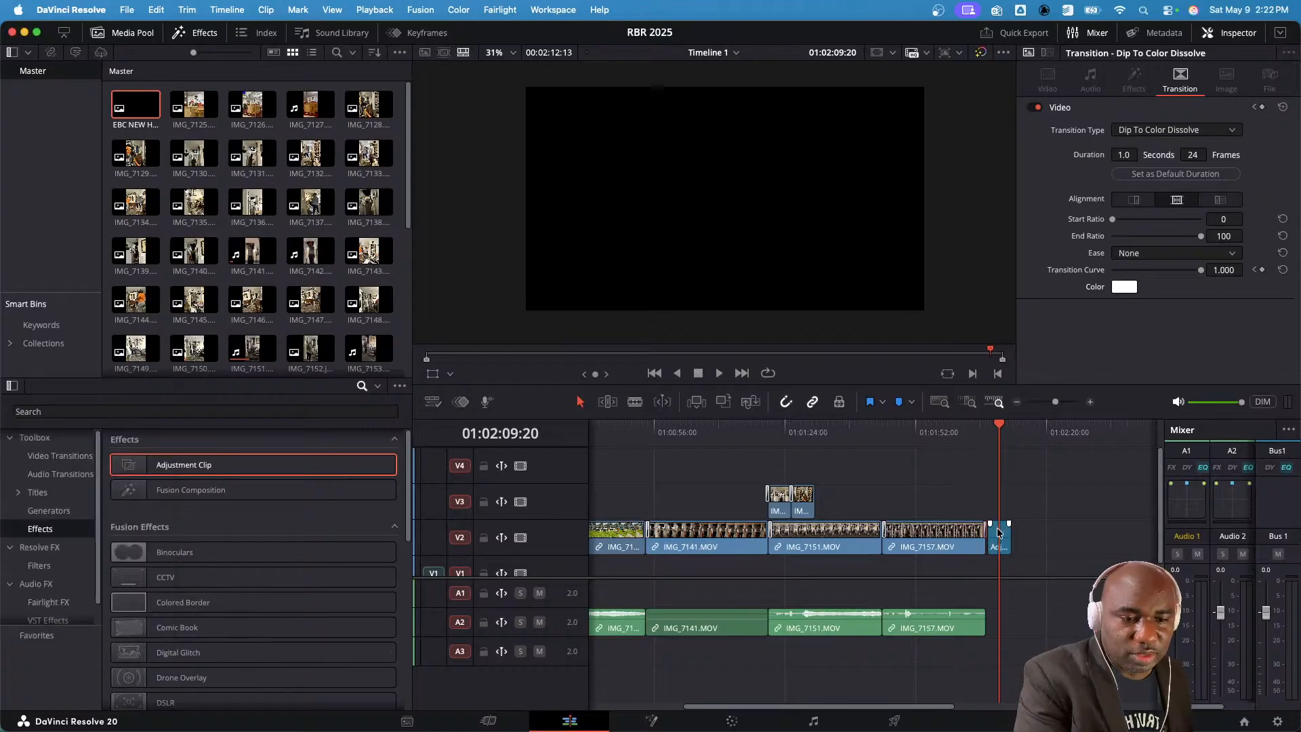
- Browse the generators and place a Solid Color generator on V1 directly beneath the Adjustment Clip at the timeline's end
click(63, 511)
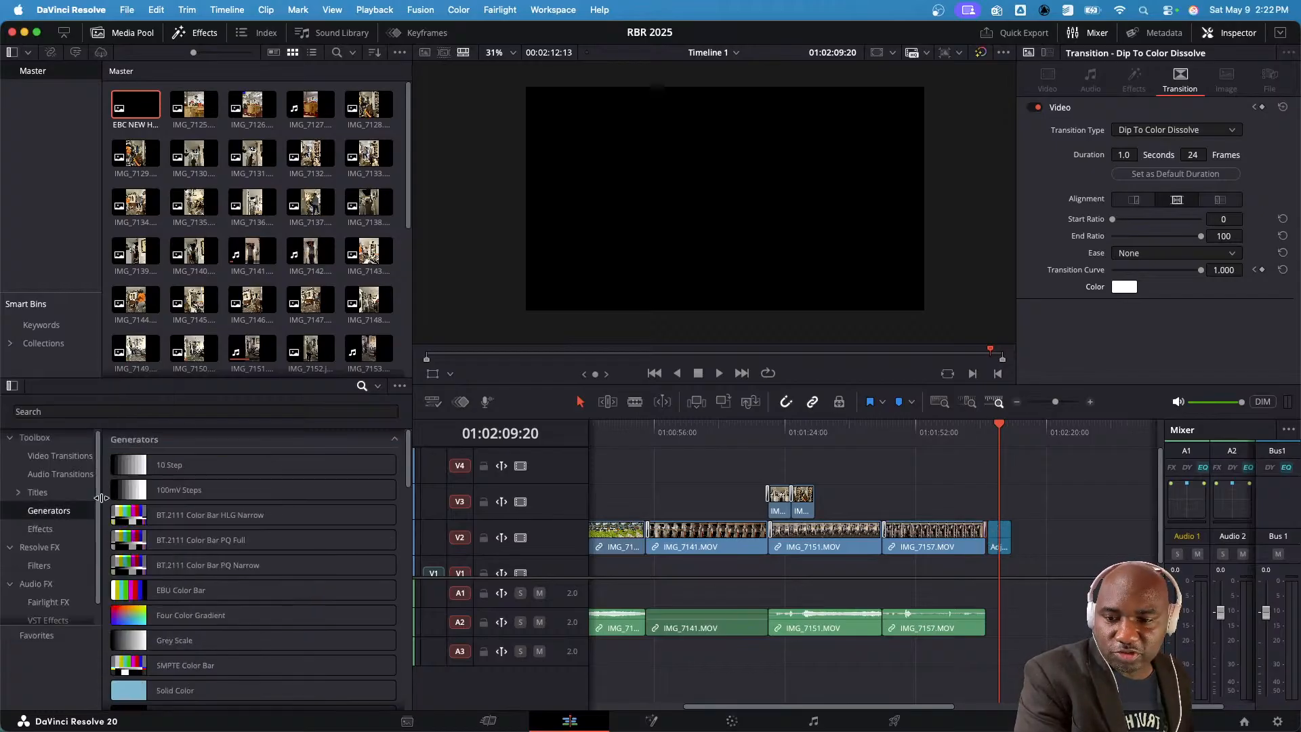
scroll(248, 562, down, 1)
scroll(250, 542, down, 10)
scroll(250, 542, down, 15)
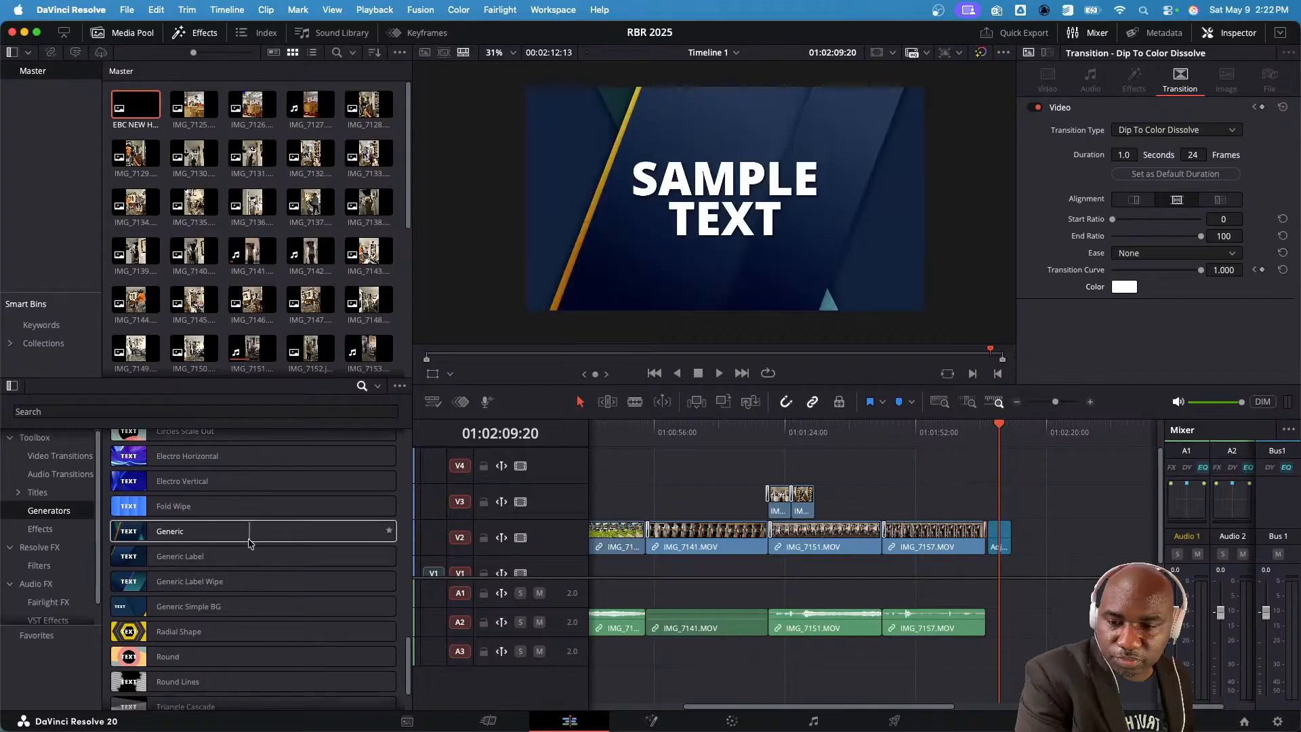
scroll(247, 535, up, 20)
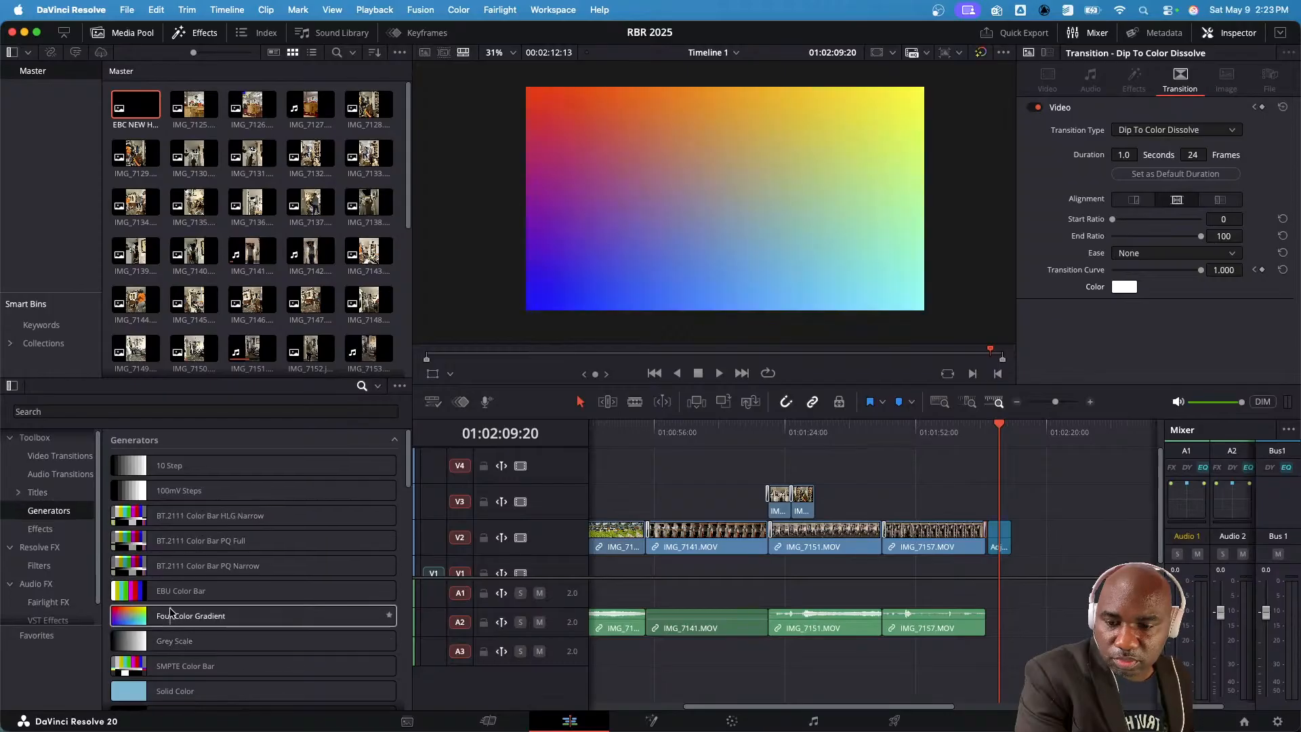
scroll(170, 614, down, 5)
click(144, 549)
drag(144, 549, 994, 578)
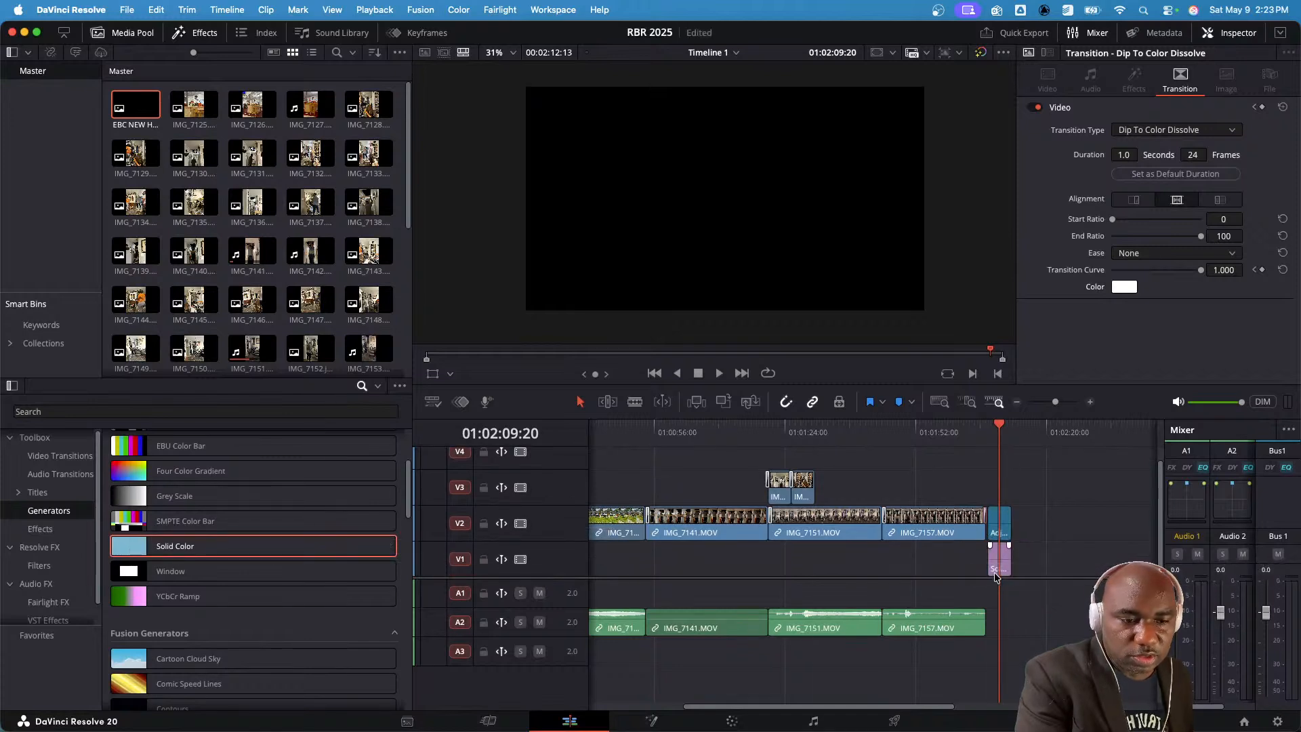
- Set the Solid Color generator's color to Snow white
click(999, 561)
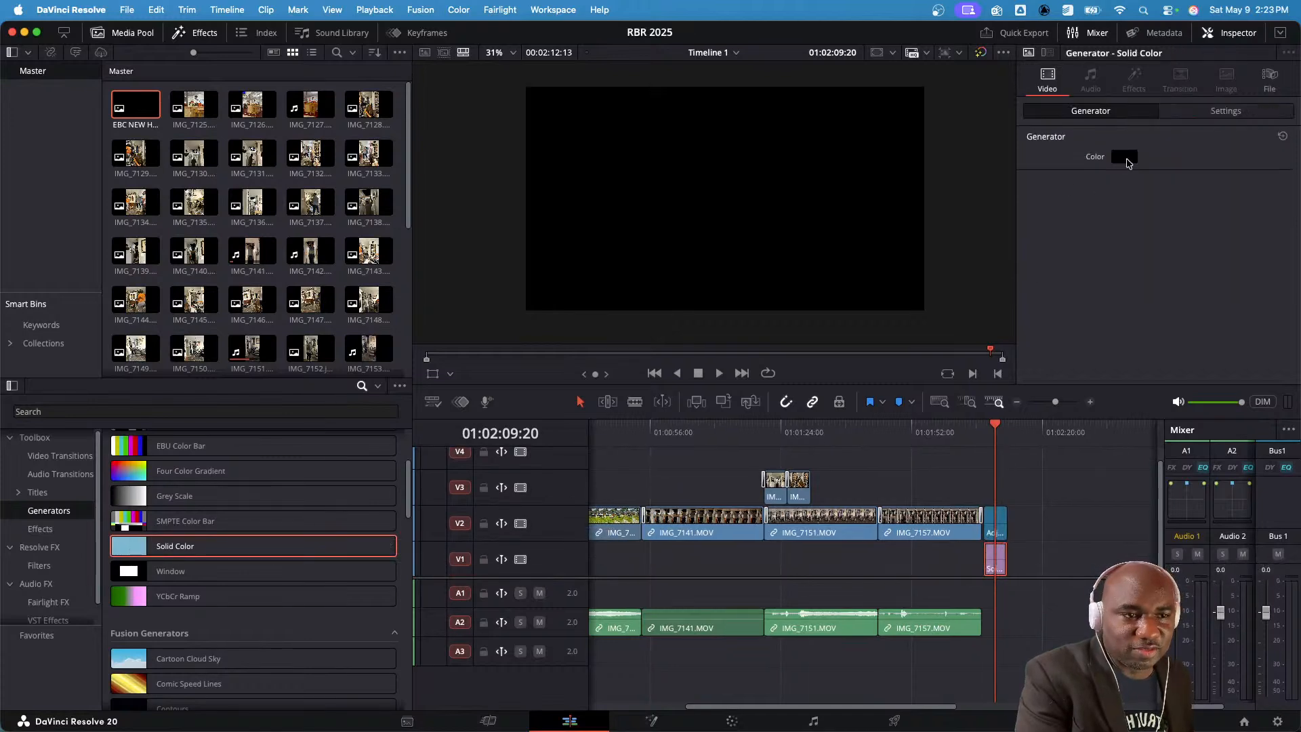
click(1125, 156)
click(157, 441)
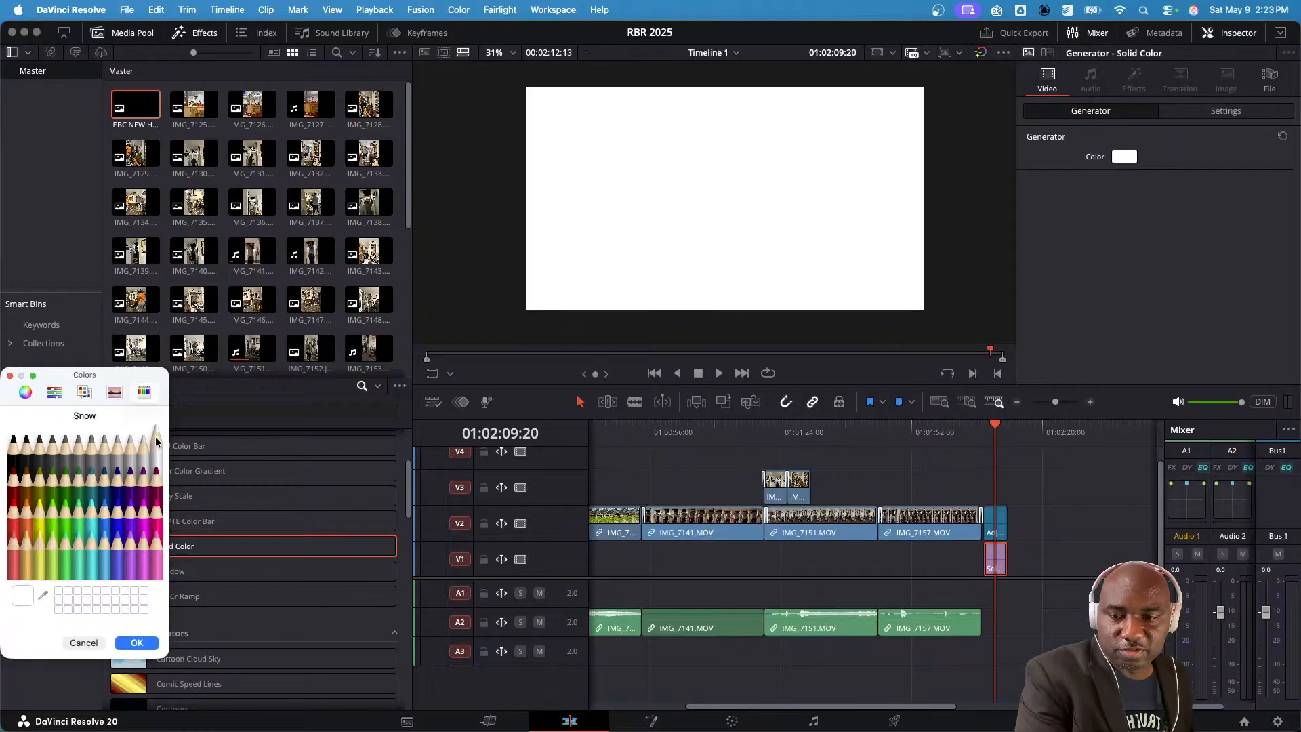
click(137, 642)
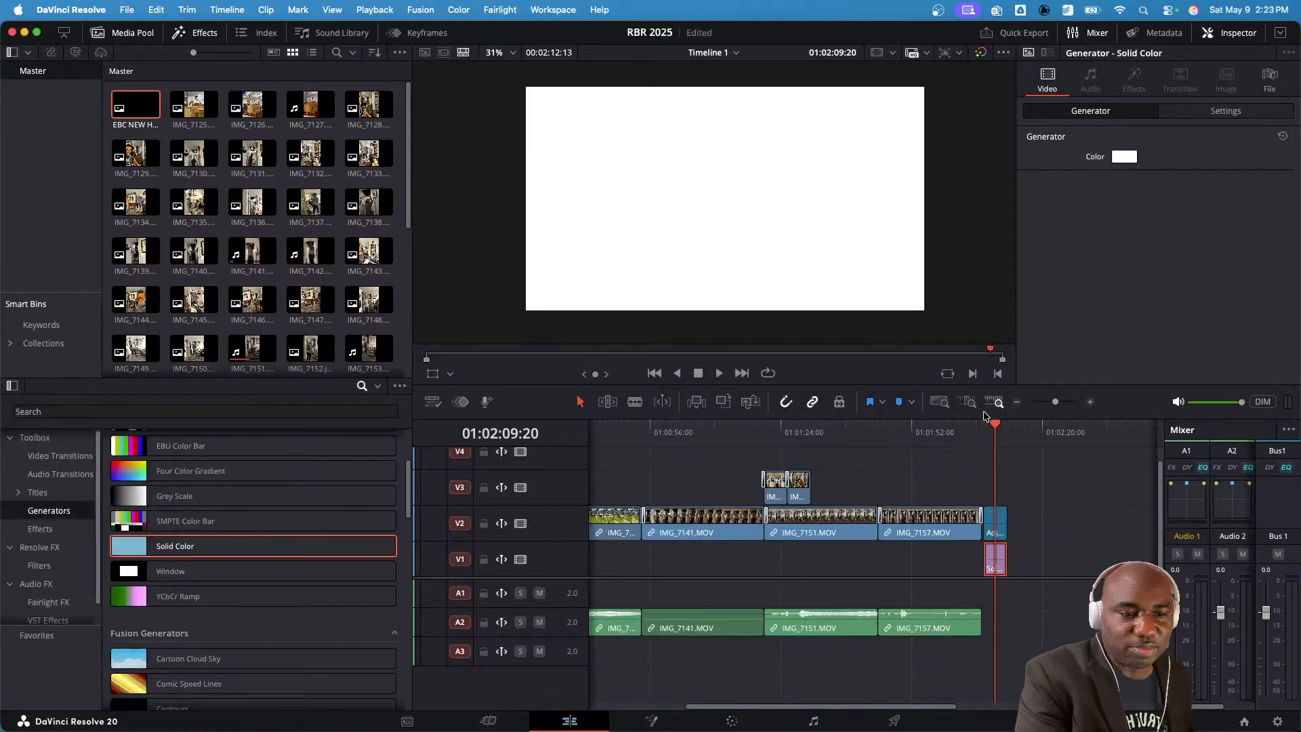
- Play the ending from 01:01:59:16 to review the transition from IMG_7157.MOV into the white background
drag(993, 426, 948, 427)
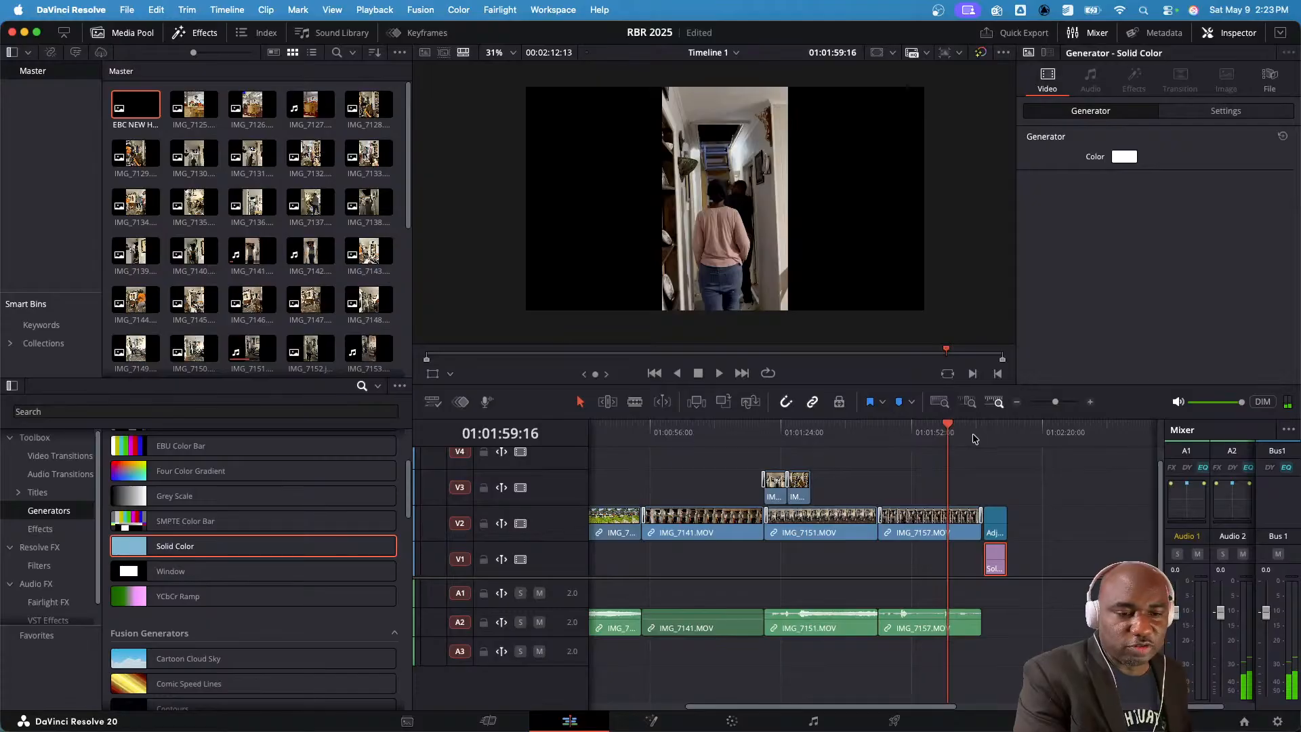
scroll(986, 523, left, 1)
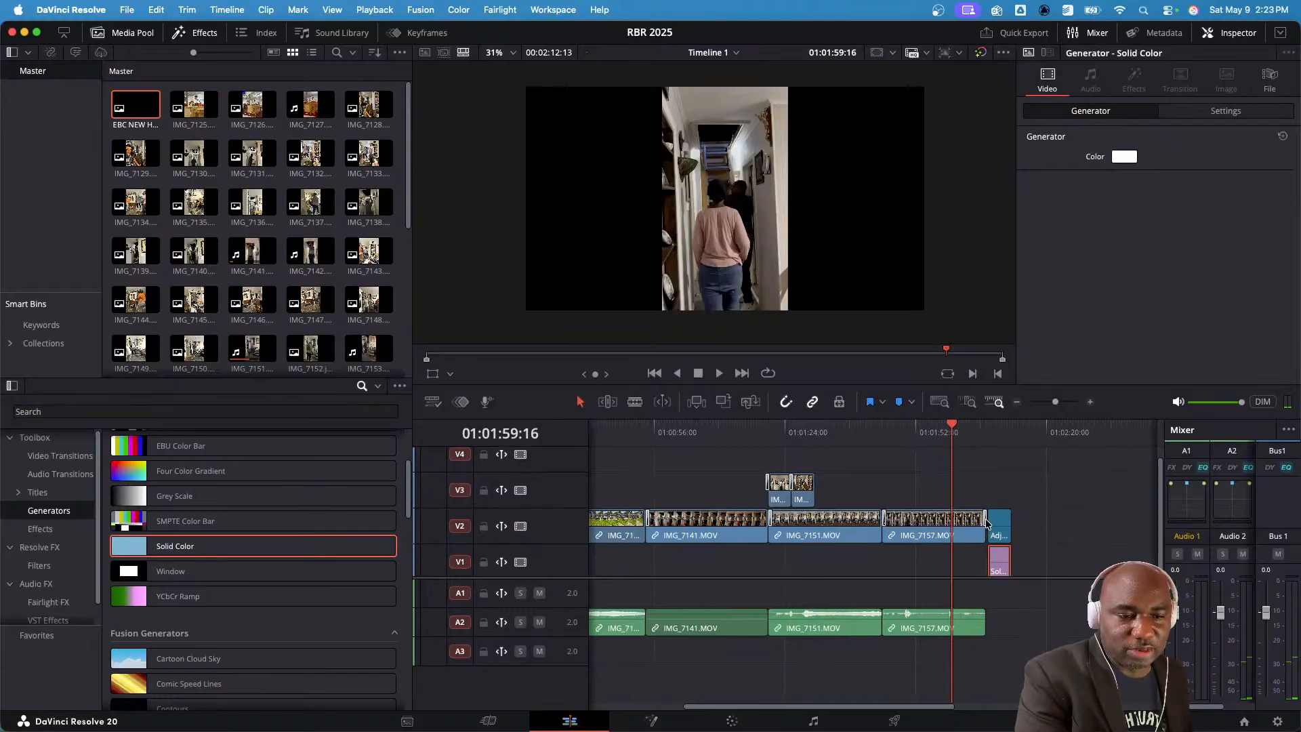
click(984, 522)
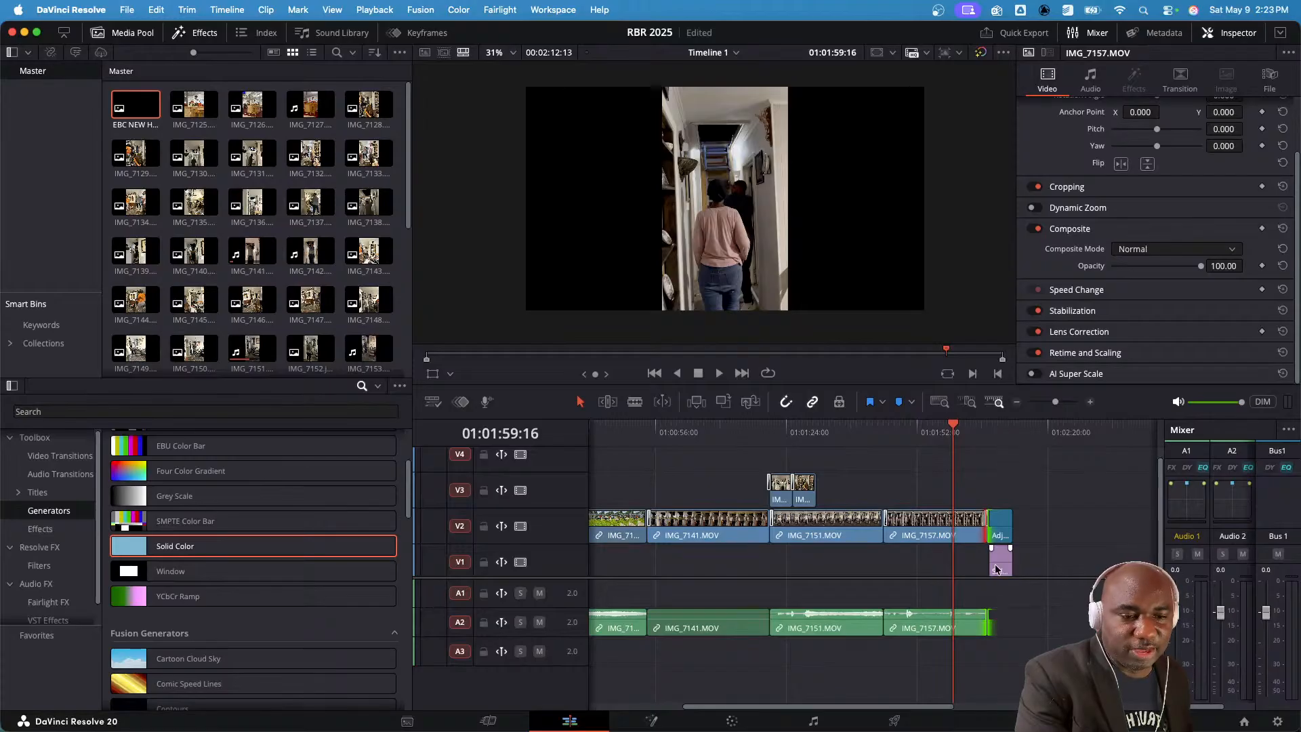
scroll(1010, 555, left, 1)
scroll(1010, 555, down, 1)
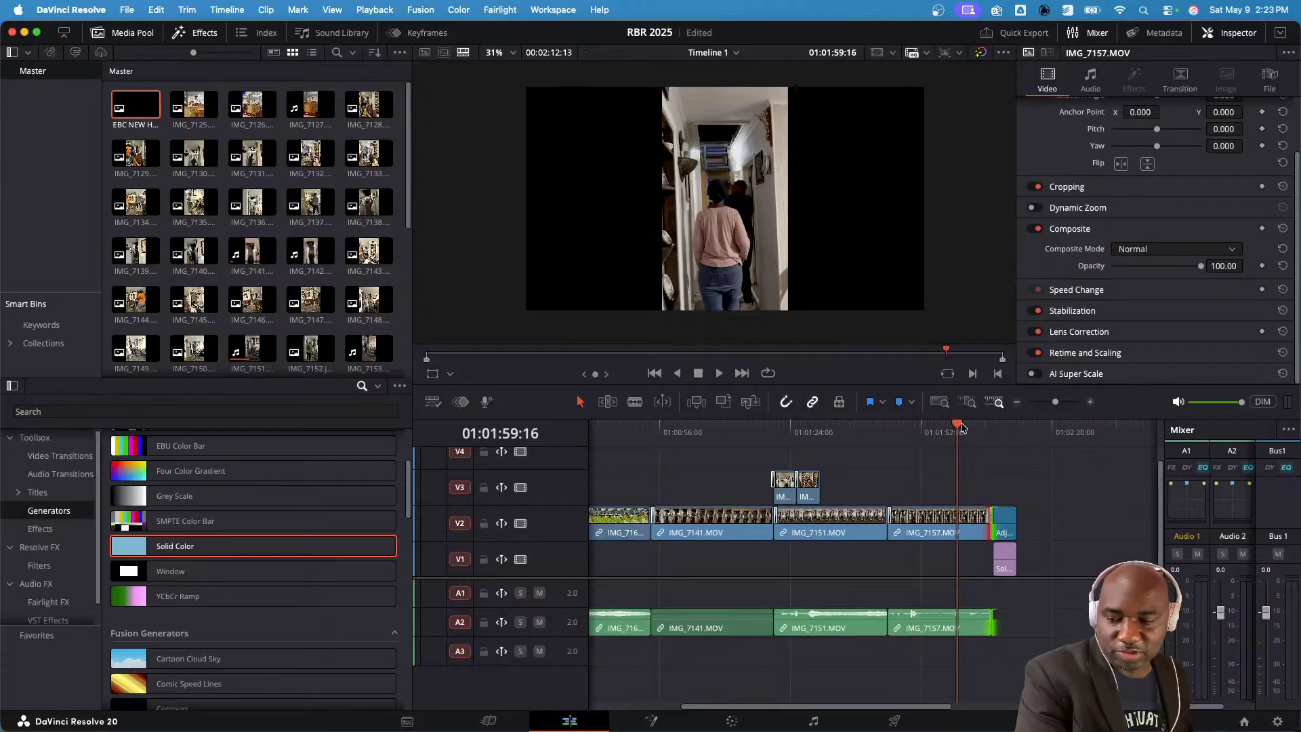
key(space)
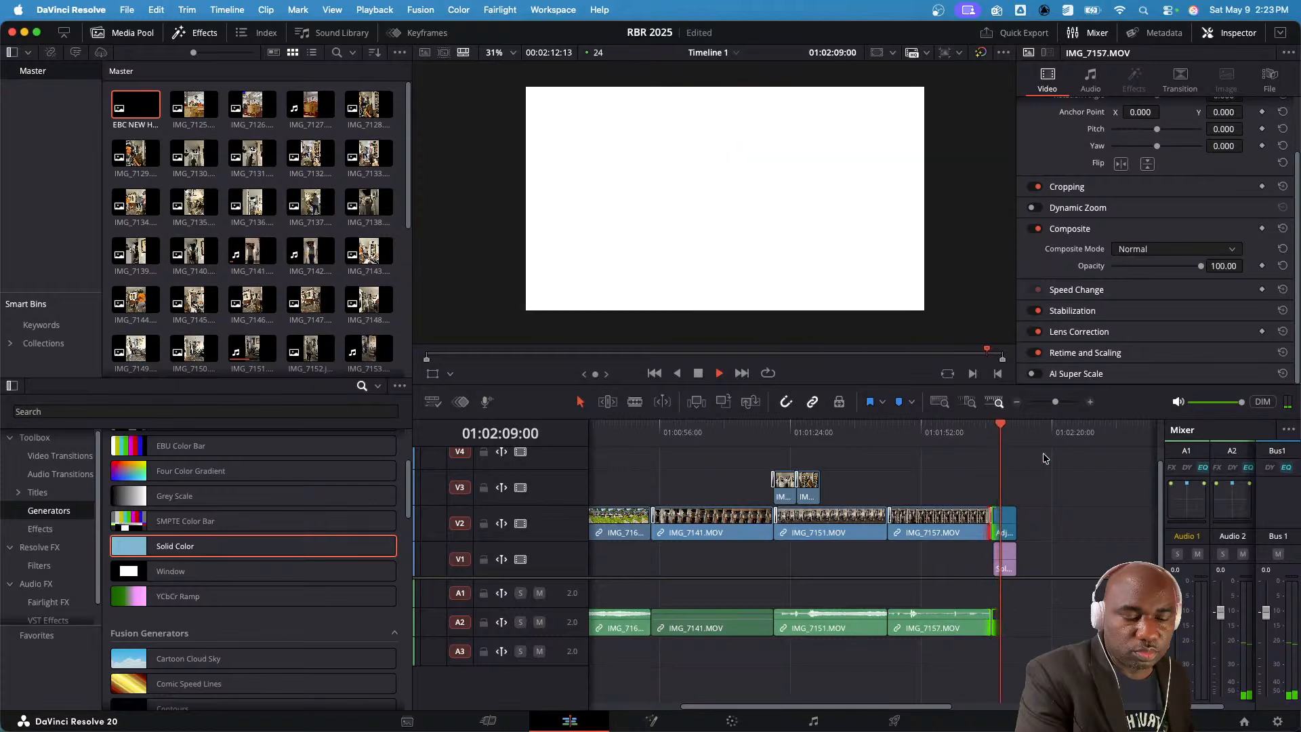
- Replace the Adjustment Clip on V2 with EBC NEW HI RES LOGO.png above the Solid Color clip and play the ending
click(1009, 521)
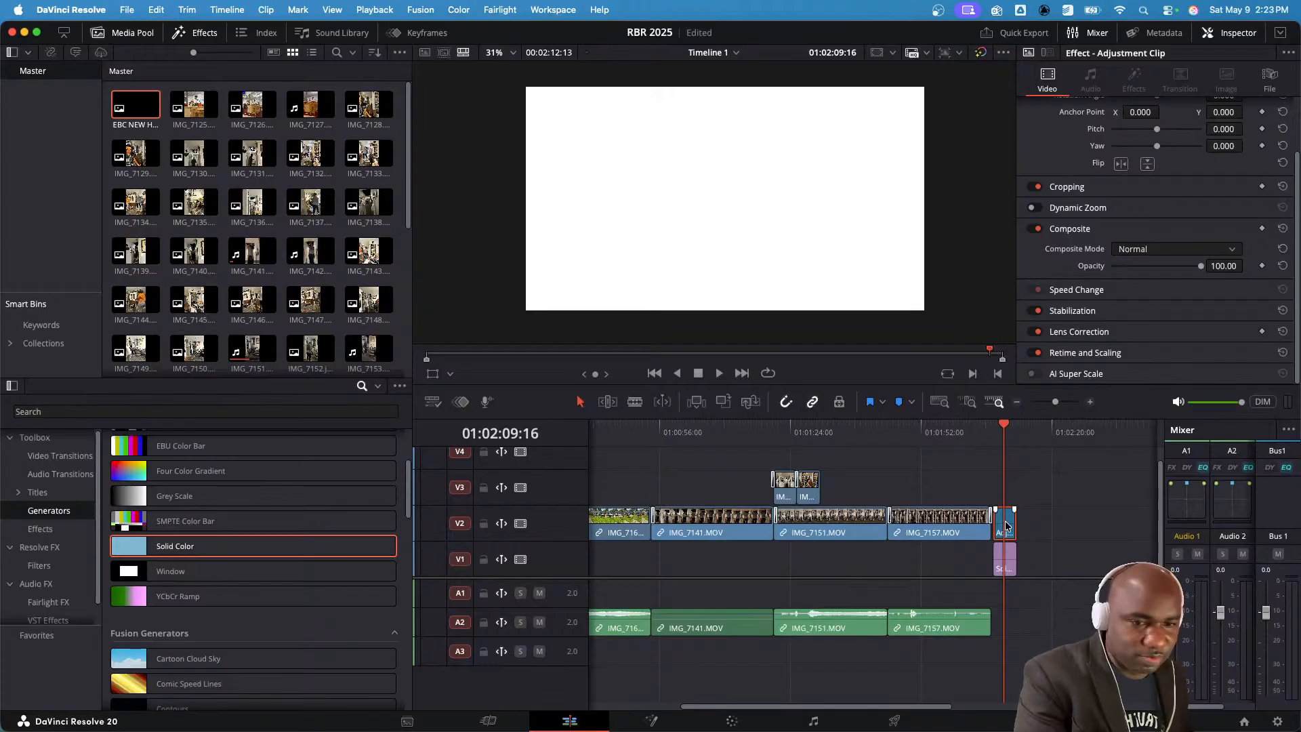
key(Delete)
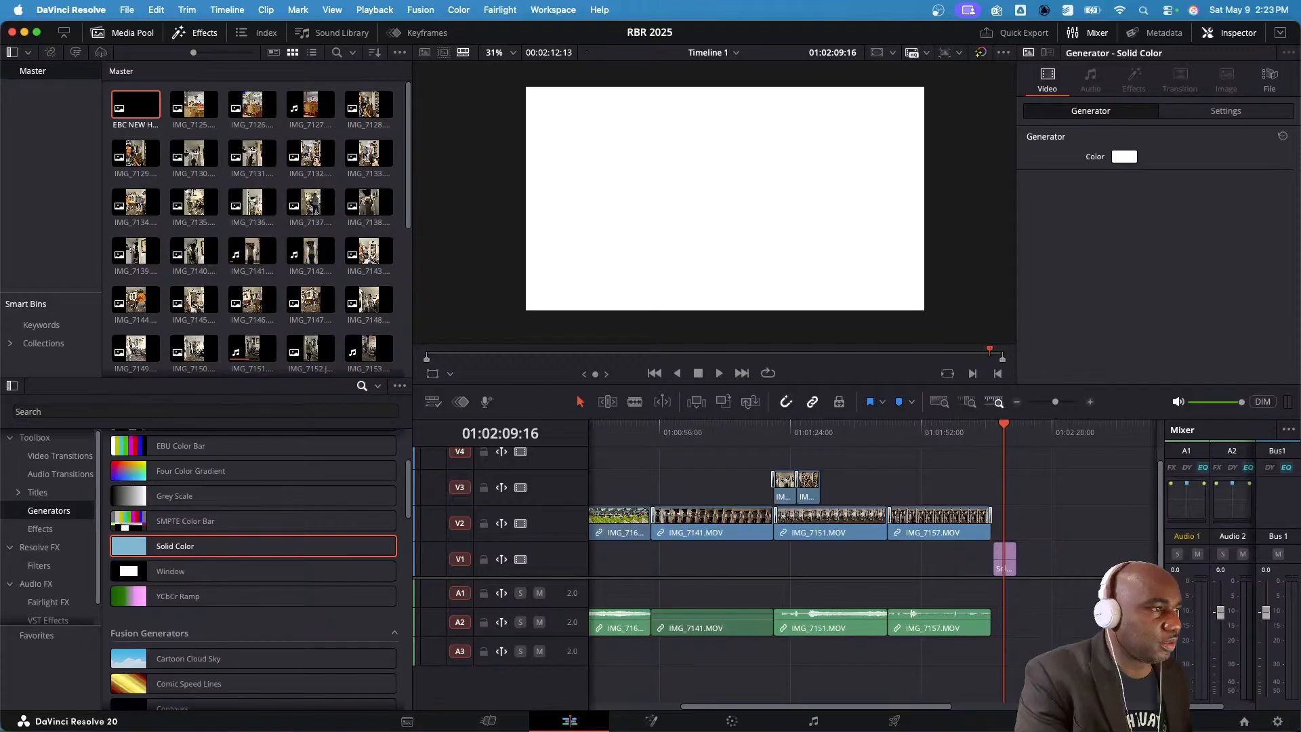
drag(1300, 380, 994, 519)
key(space)
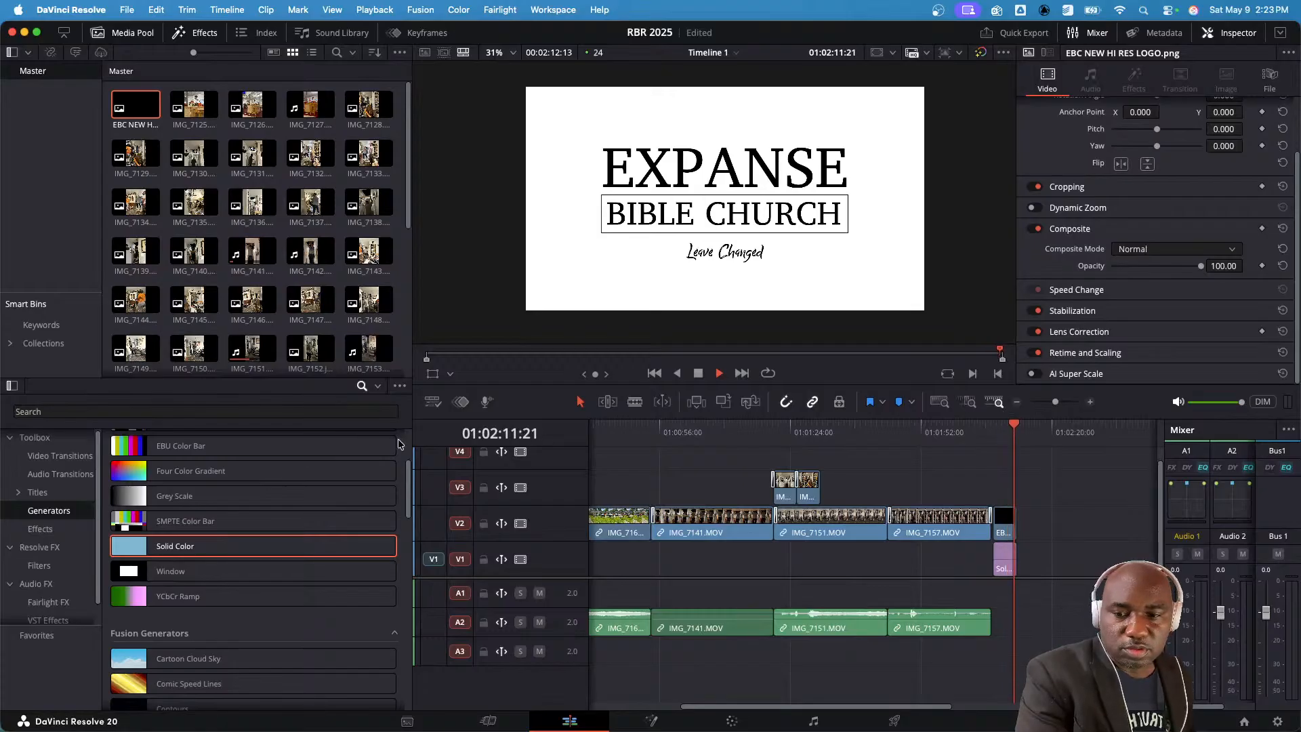
key(space)
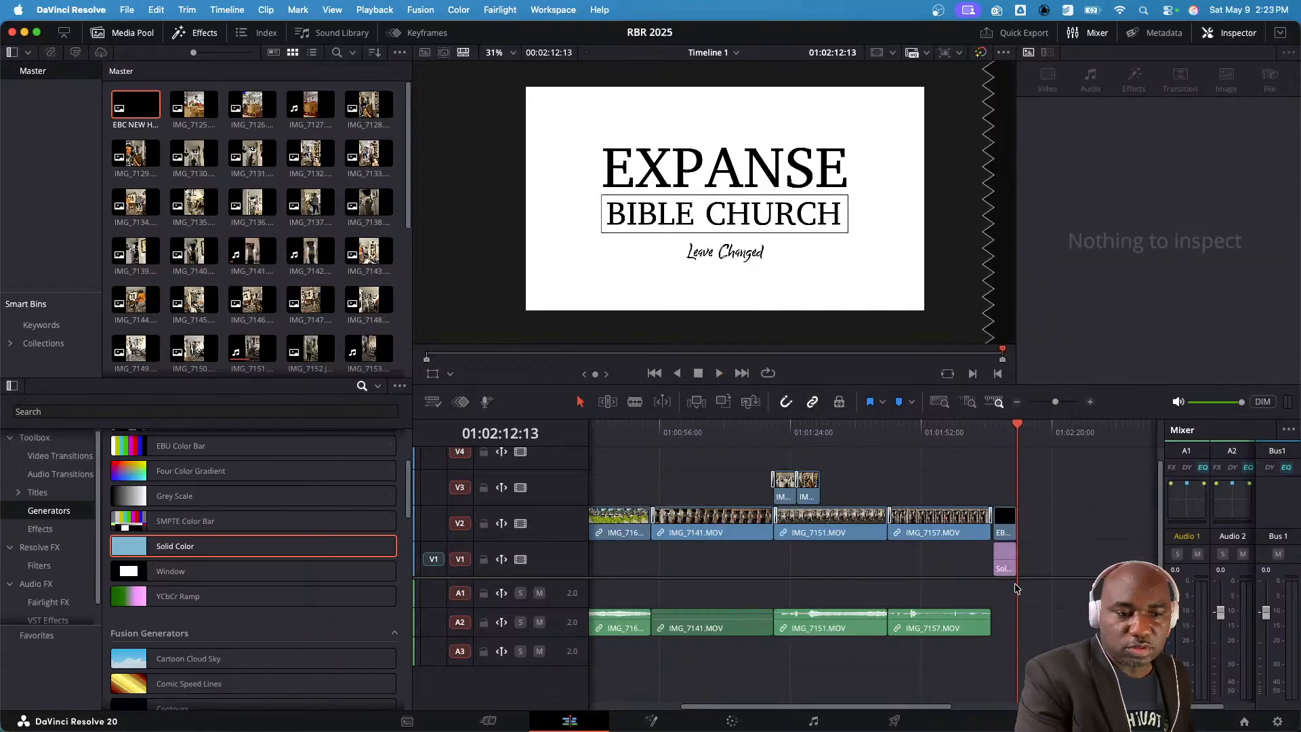
click(1010, 427)
key(space)
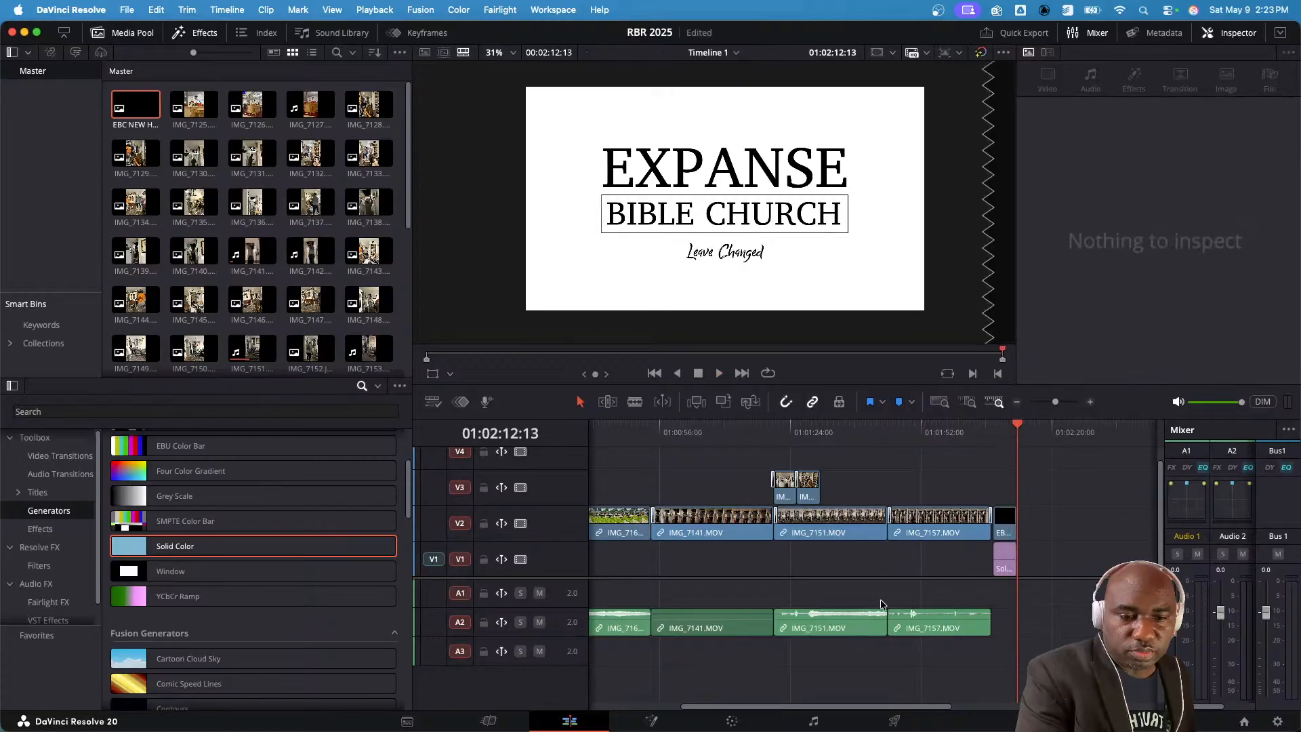
- Add a Digital Glitch Right Side title on V3 over the opening stills and move the playhead to 01:00:05:12
drag(821, 709, 731, 709)
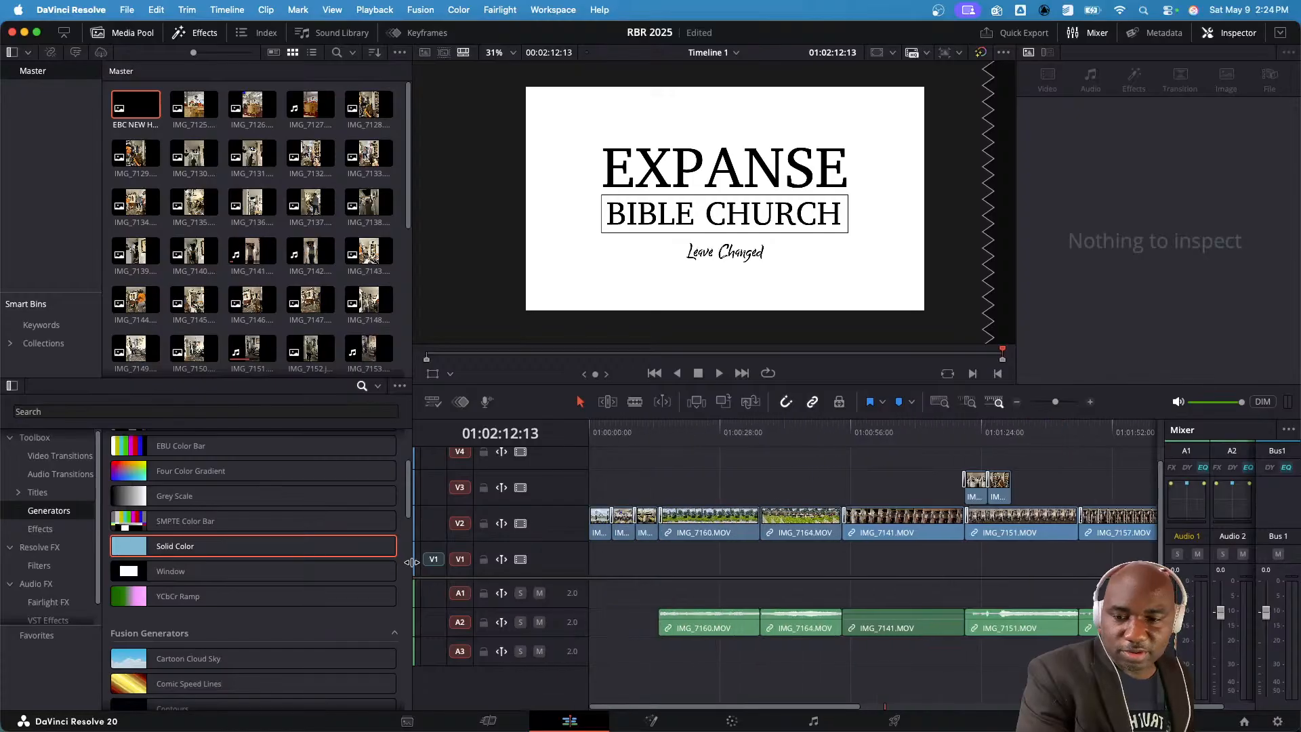
click(40, 492)
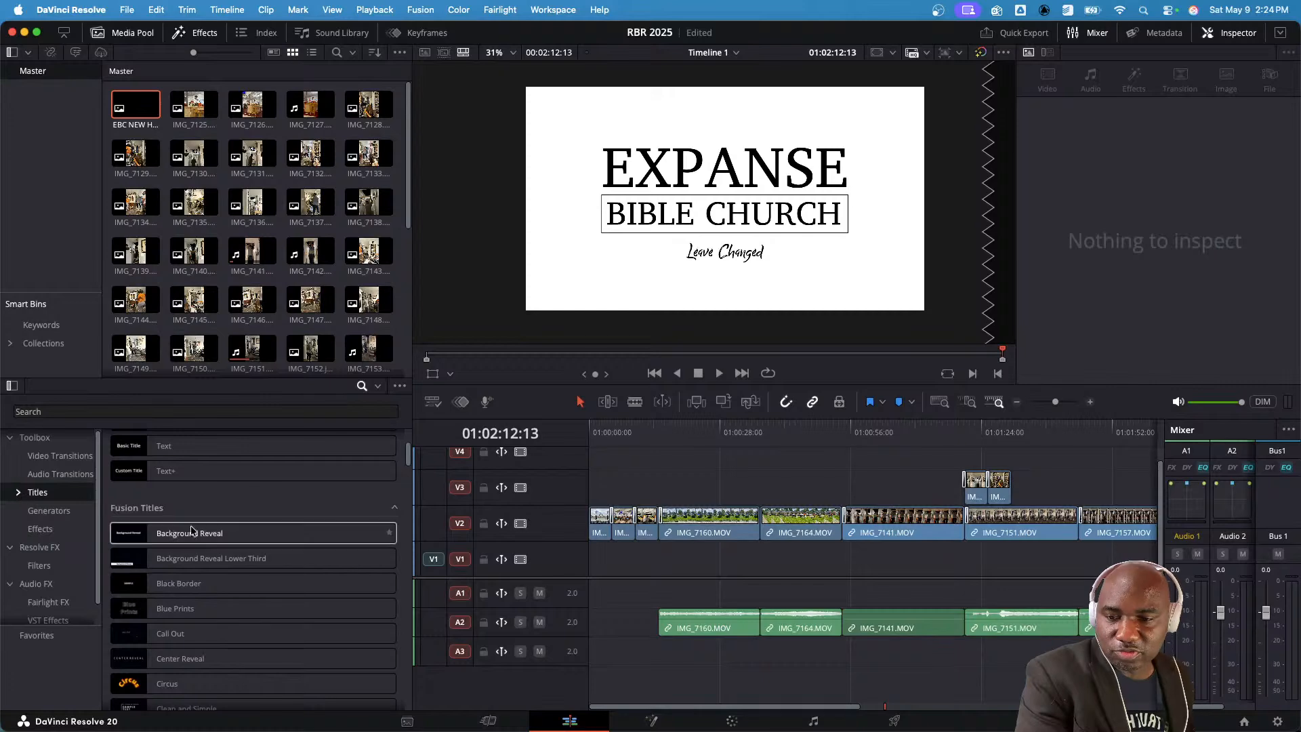
scroll(203, 555, up, 2)
scroll(190, 536, up, 3)
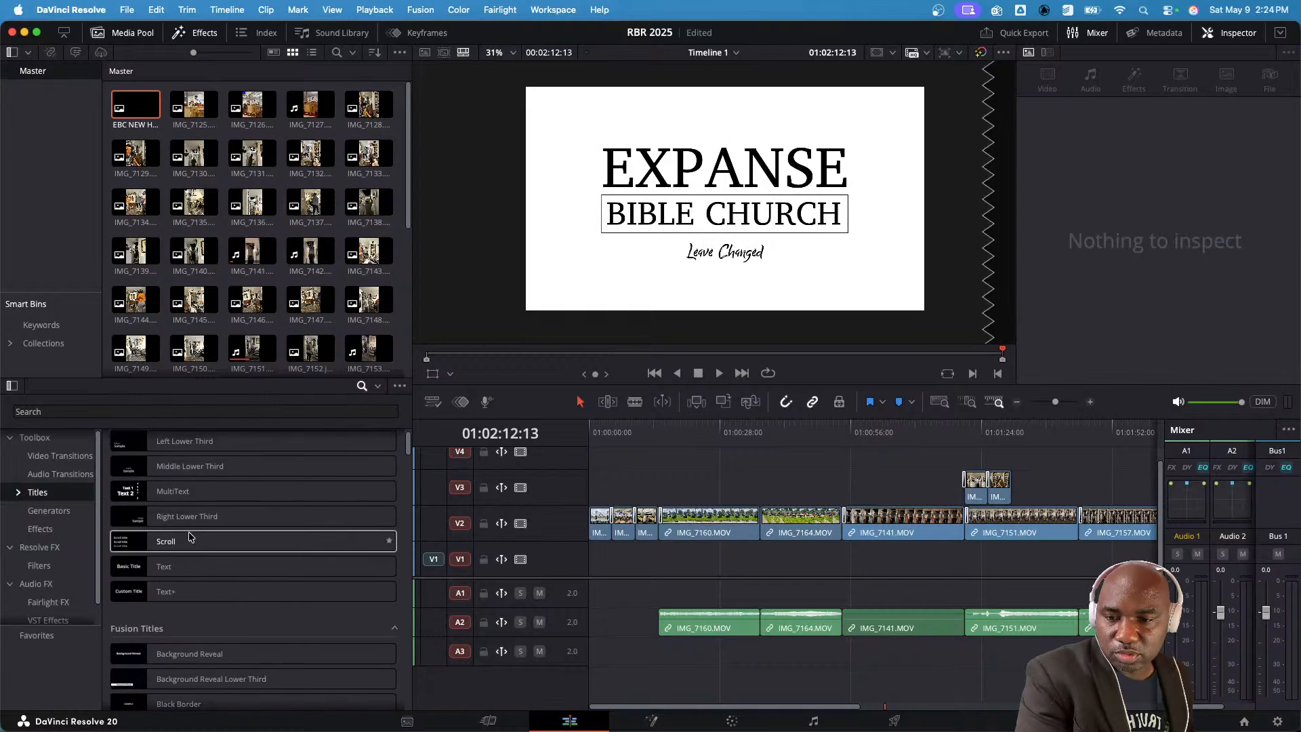
scroll(190, 535, down, 7)
scroll(188, 535, down, 8)
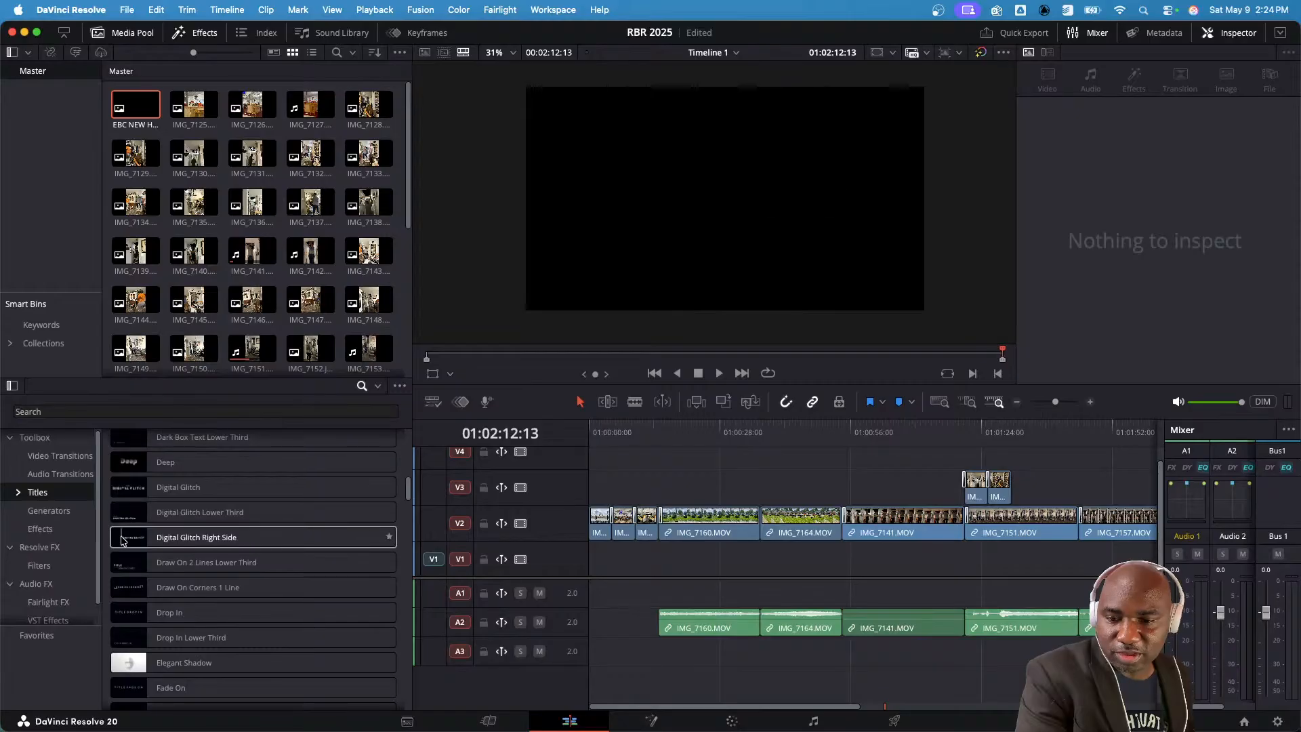
drag(123, 540, 655, 487)
click(629, 482)
drag(608, 437, 616, 435)
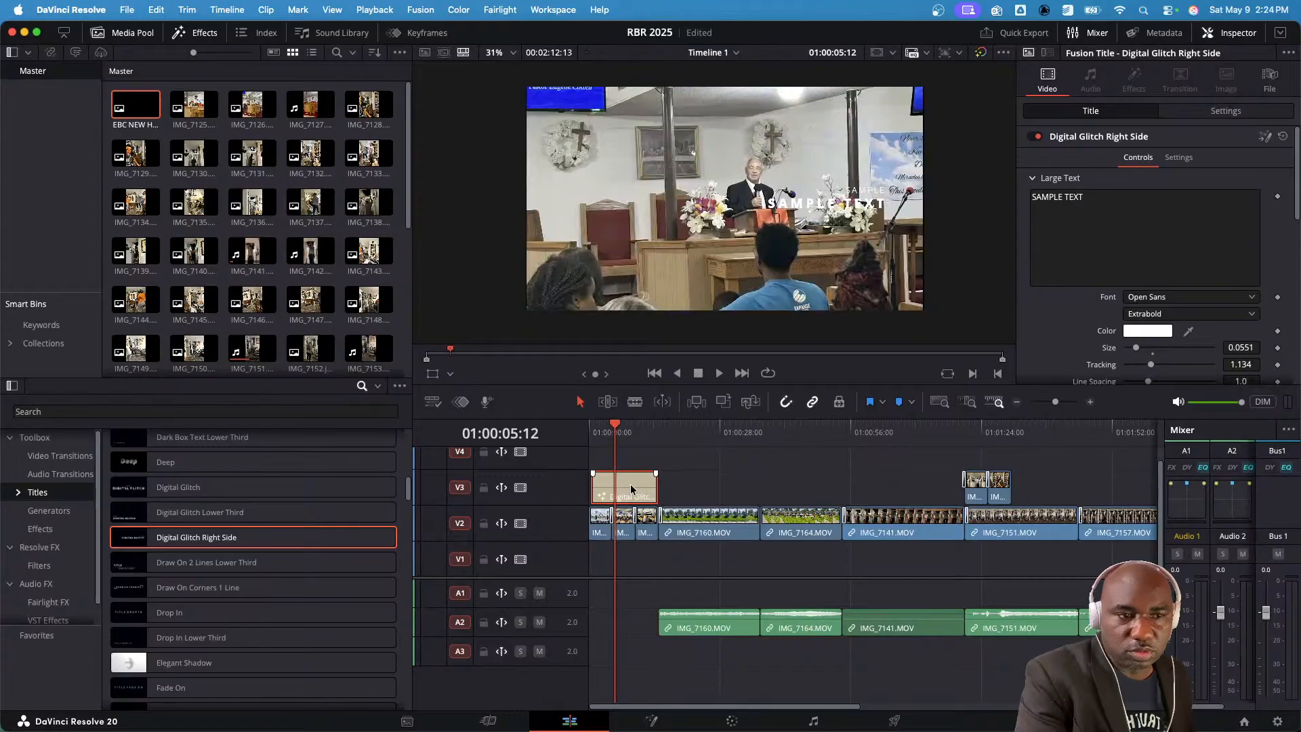
- Set the title's large text to "Revive Baton Rouge" with "2025" on a second line, at size 0.0827
triple_click(1091, 204)
text(Revive Baton Rouge)
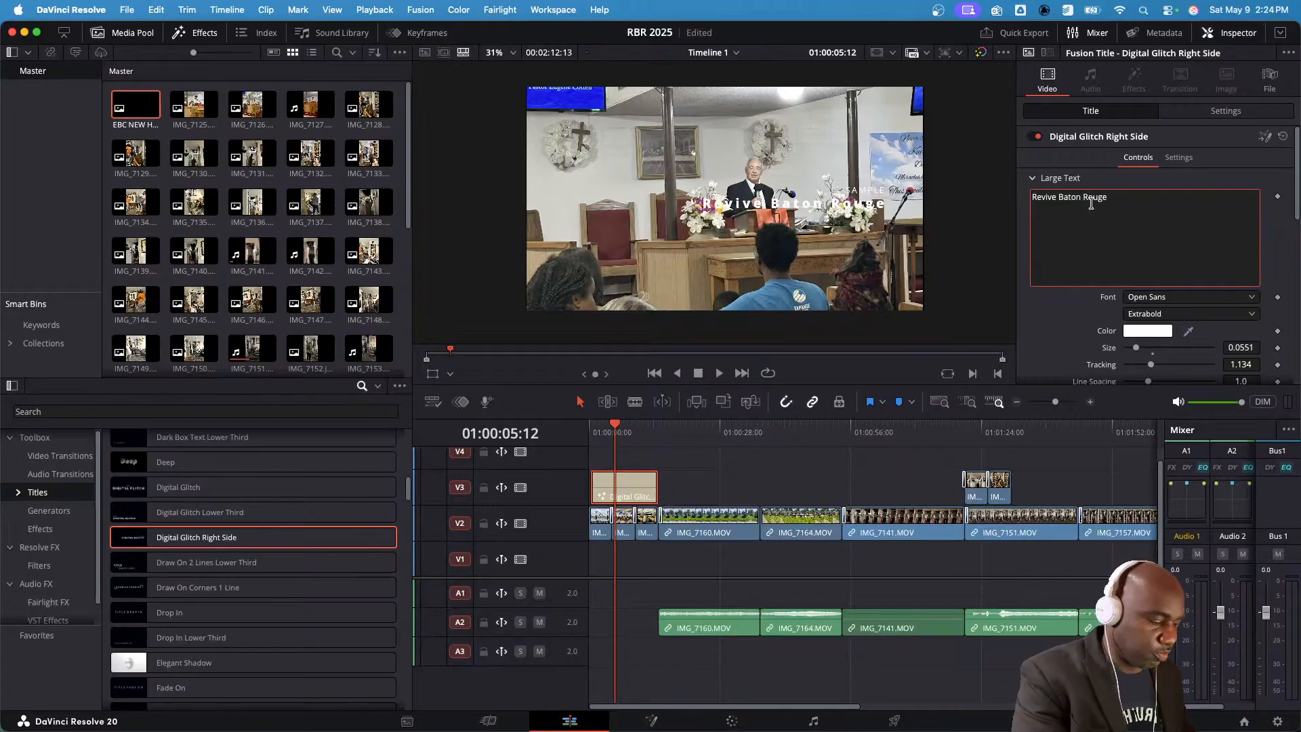
key(Return)
text(2025)
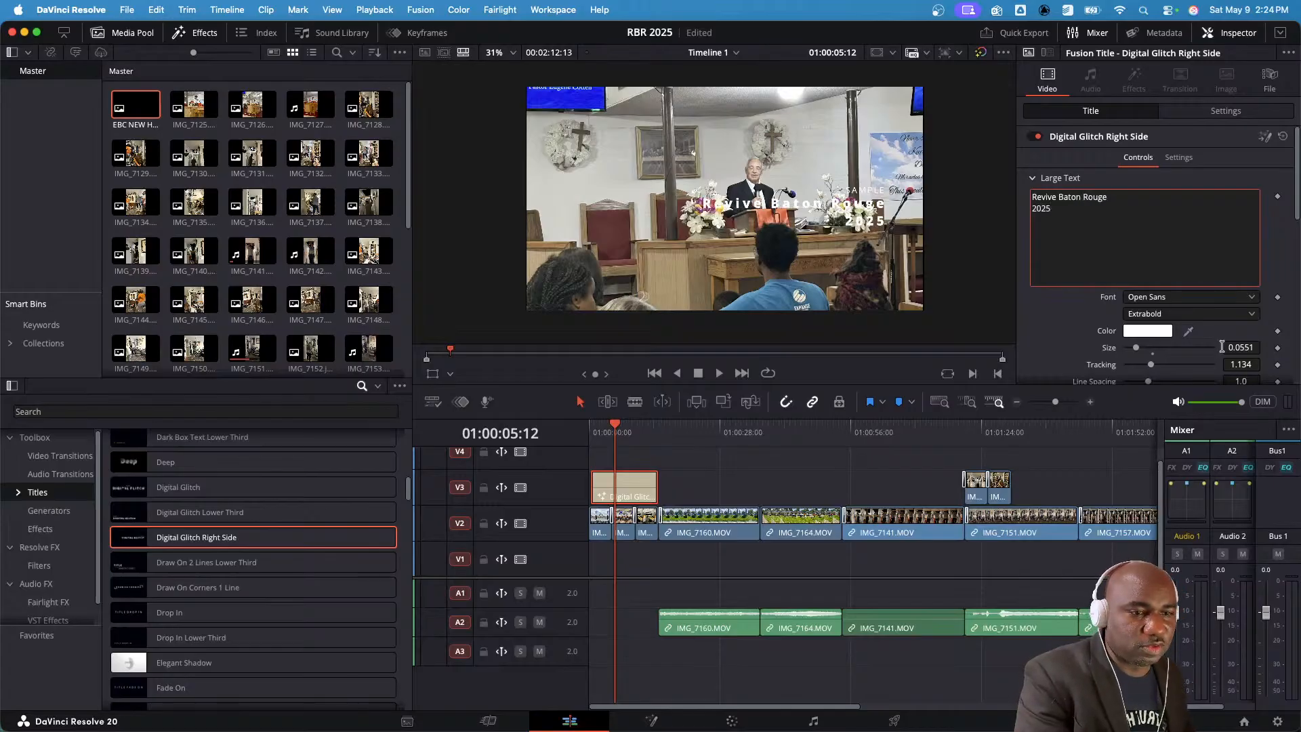
drag(1156, 350, 1141, 351)
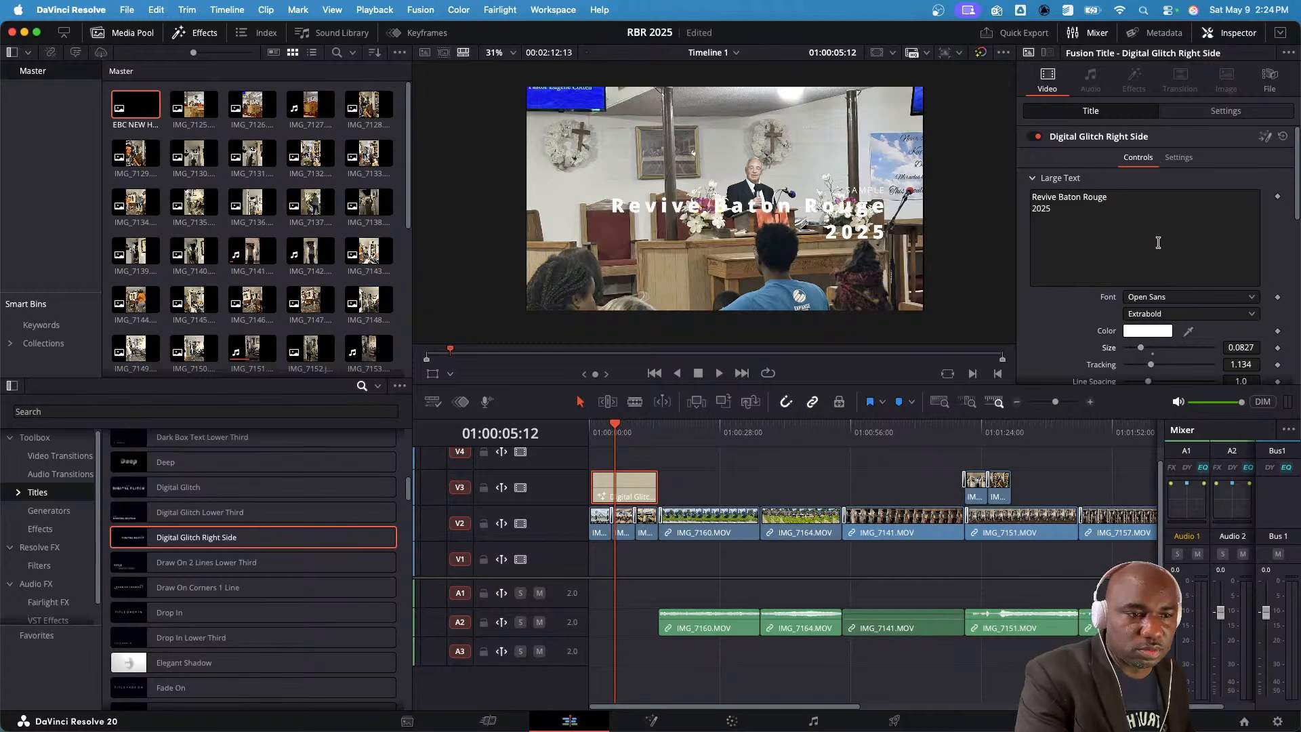
- Replace the title's small text with "Jesus Alive"
scroll(1168, 285, down, 8)
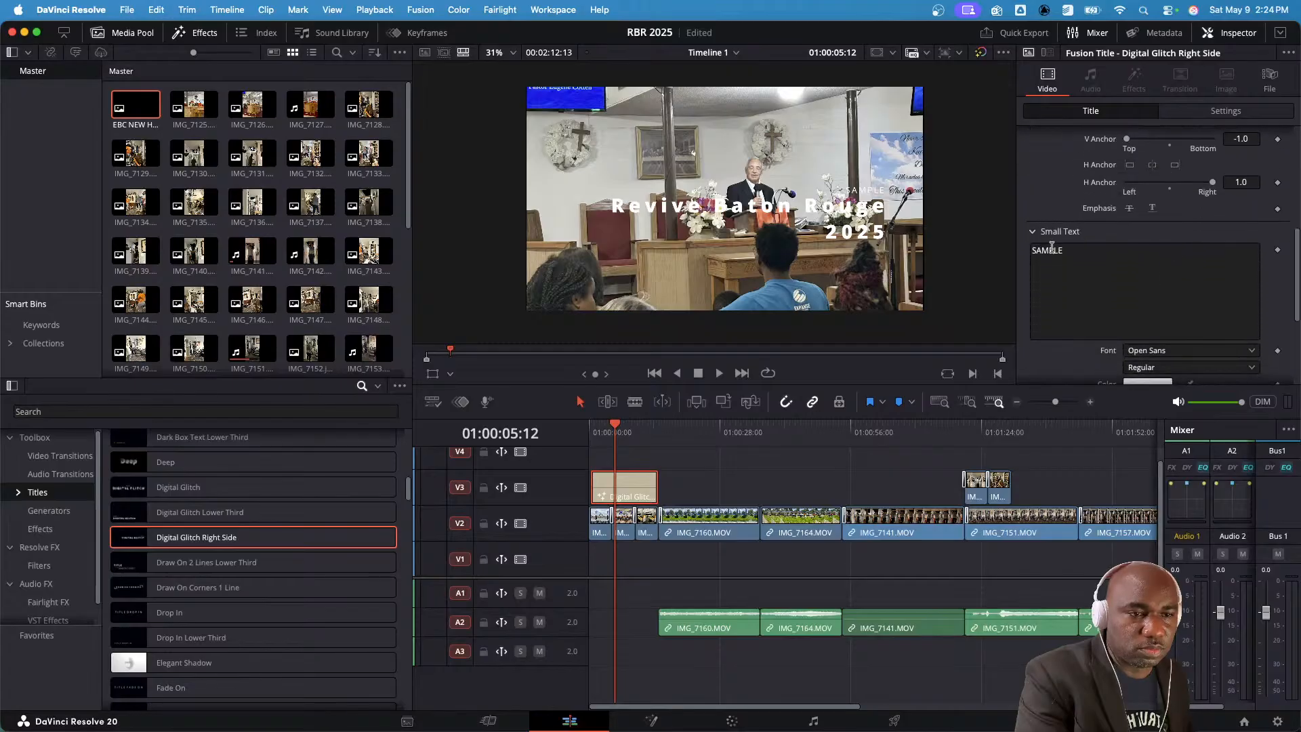
double_click(1052, 251)
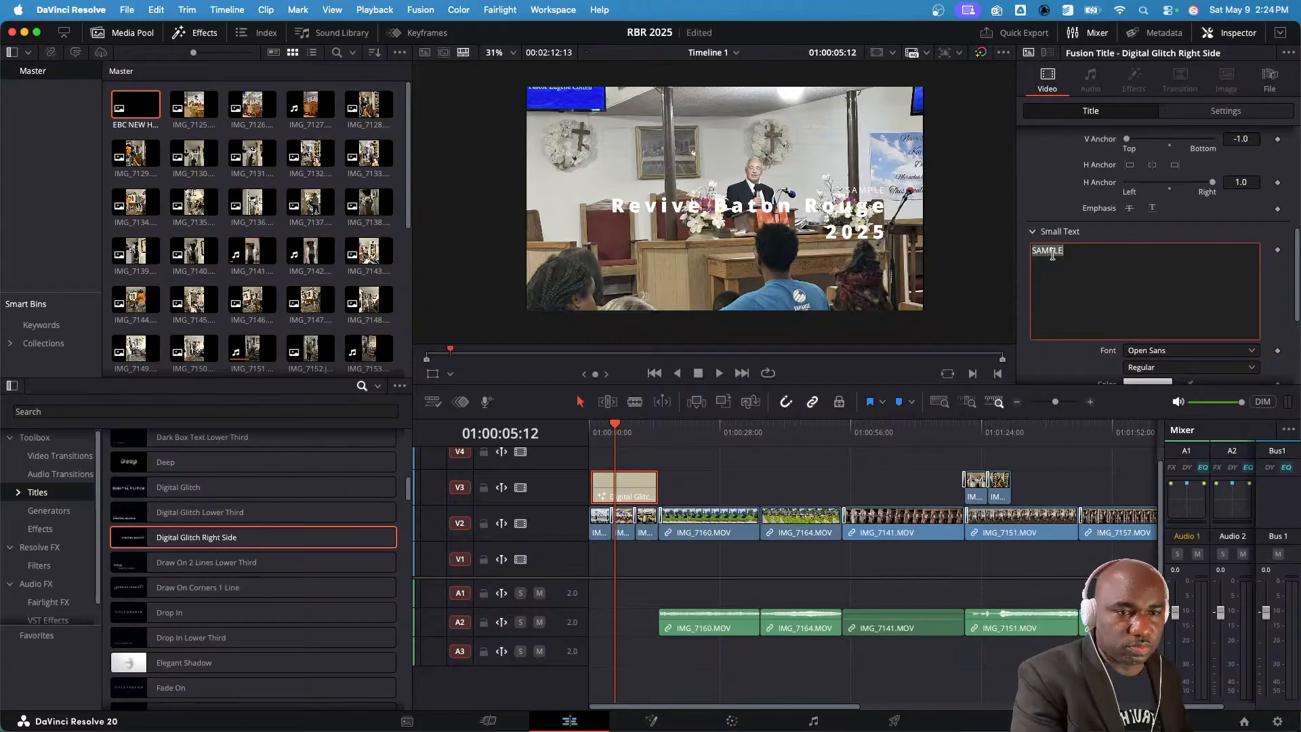
key(BackSpace)
text(Jesus Alive)
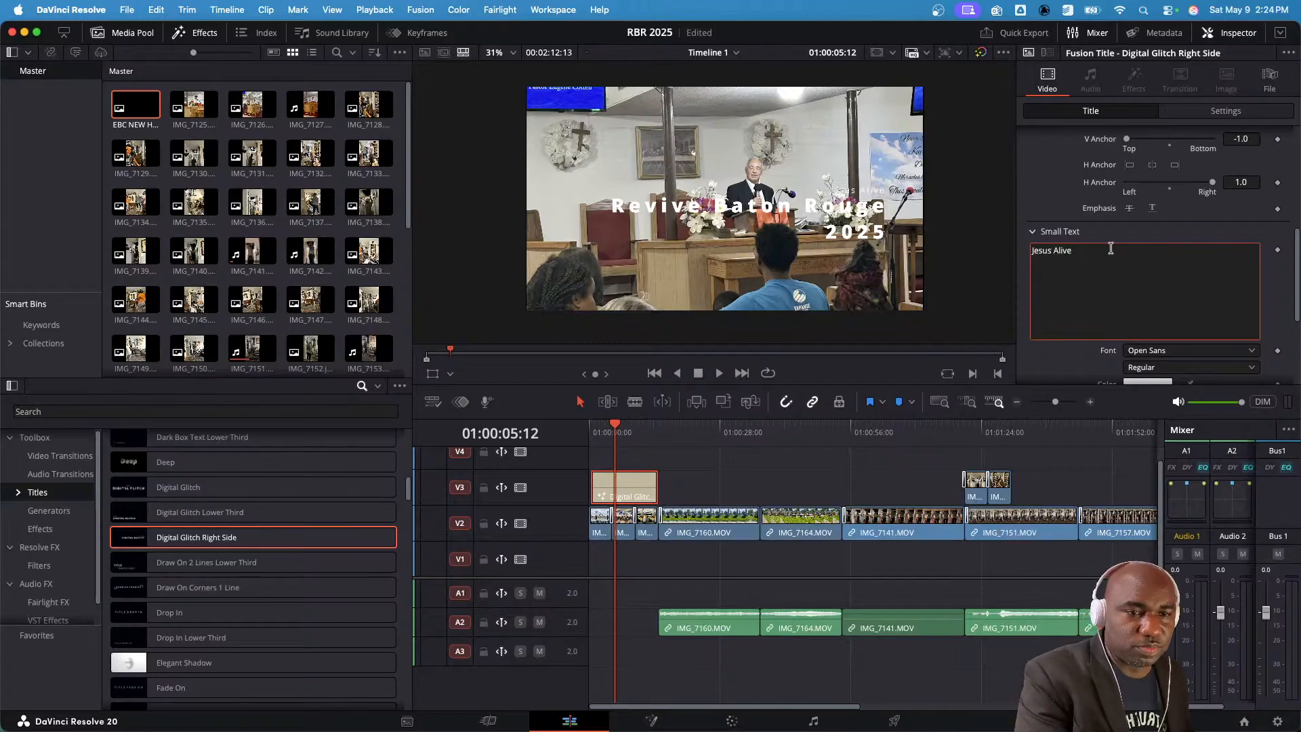
- Examine the font, color, size, tracking and anchor settings of the title's large and small text
scroll(1189, 280, down, 3)
scroll(1186, 264, up, 10)
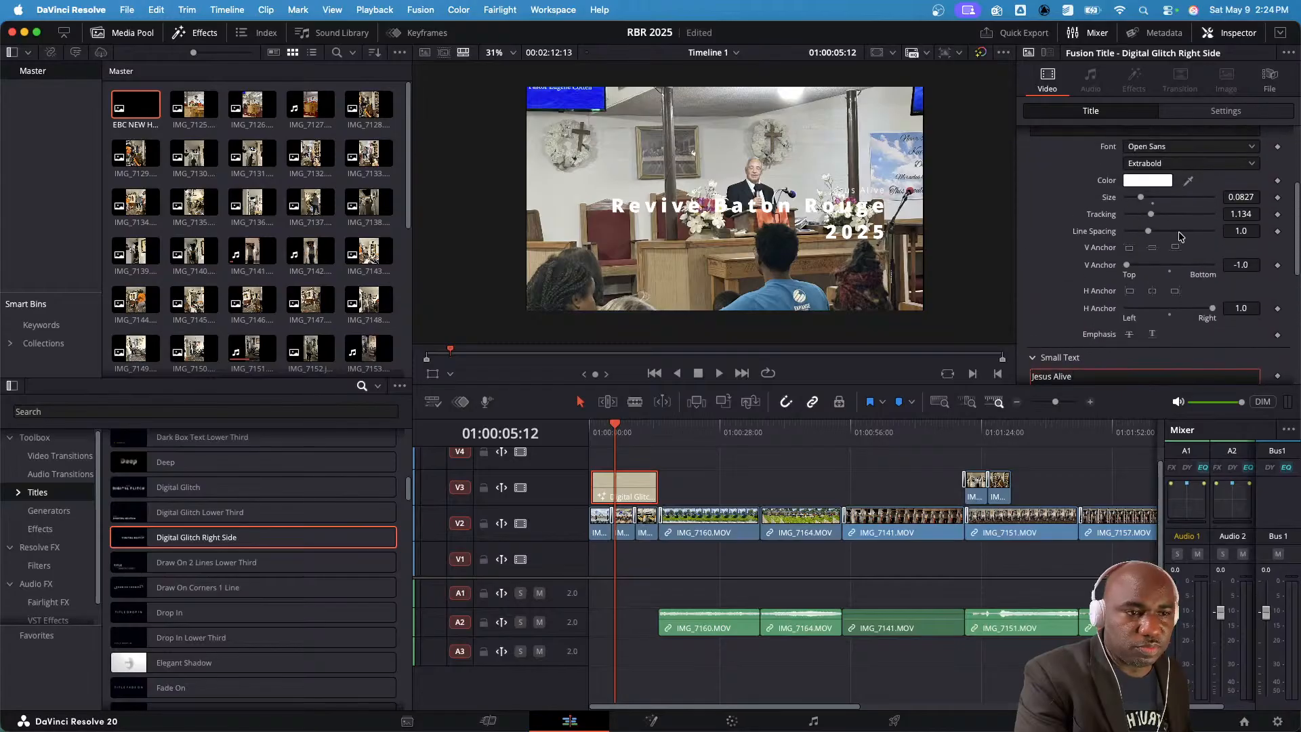
scroll(1180, 237, up, 1)
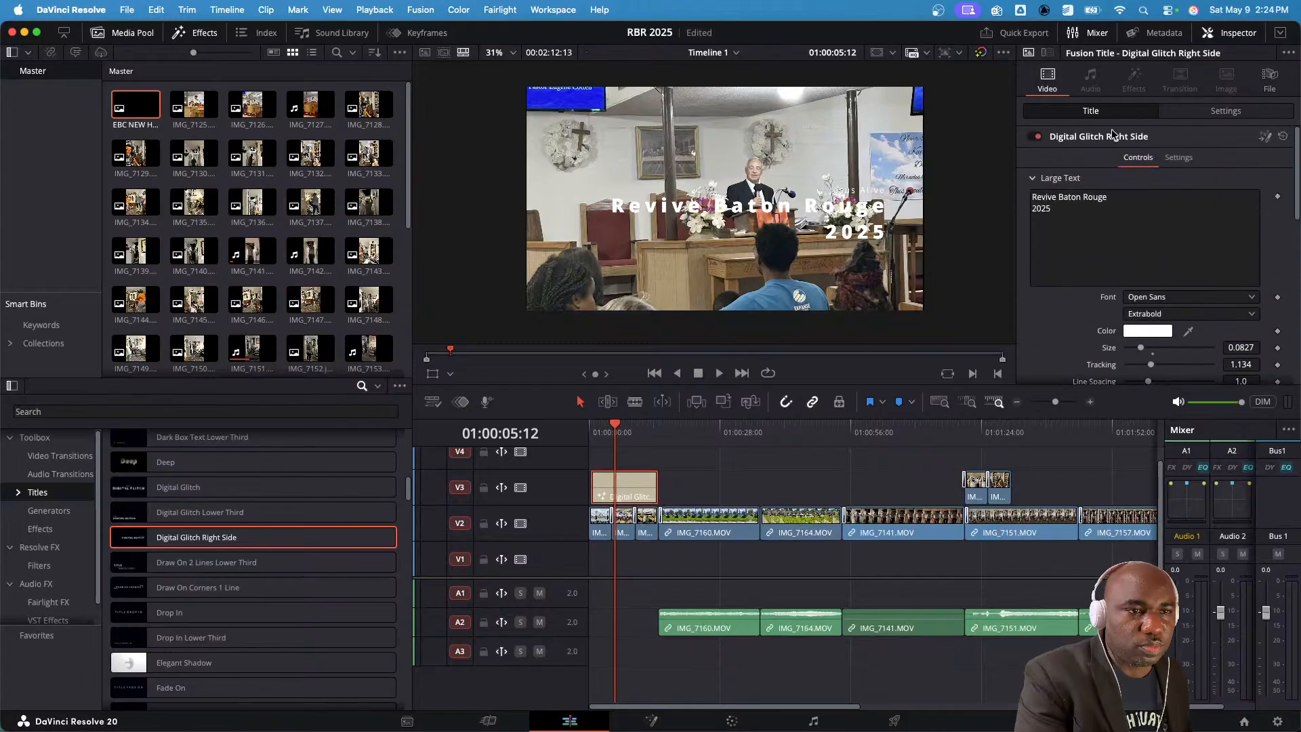
scroll(1139, 169, down, 6)
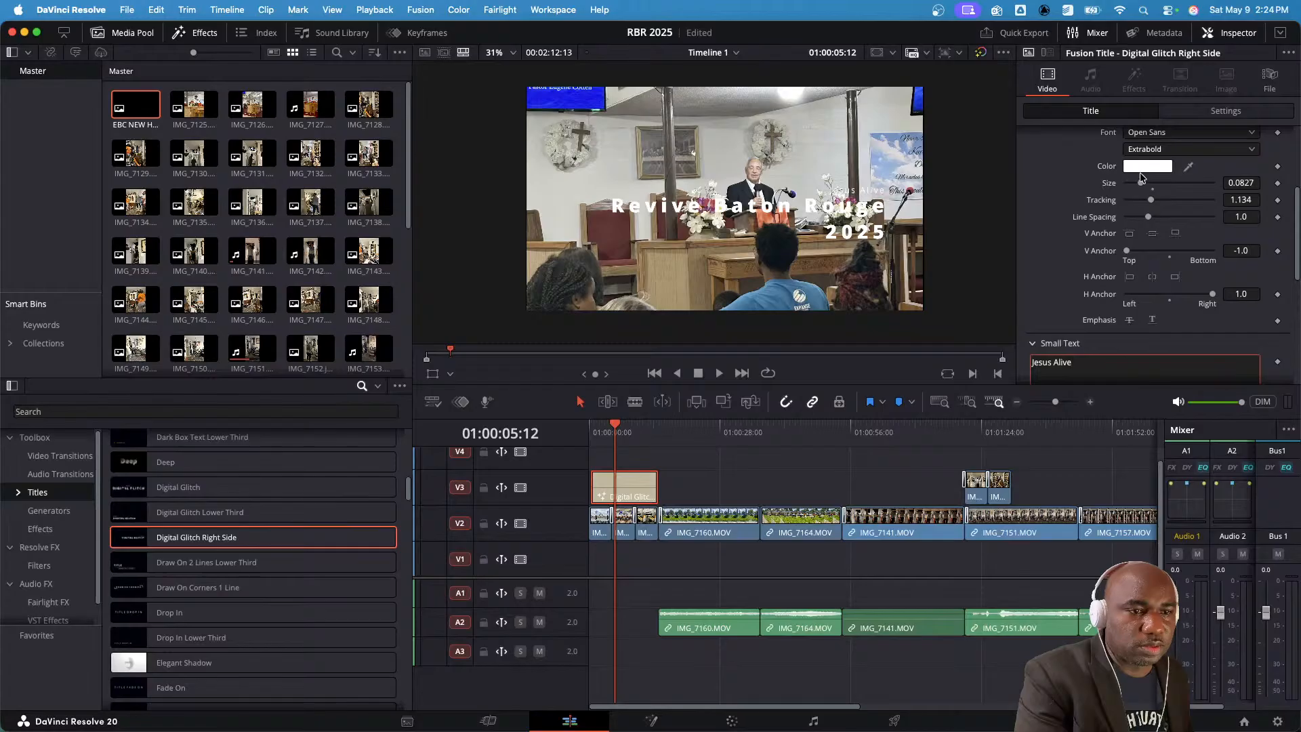
scroll(1136, 231, down, 6)
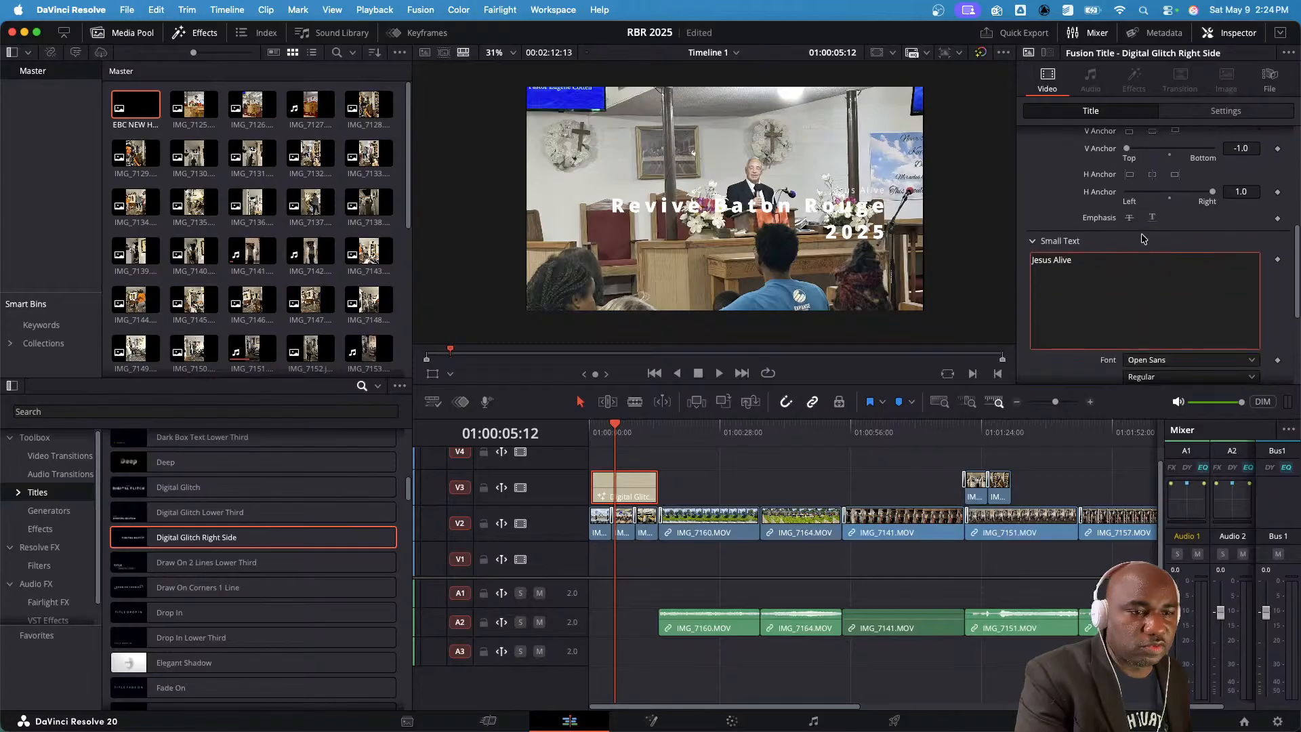
scroll(1141, 235, down, 4)
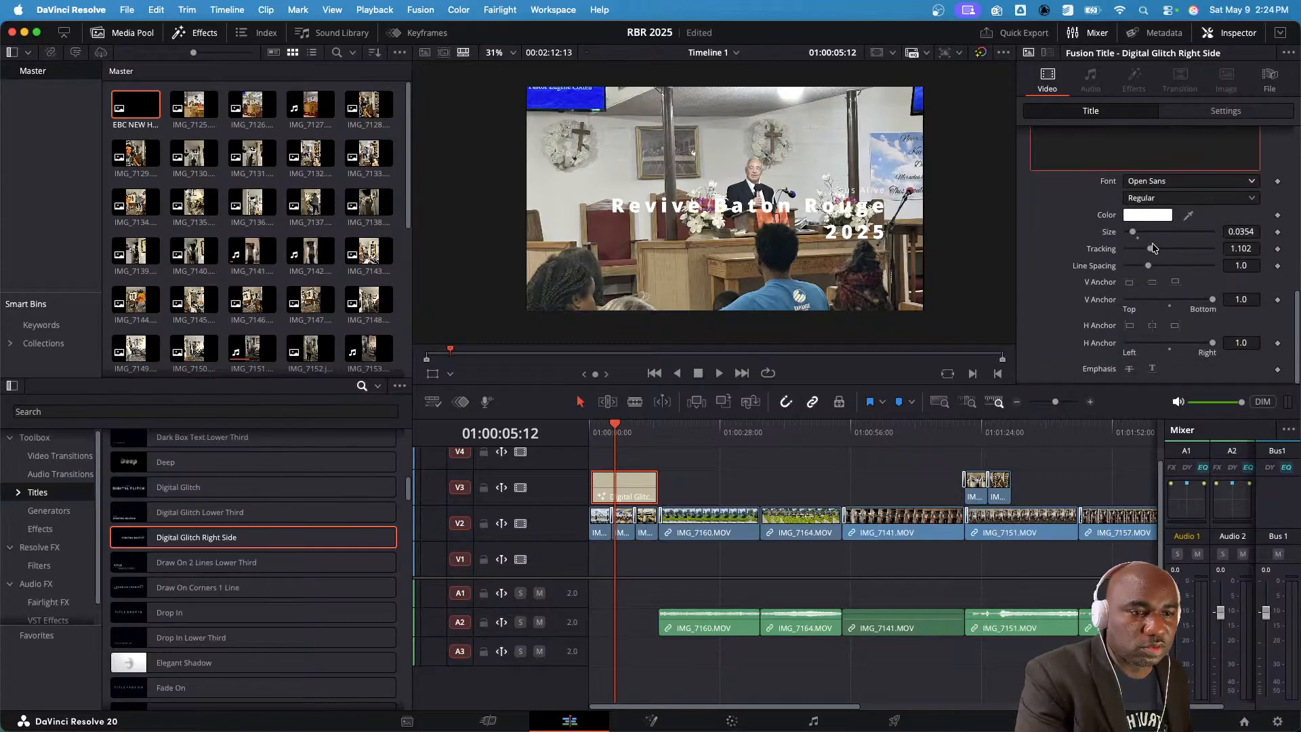
scroll(1152, 244, up, 15)
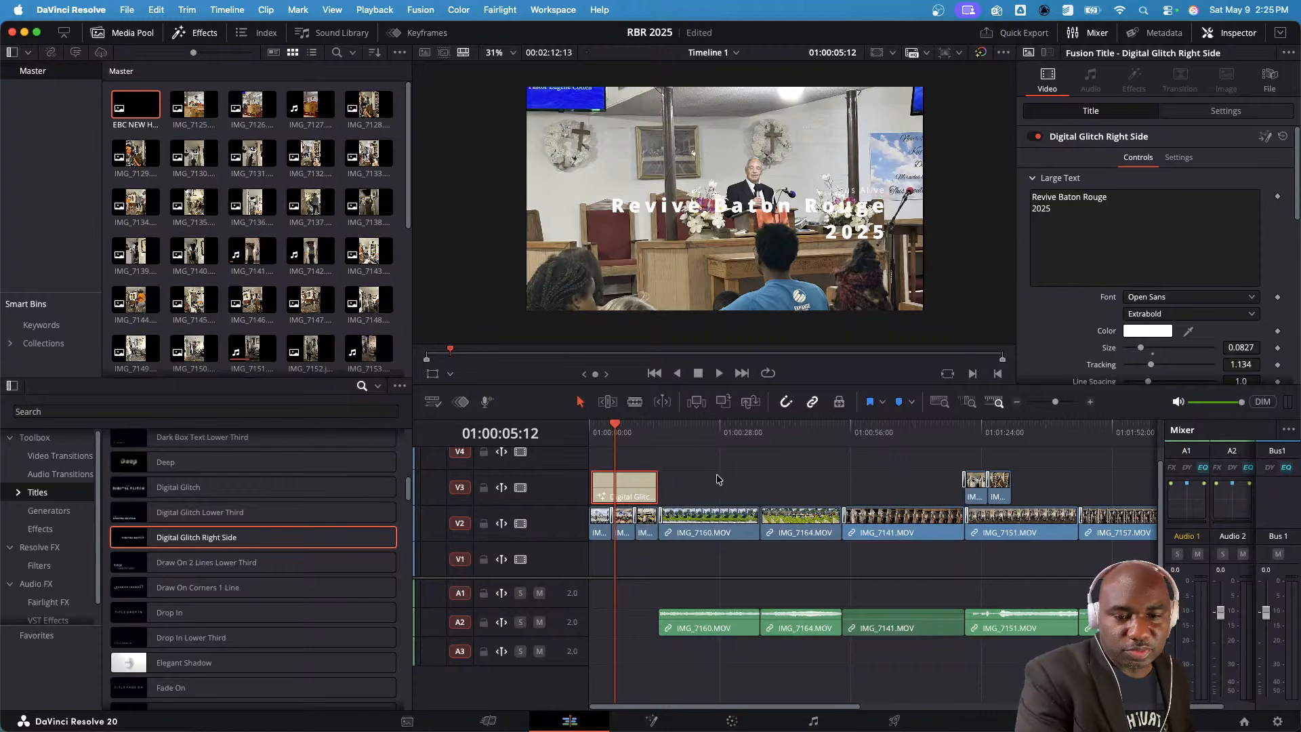
- Move the title up to V4 and add an Adjustment Clip beneath it on V3 over the opening stills
scroll(712, 479, up, 1)
drag(617, 505, 618, 474)
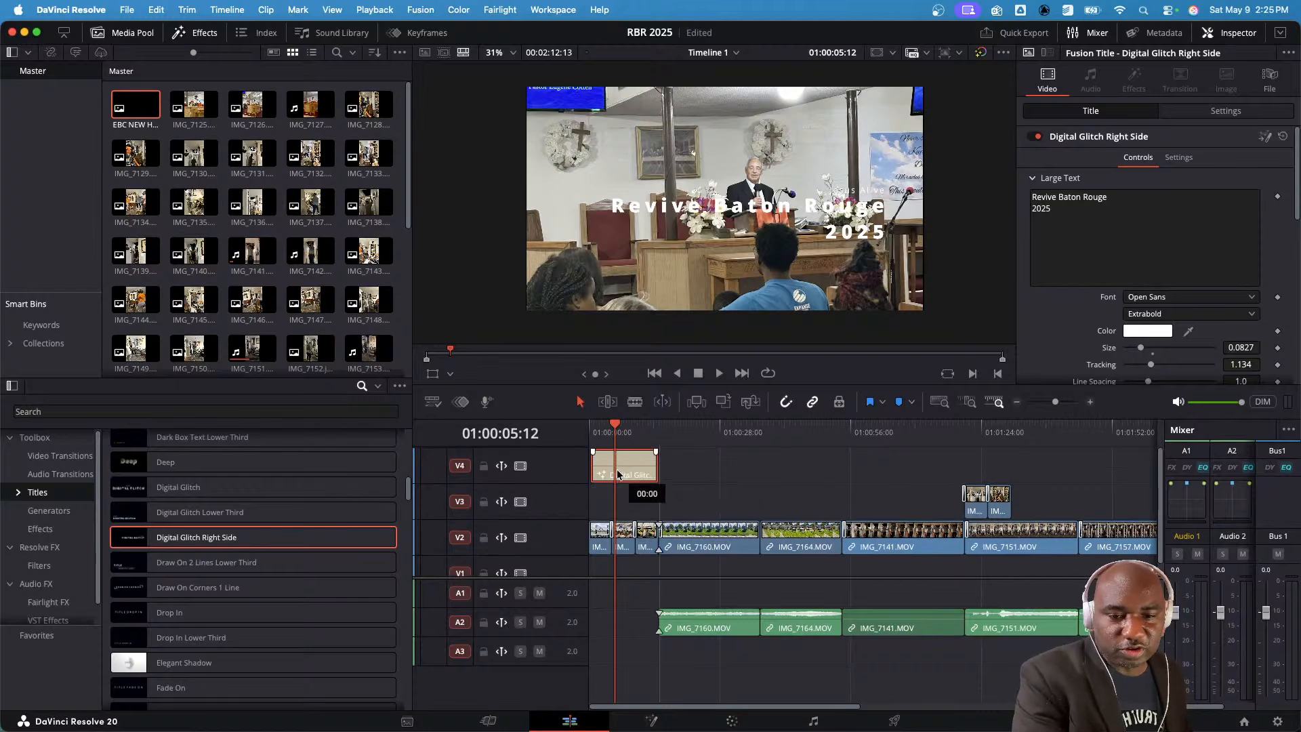
click(38, 511)
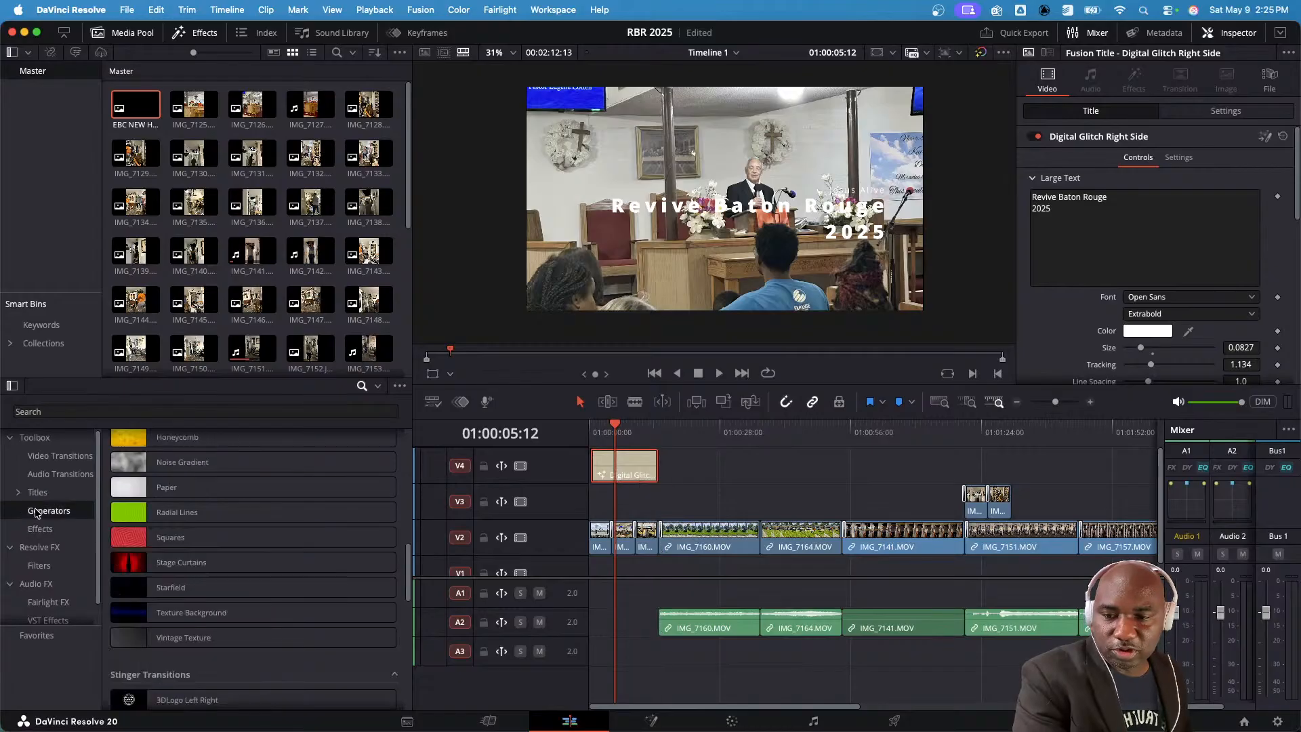
scroll(282, 501, up, 5)
scroll(254, 567, down, 4)
scroll(250, 533, up, 4)
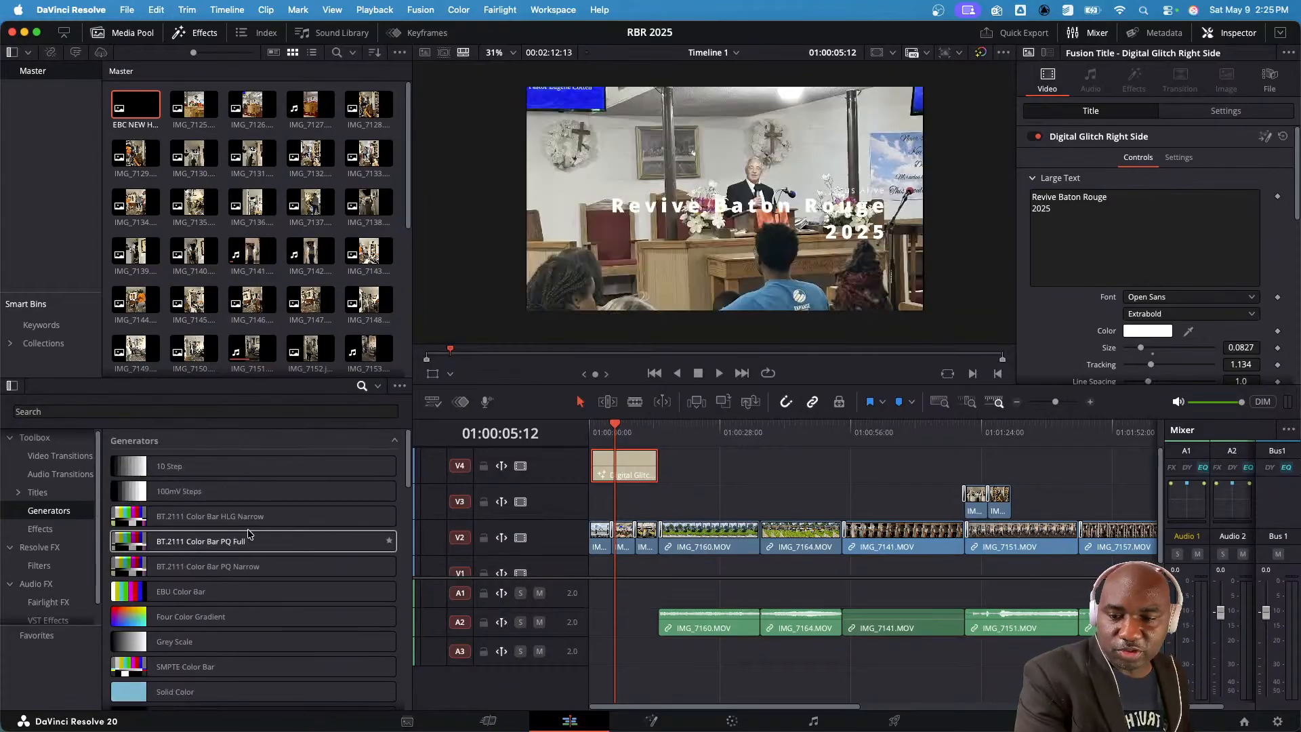
click(41, 528)
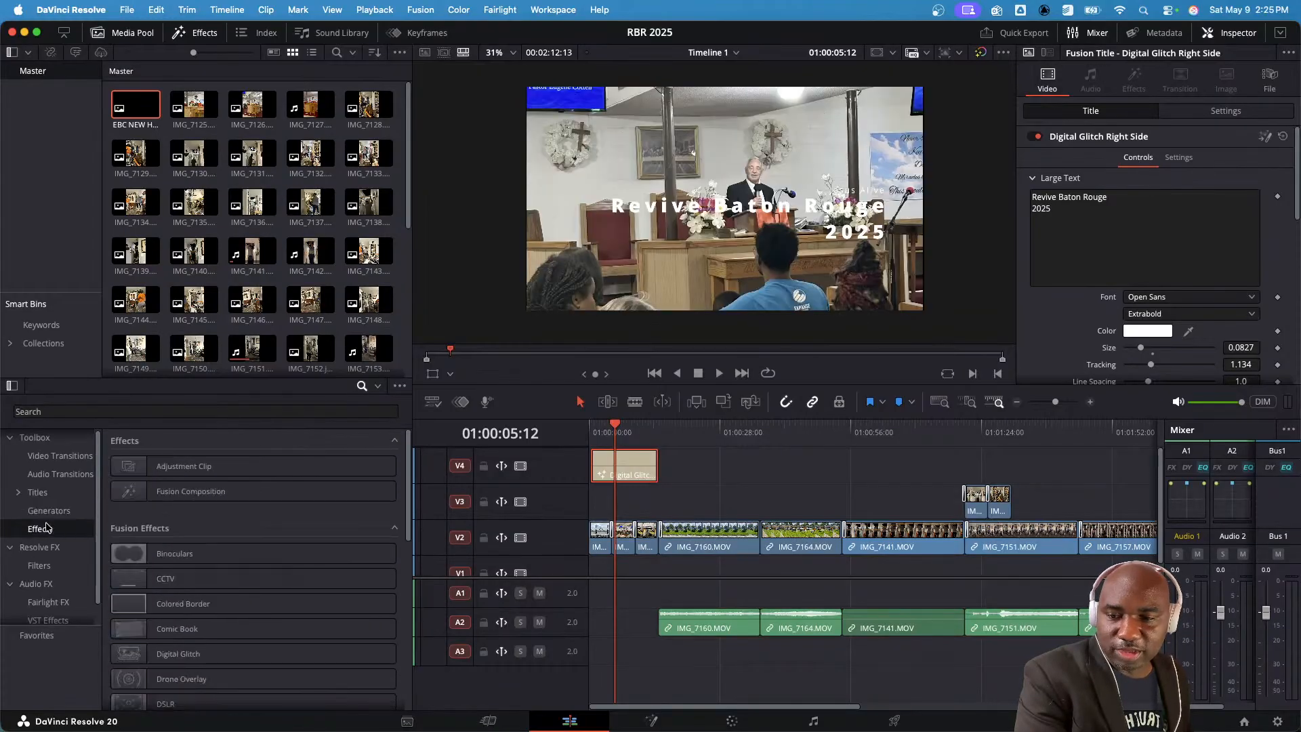
drag(183, 465, 658, 501)
click(626, 501)
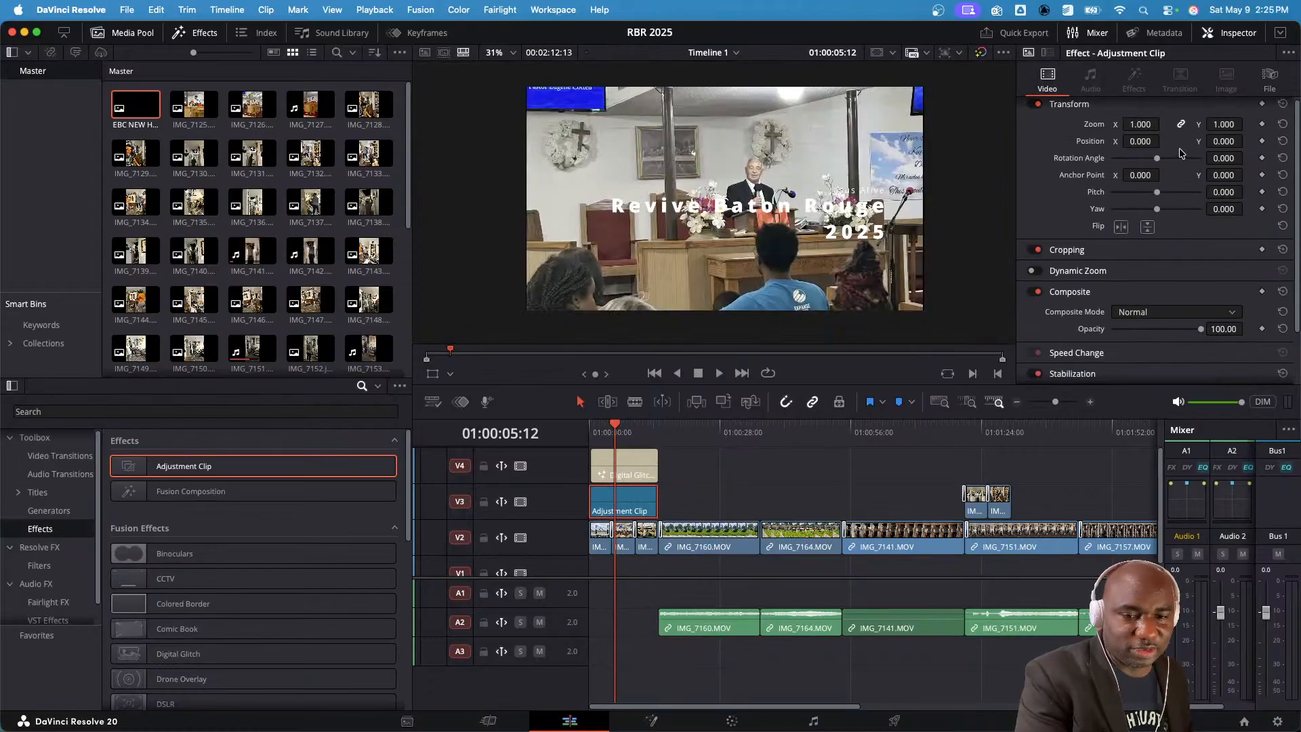
- Try a zoom of 1.220 on the adjustment clip and restore it to 1
scroll(1135, 246, down, 3)
scroll(1134, 245, up, 4)
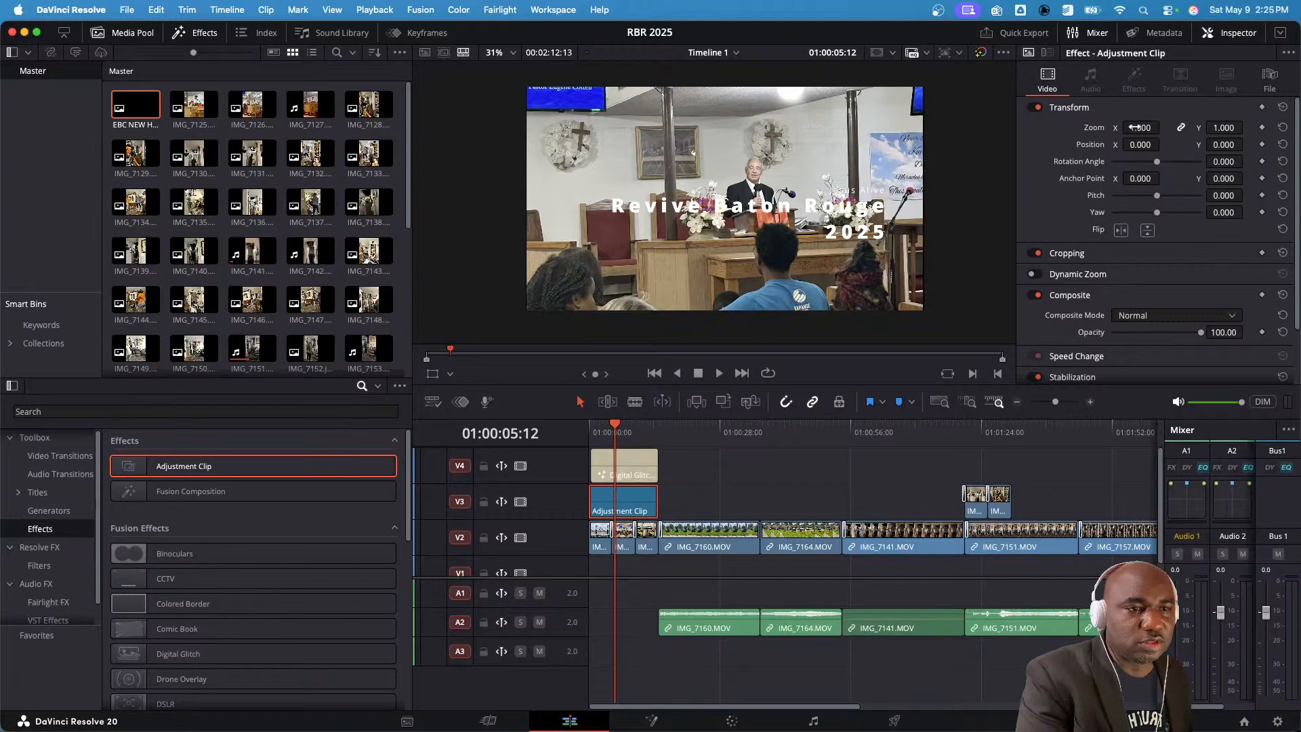
mouse_move(1140, 127)
mouse_down()
mouse_move(1196, 128)
mouse_move(1140, 128)
mouse_up()
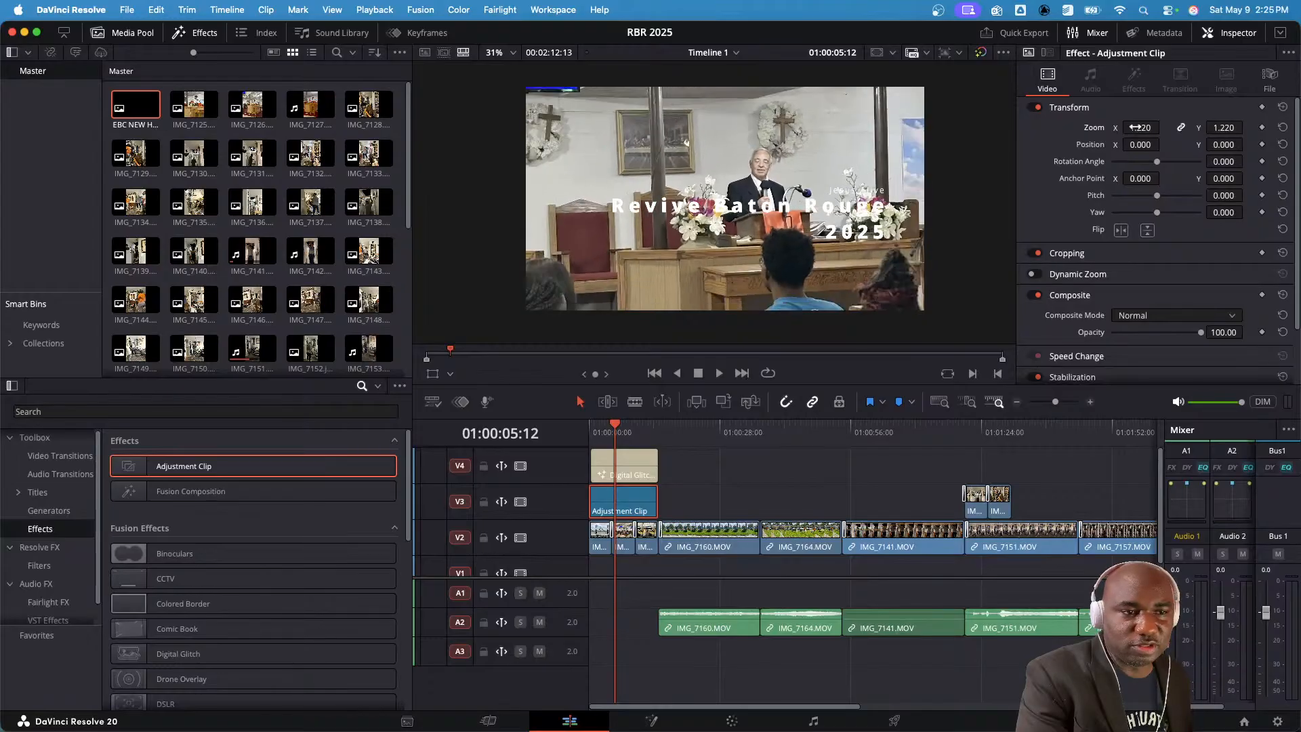
click(1141, 127)
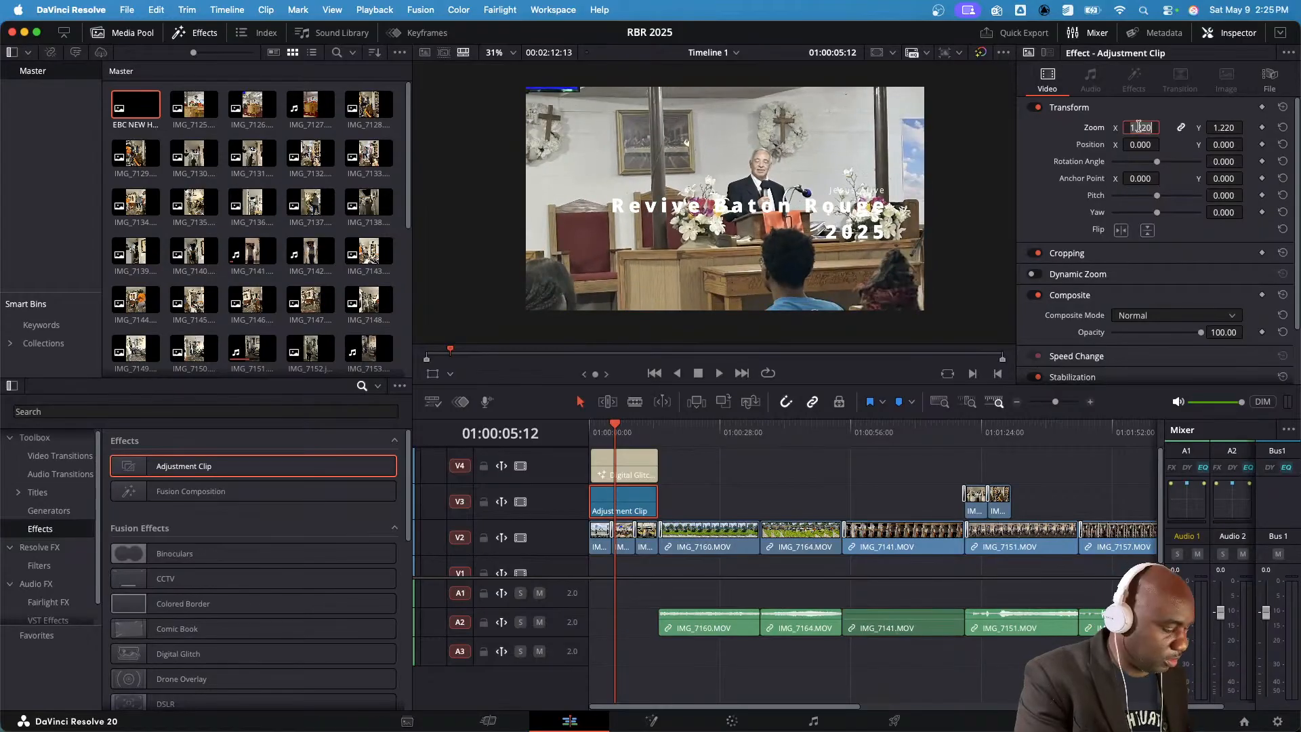
text(1)
key(Return)
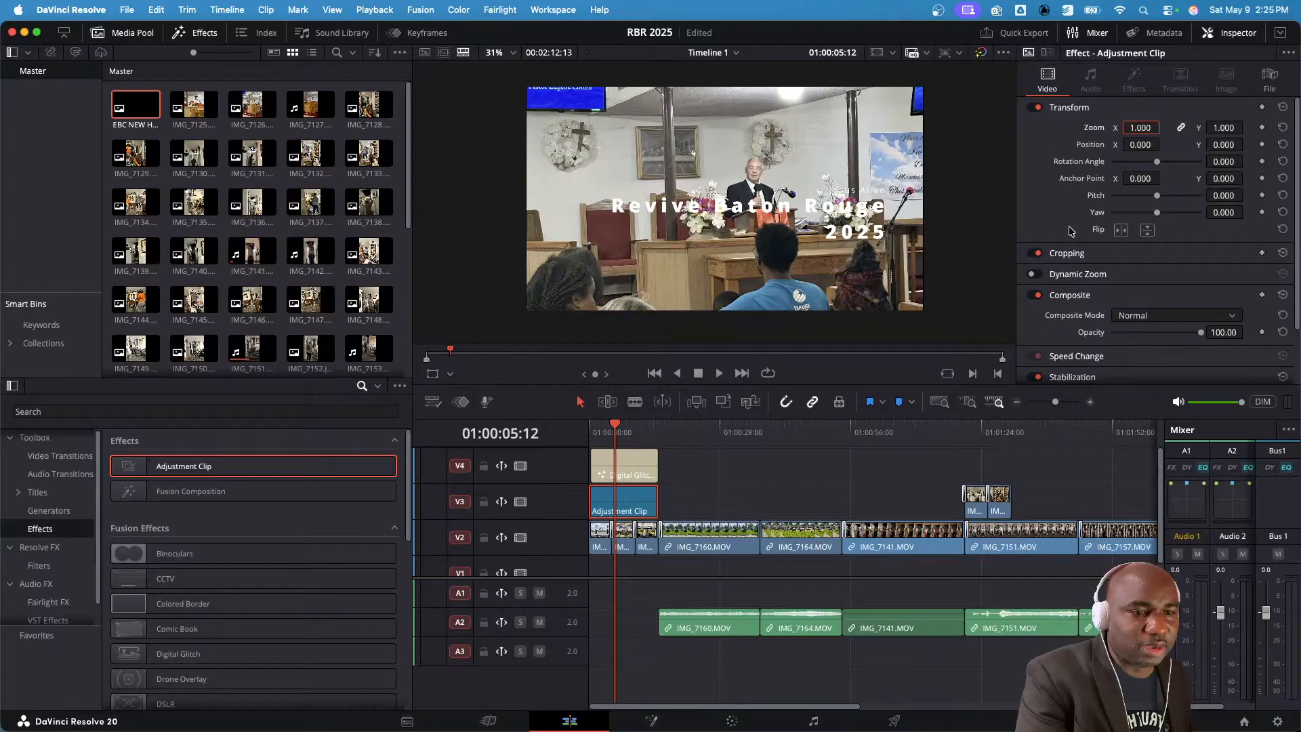
scroll(1070, 229, down, 3)
scroll(1075, 228, up, 3)
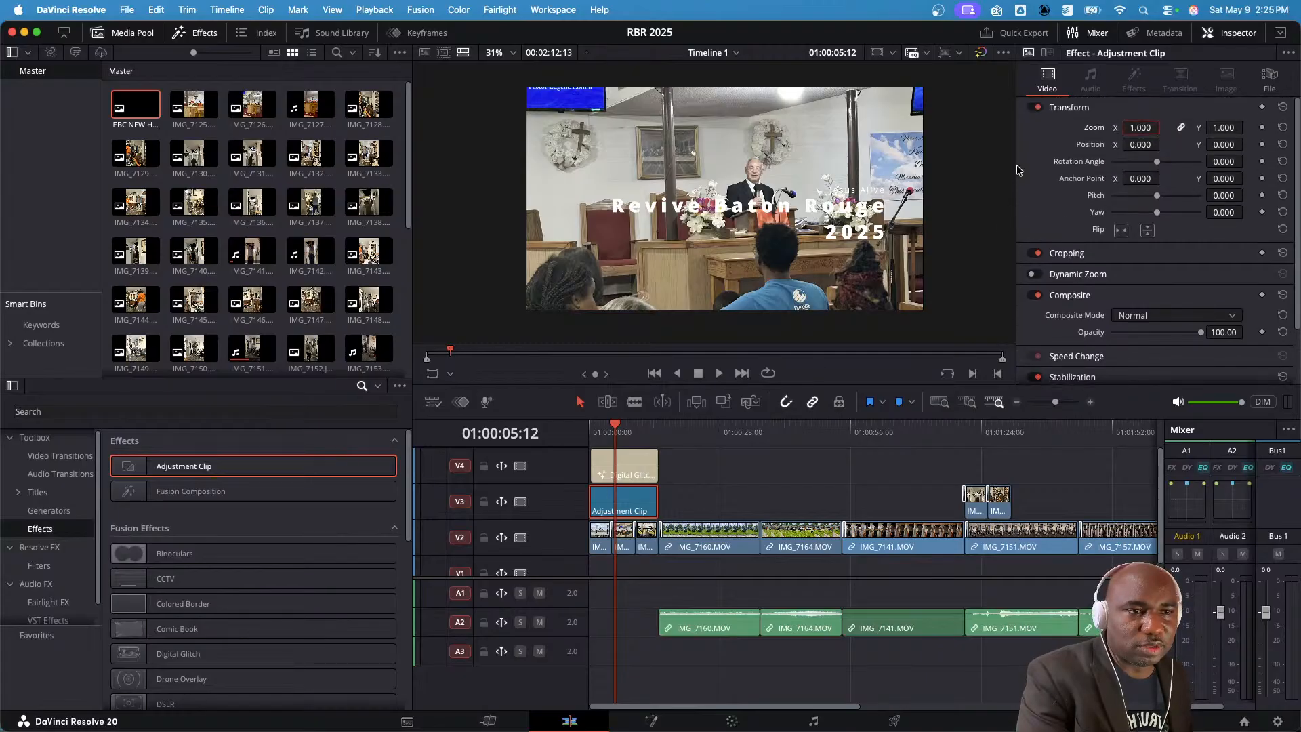
click(1130, 36)
click(1130, 36)
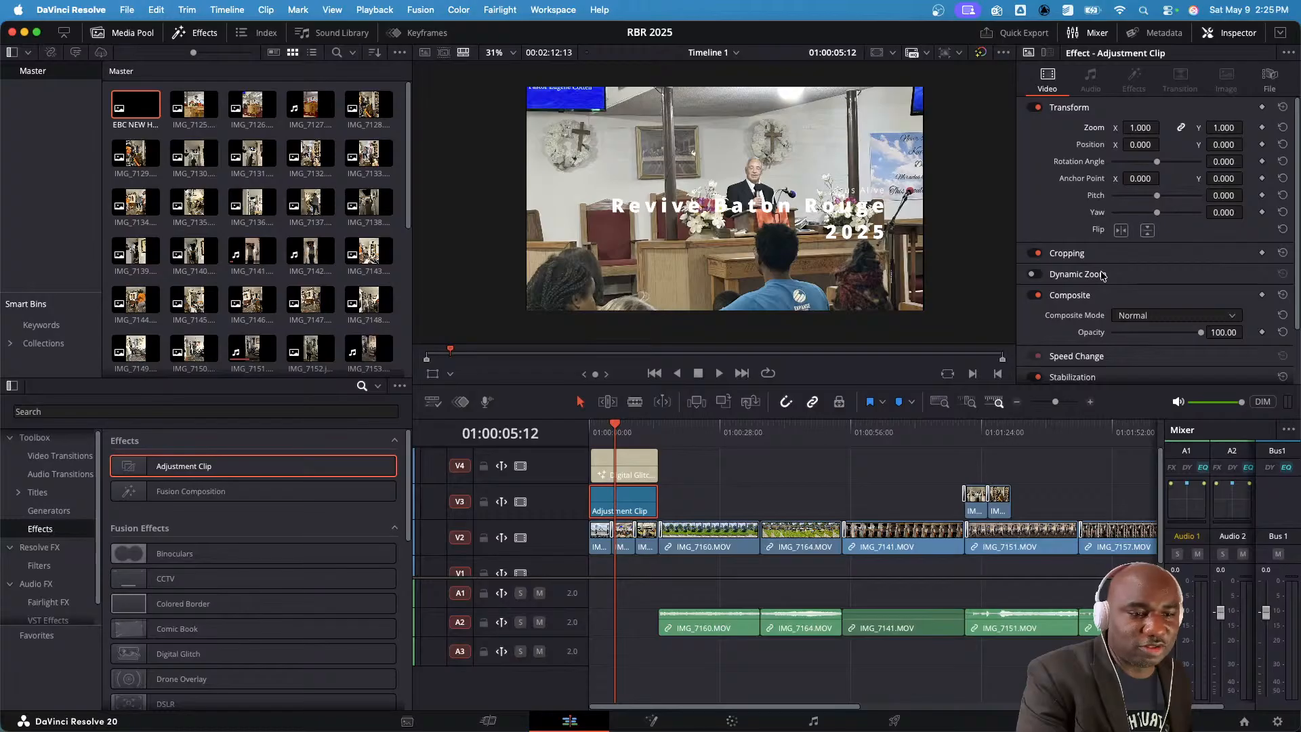
scroll(1104, 276, down, 3)
- Search the effects for "color" and apply Colored Border to the adjustment clip on V3
click(198, 411)
text(color)
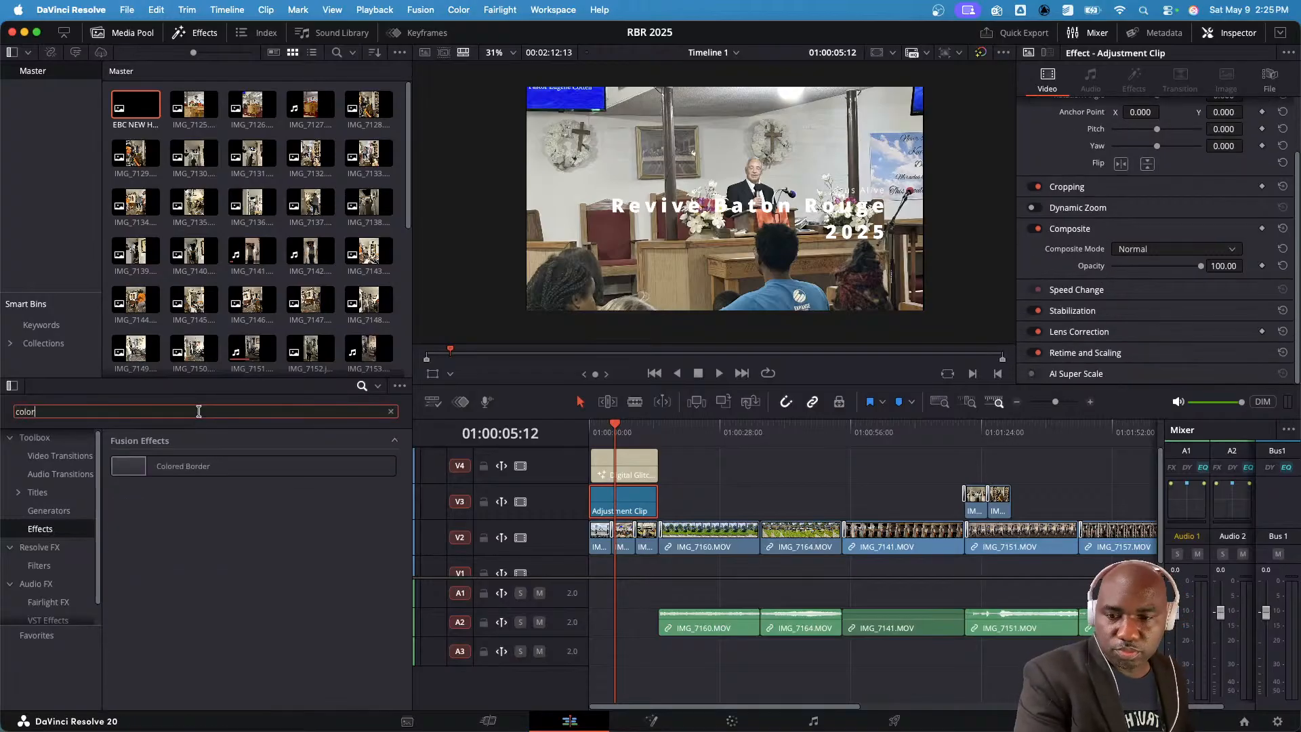
drag(131, 466, 609, 503)
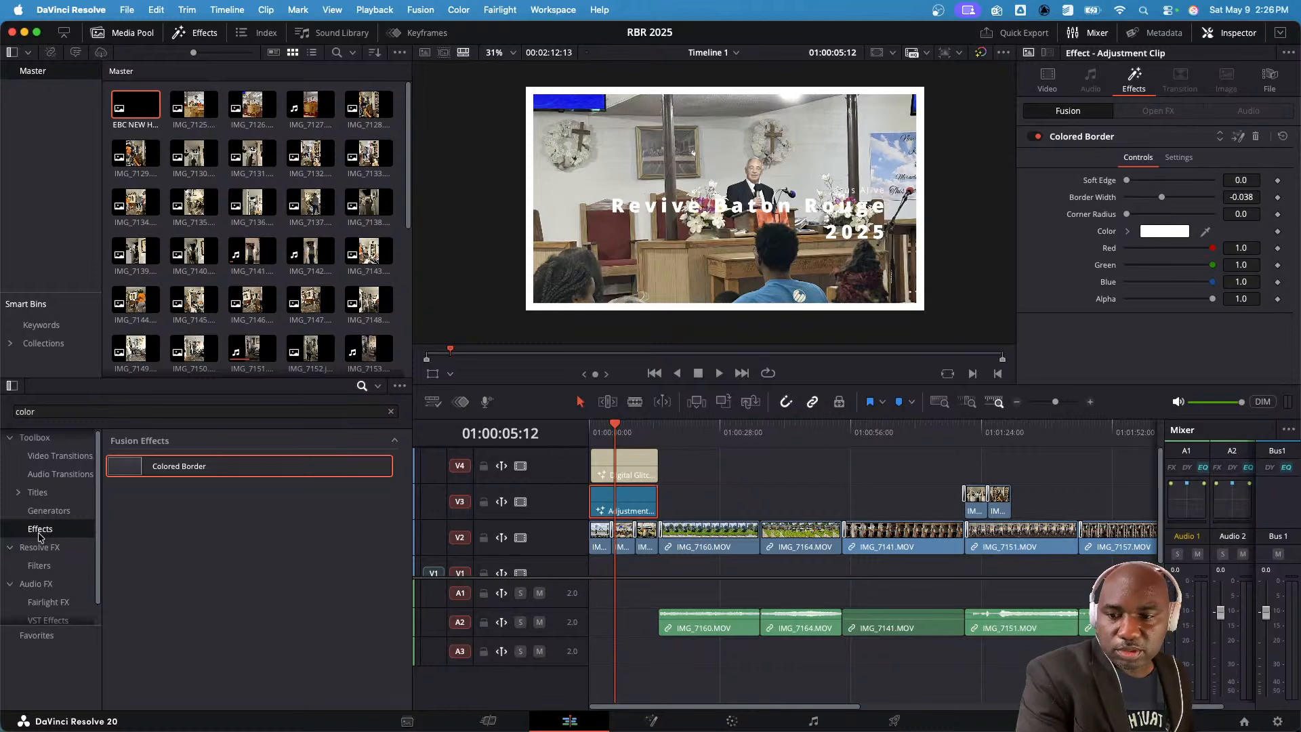
- Search the effects for "cont" and clear the search to show the full effects list
double_click(97, 408)
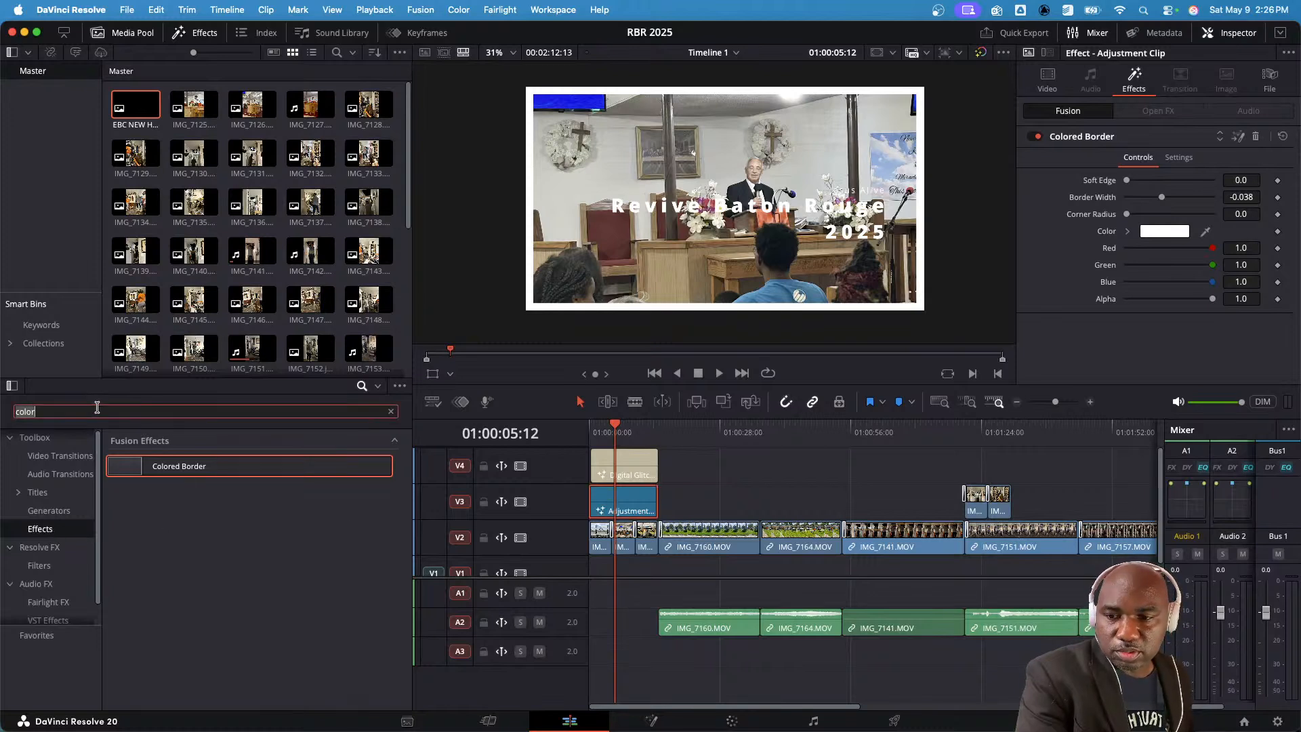
text(cont)
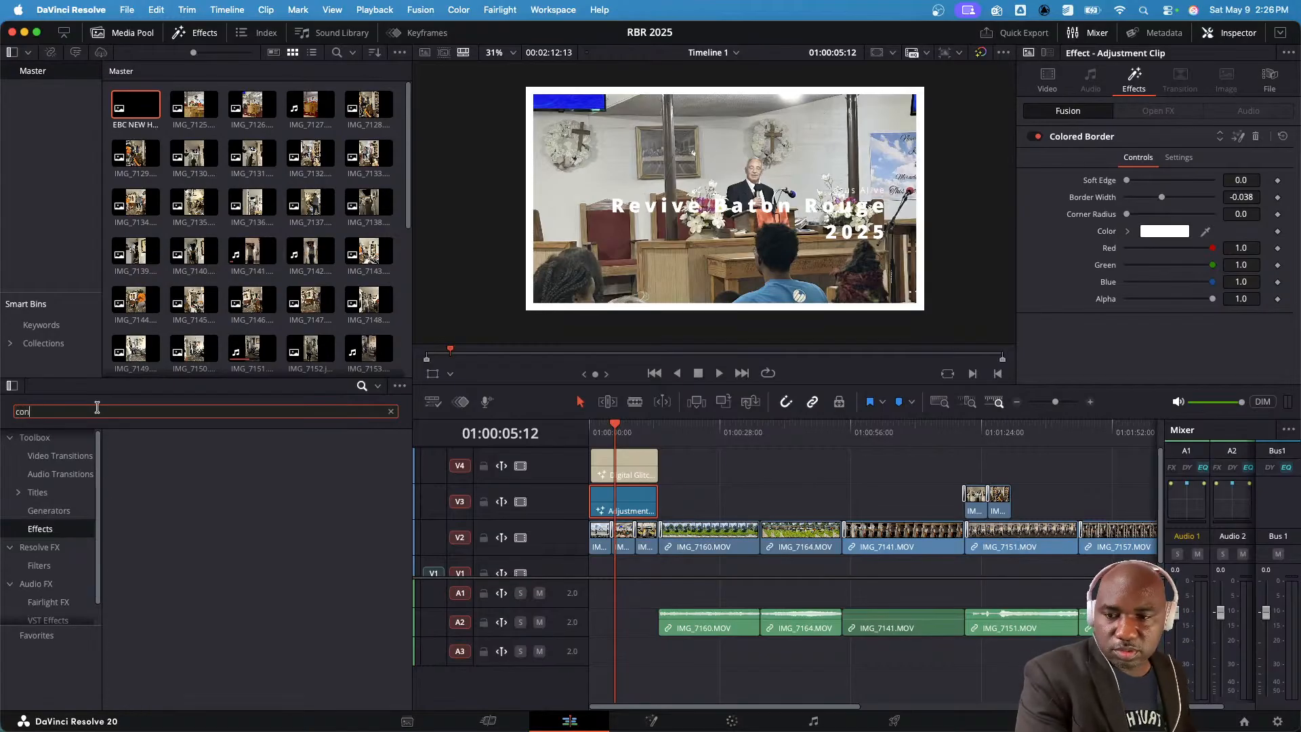
key(BackSpace)
key(BackSpace)
key(BackSpace)
text(o)
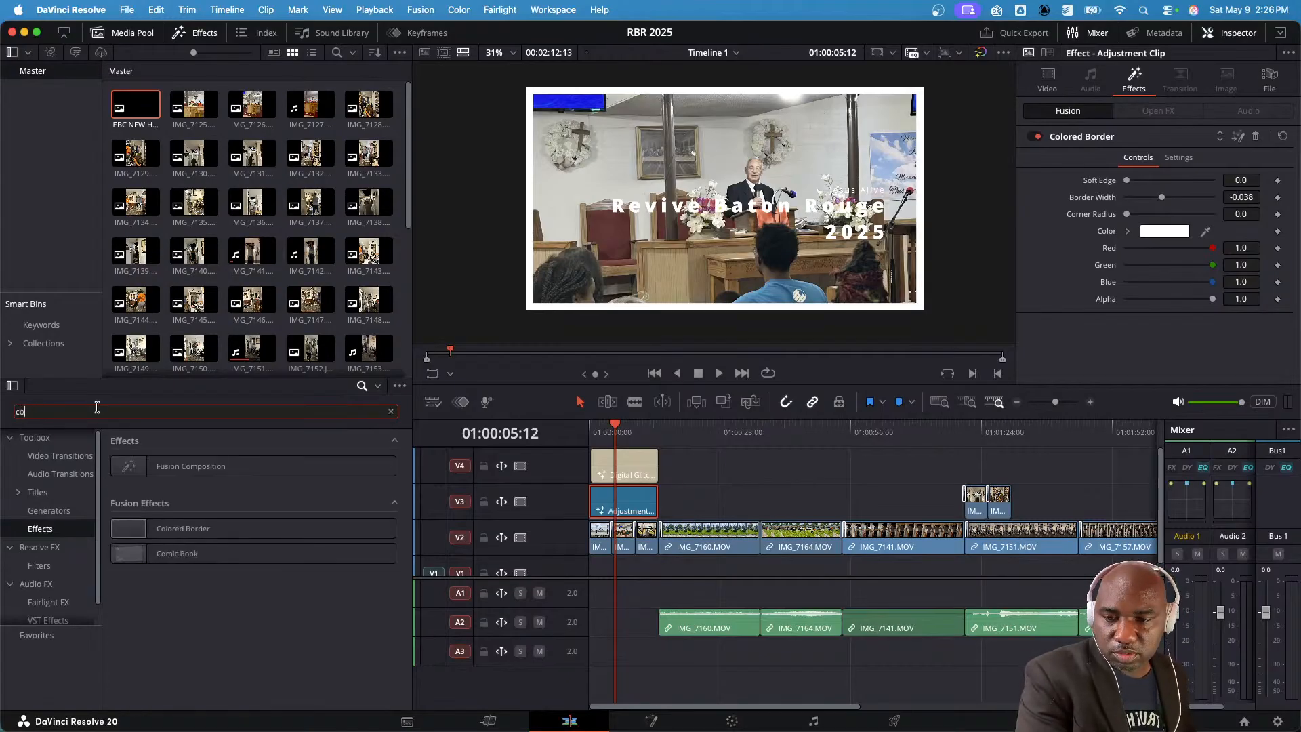
key(BackSpace)
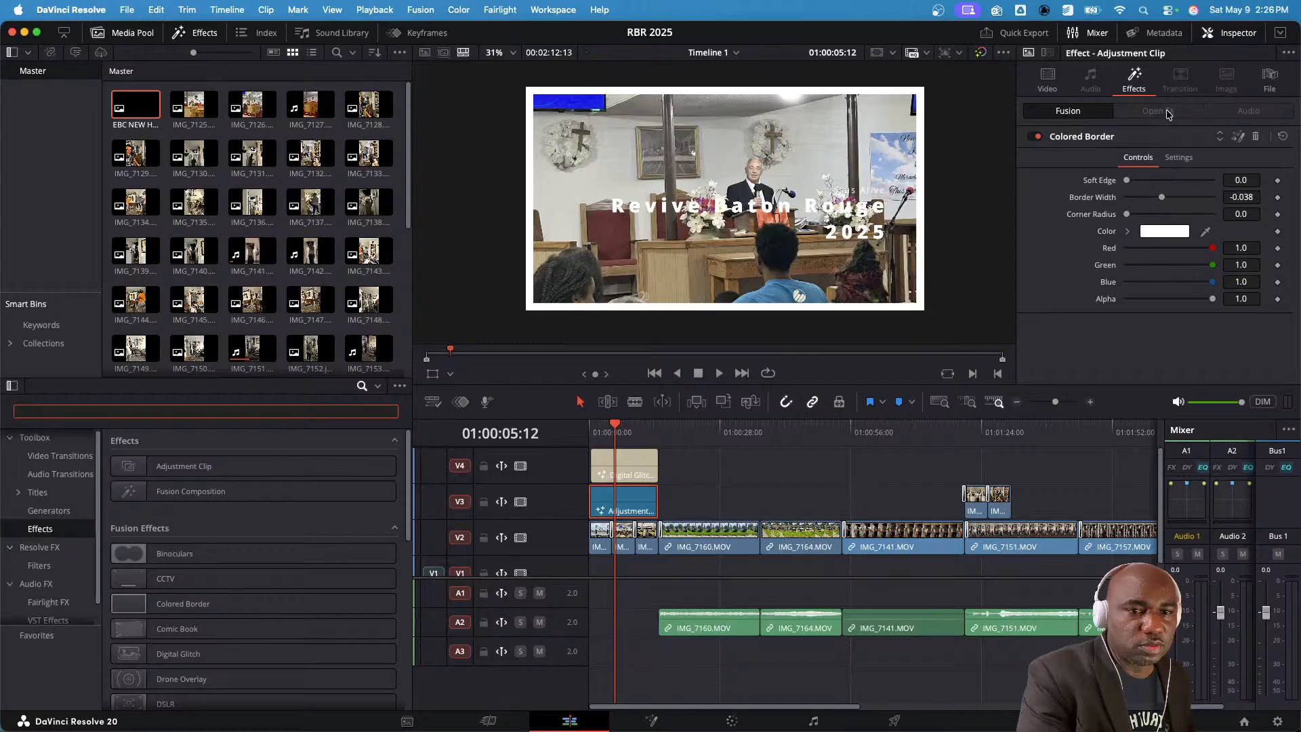
- Add 1Only Jesus.mp3 on a new A4 track at the timeline start, and widen the mixer to show all audio tracks
scroll(946, 519, down, 1)
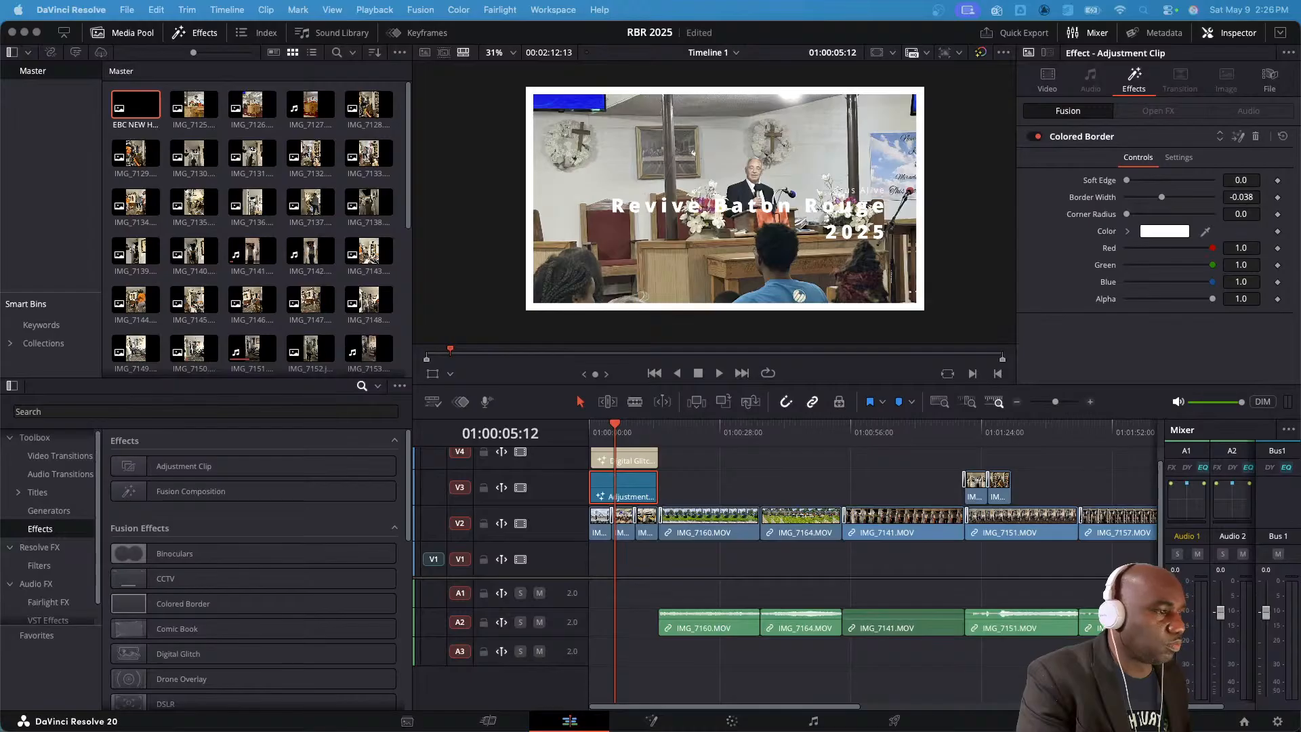
drag(691, 674, 593, 678)
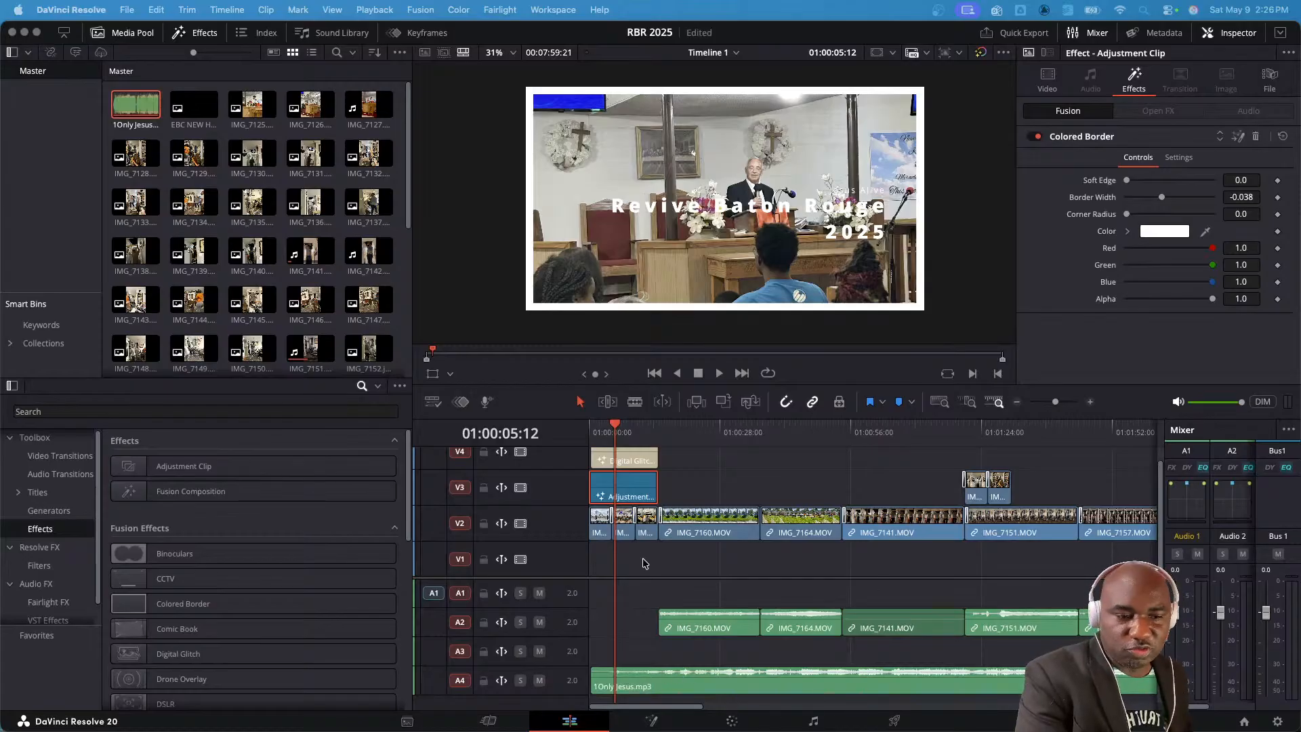
drag(616, 426, 577, 427)
drag(1160, 482, 1071, 485)
- Check the music's extent past the closing logo and play the opening from 01:00:00:00 to review the title with the music
scroll(578, 500, right, 15)
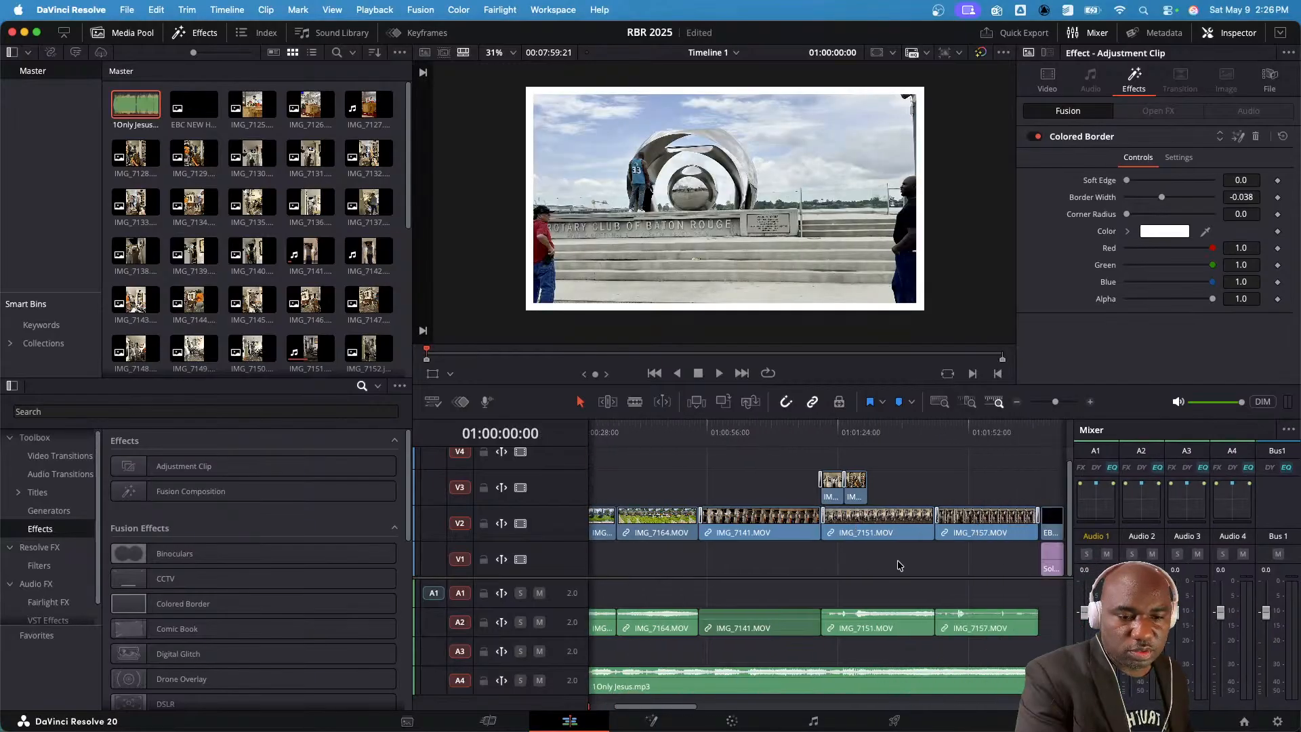
scroll(578, 499, right, 3)
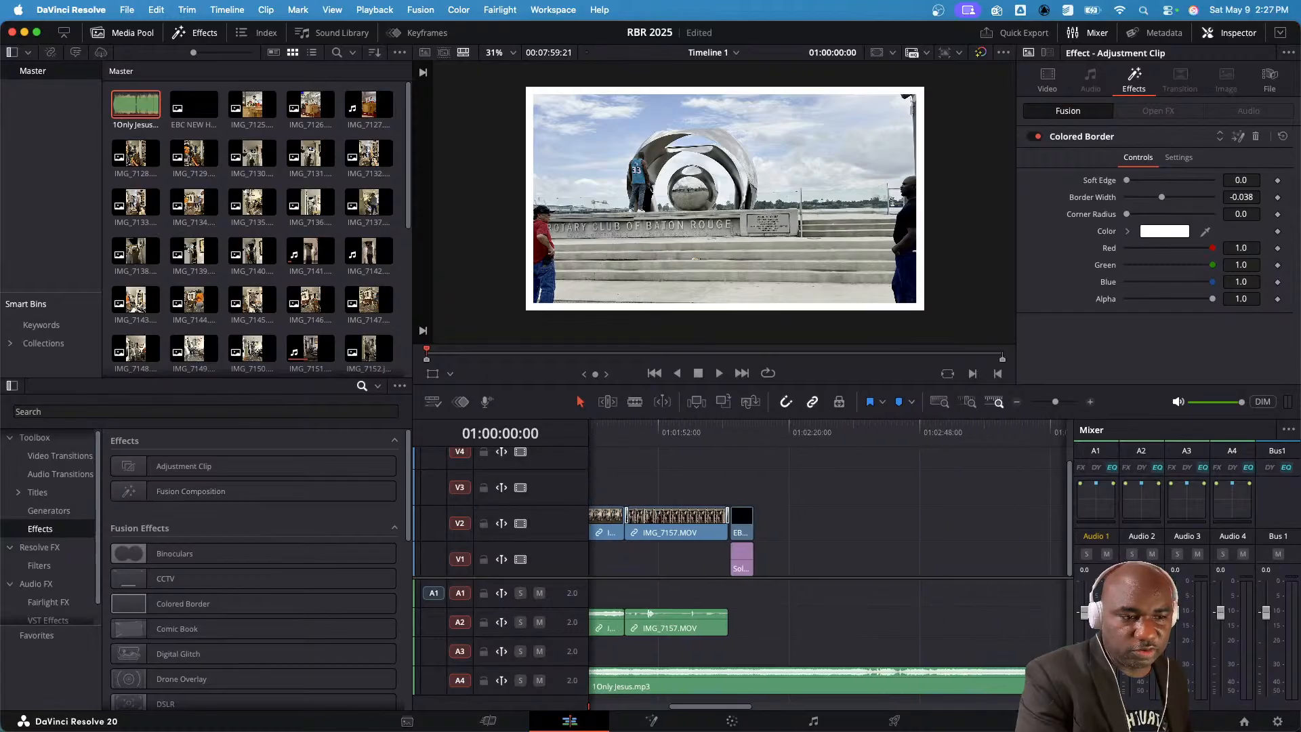
drag(705, 707, 566, 708)
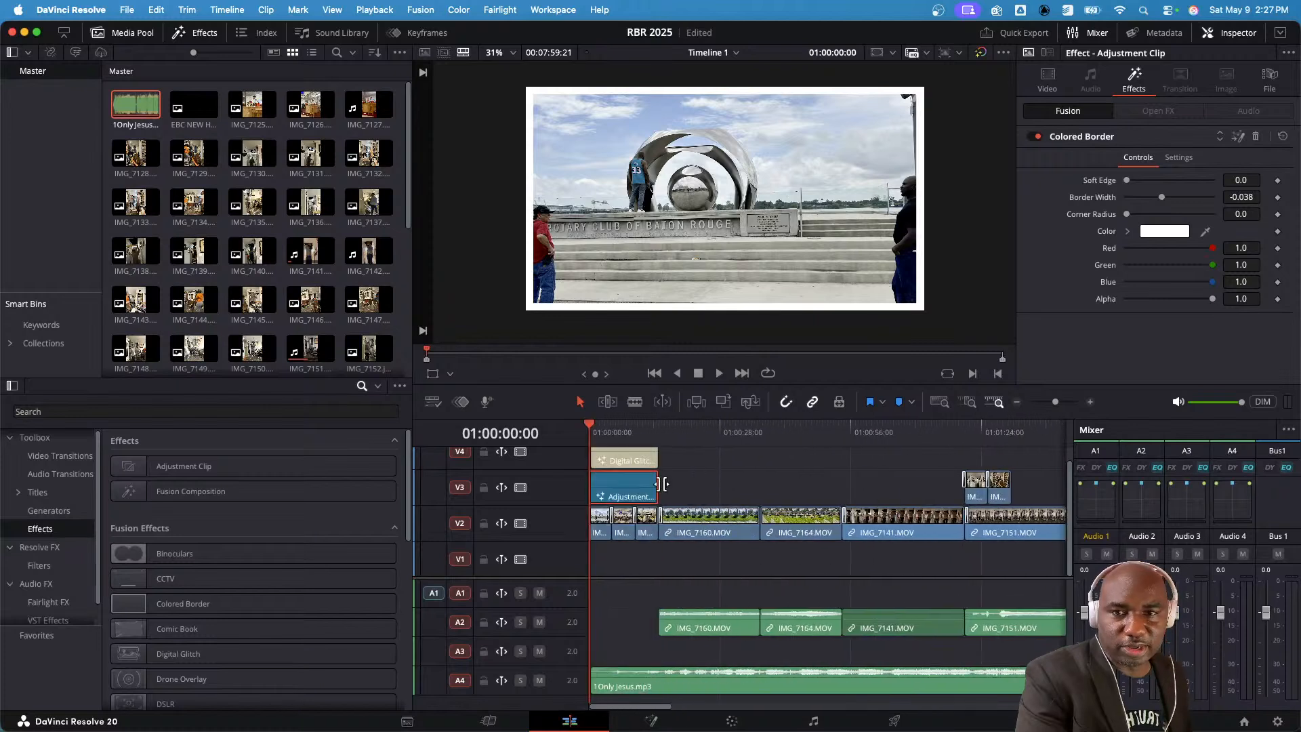
key(space)
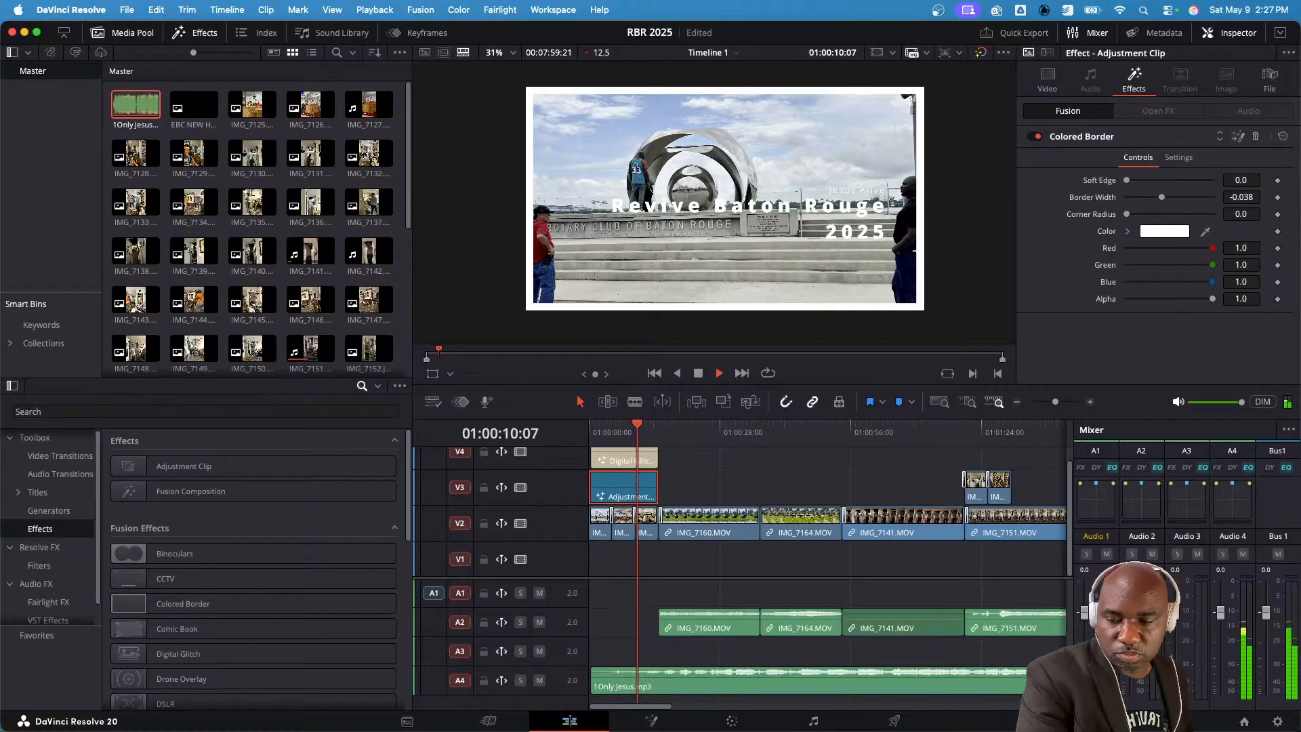
key(space)
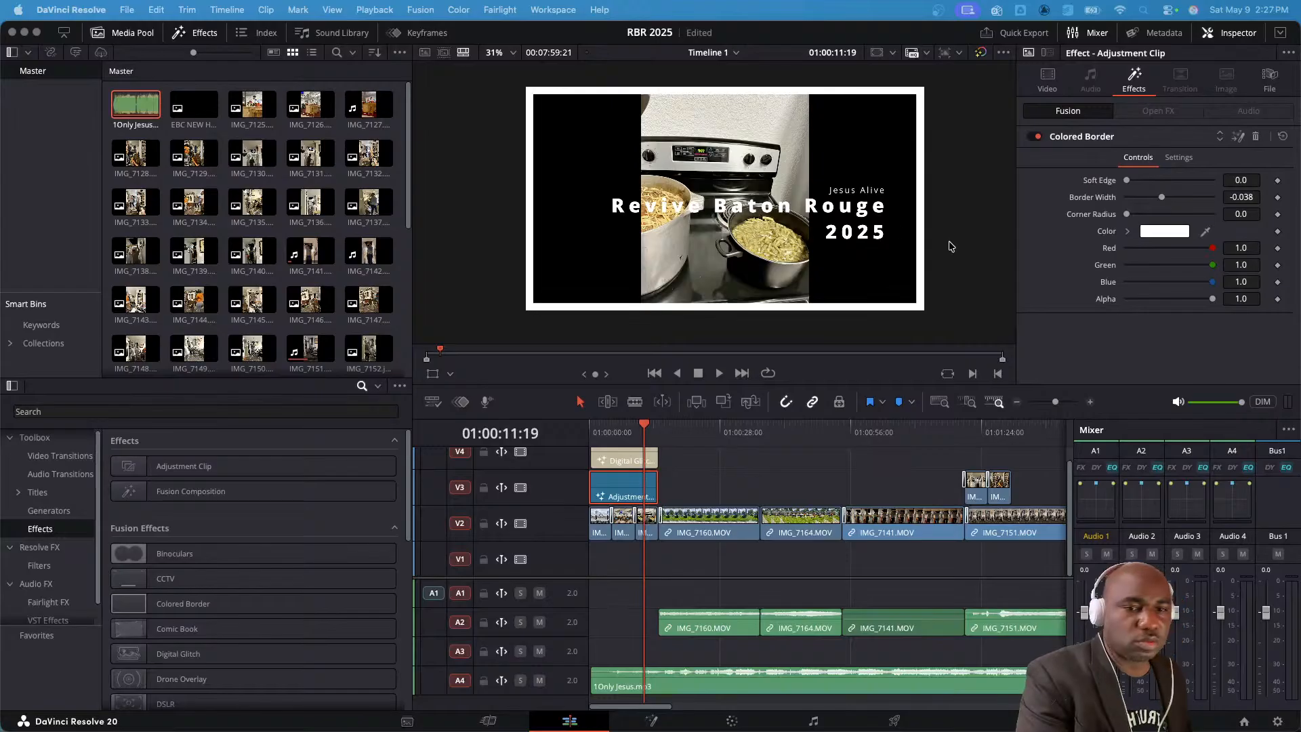
- Replay the opening from 01:00:00:00 with the system volume raised
drag(647, 427, 586, 427)
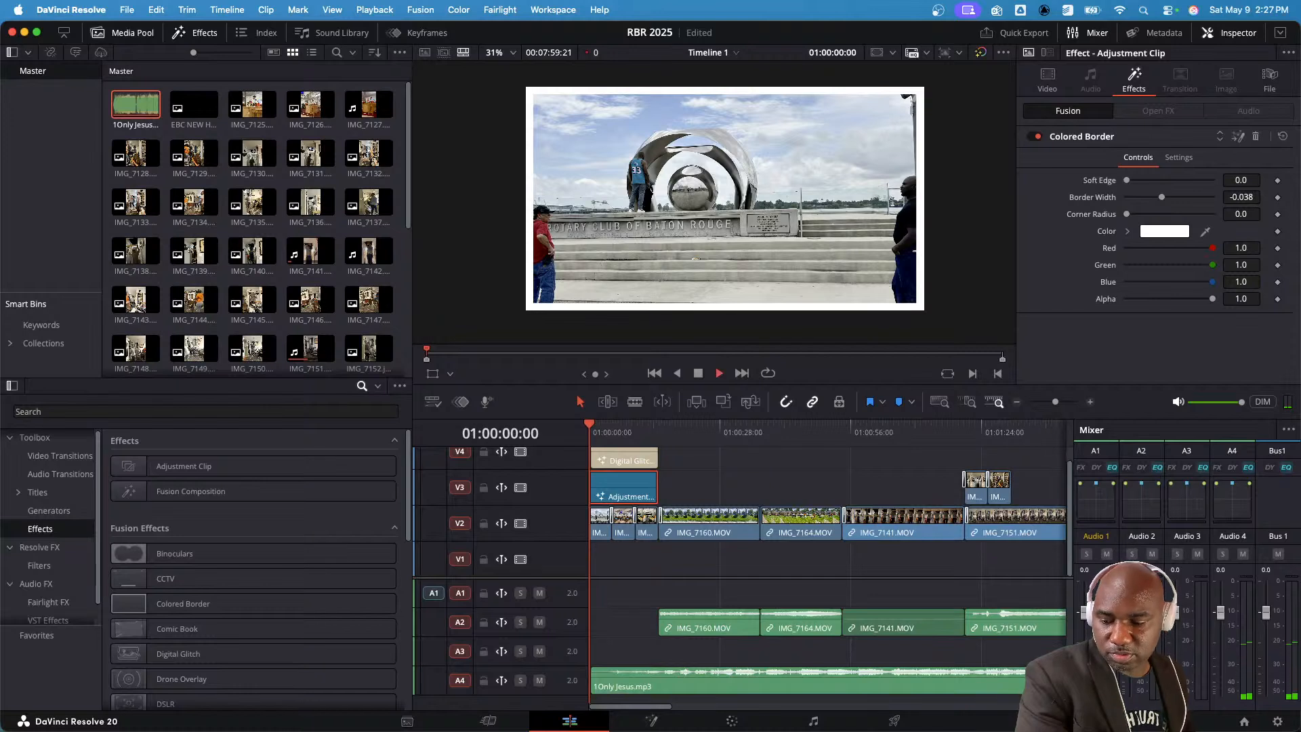
key(space)
key(XF86AudioRaiseVolume)
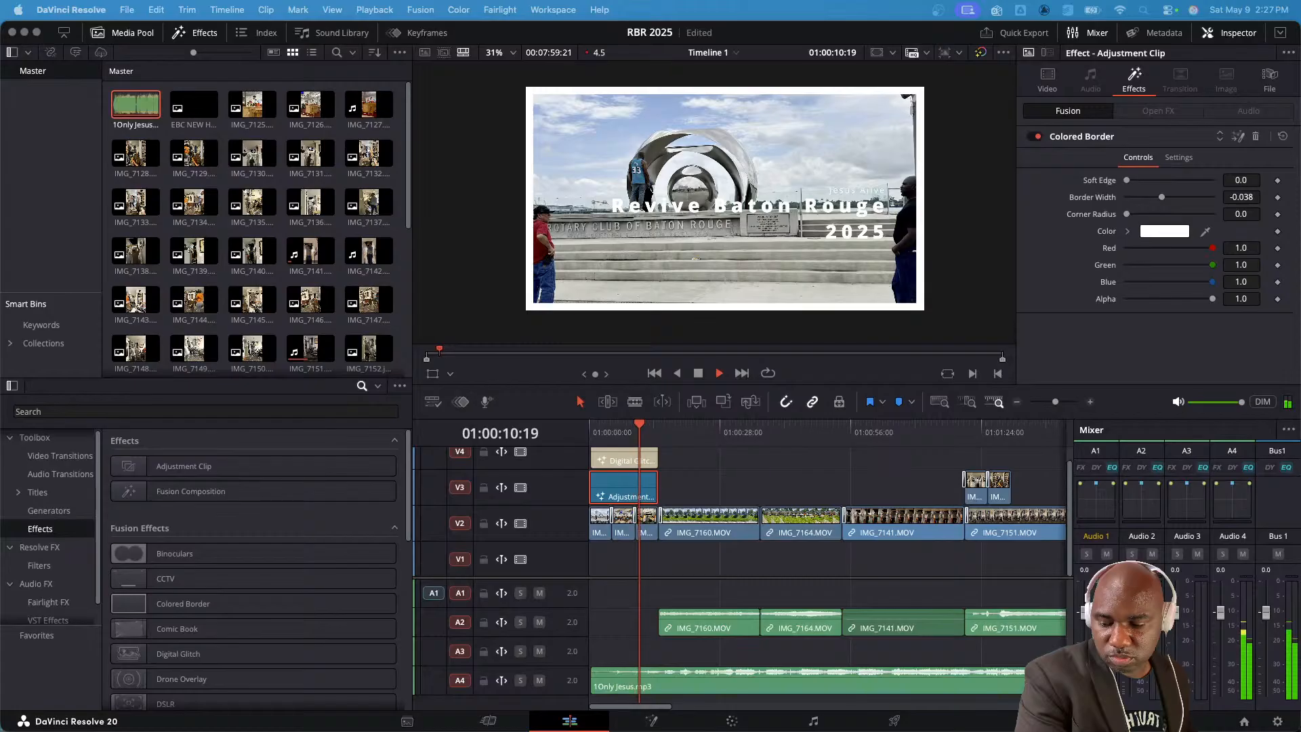
- Stop the playback and return the playhead to the timeline start at 01:00:00:00
click(542, 33)
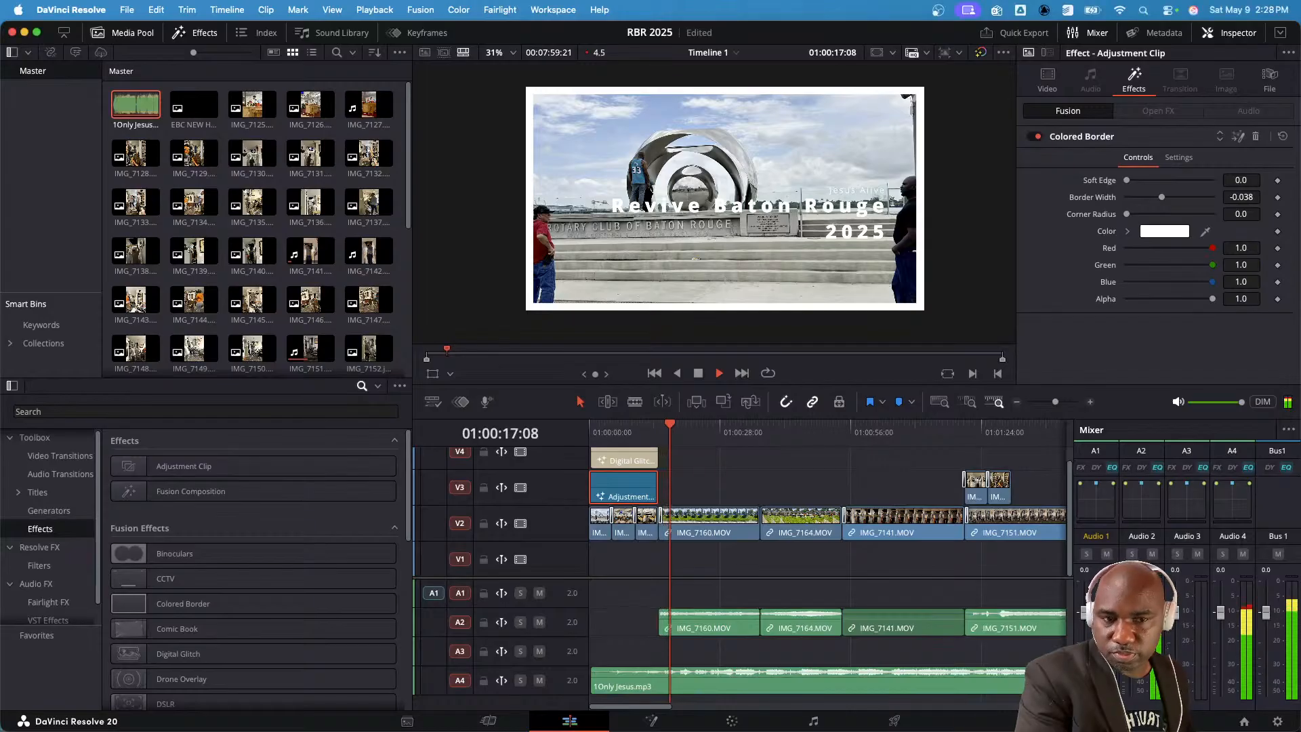
key(space)
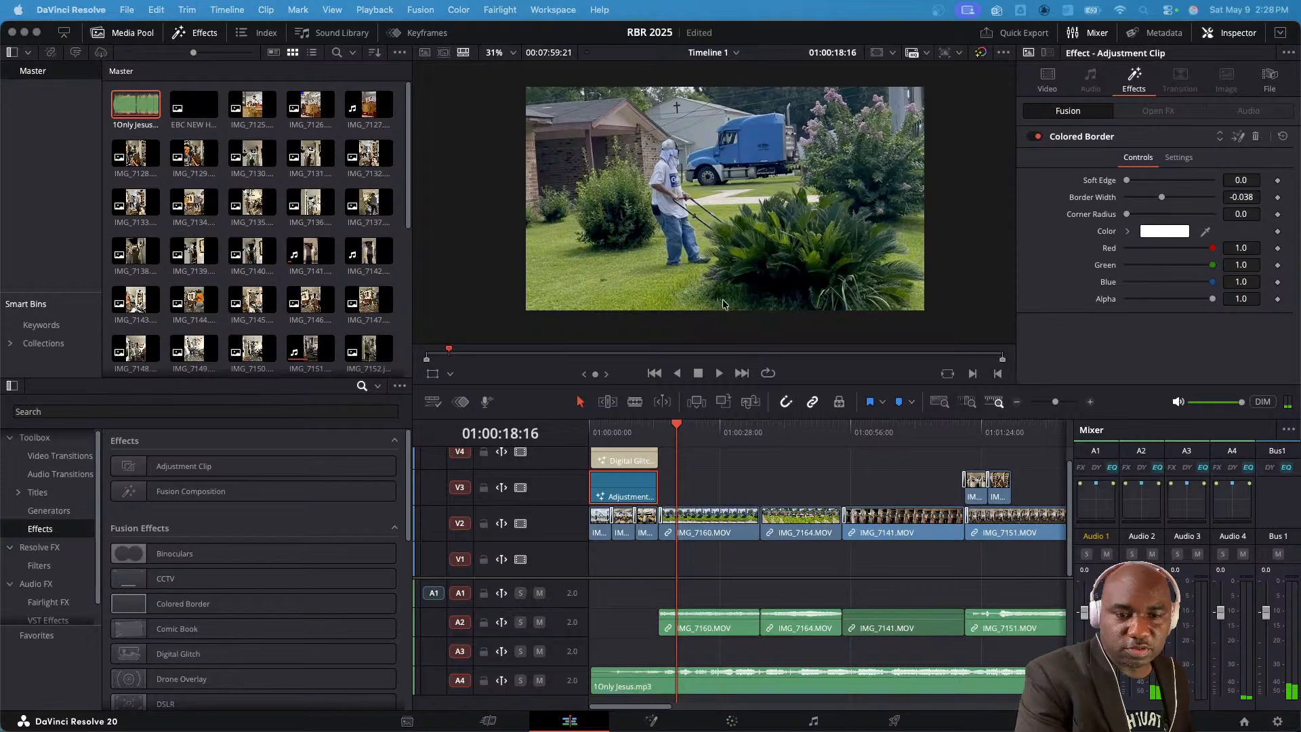
key(Home)
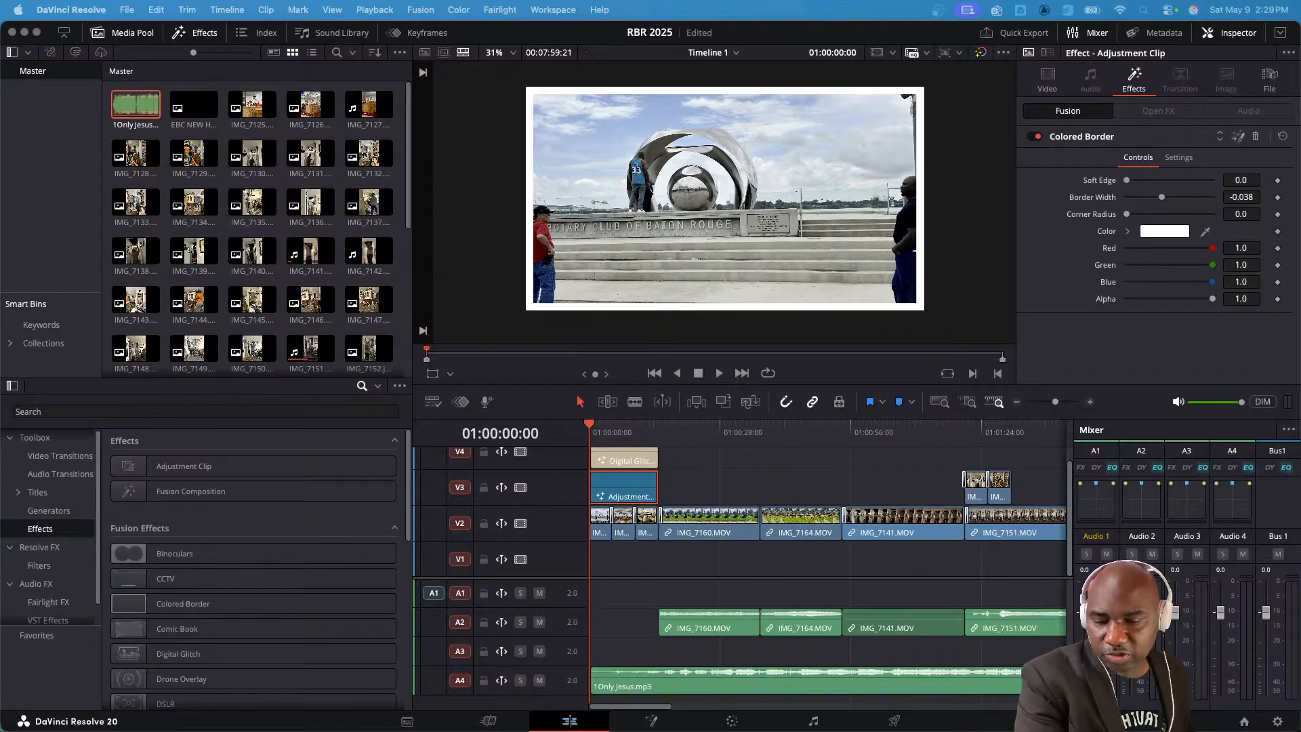
- Switch to Activity Monitor and examine the CPU, memory and disk usage of the running processes
drag(750, 176, 715, 166)
click(857, 163)
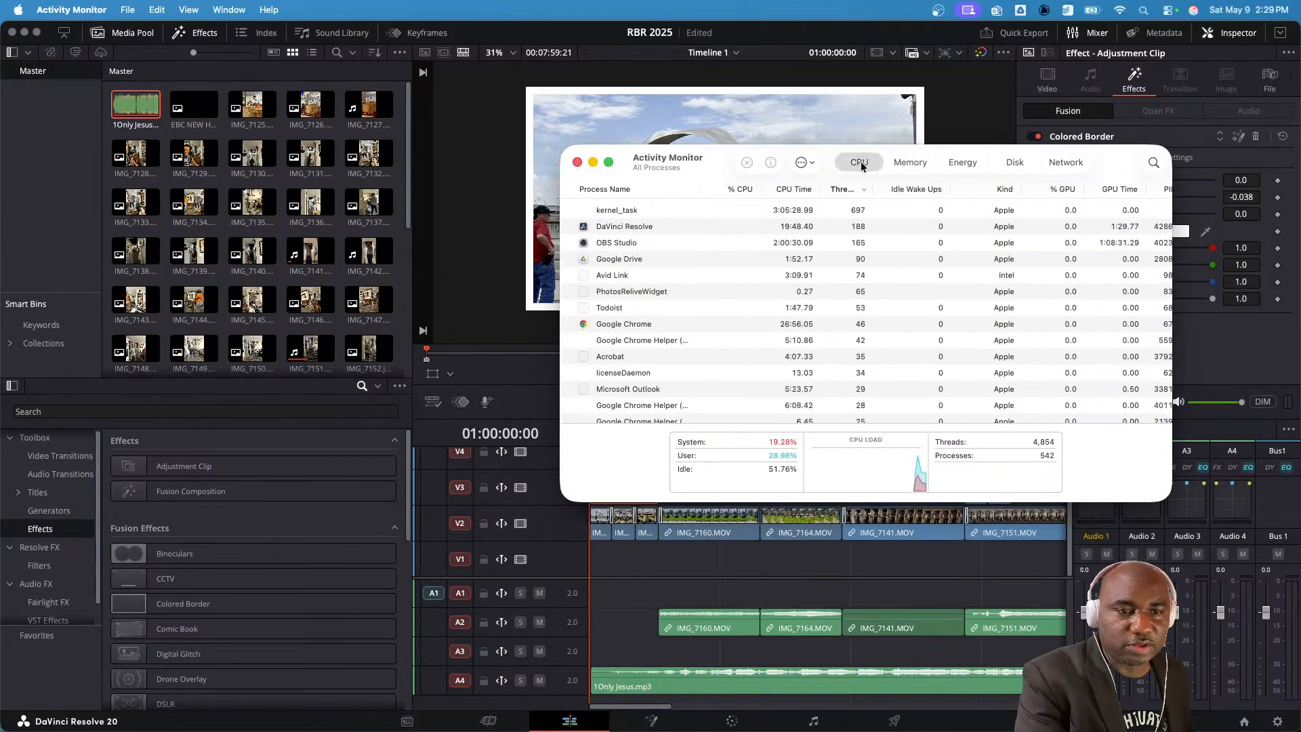
click(916, 163)
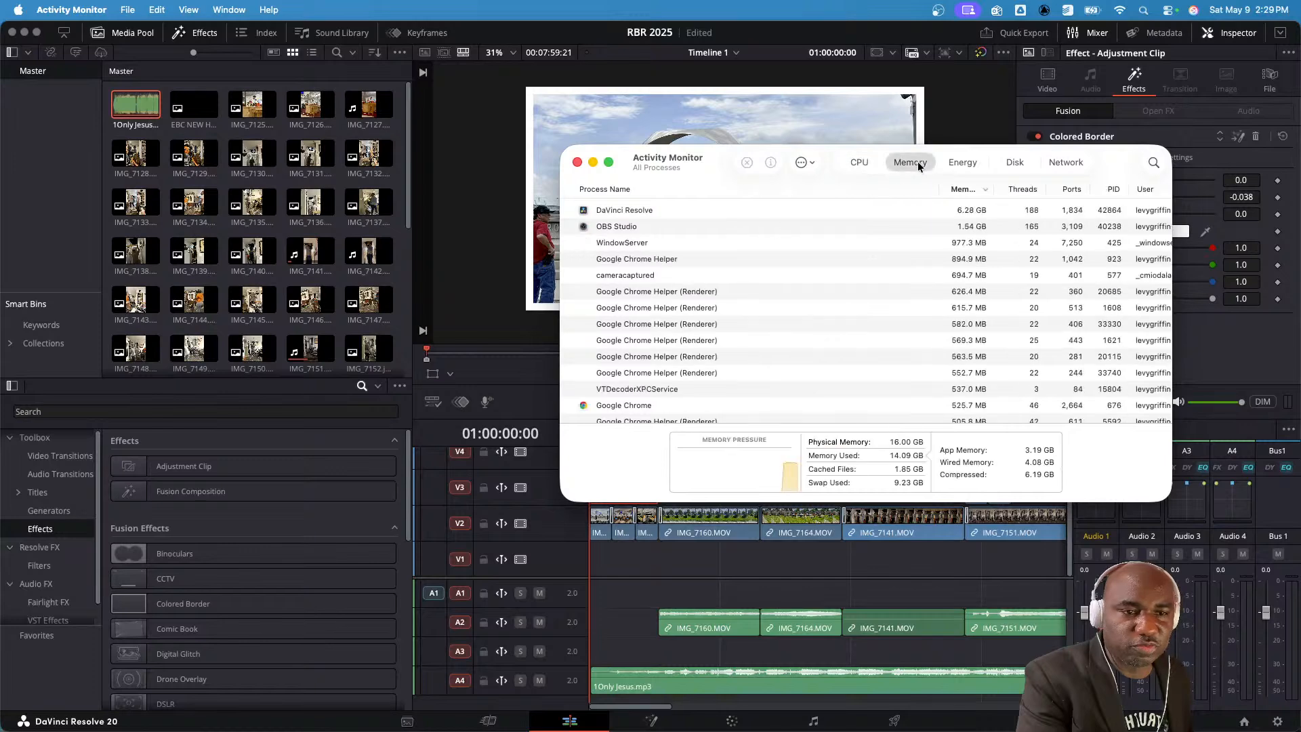
click(1010, 161)
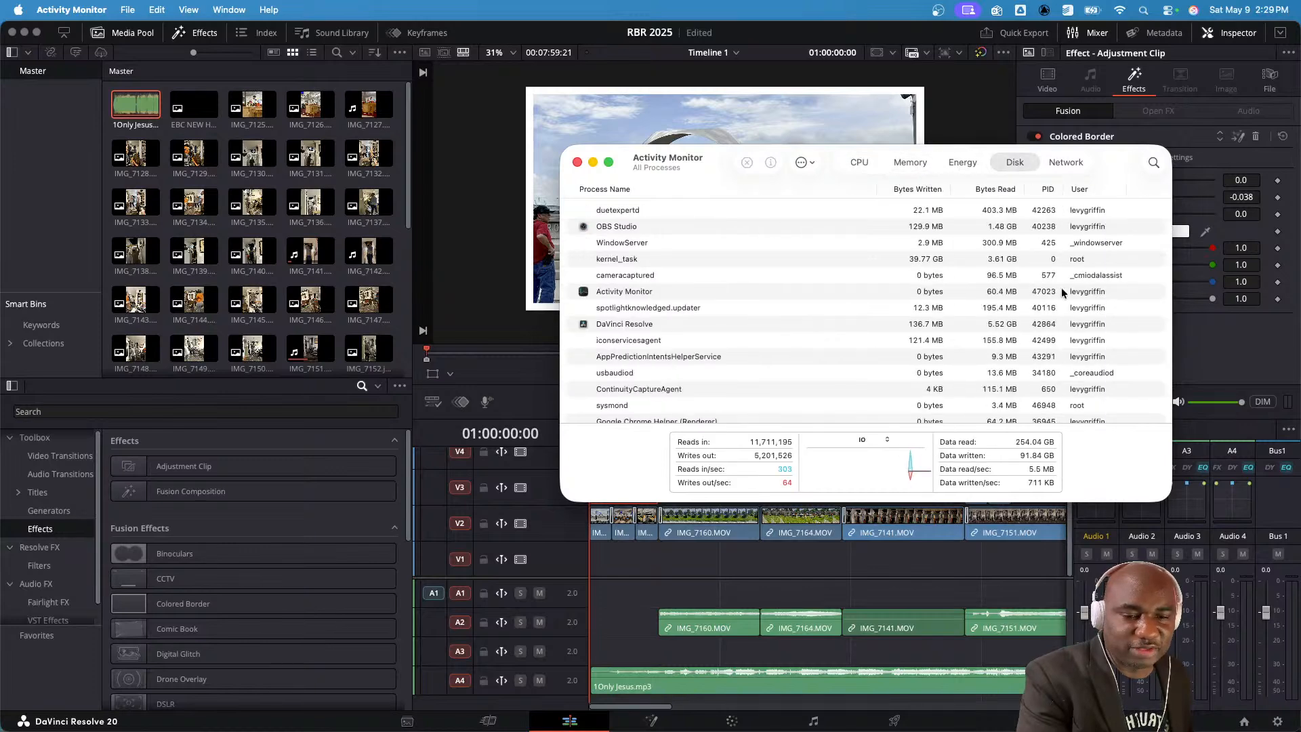
drag(710, 157, 735, 219)
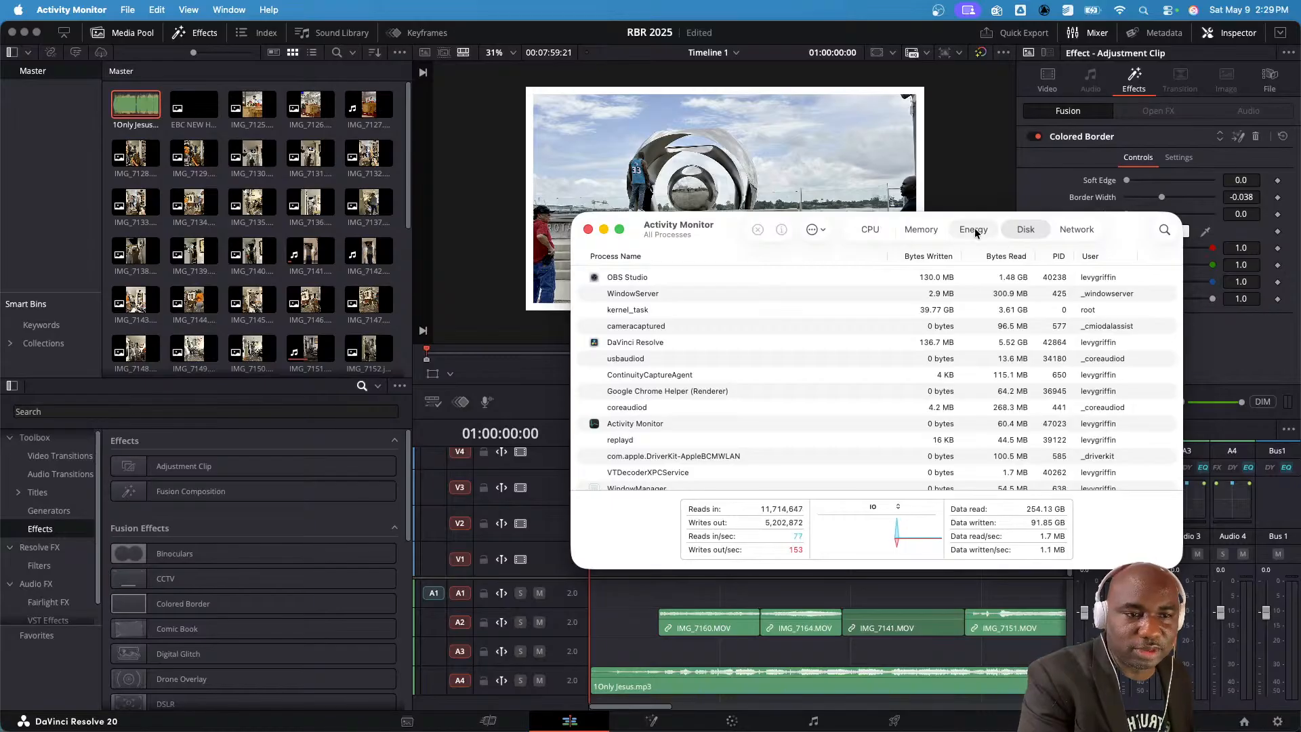
click(872, 230)
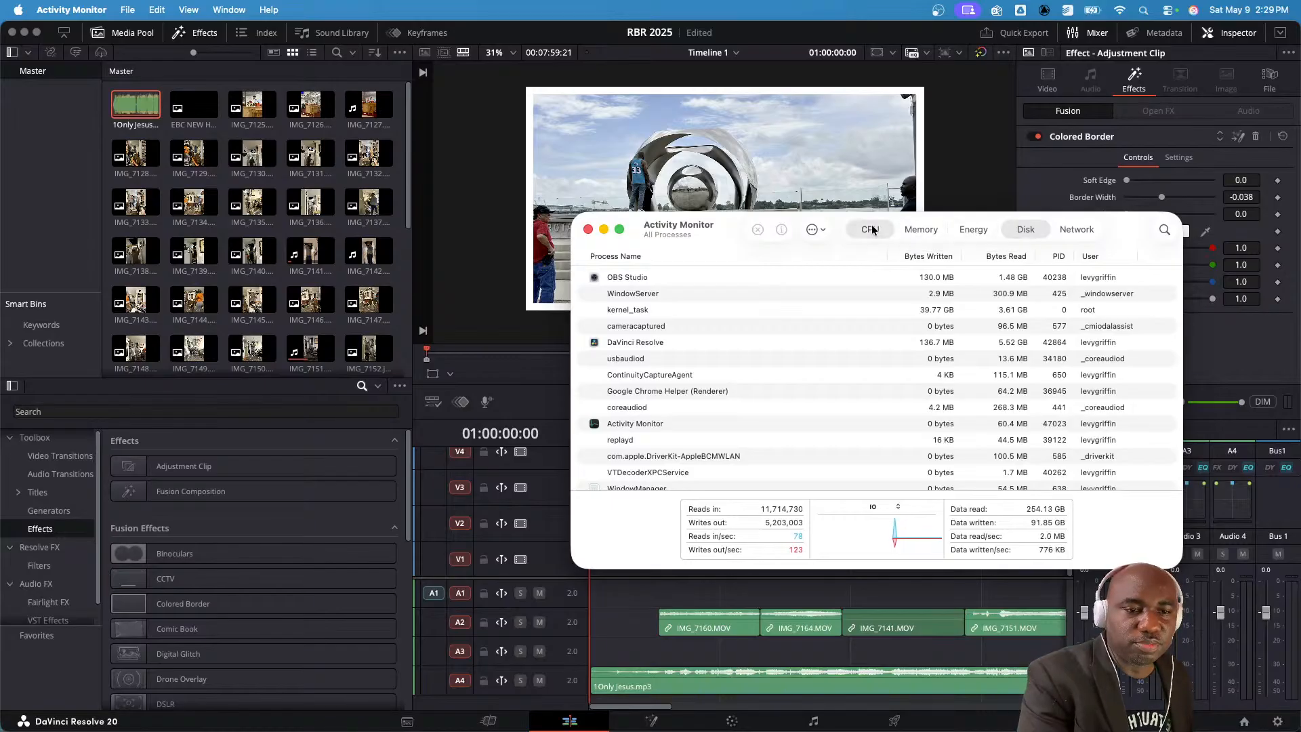
click(915, 229)
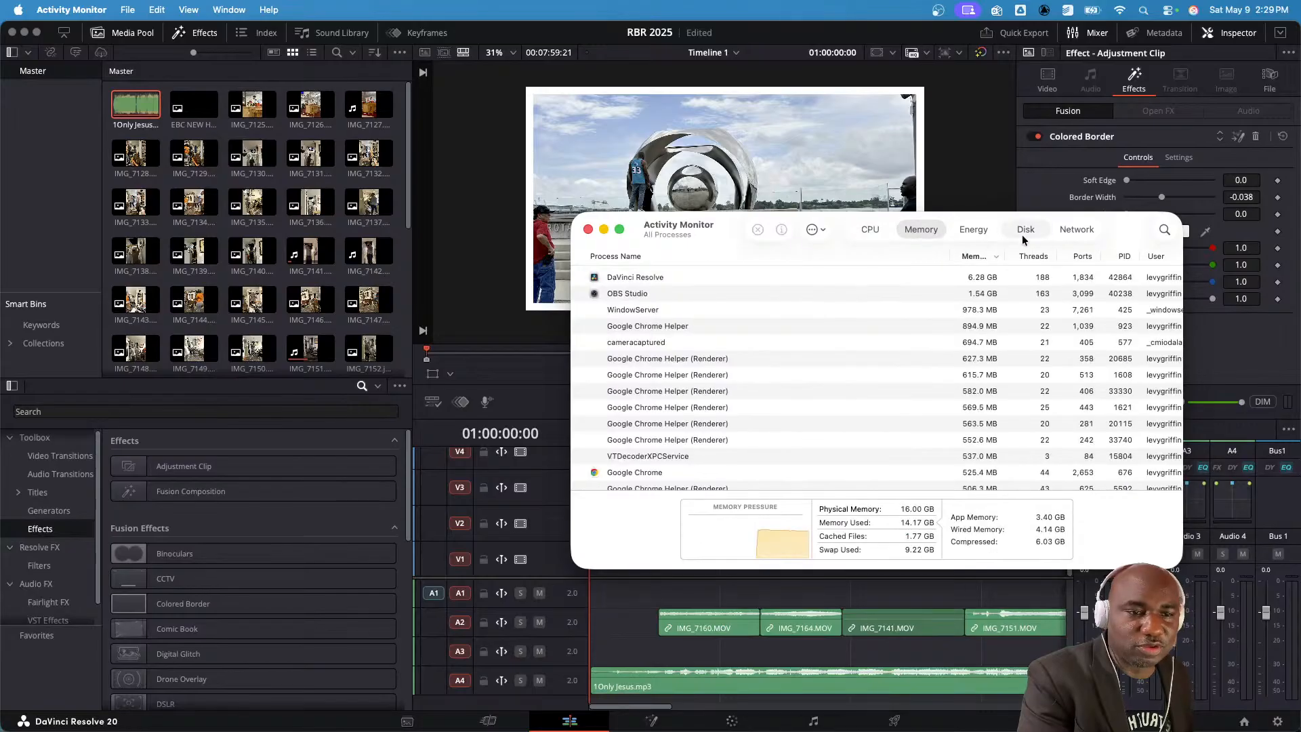
- Make the Activity Monitor window smaller, move it over the viewer area, and switch back to DaVinci Resolve
drag(600, 217, 468, 196)
click(902, 42)
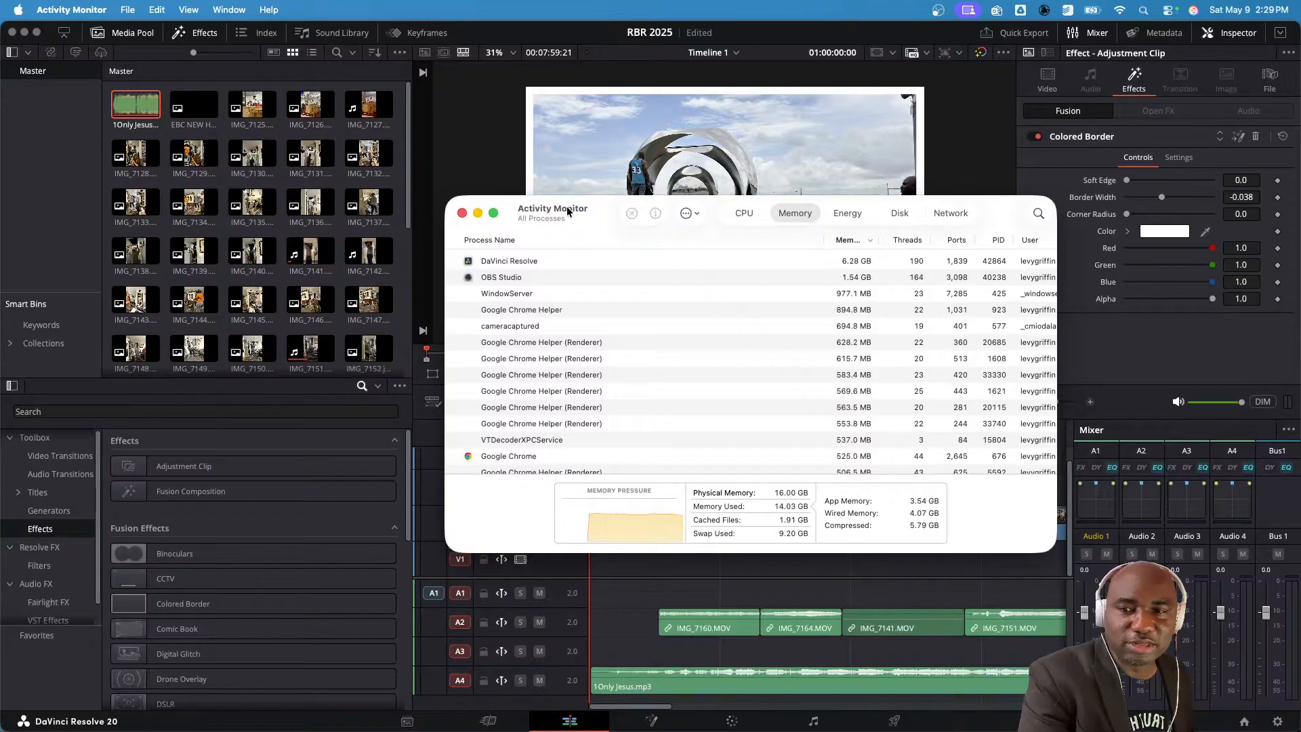
drag(566, 206, 616, 206)
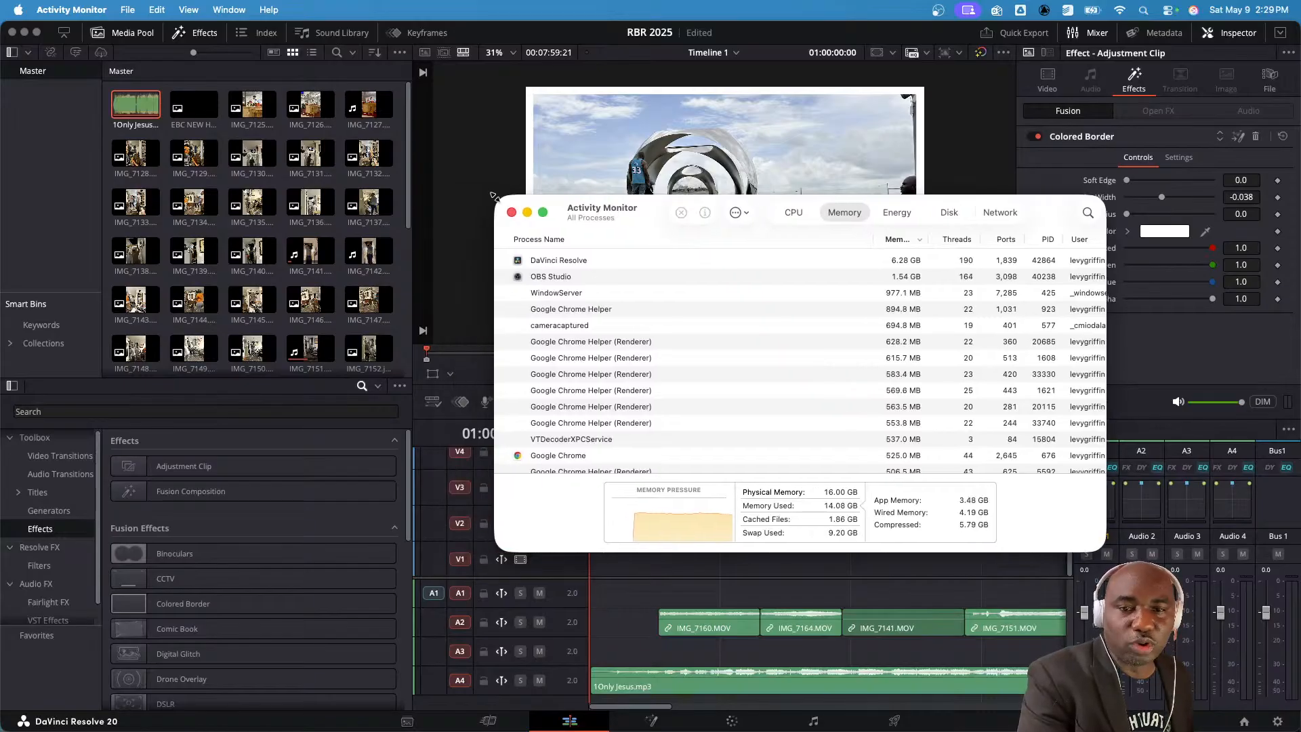
drag(492, 197, 537, 241)
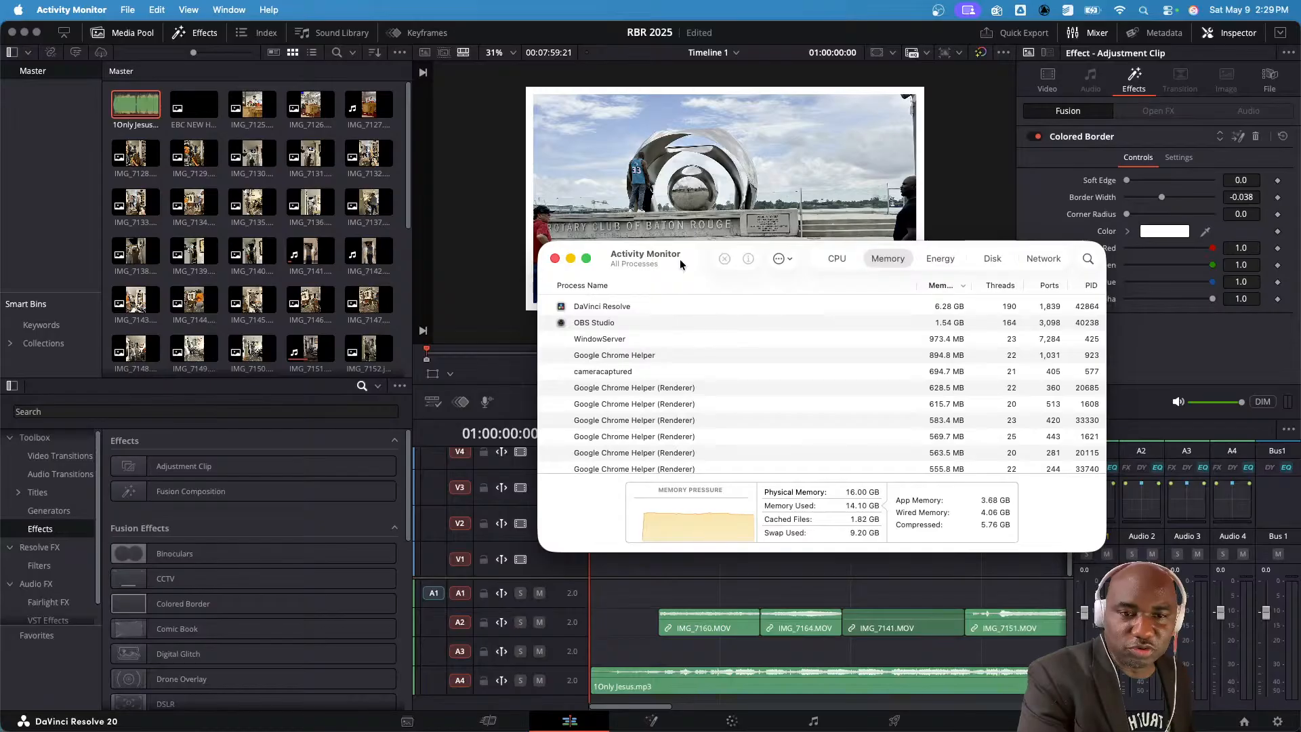
drag(680, 259, 629, 301)
click(451, 170)
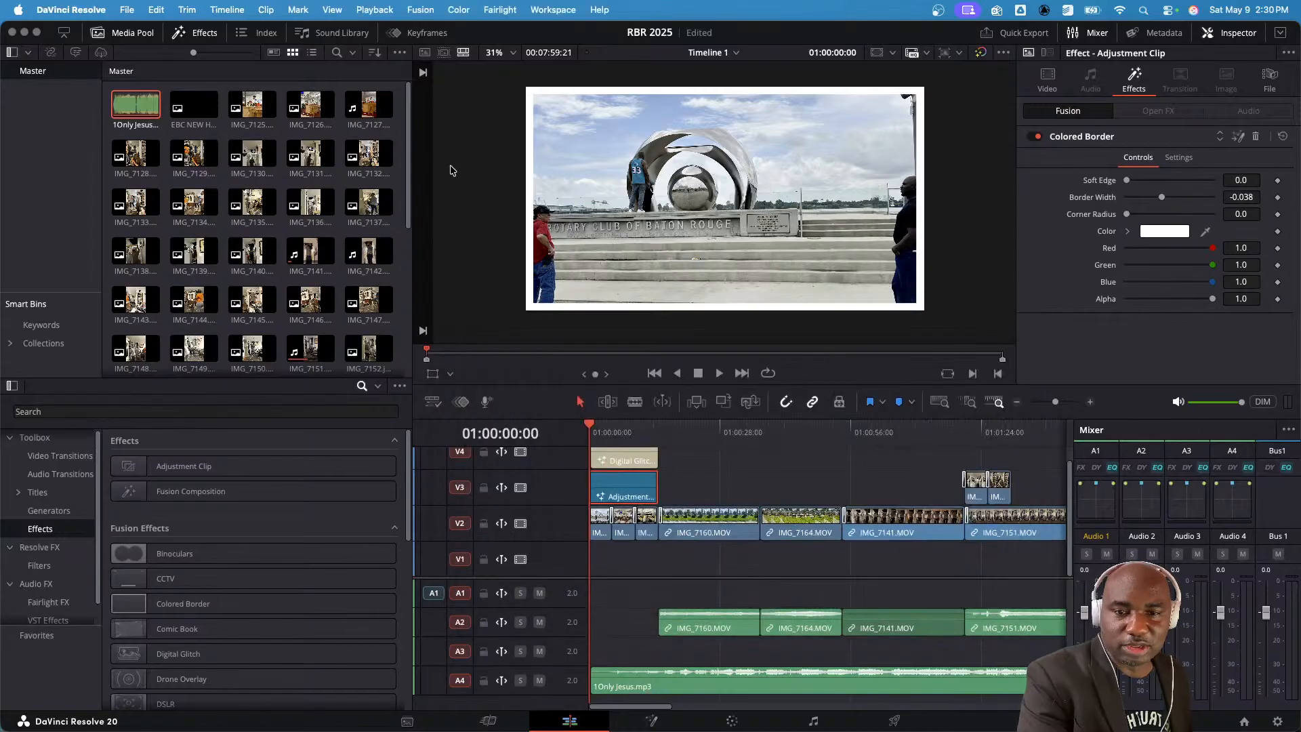
- Play the timeline from the start while examining memory, CPU, disk and network usage in Activity Monitor, and close its window
key(space)
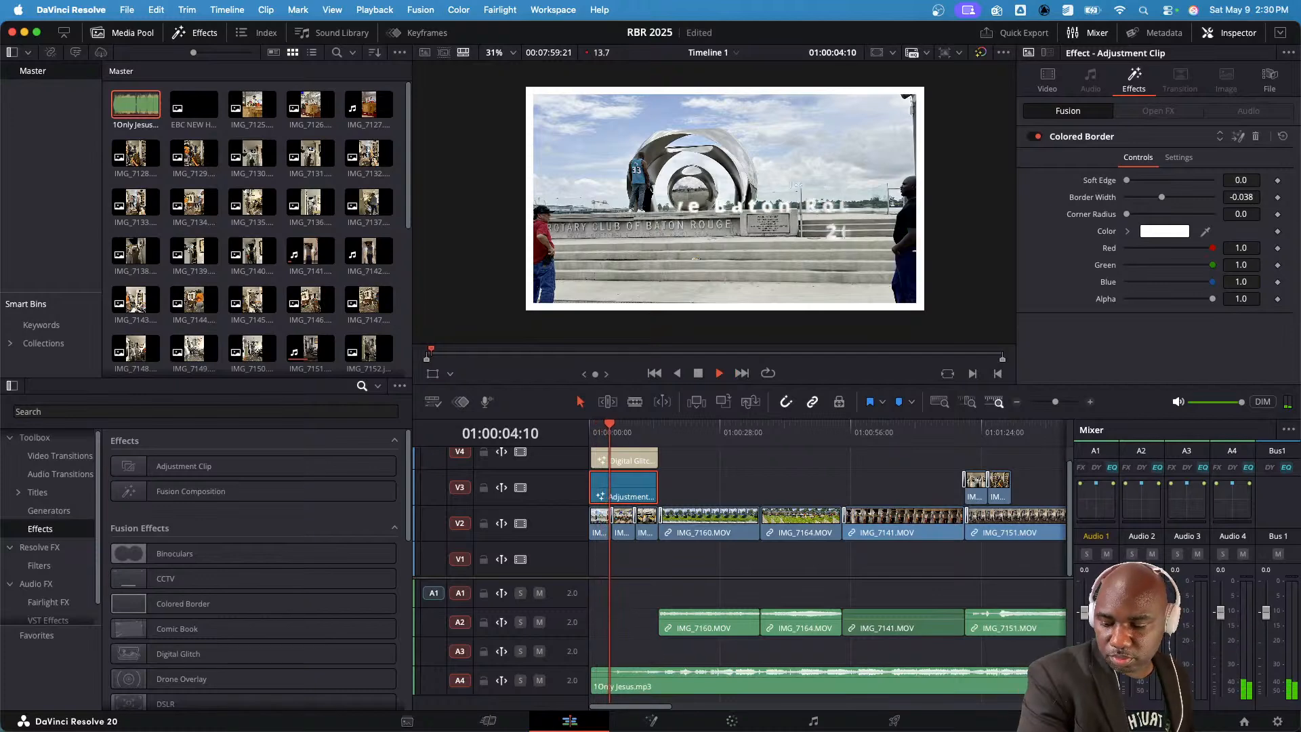
key(super+Tab)
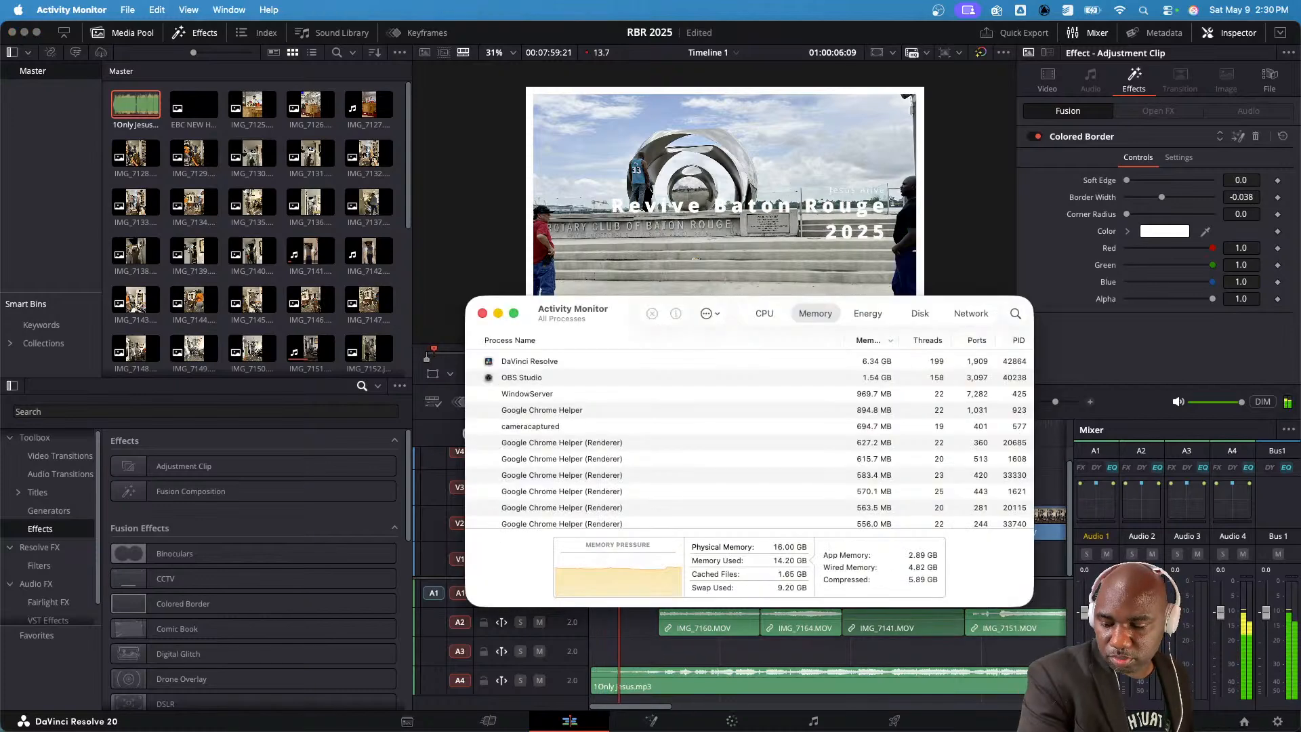
drag(614, 309, 674, 223)
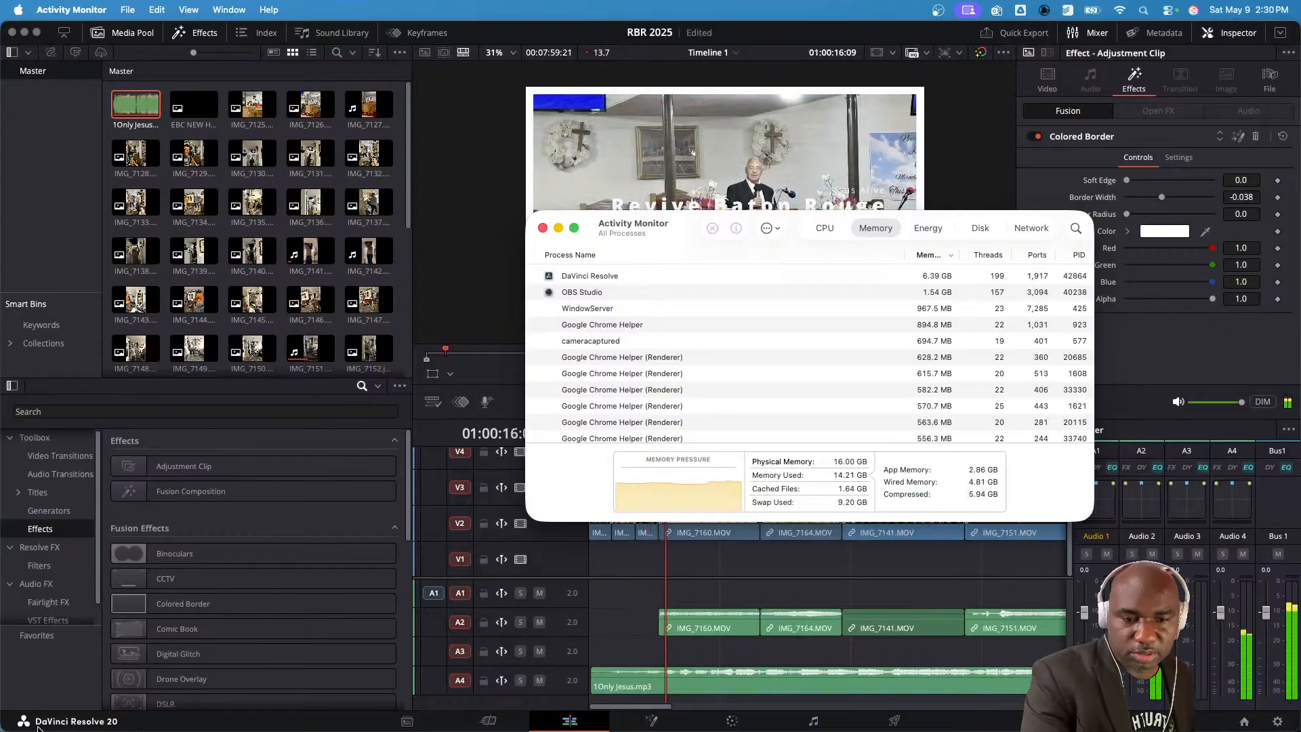
click(828, 229)
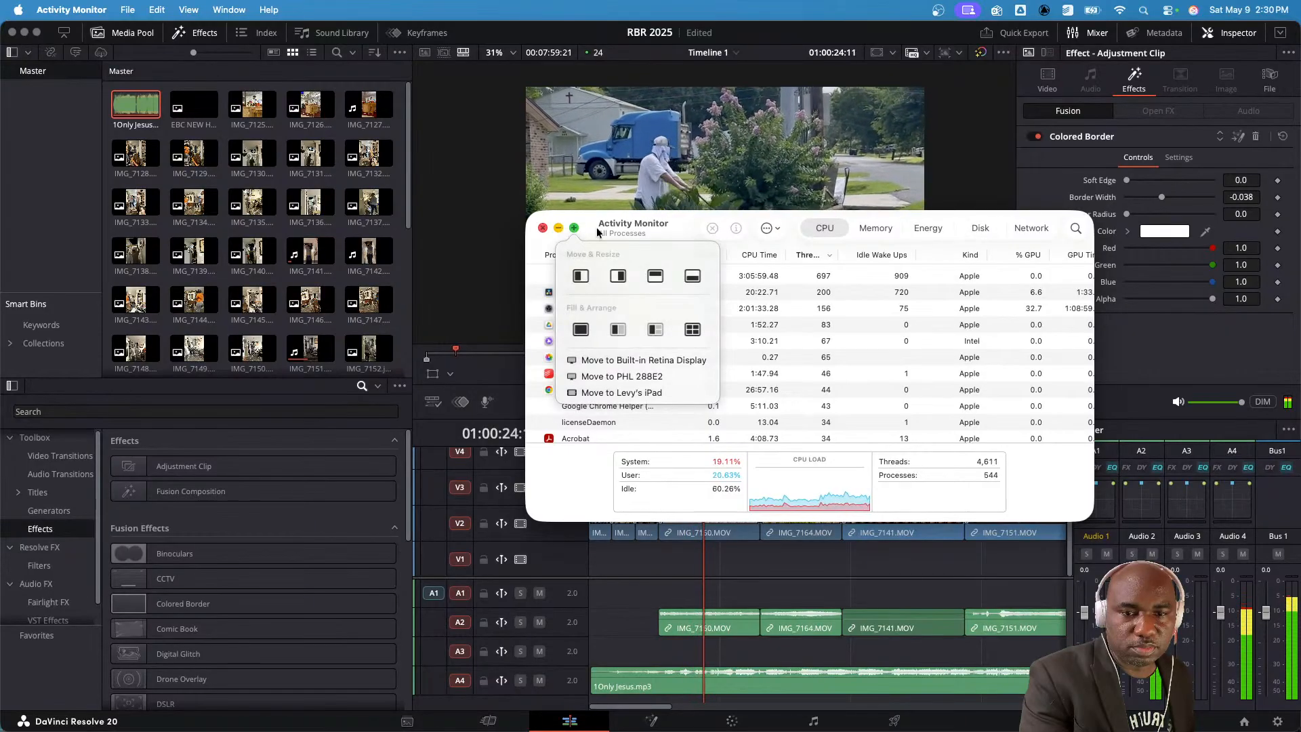
click(983, 228)
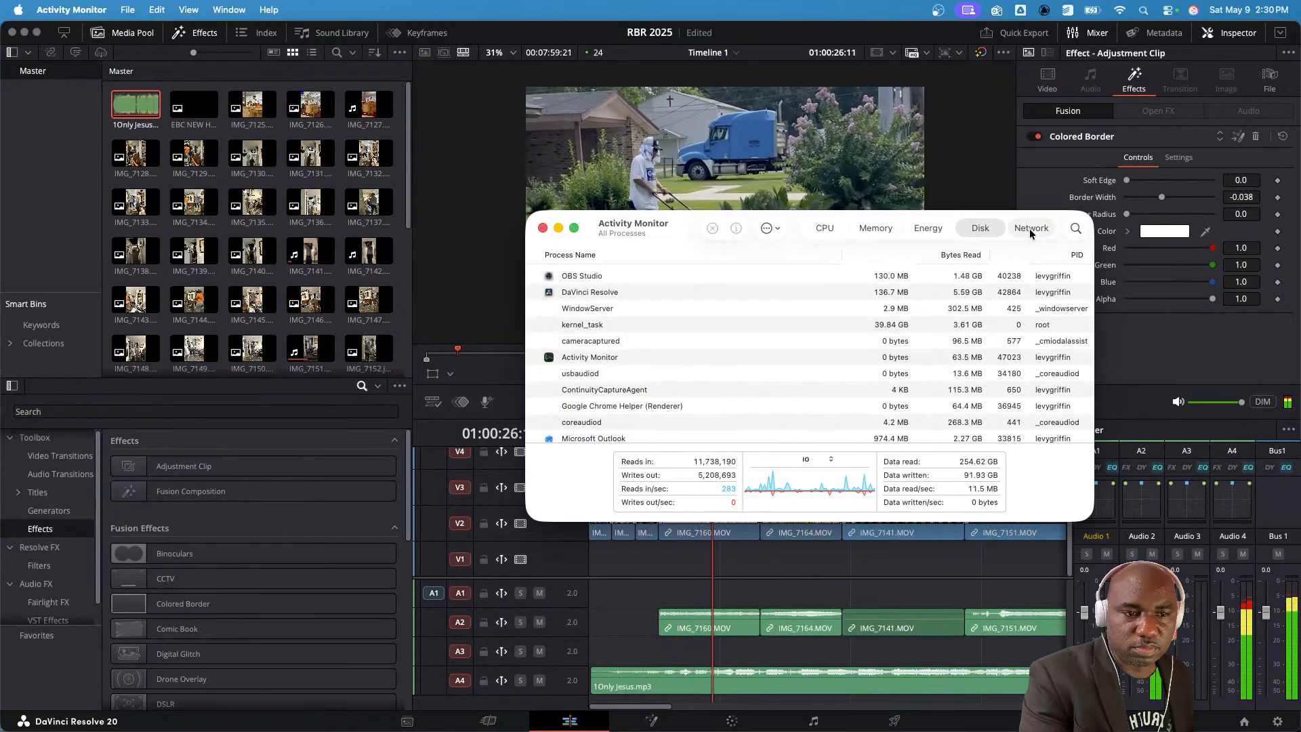
click(1030, 229)
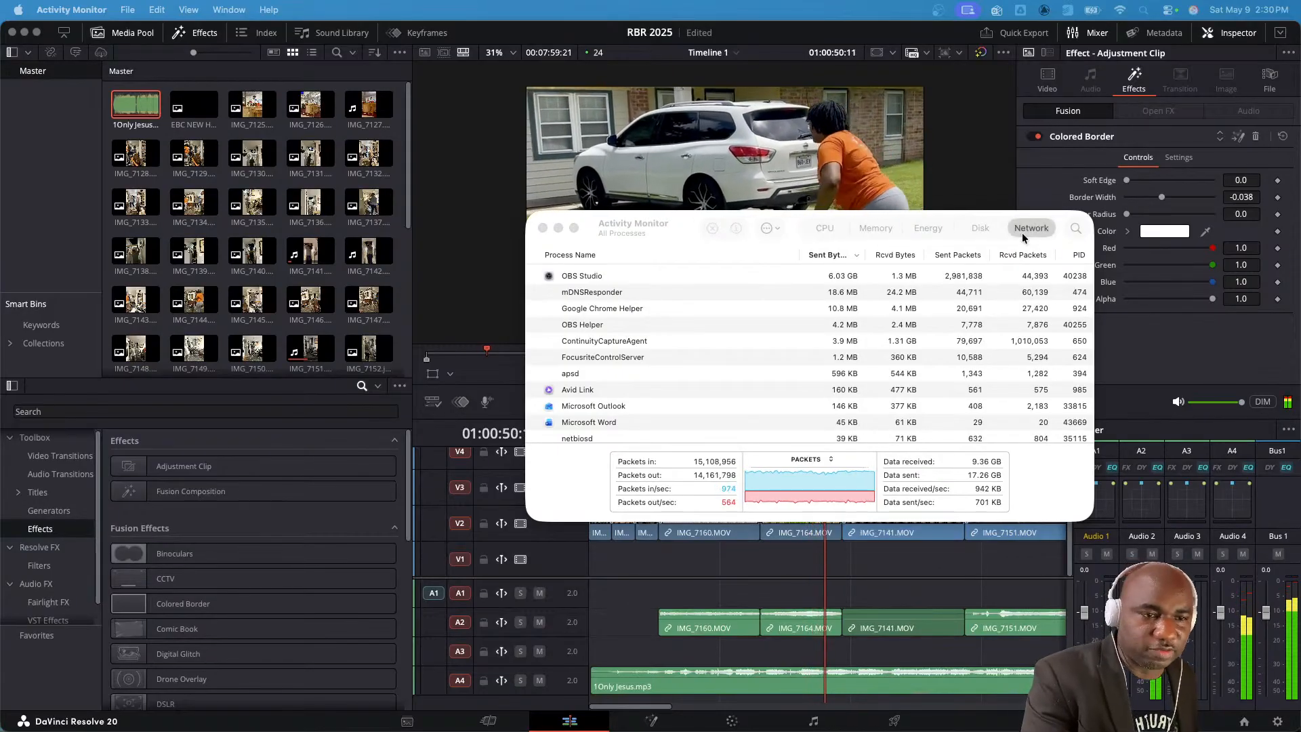
click(998, 231)
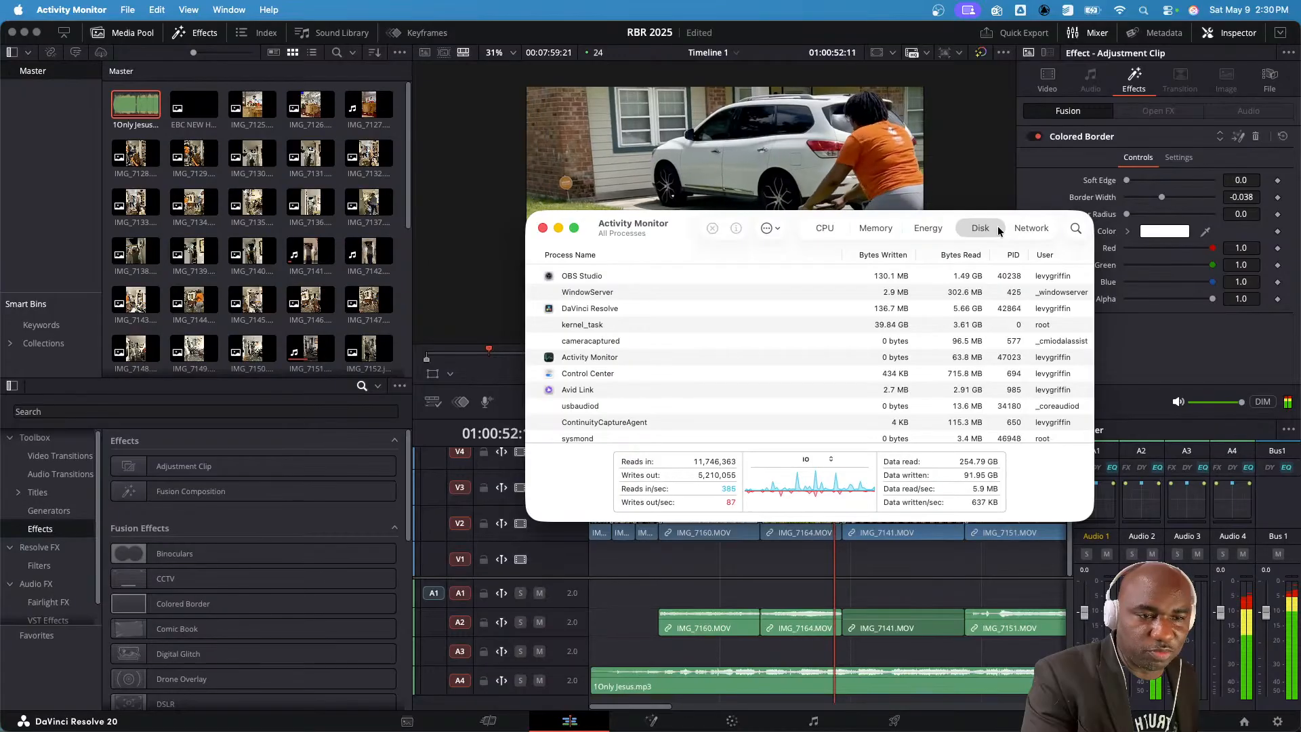
click(880, 231)
click(828, 229)
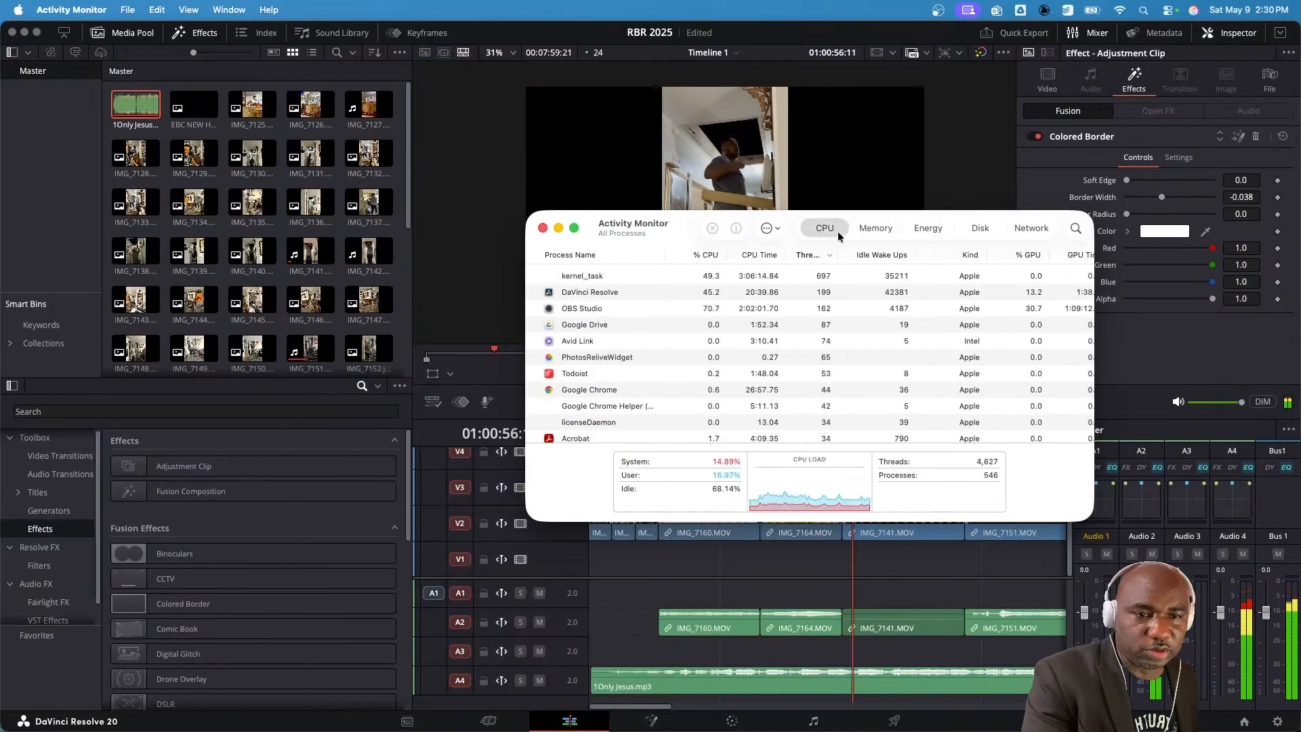
click(542, 228)
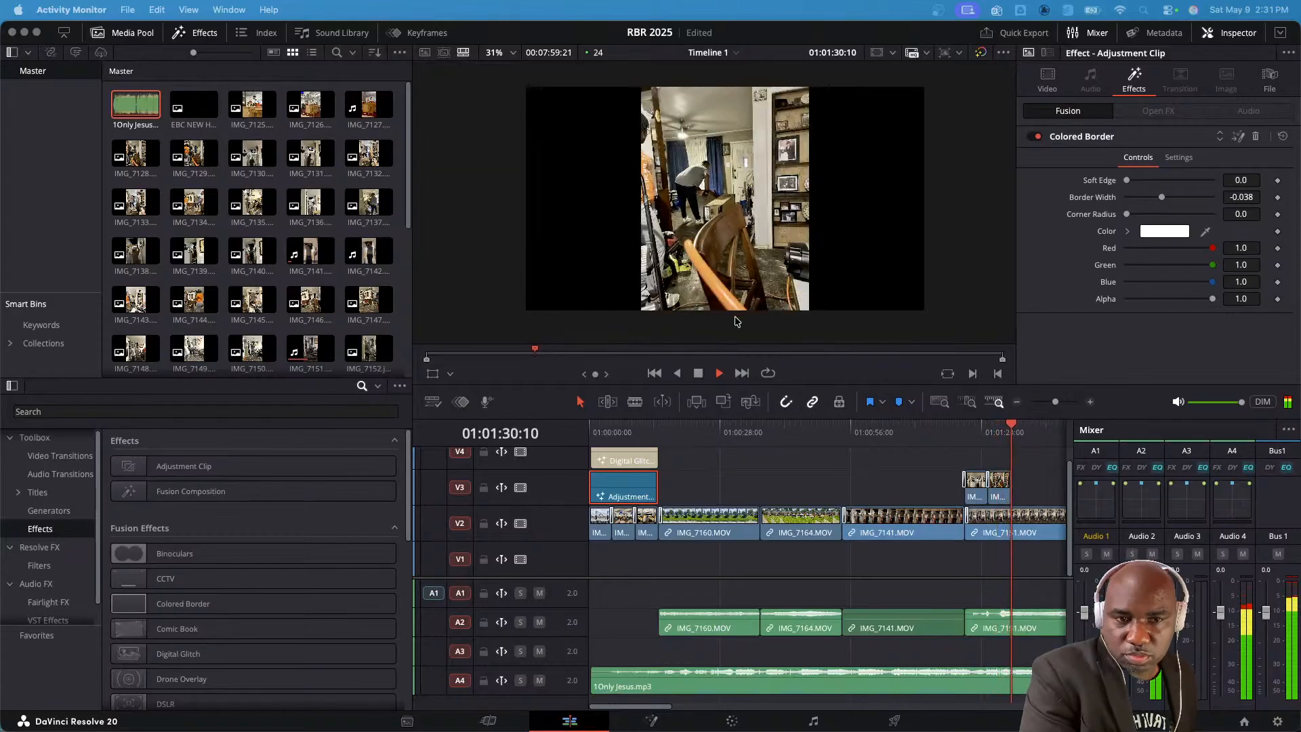
- Split 1Only Jesus.mp3 on A4 at the closing logo's end, 01:02:12:15, delete the remainder and fade the music out from near IMG_7157.MOV's start
scroll(922, 483, right, 3)
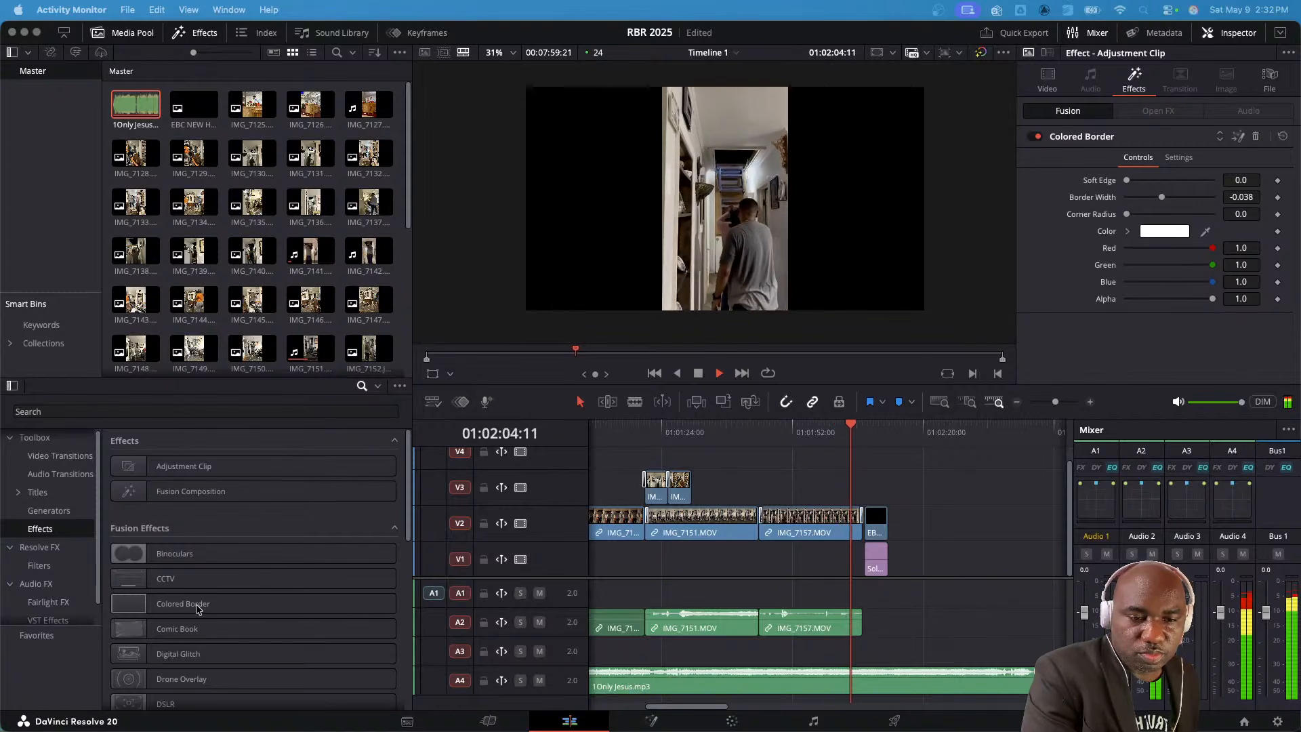
drag(705, 706, 718, 707)
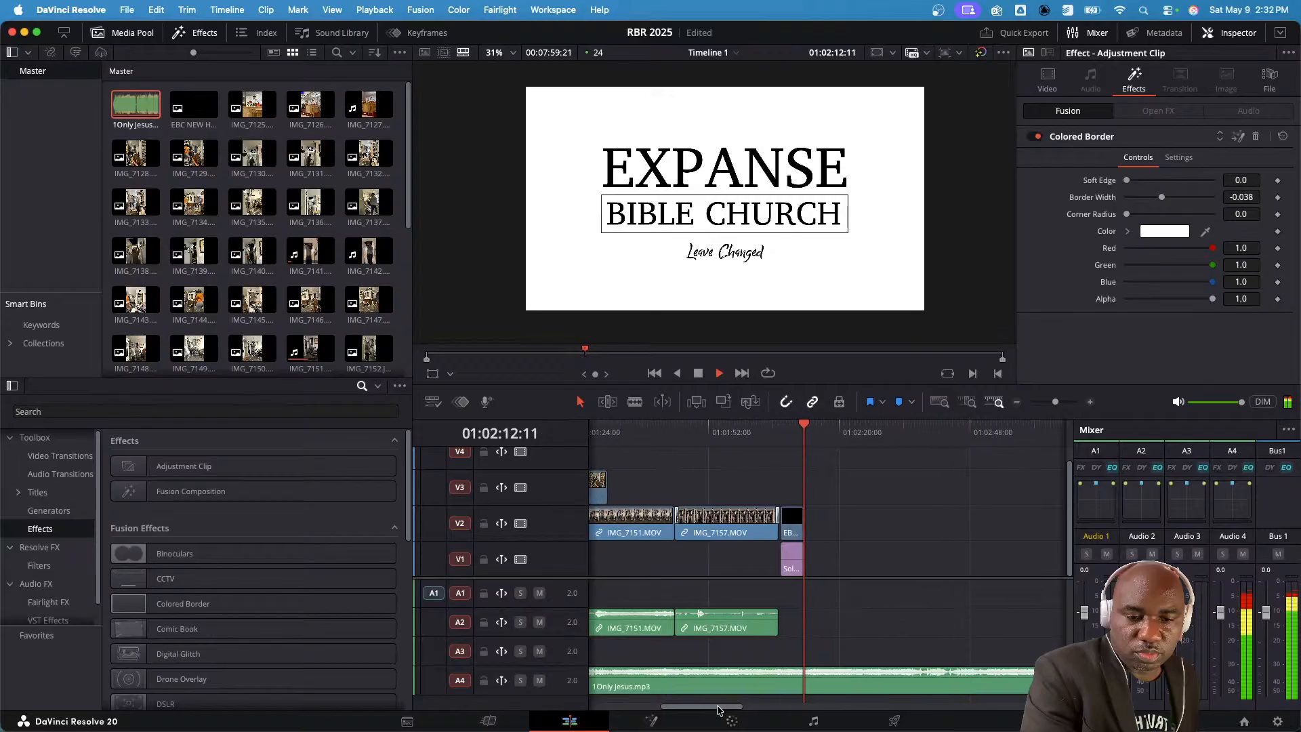
mouse_move(718, 710)
mouse_down()
mouse_move(751, 705)
mouse_move(713, 702)
mouse_up()
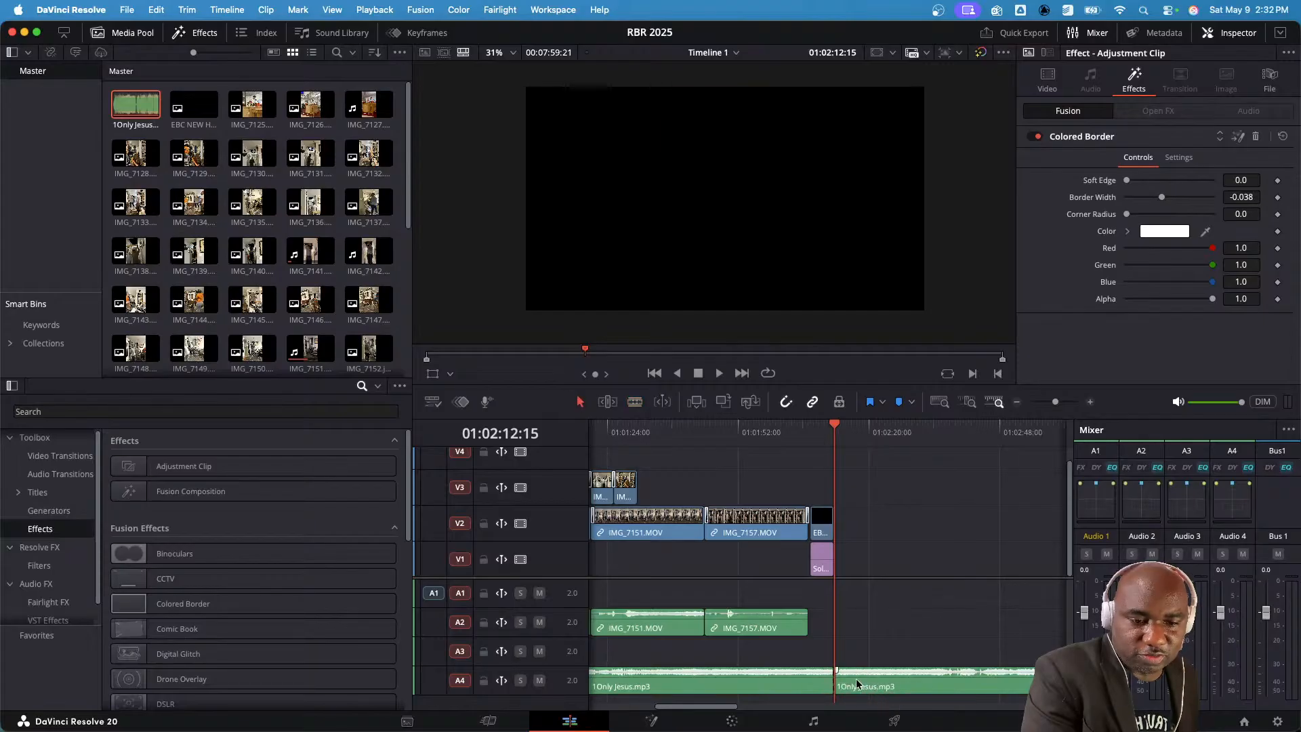
click(844, 679)
key(BackSpace)
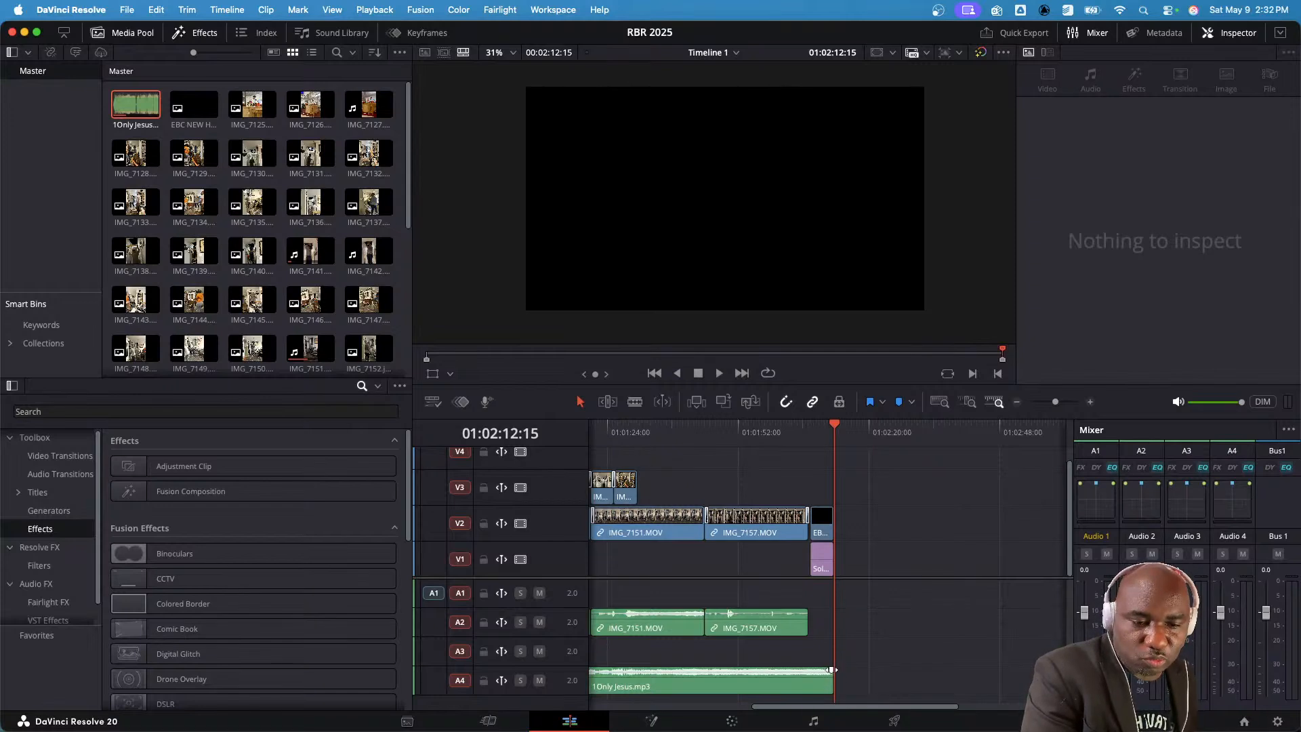
drag(833, 669, 711, 692)
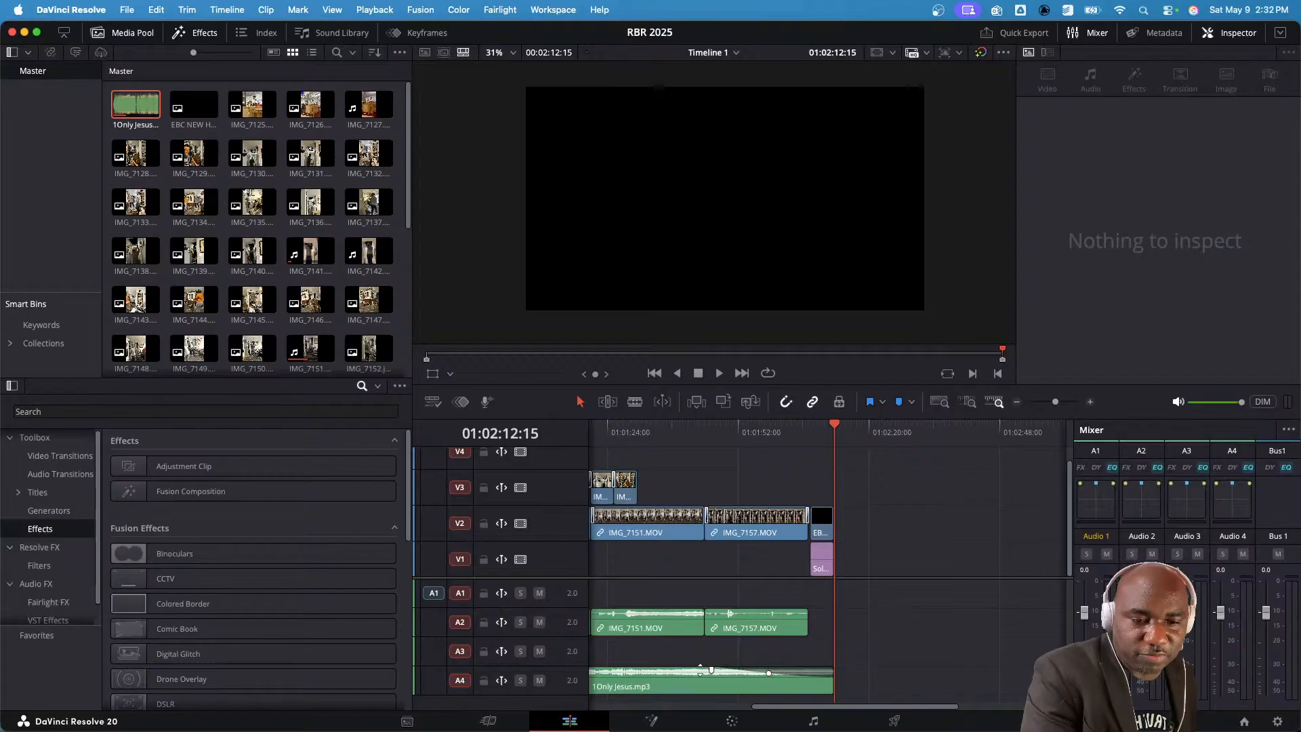
- Rename the Audio 2 track holding the video clips' sound as Background Sounds on the Fairlight page
drag(855, 711, 657, 698)
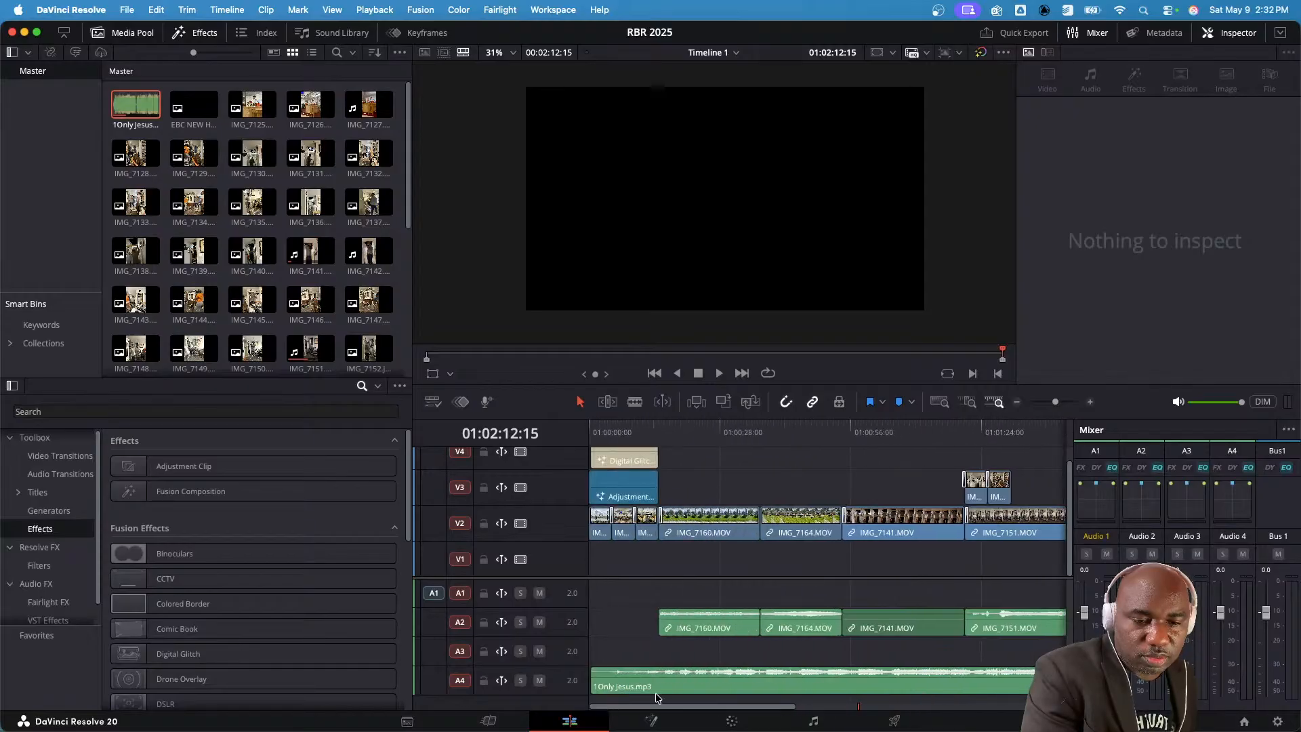
click(561, 625)
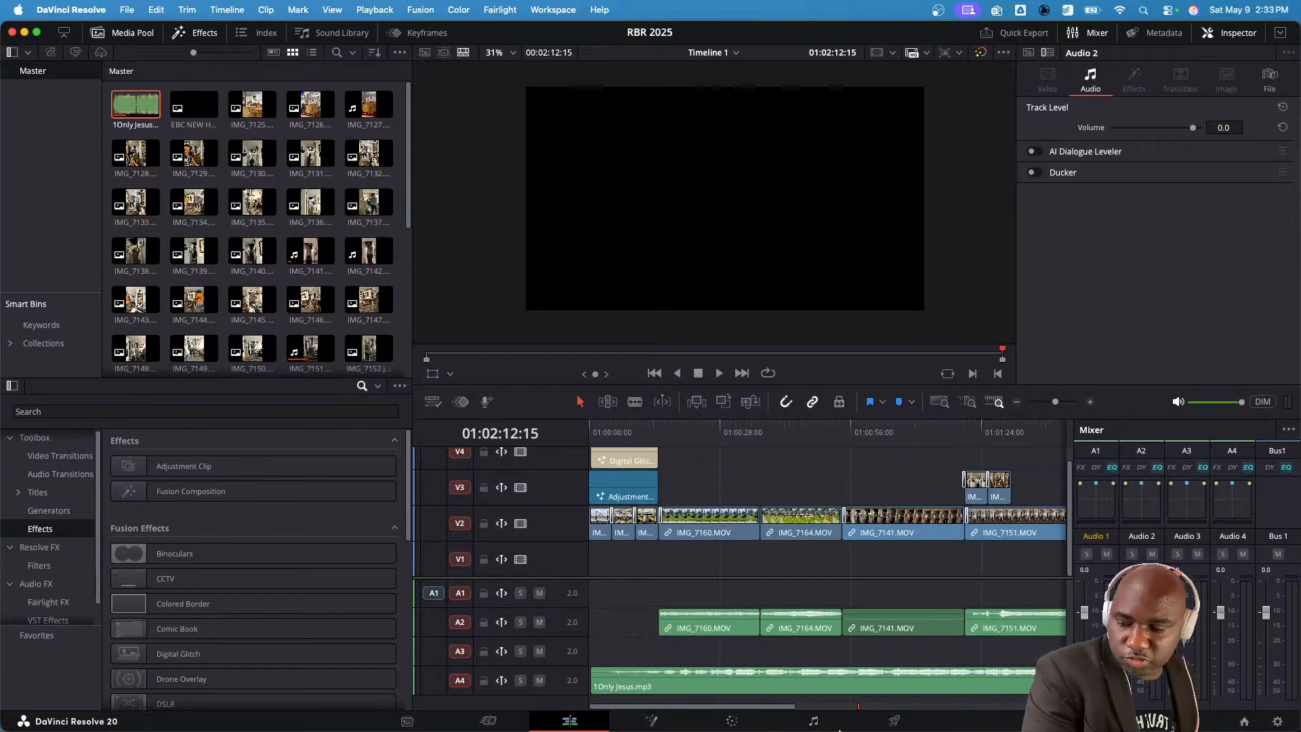
click(814, 721)
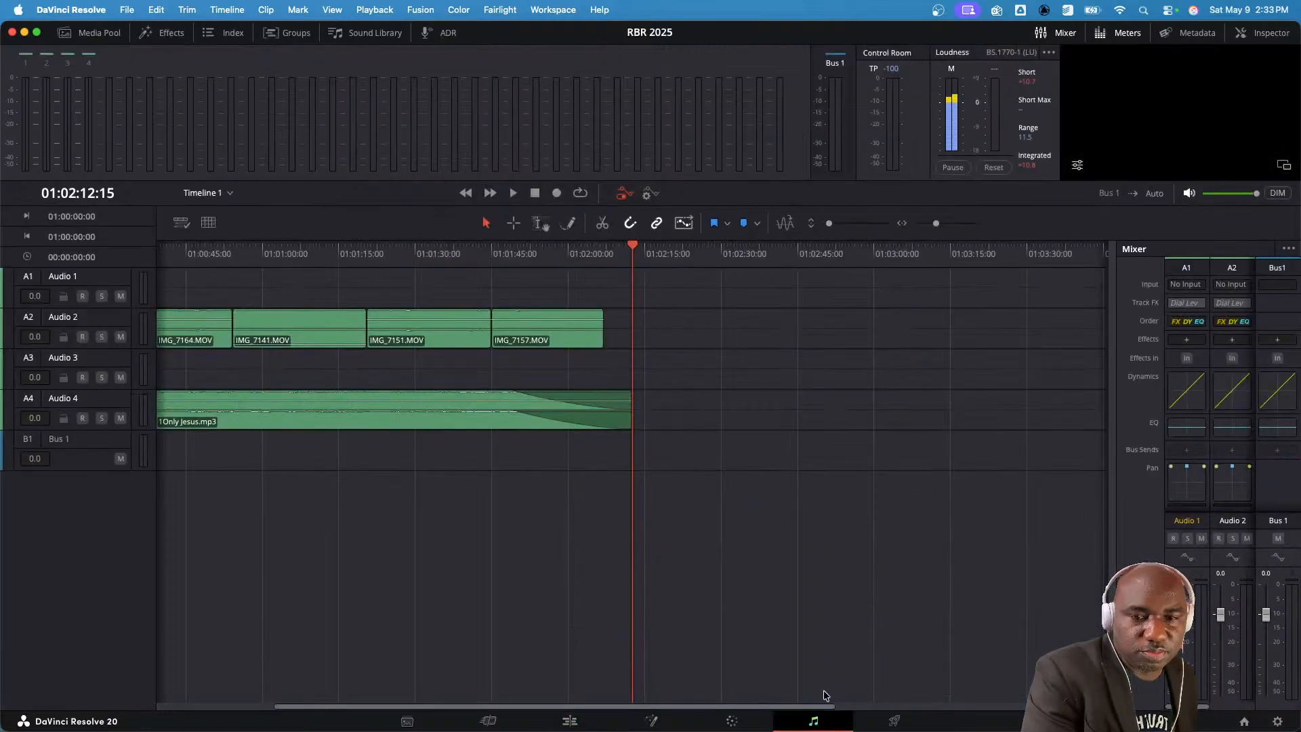
scroll(554, 685, right, 8)
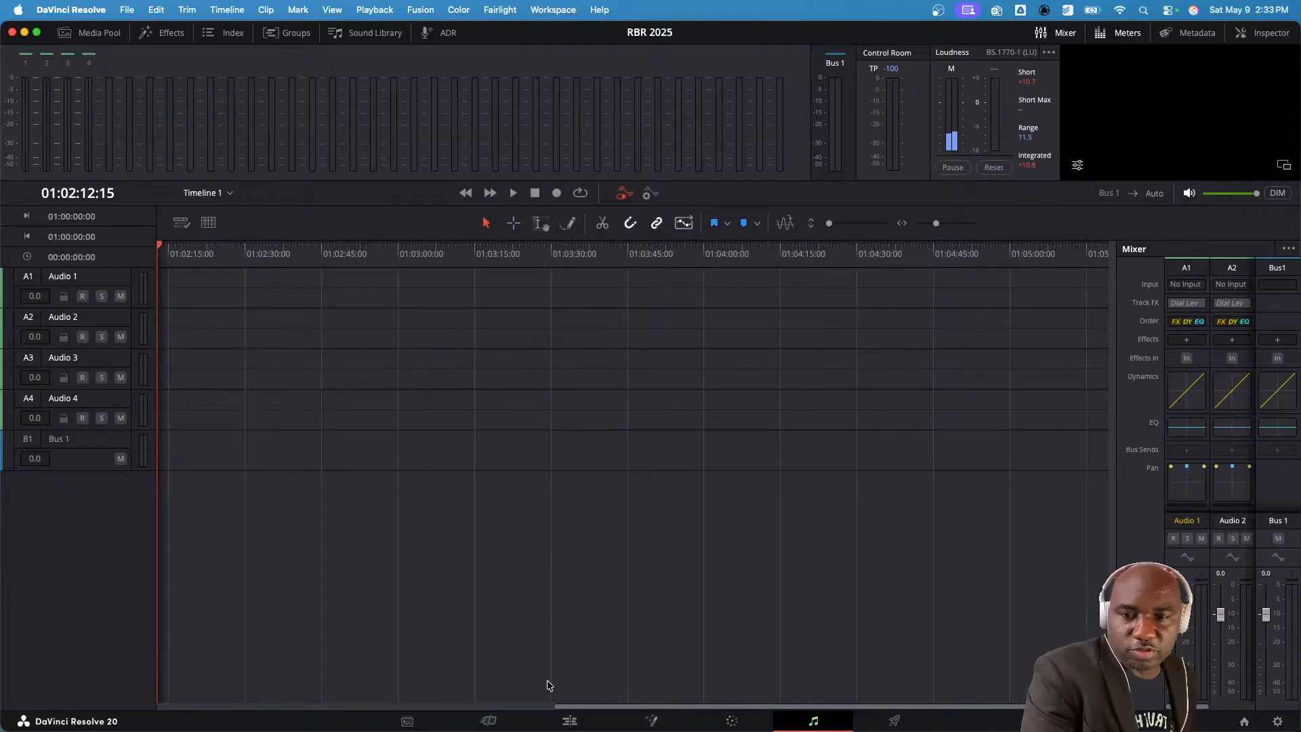
scroll(209, 656, left, 8)
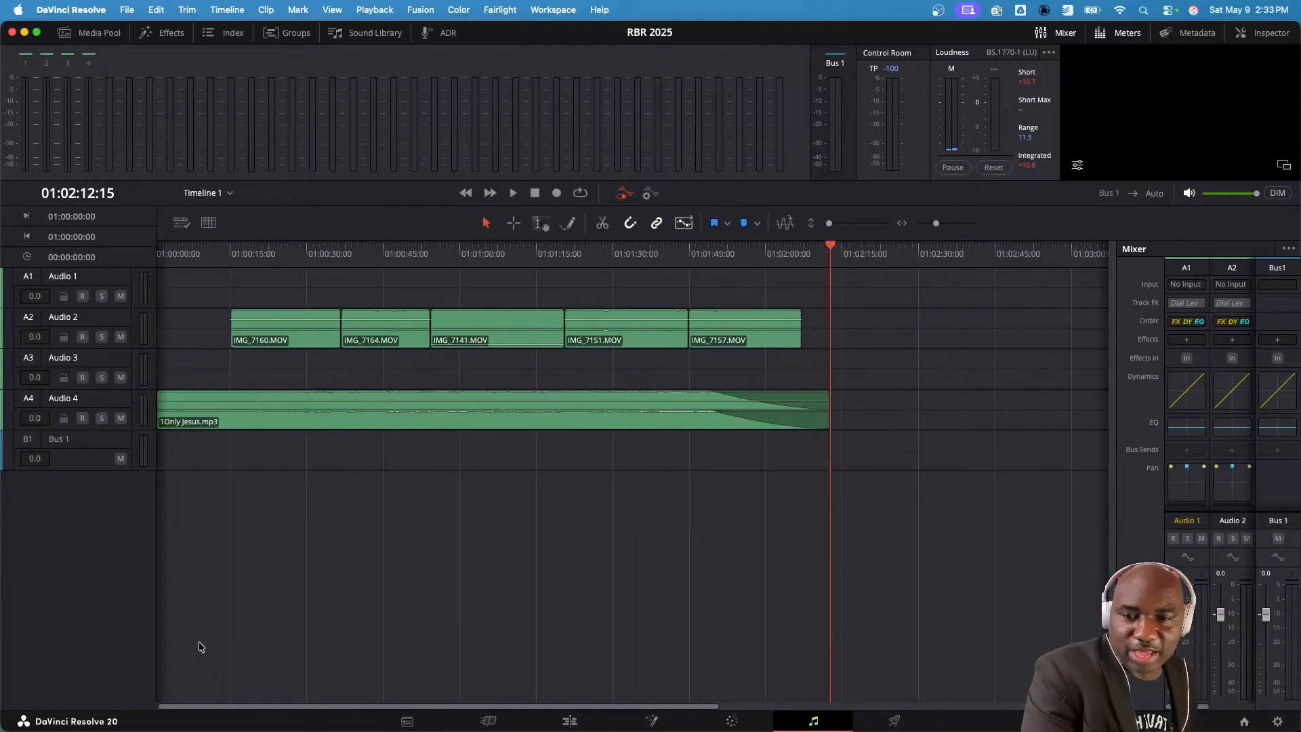
click(104, 322)
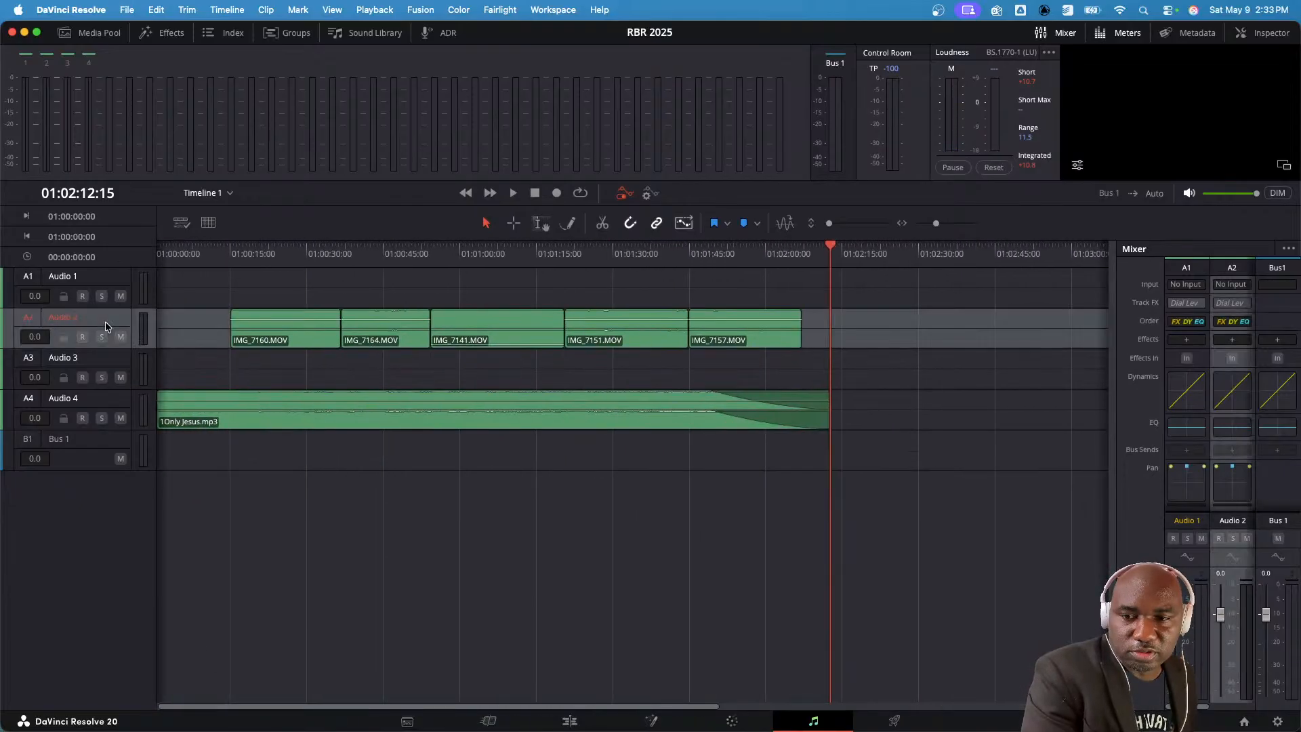
double_click(65, 317)
drag(76, 318, 45, 316)
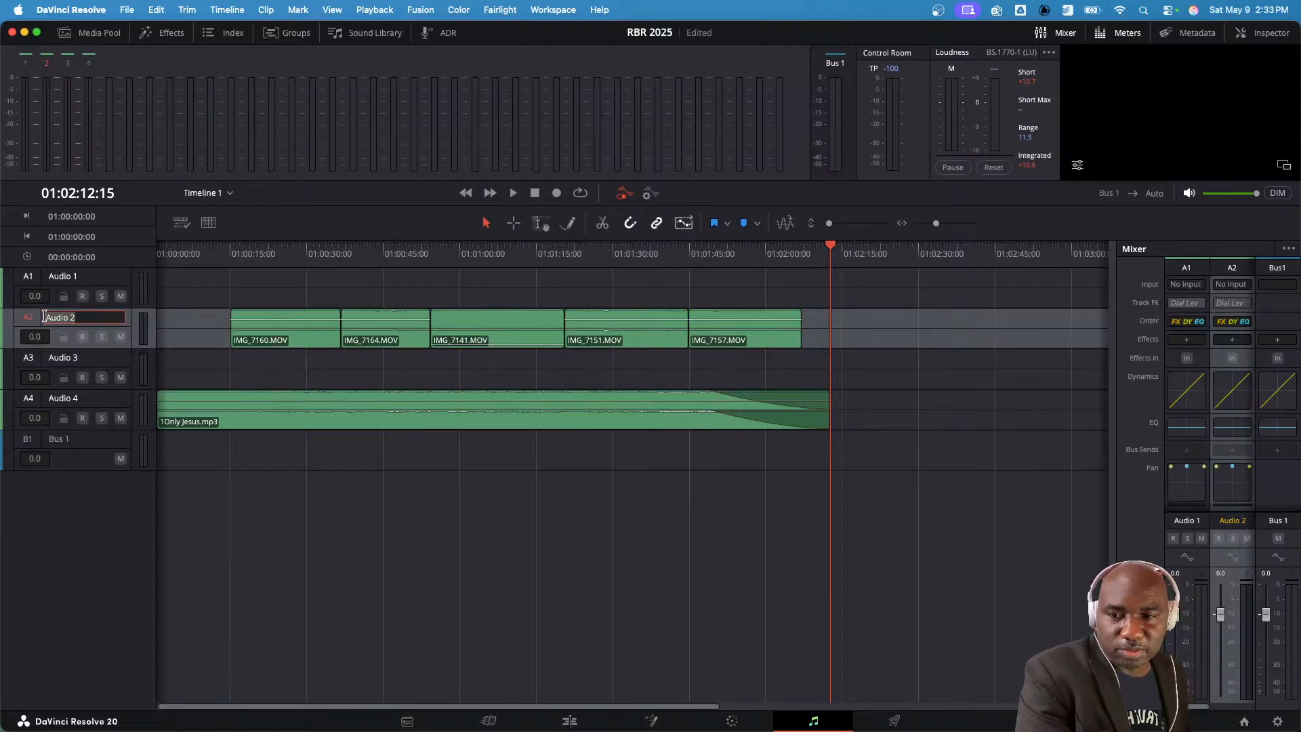
text(Sounds)
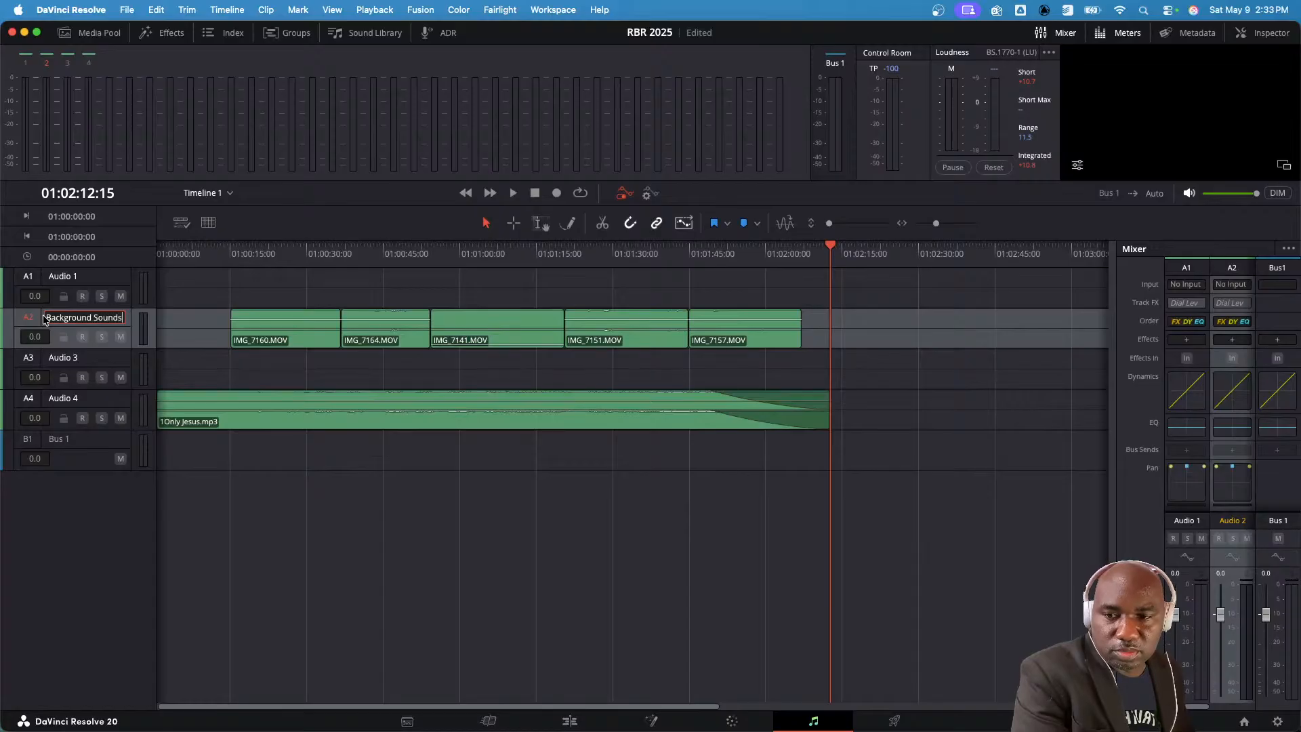
- Confirm the Background Sounds track name, add the L2 Stereo VST dynamics effect to that track, and move its window off the clips
key(Return)
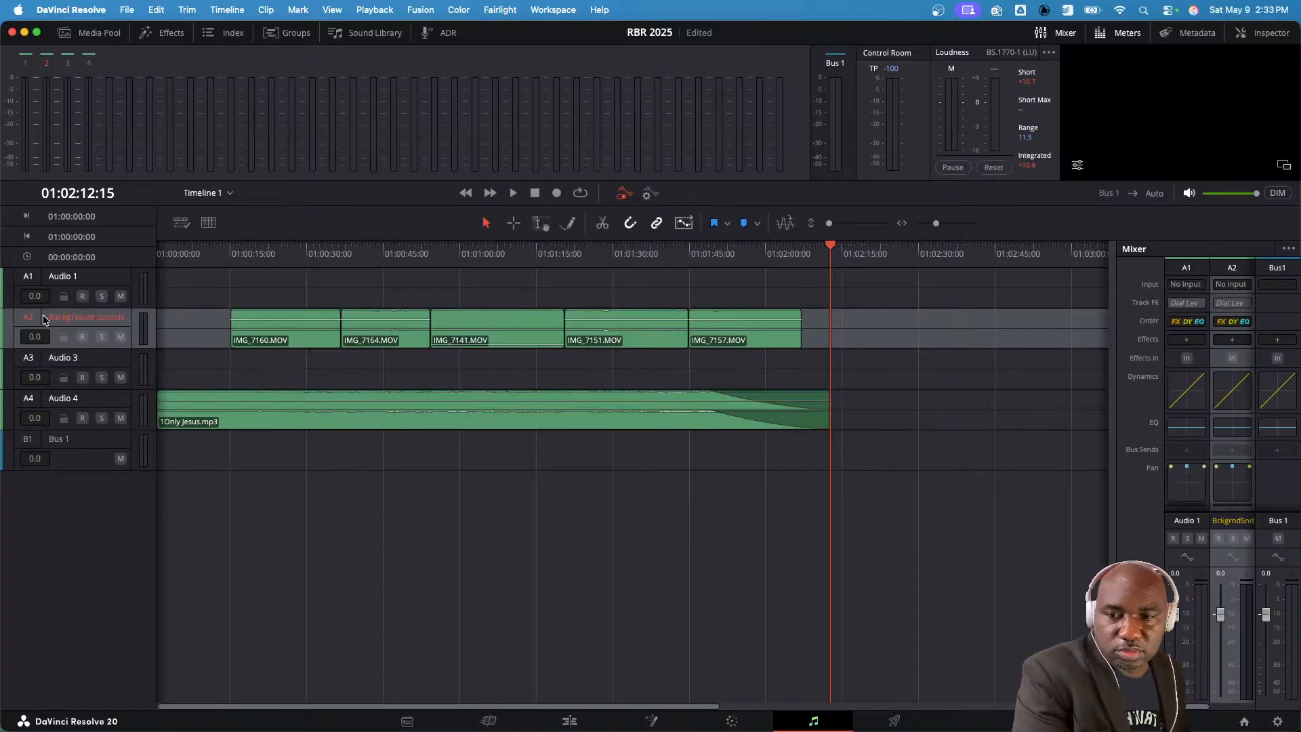
click(1234, 340)
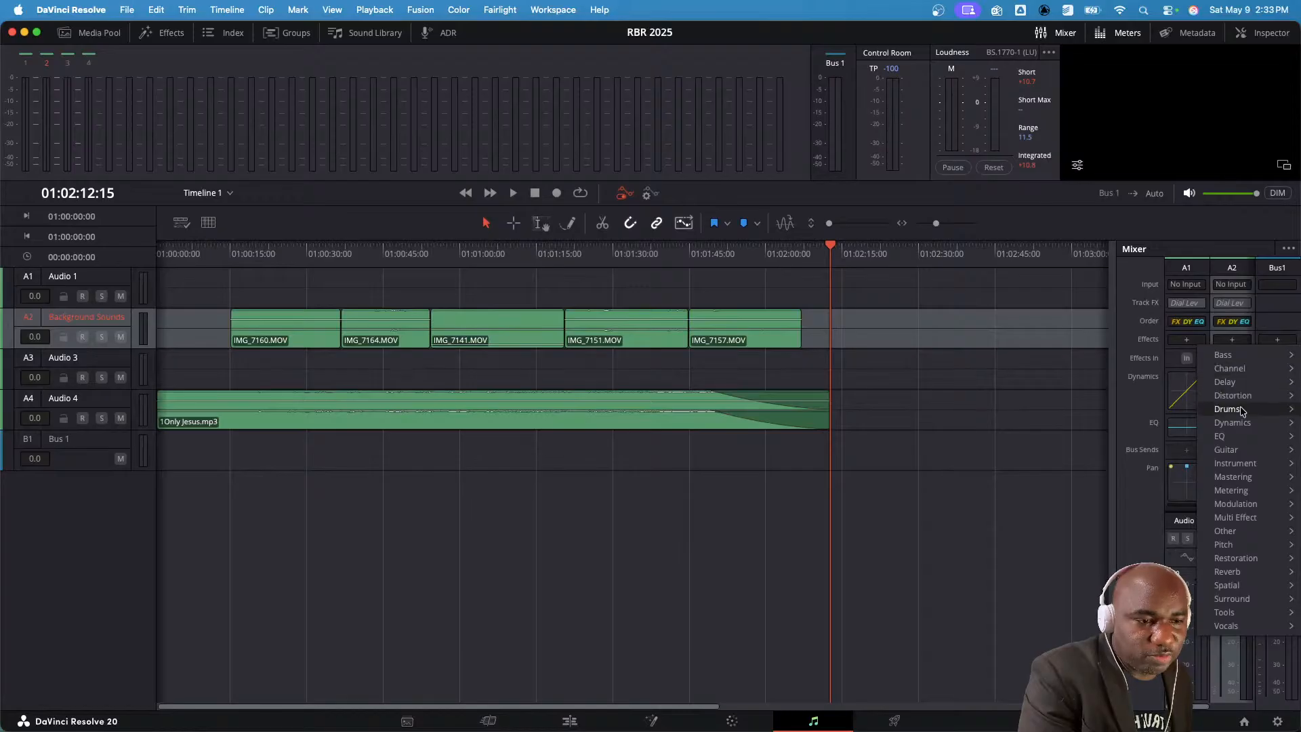
mouse_move(1245, 423)
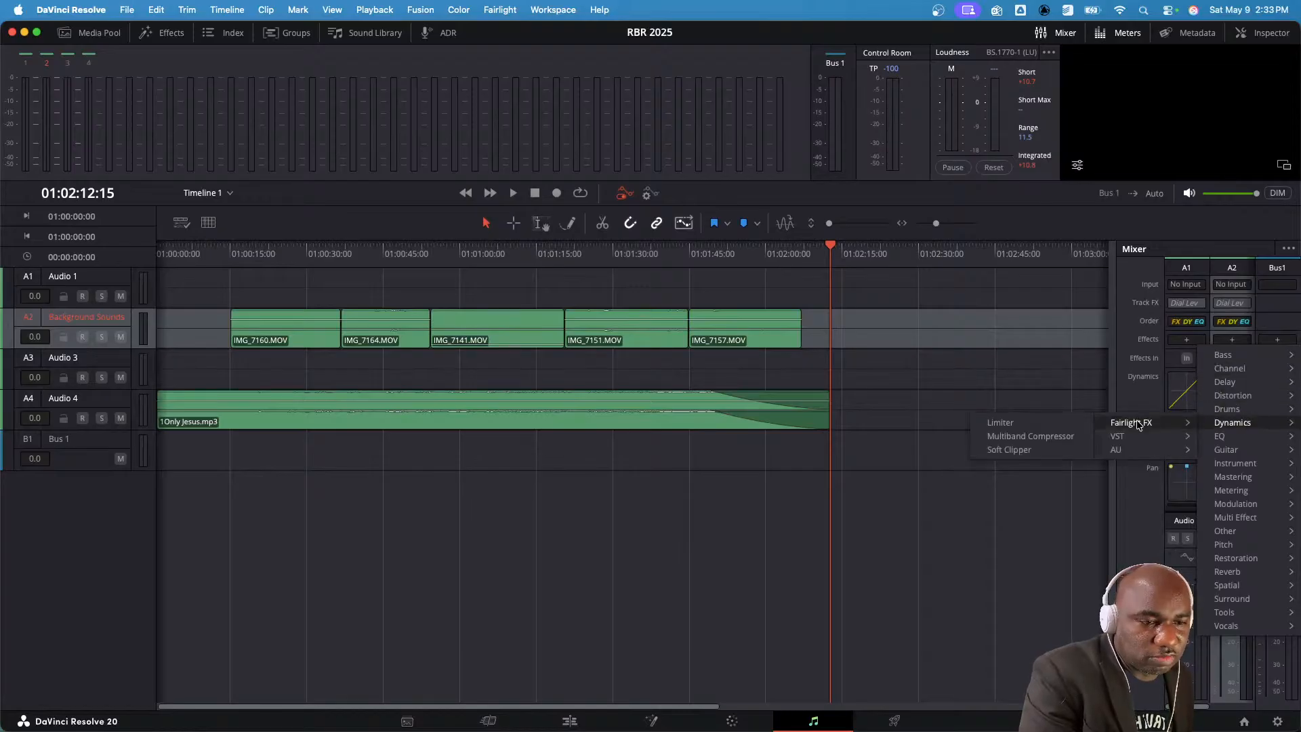
mouse_move(1137, 437)
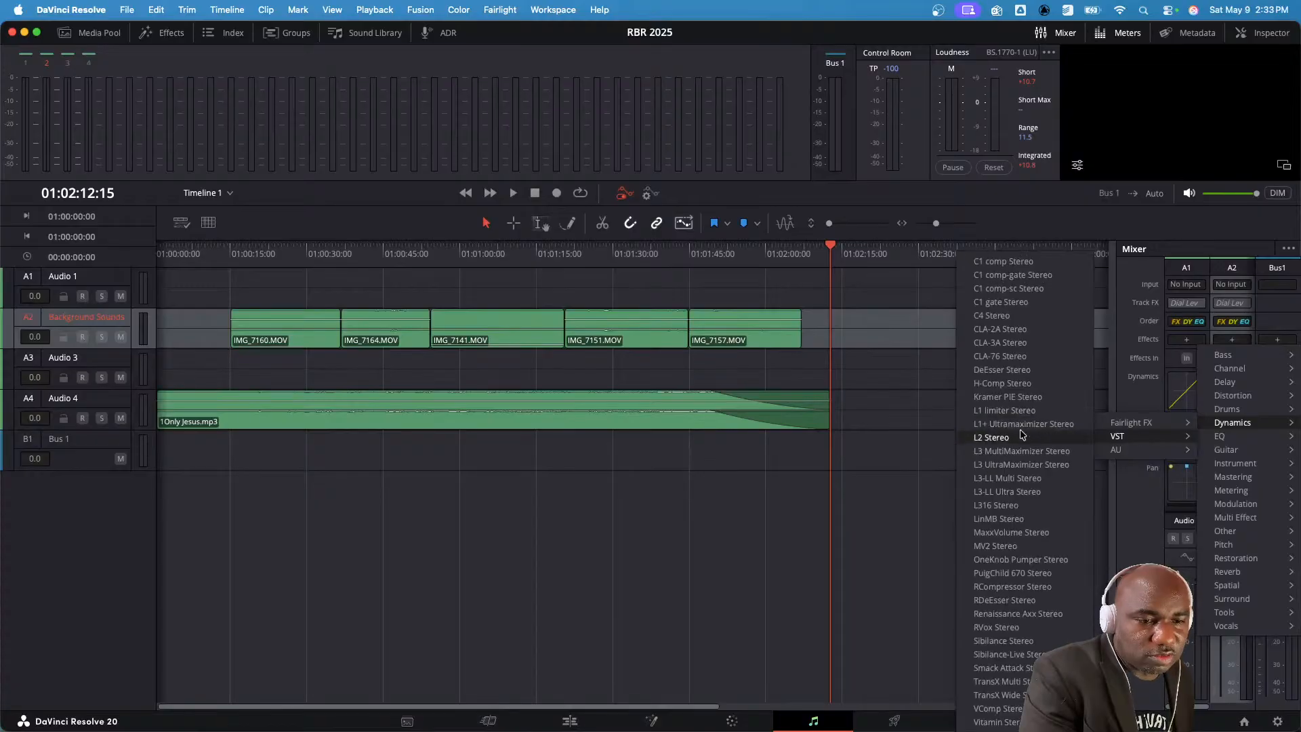
click(987, 441)
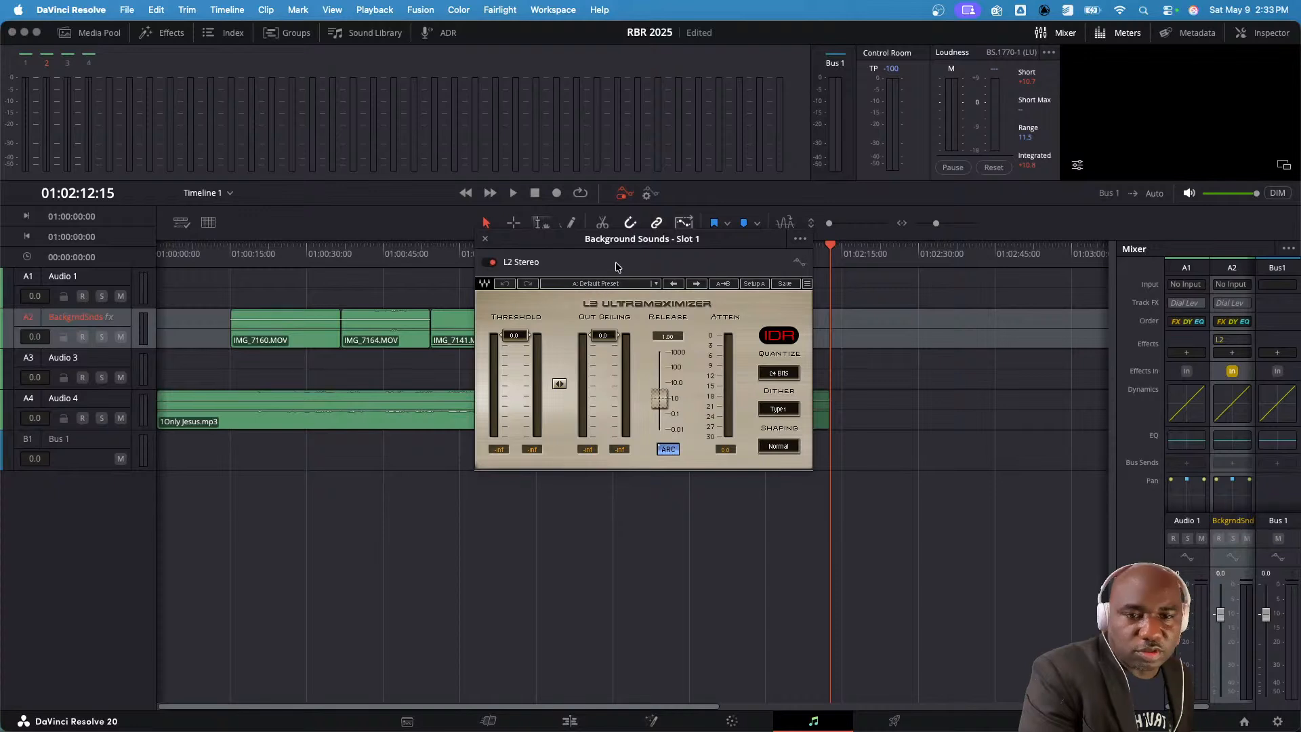
drag(554, 239, 1030, 285)
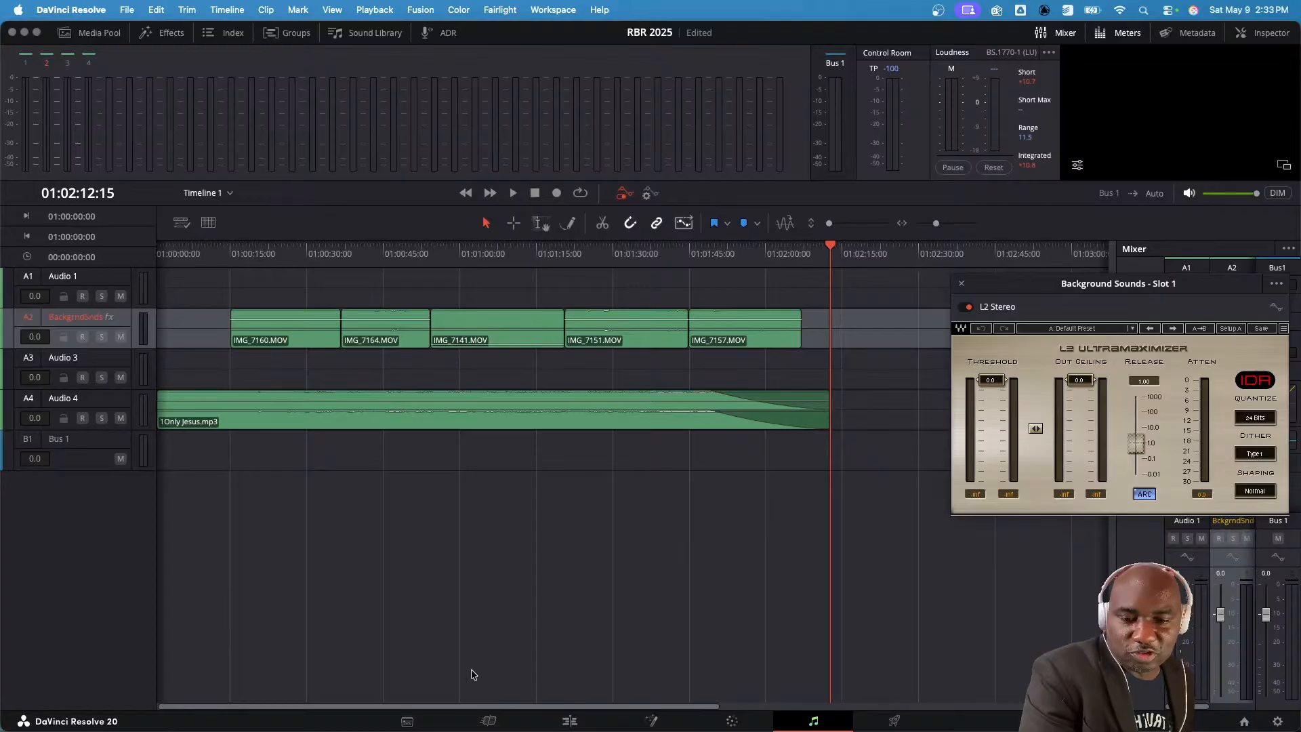
- Lower the audio volume of the IMG_7164.MOV clip on A2 to -5.0 on the Edit page
click(570, 721)
scroll(762, 626, left, 5)
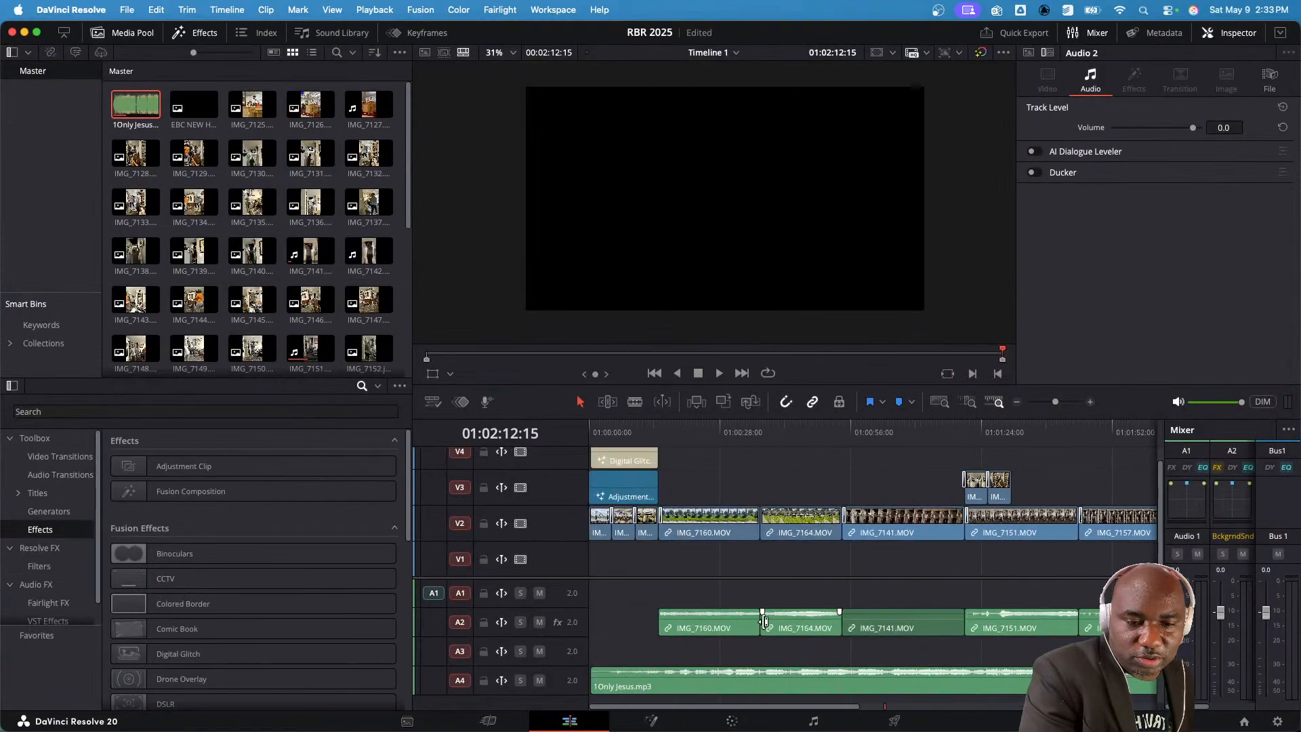
scroll(880, 624, right, 2)
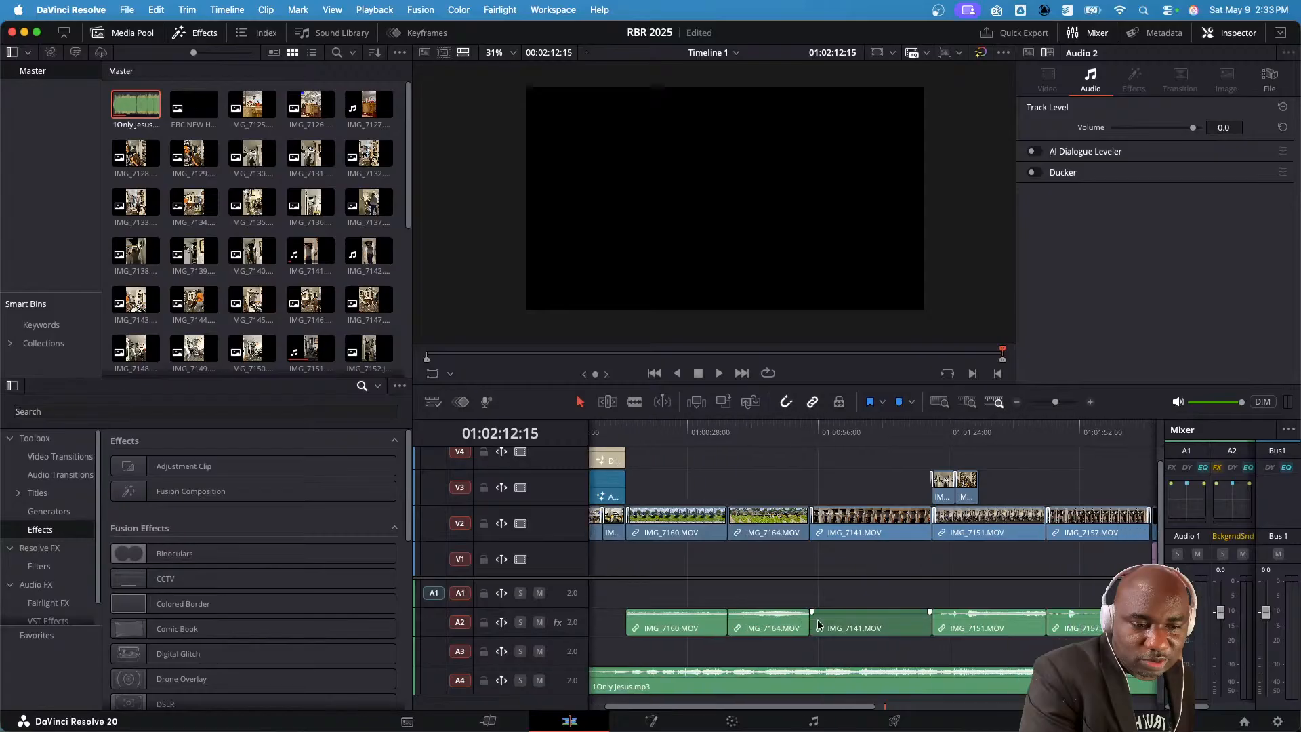
click(766, 618)
drag(761, 614, 759, 618)
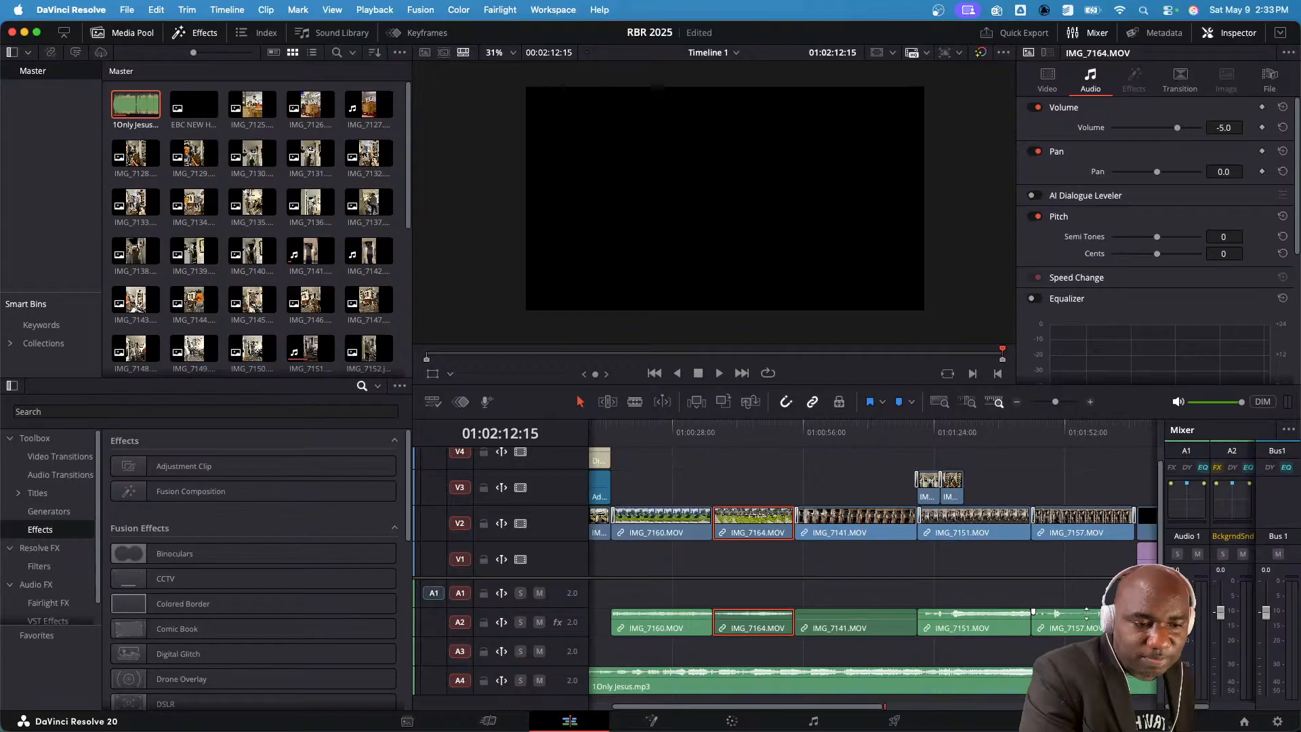
scroll(999, 581, right, 10)
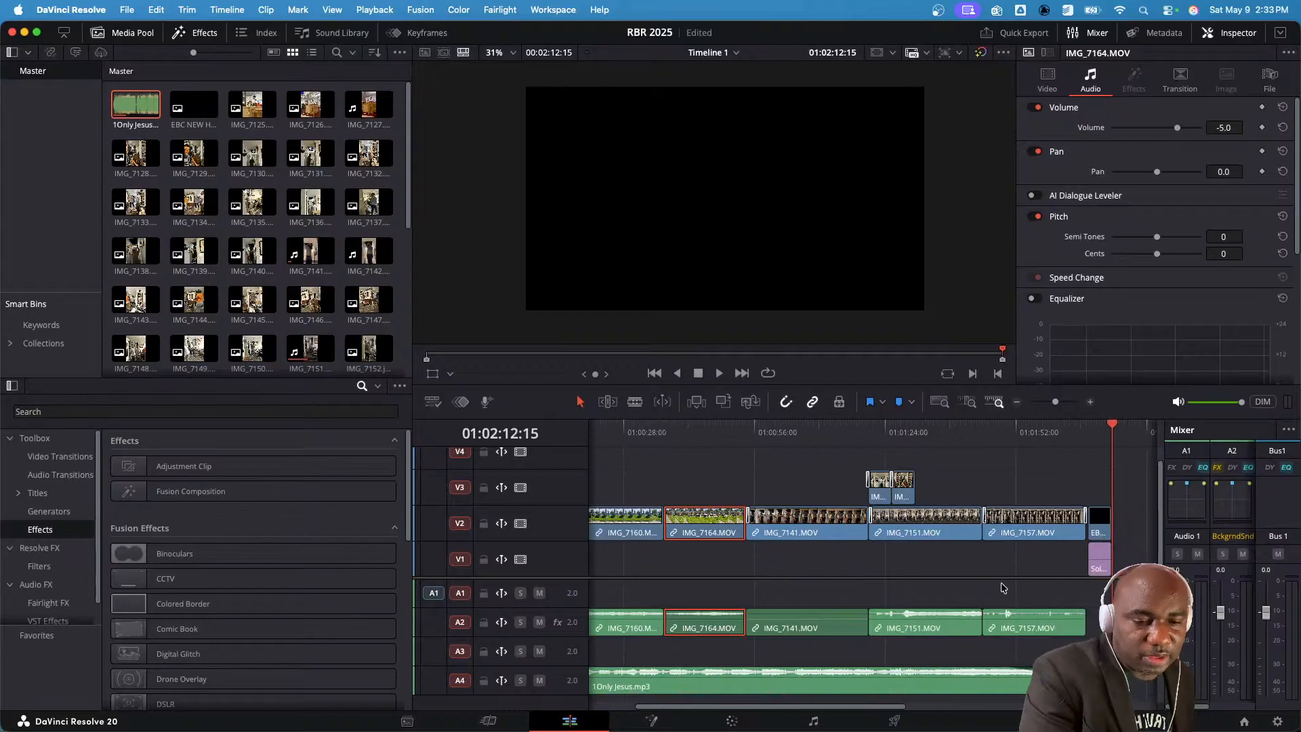
- On the Fairlight page, play from about 01:00:43 and set Background Sounds' L2 threshold to about -16.9 and output ceiling to about -1.2, closing the effect window
click(816, 719)
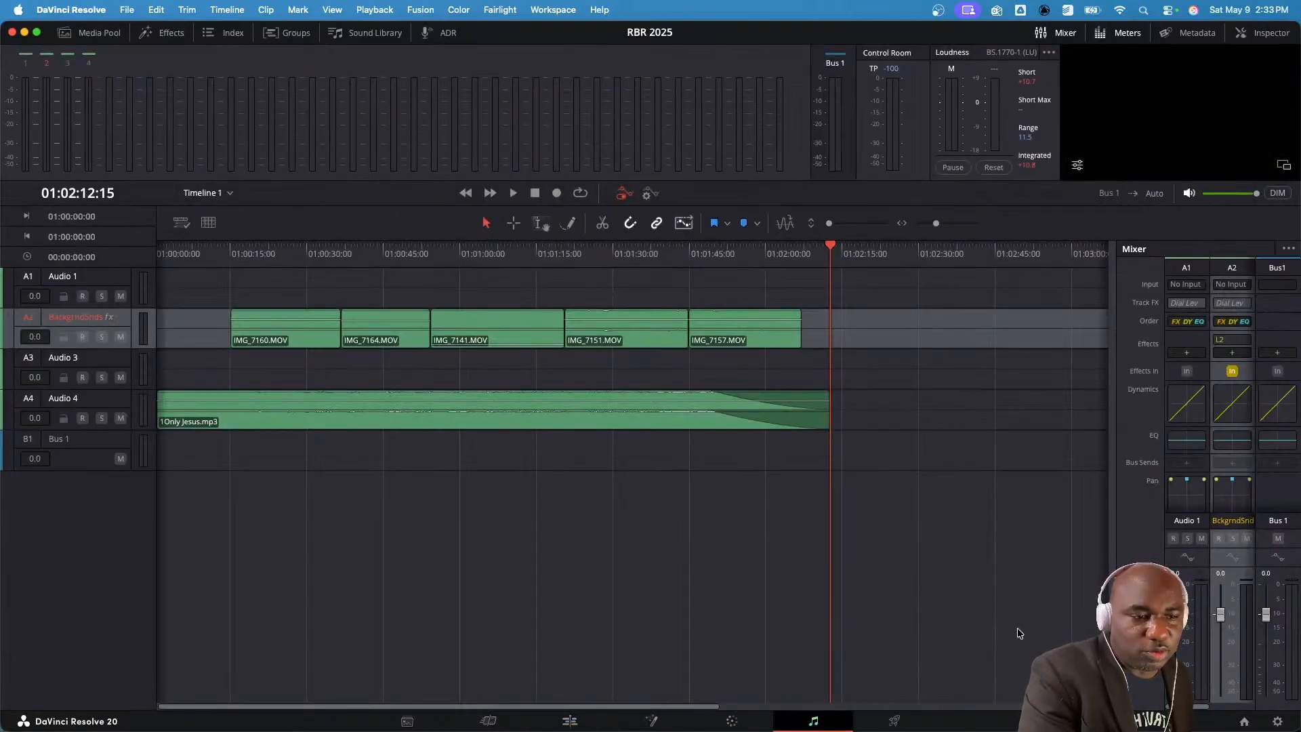
scroll(615, 710, right, 5)
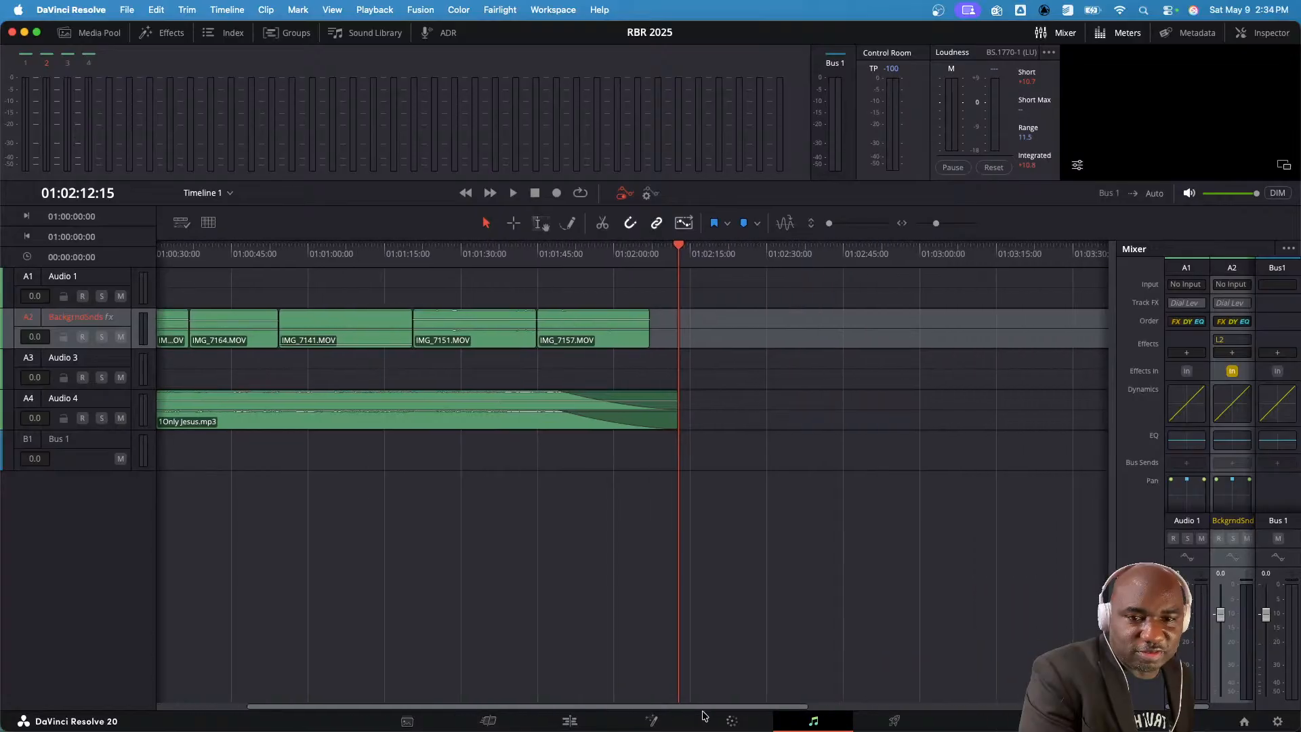
click(1235, 340)
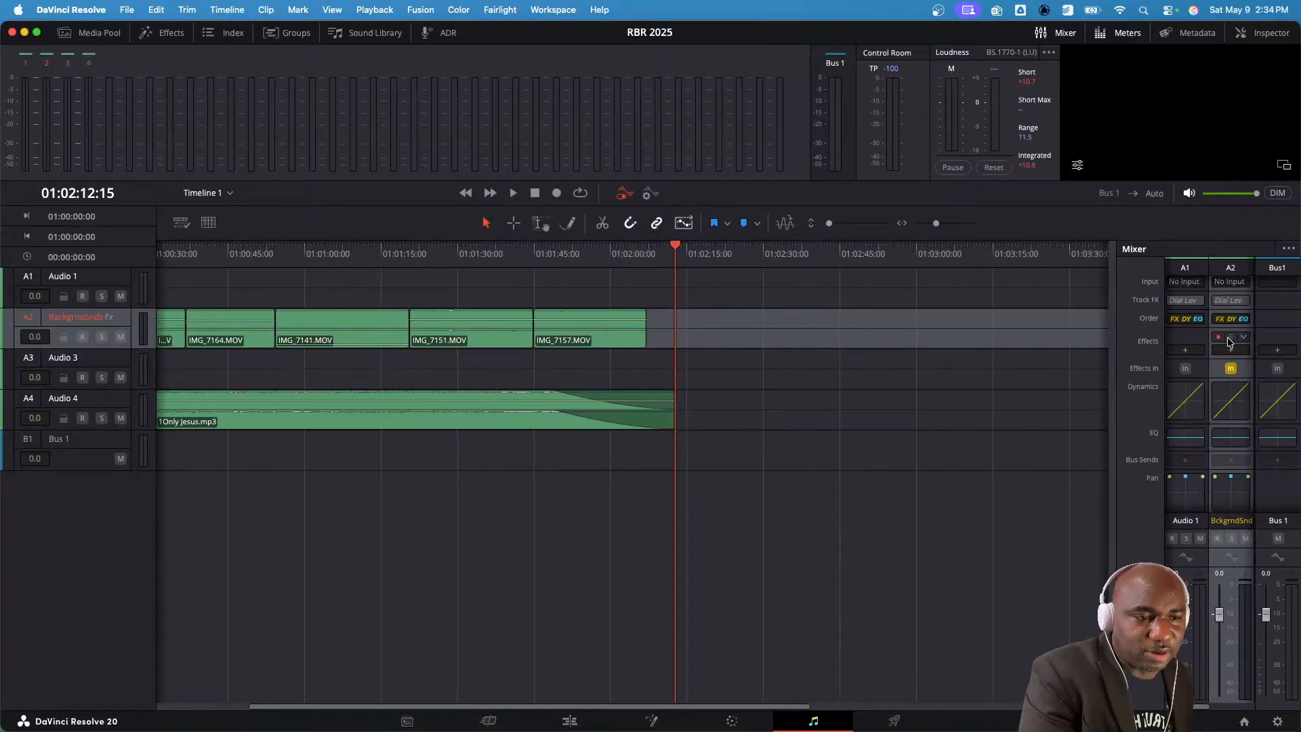
drag(1109, 290, 1038, 293)
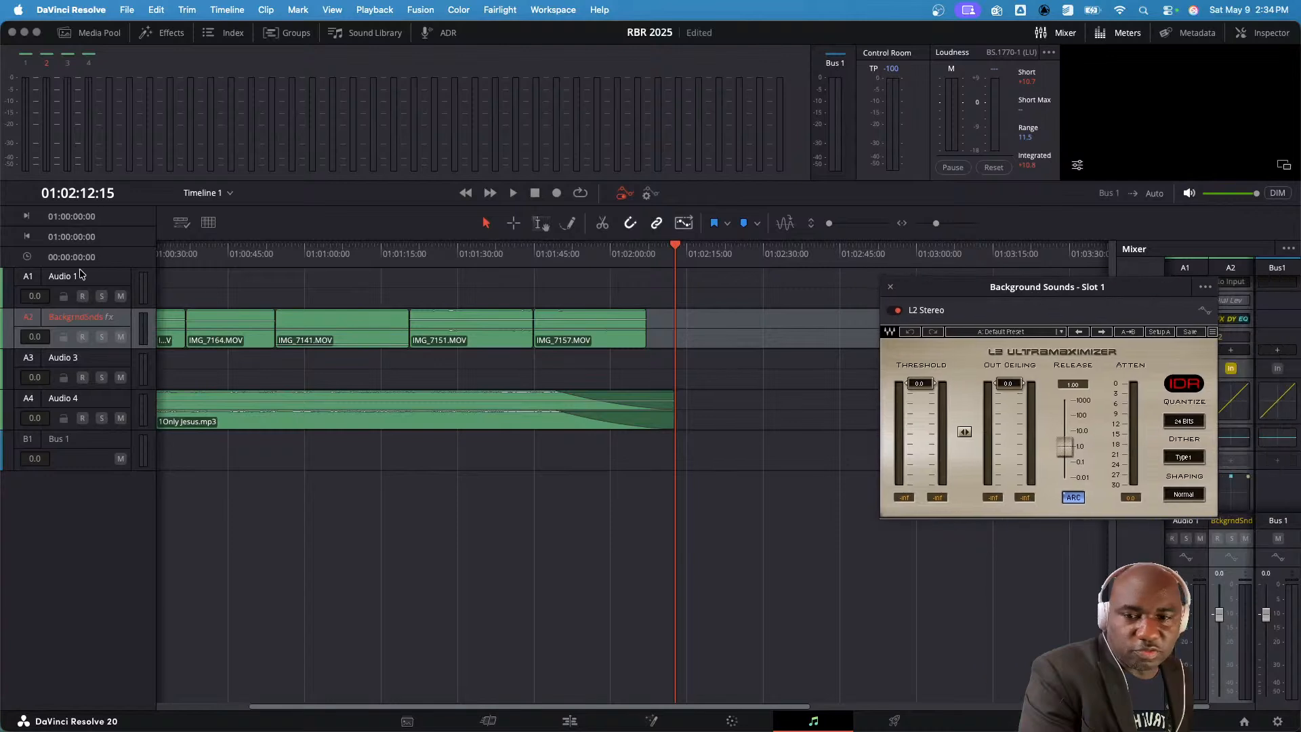
click(218, 255)
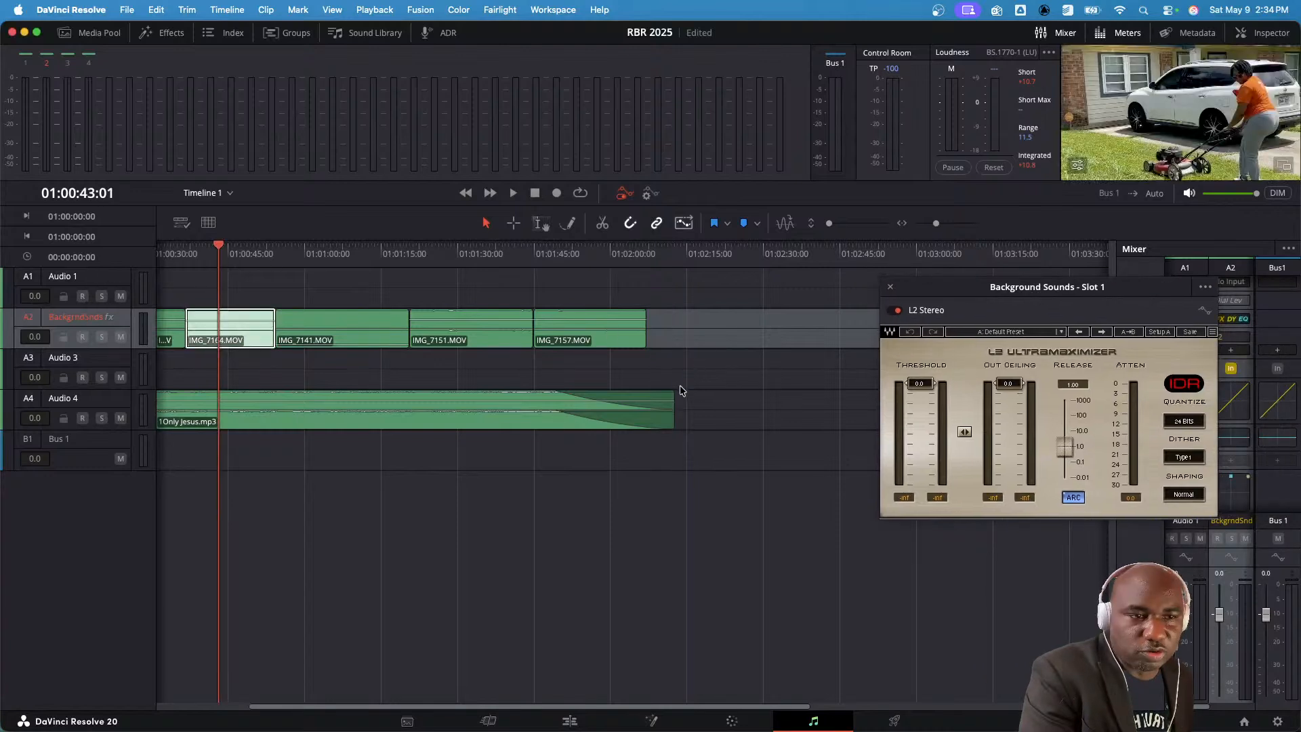
key(space)
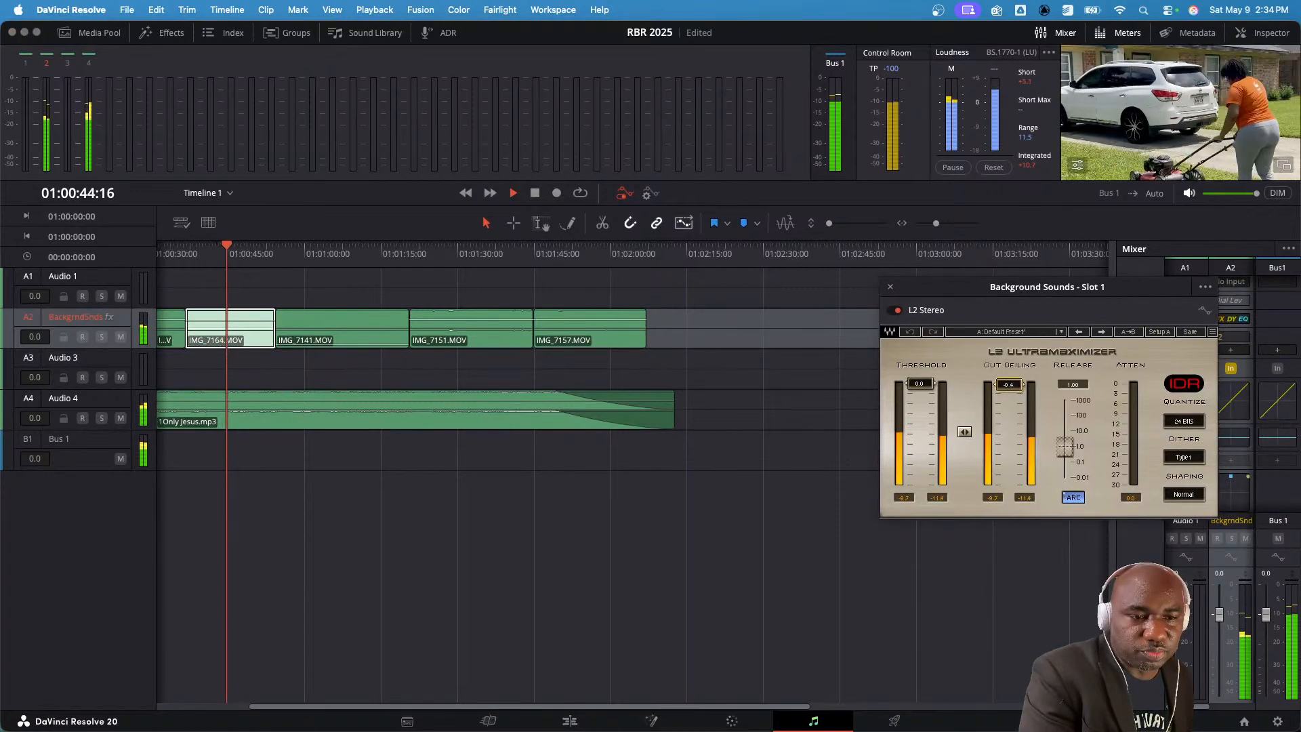
drag(1008, 384, 1008, 388)
drag(920, 383, 920, 439)
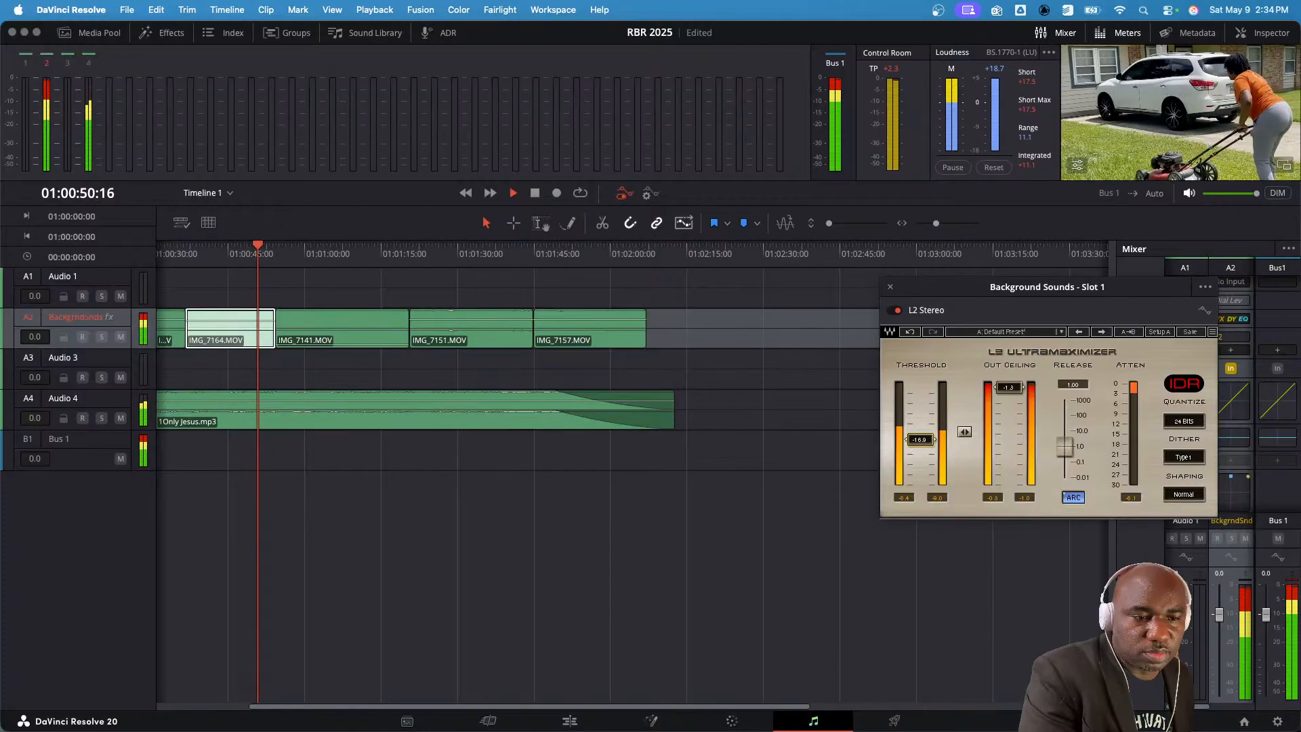
click(891, 287)
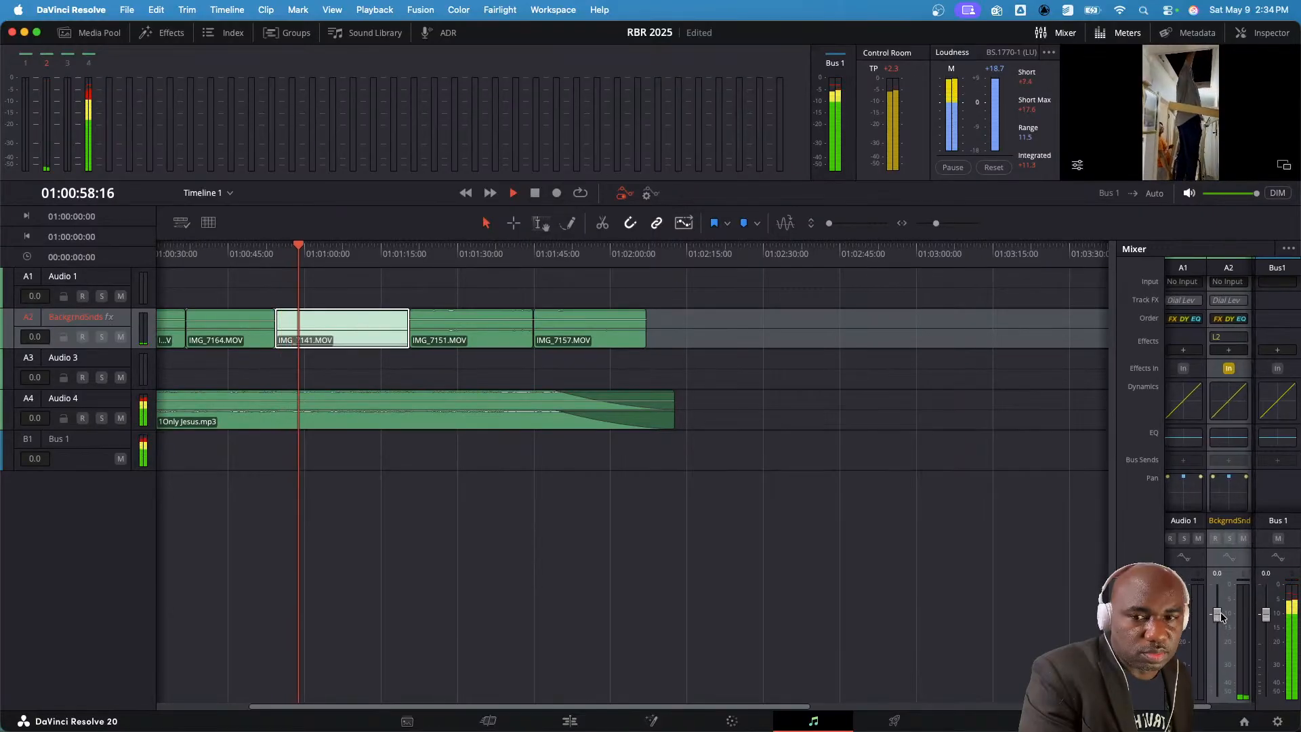
- Play from within IMG_7151.MOV while lowering the Background Sounds track fader to about -6.9 dB, and go to the Edit page
click(437, 257)
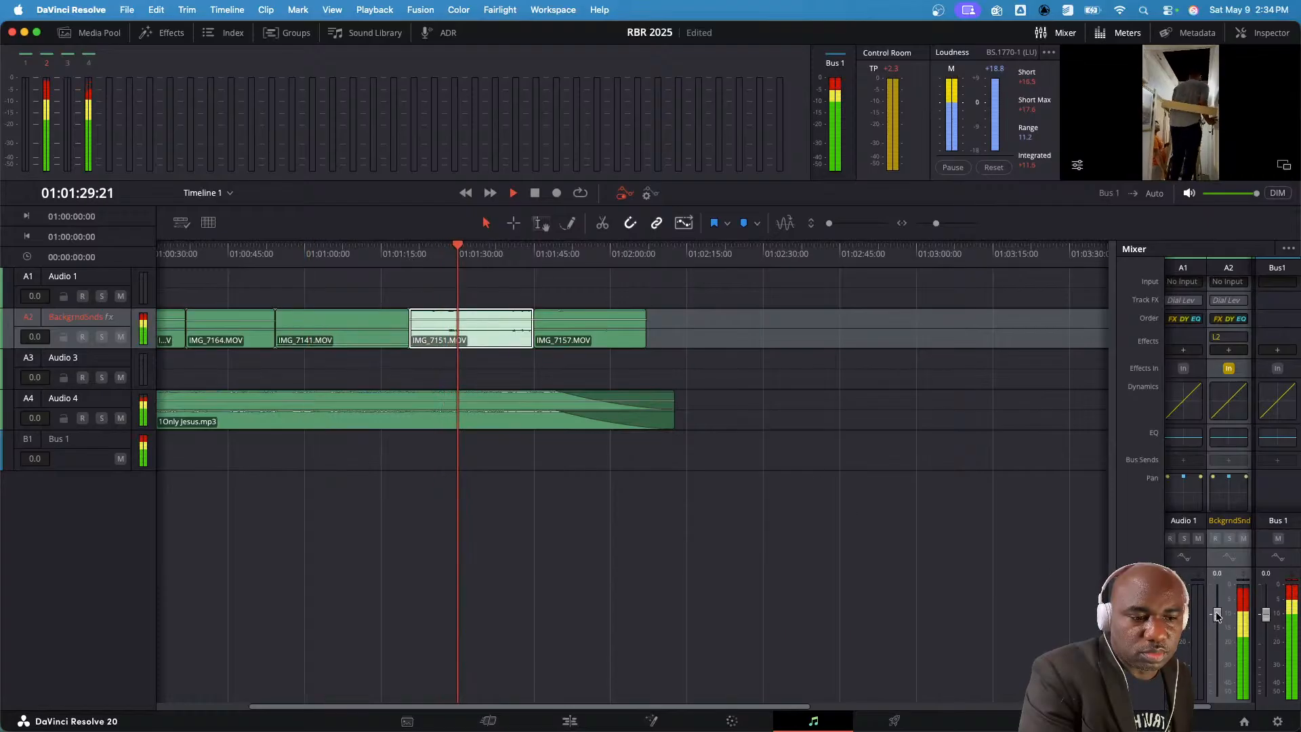
drag(1217, 615, 1218, 641)
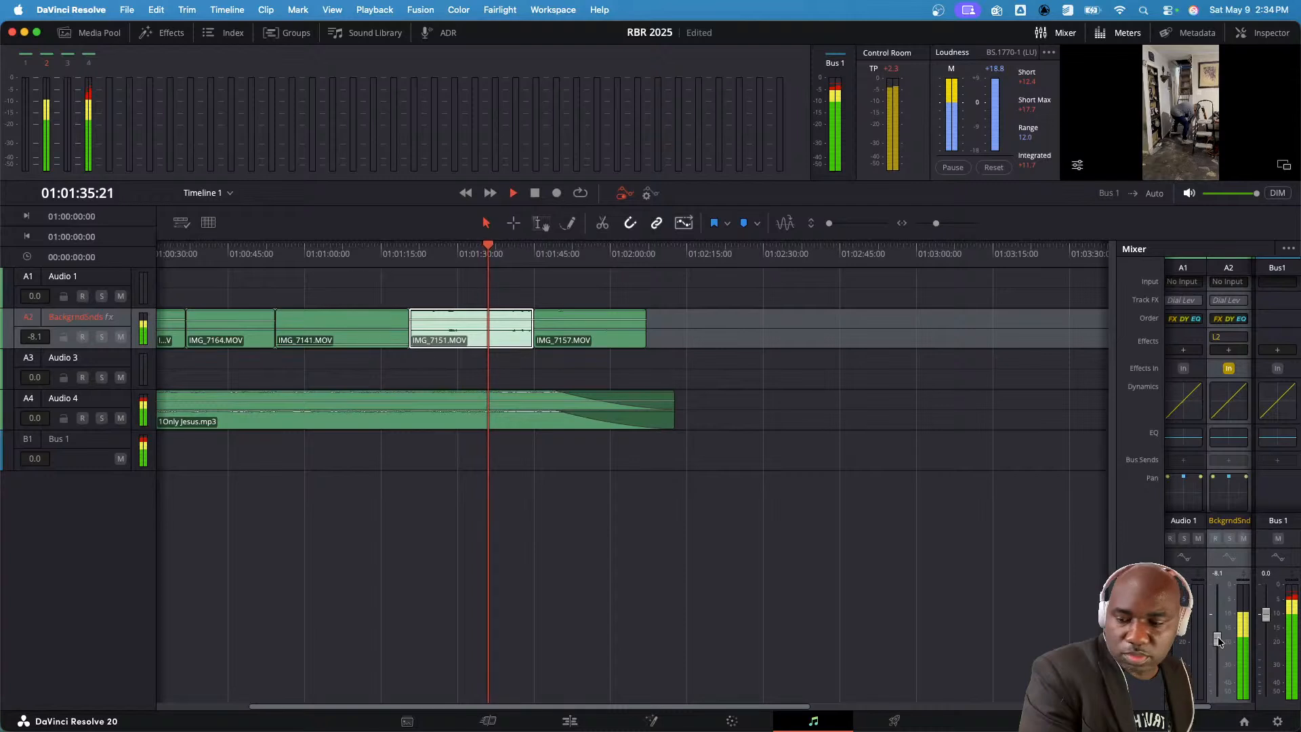
drag(1218, 641, 1219, 643)
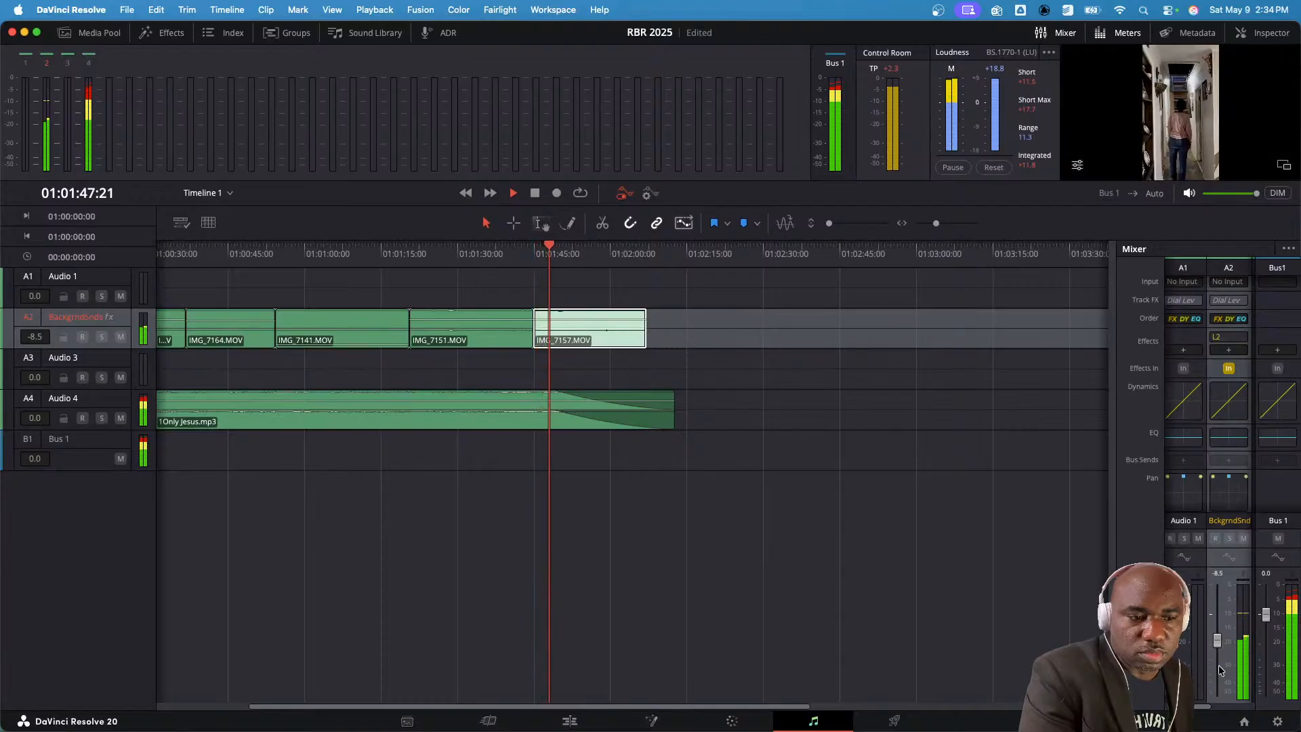
drag(1218, 647, 1218, 638)
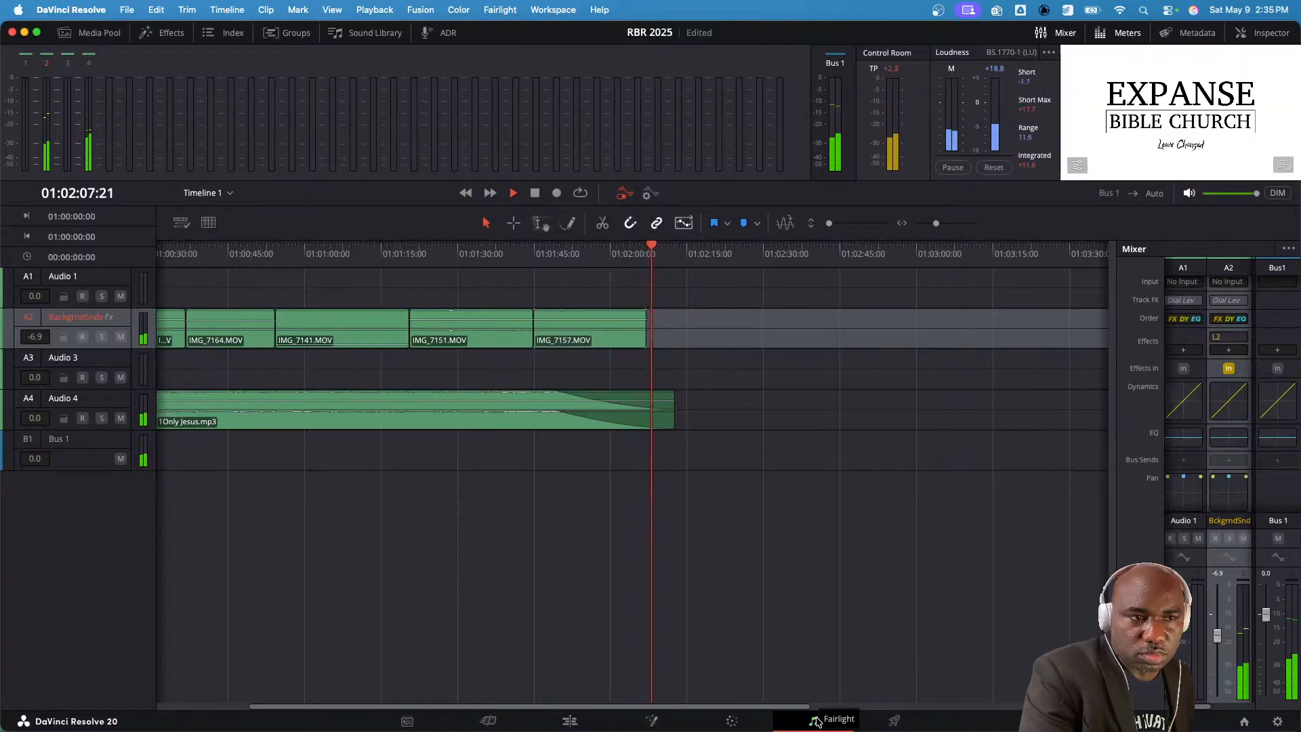
click(487, 720)
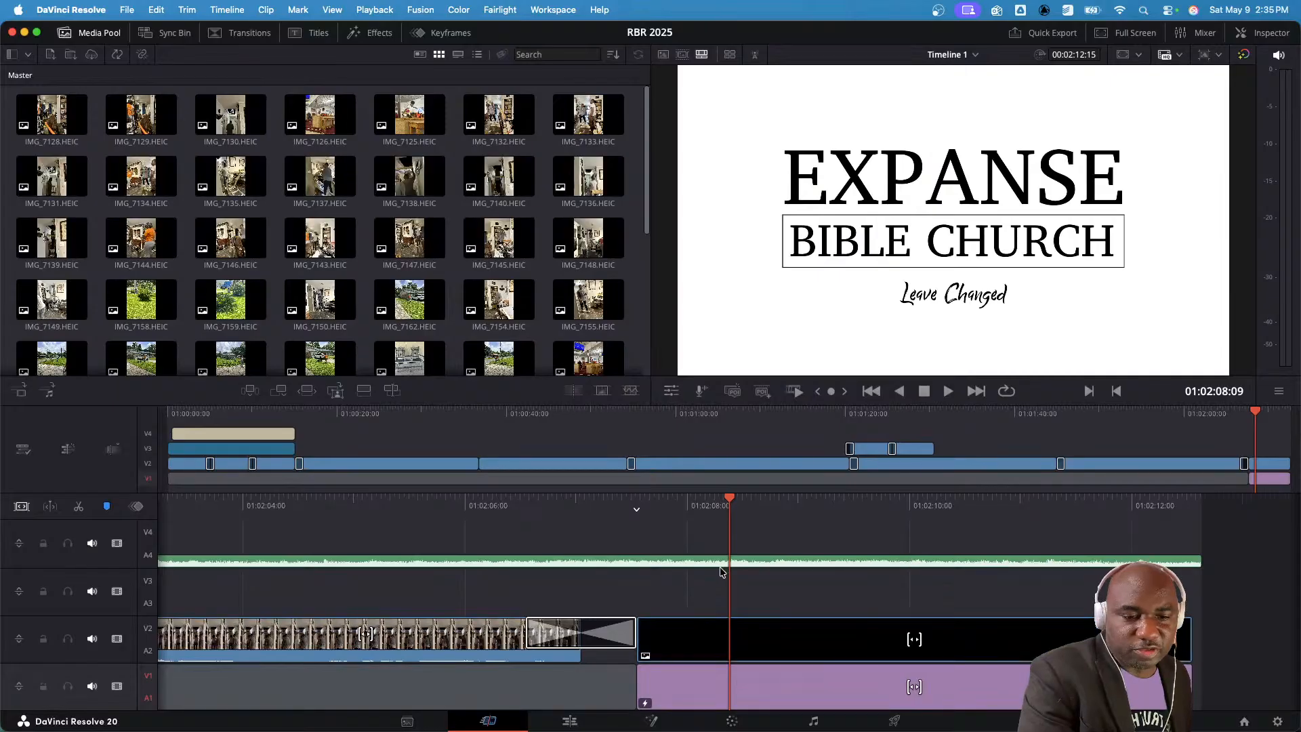
click(569, 722)
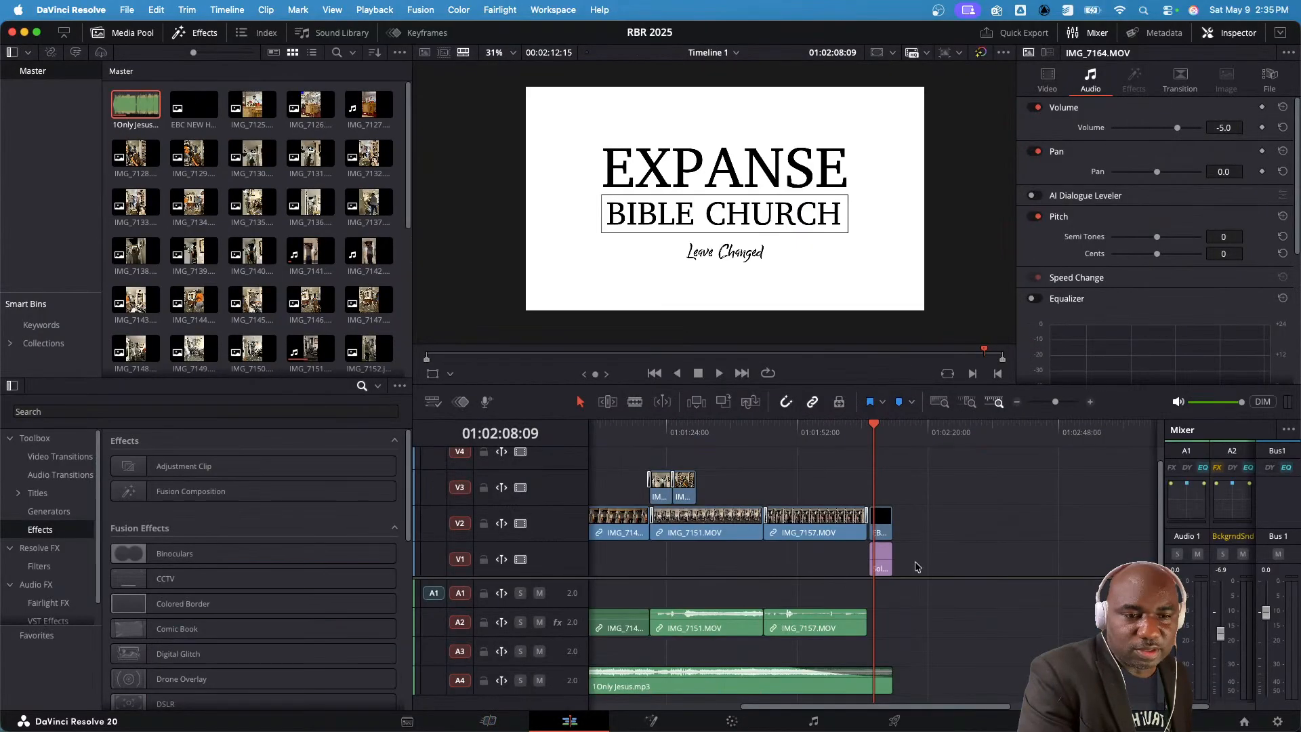
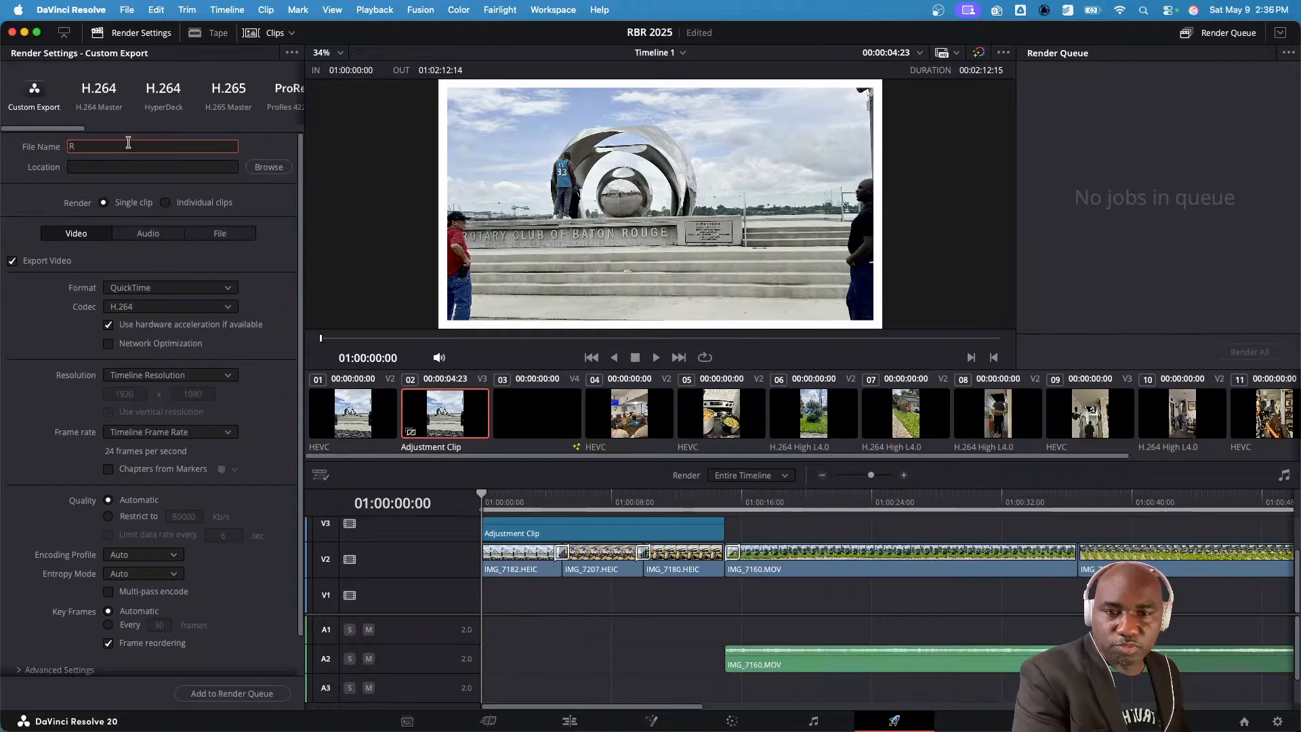
- Name the export file ReviveBR2025 and set its destination to the Exports folder on TV Drive
text(ev)
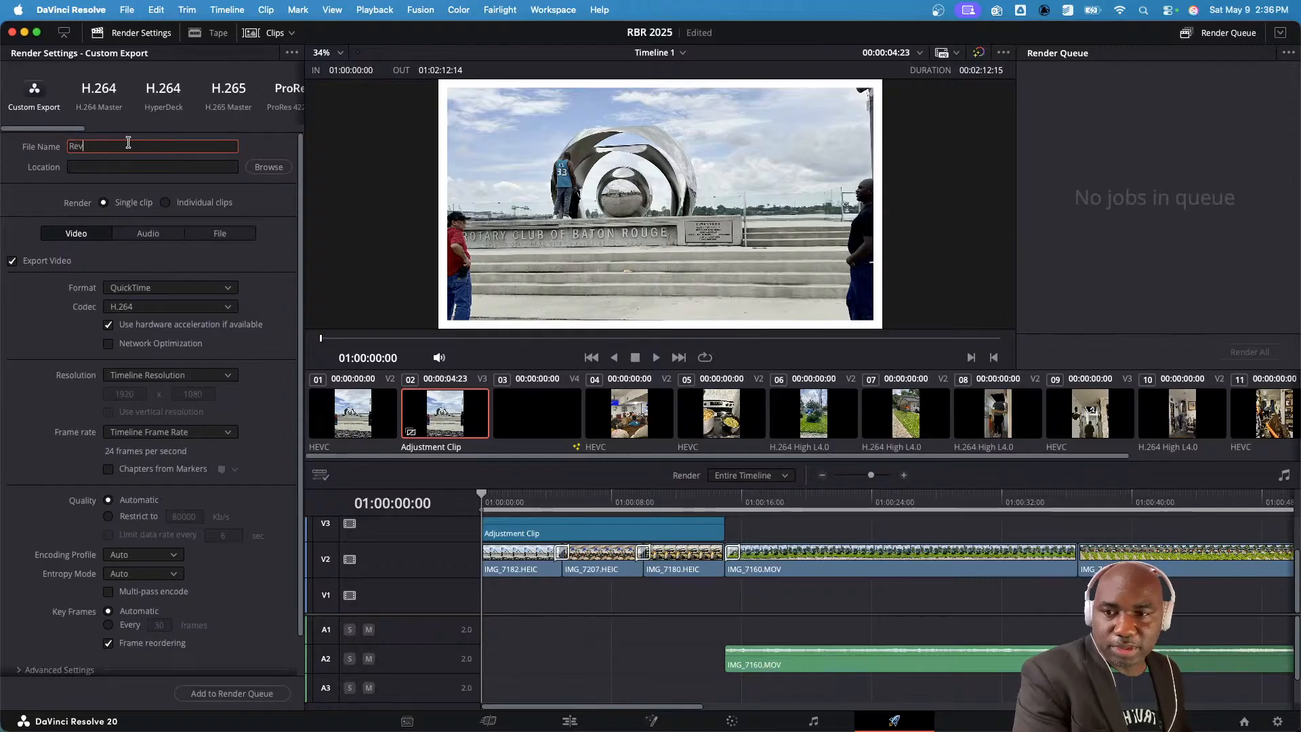
text(iveBR)
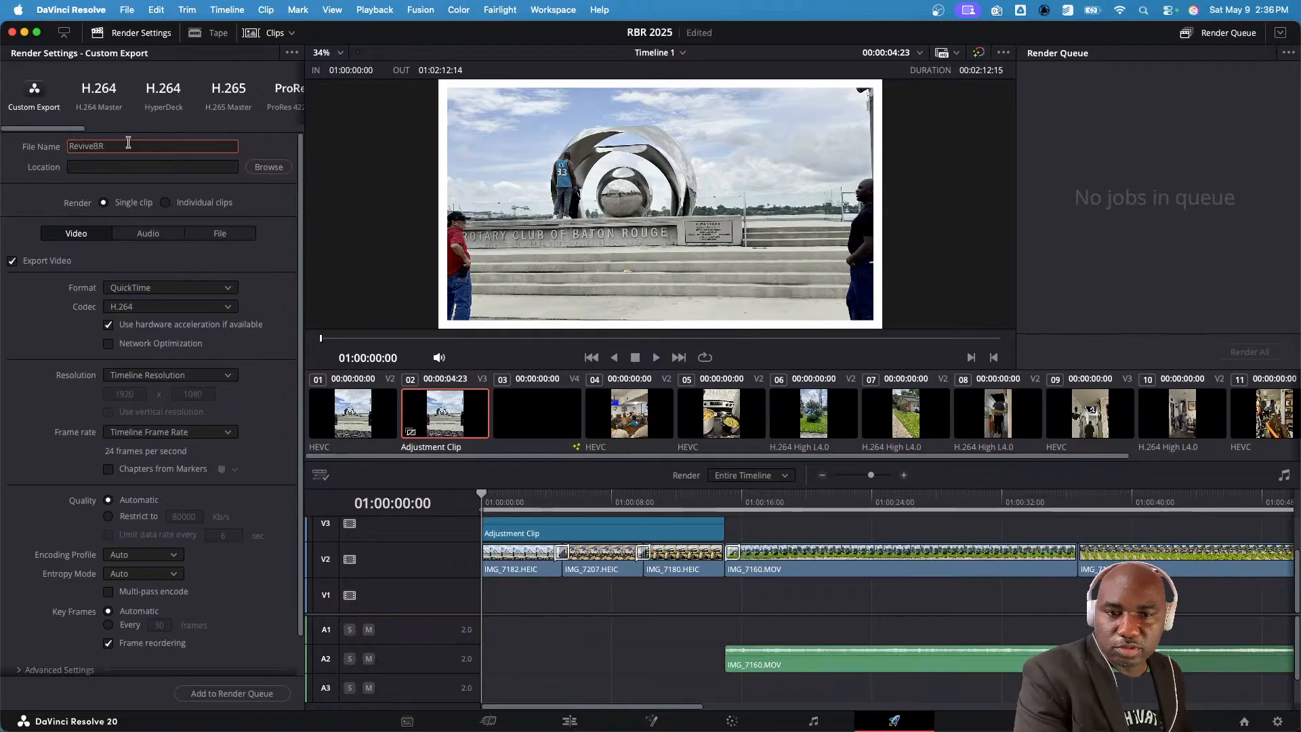
text(2025)
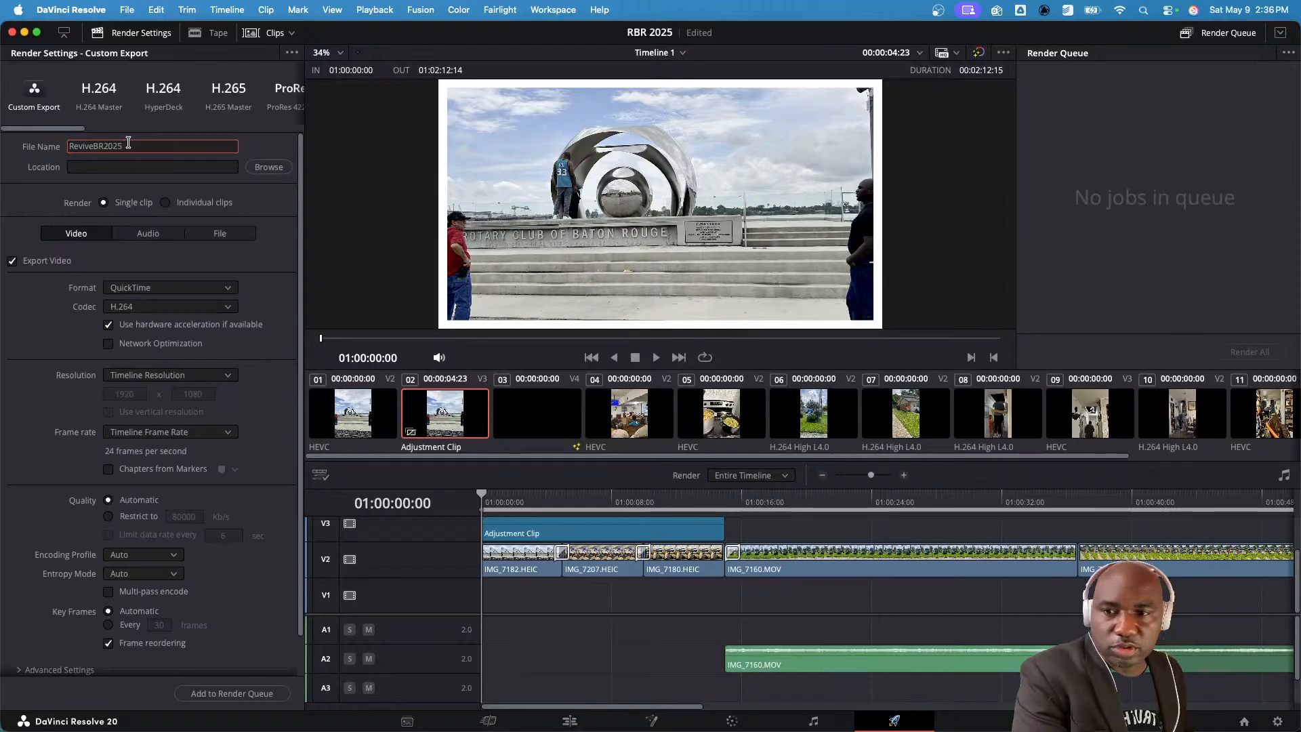
click(275, 169)
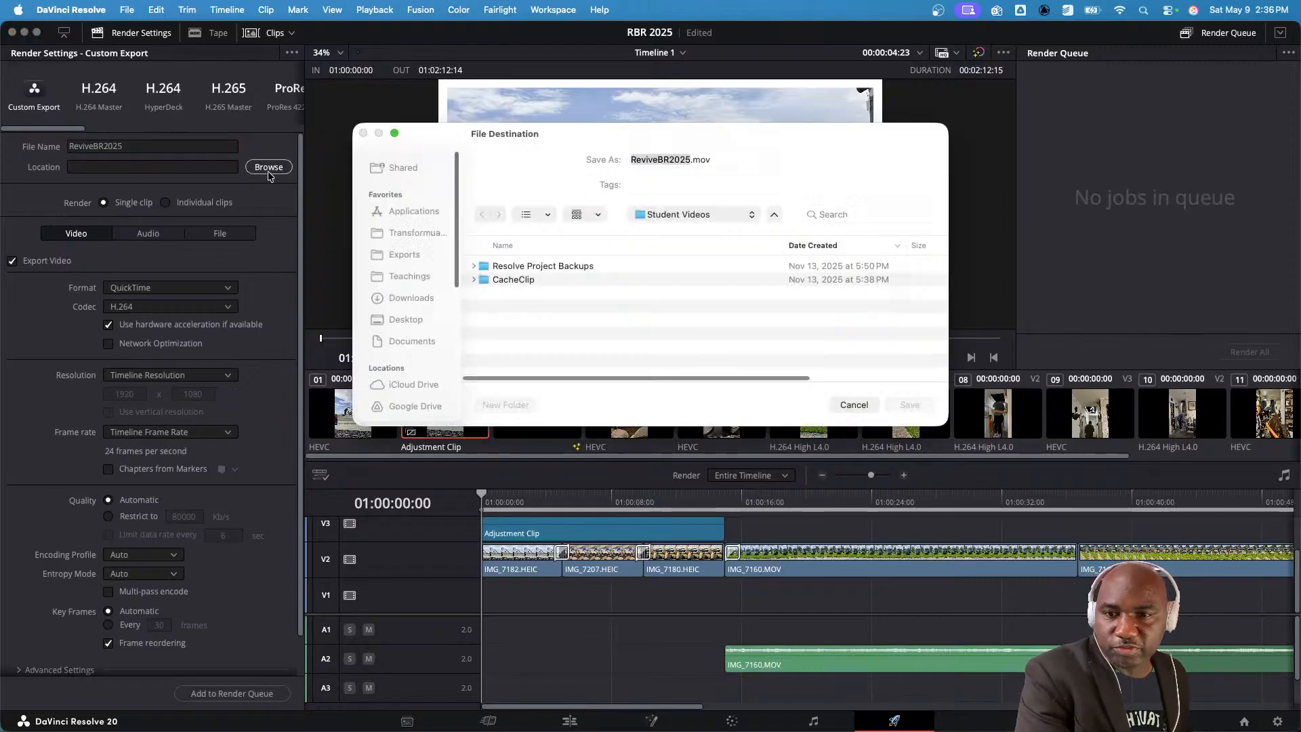
scroll(399, 351, down, 3)
click(399, 344)
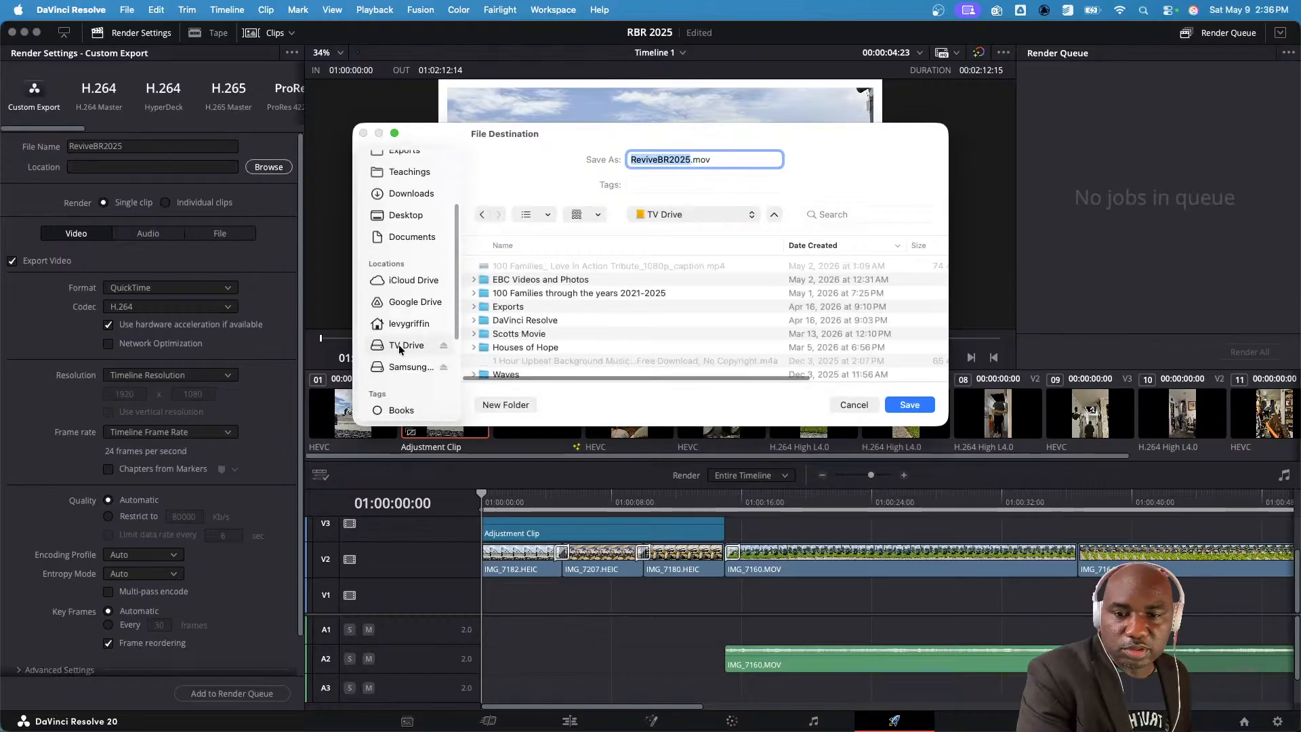
double_click(506, 307)
click(912, 405)
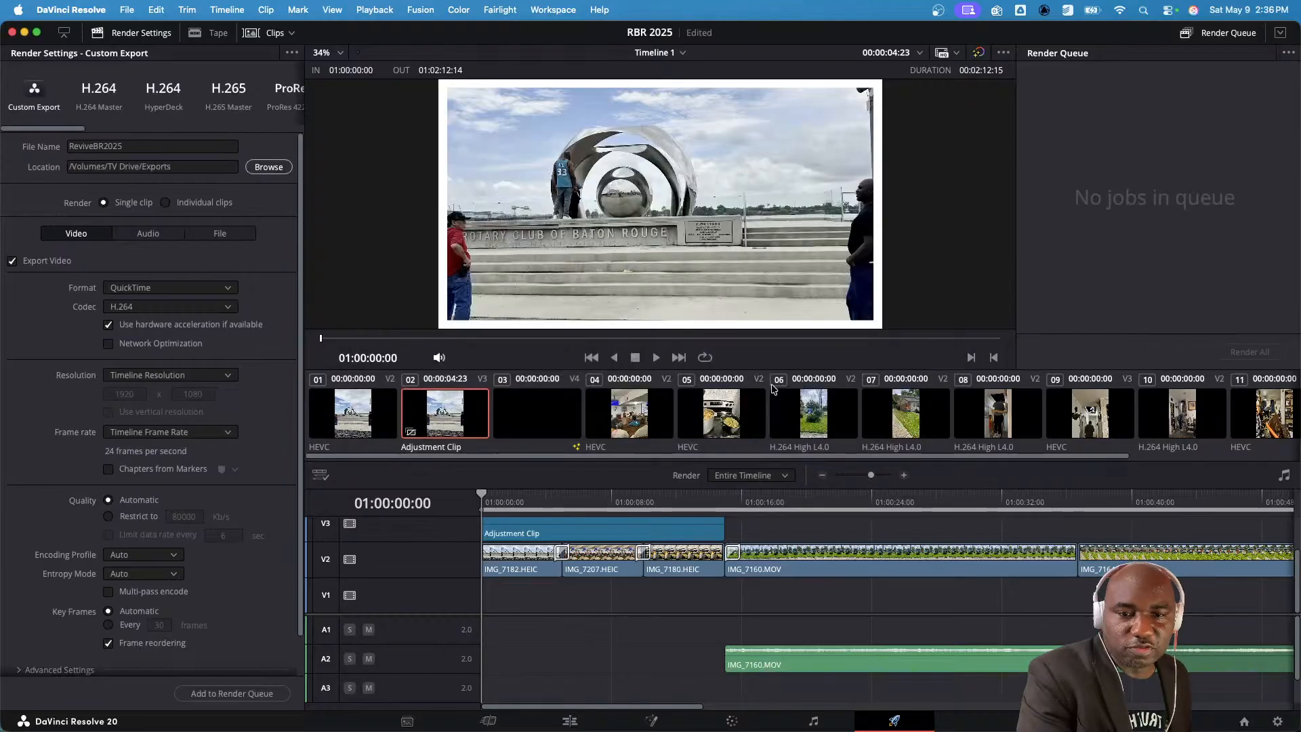
- Add the QuickTime H.264 export to the render queue, start rendering it, and switch to OBS
scroll(244, 261, down, 2)
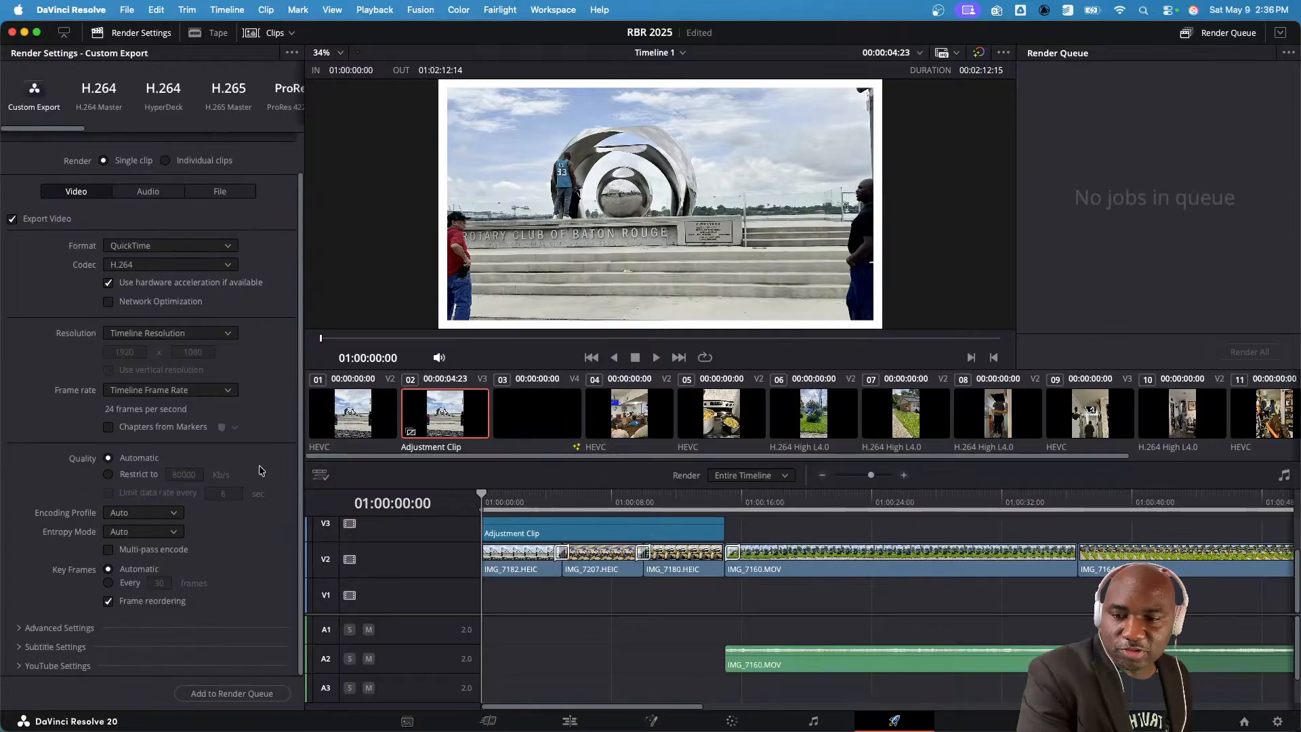
click(235, 694)
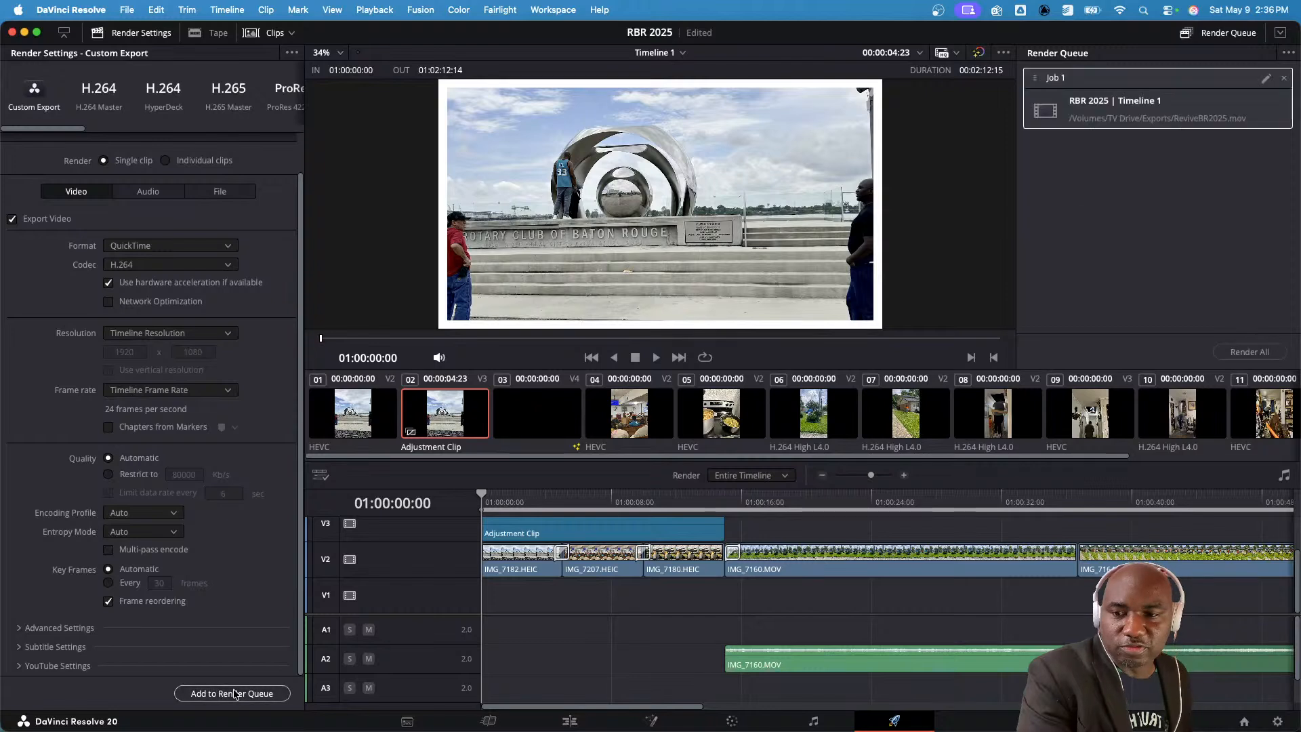
click(1237, 353)
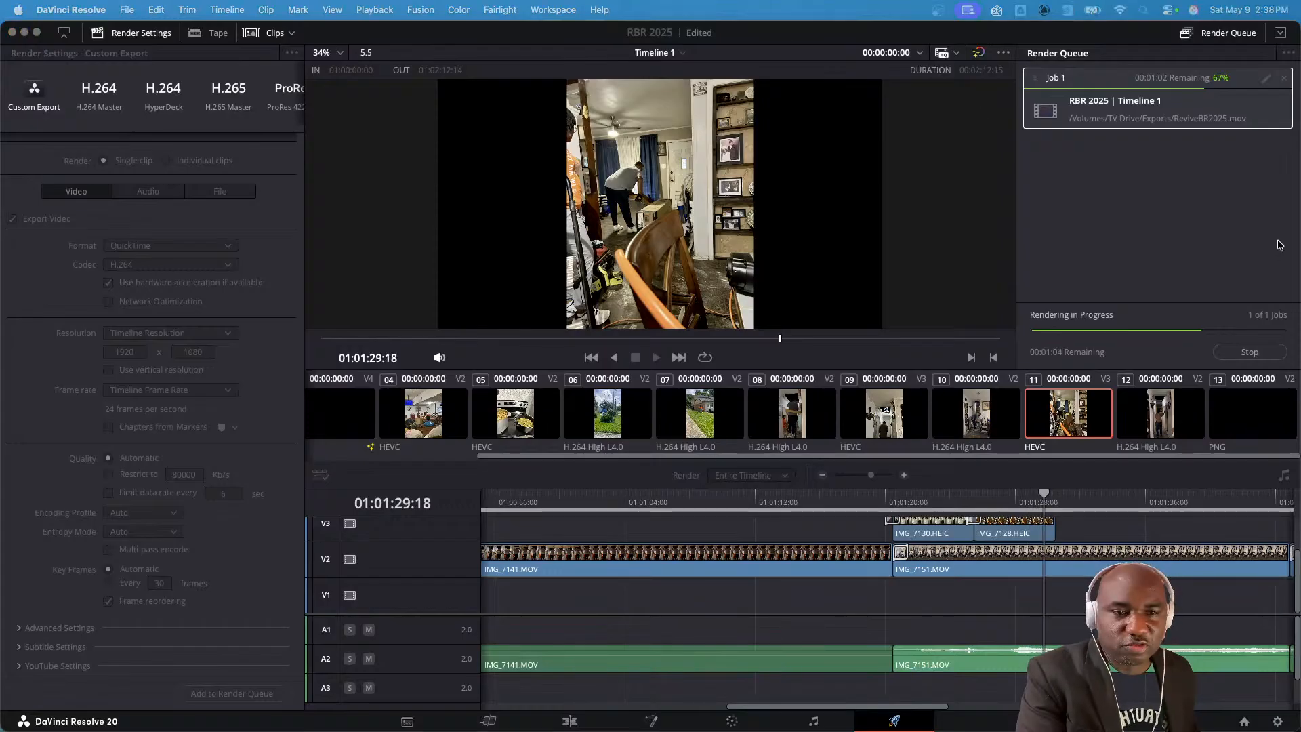
key(super+Tab)
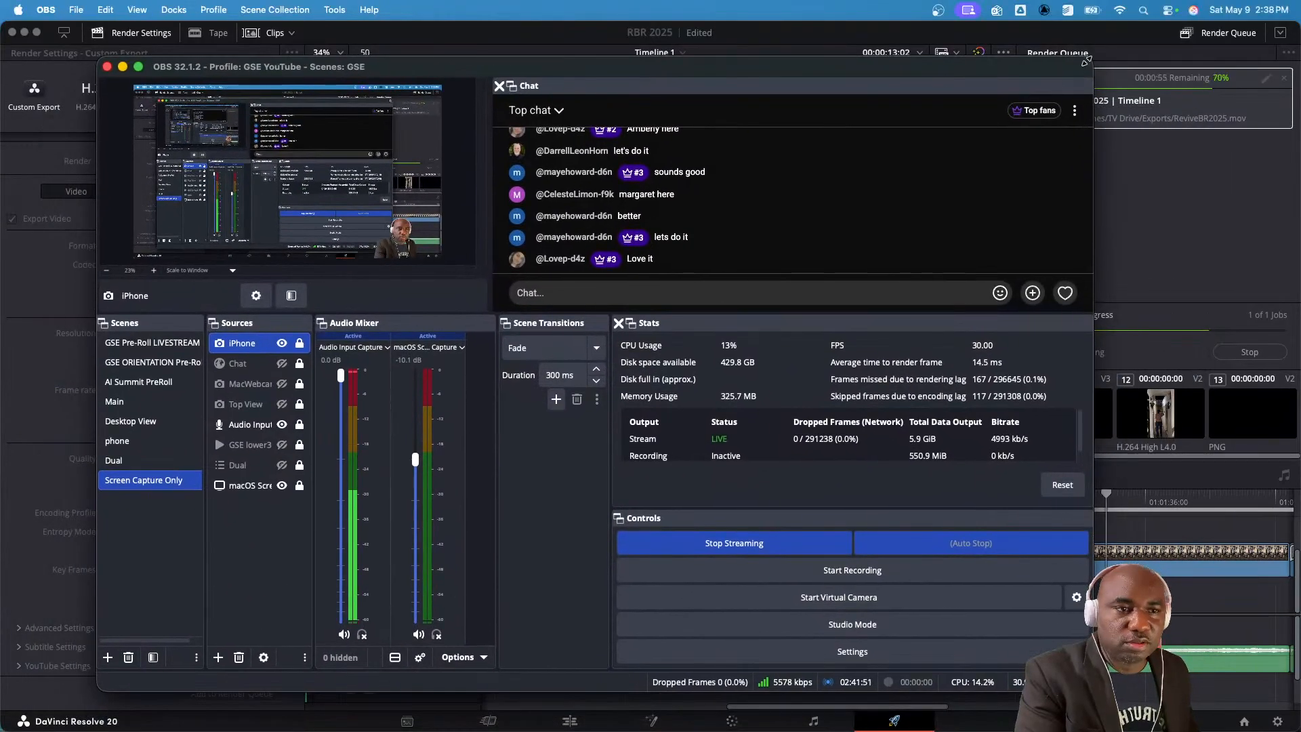
- Resize and reposition the OBS window, and minimize it to uncover the render in DaVinci Resolve
double_click(632, 79)
drag(1053, 89, 1089, 73)
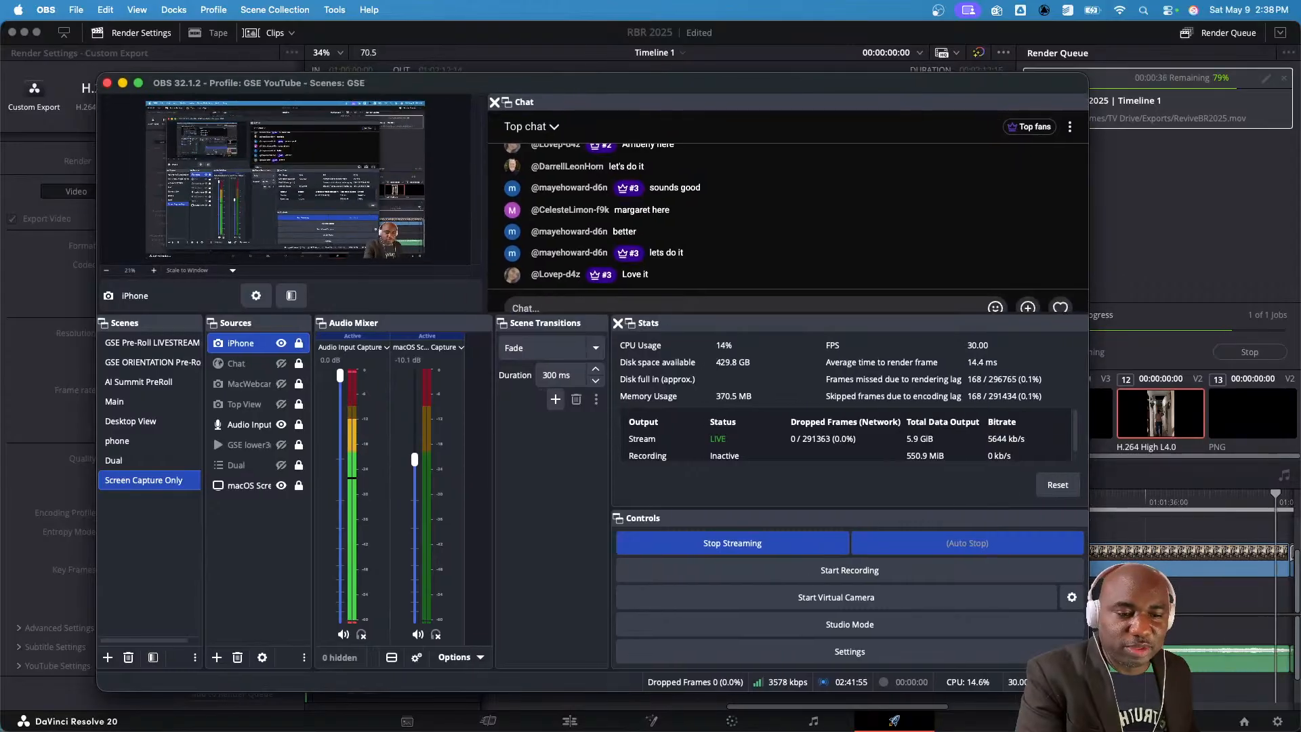
double_click(808, 88)
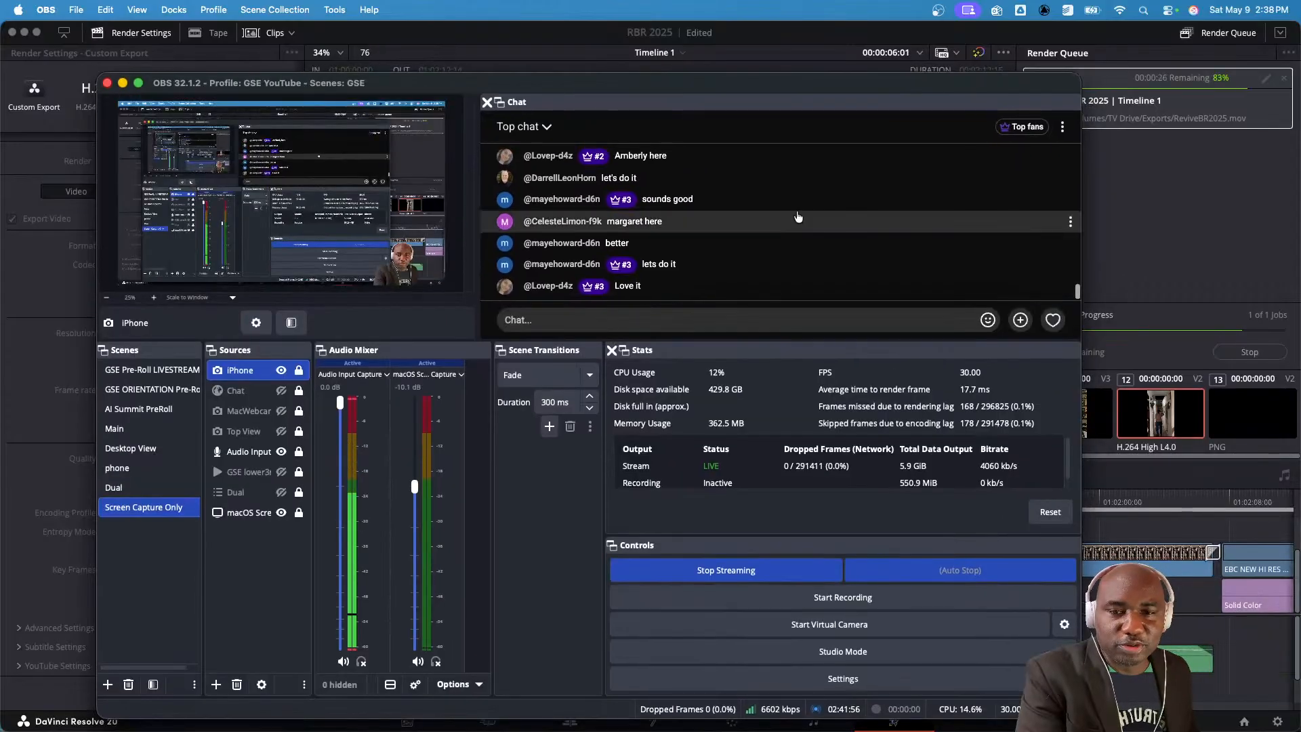
drag(809, 89, 549, 143)
key(super+m)
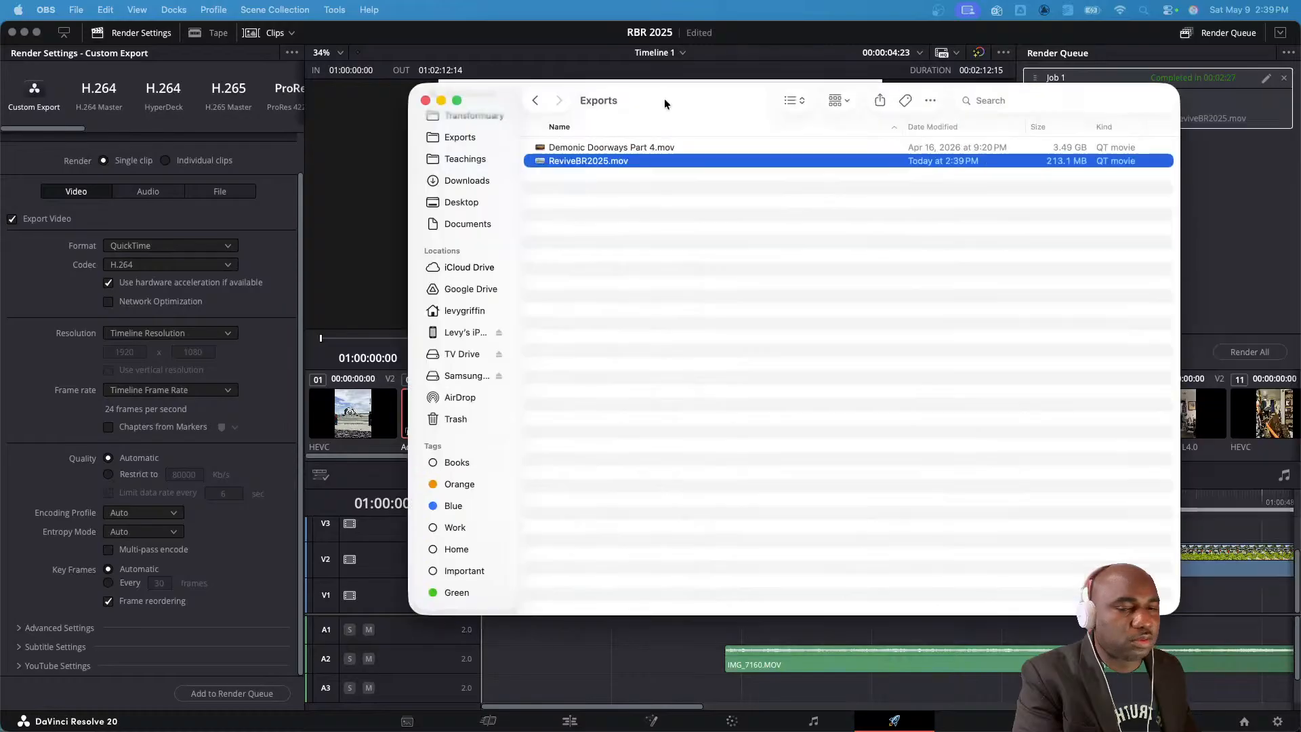
- Open the exported ReviveBR2025.mov from the Exports folder in QuickTime Player and review its playback in full screen
drag(664, 99, 710, 104)
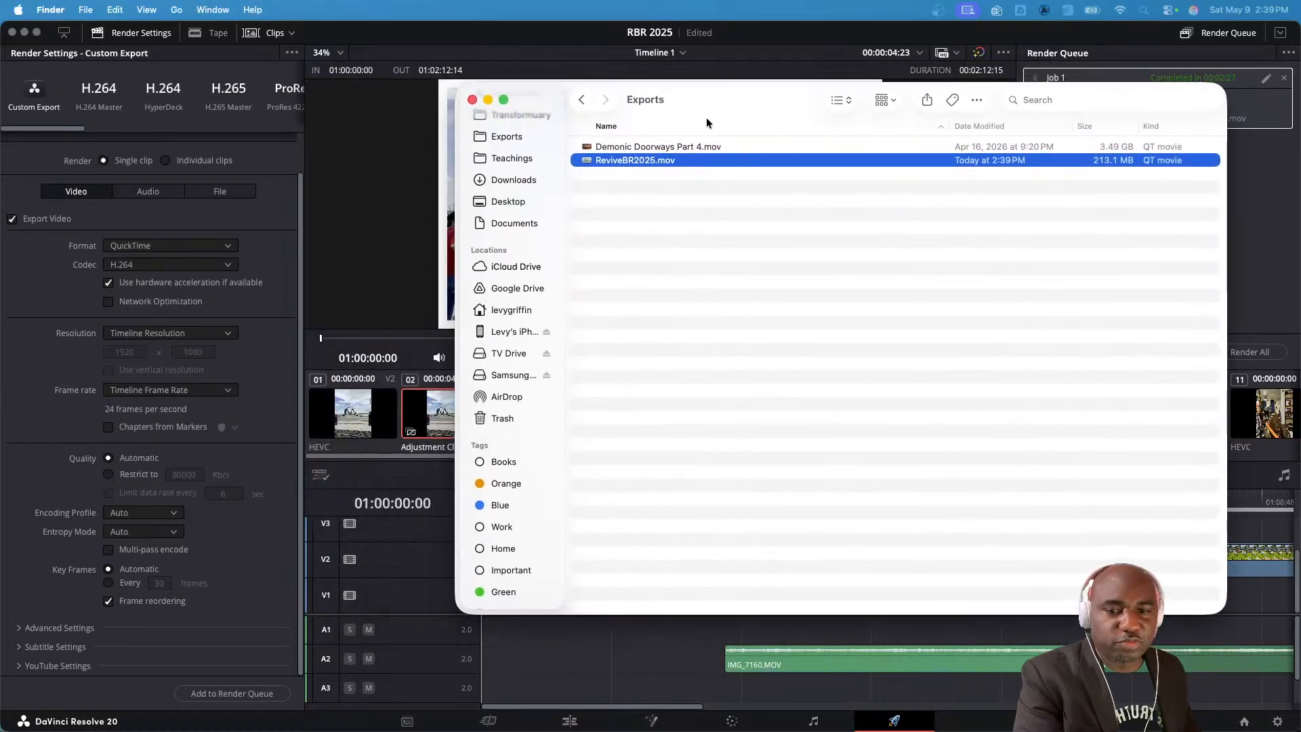
double_click(626, 160)
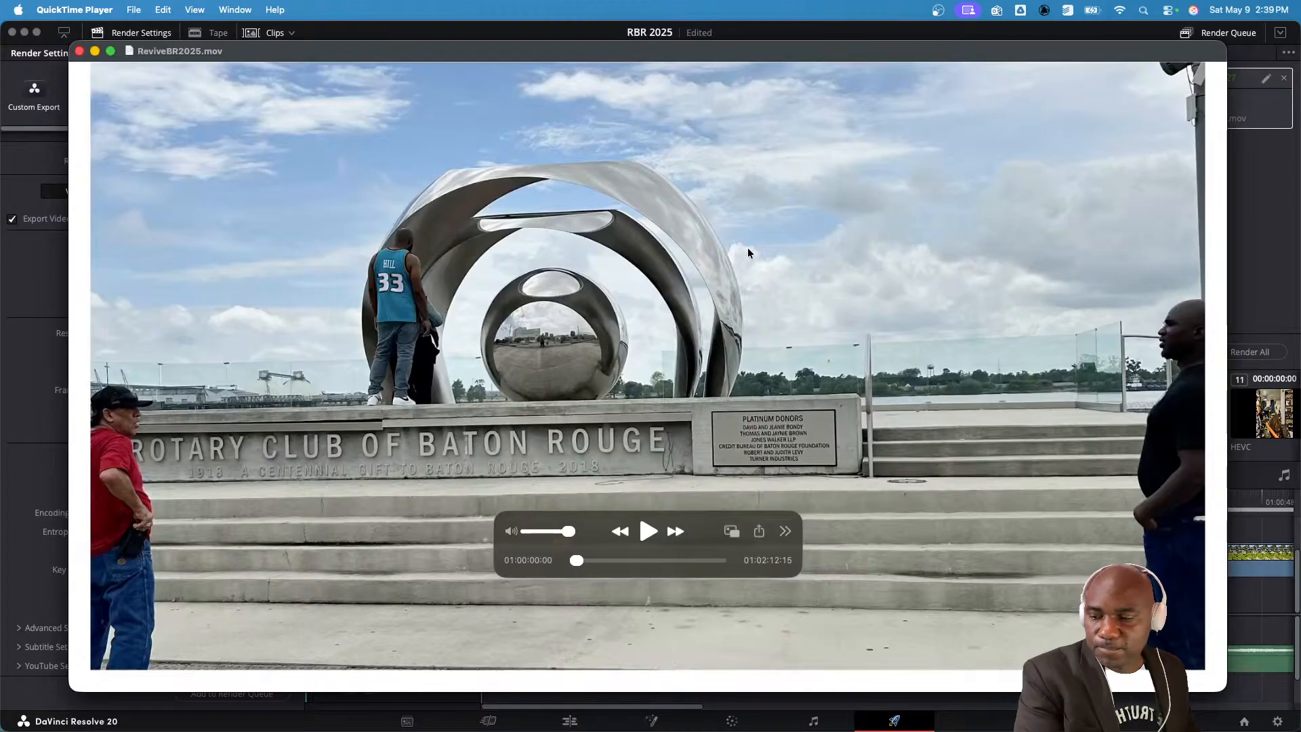
double_click(962, 50)
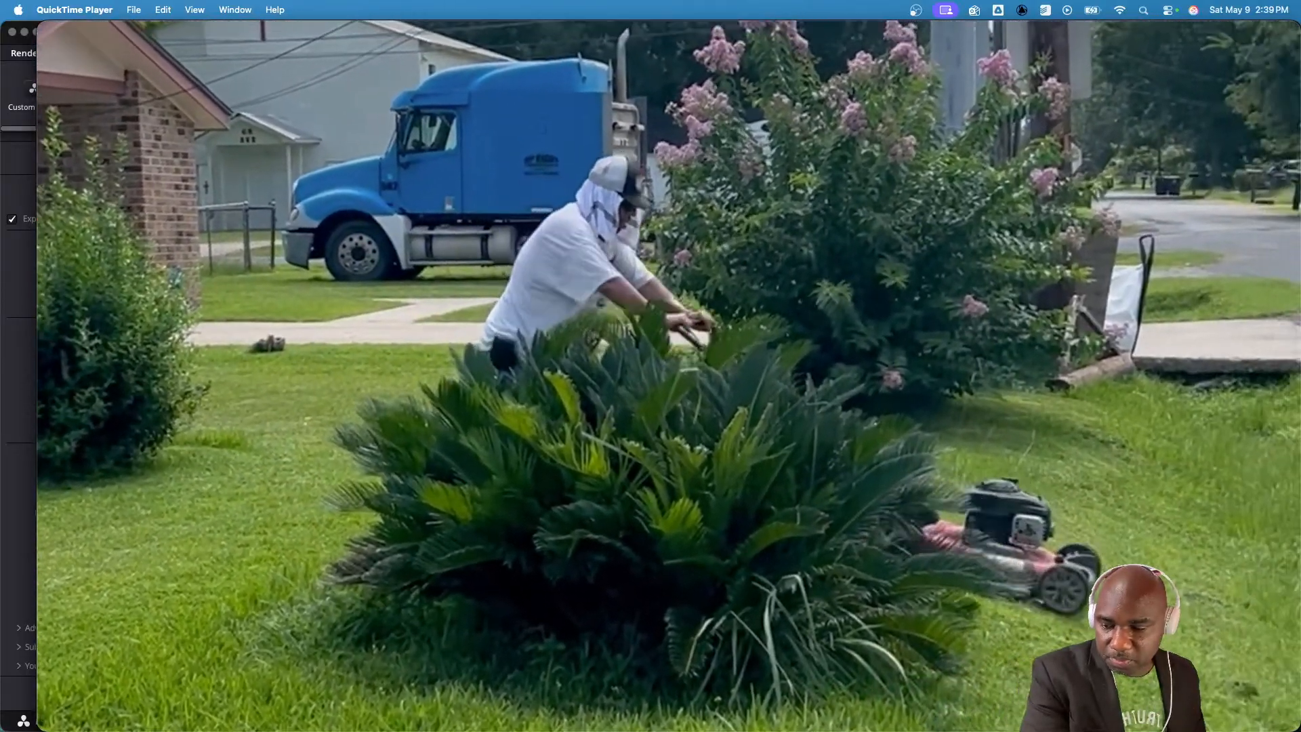
mouse_move(603, 728)
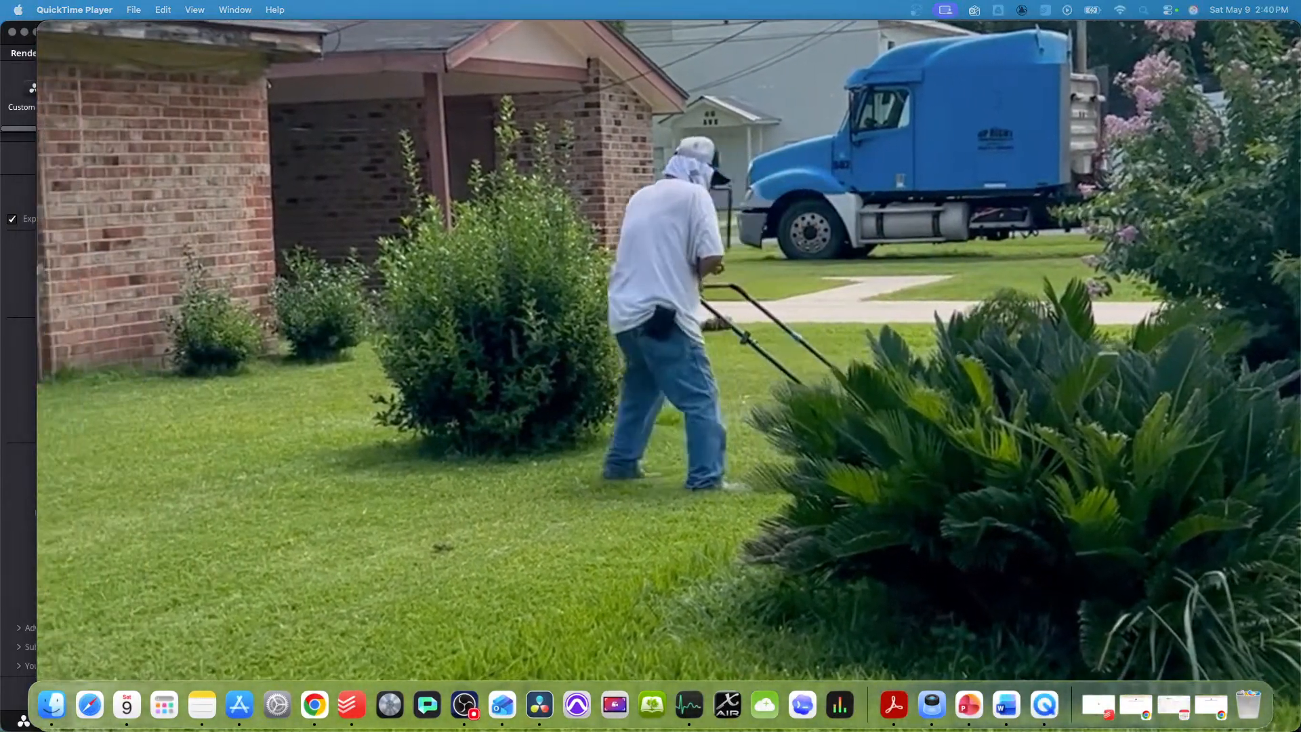
mouse_move(132, 167)
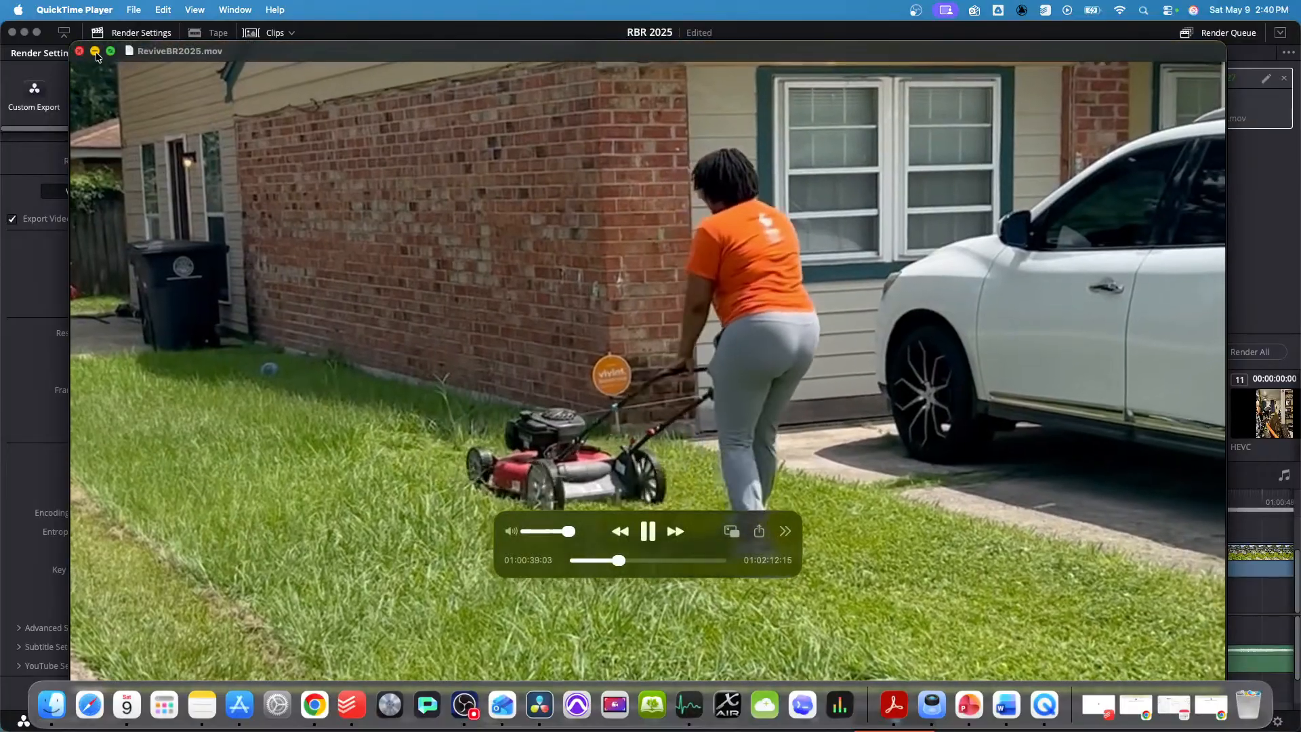
click(112, 52)
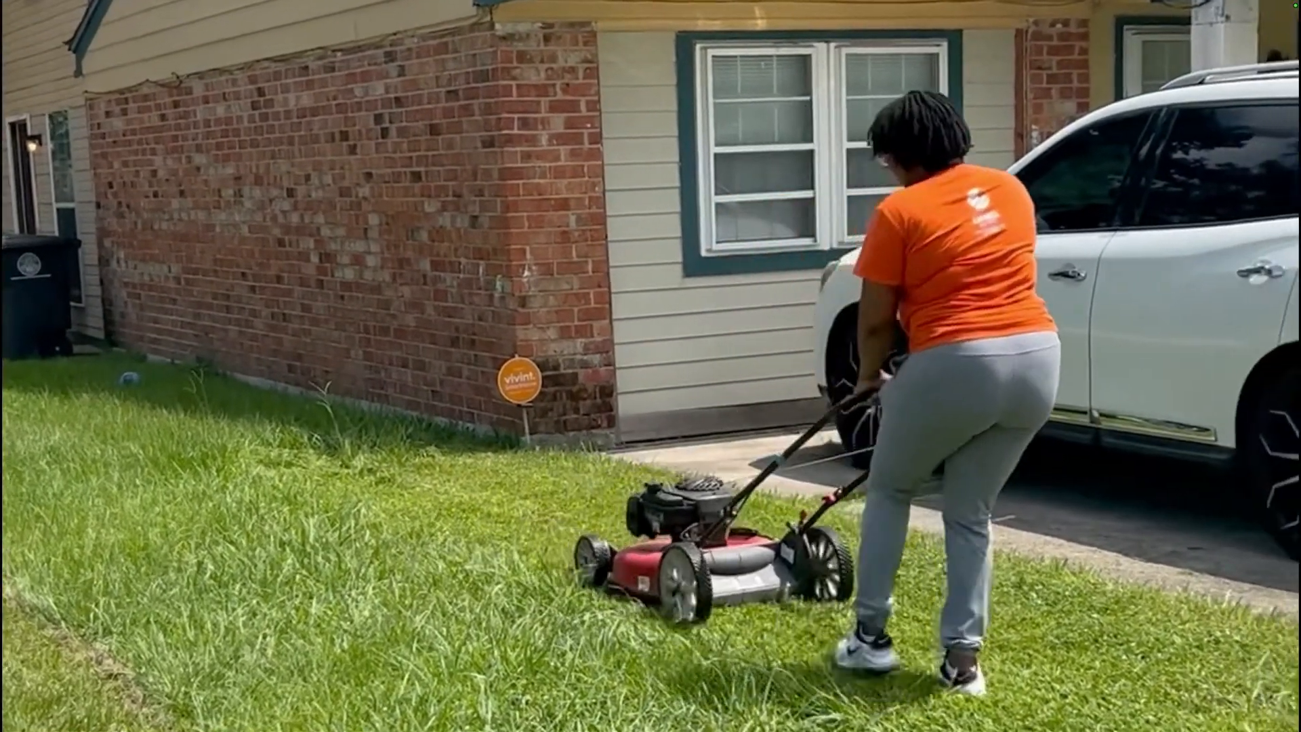
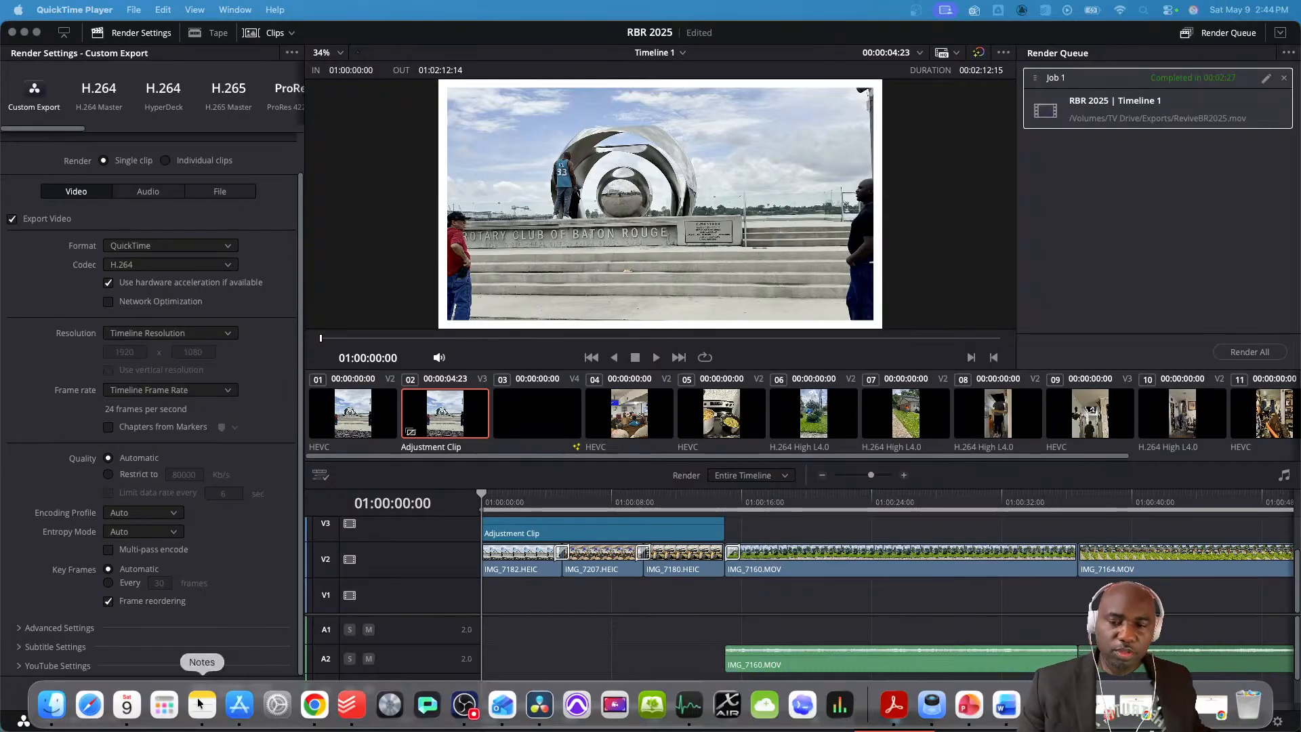
- Find and open Blackmagic RAW Speed Test, and start a speed test with 8K 12:1 compression
click(166, 705)
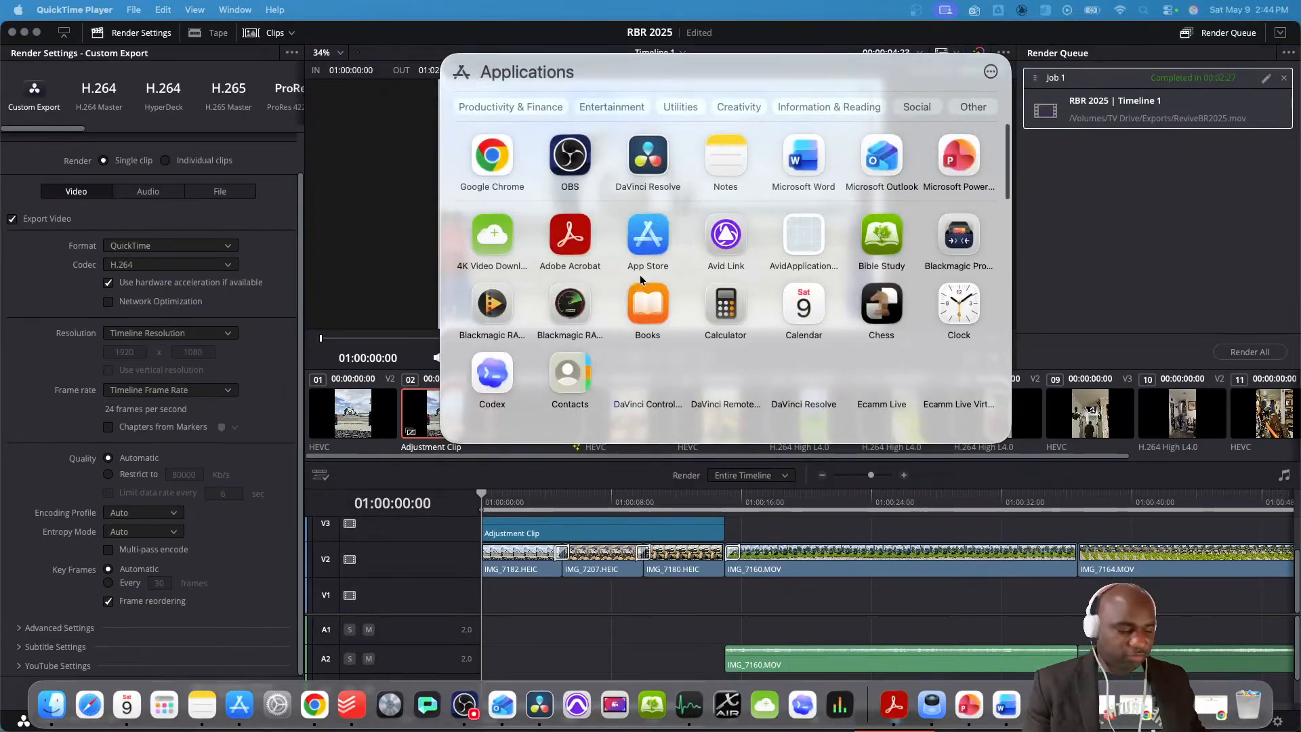
text(blackmagic RAW Speed Test.app)
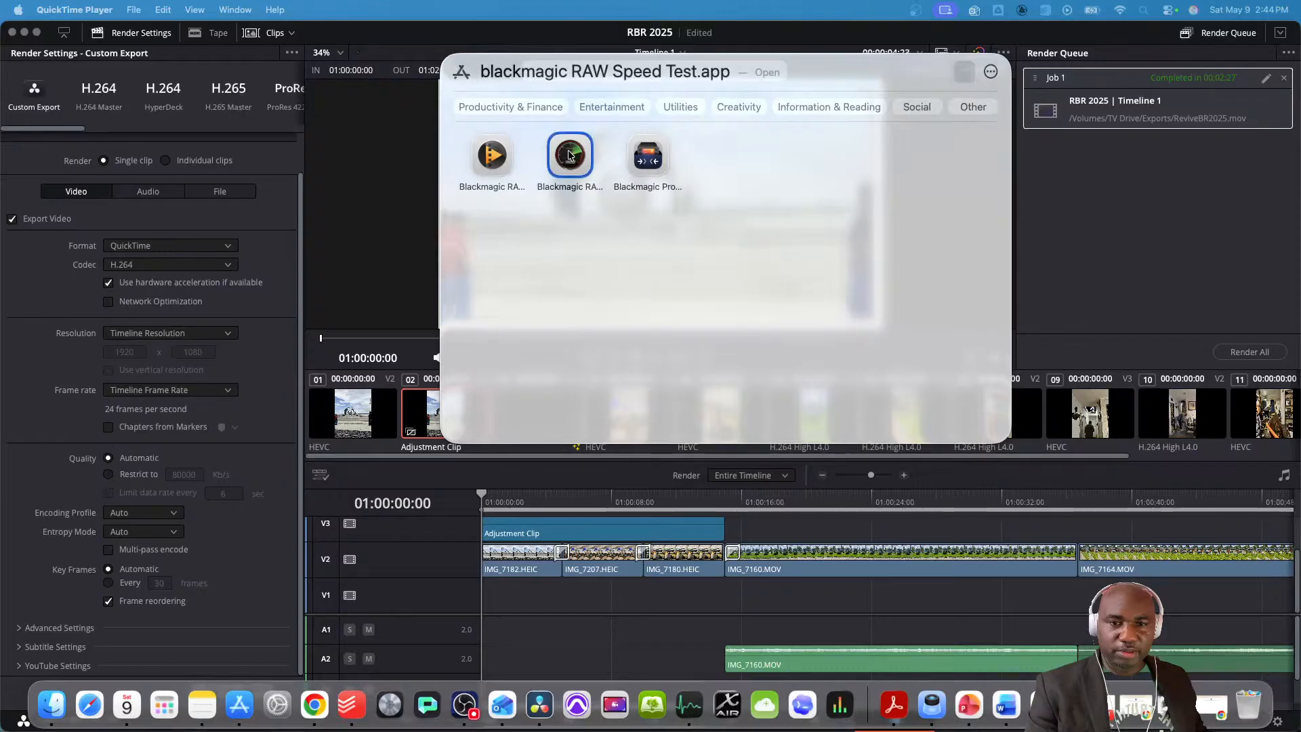
click(588, 175)
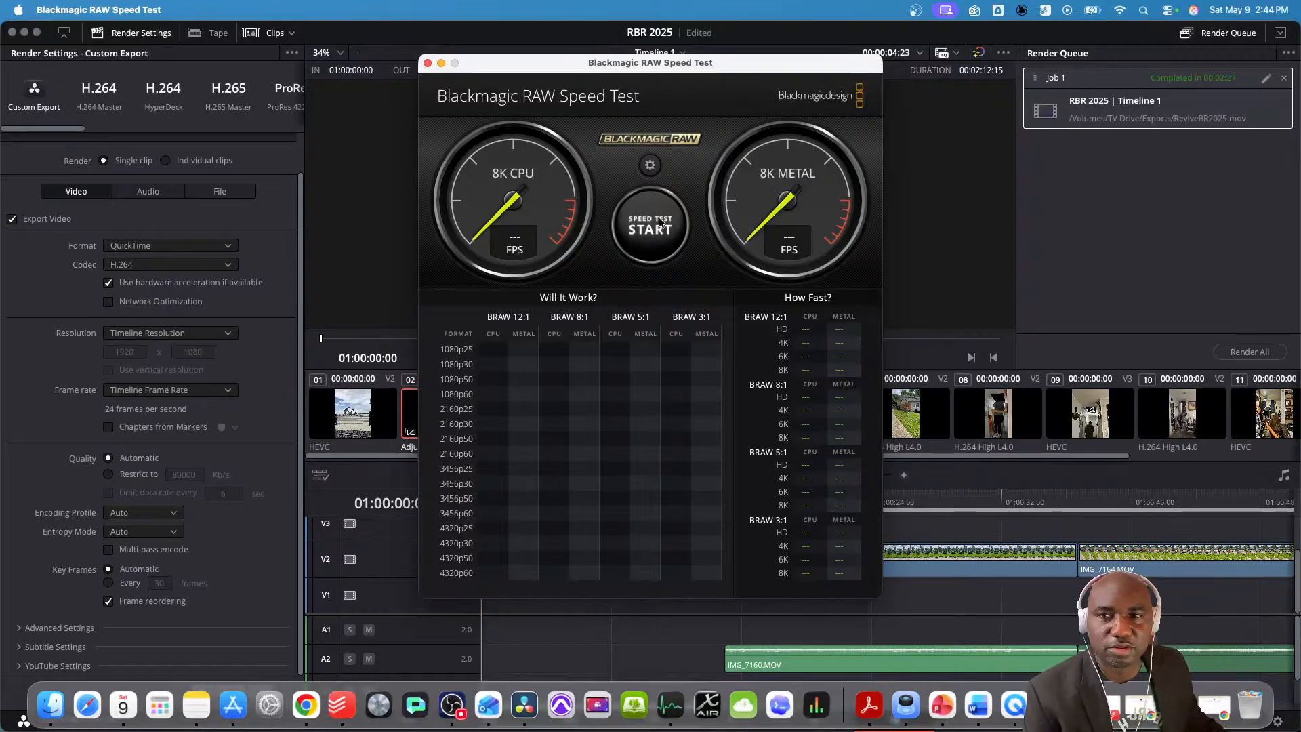
click(651, 167)
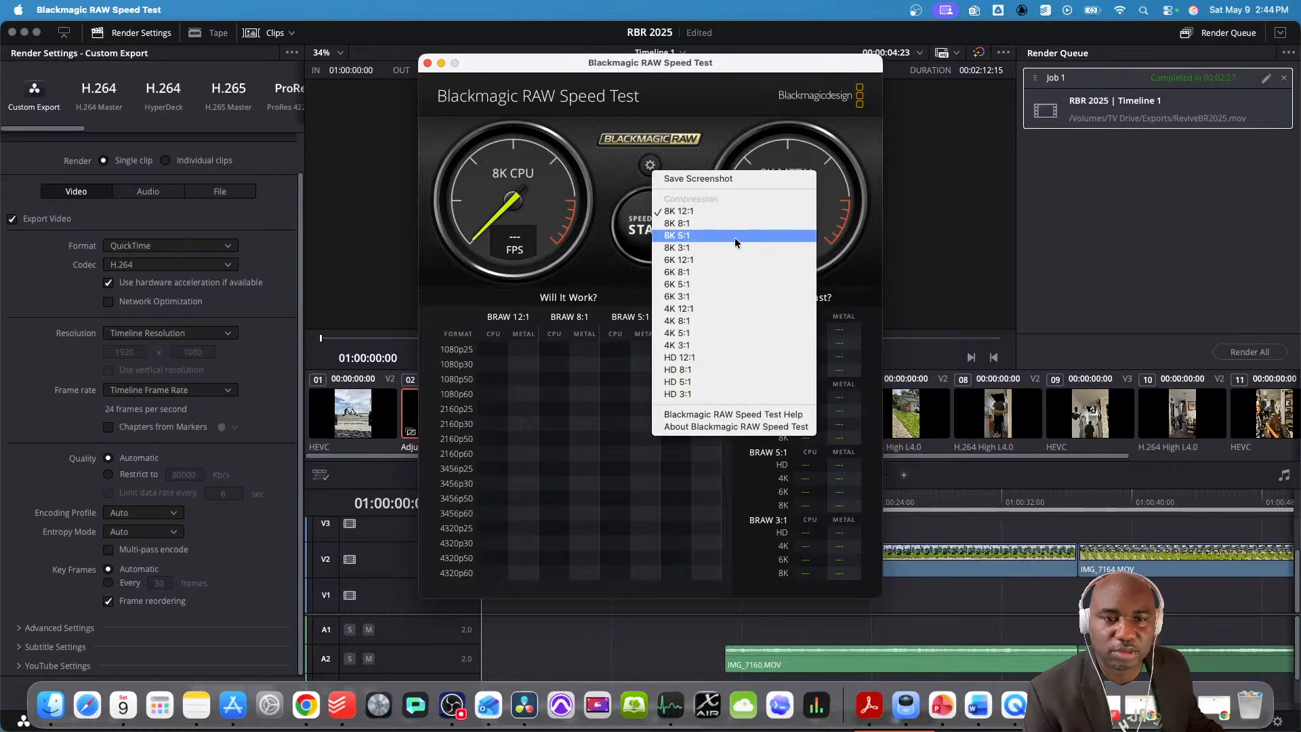
click(748, 212)
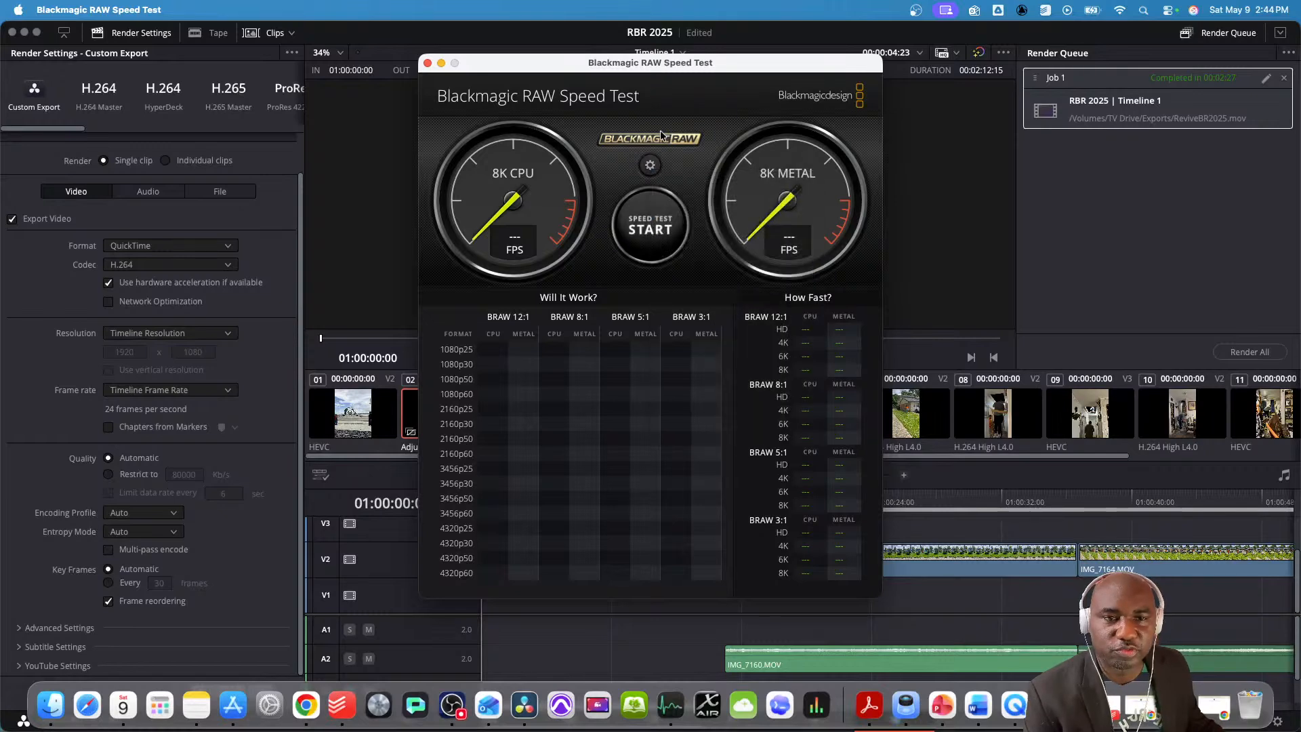
click(652, 227)
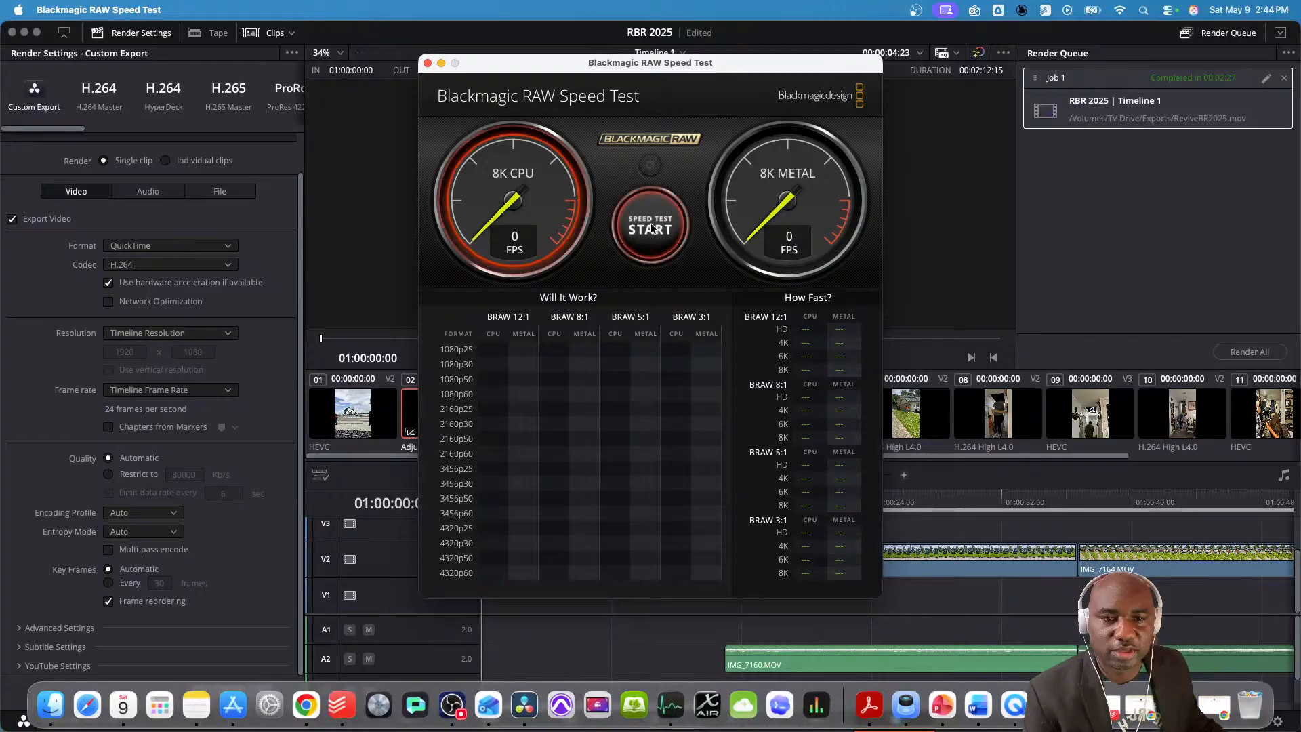